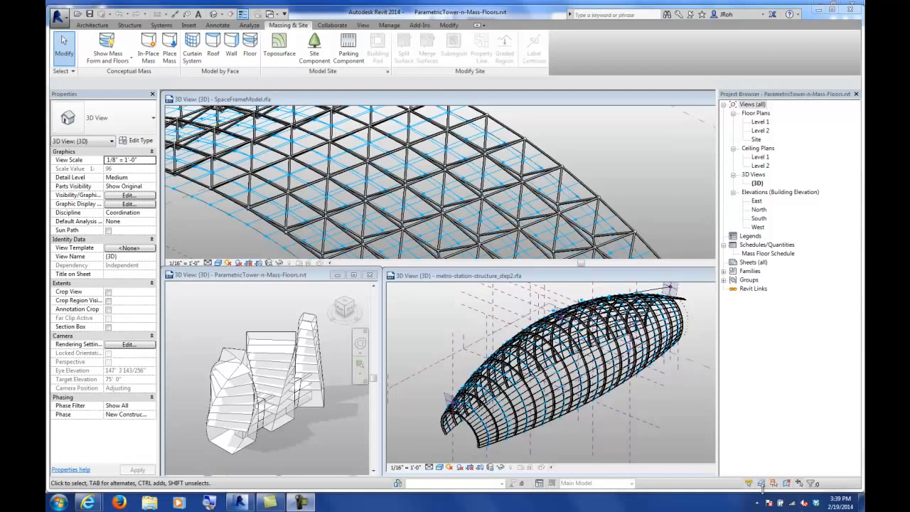
# - Close the open metro-station-structure_step2, SpaceFrameModel and ParametricTower-n-Mass-Floors files
pyautogui.click(496, 279)
pyautogui.moveTo(676, 274); pyautogui.dragTo(515, 254)
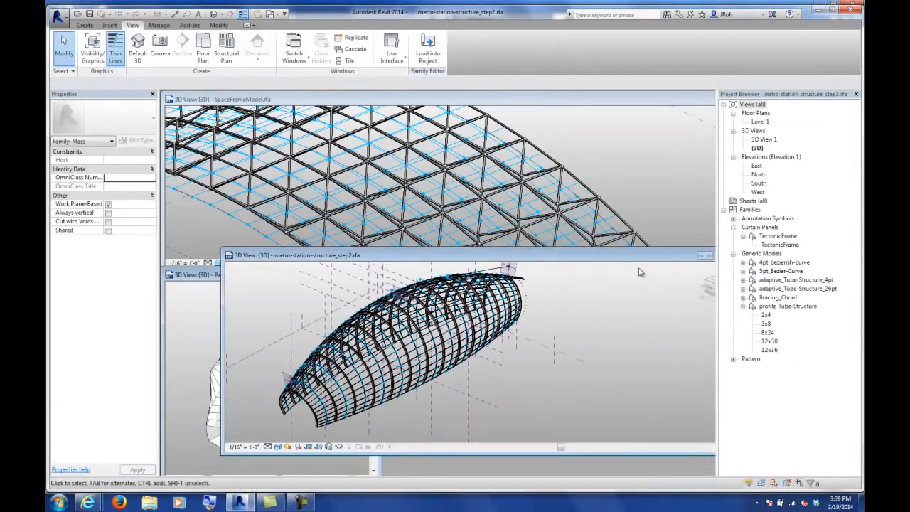
pyautogui.moveTo(593, 258); pyautogui.dragTo(487, 247)
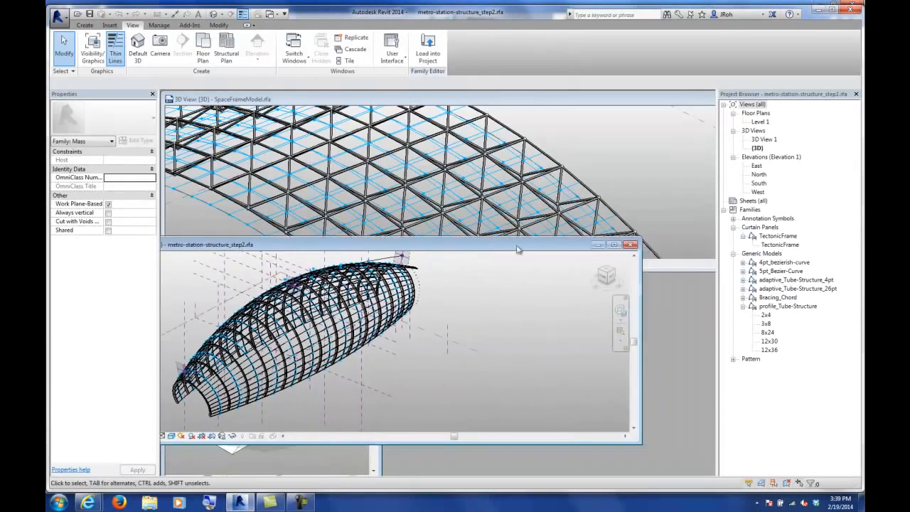
pyautogui.click(630, 245)
pyautogui.moveTo(689, 105); pyautogui.dragTo(544, 116)
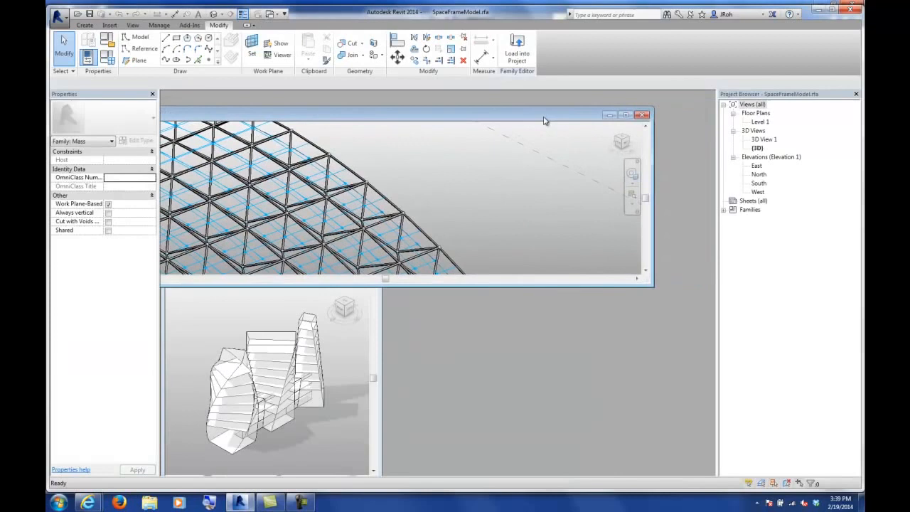
pyautogui.click(641, 116)
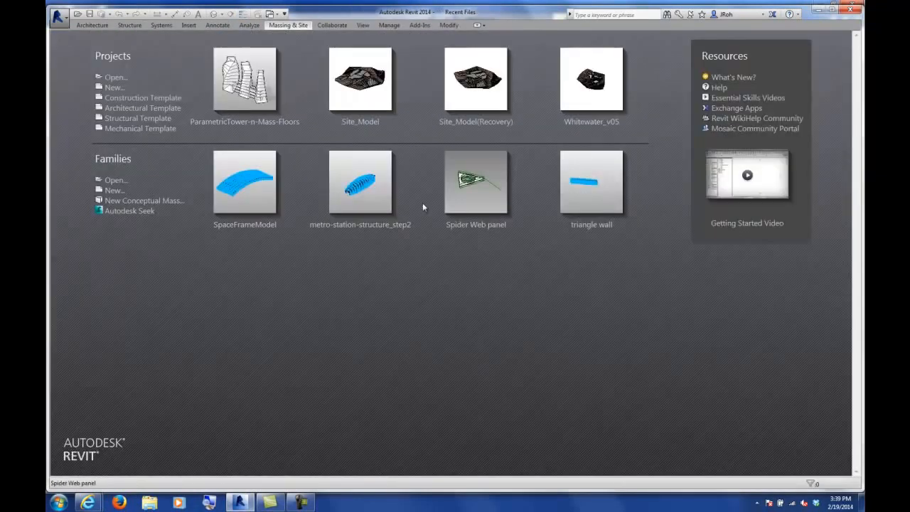
# - Start a new project from the Architectural Template and view the visibility/graphics overrides of the Level 1 floor plan
pyautogui.click(124, 109)
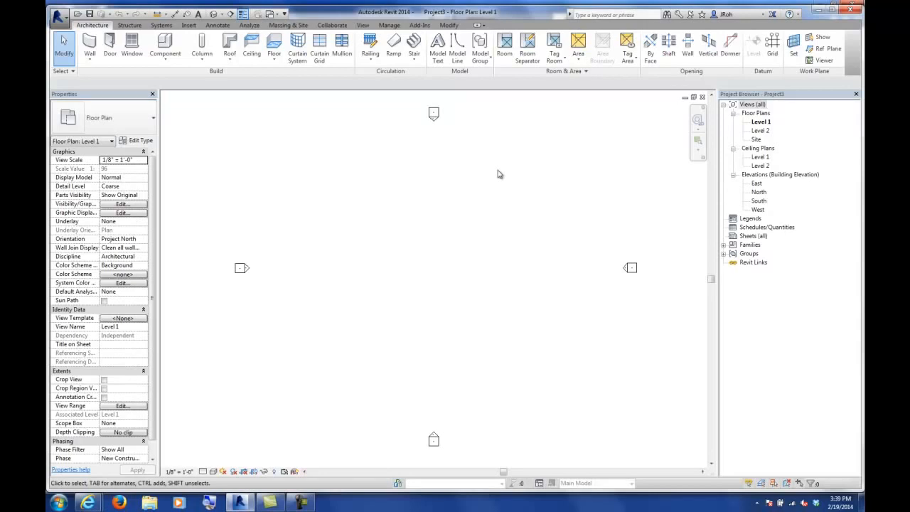
pyautogui.press('v')
pyautogui.press('g')
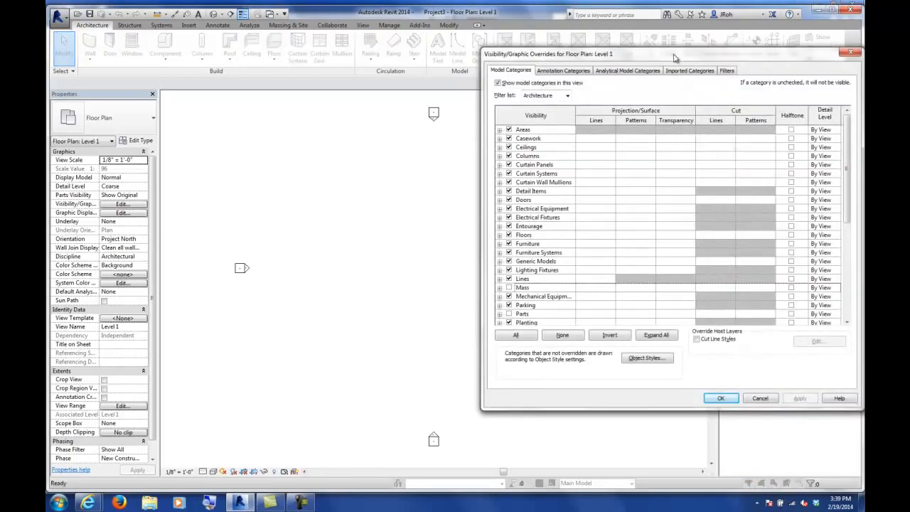
pyautogui.moveTo(674, 57); pyautogui.dragTo(506, 47)
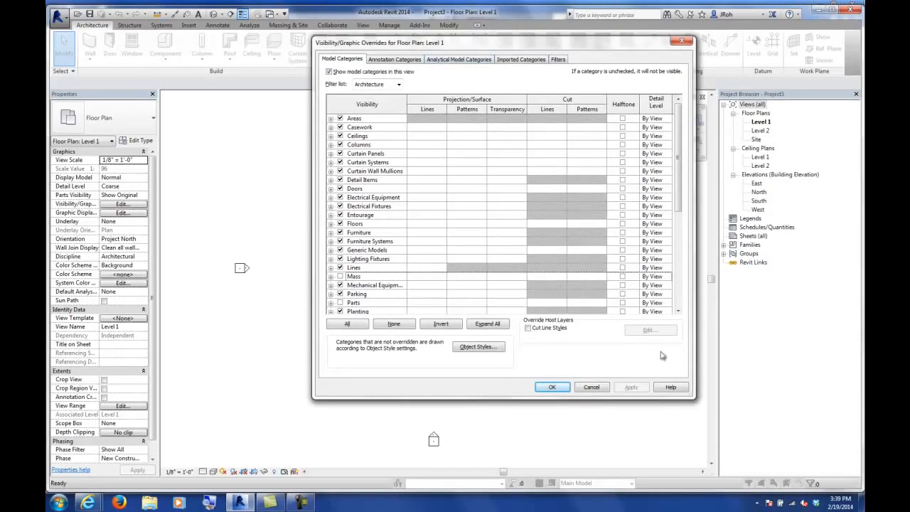
pyautogui.click(592, 389)
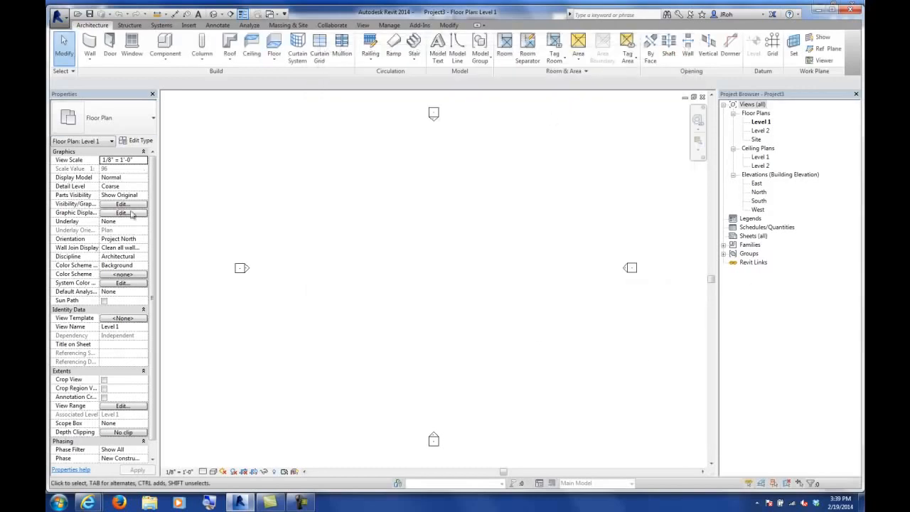
# - Review the model categories in Level 1's visibility/graphics overrides, toggle Windows off and back on, and cancel the changes
pyautogui.click(753, 123)
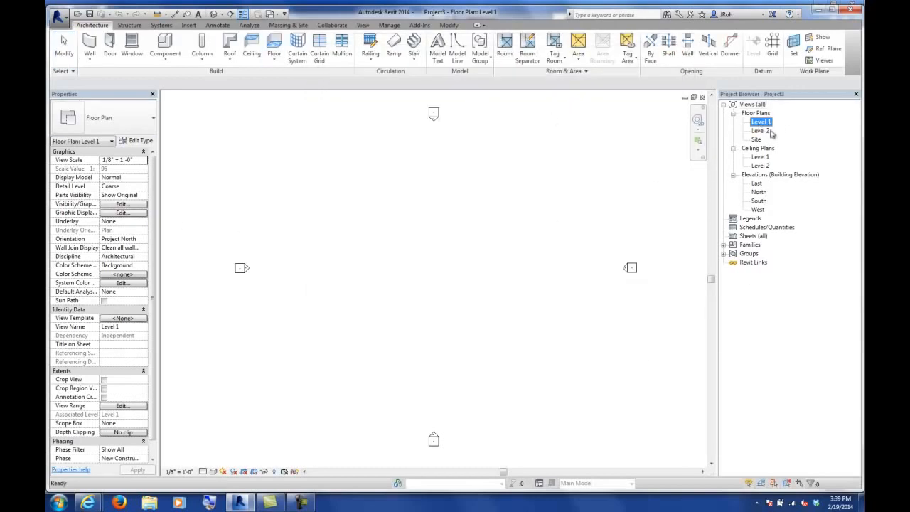
pyautogui.click(122, 205)
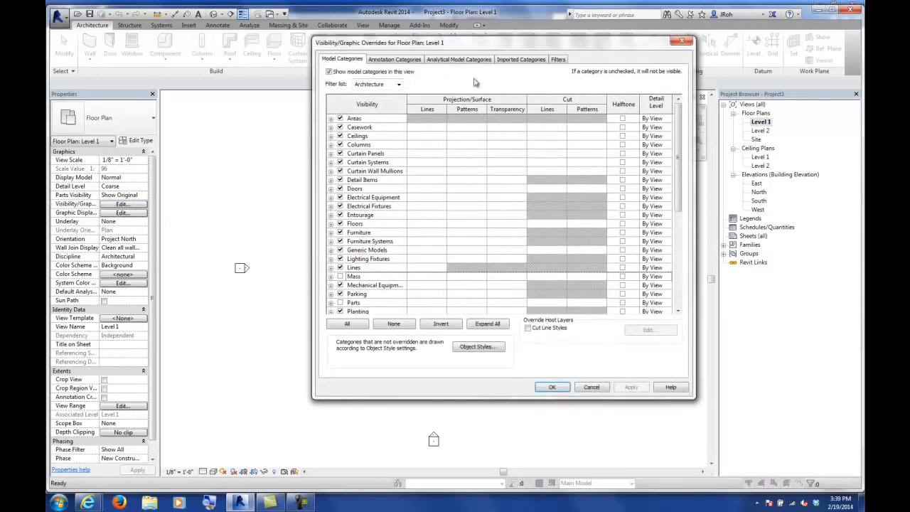
pyautogui.moveTo(482, 44); pyautogui.dragTo(411, 80)
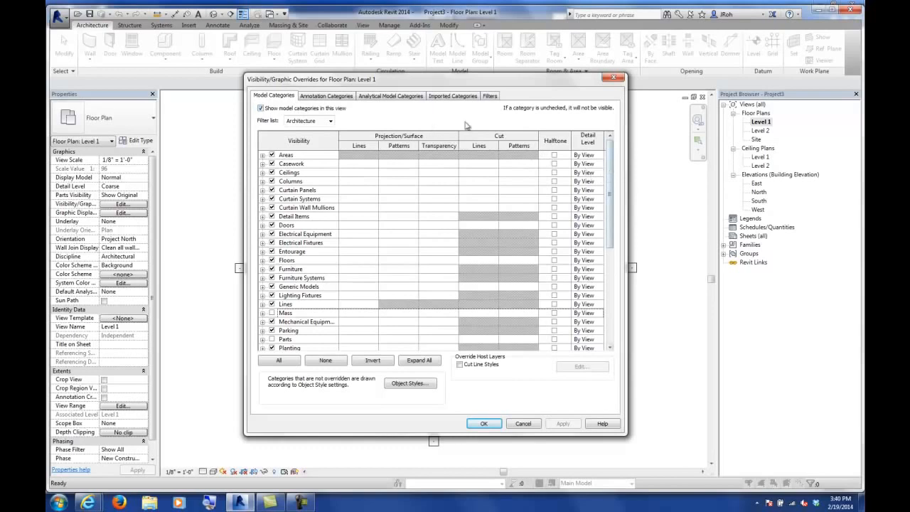
pyautogui.moveTo(609, 163)
pyautogui.mouseDown()
pyautogui.moveTo(610, 247)
pyautogui.moveTo(610, 158)
pyautogui.mouseUp()
pyautogui.moveTo(613, 173); pyautogui.dragTo(618, 275)
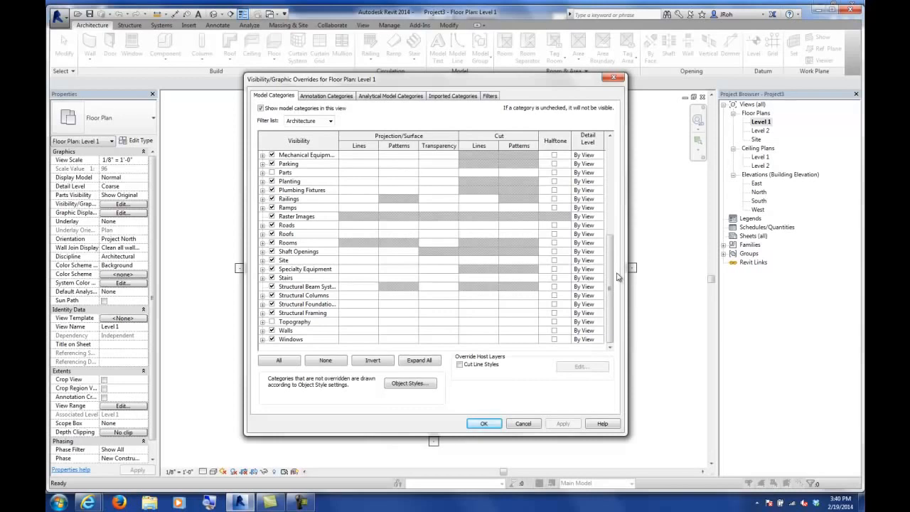
pyautogui.click(272, 339)
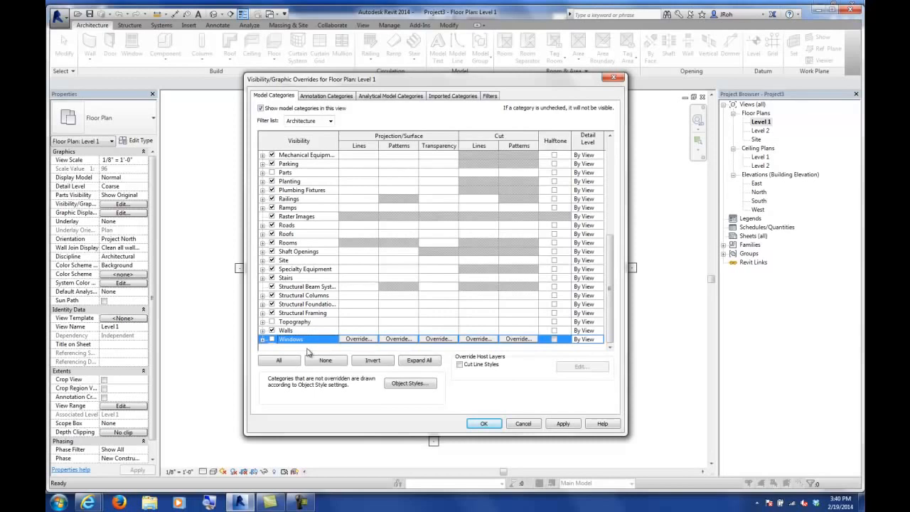
pyautogui.click(272, 339)
pyautogui.click(529, 427)
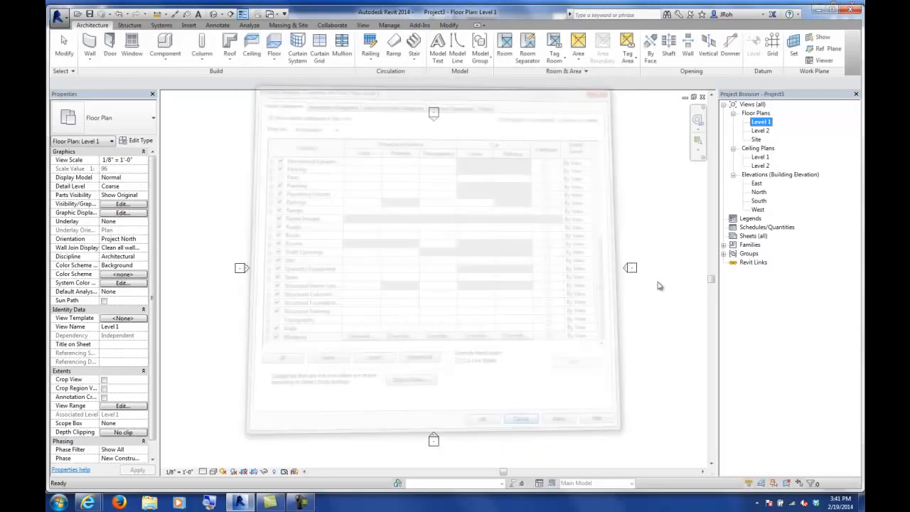
# - Open the Level 2 floor plan and close the project without saving
pyautogui.doubleClick(760, 132)
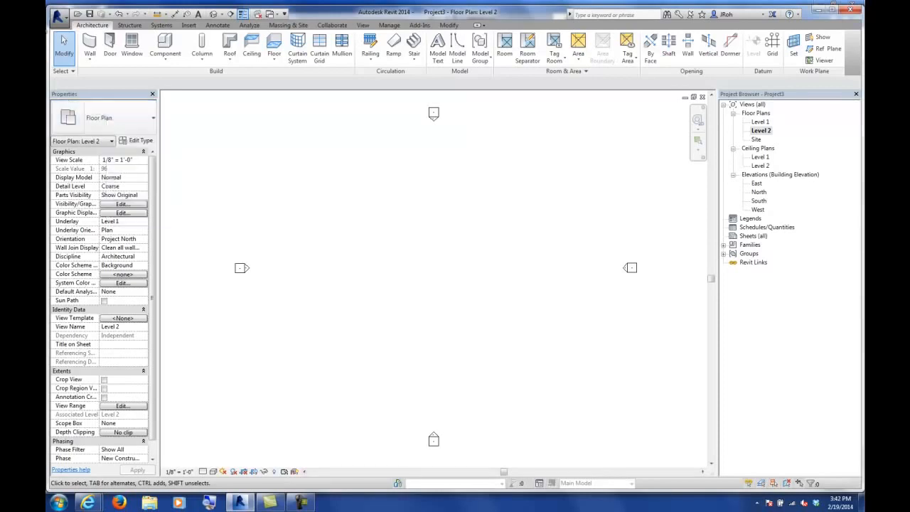
pyautogui.click(58, 15)
pyautogui.click(95, 293)
pyautogui.click(483, 255)
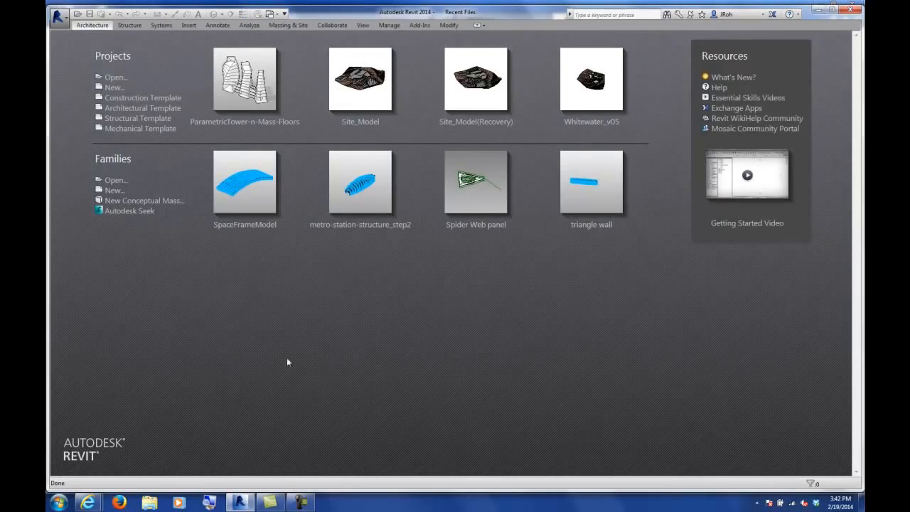
# - Switch to the downloads directory listing in Internet Explorer and open the CS_WS-02 folder
pyautogui.moveTo(98, 505)
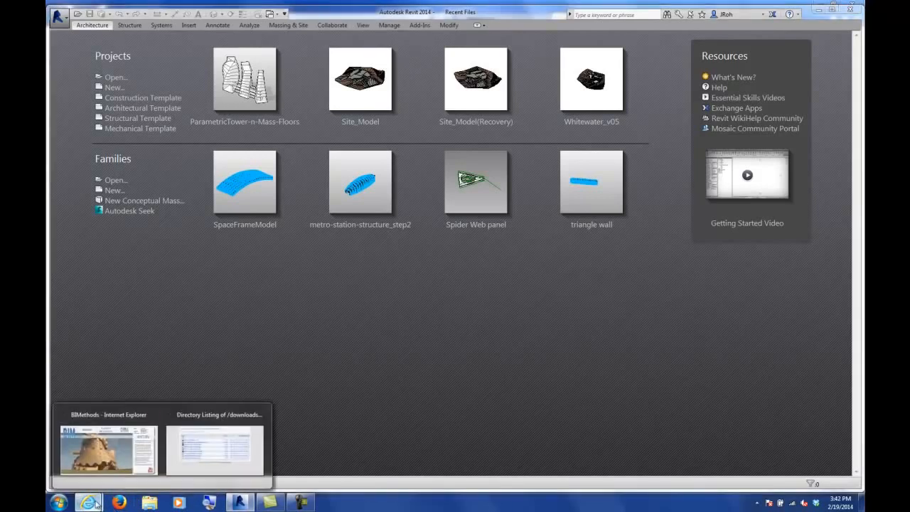
pyautogui.click(214, 449)
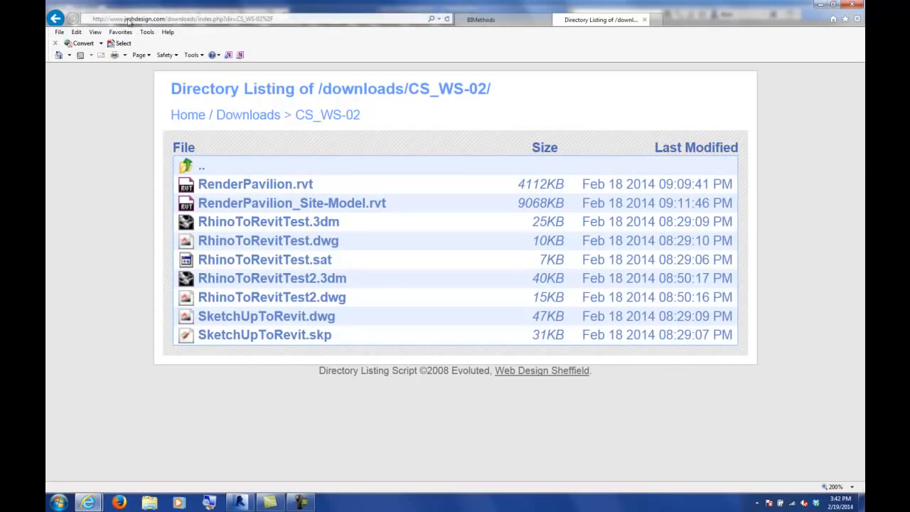
pyautogui.click(57, 19)
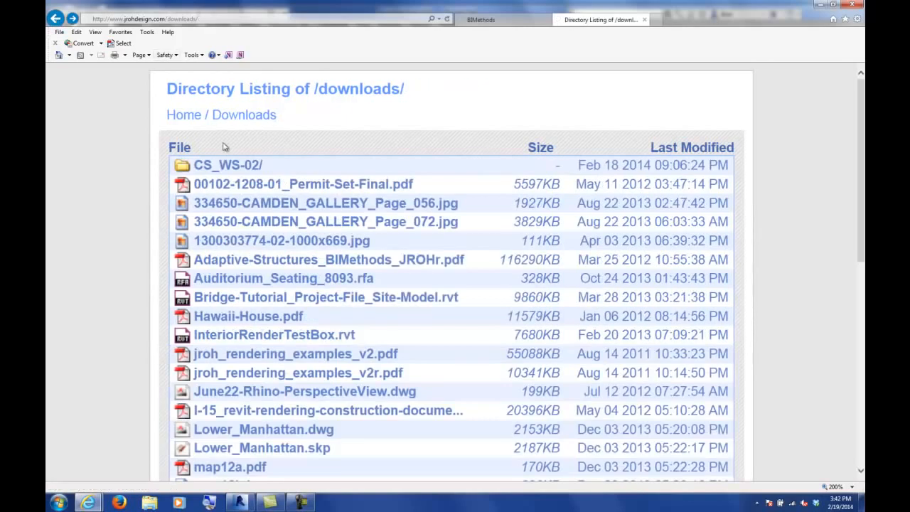
pyautogui.click(185, 168)
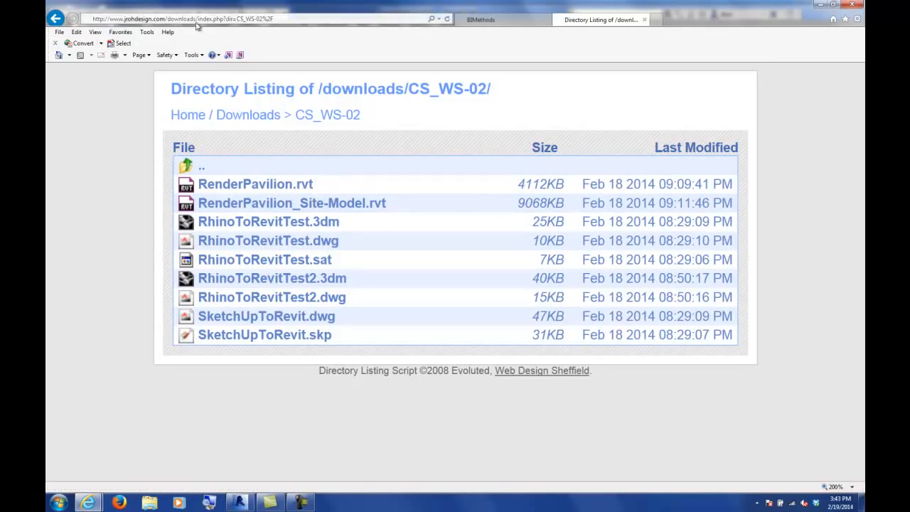
pyautogui.click(186, 167)
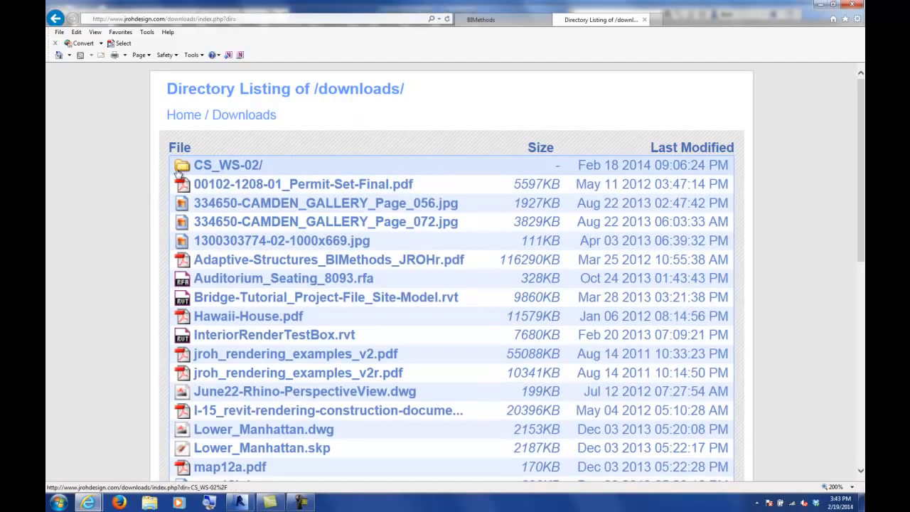
pyautogui.click(183, 167)
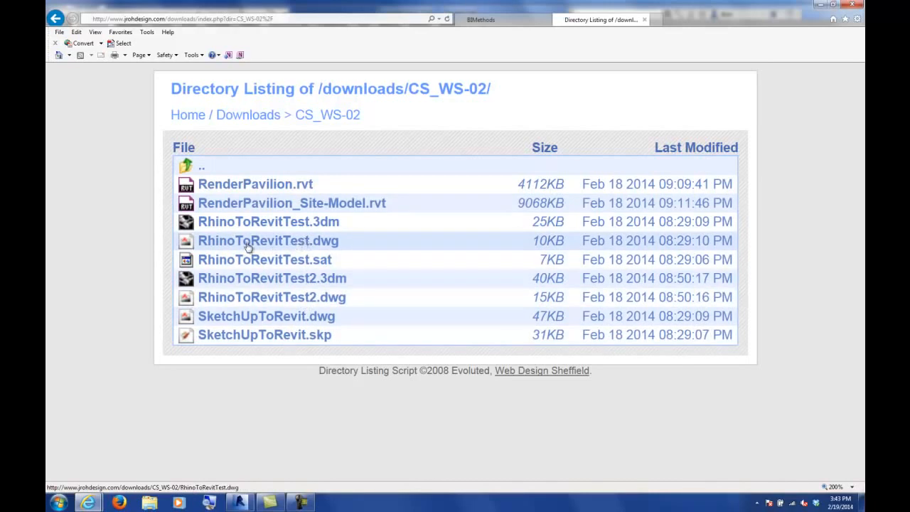
# - Download RhinoToRevitTest.dwg into the Documents library
pyautogui.rightClick(284, 244)
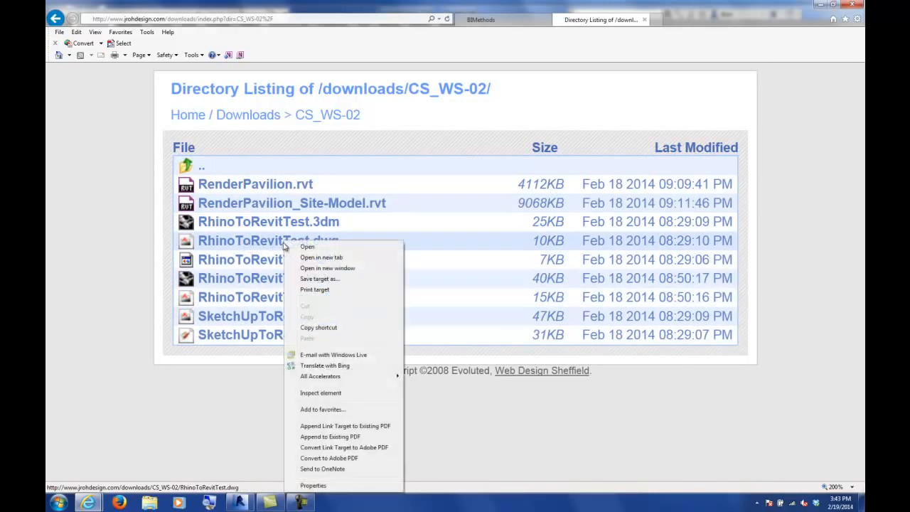
pyautogui.click(303, 280)
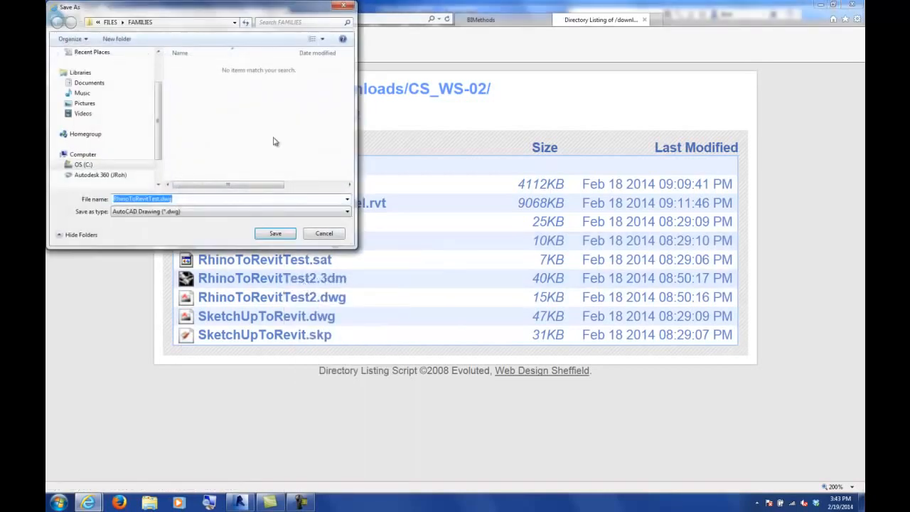
pyautogui.click(90, 82)
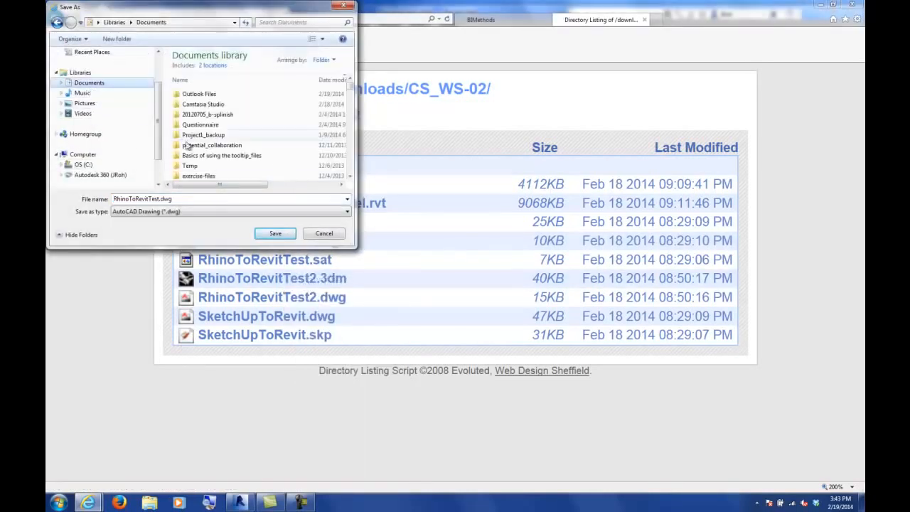
pyautogui.click(277, 234)
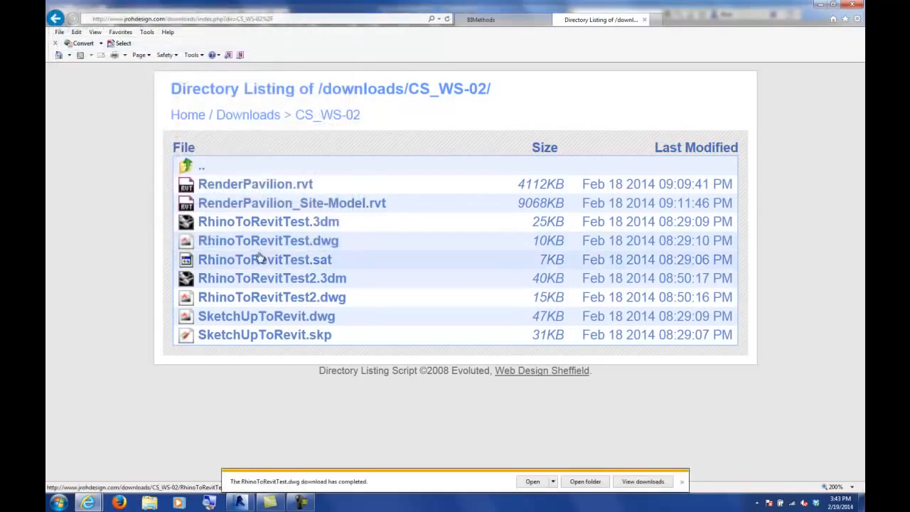
# - Download SketchUpToRevit.dwg into the Documents library
pyautogui.rightClick(264, 320)
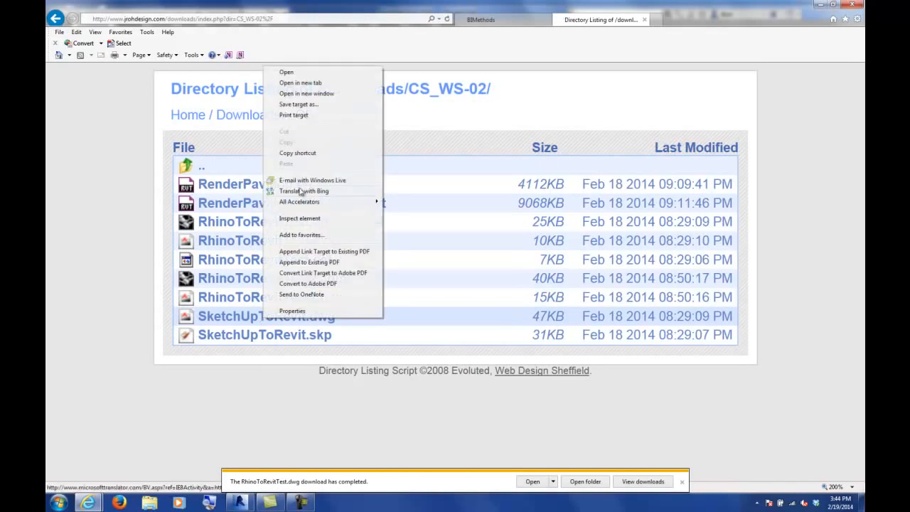
pyautogui.click(299, 105)
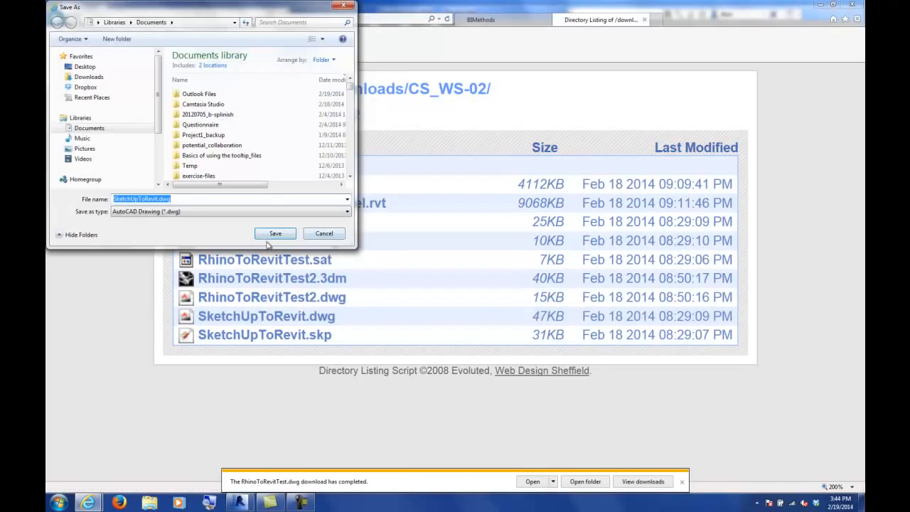
pyautogui.click(274, 235)
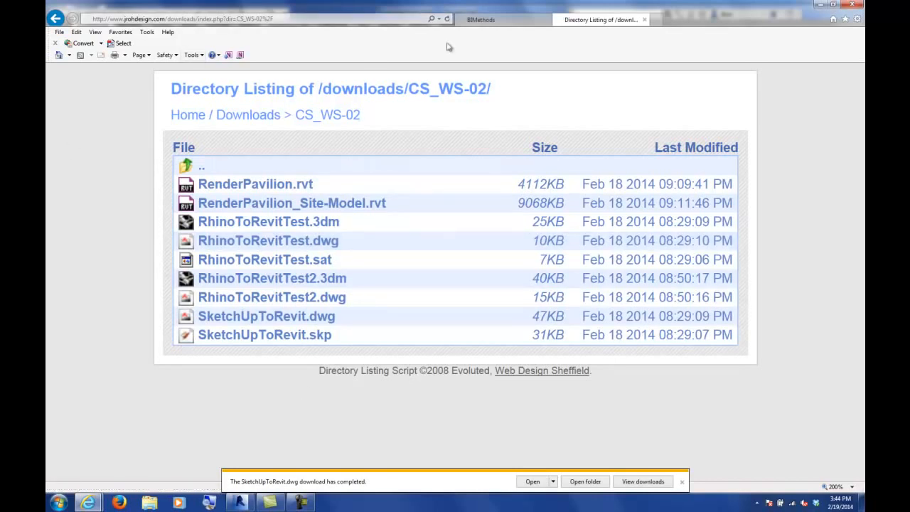
# - Switch back to Revit, start a new project from the Architectural Template and begin an in-place mass named Mass 1
pyautogui.click(818, 7)
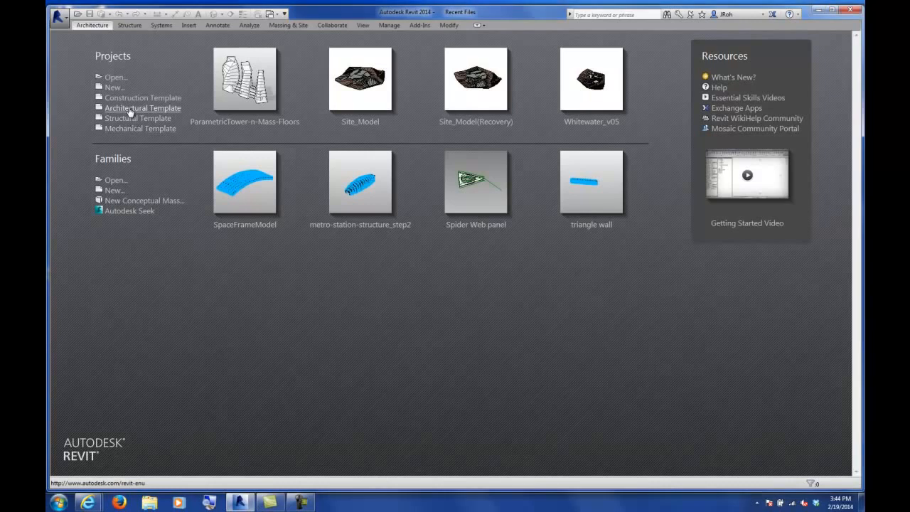
pyautogui.click(130, 111)
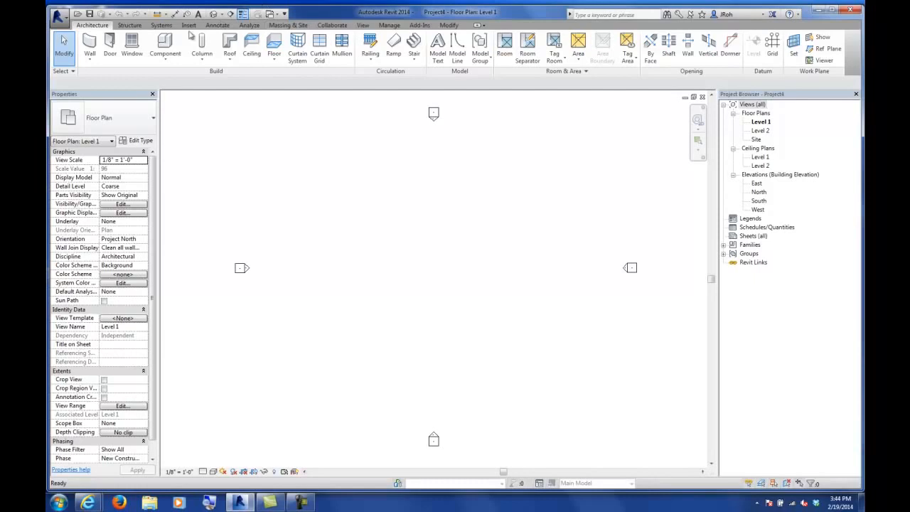
pyautogui.click(282, 27)
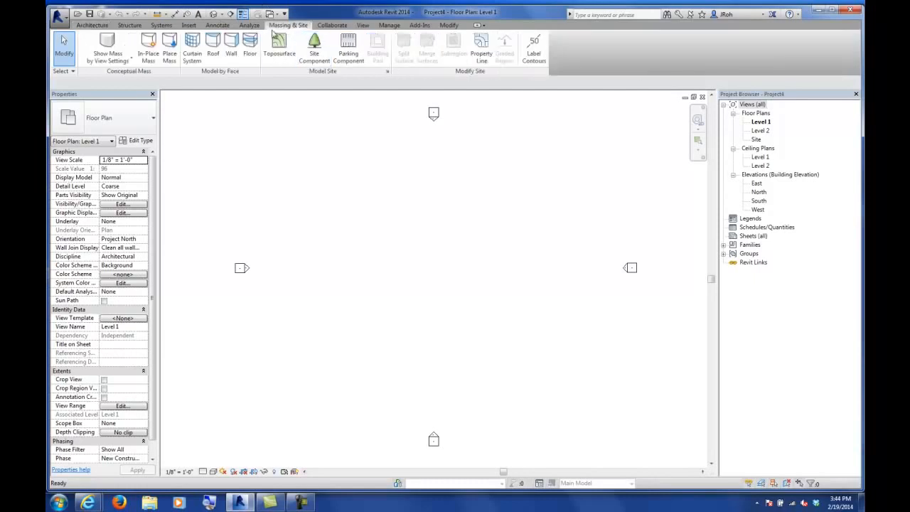
pyautogui.click(150, 57)
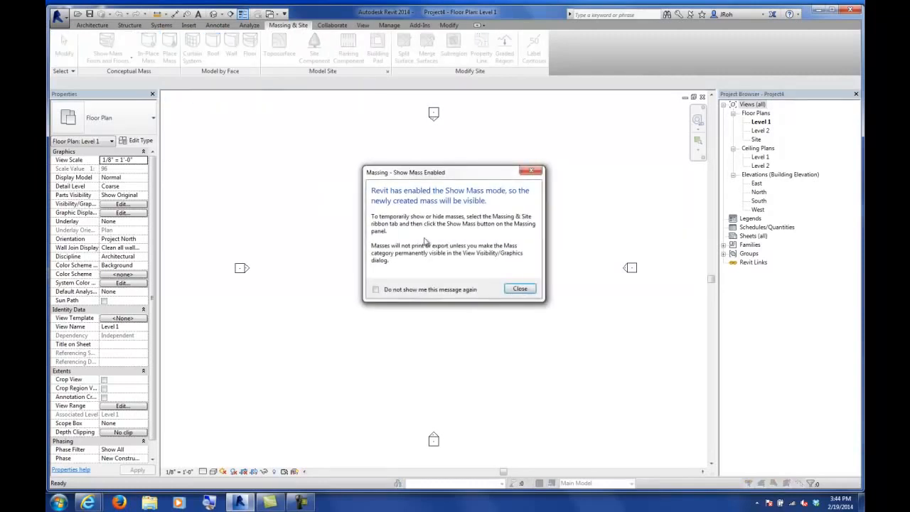
pyautogui.click(518, 288)
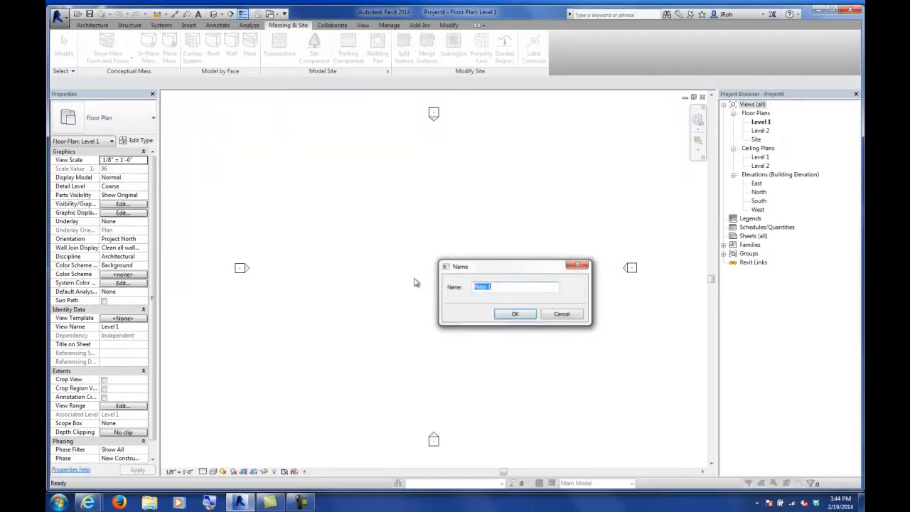
pyautogui.click(517, 314)
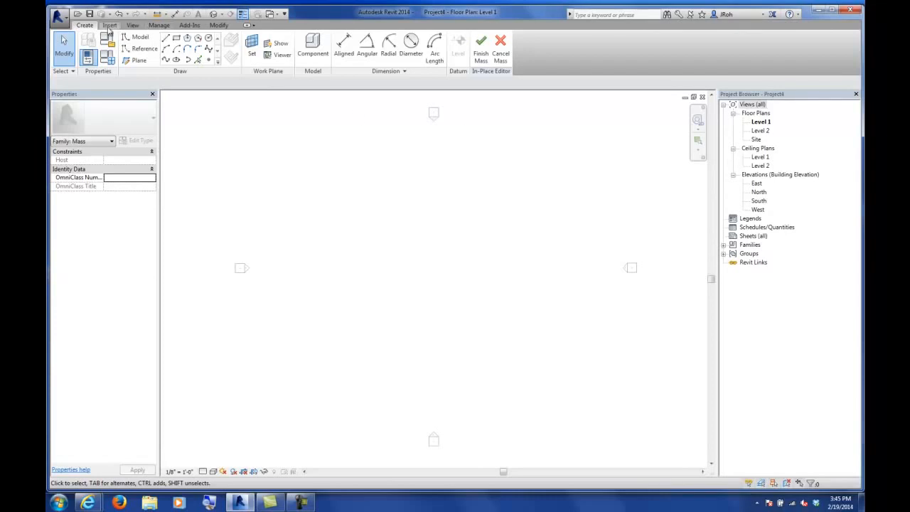
# - Import RhinoToRevitTest.dwg from the Documents folder into the mass with Auto - Center to Center positioning at Level 1
pyautogui.click(109, 25)
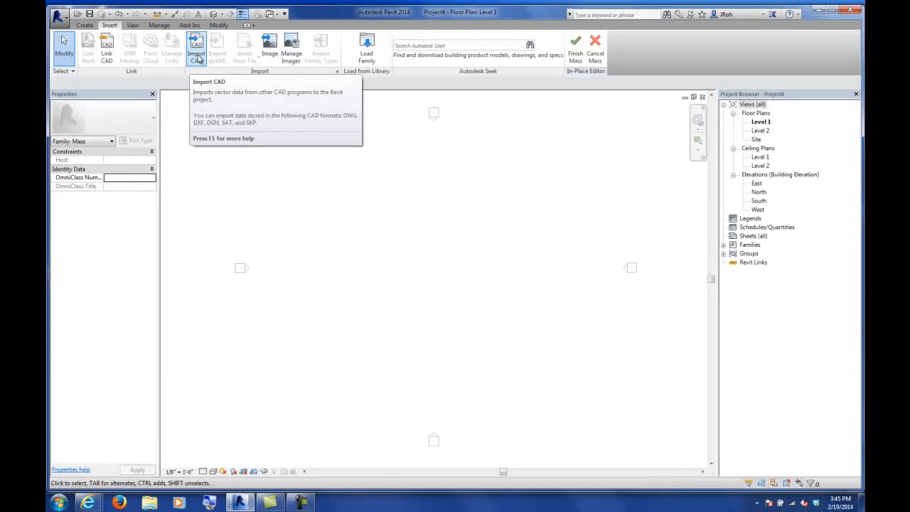
pyautogui.click(198, 59)
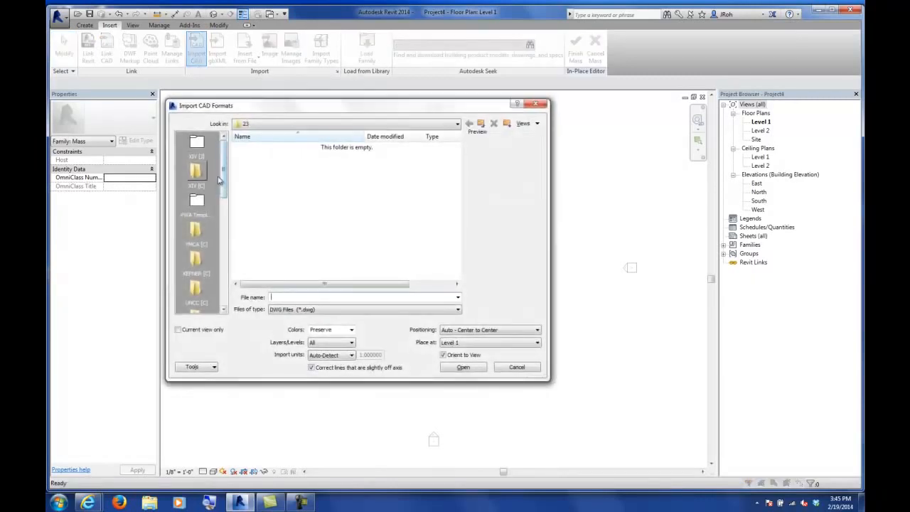
pyautogui.moveTo(222, 178); pyautogui.dragTo(221, 239)
pyautogui.click(197, 205)
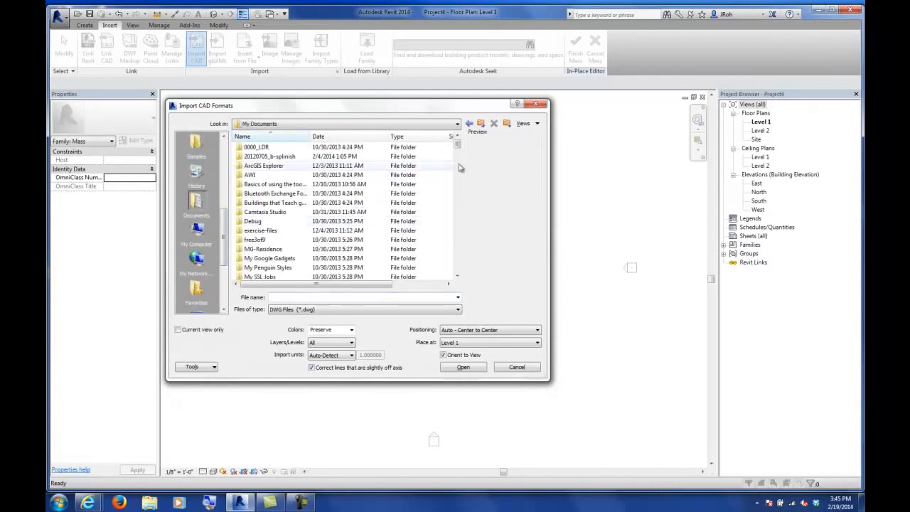
pyautogui.moveTo(457, 142); pyautogui.dragTo(457, 198)
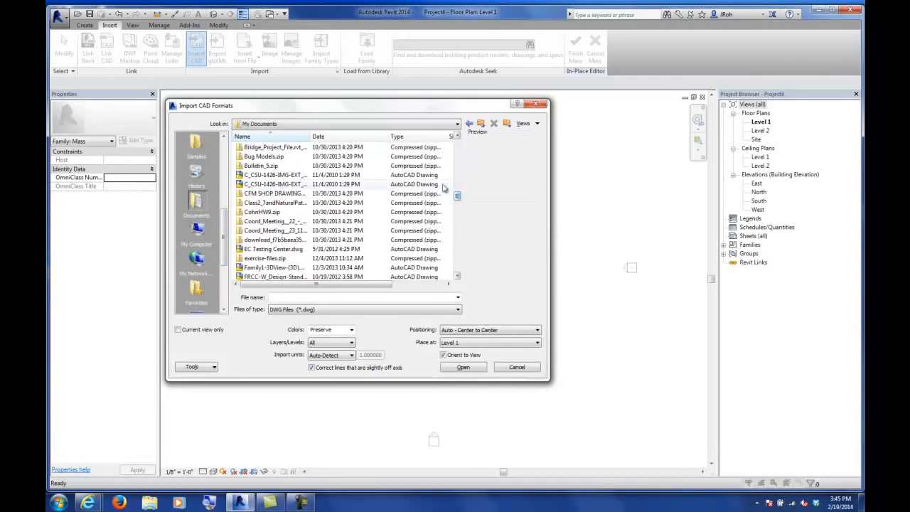
pyautogui.click(341, 136)
pyautogui.moveTo(458, 146); pyautogui.dragTo(457, 159)
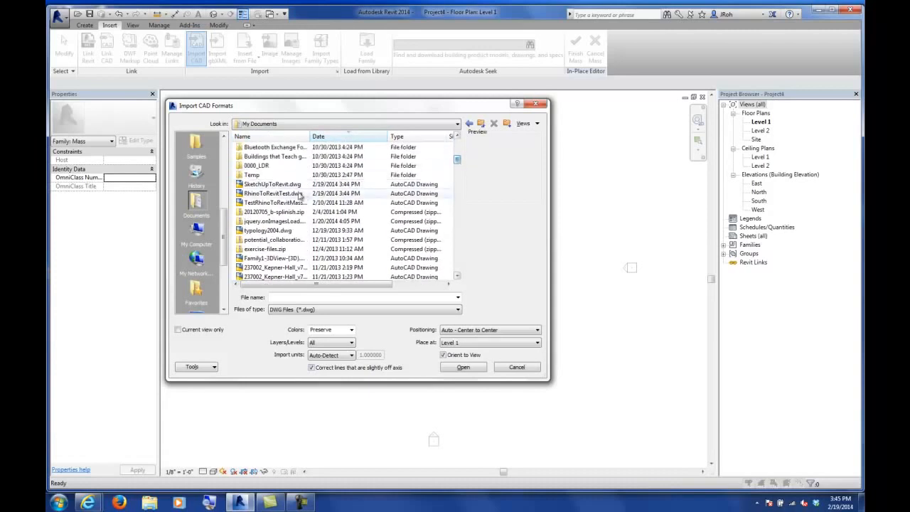
pyautogui.click(258, 195)
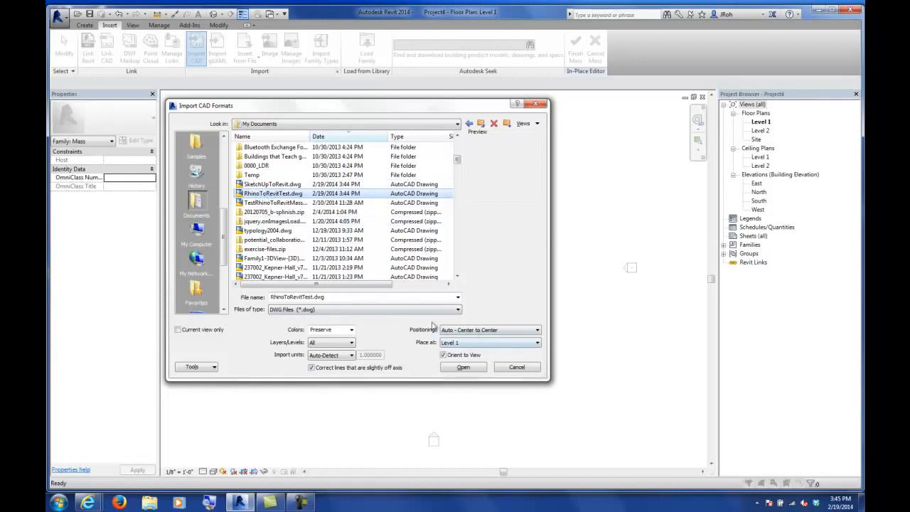
pyautogui.click(463, 367)
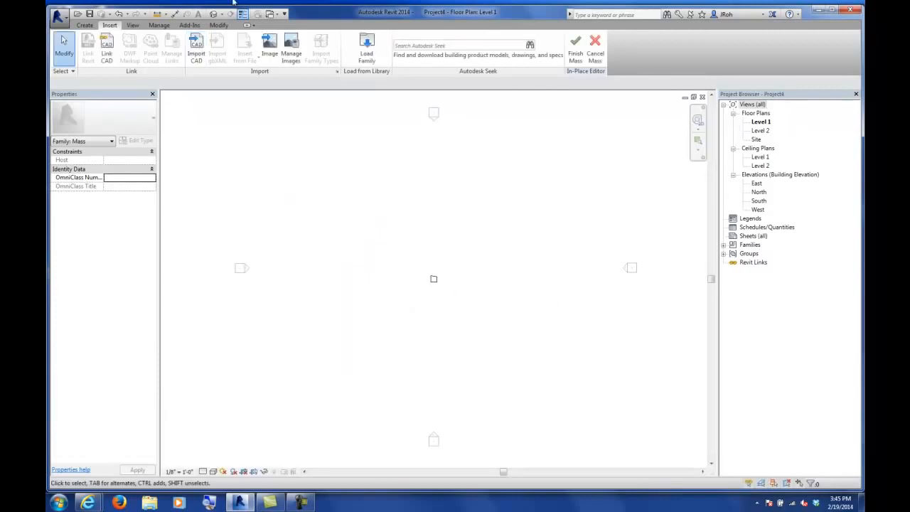
# - Open the default 3D view and set its visual style to Shaded
pyautogui.click(133, 25)
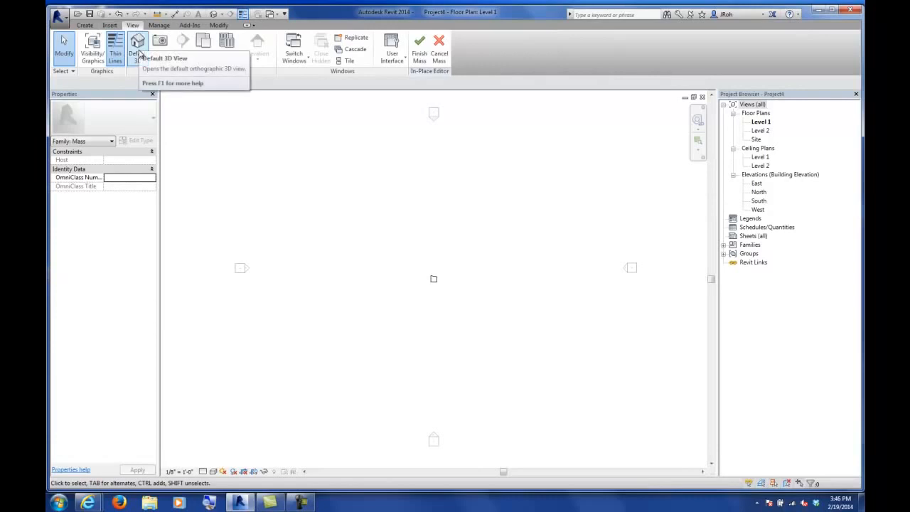
pyautogui.click(138, 46)
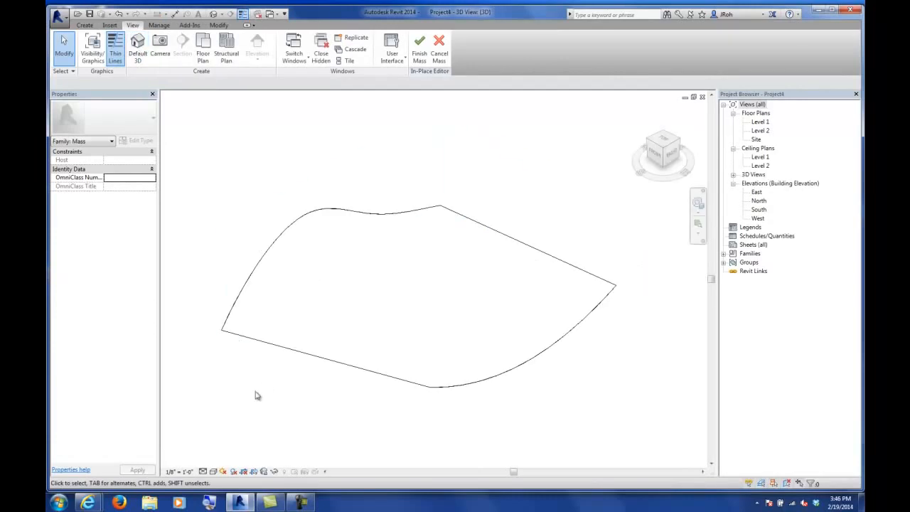
pyautogui.click(212, 471)
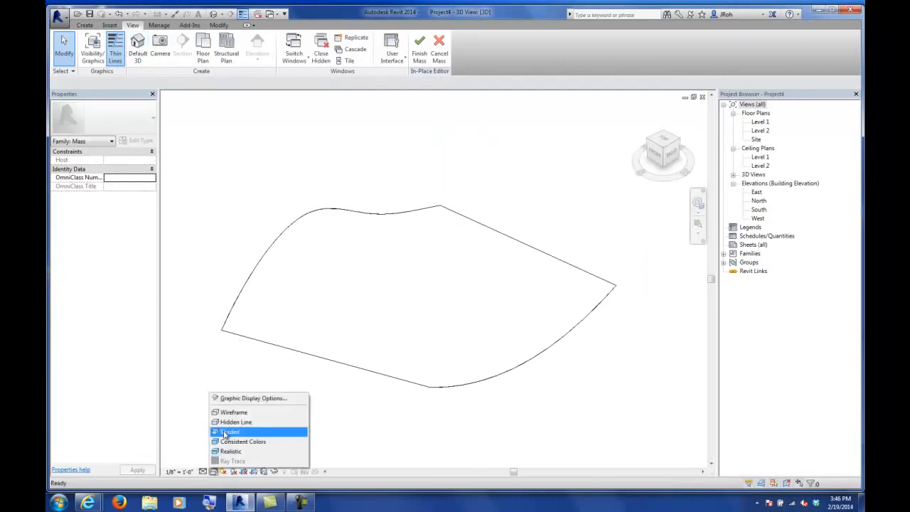
pyautogui.click(246, 431)
pyautogui.scroll(-5, 313, 362)
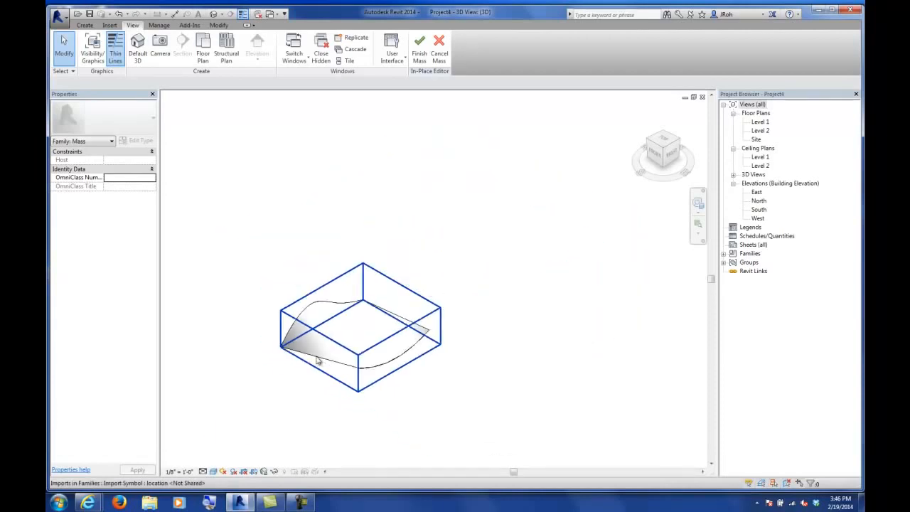
pyautogui.moveTo(316, 358); pyautogui.dragTo(378, 381, button='middle')
pyautogui.scroll(4, 405, 384)
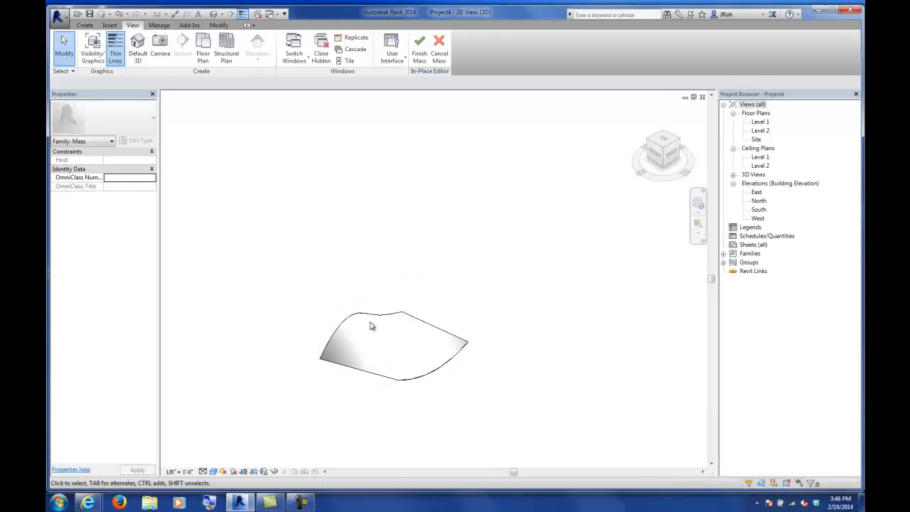
# - Scale the imported Rhino surface numerically by a factor of 12 from its lower corner
pyautogui.click(379, 382)
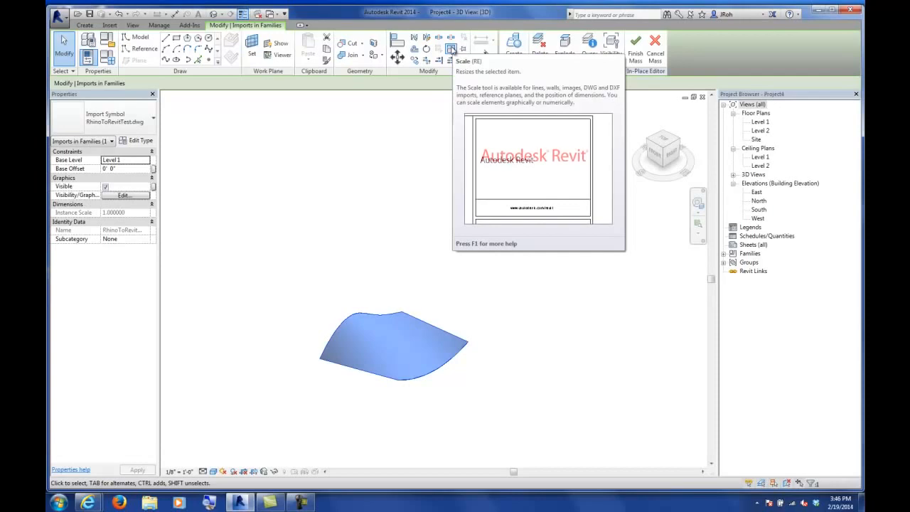
pyautogui.click(451, 48)
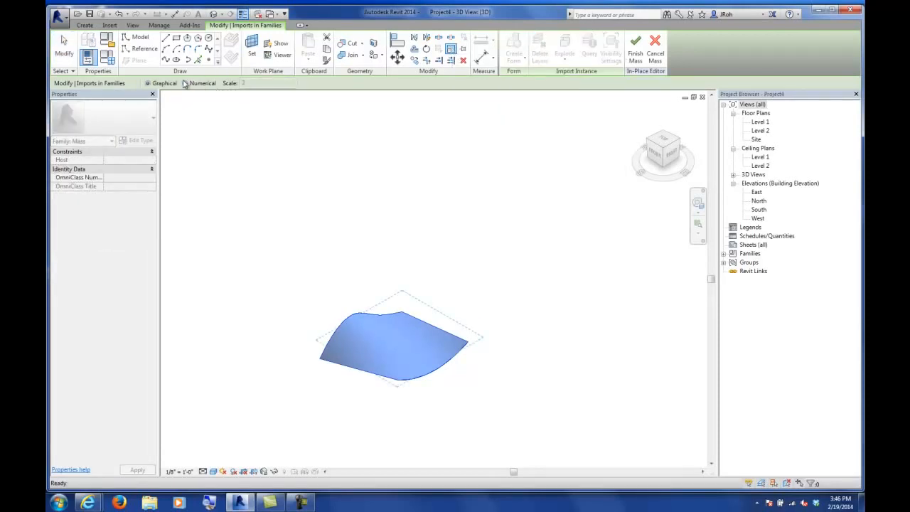
pyautogui.click(186, 84)
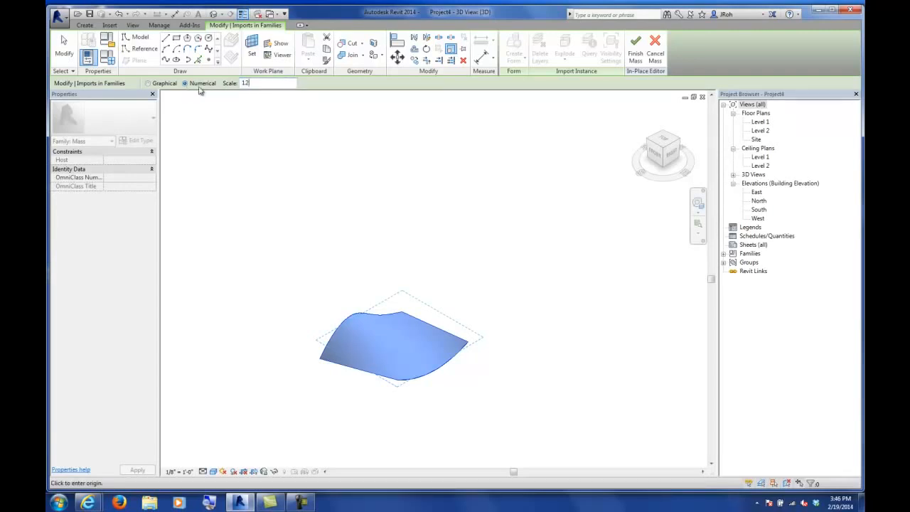
pyautogui.click(322, 364)
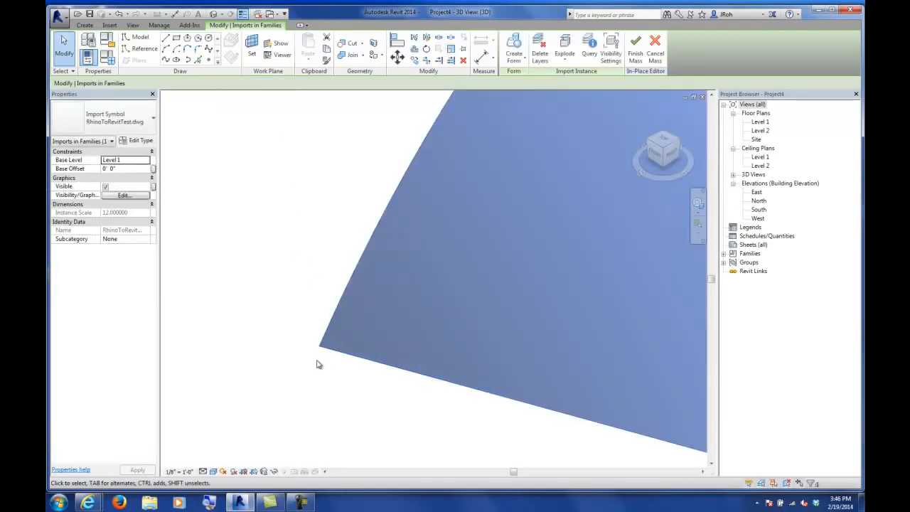
pyautogui.scroll(-6, 315, 349)
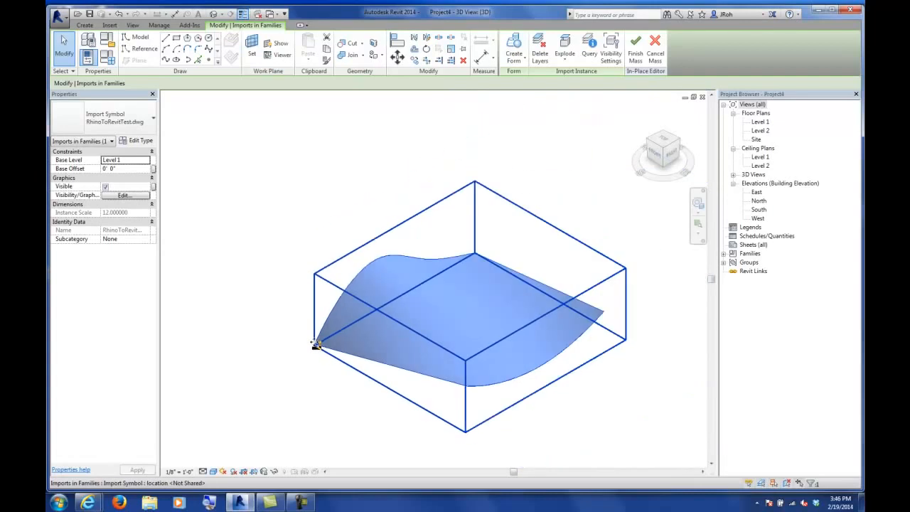
pyautogui.scroll(4, 387, 327)
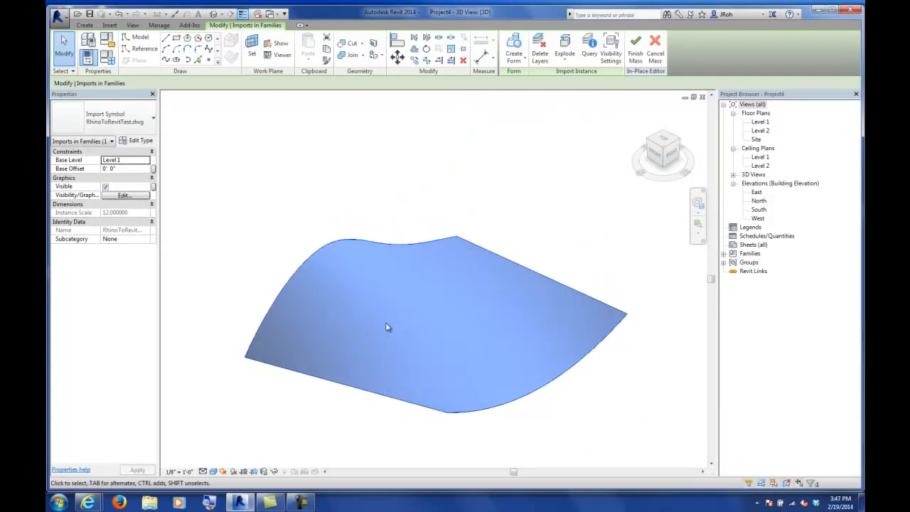
pyautogui.click(325, 142)
# - Finish the in-place mass containing the scaled surface
pyautogui.scroll(-3, 355, 243)
pyautogui.keyDown('shift'); pyautogui.moveTo(356, 243); pyautogui.dragTo(354, 310, button='middle'); pyautogui.keyUp('shift')
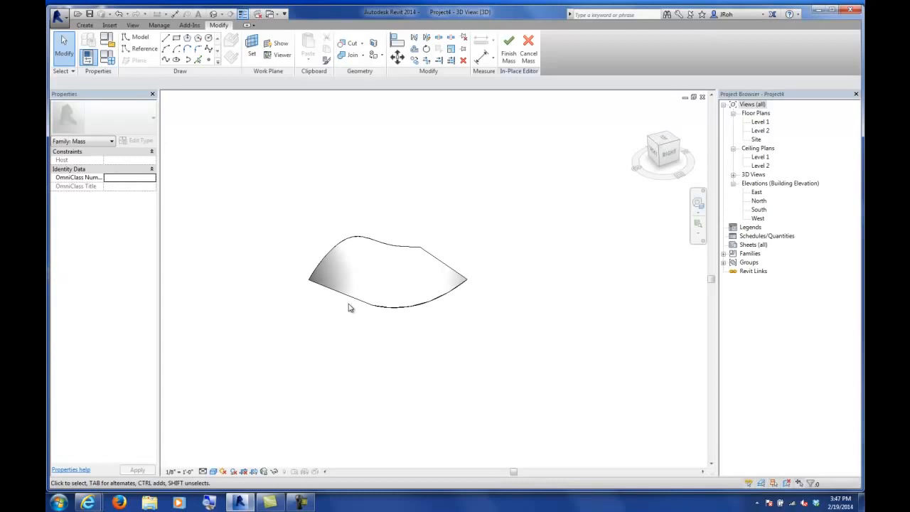
pyautogui.keyDown('shift'); pyautogui.moveTo(329, 320); pyautogui.dragTo(394, 357, button='middle'); pyautogui.keyUp('shift')
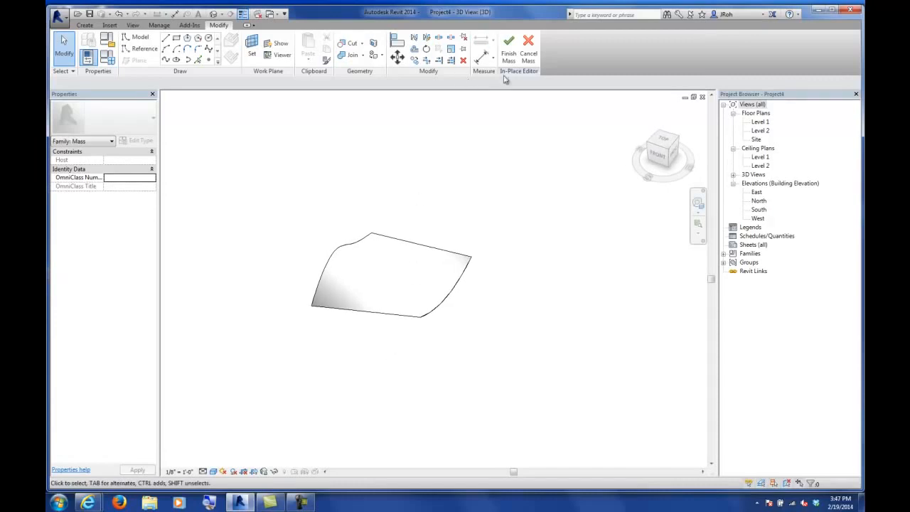
pyautogui.keyDown('shift'); pyautogui.moveTo(462, 276); pyautogui.dragTo(470, 240, button='middle'); pyautogui.keyUp('shift')
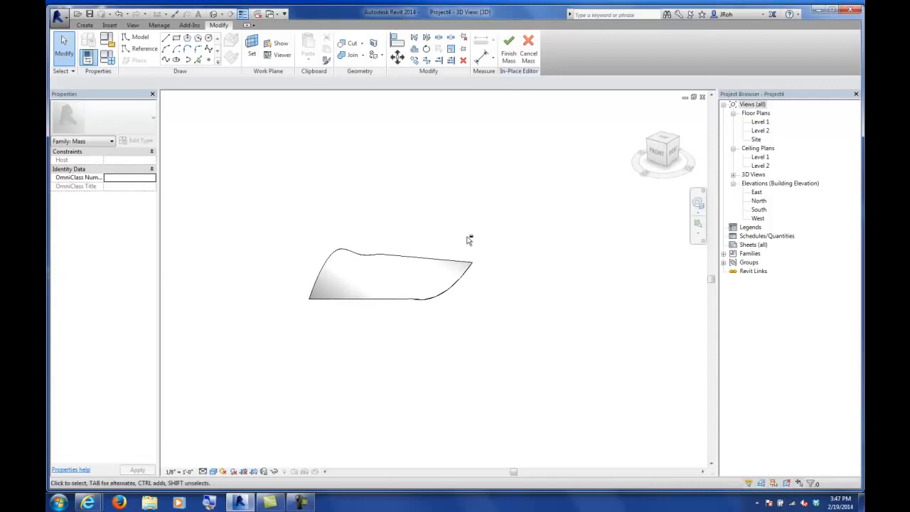
pyautogui.click(509, 45)
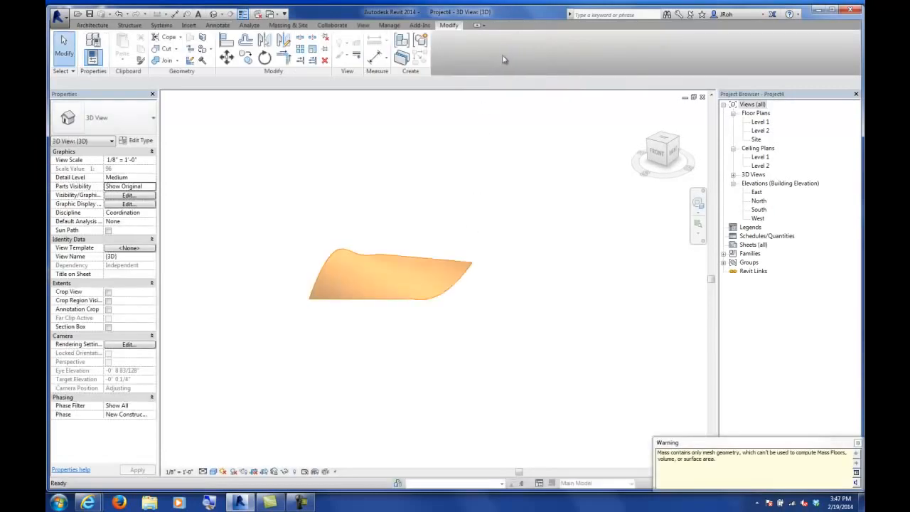
pyautogui.click(423, 193)
# - Create a Generic - 9" Basic Roof by face on the curved mass surface, referenced to Level 2
pyautogui.keyDown('shift'); pyautogui.moveTo(352, 213); pyautogui.dragTo(358, 240, button='middle'); pyautogui.keyUp('shift')
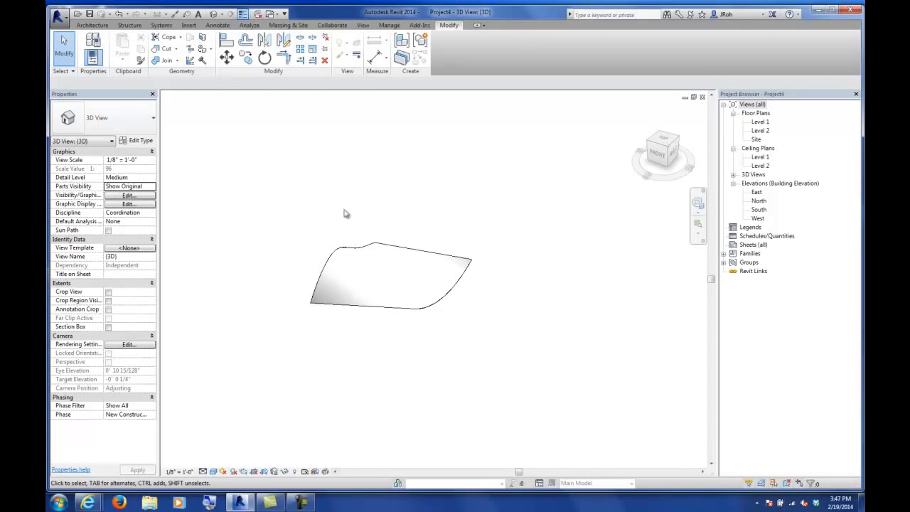
pyautogui.keyDown('shift'); pyautogui.moveTo(562, 368); pyautogui.dragTo(502, 342, button='middle'); pyautogui.keyUp('shift')
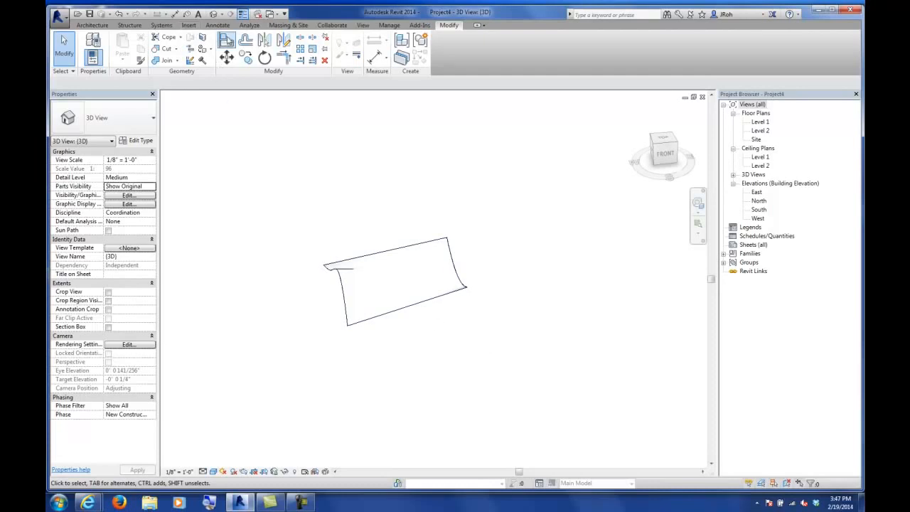
pyautogui.click(288, 25)
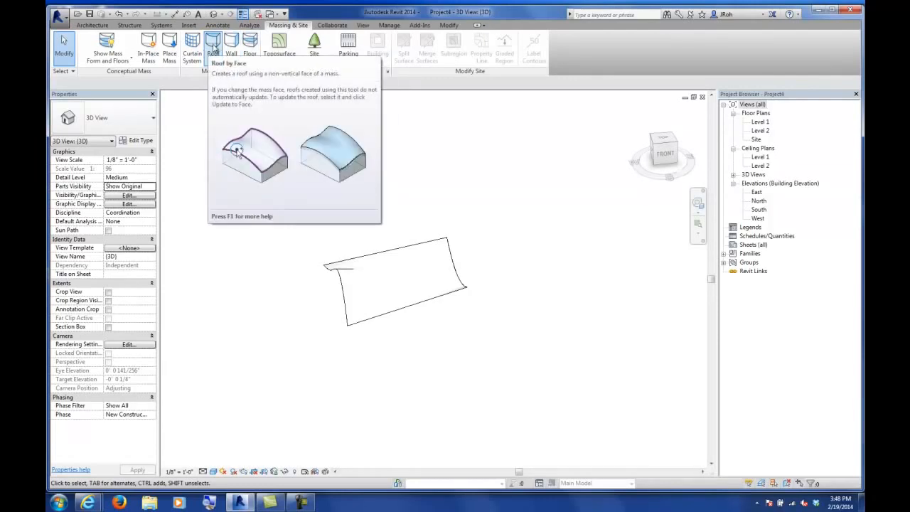
pyautogui.click(214, 49)
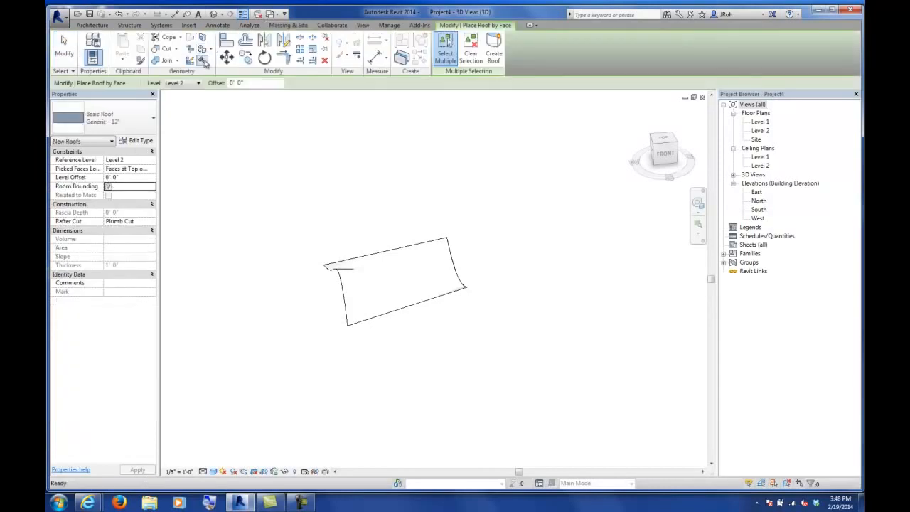
pyautogui.click(112, 118)
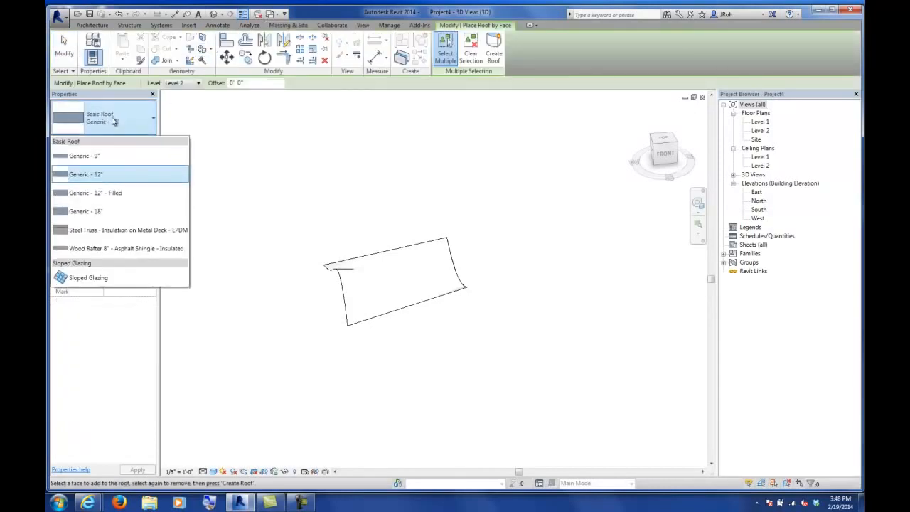
pyautogui.click(91, 173)
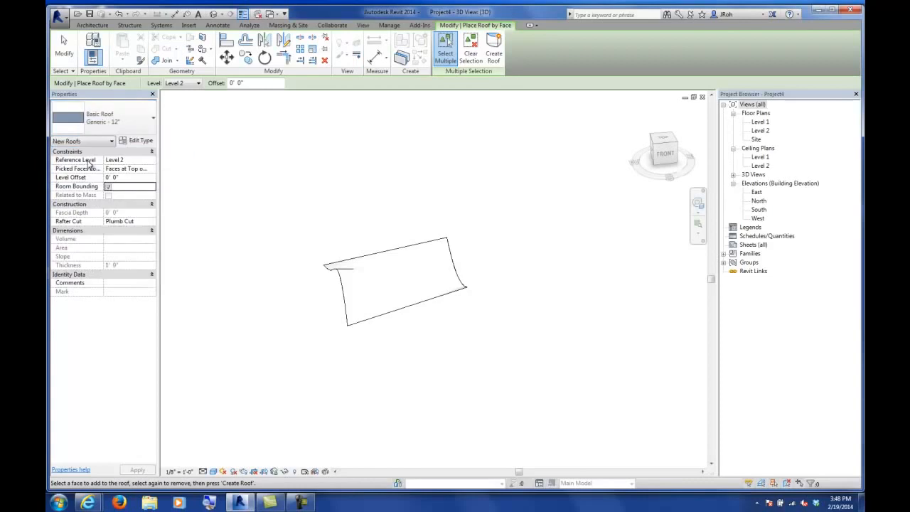
pyautogui.click(347, 299)
pyautogui.keyDown('shift'); pyautogui.moveTo(309, 344); pyautogui.dragTo(388, 321, button='middle'); pyautogui.keyUp('shift')
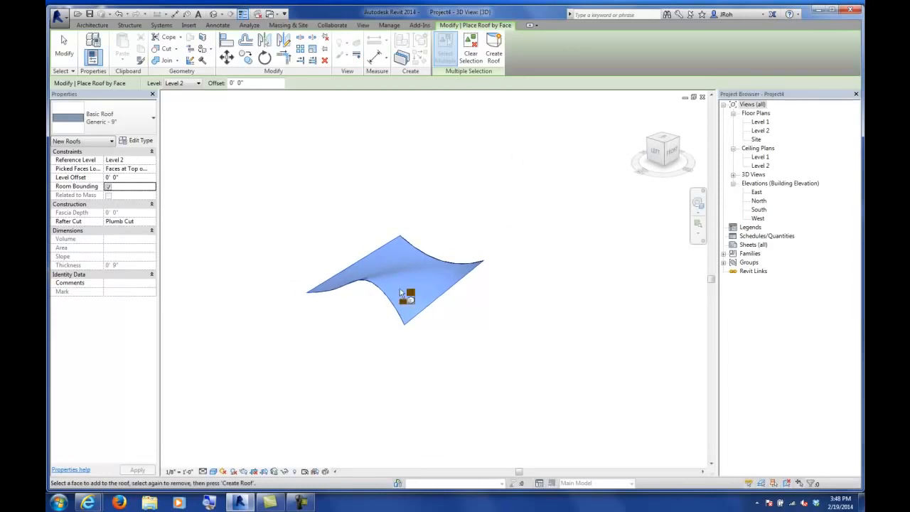
pyautogui.click(496, 60)
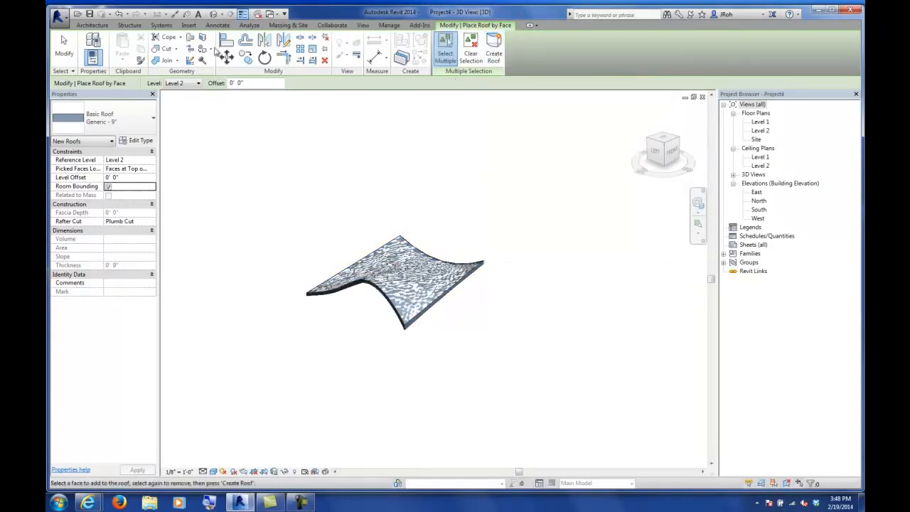
pyautogui.click(64, 48)
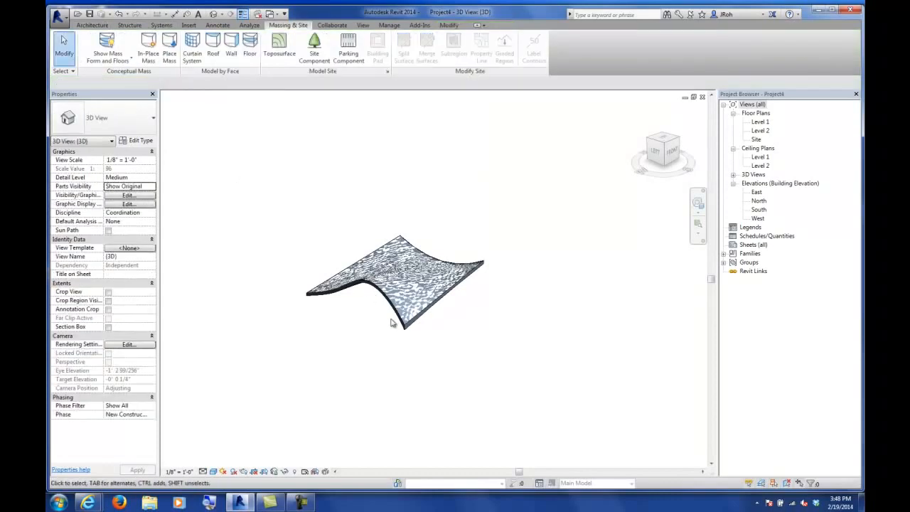
# - Inspect the new roof up close and switch the mass display to Show Mass by View Settings
pyautogui.click(398, 321)
pyautogui.keyDown('shift'); pyautogui.moveTo(383, 343); pyautogui.dragTo(396, 311, button='middle'); pyautogui.keyUp('shift')
pyautogui.scroll(10, 396, 311)
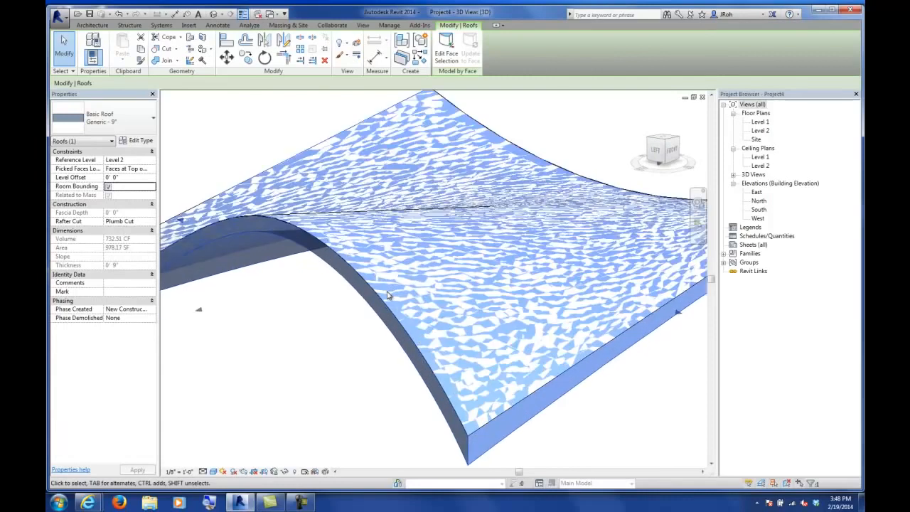
pyautogui.scroll(-5, 431, 284)
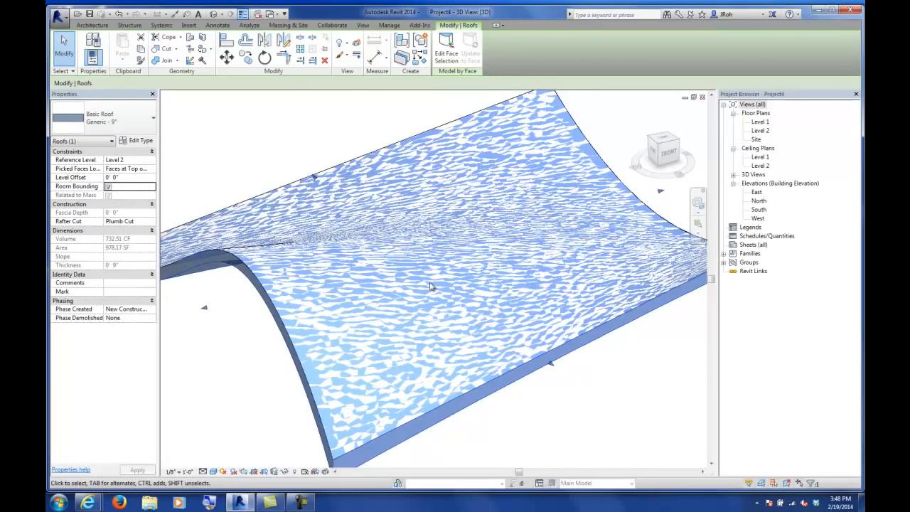
pyautogui.click(277, 25)
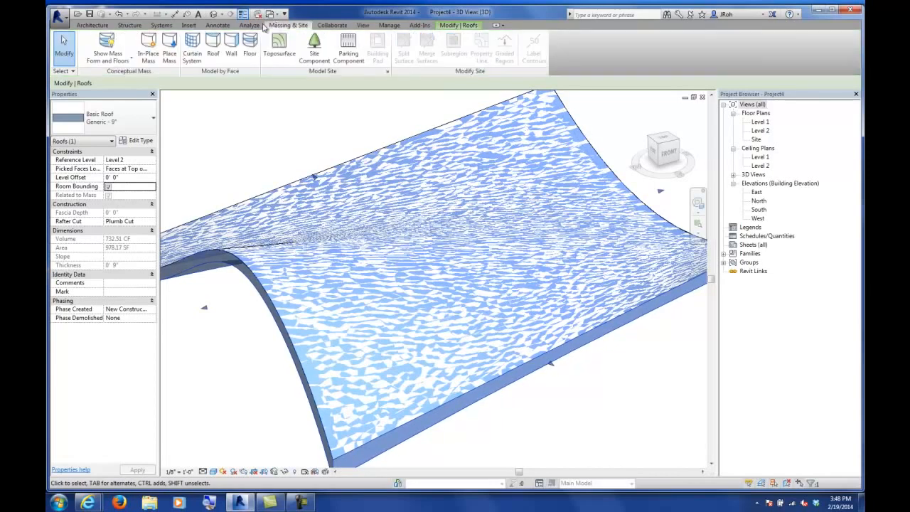
pyautogui.click(107, 57)
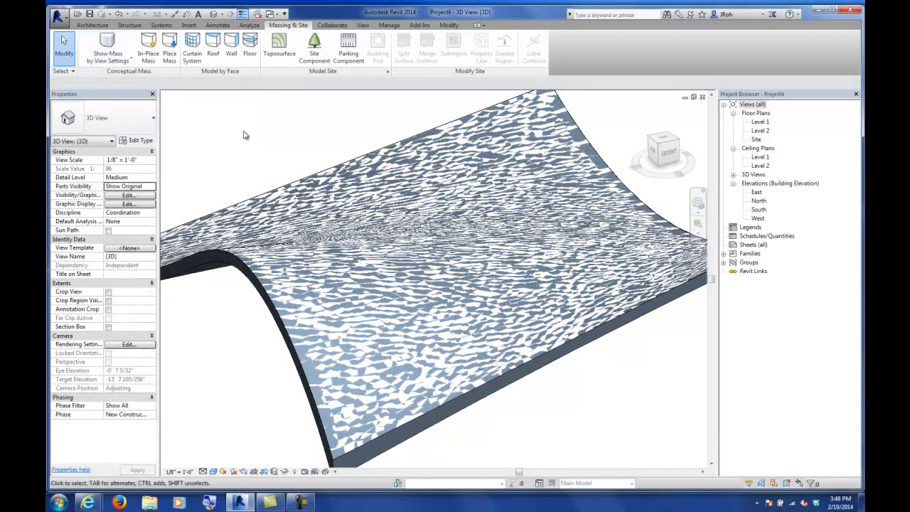
# - Turn off the visibility of the Mass category in the 3D view
pyautogui.press('v')
pyautogui.press('g')
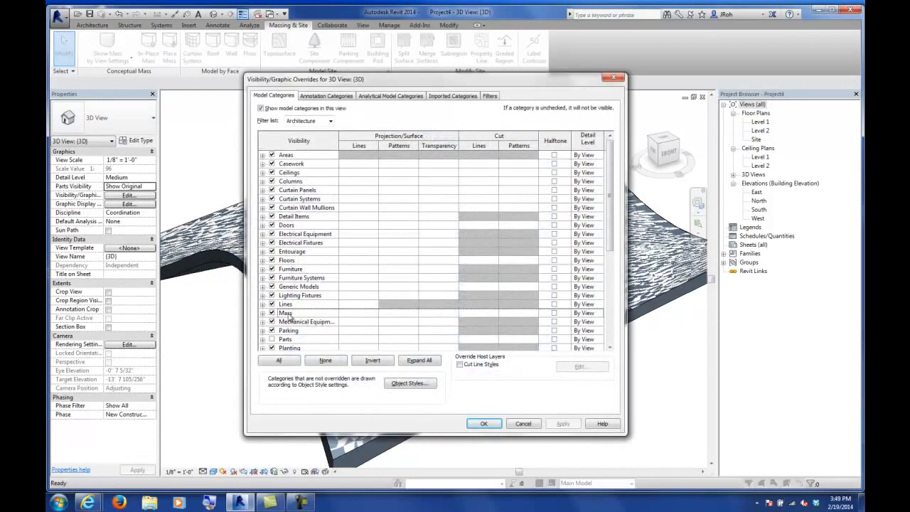
pyautogui.click(271, 314)
pyautogui.click(483, 423)
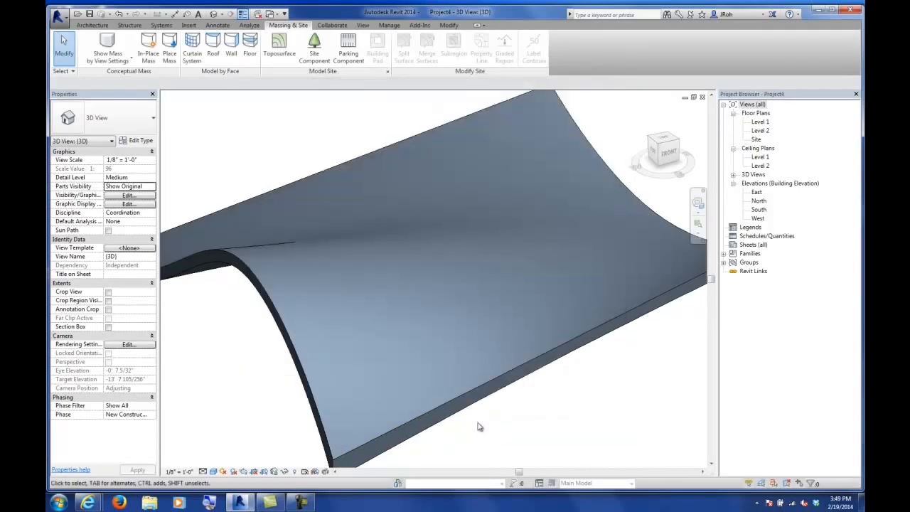
# - Examine the curved roof from several angles with the mass hidden
pyautogui.scroll(-5, 339, 334)
pyautogui.keyDown('shift'); pyautogui.moveTo(333, 320); pyautogui.dragTo(403, 344, button='middle'); pyautogui.keyUp('shift')
pyautogui.click(402, 344)
pyautogui.keyDown('shift'); pyautogui.moveTo(469, 310); pyautogui.dragTo(416, 384, button='middle'); pyautogui.keyUp('shift')
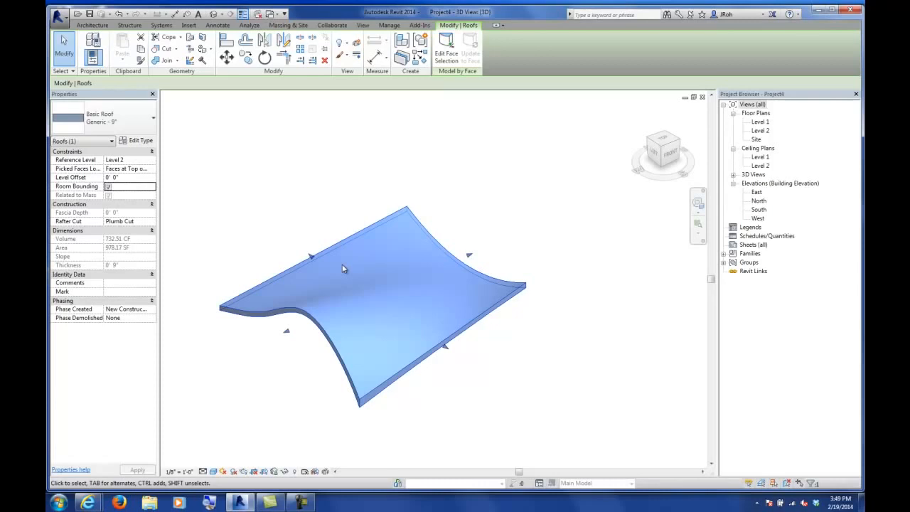
pyautogui.click(422, 170)
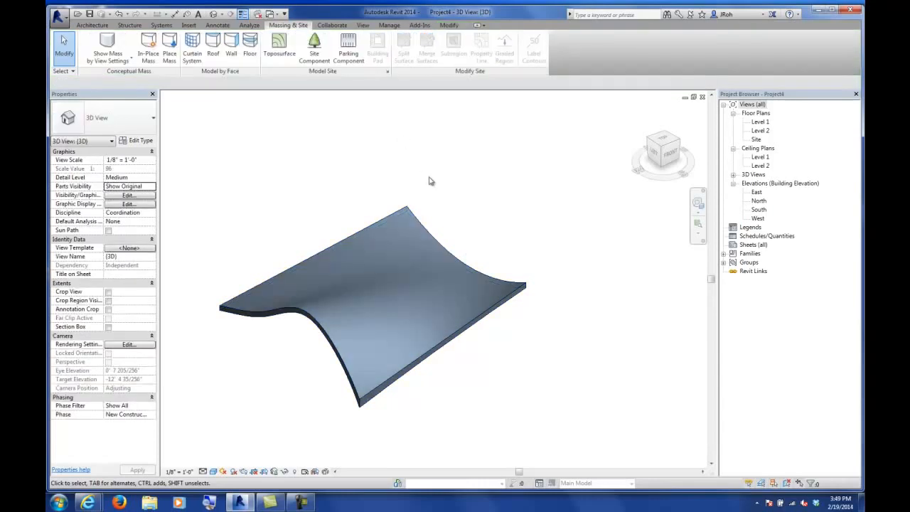
pyautogui.scroll(-2, 430, 183)
pyautogui.keyDown('shift'); pyautogui.moveTo(421, 280); pyautogui.dragTo(411, 232, button='middle'); pyautogui.keyUp('shift')
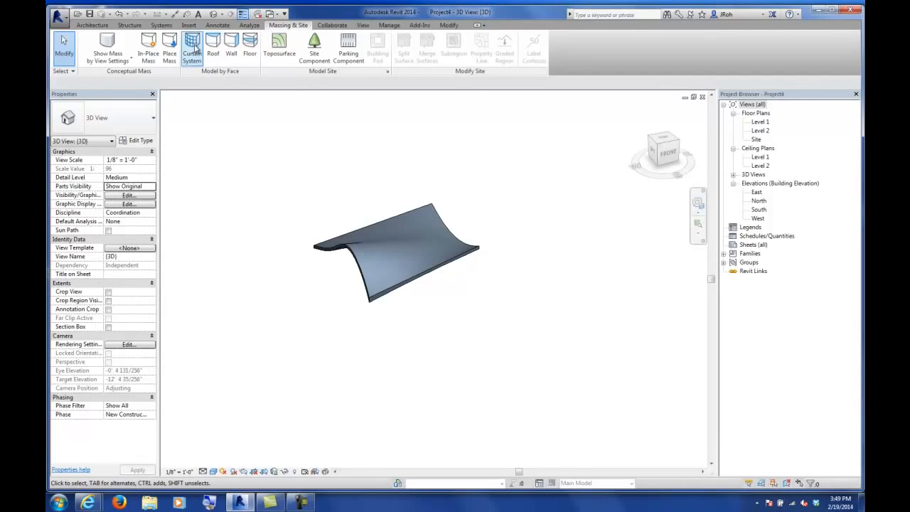
# - Start a new in-place mass under the suggested name
pyautogui.click(147, 52)
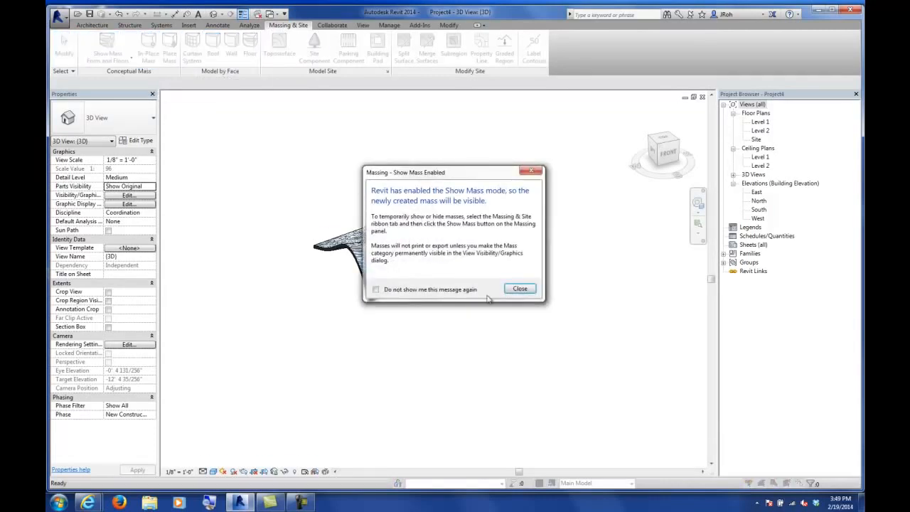
pyautogui.click(519, 287)
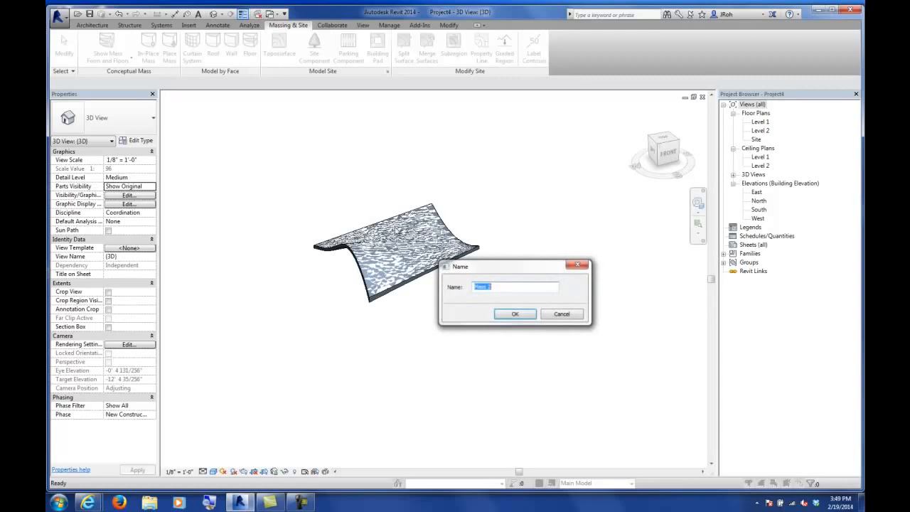
pyautogui.click(515, 313)
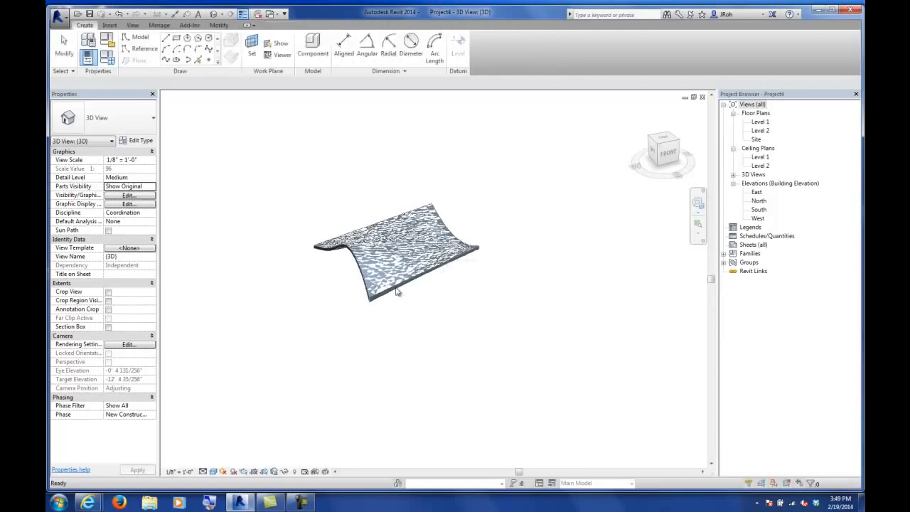
# - Import SketchUpToRevit.dwg from My Documents into the in-place mass, finding the file by its modification date
pyautogui.click(110, 24)
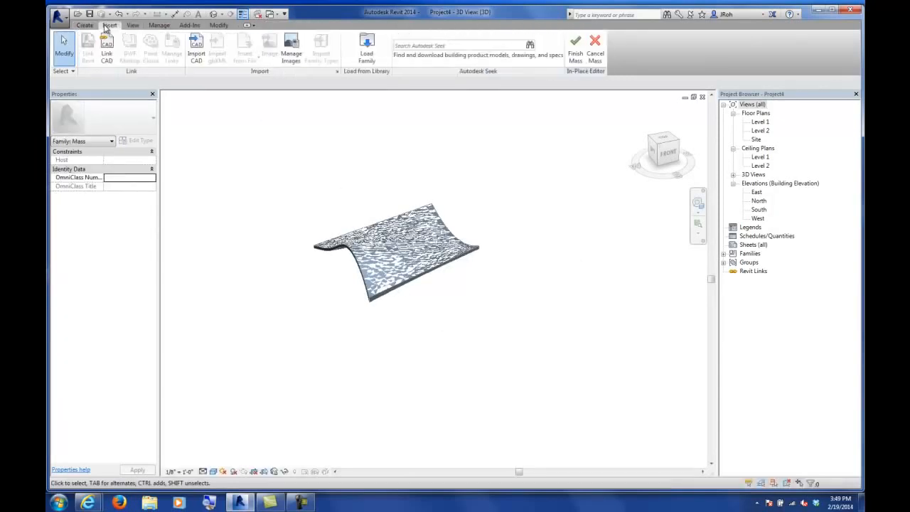
pyautogui.click(195, 50)
pyautogui.scroll(-7, 391, 170)
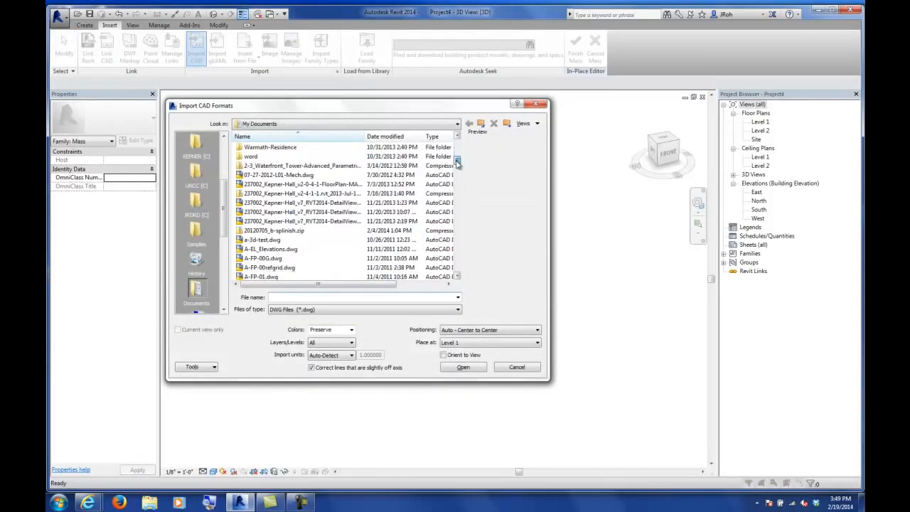
pyautogui.click(386, 140)
pyautogui.click(270, 147)
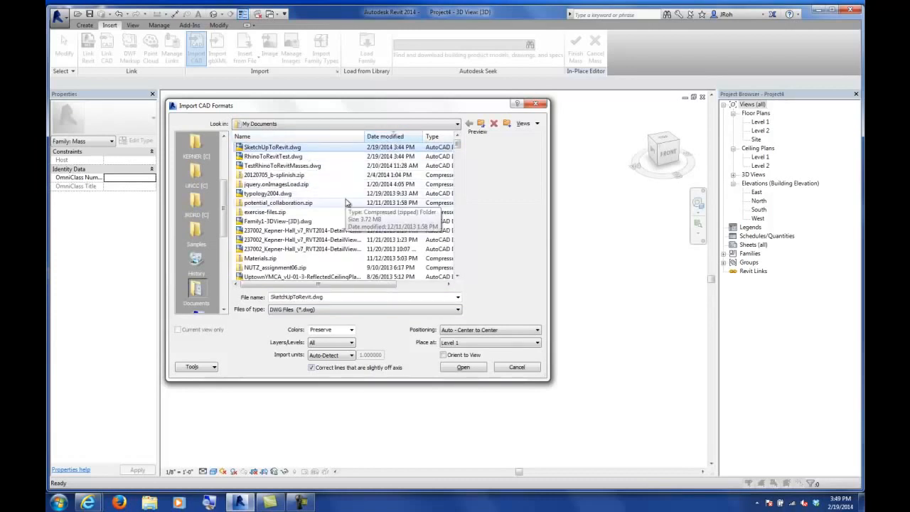
pyautogui.click(459, 373)
pyautogui.scroll(-4, 446, 366)
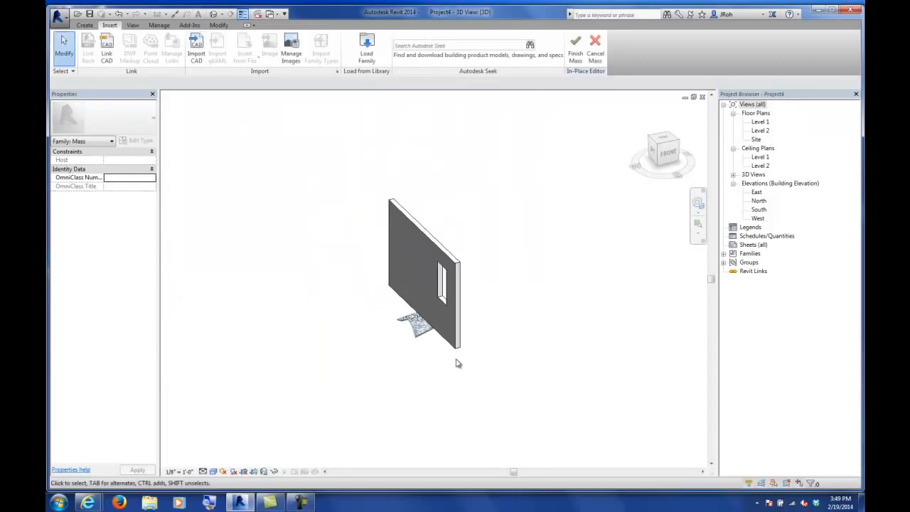
# - Inspect the imported slab with its window opening, finish the in-place mass and clear the selection
pyautogui.keyDown('shift'); pyautogui.moveTo(487, 370); pyautogui.dragTo(346, 388, button='middle'); pyautogui.keyUp('shift')
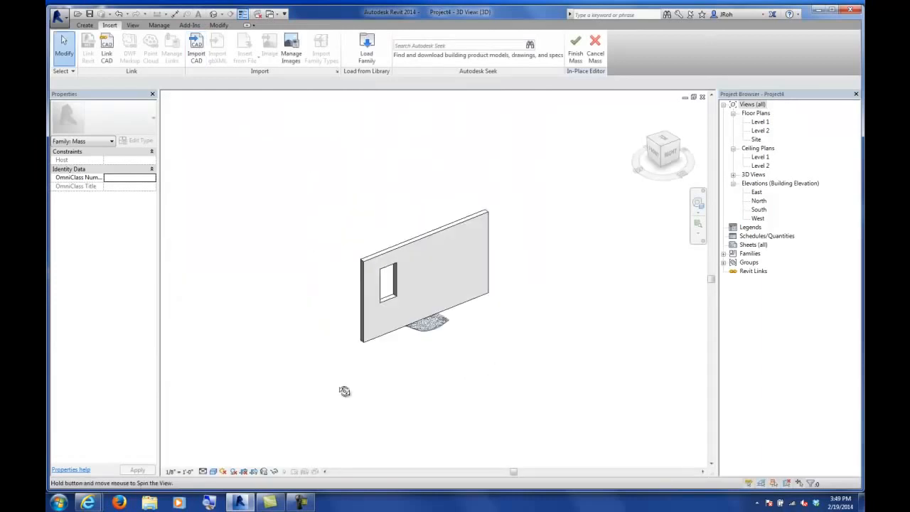
pyautogui.keyDown('shift'); pyautogui.moveTo(382, 341); pyautogui.dragTo(427, 342, button='middle'); pyautogui.keyUp('shift')
pyautogui.scroll(3, 426, 327)
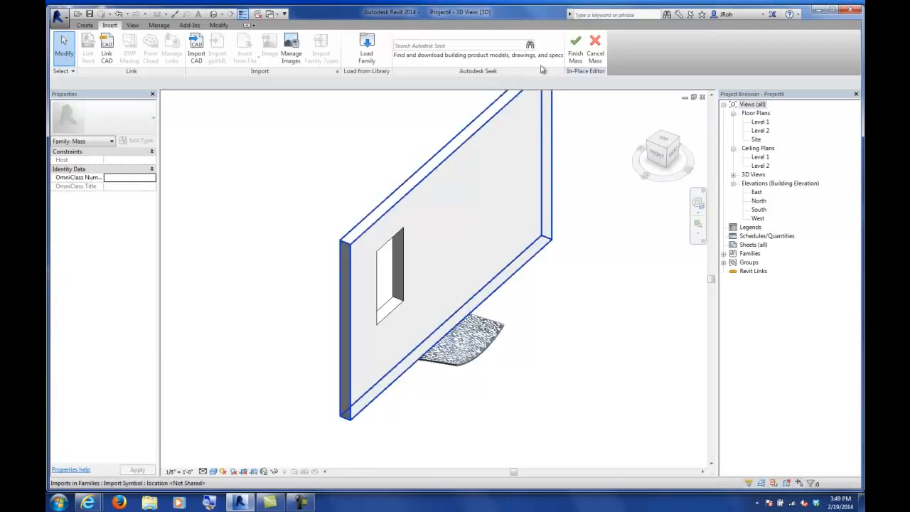
pyautogui.click(576, 48)
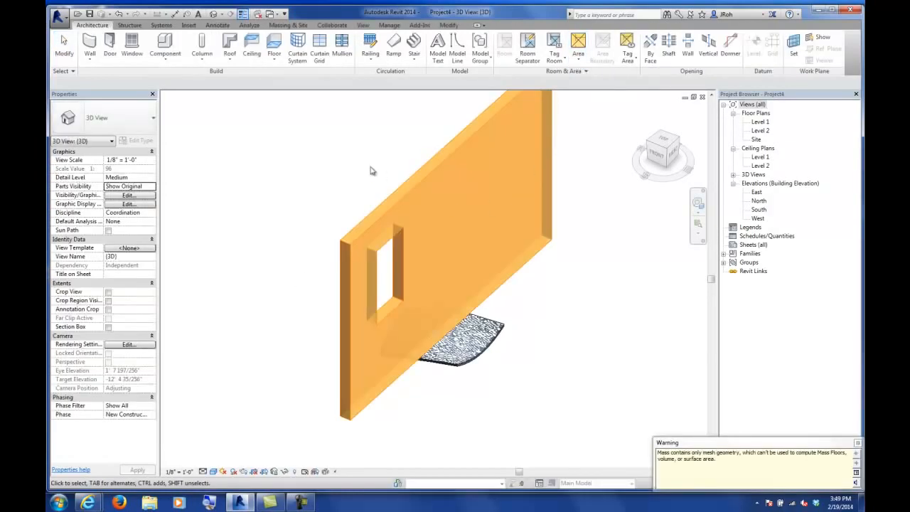
pyautogui.click(330, 179)
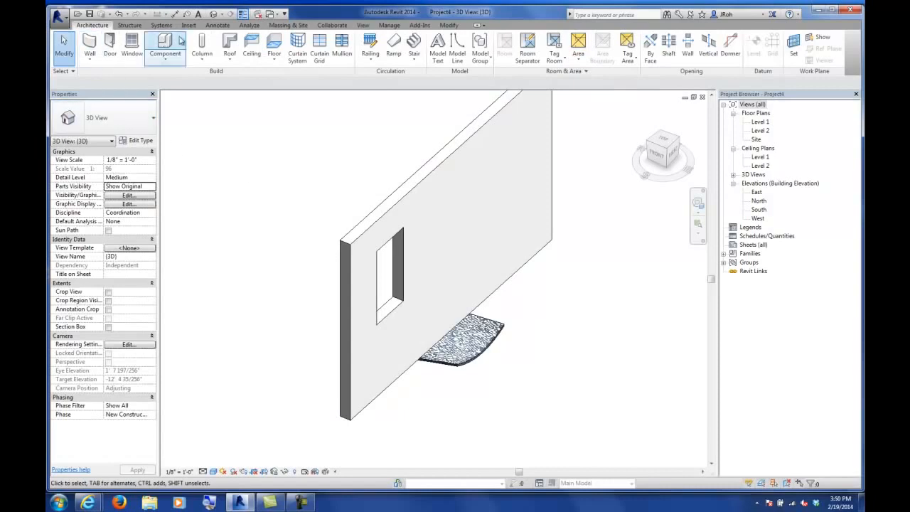
# - Create a Generic - 8" Basic Wall by face on the large mass face with the window opening
pyautogui.click(288, 25)
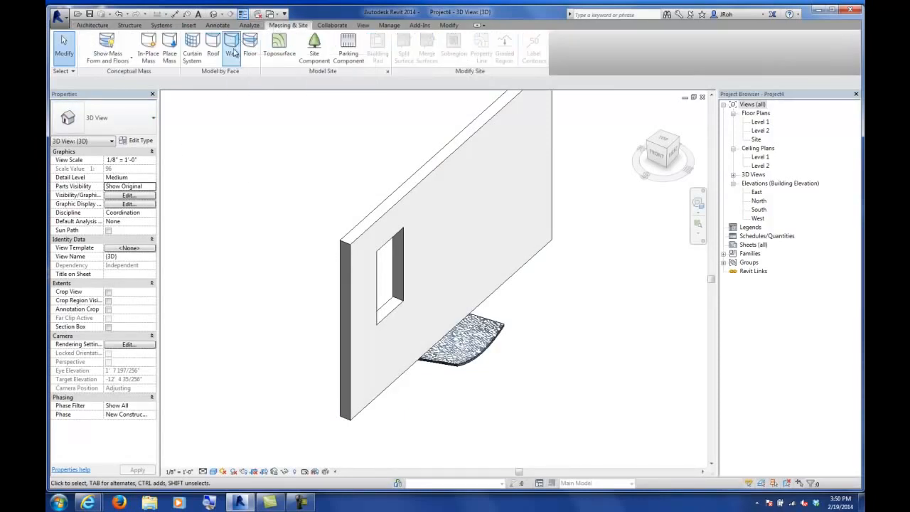
pyautogui.click(231, 49)
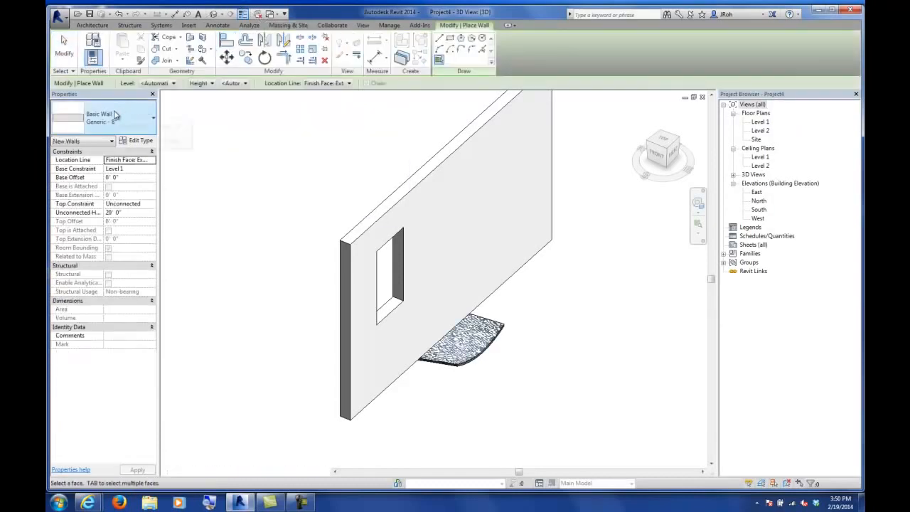
pyautogui.click(116, 115)
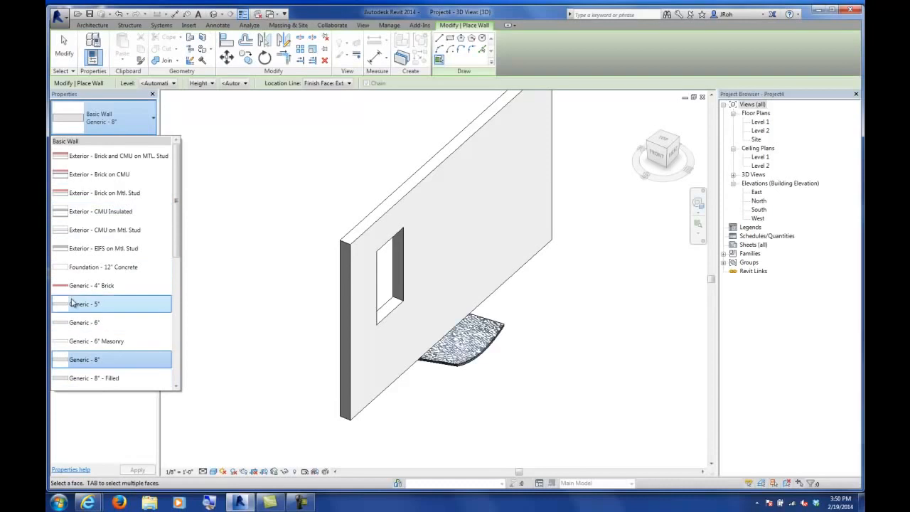
pyautogui.click(79, 361)
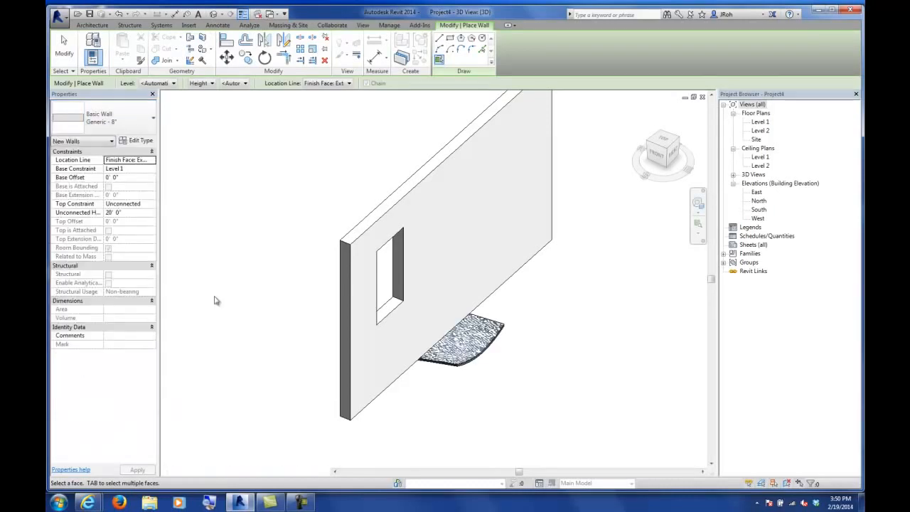
pyautogui.click(425, 185)
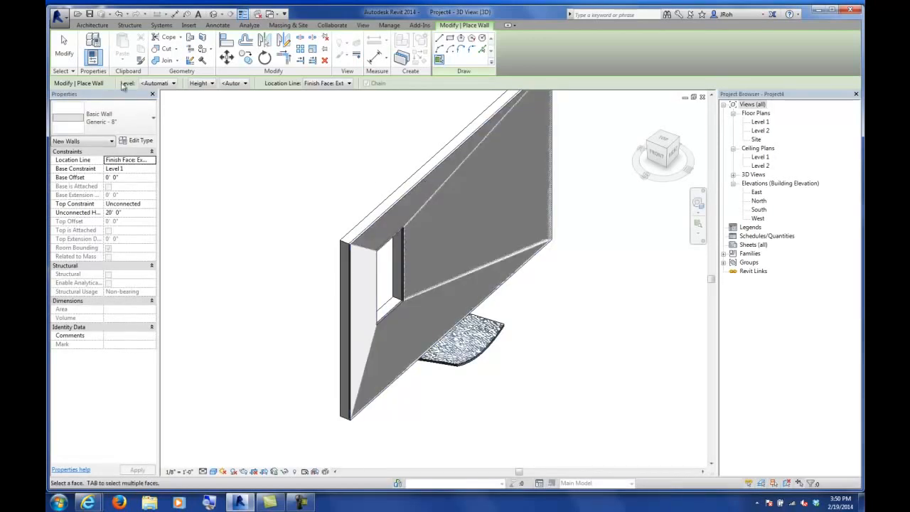
pyautogui.click(64, 49)
# - Check the Mass category's visibility settings and switch the mass display to Show Mass by View Settings
pyautogui.moveTo(298, 310)
pyautogui.keyDown('shift'); pyautogui.mouseDown(button='middle')
pyautogui.moveTo(440, 311)
pyautogui.moveTo(317, 300)
pyautogui.moveTo(286, 308)
pyautogui.mouseUp(button='middle'); pyautogui.keyUp('shift')
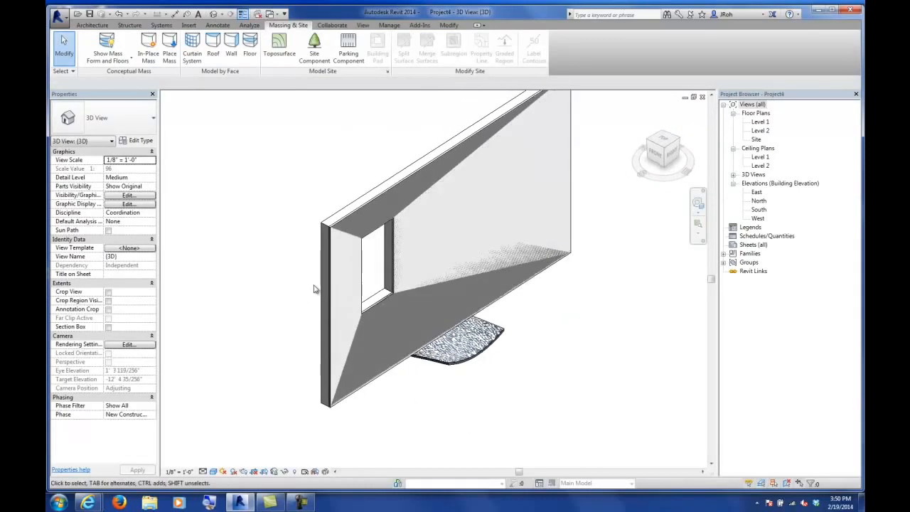
pyautogui.press('v')
pyautogui.press('g')
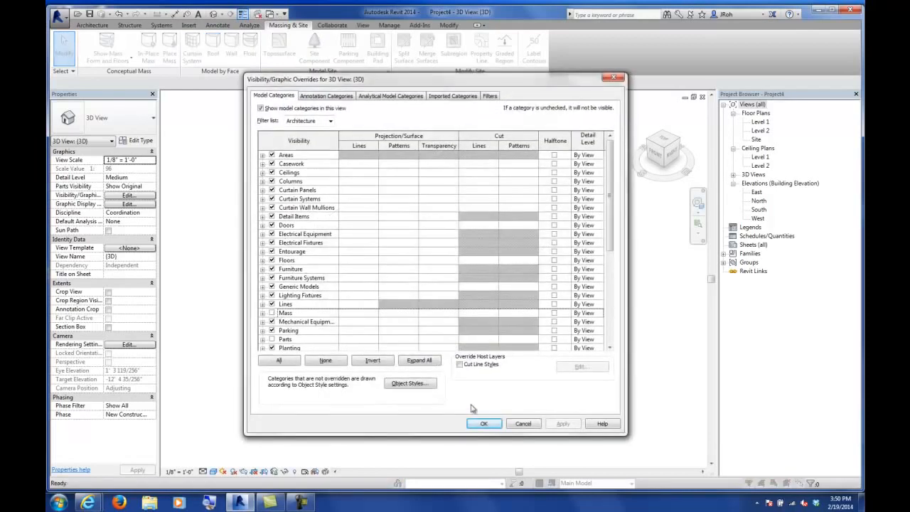
pyautogui.click(524, 424)
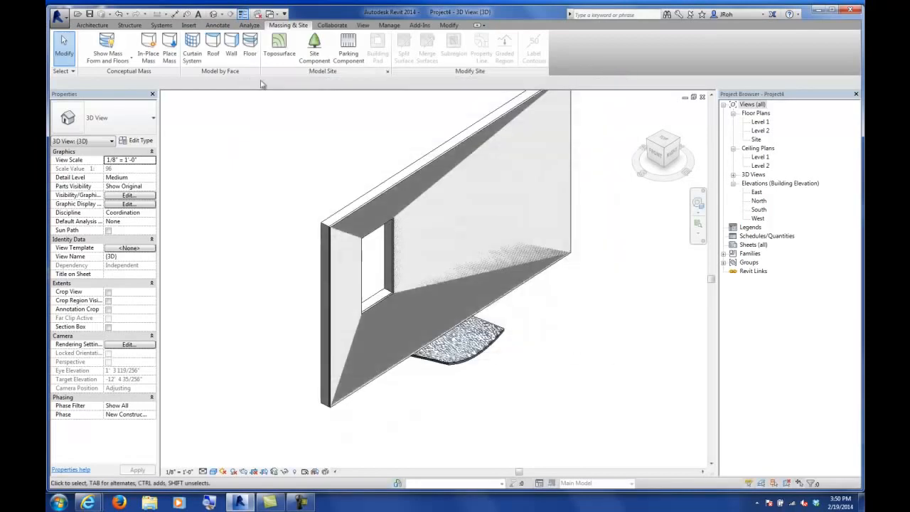
pyautogui.click(107, 40)
# - Stretch the new wall's top up to a height of about 83' 5" and extend its end nearest the opening slightly outward
pyautogui.keyDown('shift'); pyautogui.moveTo(309, 199); pyautogui.dragTo(481, 258, button='middle'); pyautogui.keyUp('shift')
pyautogui.click(433, 185)
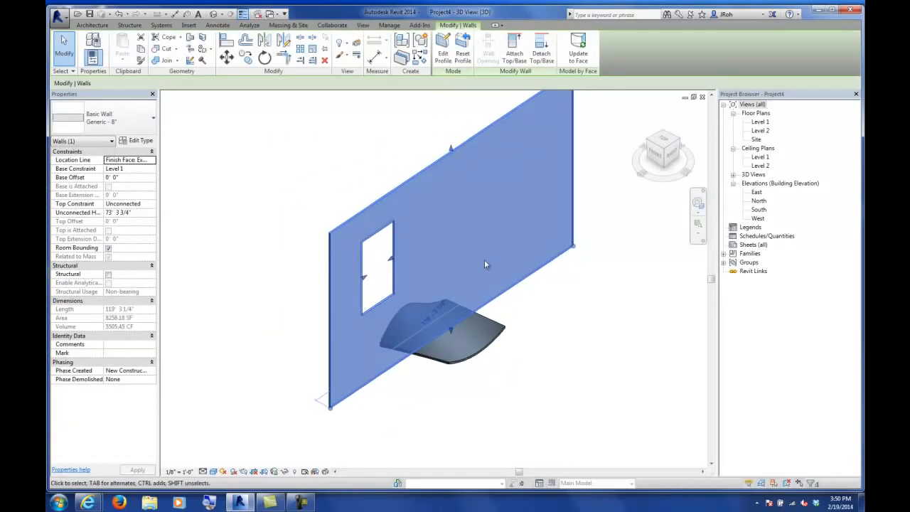
pyautogui.moveTo(451, 150); pyautogui.dragTo(451, 127)
pyautogui.keyDown('shift'); pyautogui.moveTo(541, 251); pyautogui.dragTo(484, 254, button='middle'); pyautogui.keyUp('shift')
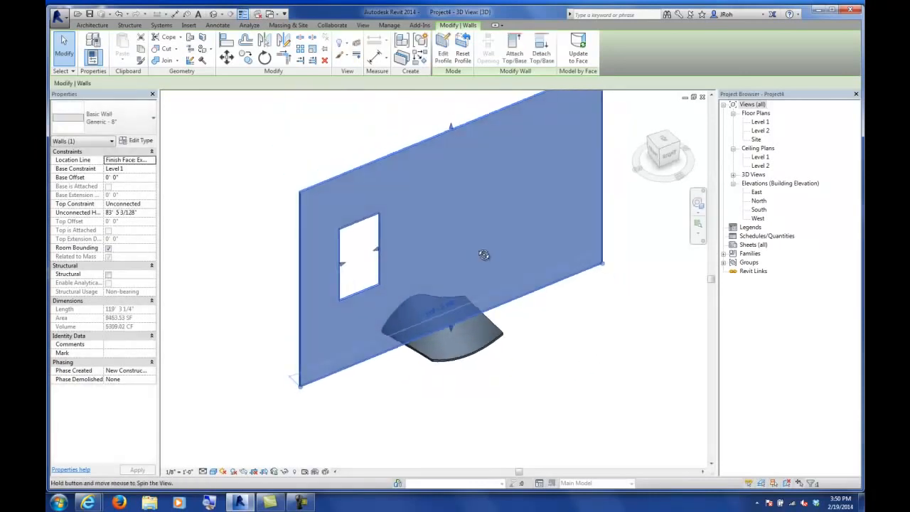
pyautogui.moveTo(301, 390); pyautogui.dragTo(281, 394)
pyautogui.click(407, 395)
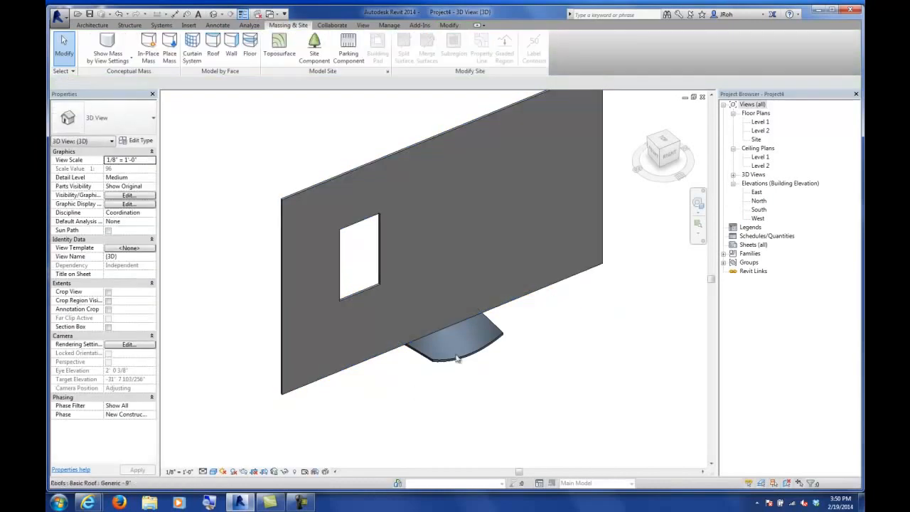
# - Inspect the curved roof beneath the wall, and delete both the wall and the roof
pyautogui.click(448, 362)
pyautogui.keyDown('shift'); pyautogui.moveTo(448, 362); pyautogui.dragTo(588, 372, button='middle'); pyautogui.keyUp('shift')
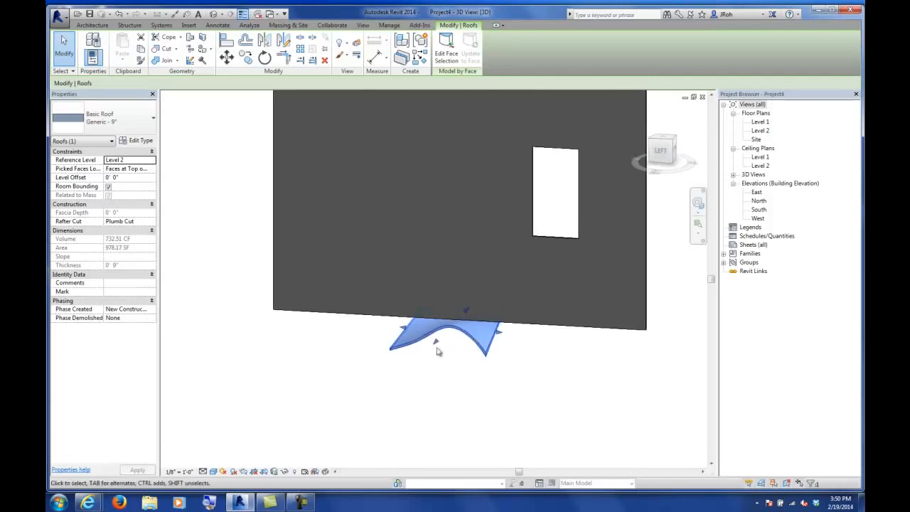
pyautogui.scroll(5, 450, 342)
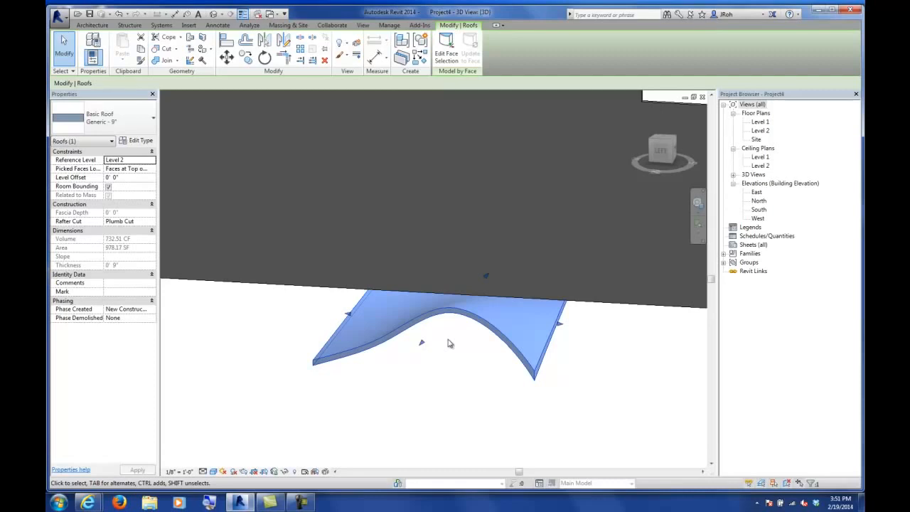
pyautogui.scroll(-5, 450, 337)
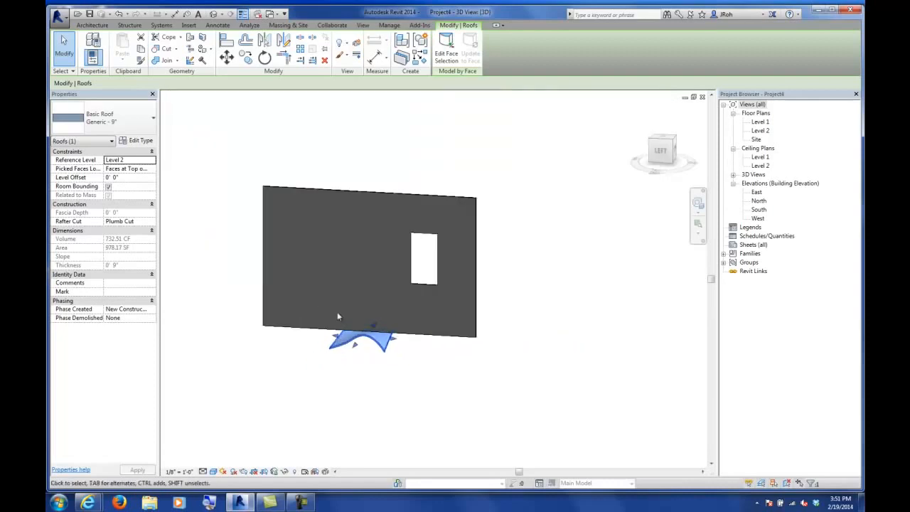
pyautogui.keyDown('shift'); pyautogui.moveTo(488, 248); pyautogui.dragTo(348, 337, button='middle'); pyautogui.keyUp('shift')
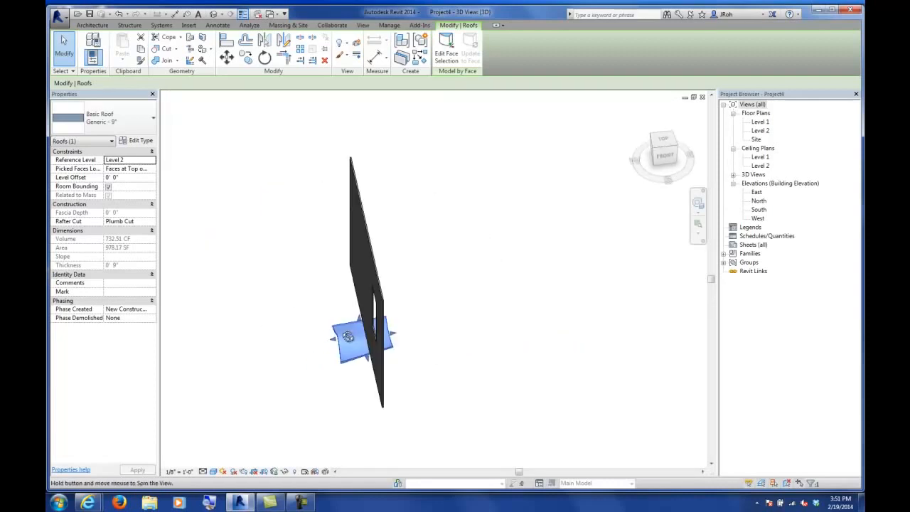
pyautogui.click(446, 250)
pyautogui.moveTo(444, 220); pyautogui.dragTo(345, 343)
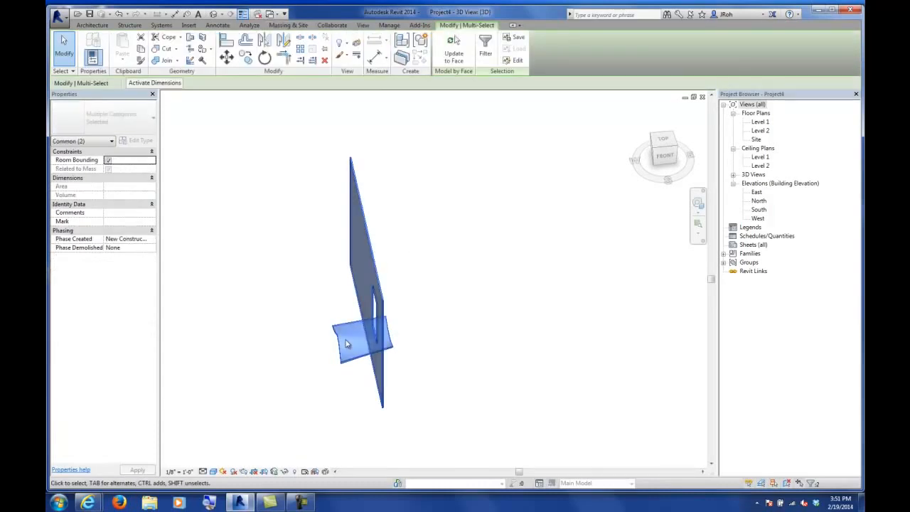
pyautogui.press('Delete')
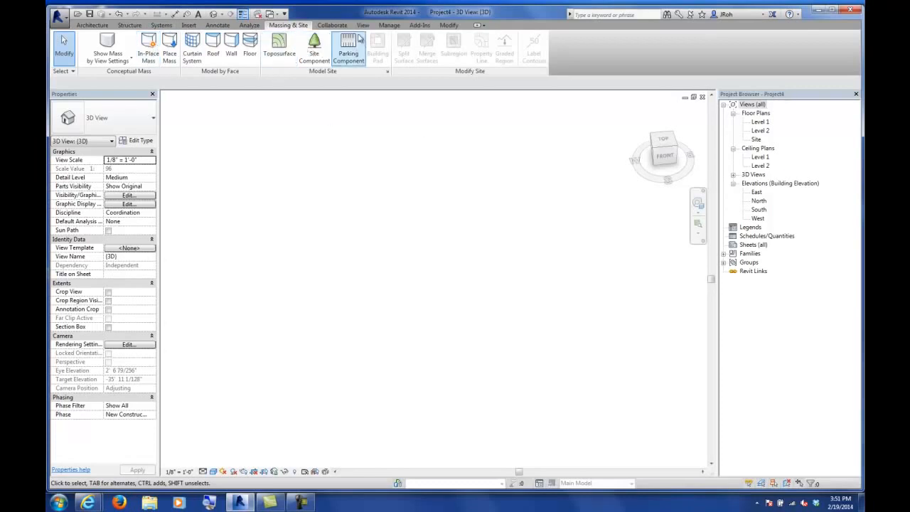
# - Show the Recent Files page and switch back to the project's Level 1 floor plan
pyautogui.click(362, 25)
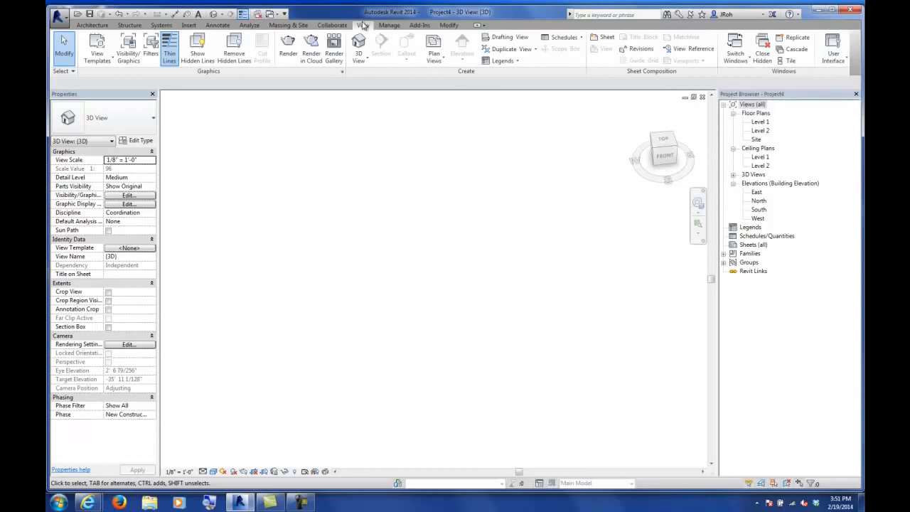
pyautogui.click(840, 64)
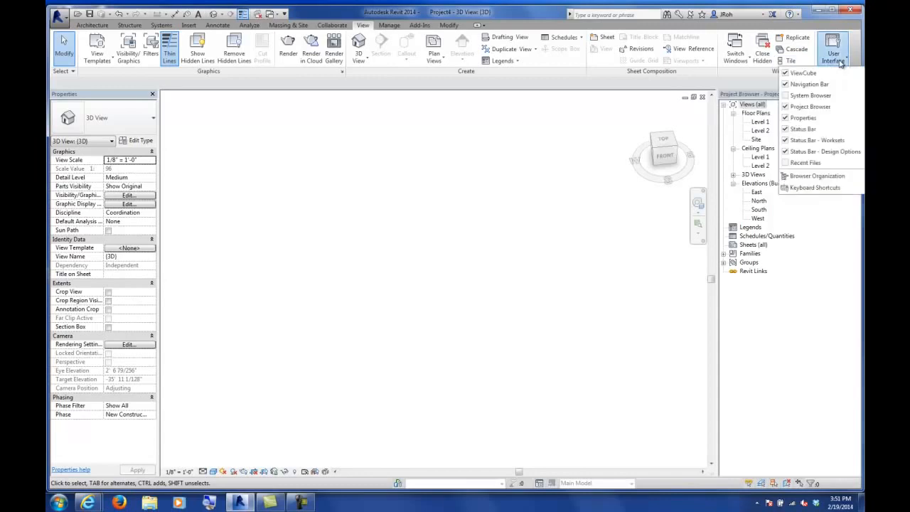
pyautogui.click(803, 163)
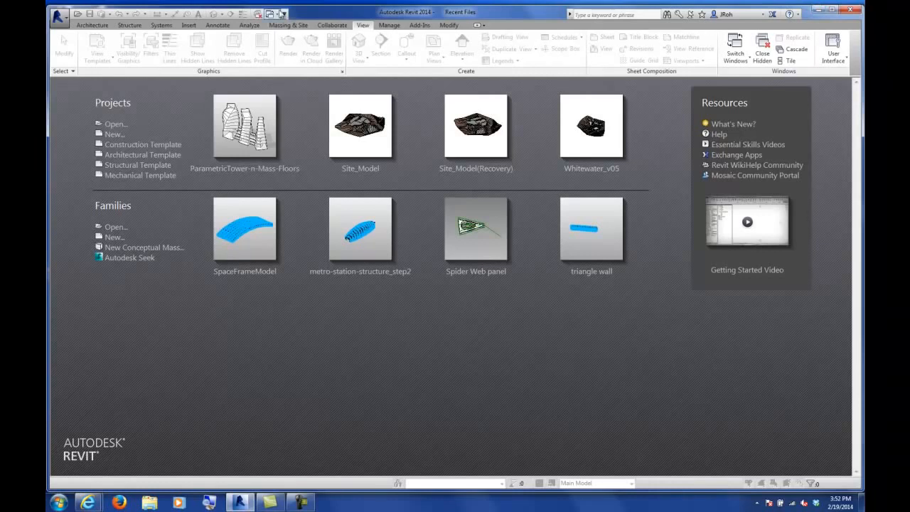
pyautogui.click(272, 13)
pyautogui.click(291, 26)
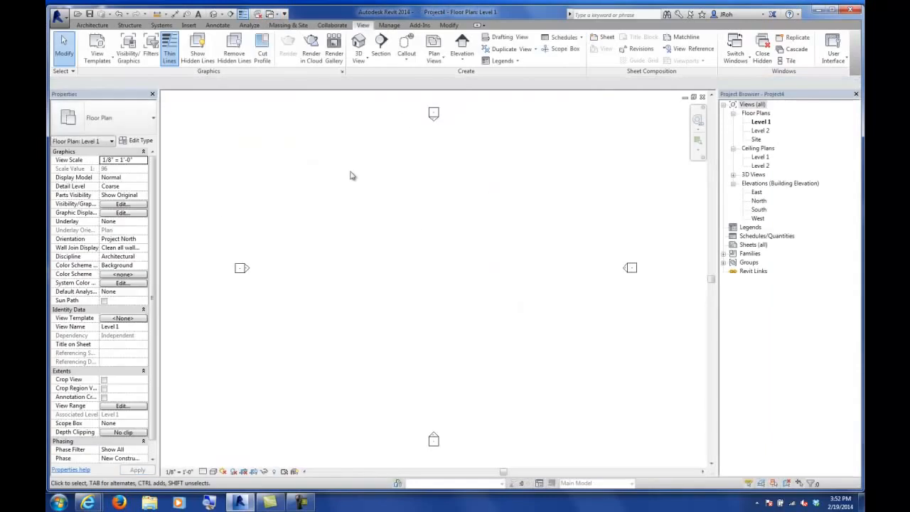
# - Start an in-place mass with the default name, review its drawing and import tools, and finish the mass
pyautogui.click(288, 25)
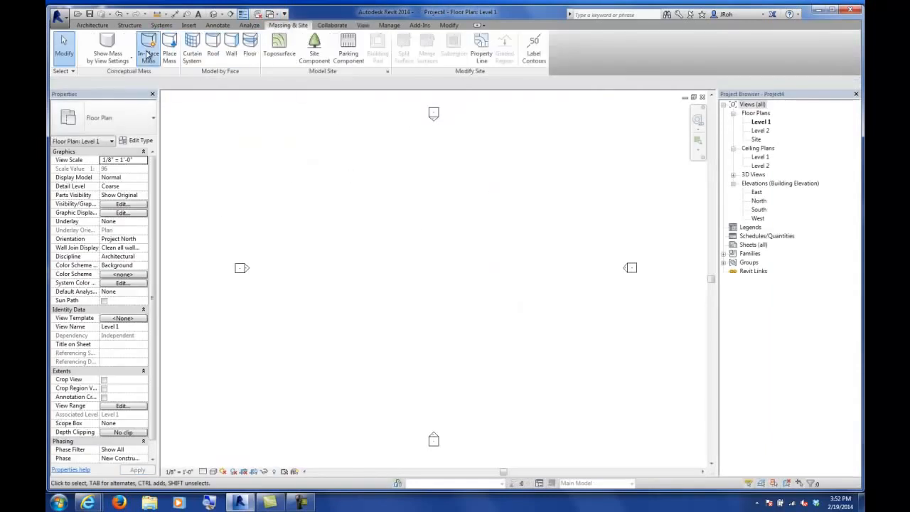
pyautogui.click(148, 56)
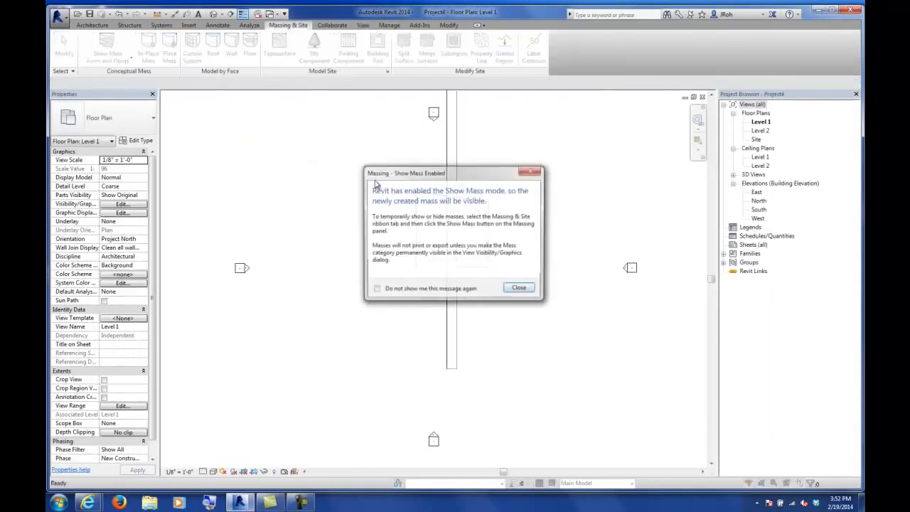
pyautogui.click(526, 290)
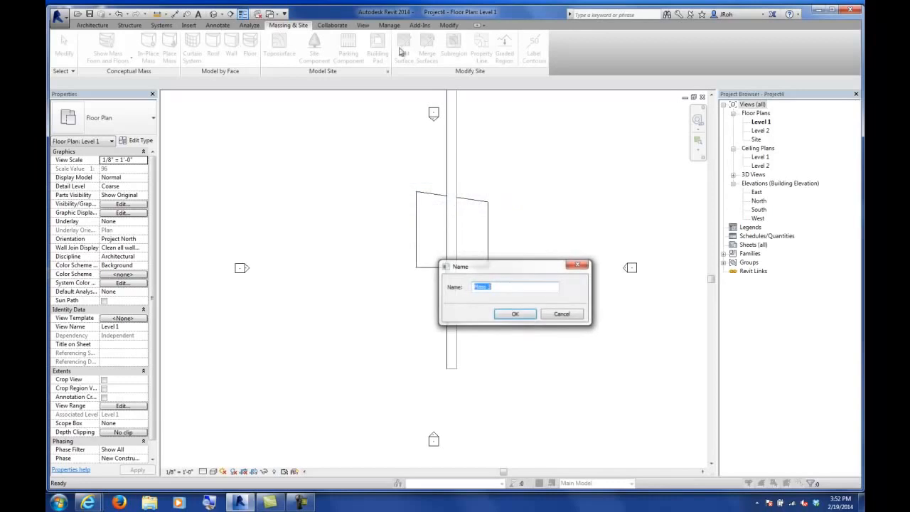
pyautogui.click(524, 320)
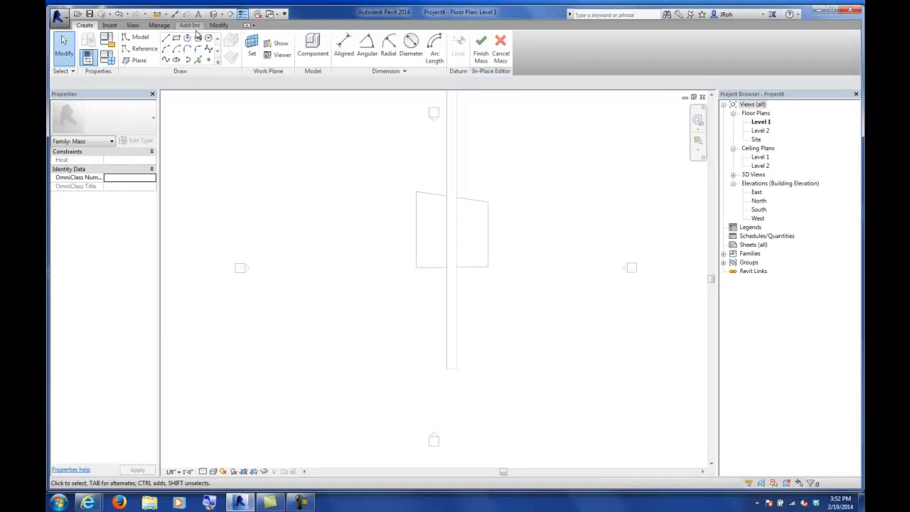
pyautogui.click(133, 26)
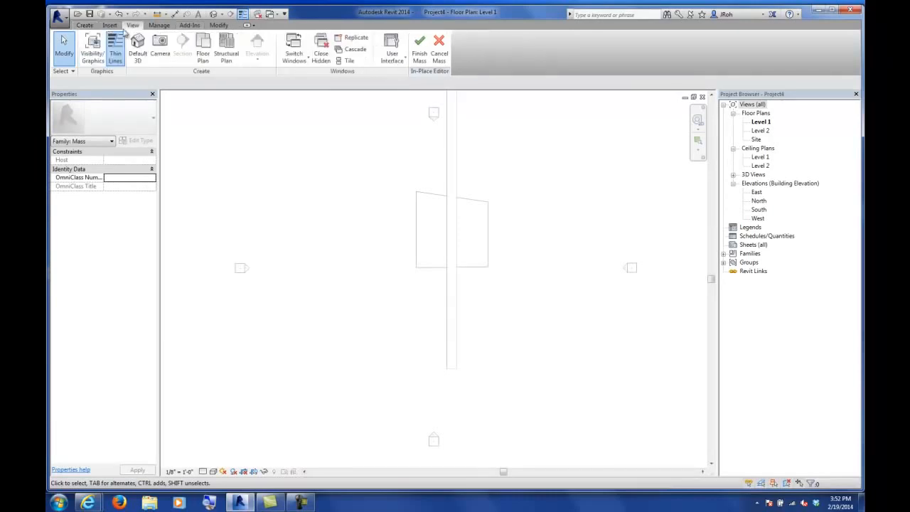
pyautogui.click(110, 26)
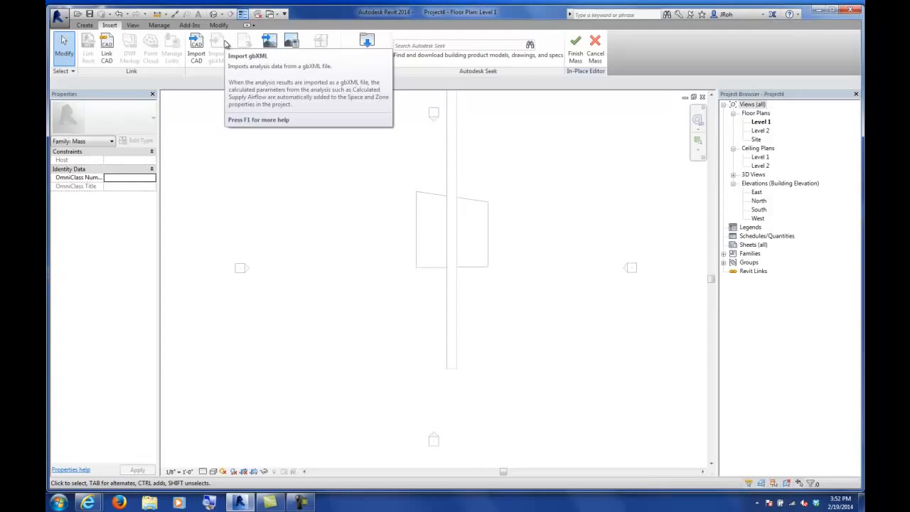
pyautogui.click(575, 46)
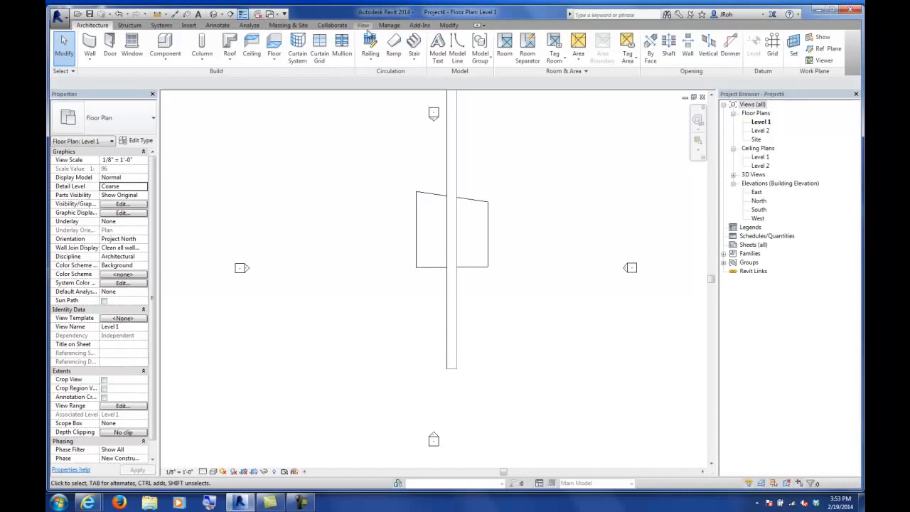
# - Delete the remaining mass geometry from the Level 1 plan and close the project without saving
pyautogui.moveTo(500, 180); pyautogui.dragTo(376, 238)
pyautogui.press('Delete')
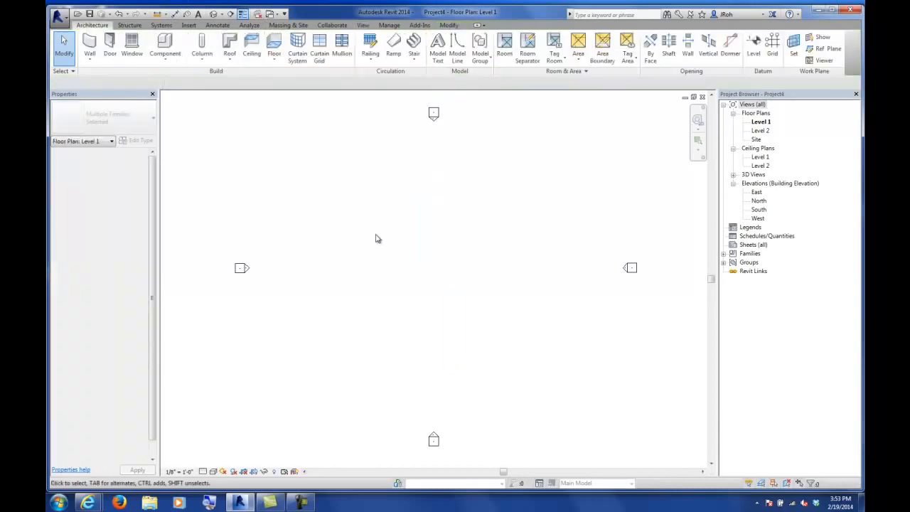
pyautogui.click(60, 16)
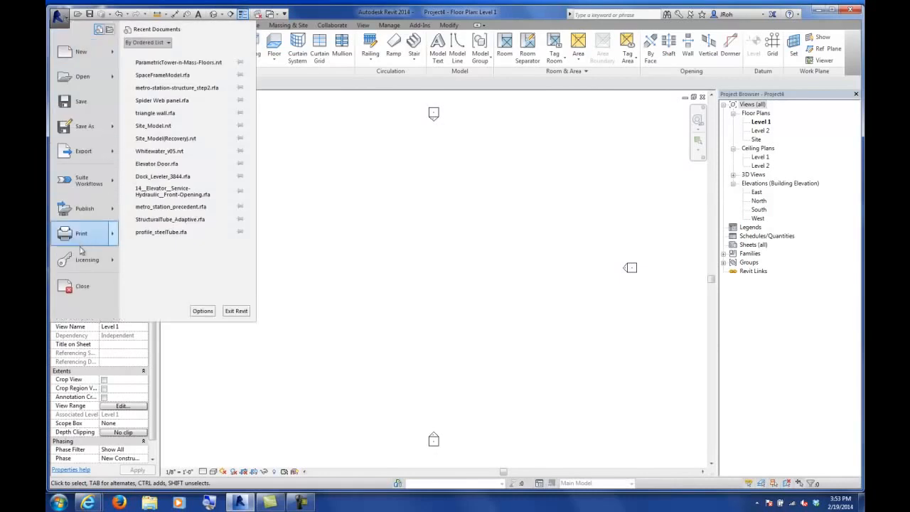
pyautogui.click(84, 284)
pyautogui.click(483, 255)
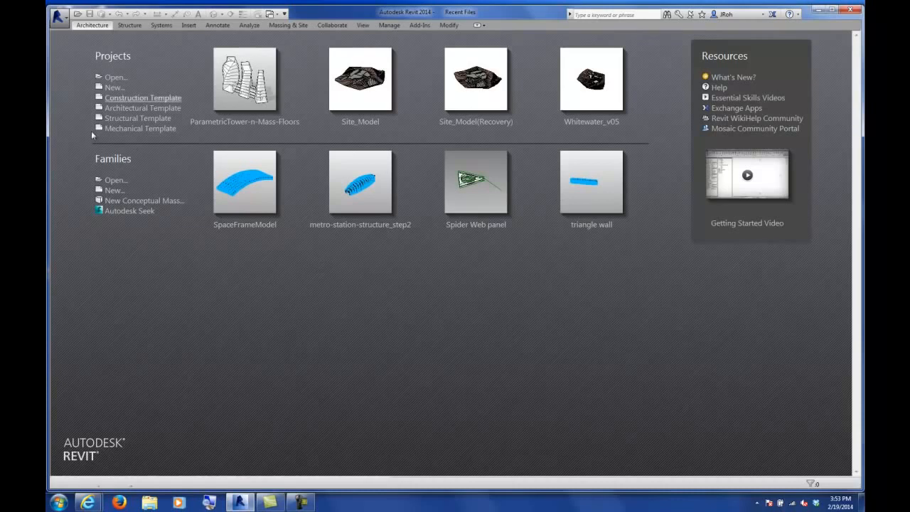
# - Create a new conceptual mass family from the Mass.rft template
pyautogui.click(136, 202)
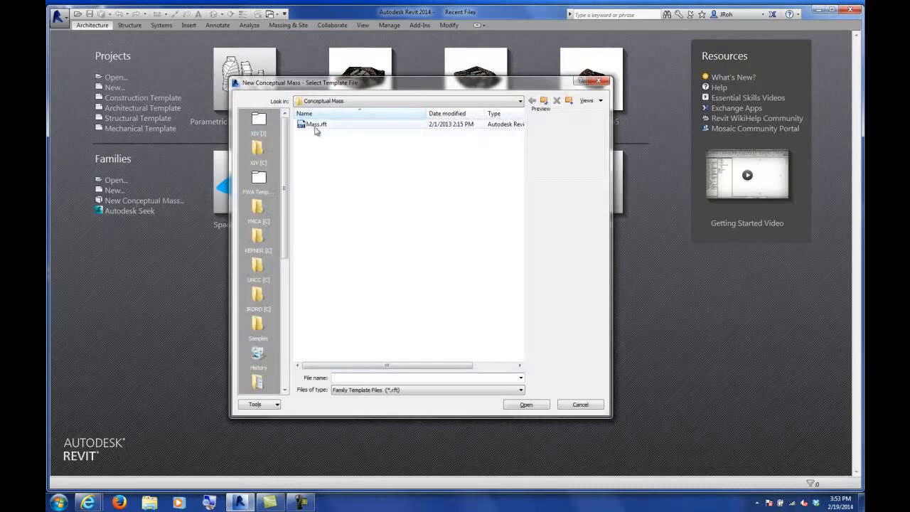
pyautogui.click(315, 128)
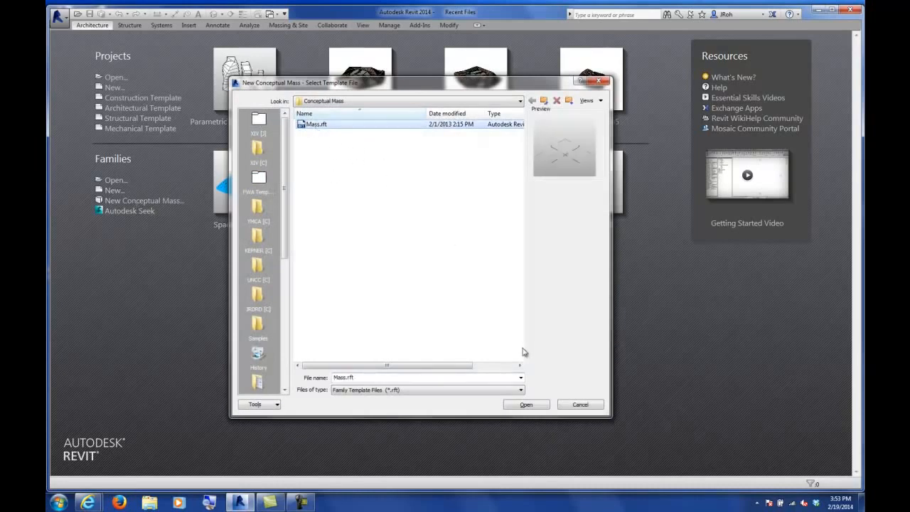
pyautogui.click(526, 404)
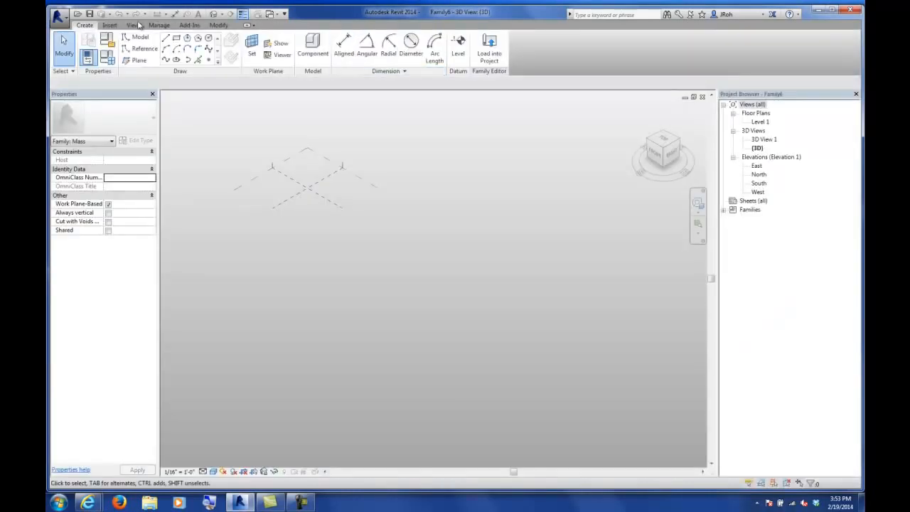
# - Review the insert, view, manage, add-in and modify tool sets of the conceptual mass editor
pyautogui.click(109, 25)
pyautogui.click(133, 25)
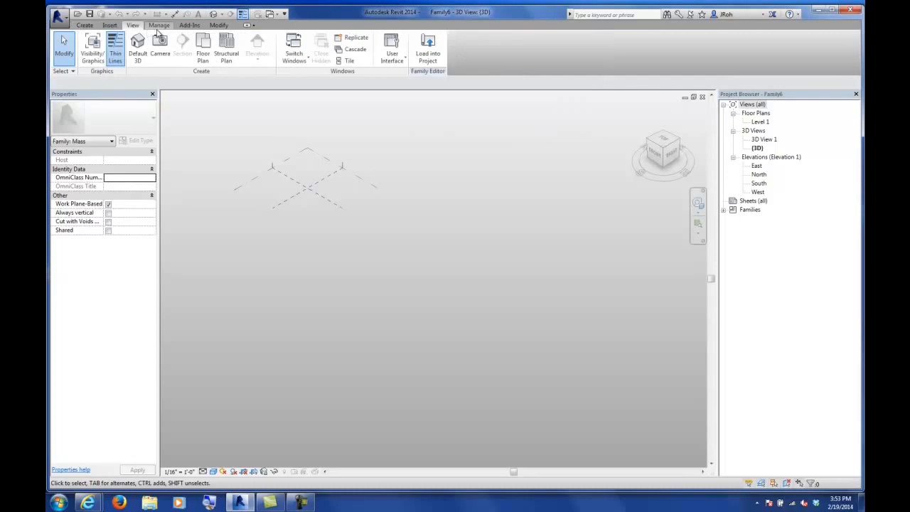
pyautogui.click(158, 24)
pyautogui.click(189, 24)
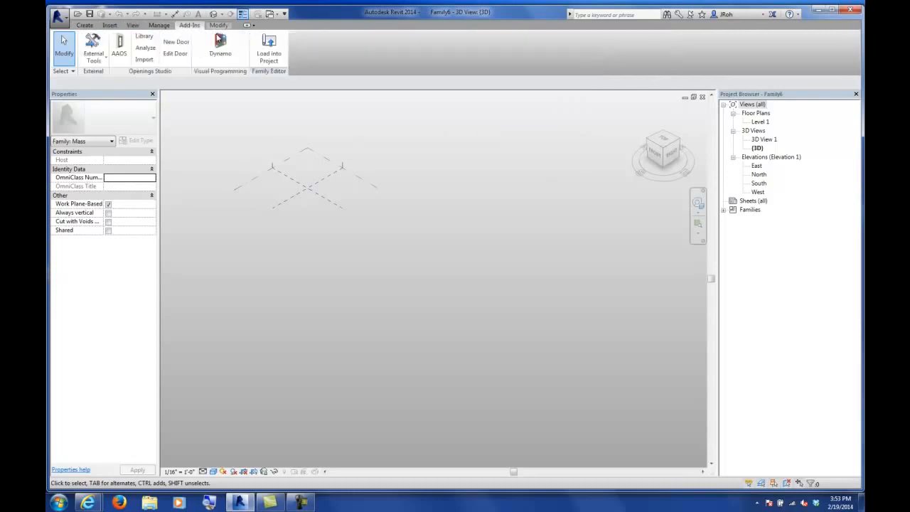
pyautogui.click(218, 25)
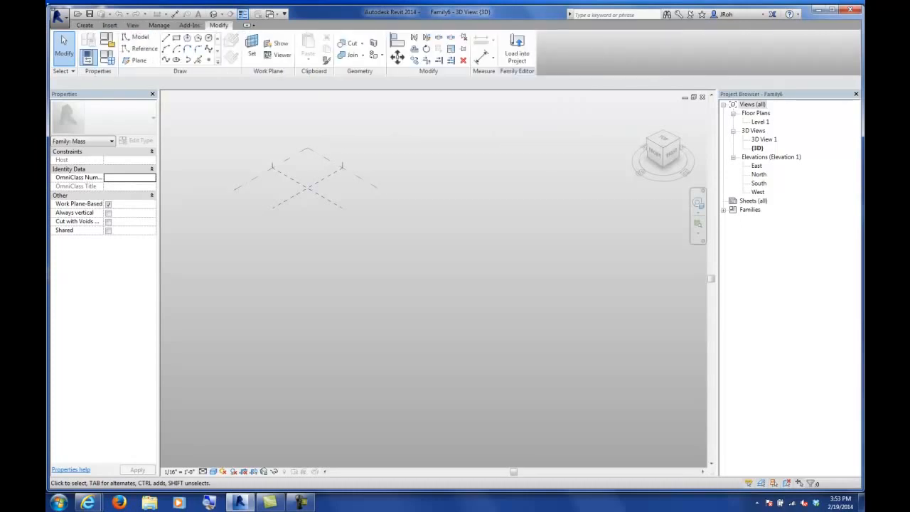
pyautogui.click(84, 26)
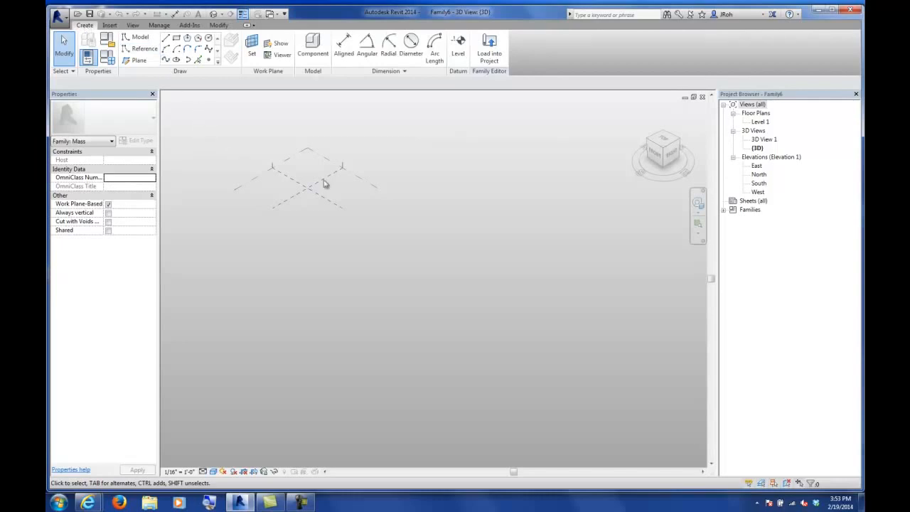
# - Draw a model-line rectangle on Level 1 around the intersection of the centre reference planes
pyautogui.moveTo(325, 200); pyautogui.dragTo(482, 285, button='middle')
pyautogui.scroll(3, 502, 279)
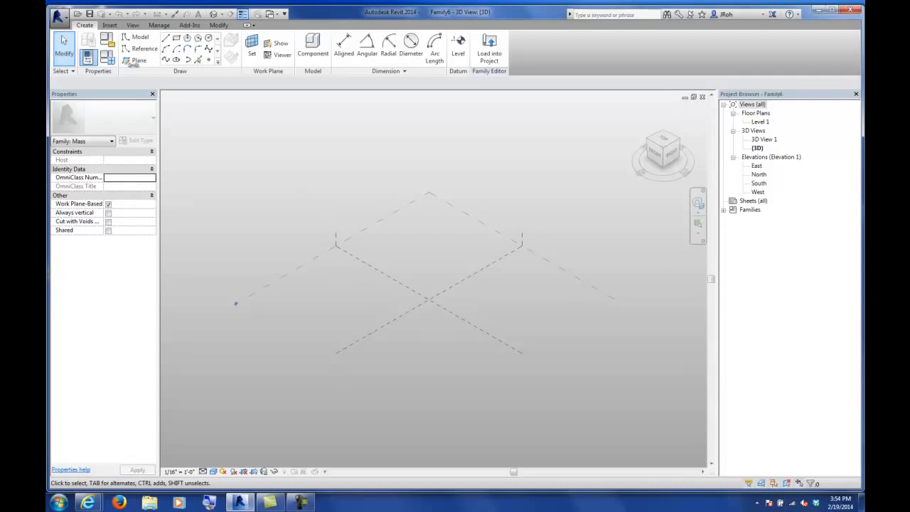
pyautogui.moveTo(564, 252); pyautogui.dragTo(516, 237, button='middle')
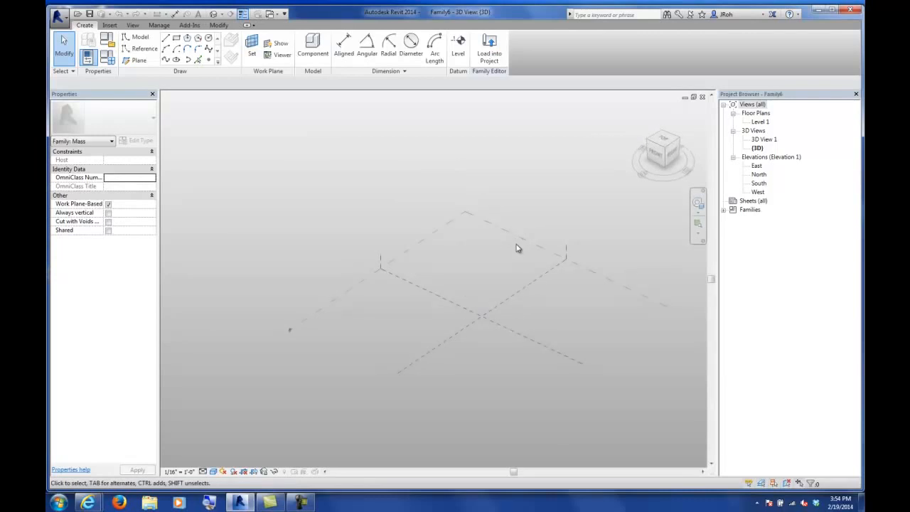
pyautogui.click(176, 38)
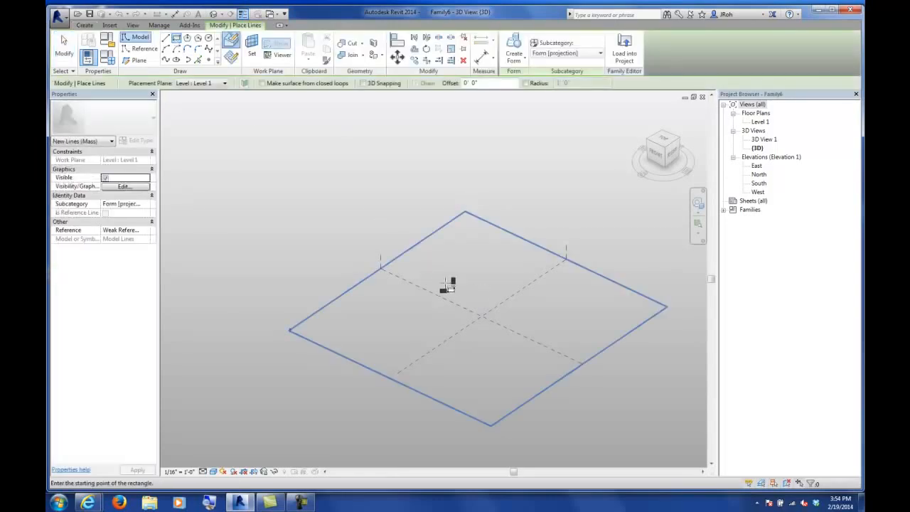
pyautogui.click(472, 285)
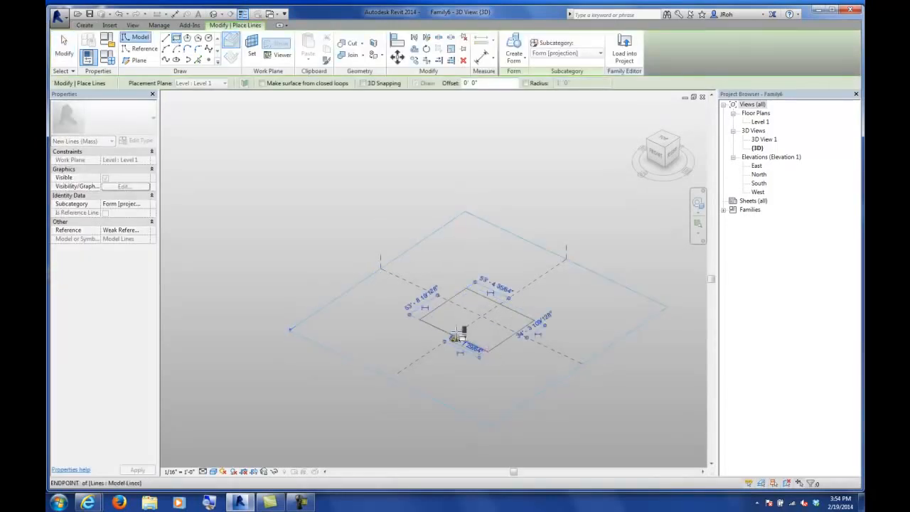
pyautogui.click(488, 351)
pyautogui.press('Escape')
pyautogui.press('Escape')
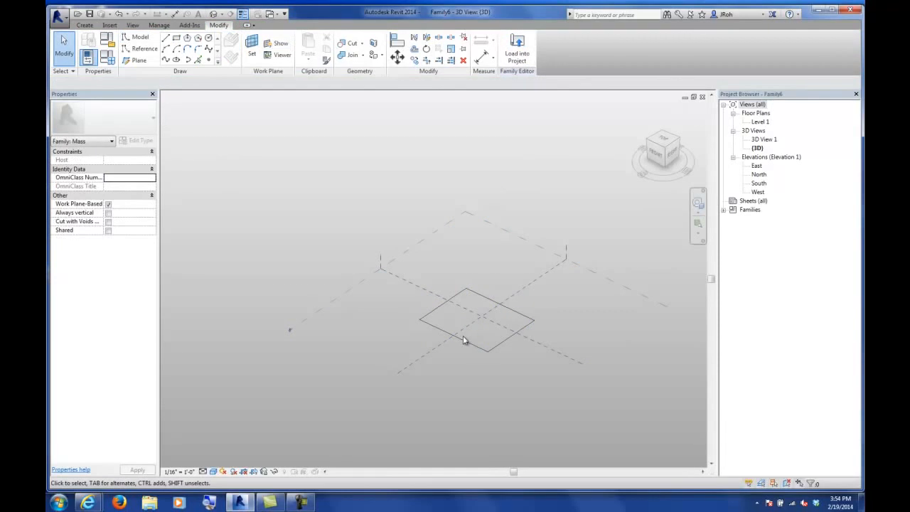
# - Create a solid form from the rectangle and stretch its top face up to a height of about 244'
pyautogui.click(466, 341)
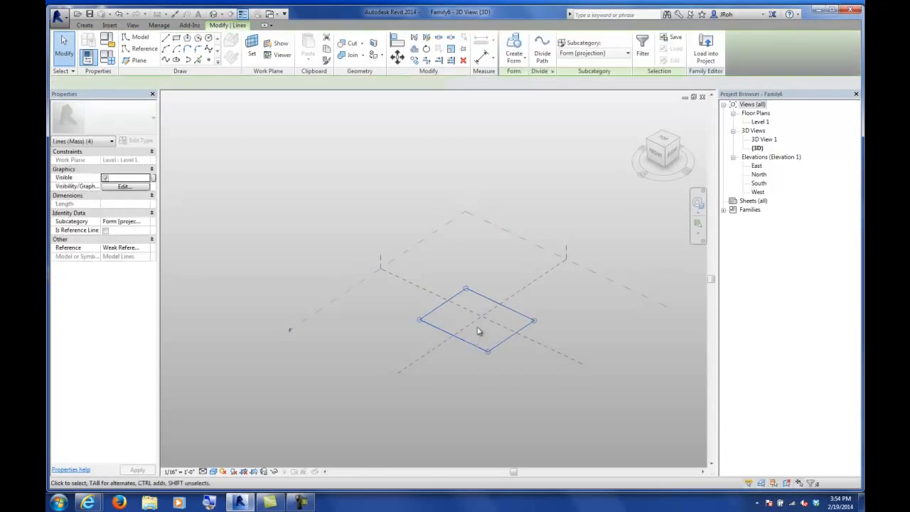
pyautogui.click(517, 64)
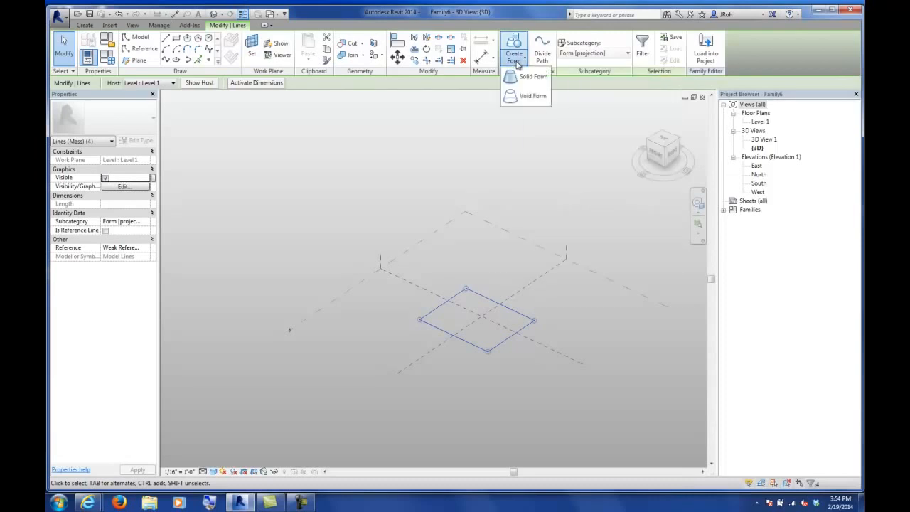
pyautogui.click(525, 78)
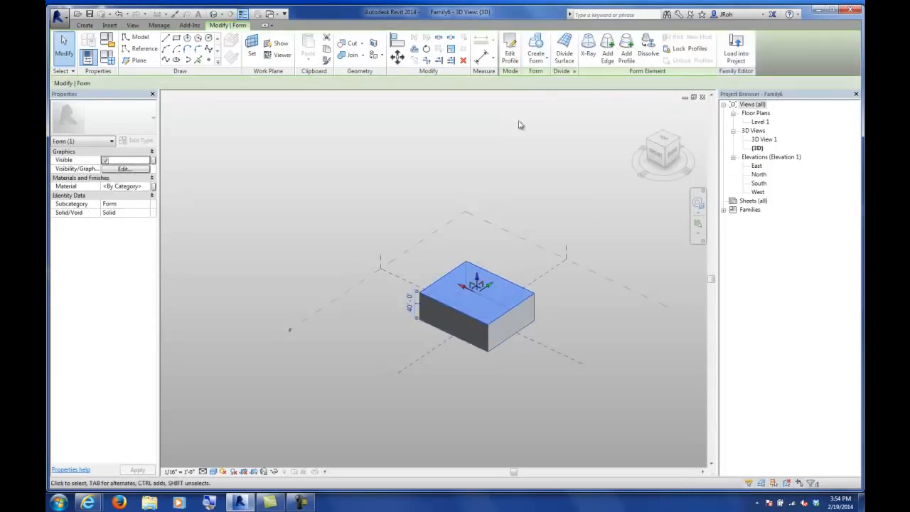
pyautogui.moveTo(477, 279); pyautogui.dragTo(492, 156)
pyautogui.press('Escape')
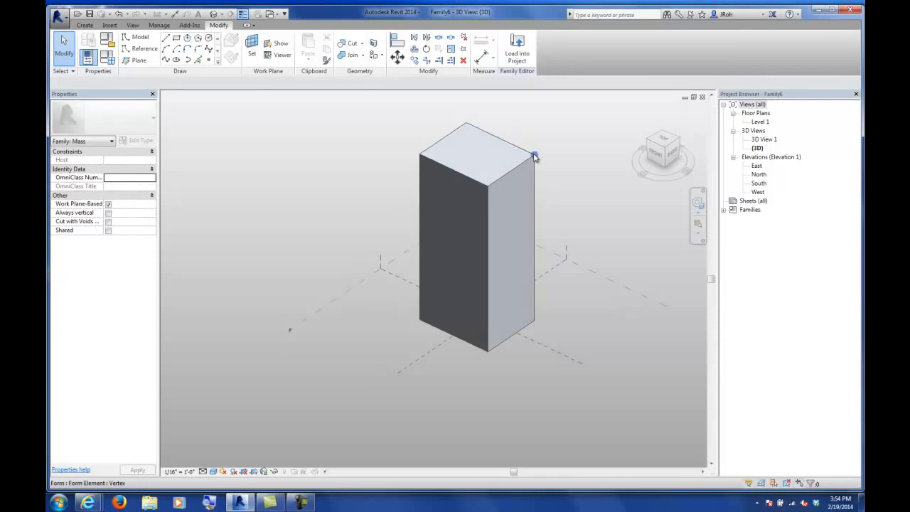
# - Pull one top corner of the form up to about 276' and outward, and shift the opposite front top edge slightly outward
pyautogui.click(536, 158)
pyautogui.moveTo(538, 120); pyautogui.dragTo(554, 107)
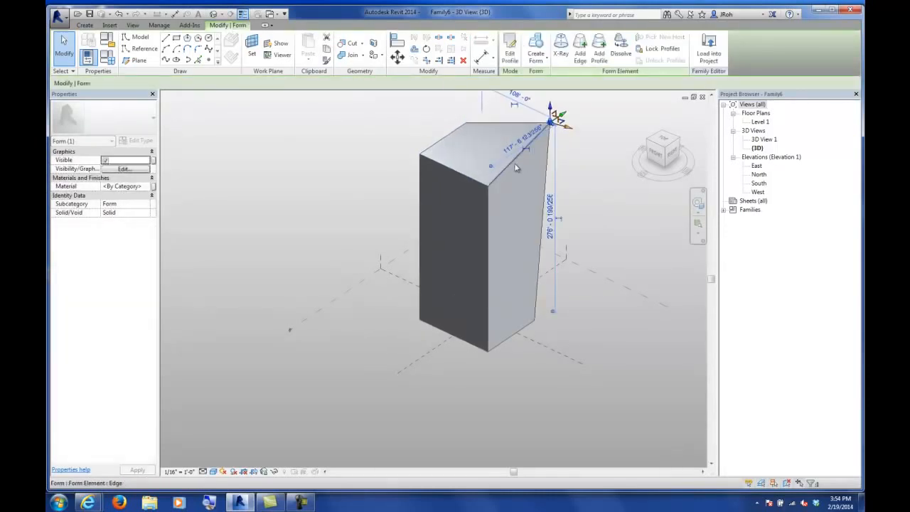
pyautogui.click(460, 176)
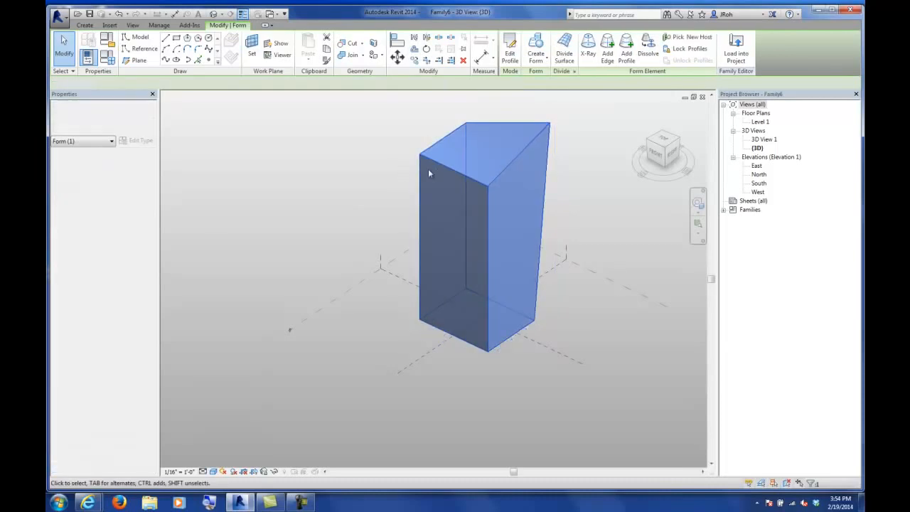
pyautogui.click(401, 172)
pyautogui.click(447, 169)
pyautogui.moveTo(438, 177); pyautogui.dragTo(432, 185)
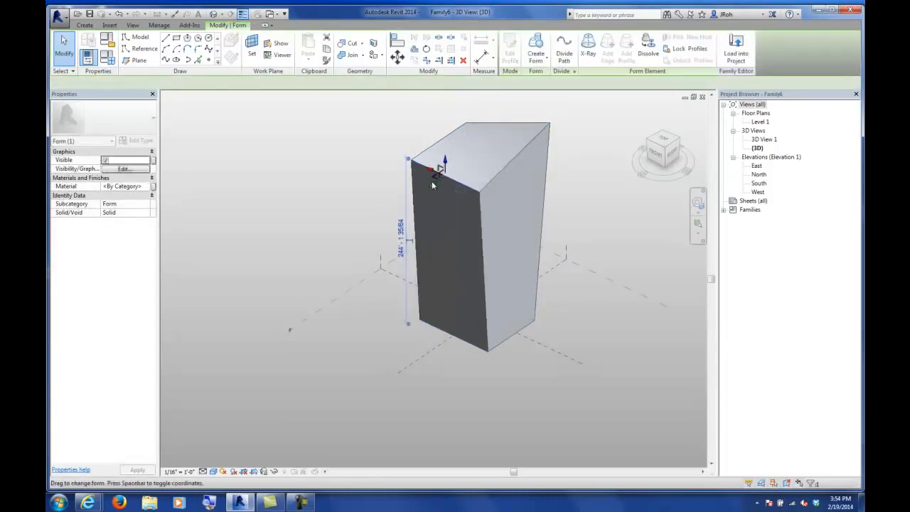
pyautogui.keyDown('shift'); pyautogui.moveTo(465, 194); pyautogui.dragTo(465, 232, button='middle'); pyautogui.keyUp('shift')
pyautogui.moveTo(474, 267); pyautogui.dragTo(430, 296, button='middle')
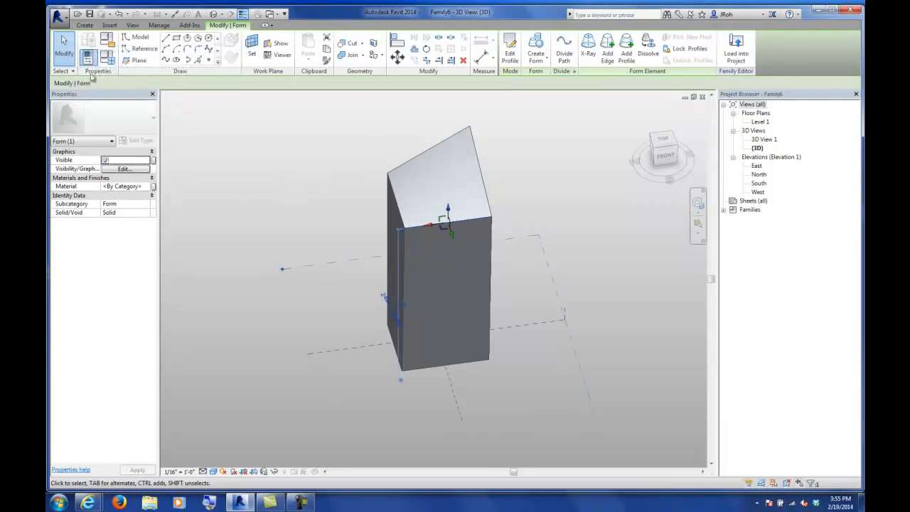
# - Save the conceptual mass as a family named MassTower1 in the UNCC folder
pyautogui.click(61, 16)
pyautogui.moveTo(111, 211)
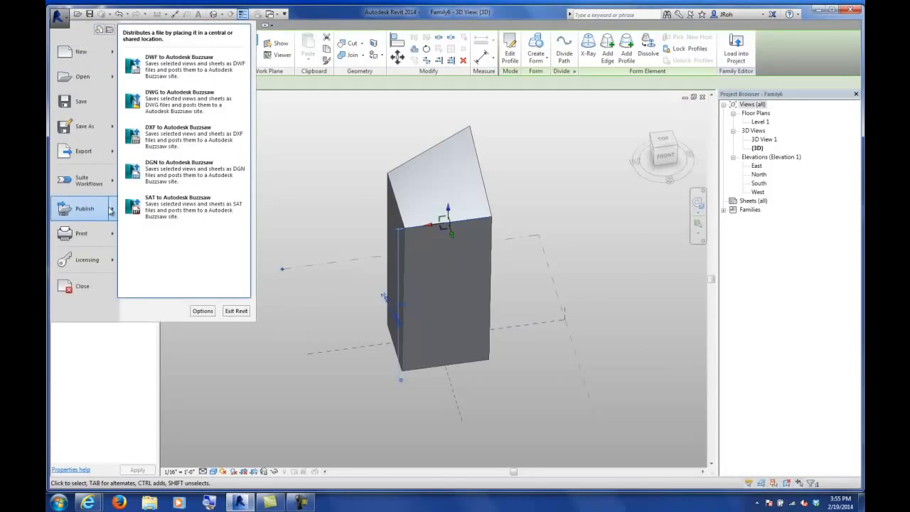
pyautogui.moveTo(99, 128)
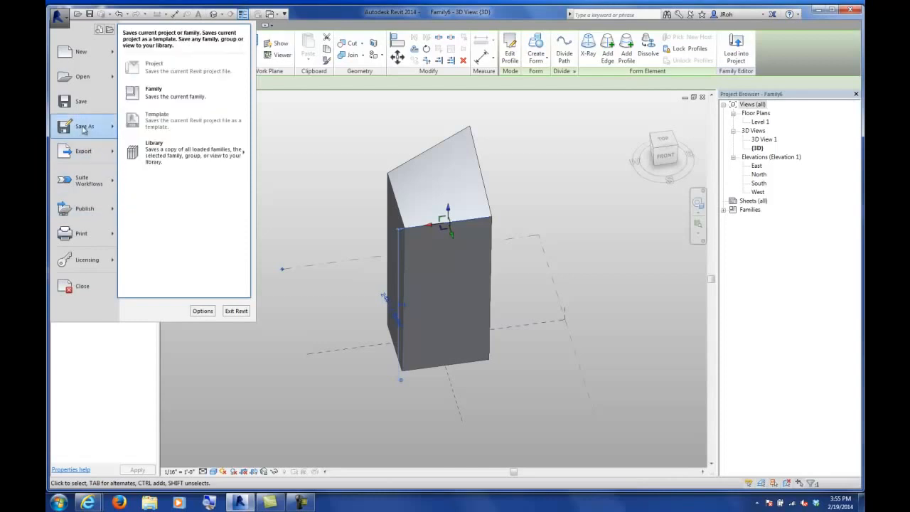
pyautogui.click(153, 98)
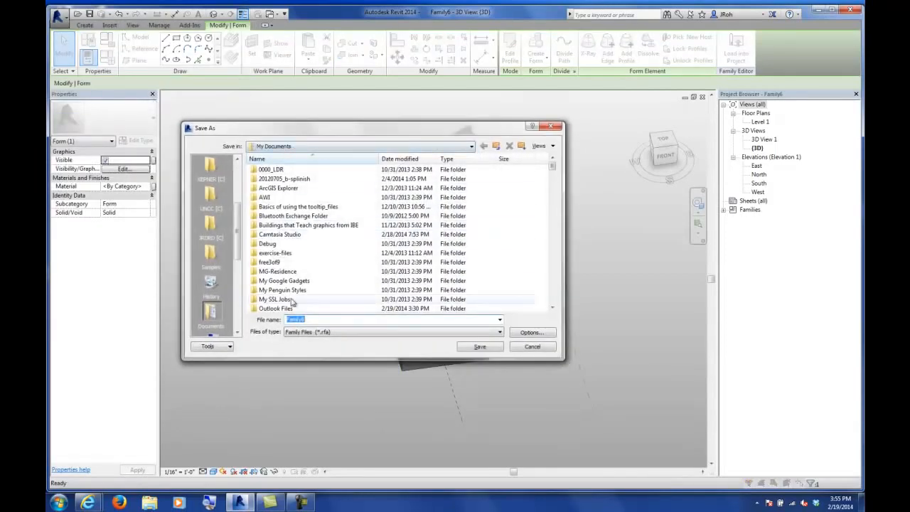
pyautogui.click(211, 197)
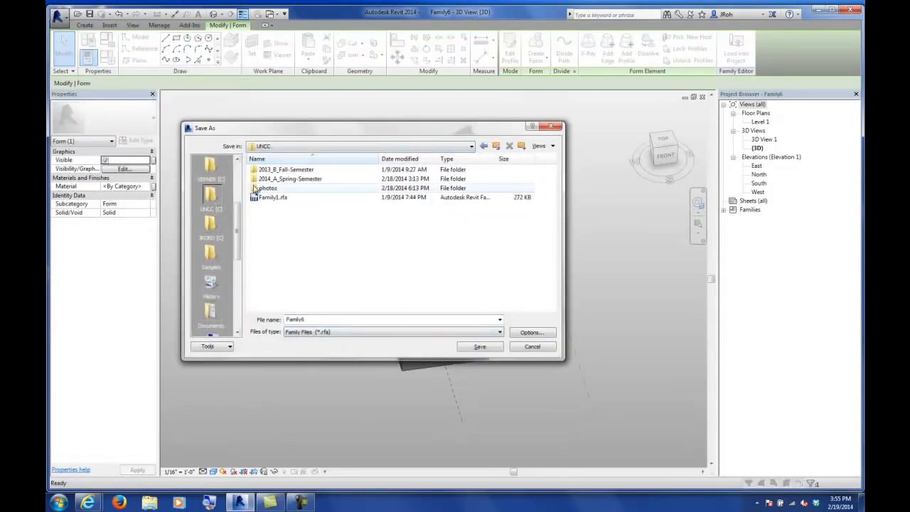
pyautogui.doubleClick(311, 321)
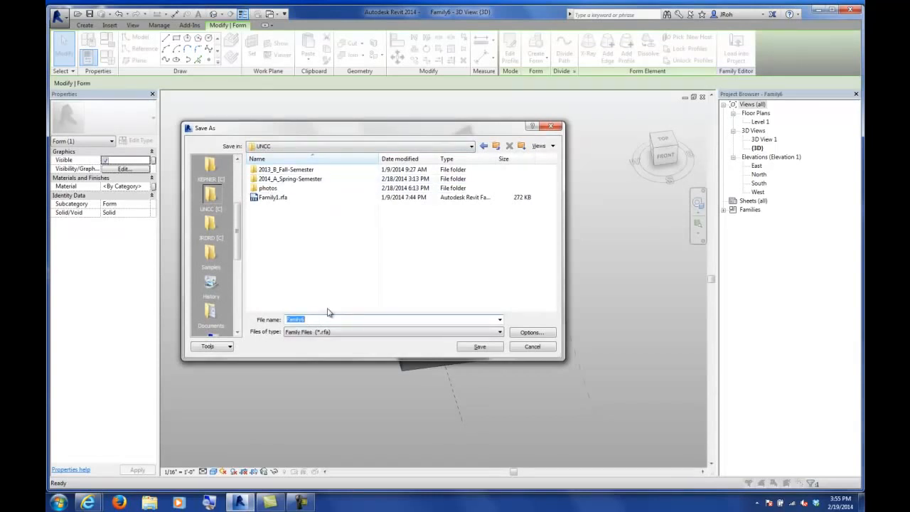
pyautogui.write('M')
pyautogui.press('Return')
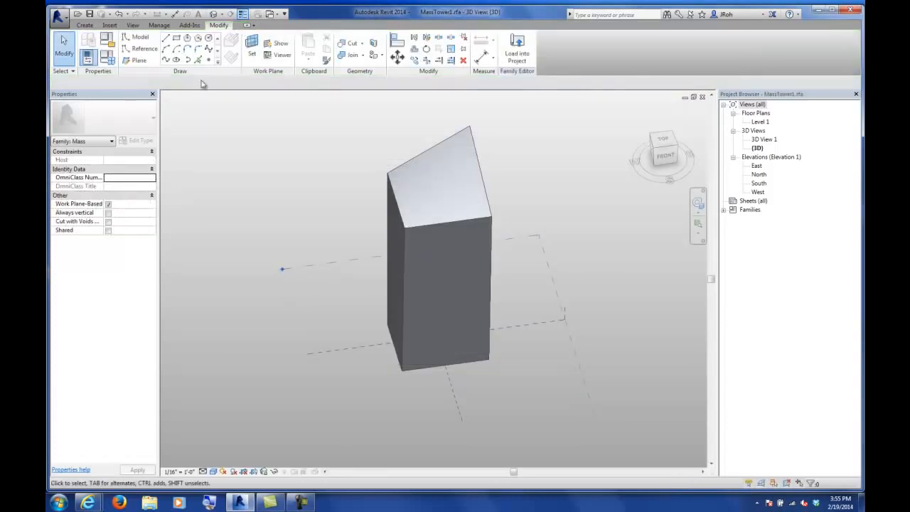
# - Lower the top edge on the form's left side to a height of about 176'
pyautogui.click(390, 189)
pyautogui.keyDown('shift'); pyautogui.moveTo(347, 206); pyautogui.dragTo(411, 226, button='middle'); pyautogui.keyUp('shift')
pyautogui.moveTo(413, 199); pyautogui.dragTo(416, 242)
pyautogui.keyDown('shift'); pyautogui.moveTo(347, 227); pyautogui.dragTo(443, 230, button='middle'); pyautogui.keyUp('shift')
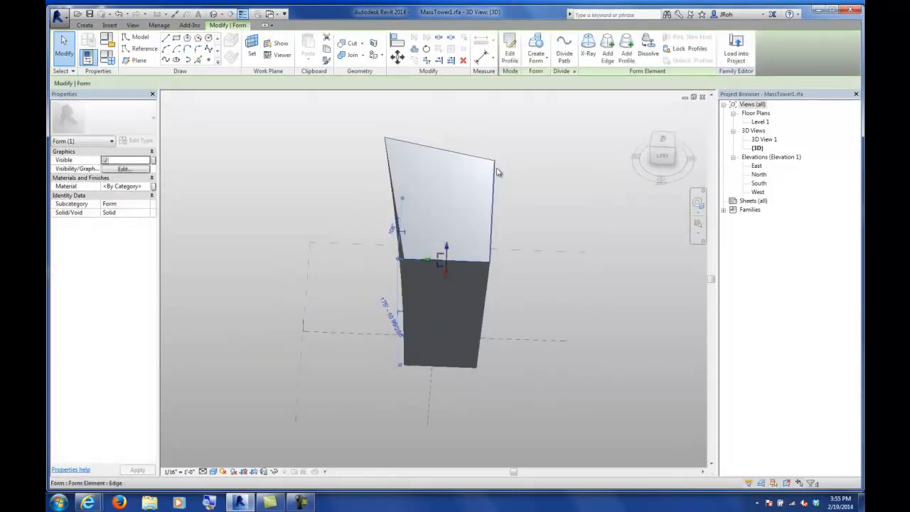
# - Pull the form's back right top corner horizontally and further upward to make a sharper peak
pyautogui.press('Tab')
pyautogui.press('Tab')
pyautogui.press('Tab')
pyautogui.press('Tab')
pyautogui.press('Tab')
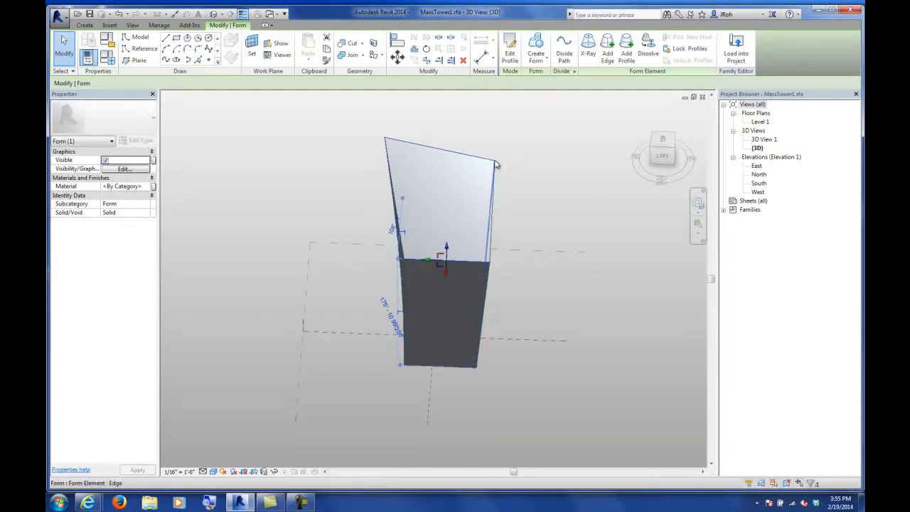
pyautogui.click(384, 137)
pyautogui.keyDown('shift'); pyautogui.moveTo(372, 136); pyautogui.dragTo(356, 201, button='middle'); pyautogui.keyUp('shift')
pyautogui.moveTo(357, 201); pyautogui.dragTo(386, 182)
pyautogui.keyDown('shift'); pyautogui.moveTo(315, 212); pyautogui.dragTo(498, 215, button='middle'); pyautogui.keyUp('shift')
pyautogui.moveTo(439, 200); pyautogui.dragTo(439, 156)
pyautogui.click(369, 154)
pyautogui.keyDown('shift'); pyautogui.moveTo(541, 232); pyautogui.dragTo(325, 201, button='middle'); pyautogui.keyUp('shift')
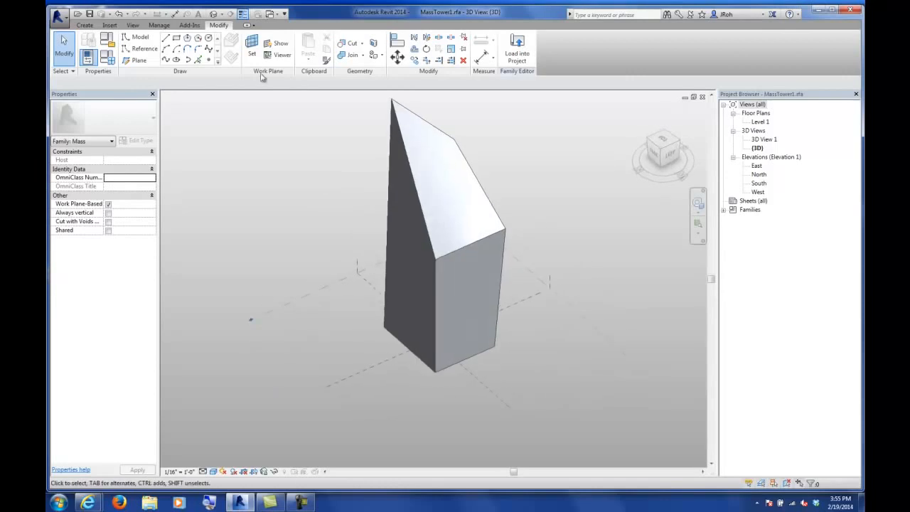
# - Save the reshaped form as a second family named MassTower2 in the UNCC folder
pyautogui.click(58, 15)
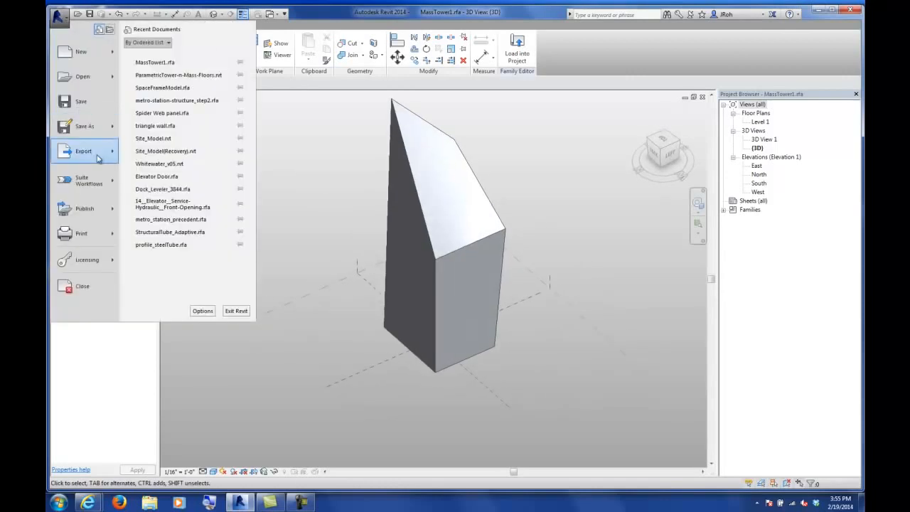
pyautogui.moveTo(93, 134)
pyautogui.click(149, 100)
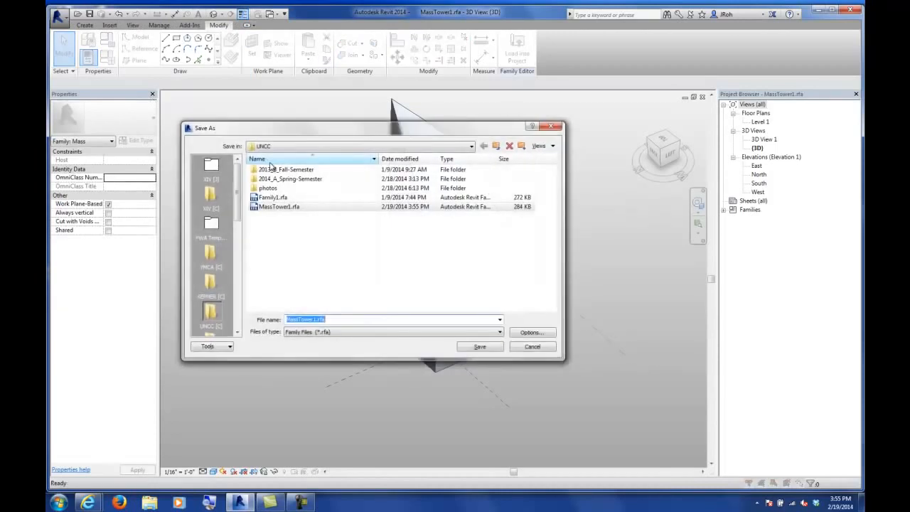
pyautogui.click(318, 320)
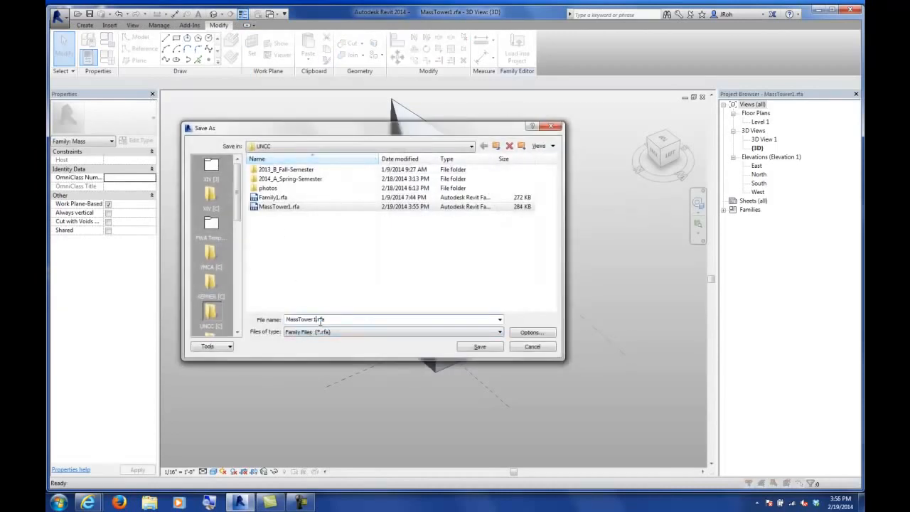
pyautogui.press('BackSpace')
pyautogui.write('2')
pyautogui.press('Return')
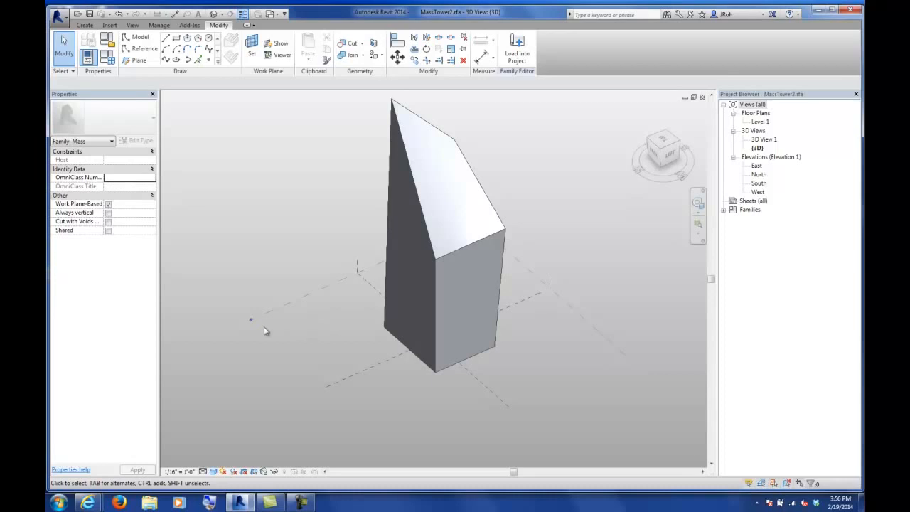
# - Display the Recent Files page and create a new project from the Architectural Template
pyautogui.click(133, 25)
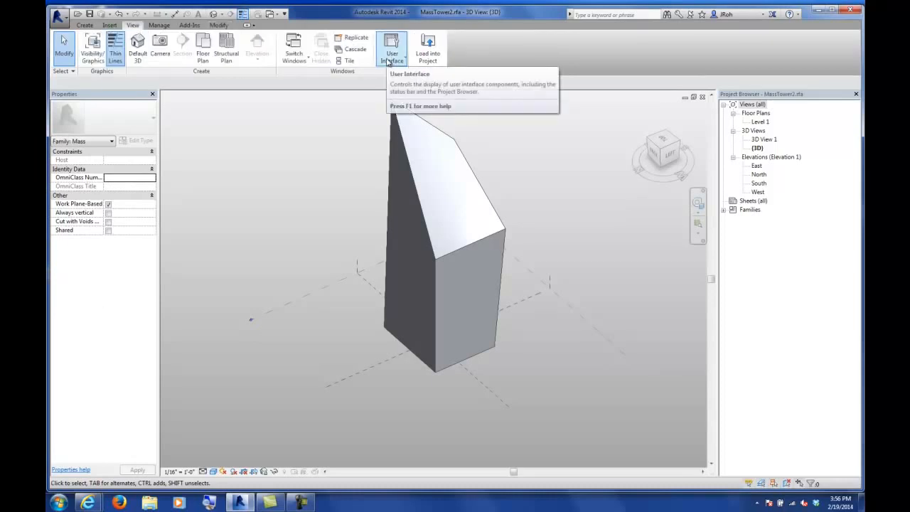
pyautogui.click(388, 63)
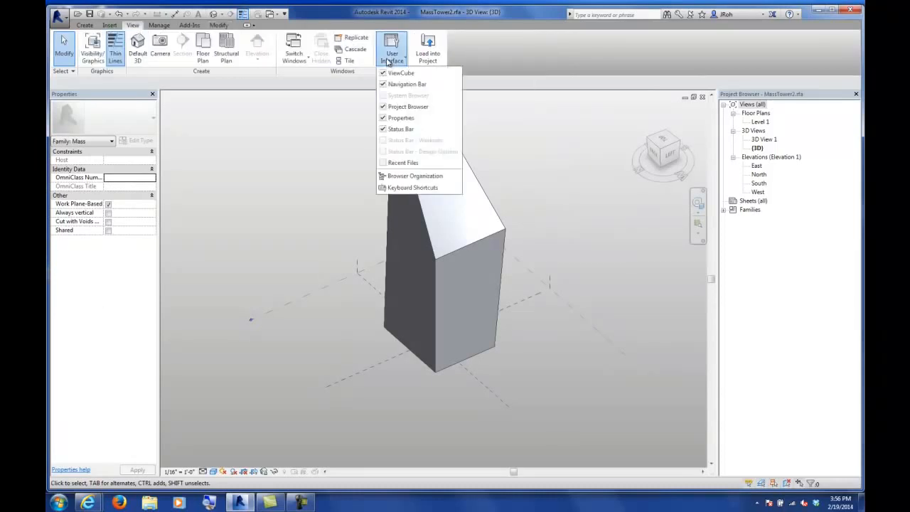
pyautogui.click(399, 163)
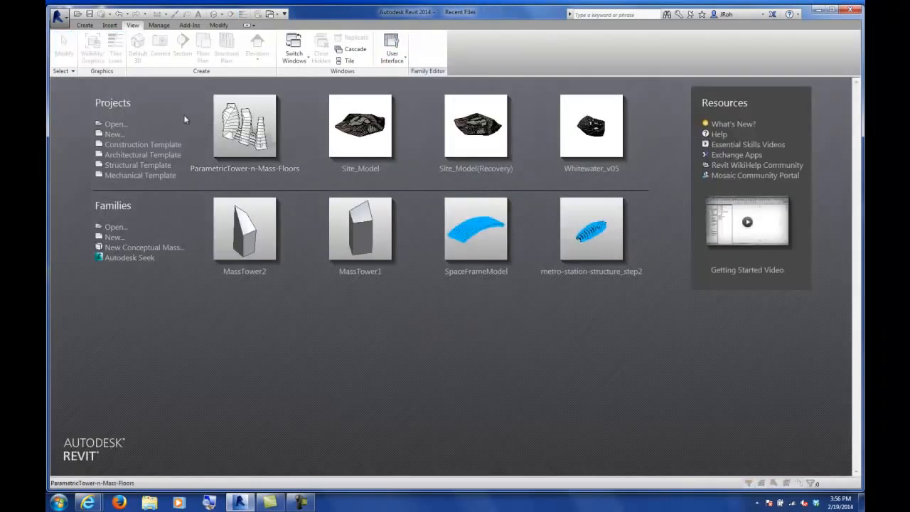
pyautogui.click(135, 161)
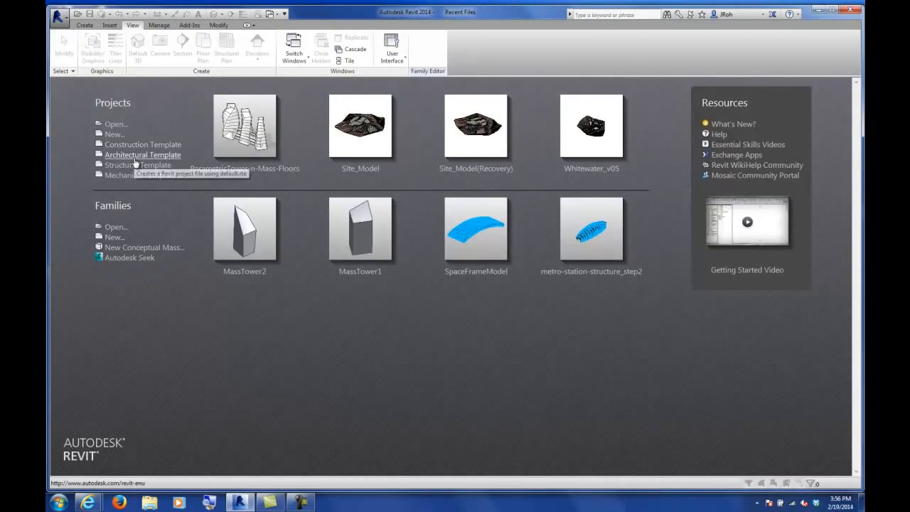
pyautogui.scroll(-1, 487, 305)
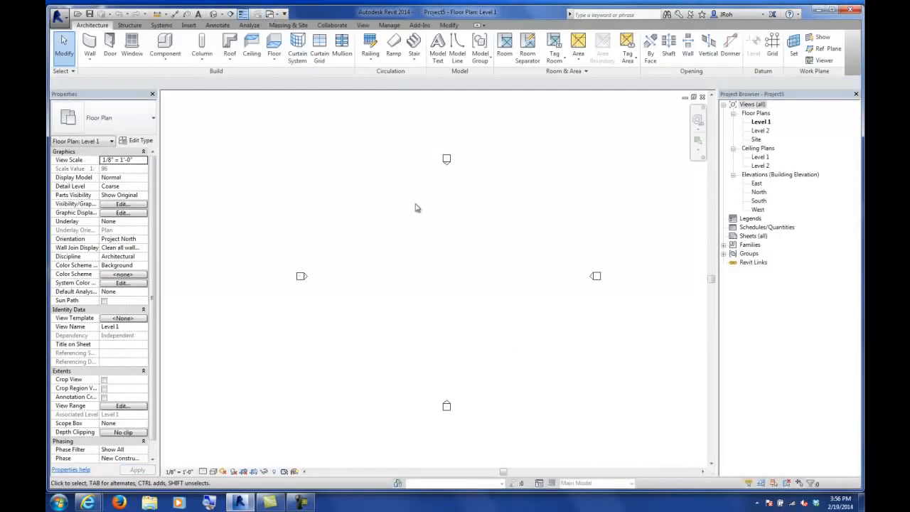
# - Load the MassTower1 and MassTower2 families from the UNCC folder into the project and check for them under the Mass families
pyautogui.click(189, 26)
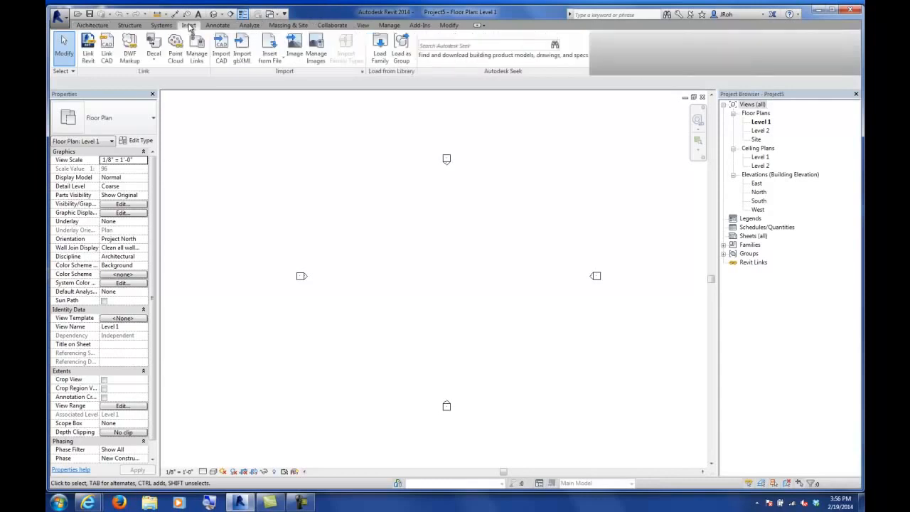
pyautogui.click(379, 57)
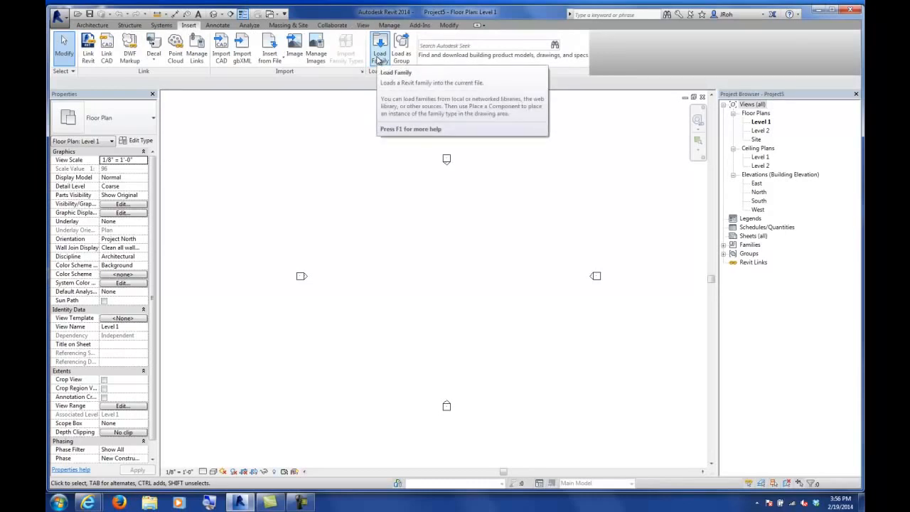
pyautogui.click(382, 61)
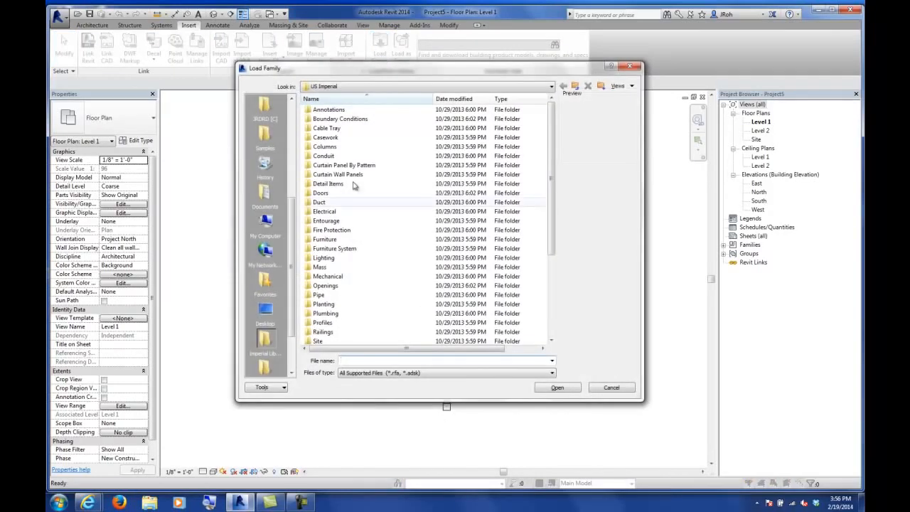
pyautogui.scroll(5, 264, 147)
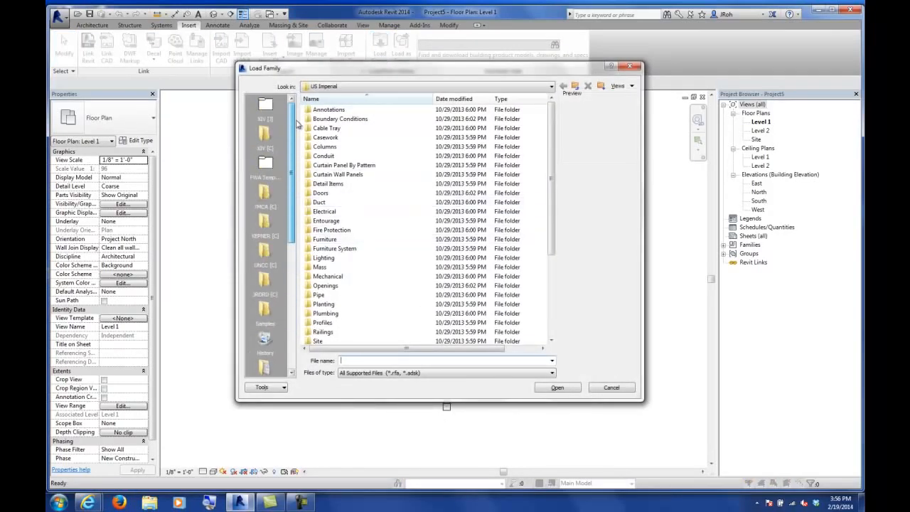
pyautogui.click(265, 252)
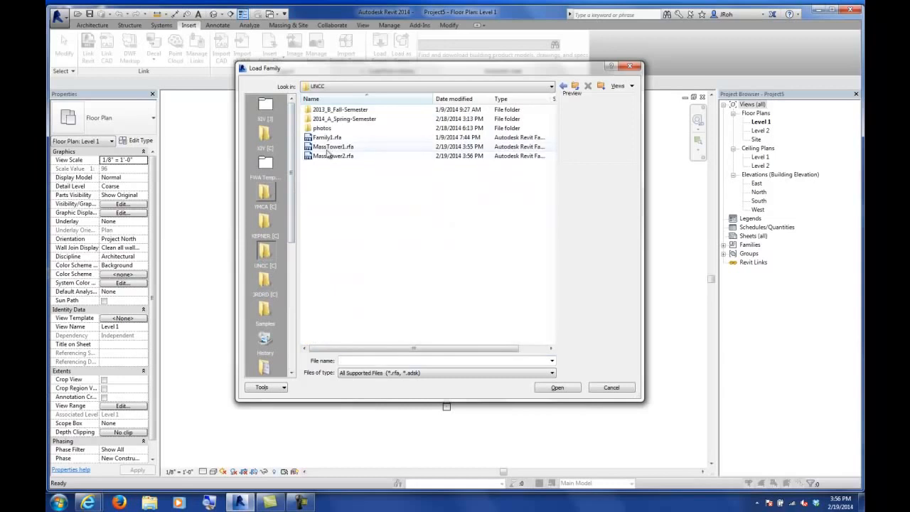
pyautogui.click(329, 148)
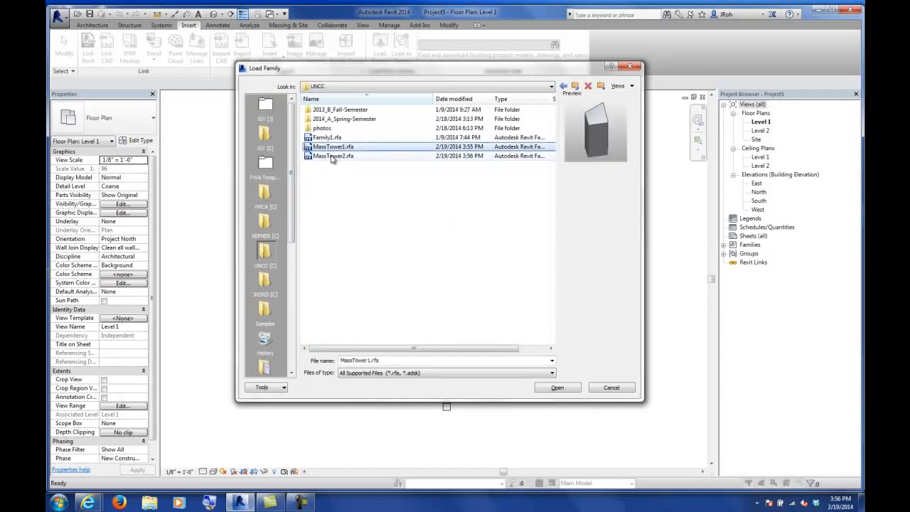
pyautogui.keyDown('ctrl'); pyautogui.click(332, 156); pyautogui.keyUp('ctrl')
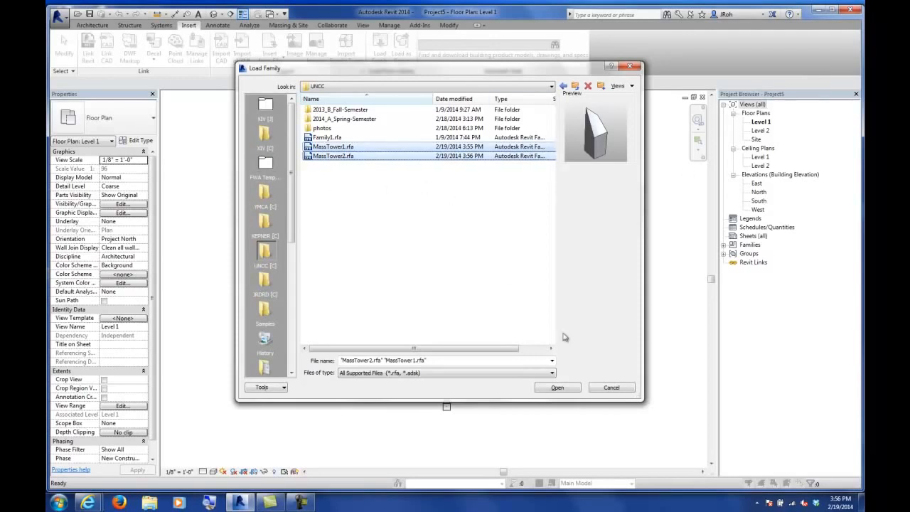
pyautogui.click(558, 391)
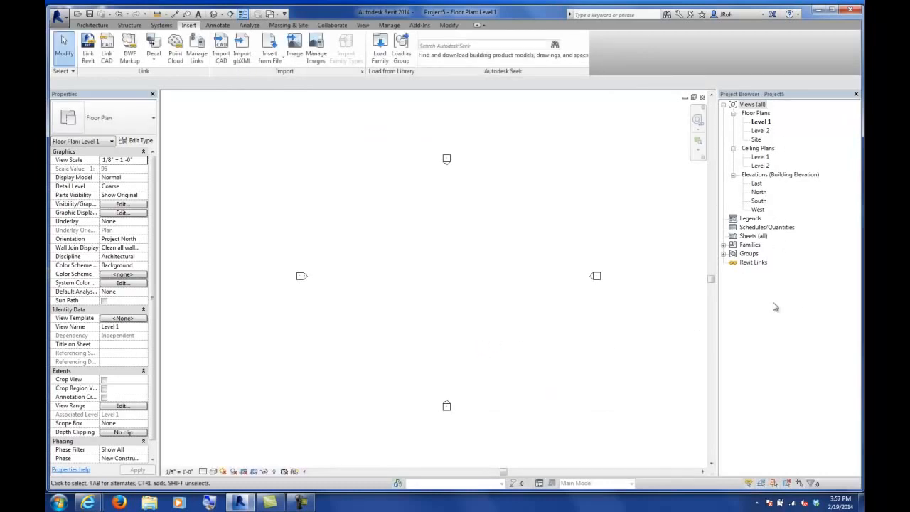
pyautogui.click(723, 245)
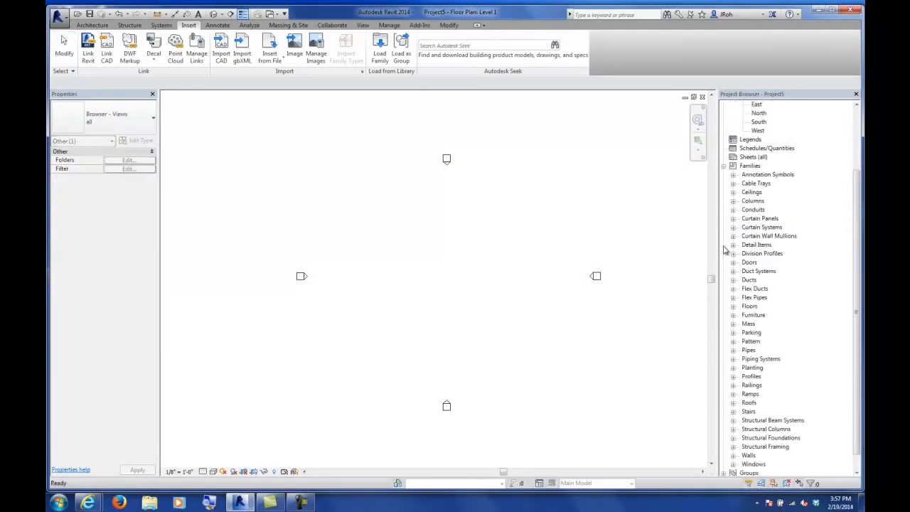
pyautogui.click(734, 324)
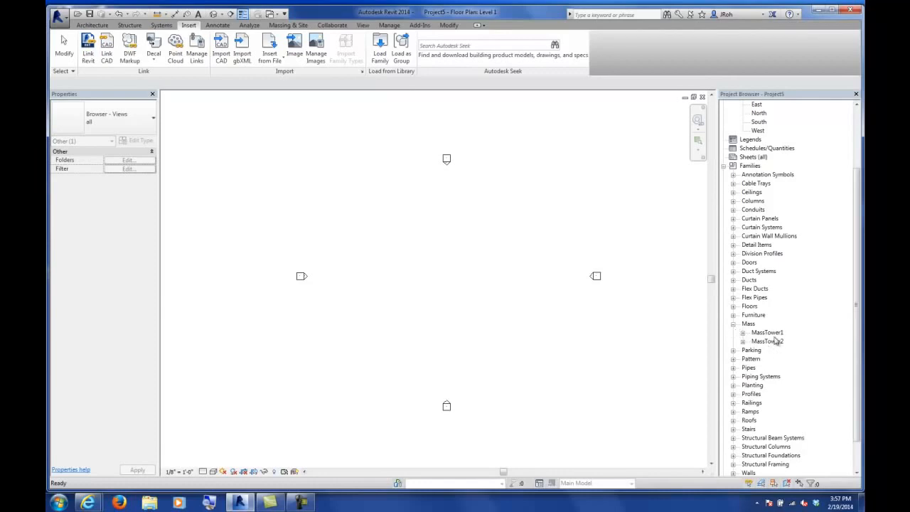
pyautogui.click(733, 324)
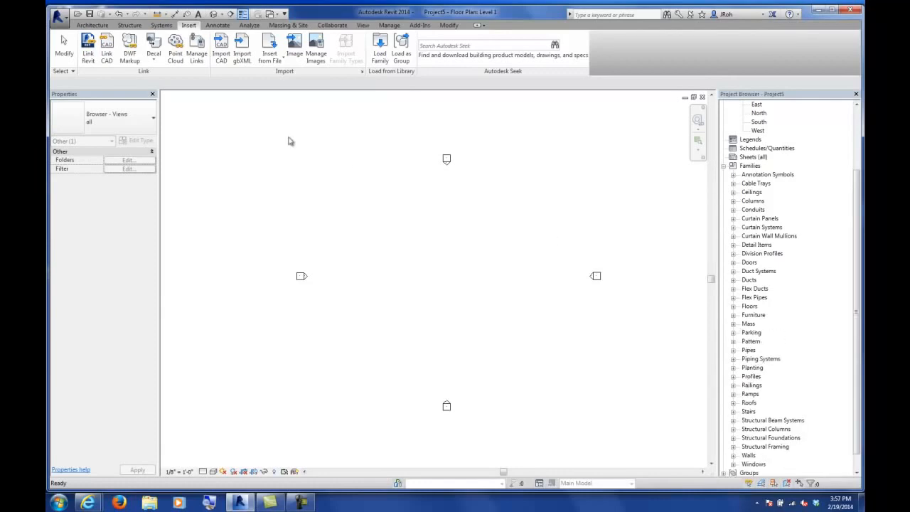
# - Place an instance of the MassTower1 component on the Level 1 work plane and end the placement
pyautogui.click(91, 26)
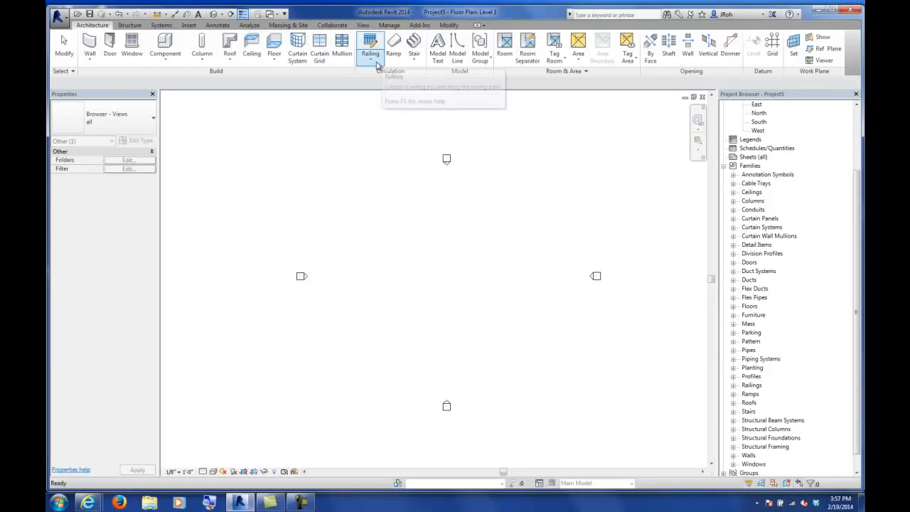
pyautogui.click(165, 44)
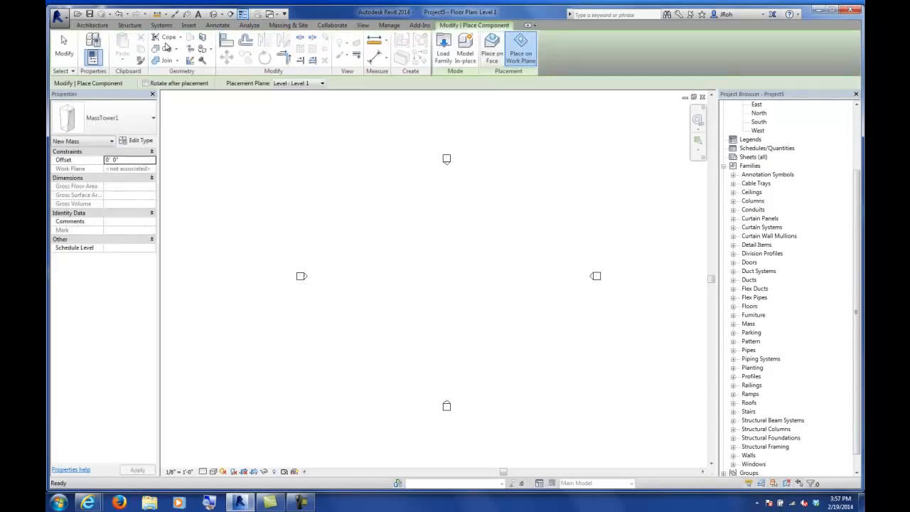
pyautogui.click(119, 122)
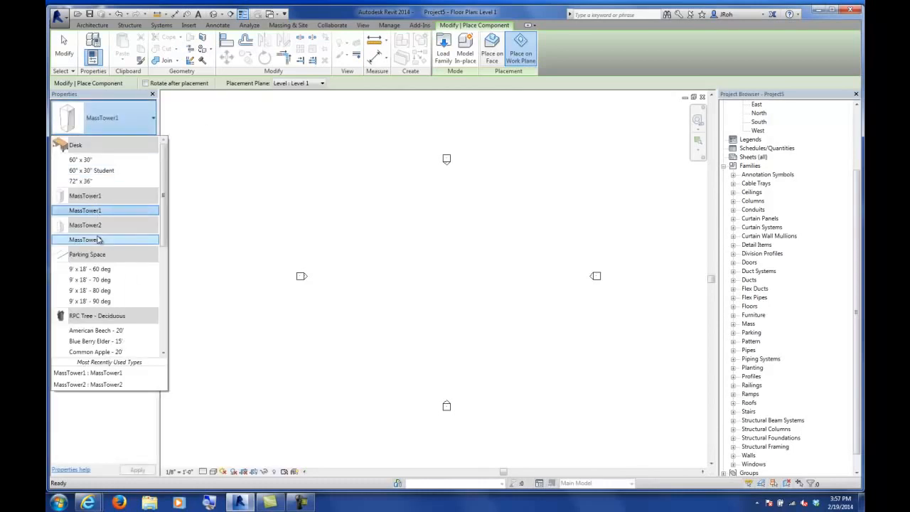
pyautogui.click(91, 210)
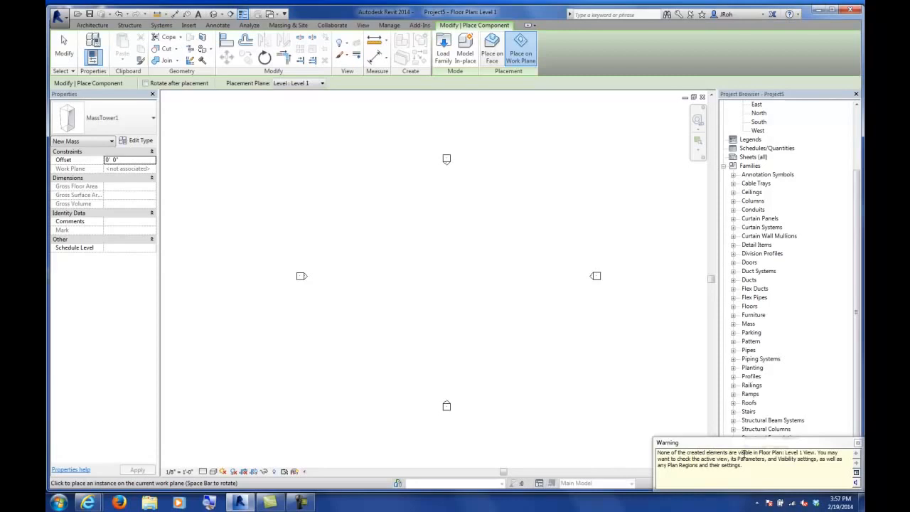
pyautogui.click(64, 46)
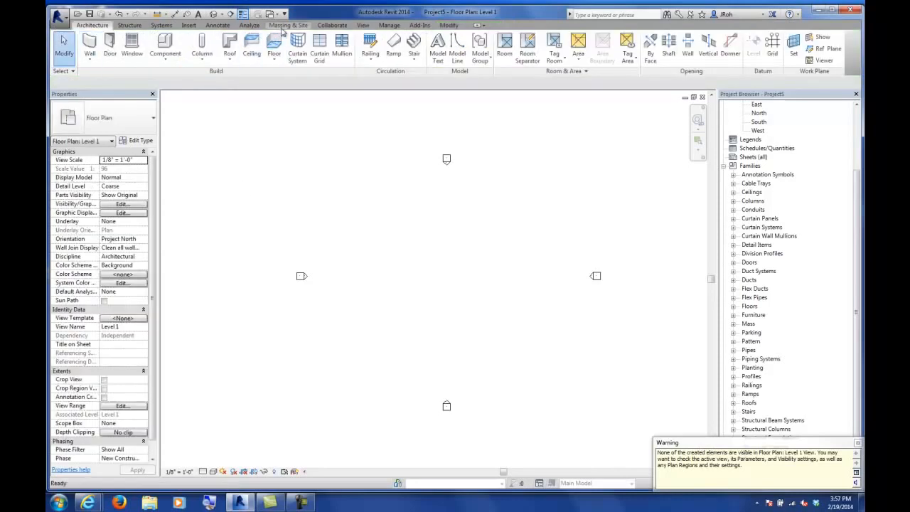
# - Turn on Show Mass Form and Floors so the placed tower displays in the Level 1 plan
pyautogui.click(282, 26)
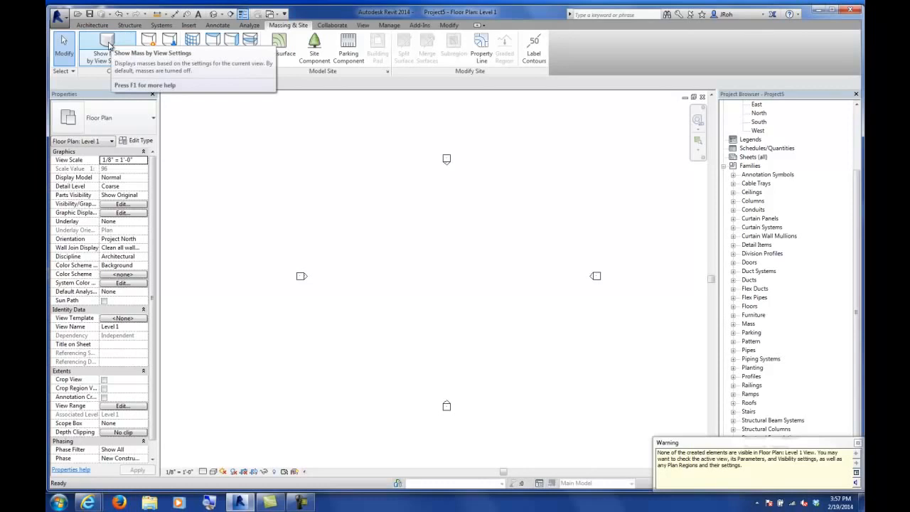
pyautogui.click(107, 44)
pyautogui.scroll(-5, 294, 194)
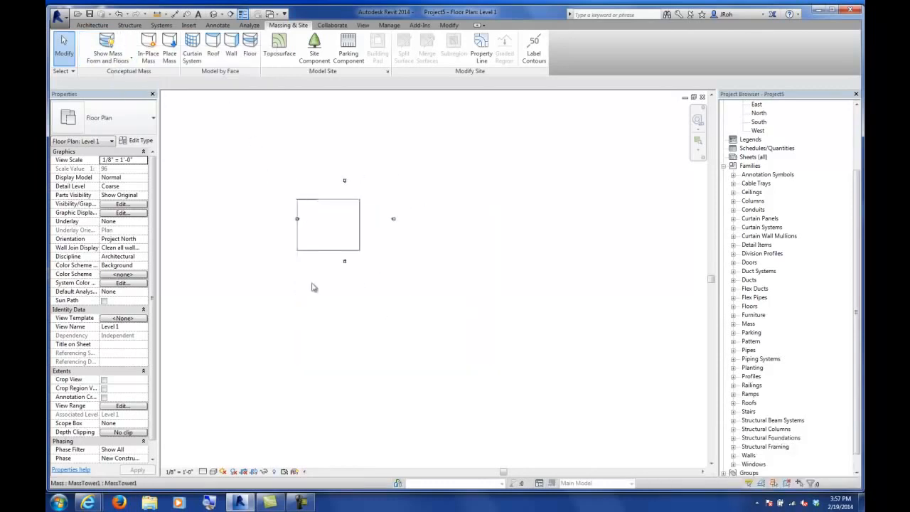
# - Place two instances of the MassTower2 component on Level 1, one above the other, east of the existing MassTower1, and end the placement
pyautogui.click(92, 25)
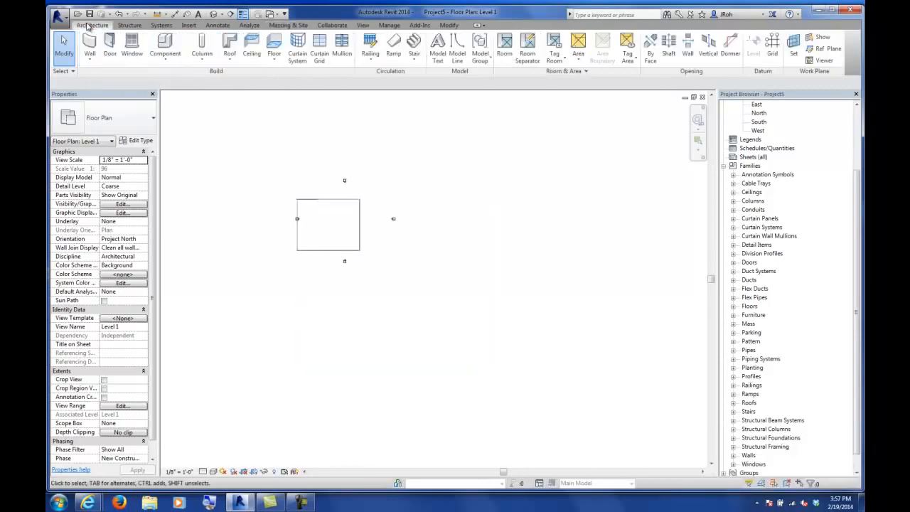
pyautogui.click(181, 45)
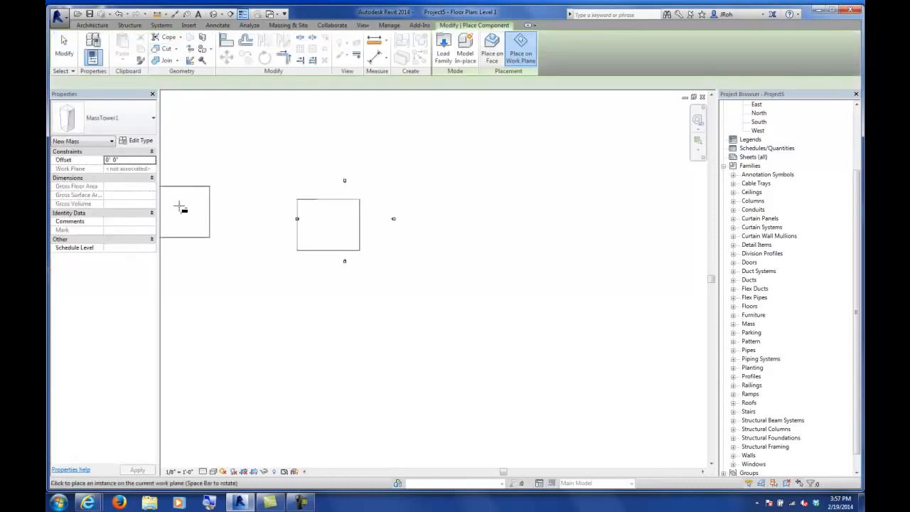
pyautogui.click(109, 118)
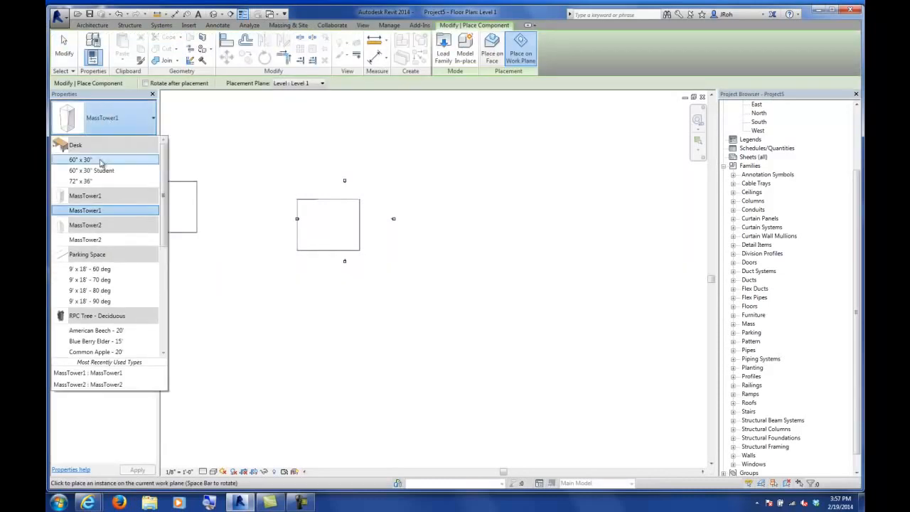
pyautogui.click(93, 238)
pyautogui.click(409, 262)
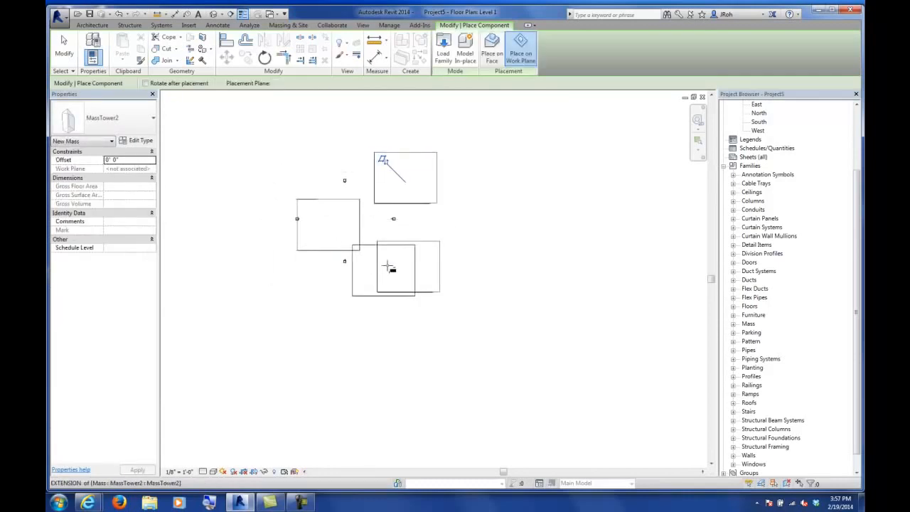
pyautogui.click(63, 44)
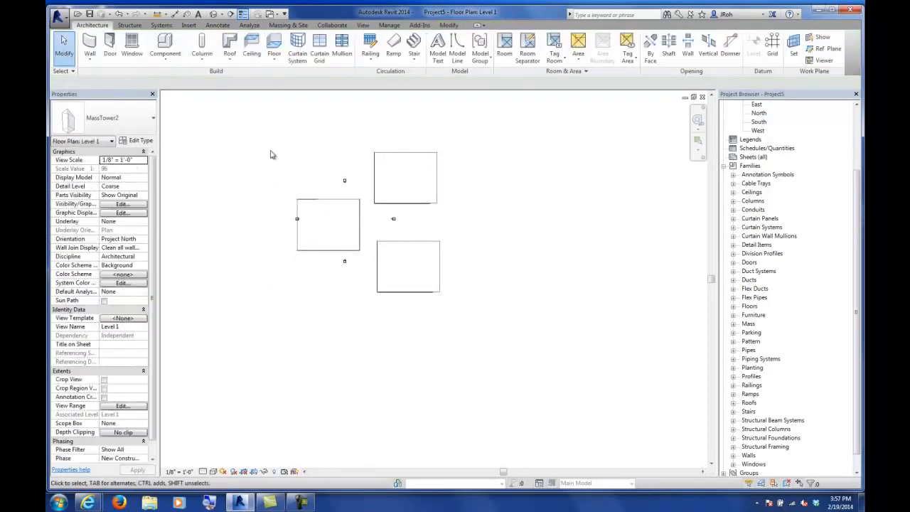
# - Copy the MassTower1 instance about 308' east, beyond the two MassTower2 instances
pyautogui.click(316, 210)
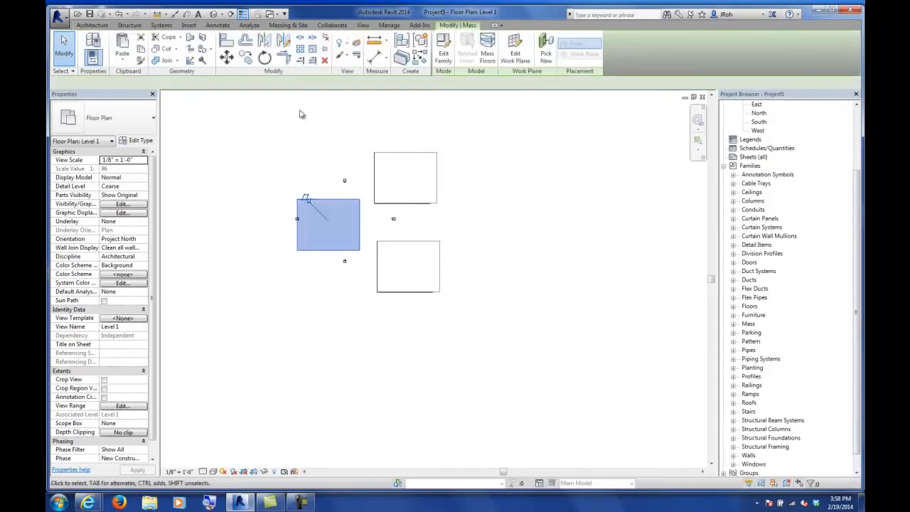
pyautogui.click(246, 55)
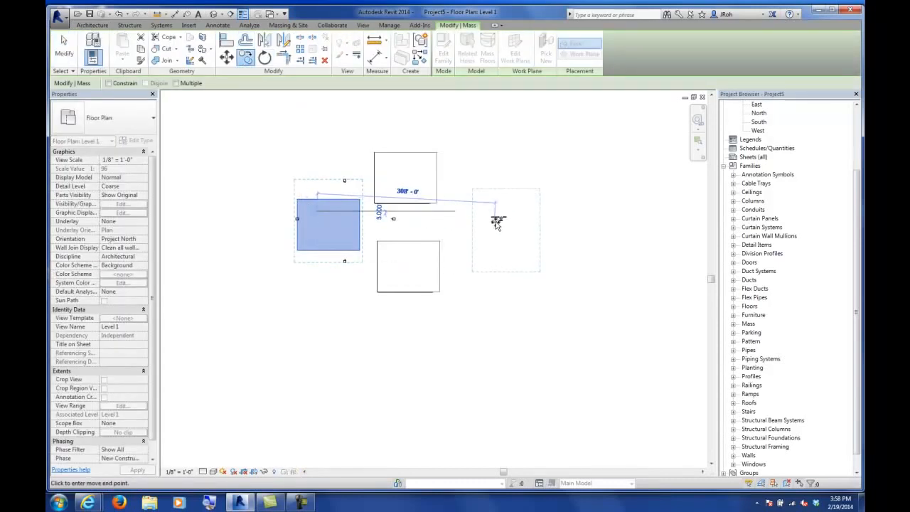
pyautogui.click(494, 205)
pyautogui.click(472, 190)
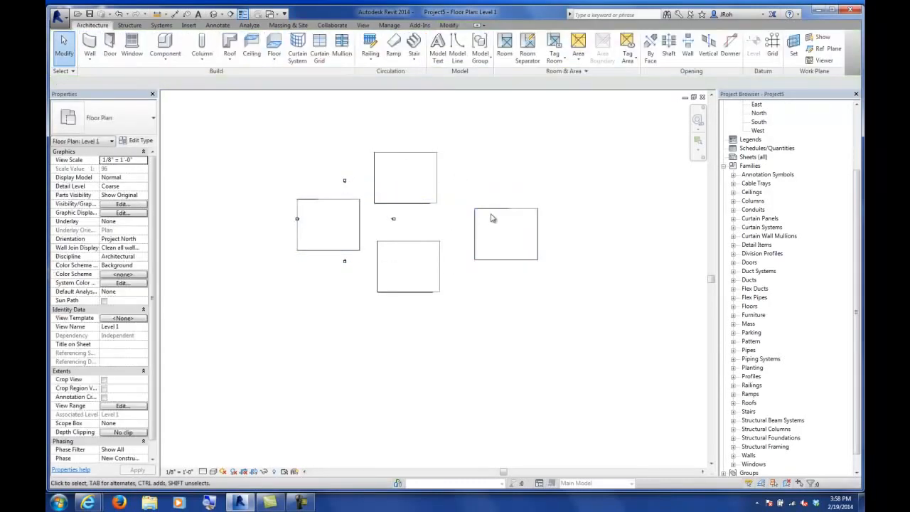
# - Rotate the copied MassTower1 about 57° counterclockwise around its center
pyautogui.click(493, 215)
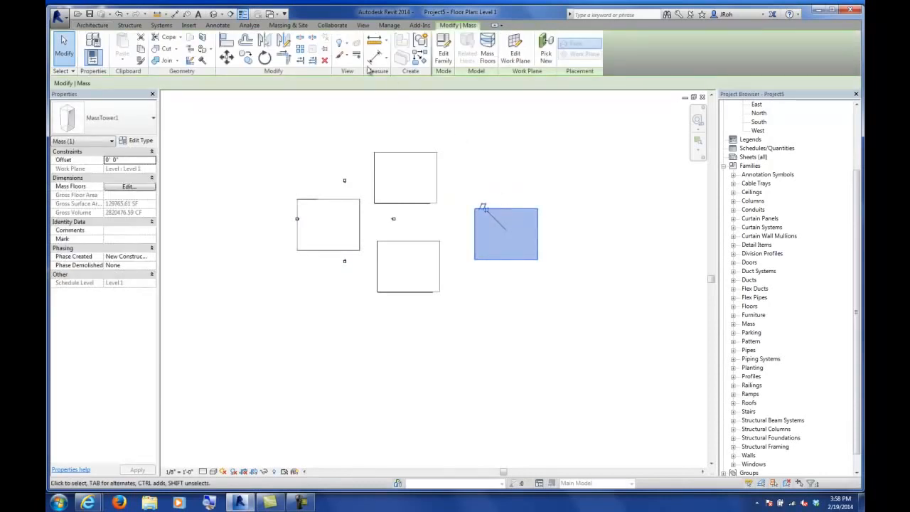
pyautogui.click(264, 58)
pyautogui.click(603, 249)
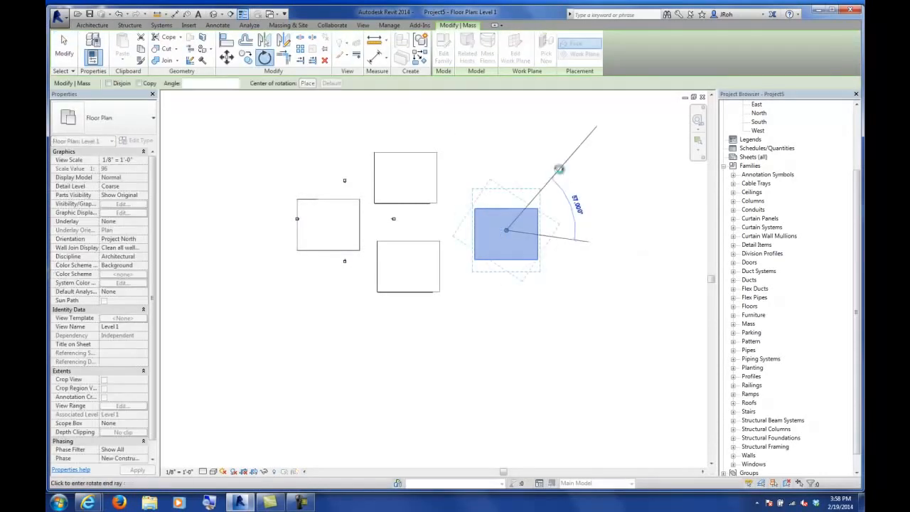
pyautogui.click(561, 178)
pyautogui.click(58, 50)
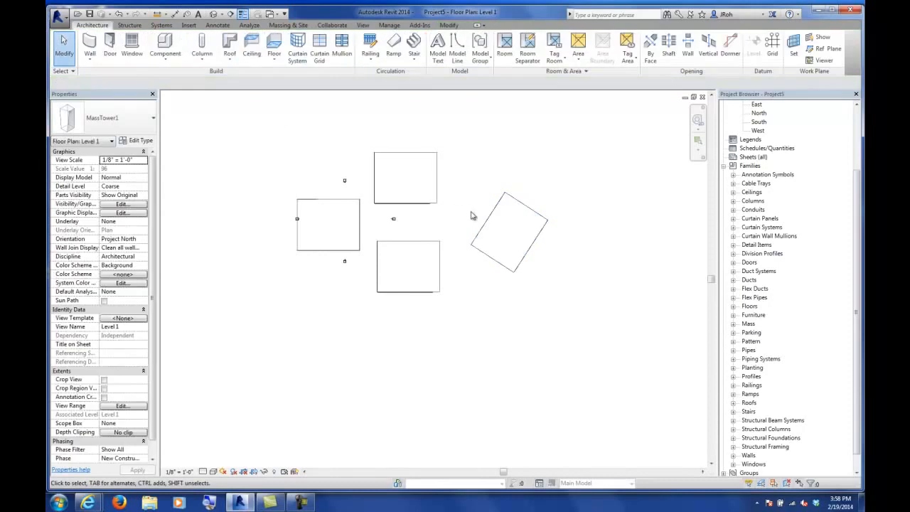
# - Move the rotated MassTower1 closer to the other towers, just east of the two MassTower2 instances
pyautogui.click(492, 222)
pyautogui.moveTo(489, 220); pyautogui.dragTo(450, 202)
pyautogui.click(569, 187)
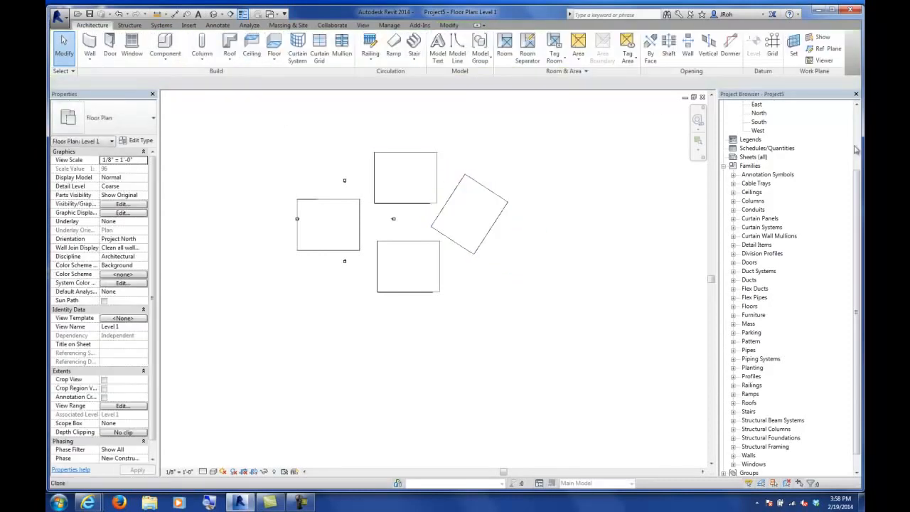
# - Open the default 3D view of the towers and set its visual style to Shaded
pyautogui.moveTo(857, 186); pyautogui.dragTo(858, 125)
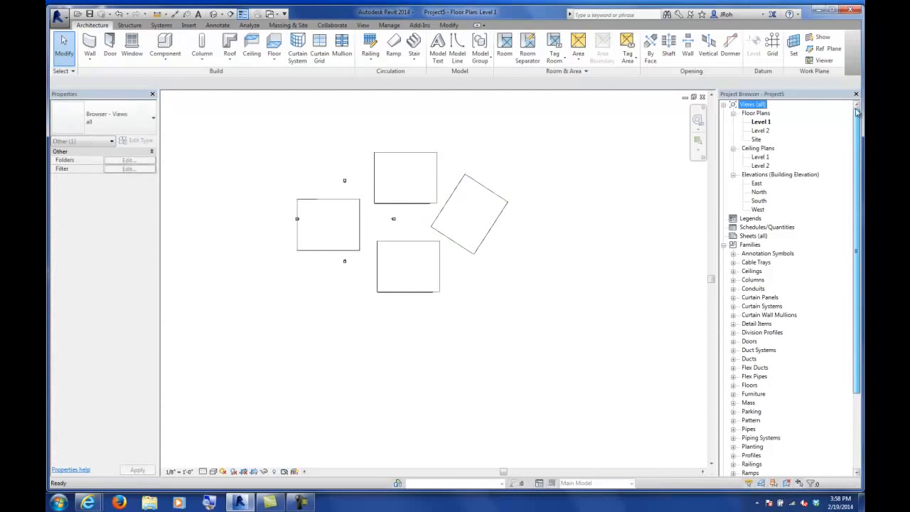
pyautogui.click(363, 25)
pyautogui.click(359, 44)
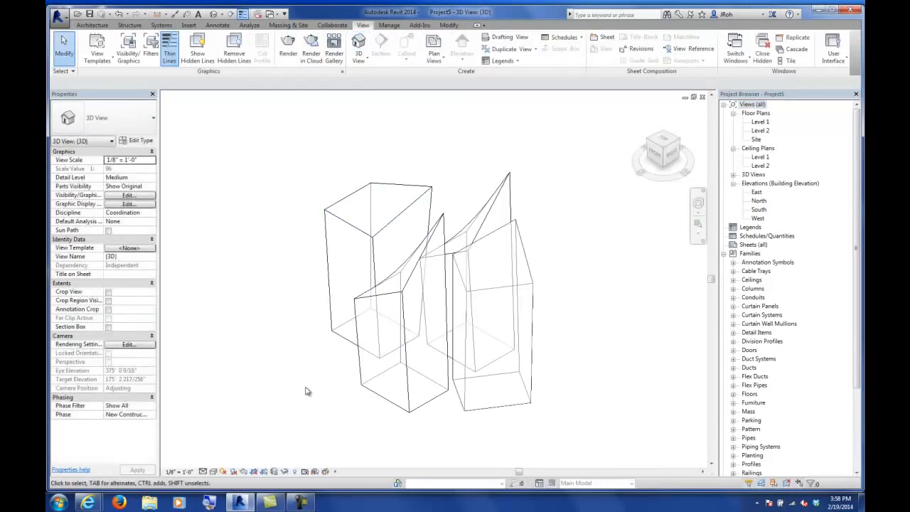
pyautogui.click(213, 473)
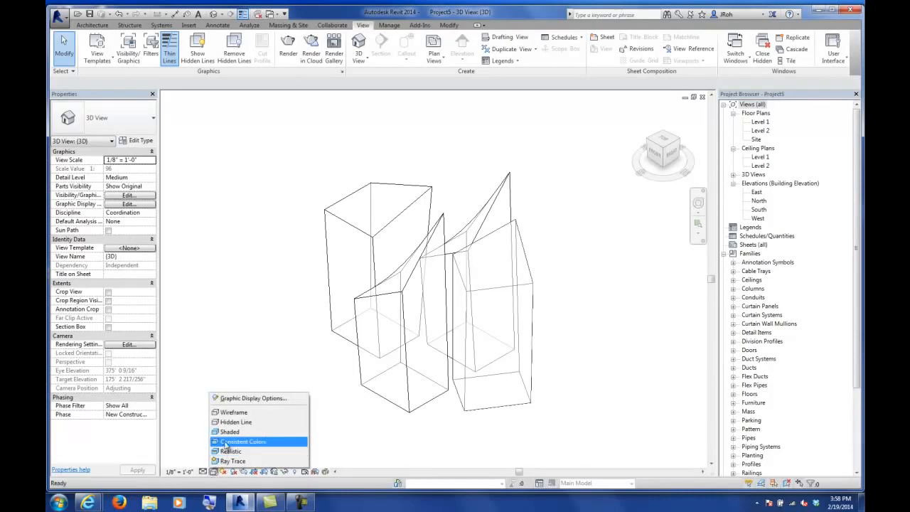
pyautogui.click(227, 433)
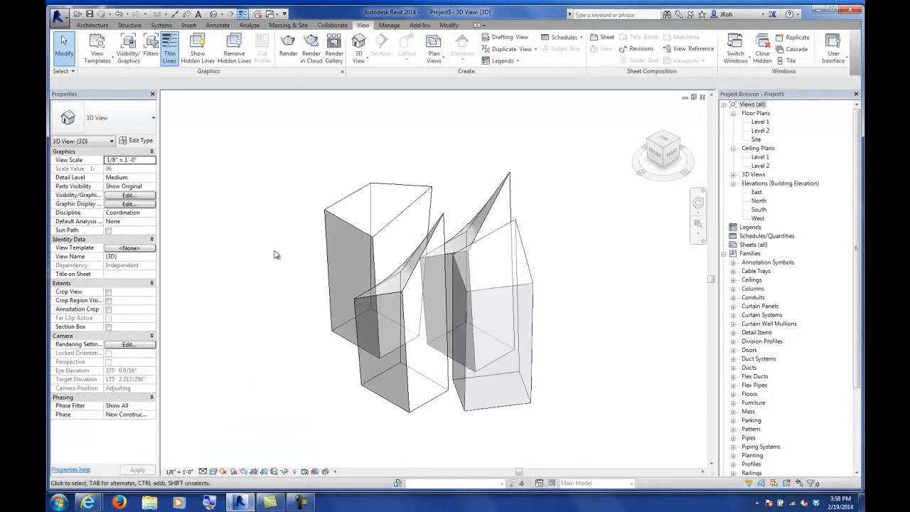
# - Examine the arrangement of the four mass towers from several angles in the 3D view
pyautogui.keyDown('shift'); pyautogui.moveTo(274, 242); pyautogui.dragTo(495, 209, button='middle'); pyautogui.keyUp('shift')
pyautogui.scroll(-3, 483, 296)
pyautogui.keyDown('shift'); pyautogui.moveTo(483, 296); pyautogui.dragTo(486, 278, button='middle'); pyautogui.keyUp('shift')
pyautogui.scroll(4, 414, 279)
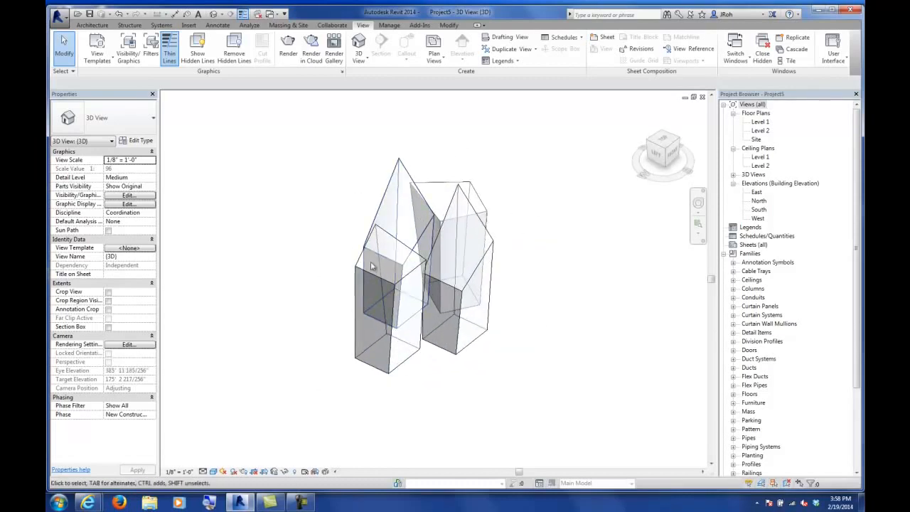
pyautogui.keyDown('shift'); pyautogui.moveTo(496, 350); pyautogui.dragTo(452, 338, button='middle'); pyautogui.keyUp('shift')
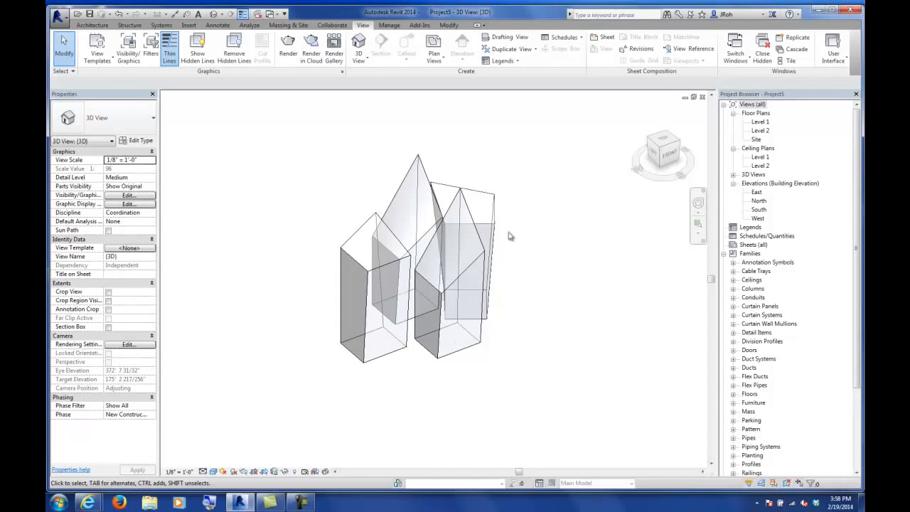
pyautogui.click(287, 25)
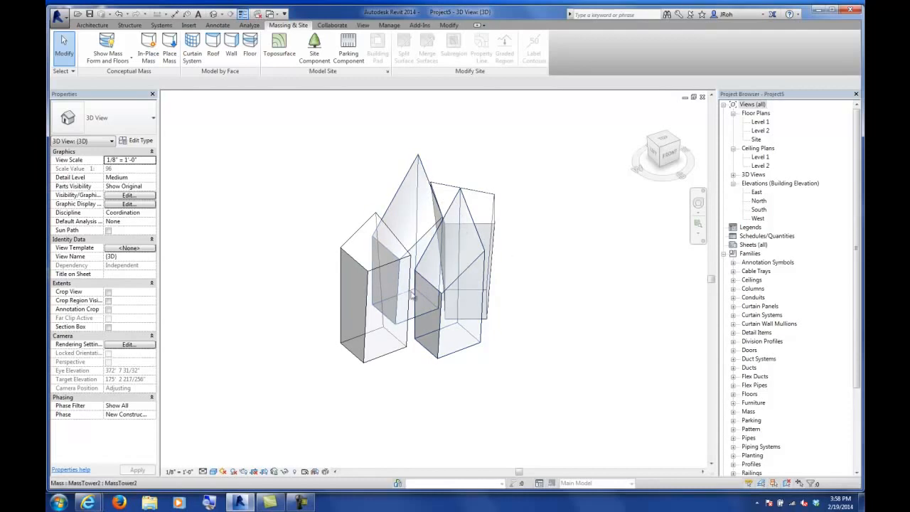
pyautogui.keyDown('shift'); pyautogui.moveTo(399, 249); pyautogui.dragTo(434, 270, button='middle'); pyautogui.keyUp('shift')
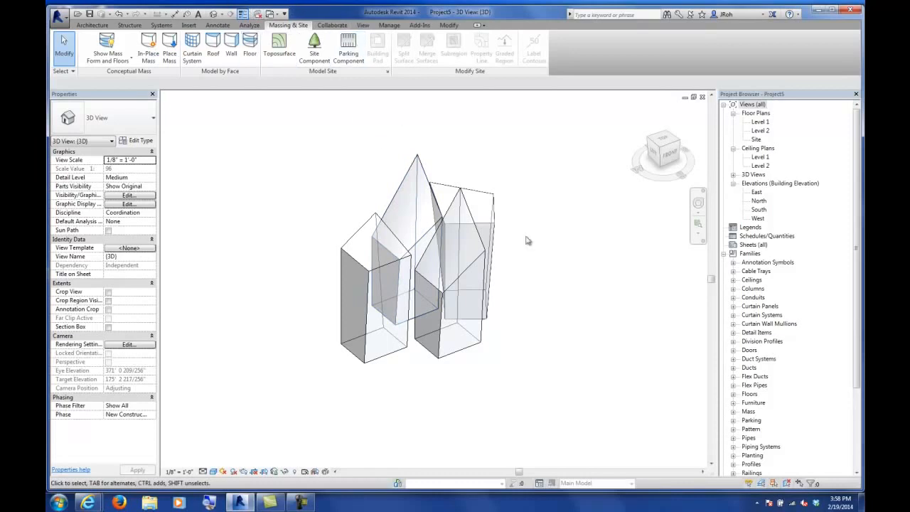
# - Delete all four placed tower masses and close the project
pyautogui.moveTo(563, 167); pyautogui.dragTo(347, 254)
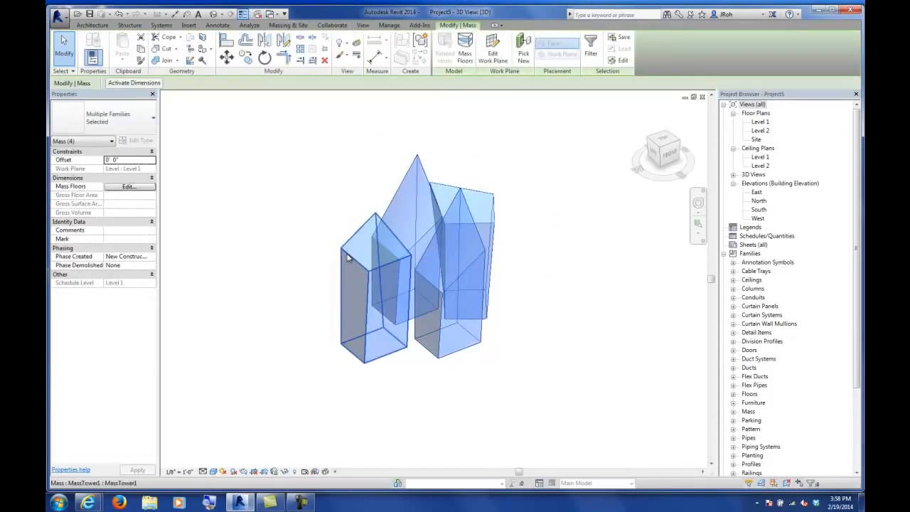
pyautogui.press('Delete')
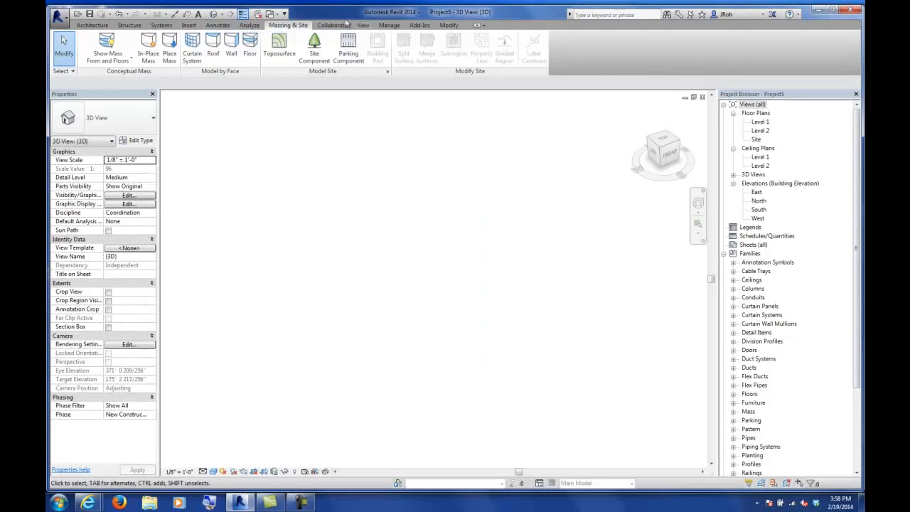
pyautogui.click(59, 15)
pyautogui.click(96, 298)
pyautogui.click(482, 258)
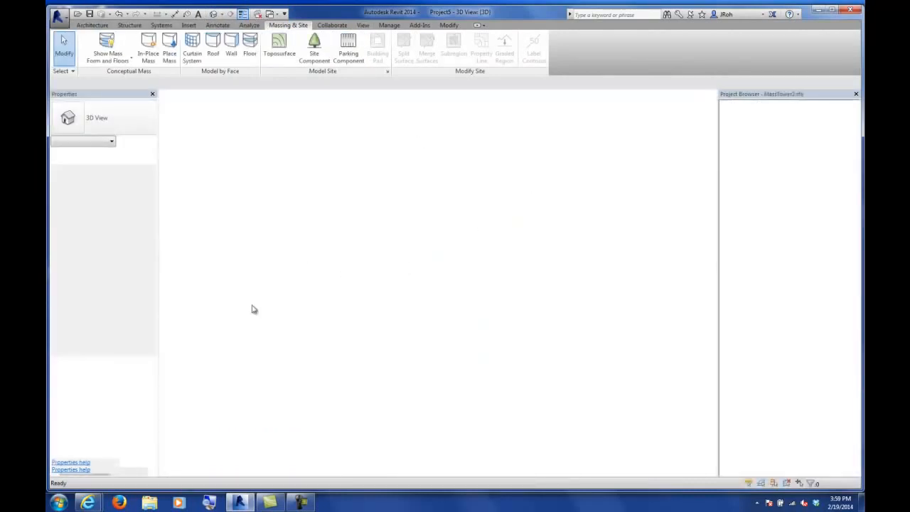
# - Examine the MassTower2 family's form from several angles in its 3D view
pyautogui.keyDown('shift'); pyautogui.moveTo(341, 263); pyautogui.dragTo(407, 309, button='middle'); pyautogui.keyUp('shift')
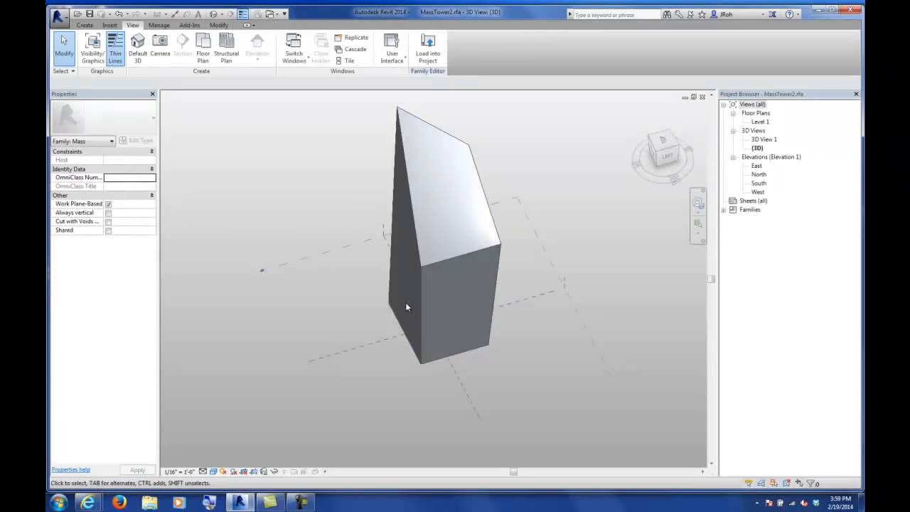
pyautogui.keyDown('shift'); pyautogui.moveTo(412, 367); pyautogui.dragTo(462, 349, button='middle'); pyautogui.keyUp('shift')
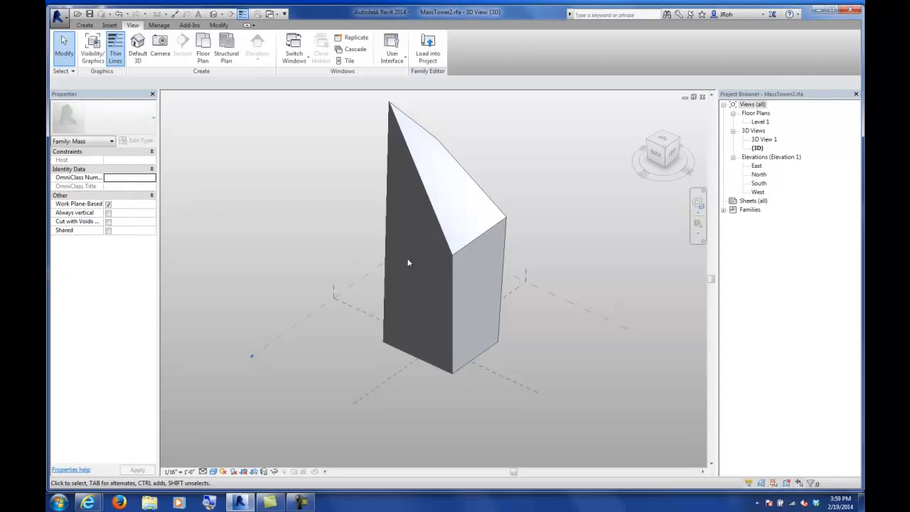
pyautogui.moveTo(510, 325)
pyautogui.keyDown('shift'); pyautogui.mouseDown(button='middle')
pyautogui.moveTo(525, 339)
pyautogui.moveTo(524, 331)
pyautogui.mouseUp(button='middle'); pyautogui.keyUp('shift')
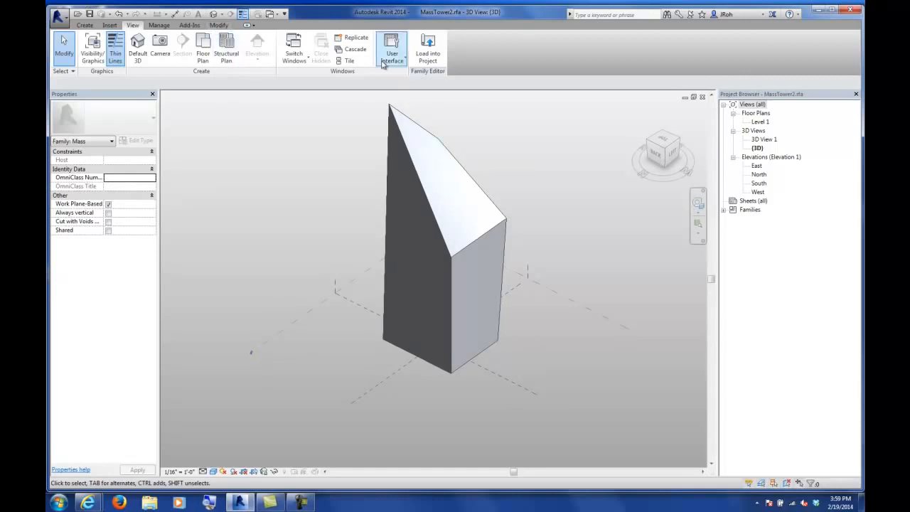
# - Display the Recent Files page and start another new project from the Architectural Template
pyautogui.click(273, 14)
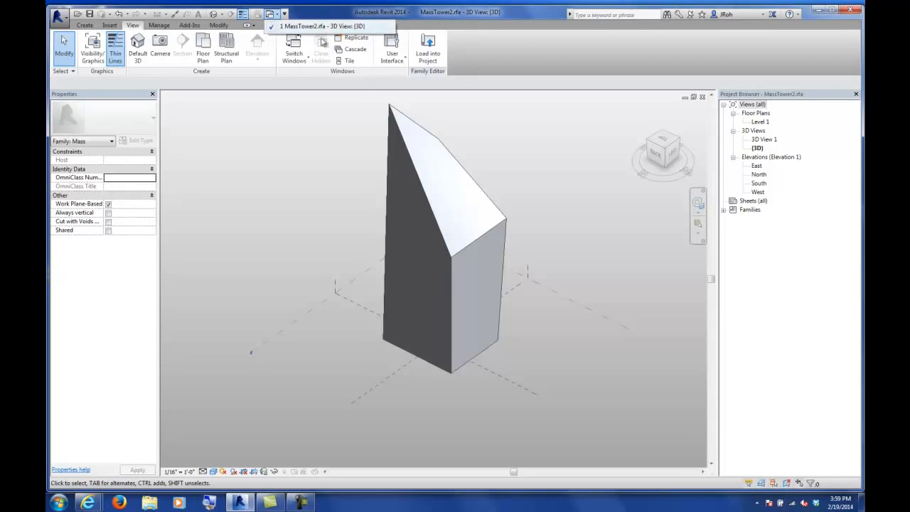
pyautogui.click(478, 66)
pyautogui.click(392, 51)
pyautogui.click(400, 167)
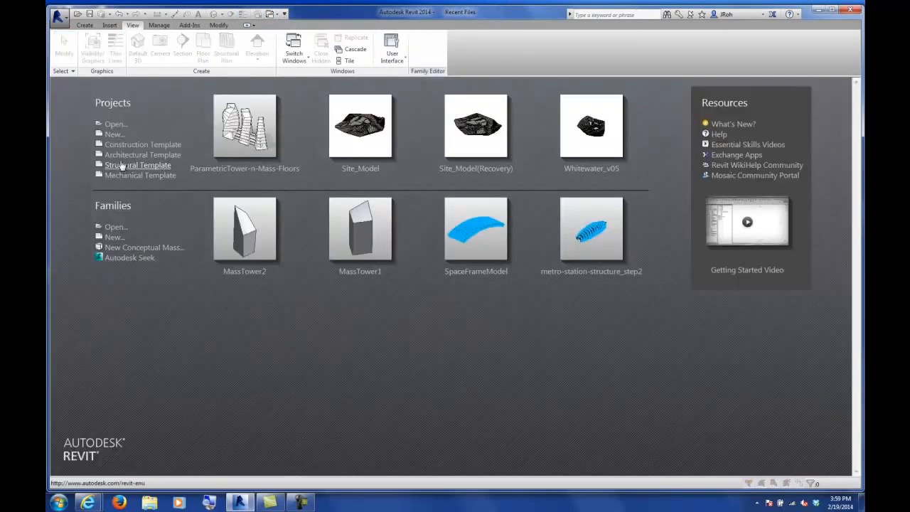
pyautogui.click(117, 156)
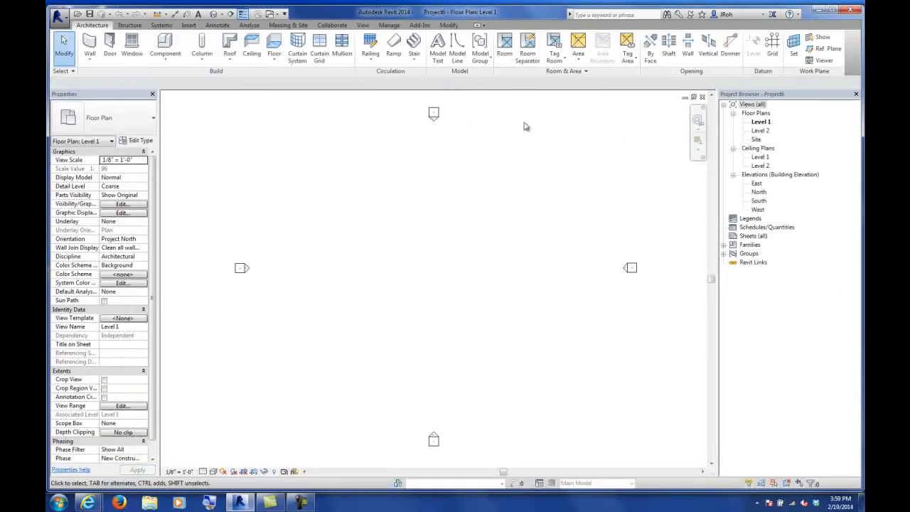
# - Turn on Show Mass Form and Floors for the new project's Level 1 plan
pyautogui.click(277, 28)
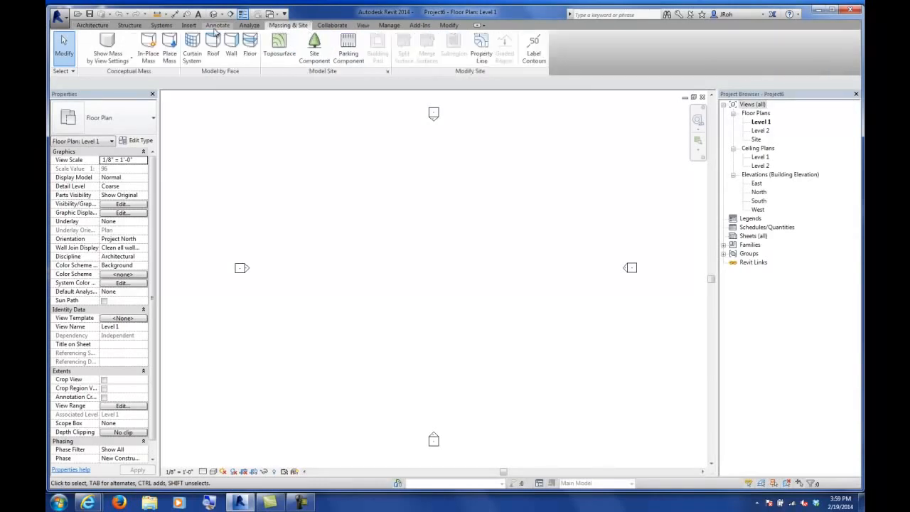
pyautogui.click(105, 47)
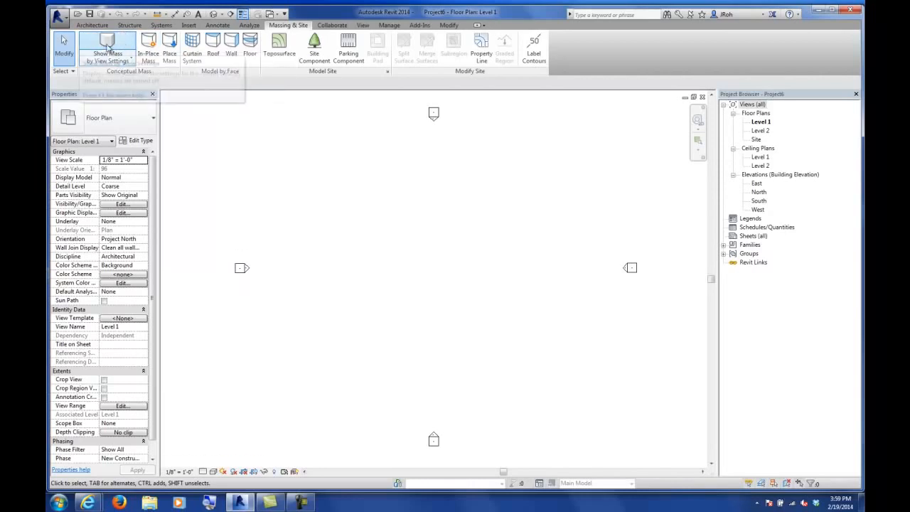
pyautogui.click(107, 43)
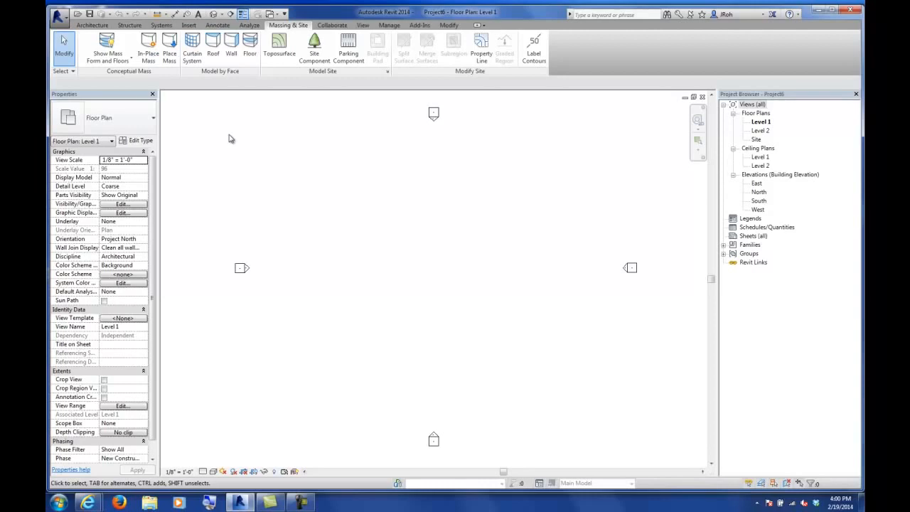
# - Make the Mass category visible in the Level 1 plan through its Visibility/Graphic Overrides
pyautogui.press('v')
pyautogui.press('g')
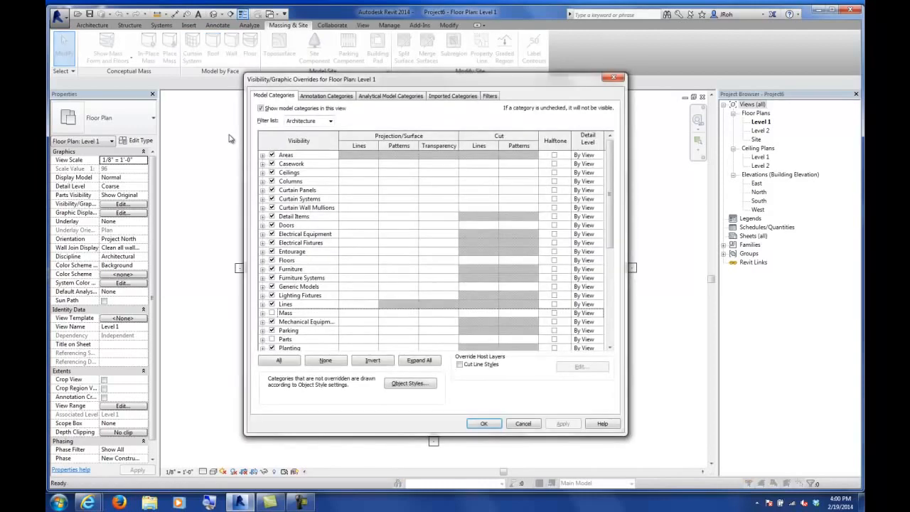
pyautogui.click(272, 313)
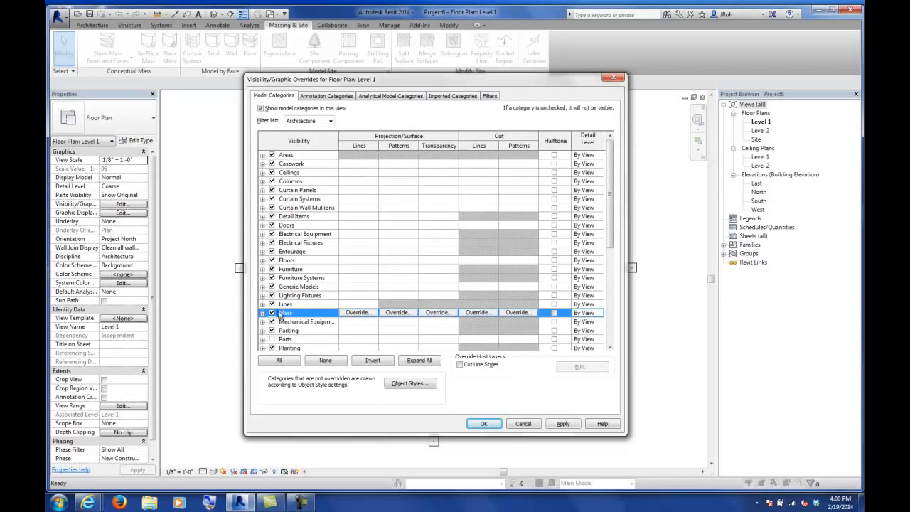
pyautogui.click(480, 424)
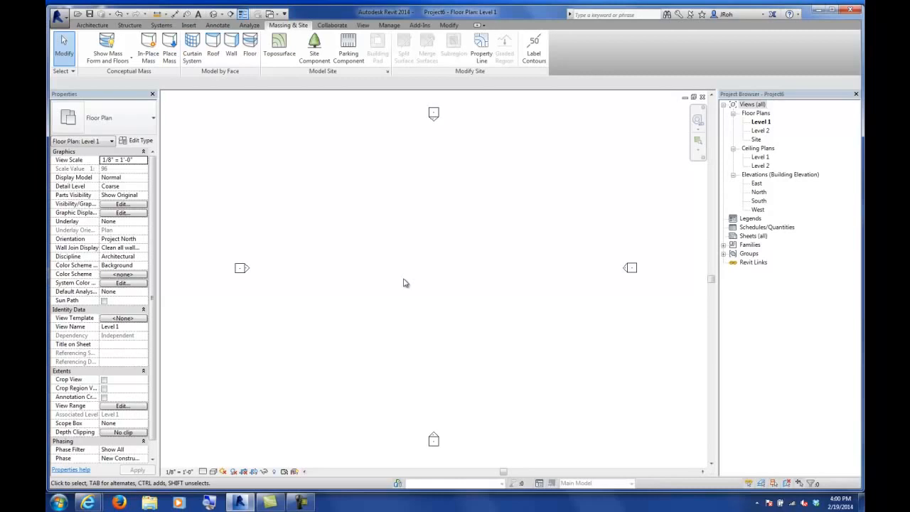
# - Load the MassTower1.rfa and MassTower2.rfa families from the UNCC folder into the project
pyautogui.click(271, 17)
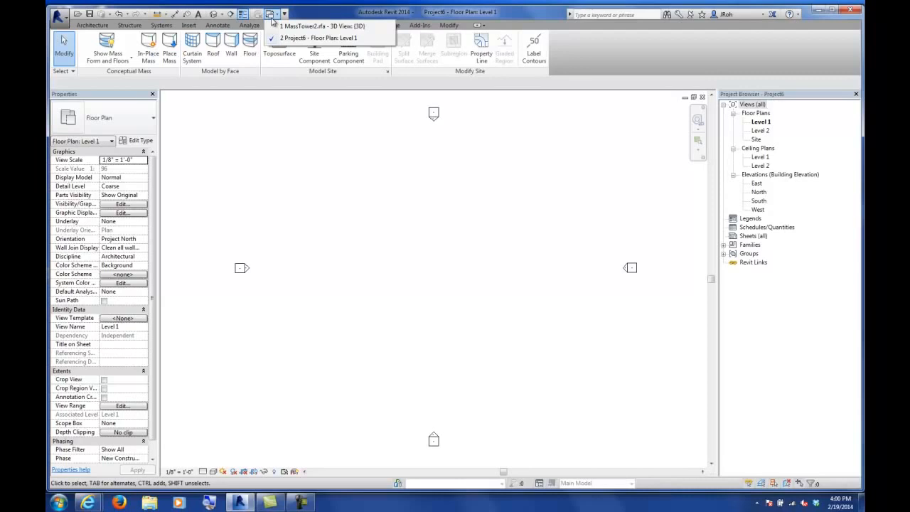
pyautogui.click(189, 25)
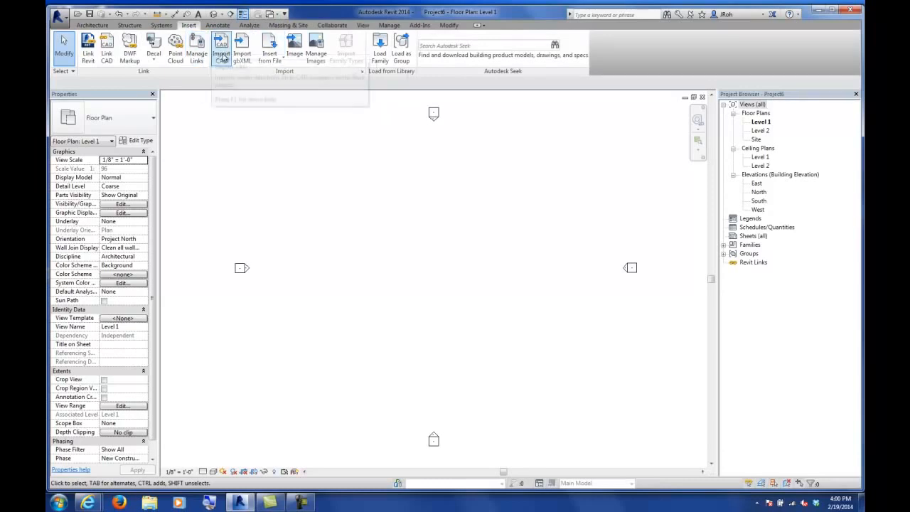
pyautogui.click(380, 50)
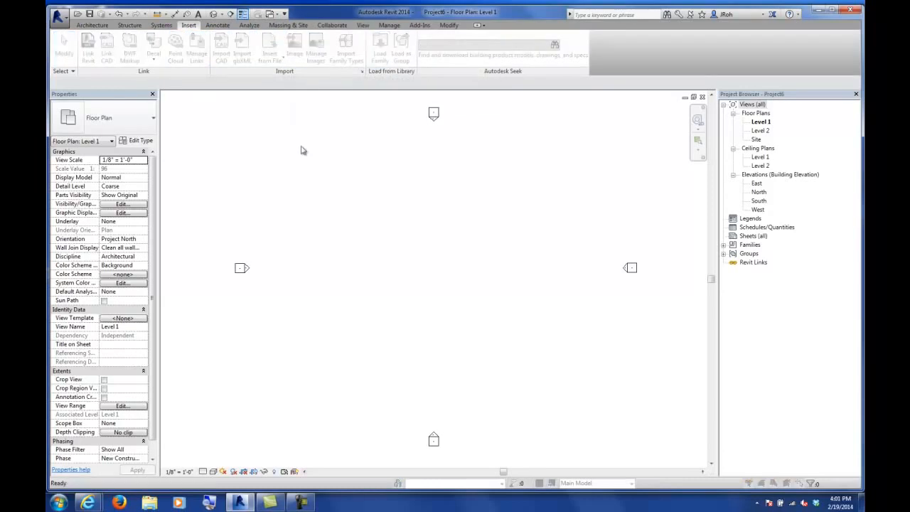
pyautogui.scroll(3, 275, 166)
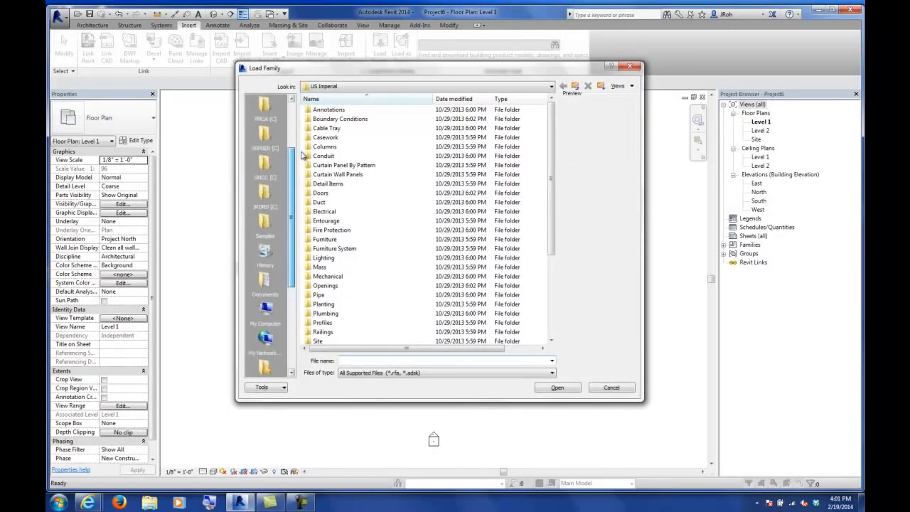
pyautogui.click(264, 166)
pyautogui.click(332, 147)
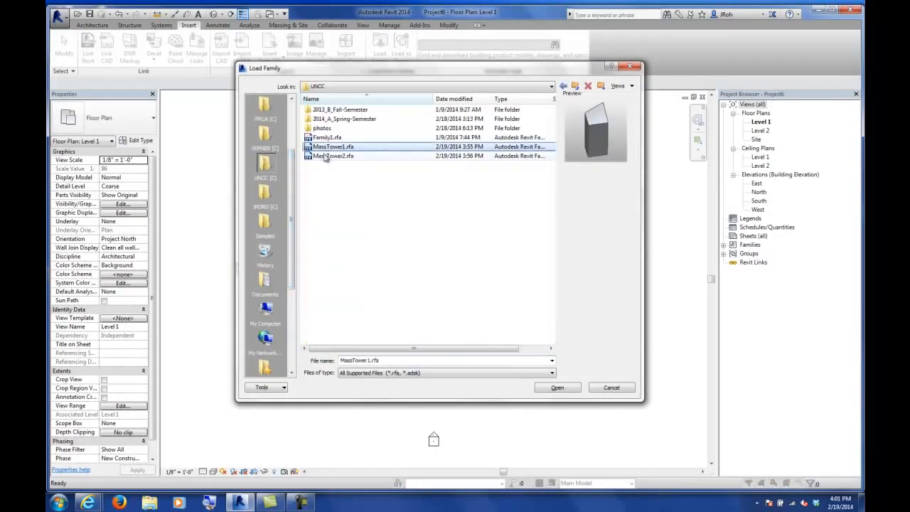
pyautogui.keyDown('shift'); pyautogui.click(328, 156); pyautogui.keyUp('shift')
pyautogui.click(558, 388)
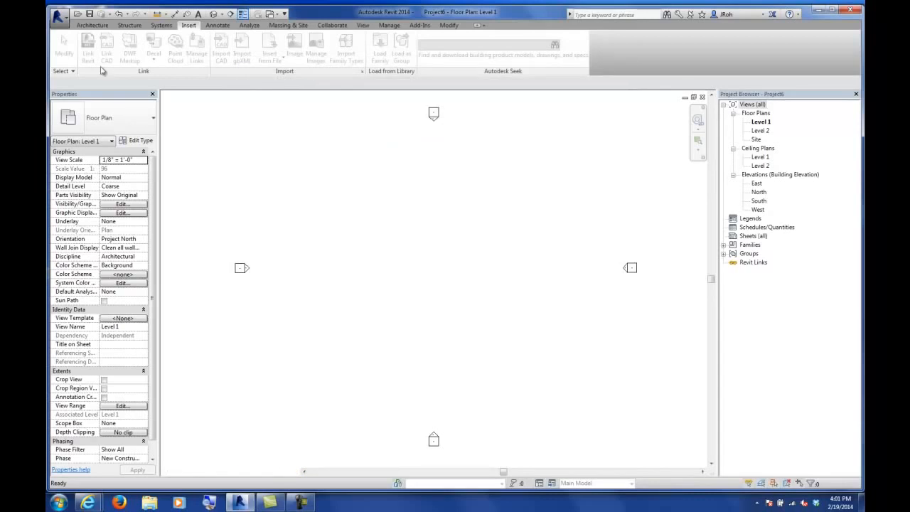
# - Place one MassTower1 component on the Level 1 work plane, over the west elevation marker
pyautogui.click(93, 25)
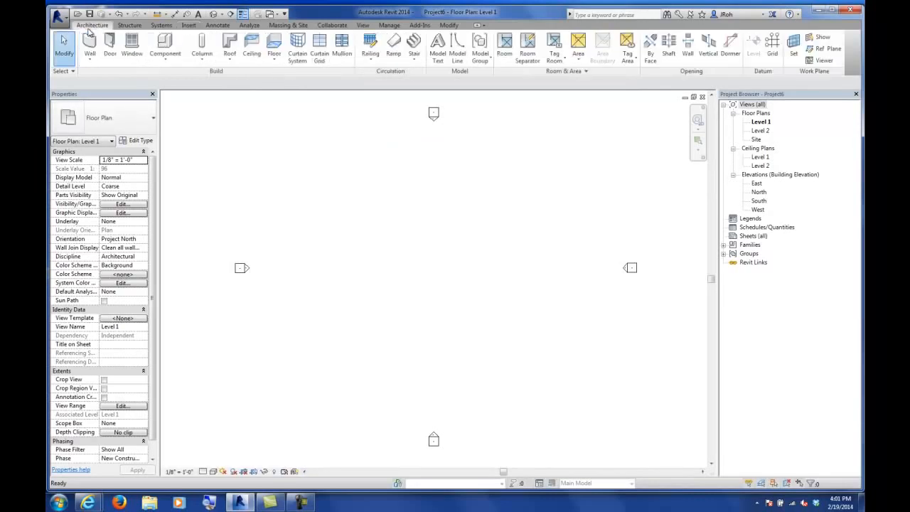
pyautogui.click(169, 55)
pyautogui.scroll(-5, 348, 238)
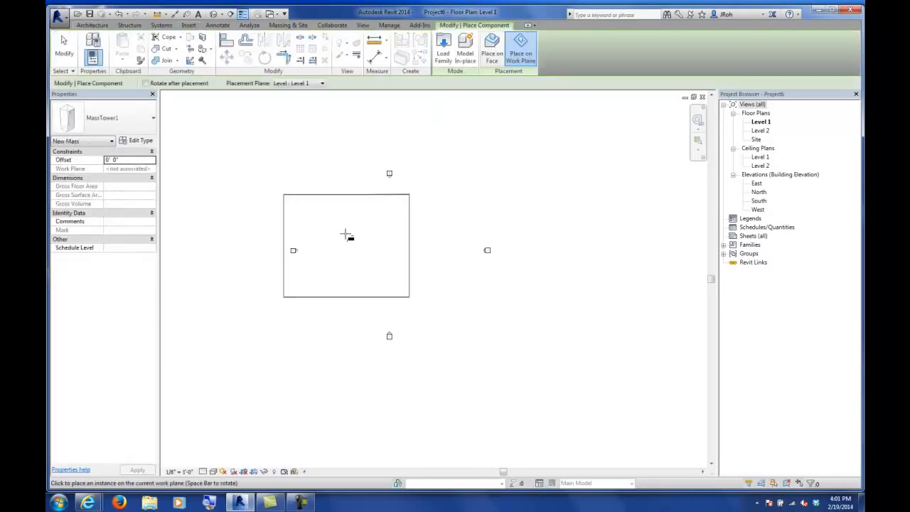
pyautogui.click(331, 247)
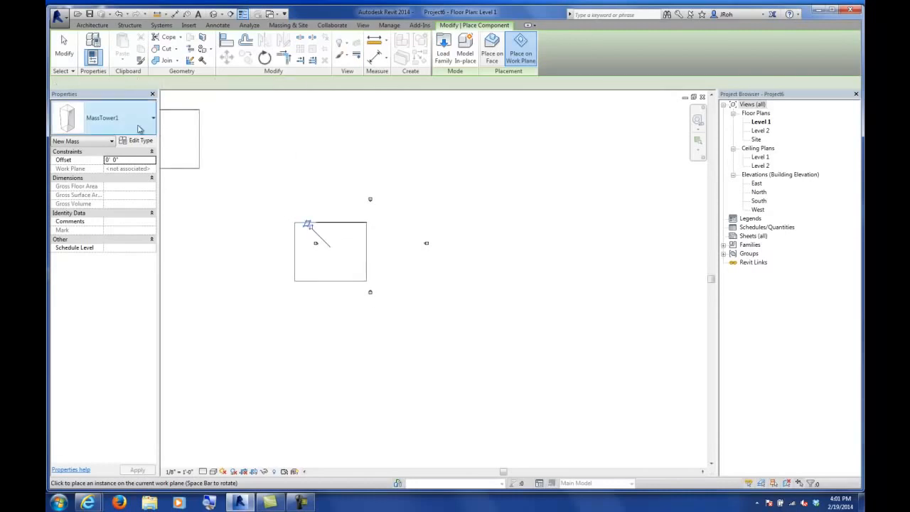
# - Place two MassTower2 components, one northeast and one southeast of the MassTower1 mass, and end placement
pyautogui.click(107, 117)
pyautogui.click(101, 239)
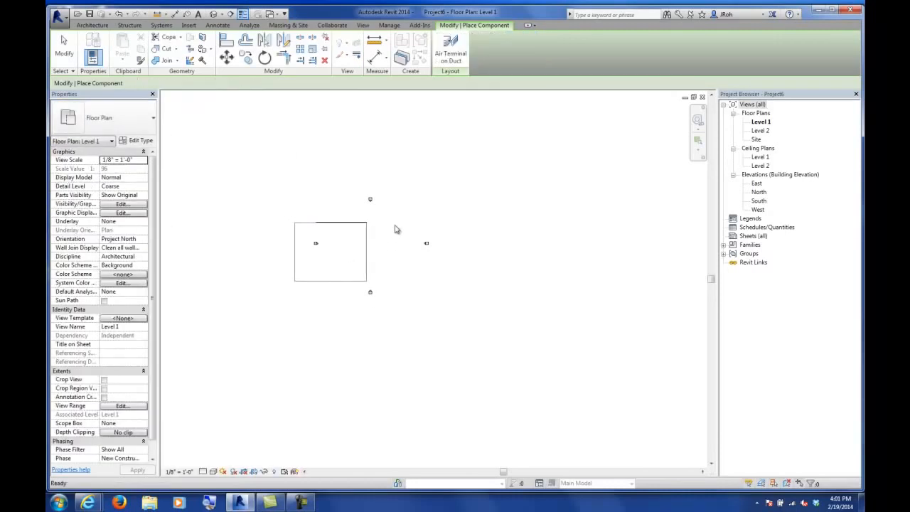
pyautogui.click(418, 202)
pyautogui.click(467, 294)
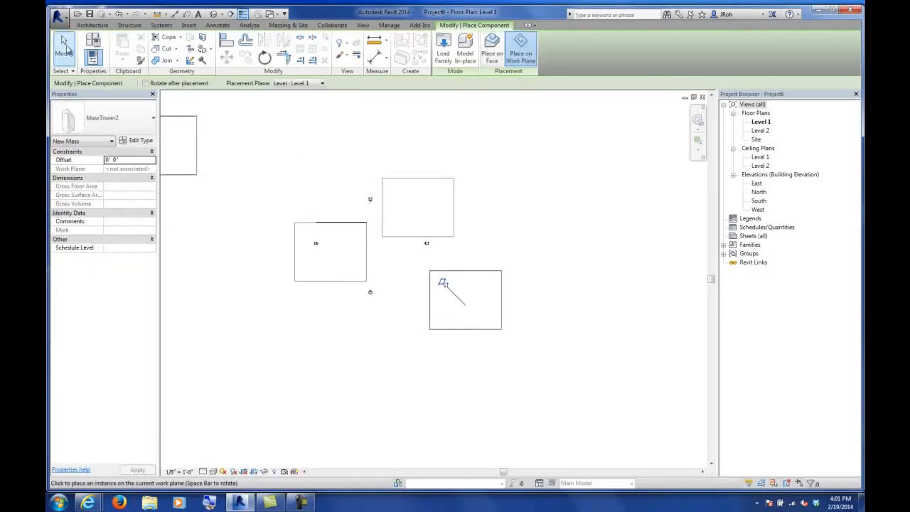
pyautogui.click(64, 46)
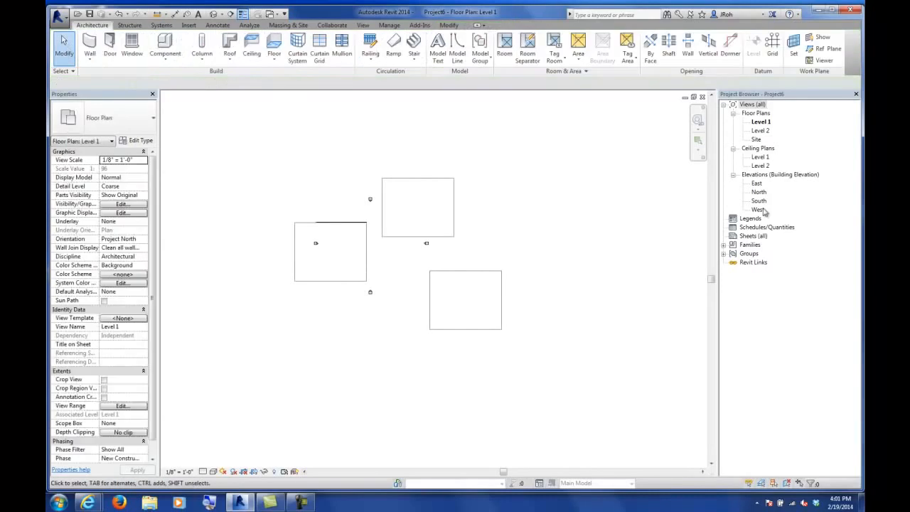
# - Open the project's default 3D view and open the MassTower1 mass for editing in the Family Editor
pyautogui.click(363, 25)
pyautogui.click(358, 44)
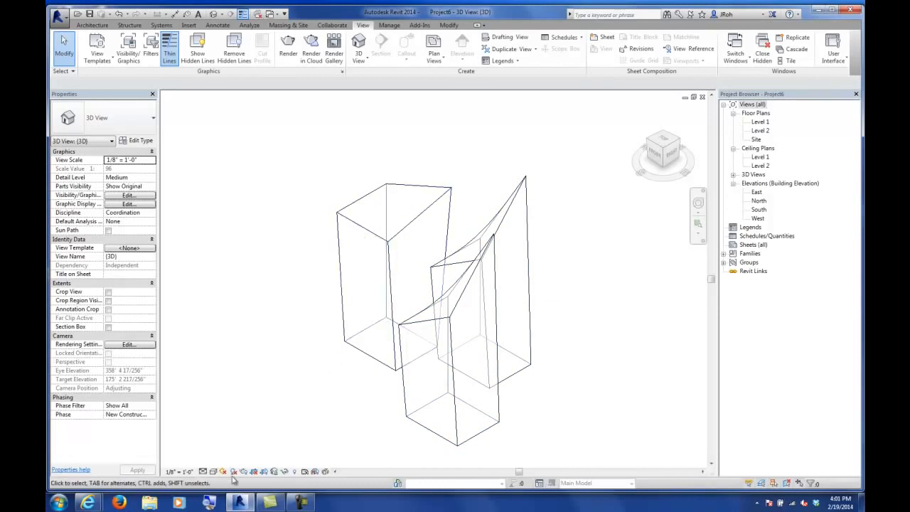
pyautogui.click(369, 233)
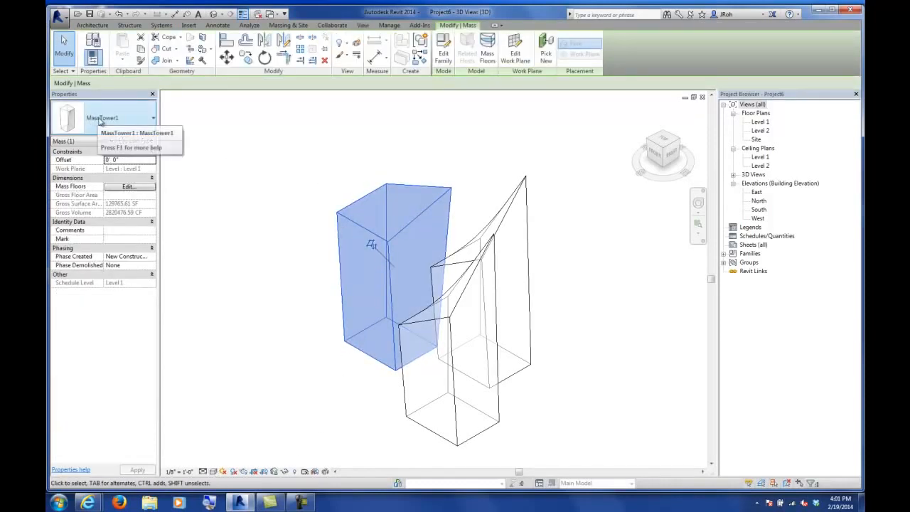
pyautogui.click(443, 55)
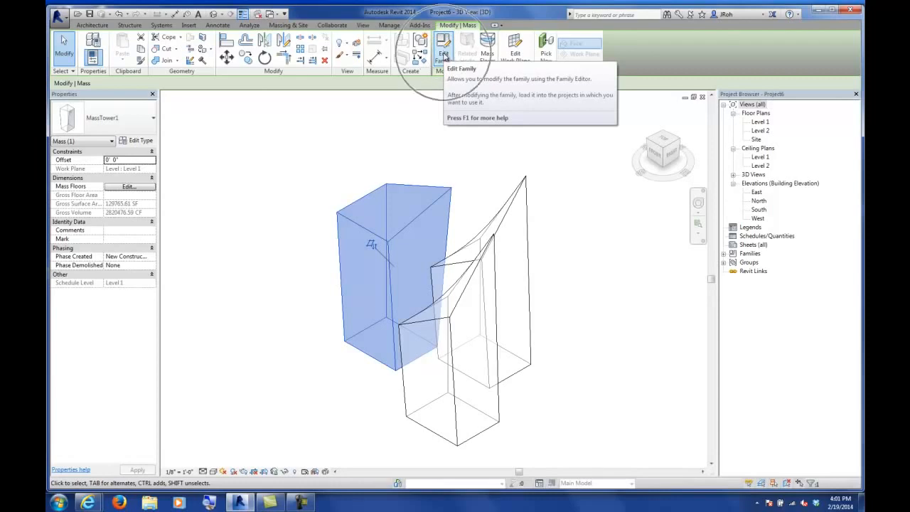
pyautogui.click(444, 55)
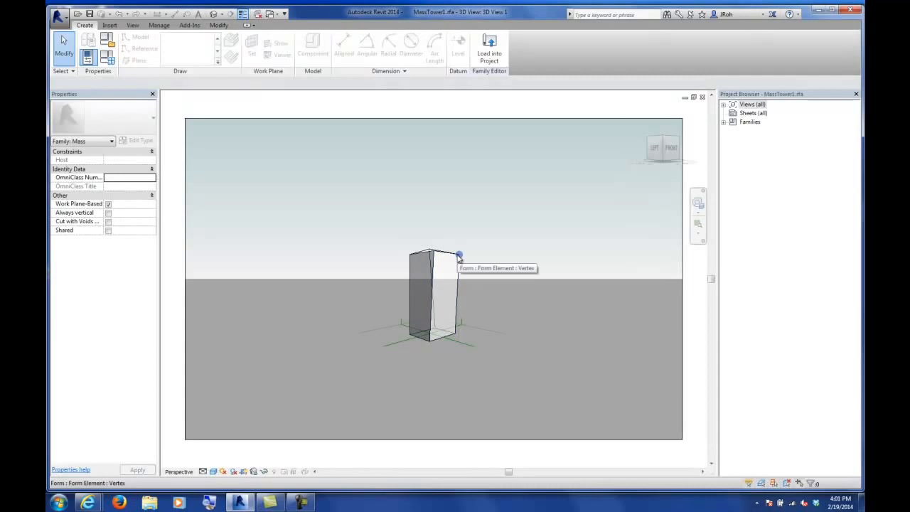
# - Open the {3D} view of the MassTower1 family and show the tower's sloped top
pyautogui.doubleClick(731, 104)
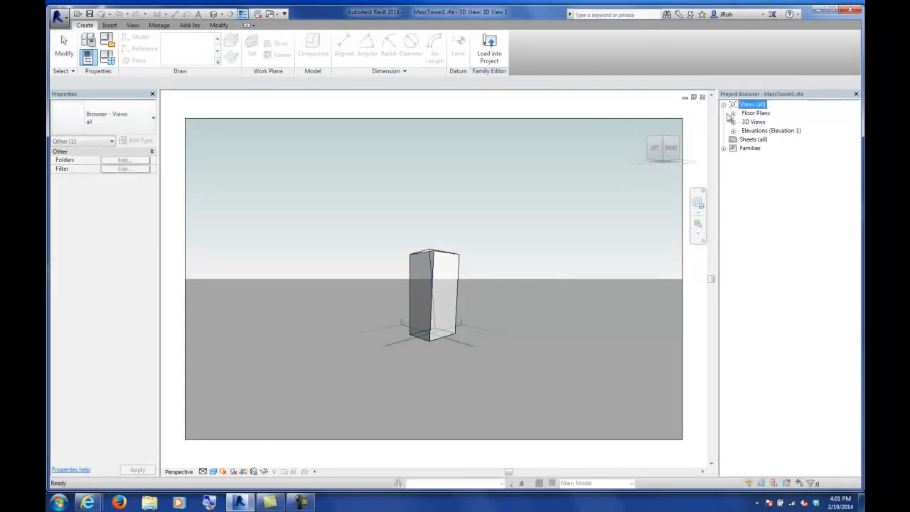
pyautogui.click(733, 122)
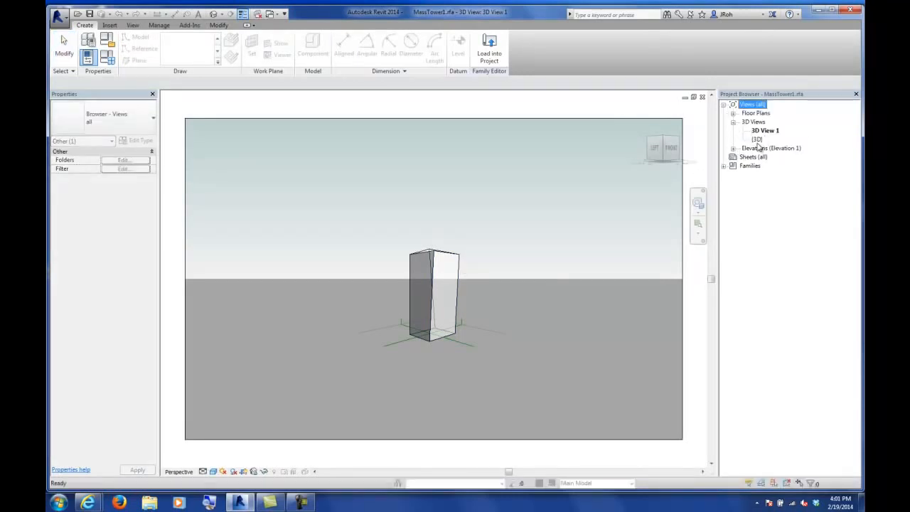
pyautogui.doubleClick(757, 140)
pyautogui.rightClick(585, 266)
pyautogui.click(525, 234)
pyautogui.keyDown('shift'); pyautogui.moveTo(540, 254); pyautogui.dragTo(486, 249, button='middle'); pyautogui.keyUp('shift')
# - Raise one sloped top edge of the tower and pull it outward until the top is about 142'-7" wide
pyautogui.click(472, 227)
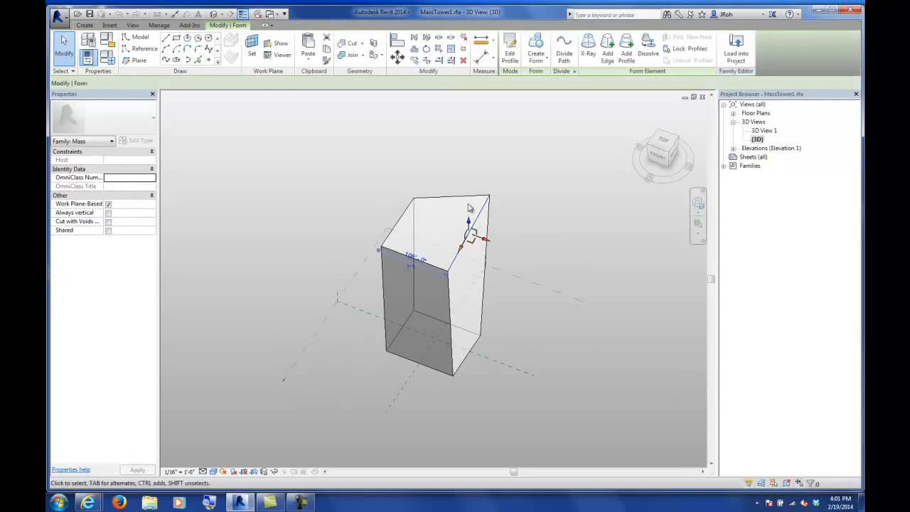
pyautogui.moveTo(468, 223); pyautogui.dragTo(469, 178)
pyautogui.keyDown('shift'); pyautogui.moveTo(496, 264); pyautogui.dragTo(517, 209, button='middle'); pyautogui.keyUp('shift')
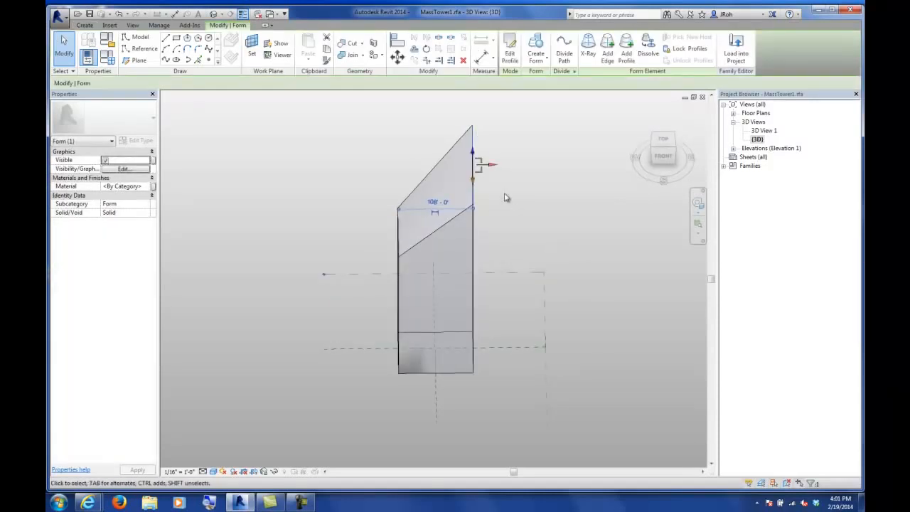
pyautogui.moveTo(494, 171); pyautogui.dragTo(520, 172)
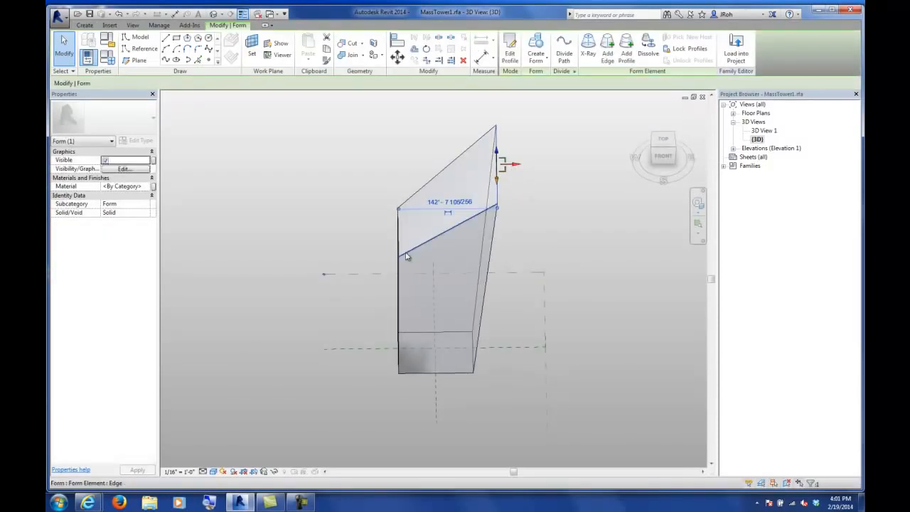
# - Pull the tower's front top vertex on the opposite side outward so that corner leans beyond the base
pyautogui.click(400, 257)
pyautogui.moveTo(391, 258); pyautogui.dragTo(351, 248)
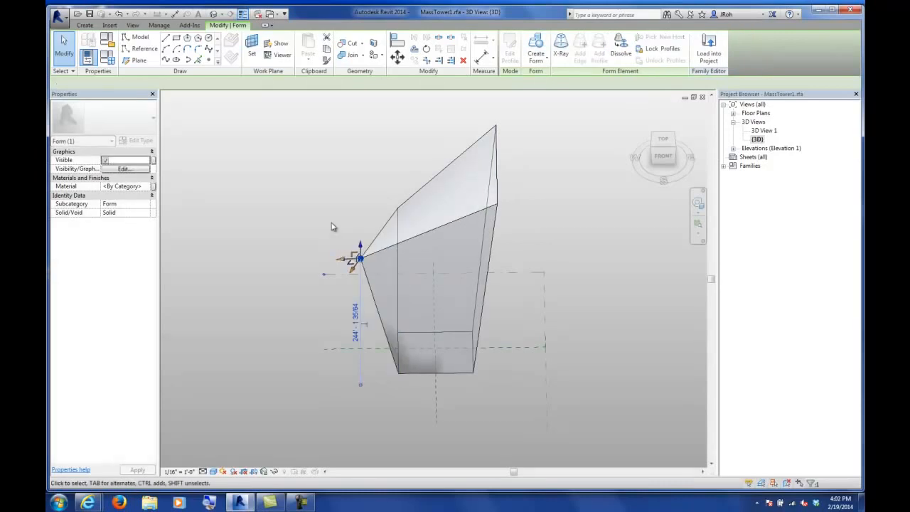
pyautogui.click(332, 227)
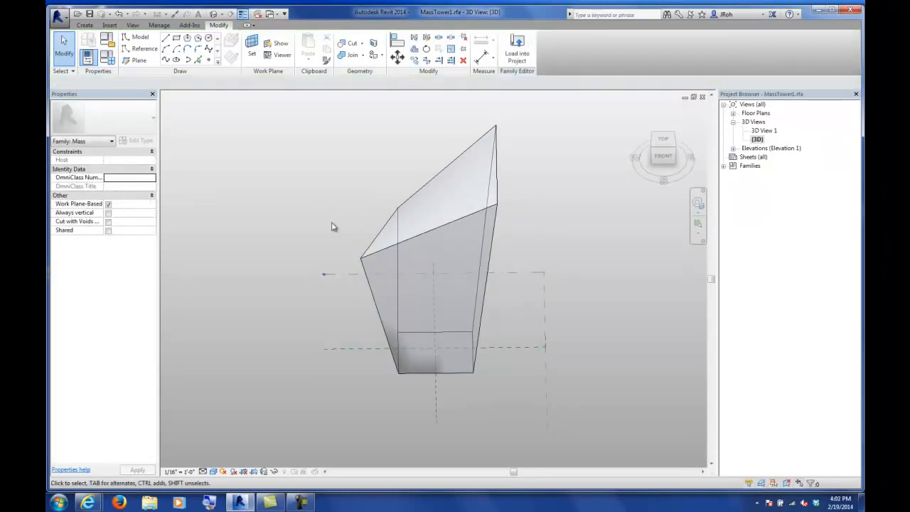
# - Check the MassTower2 family window, return to Project6's Level 1 plan and select the northern MassTower2 mass
pyautogui.click(272, 14)
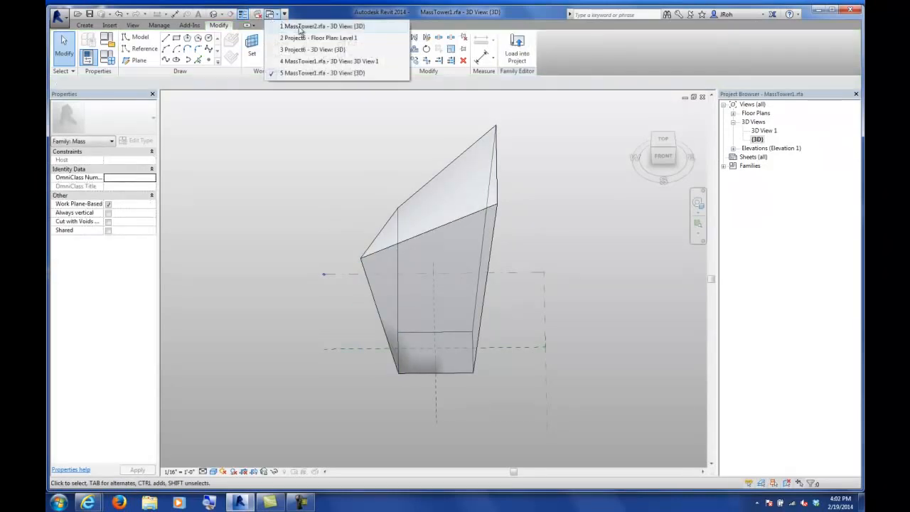
pyautogui.click(306, 26)
pyautogui.click(272, 15)
pyautogui.click(298, 38)
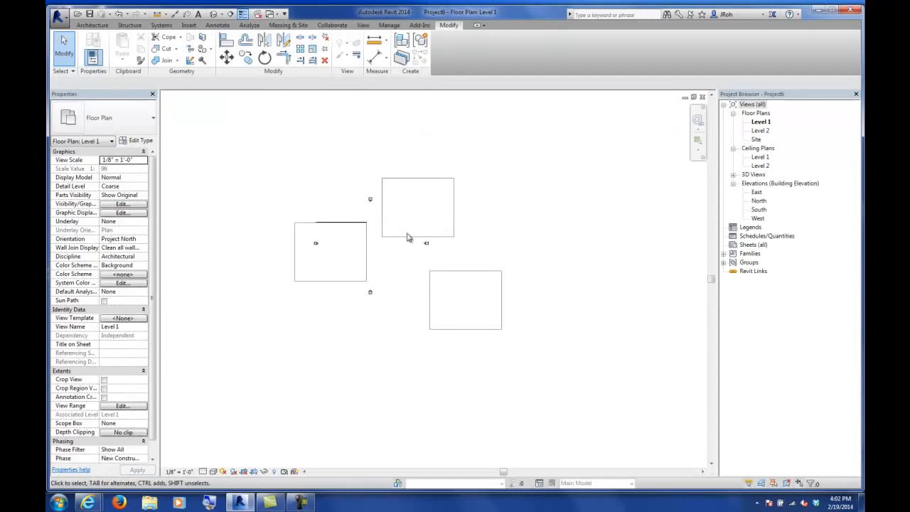
pyautogui.click(409, 239)
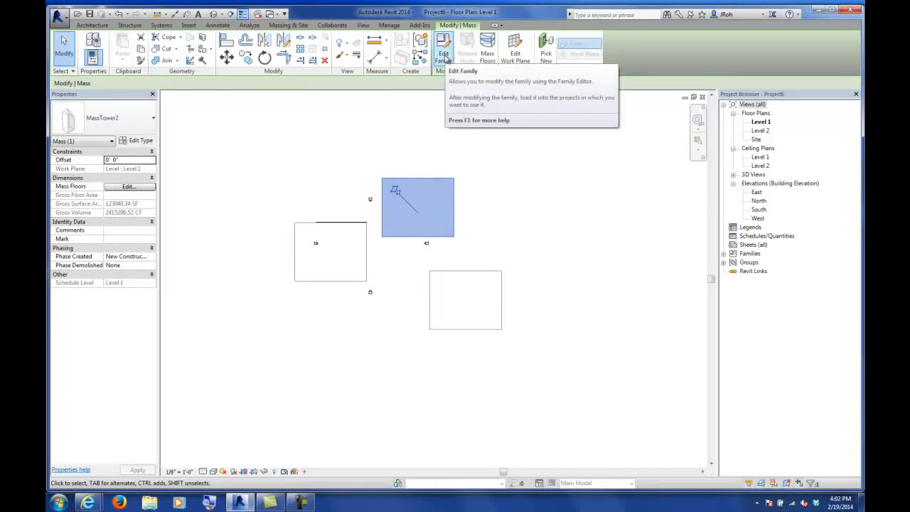
pyautogui.click(274, 14)
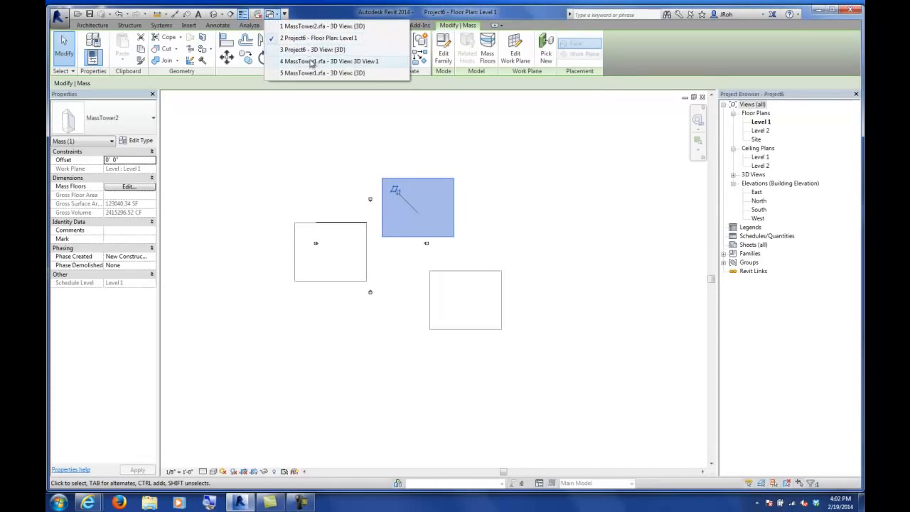
pyautogui.click(625, 64)
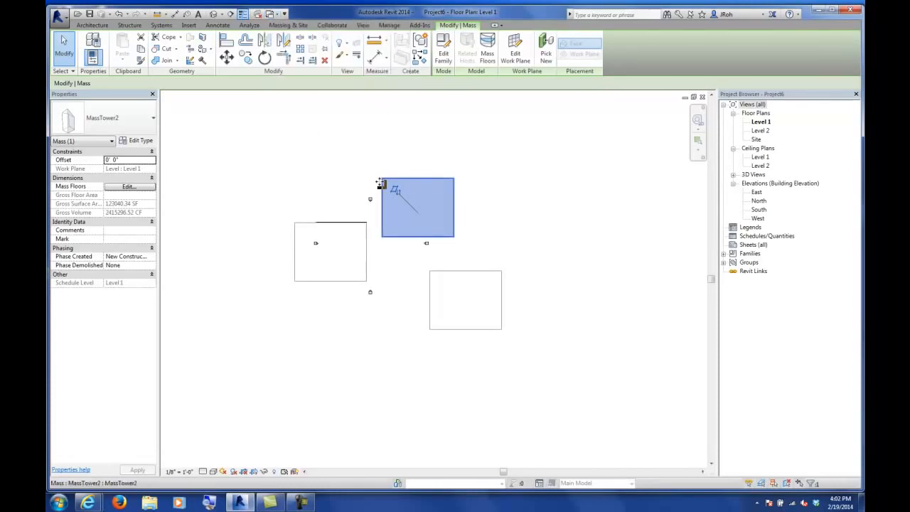
pyautogui.click(242, 15)
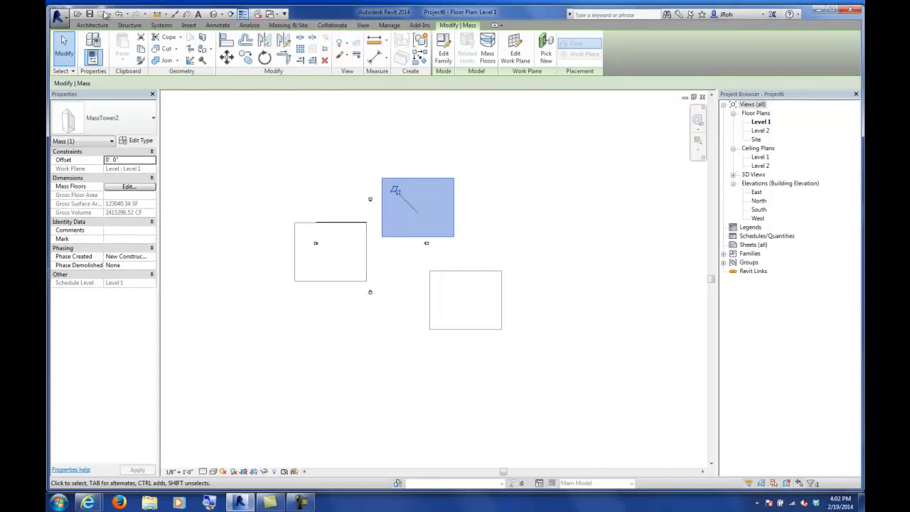
# - Switch to the {3D} view of MassTower1.rfa and examine the reshaped tower from a corner angle
pyautogui.click(277, 19)
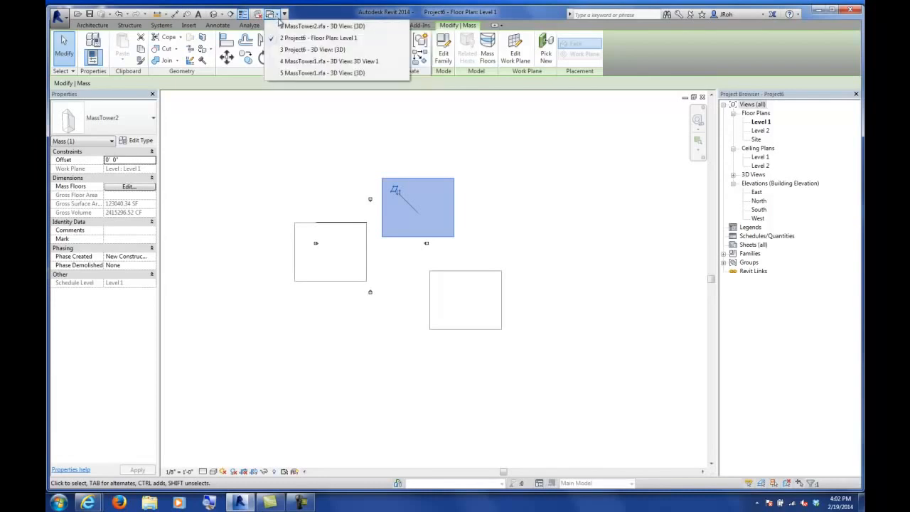
pyautogui.click(309, 74)
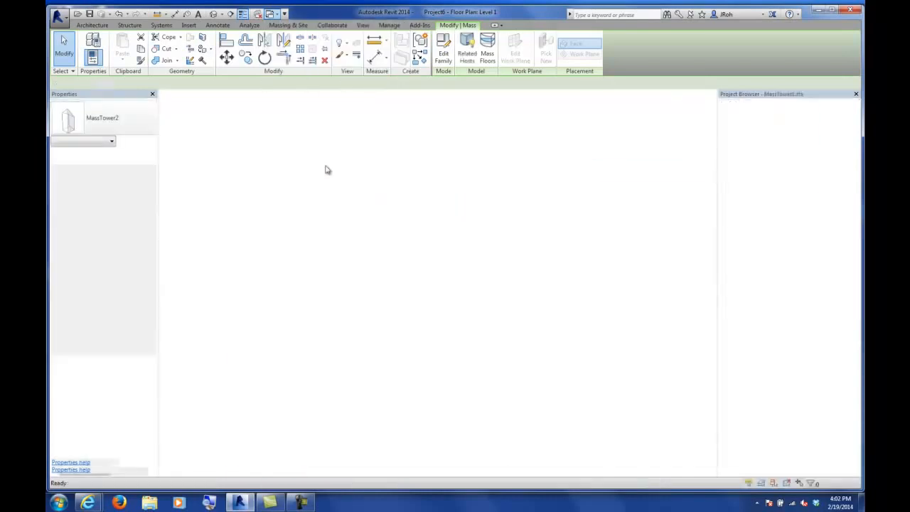
pyautogui.keyDown('shift'); pyautogui.moveTo(358, 239); pyautogui.dragTo(460, 267, button='middle'); pyautogui.keyUp('shift')
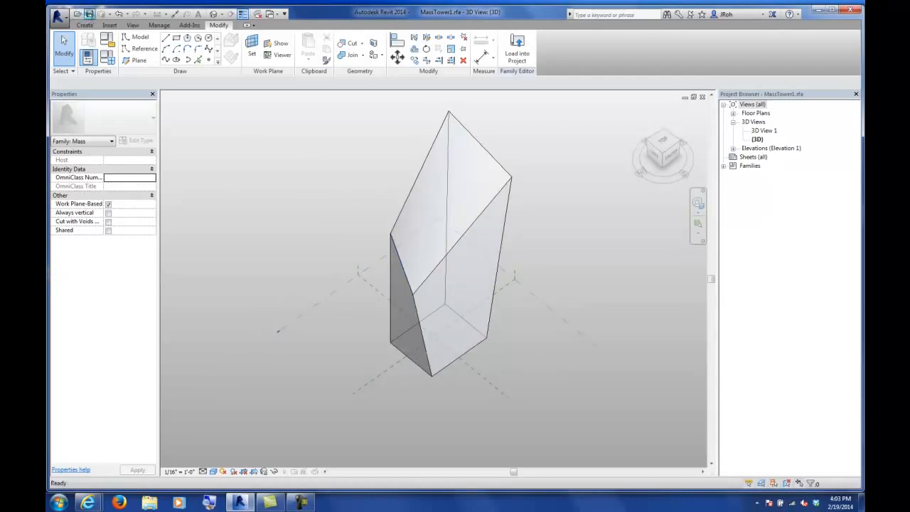
# - Save MassTower1.rfa over the existing file and load it into Project6, overwriting the existing version
pyautogui.click(89, 15)
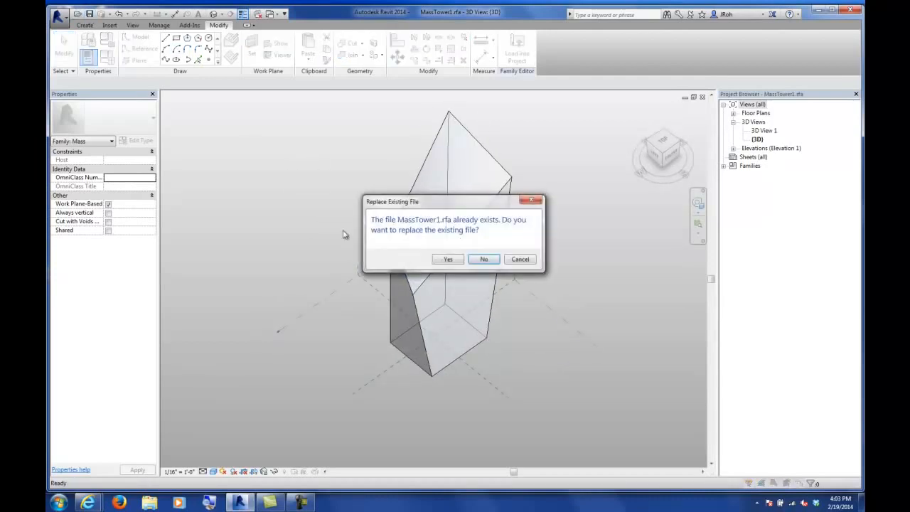
pyautogui.click(448, 259)
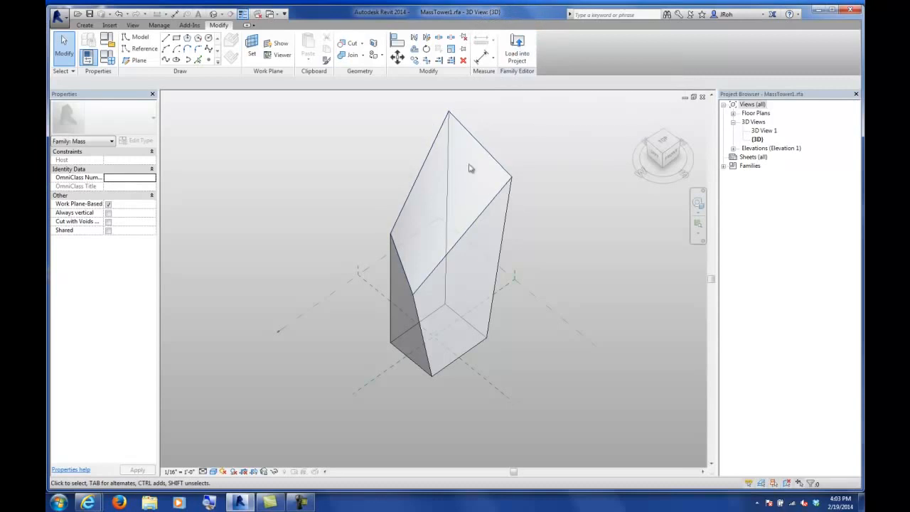
pyautogui.click(518, 57)
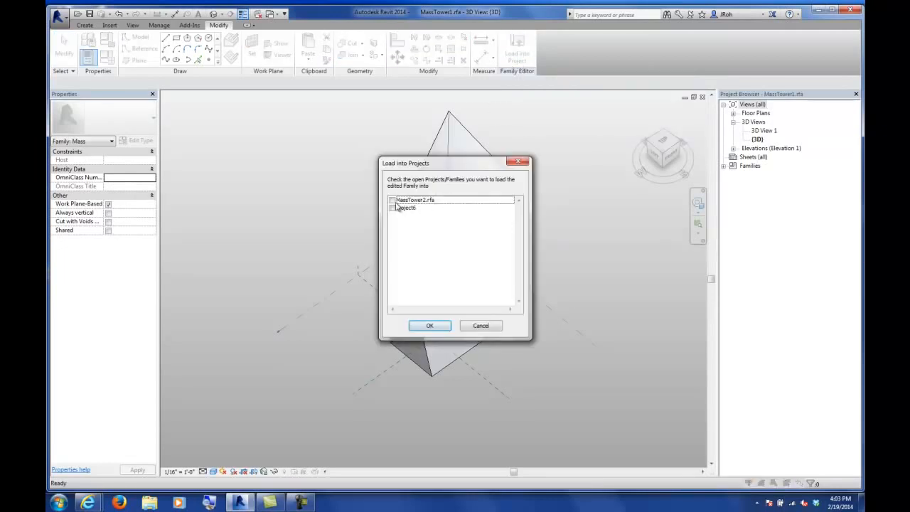
pyautogui.click(393, 208)
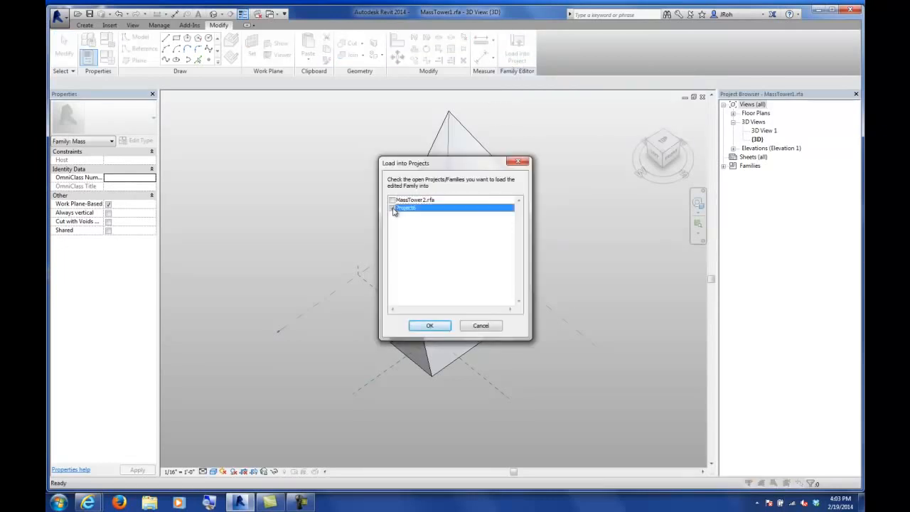
pyautogui.click(430, 326)
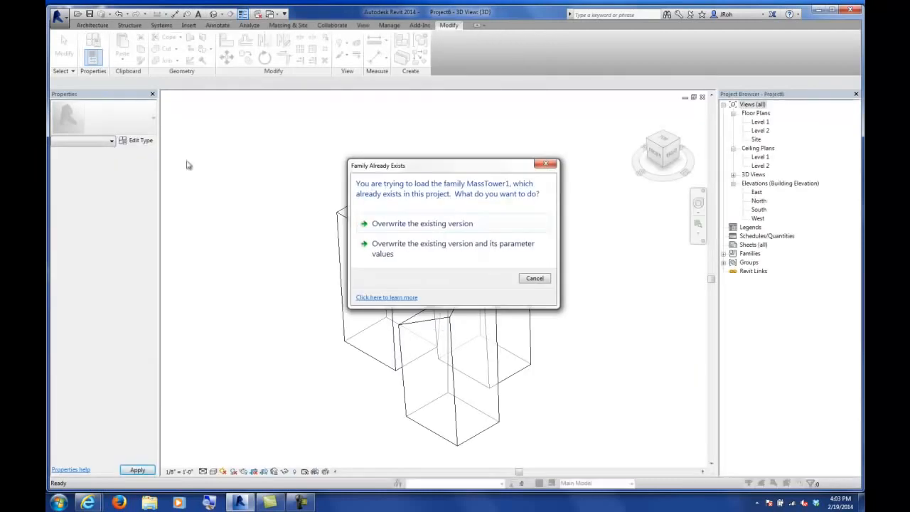
pyautogui.click(399, 225)
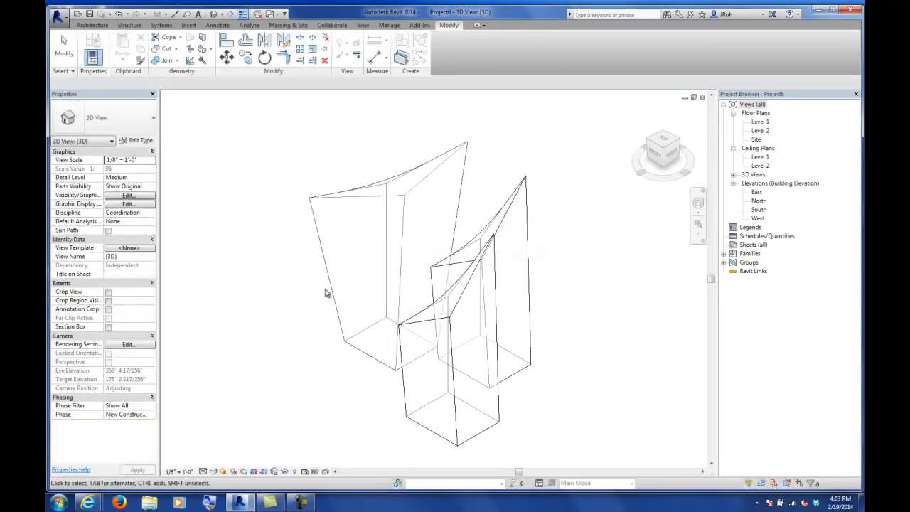
# - Open the tall MassTower1 mass for family editing from Project6 and delete 3D View 1 from the family
pyautogui.click(371, 221)
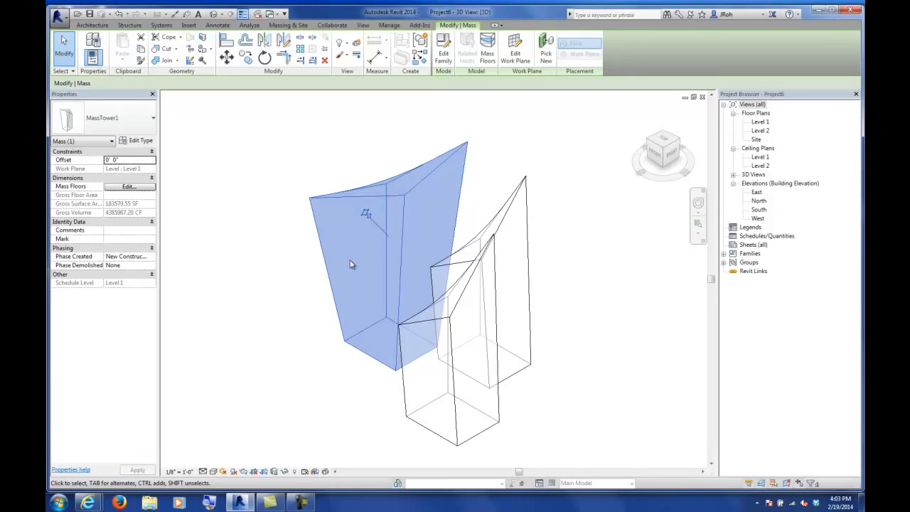
pyautogui.doubleClick(366, 210)
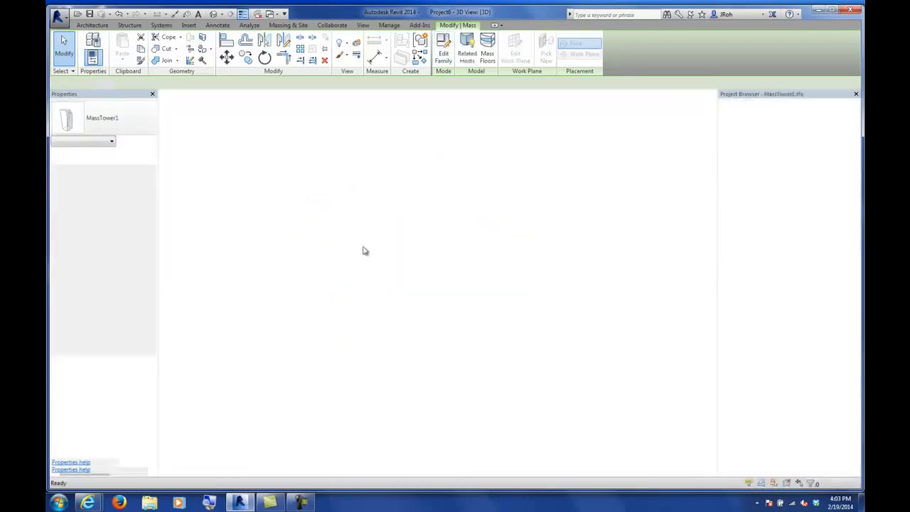
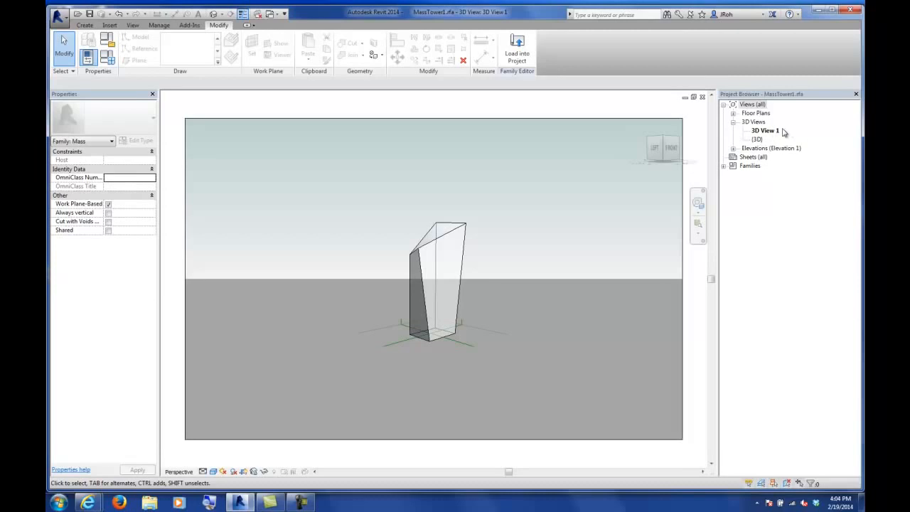
pyautogui.doubleClick(758, 140)
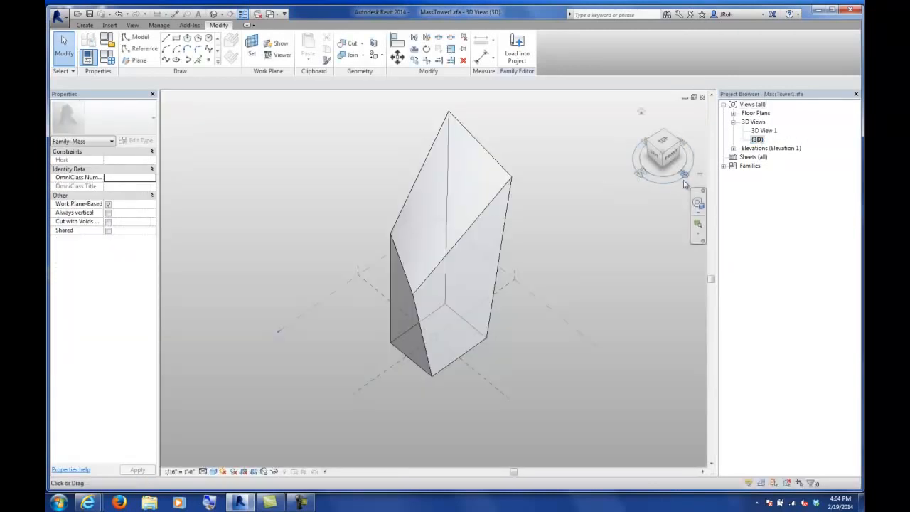
pyautogui.click(769, 132)
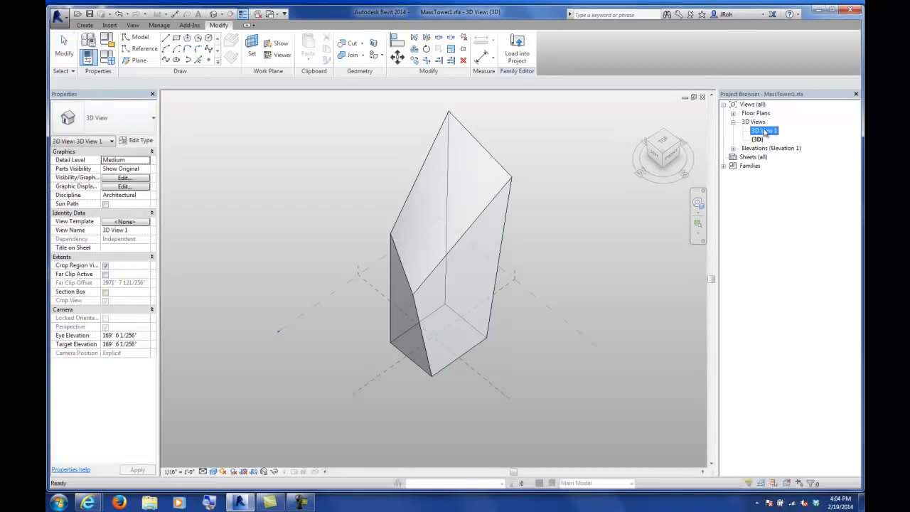
pyautogui.rightClick(770, 134)
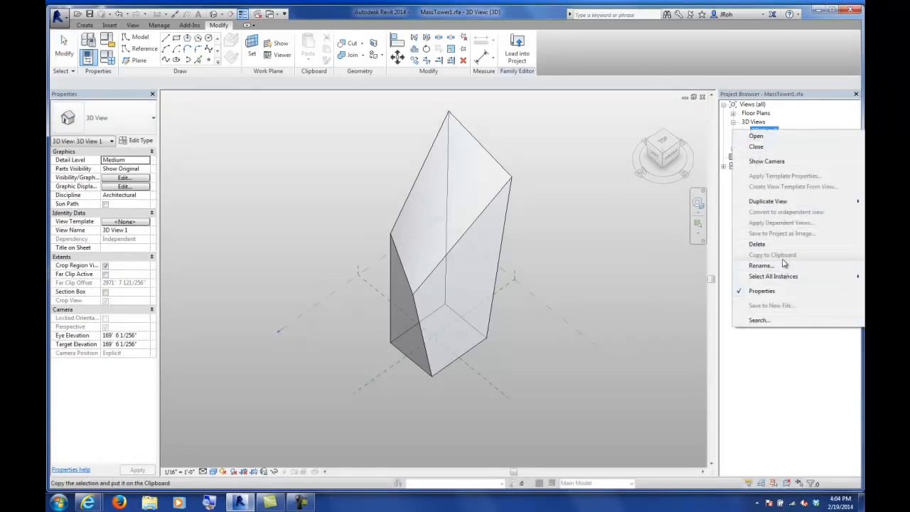
pyautogui.click(766, 244)
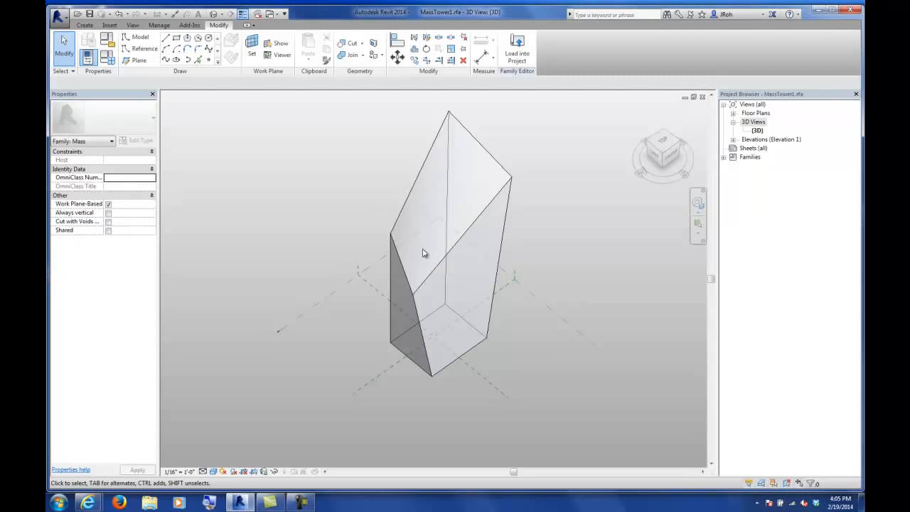
# - Close MassTower1.rfa, Project6 and MassTower2.rfa without saving changes
pyautogui.click(59, 14)
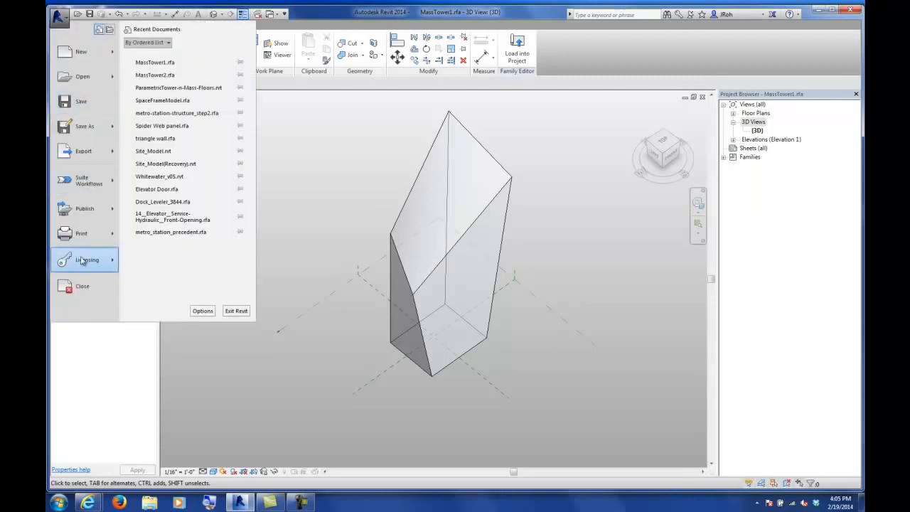
pyautogui.click(82, 283)
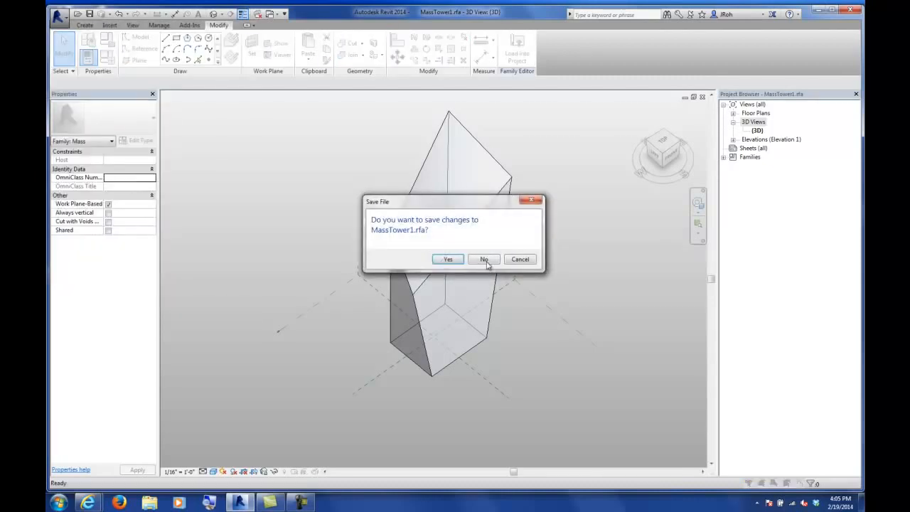
pyautogui.click(485, 259)
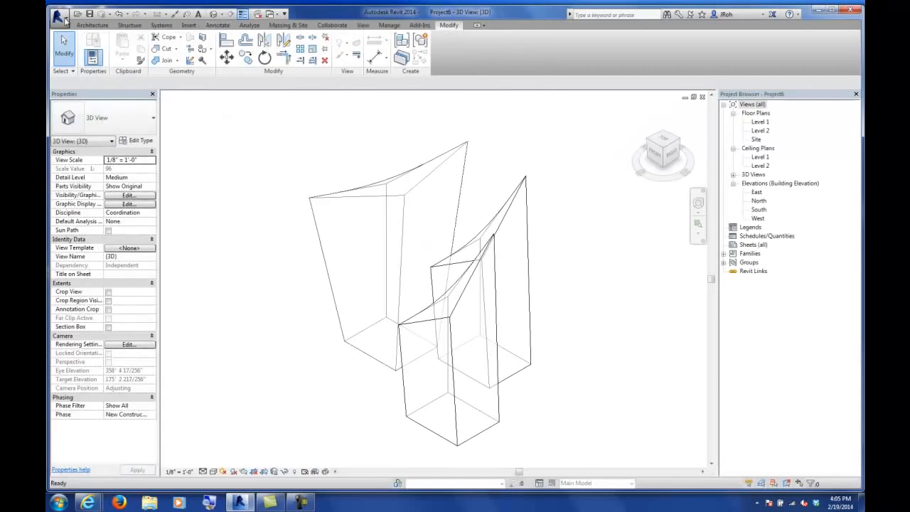
pyautogui.click(62, 17)
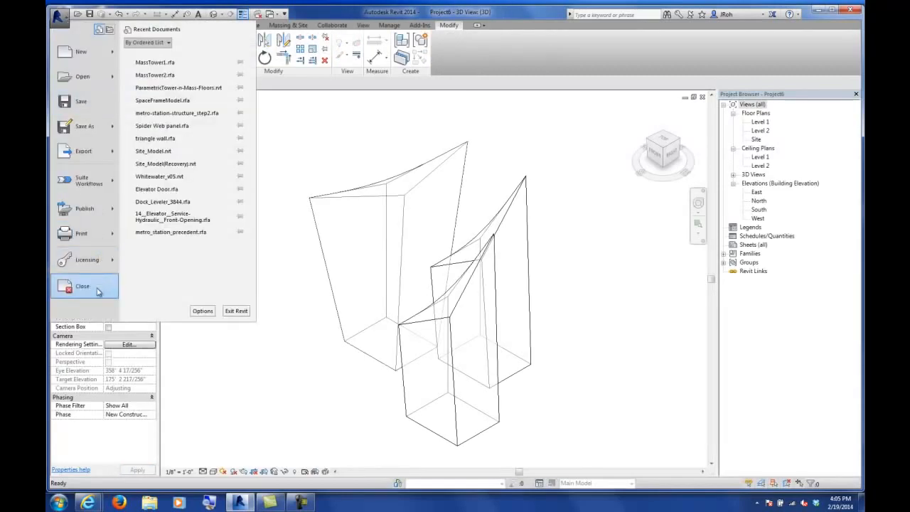
pyautogui.click(73, 288)
pyautogui.click(483, 254)
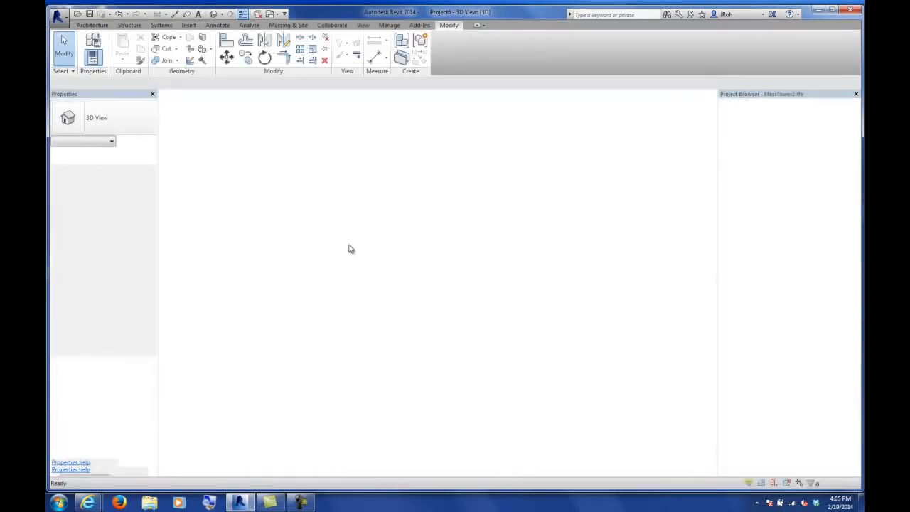
pyautogui.click(59, 18)
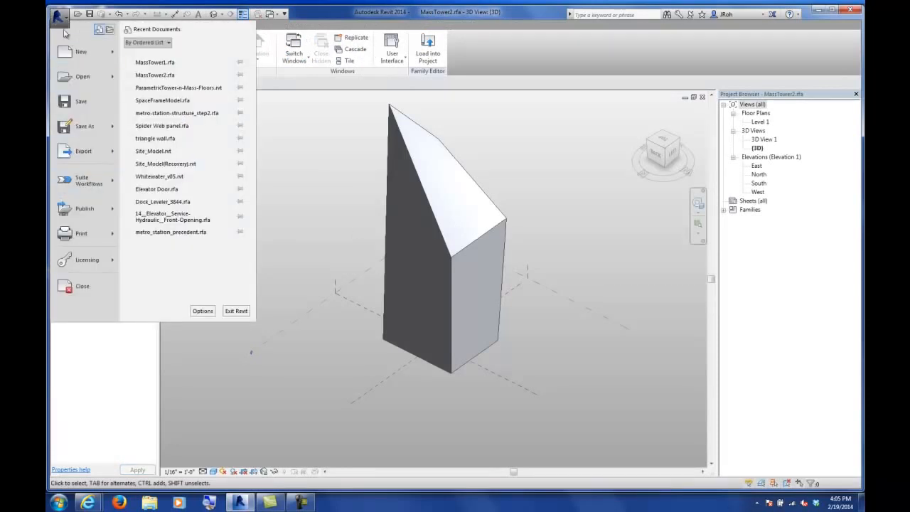
pyautogui.click(83, 286)
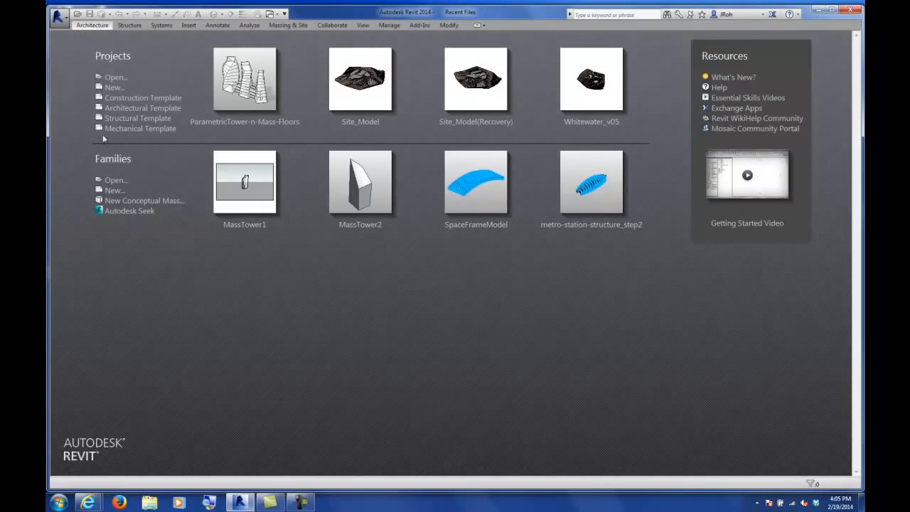
# - Create a new conceptual mass family from the Mass.rft template and open its North elevation
pyautogui.click(140, 204)
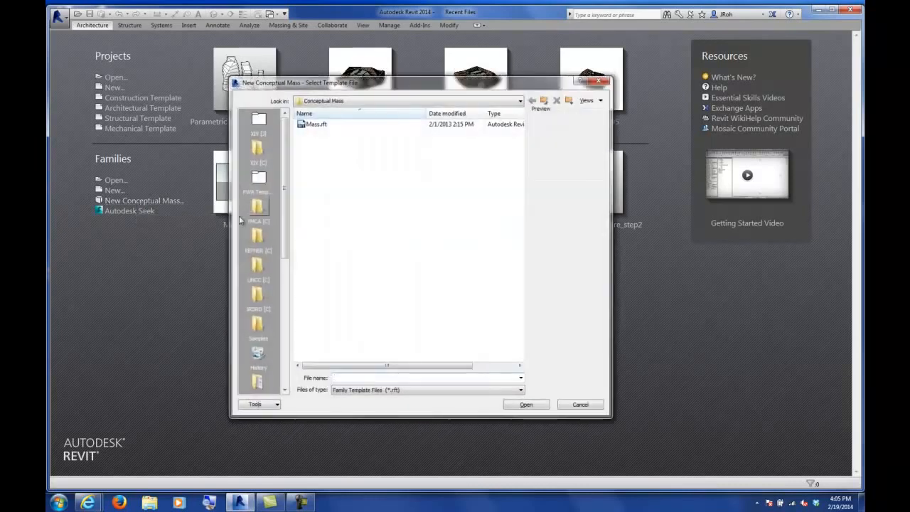
pyautogui.click(317, 125)
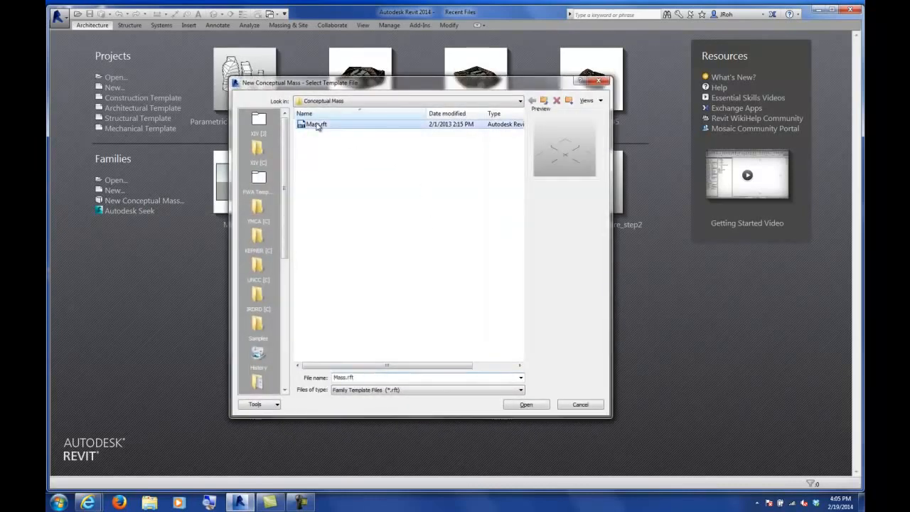
pyautogui.click(527, 404)
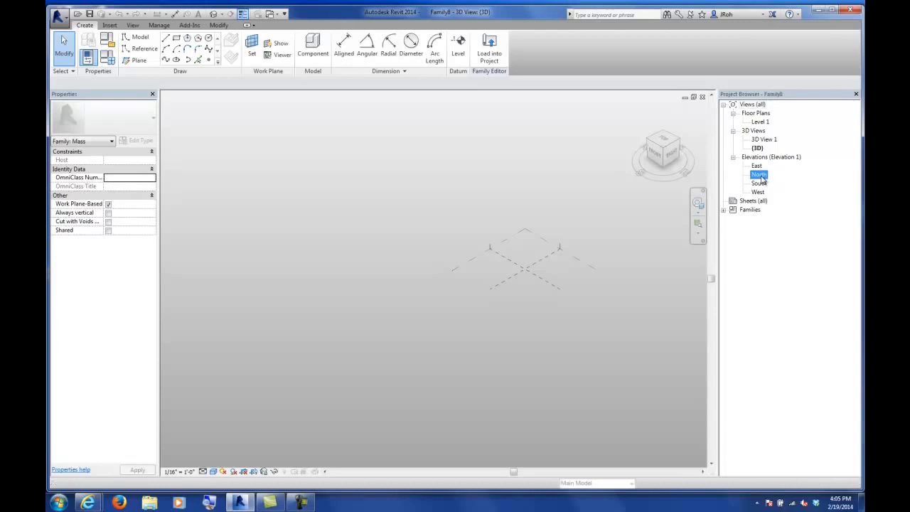
pyautogui.doubleClick(759, 175)
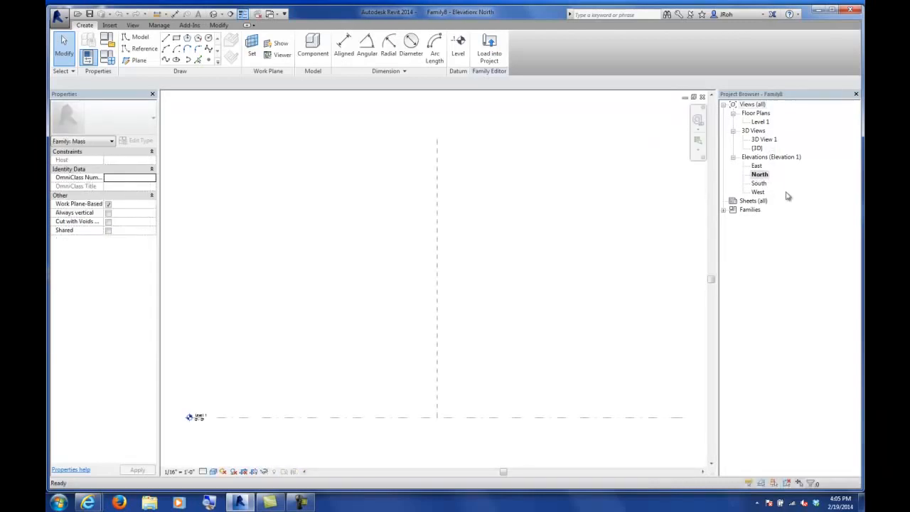
# - Rename Level 1 as Bottom in the North elevation, renaming the corresponding views too
pyautogui.moveTo(508, 281); pyautogui.dragTo(512, 197, button='middle')
pyautogui.scroll(-2, 515, 199)
pyautogui.scroll(2, 517, 195)
pyautogui.scroll(3, 408, 293)
pyautogui.scroll(1, 306, 295)
pyautogui.scroll(3, 274, 322)
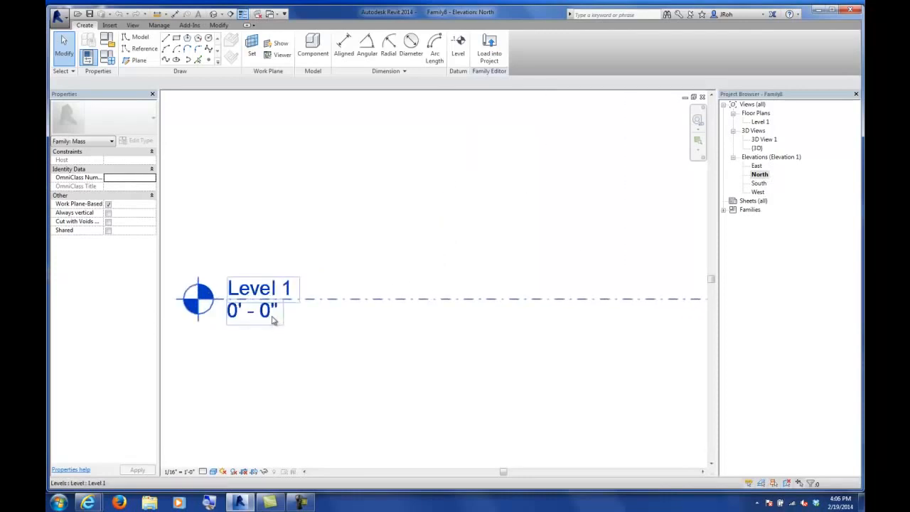
pyautogui.scroll(-2, 320, 293)
pyautogui.scroll(-4, 351, 290)
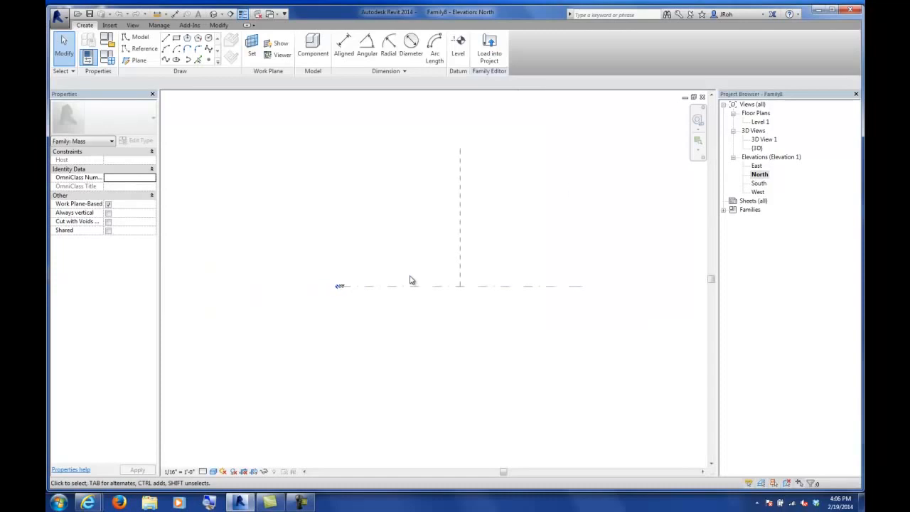
pyautogui.moveTo(504, 283); pyautogui.dragTo(450, 338, button='middle')
pyautogui.scroll(3, 307, 354)
pyautogui.scroll(2, 310, 345)
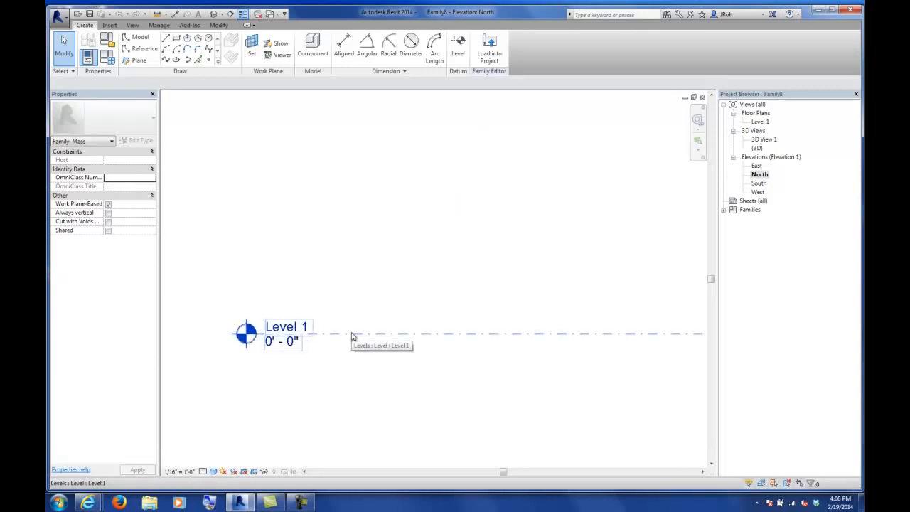
pyautogui.click(289, 327)
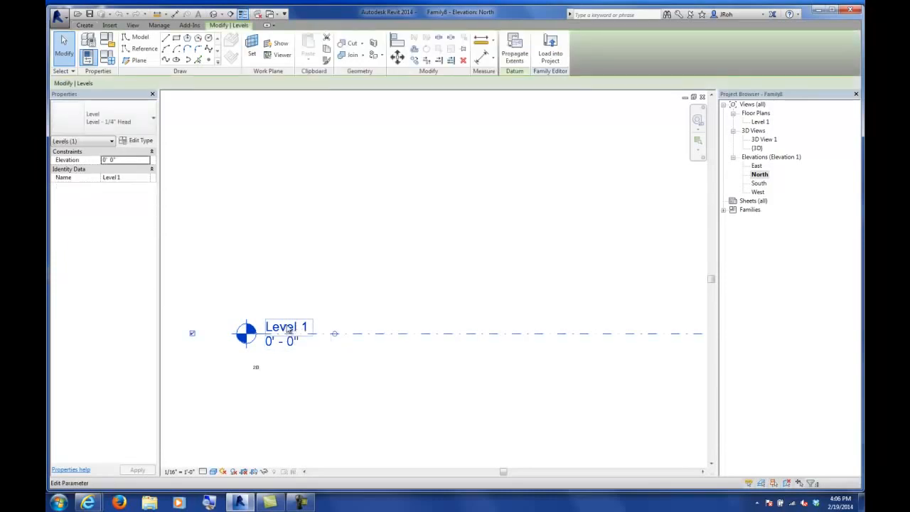
pyautogui.click(288, 328)
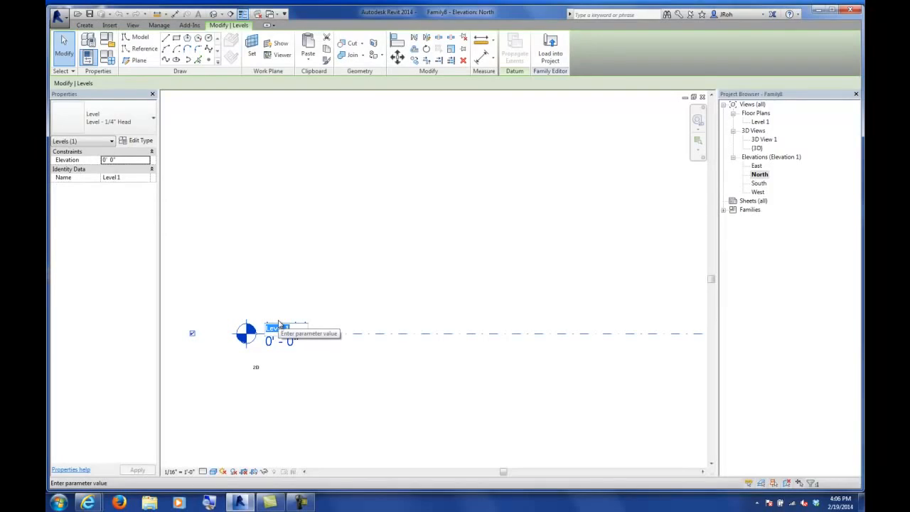
pyautogui.write('Bottom')
pyautogui.press('Return')
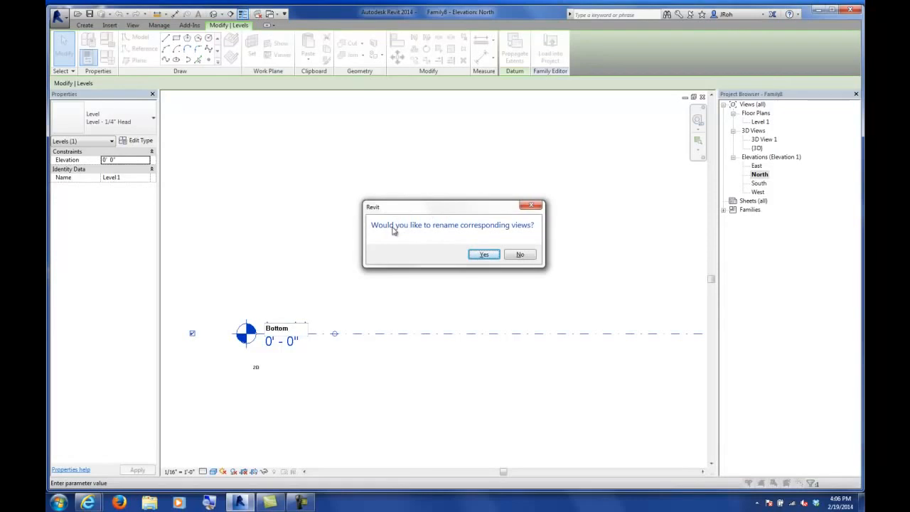
pyautogui.click(483, 254)
pyautogui.click(448, 270)
# - Draw a new level about 128' above the Bottom level in the North elevation, matching its length
pyautogui.scroll(-6, 451, 270)
pyautogui.scroll(-1, 527, 213)
pyautogui.moveTo(526, 213); pyautogui.dragTo(463, 287, button='middle')
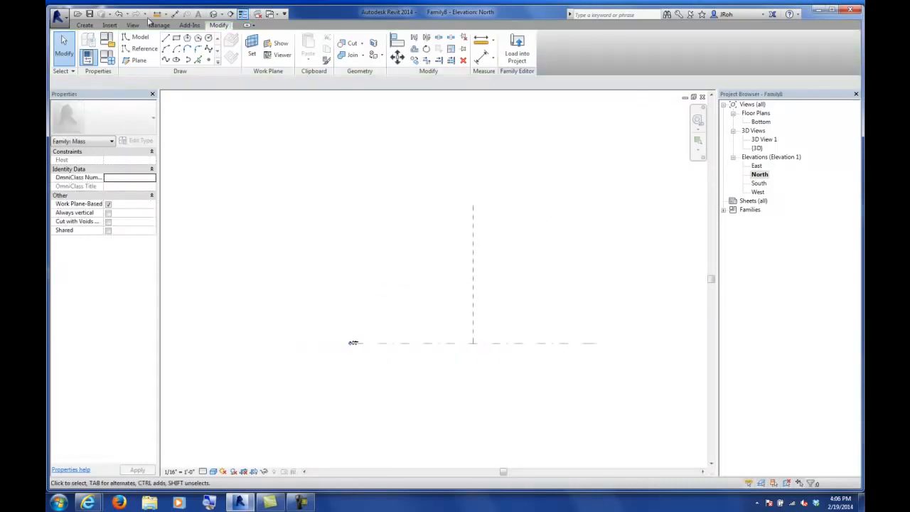
pyautogui.click(87, 30)
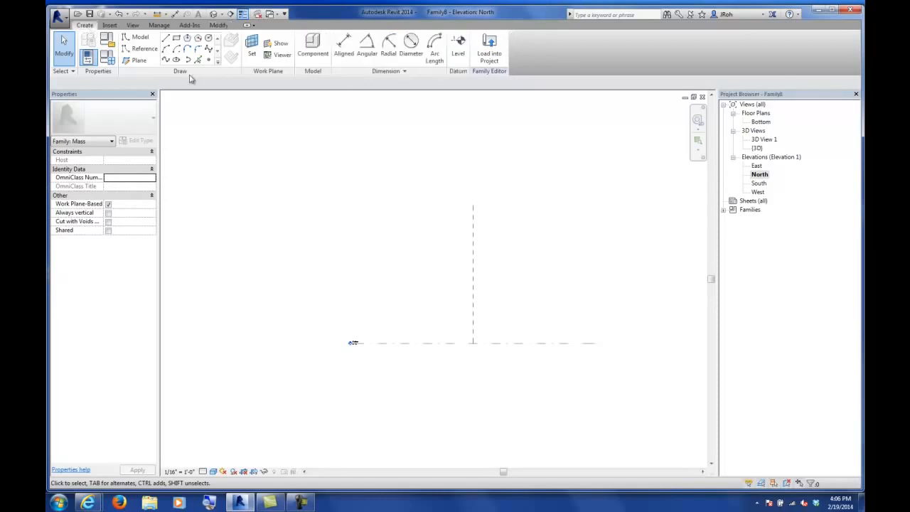
pyautogui.click(460, 51)
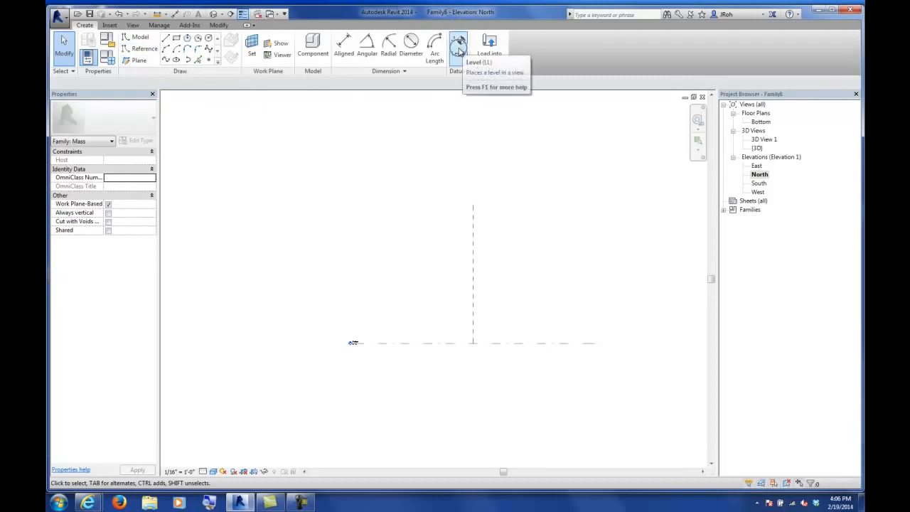
pyautogui.click(460, 51)
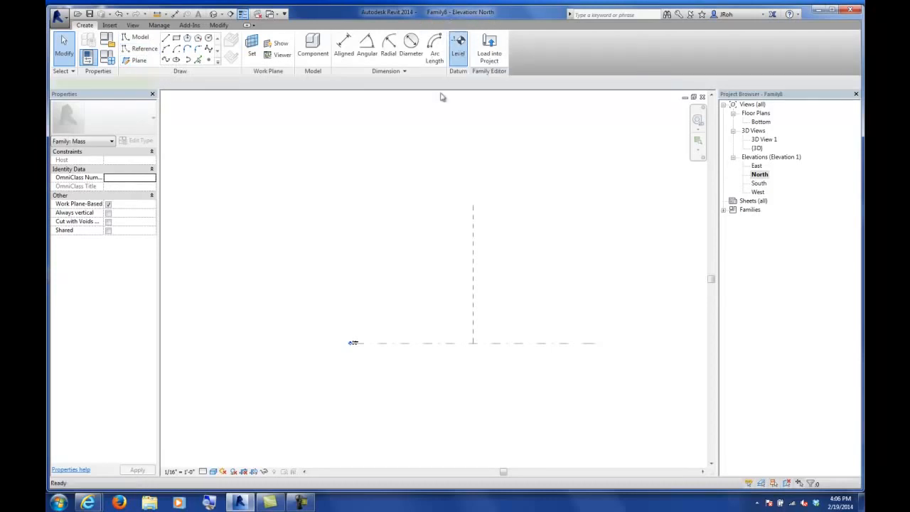
pyautogui.click(346, 256)
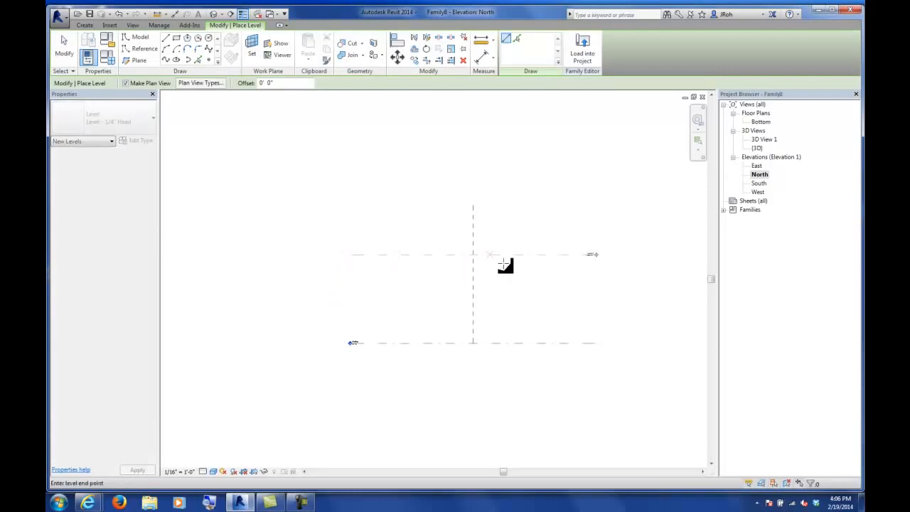
pyautogui.click(595, 255)
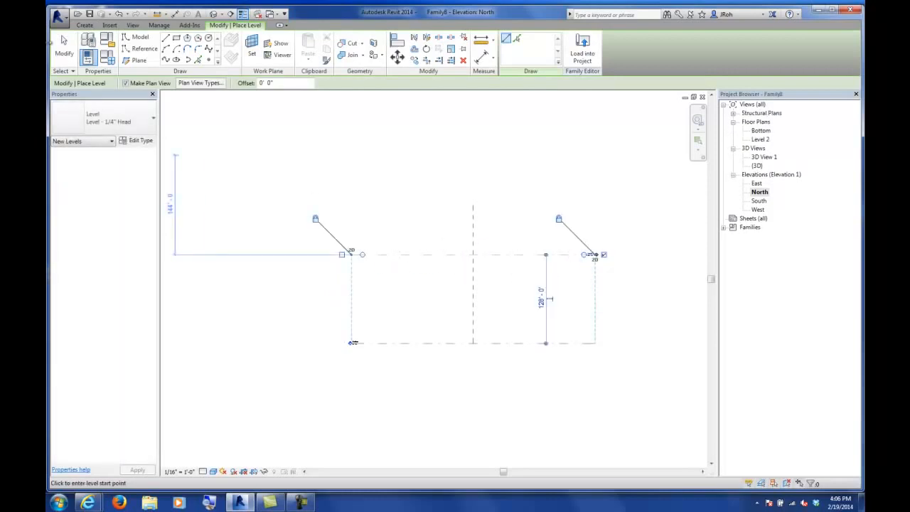
pyautogui.click(64, 49)
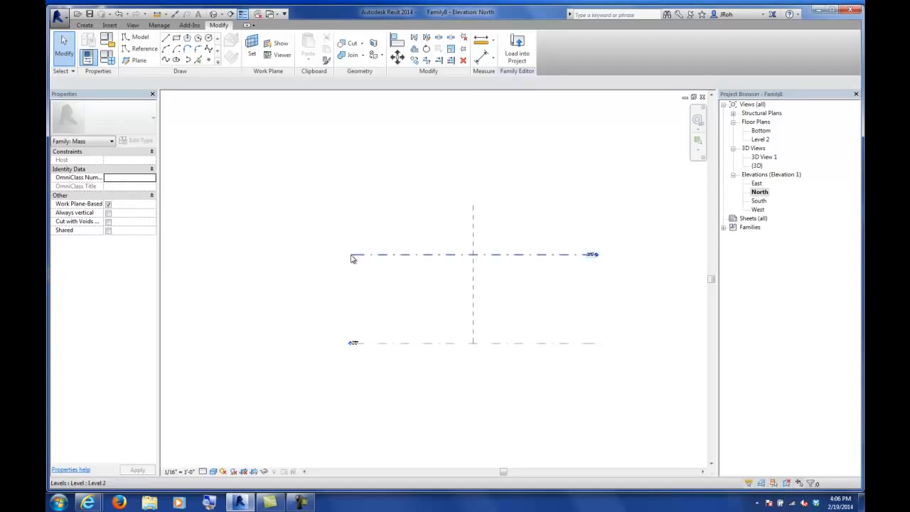
# - Rename Level 2 as Top in the North elevation, renaming the corresponding views too
pyautogui.scroll(5, 601, 258)
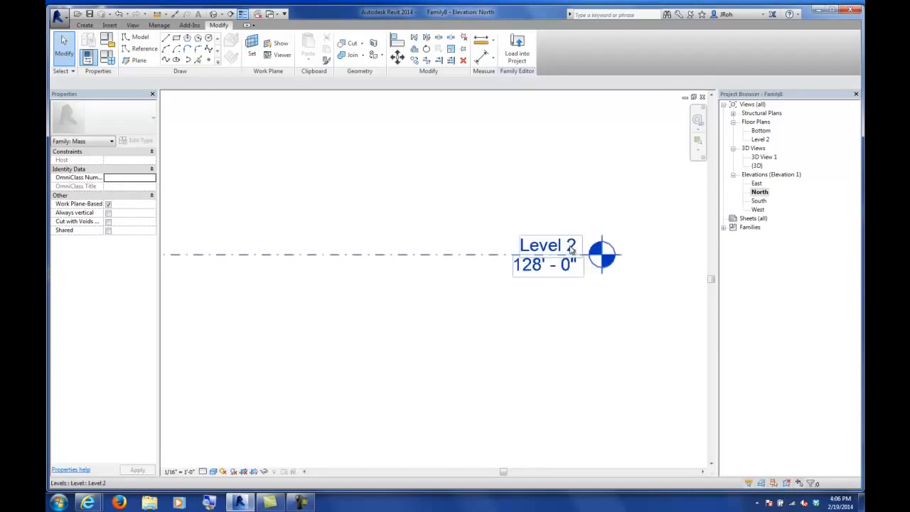
pyautogui.click(511, 246)
pyautogui.click(509, 246)
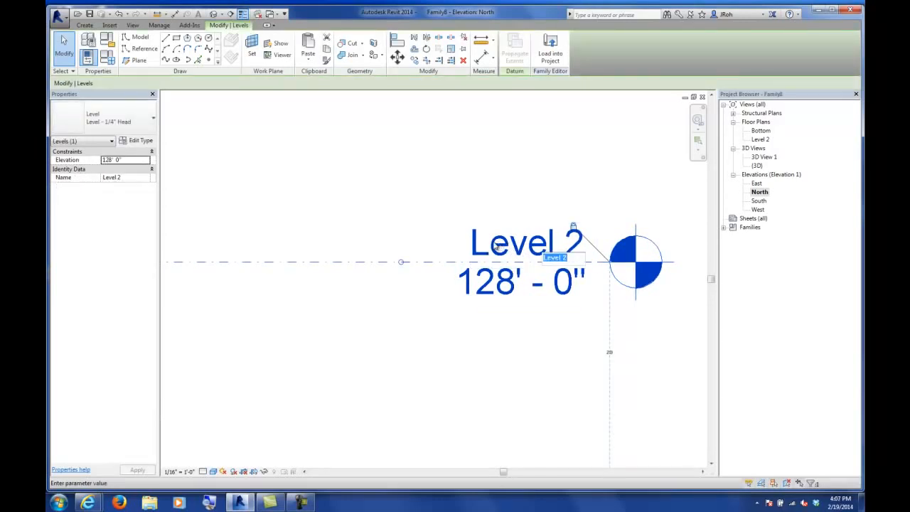
pyautogui.write('Top')
pyautogui.press('Return')
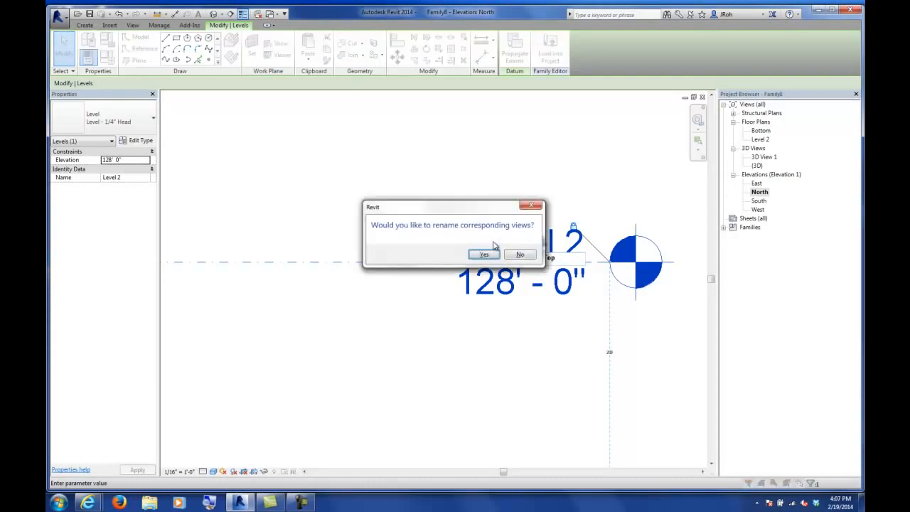
pyautogui.click(485, 255)
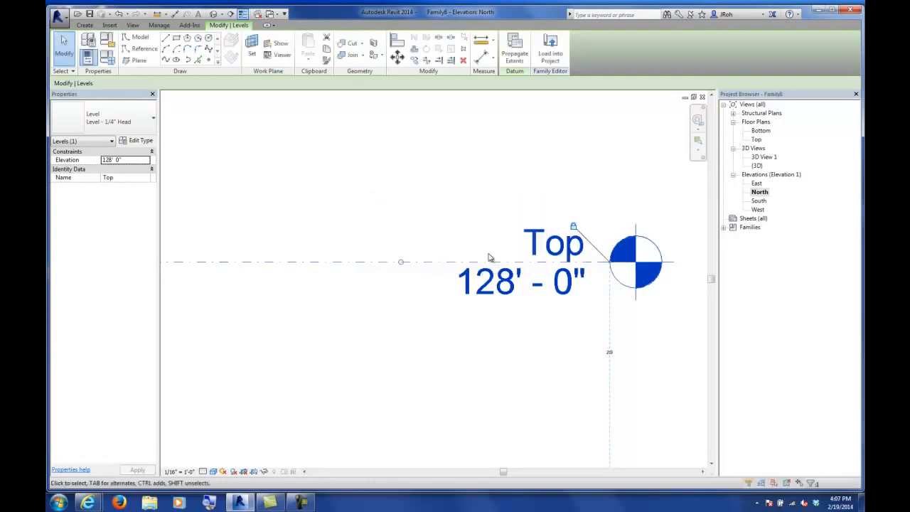
pyautogui.click(438, 197)
pyautogui.scroll(-4, 471, 227)
pyautogui.scroll(-4, 470, 228)
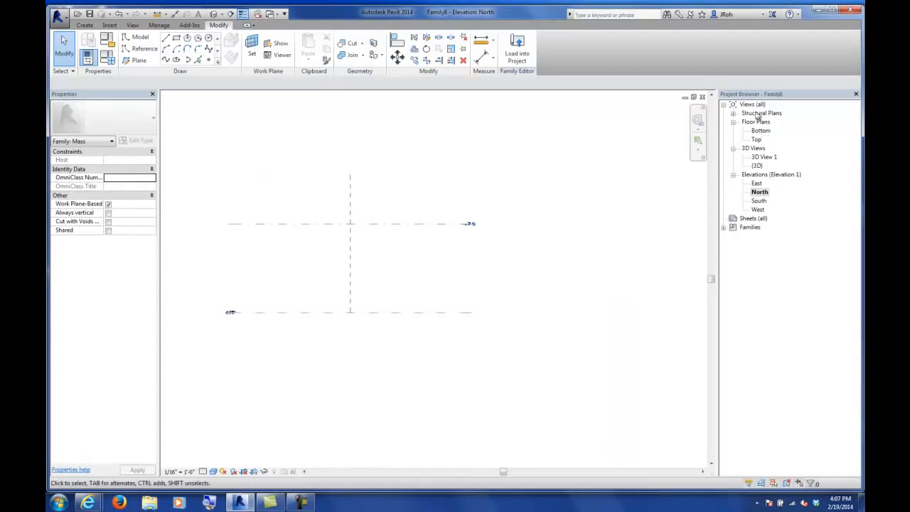
# - Check the Bottom and Top floor plans, and return to the North elevation
pyautogui.doubleClick(760, 131)
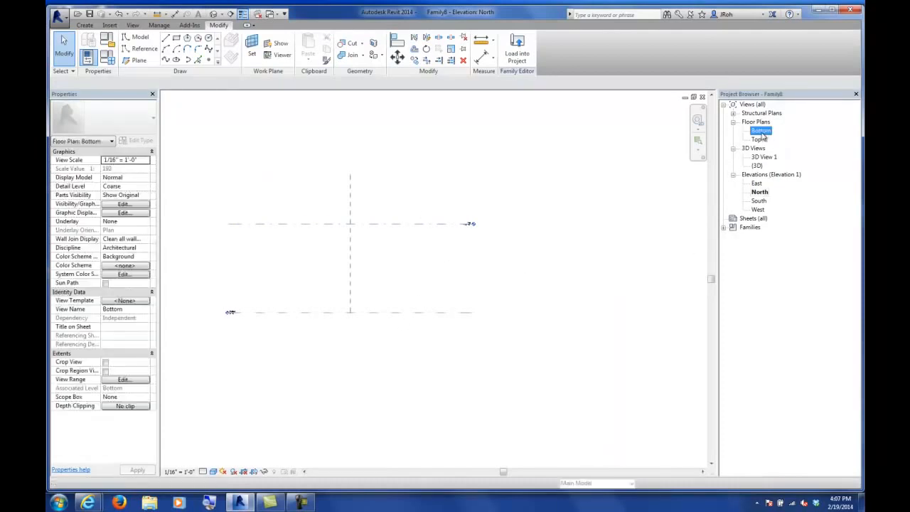
pyautogui.doubleClick(757, 139)
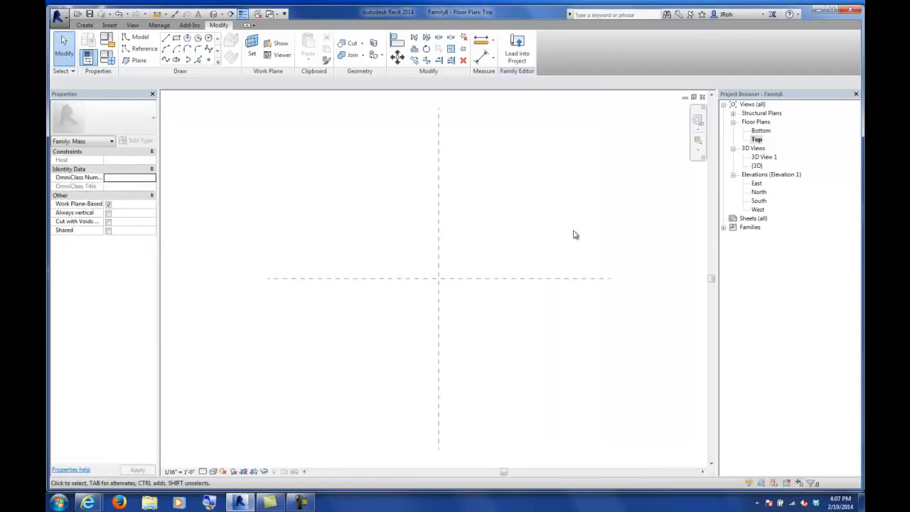
pyautogui.doubleClick(761, 131)
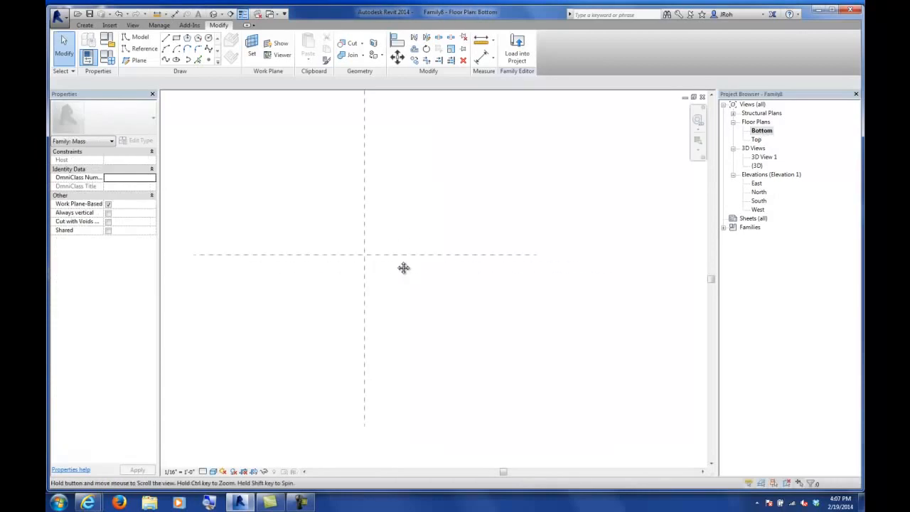
pyautogui.moveTo(303, 197); pyautogui.dragTo(441, 237, button='middle')
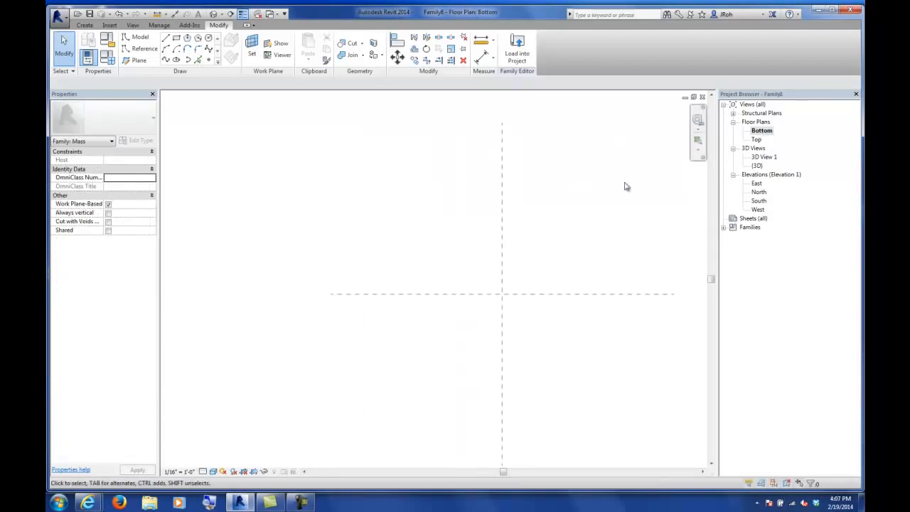
pyautogui.doubleClick(759, 192)
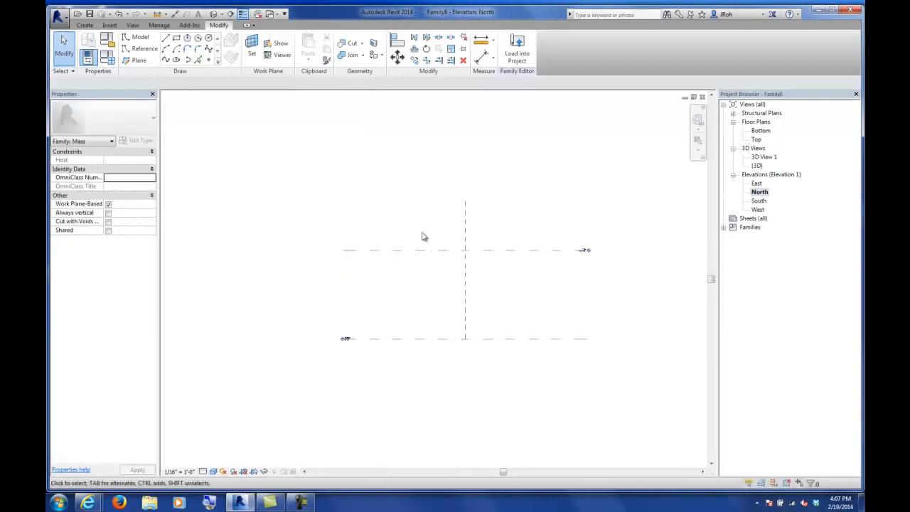
pyautogui.click(481, 57)
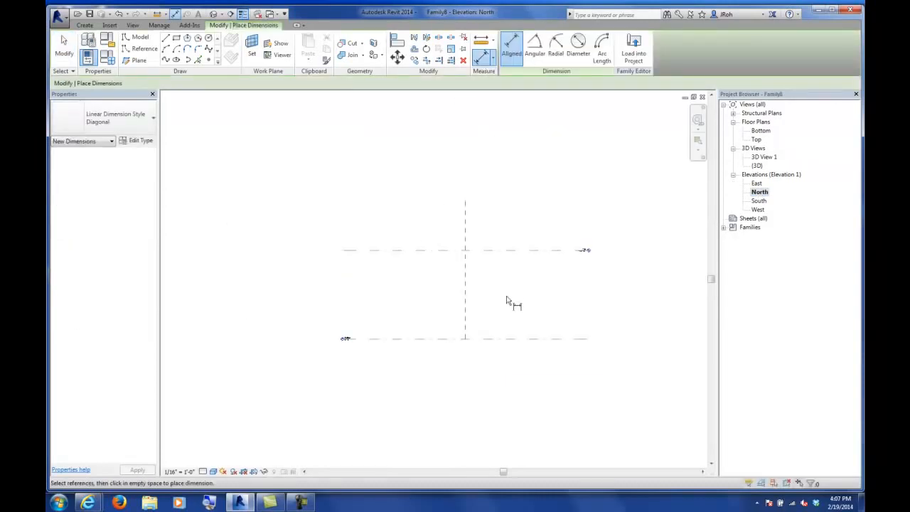
pyautogui.click(507, 340)
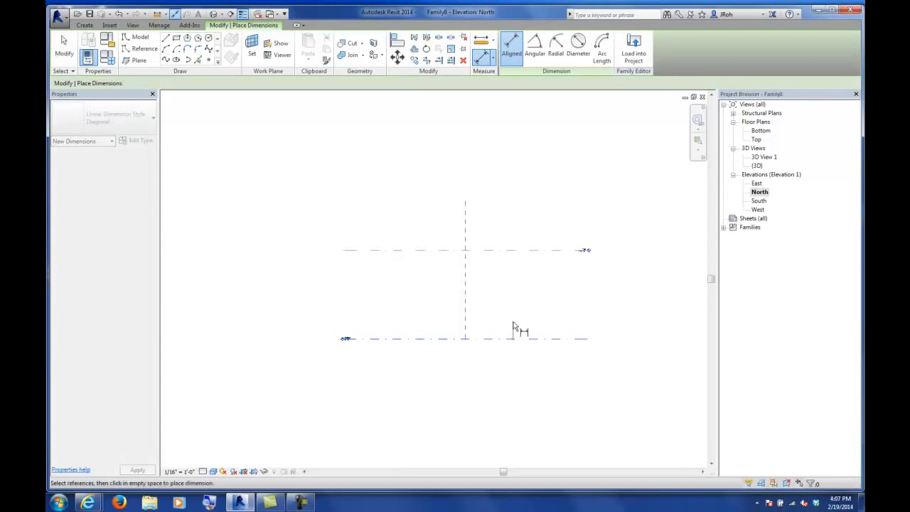
pyautogui.click(64, 45)
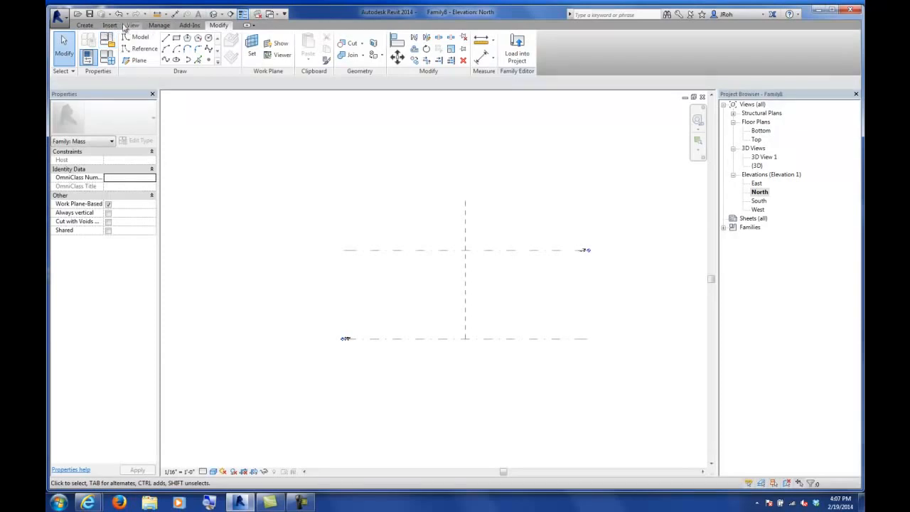
# - Place an aligned dimension between the Bottom and Top levels, near the Top level's head
pyautogui.click(83, 26)
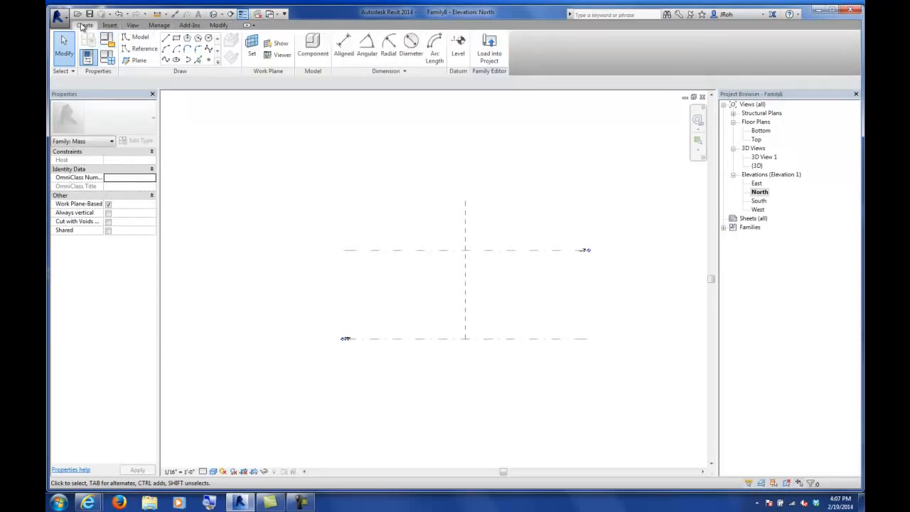
pyautogui.click(343, 49)
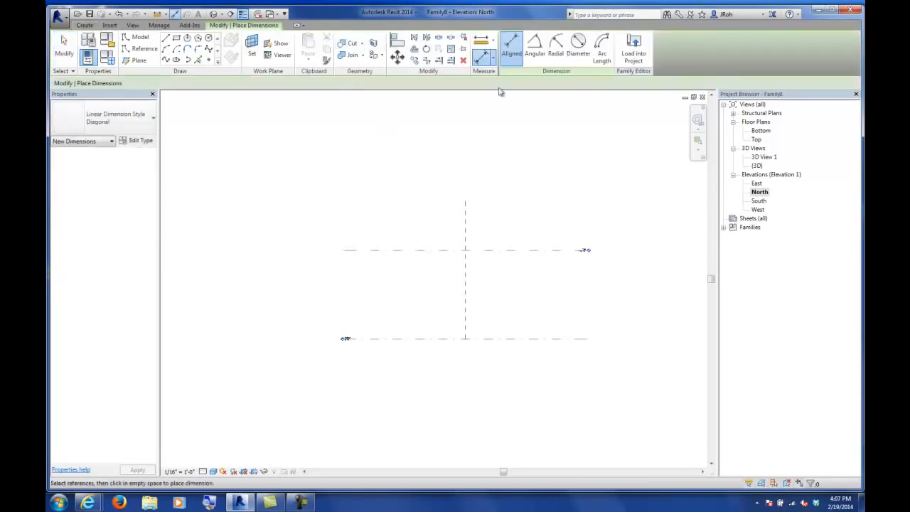
pyautogui.click(546, 344)
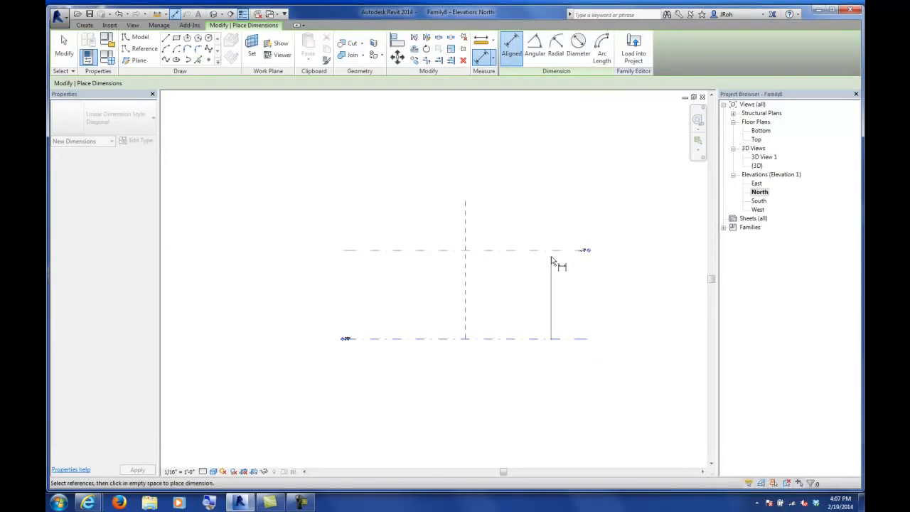
pyautogui.click(552, 253)
pyautogui.scroll(5, 552, 281)
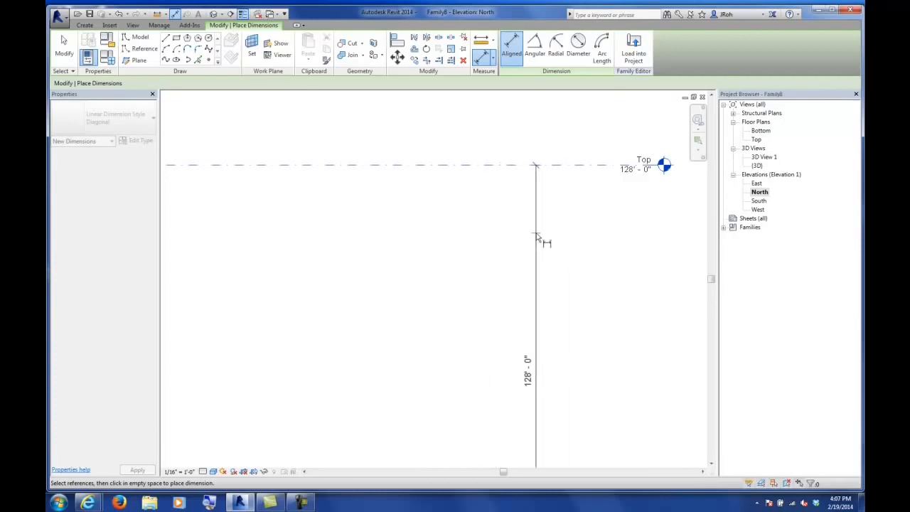
pyautogui.click(584, 250)
pyautogui.scroll(-2, 492, 298)
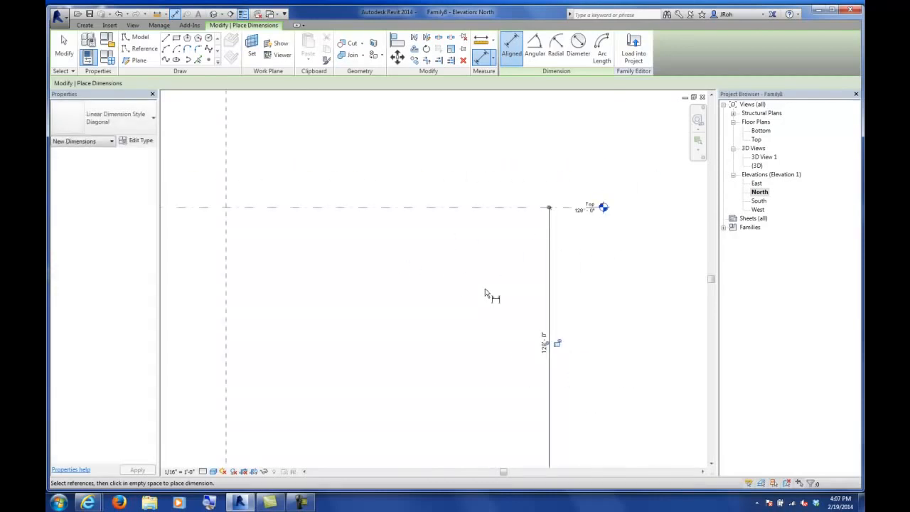
pyautogui.scroll(3, 569, 359)
pyautogui.scroll(-4, 544, 347)
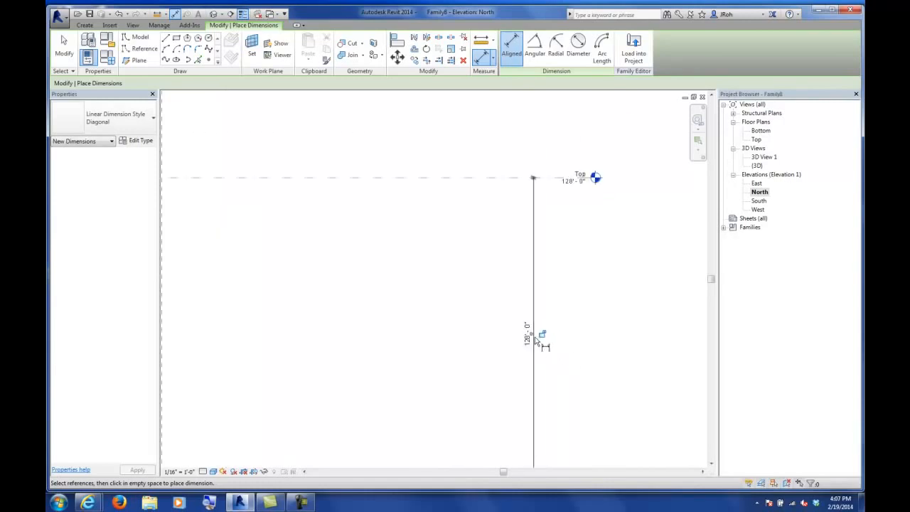
pyautogui.scroll(-2, 535, 334)
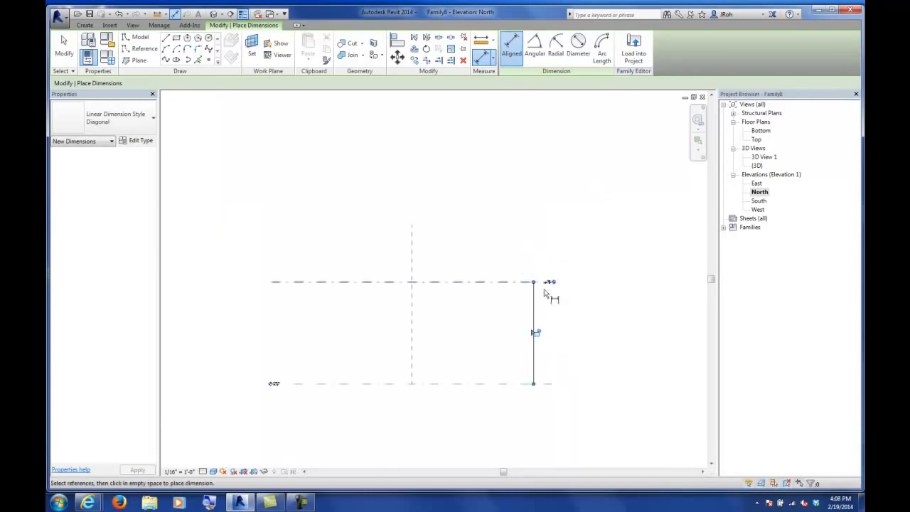
pyautogui.moveTo(449, 316); pyautogui.dragTo(487, 301, button='middle')
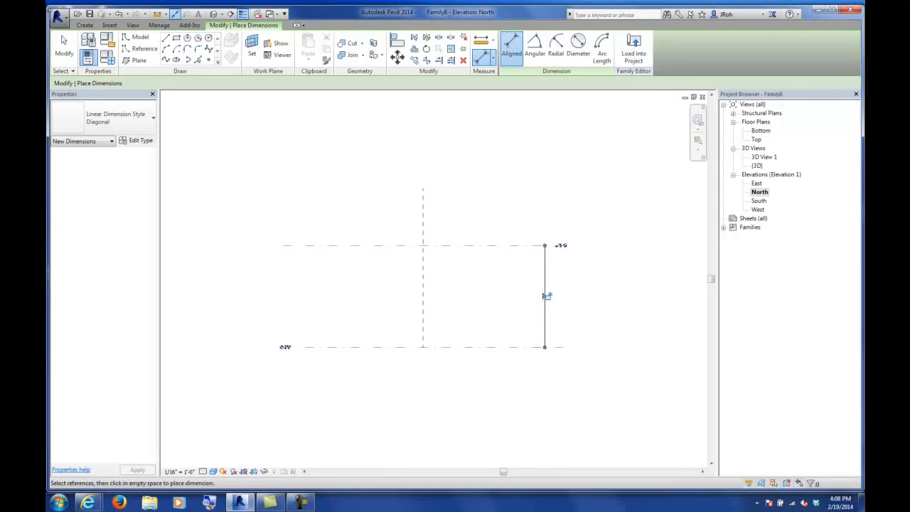
pyautogui.click(64, 47)
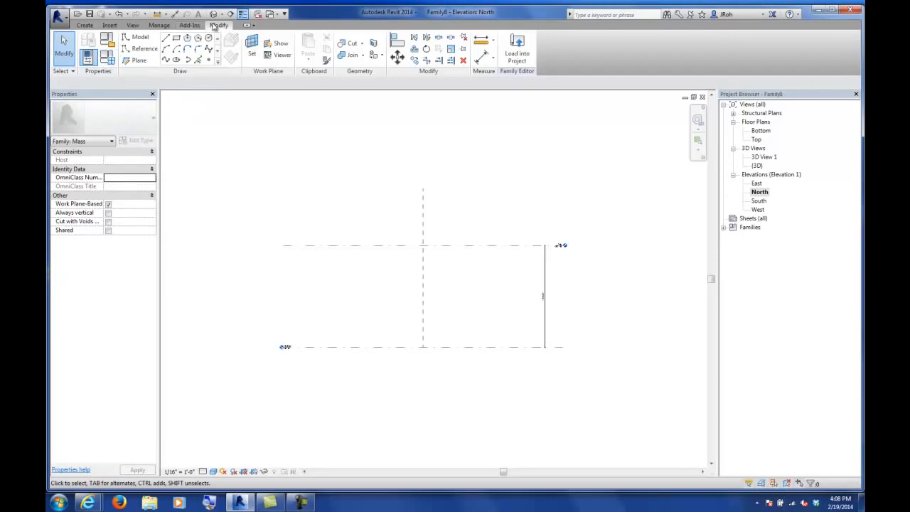
# - Open the Family Types dialog, make it narrower and move it aside so the levels can be seen
pyautogui.click(86, 25)
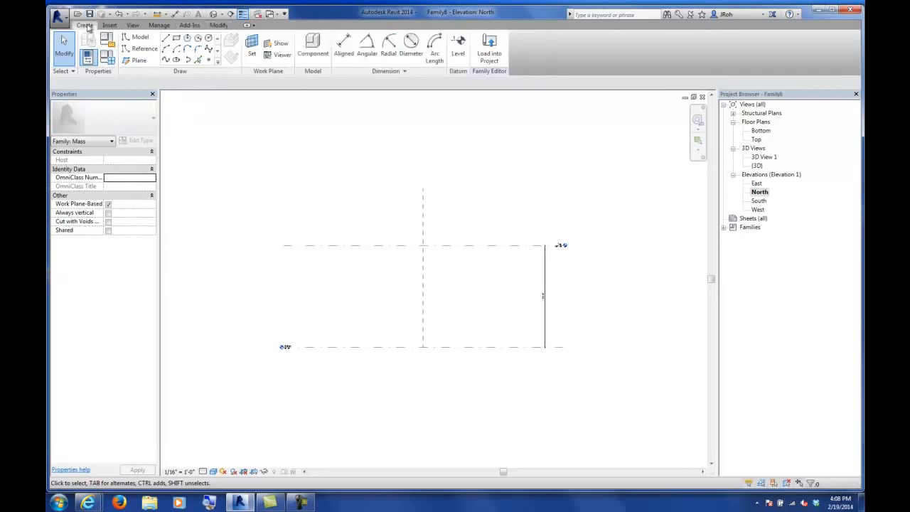
pyautogui.click(108, 58)
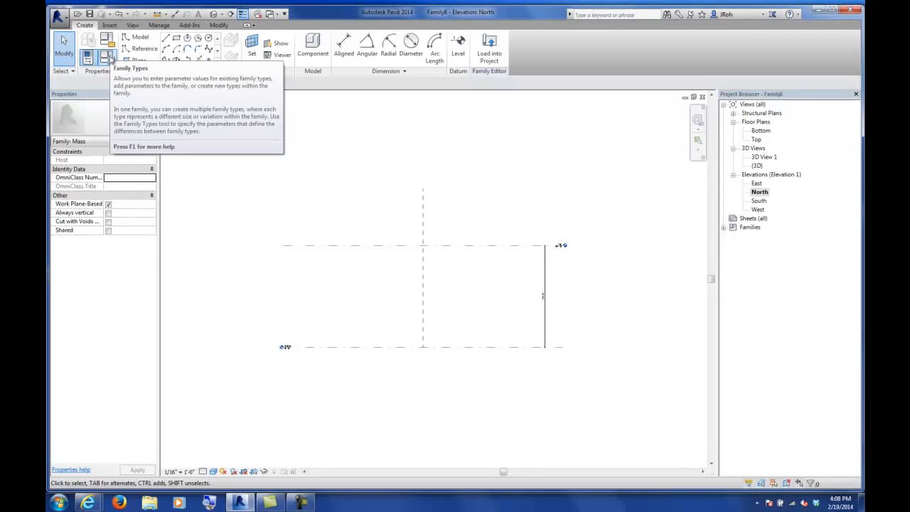
pyautogui.click(108, 59)
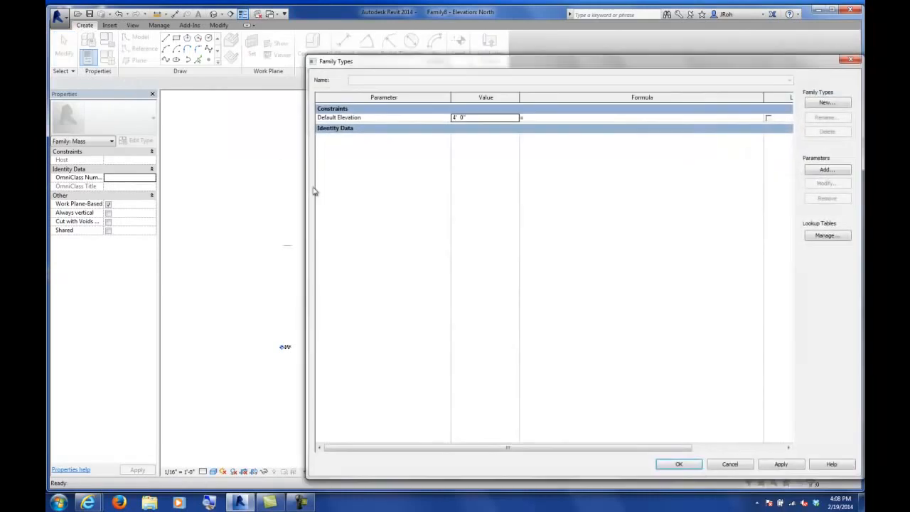
pyautogui.moveTo(457, 67); pyautogui.dragTo(341, 94)
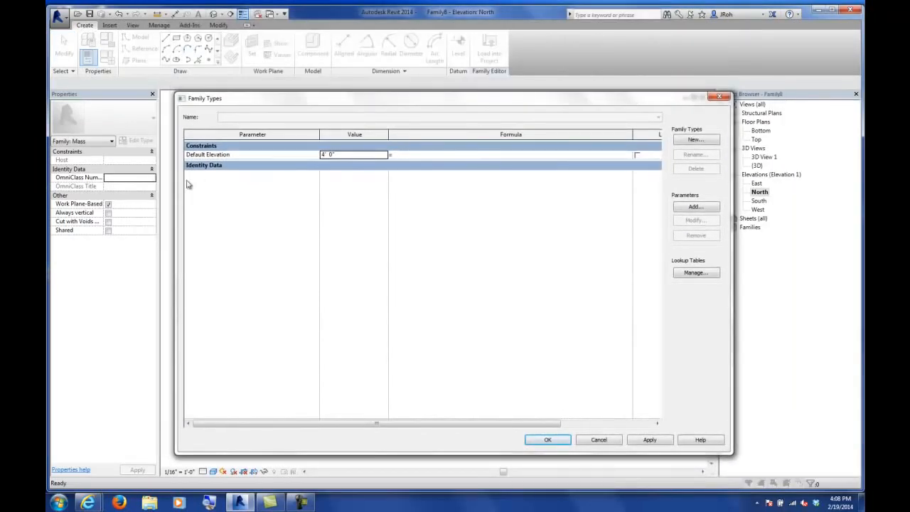
pyautogui.moveTo(175, 186); pyautogui.dragTo(356, 185)
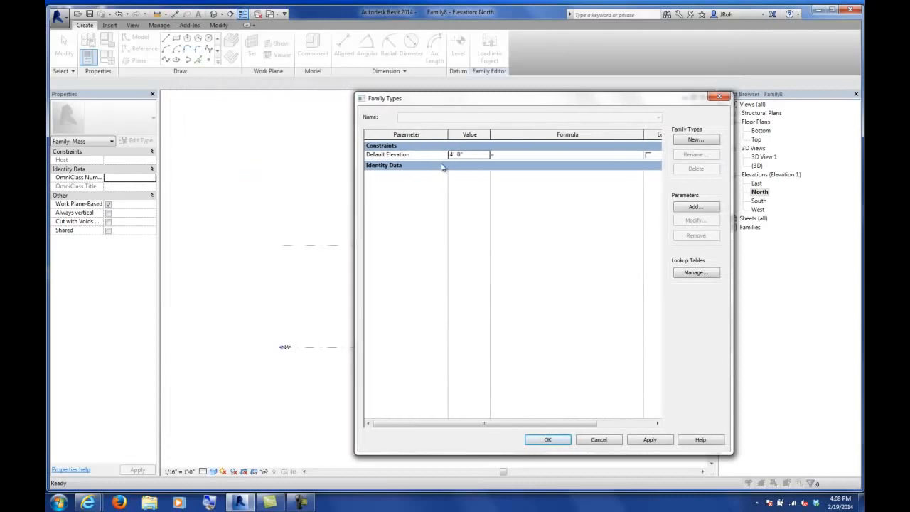
pyautogui.moveTo(474, 103); pyautogui.dragTo(583, 84)
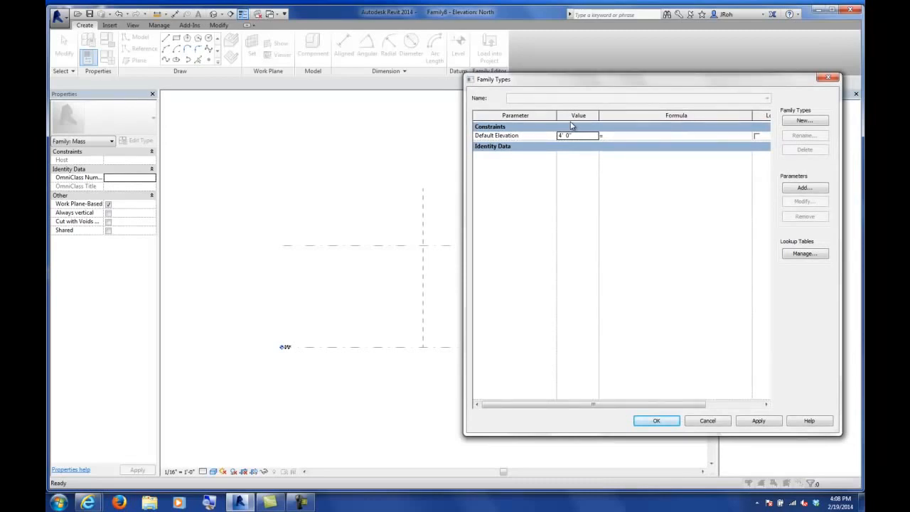
# - Add a Length family parameter named h as a type parameter grouped under Dimensions
pyautogui.click(804, 189)
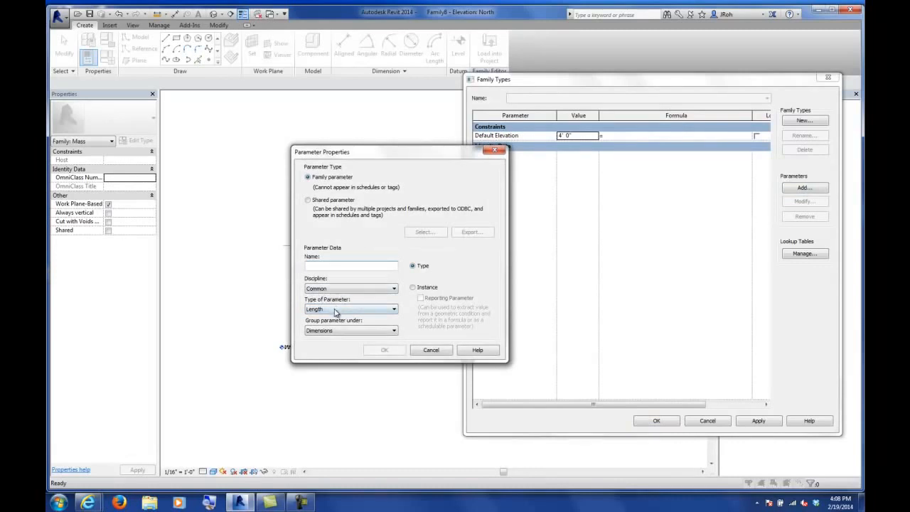
pyautogui.click(336, 310)
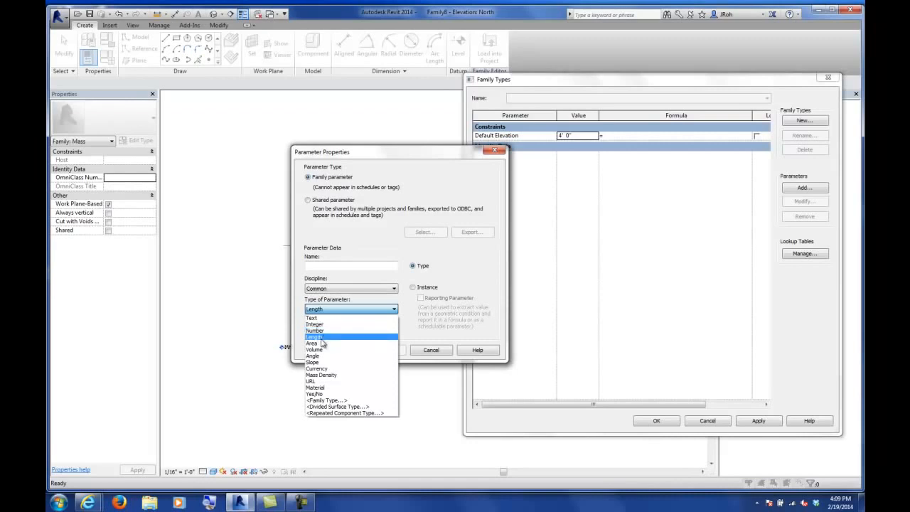
pyautogui.click(321, 337)
pyautogui.click(329, 266)
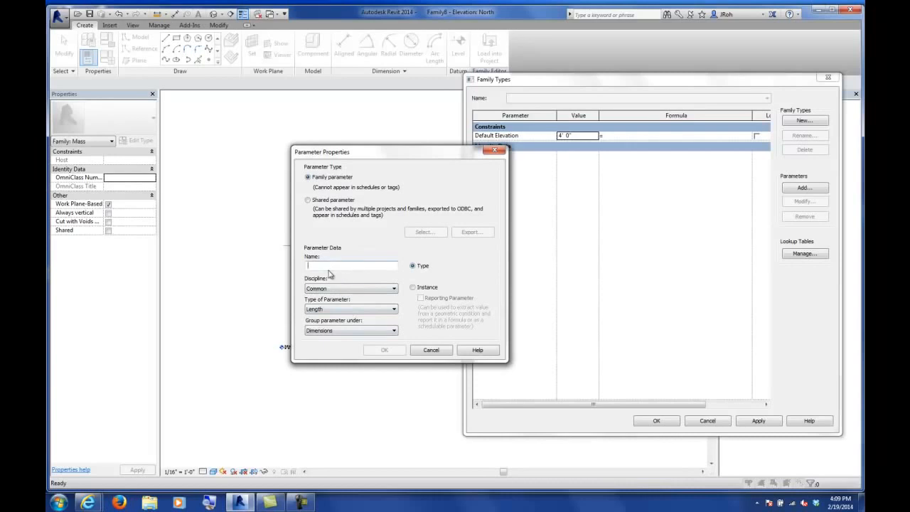
pyautogui.write('h')
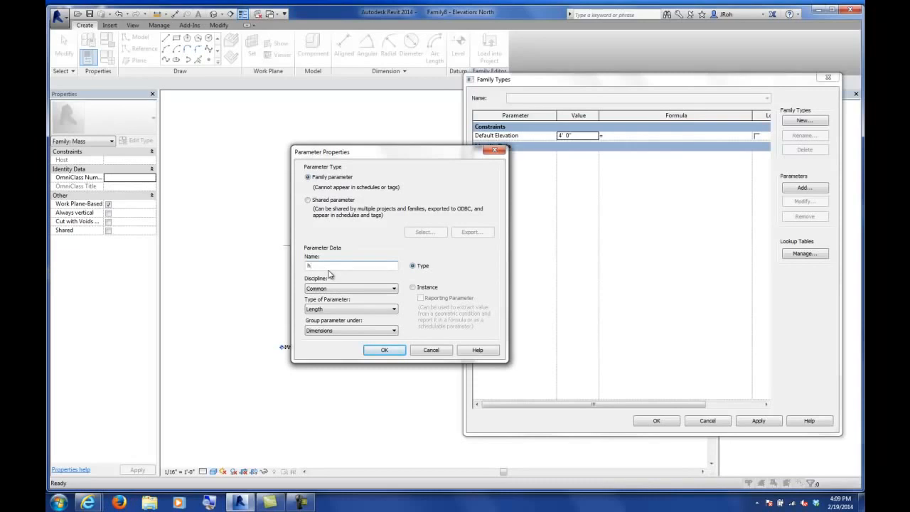
pyautogui.press('Return')
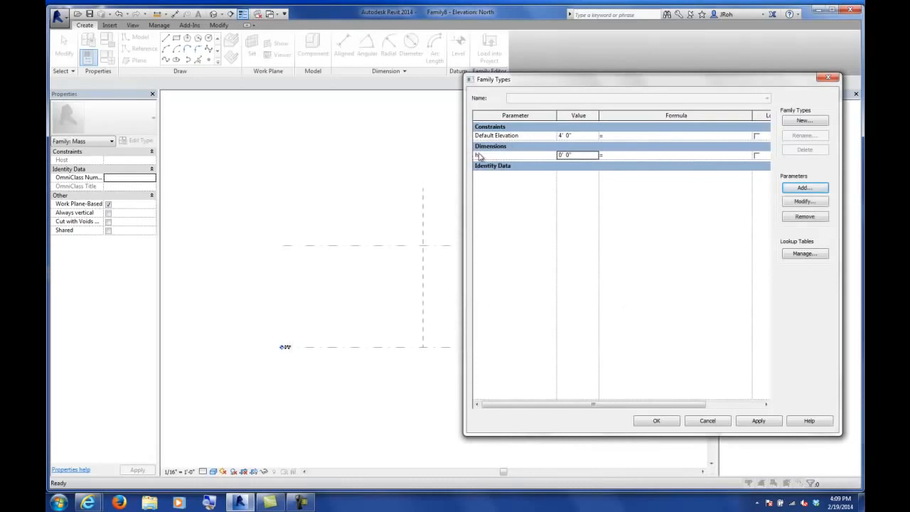
pyautogui.click(659, 421)
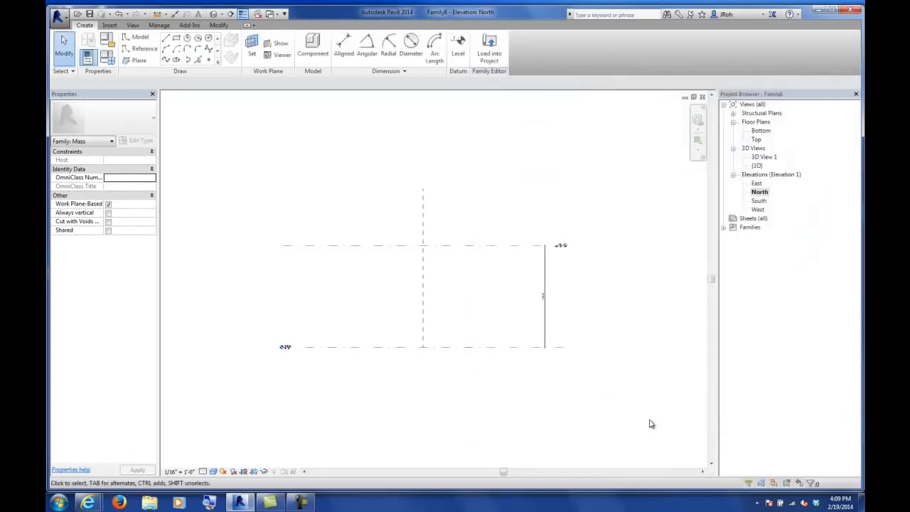
# - Label the dimension between the Bottom and Top levels with the h parameter
pyautogui.moveTo(559, 288); pyautogui.dragTo(535, 300, button='middle')
pyautogui.scroll(5, 530, 299)
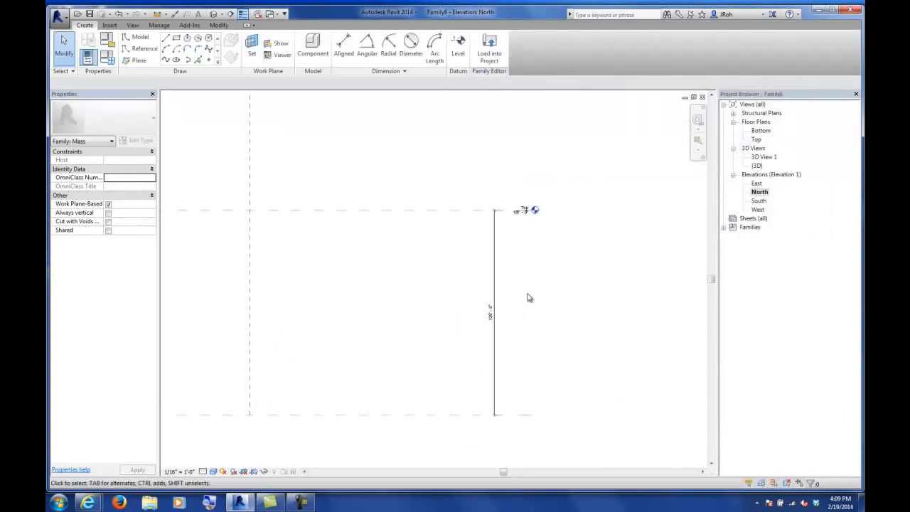
pyautogui.click(471, 224)
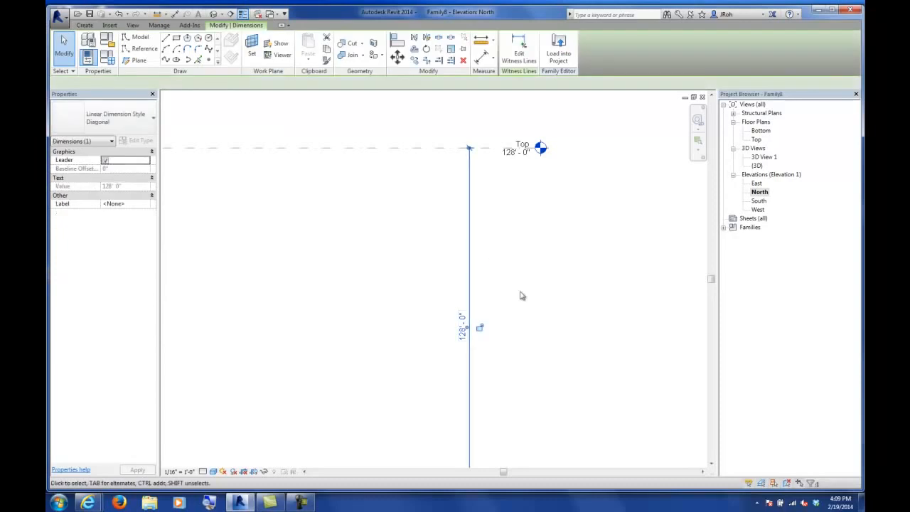
pyautogui.scroll(-2, 529, 263)
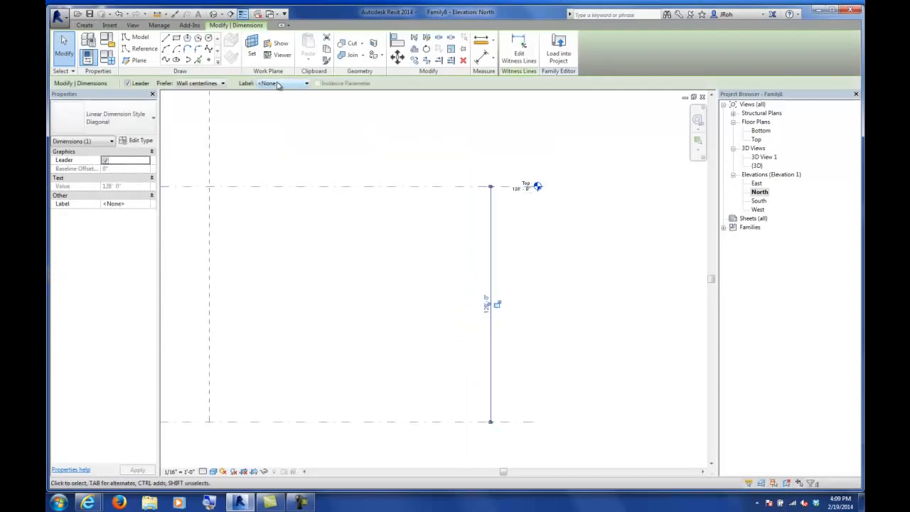
pyautogui.press('ctrl')
pyautogui.press('ctrl')
pyautogui.click(277, 85)
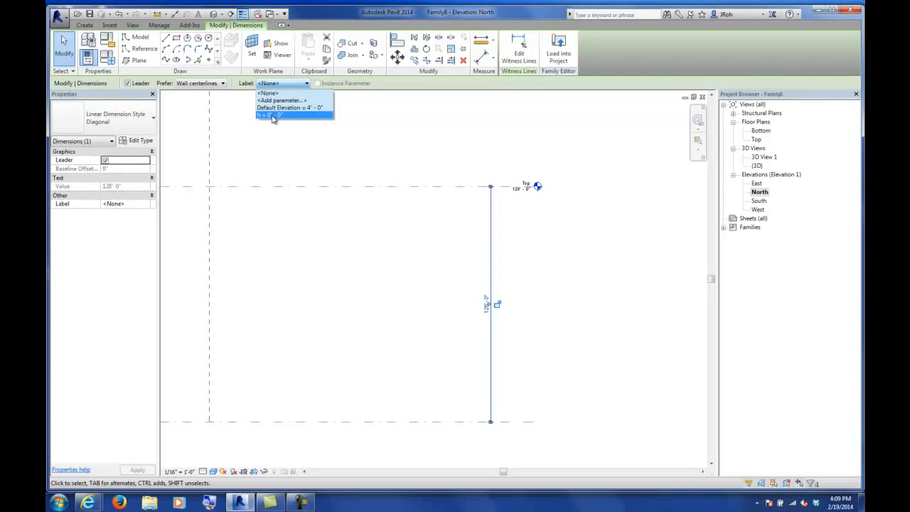
pyautogui.click(272, 115)
pyautogui.click(372, 291)
pyautogui.scroll(5, 491, 306)
pyautogui.scroll(3, 500, 304)
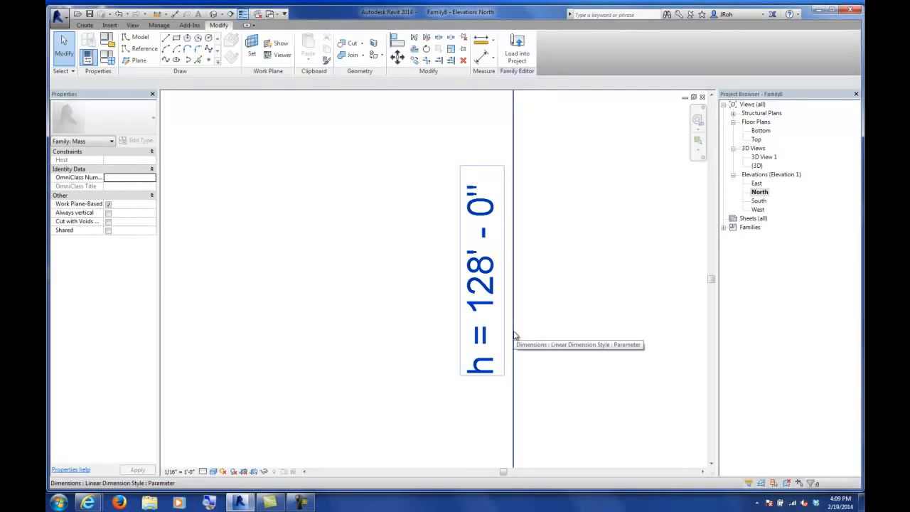
# - Set the family's h parameter to 200 feet in the Family Types dialog
pyautogui.scroll(-6, 530, 309)
pyautogui.scroll(-2, 577, 319)
pyautogui.moveTo(594, 328); pyautogui.dragTo(523, 261, button='middle')
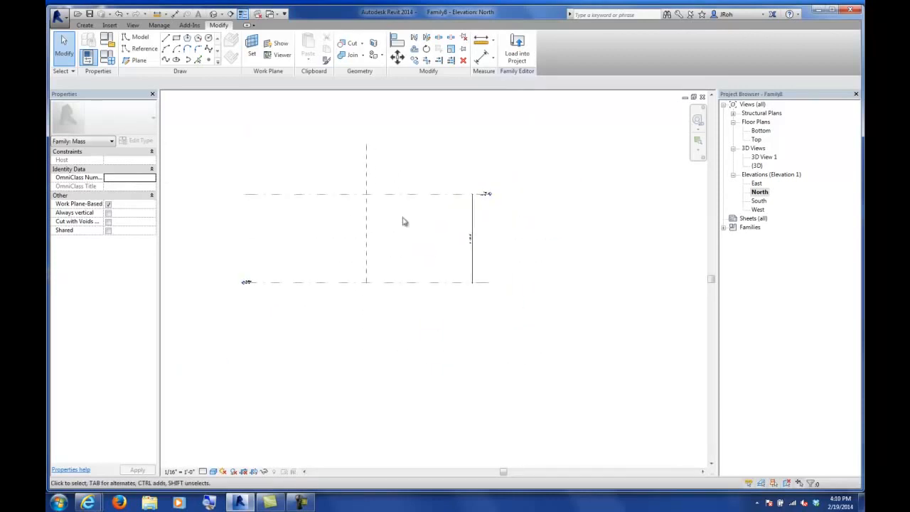
pyautogui.click(107, 59)
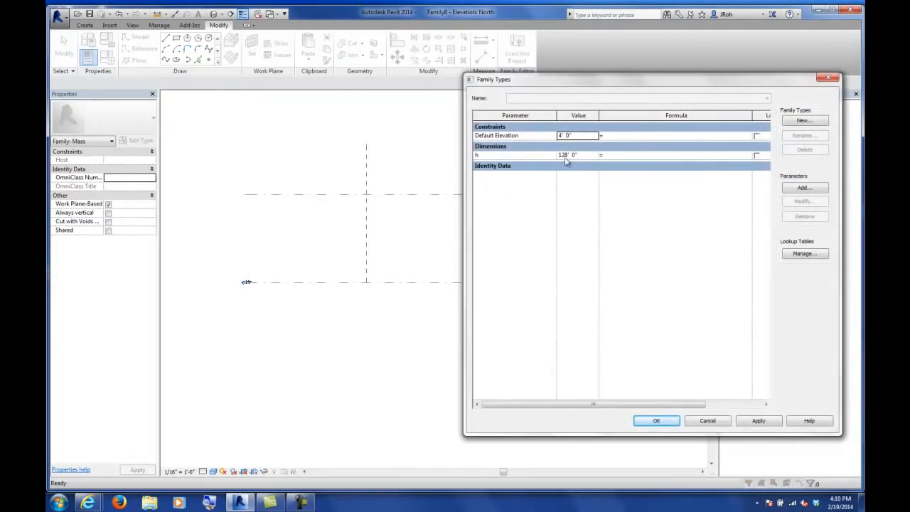
pyautogui.click(587, 156)
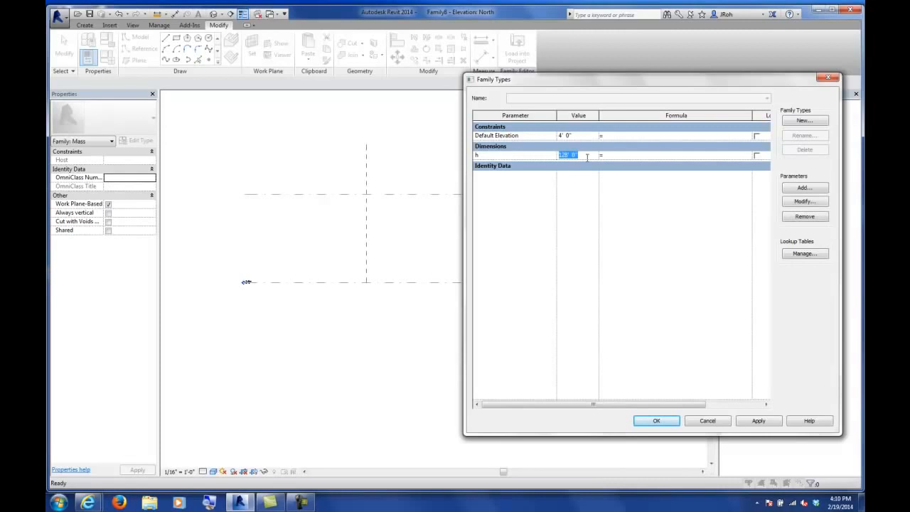
pyautogui.write('200')
pyautogui.click(655, 421)
# - Examine the h dimension and the spacing of the two levels in the North elevation
pyautogui.moveTo(408, 182); pyautogui.dragTo(469, 311, button='middle')
pyautogui.scroll(2, 501, 246)
pyautogui.scroll(5, 465, 309)
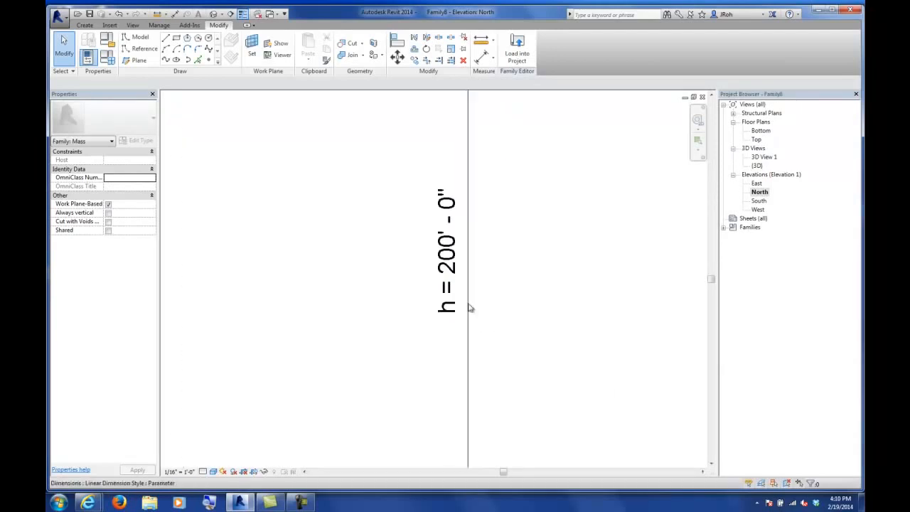
pyautogui.scroll(-5, 501, 305)
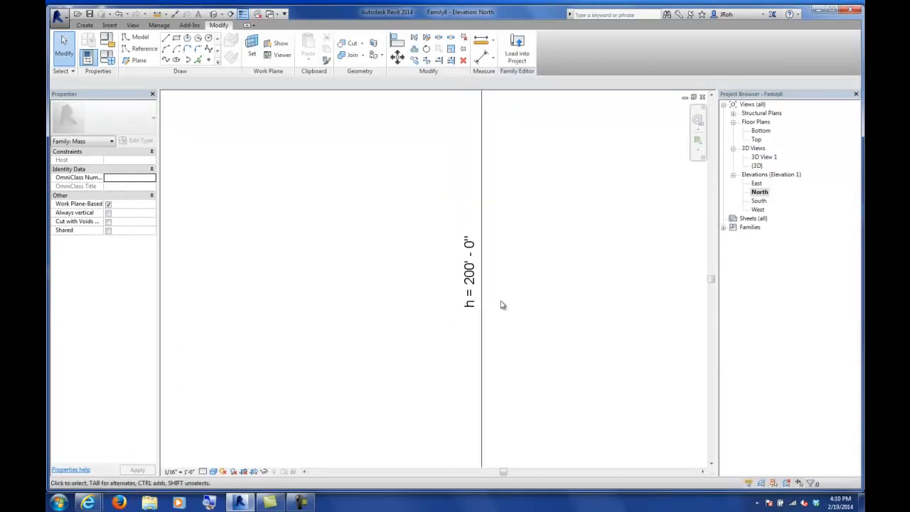
pyautogui.moveTo(477, 301); pyautogui.dragTo(507, 308, button='middle')
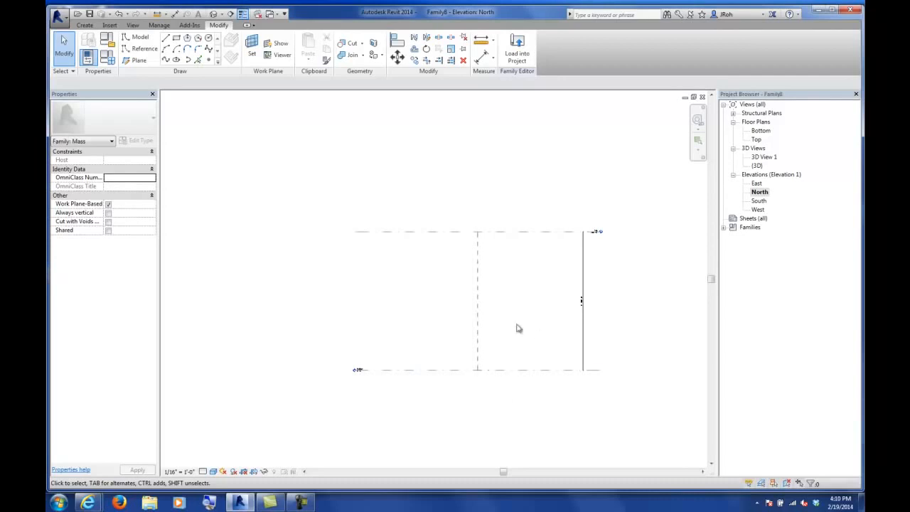
pyautogui.scroll(2, 596, 298)
pyautogui.scroll(4, 558, 345)
pyautogui.scroll(-5, 471, 277)
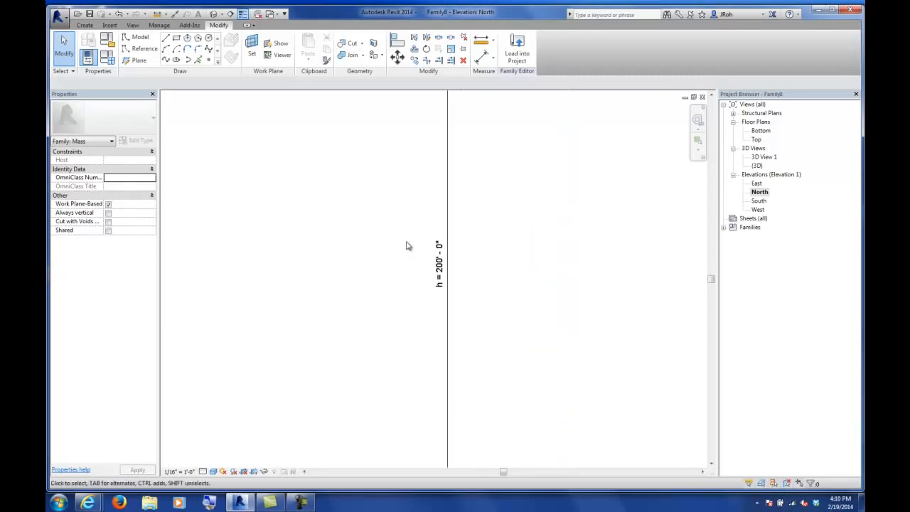
# - Save the family in the UNCC folder under the name TwistyTower
pyautogui.click(66, 21)
pyautogui.moveTo(101, 124)
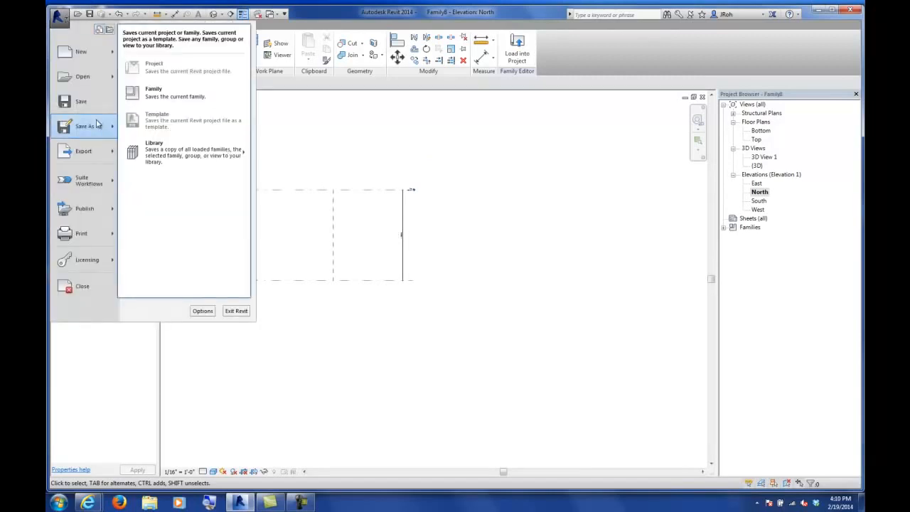
pyautogui.click(151, 98)
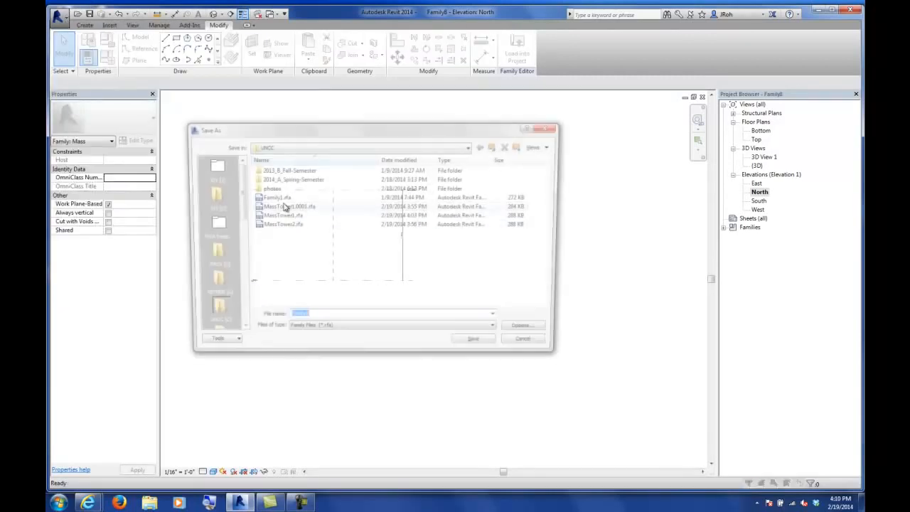
pyautogui.write('TwistyTower')
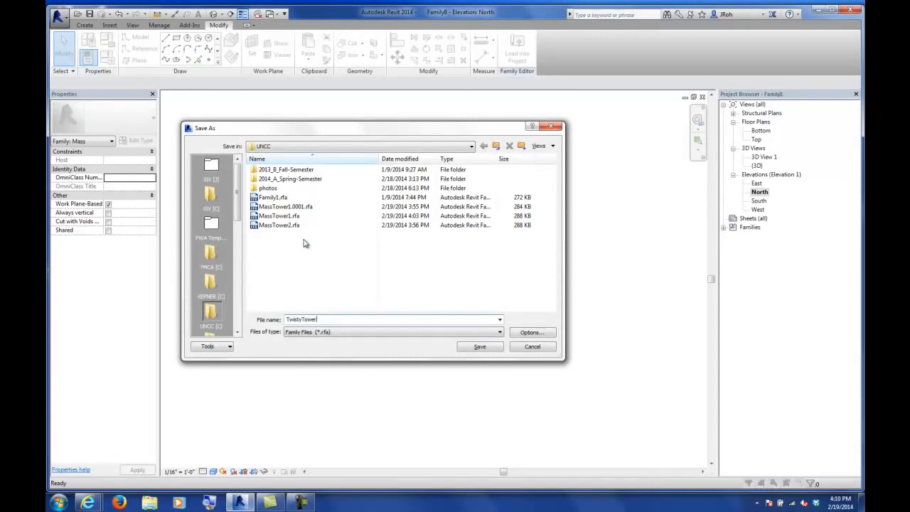
pyautogui.press('Return')
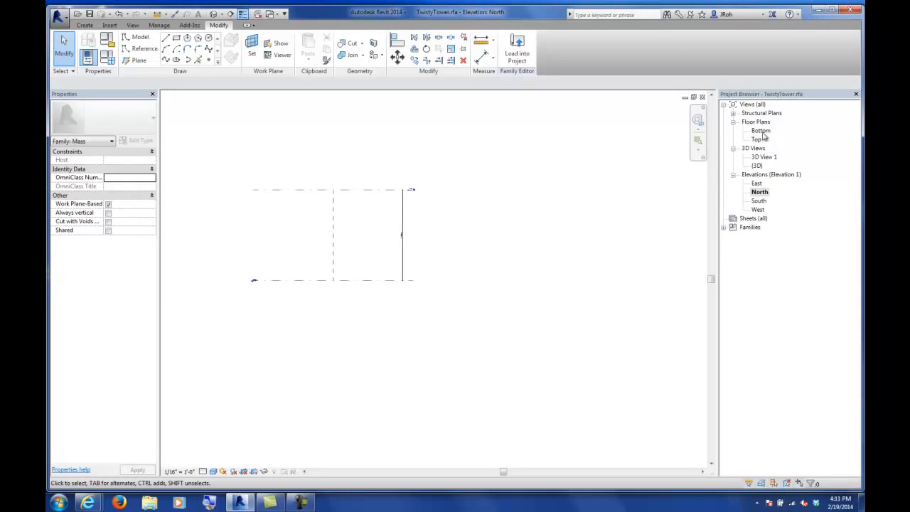
# - Place a reference point at the intersection of the two center reference planes in the Bottom floor plan
pyautogui.doubleClick(760, 131)
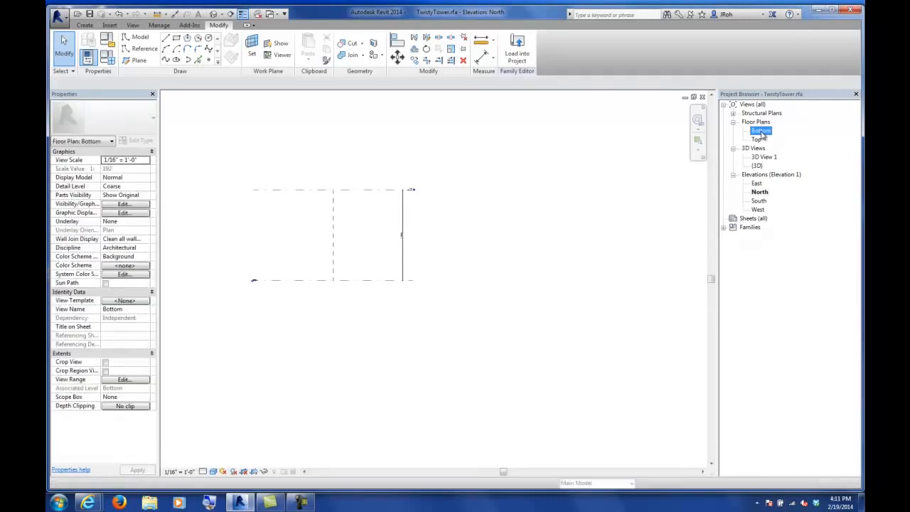
pyautogui.moveTo(567, 287); pyautogui.dragTo(527, 271, button='middle')
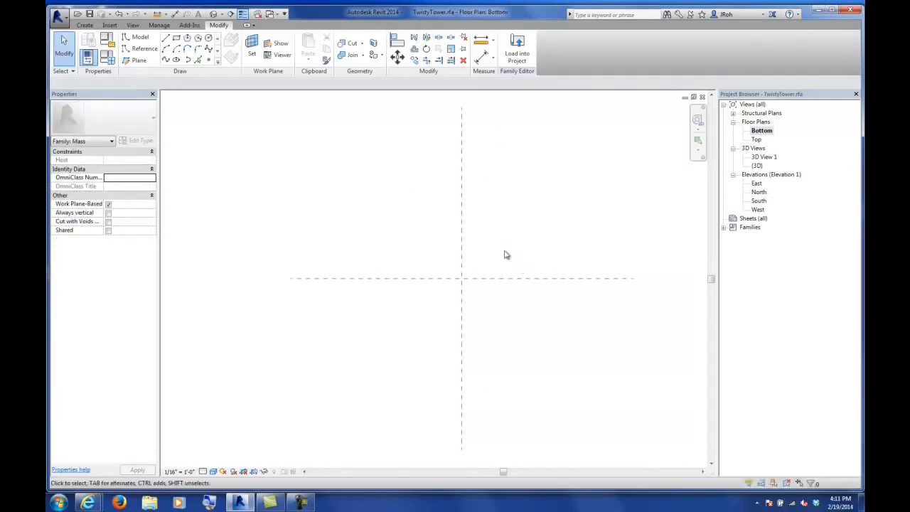
pyautogui.click(208, 62)
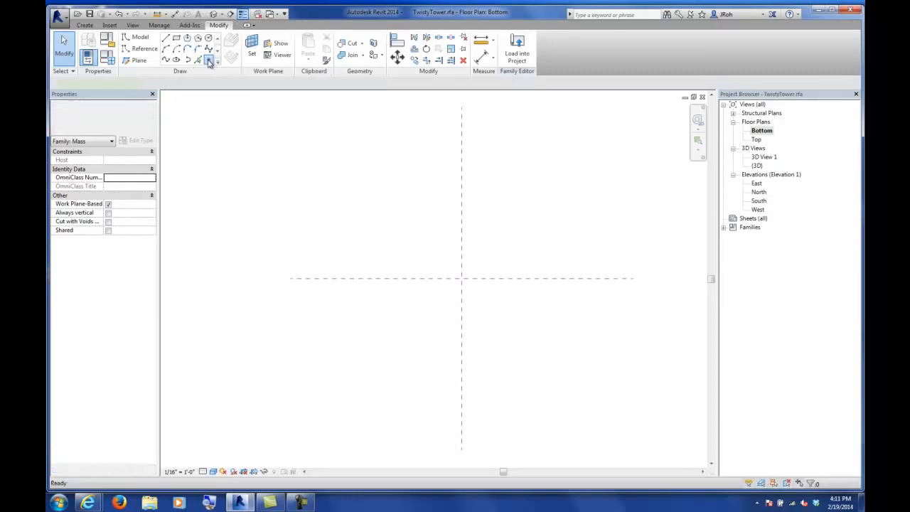
pyautogui.click(461, 278)
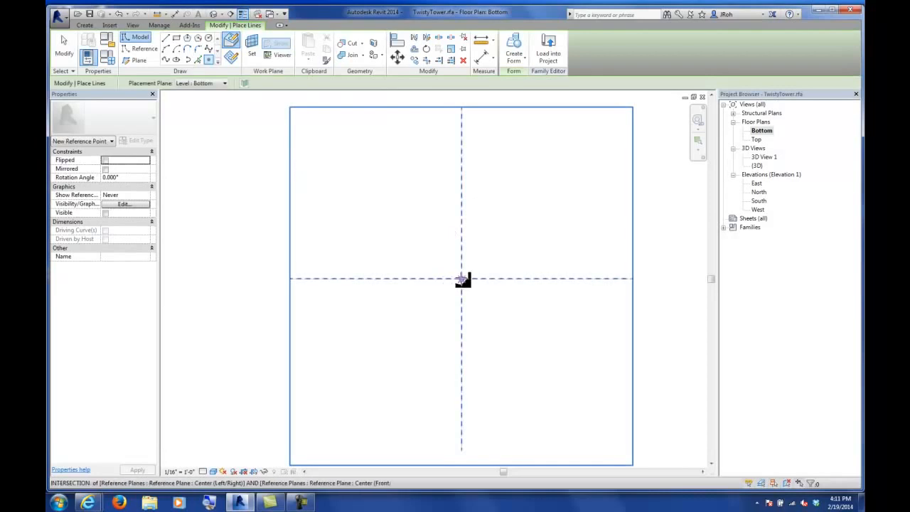
pyautogui.click(63, 47)
# - Set Show Reference Planes to Always for the reference point at the center of the Bottom floor plan
pyautogui.scroll(4, 492, 298)
pyautogui.moveTo(358, 205); pyautogui.dragTo(532, 327)
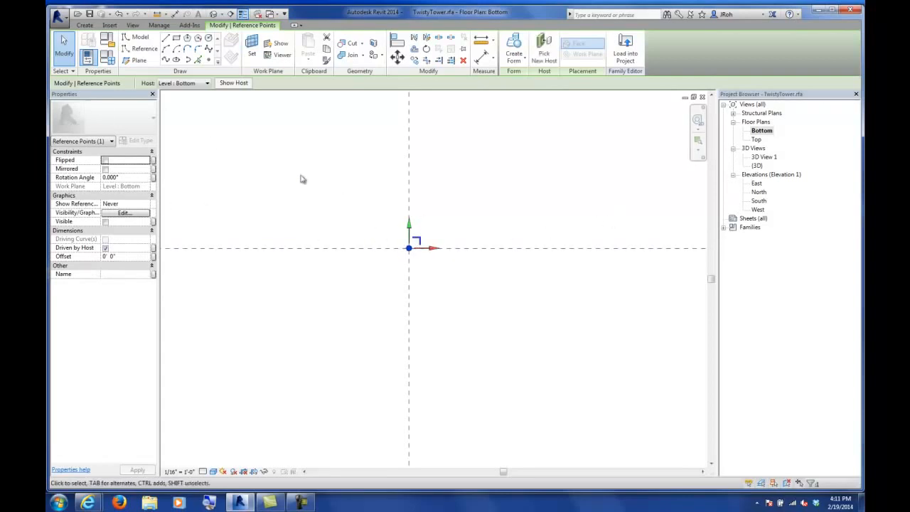
pyautogui.moveTo(325, 193); pyautogui.dragTo(554, 340)
pyautogui.moveTo(158, 215); pyautogui.dragTo(194, 217)
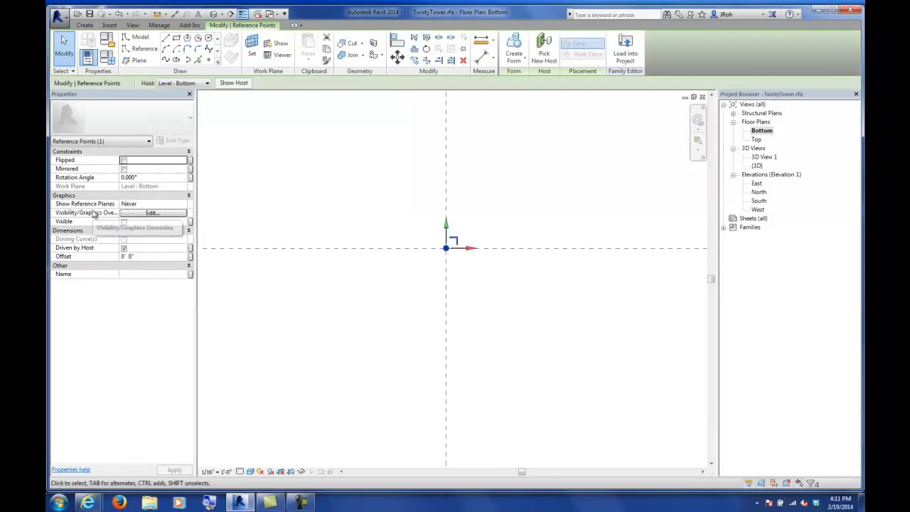
pyautogui.click(183, 204)
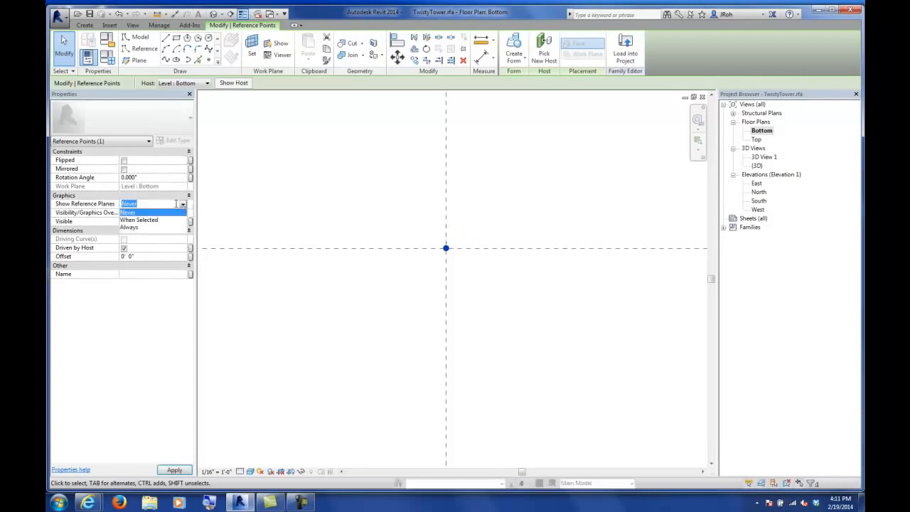
pyautogui.click(132, 228)
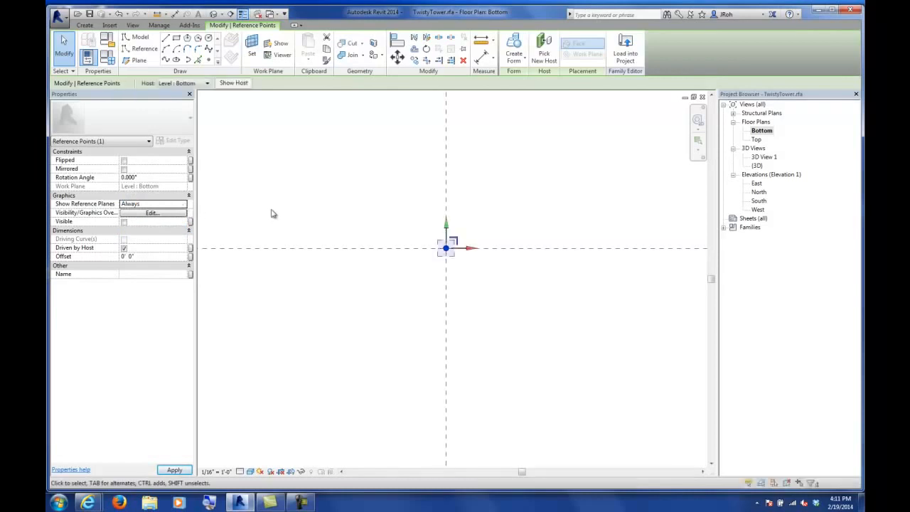
pyautogui.click(306, 213)
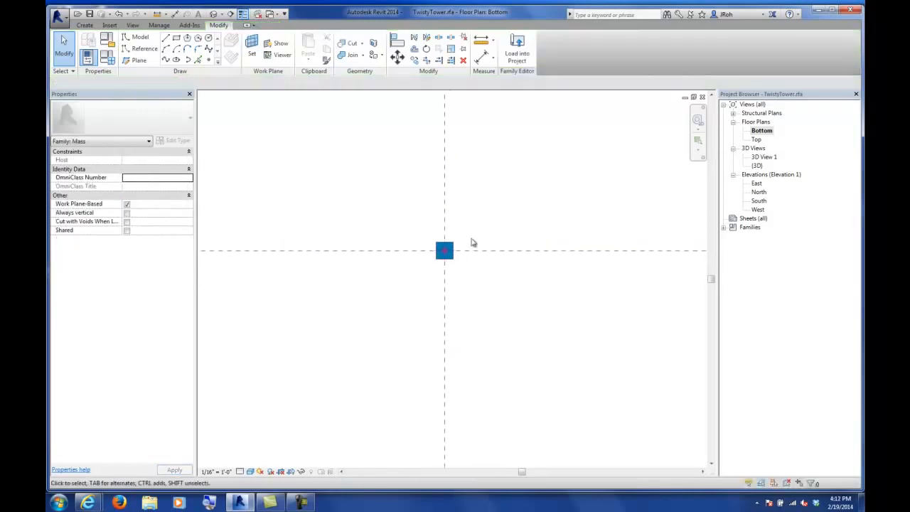
# - Set the central reference point's Rotation Angle to 45 degrees in the {3D} view and inspect its rotated planes
pyautogui.doubleClick(757, 166)
pyautogui.scroll(6, 588, 264)
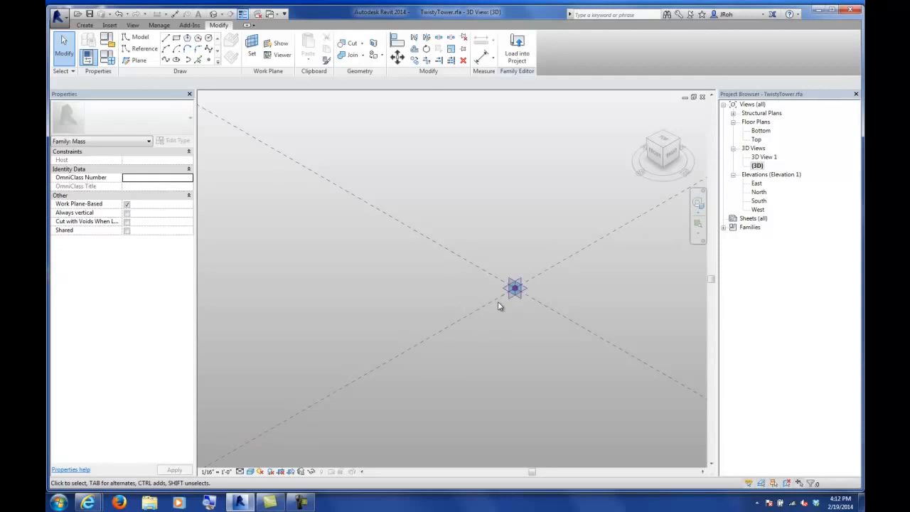
pyautogui.click(513, 291)
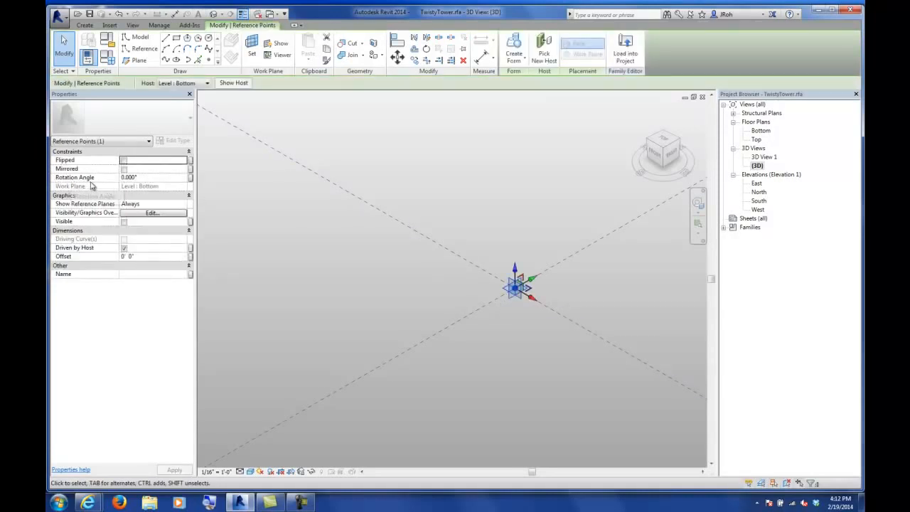
pyautogui.click(156, 177)
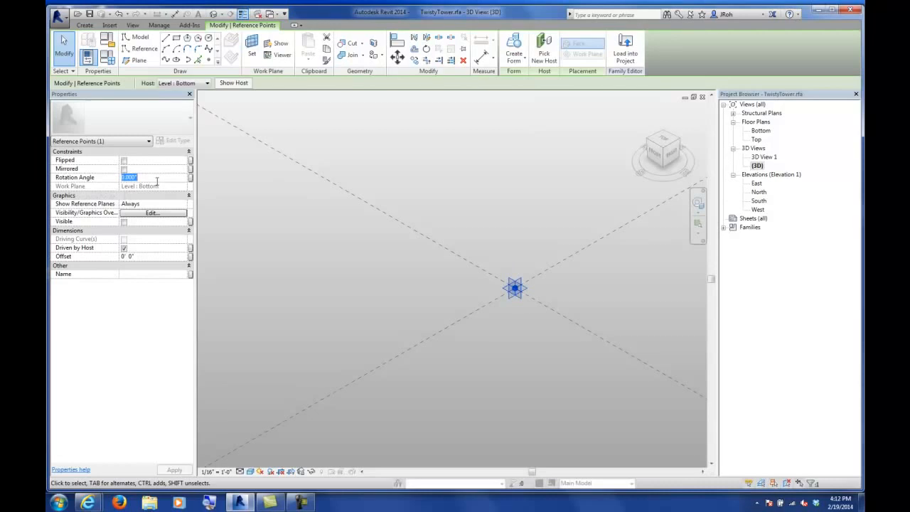
pyautogui.write('45')
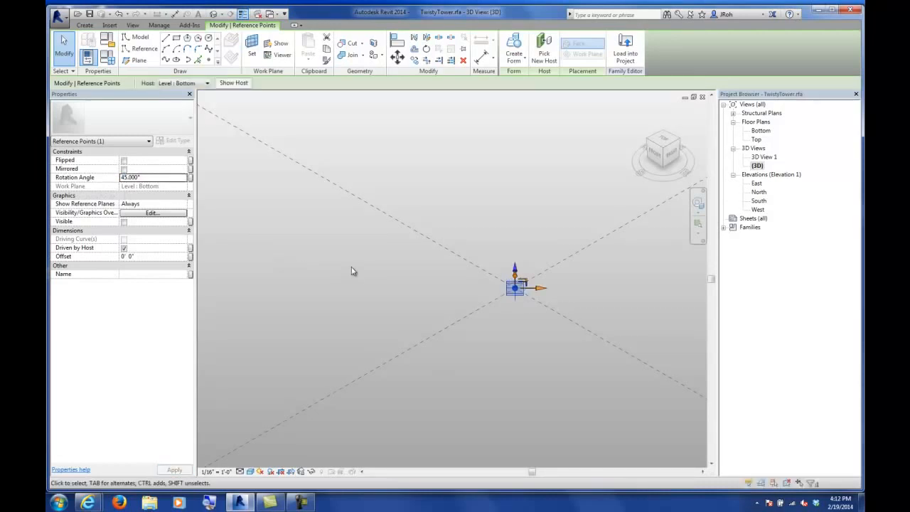
pyautogui.keyDown('shift'); pyautogui.moveTo(358, 256); pyautogui.dragTo(400, 266, button='middle'); pyautogui.keyUp('shift')
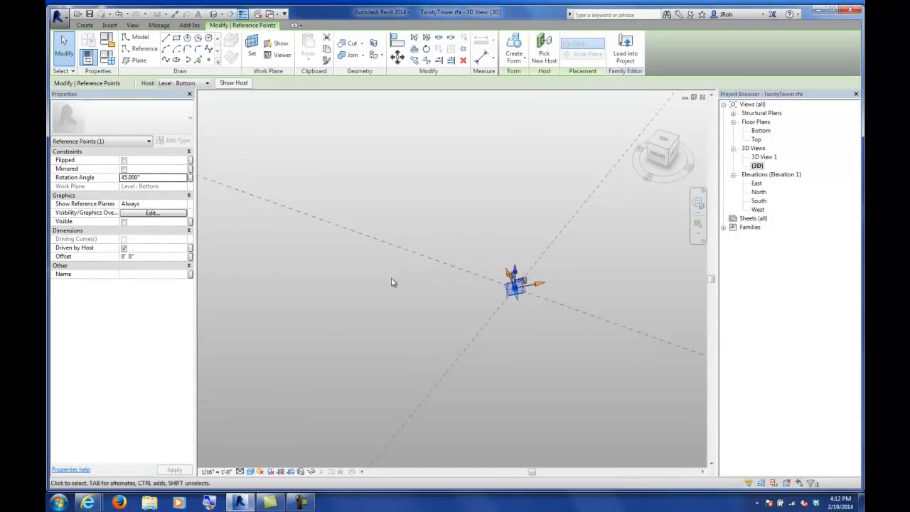
# - Examine the central reference point and the Top level plane from several angles in the {3D} view
pyautogui.click(386, 285)
pyautogui.keyDown('shift'); pyautogui.moveTo(390, 291); pyautogui.dragTo(439, 315, button='middle'); pyautogui.keyUp('shift')
pyautogui.scroll(-1, 441, 323)
pyautogui.scroll(-4, 441, 323)
pyautogui.click(448, 315)
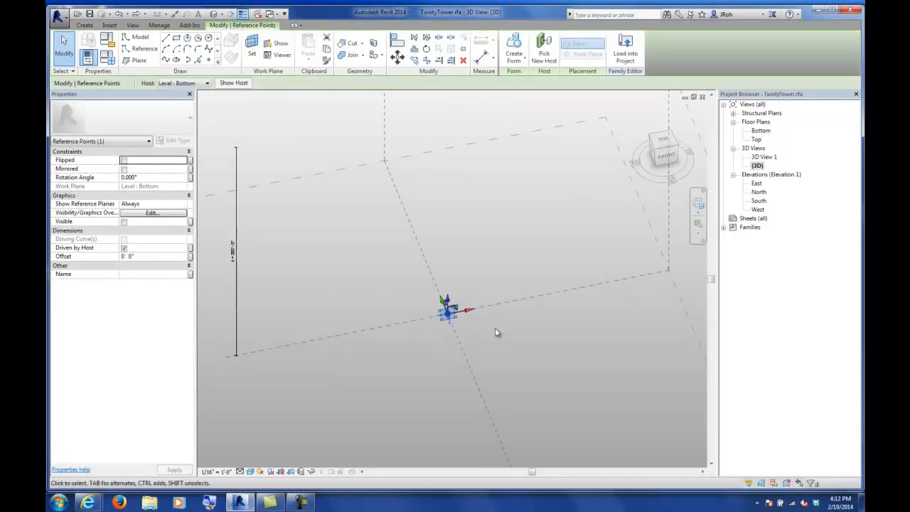
pyautogui.scroll(-3, 522, 298)
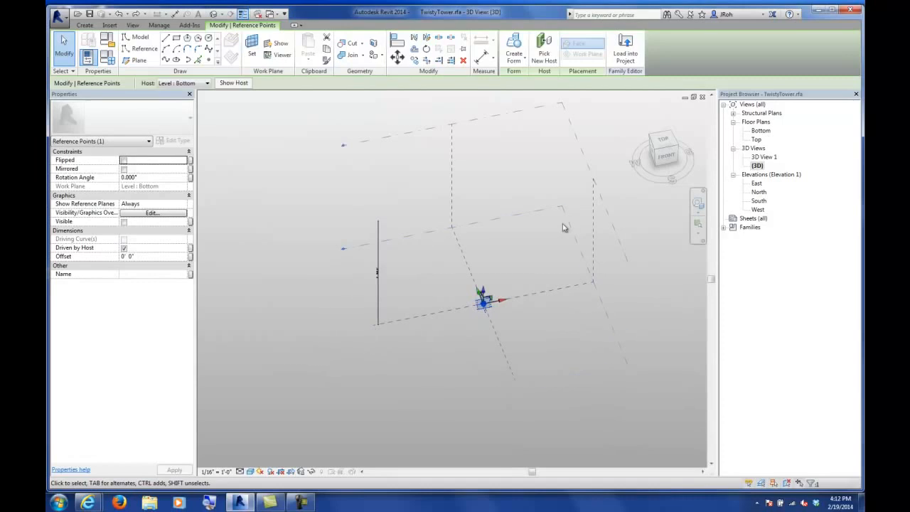
pyautogui.click(571, 130)
pyautogui.keyDown('shift'); pyautogui.moveTo(571, 130); pyautogui.dragTo(562, 250, button='middle'); pyautogui.keyUp('shift')
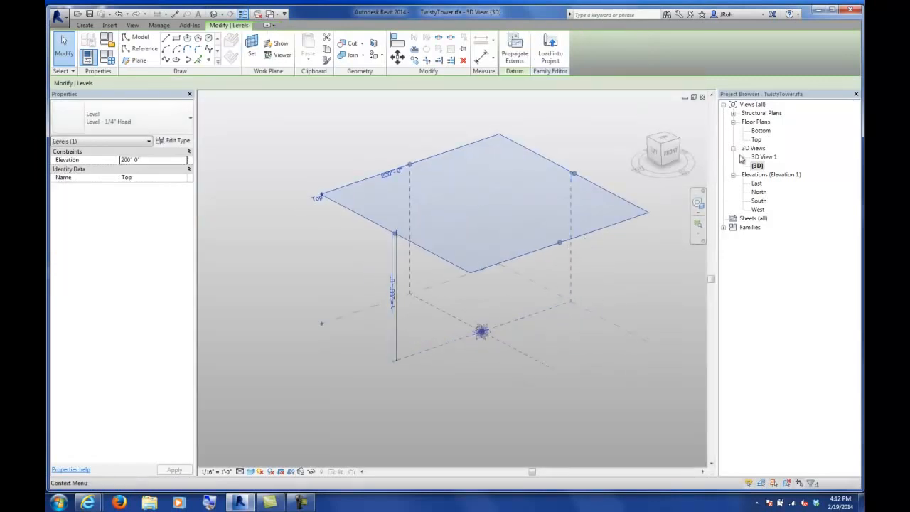
# - Place a reference point on the Top level northwest of the center reference planes' intersection, and select it in the {3D} view
pyautogui.doubleClick(757, 141)
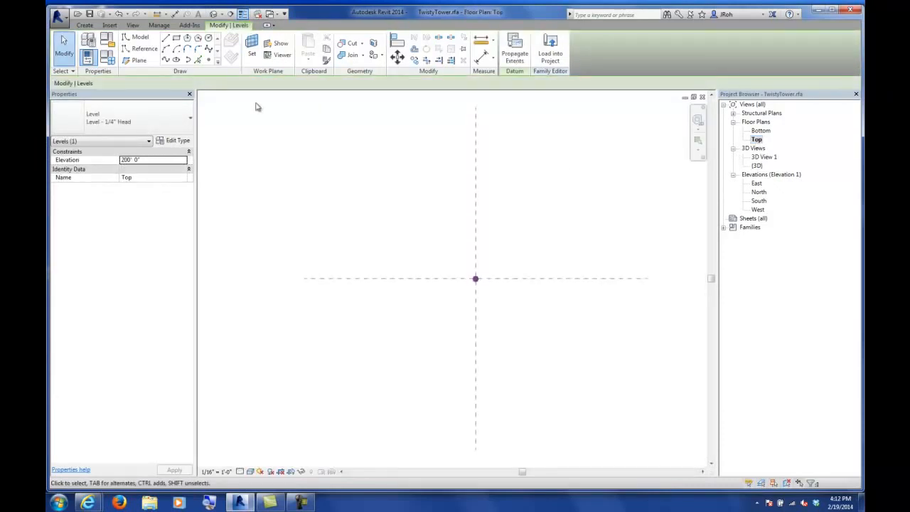
pyautogui.click(216, 62)
pyautogui.click(420, 217)
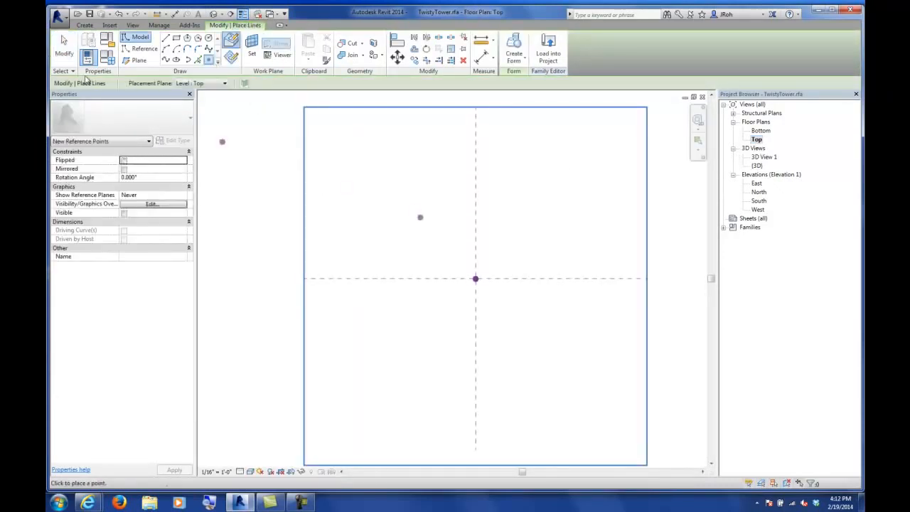
pyautogui.click(63, 45)
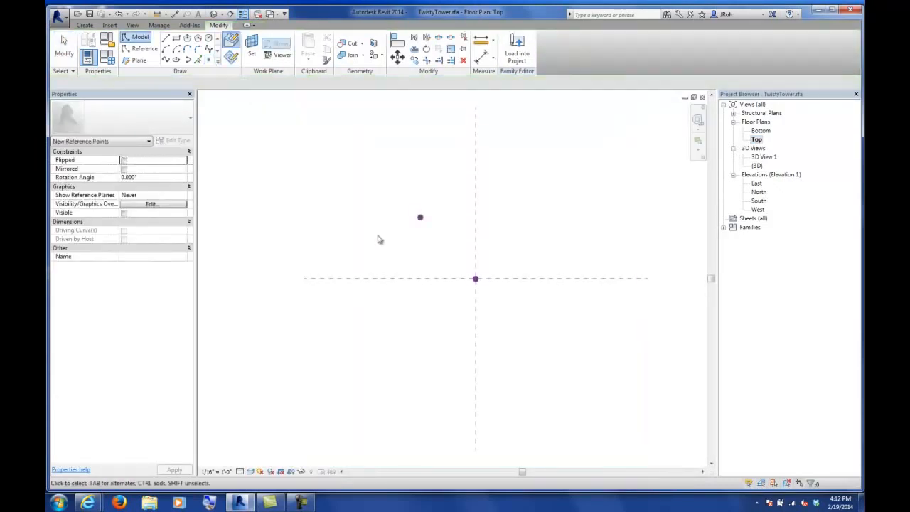
pyautogui.doubleClick(758, 166)
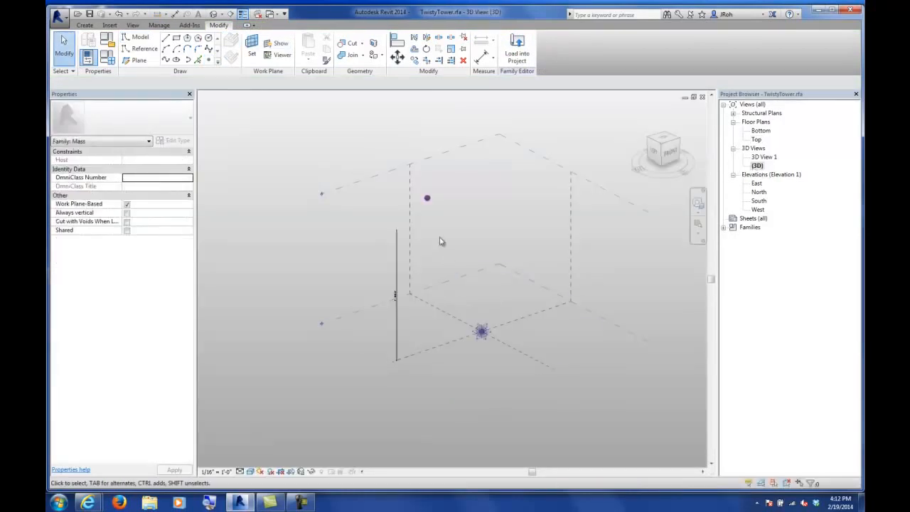
pyautogui.click(427, 199)
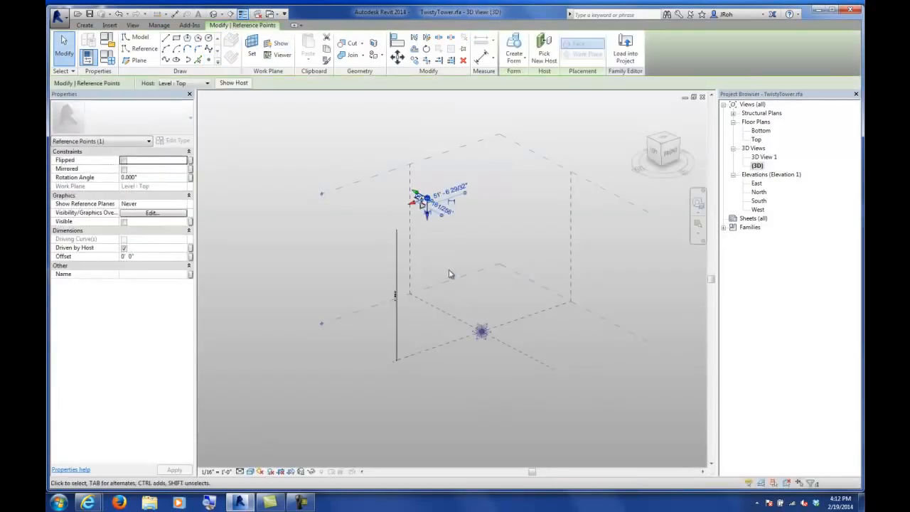
# - Start a model-line rectangle and pick the reference point at the base of the reference planes as its placement plane
pyautogui.click(450, 277)
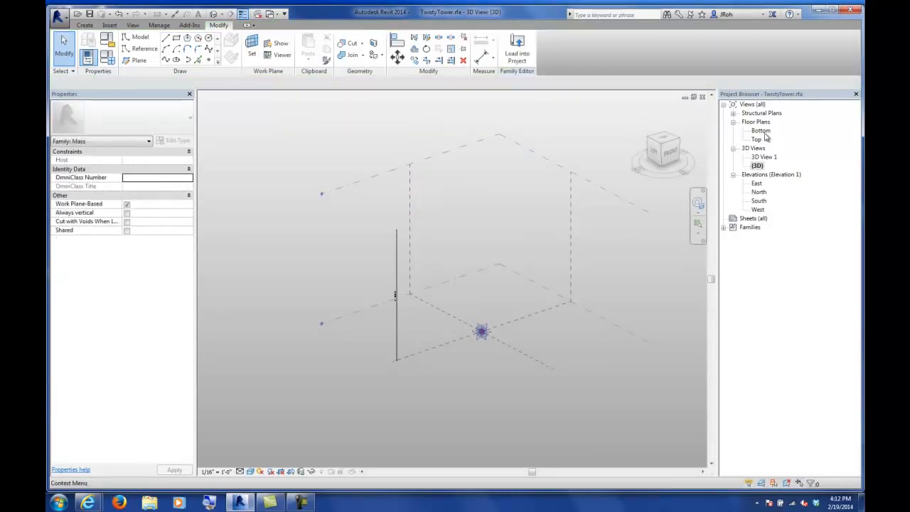
pyautogui.keyDown('shift'); pyautogui.moveTo(534, 271); pyautogui.dragTo(538, 376, button='middle'); pyautogui.keyUp('shift')
pyautogui.scroll(4, 485, 274)
pyautogui.keyDown('shift'); pyautogui.moveTo(487, 252); pyautogui.dragTo(536, 327, button='middle'); pyautogui.keyUp('shift')
pyautogui.moveTo(535, 361); pyautogui.dragTo(468, 206, button='middle')
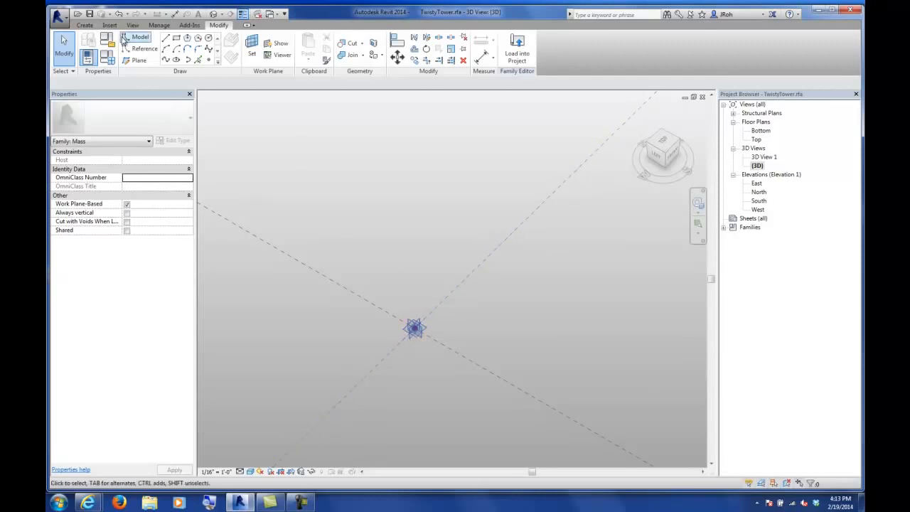
pyautogui.click(84, 26)
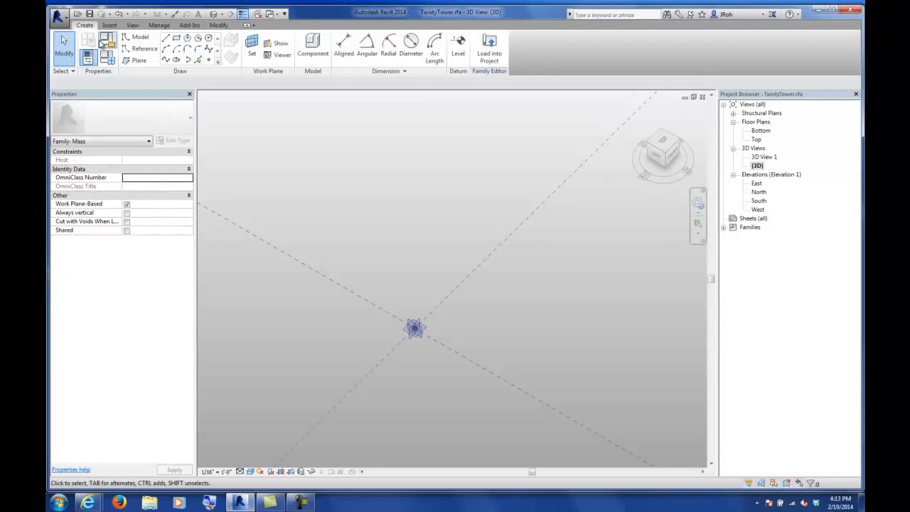
pyautogui.click(176, 38)
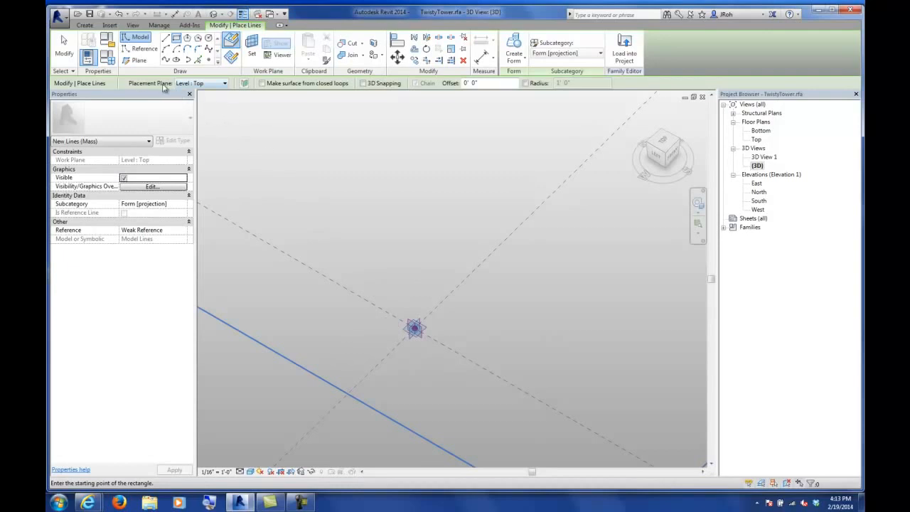
pyautogui.click(216, 84)
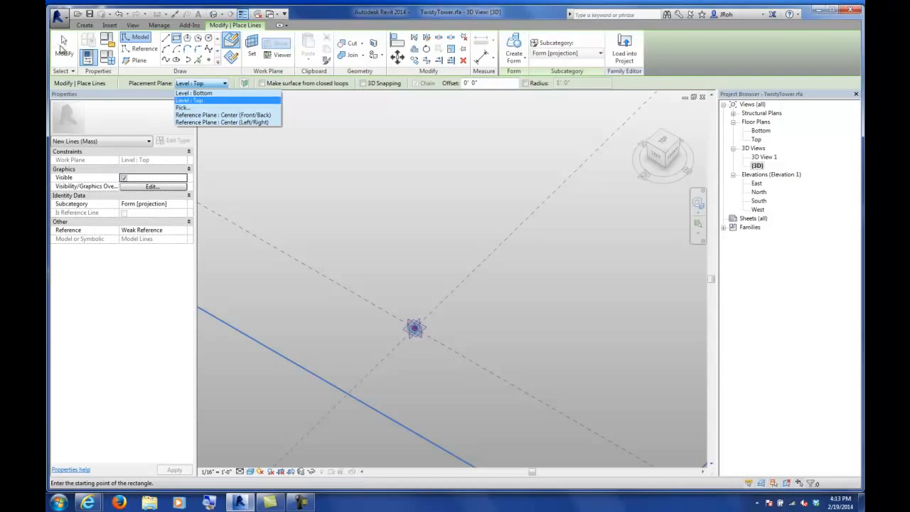
pyautogui.click(62, 44)
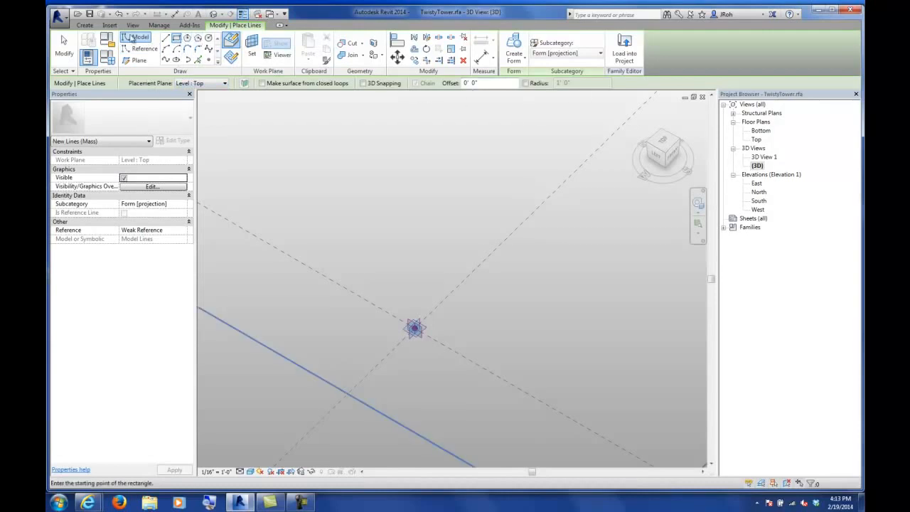
pyautogui.click(192, 84)
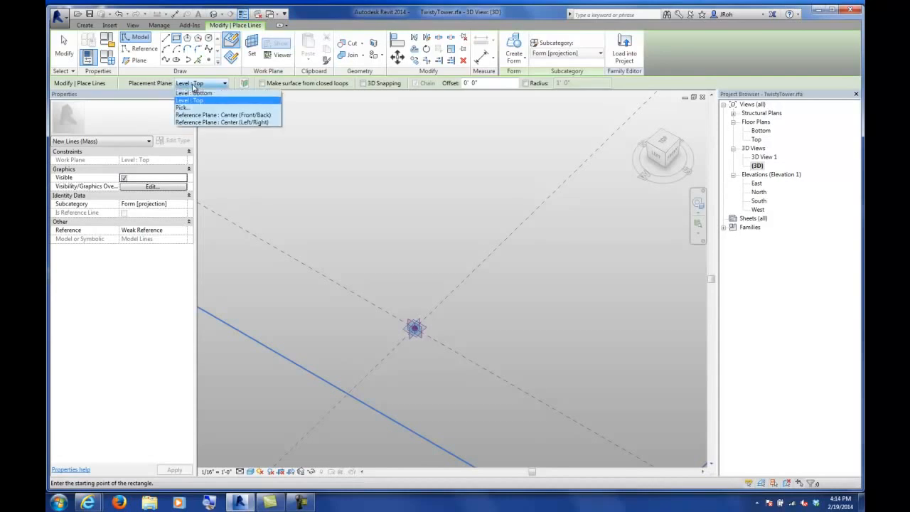
pyautogui.click(192, 108)
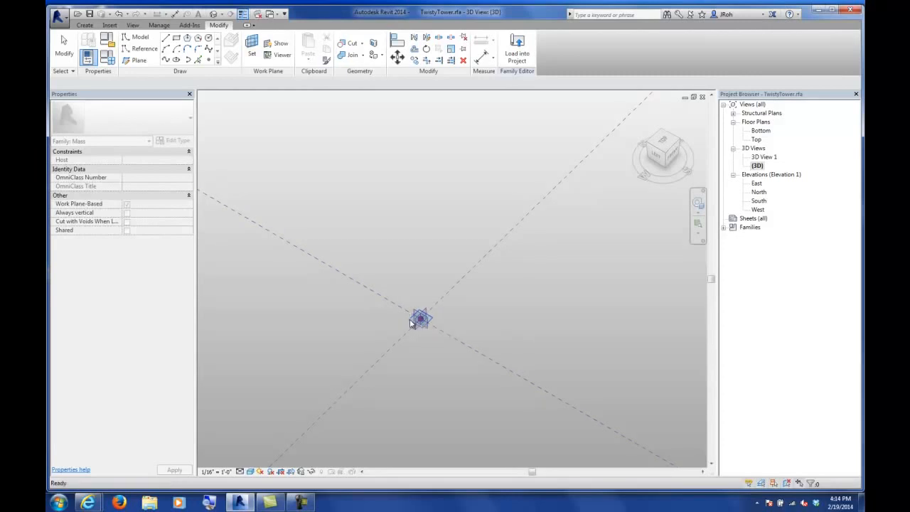
pyautogui.click(410, 319)
pyautogui.scroll(-4, 389, 313)
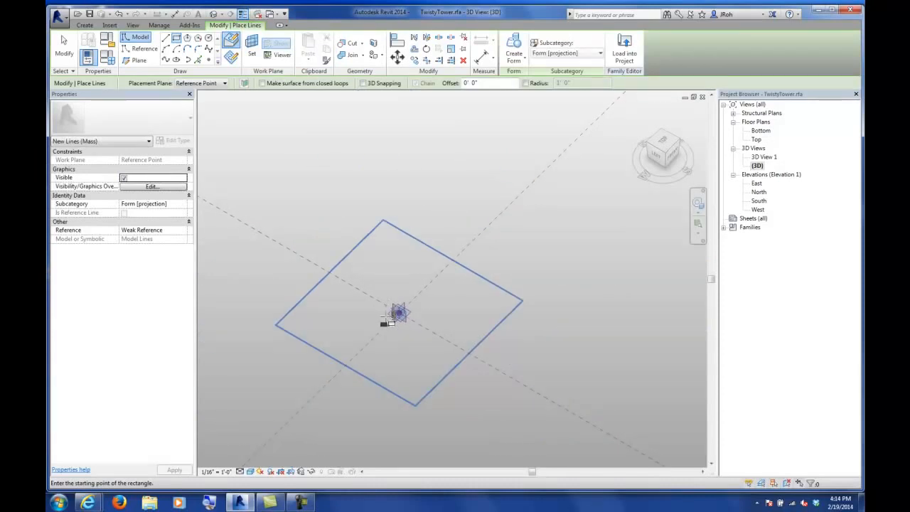
# - Draw a rectangle around the reference point on its work plane, with sides about 9' to 12' from the point
pyautogui.moveTo(396, 313)
pyautogui.keyDown('shift'); pyautogui.mouseDown(button='middle')
pyautogui.moveTo(401, 289)
pyautogui.moveTo(403, 317)
pyautogui.mouseUp(button='middle'); pyautogui.keyUp('shift')
pyautogui.moveTo(408, 435); pyautogui.dragTo(410, 339, button='middle')
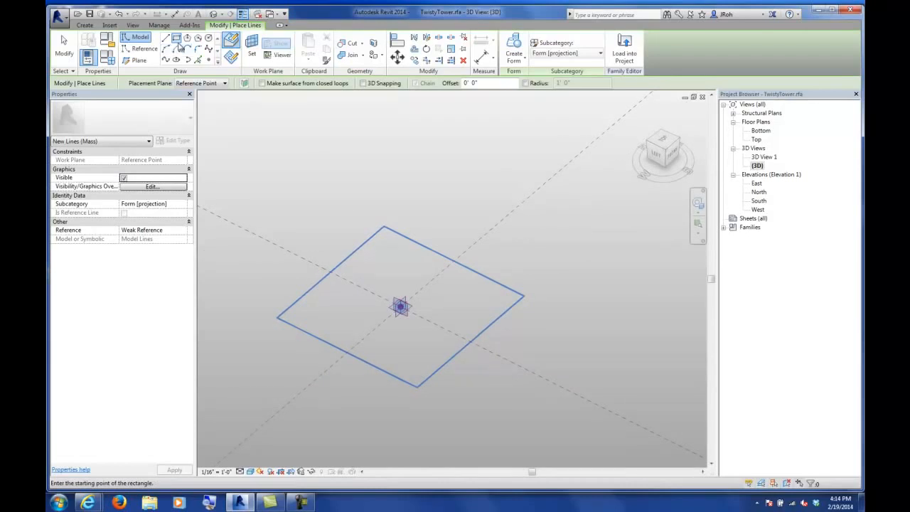
pyautogui.click(342, 311)
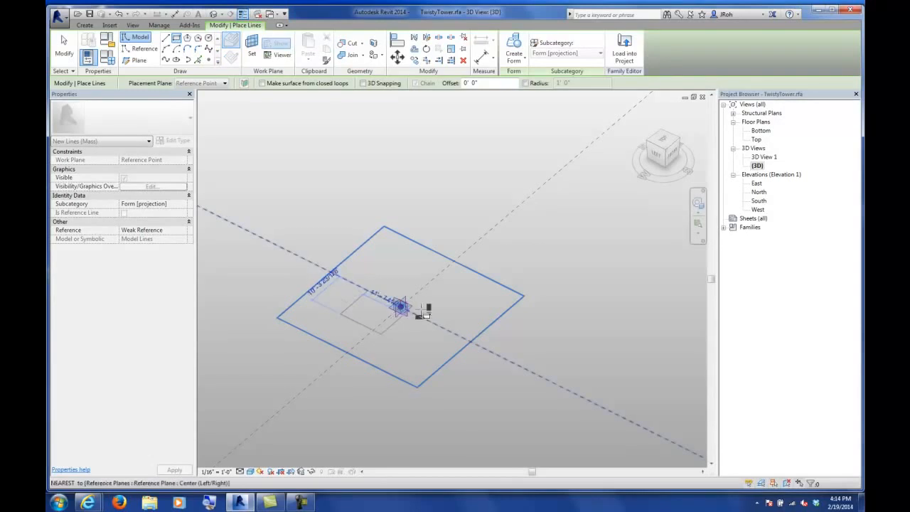
pyautogui.click(475, 302)
pyautogui.press('Escape')
pyautogui.press('Escape')
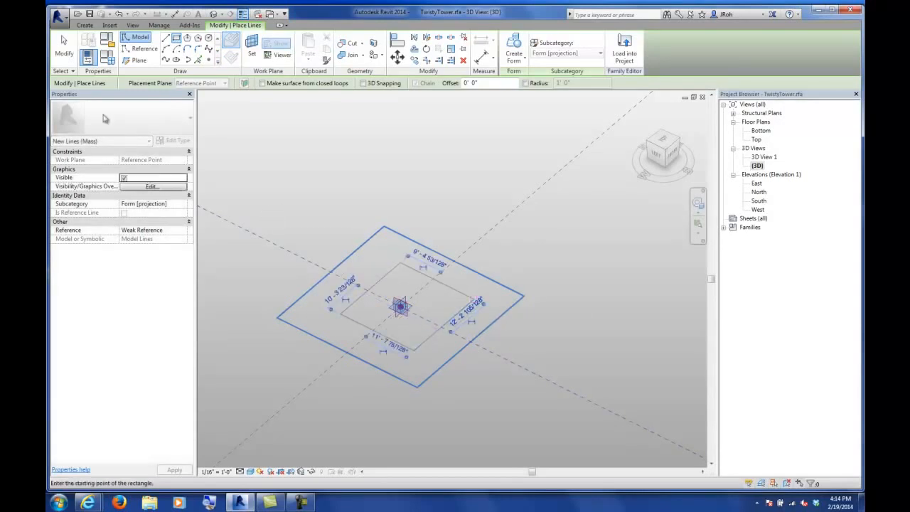
# - Select the rectangle's four lines and open the Bottom floor plan to see them in plan
pyautogui.click(379, 284)
pyautogui.keyDown('shift'); pyautogui.moveTo(410, 291); pyautogui.dragTo(386, 325, button='middle'); pyautogui.keyUp('shift')
pyautogui.scroll(3, 411, 316)
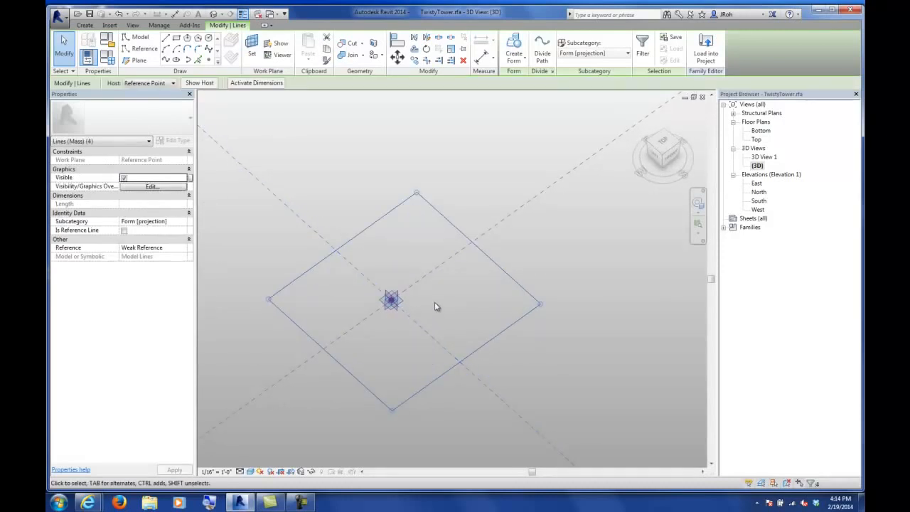
pyautogui.scroll(-4, 436, 307)
pyautogui.moveTo(435, 307)
pyautogui.keyDown('shift'); pyautogui.mouseDown(button='middle')
pyautogui.moveTo(520, 308)
pyautogui.moveTo(420, 308)
pyautogui.mouseUp(button='middle'); pyautogui.keyUp('shift')
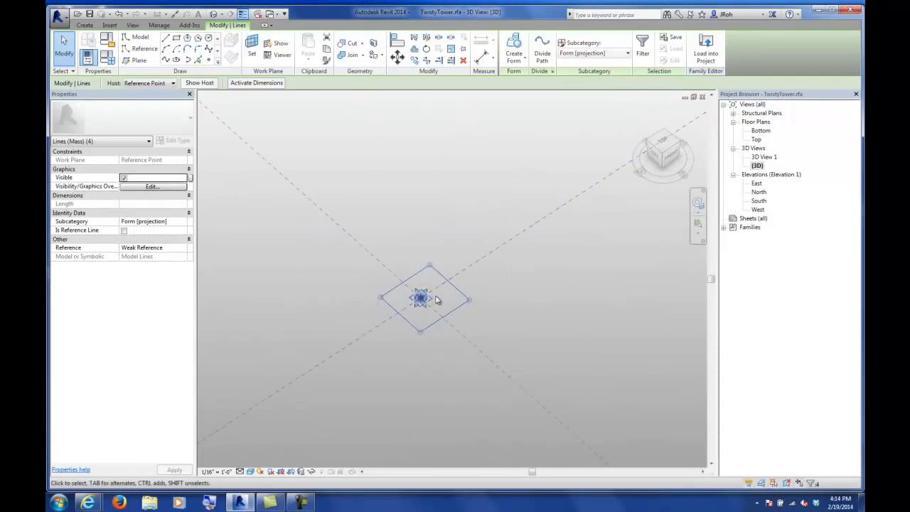
pyautogui.scroll(1, 444, 296)
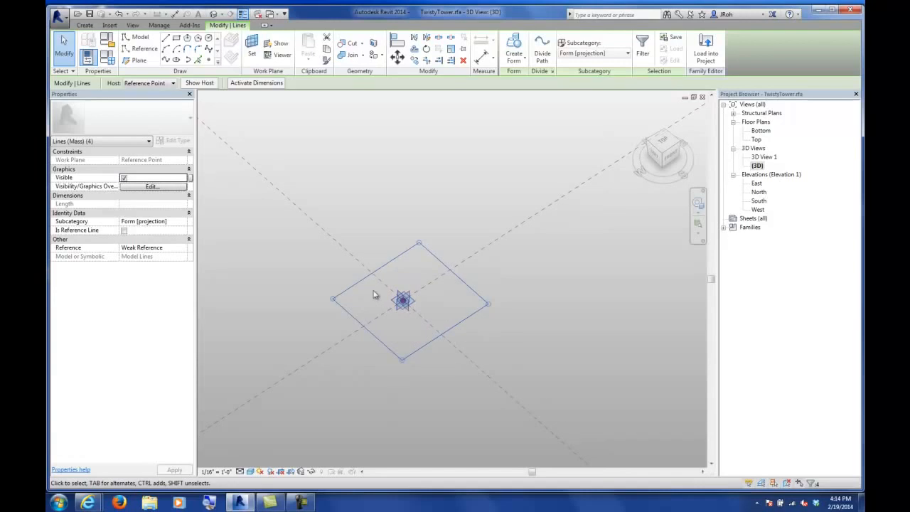
pyautogui.click(761, 133)
pyautogui.doubleClick(761, 131)
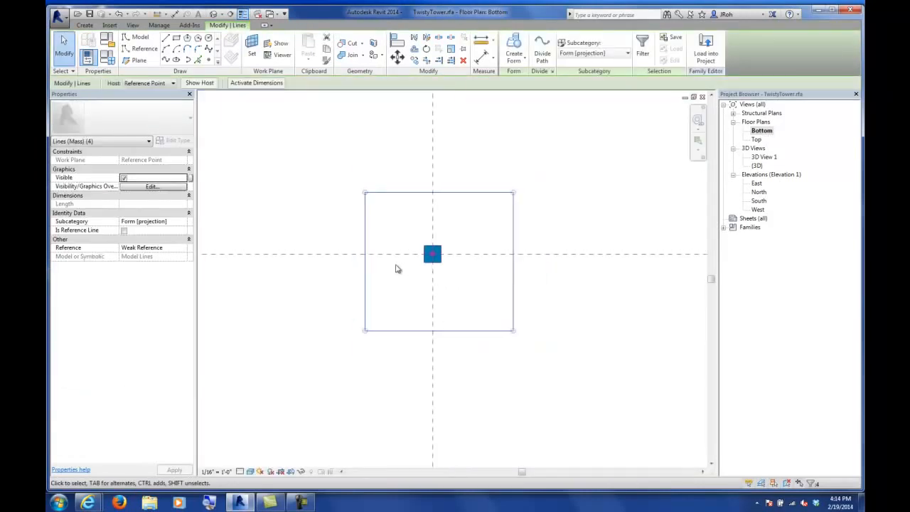
pyautogui.moveTo(403, 235); pyautogui.dragTo(403, 278, button='middle')
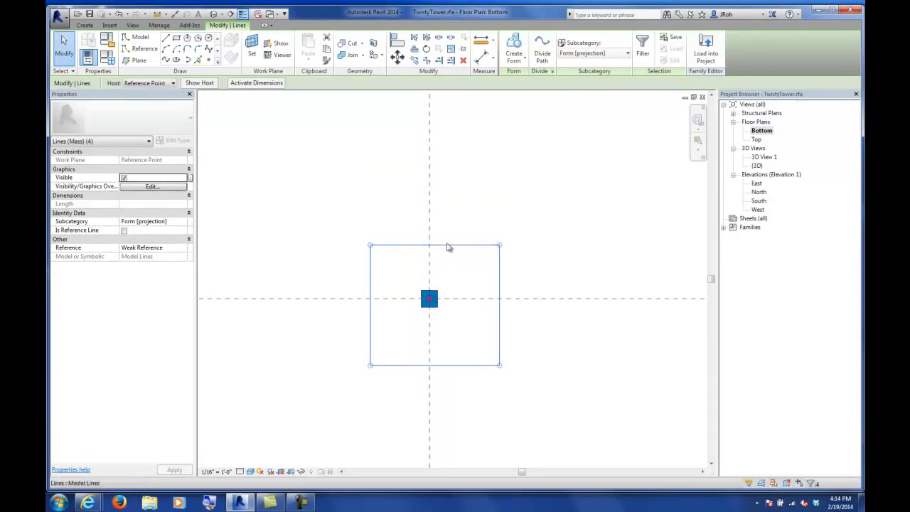
# - Temporarily hide the two center reference planes in the Bottom floor plan, leaving the rectangle and reference point
pyautogui.moveTo(483, 162); pyautogui.dragTo(403, 177)
pyautogui.keyDown('ctrl'); pyautogui.moveTo(587, 243); pyautogui.dragTo(548, 336); pyautogui.keyUp('ctrl')
pyautogui.scroll(-3, 434, 356)
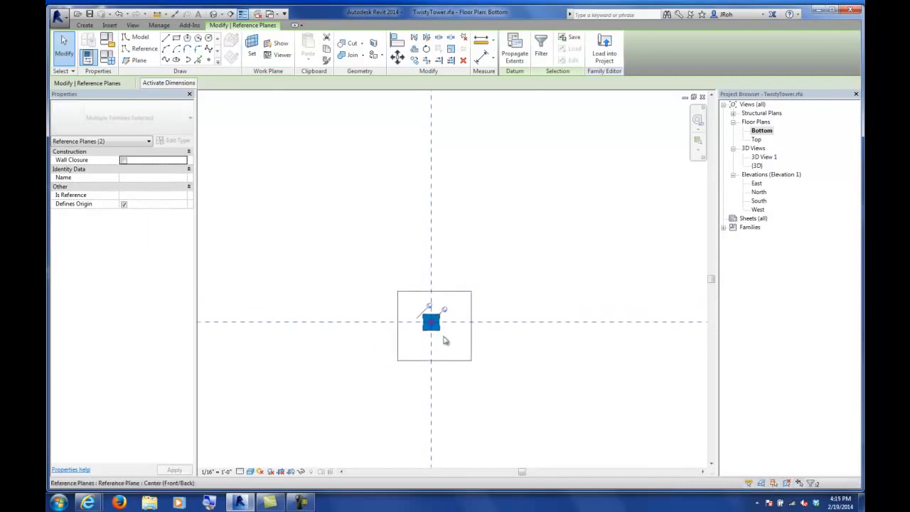
pyautogui.click(303, 472)
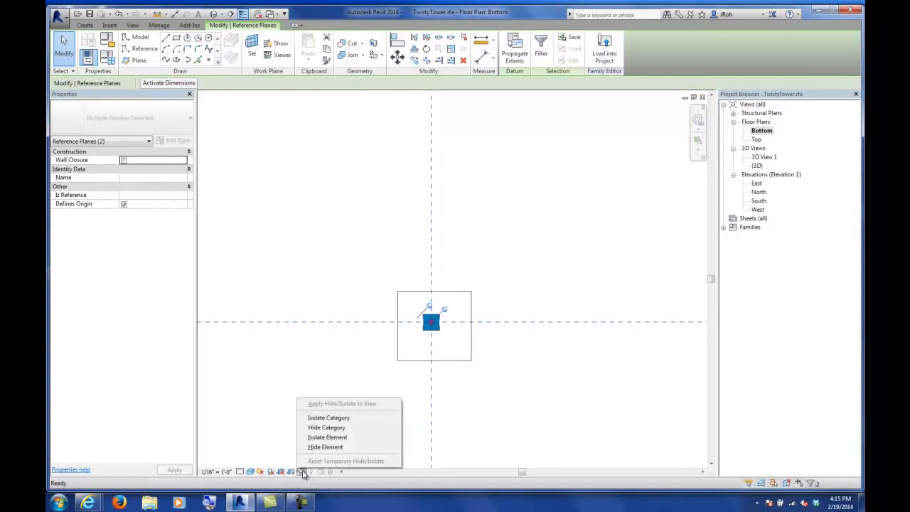
pyautogui.click(325, 447)
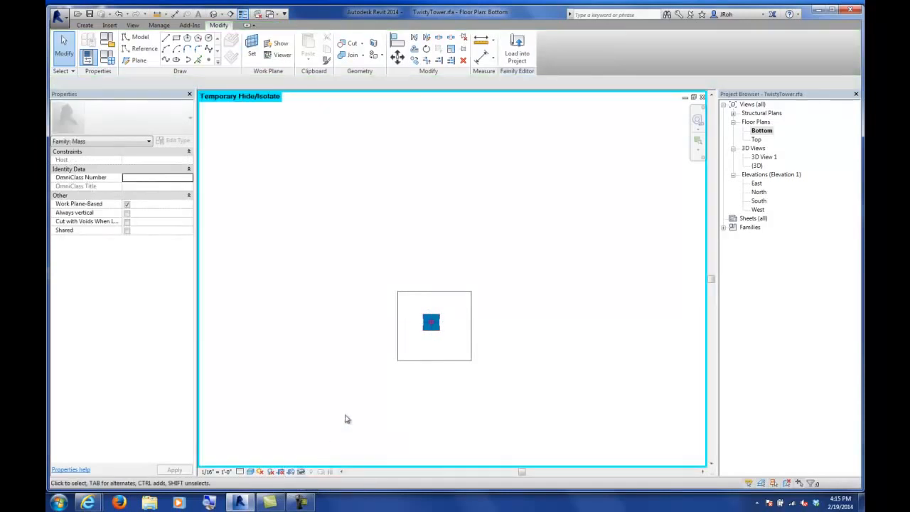
pyautogui.scroll(4, 455, 263)
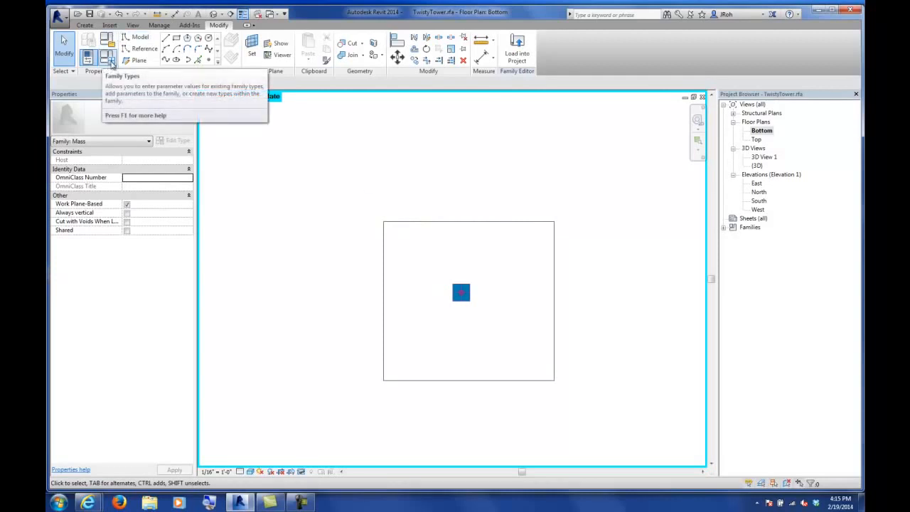
# - Add two length type parameters named w and d to the family, grouped under Dimensions
pyautogui.click(108, 60)
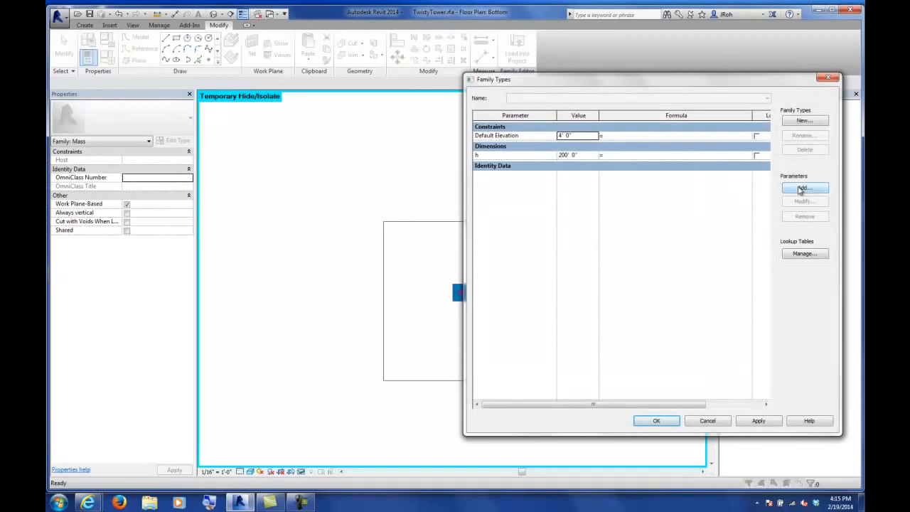
pyautogui.click(802, 188)
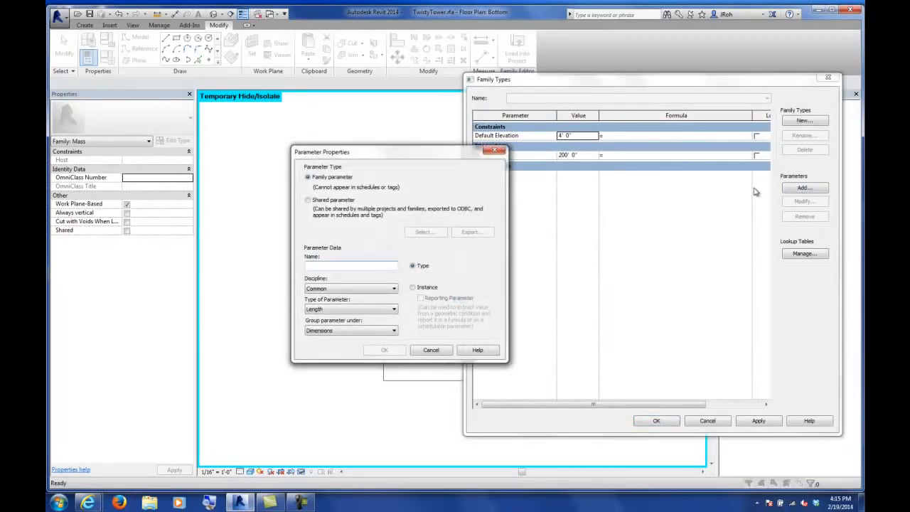
pyautogui.write('w')
pyautogui.click(384, 350)
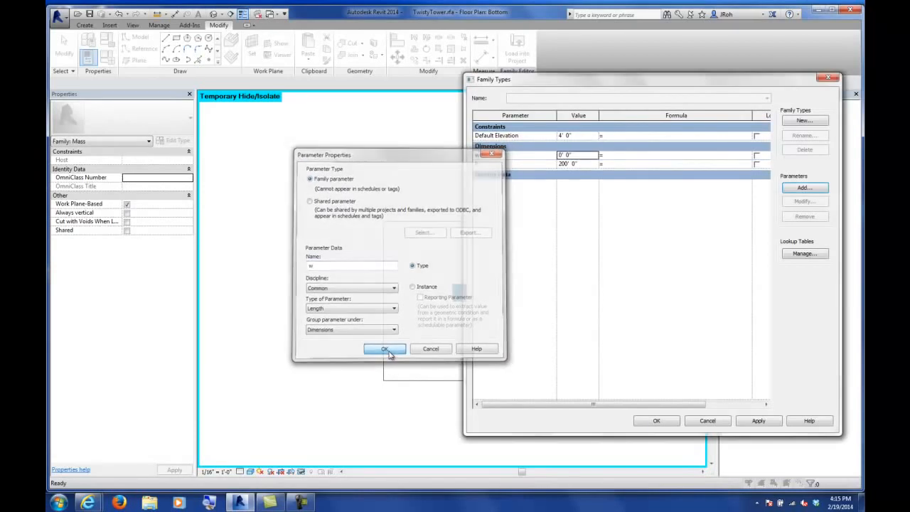
pyautogui.click(817, 190)
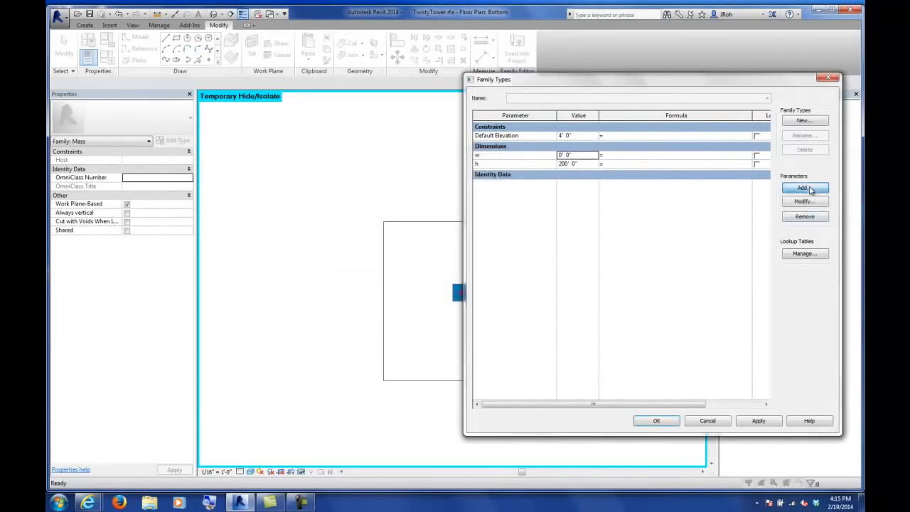
pyautogui.write('d')
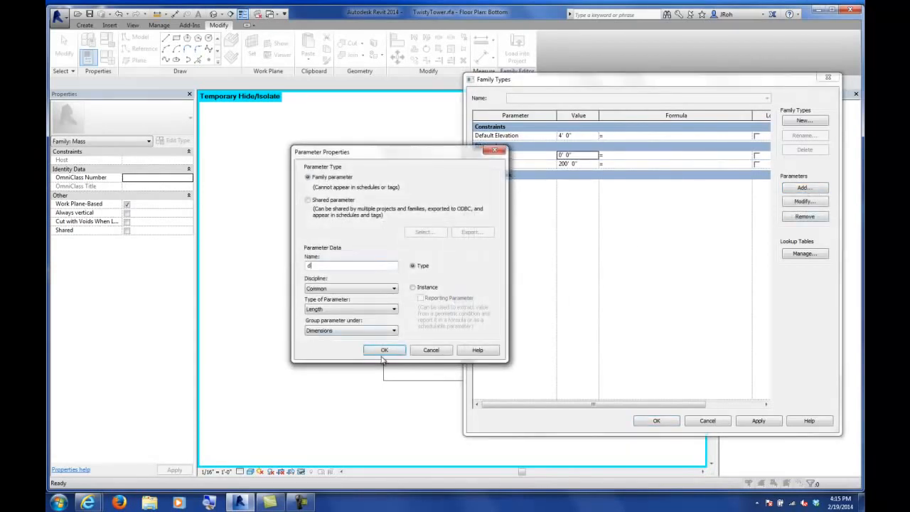
pyautogui.click(385, 351)
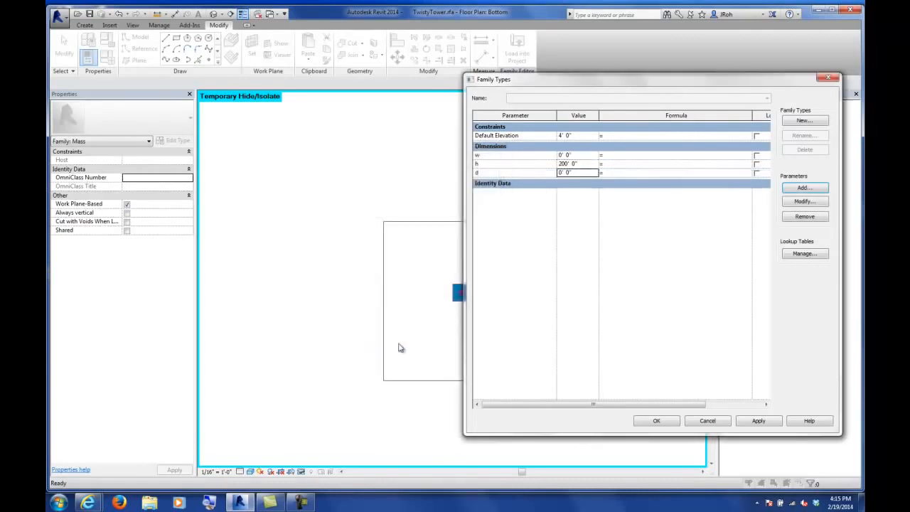
pyautogui.click(656, 421)
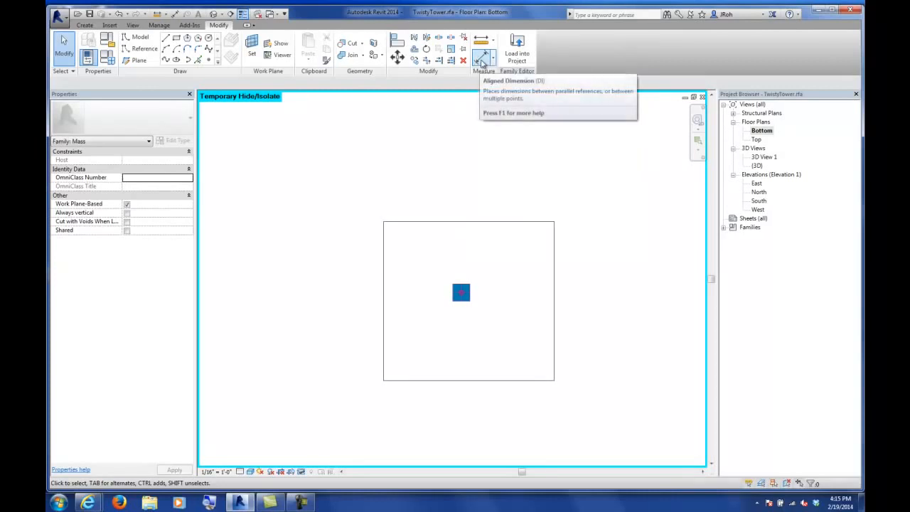
pyautogui.click(482, 61)
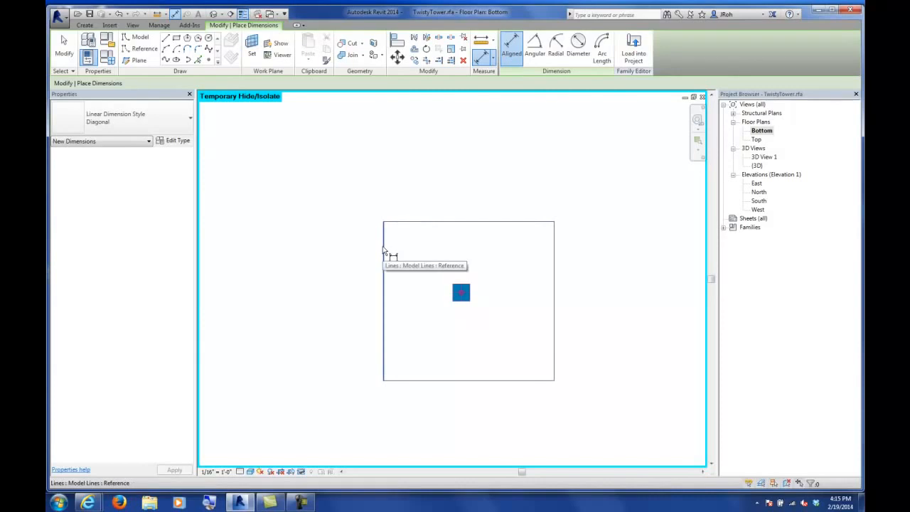
pyautogui.click(384, 251)
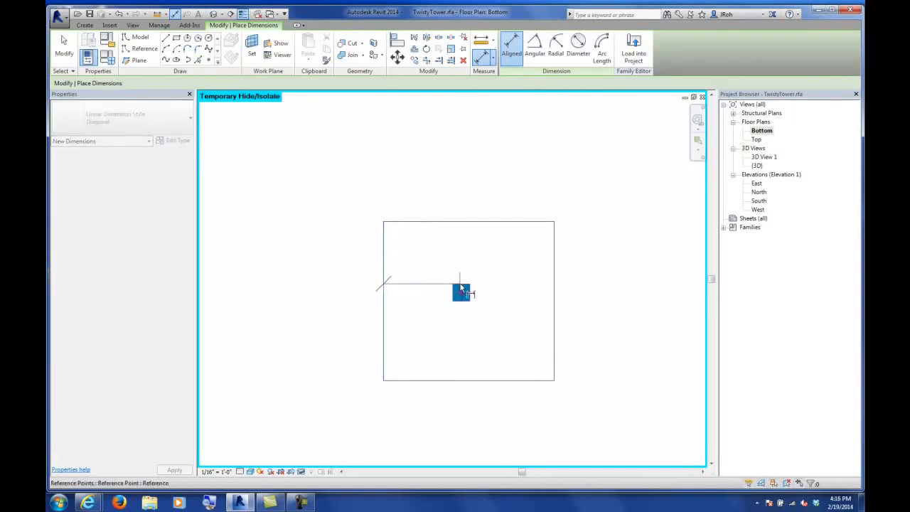
pyautogui.scroll(5, 460, 313)
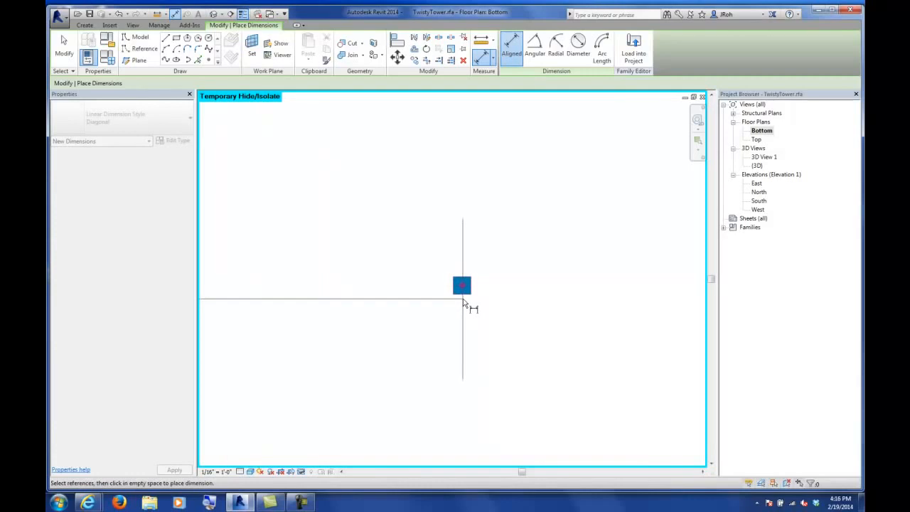
pyautogui.scroll(3, 462, 296)
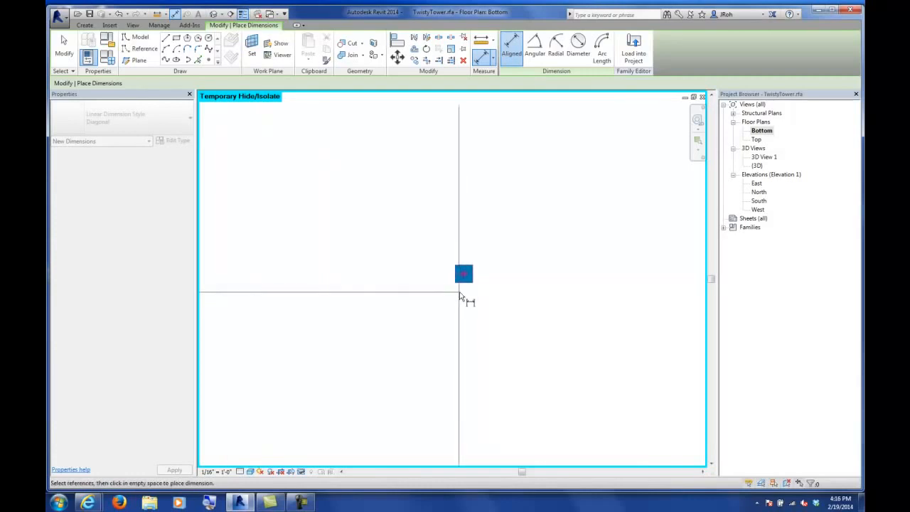
pyautogui.scroll(6, 468, 272)
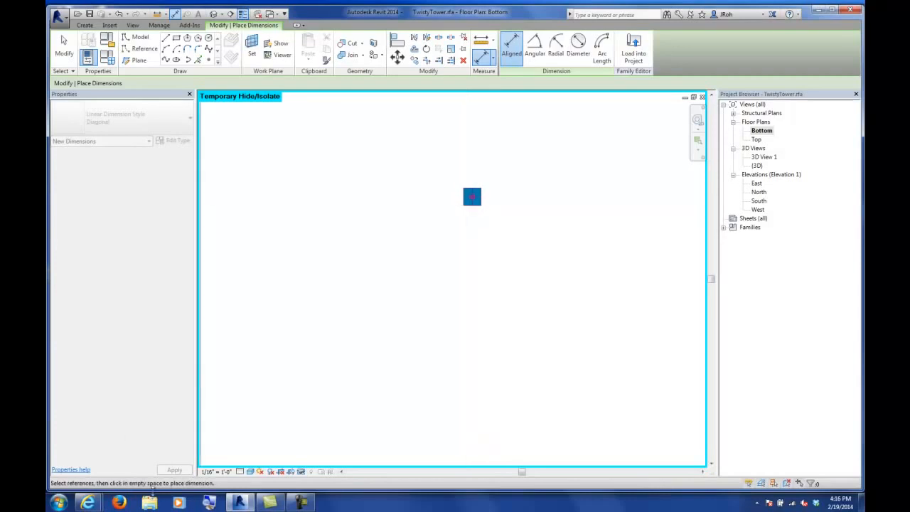
pyautogui.click(209, 503)
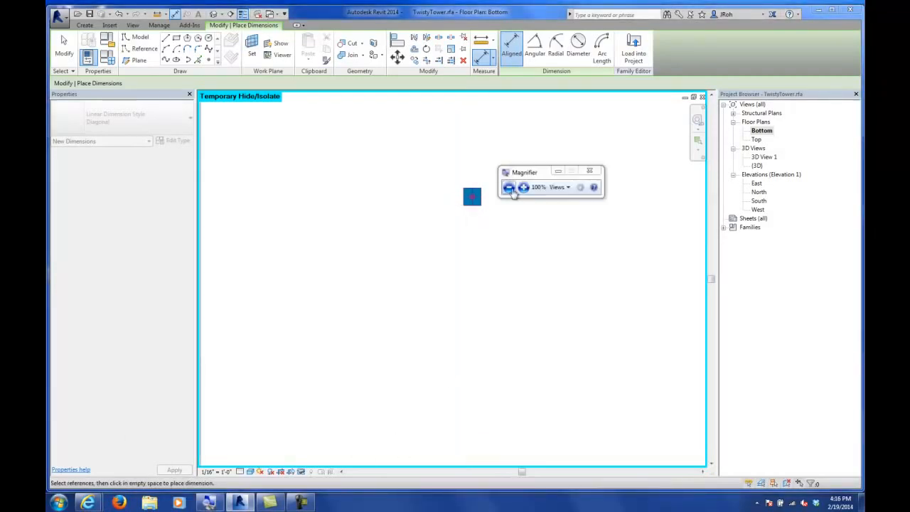
pyautogui.click(523, 187)
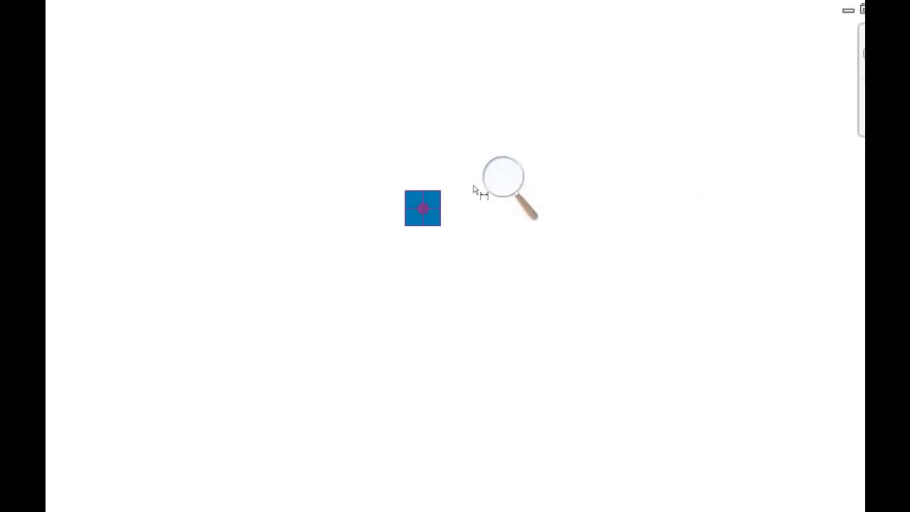
pyautogui.click(502, 175)
pyautogui.click(657, 155)
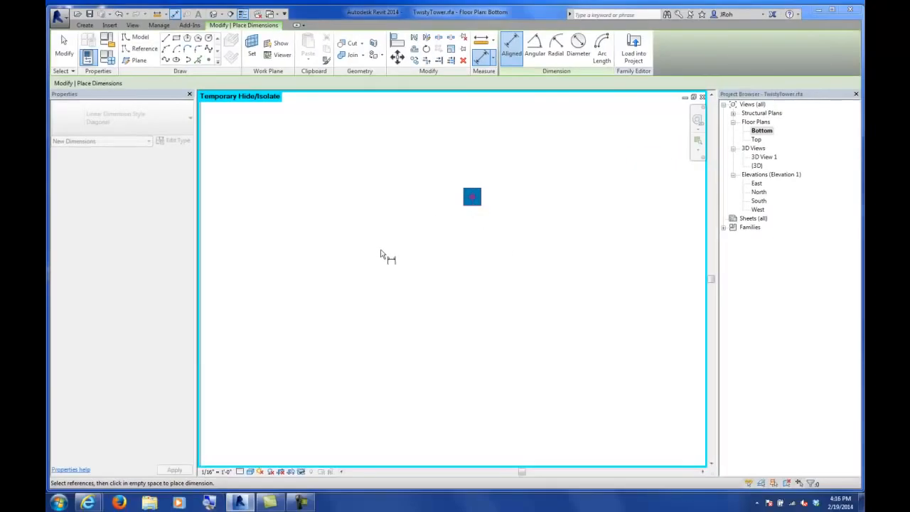
pyautogui.press('Escape')
pyautogui.press('Escape')
pyautogui.scroll(-5, 402, 281)
pyautogui.scroll(5, 420, 287)
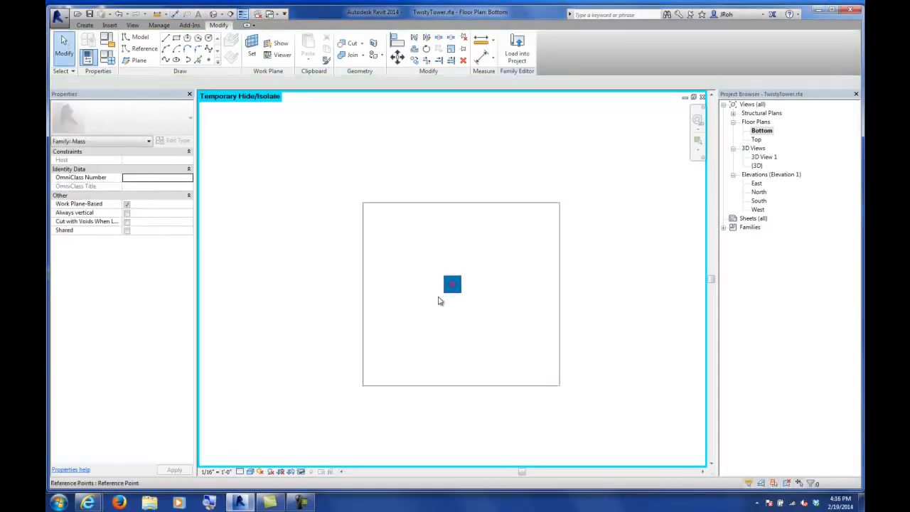
# - Add an aligned dimension string between the rectangle's two vertical sides through the reference point, and make its segments equal
pyautogui.click(481, 57)
pyautogui.click(353, 267)
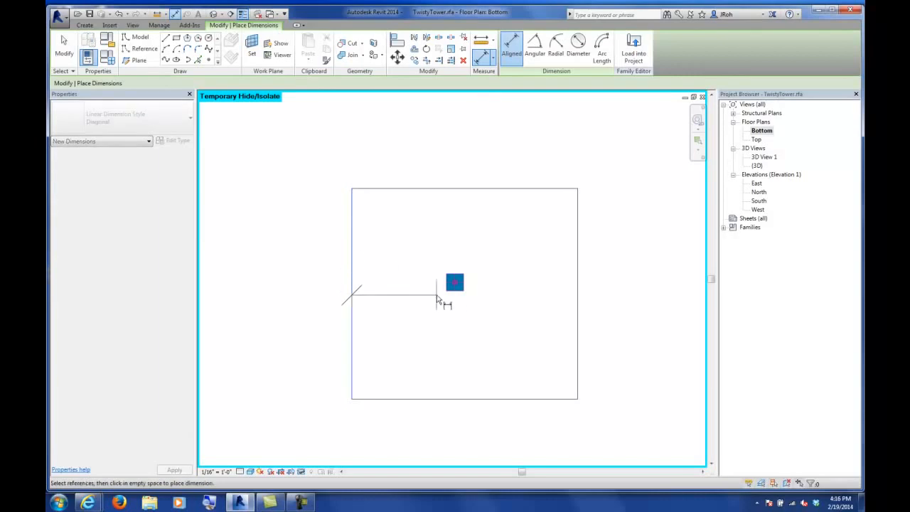
pyautogui.click(456, 300)
pyautogui.click(577, 305)
pyautogui.click(512, 152)
pyautogui.moveTo(494, 197); pyautogui.dragTo(486, 272, button='middle')
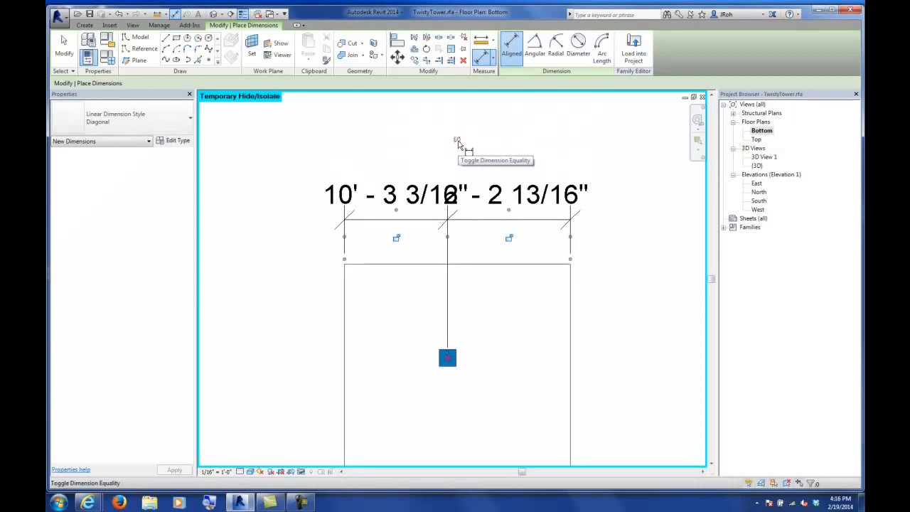
pyautogui.click(458, 141)
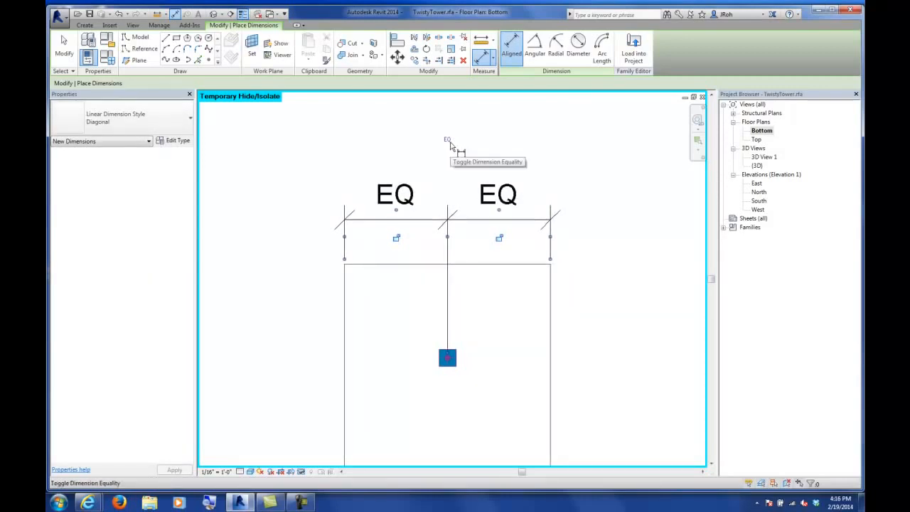
# - Dimension from the rectangle's upper side through the reference point to its lower side, and constrain both segments to be equal
pyautogui.scroll(-2, 479, 242)
pyautogui.moveTo(480, 242); pyautogui.dragTo(423, 207, button='middle')
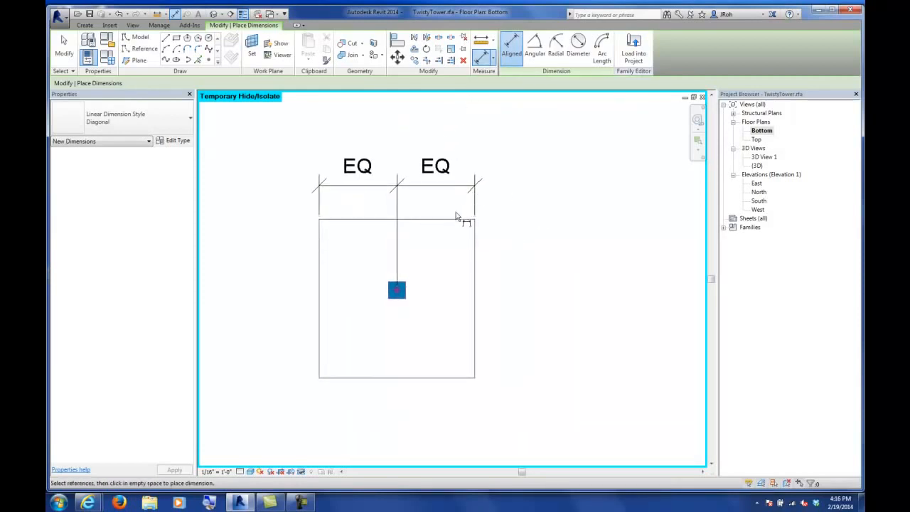
pyautogui.click(448, 224)
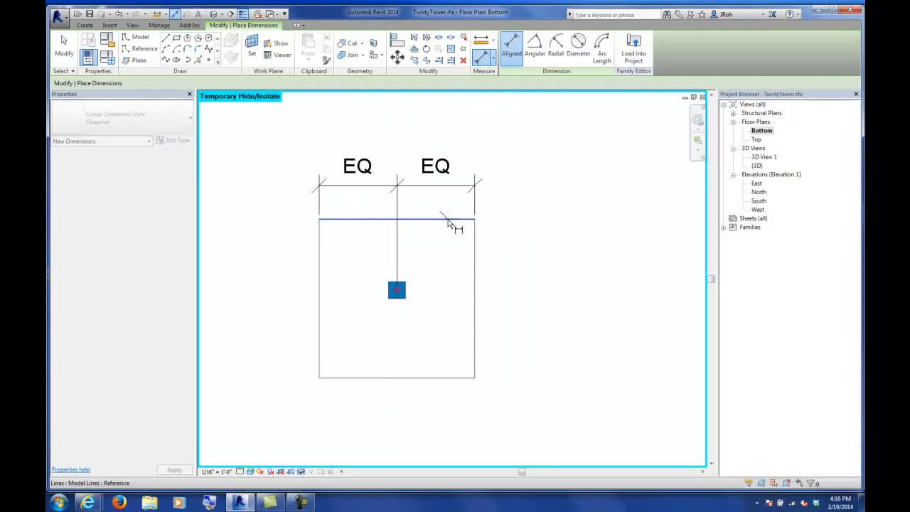
pyautogui.click(407, 295)
pyautogui.click(437, 377)
pyautogui.click(552, 357)
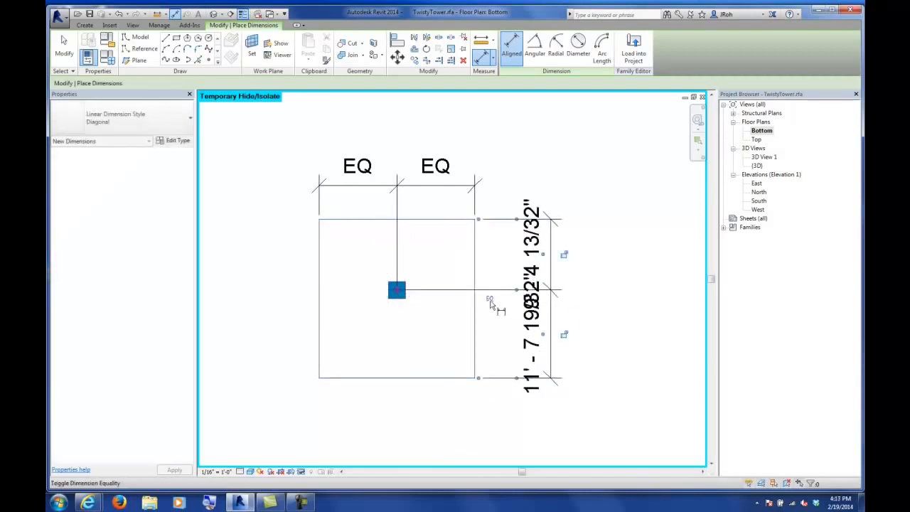
pyautogui.click(489, 290)
pyautogui.click(64, 47)
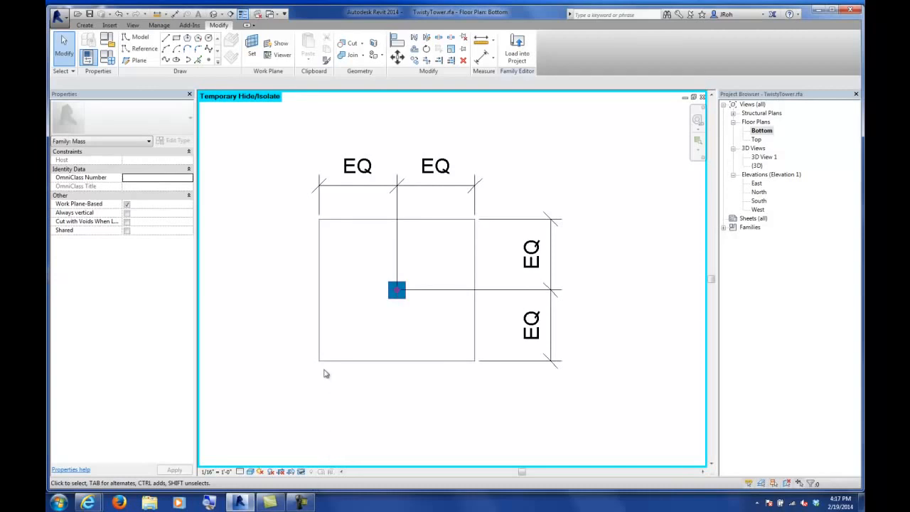
pyautogui.click(301, 502)
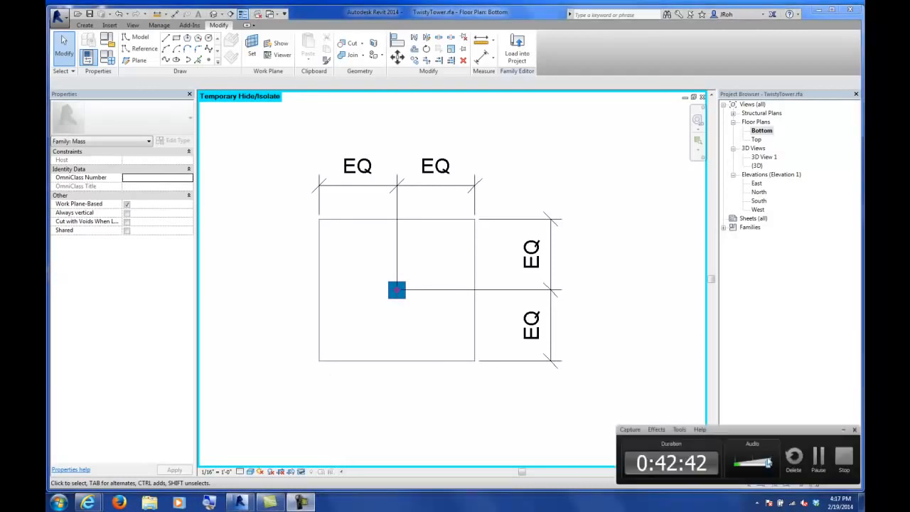
pyautogui.click(819, 457)
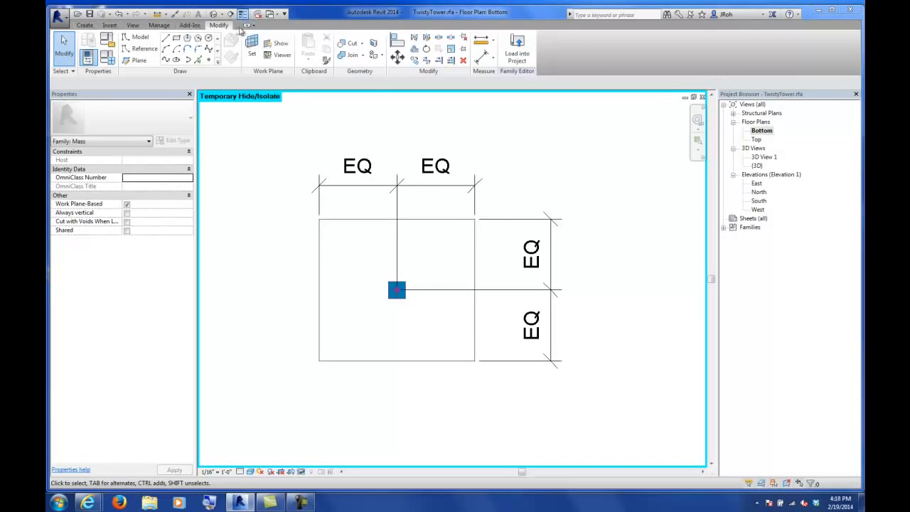
pyautogui.click(246, 25)
pyautogui.click(247, 25)
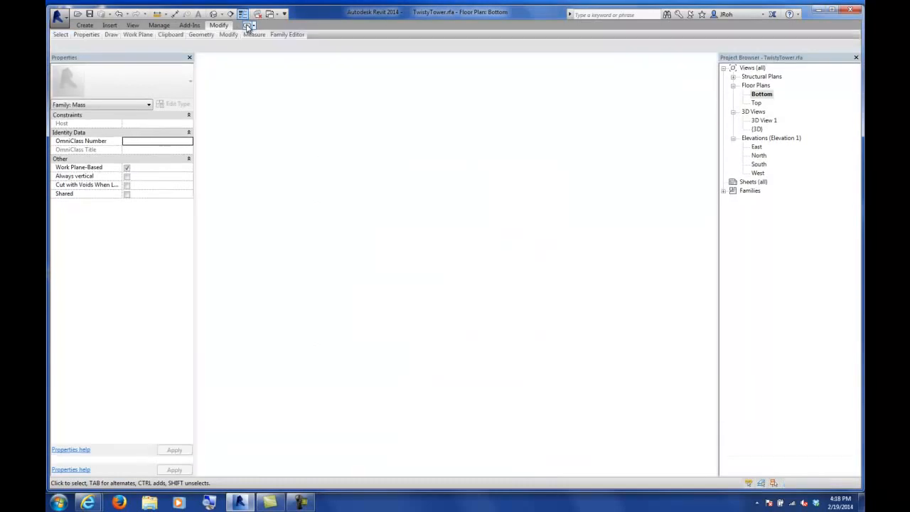
pyautogui.click(246, 25)
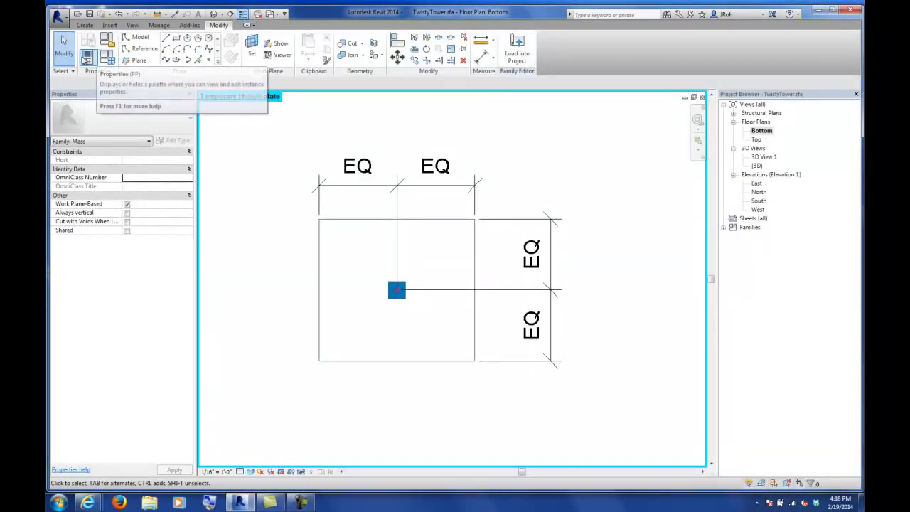
pyautogui.click(87, 60)
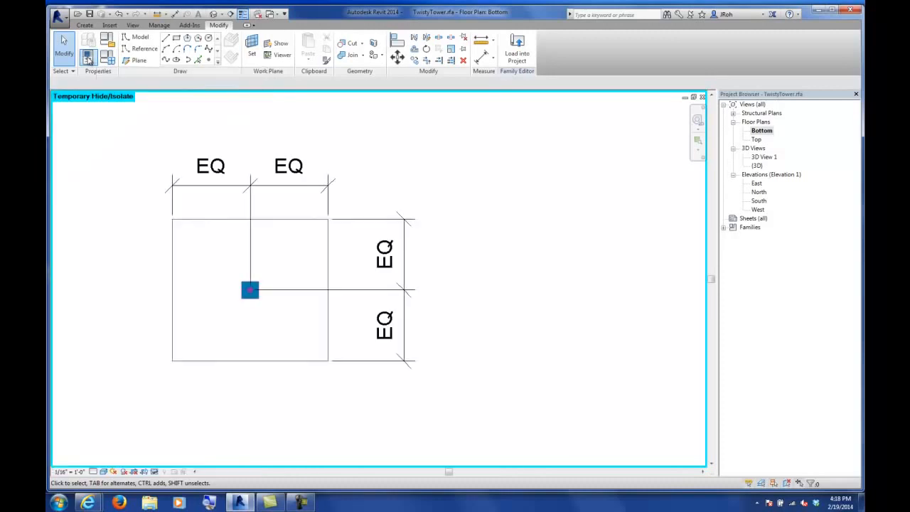
pyautogui.click(88, 60)
pyautogui.click(89, 60)
pyautogui.click(89, 60)
pyautogui.click(89, 60)
pyautogui.click(89, 61)
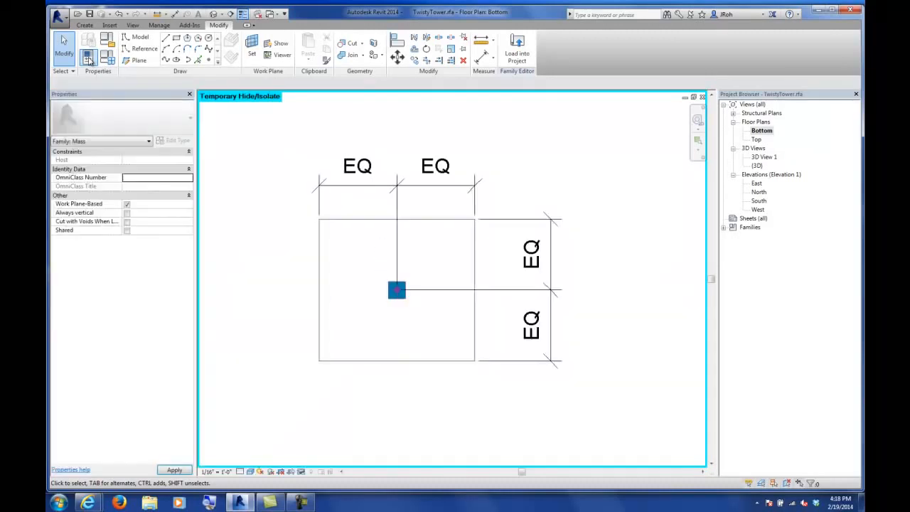
pyautogui.click(132, 25)
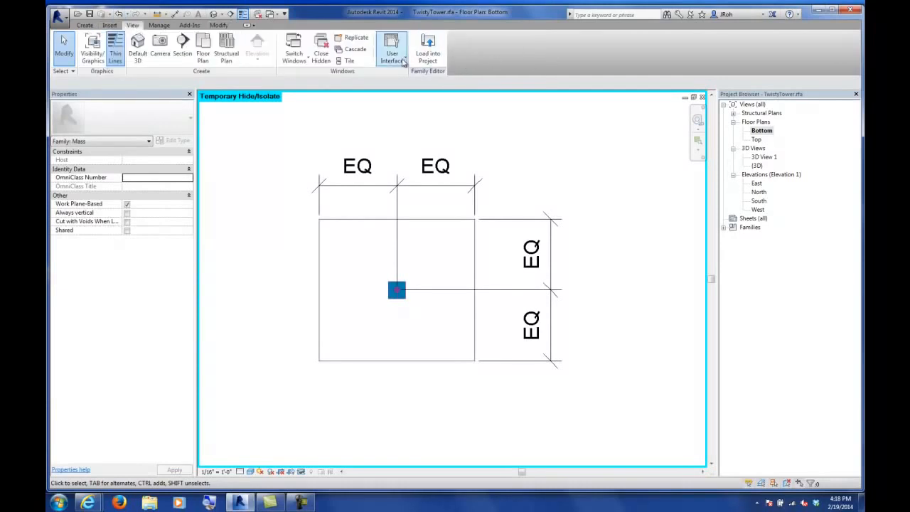
pyautogui.click(401, 61)
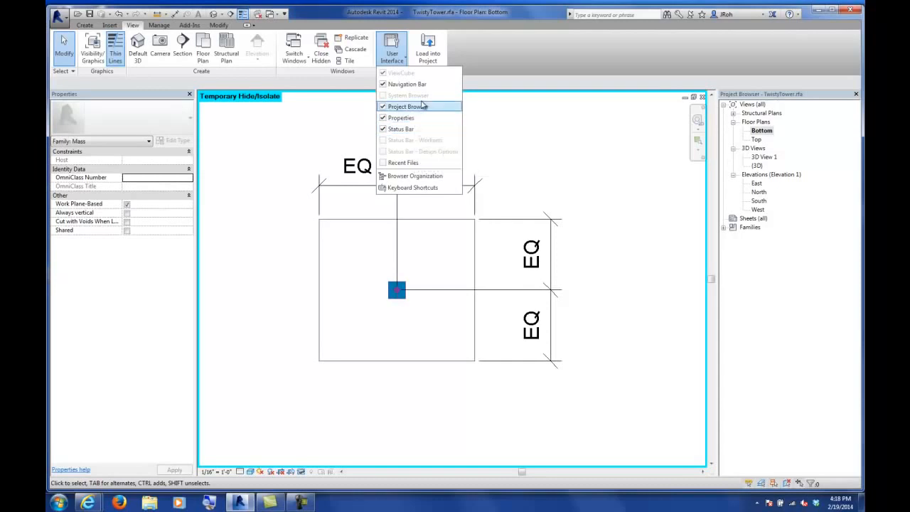
pyautogui.click(508, 60)
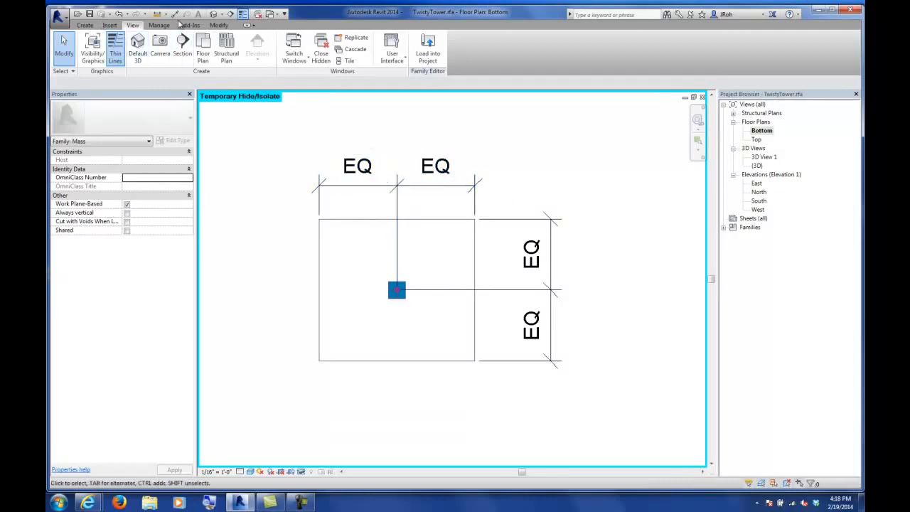
# - Add overall aligned dimensions for the rectangle's width and depth, placed outside the equality dimension strings
pyautogui.click(85, 25)
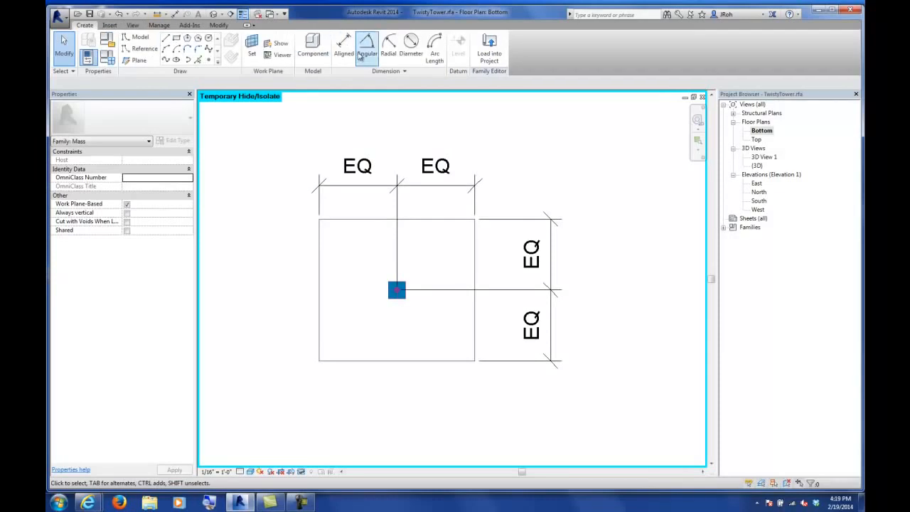
pyautogui.click(344, 52)
pyautogui.click(321, 250)
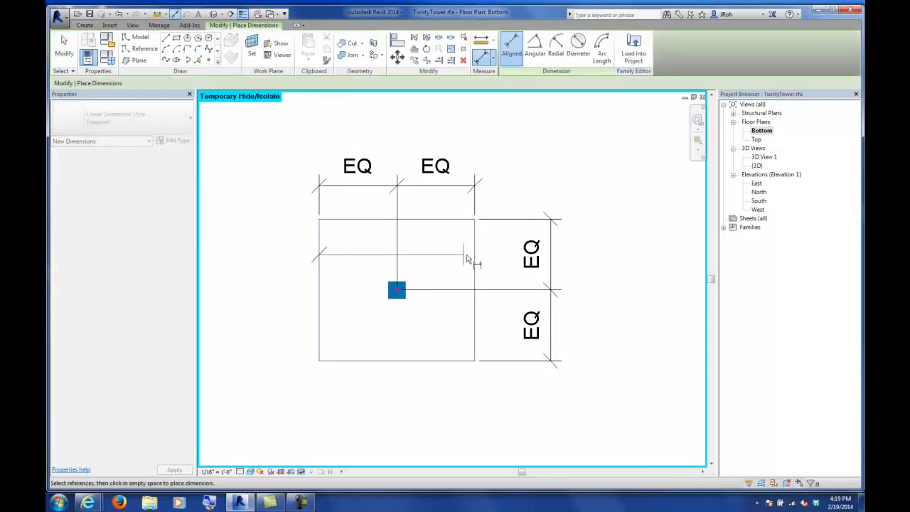
pyautogui.click(475, 259)
pyautogui.click(471, 133)
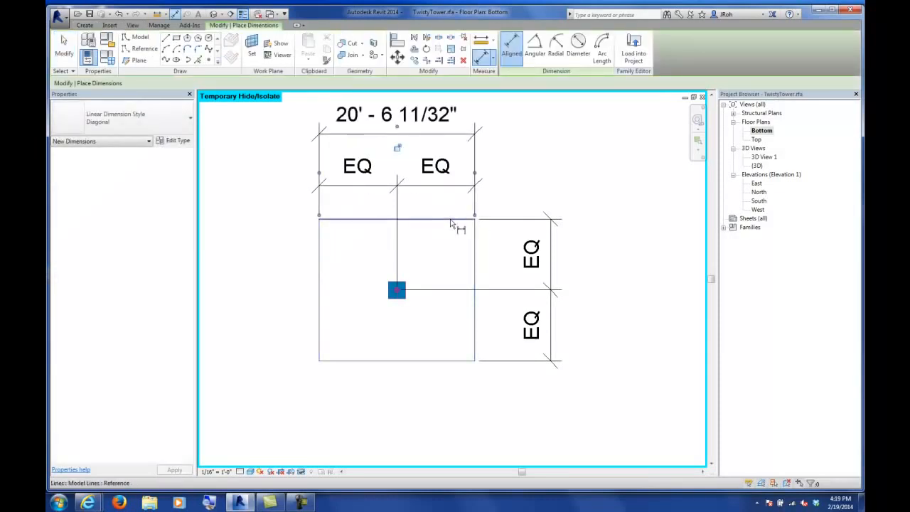
pyautogui.click(463, 361)
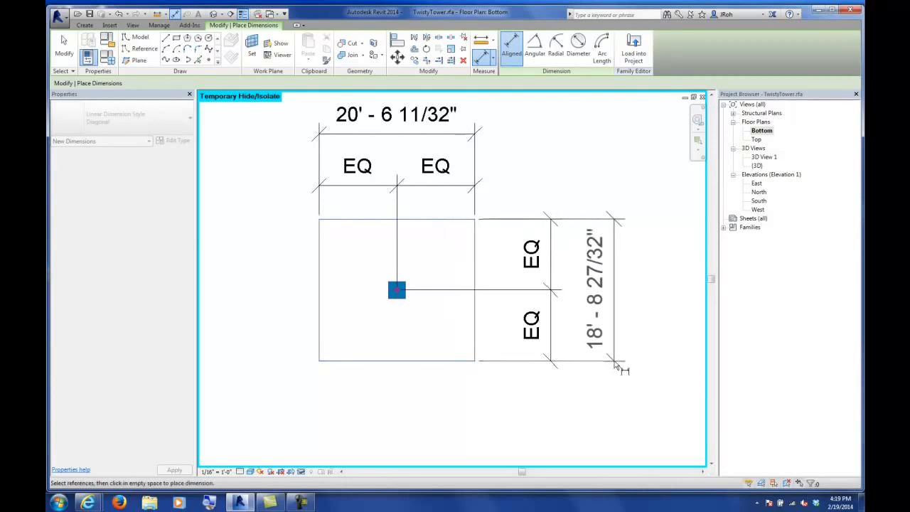
pyautogui.click(618, 366)
pyautogui.click(63, 46)
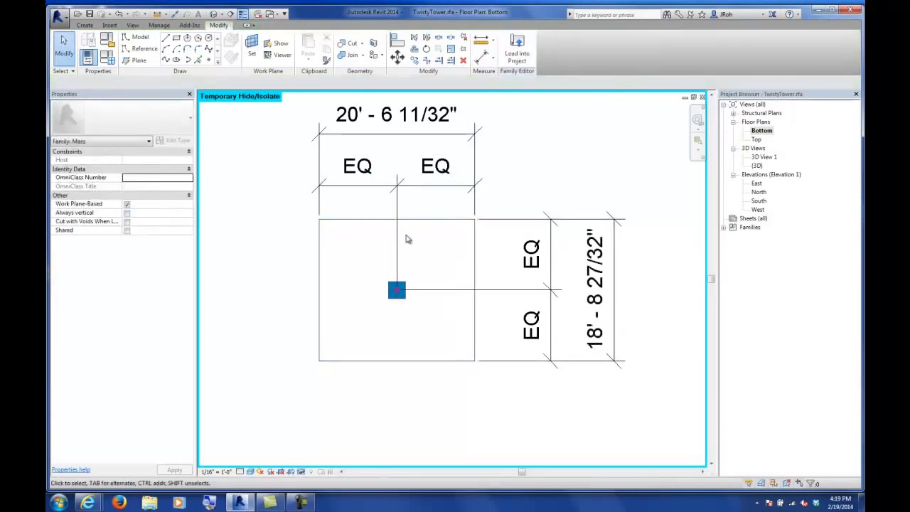
# - Set the reference point's rotation angle to 45° to test that the hosted rectangle rotates with it
pyautogui.scroll(-2, 360, 277)
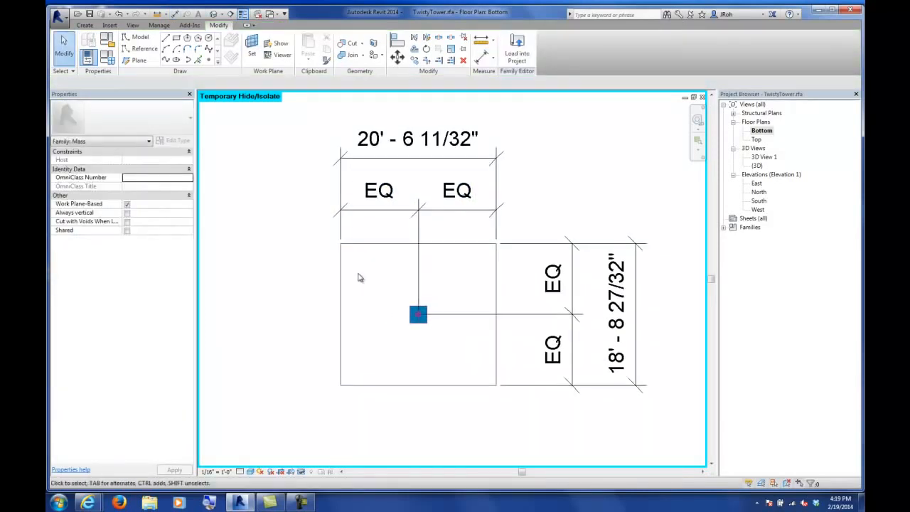
pyautogui.click(405, 303)
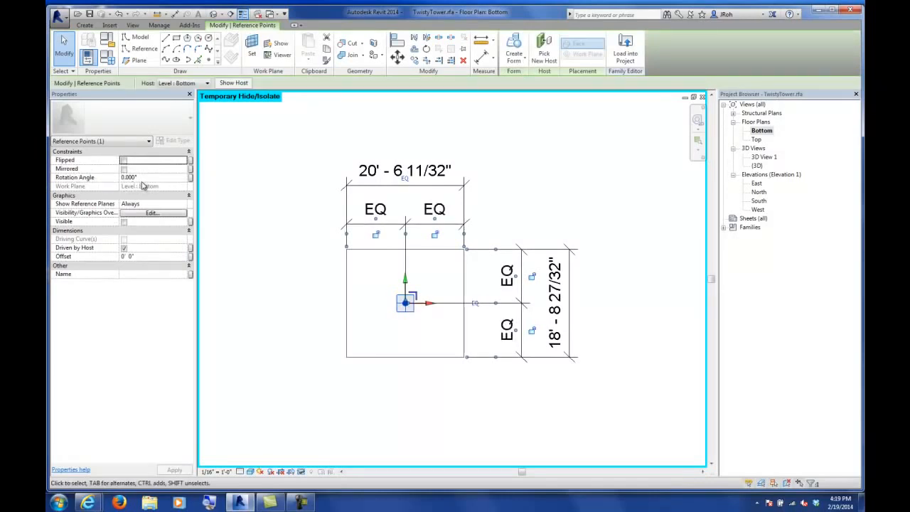
pyautogui.click(150, 178)
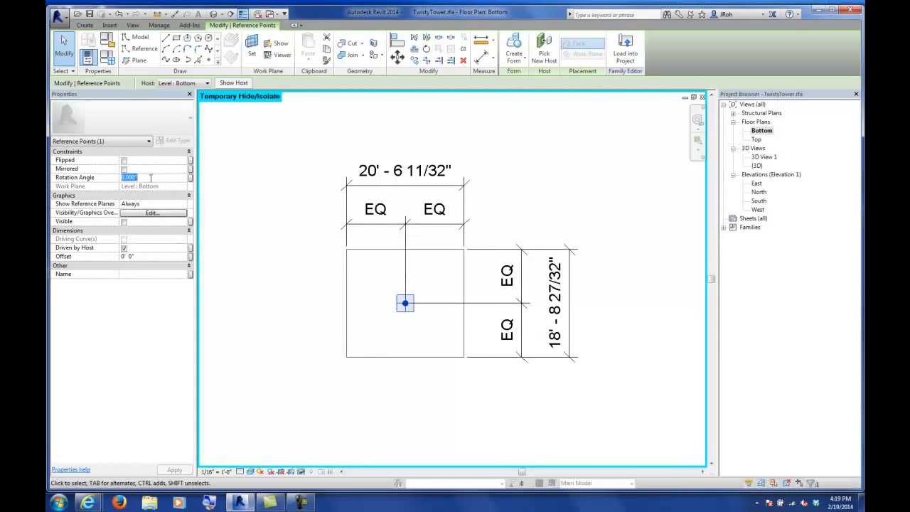
pyautogui.write('45')
pyautogui.press('Return')
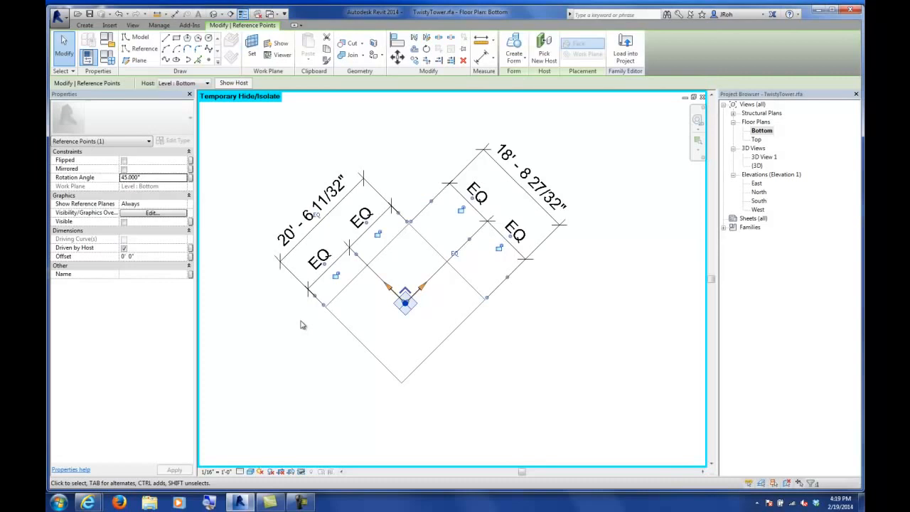
pyautogui.scroll(2, 388, 327)
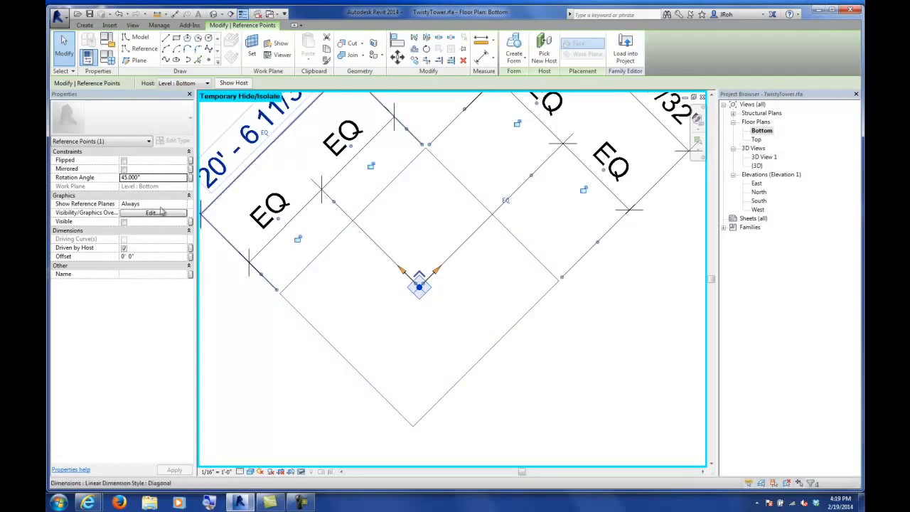
# - Set the reference point's rotation angle to 0° and deselect the point
pyautogui.click(149, 176)
pyautogui.write('0')
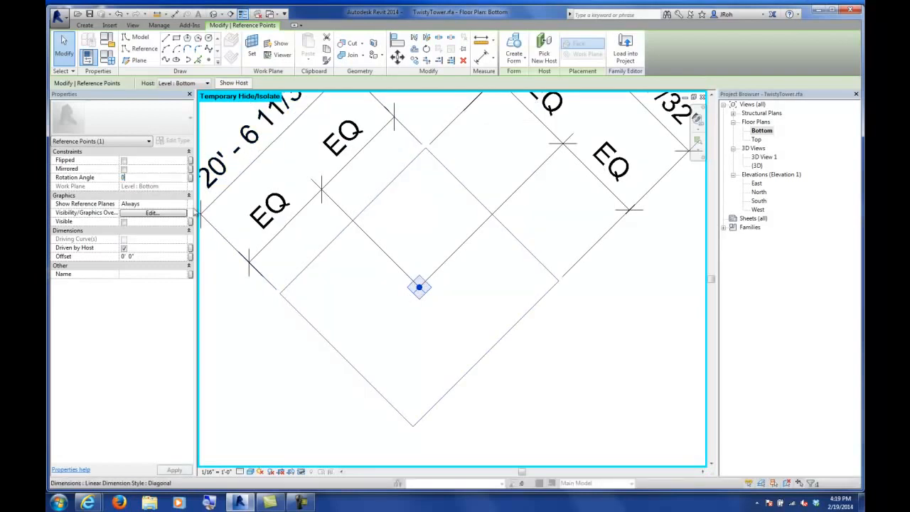
pyautogui.press('Return')
pyautogui.scroll(-3, 399, 325)
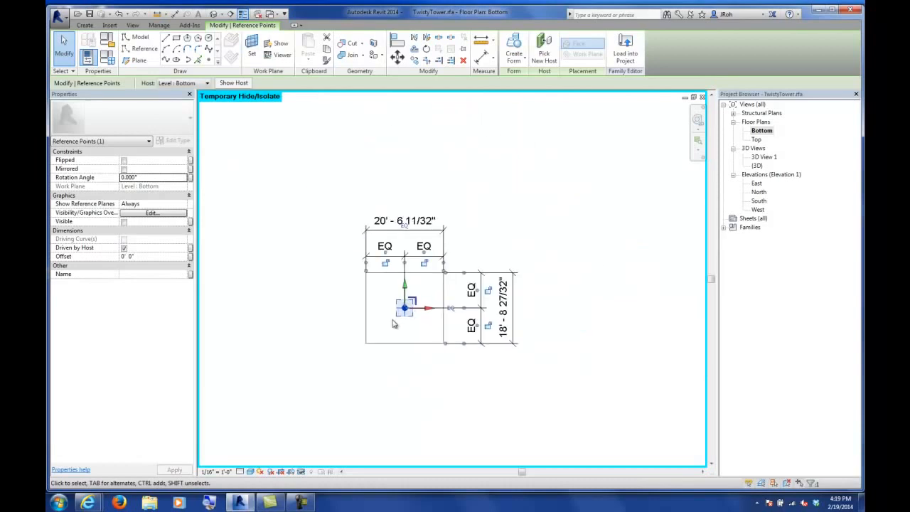
pyautogui.click(229, 179)
# - Label the rectangle's overall width dimension with the w parameter
pyautogui.click(389, 222)
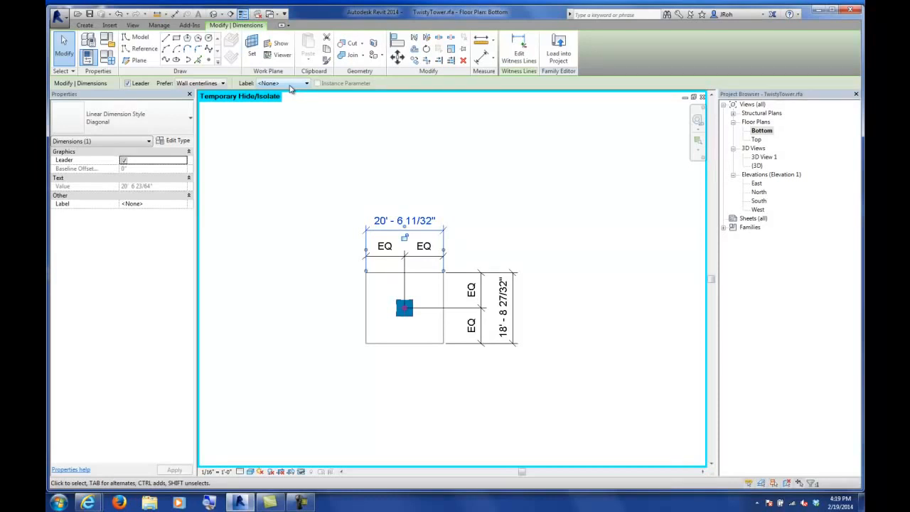
pyautogui.click(290, 84)
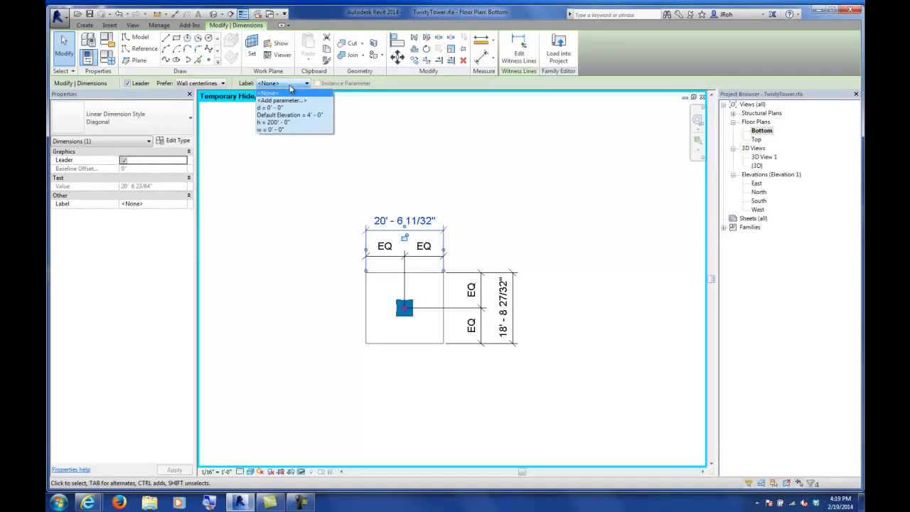
pyautogui.click(276, 130)
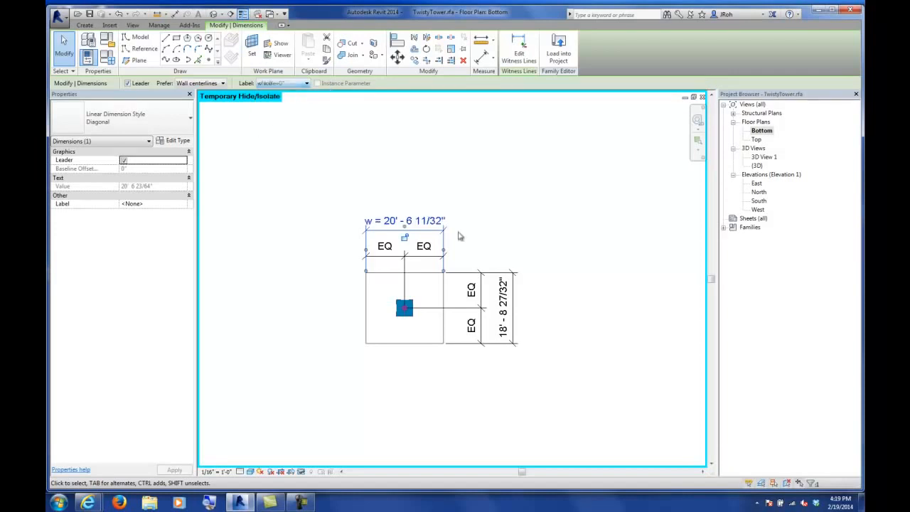
# - Label the rectangle's overall depth dimension with the d parameter and save the family
pyautogui.click(484, 296)
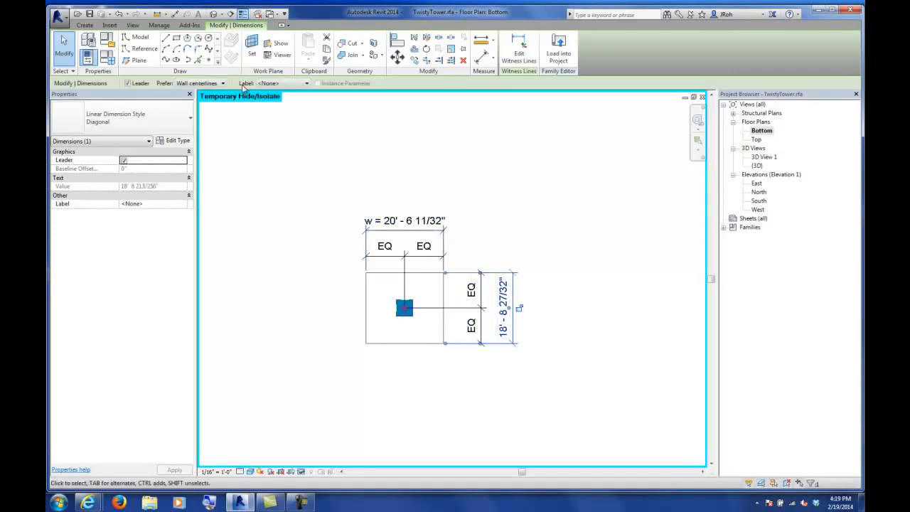
pyautogui.click(270, 85)
pyautogui.click(273, 108)
pyautogui.click(319, 180)
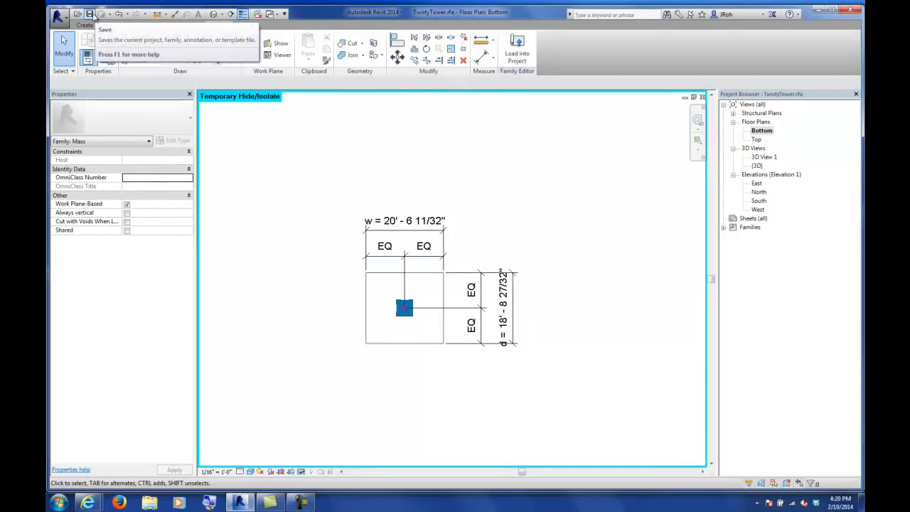
pyautogui.click(91, 14)
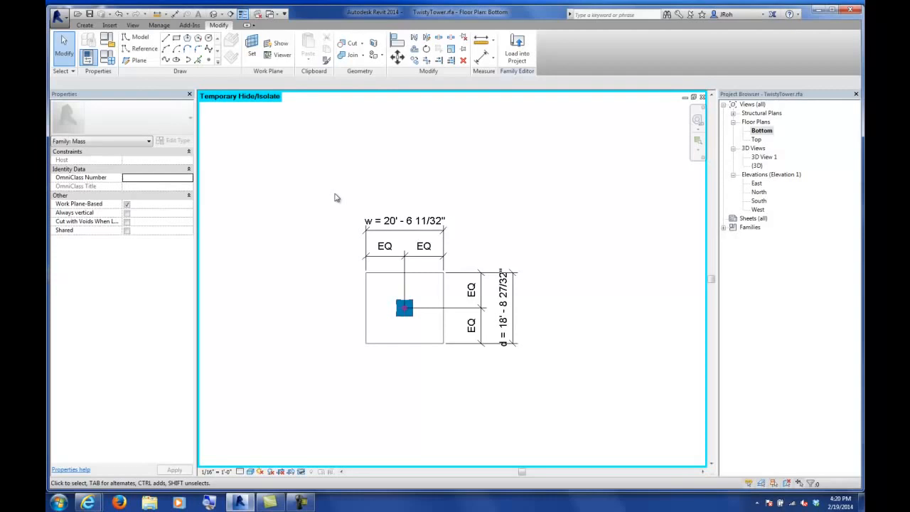
# - Select the rectangle, its reference point and all dimensions in the Bottom plan and copy them to the clipboard
pyautogui.moveTo(311, 173); pyautogui.dragTo(613, 390)
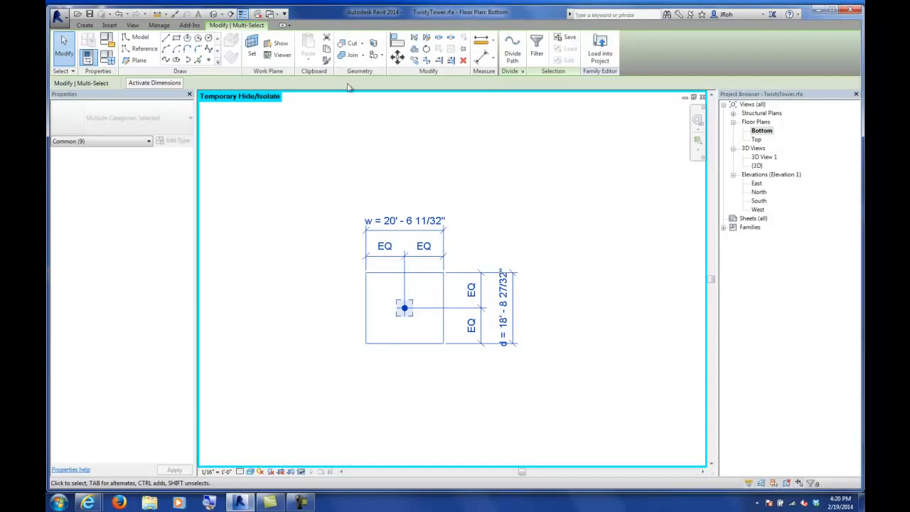
pyautogui.click(327, 49)
pyautogui.click(301, 503)
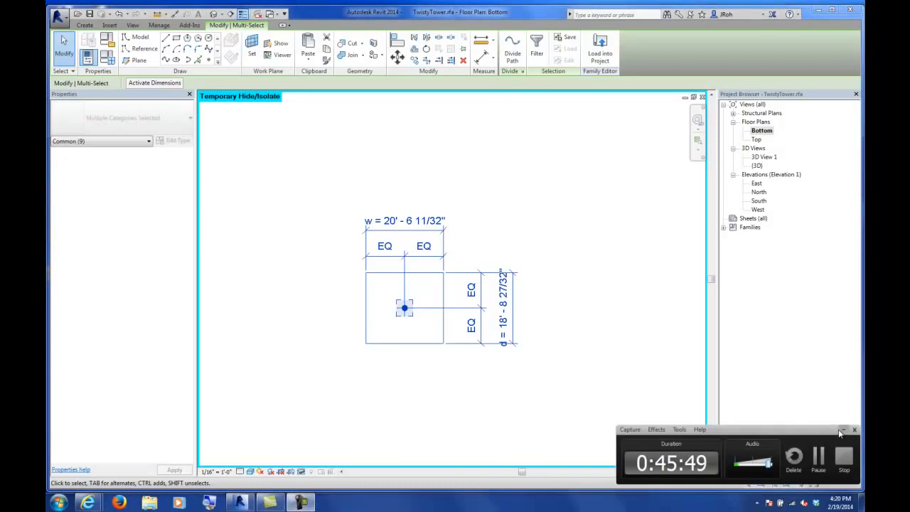
pyautogui.click(844, 430)
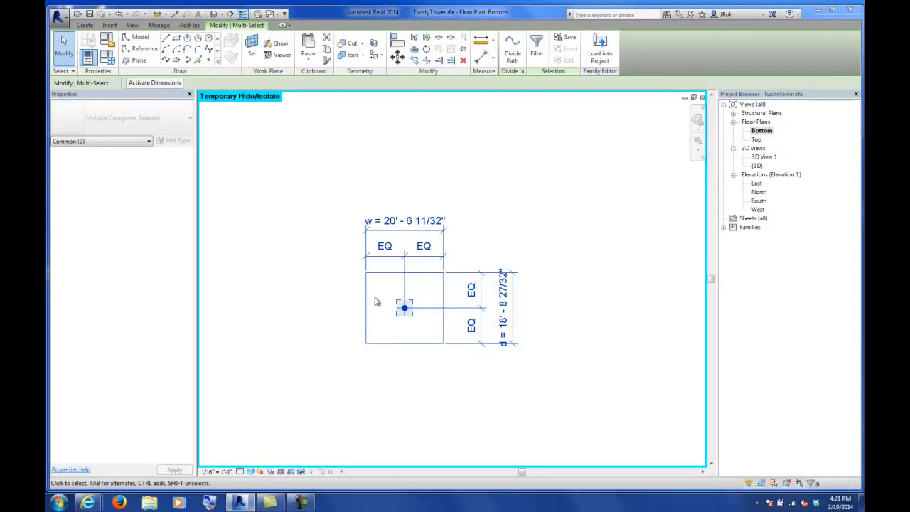
# - Turn off Thin Lines to examine the true line weights at the rectangle's corner, and turn Thin Lines on again
pyautogui.scroll(5, 441, 346)
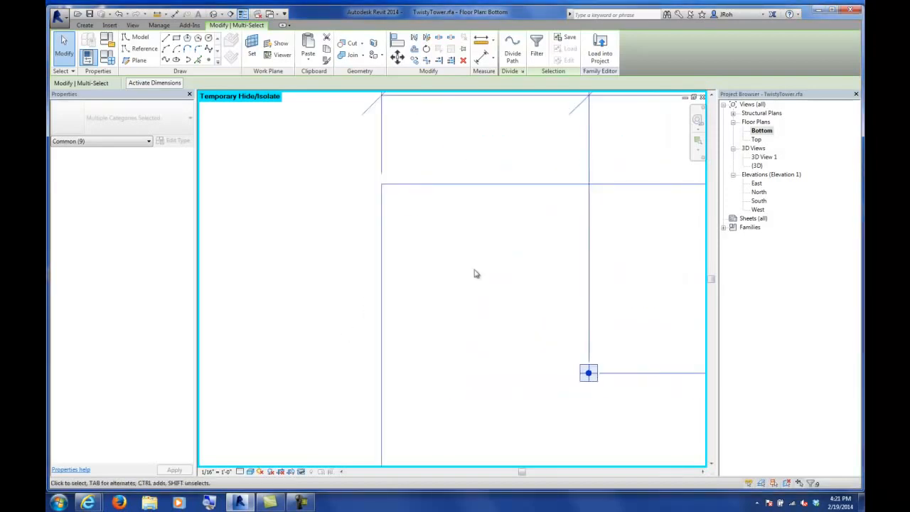
pyautogui.click(243, 12)
pyautogui.click(319, 126)
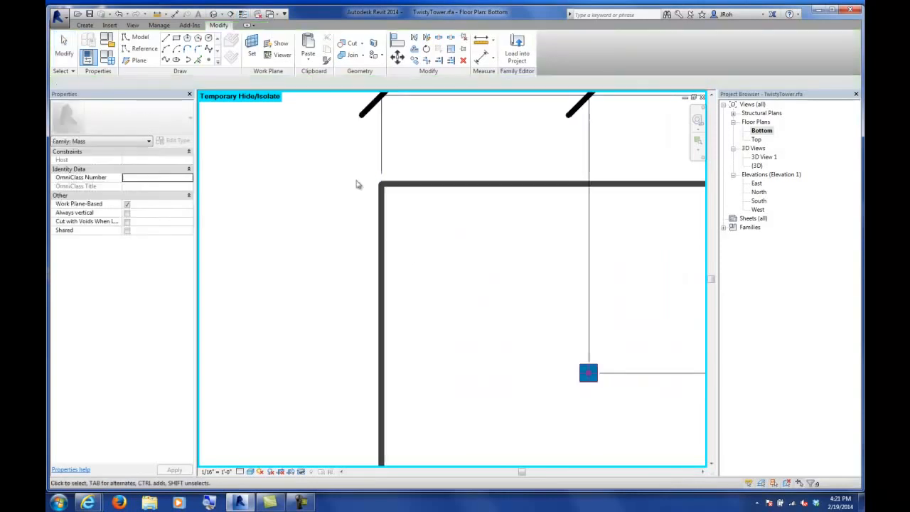
pyautogui.scroll(2, 402, 224)
pyautogui.scroll(2, 401, 224)
pyautogui.moveTo(329, 181); pyautogui.dragTo(451, 335, button='middle')
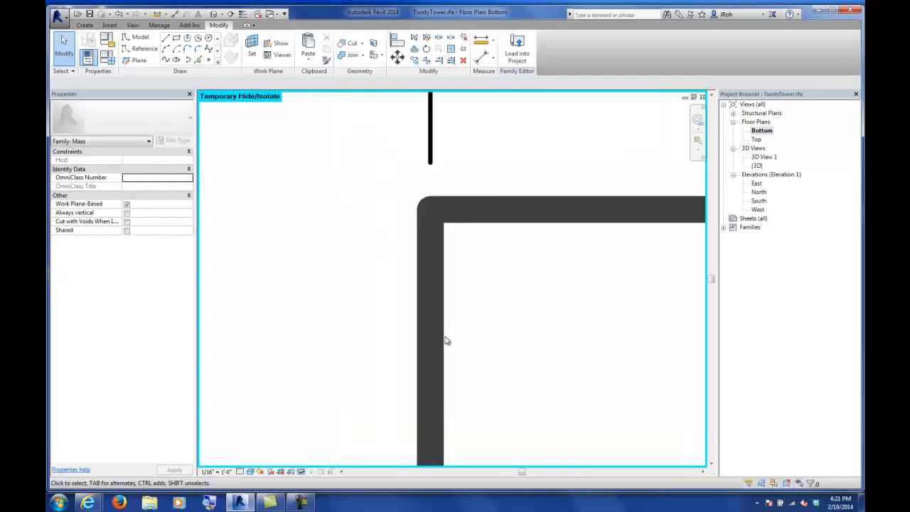
pyautogui.click(242, 15)
pyautogui.scroll(-4, 375, 244)
pyautogui.scroll(-3, 375, 244)
pyautogui.scroll(3, 387, 247)
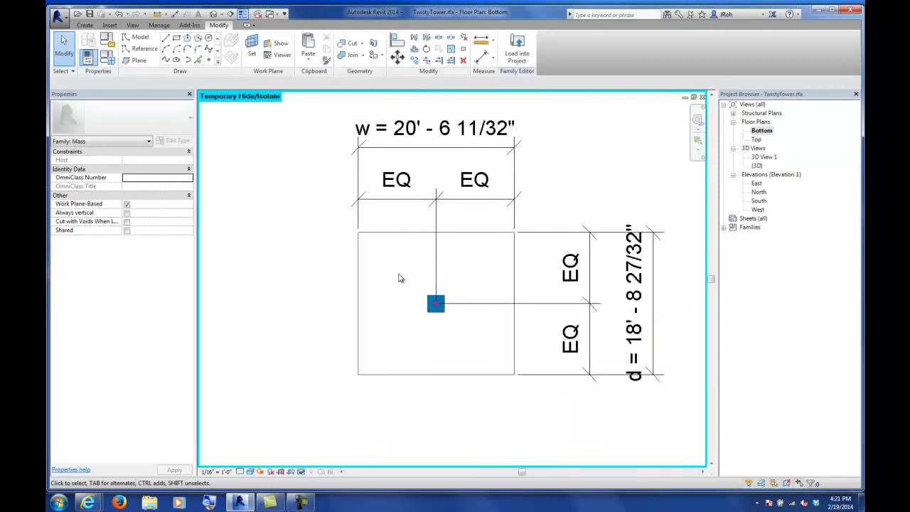
pyautogui.scroll(-3, 426, 283)
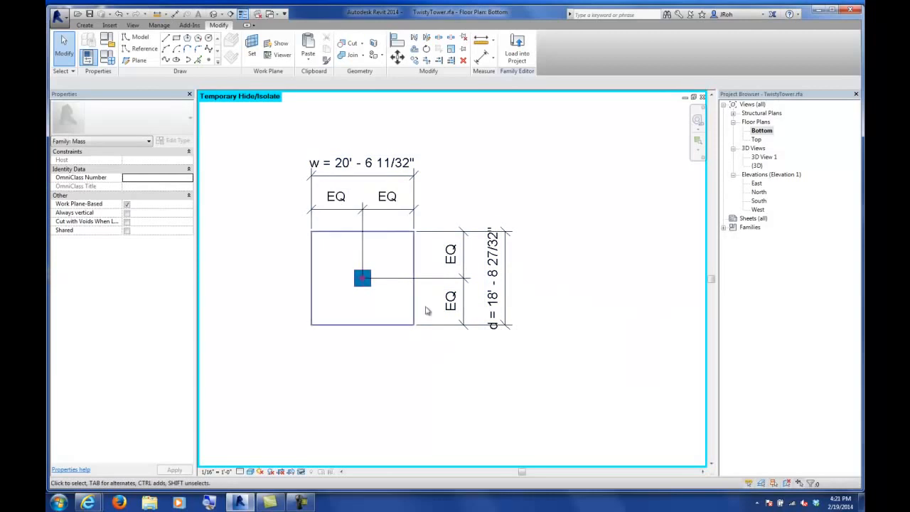
# - Copy the complete Bottom-level profile with its reference point and dimensions to the clipboard, and select only the reference point
pyautogui.moveTo(262, 129); pyautogui.dragTo(586, 382)
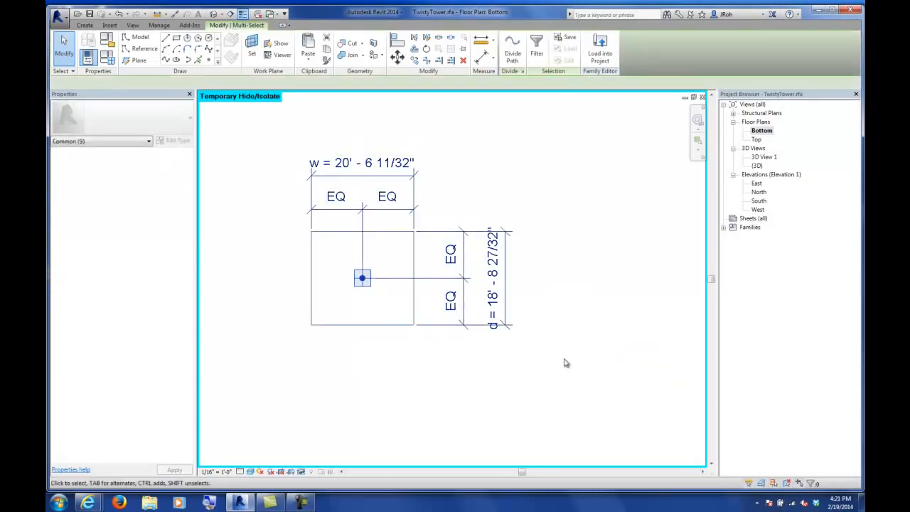
pyautogui.click(326, 50)
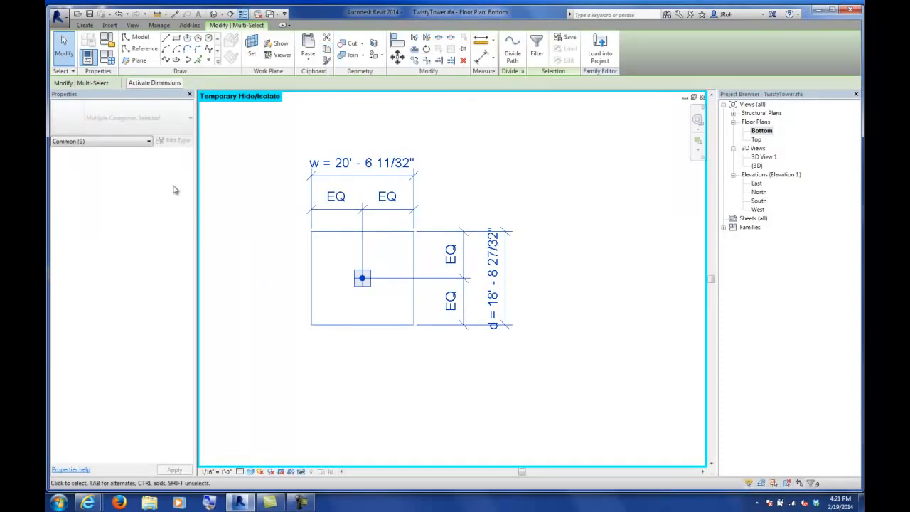
pyautogui.click(298, 226)
pyautogui.click(357, 286)
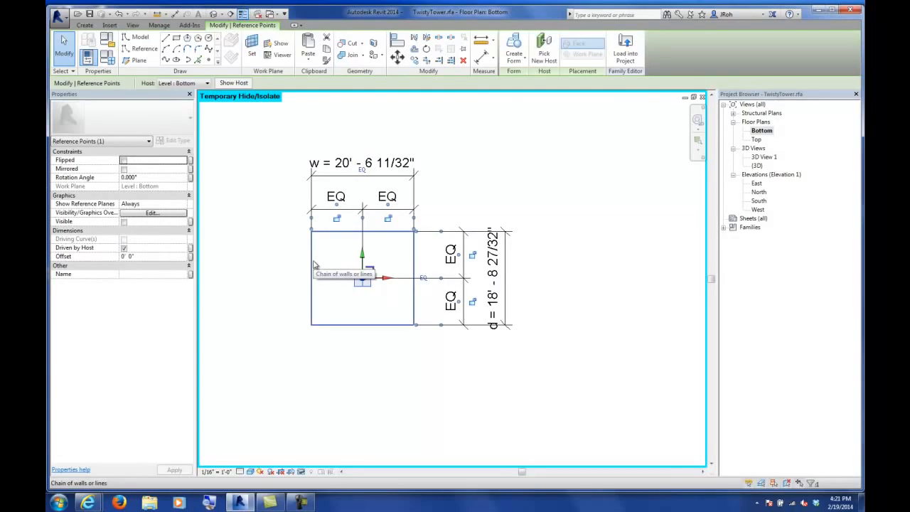
# - In the Top floor plan, paste the copied profile aligned to selected levels, choosing the Top level
pyautogui.doubleClick(757, 140)
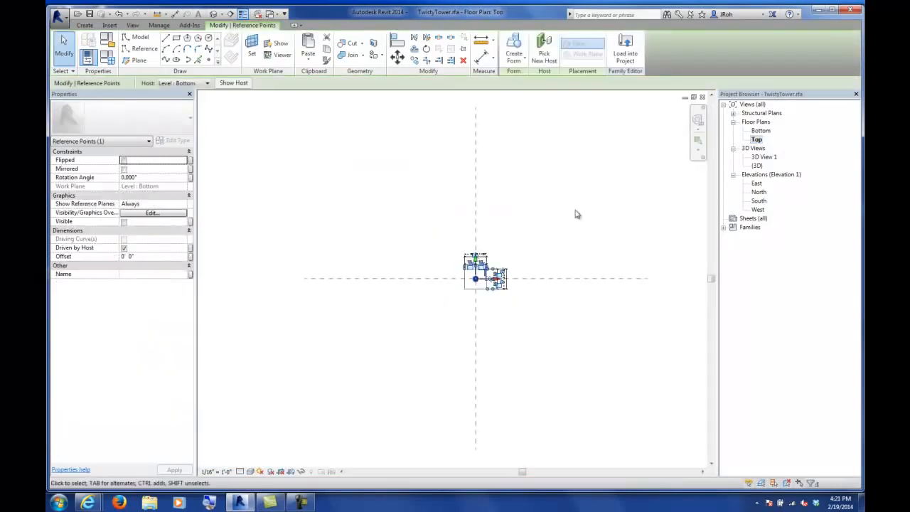
pyautogui.press('Escape')
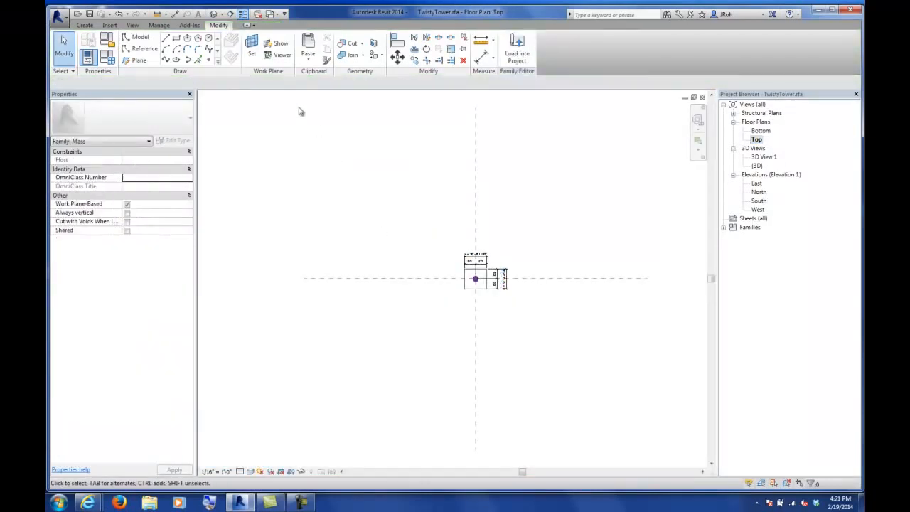
pyautogui.click(307, 64)
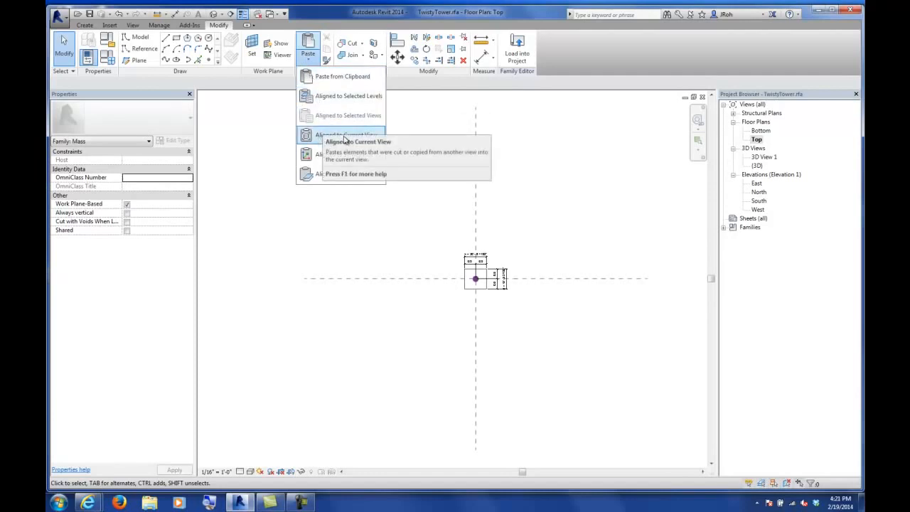
pyautogui.click(336, 100)
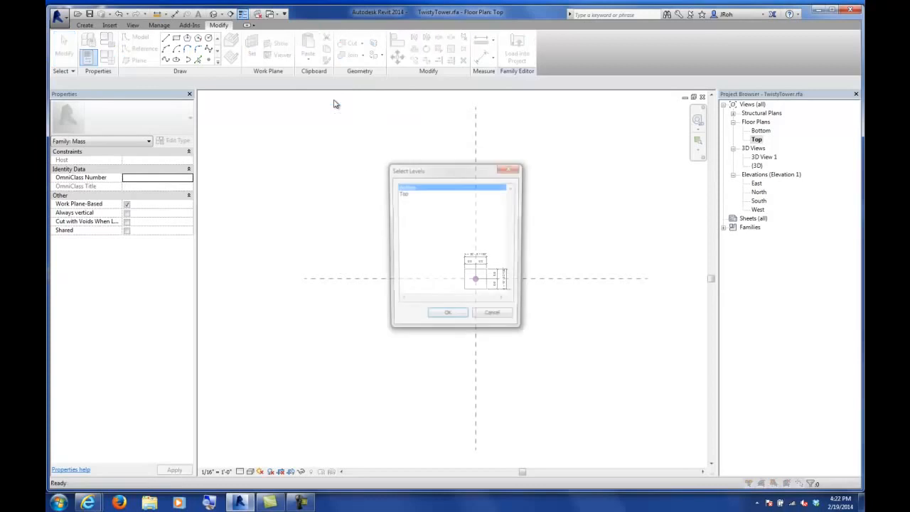
pyautogui.click(403, 194)
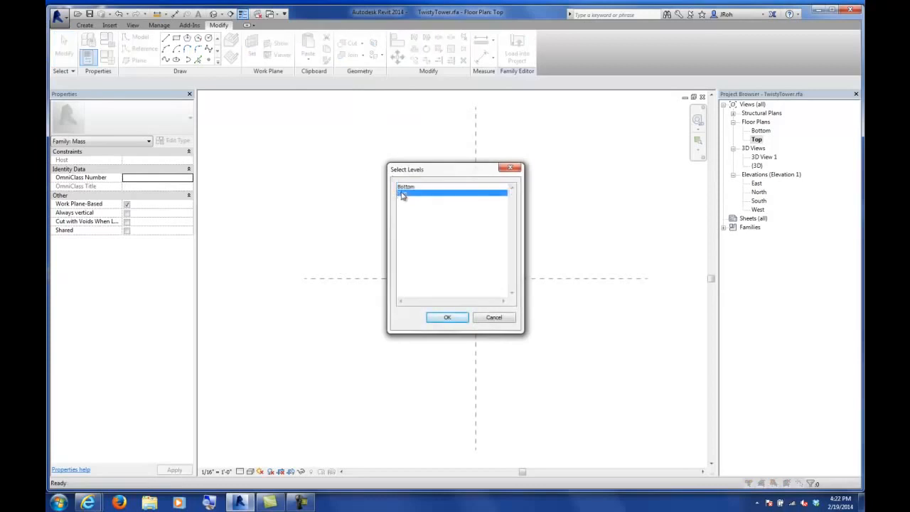
pyautogui.click(448, 318)
# - Check the two stacked profiles in the {3D} view and undo the paste onto the Top level
pyautogui.click(757, 165)
pyautogui.doubleClick(758, 167)
pyautogui.scroll(-5, 409, 269)
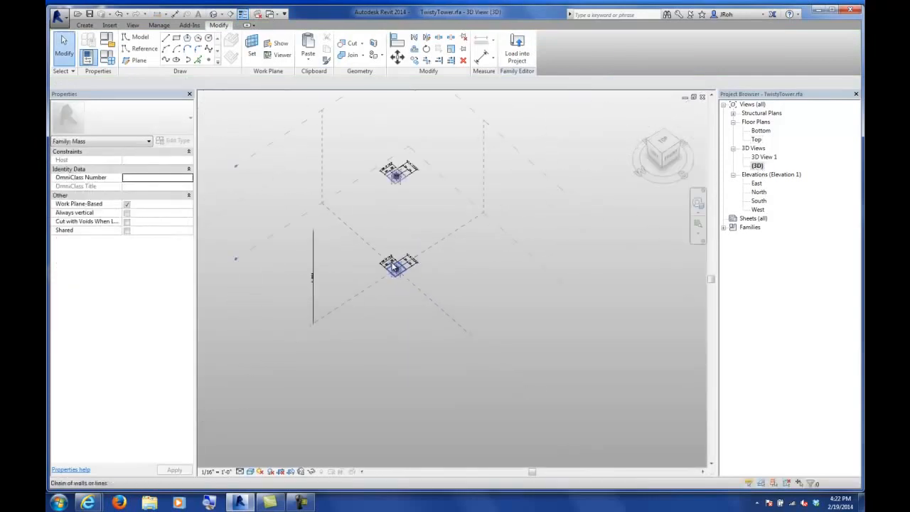
pyautogui.keyDown('shift'); pyautogui.moveTo(382, 301); pyautogui.dragTo(391, 239, button='middle'); pyautogui.keyUp('shift')
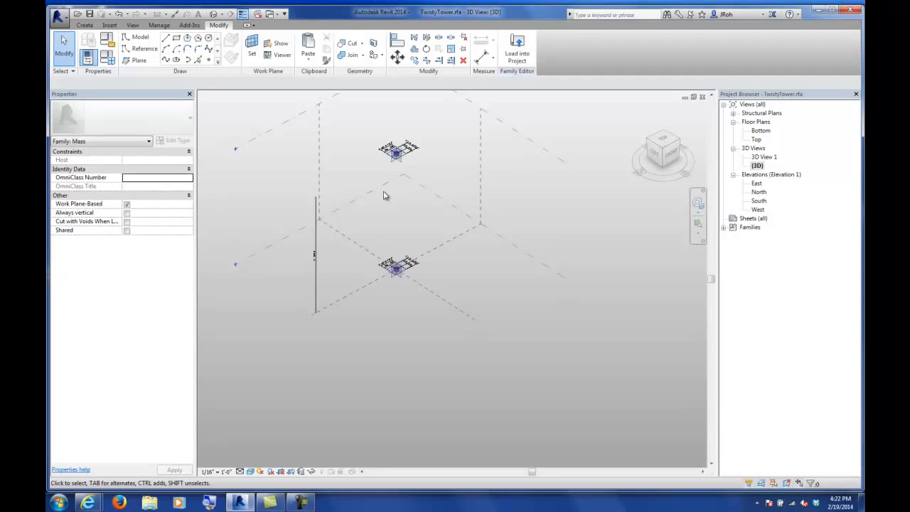
pyautogui.hotkey('ctrl', 'z')
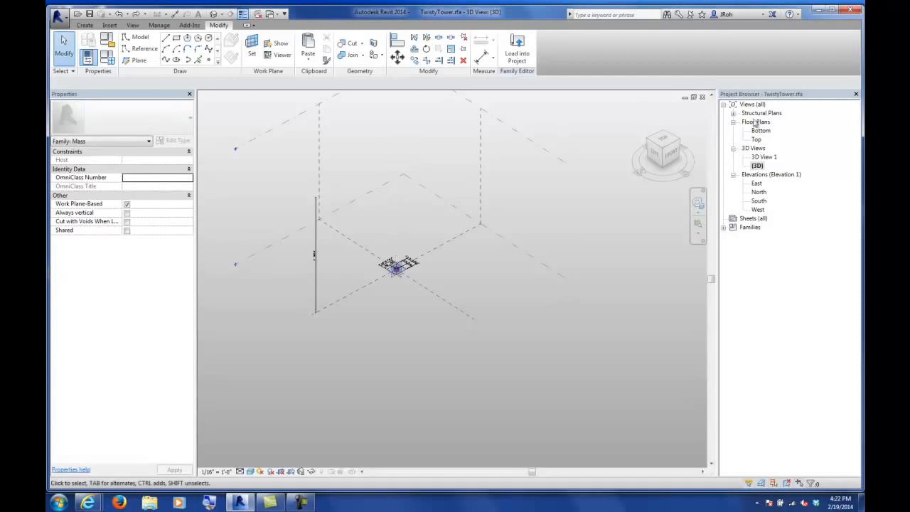
# - Reopen the Bottom floor plan and copy the rectangle, reference point and all dimensions to the clipboard again
pyautogui.doubleClick(759, 132)
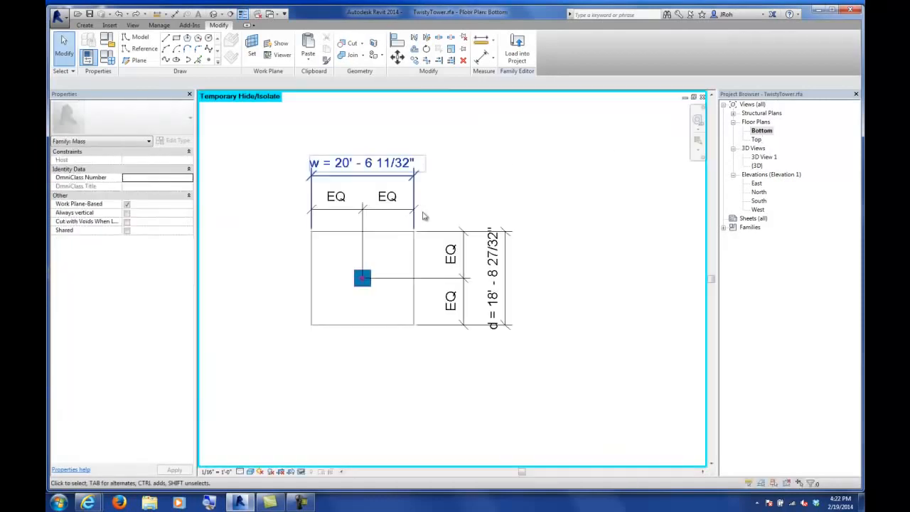
pyautogui.moveTo(278, 138); pyautogui.dragTo(618, 415)
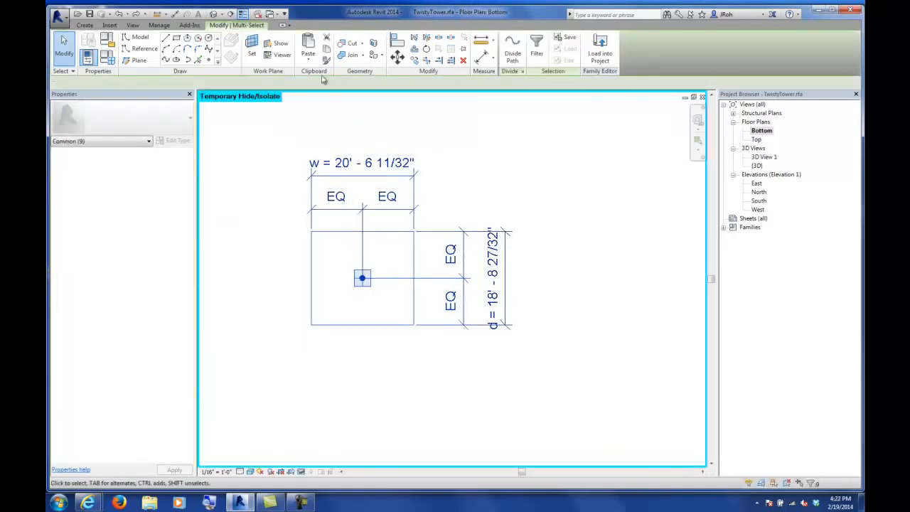
pyautogui.click(325, 52)
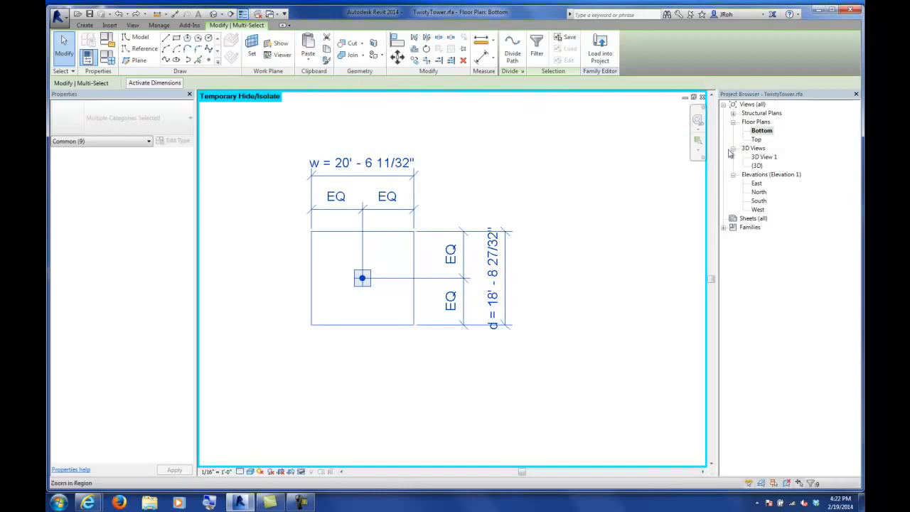
# - Switch briefly to the {3D} view, return to the Bottom plan and reselect the whole dimensioned profile
pyautogui.doubleClick(757, 165)
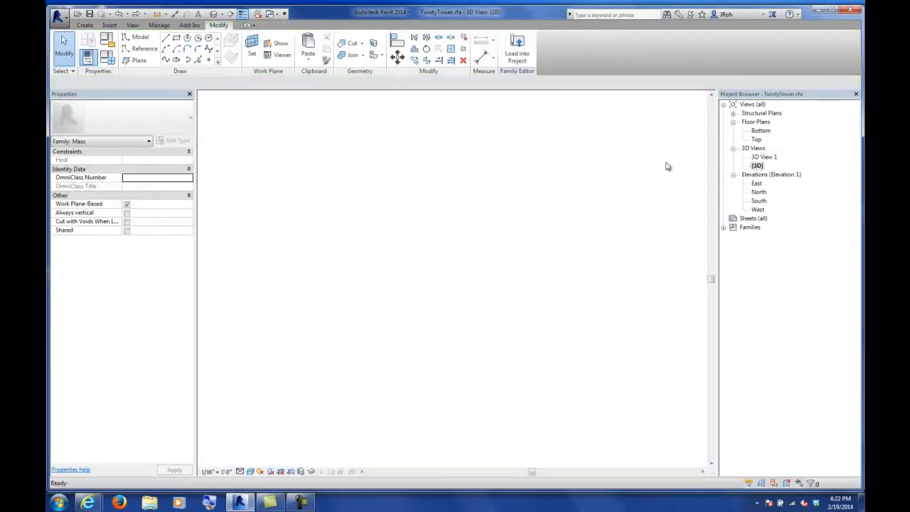
pyautogui.doubleClick(762, 131)
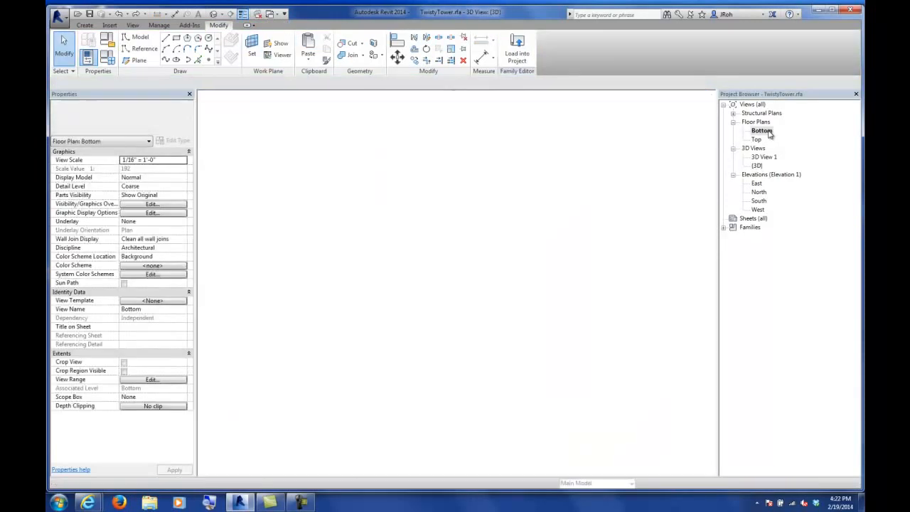
pyautogui.moveTo(278, 140); pyautogui.dragTo(560, 384)
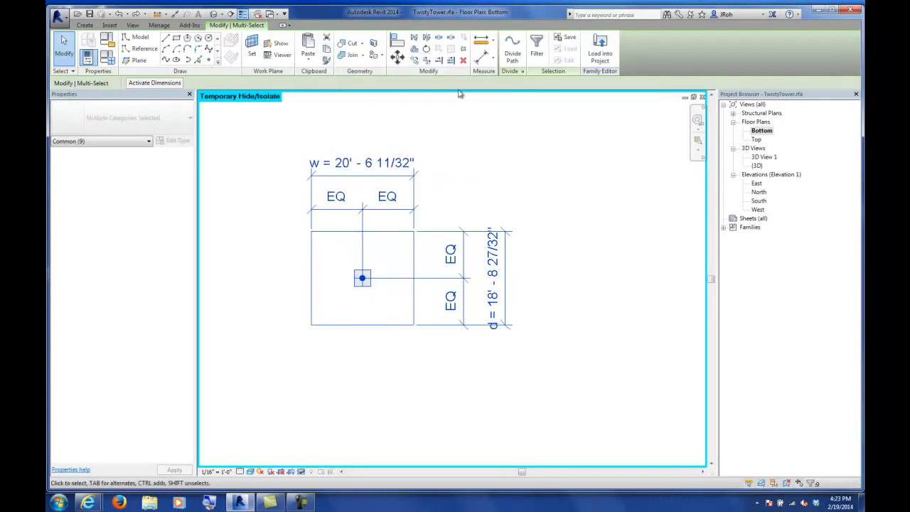
# - In the {3D} view, paste the copied profile aligned to selected levels, choosing Top, and save the family
pyautogui.click(757, 166)
pyautogui.doubleClick(757, 166)
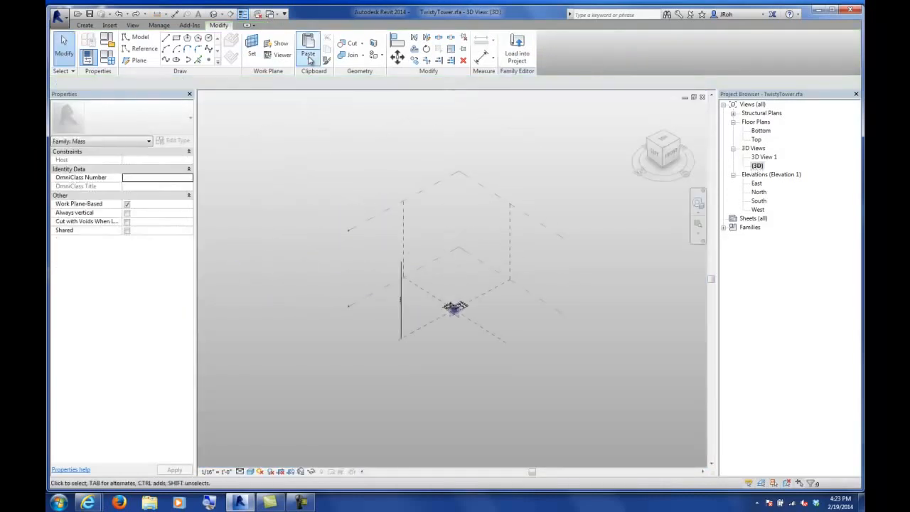
pyautogui.click(308, 62)
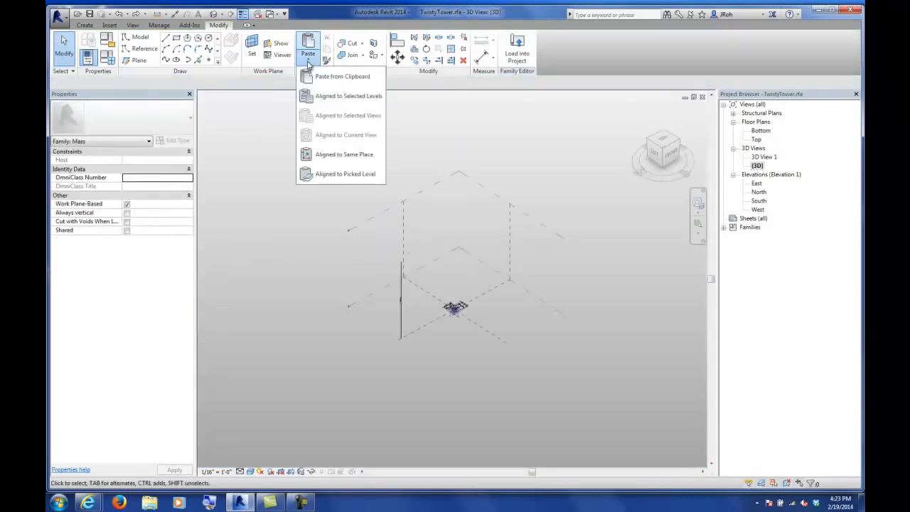
pyautogui.click(329, 99)
pyautogui.keyDown('ctrl'); pyautogui.click(402, 194); pyautogui.keyUp('ctrl')
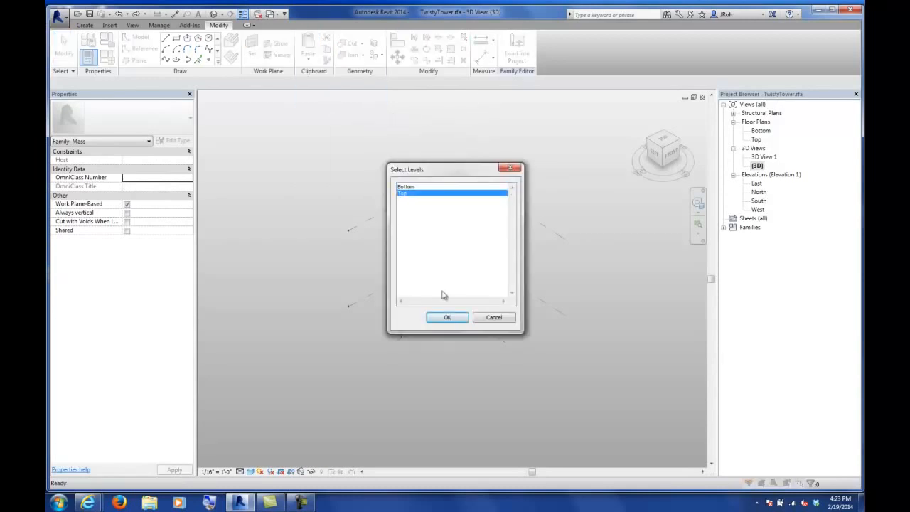
pyautogui.click(438, 317)
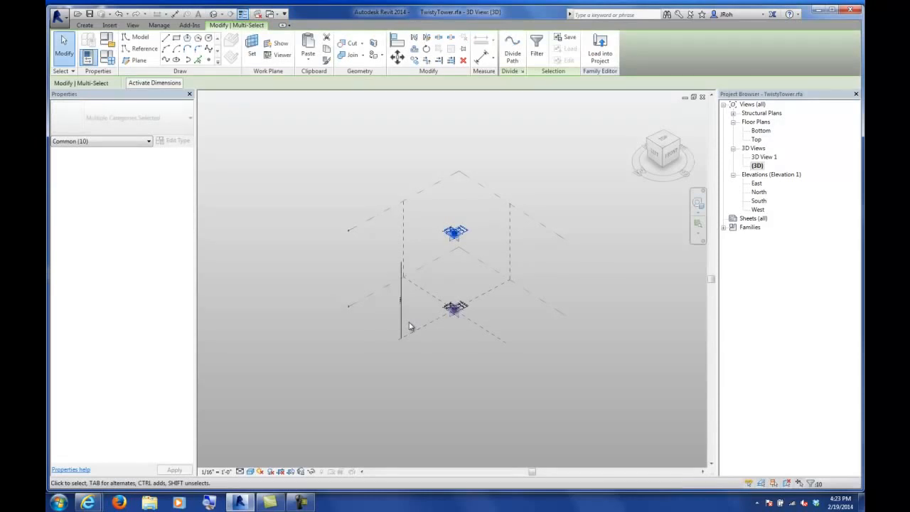
pyautogui.hotkey('ctrl', 's')
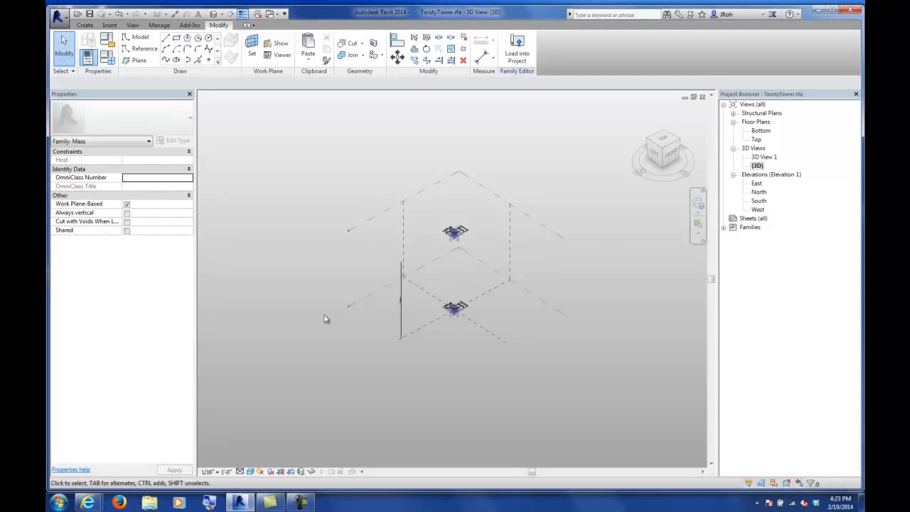
pyautogui.click(299, 501)
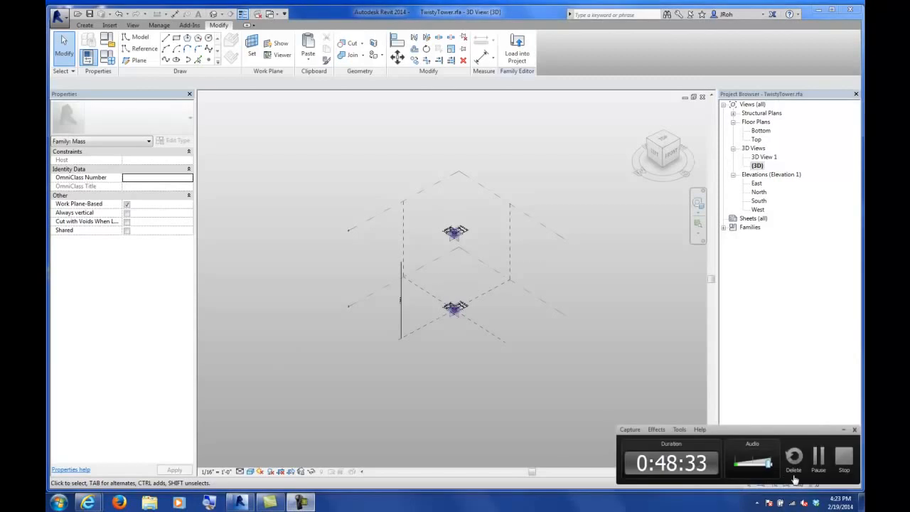
pyautogui.click(814, 464)
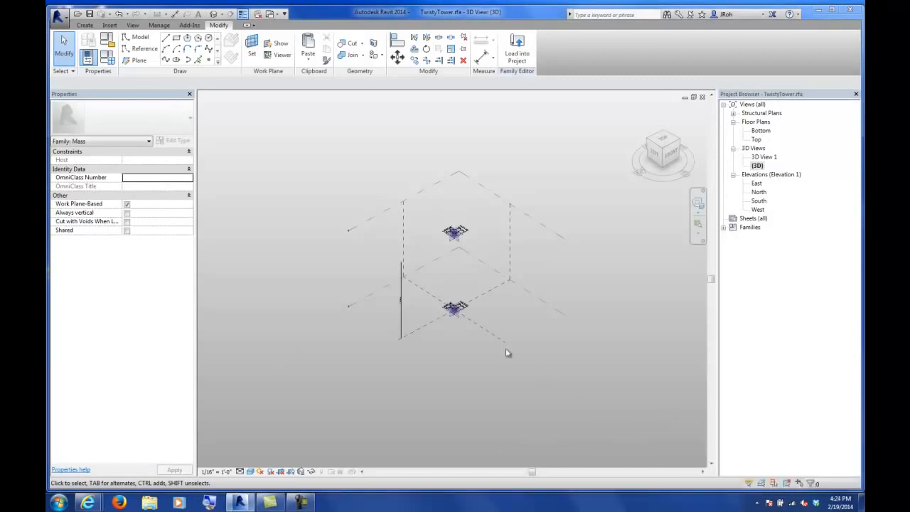
# - Add two length-type family parameters named wT and dT, grouped under Dimensions
pyautogui.keyDown('shift'); pyautogui.moveTo(471, 303); pyautogui.dragTo(419, 256, button='middle'); pyautogui.keyUp('shift')
pyautogui.scroll(2, 475, 291)
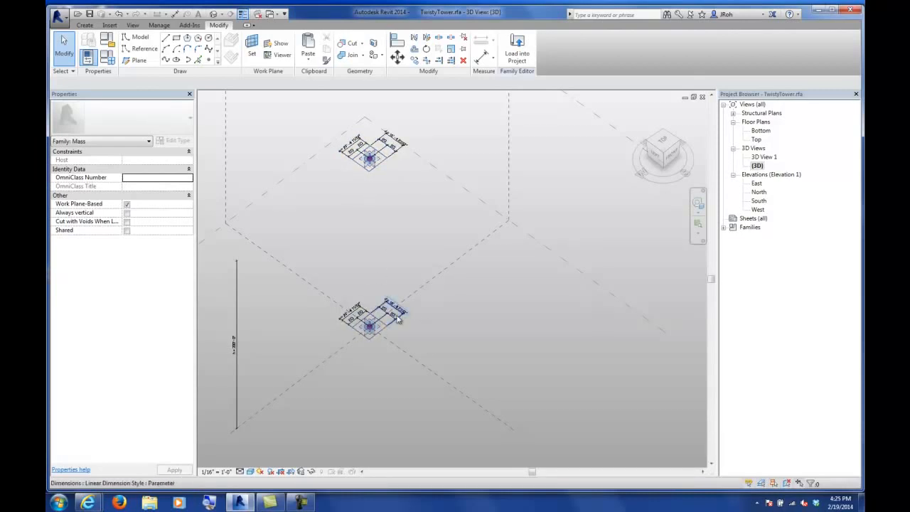
pyautogui.click(111, 62)
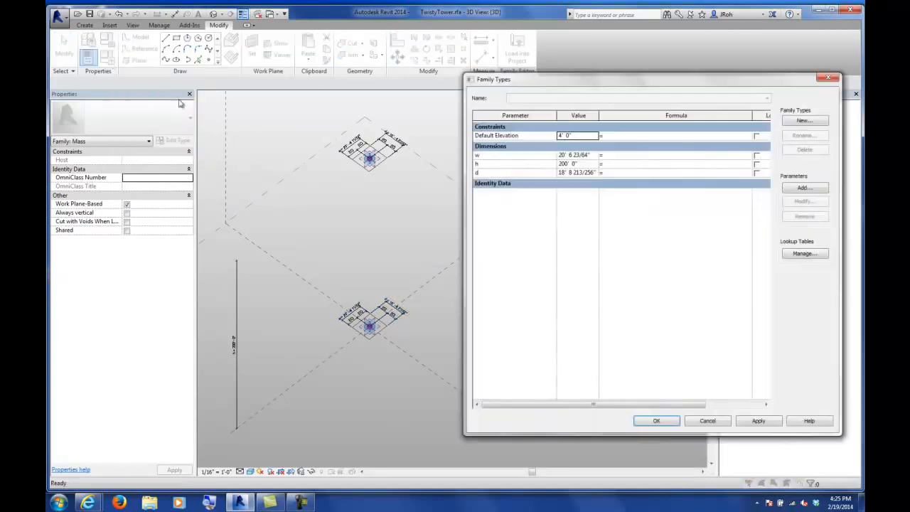
pyautogui.click(805, 188)
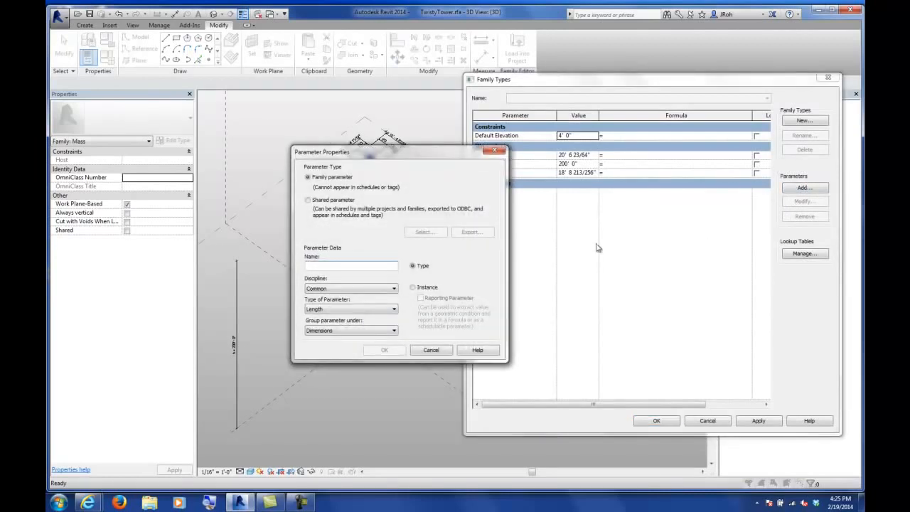
pyautogui.moveTo(433, 157); pyautogui.dragTo(285, 135)
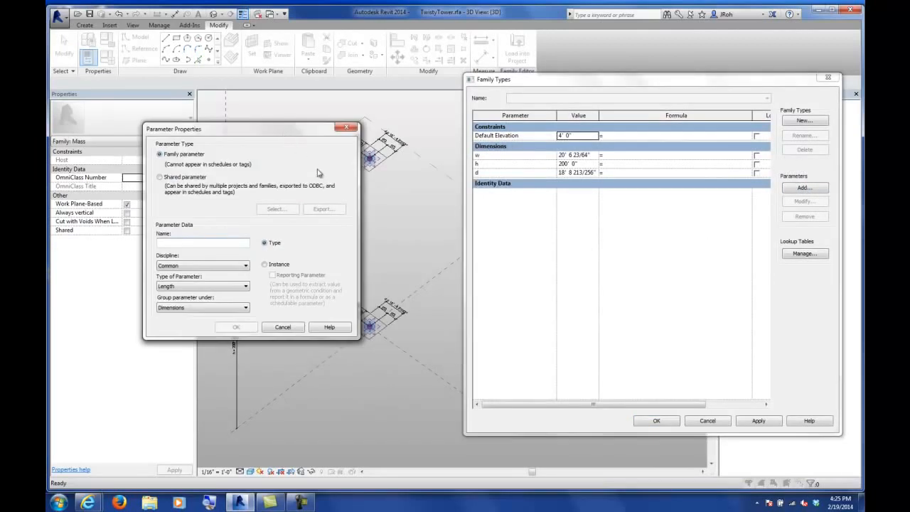
pyautogui.write('wT')
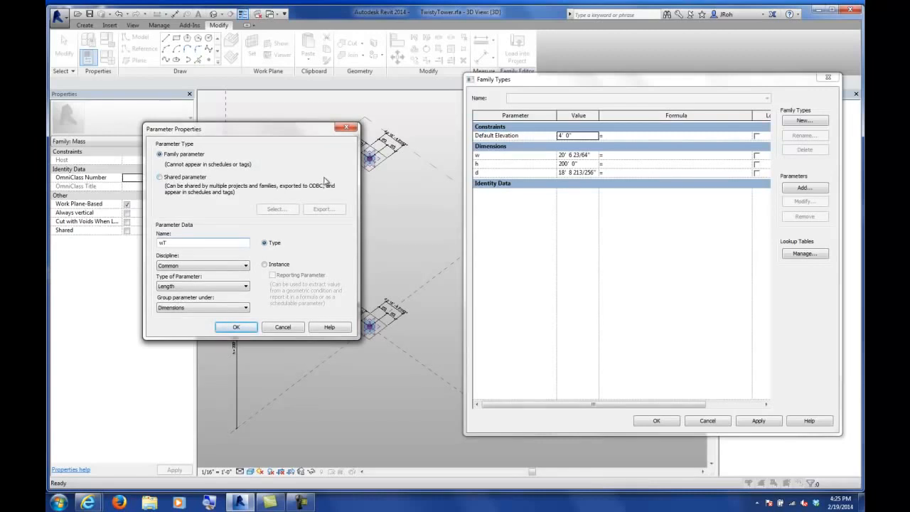
pyautogui.press('Return')
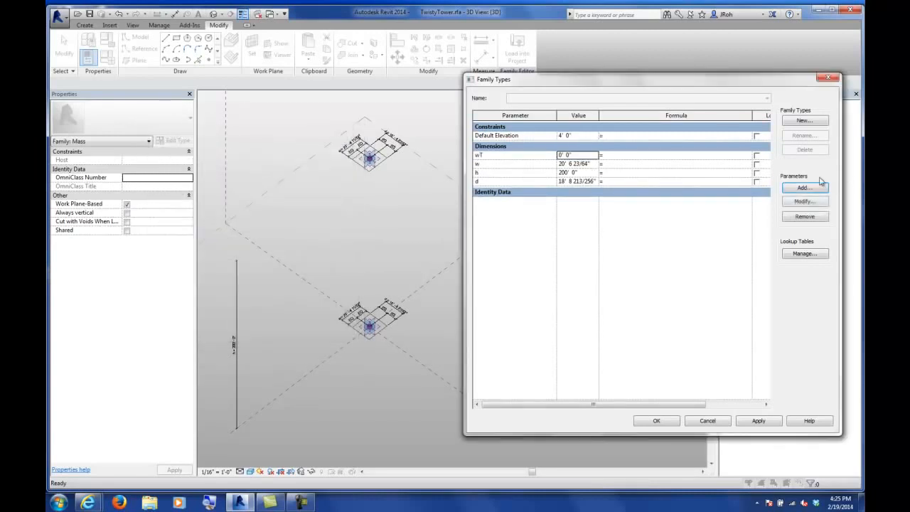
pyautogui.click(804, 188)
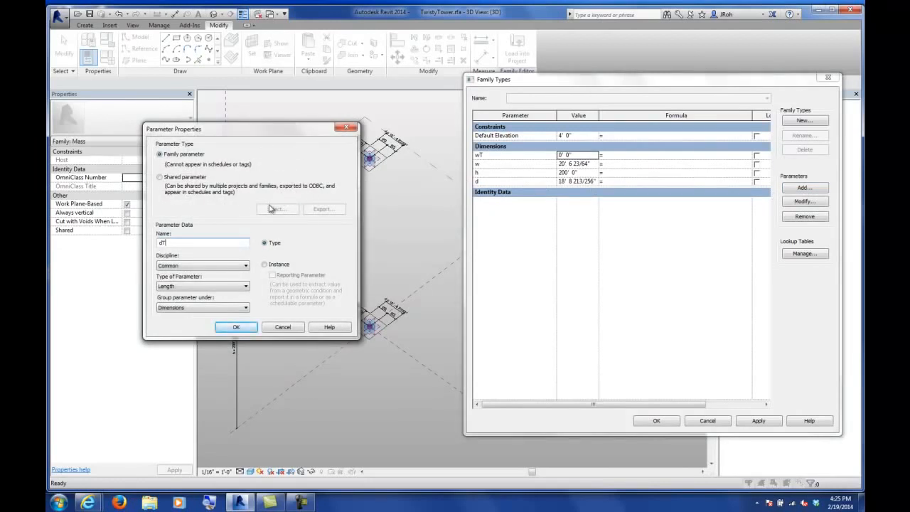
pyautogui.press('Return')
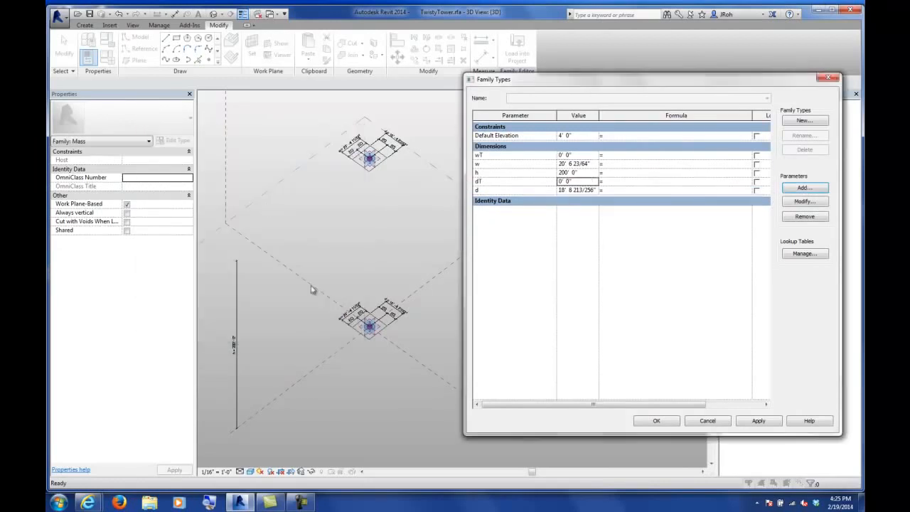
pyautogui.click(658, 420)
# - Relabel the width dimension of the Top level profile with the wT parameter
pyautogui.scroll(6, 378, 192)
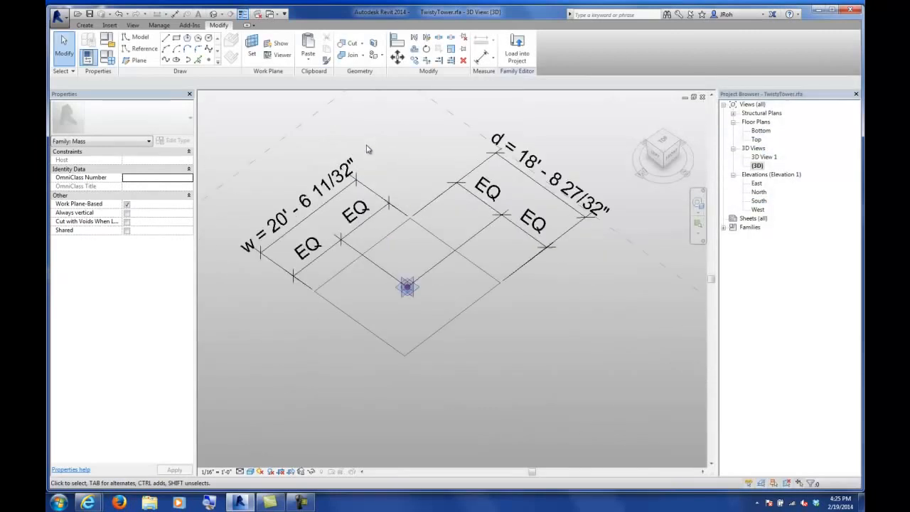
pyautogui.moveTo(369, 185); pyautogui.dragTo(407, 194, button='middle')
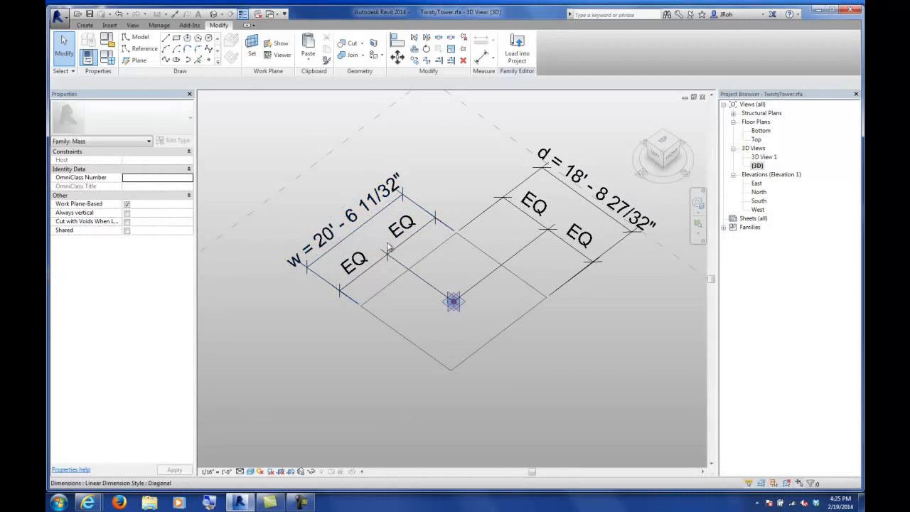
pyautogui.click(360, 206)
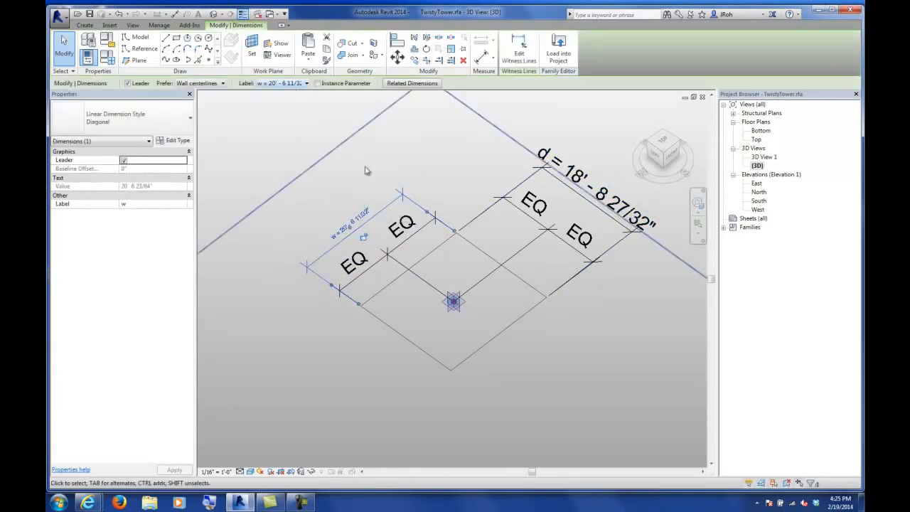
pyautogui.click(276, 84)
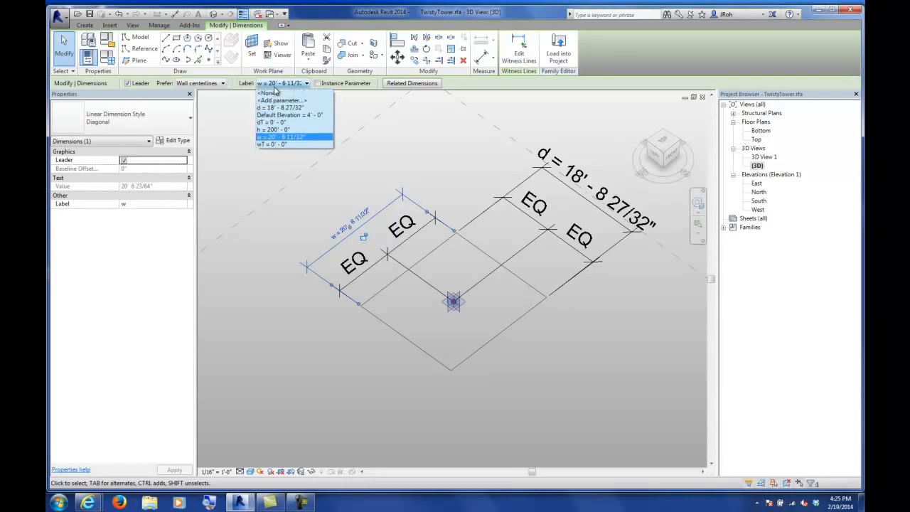
pyautogui.click(270, 145)
pyautogui.press('Escape')
# - Relabel the depth dimension of the Top level profile with the dT parameter
pyautogui.click(500, 169)
pyautogui.click(269, 84)
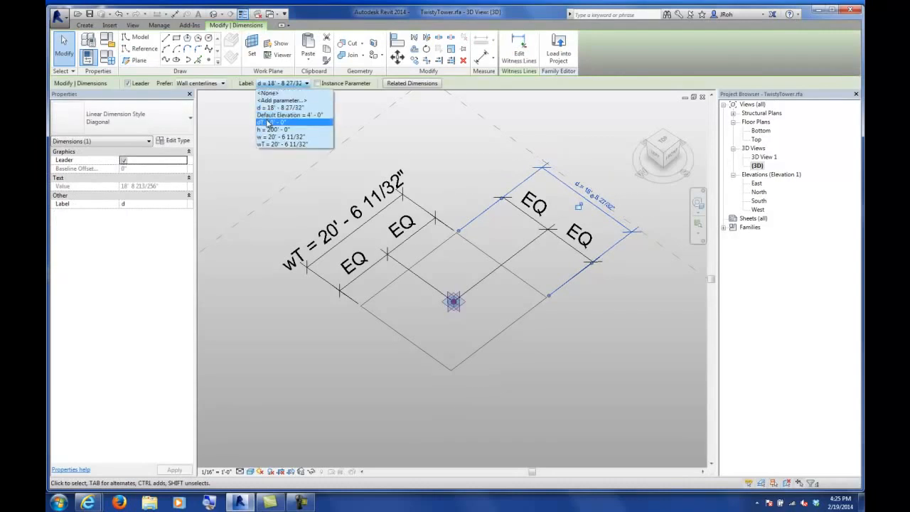
pyautogui.click(269, 123)
pyautogui.press('Escape')
pyautogui.scroll(-4, 367, 153)
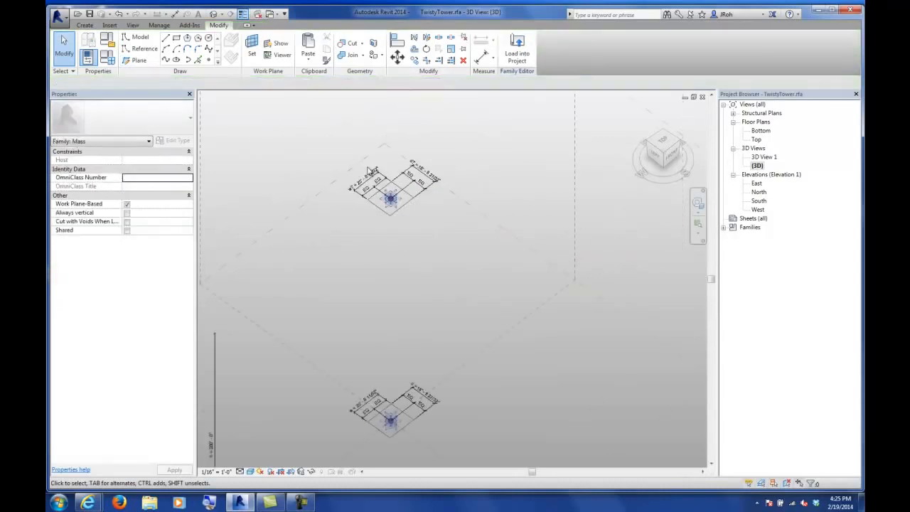
pyautogui.scroll(-3, 370, 168)
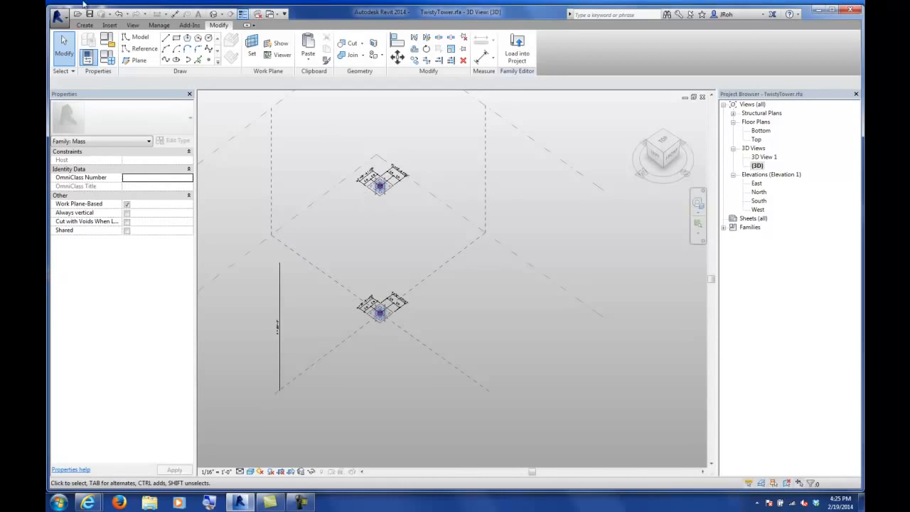
# - Add an Angle-type family parameter named aB, grouped under Dimensions
pyautogui.click(107, 59)
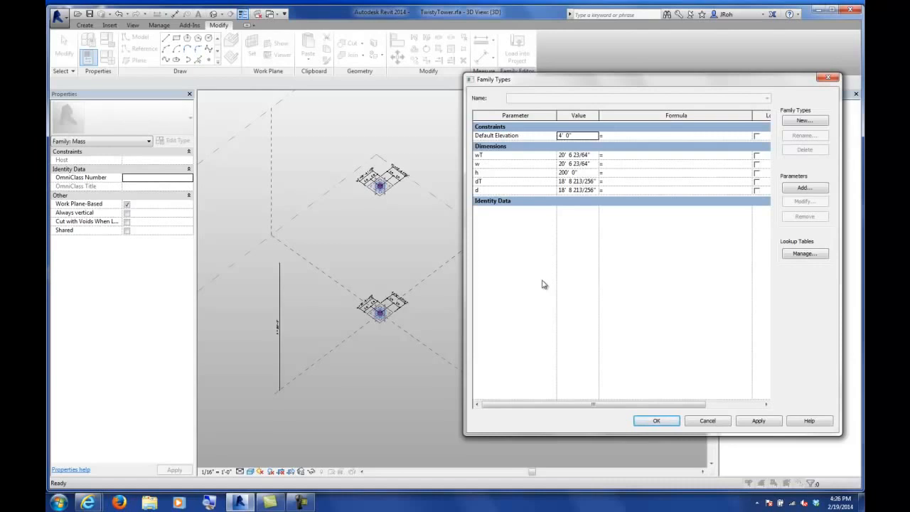
pyautogui.click(801, 189)
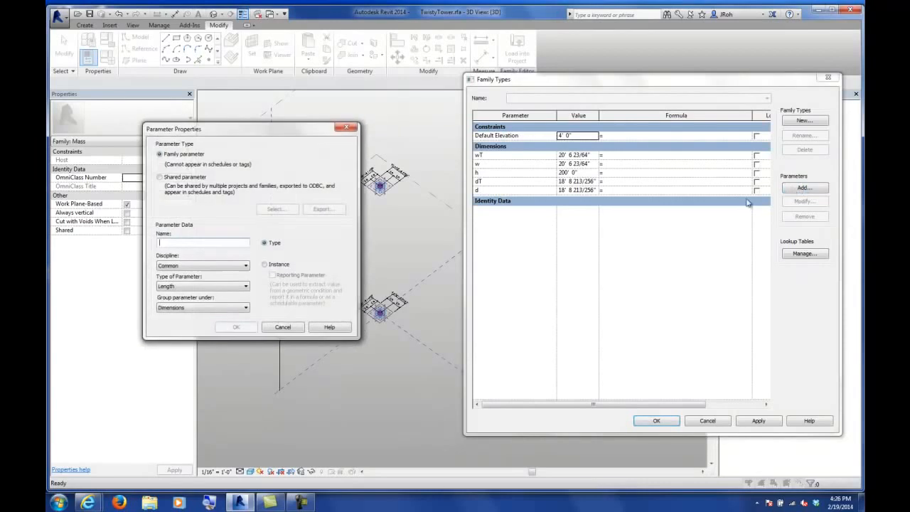
pyautogui.click(171, 289)
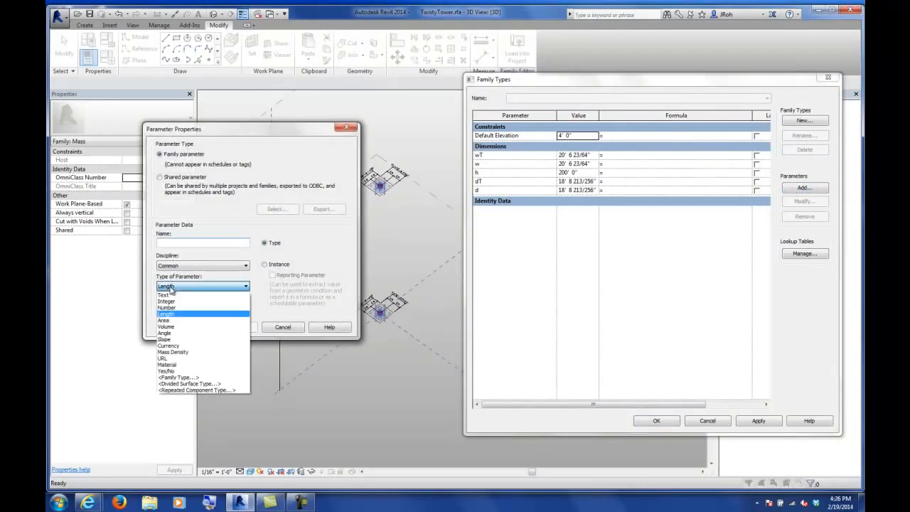
pyautogui.click(163, 334)
pyautogui.click(164, 242)
pyautogui.write('aB')
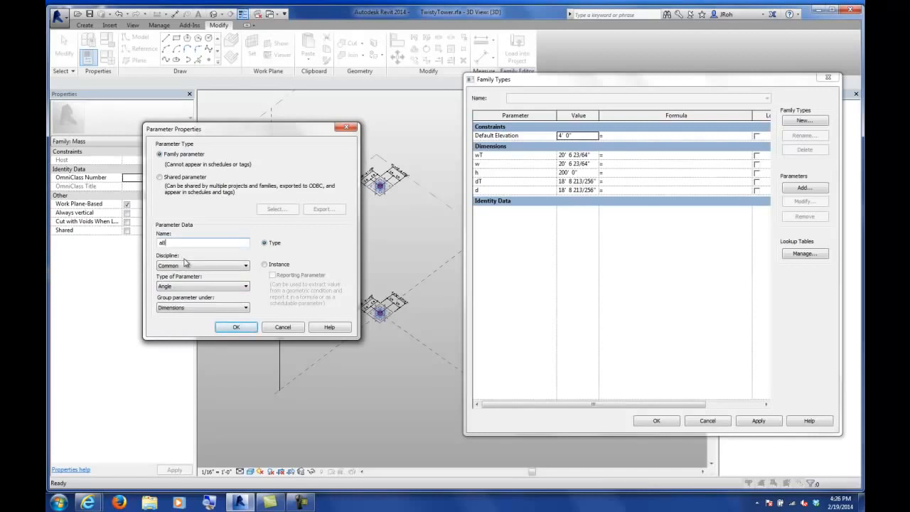
pyautogui.click(236, 328)
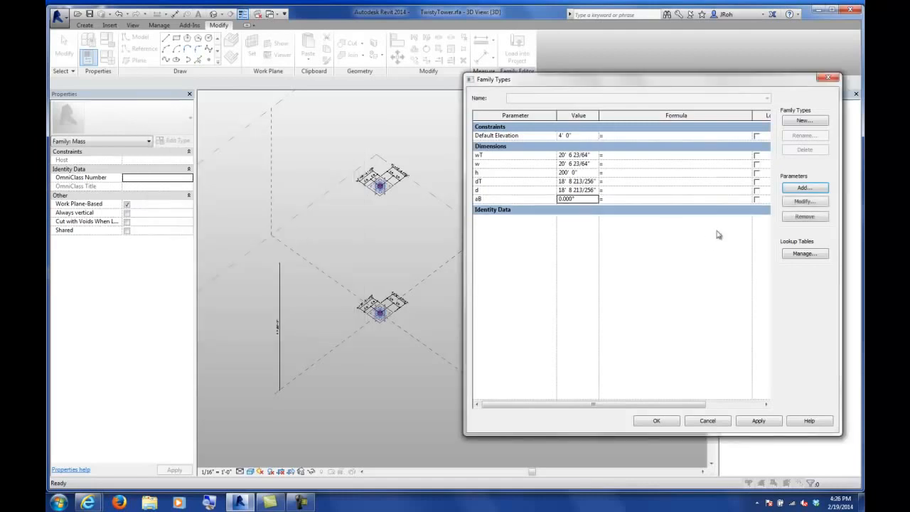
# - Add a second Angle-type family parameter named aT and accept the family types
pyautogui.click(802, 188)
pyautogui.write('aT')
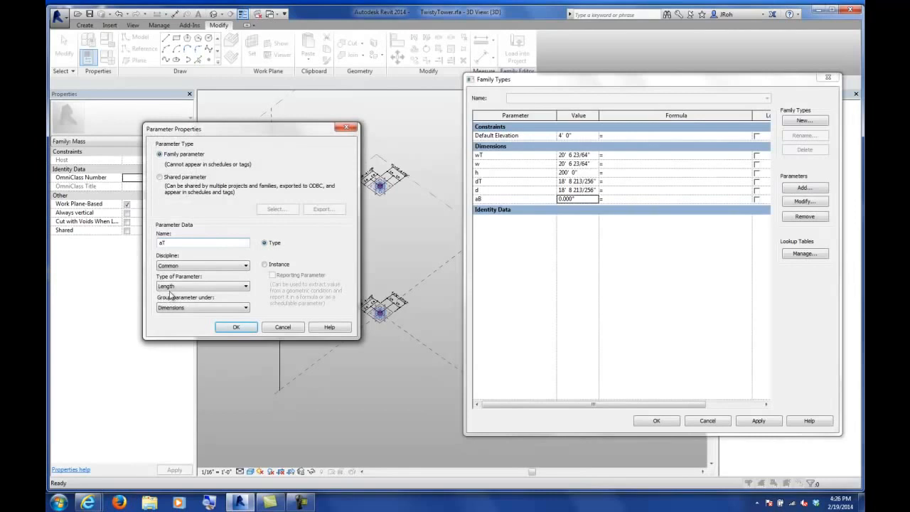
pyautogui.click(171, 286)
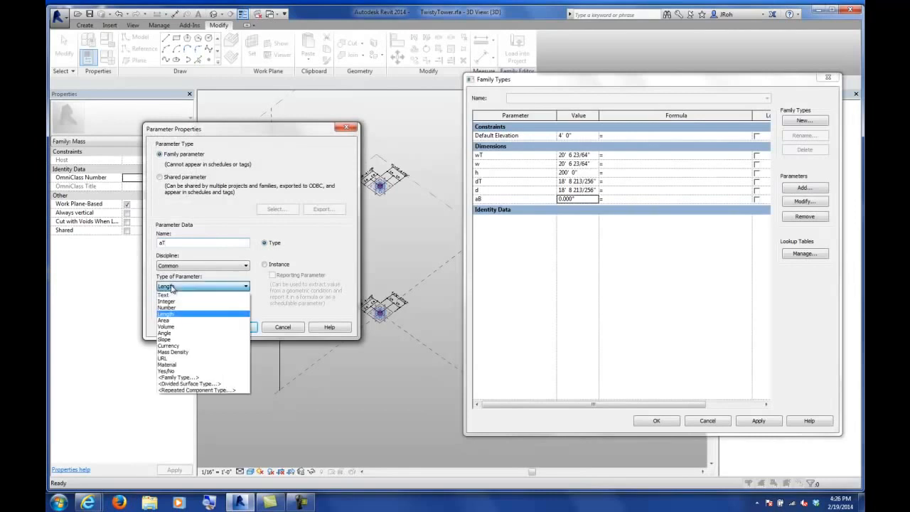
pyautogui.click(164, 333)
pyautogui.click(226, 327)
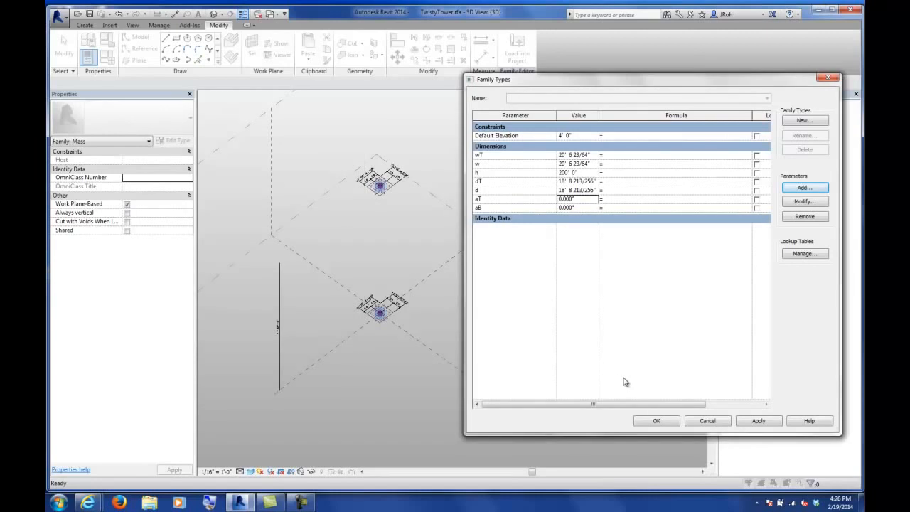
pyautogui.click(658, 421)
pyautogui.click(107, 58)
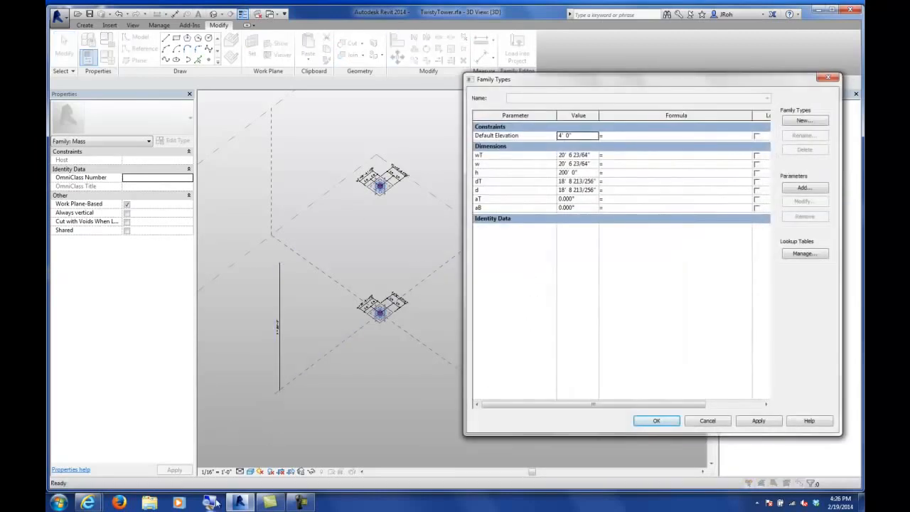
pyautogui.click(211, 502)
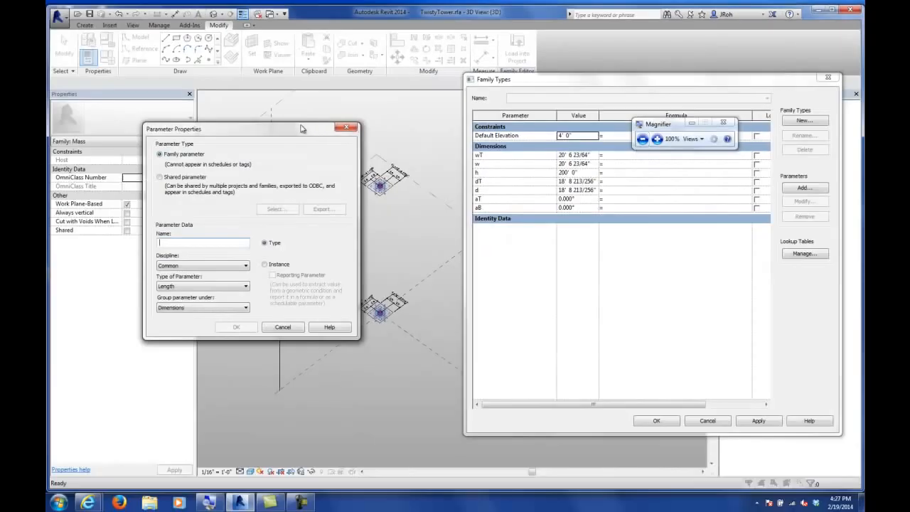
pyautogui.moveTo(301, 129); pyautogui.dragTo(606, 150)
pyautogui.click(657, 139)
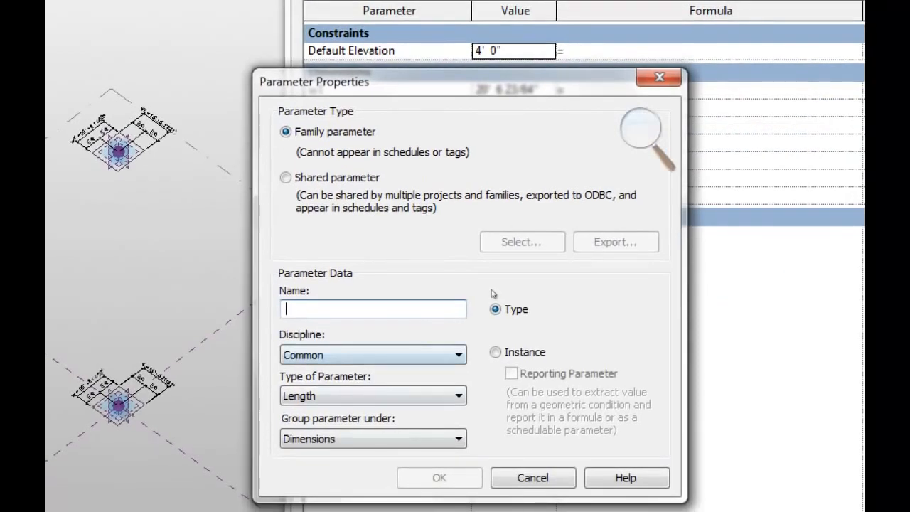
pyautogui.click(455, 396)
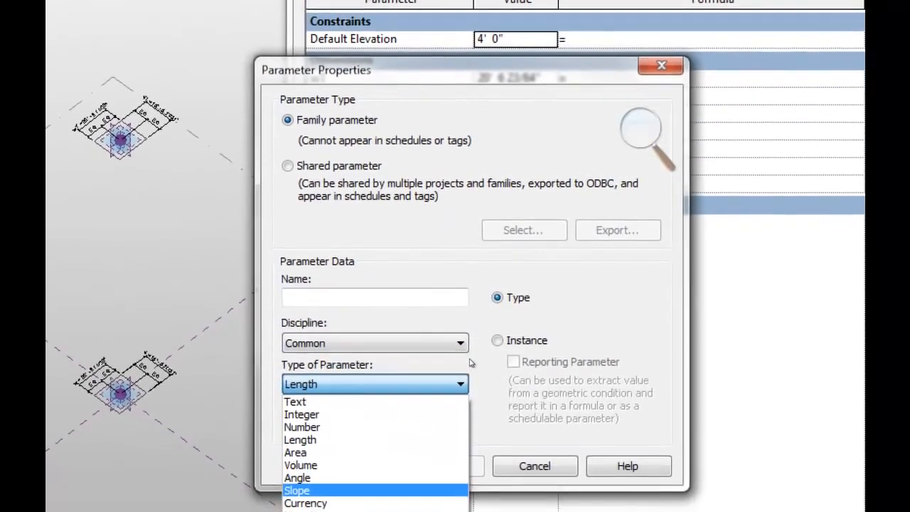
pyautogui.press('Return')
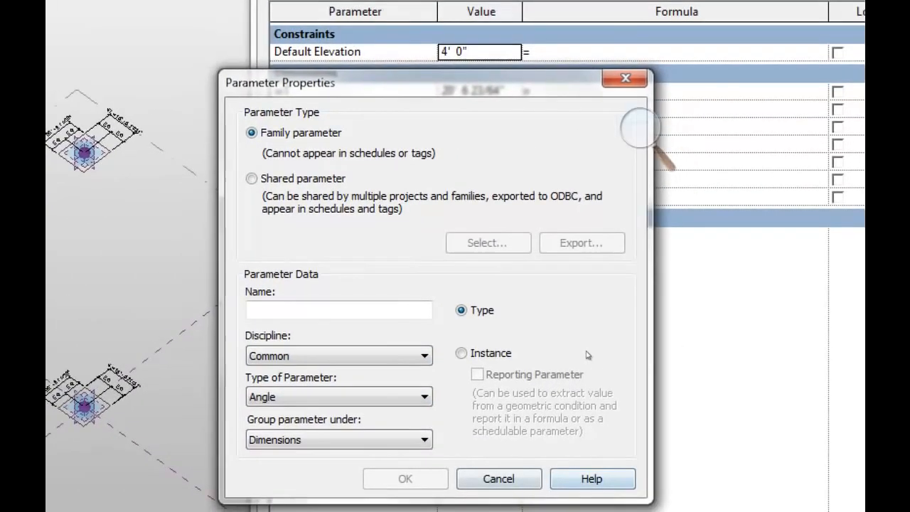
pyautogui.press('Escape')
pyautogui.click(641, 135)
pyautogui.click(634, 142)
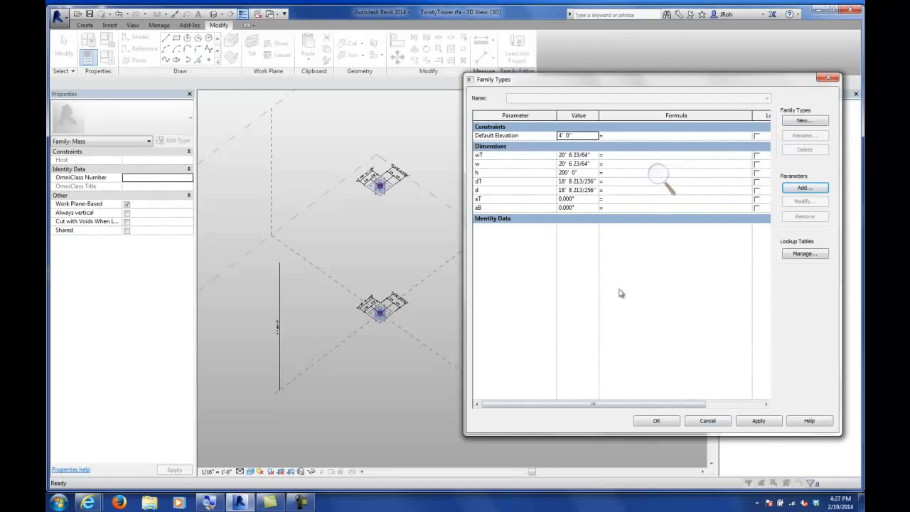
pyautogui.click(660, 180)
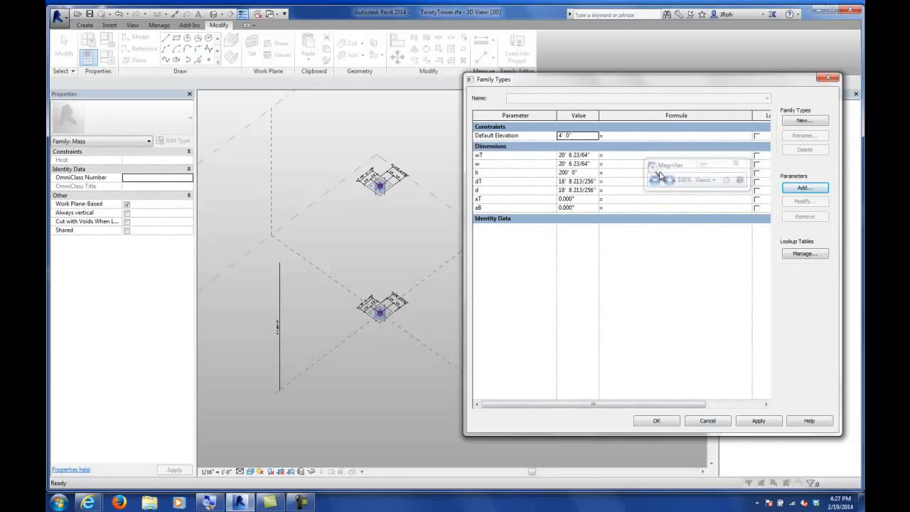
pyautogui.click(737, 165)
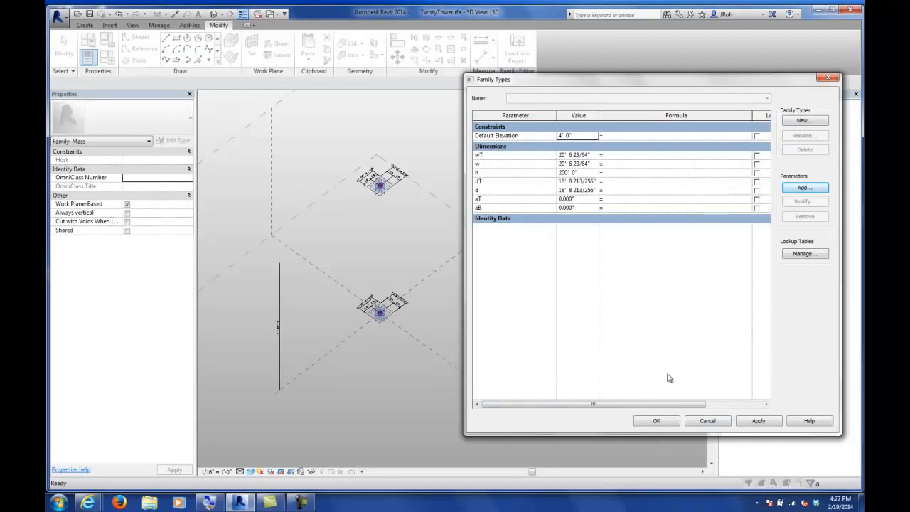
pyautogui.click(657, 420)
# - Examine the reference point at the centre of the Bottom level profile in the 3D view
pyautogui.click(756, 164)
pyautogui.scroll(3, 376, 202)
pyautogui.moveTo(428, 344); pyautogui.dragTo(461, 219, button='middle')
pyautogui.scroll(6, 427, 374)
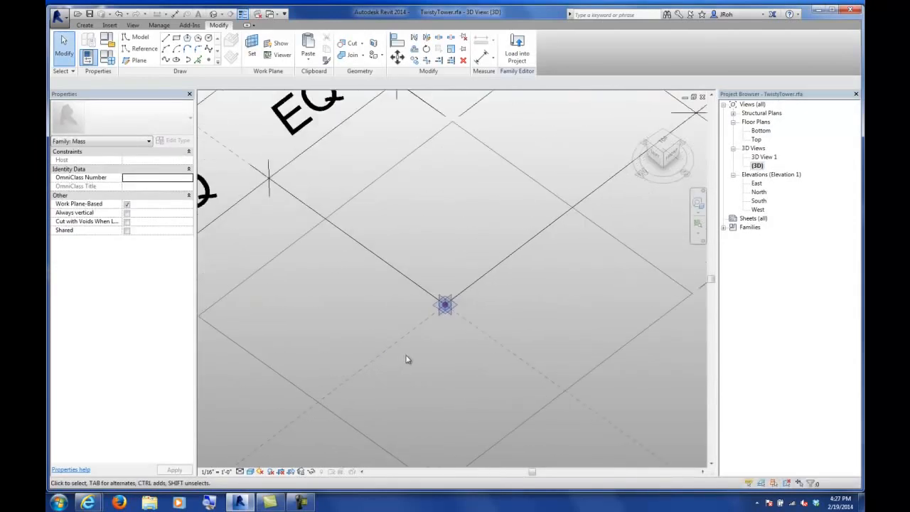
pyautogui.scroll(-8, 419, 318)
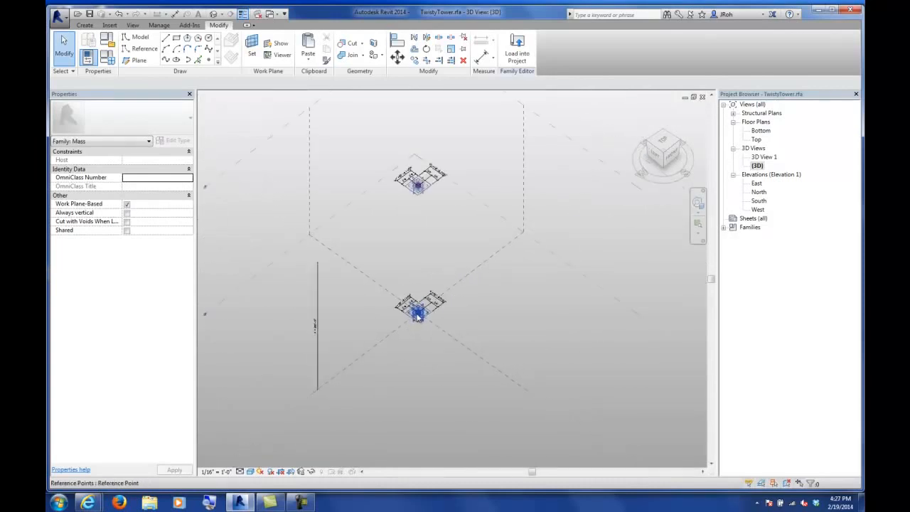
pyautogui.moveTo(418, 318); pyautogui.dragTo(426, 384, button='middle')
pyautogui.scroll(5, 428, 391)
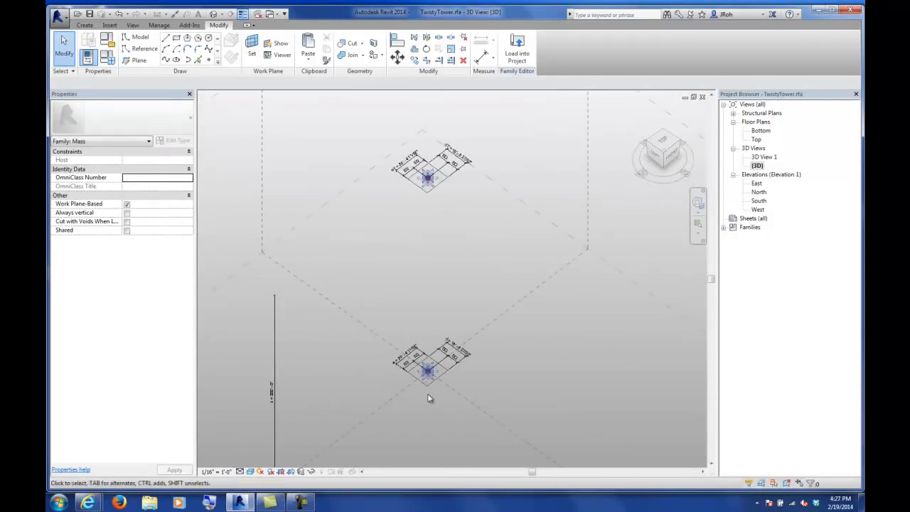
pyautogui.scroll(4, 429, 342)
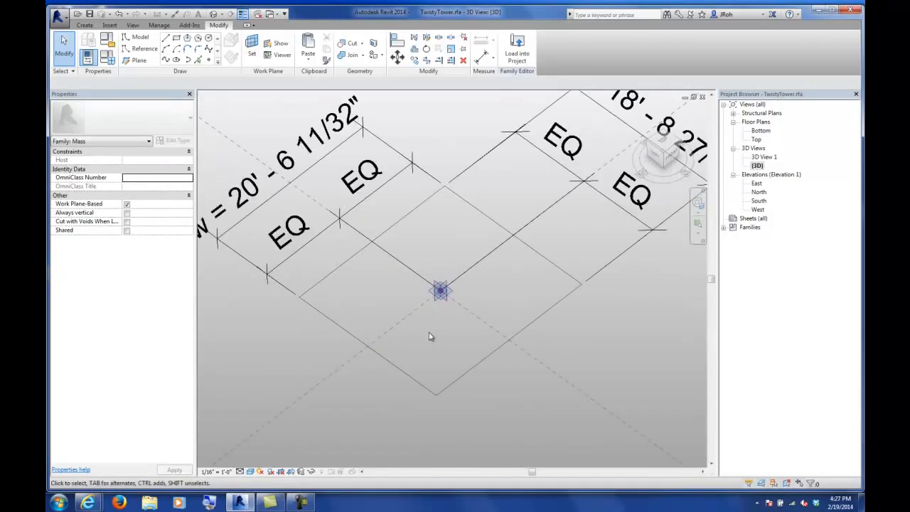
pyautogui.click(449, 288)
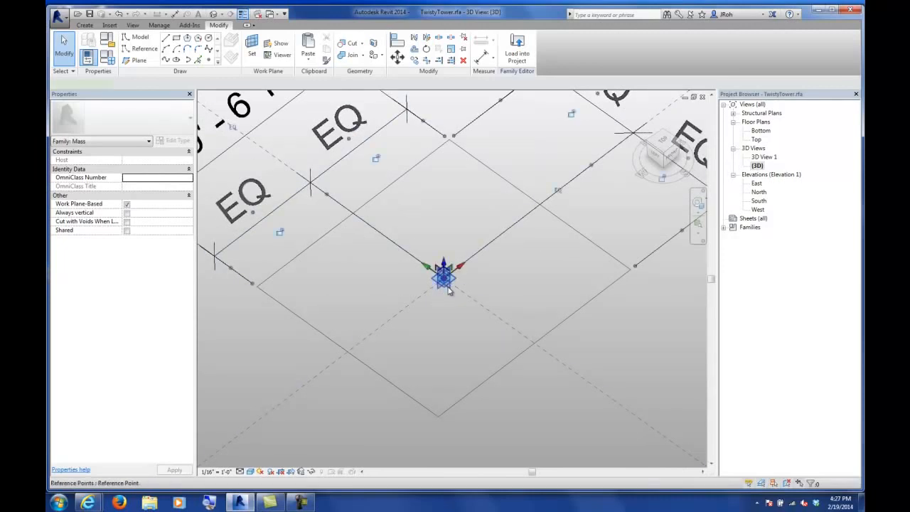
pyautogui.click(571, 364)
pyautogui.scroll(-3, 449, 353)
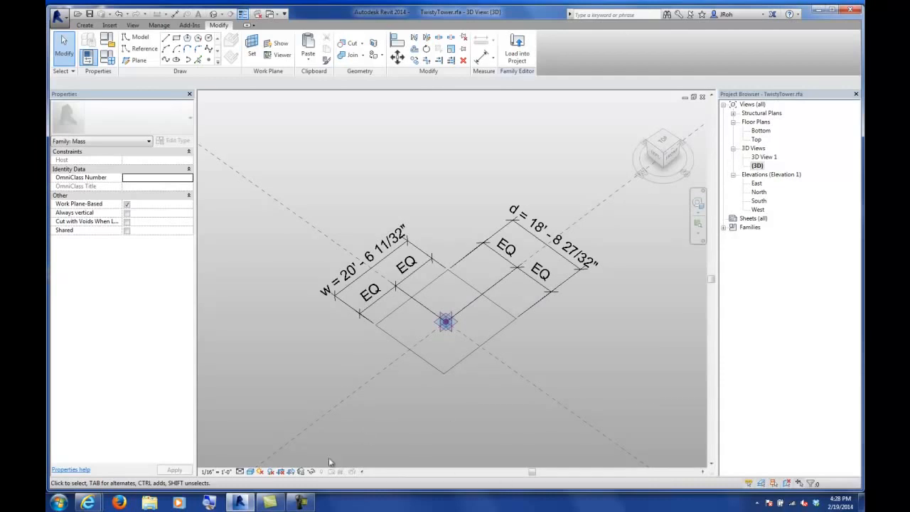
pyautogui.click(301, 502)
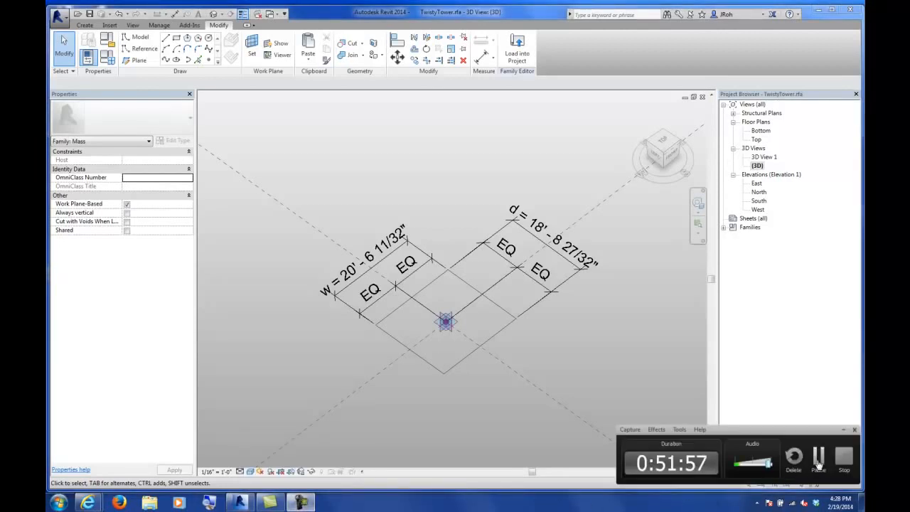
pyautogui.click(818, 464)
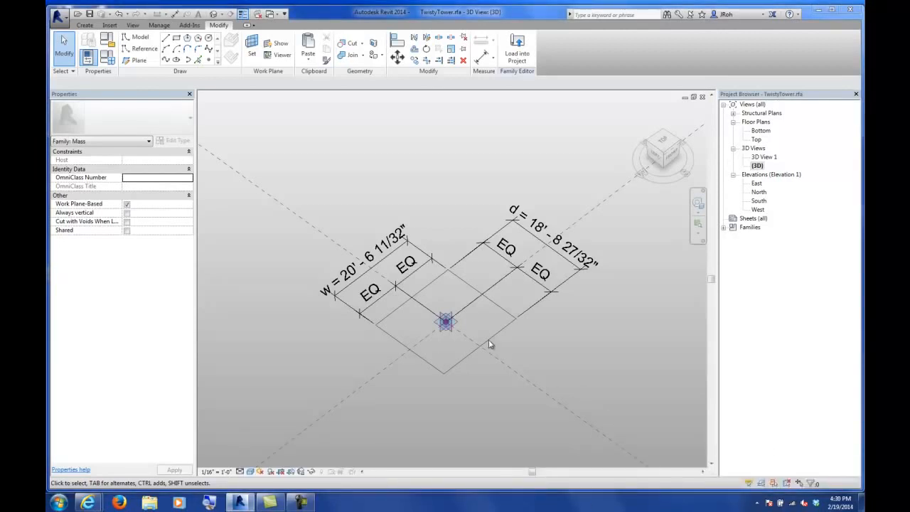
pyautogui.scroll(-3, 418, 328)
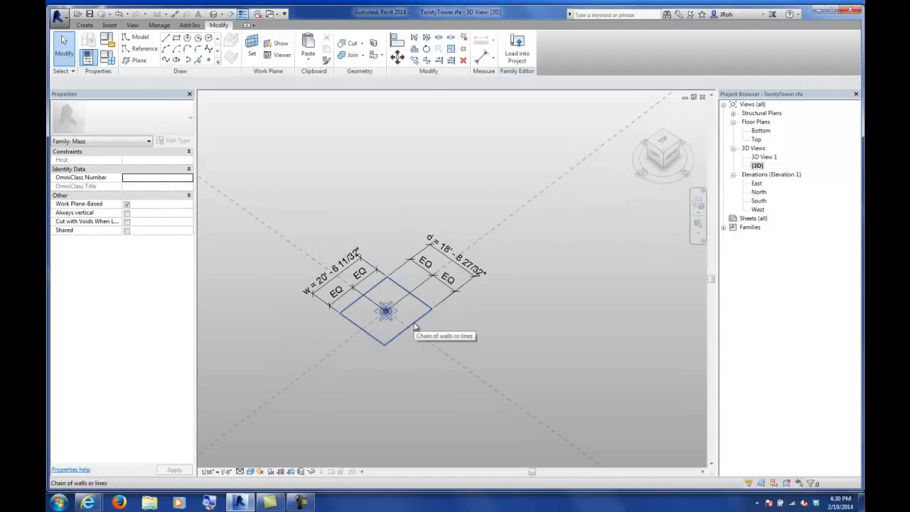
pyautogui.scroll(5, 395, 322)
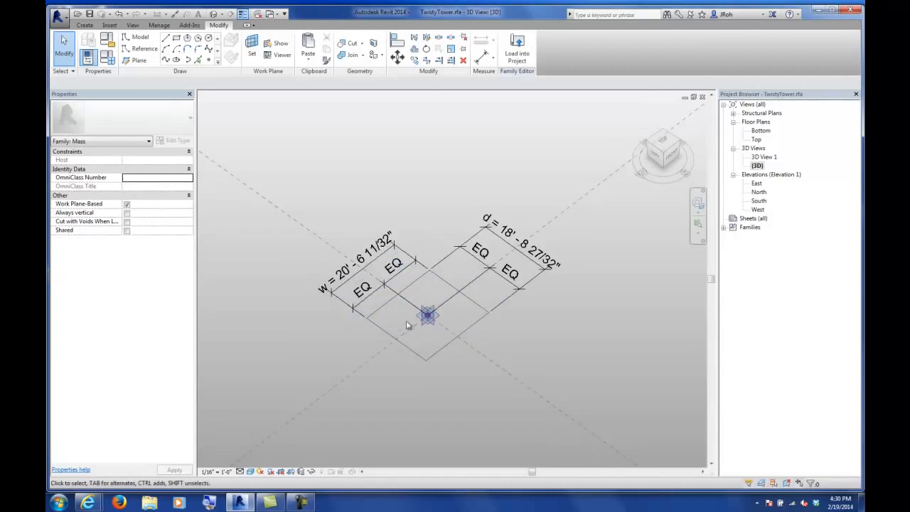
pyautogui.scroll(3, 455, 316)
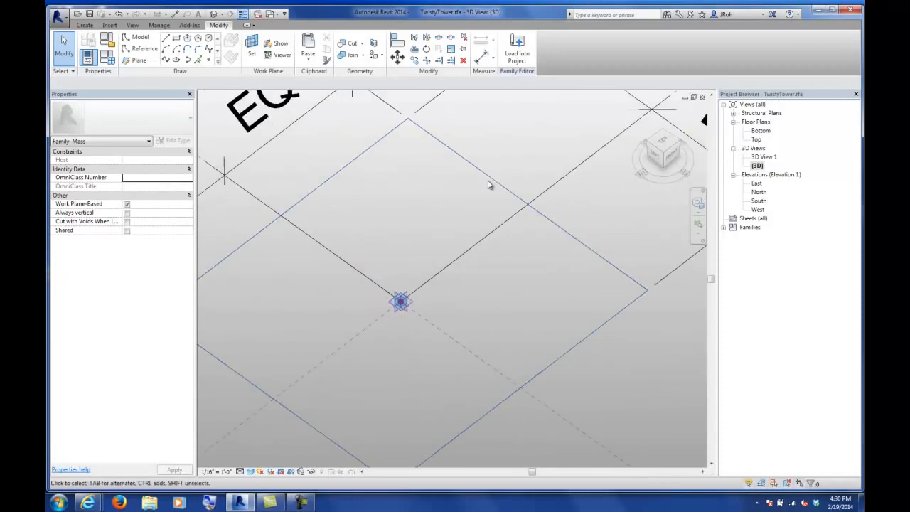
pyautogui.click(176, 37)
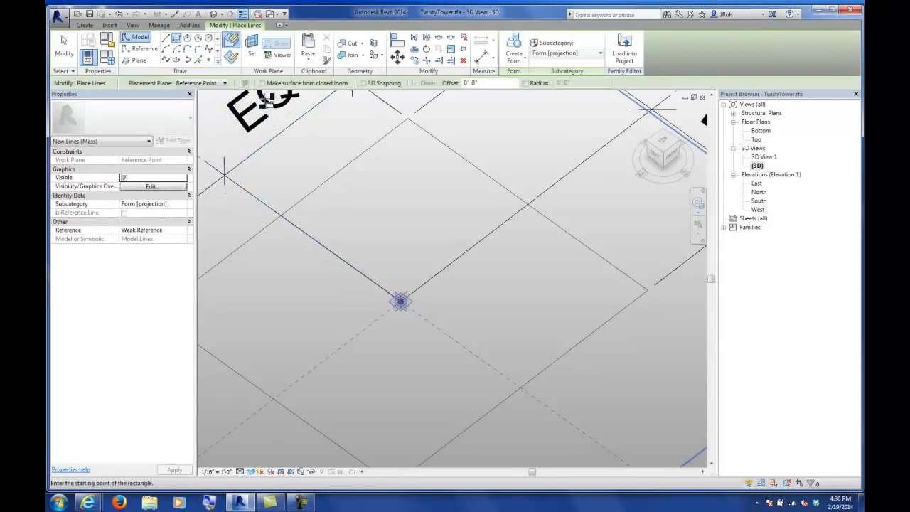
pyautogui.click(206, 84)
pyautogui.click(192, 107)
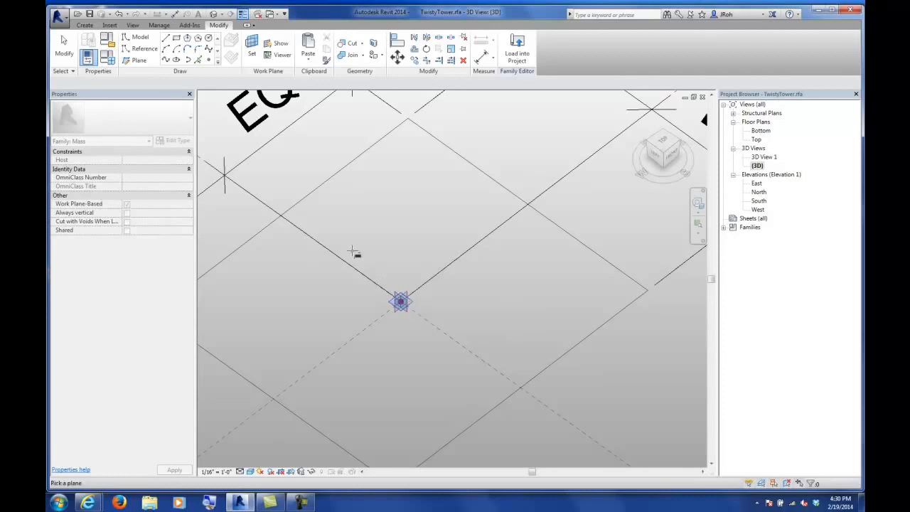
pyautogui.click(64, 56)
# - Associate the Rotation Angle of the Bottom level reference point with the aB family parameter
pyautogui.scroll(-2, 395, 298)
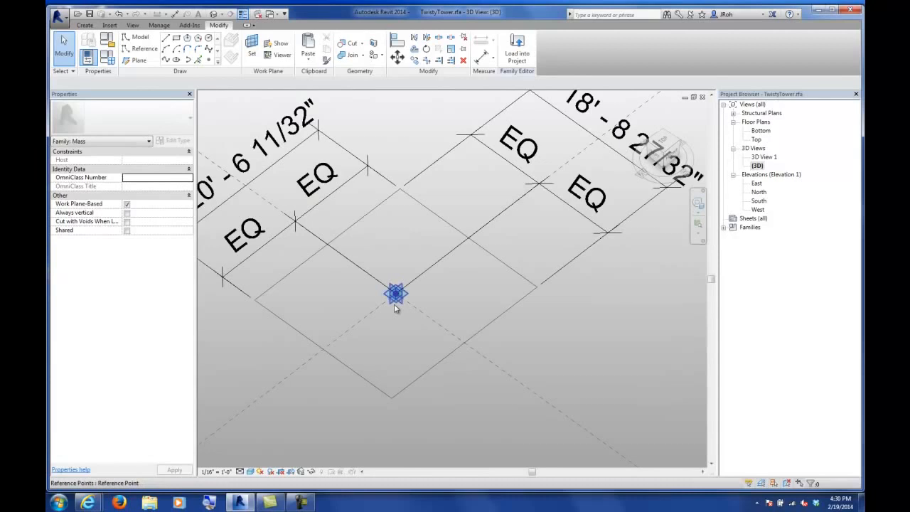
pyautogui.click(395, 307)
pyautogui.scroll(2, 397, 302)
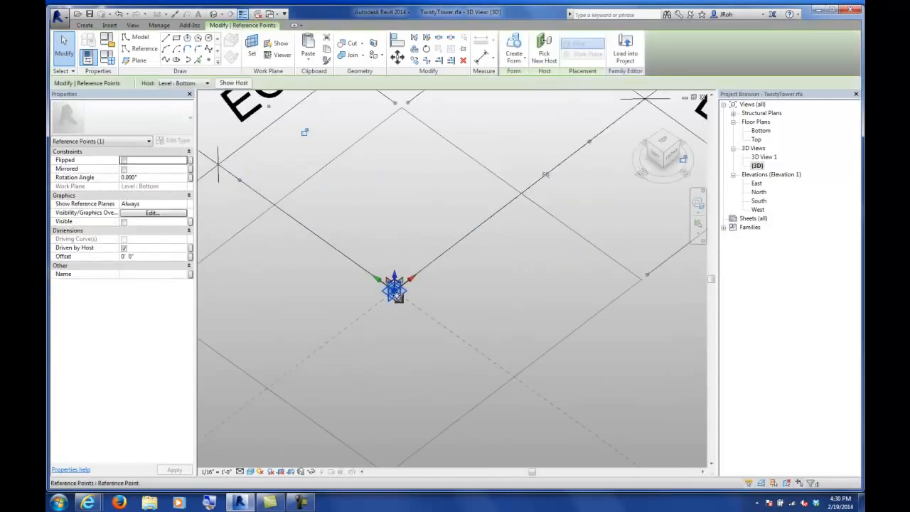
pyautogui.scroll(1, 395, 295)
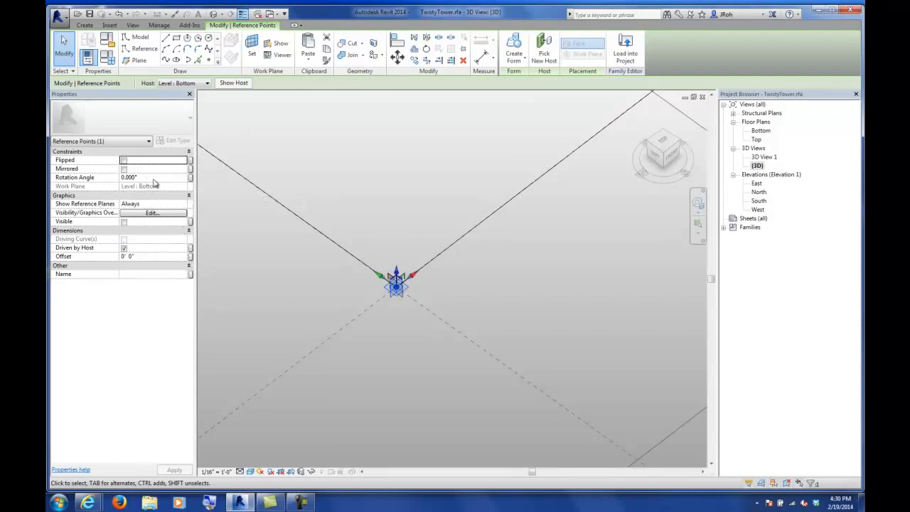
pyautogui.click(190, 177)
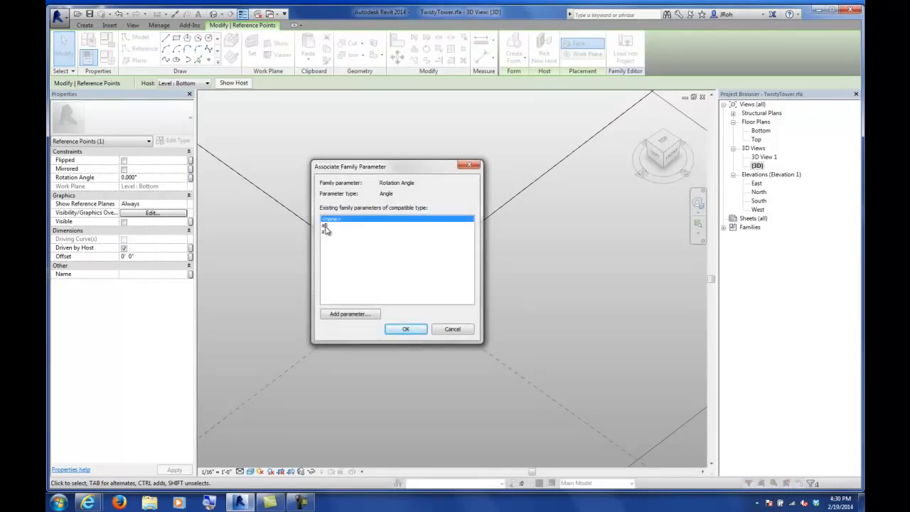
pyautogui.click(325, 225)
pyautogui.click(406, 329)
# - Associate the Rotation Angle of the Top level reference point with the aT family parameter
pyautogui.scroll(-8, 400, 321)
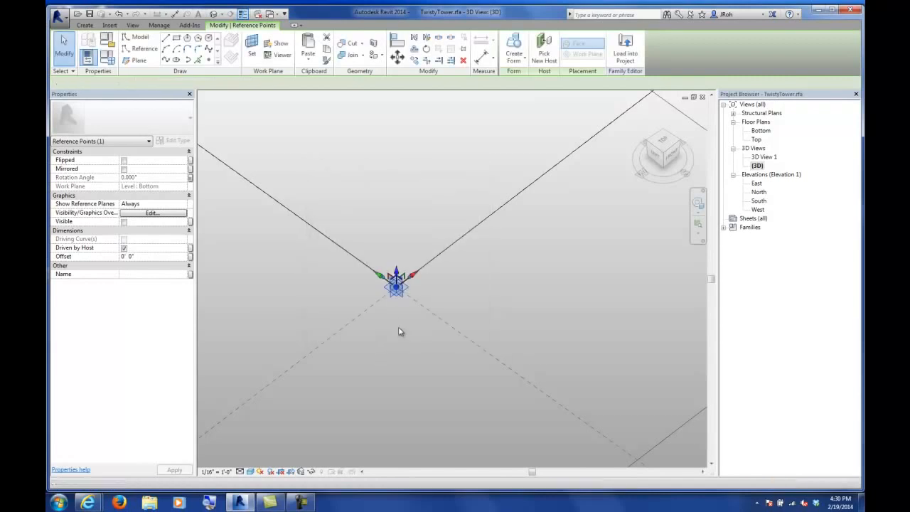
pyautogui.moveTo(405, 207); pyautogui.dragTo(397, 298, button='middle')
pyautogui.scroll(10, 394, 212)
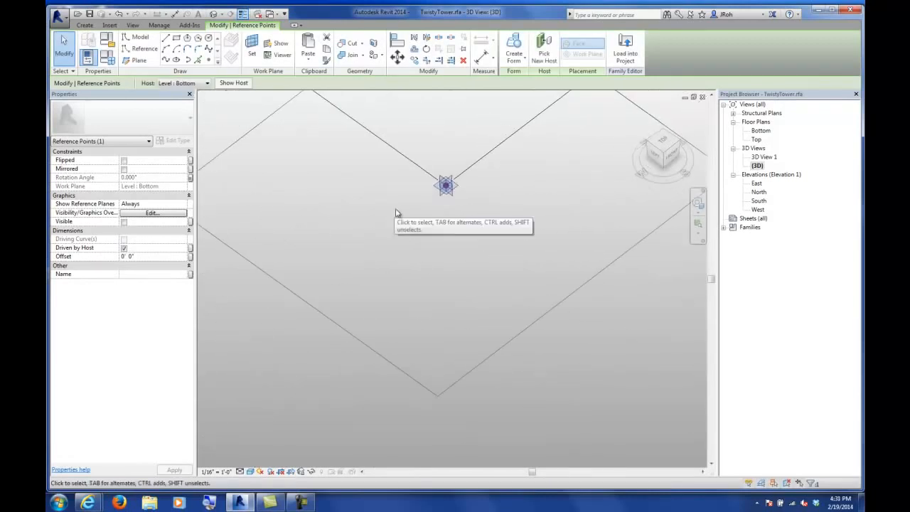
pyautogui.click(446, 186)
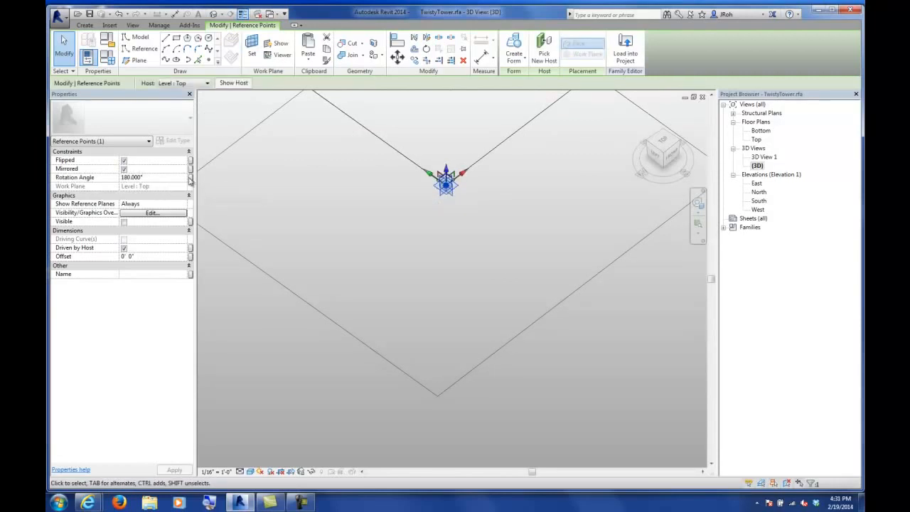
pyautogui.click(190, 178)
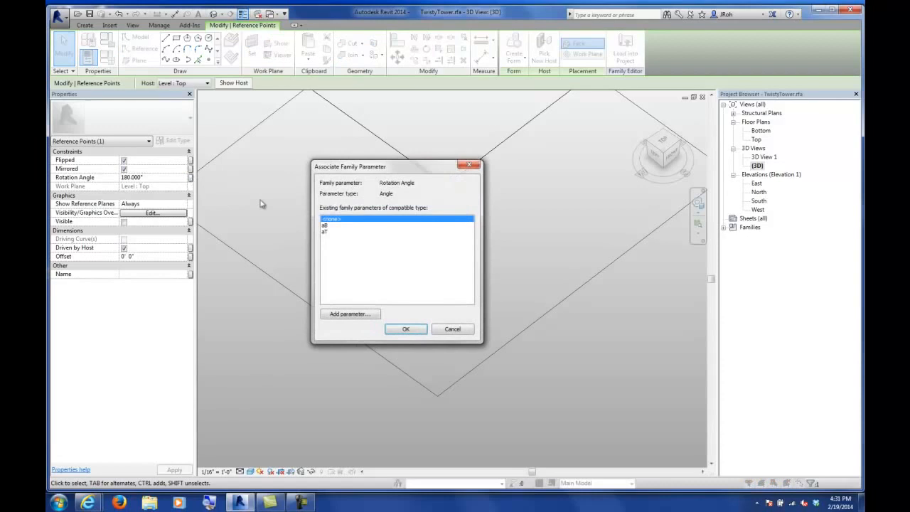
pyautogui.click(325, 233)
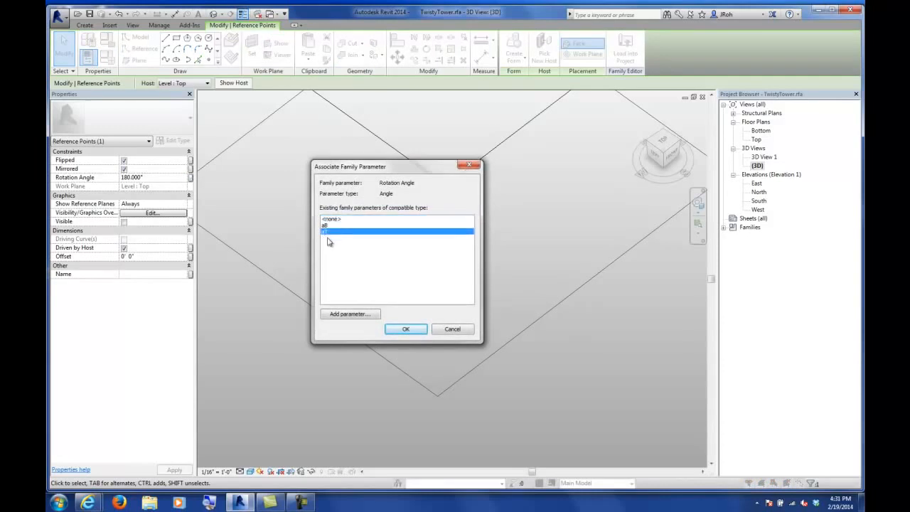
pyautogui.click(406, 330)
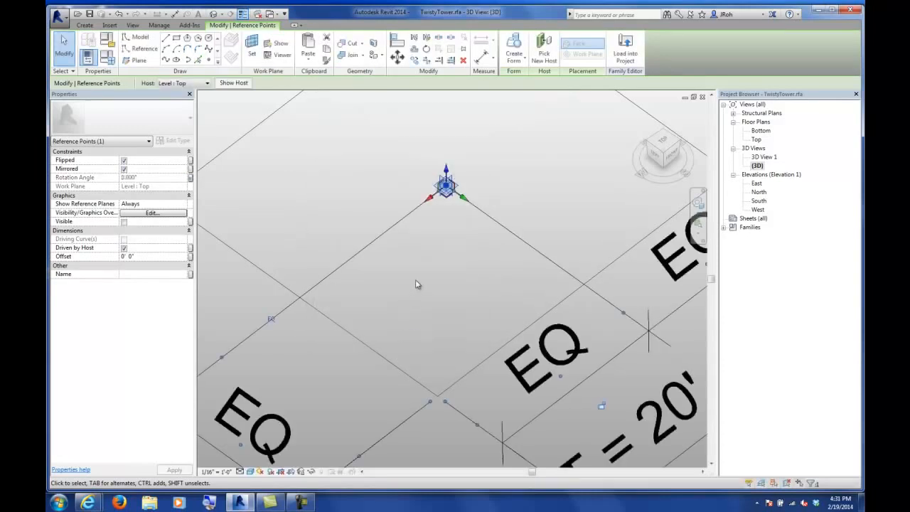
pyautogui.press('Escape')
# - Check which family parameter drives the Rotation Angle of the Bottom level reference point
pyautogui.scroll(-5, 419, 284)
pyautogui.scroll(-6, 418, 280)
pyautogui.scroll(7, 413, 366)
pyautogui.scroll(3, 438, 366)
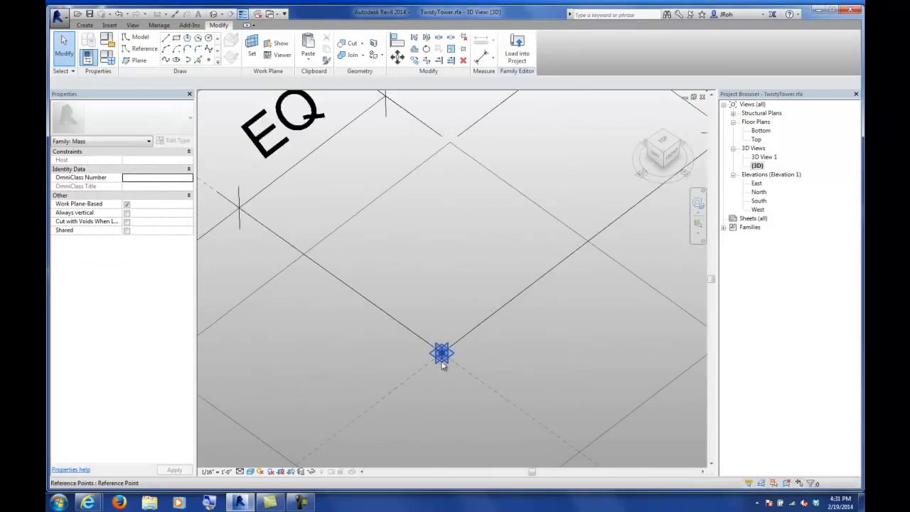
pyautogui.click(441, 364)
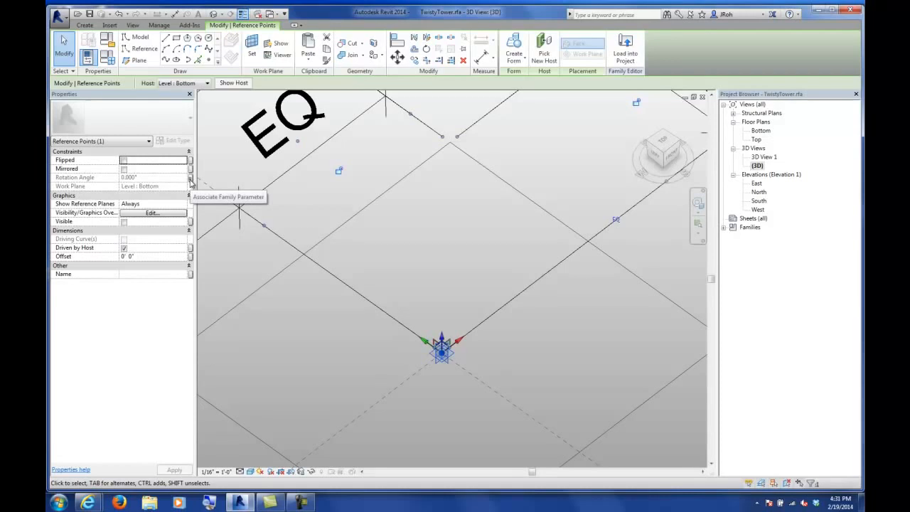
pyautogui.click(191, 178)
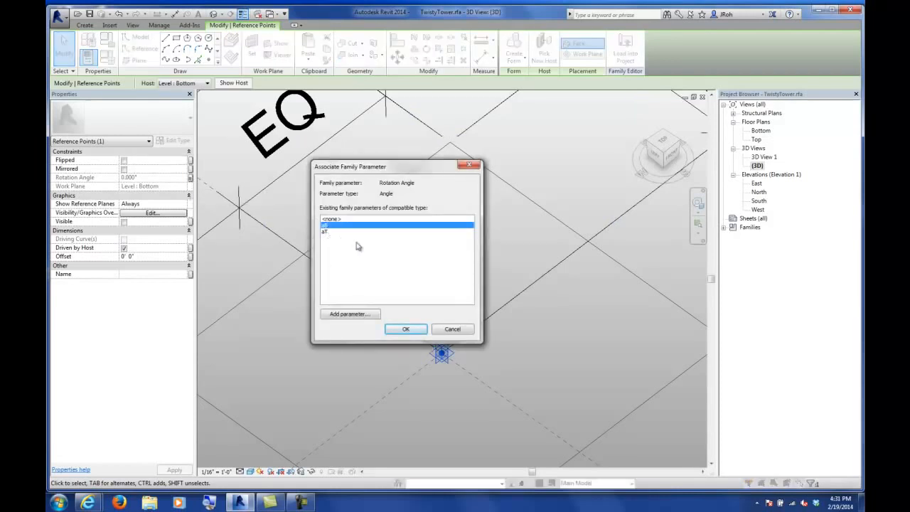
pyautogui.click(453, 329)
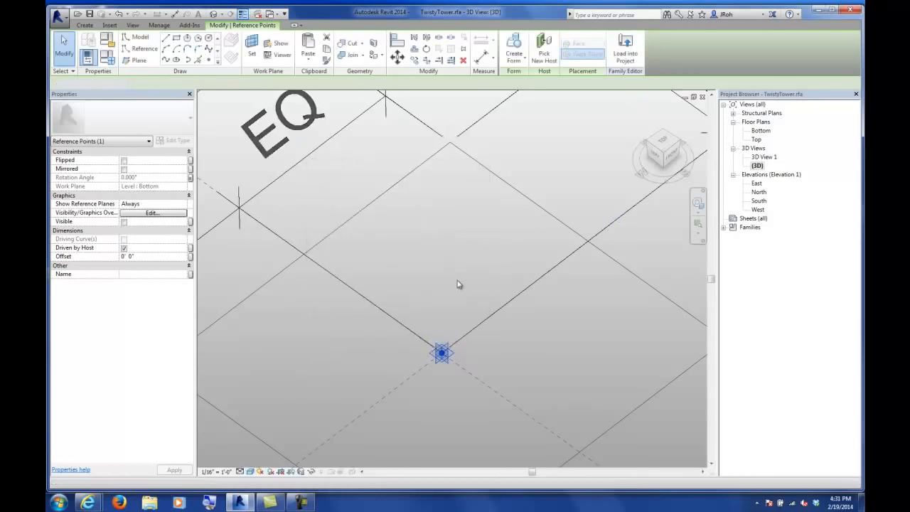
# - Review the parameter types available for a new family parameter without adding one
pyautogui.click(457, 281)
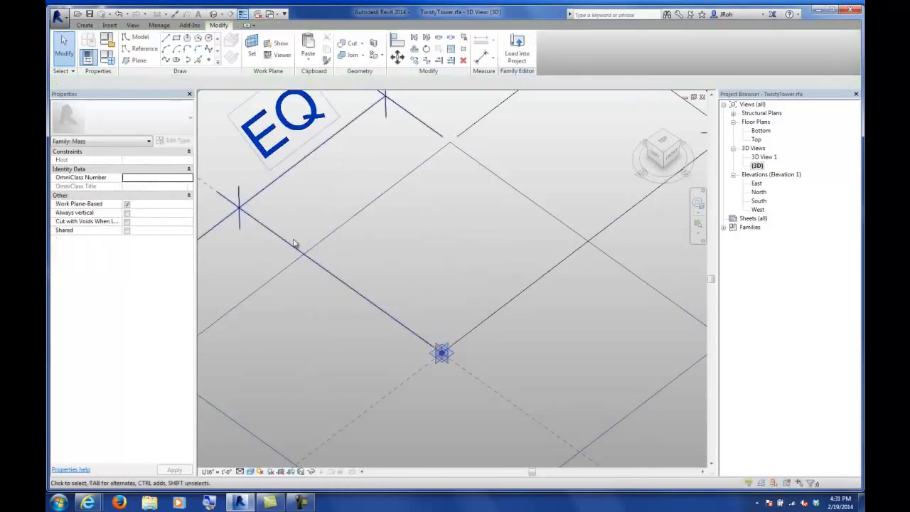
pyautogui.click(107, 58)
pyautogui.click(796, 191)
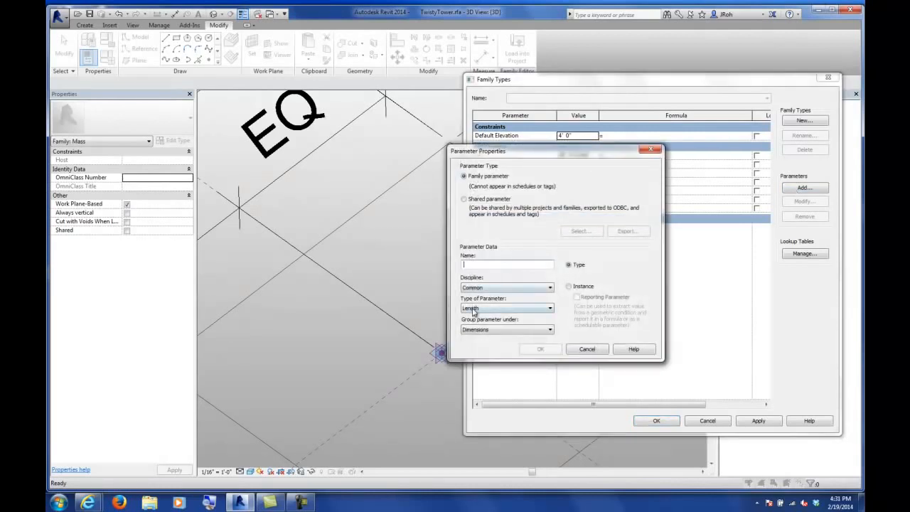
pyautogui.click(497, 309)
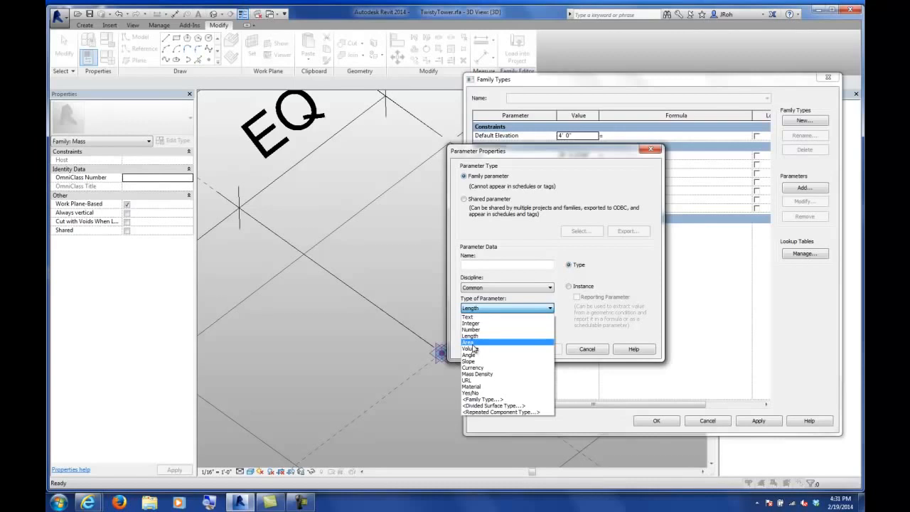
pyautogui.click(587, 350)
pyautogui.click(588, 349)
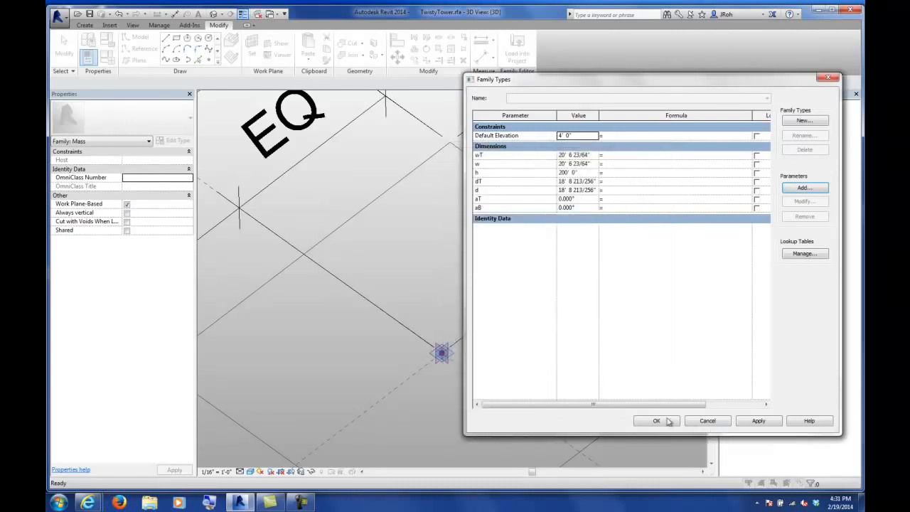
pyautogui.click(651, 421)
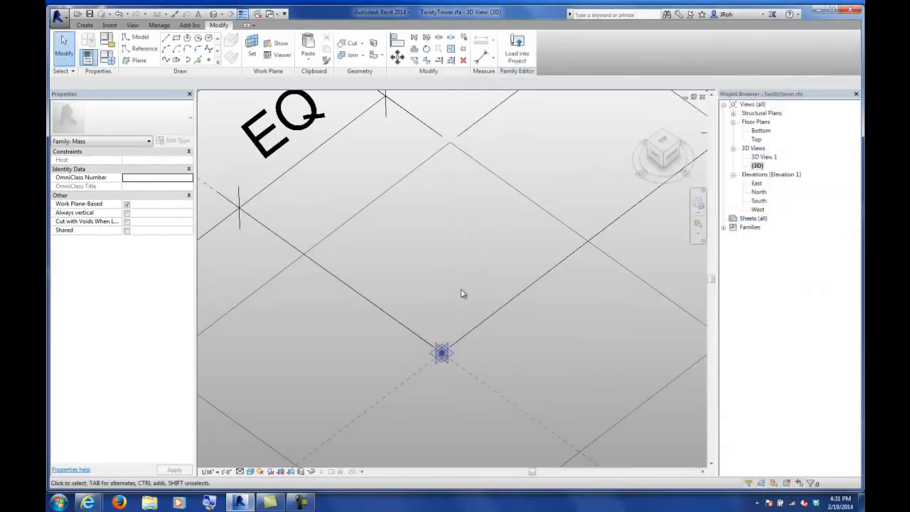
# - Create a solid form between the rectangular profiles on the Bottom and Top levels
pyautogui.scroll(-8, 448, 280)
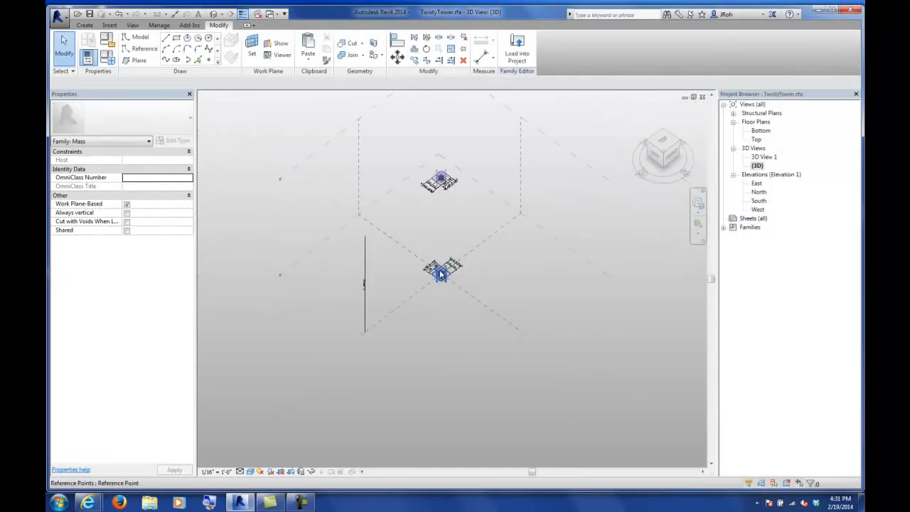
pyautogui.scroll(4, 448, 206)
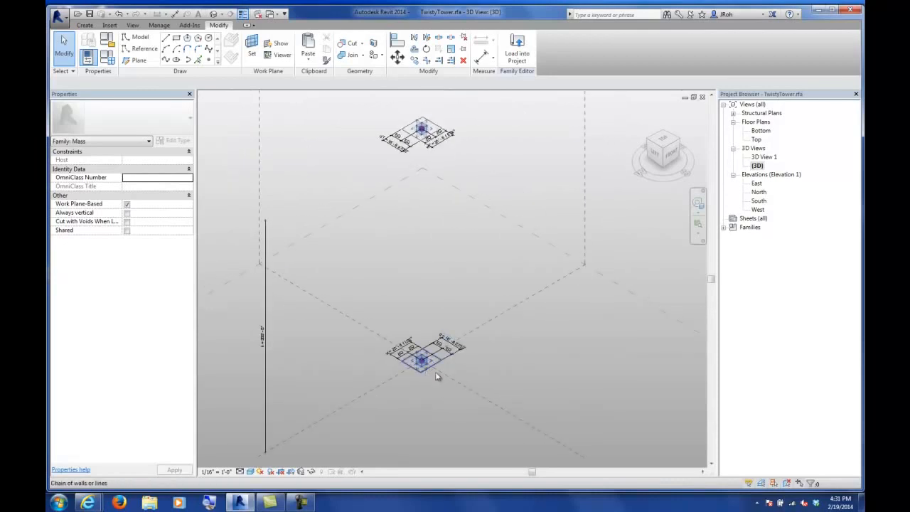
pyautogui.scroll(1, 419, 352)
pyautogui.scroll(-3, 422, 179)
pyautogui.moveTo(425, 157); pyautogui.dragTo(402, 215, button='middle')
pyautogui.scroll(7, 400, 306)
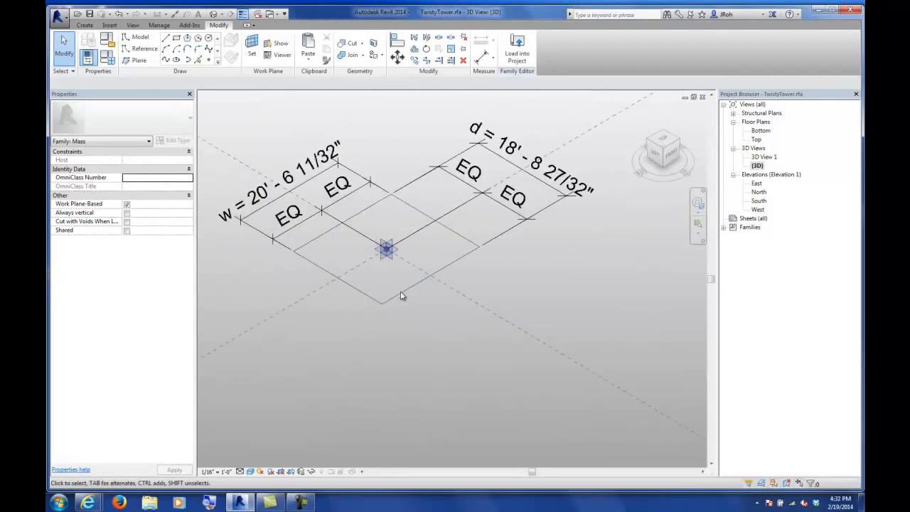
pyautogui.click(400, 292)
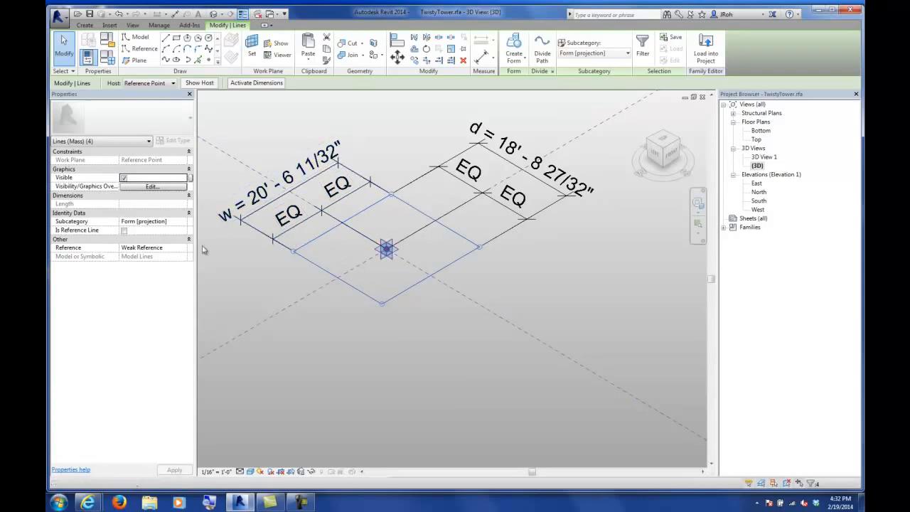
pyautogui.scroll(-5, 337, 260)
pyautogui.scroll(5, 342, 199)
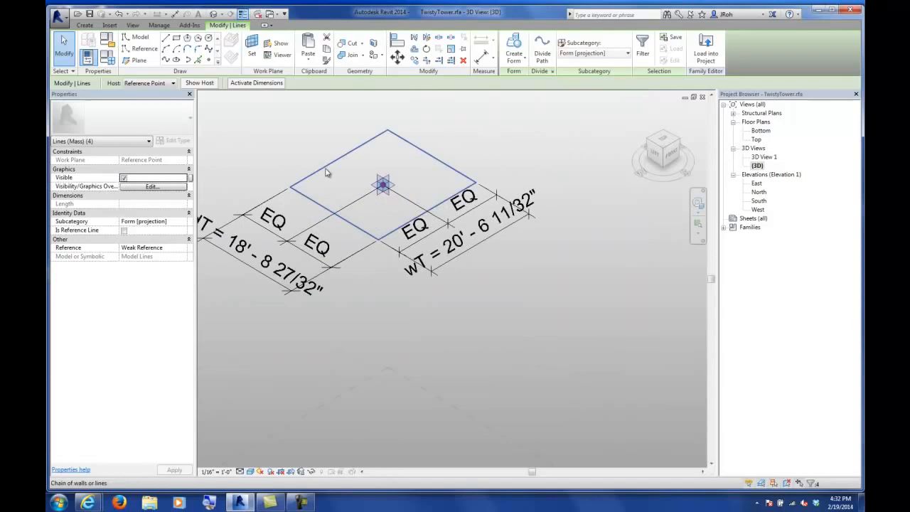
pyautogui.keyDown('ctrl'); pyautogui.click(327, 170); pyautogui.keyUp('ctrl')
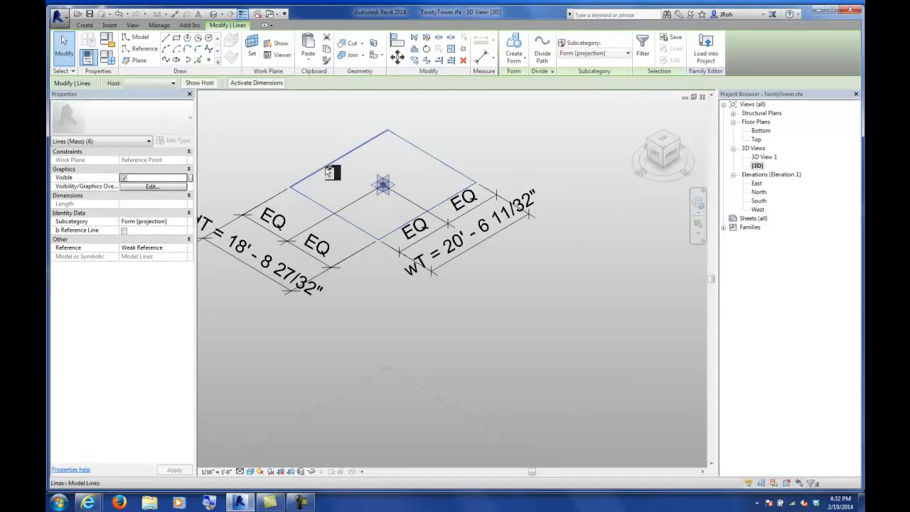
pyautogui.click(516, 59)
pyautogui.click(532, 78)
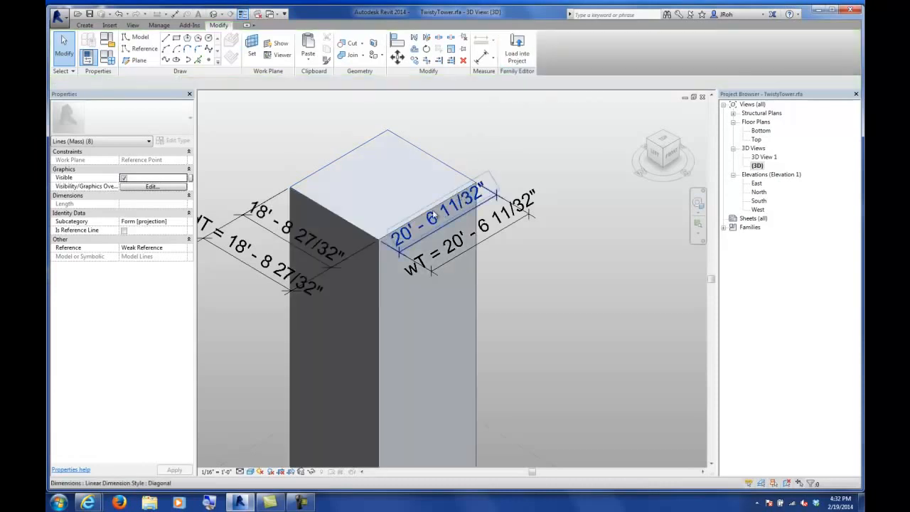
# - Inspect the whole tower form in 3D and save the family file
pyautogui.scroll(-6, 419, 194)
pyautogui.keyDown('shift'); pyautogui.moveTo(363, 253); pyautogui.dragTo(590, 294, button='middle'); pyautogui.keyUp('shift')
pyautogui.scroll(3, 468, 281)
pyautogui.keyDown('shift'); pyautogui.moveTo(468, 283); pyautogui.dragTo(377, 214, button='middle'); pyautogui.keyUp('shift')
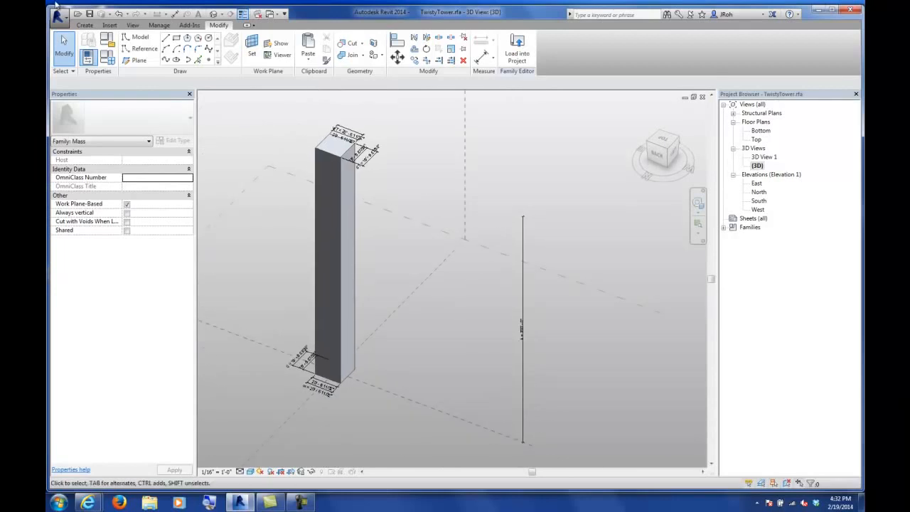
pyautogui.click(90, 15)
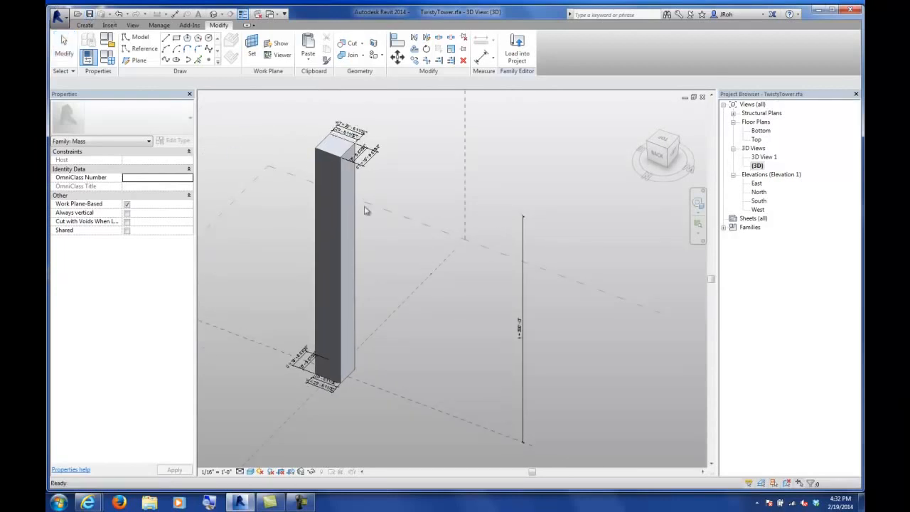
# - Create a new family type named Type 1, keeping the family type settings clear of the tower model
pyautogui.click(110, 60)
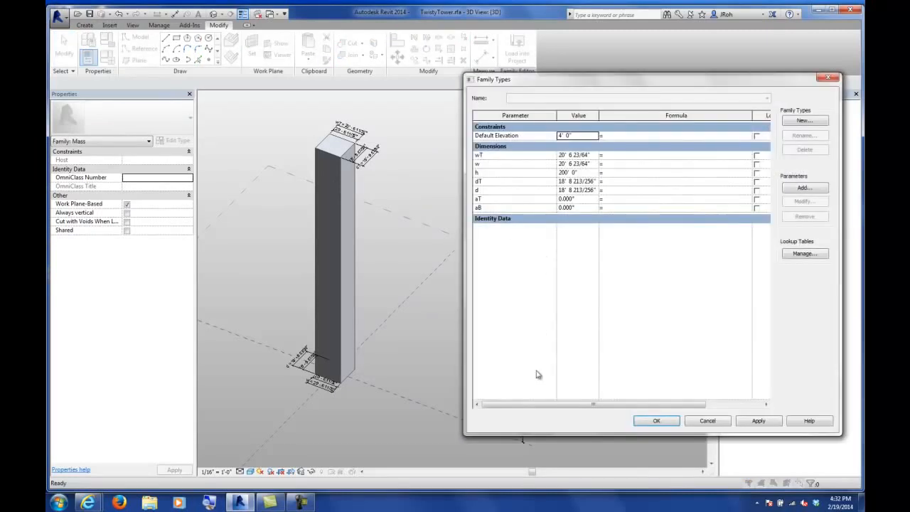
pyautogui.click(570, 437)
pyautogui.moveTo(569, 433); pyautogui.dragTo(566, 316)
pyautogui.moveTo(555, 80); pyautogui.dragTo(484, 124)
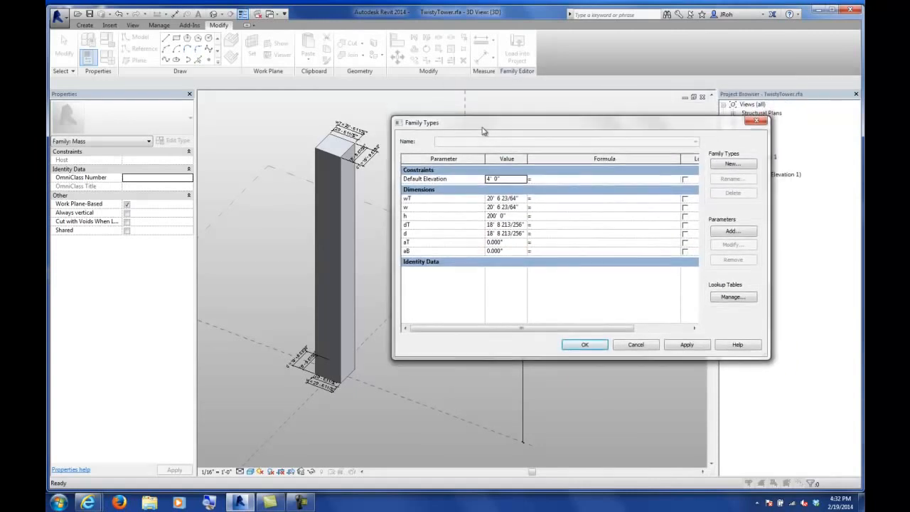
pyautogui.moveTo(527, 156); pyautogui.dragTo(557, 158)
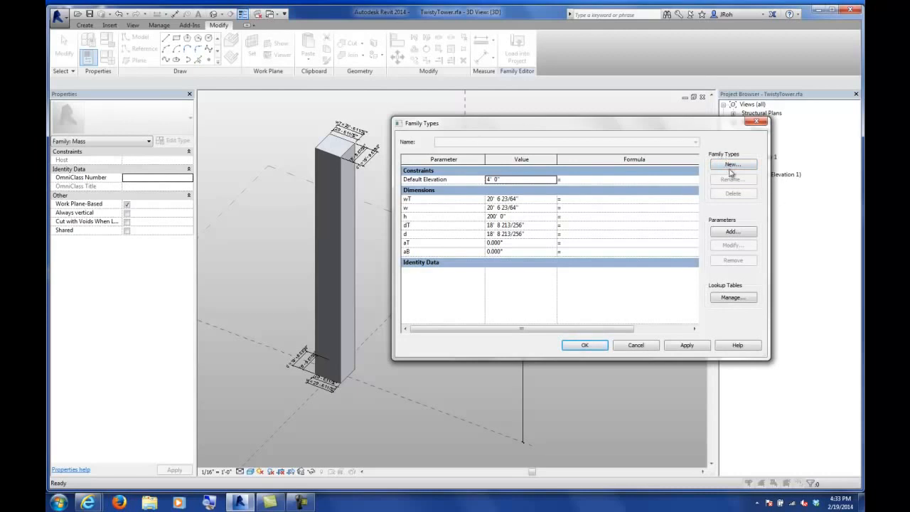
pyautogui.click(733, 165)
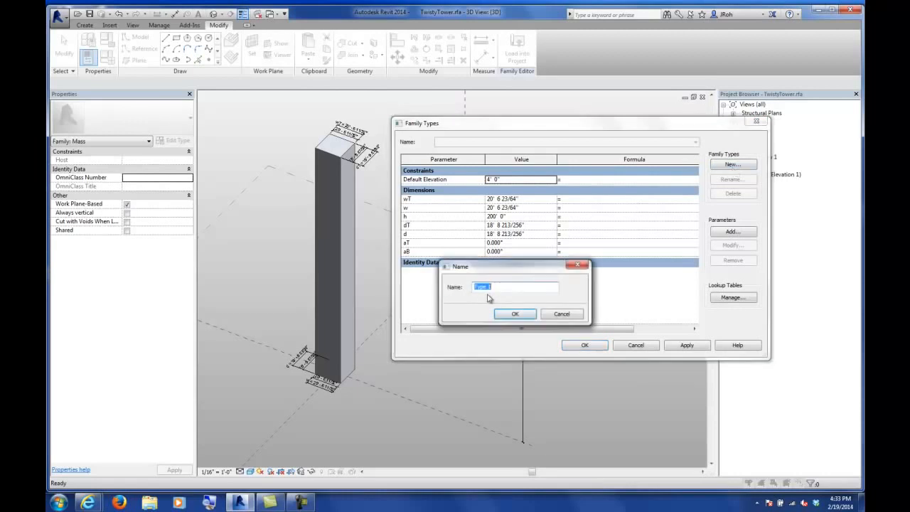
pyautogui.click(518, 314)
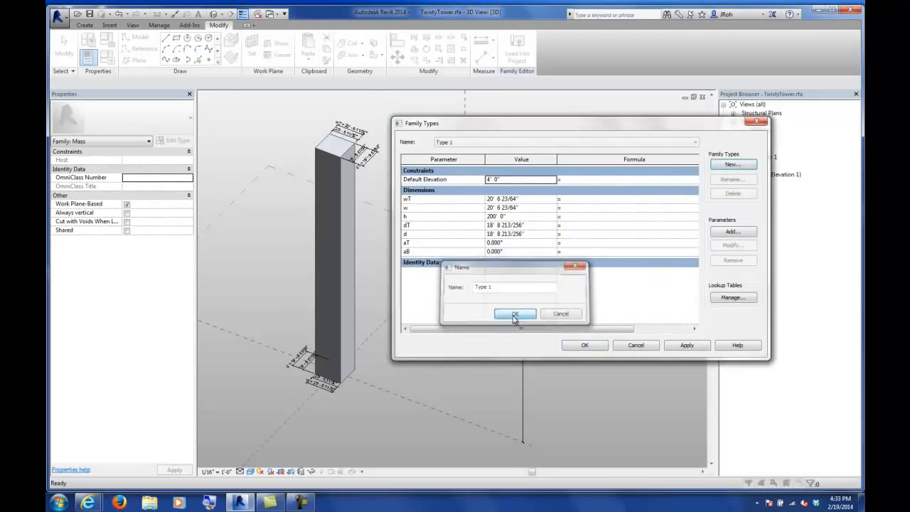
pyautogui.click(457, 143)
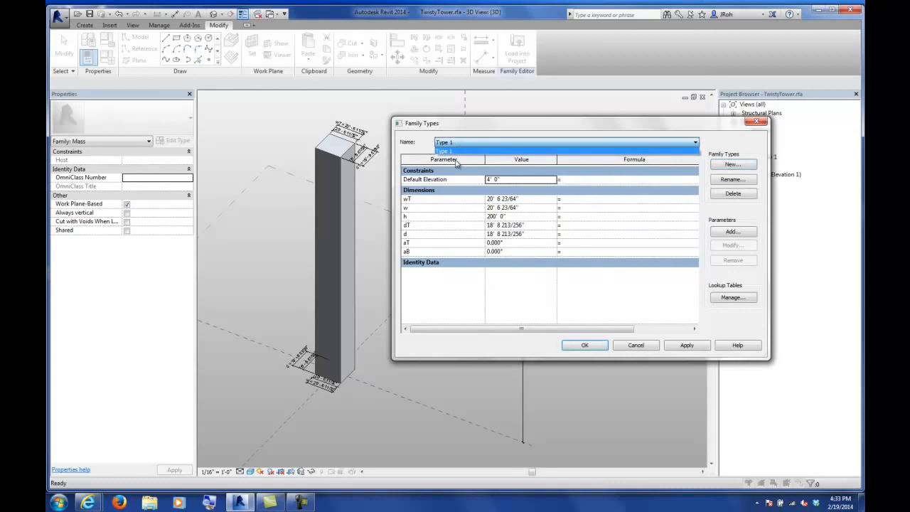
pyautogui.click(458, 150)
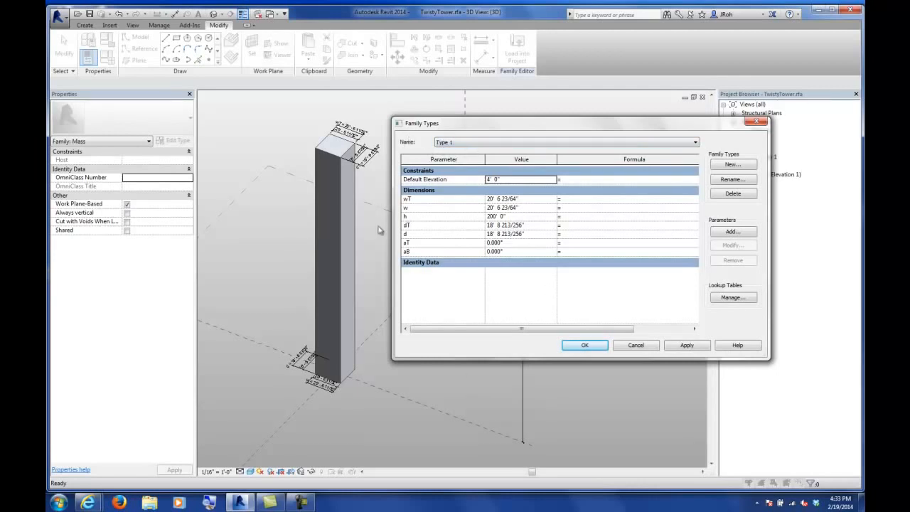
# - Set the tower height parameter h to 150' for Type 1
pyautogui.click(526, 217)
pyautogui.write('1')
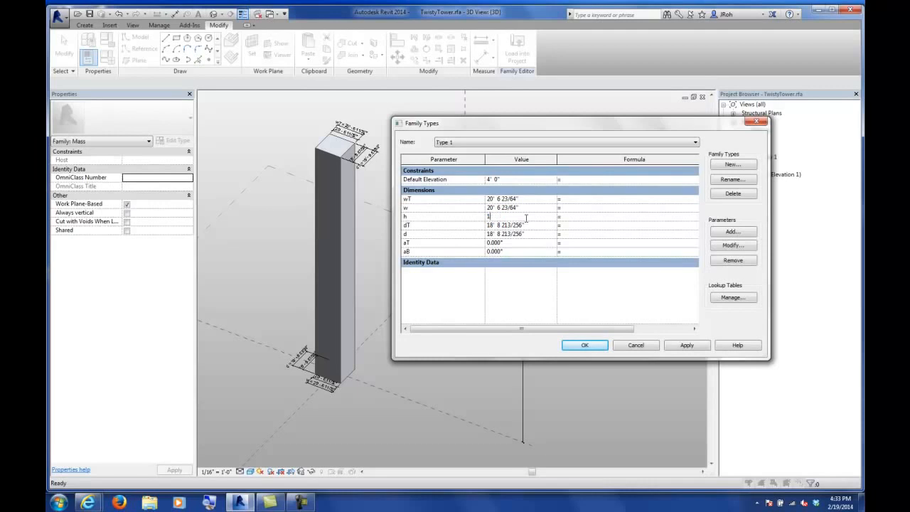
pyautogui.write("50'")
pyautogui.press('Tab')
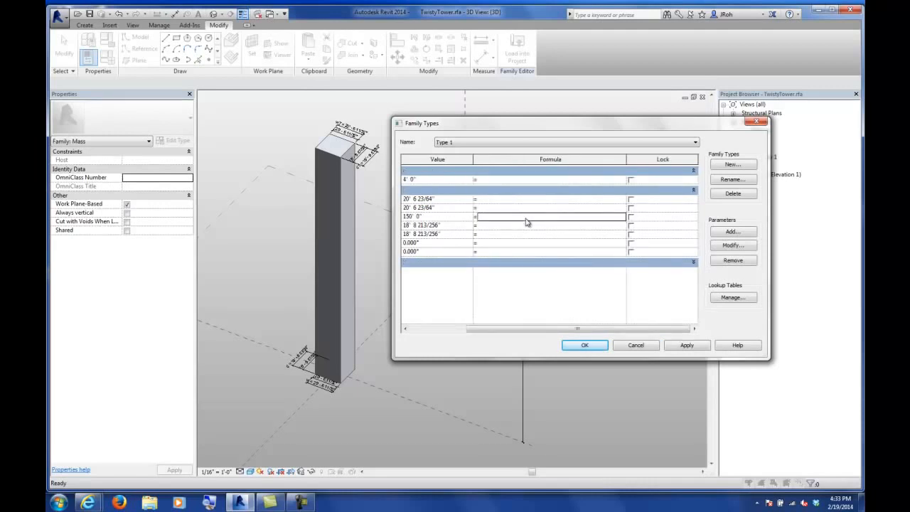
pyautogui.moveTo(512, 328); pyautogui.dragTo(184, 271)
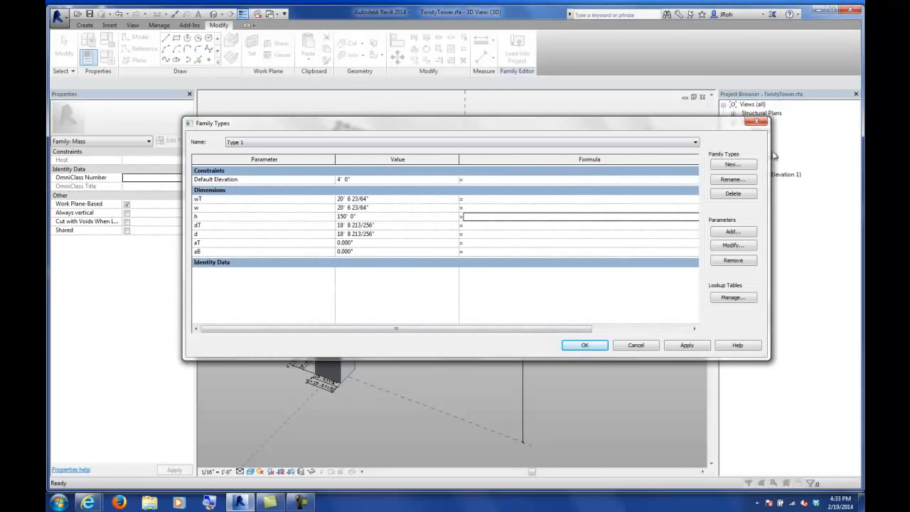
pyautogui.moveTo(767, 150); pyautogui.dragTo(597, 150)
pyautogui.moveTo(284, 158); pyautogui.dragTo(244, 158)
pyautogui.moveTo(262, 126); pyautogui.dragTo(504, 153)
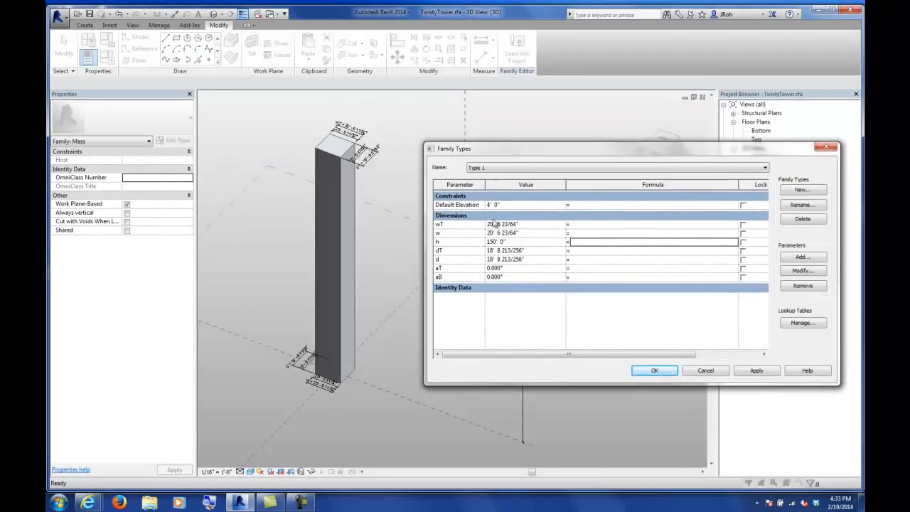
# - Set the Bottom profile's rotation angle aB to 30° and both its depth d and width w to 50'
pyautogui.click(519, 278)
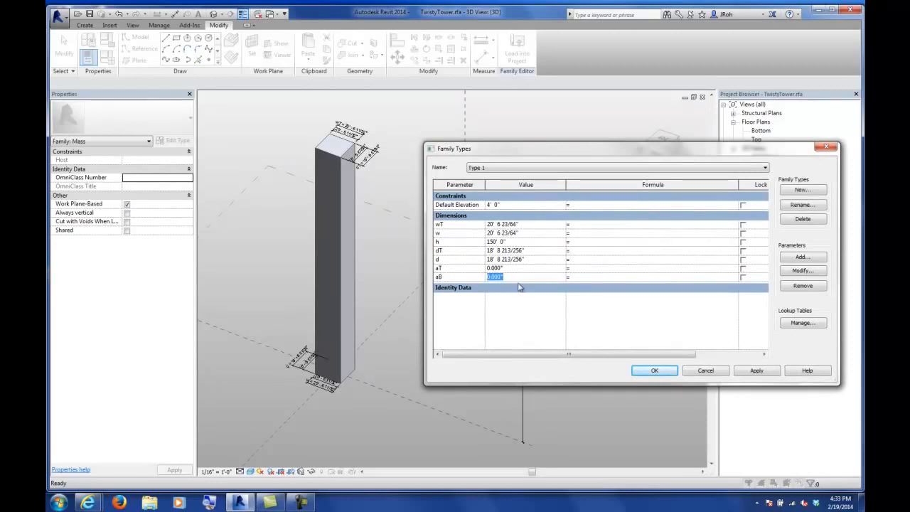
pyautogui.write('30')
pyautogui.click(523, 269)
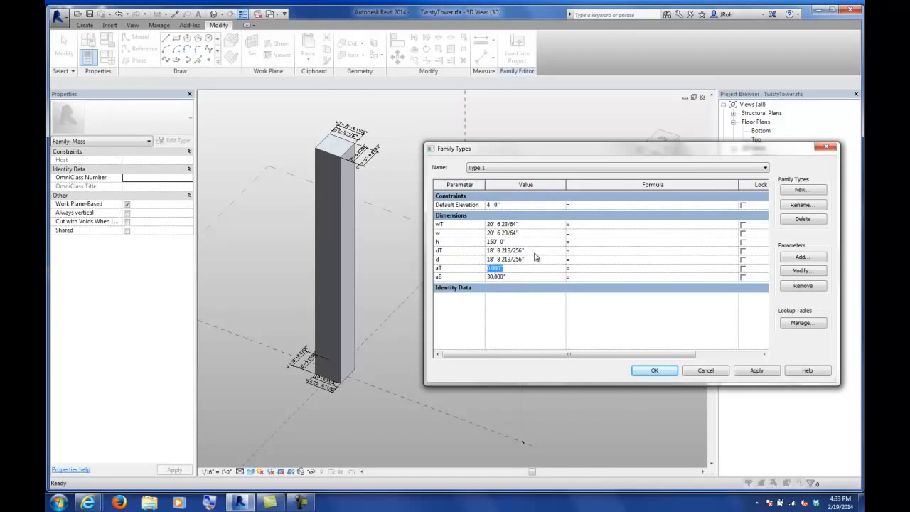
pyautogui.click(533, 260)
pyautogui.write('50')
pyautogui.click(530, 234)
pyautogui.write("50'")
pyautogui.click(523, 260)
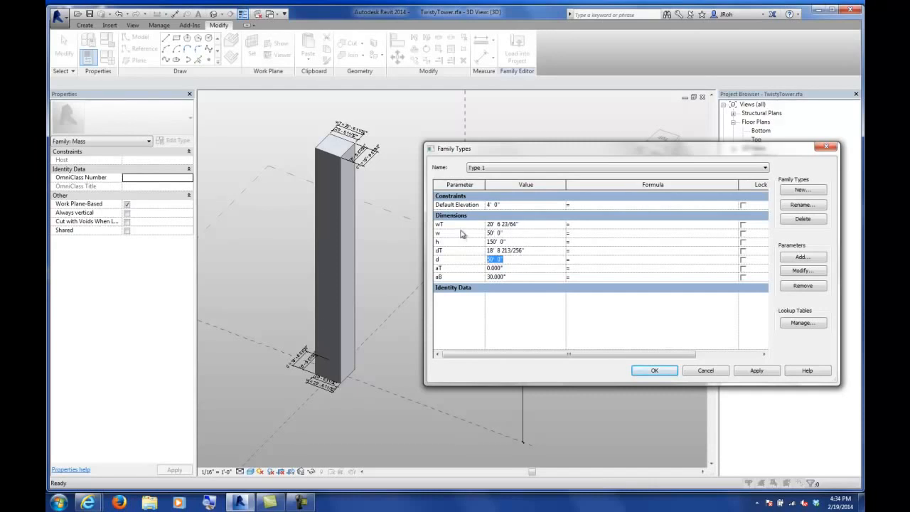
# - Set the Top profile's width wT and depth dT to 60' and apply the Type 1 values to the tower
pyautogui.click(527, 224)
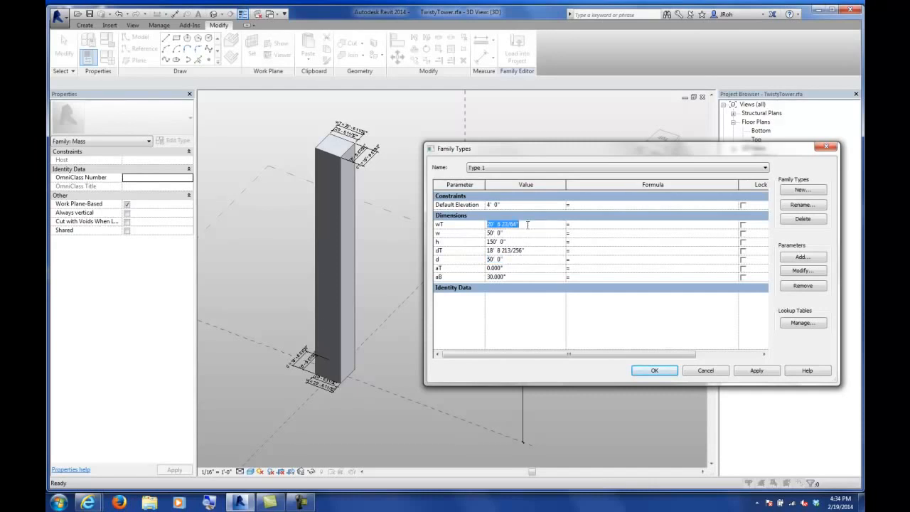
pyautogui.write("60'")
pyautogui.press('Tab')
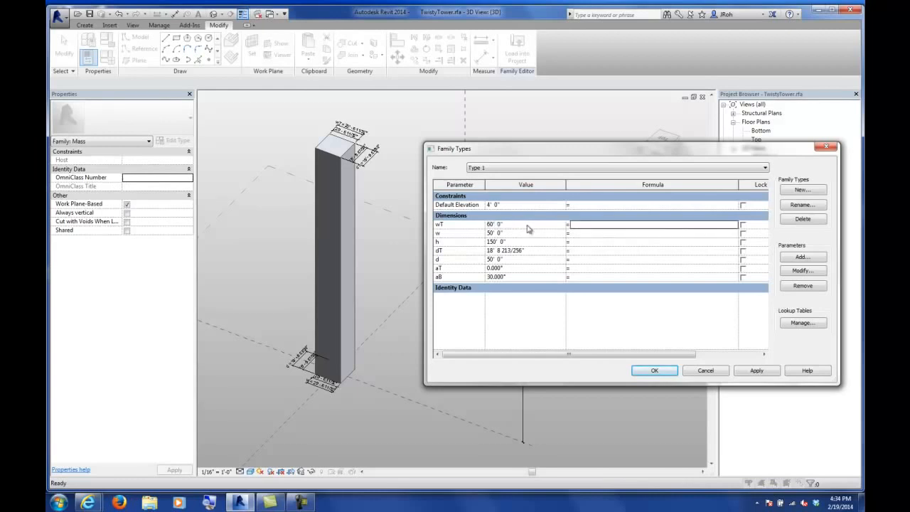
pyautogui.click(538, 251)
pyautogui.write('6')
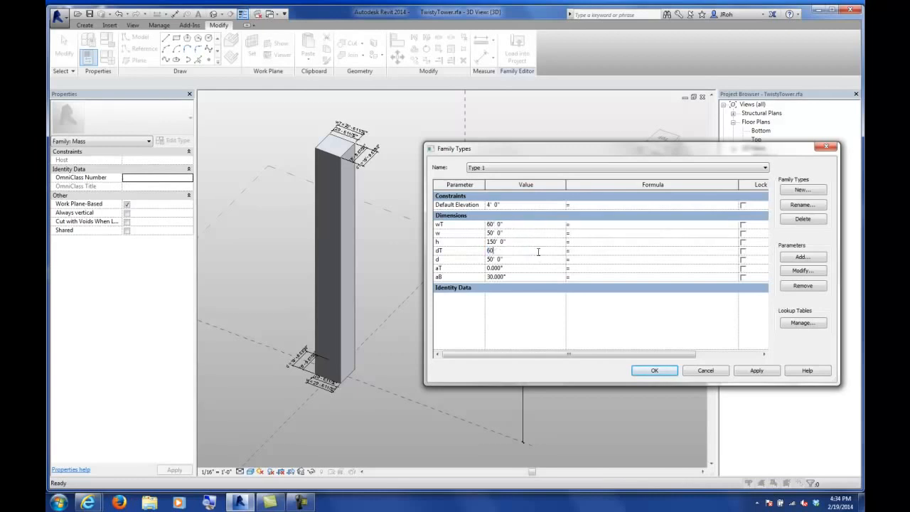
pyautogui.write('0')
pyautogui.press('Tab')
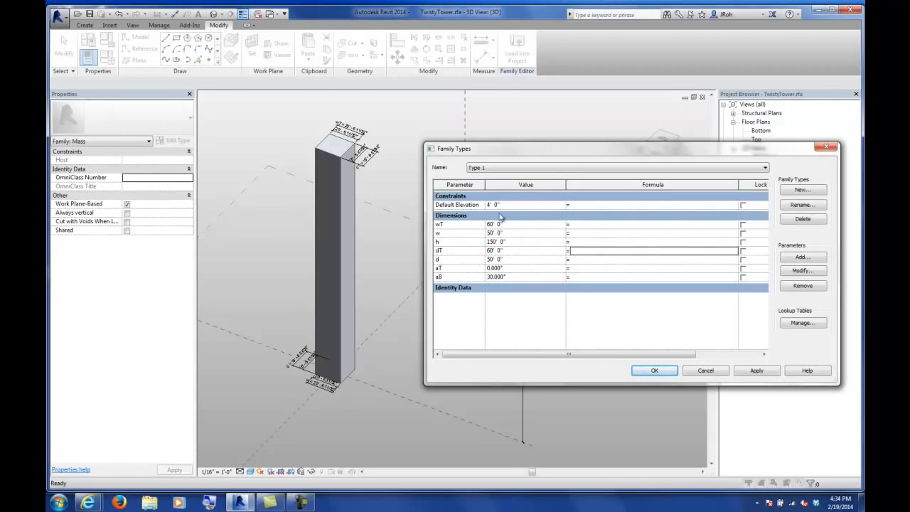
pyautogui.click(752, 374)
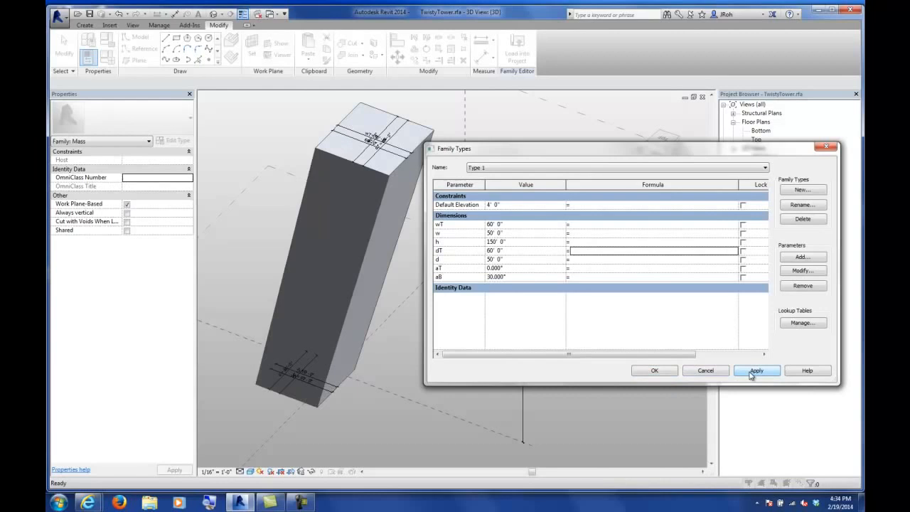
pyautogui.click(636, 371)
pyautogui.keyDown('shift'); pyautogui.moveTo(457, 342); pyautogui.dragTo(479, 378, button='middle'); pyautogui.keyUp('shift')
pyautogui.moveTo(403, 339)
pyautogui.keyDown('shift'); pyautogui.mouseDown(button='middle')
pyautogui.moveTo(491, 294)
pyautogui.moveTo(406, 341)
pyautogui.mouseUp(button='middle'); pyautogui.keyUp('shift')
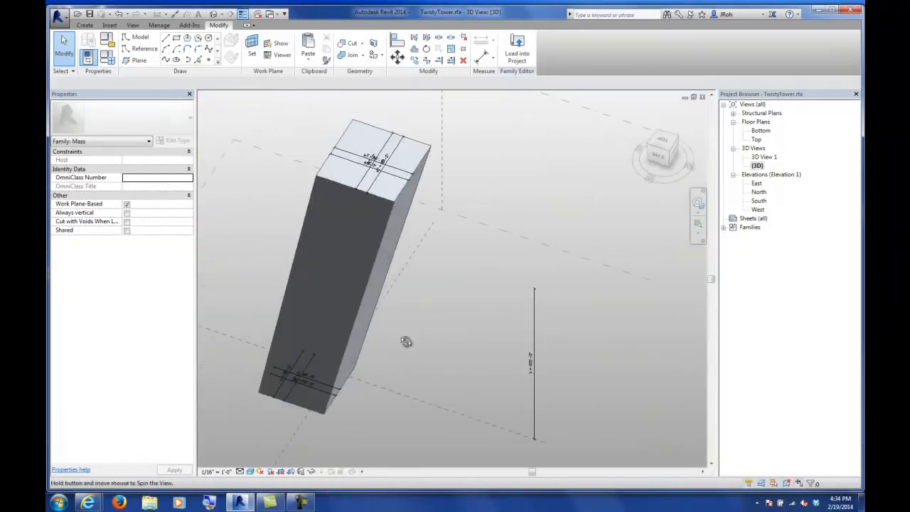
pyautogui.moveTo(462, 271)
pyautogui.keyDown('shift'); pyautogui.mouseDown(button='middle')
pyautogui.moveTo(503, 178)
pyautogui.moveTo(369, 197)
pyautogui.moveTo(410, 273)
pyautogui.moveTo(451, 275)
pyautogui.mouseUp(button='middle'); pyautogui.keyUp('shift')
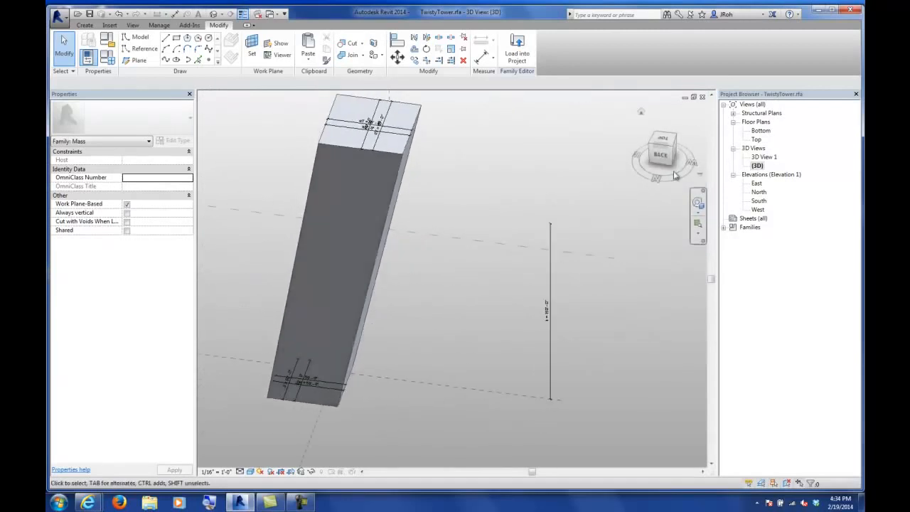
# - Examine the tower's top and bottom profiles and their width and depth dimensions in the Top floor plan
pyautogui.doubleClick(757, 139)
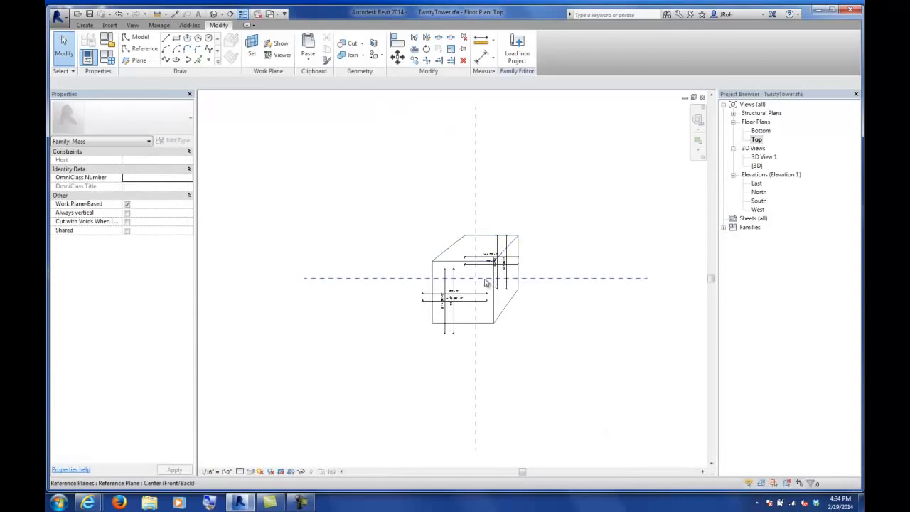
pyautogui.scroll(5, 461, 294)
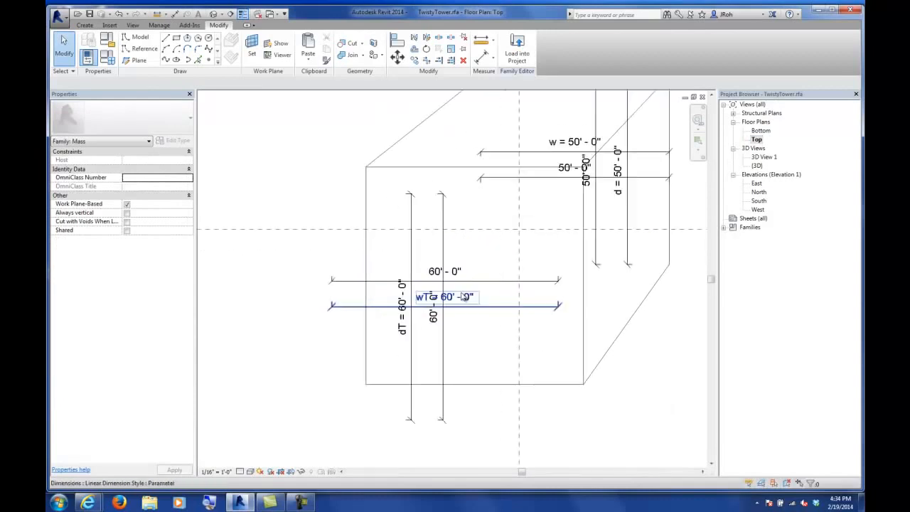
pyautogui.scroll(-5, 424, 298)
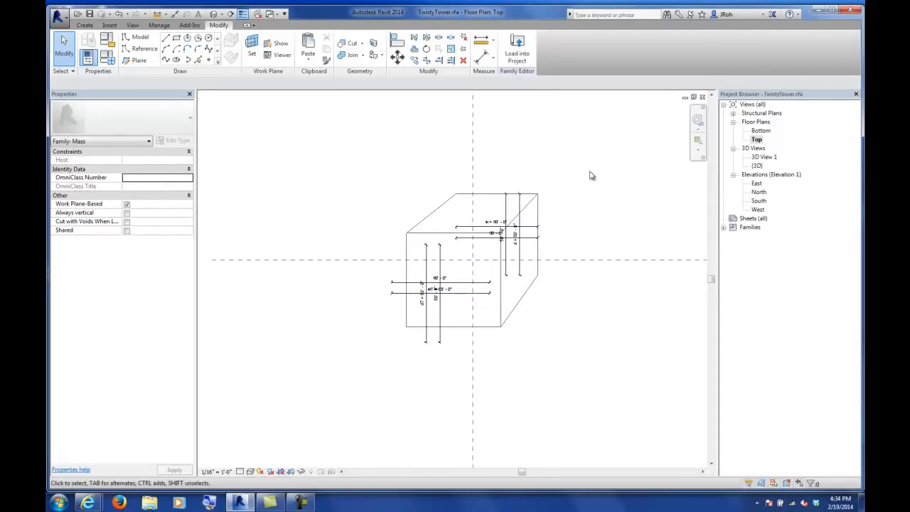
pyautogui.click(757, 139)
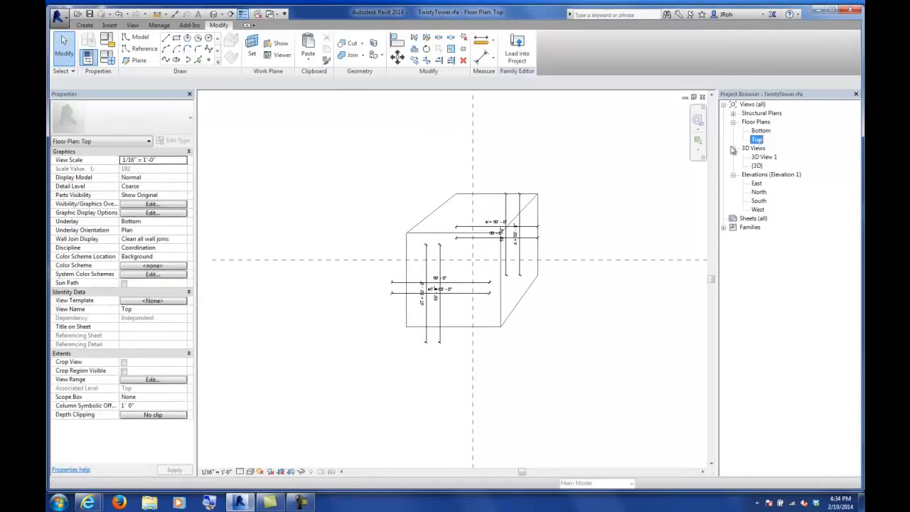
# - Undo the Type 1 values and the tower form until both profiles regain their equality-constrained (EQ) dimensions
pyautogui.click(444, 305)
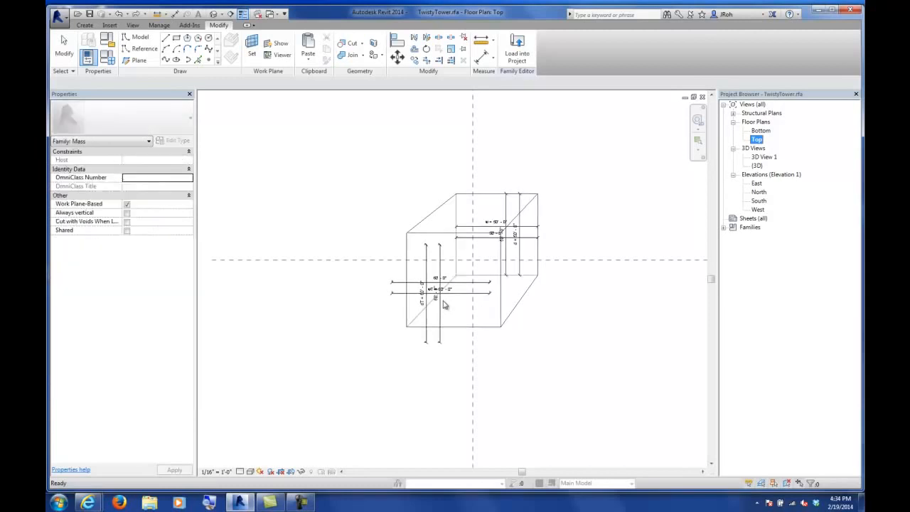
pyautogui.hotkey('ctrl', 'z')
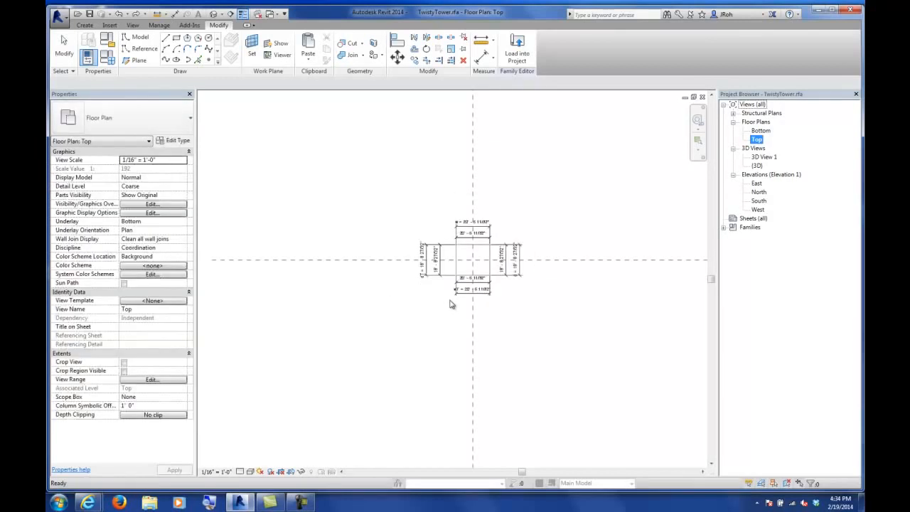
pyautogui.click(455, 304)
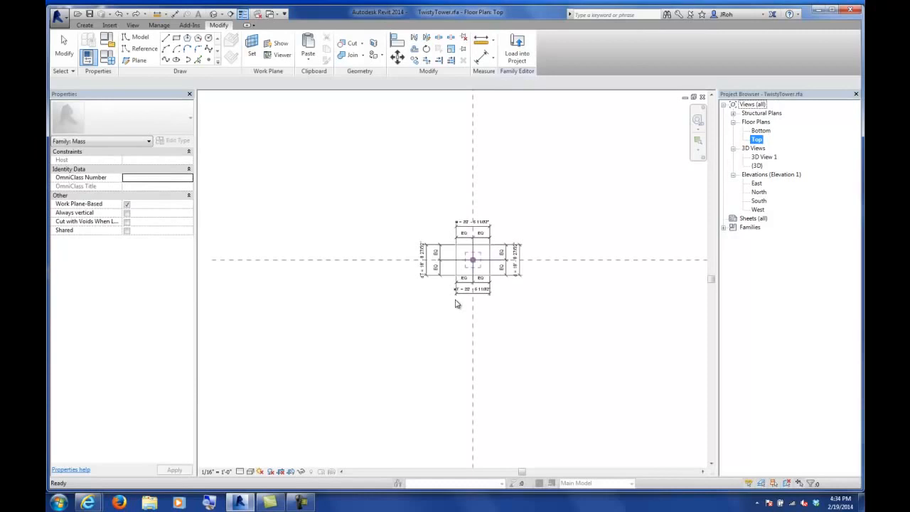
pyautogui.hotkey('ctrl', 'z')
# - In the default 3D view, align the Bottom profile's reference point to both center reference planes and lock the alignments
pyautogui.doubleClick(757, 165)
pyautogui.scroll(-5, 464, 246)
pyautogui.scroll(1, 464, 285)
pyautogui.scroll(2, 473, 329)
pyautogui.moveTo(496, 380); pyautogui.dragTo(431, 237, button='middle')
pyautogui.scroll(2, 411, 226)
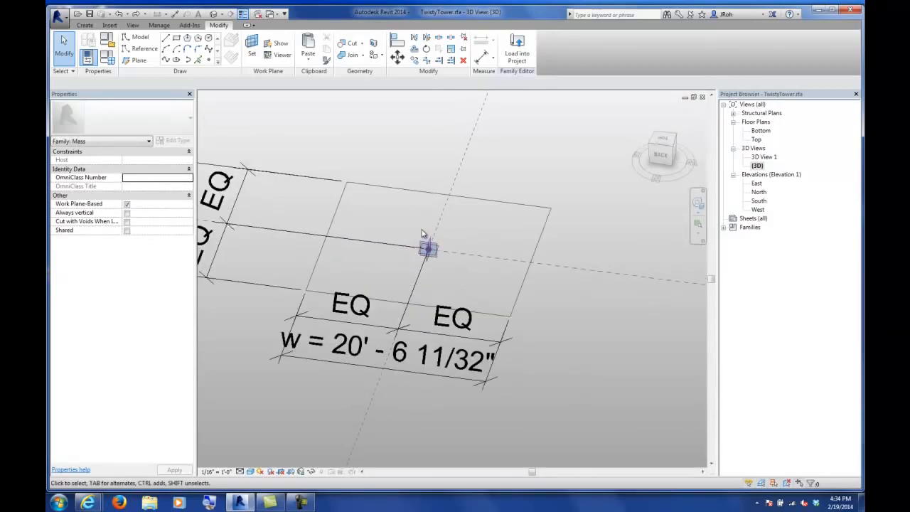
pyautogui.click(397, 43)
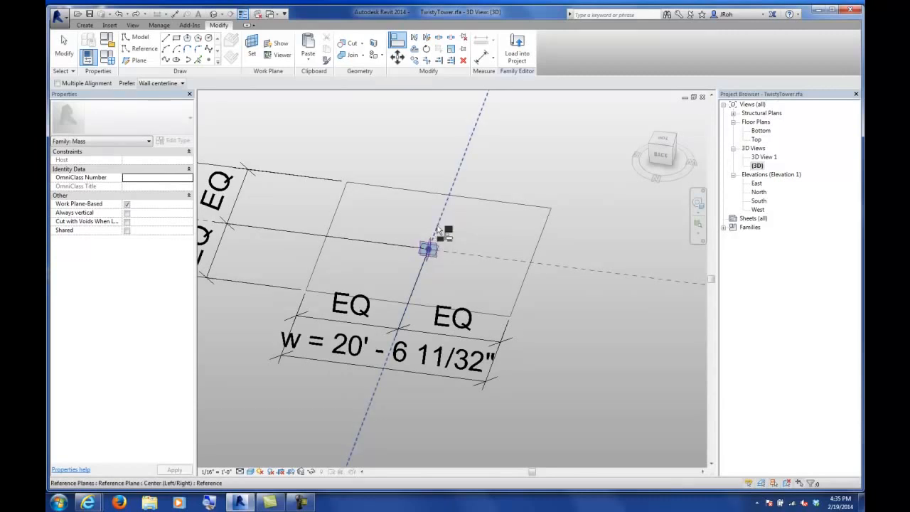
pyautogui.click(428, 250)
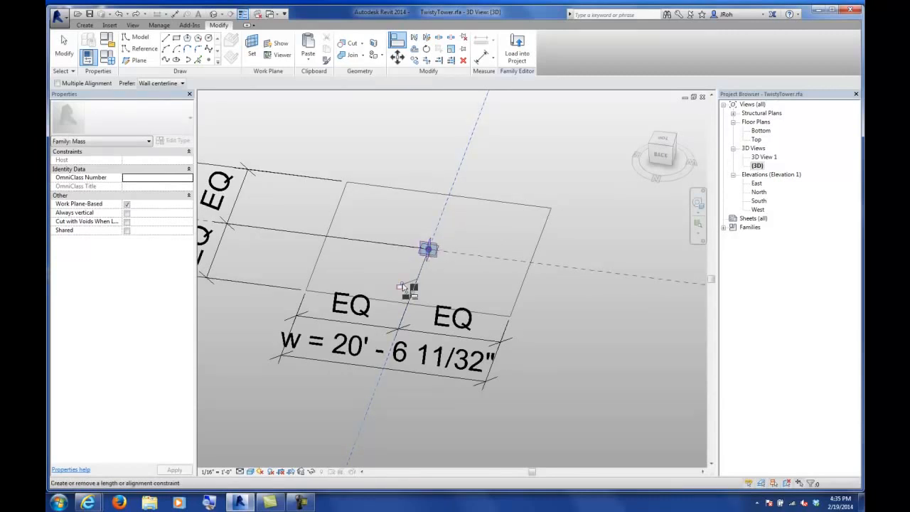
pyautogui.click(430, 251)
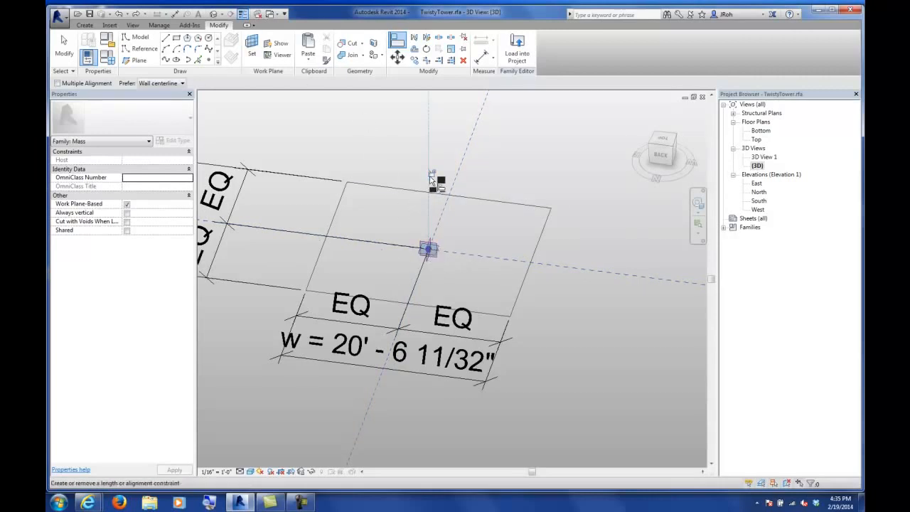
pyautogui.press('Escape')
pyautogui.press('Escape')
# - Set the Bottom profile's rotation angle aB to 45° and apply it to the model
pyautogui.click(107, 57)
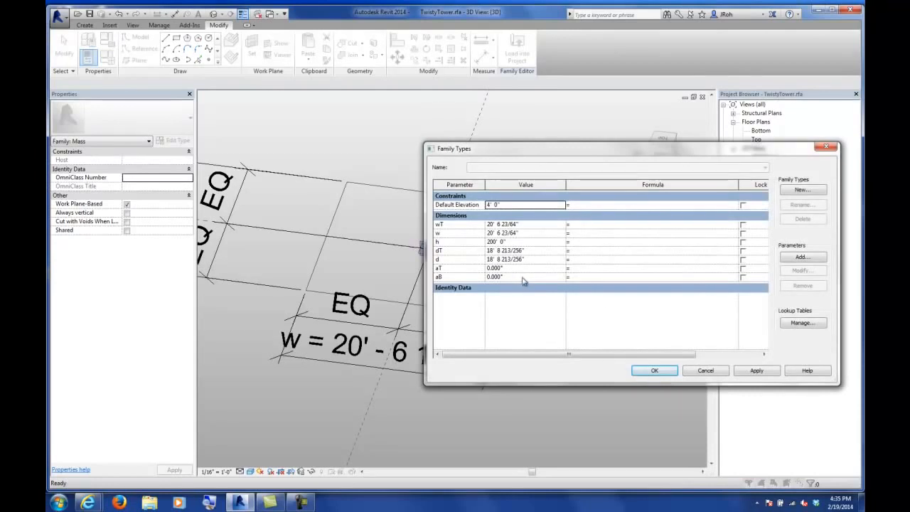
pyautogui.click(524, 278)
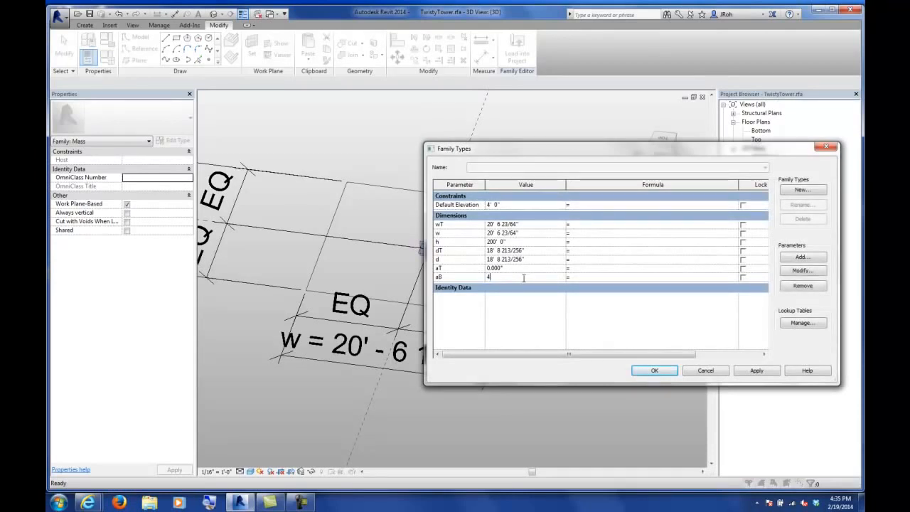
pyautogui.click(756, 372)
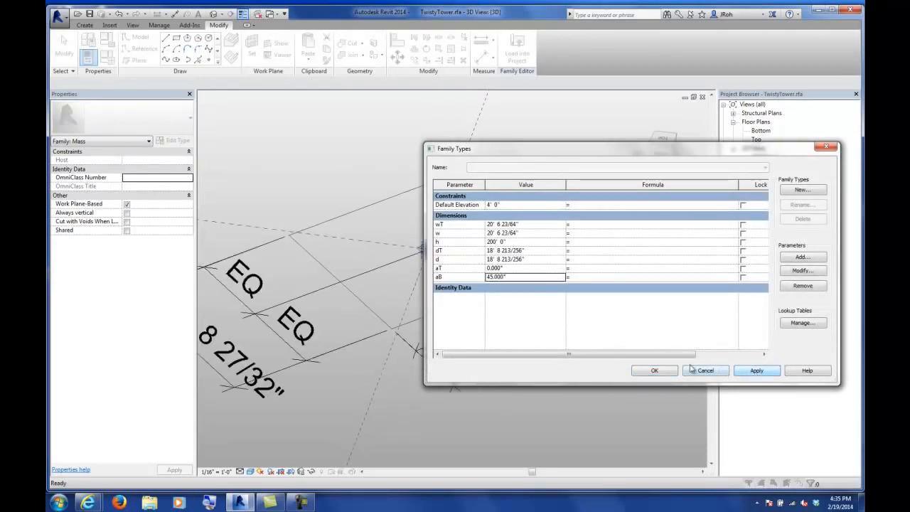
pyautogui.click(660, 374)
pyautogui.scroll(-8, 430, 256)
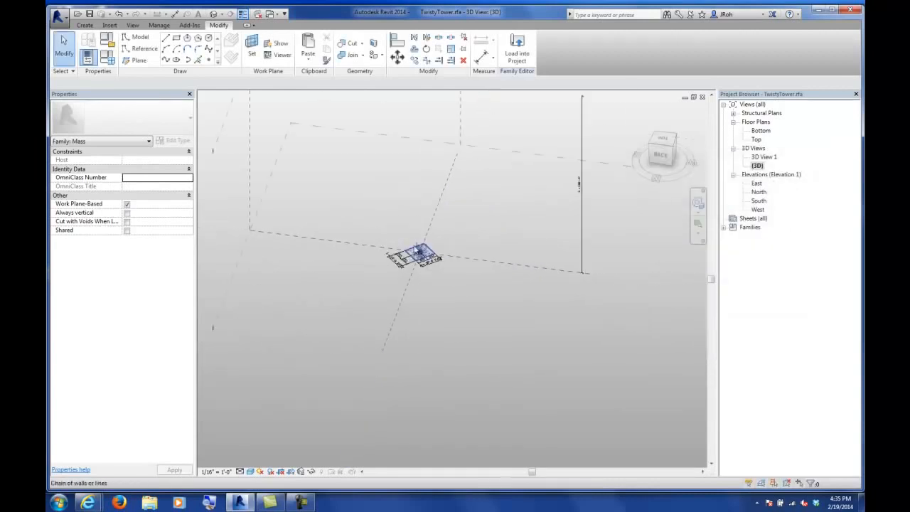
# - Align the Top profile's reference point to both center reference planes and lock the alignments
pyautogui.moveTo(434, 264); pyautogui.dragTo(436, 289, button='middle')
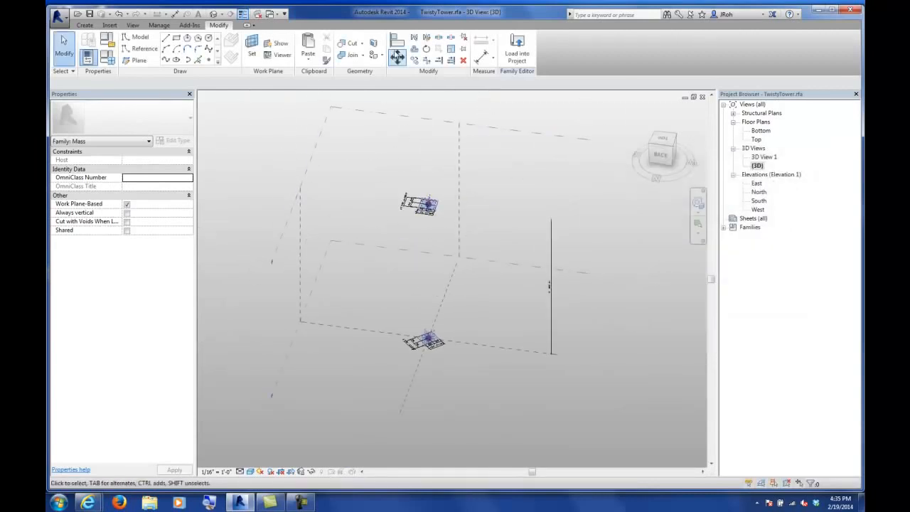
pyautogui.press('a')
pyautogui.press('l')
pyautogui.scroll(2, 437, 208)
pyautogui.scroll(5, 432, 204)
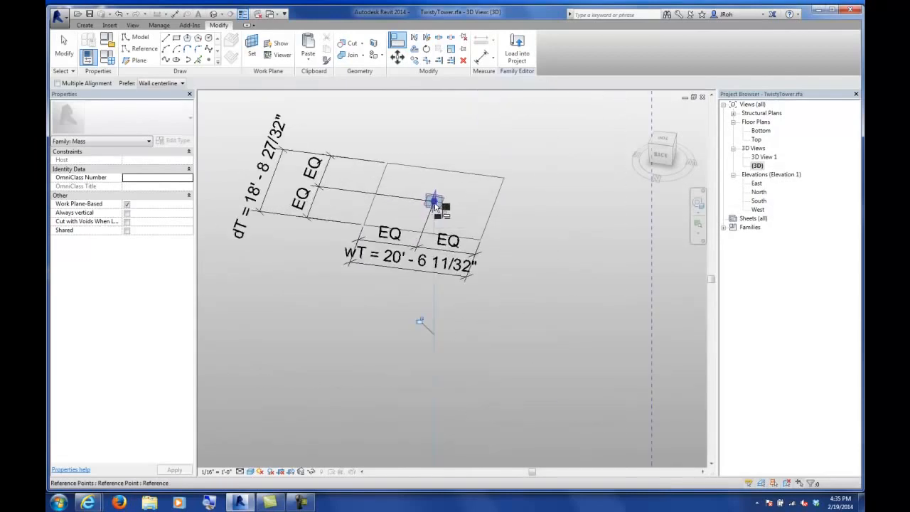
pyautogui.scroll(-4, 441, 306)
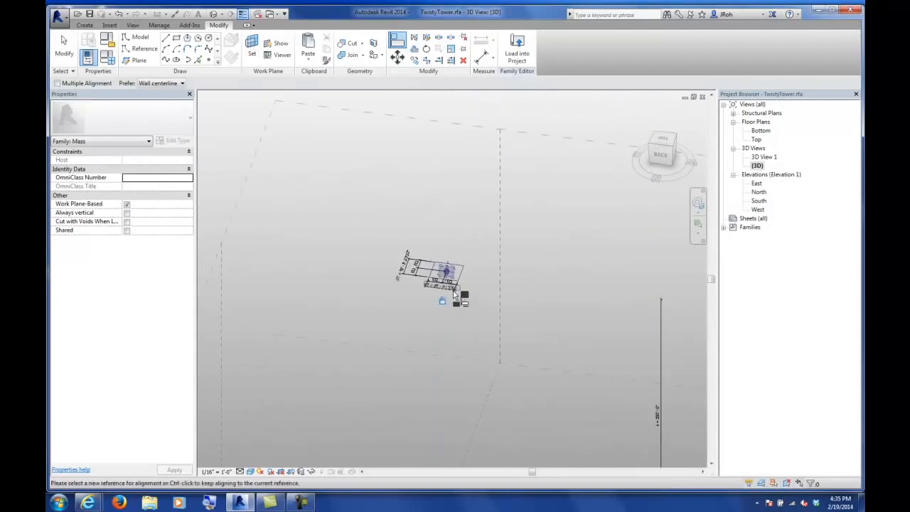
pyautogui.scroll(-4, 499, 396)
pyautogui.moveTo(494, 394); pyautogui.dragTo(462, 313, button='middle')
pyautogui.scroll(-1, 462, 306)
pyautogui.click(492, 367)
pyautogui.scroll(3, 432, 259)
pyautogui.scroll(4, 450, 261)
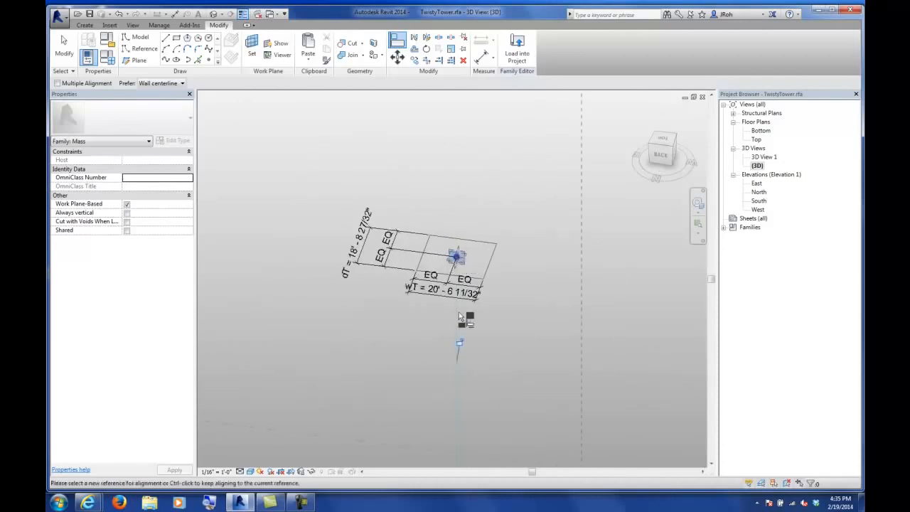
pyautogui.click(460, 343)
# - Set the Top rotation angle aT first to 50° and then to 65°, applying each value
pyautogui.click(108, 58)
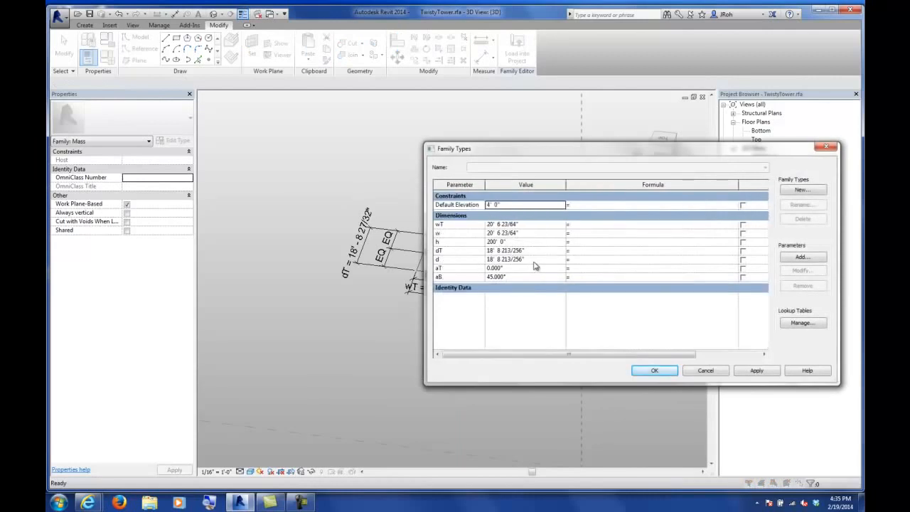
pyautogui.click(520, 279)
pyautogui.click(521, 271)
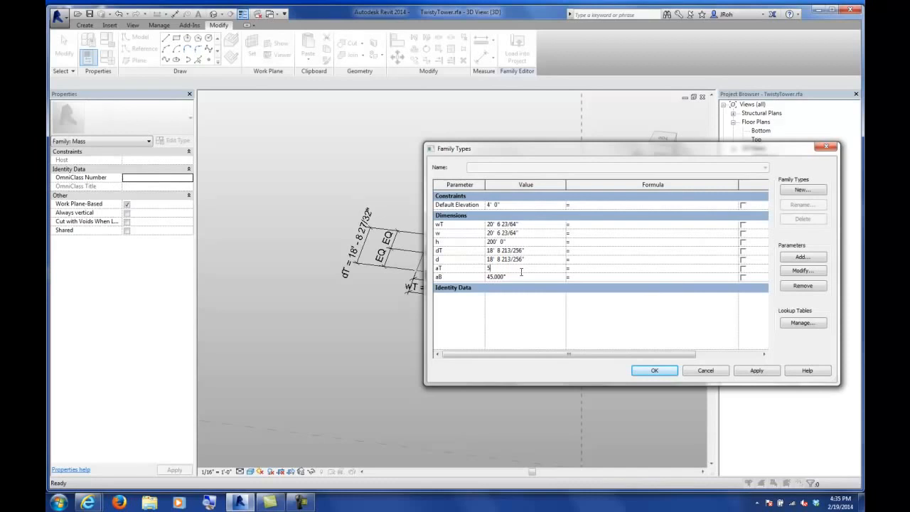
pyautogui.click(753, 371)
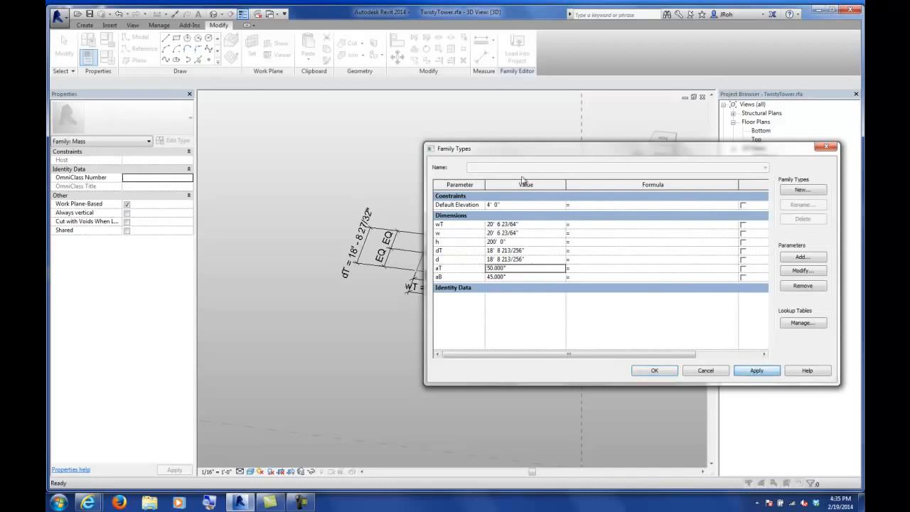
pyautogui.moveTo(532, 149); pyautogui.dragTo(577, 140)
pyautogui.click(583, 260)
pyautogui.click(806, 363)
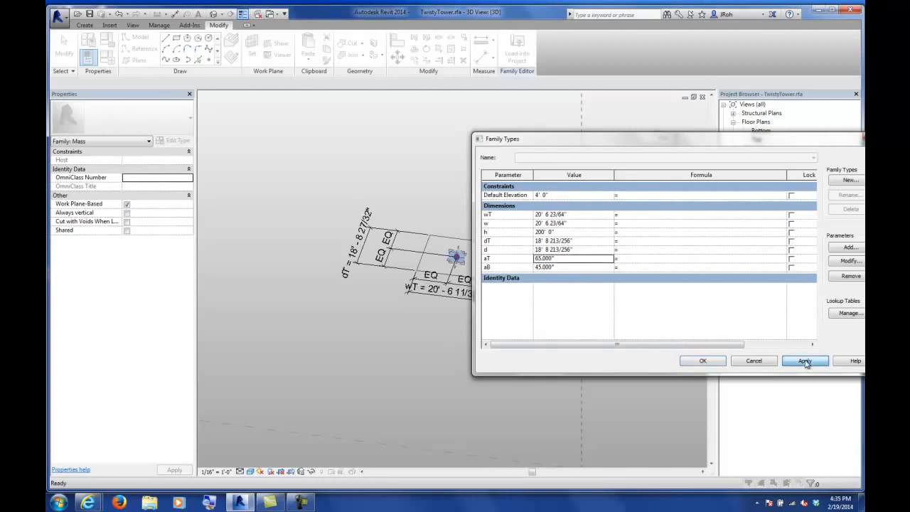
pyautogui.click(703, 362)
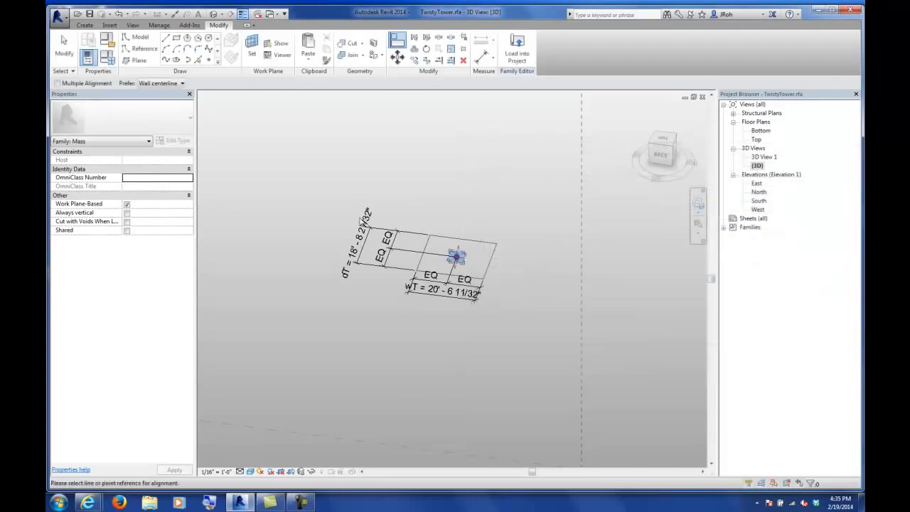
# - Associate the Rotation Angle of the Top profile's reference point with the family parameter aT
pyautogui.click(456, 258)
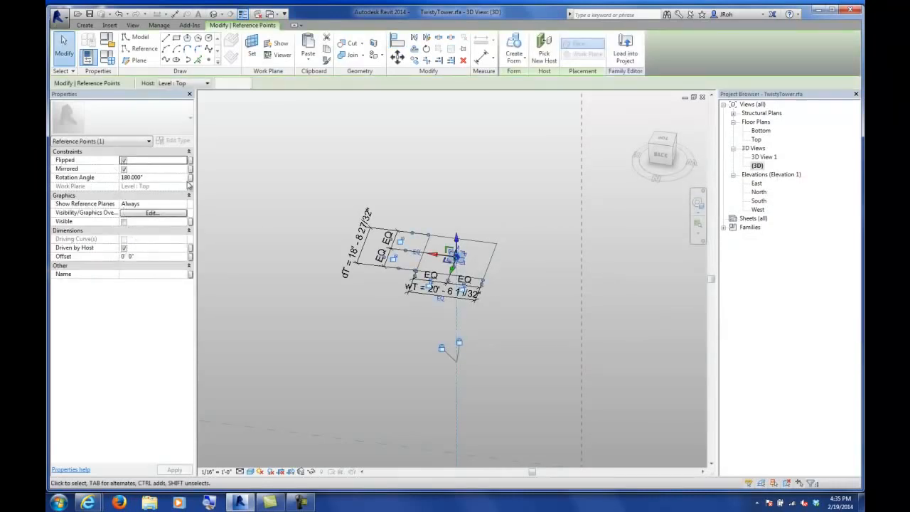
pyautogui.click(190, 178)
pyautogui.click(325, 232)
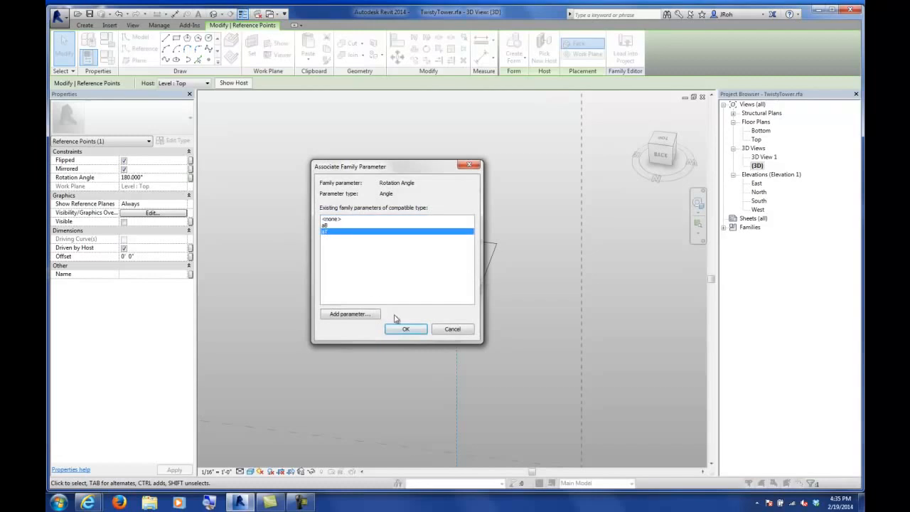
pyautogui.click(405, 329)
pyautogui.click(490, 299)
pyautogui.scroll(-4, 440, 265)
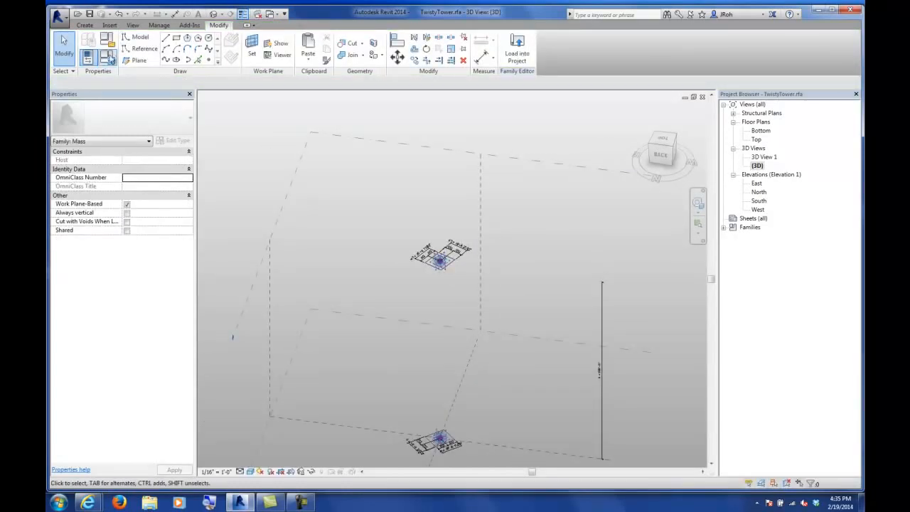
# - Try the Top profile's depth dT at 60'
pyautogui.click(107, 59)
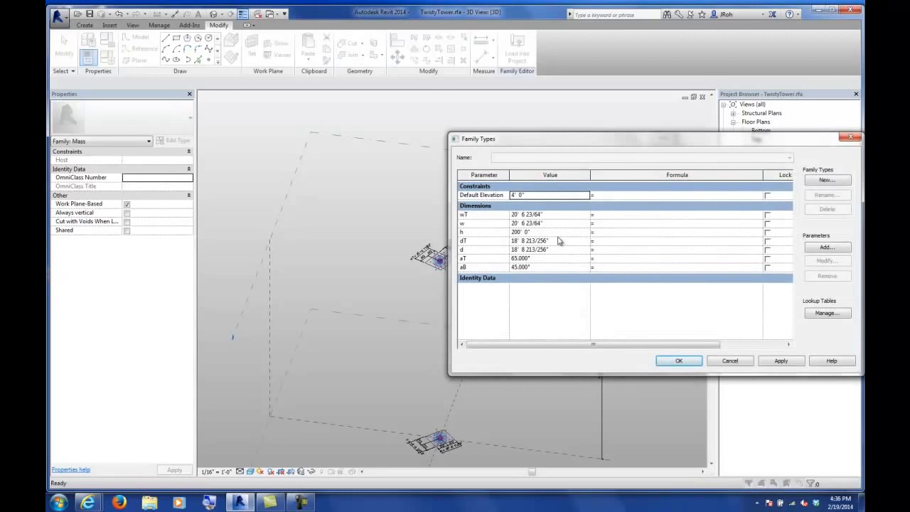
pyautogui.click(561, 242)
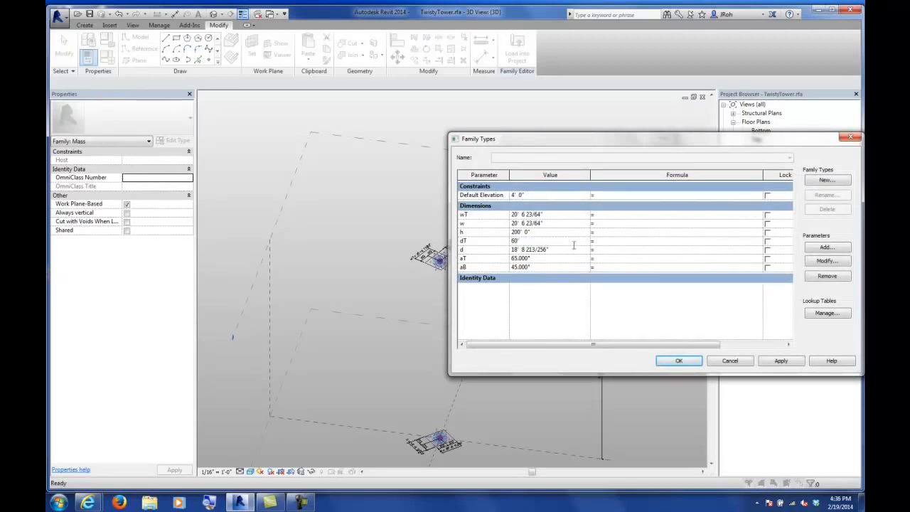
pyautogui.click(679, 361)
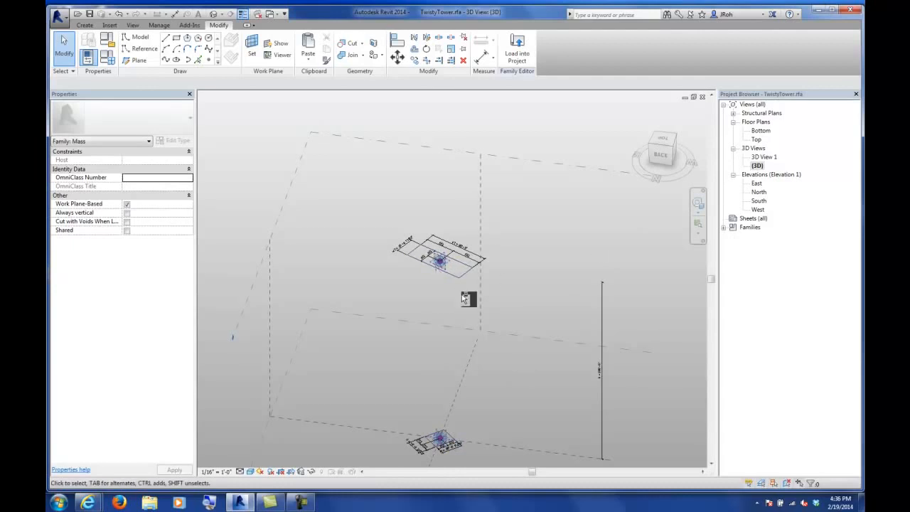
# - Undo the dT change and the link between the Top reference point's rotation angle and aT
pyautogui.hotkey('ctrl', 'z')
pyautogui.hotkey('ctrl', 'z')
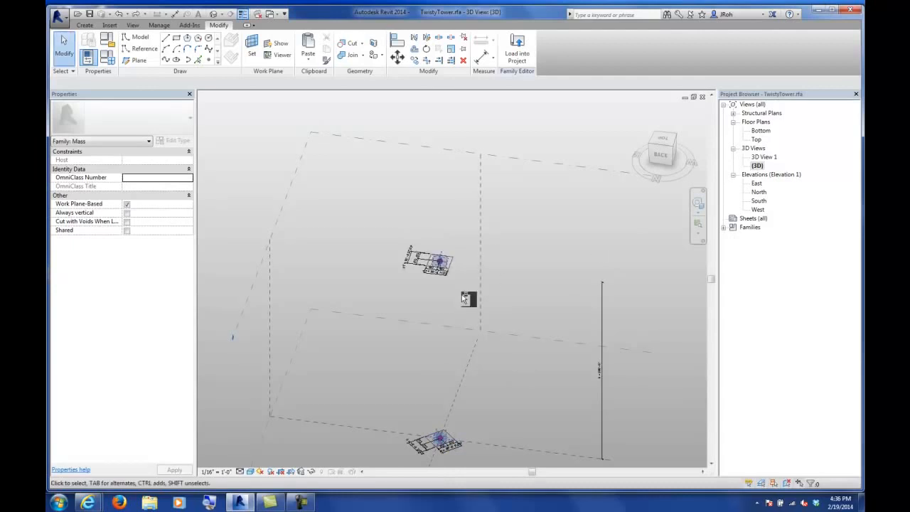
pyautogui.scroll(4, 475, 303)
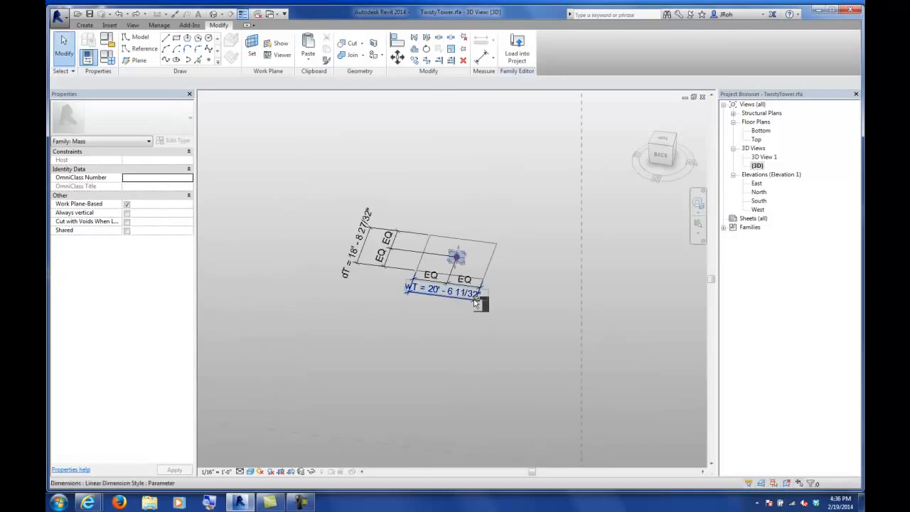
pyautogui.scroll(-4, 480, 301)
pyautogui.scroll(-2, 481, 301)
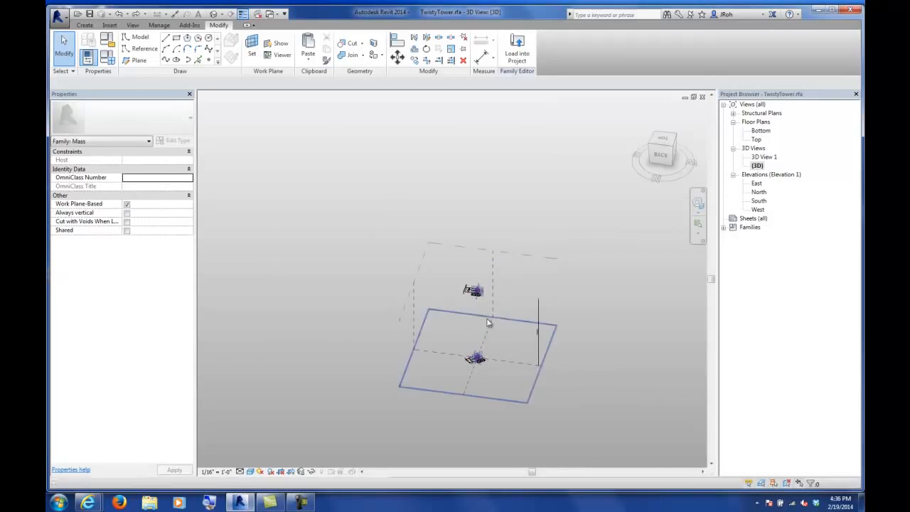
# - Associate the Rotation Angle of the Top profile's reference point with the family parameter aT
pyautogui.scroll(3, 476, 309)
pyautogui.click(492, 254)
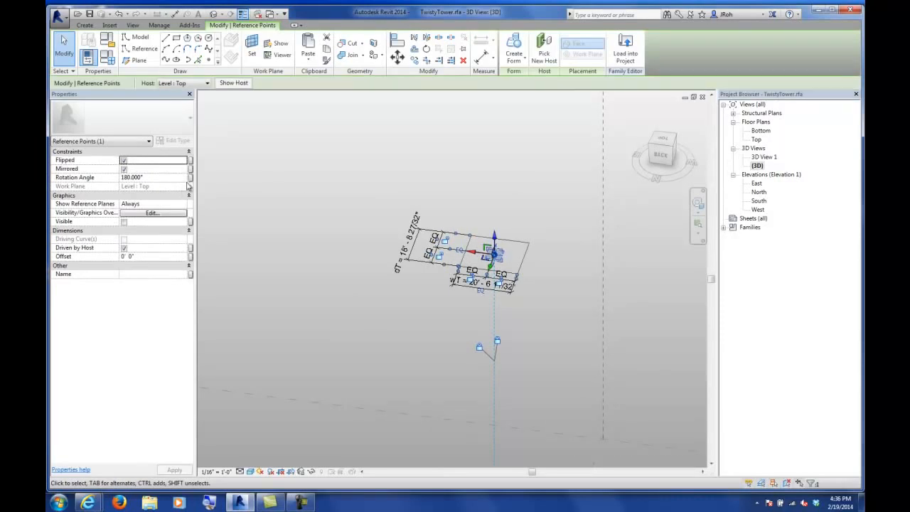
pyautogui.click(189, 177)
pyautogui.click(327, 232)
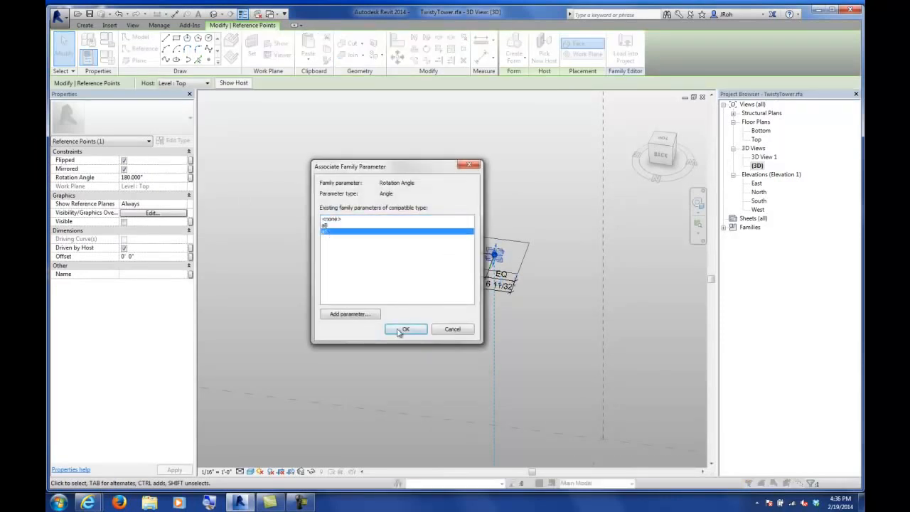
pyautogui.click(406, 329)
# - Set the rotation angle parameters aB and aT to 0° in the family types
pyautogui.scroll(-3, 359, 260)
pyautogui.scroll(-1, 344, 249)
pyautogui.keyDown('shift'); pyautogui.moveTo(356, 241); pyautogui.dragTo(345, 311, button='middle'); pyautogui.keyUp('shift')
pyautogui.scroll(1, 399, 409)
pyautogui.scroll(4, 399, 412)
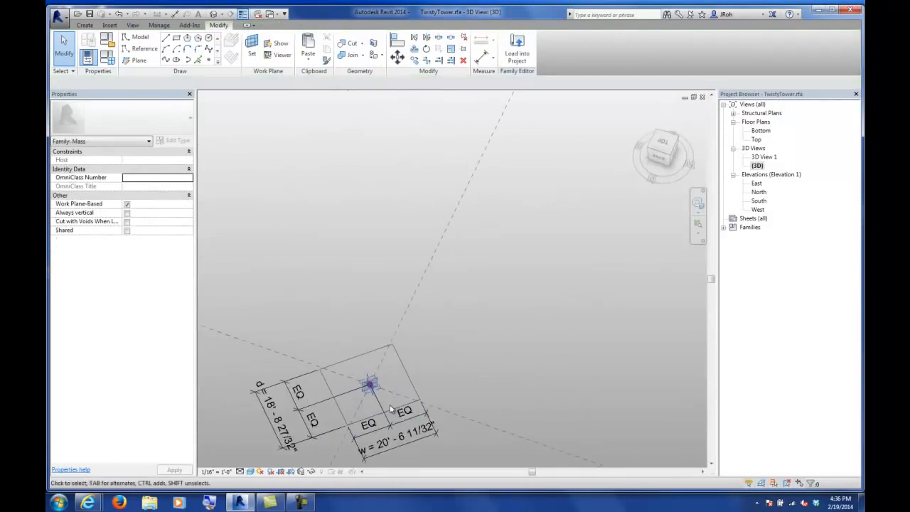
pyautogui.scroll(-5, 388, 318)
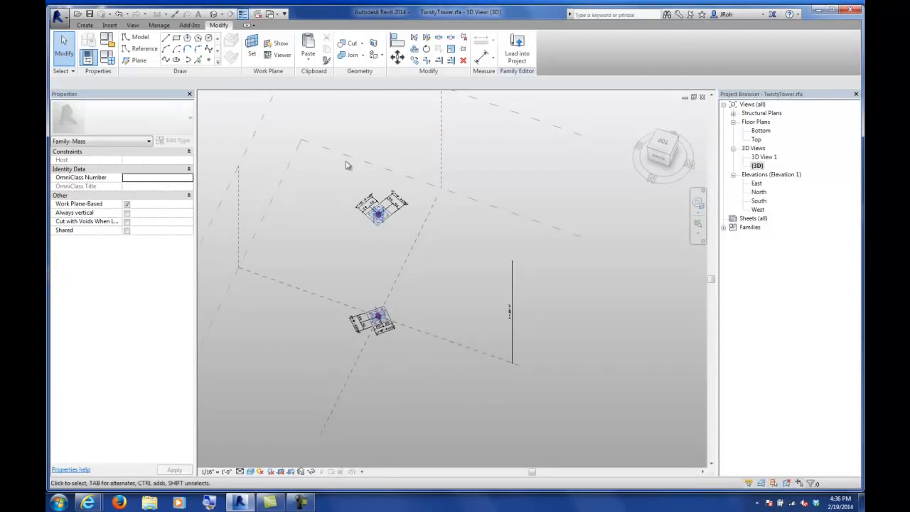
pyautogui.scroll(2, 366, 262)
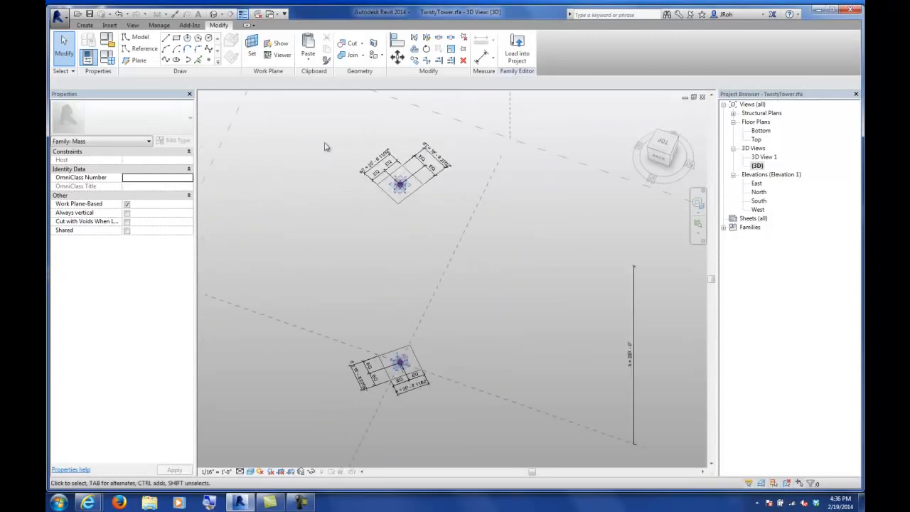
pyautogui.scroll(4, 404, 367)
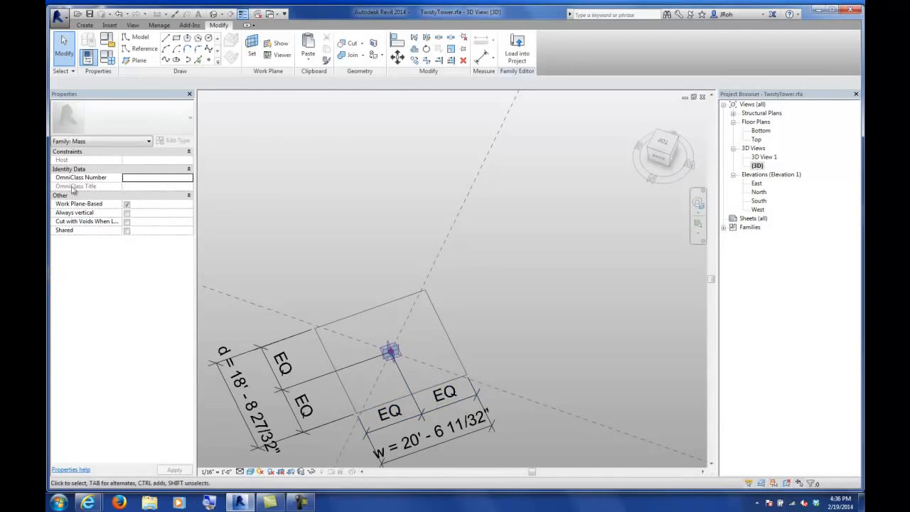
pyautogui.click(106, 60)
pyautogui.click(555, 259)
pyautogui.write('0')
pyautogui.click(677, 361)
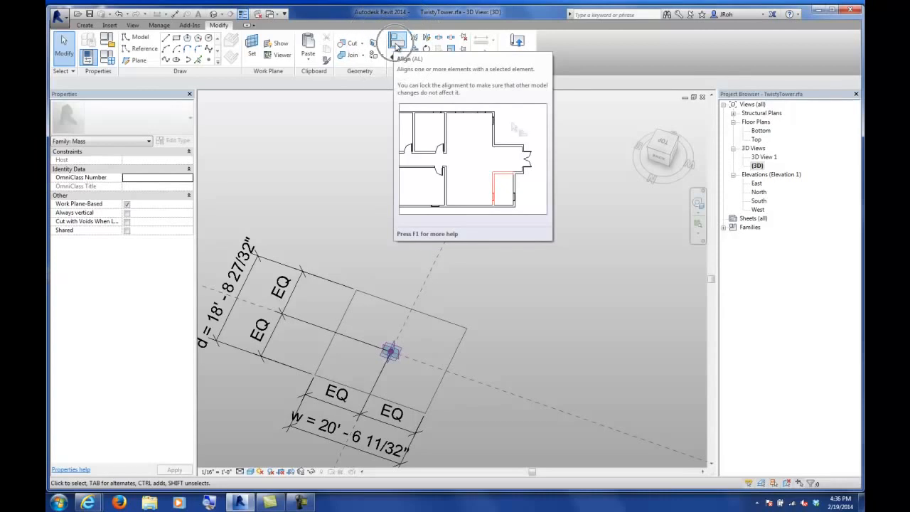
pyautogui.click(397, 43)
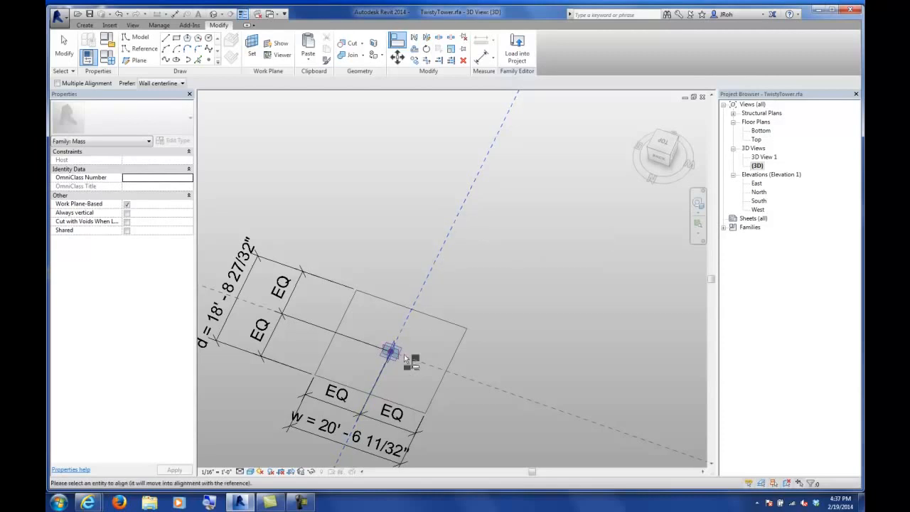
pyautogui.scroll(4, 390, 356)
pyautogui.scroll(2, 387, 356)
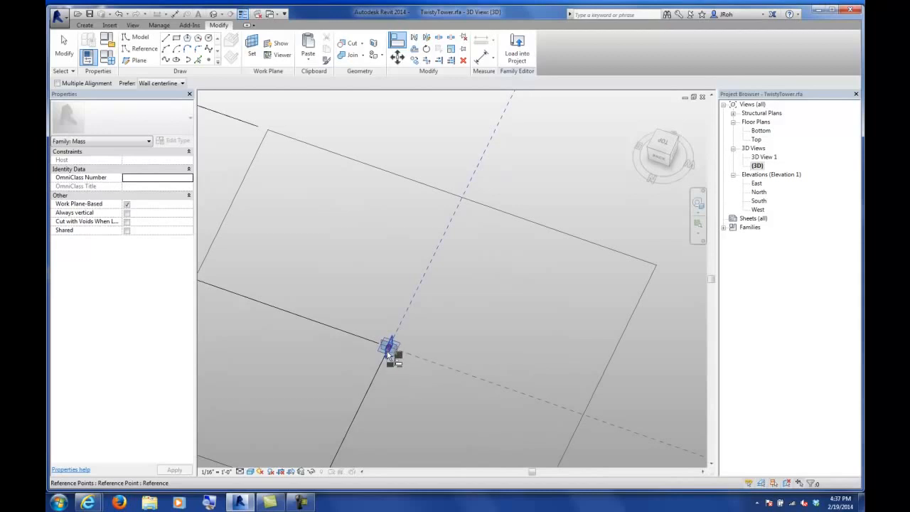
pyautogui.keyDown('shift'); pyautogui.moveTo(392, 355); pyautogui.dragTo(398, 349, button='middle'); pyautogui.keyUp('shift')
pyautogui.press('a')
pyautogui.press('l')
pyautogui.press('Escape')
# - Align the Bottom profile's reference point to the Center (Left/Right) reference plane and lock the alignment
pyautogui.click(390, 346)
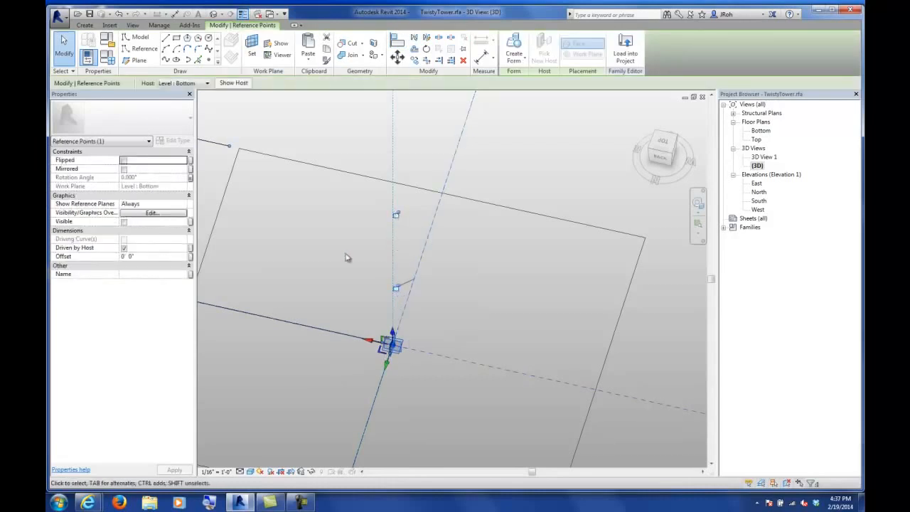
pyautogui.click(361, 115)
pyautogui.click(397, 41)
pyautogui.click(434, 228)
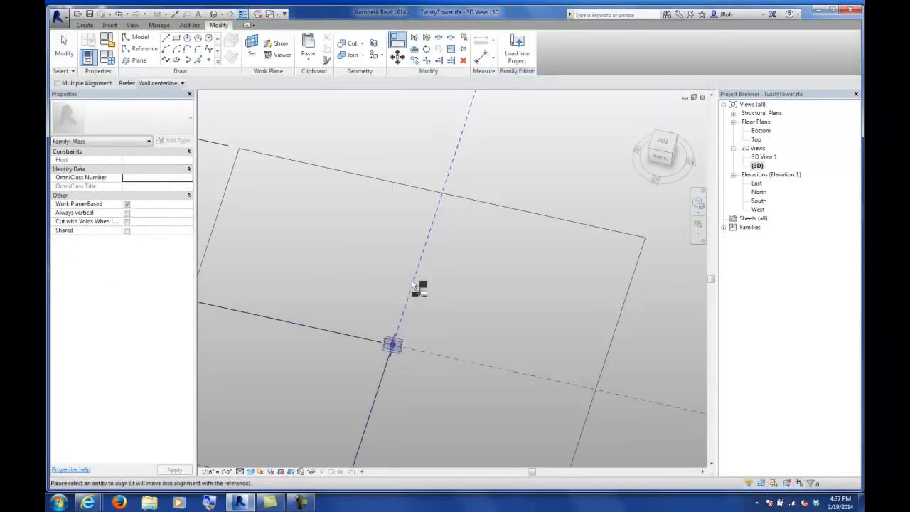
pyautogui.click(393, 348)
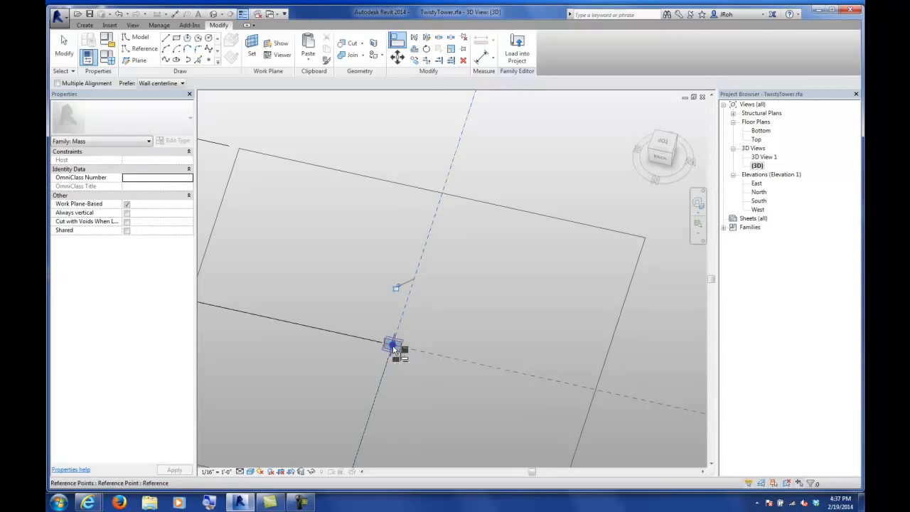
pyautogui.click(395, 286)
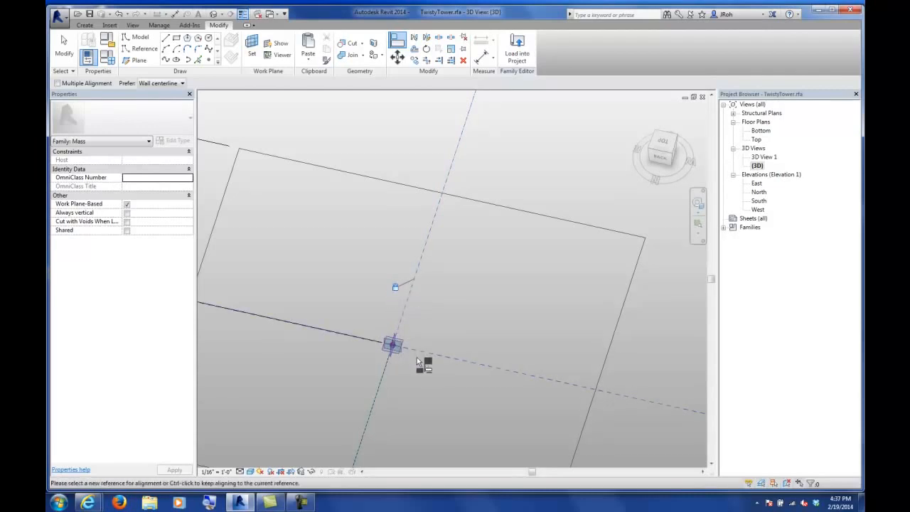
# - Align the Bottom profile's reference point to the Center (Front/Back) reference plane and lock the alignment
pyautogui.click(427, 355)
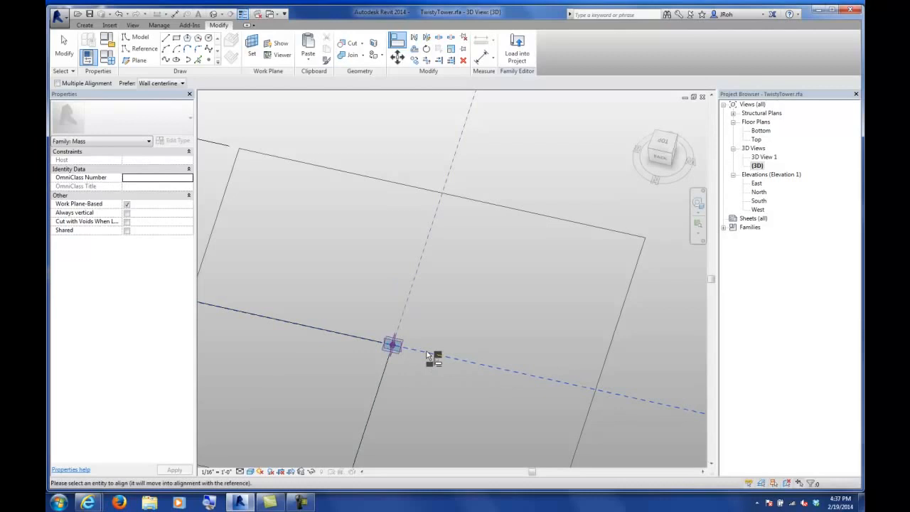
pyautogui.click(392, 346)
pyautogui.click(396, 214)
pyautogui.scroll(-1, 390, 347)
pyautogui.scroll(-4, 390, 354)
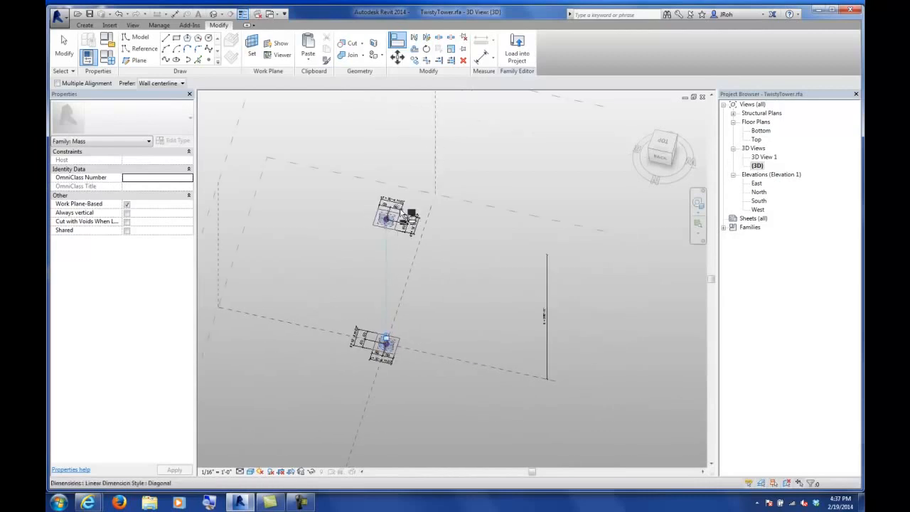
pyautogui.scroll(4, 411, 222)
pyautogui.click(396, 44)
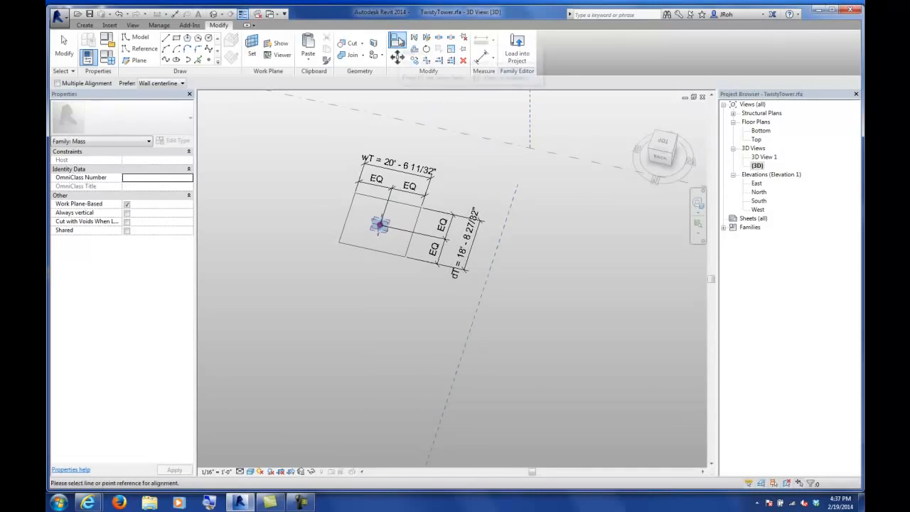
pyautogui.scroll(-4, 420, 181)
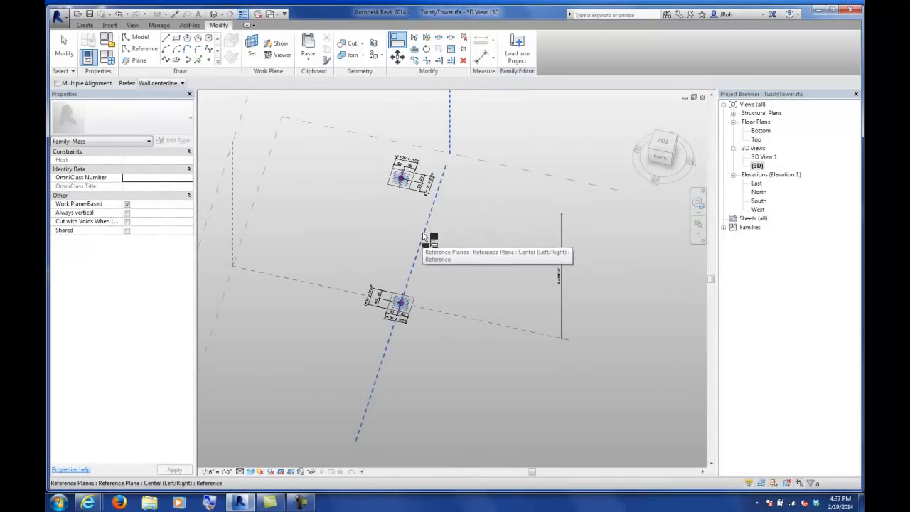
pyautogui.scroll(6, 400, 181)
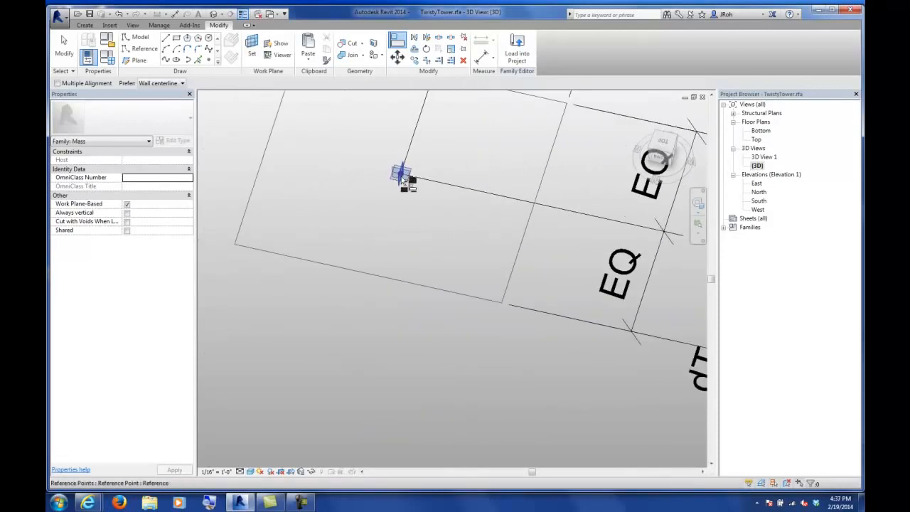
pyautogui.press('Escape')
pyautogui.press('Escape')
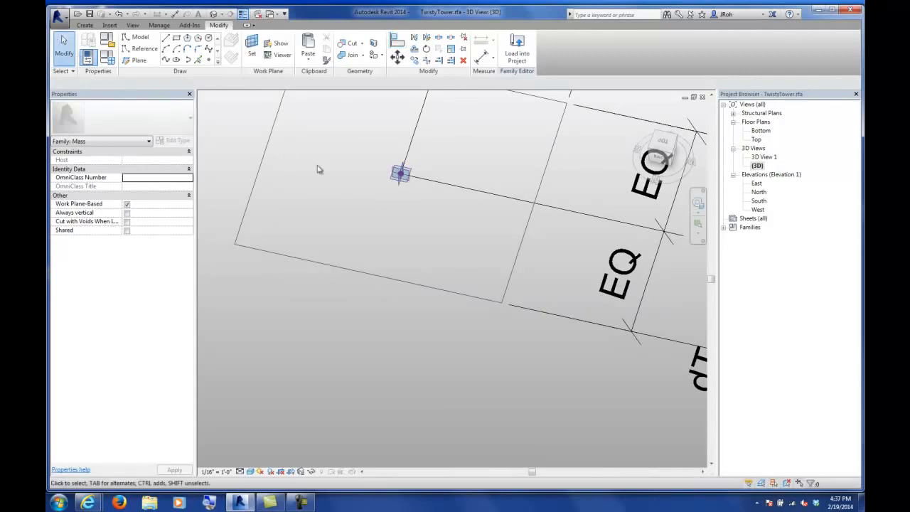
# - Align the Top profile's reference point to the Center (Left/Right) and Center (Front/Back) planes, keeping both alignments locked
pyautogui.click(400, 173)
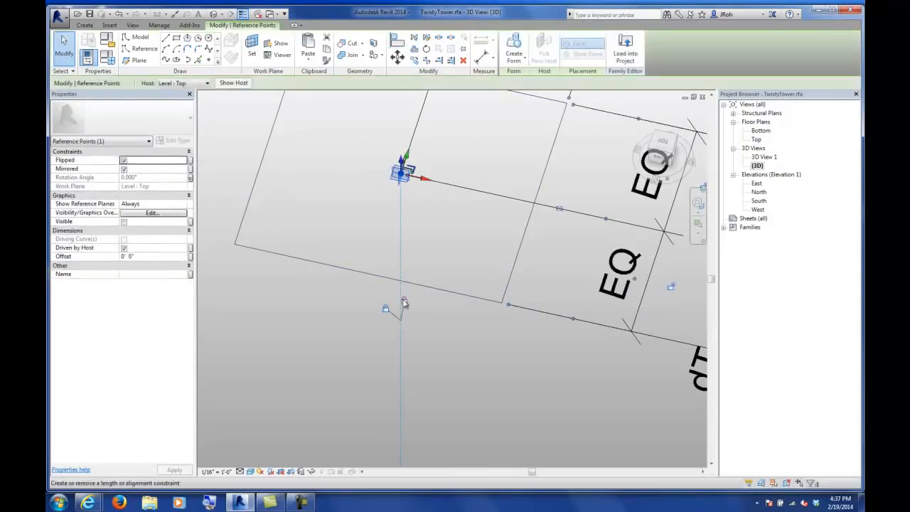
pyautogui.click(378, 311)
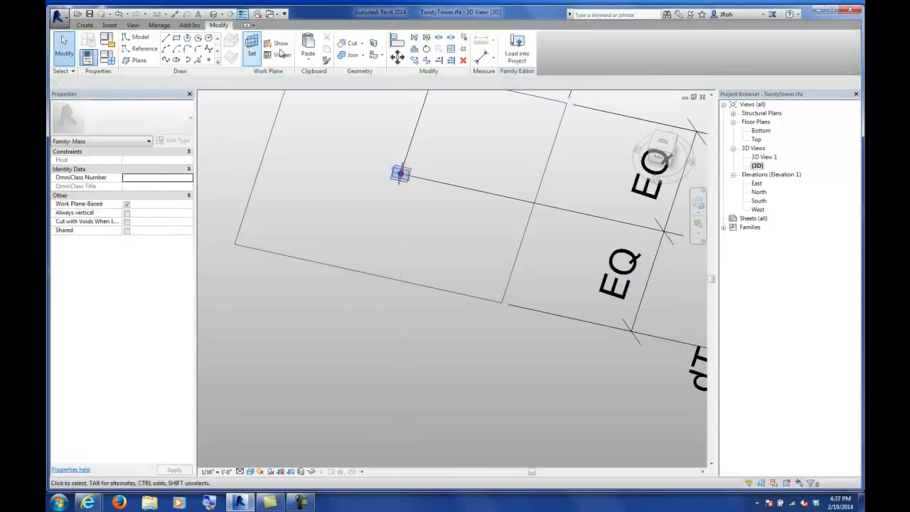
pyautogui.click(397, 45)
pyautogui.scroll(-4, 344, 174)
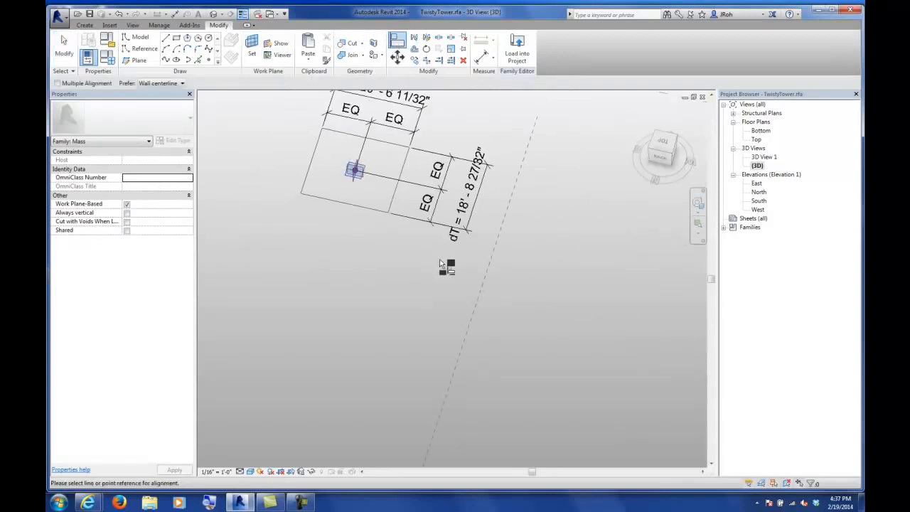
pyautogui.click(357, 173)
pyautogui.scroll(-3, 372, 288)
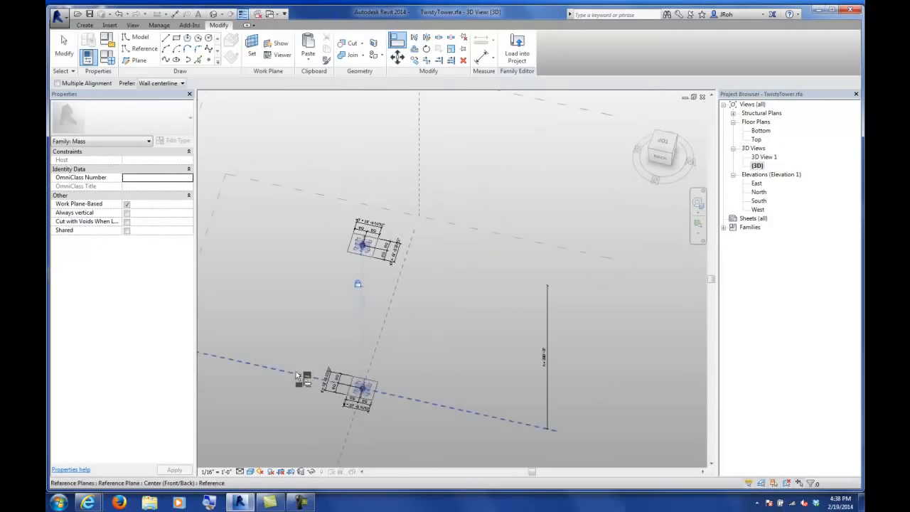
pyautogui.scroll(10, 365, 248)
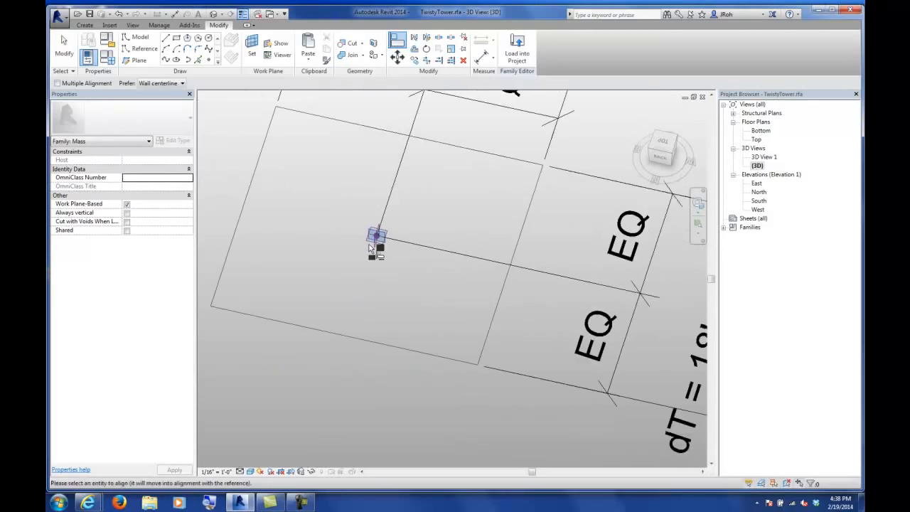
pyautogui.click(381, 333)
pyautogui.scroll(-4, 279, 299)
pyautogui.scroll(-5, 318, 300)
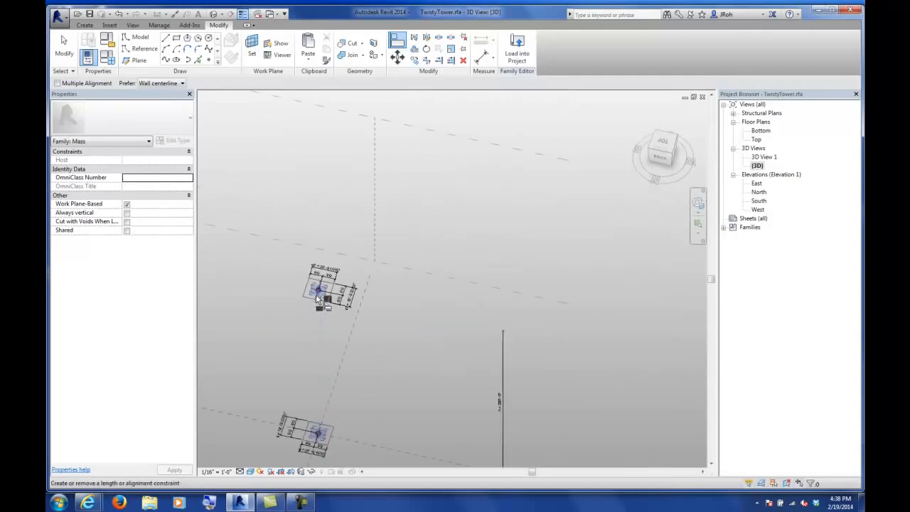
pyautogui.moveTo(321, 309); pyautogui.dragTo(374, 292, button='middle')
pyautogui.moveTo(371, 341); pyautogui.dragTo(307, 244, button='middle')
pyautogui.click(64, 44)
pyautogui.scroll(3, 351, 254)
pyautogui.scroll(-1, 298, 172)
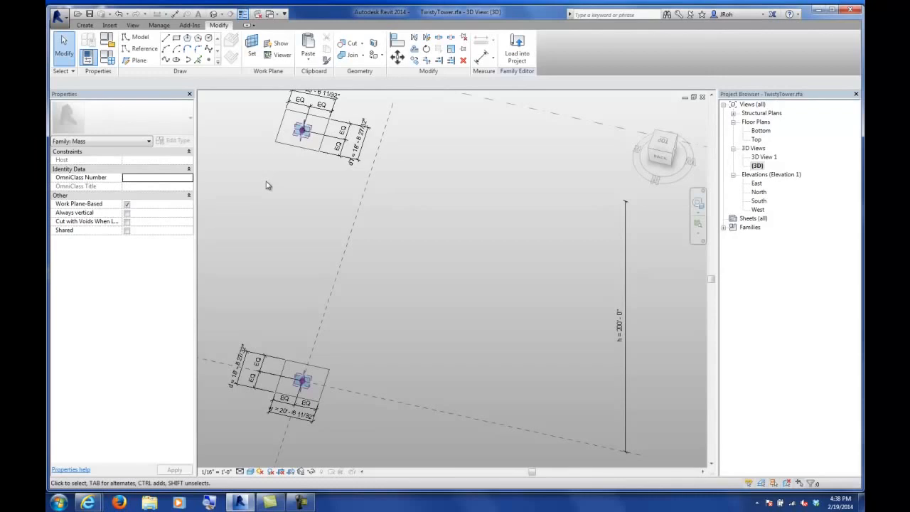
pyautogui.keyDown('shift'); pyautogui.moveTo(381, 288); pyautogui.dragTo(355, 241, button='middle'); pyautogui.keyUp('shift')
pyautogui.scroll(-1, 339, 232)
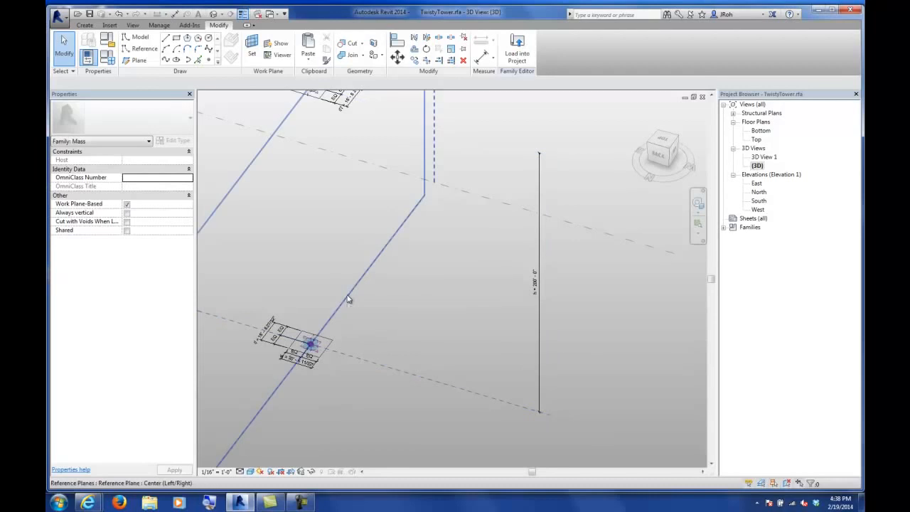
pyautogui.click(304, 503)
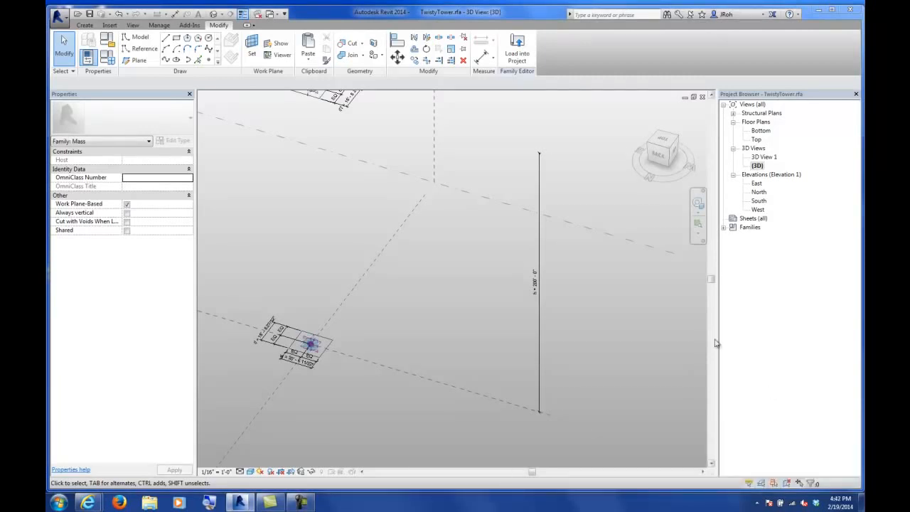
pyautogui.moveTo(426, 189); pyautogui.dragTo(417, 248, button='middle')
pyautogui.scroll(1, 376, 250)
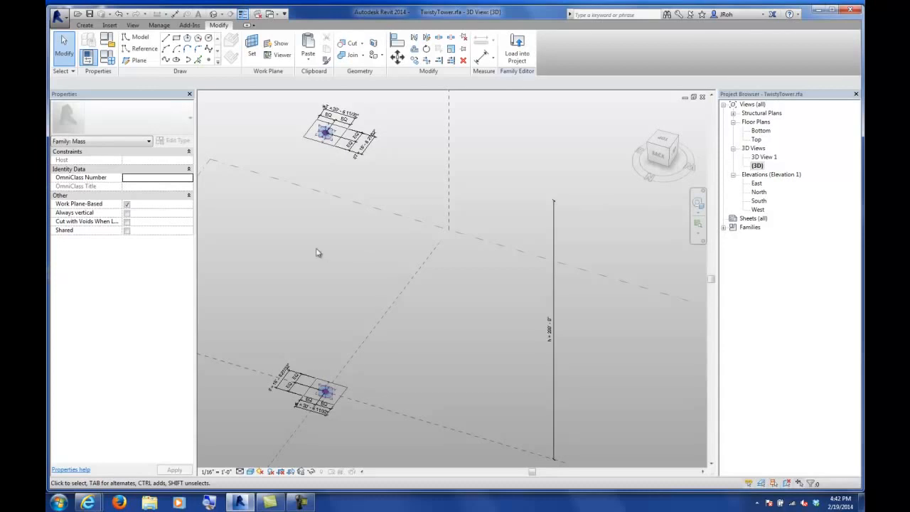
# - Convert the four lines of the Top profile rectangle into reference lines
pyautogui.click(309, 142)
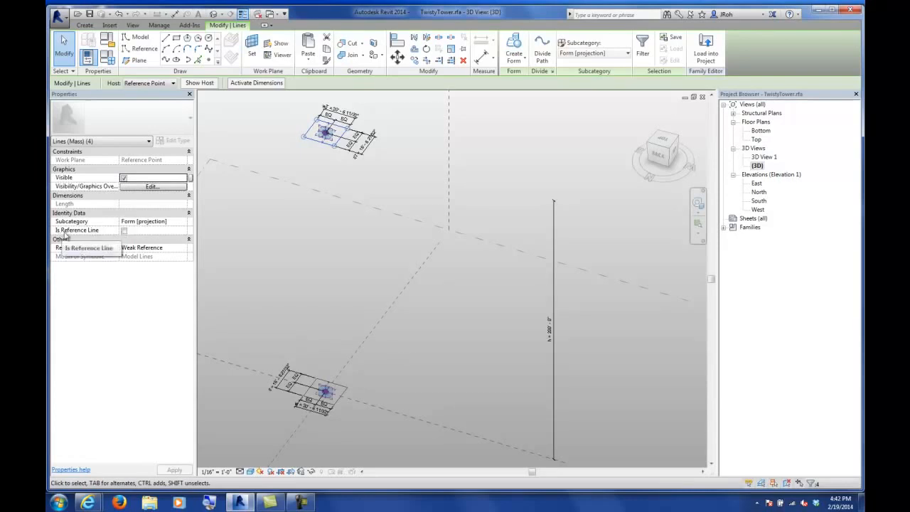
pyautogui.click(124, 231)
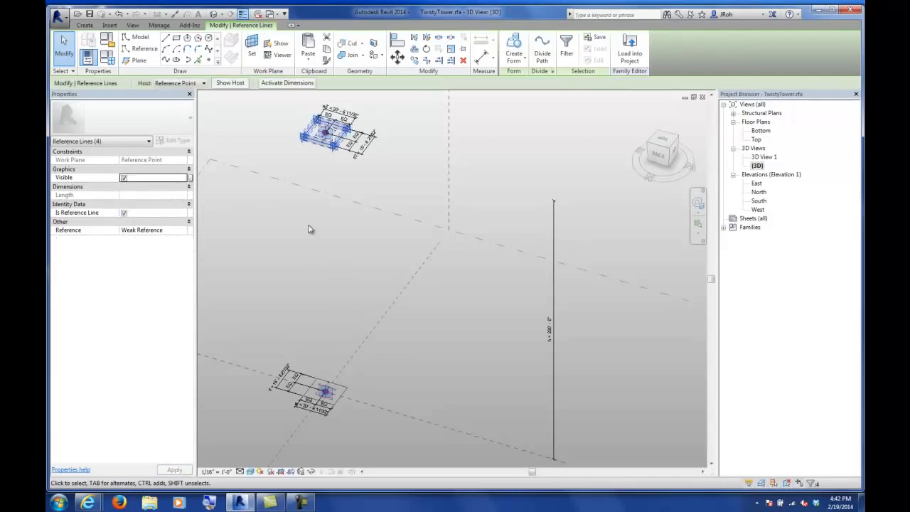
pyautogui.press('Escape')
pyautogui.scroll(6, 306, 144)
pyautogui.moveTo(306, 144); pyautogui.dragTo(386, 235, button='middle')
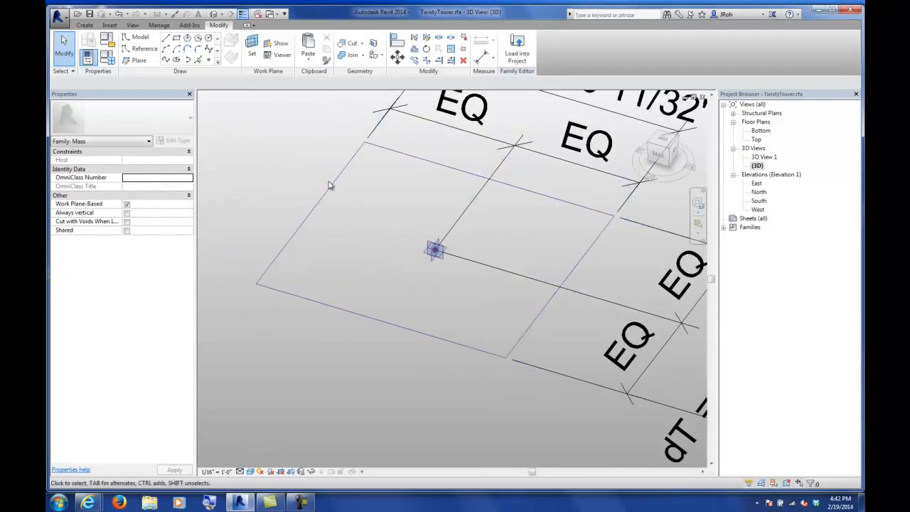
pyautogui.press('Tab')
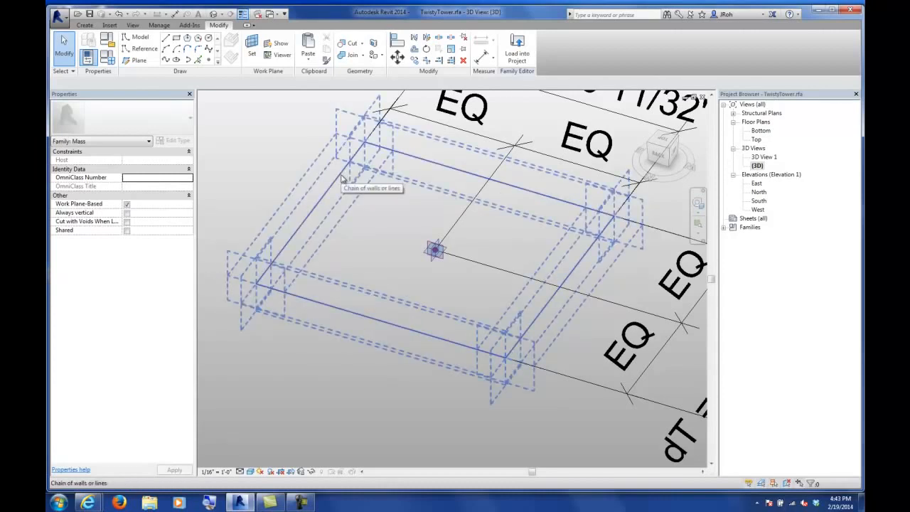
# - Convert the four lines of the Bottom profile rectangle into reference lines
pyautogui.scroll(-8, 342, 178)
pyautogui.moveTo(348, 439); pyautogui.dragTo(356, 382, button='middle')
pyautogui.scroll(6, 355, 382)
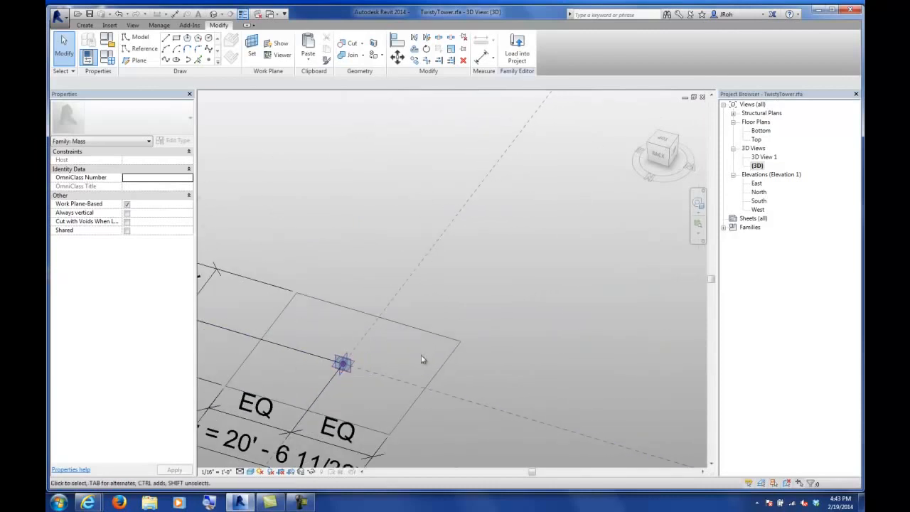
pyautogui.press('Tab')
pyautogui.click(431, 341)
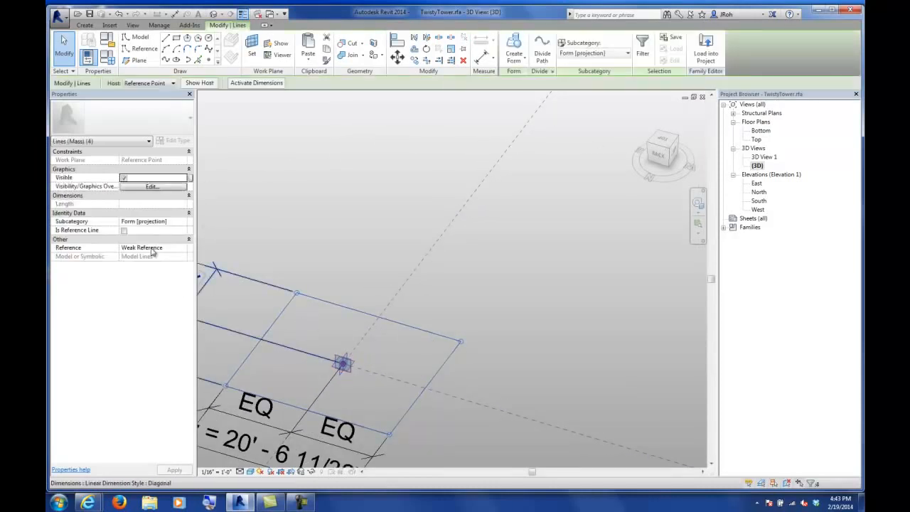
pyautogui.click(283, 185)
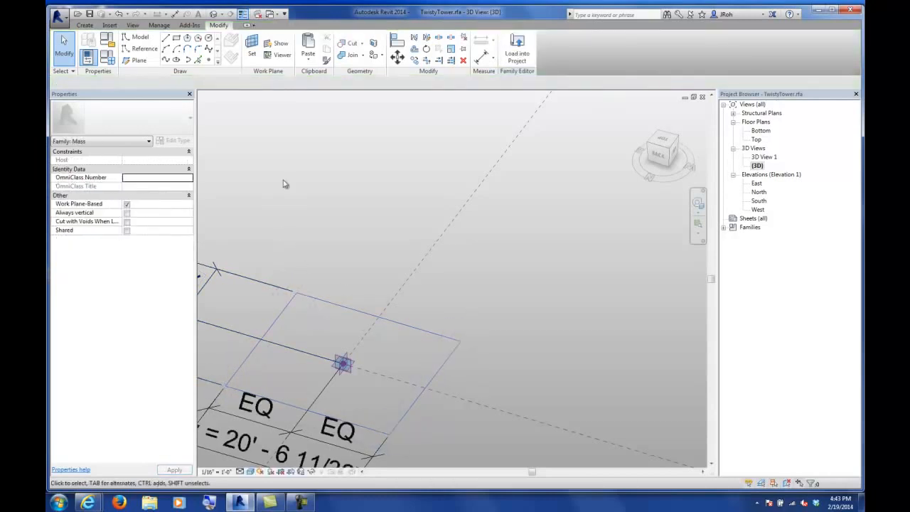
# - Create a solid form between the Bottom and Top profile rectangles
pyautogui.scroll(-5, 379, 320)
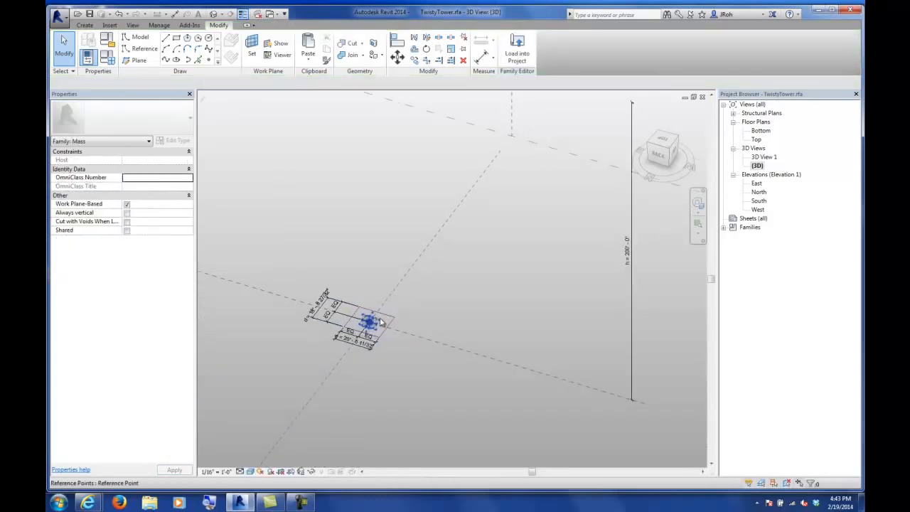
pyautogui.press('Tab')
pyautogui.click(390, 326)
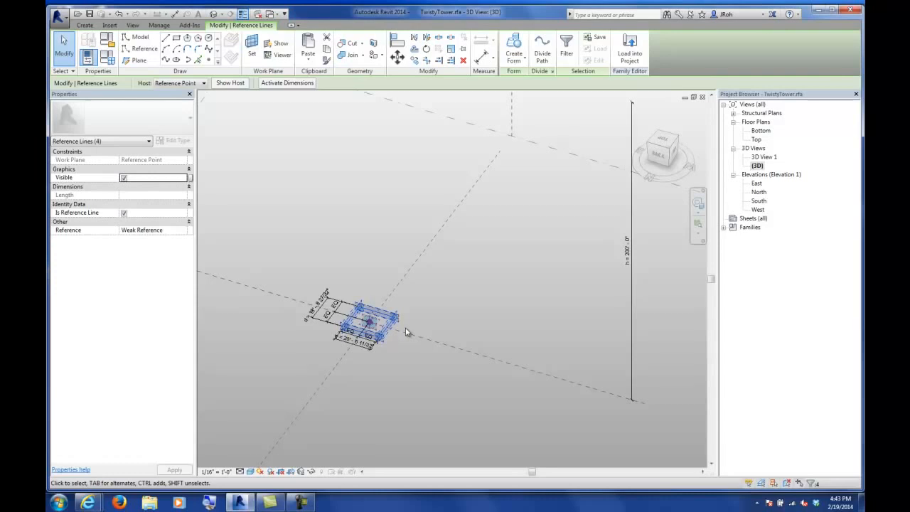
pyautogui.moveTo(377, 282); pyautogui.dragTo(391, 359, button='middle')
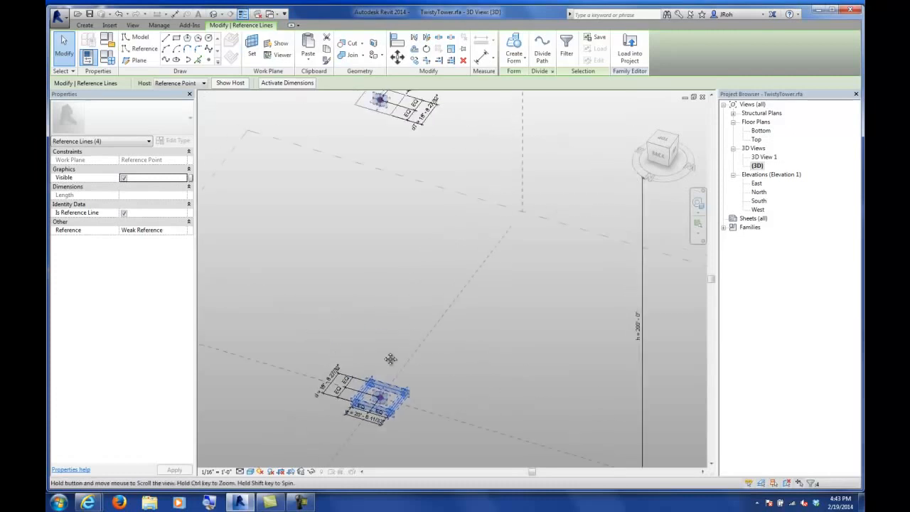
pyautogui.click(376, 115)
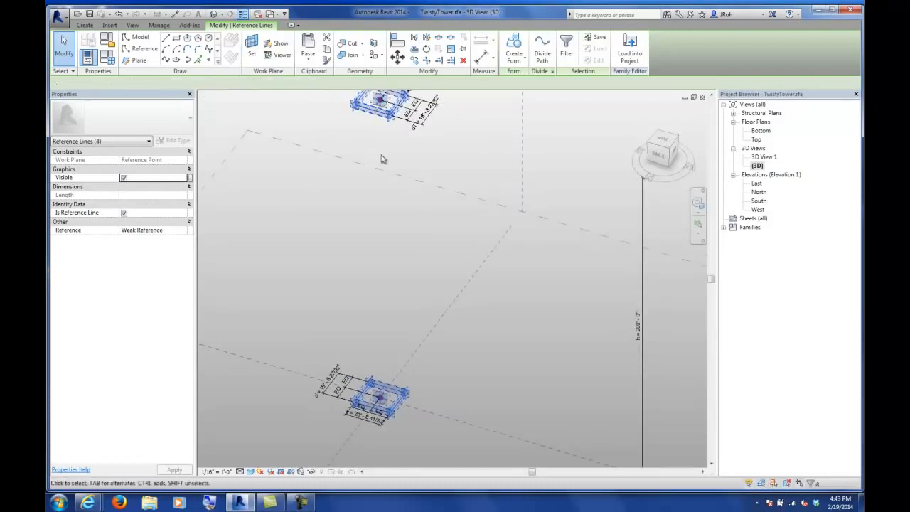
pyautogui.click(514, 53)
pyautogui.click(523, 84)
pyautogui.click(331, 225)
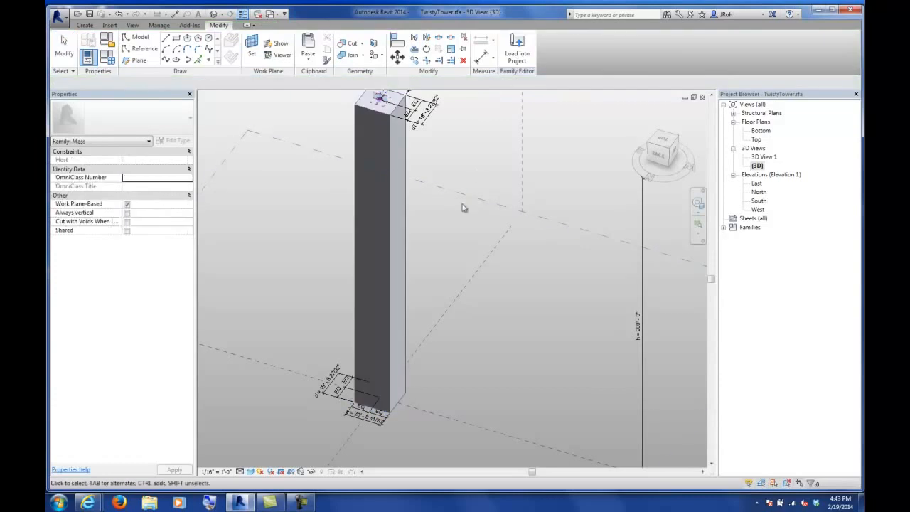
# - Open the family types and create a new family type named Type 1
pyautogui.moveTo(441, 260); pyautogui.dragTo(352, 268, button='middle')
pyautogui.scroll(-1, 349, 255)
pyautogui.moveTo(360, 227); pyautogui.dragTo(329, 227, button='middle')
pyautogui.click(108, 60)
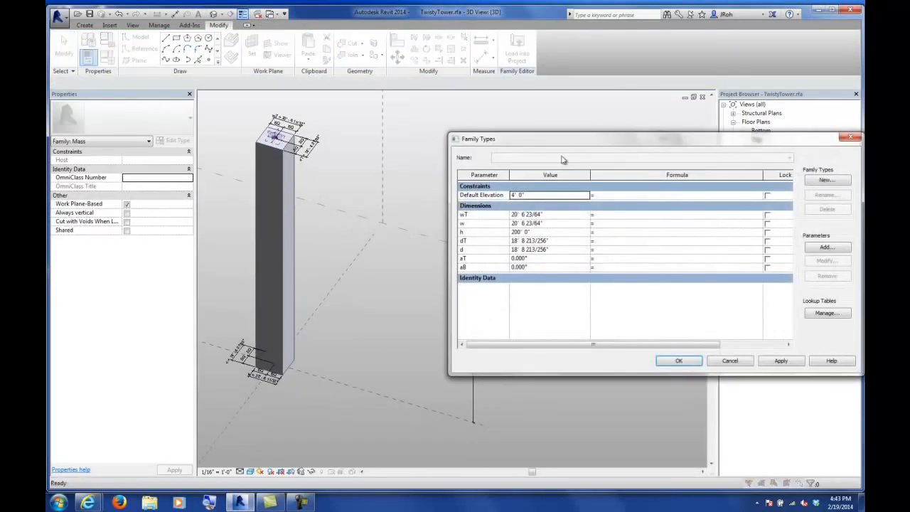
pyautogui.moveTo(569, 140); pyautogui.dragTo(461, 99)
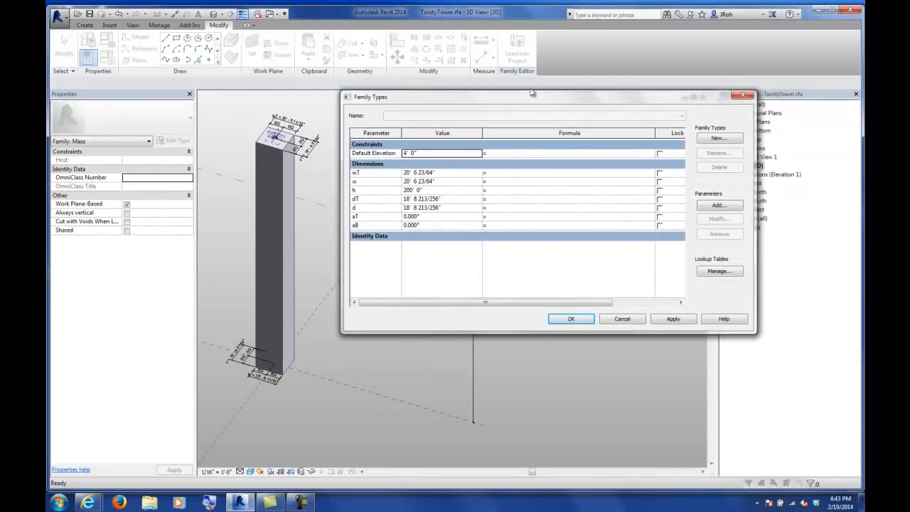
pyautogui.click(717, 139)
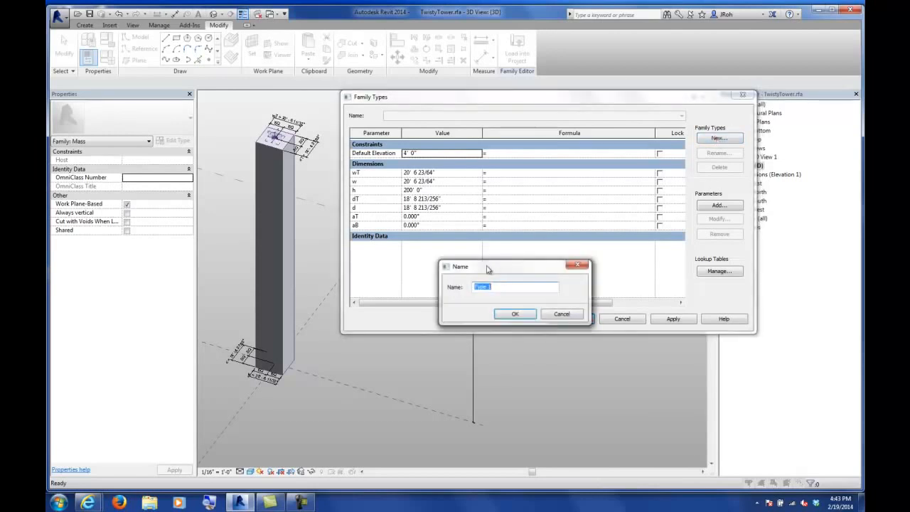
pyautogui.click(516, 315)
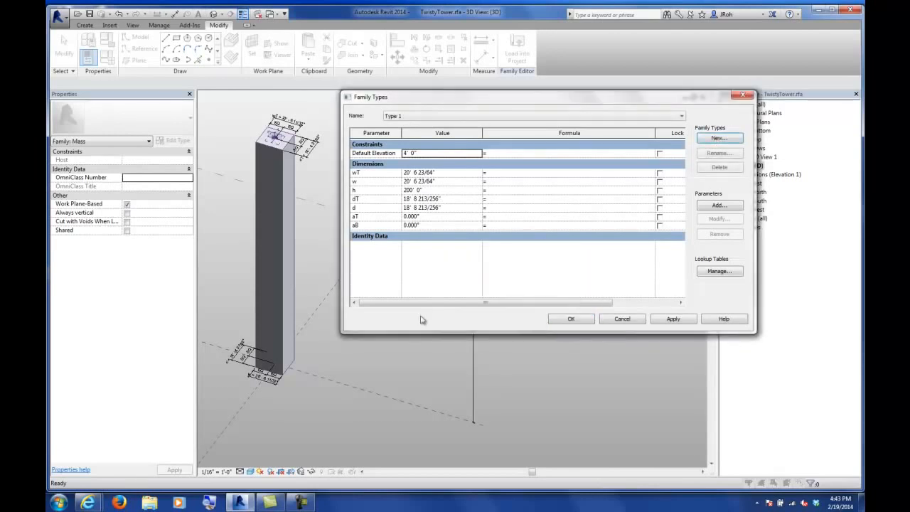
# - Set Type 1's height h to 150', top width wT to 60' and bottom width w to 50'
pyautogui.click(451, 190)
pyautogui.write('150')
pyautogui.press('Tab')
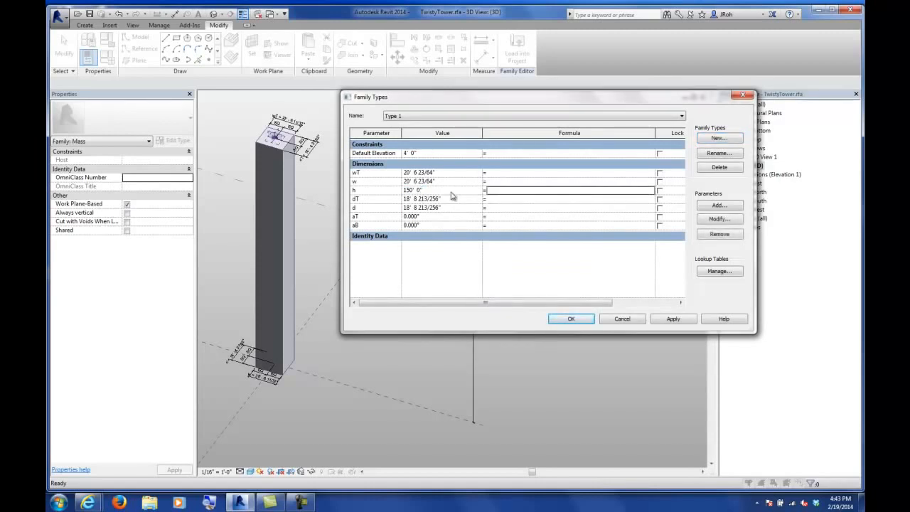
pyautogui.click(452, 181)
pyautogui.click(453, 173)
pyautogui.write("60'")
pyautogui.click(455, 182)
pyautogui.write('50')
pyautogui.press('Tab')
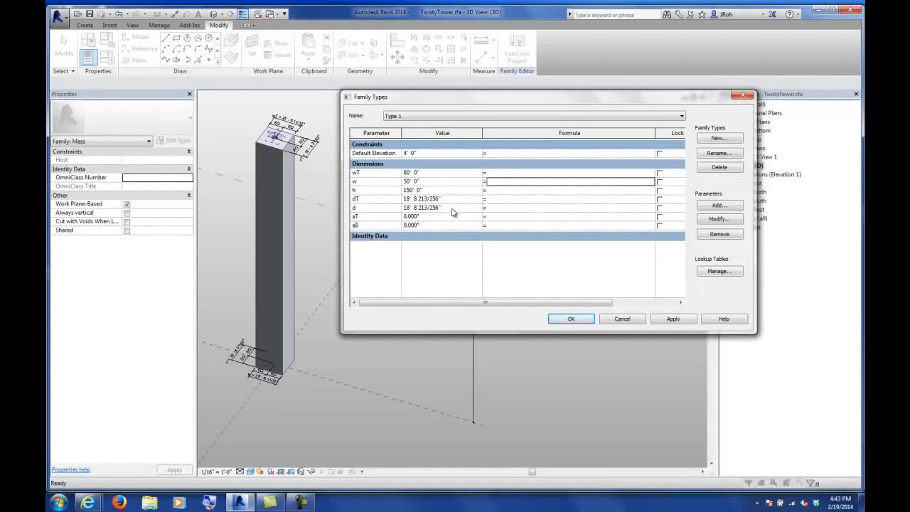
# - Set Type 1's dT to 60', d to 50' and aT to 30°, and apply the values to the tower
pyautogui.click(454, 202)
pyautogui.write('60')
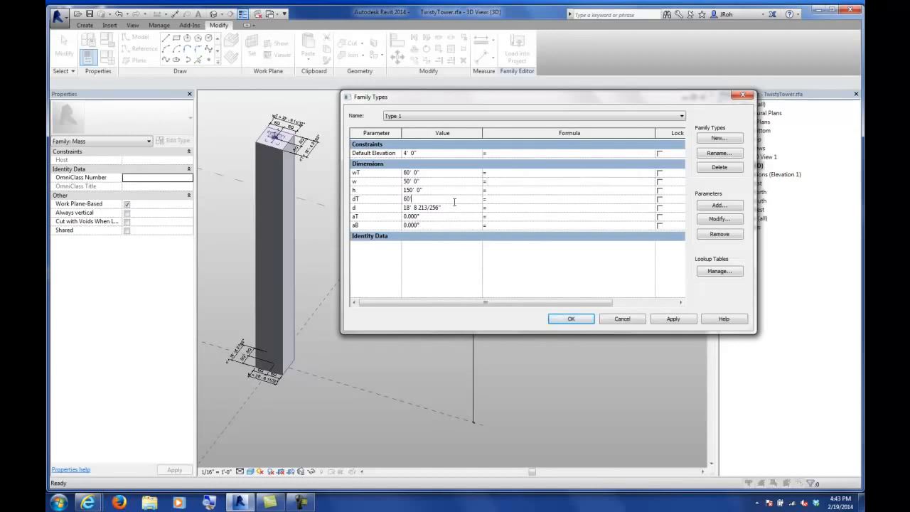
pyautogui.click(453, 207)
pyautogui.write('50')
pyautogui.press('Tab')
pyautogui.click(453, 216)
pyautogui.write('30')
pyautogui.press('Tab')
pyautogui.click(440, 226)
pyautogui.click(669, 320)
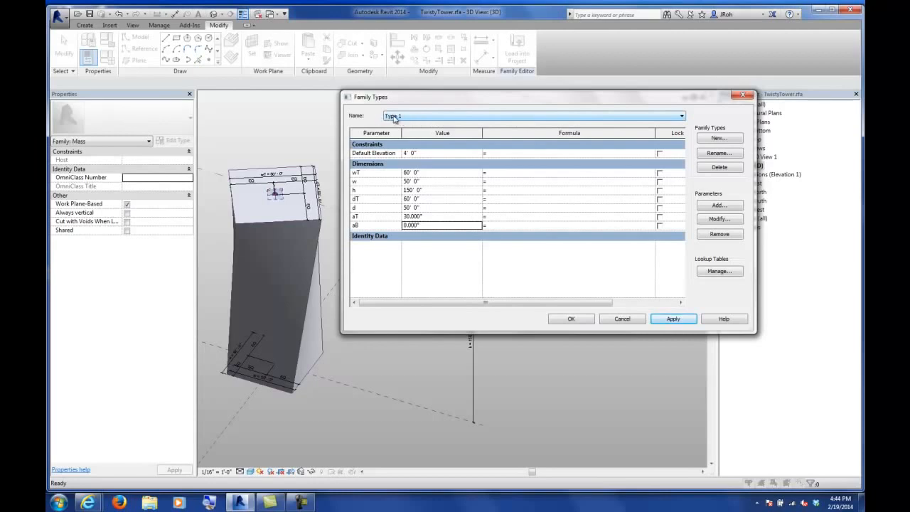
# - Create a new family type named Type 2 and set its height h to 200'
pyautogui.click(720, 139)
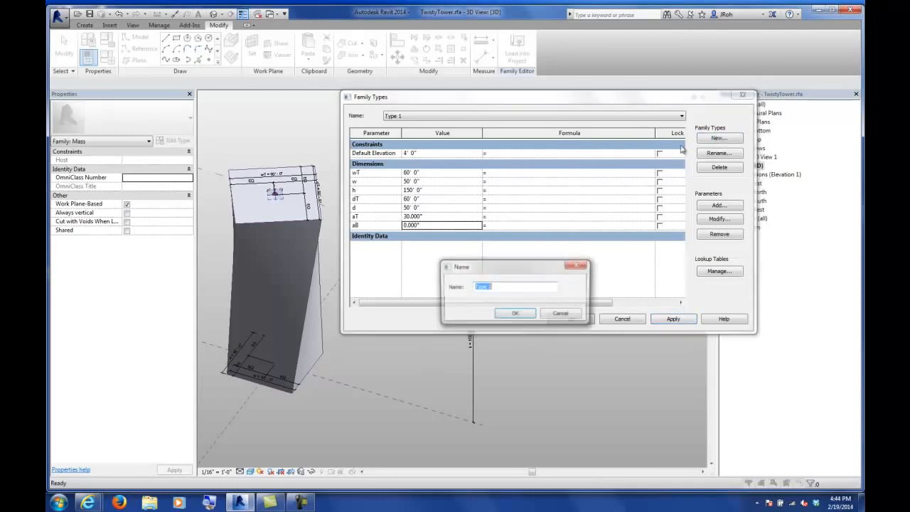
pyautogui.click(519, 314)
pyautogui.click(427, 191)
pyautogui.write('3')
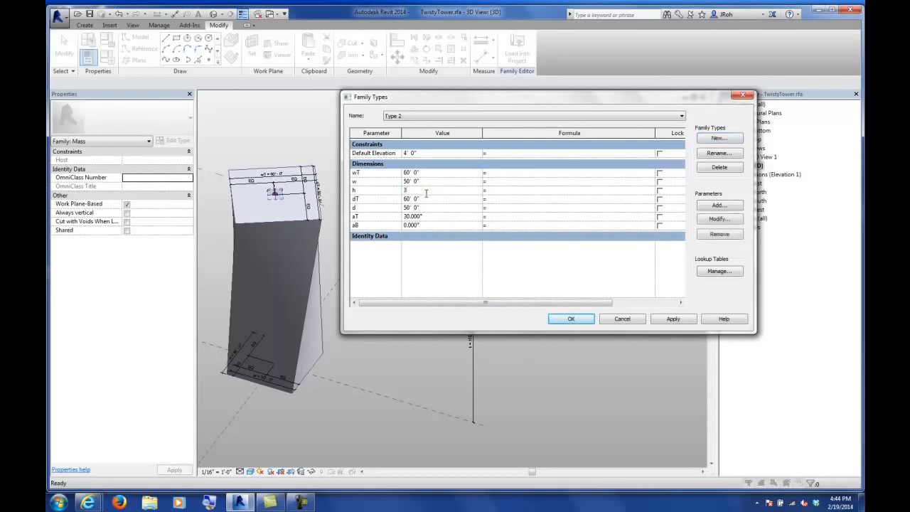
pyautogui.press('BackSpace')
pyautogui.click(439, 225)
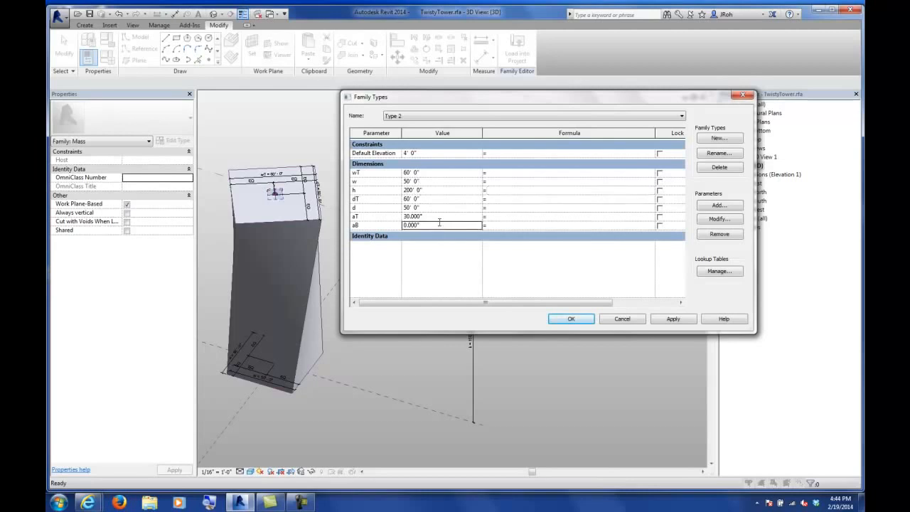
# - Set Type 2's rotation angles aT to 60° and aB to 20°
pyautogui.click(437, 218)
pyautogui.write('1')
pyautogui.press('Tab')
pyautogui.click(441, 217)
pyautogui.write('6')
pyautogui.press('Tab')
pyautogui.click(433, 224)
pyautogui.write('20')
# - Set Type 2's top depth dT to 40' and apply the values to the tower
pyautogui.click(434, 207)
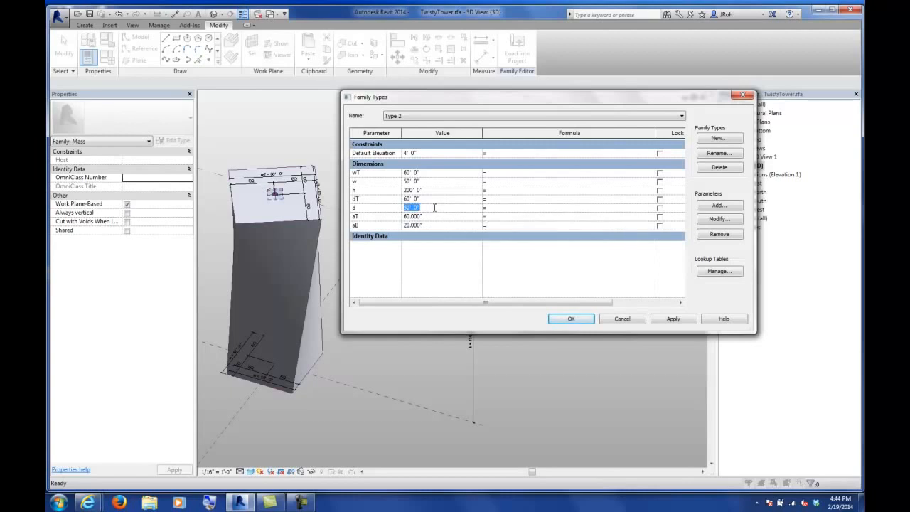
pyautogui.click(435, 199)
pyautogui.write('40')
pyautogui.click(667, 321)
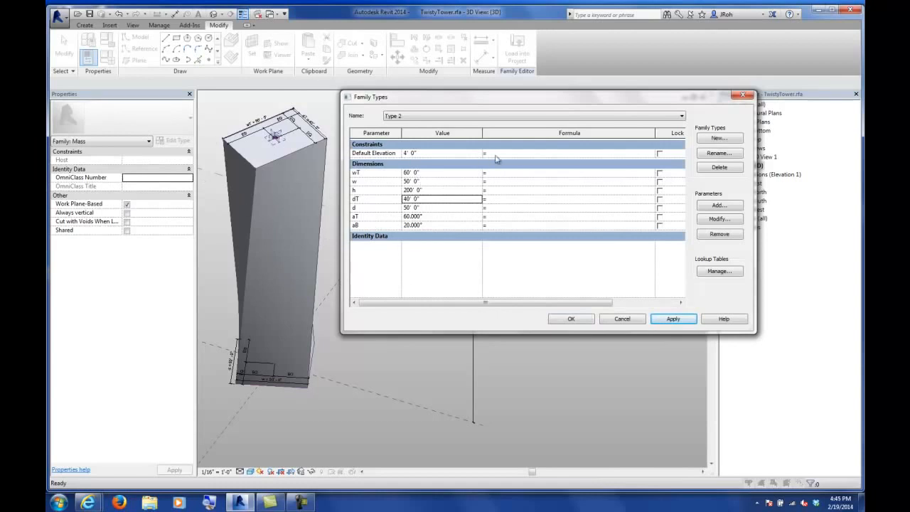
# - Create a new family type named Type 3 with height h of 75' and bottom width w of 100'
pyautogui.click(706, 138)
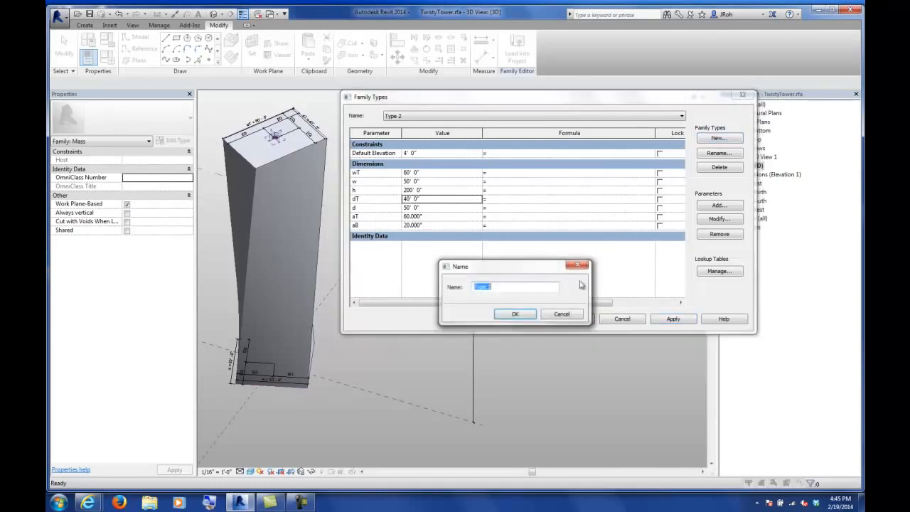
pyautogui.click(517, 314)
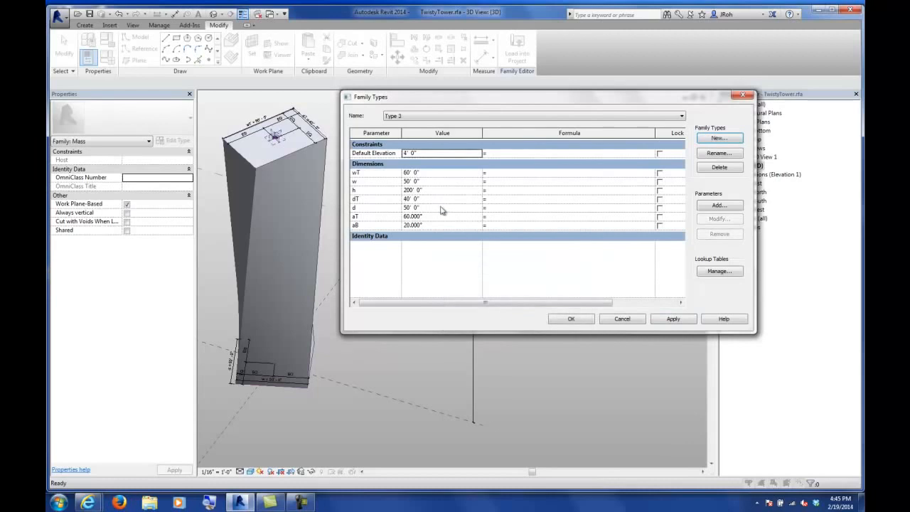
pyautogui.press('Tab')
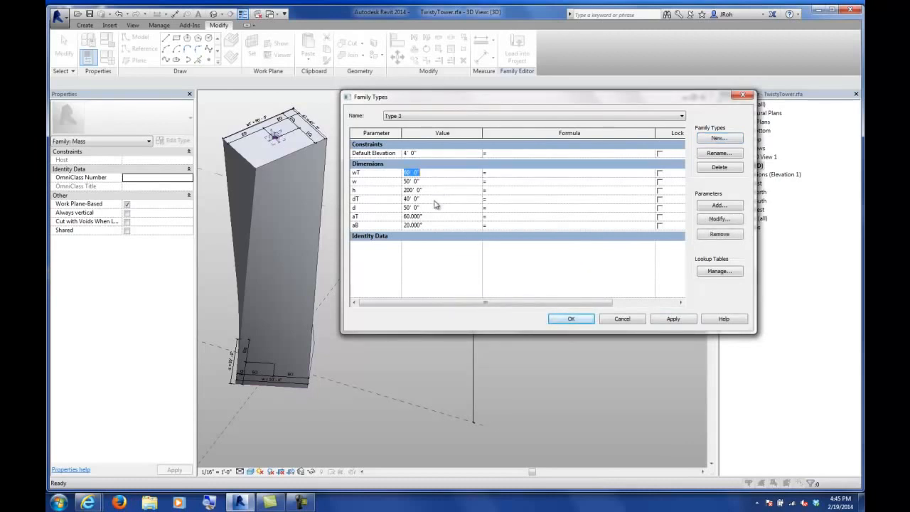
pyautogui.click(438, 191)
pyautogui.write('75')
pyautogui.press('Tab')
pyautogui.click(437, 182)
pyautogui.write('5')
pyautogui.click(430, 172)
# - Set Type 3's dT to 50', aT to 30° and aB to 10°, and apply the values to the tower
pyautogui.click(434, 199)
pyautogui.write('50')
pyautogui.press('Tab')
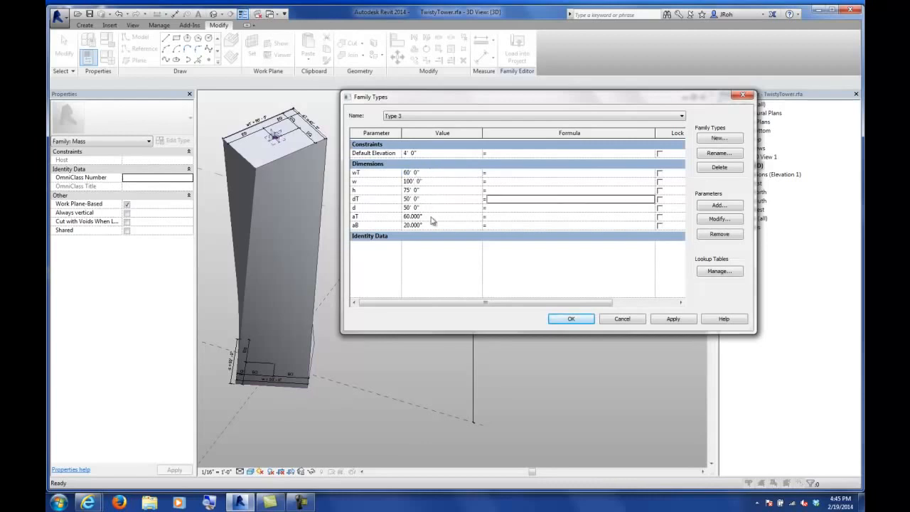
pyautogui.click(431, 218)
pyautogui.write('3')
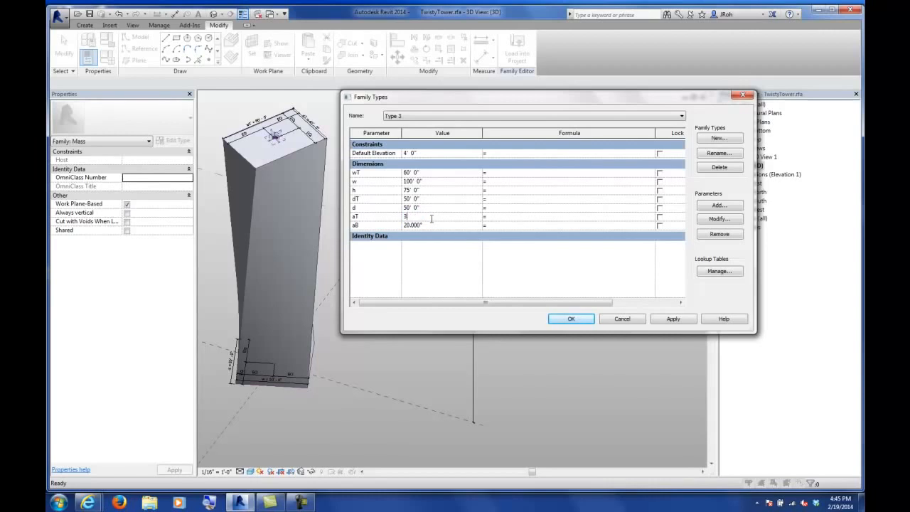
pyautogui.write('0')
pyautogui.click(439, 226)
pyautogui.write('10')
pyautogui.click(673, 319)
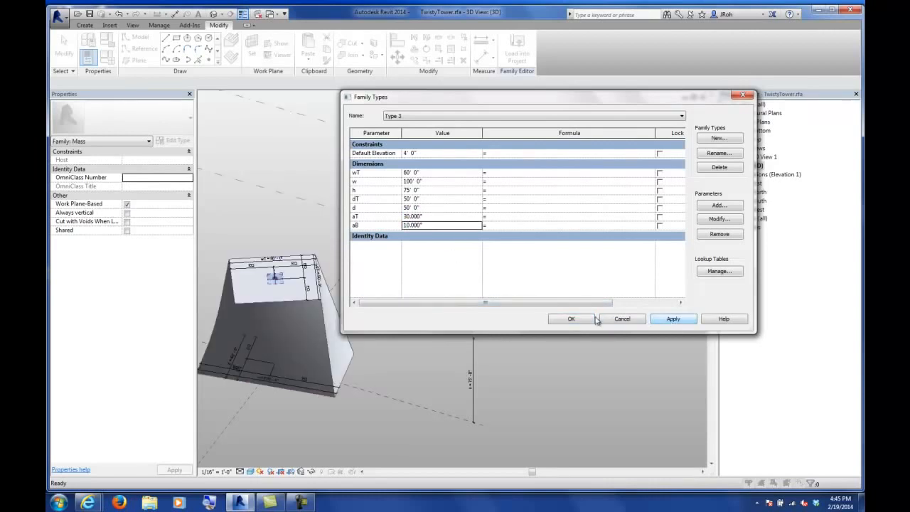
# - Change Type 3's height h to 120', apply it and accept the family types
pyautogui.click(435, 191)
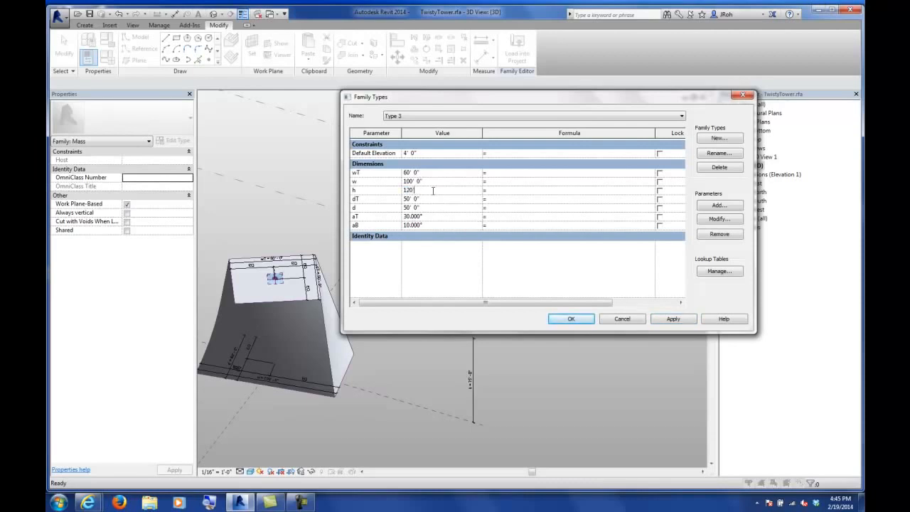
pyautogui.click(673, 319)
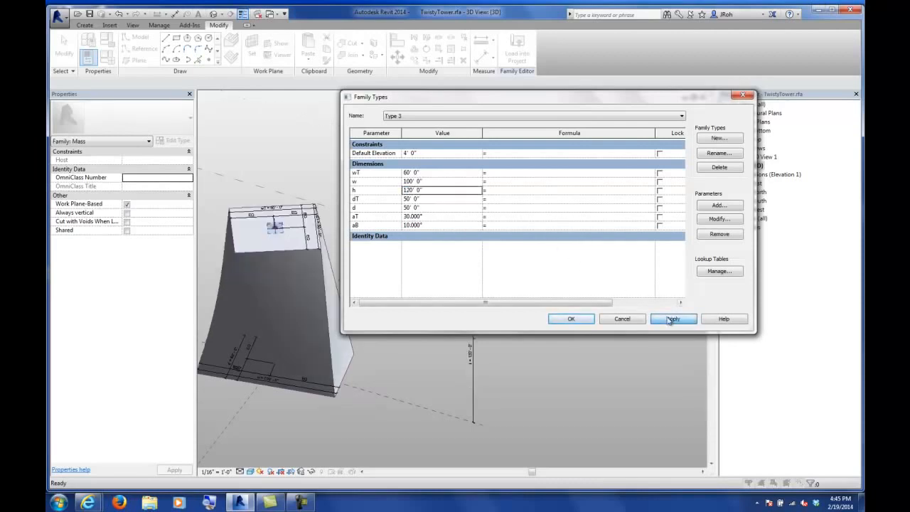
pyautogui.click(584, 322)
# - Reopen the family types and flex the tower by applying Type 1 and Type 2 in turn
pyautogui.moveTo(386, 238); pyautogui.dragTo(441, 206, button='middle')
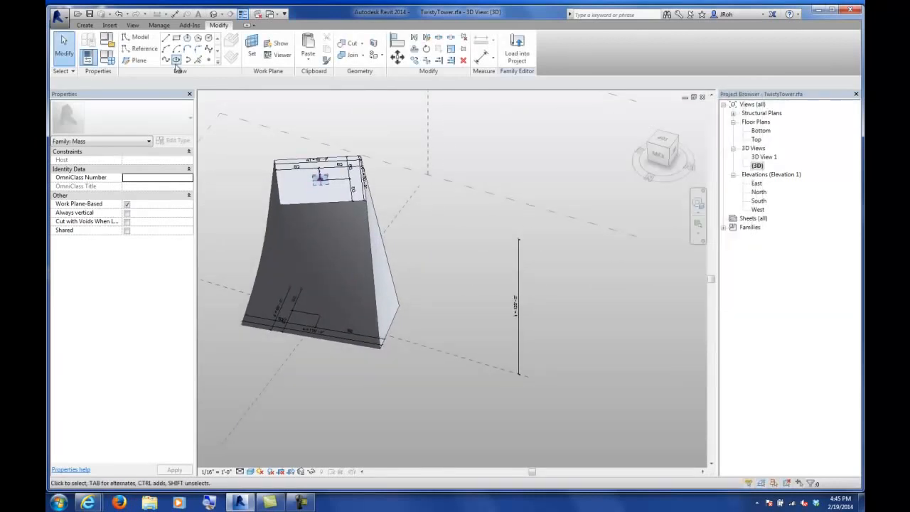
pyautogui.click(107, 57)
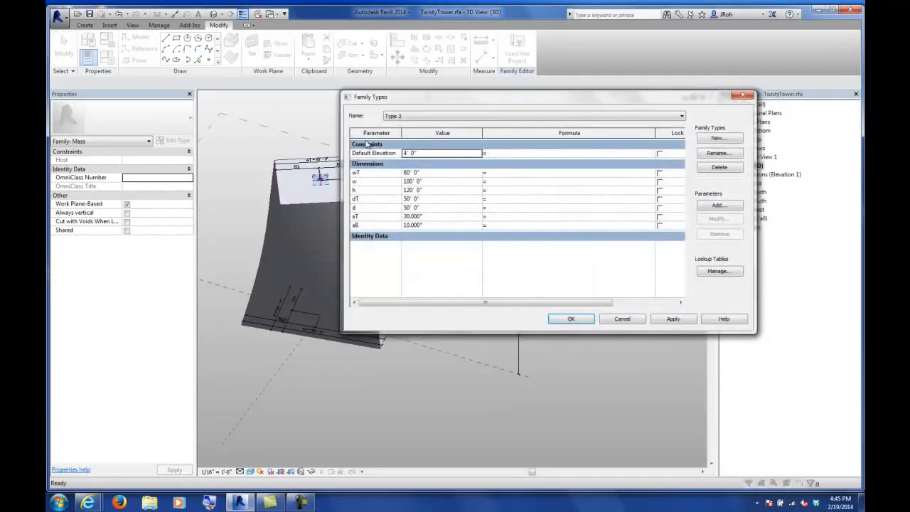
pyautogui.moveTo(343, 140); pyautogui.dragTo(436, 151)
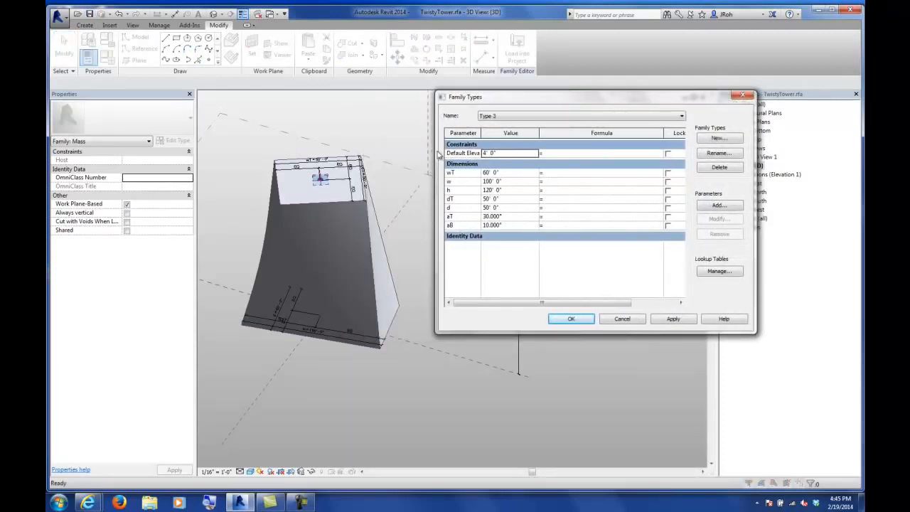
pyautogui.click(502, 117)
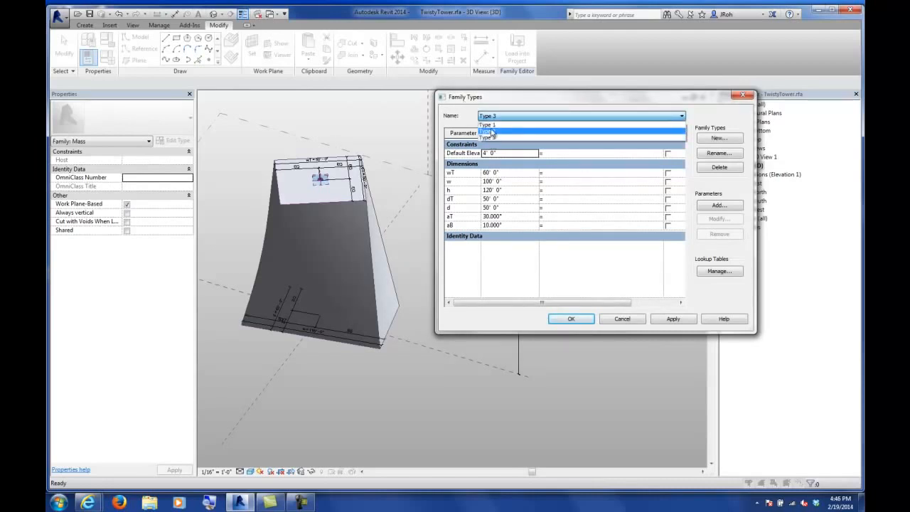
pyautogui.click(491, 125)
pyautogui.click(672, 319)
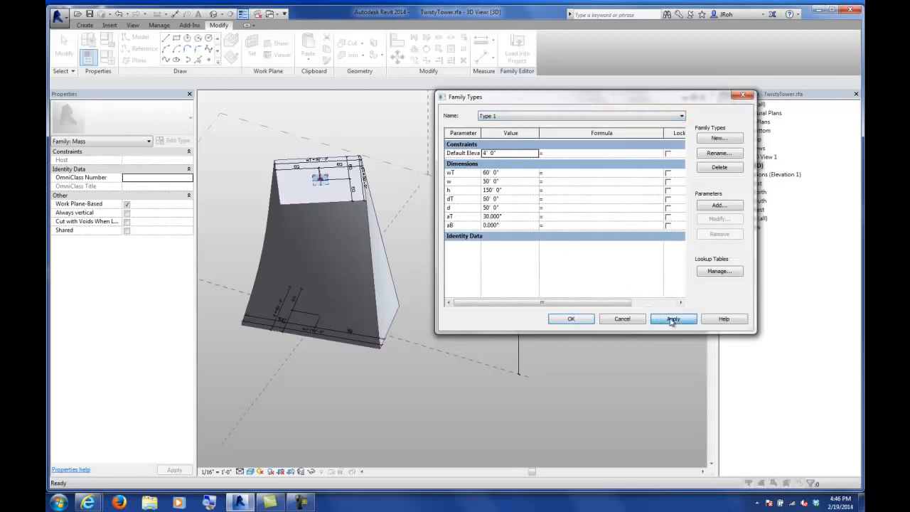
pyautogui.click(496, 117)
pyautogui.click(490, 126)
pyautogui.click(672, 319)
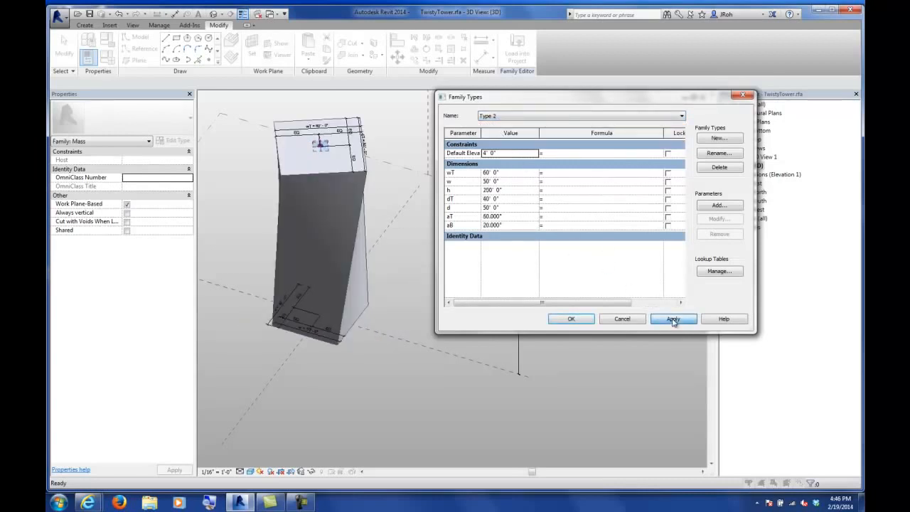
# - Flex the tower again by applying Type 3 and the other family types, finishing with Type 1
pyautogui.click(503, 116)
pyautogui.click(491, 141)
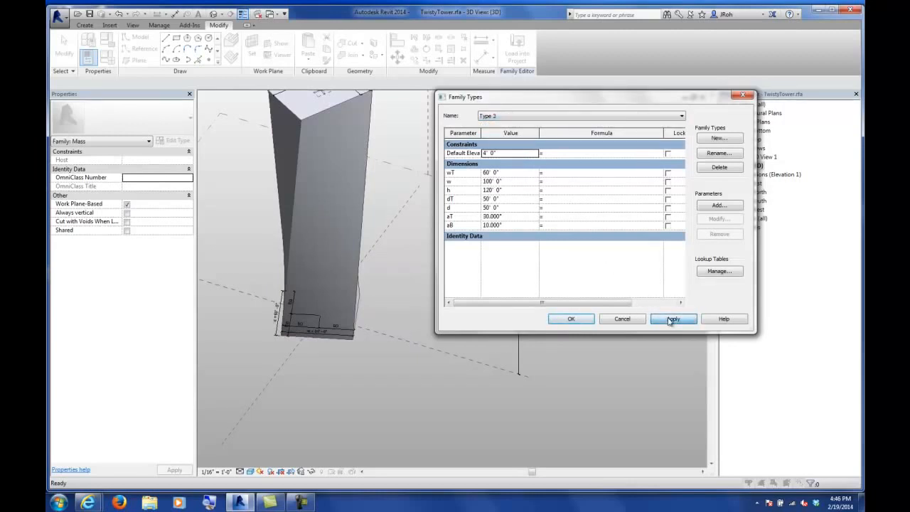
pyautogui.click(672, 319)
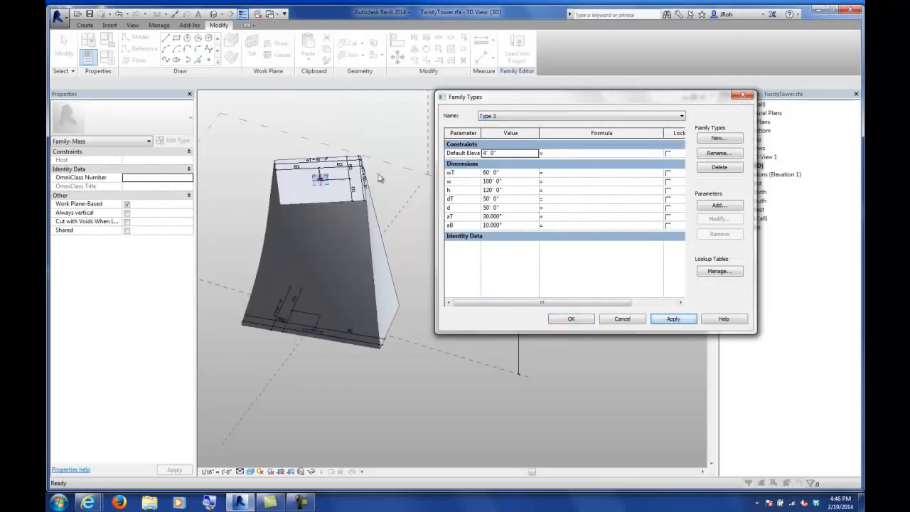
pyautogui.click(503, 116)
pyautogui.click(489, 126)
pyautogui.click(672, 318)
pyautogui.click(500, 116)
pyautogui.click(500, 123)
pyautogui.click(673, 320)
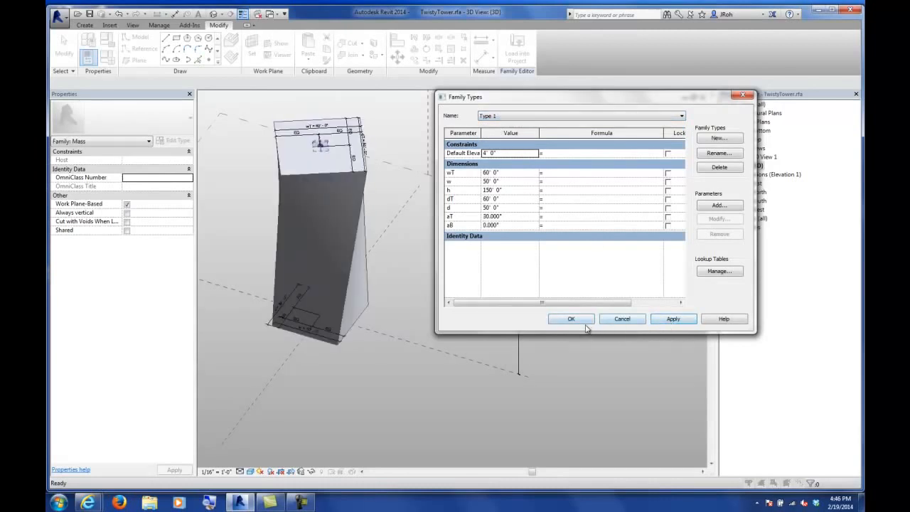
# - Accept the family types with Type 1 current and save the TwistyTower family
pyautogui.click(585, 321)
pyautogui.click(89, 14)
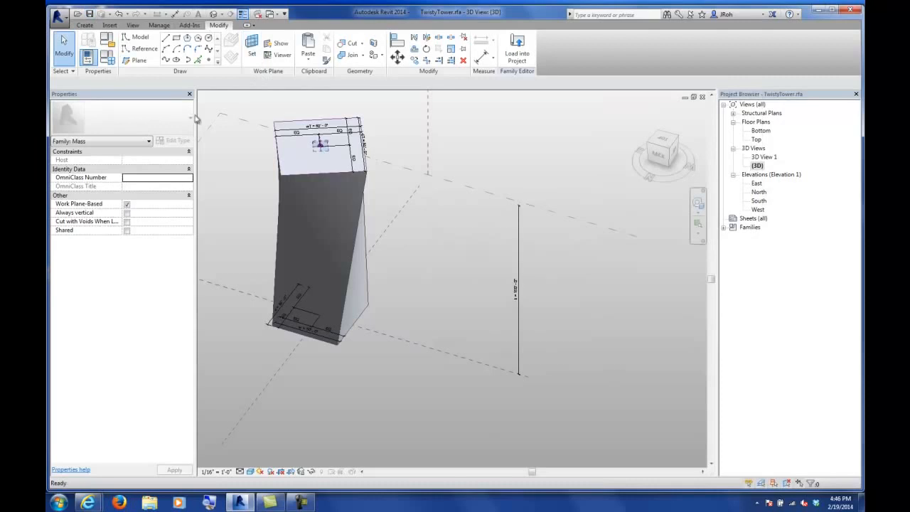
pyautogui.moveTo(386, 185); pyautogui.dragTo(377, 236, button='middle')
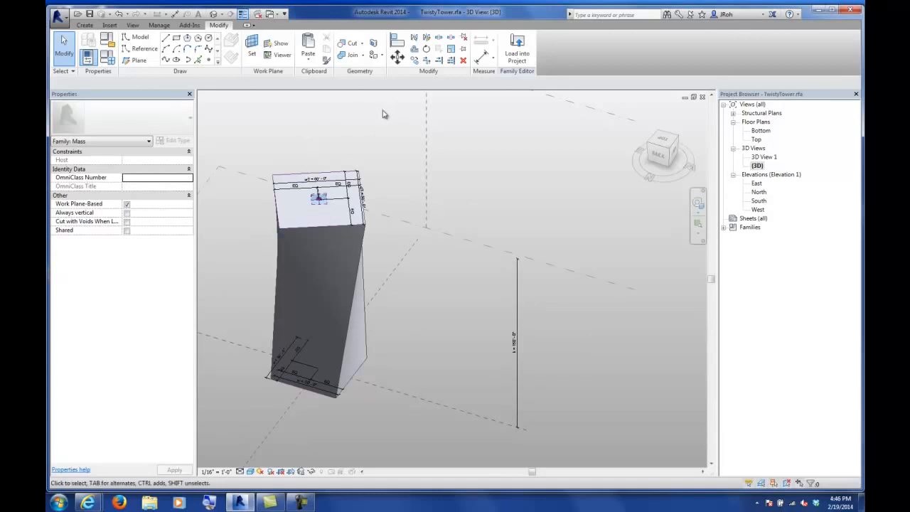
# - Bring up the Recent Files page and create a new project from the Architectural Template
pyautogui.click(131, 26)
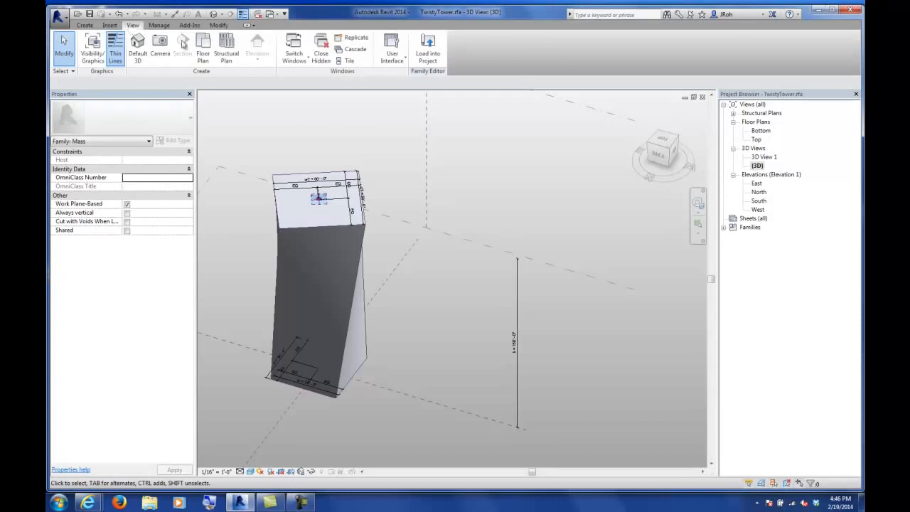
pyautogui.click(392, 52)
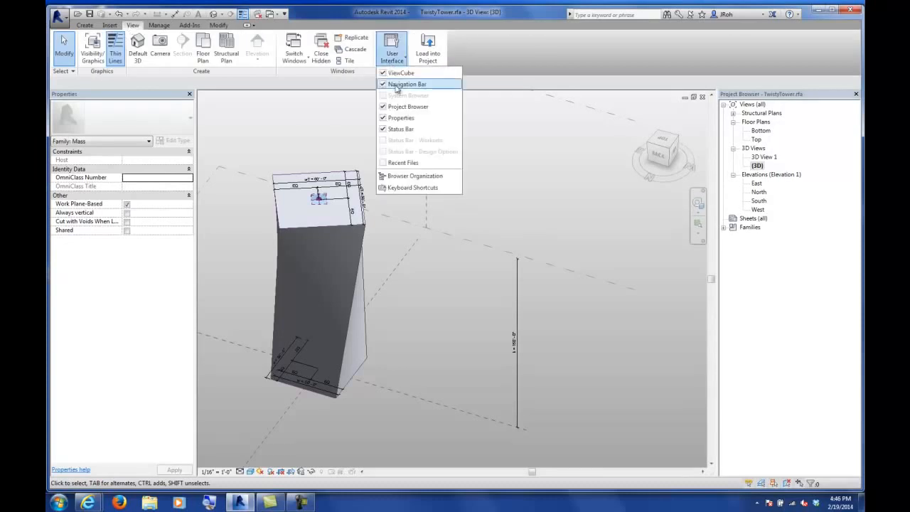
pyautogui.click(396, 163)
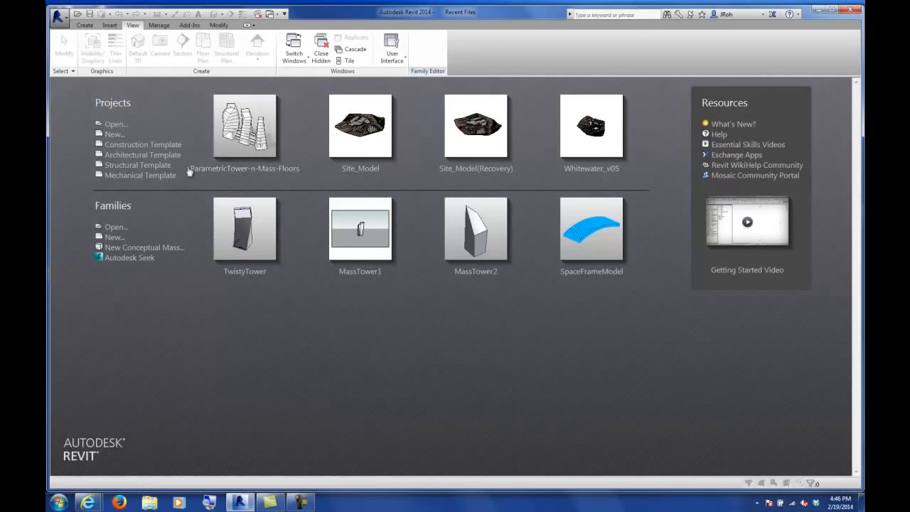
pyautogui.click(130, 155)
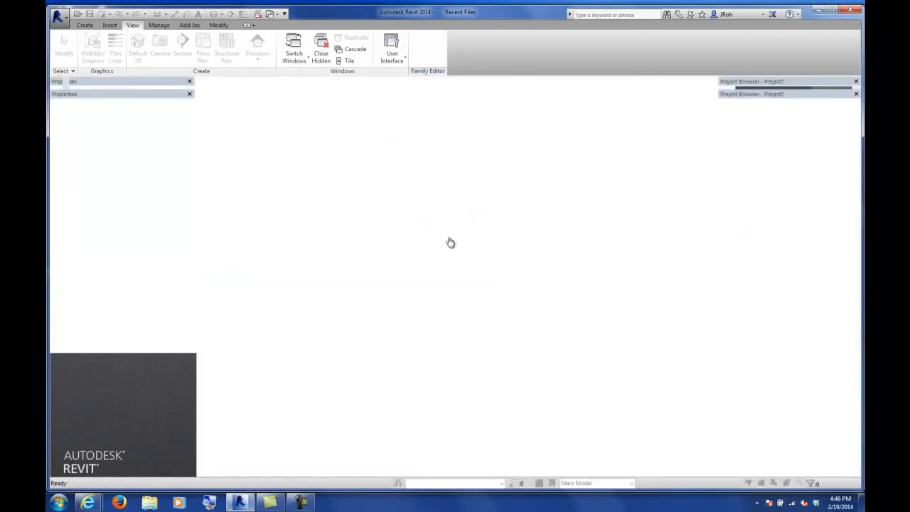
pyautogui.scroll(-5, 478, 256)
pyautogui.moveTo(467, 244)
pyautogui.mouseDown(button='middle')
pyautogui.moveTo(460, 278)
pyautogui.moveTo(450, 279)
pyautogui.mouseUp(button='middle')
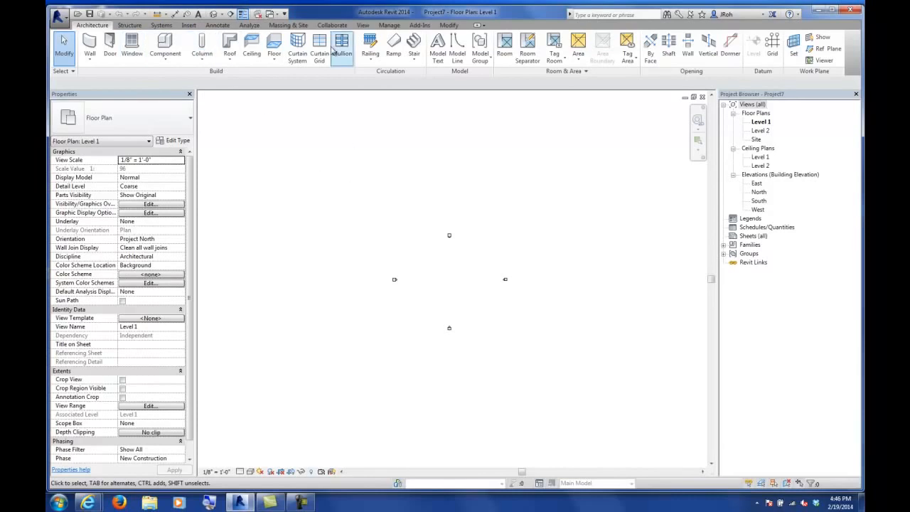
# - Return to TwistyTower's 3D view and load the family into the new project
pyautogui.click(270, 14)
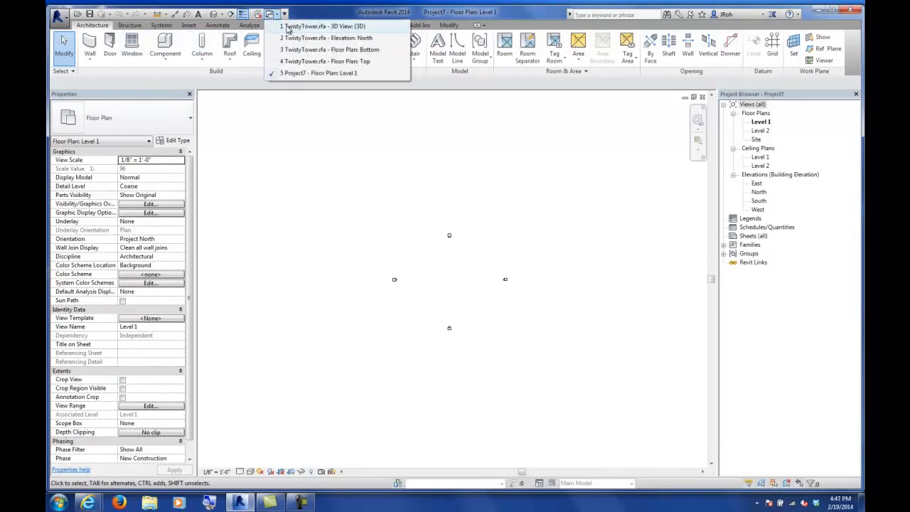
pyautogui.click(287, 27)
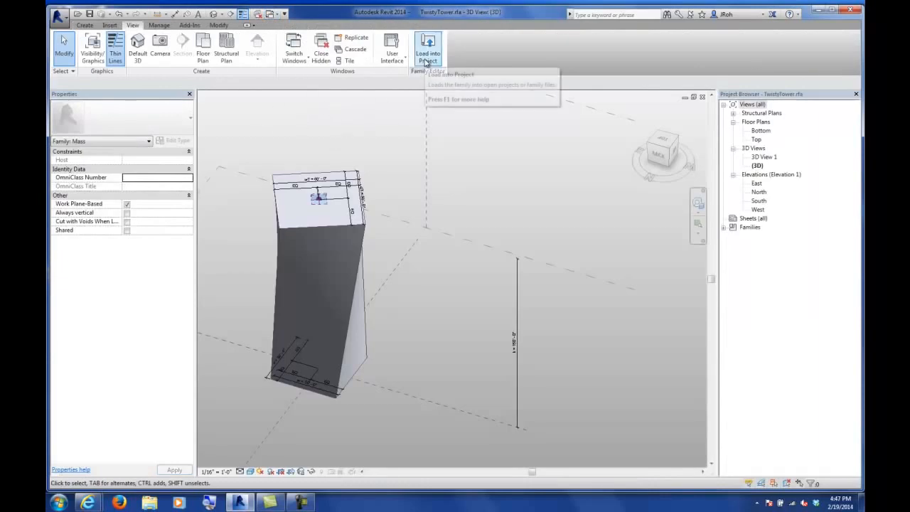
pyautogui.click(427, 58)
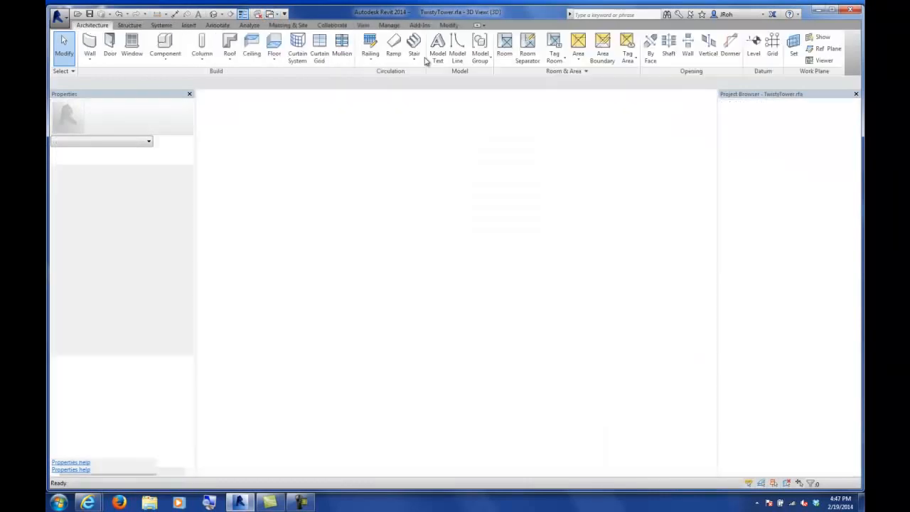
pyautogui.click(520, 288)
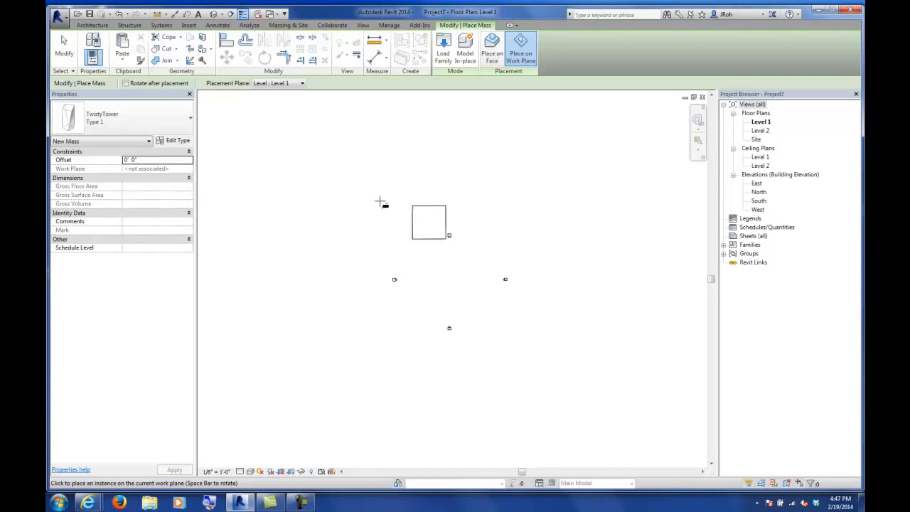
# - Place one TwistyTower mass each of Type 1, Type 2 and Type 3 in a row on Level 1
pyautogui.click(140, 116)
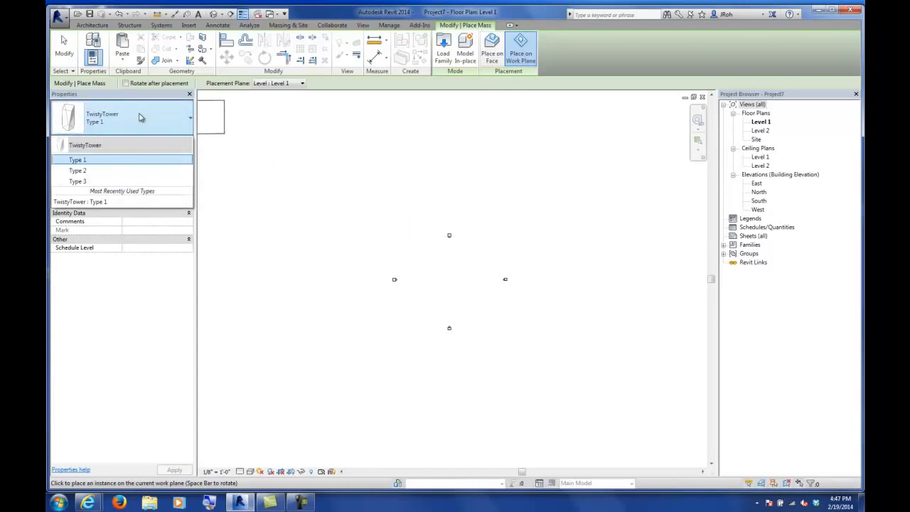
pyautogui.click(78, 161)
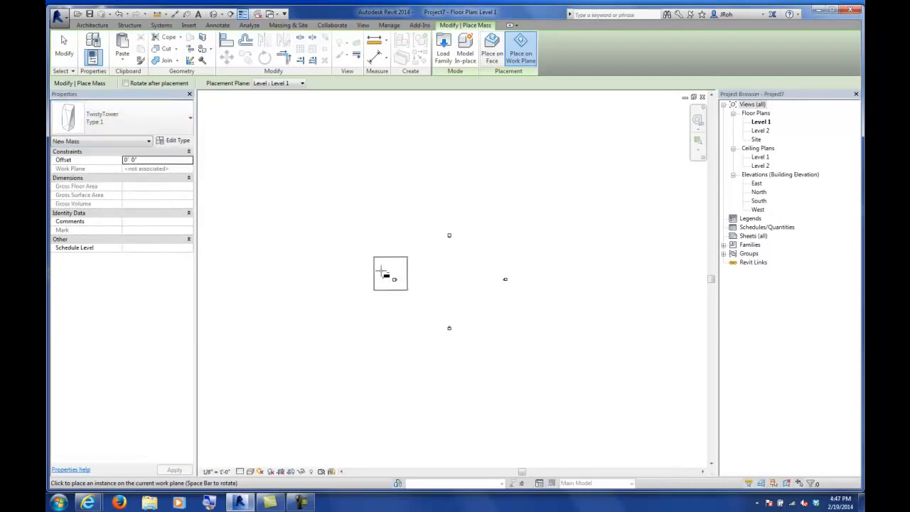
pyautogui.click(117, 120)
pyautogui.click(112, 171)
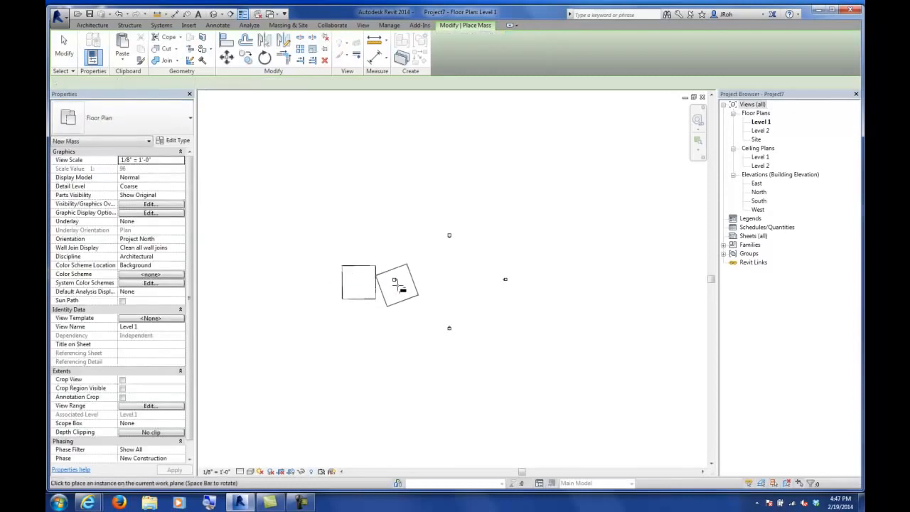
pyautogui.click(408, 285)
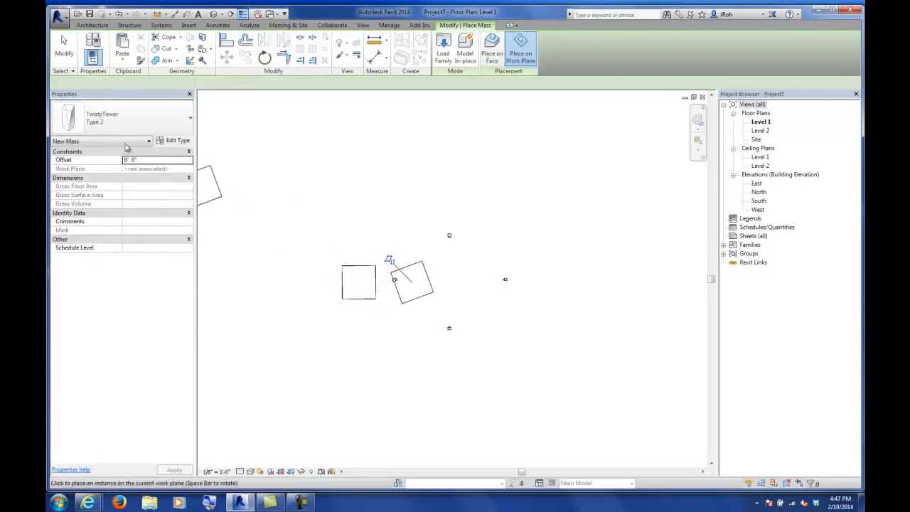
pyautogui.click(103, 121)
pyautogui.click(108, 180)
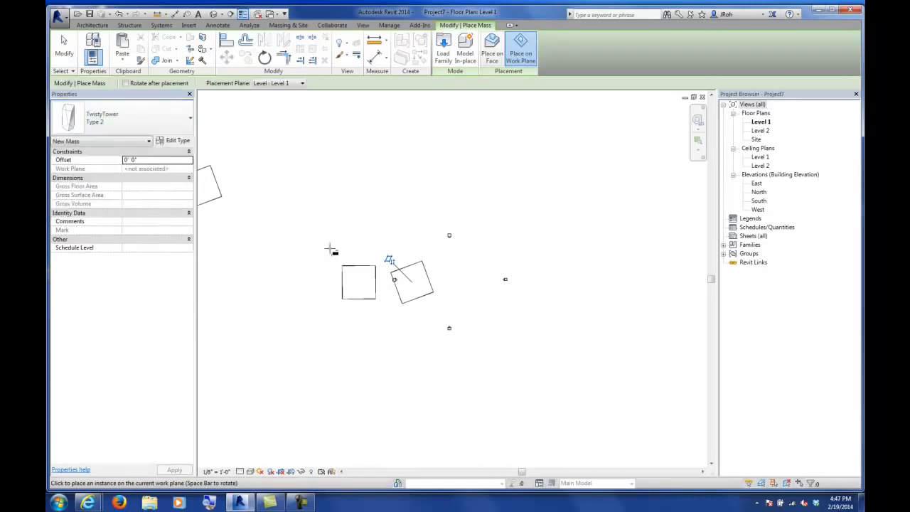
pyautogui.click(488, 283)
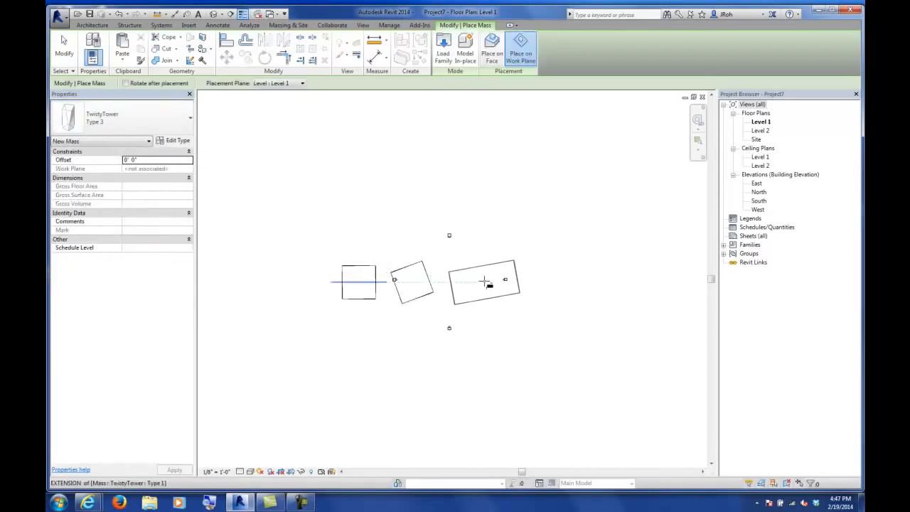
pyautogui.click(64, 48)
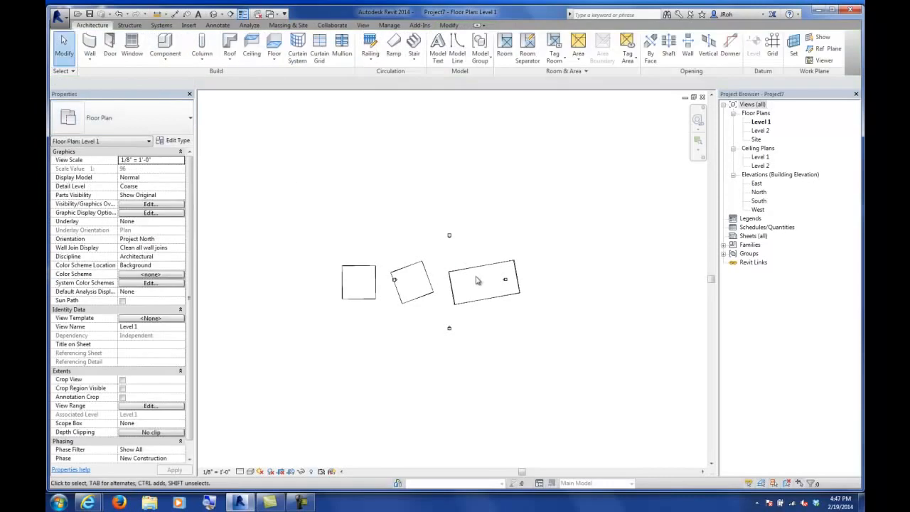
# - Rotate the Type 3 tower about its centre in plan so its long sides run steeply diagonal
pyautogui.click(474, 275)
pyautogui.press('r')
pyautogui.press('o')
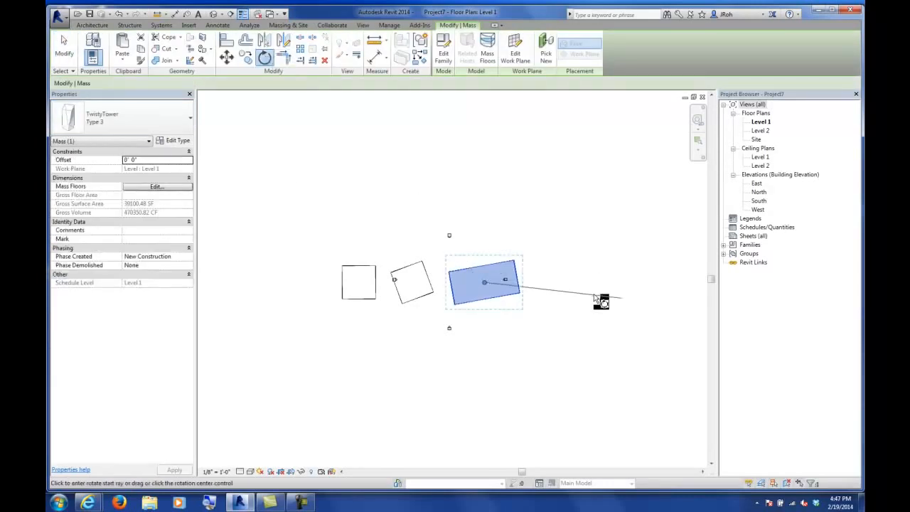
pyautogui.click(556, 353)
pyautogui.click(532, 187)
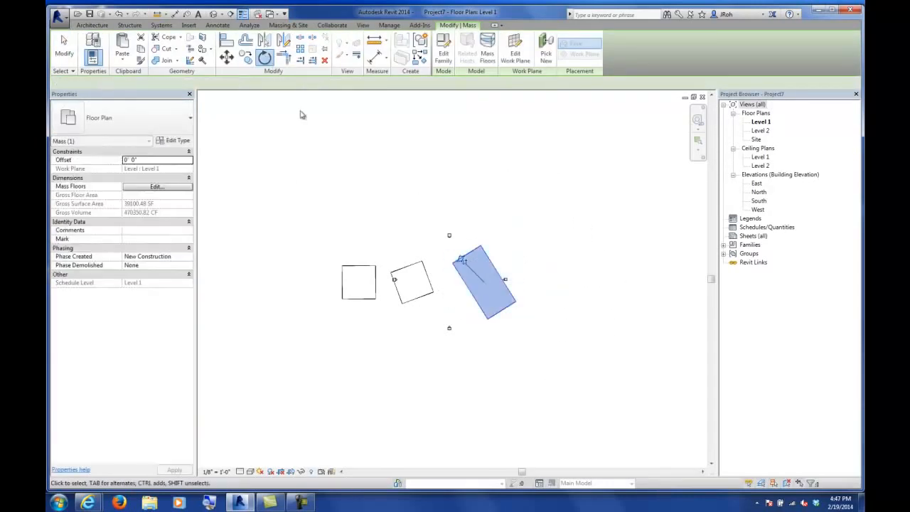
pyautogui.click(64, 48)
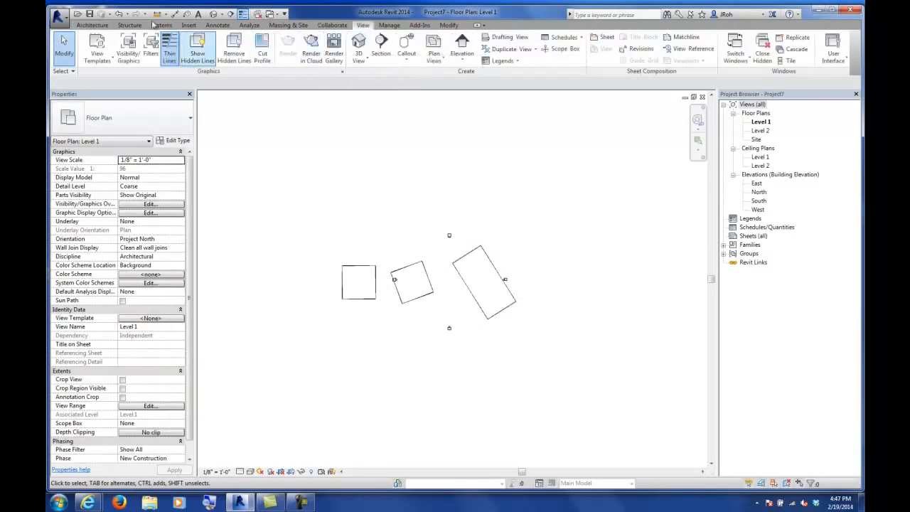
# - Create the project's default 3D view and set its visual style to Shaded
pyautogui.click(92, 27)
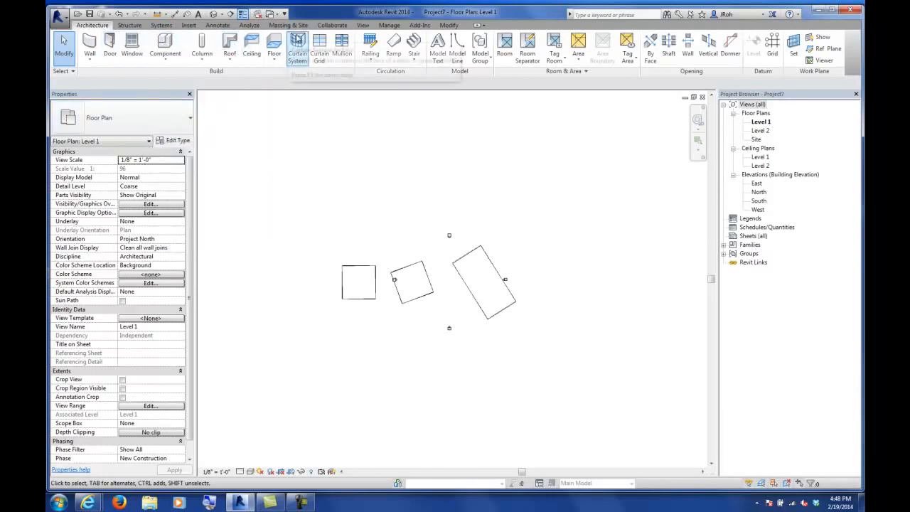
pyautogui.click(360, 27)
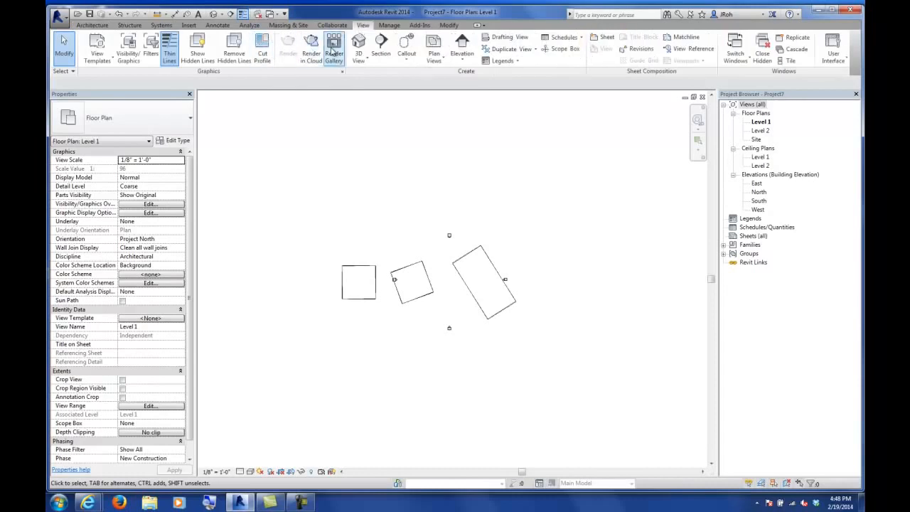
pyautogui.click(363, 52)
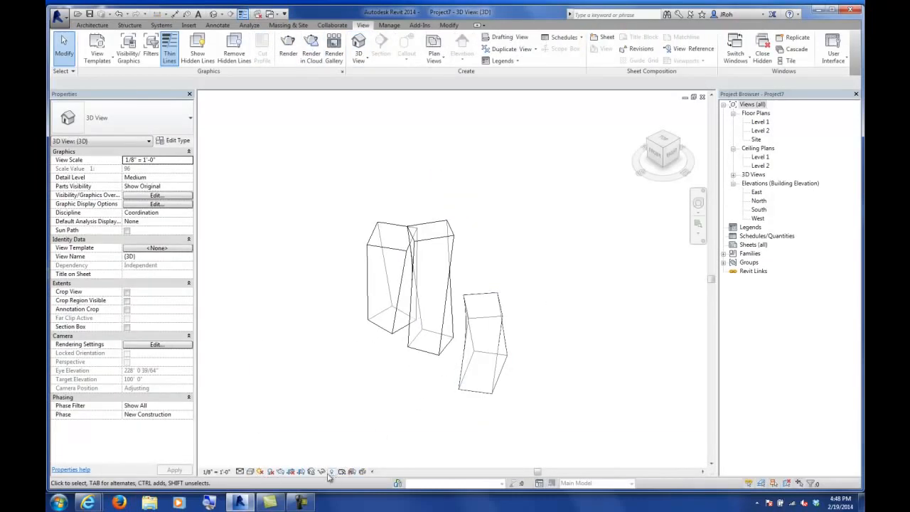
pyautogui.click(250, 472)
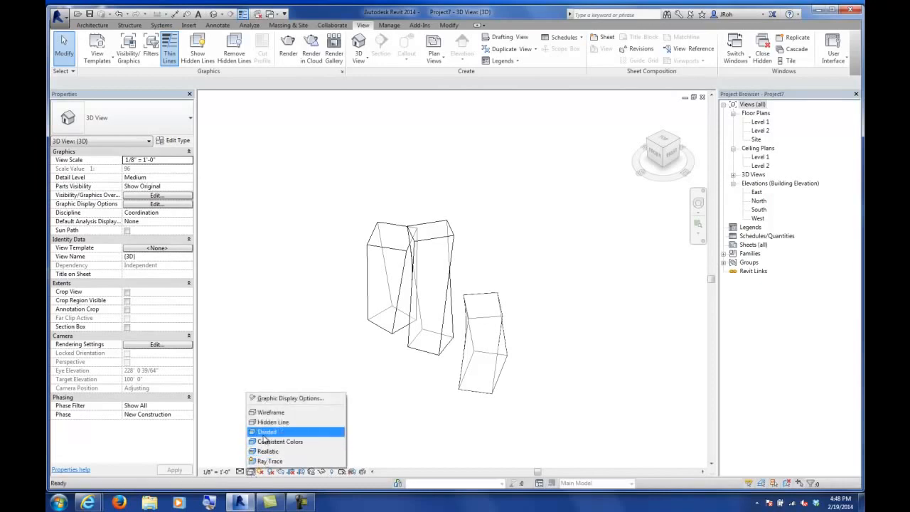
pyautogui.click(274, 436)
pyautogui.moveTo(452, 384)
pyautogui.keyDown('shift'); pyautogui.mouseDown(button='middle')
pyautogui.moveTo(461, 361)
pyautogui.moveTo(604, 377)
pyautogui.moveTo(549, 362)
pyautogui.mouseUp(button='middle'); pyautogui.keyUp('shift')
pyautogui.keyDown('shift'); pyautogui.moveTo(372, 328); pyautogui.dragTo(321, 286, button='middle'); pyautogui.keyUp('shift')
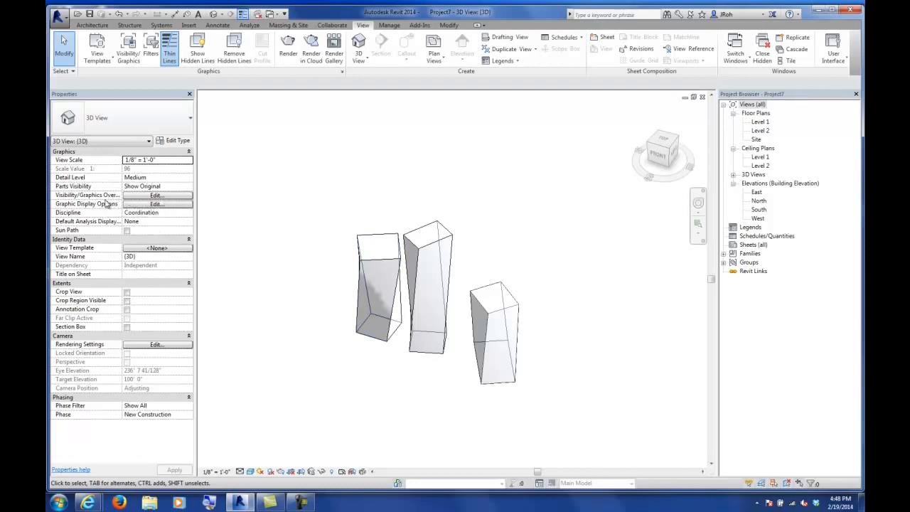
# - Set the {3D} view's background to Gradient in its graphic display options
pyautogui.click(734, 175)
pyautogui.click(757, 183)
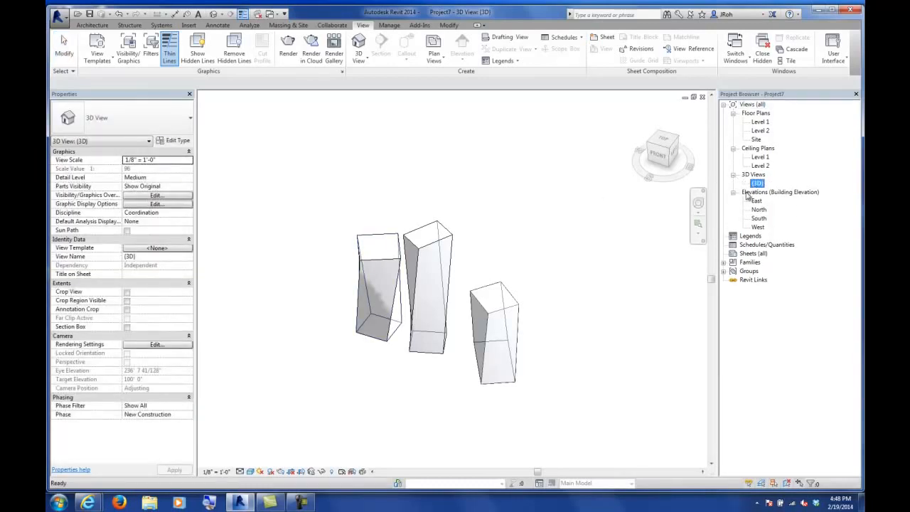
pyautogui.click(157, 204)
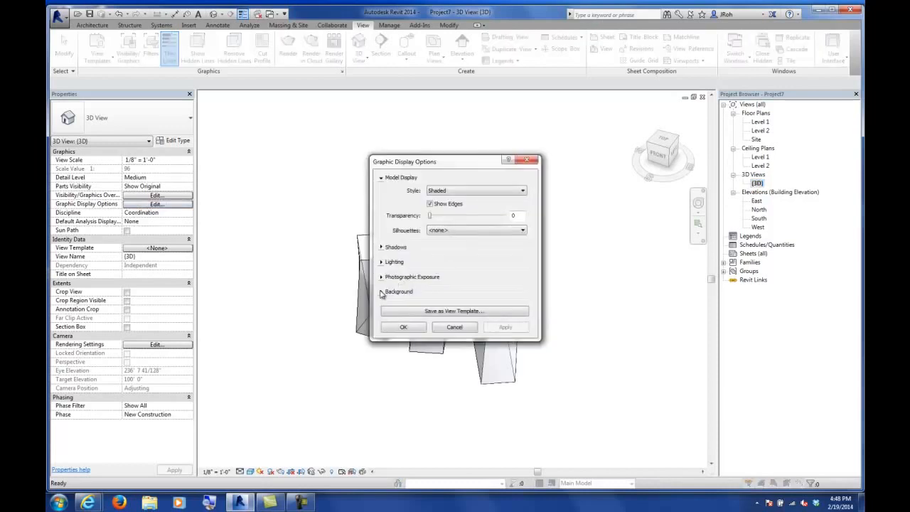
pyautogui.click(382, 292)
pyautogui.click(441, 314)
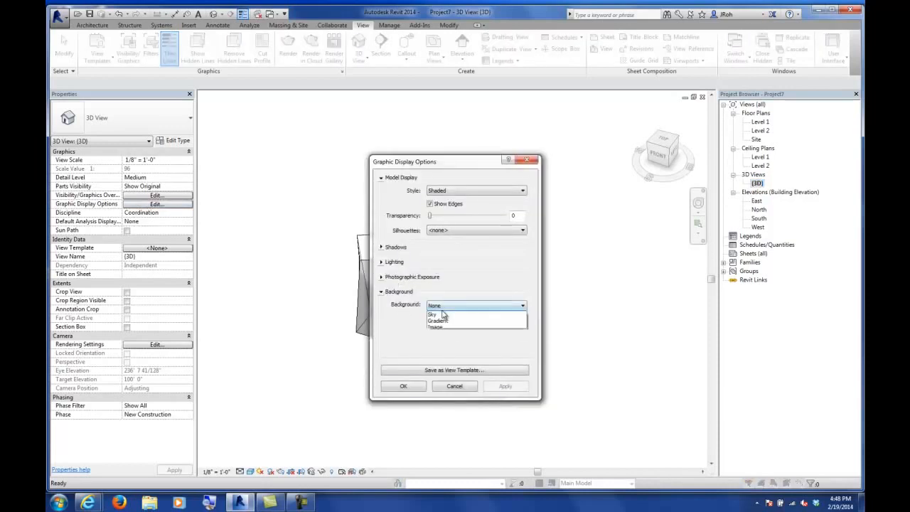
pyautogui.click(443, 326)
pyautogui.click(404, 386)
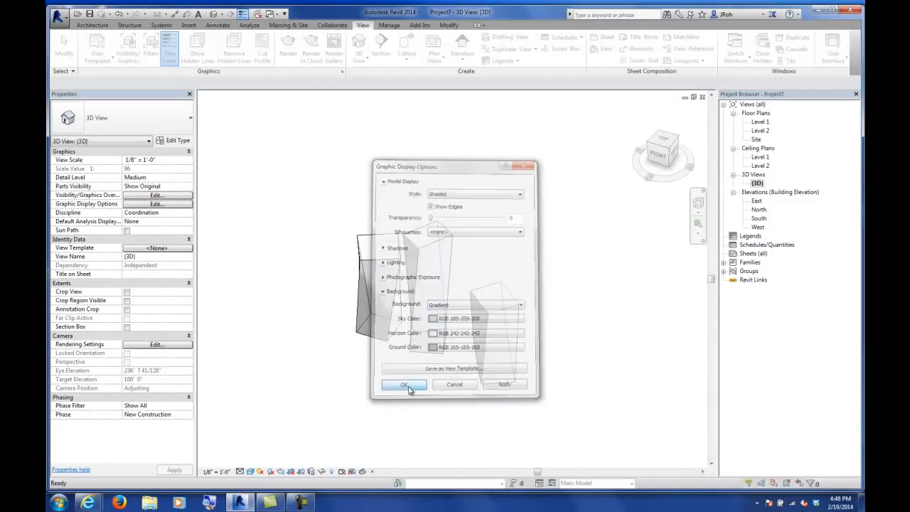
pyautogui.moveTo(344, 325); pyautogui.dragTo(496, 320, button='middle')
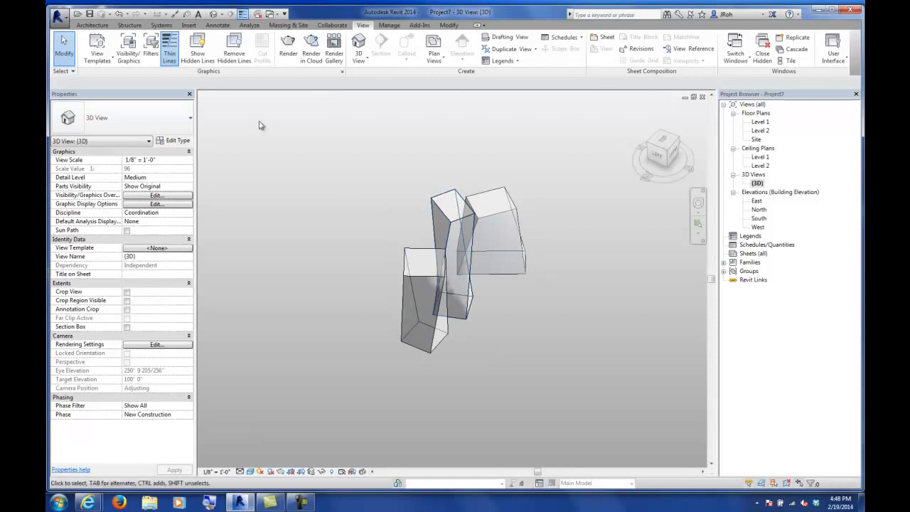
pyautogui.click(446, 26)
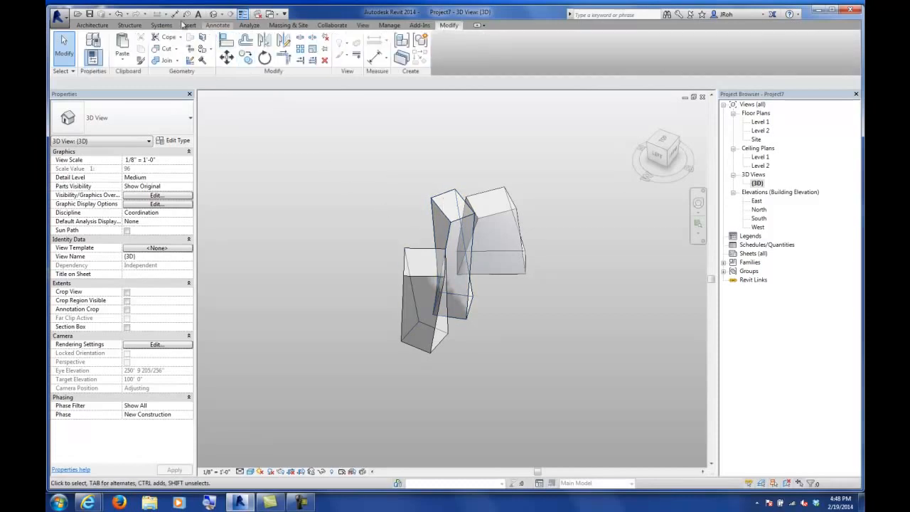
pyautogui.click(218, 24)
pyautogui.click(288, 25)
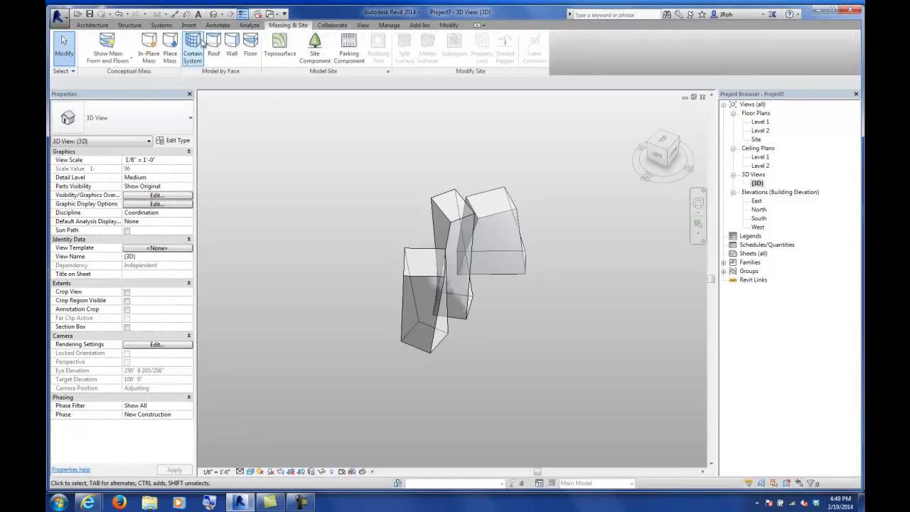
pyautogui.click(149, 46)
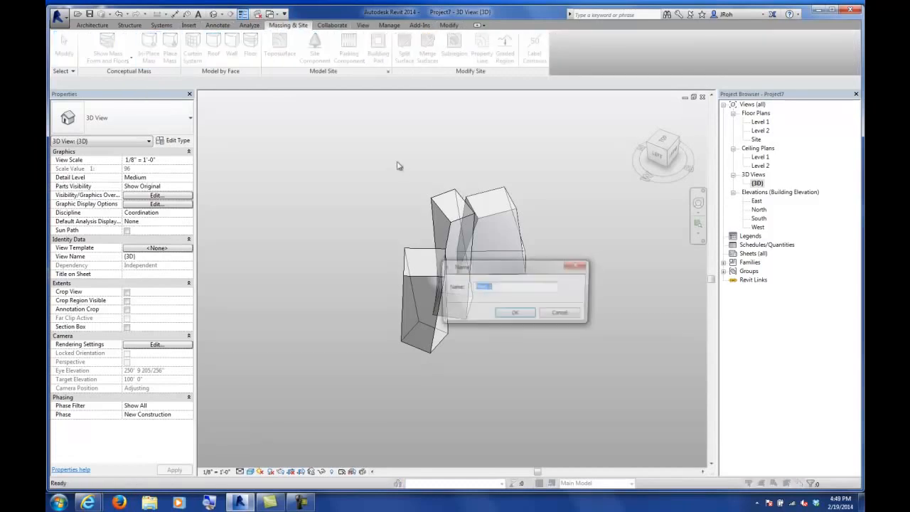
pyautogui.click(511, 314)
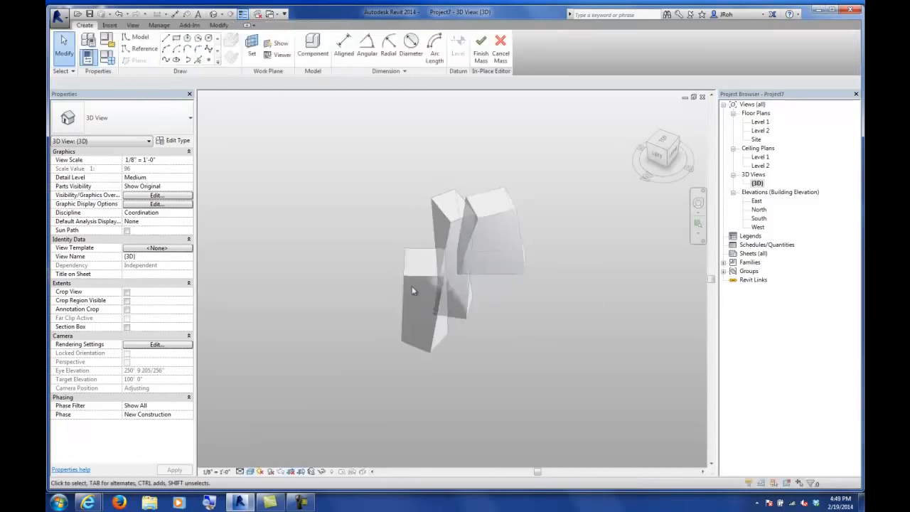
pyautogui.click(304, 54)
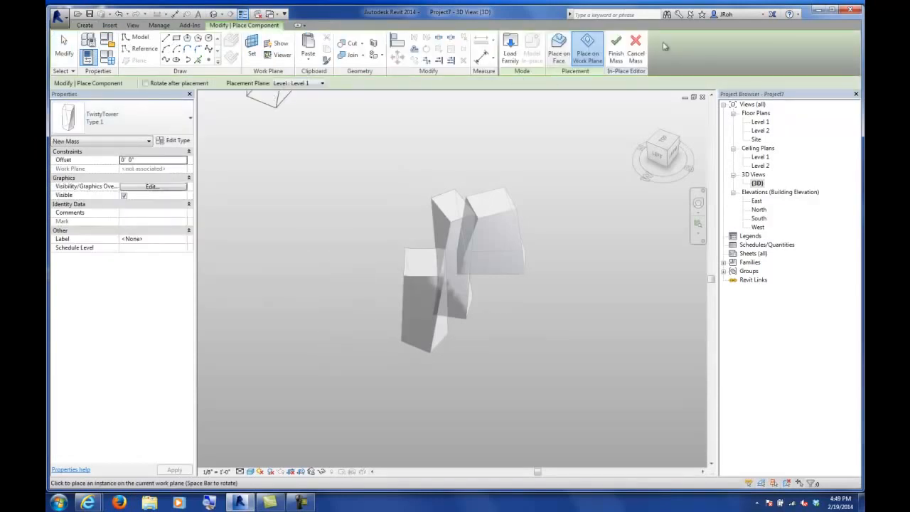
pyautogui.click(636, 49)
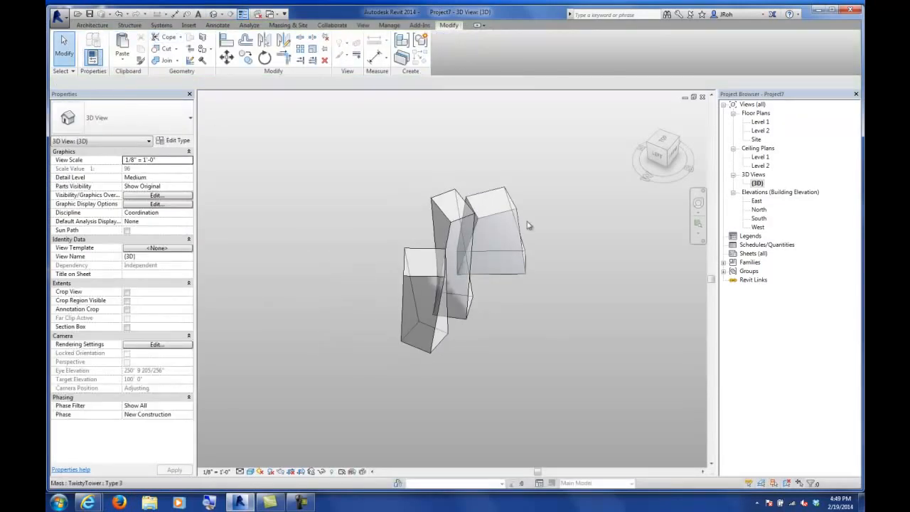
# - Review the dimension and angle type parameters of the Type 1 TwistyTower mass without changing them
pyautogui.moveTo(479, 296)
pyautogui.keyDown('shift'); pyautogui.mouseDown(button='middle')
pyautogui.moveTo(391, 297)
pyautogui.moveTo(473, 313)
pyautogui.mouseUp(button='middle'); pyautogui.keyUp('shift')
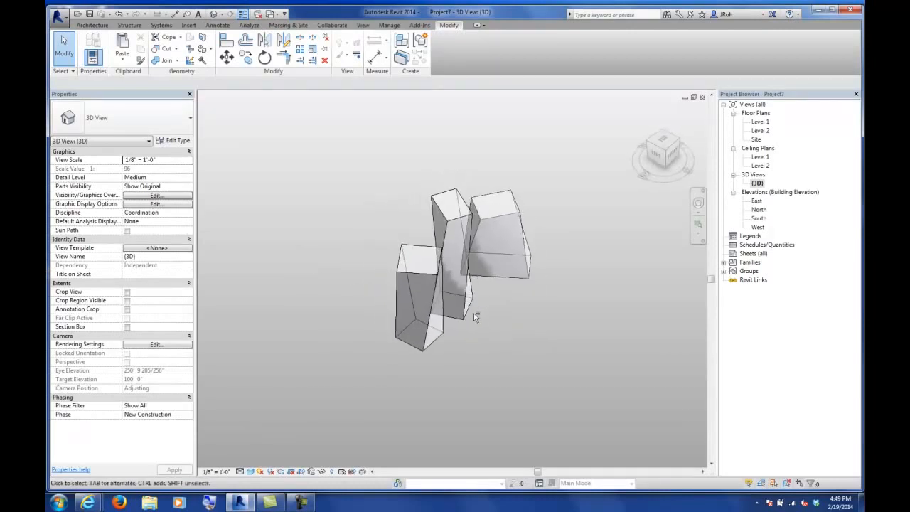
pyautogui.click(411, 276)
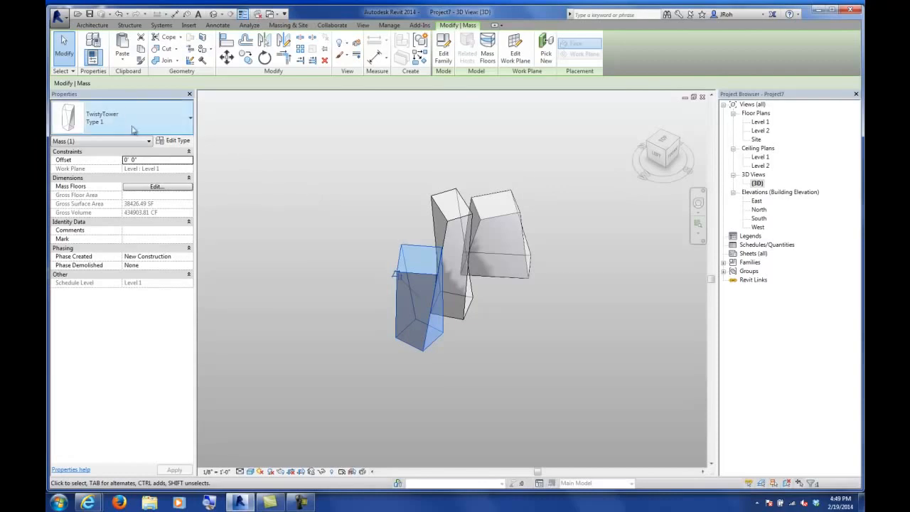
pyautogui.click(178, 142)
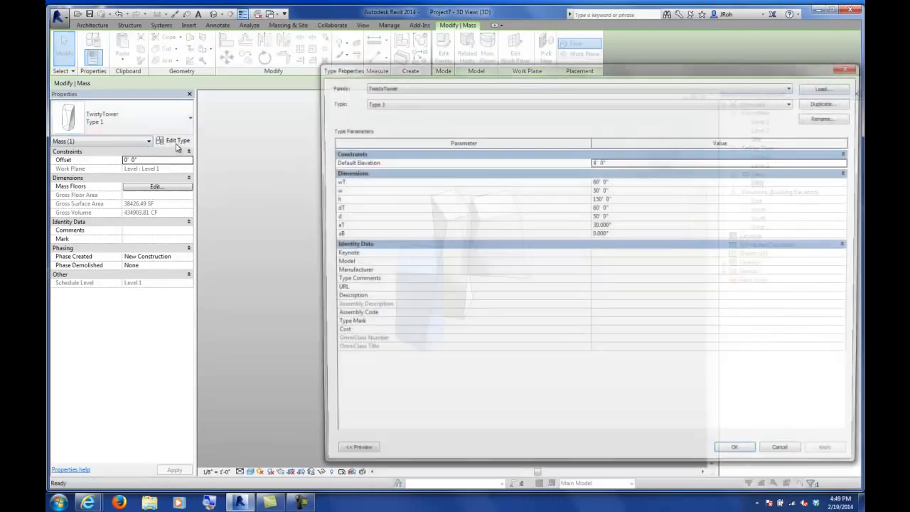
pyautogui.moveTo(569, 80); pyautogui.dragTo(416, 50)
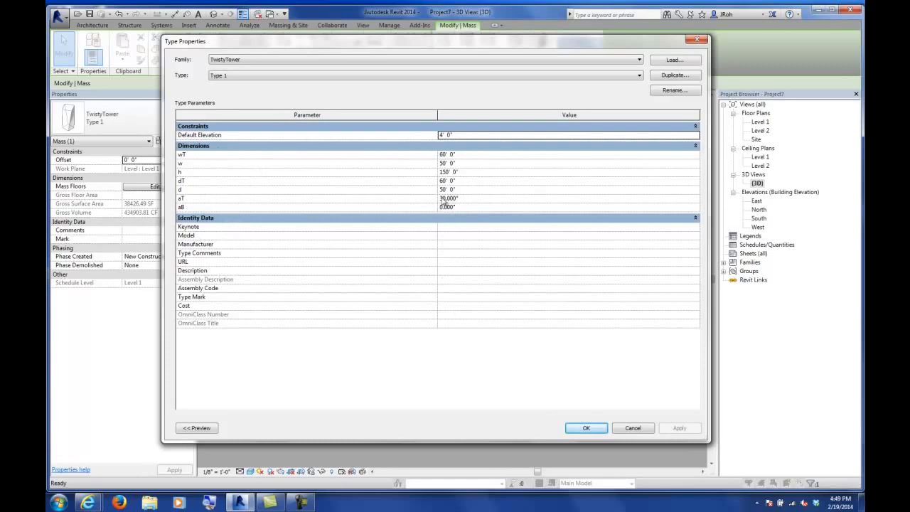
pyautogui.click(632, 427)
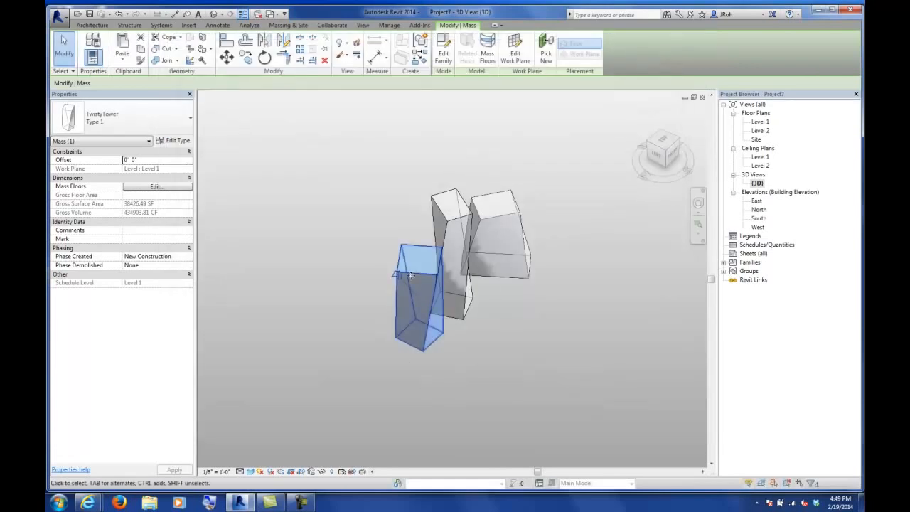
pyautogui.click(357, 260)
# - Nudge the Type 3 tower six increments closer to the Type 2 tower in the 3D view
pyautogui.keyDown('shift'); pyautogui.moveTo(393, 283); pyautogui.dragTo(488, 308, button='middle'); pyautogui.keyUp('shift')
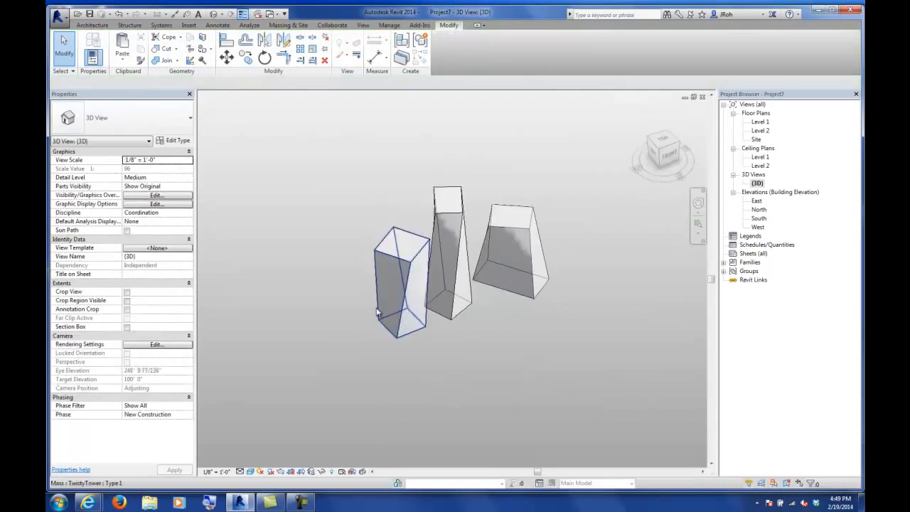
pyautogui.click(507, 284)
pyautogui.press('Left')
pyautogui.press('Left')
pyautogui.press('Left')
pyautogui.press('Left')
pyautogui.press('Left')
pyautogui.press('Left')
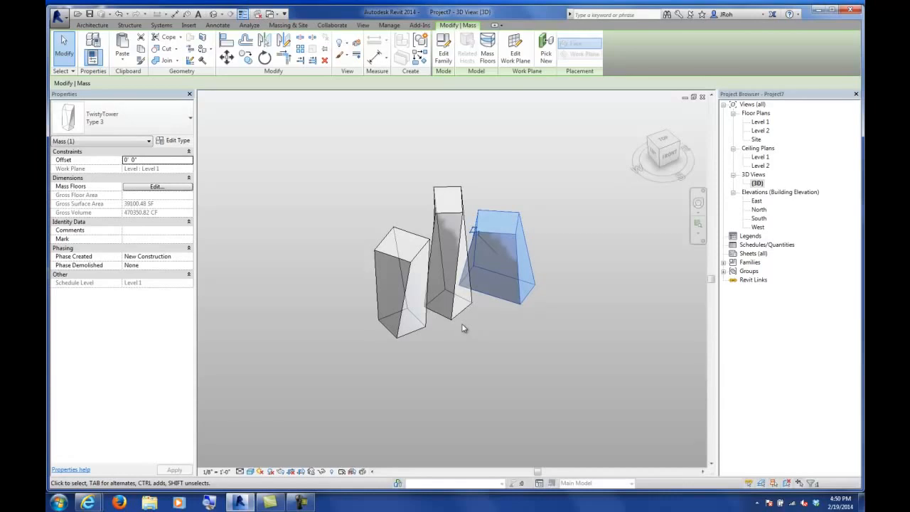
pyautogui.keyDown('shift'); pyautogui.moveTo(338, 237); pyautogui.dragTo(339, 295, button='middle'); pyautogui.keyUp('shift')
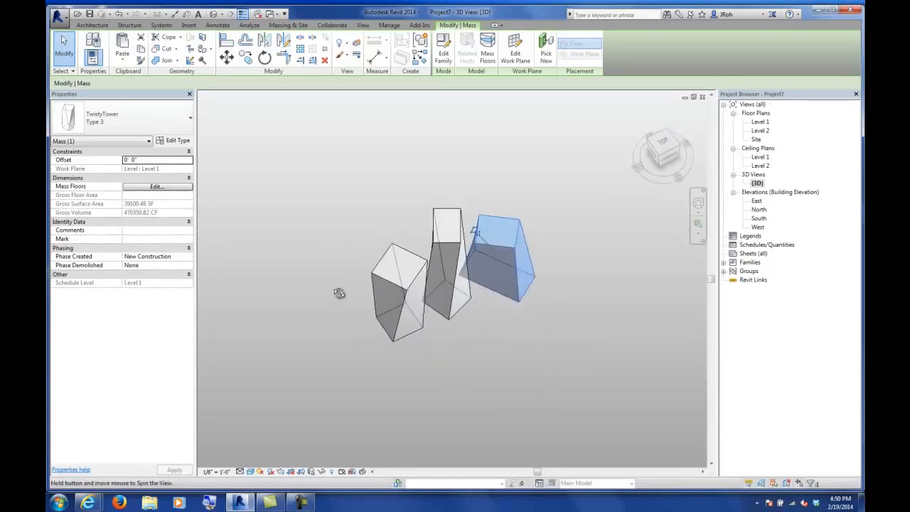
pyautogui.keyDown('shift'); pyautogui.moveTo(512, 333); pyautogui.dragTo(378, 299, button='middle'); pyautogui.keyUp('shift')
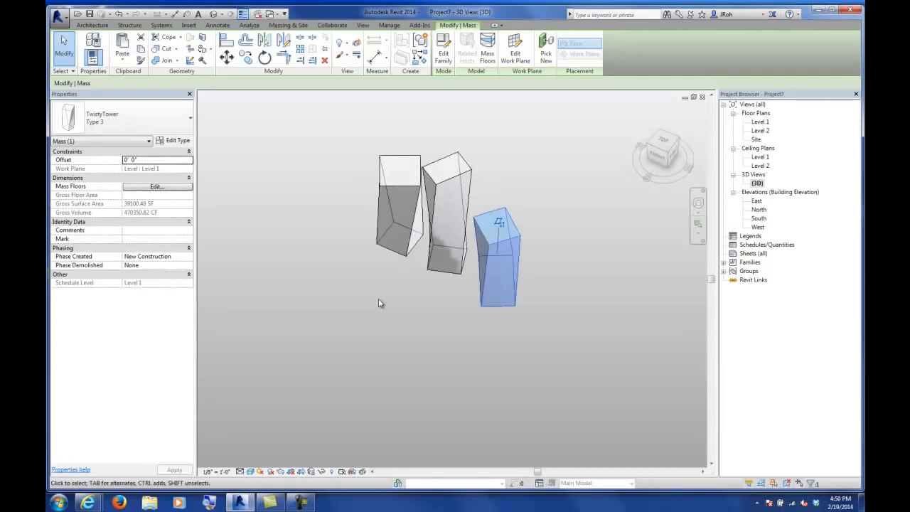
pyautogui.click(419, 298)
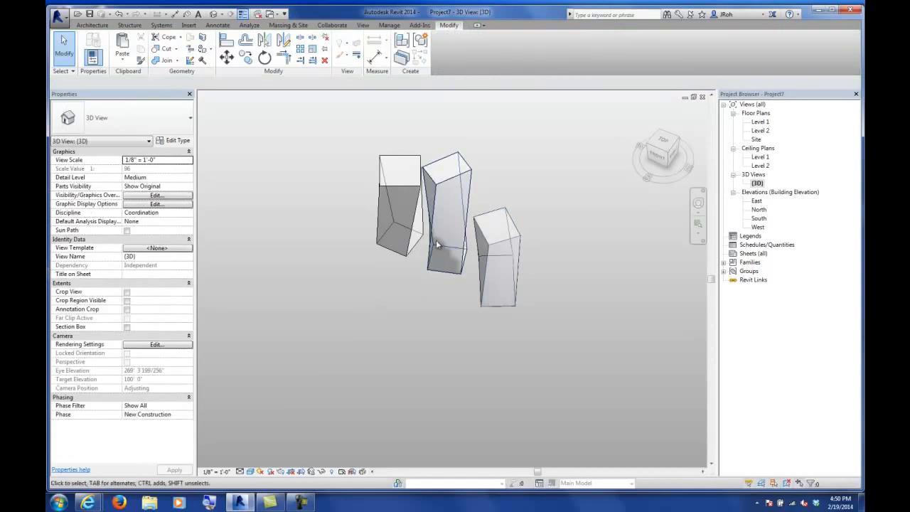
pyautogui.keyDown('shift'); pyautogui.moveTo(375, 310); pyautogui.dragTo(498, 332, button='middle'); pyautogui.keyUp('shift')
pyautogui.keyDown('shift'); pyautogui.moveTo(406, 328); pyautogui.dragTo(423, 259, button='middle'); pyautogui.keyUp('shift')
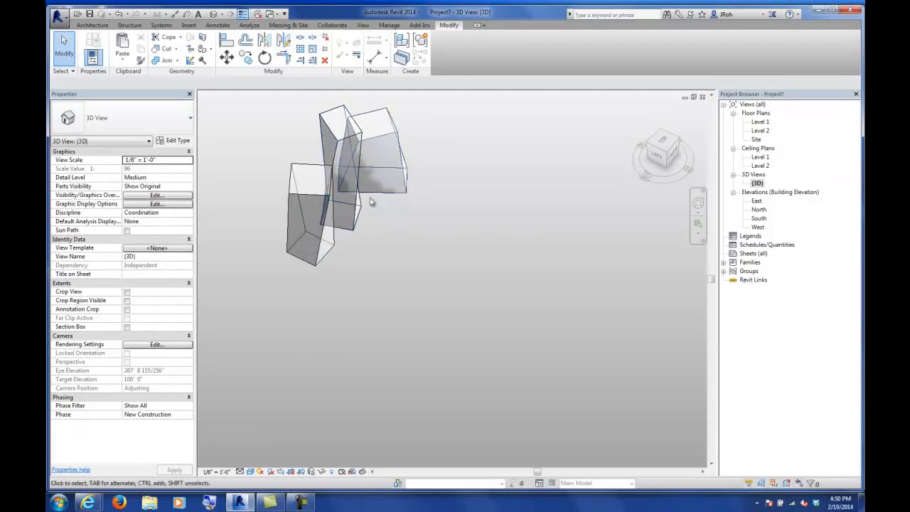
pyautogui.moveTo(369, 184); pyautogui.dragTo(332, 214, button='middle')
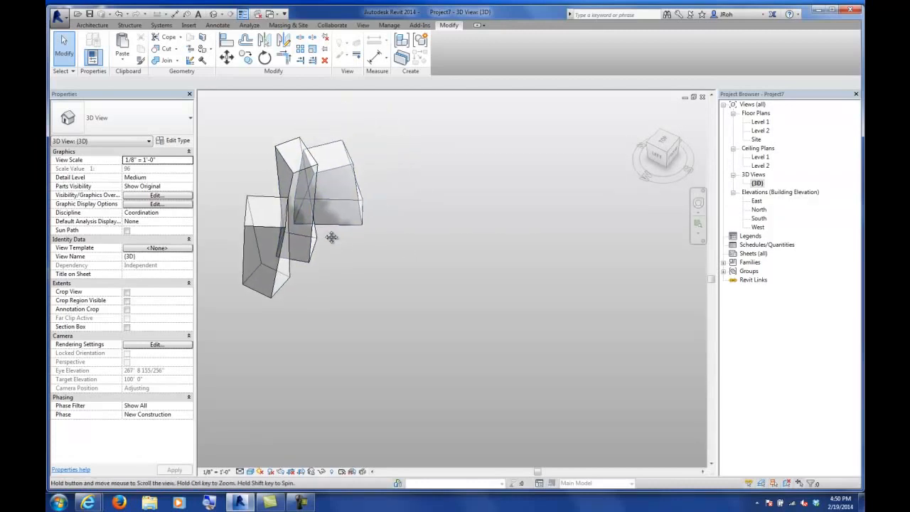
# - Start a new in-place mass and accept the suggested name
pyautogui.click(289, 26)
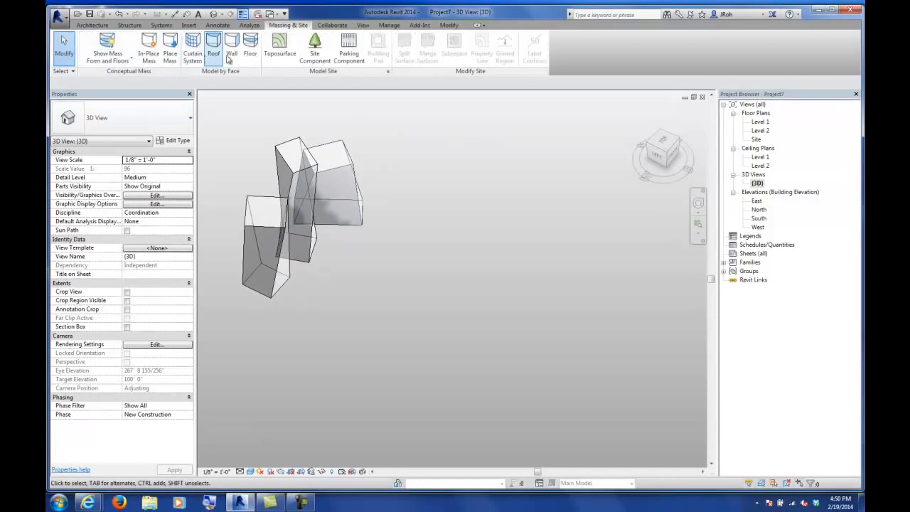
pyautogui.click(149, 46)
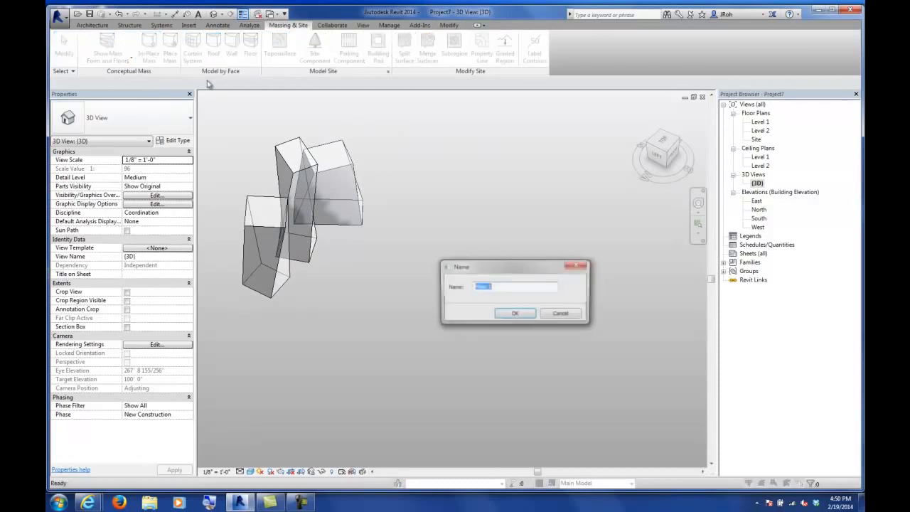
pyautogui.click(513, 314)
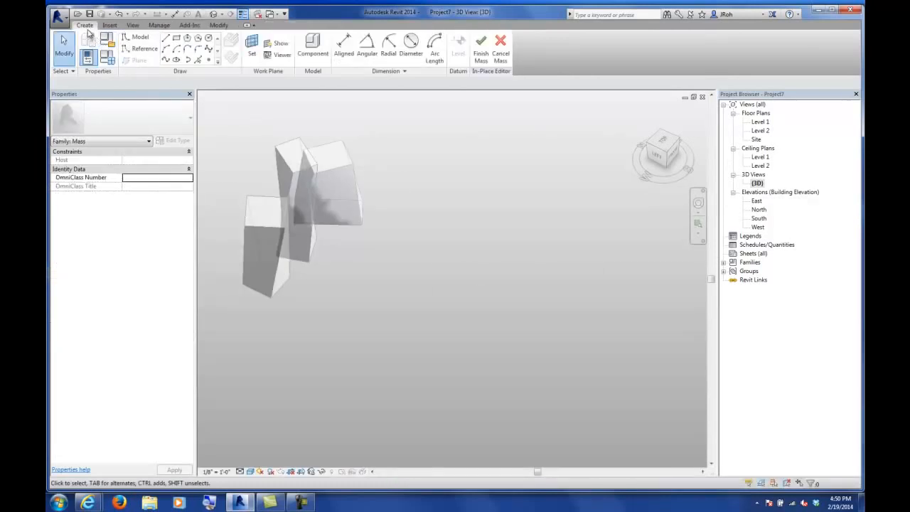
# - Place TwistyTower components of Type 1, Type 2 and Type 3 side by side on Level 1, in front of the existing towers
pyautogui.click(313, 46)
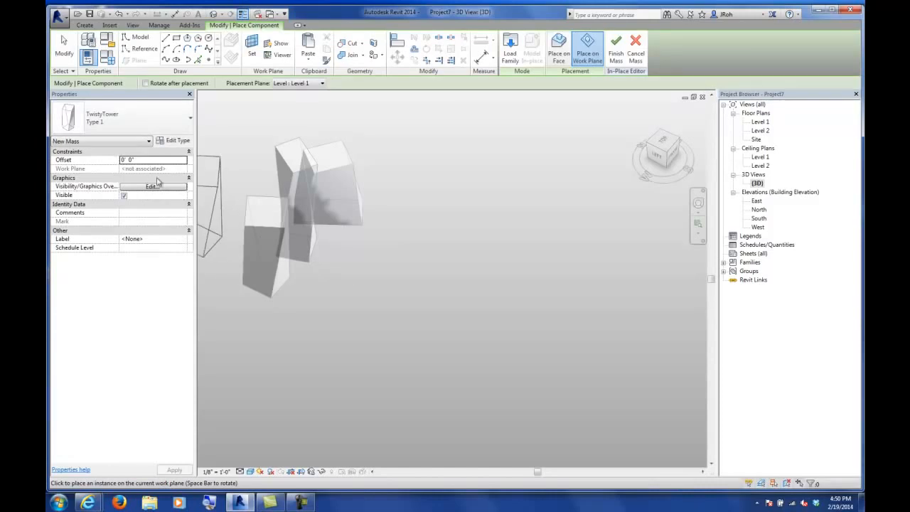
pyautogui.click(363, 341)
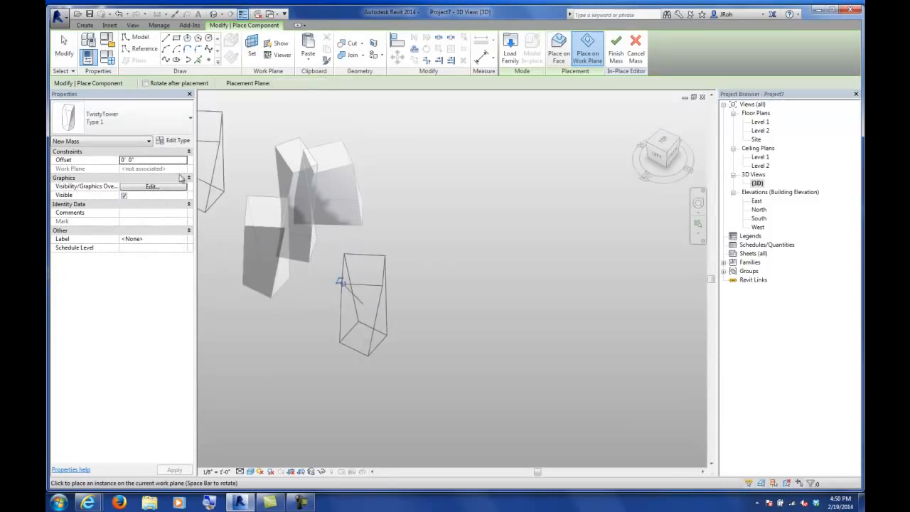
pyautogui.click(118, 118)
pyautogui.click(84, 328)
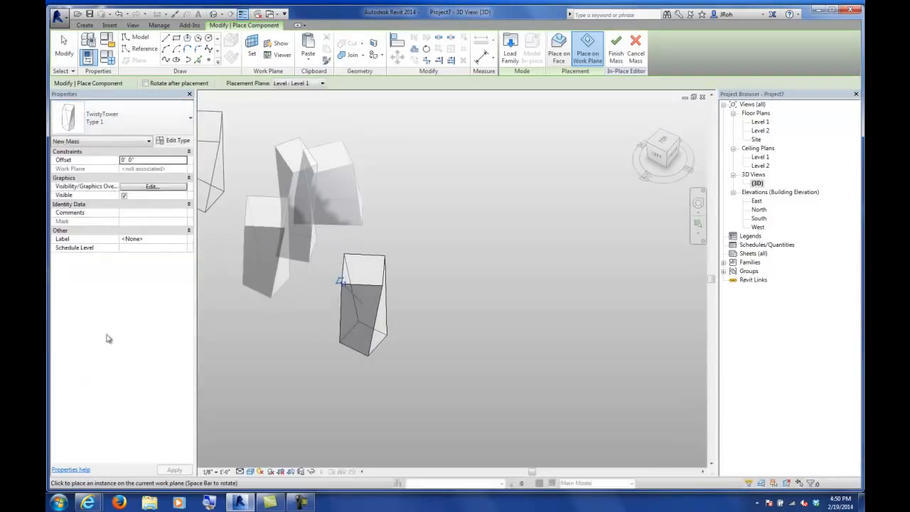
pyautogui.press('Escape')
pyautogui.press('Return')
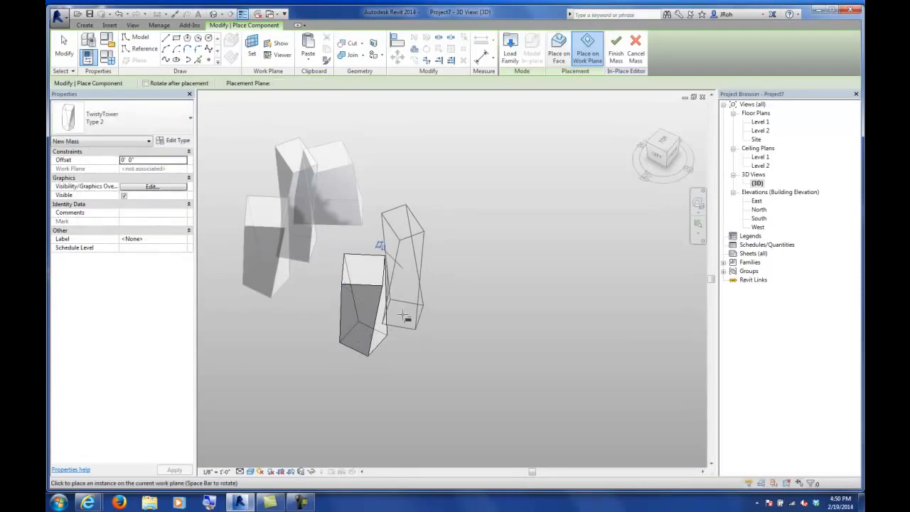
pyautogui.click(121, 122)
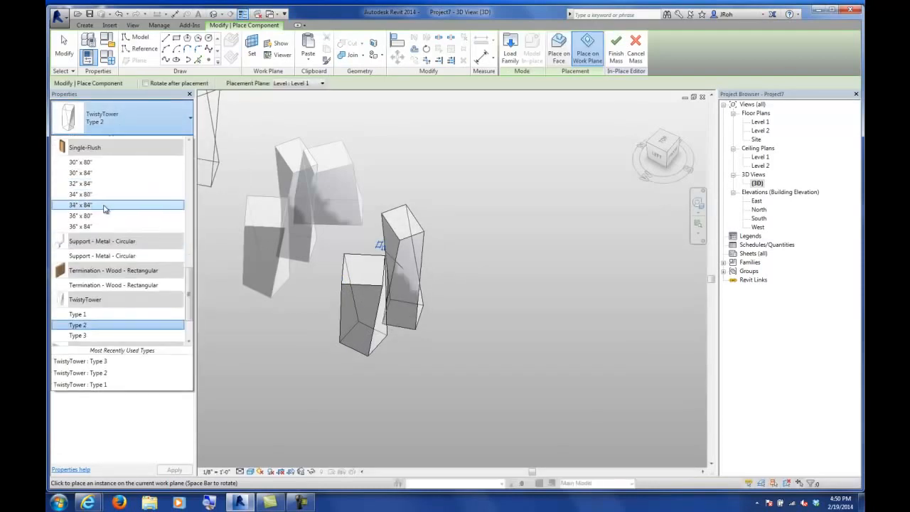
pyautogui.click(84, 334)
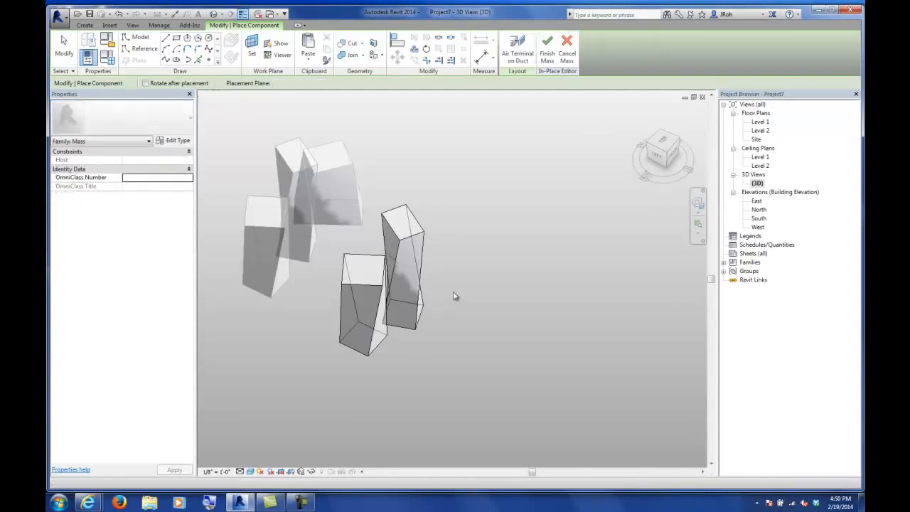
pyautogui.click(450, 282)
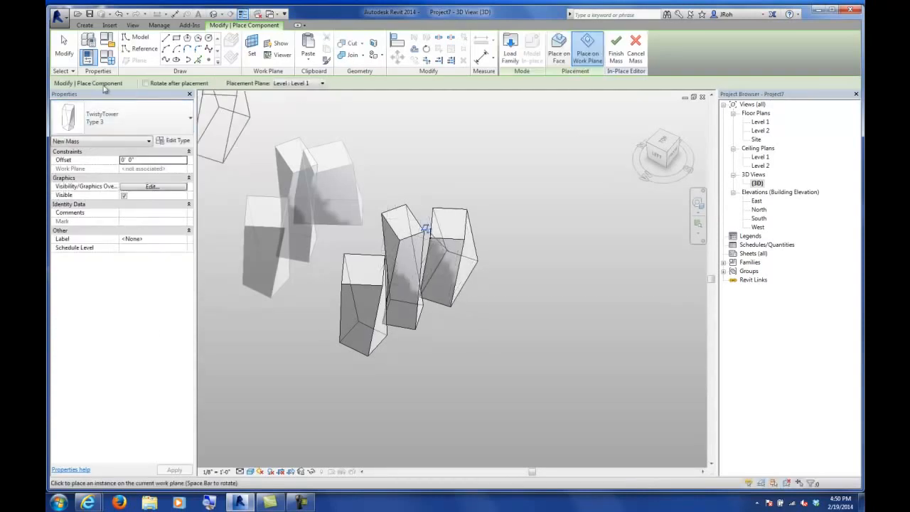
pyautogui.click(64, 49)
# - Rotate the TwistyTower Type 3 instance counter-clockwise about its centre and finish the in-place mass
pyautogui.click(426, 230)
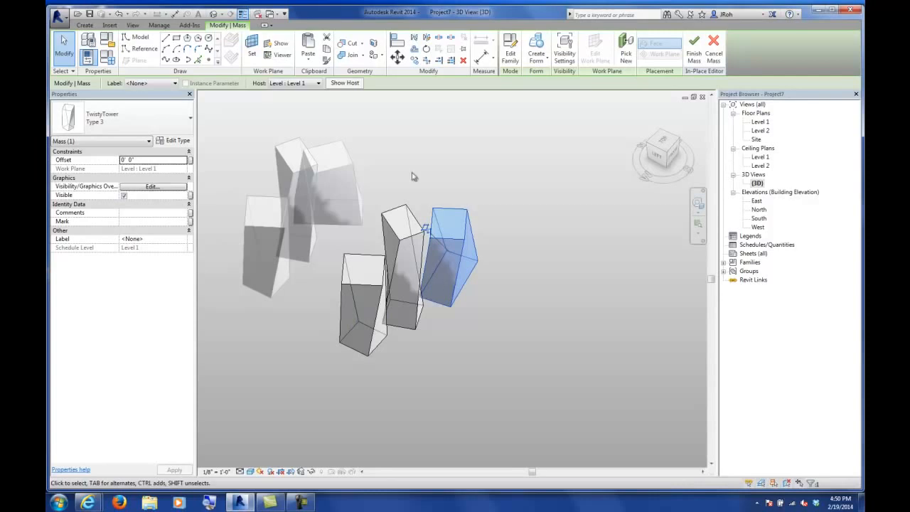
pyautogui.click(426, 49)
pyautogui.click(549, 329)
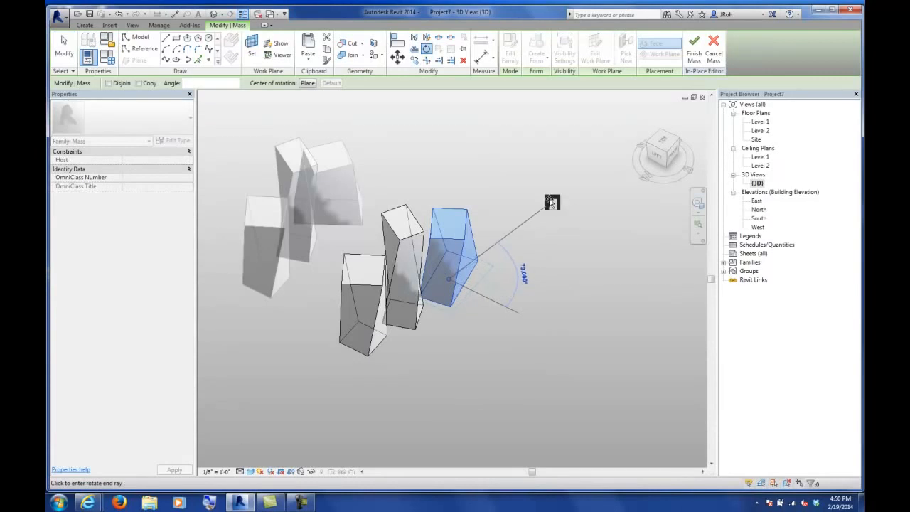
pyautogui.click(520, 193)
pyautogui.click(520, 193)
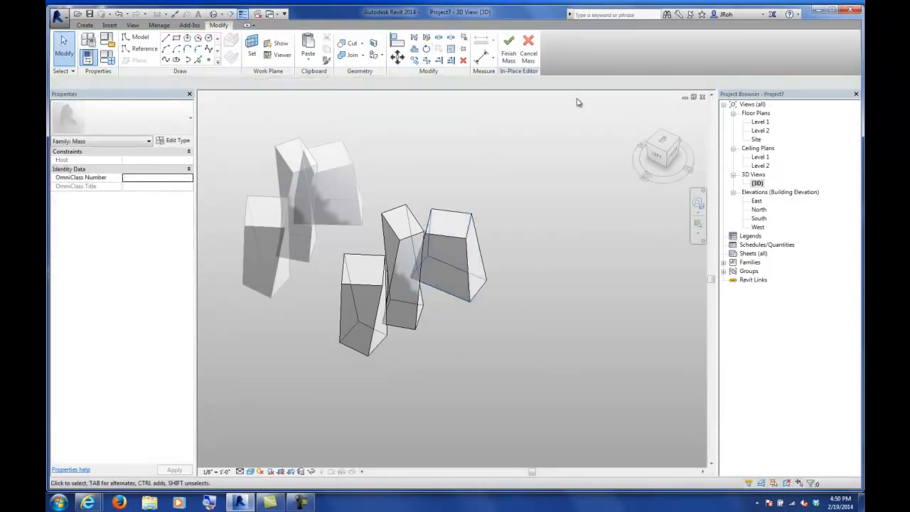
pyautogui.moveTo(443, 178); pyautogui.dragTo(504, 189, button='middle')
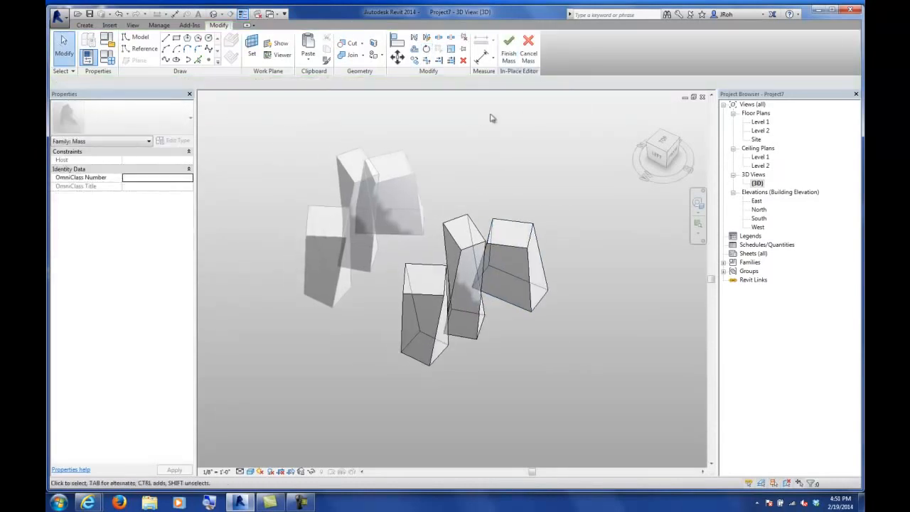
pyautogui.click(509, 56)
# - Reopen the new three-tower mass for in-place editing
pyautogui.keyDown('shift'); pyautogui.moveTo(414, 235); pyautogui.dragTo(429, 248, button='middle'); pyautogui.keyUp('shift')
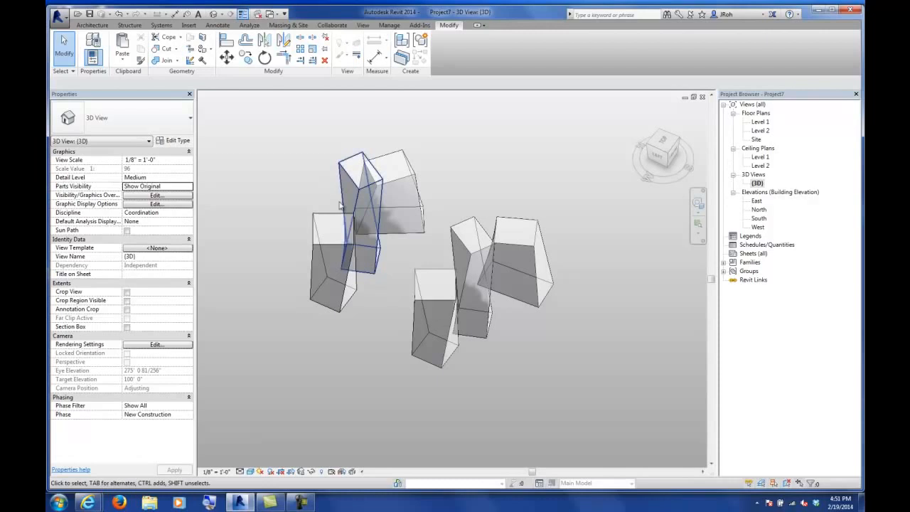
pyautogui.click(435, 307)
pyautogui.keyDown('shift'); pyautogui.moveTo(506, 357); pyautogui.dragTo(518, 321, button='middle'); pyautogui.keyUp('shift')
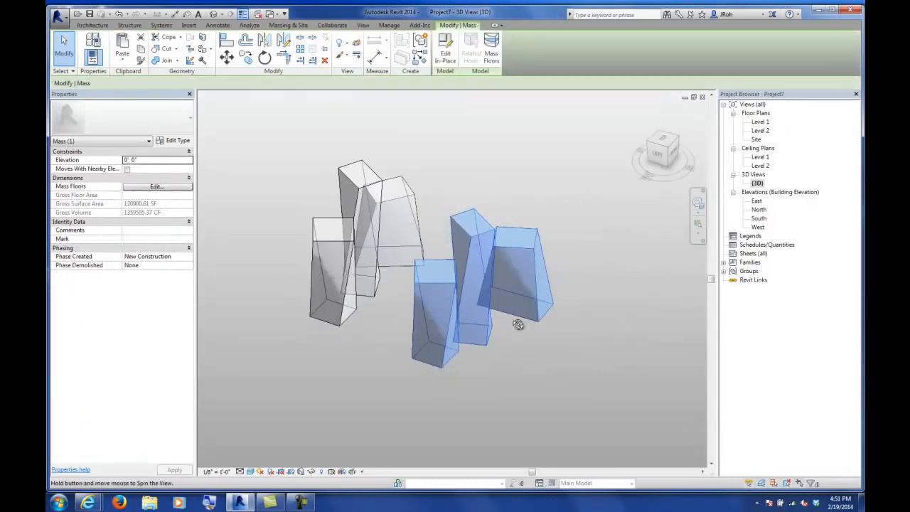
pyautogui.keyDown('shift'); pyautogui.moveTo(482, 211); pyautogui.dragTo(550, 349, button='middle'); pyautogui.keyUp('shift')
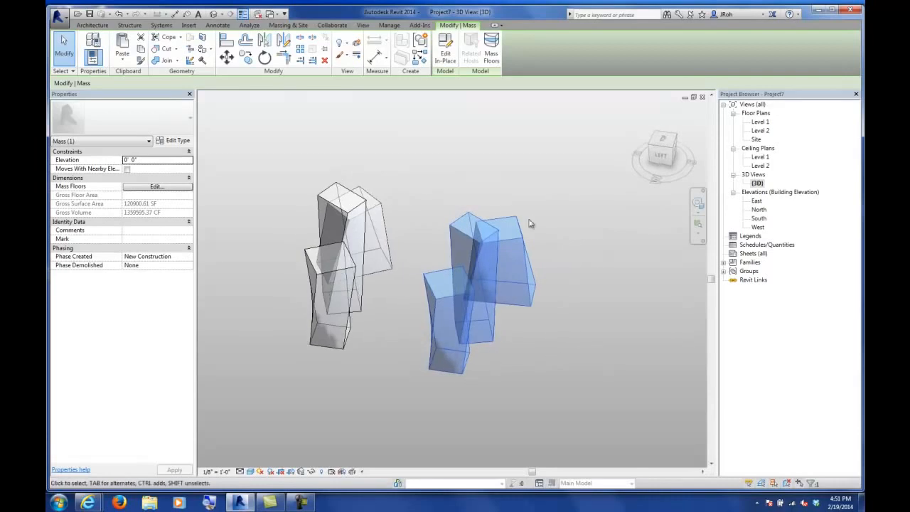
pyautogui.click(446, 61)
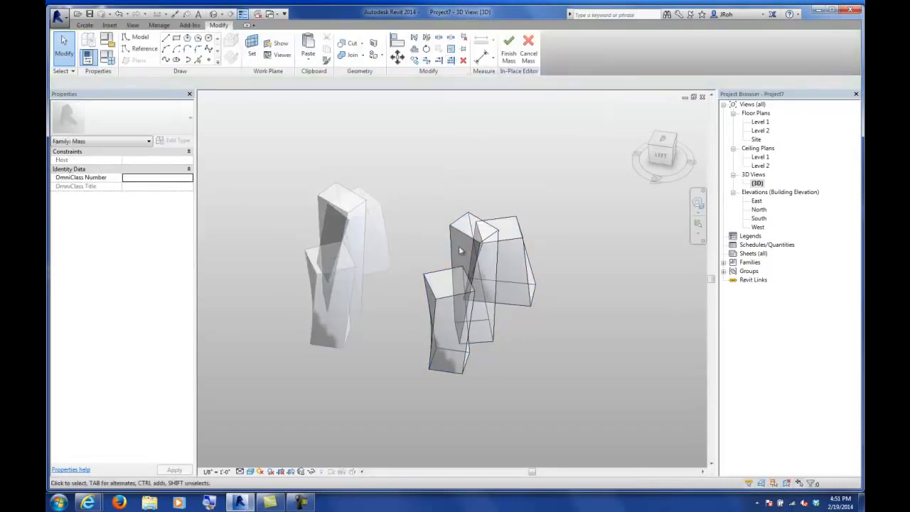
pyautogui.keyDown('shift'); pyautogui.moveTo(517, 298); pyautogui.dragTo(530, 349, button='middle'); pyautogui.keyUp('shift')
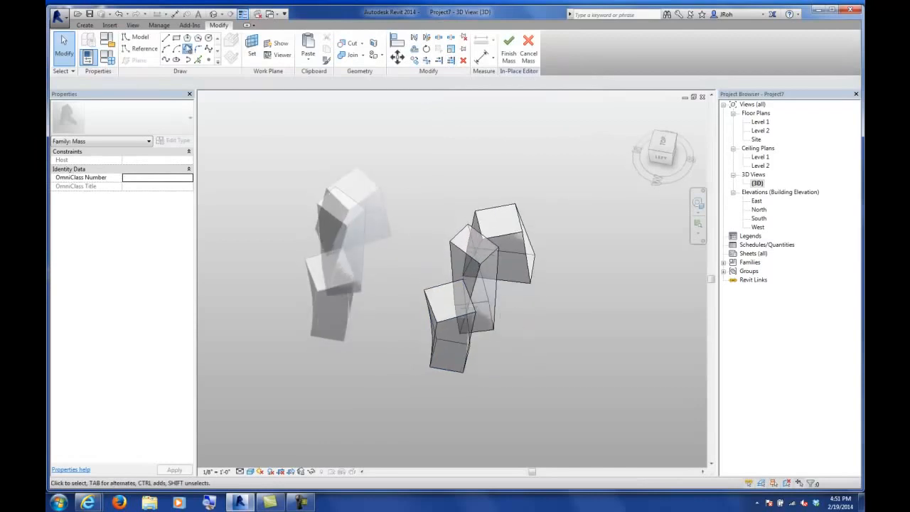
pyautogui.click(177, 38)
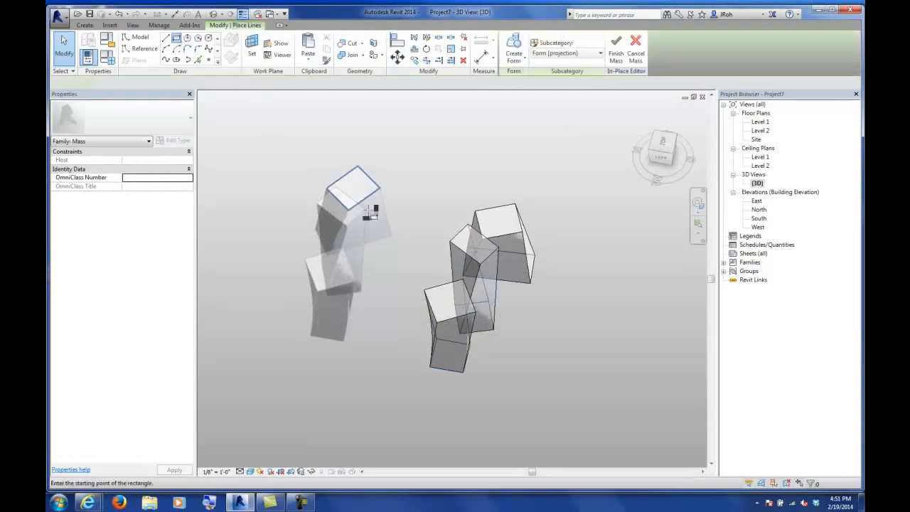
pyautogui.click(418, 390)
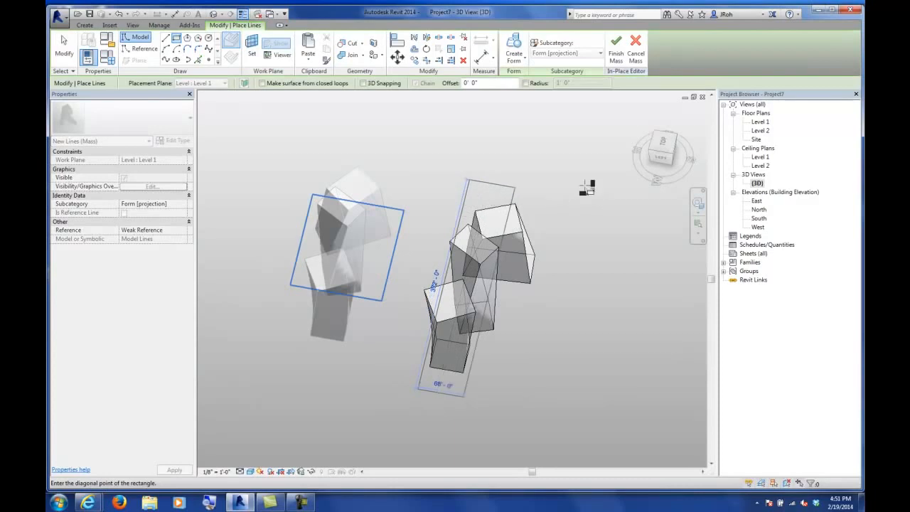
# - In the Level 1 floor plan, sketch a narrow model-line rectangle about 325 feet long running across all three new towers
pyautogui.doubleClick(762, 124)
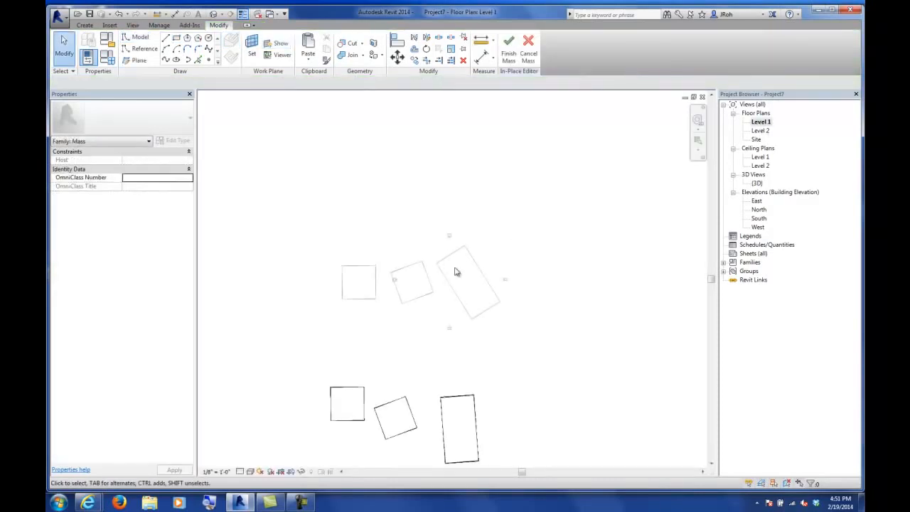
pyautogui.click(177, 37)
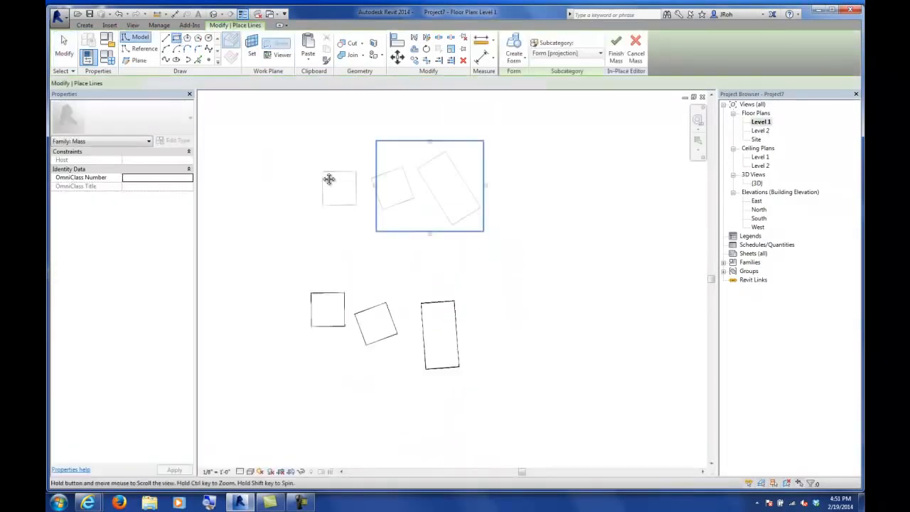
pyautogui.click(167, 38)
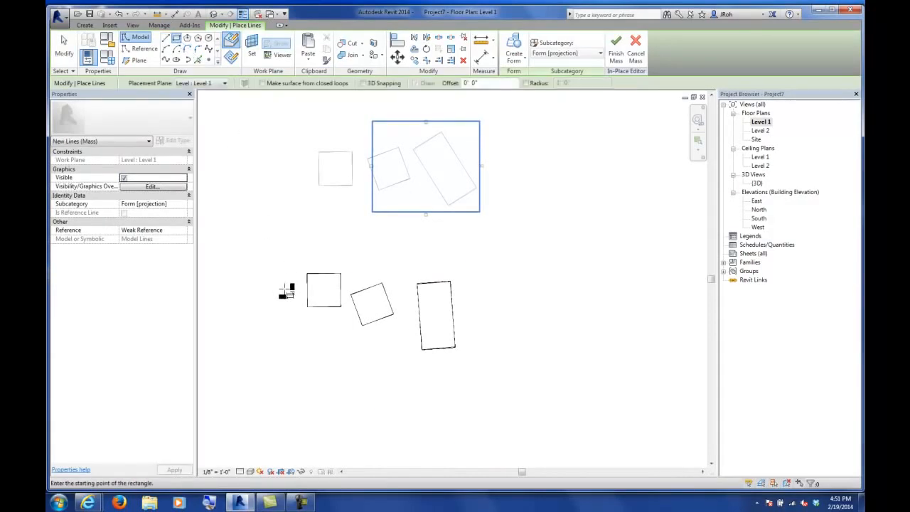
pyautogui.click(284, 294)
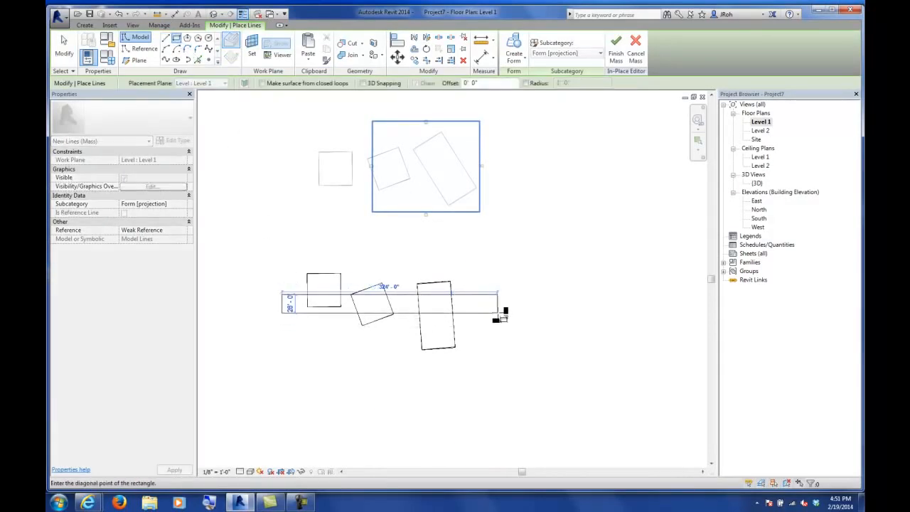
pyautogui.click(501, 302)
pyautogui.press('Escape')
pyautogui.press('Escape')
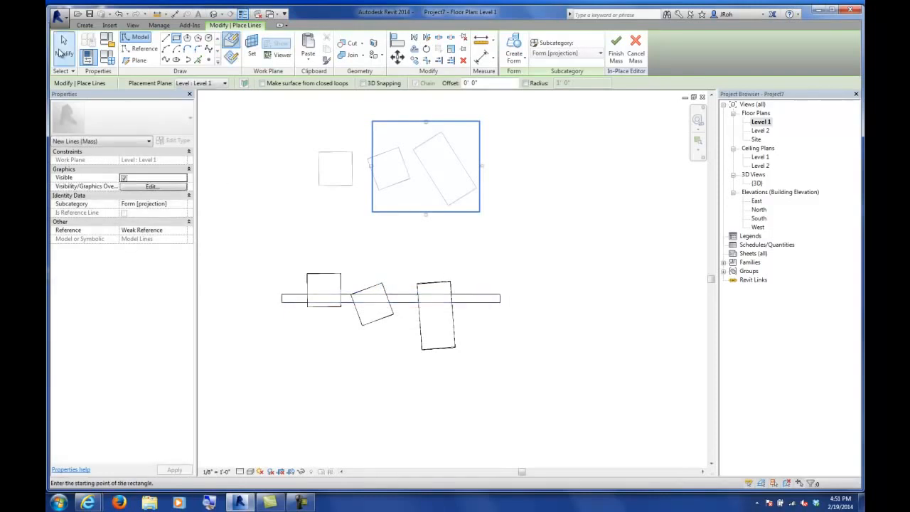
# - In the {3D} view, turn the narrow rectangle's chain of lines into a solid form
pyautogui.doubleClick(757, 183)
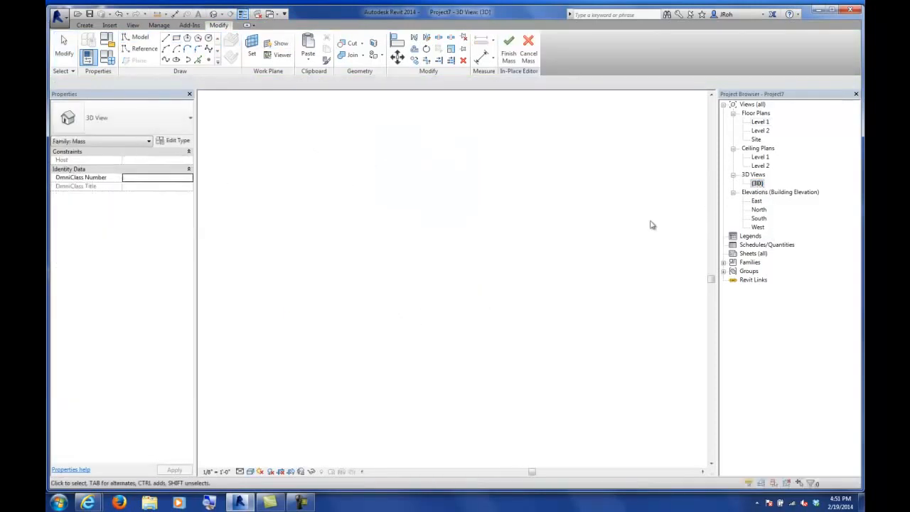
pyautogui.keyDown('shift'); pyautogui.moveTo(493, 389); pyautogui.dragTo(454, 383, button='middle'); pyautogui.keyUp('shift')
pyautogui.press('Tab')
pyautogui.click(449, 381)
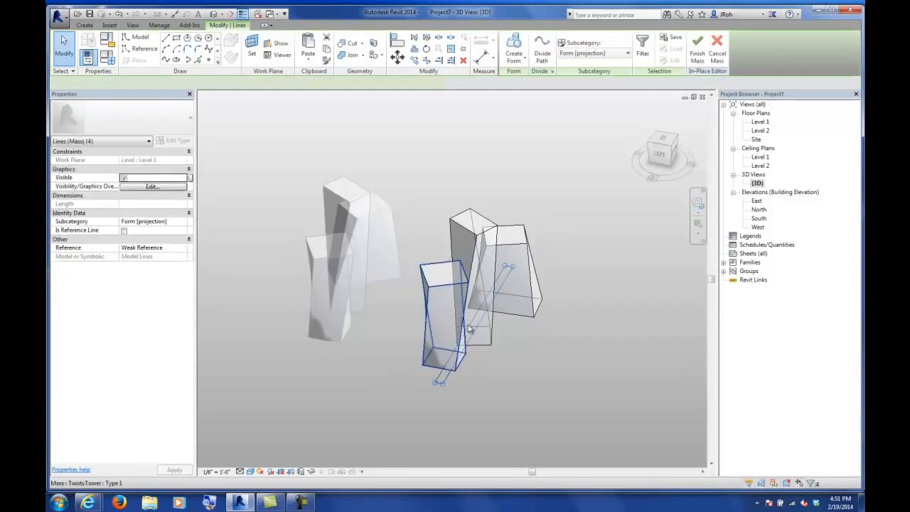
pyautogui.click(517, 60)
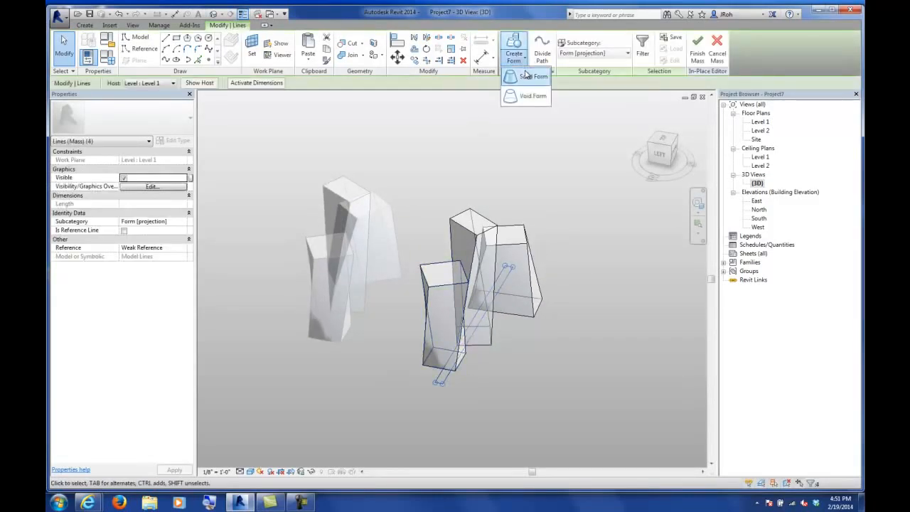
pyautogui.click(527, 76)
# - Select only the long thin solid form, without the towers, and move it over to the original group of towers
pyautogui.keyDown('shift'); pyautogui.moveTo(538, 335); pyautogui.dragTo(492, 268, button='middle'); pyautogui.keyUp('shift')
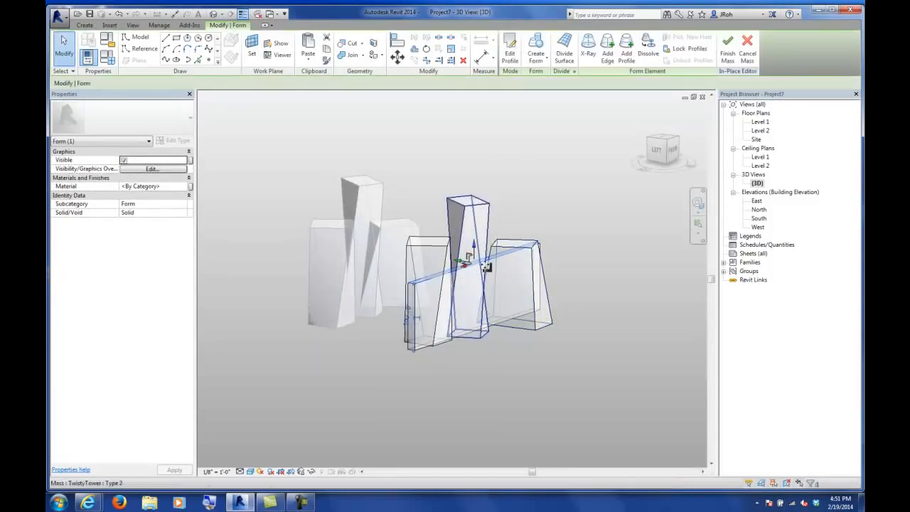
pyautogui.keyDown('shift'); pyautogui.moveTo(482, 349); pyautogui.dragTo(526, 392, button='middle'); pyautogui.keyUp('shift')
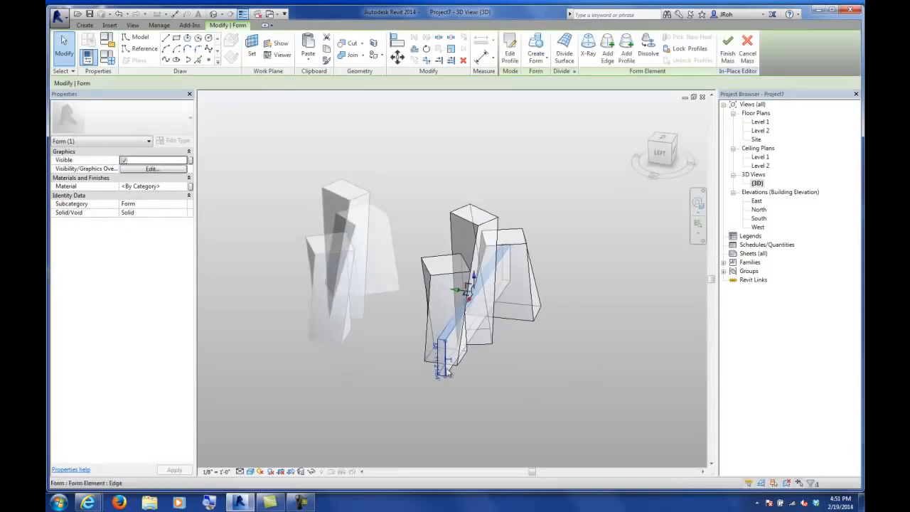
pyautogui.keyDown('shift'); pyautogui.moveTo(404, 290); pyautogui.dragTo(460, 337, button='middle'); pyautogui.keyUp('shift')
pyautogui.moveTo(406, 193); pyautogui.dragTo(534, 421)
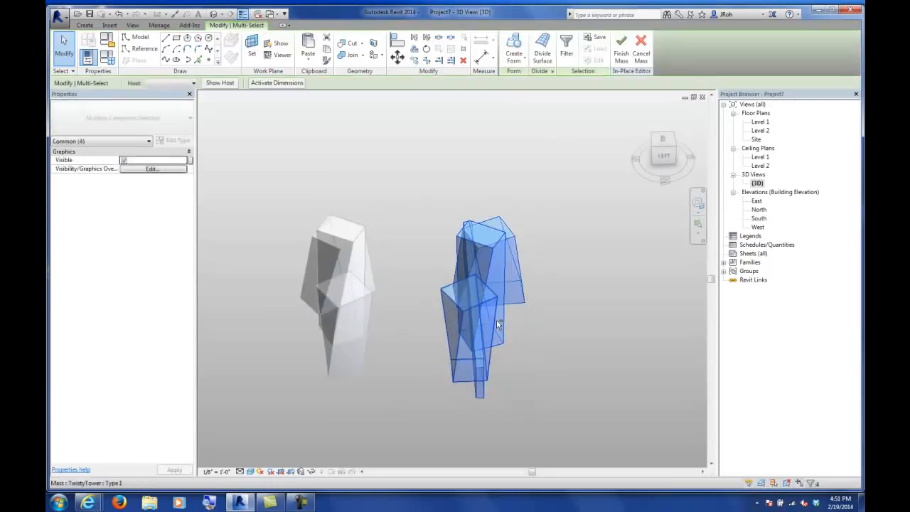
pyautogui.keyDown('shift'); pyautogui.click(497, 312); pyautogui.keyUp('shift')
pyautogui.keyDown('shift'); pyautogui.click(505, 267); pyautogui.keyUp('shift')
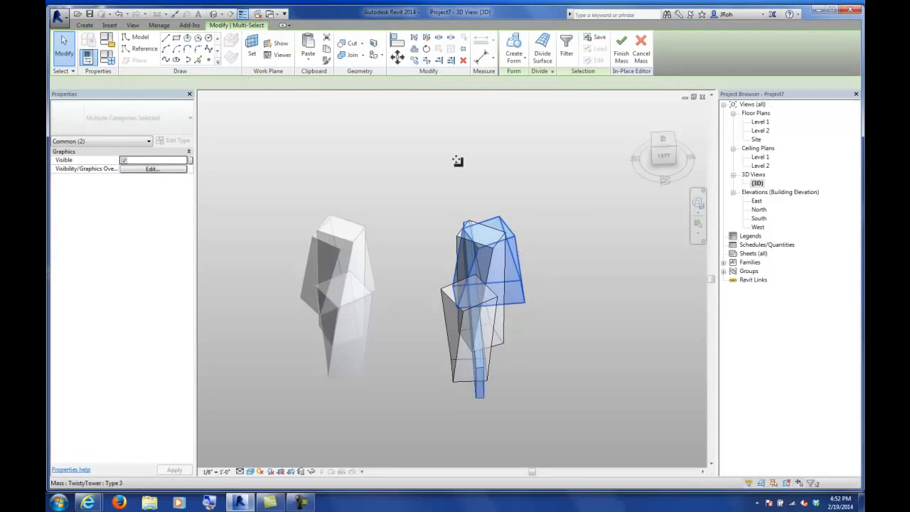
pyautogui.keyDown('shift'); pyautogui.click(510, 237); pyautogui.keyUp('shift')
pyautogui.click(397, 57)
pyautogui.click(475, 404)
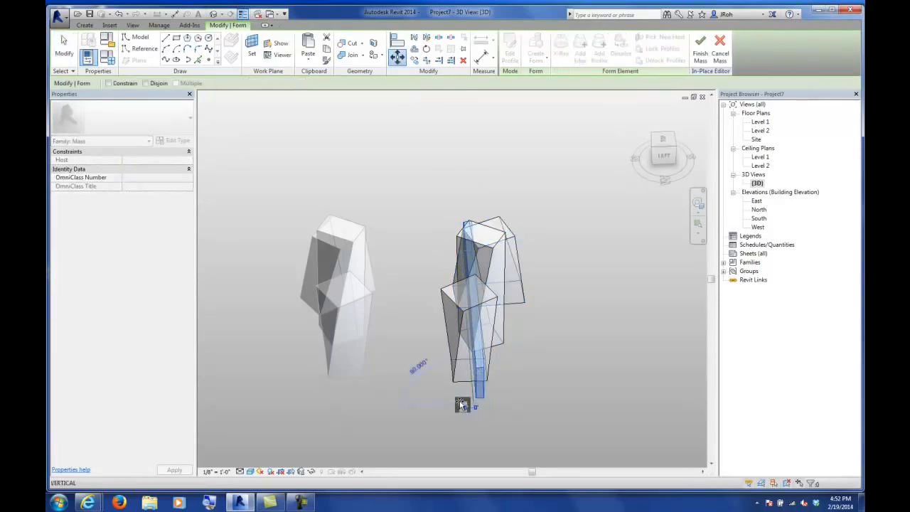
pyautogui.click(335, 400)
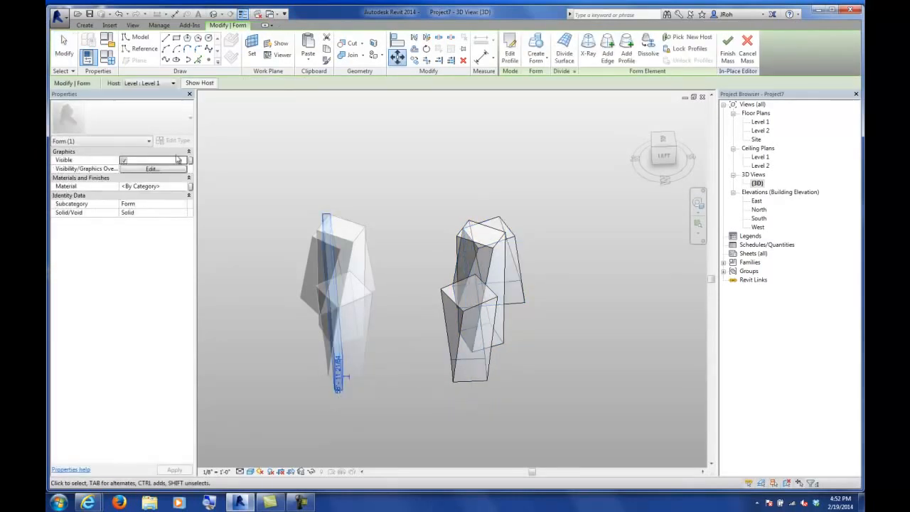
# - Copy the long thin solid form from the separate towers back across the three towers in the mass being edited
pyautogui.click(68, 47)
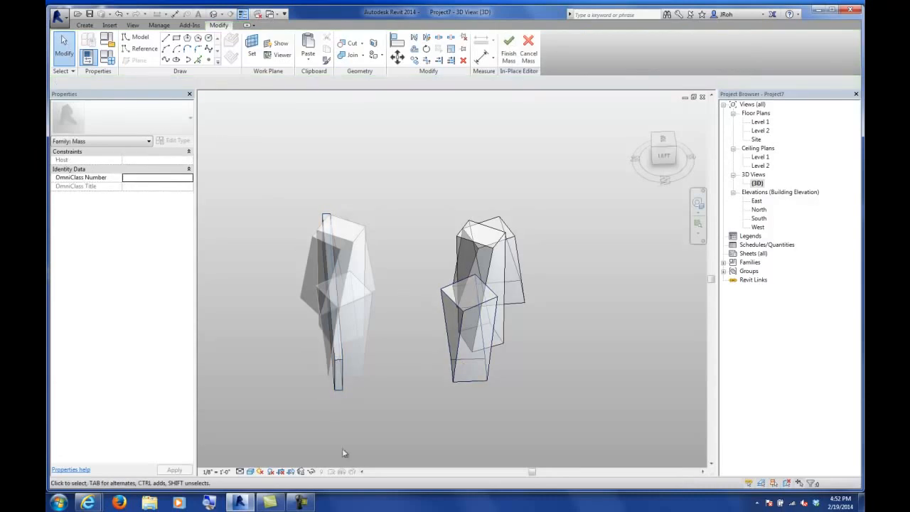
pyautogui.moveTo(278, 181); pyautogui.dragTo(367, 435)
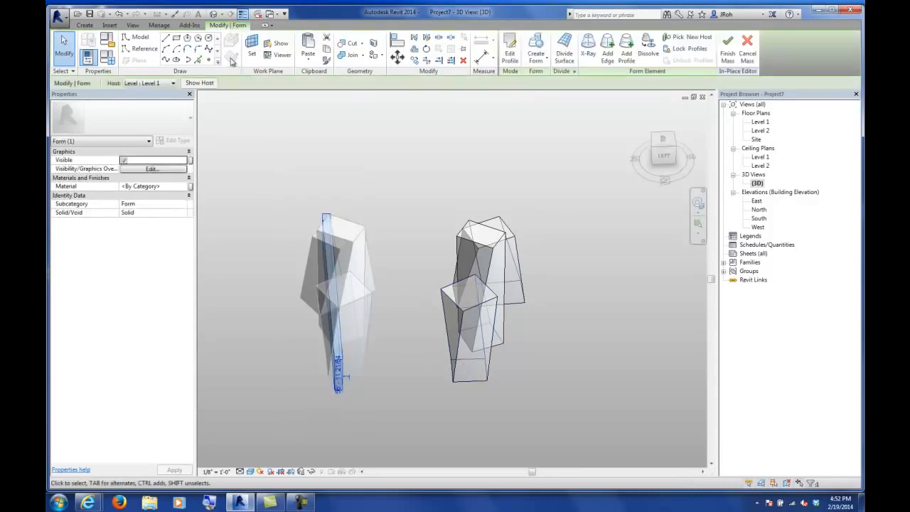
pyautogui.click(415, 61)
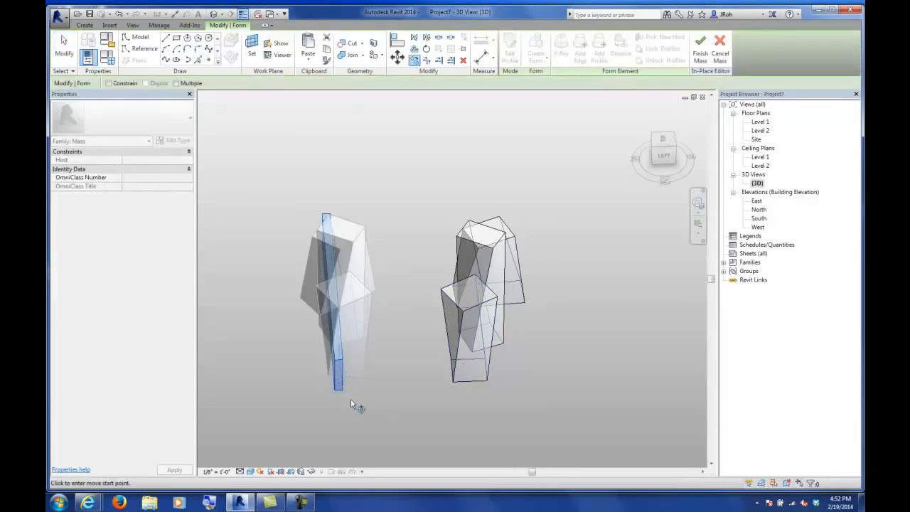
pyautogui.click(337, 391)
pyautogui.click(473, 411)
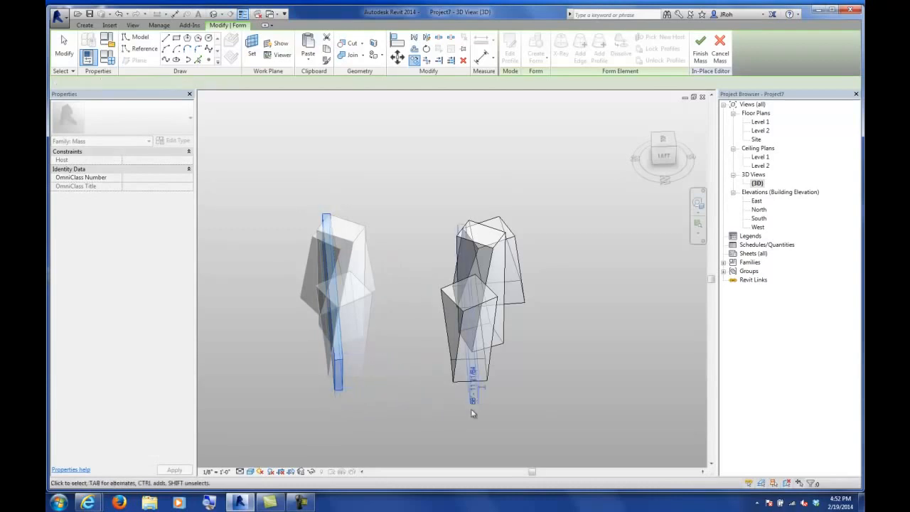
pyautogui.click(64, 40)
pyautogui.keyDown('shift'); pyautogui.moveTo(527, 370); pyautogui.dragTo(468, 345, button='middle'); pyautogui.keyUp('shift')
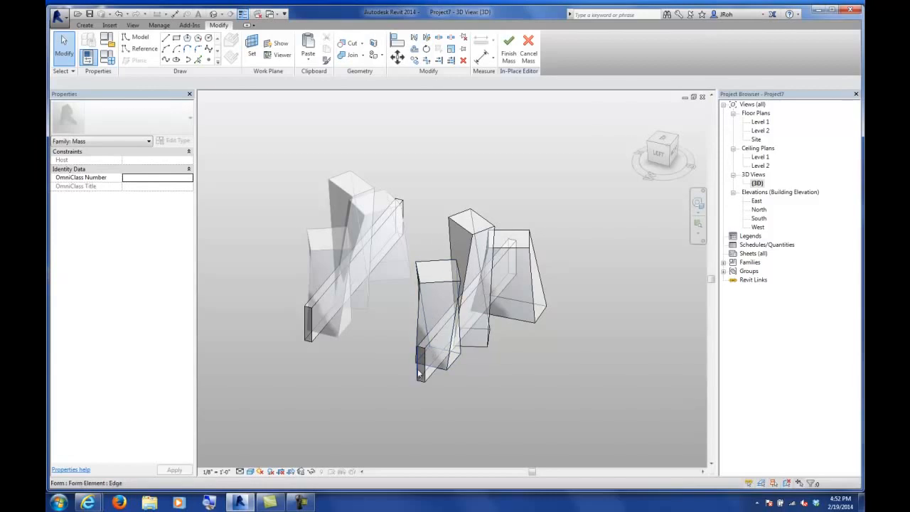
pyautogui.keyDown('shift'); pyautogui.moveTo(422, 381); pyautogui.dragTo(402, 396, button='middle'); pyautogui.keyUp('shift')
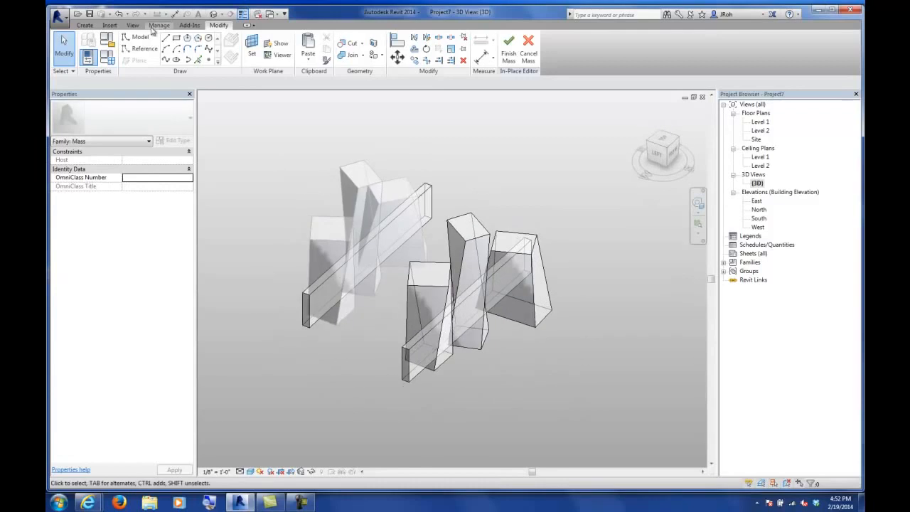
# - Cut each of the three nested towers in the edited mass with the long thin form running through them
pyautogui.click(349, 45)
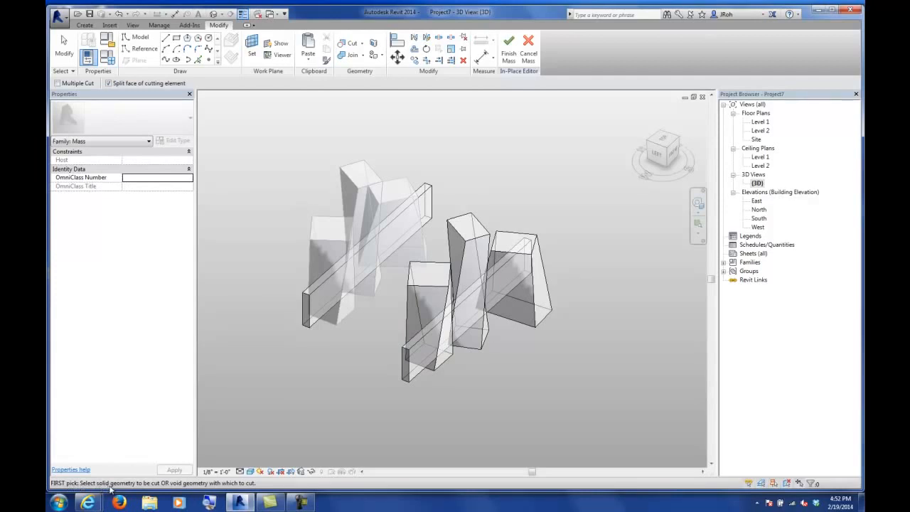
pyautogui.click(413, 293)
pyautogui.click(406, 374)
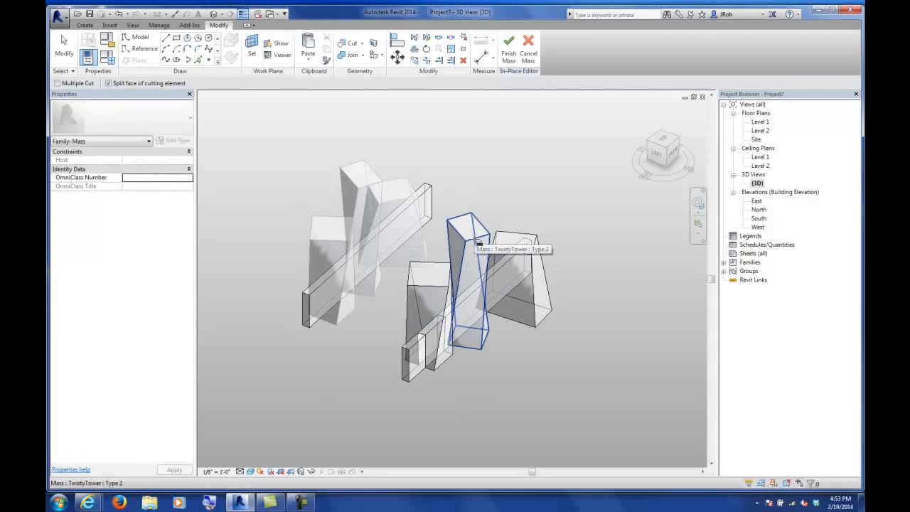
pyautogui.click(484, 264)
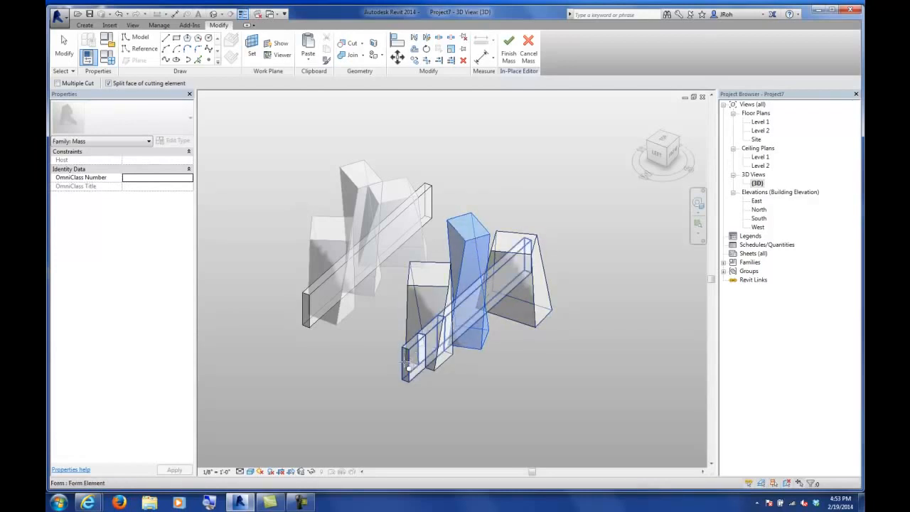
pyautogui.click(409, 368)
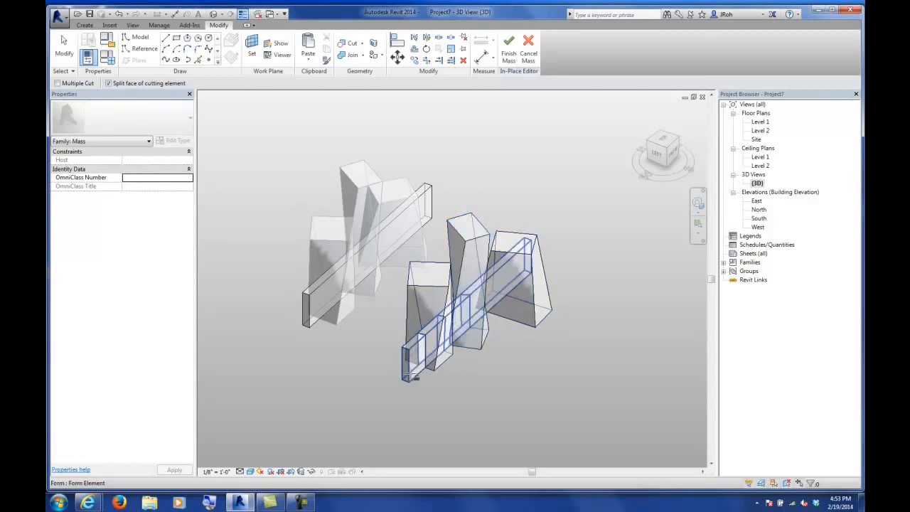
pyautogui.click(508, 241)
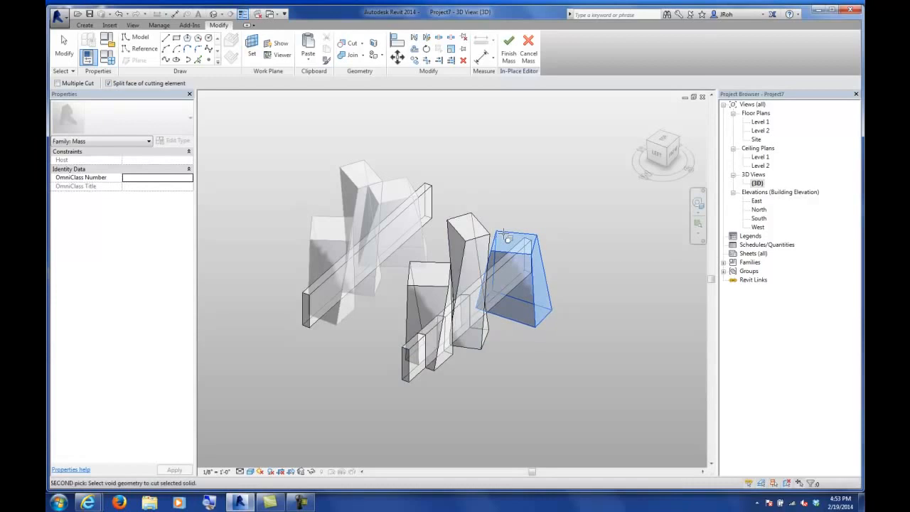
pyautogui.click(409, 378)
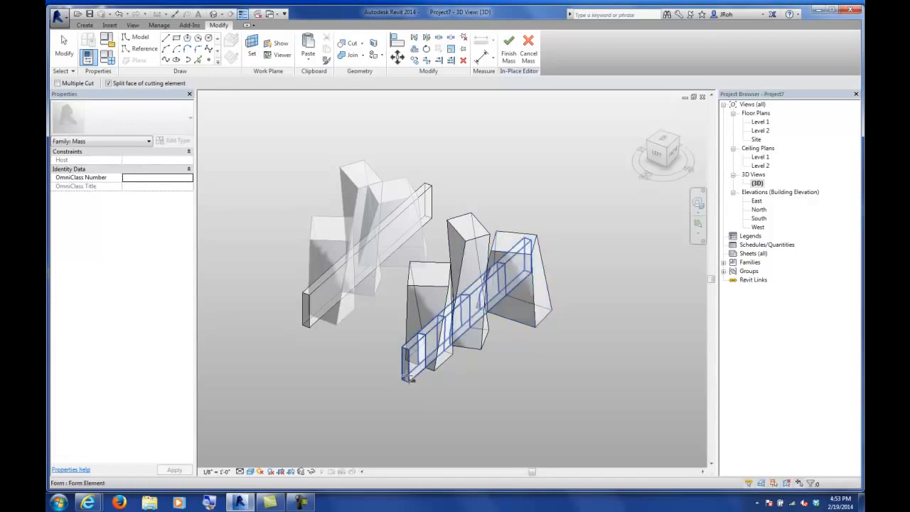
pyautogui.click(64, 47)
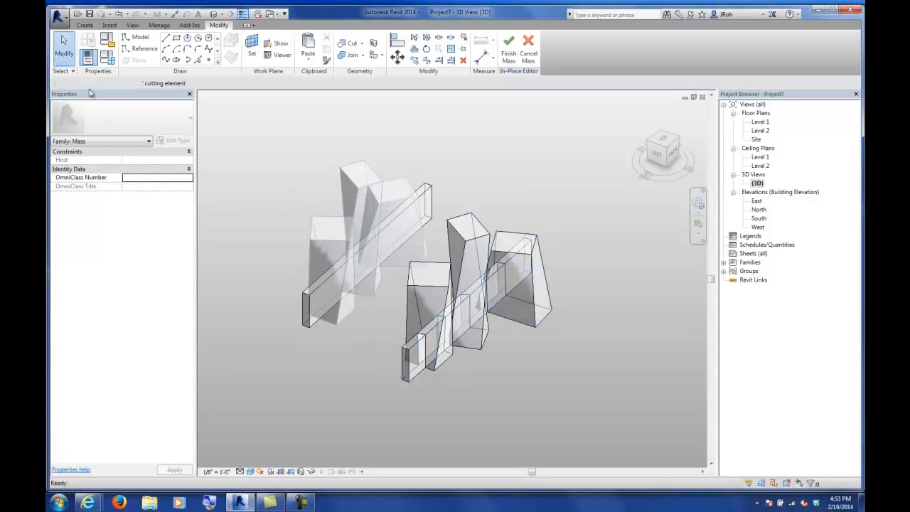
pyautogui.click(417, 381)
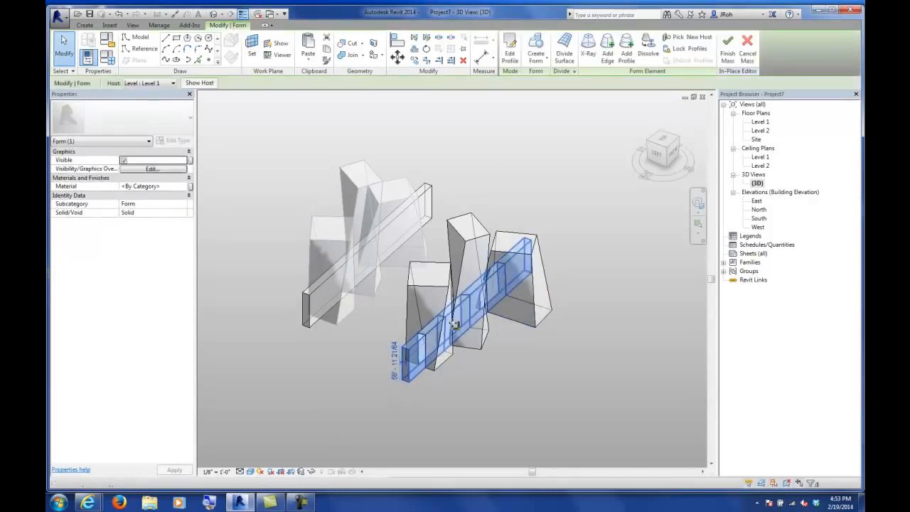
pyautogui.rightClick(419, 377)
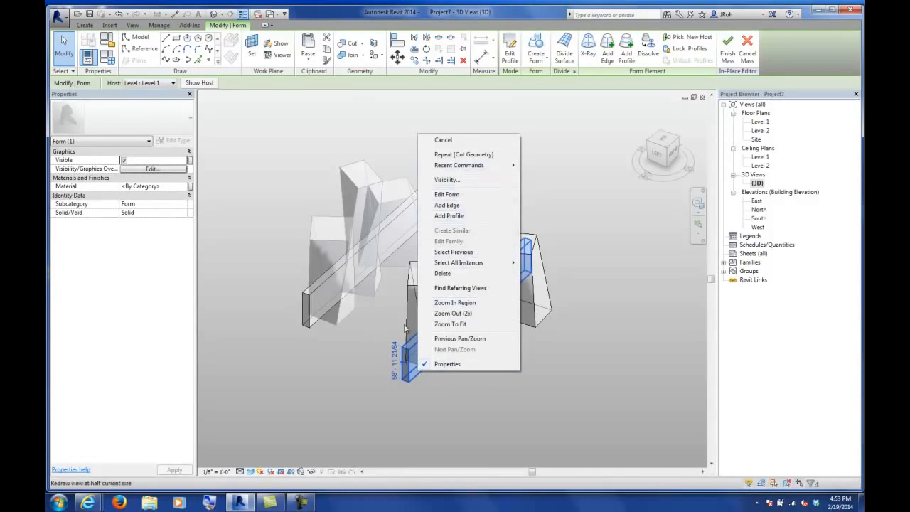
pyautogui.press('Escape')
pyautogui.press('Escape')
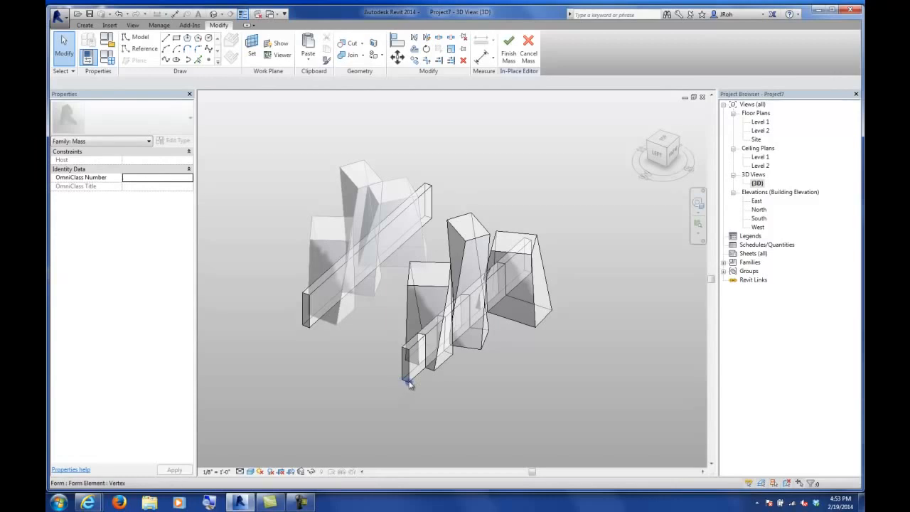
# - Temporarily hide the long thin form running through the edited mass's three towers
pyautogui.press('Tab')
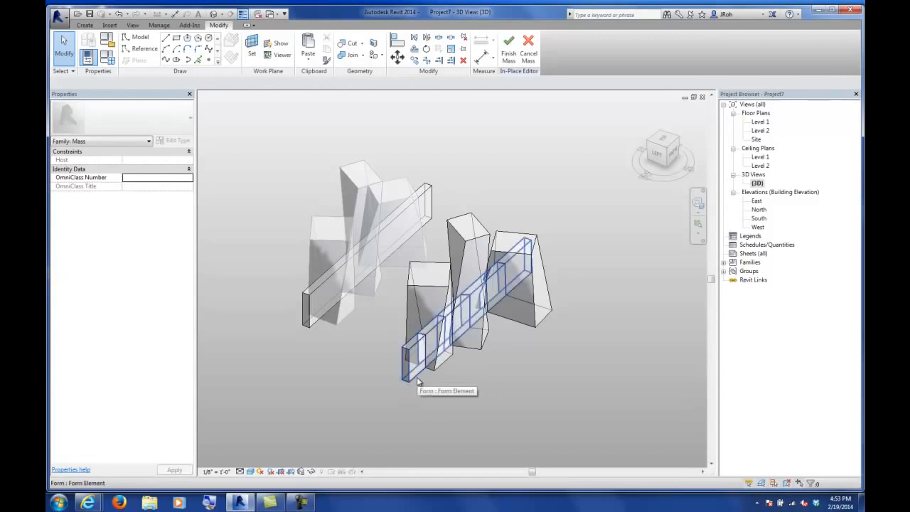
pyautogui.click(418, 379)
pyautogui.rightClick(417, 377)
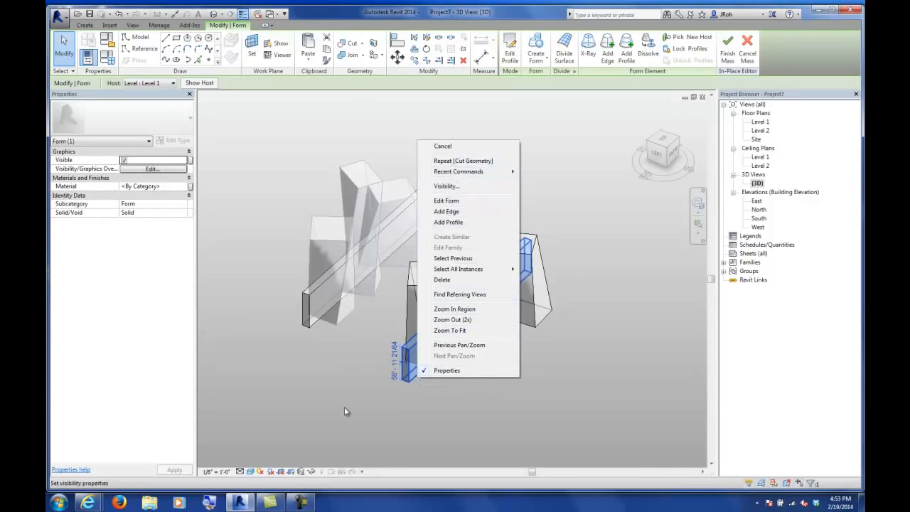
pyautogui.click(302, 472)
pyautogui.click(302, 472)
pyautogui.click(324, 450)
# - Examine the openings cut through the nested towers from several angles, including a close-up of the TwistyTower Type 1 mass
pyautogui.keyDown('shift'); pyautogui.moveTo(395, 399); pyautogui.dragTo(355, 448, button='middle'); pyautogui.keyUp('shift')
pyautogui.click(302, 471)
pyautogui.keyDown('shift'); pyautogui.moveTo(463, 403); pyautogui.dragTo(520, 397, button='middle'); pyautogui.keyUp('shift')
pyautogui.click(447, 343)
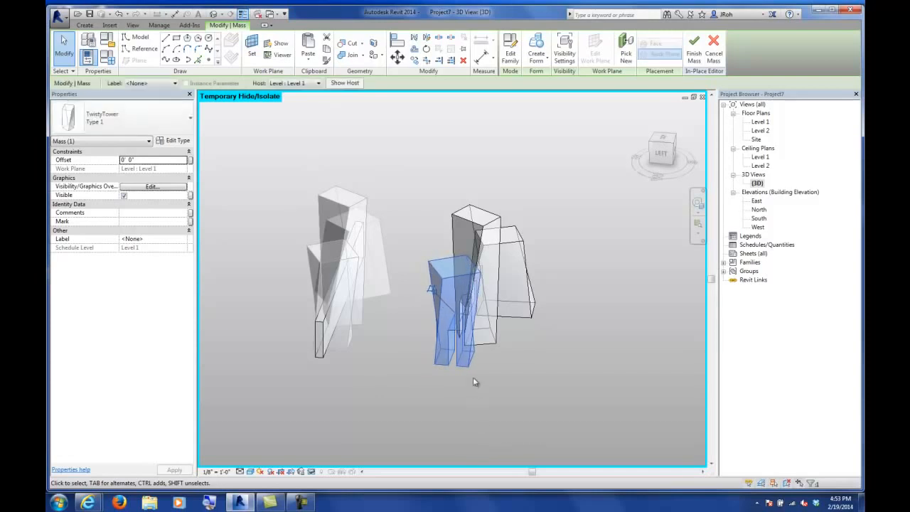
pyautogui.scroll(4, 475, 391)
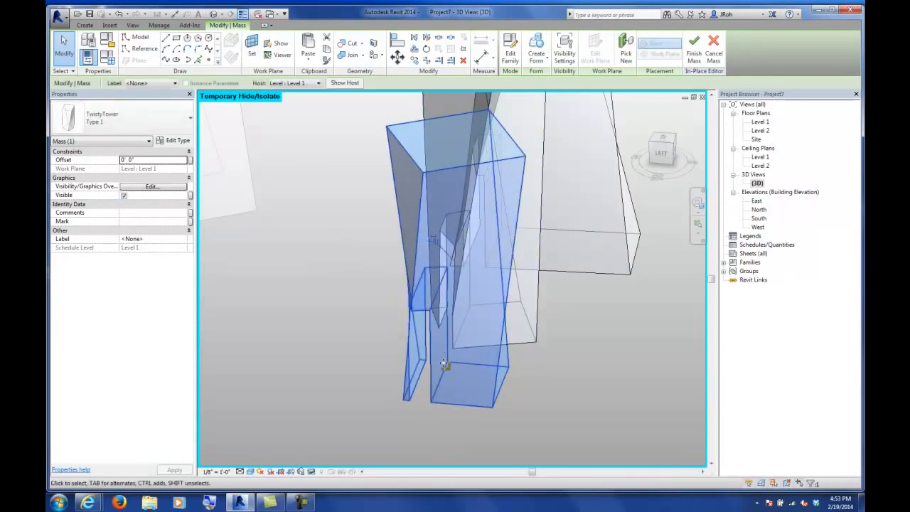
pyautogui.keyDown('shift'); pyautogui.moveTo(419, 386); pyautogui.dragTo(327, 351, button='middle'); pyautogui.keyUp('shift')
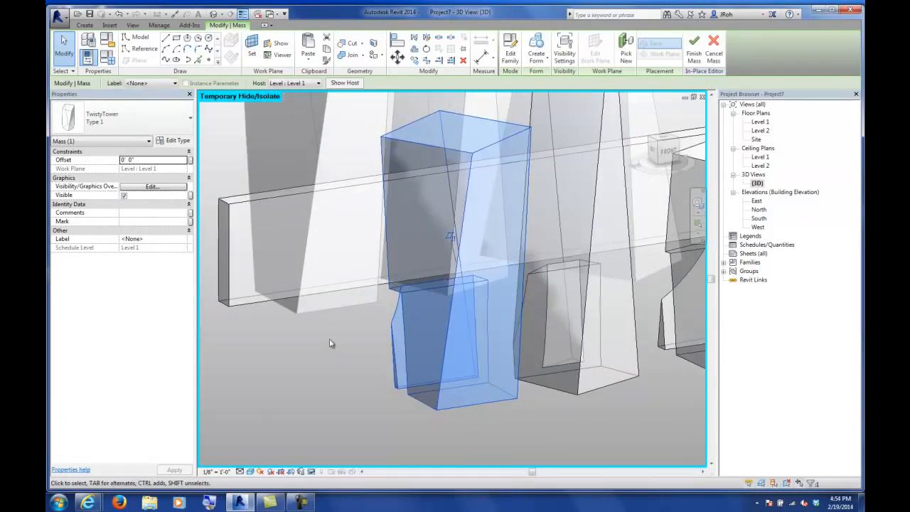
pyautogui.scroll(-5, 327, 351)
pyautogui.keyDown('shift'); pyautogui.moveTo(490, 395); pyautogui.dragTo(463, 398, button='middle'); pyautogui.keyUp('shift')
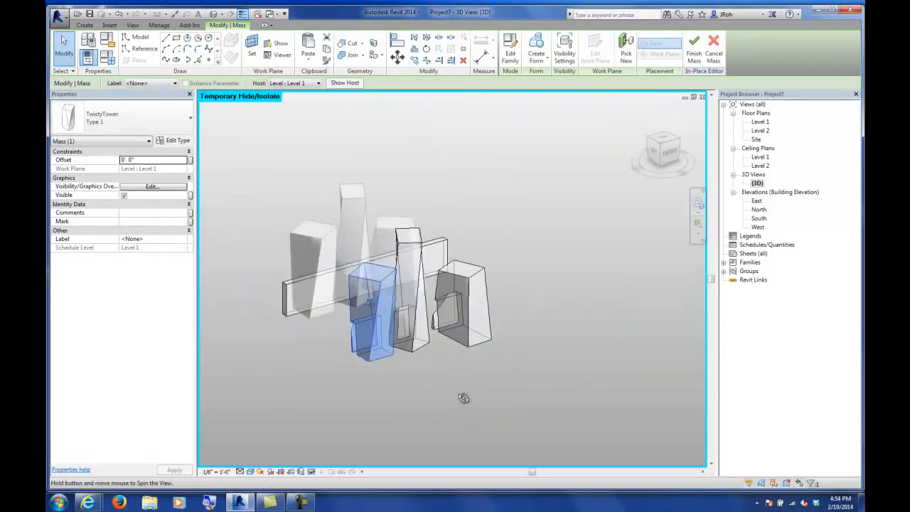
pyautogui.click(460, 379)
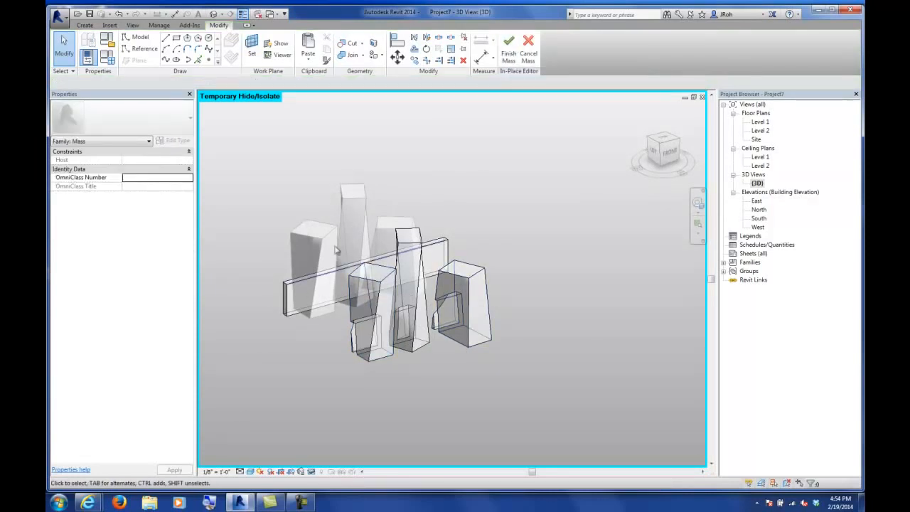
# - Finish the in-place mass and cut the three separate project towers with its other long thin form
pyautogui.click(509, 45)
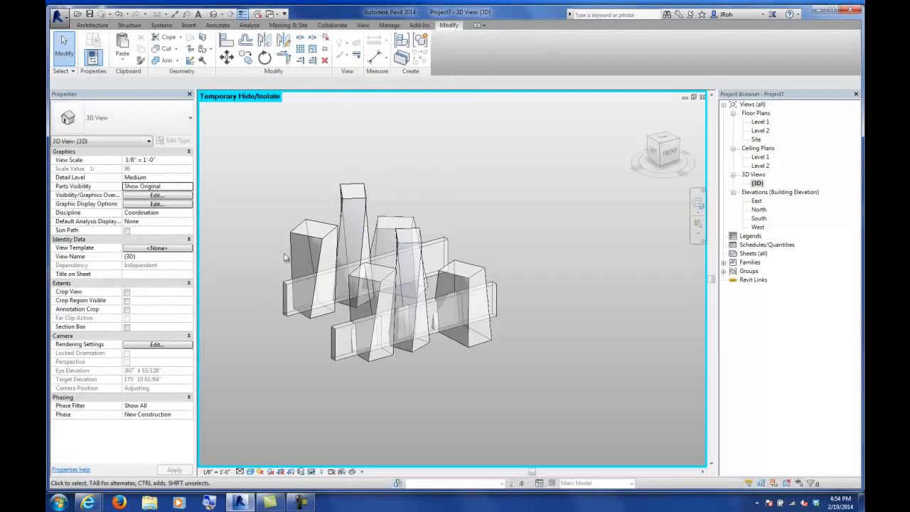
pyautogui.keyDown('shift'); pyautogui.moveTo(256, 199); pyautogui.dragTo(381, 253, button='middle'); pyautogui.keyUp('shift')
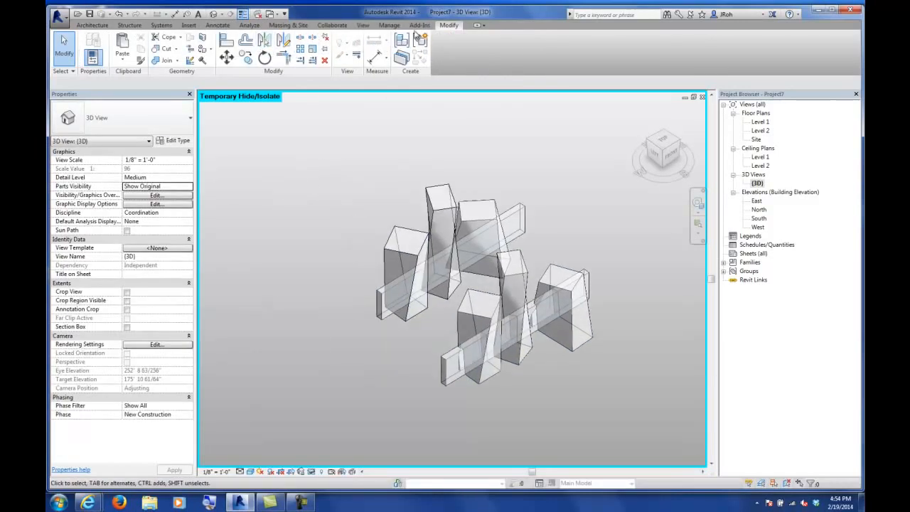
pyautogui.click(166, 50)
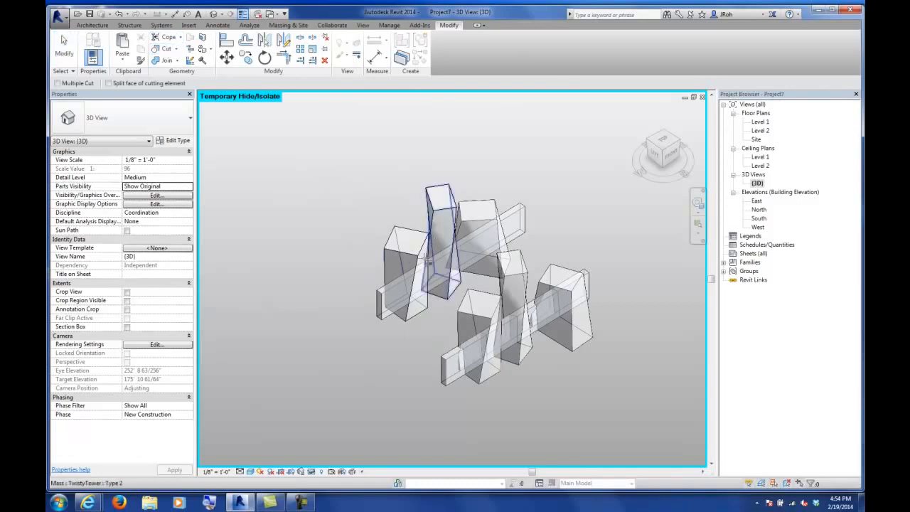
pyautogui.click(420, 256)
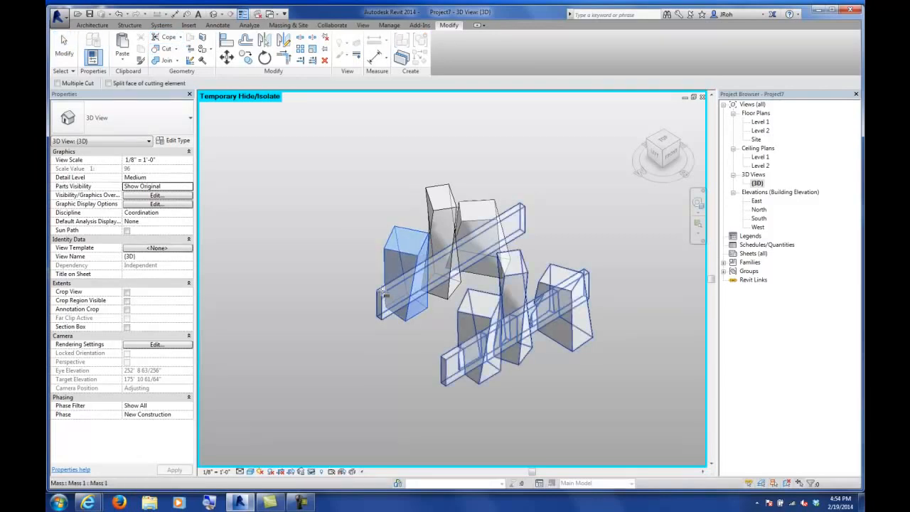
pyautogui.click(388, 297)
pyautogui.click(442, 213)
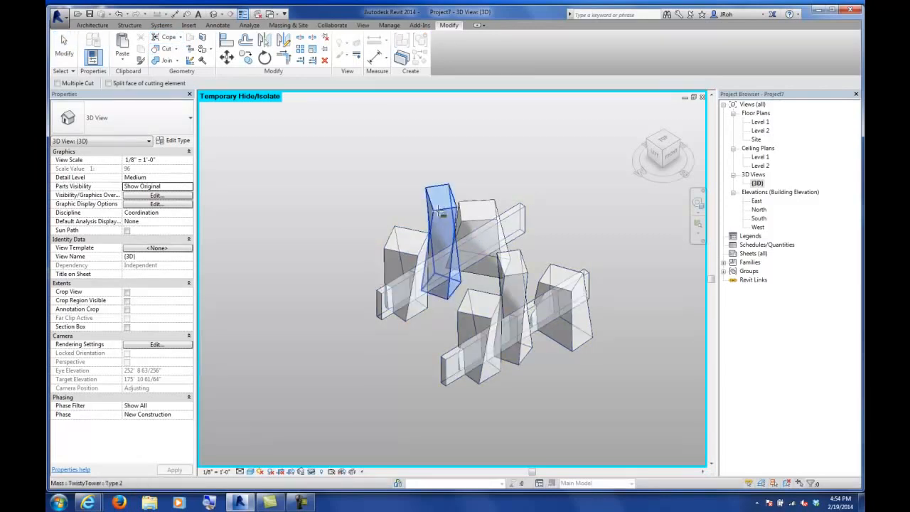
pyautogui.click(459, 232)
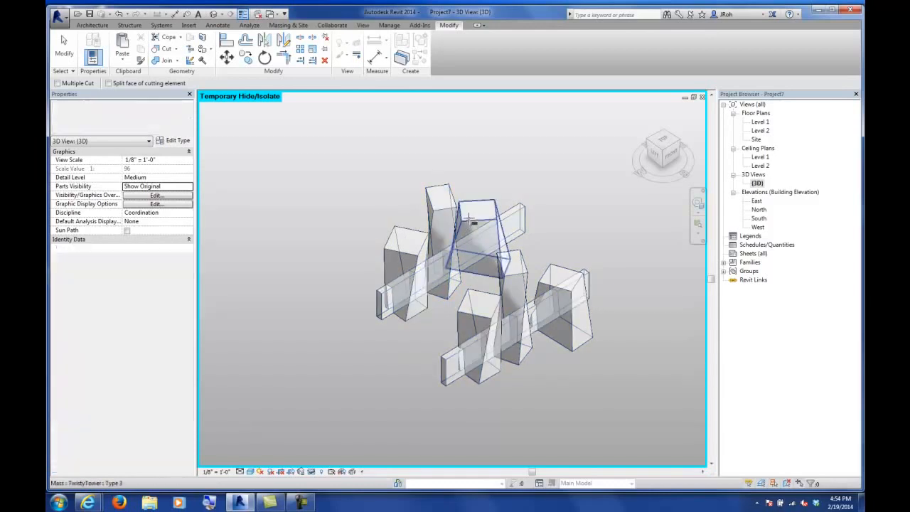
pyautogui.click(470, 219)
pyautogui.click(524, 217)
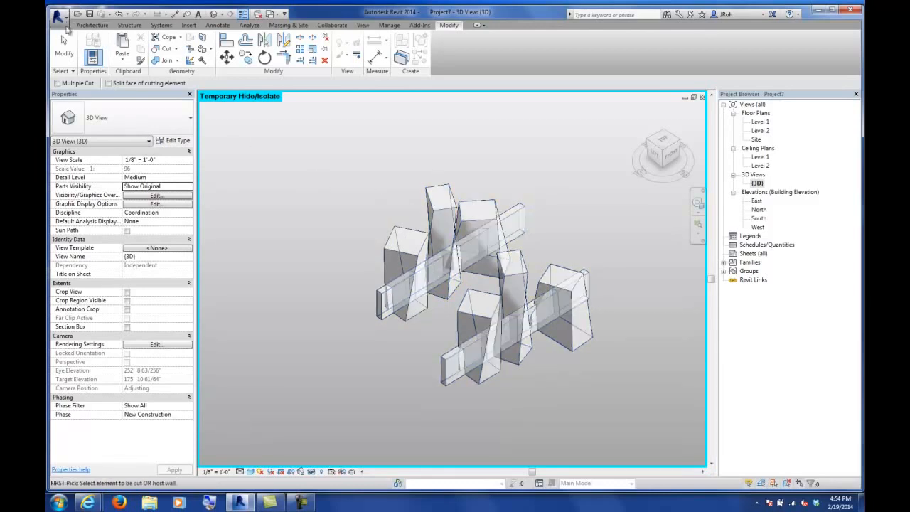
pyautogui.click(64, 46)
# - Reopen the in-place mass to examine its nested towers with the cutting form hidden, and finish the mass
pyautogui.moveTo(448, 373)
pyautogui.keyDown('shift'); pyautogui.mouseDown(button='middle')
pyautogui.moveTo(462, 379)
pyautogui.moveTo(577, 296)
pyautogui.moveTo(571, 252)
pyautogui.moveTo(429, 341)
pyautogui.moveTo(440, 357)
pyautogui.mouseUp(button='middle'); pyautogui.keyUp('shift')
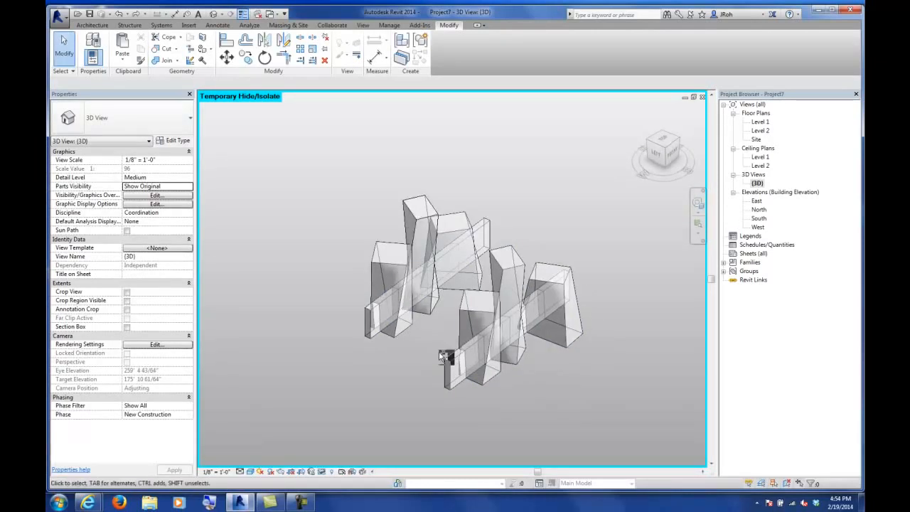
pyautogui.keyDown('shift'); pyautogui.moveTo(399, 340); pyautogui.dragTo(427, 309, button='middle'); pyautogui.keyUp('shift')
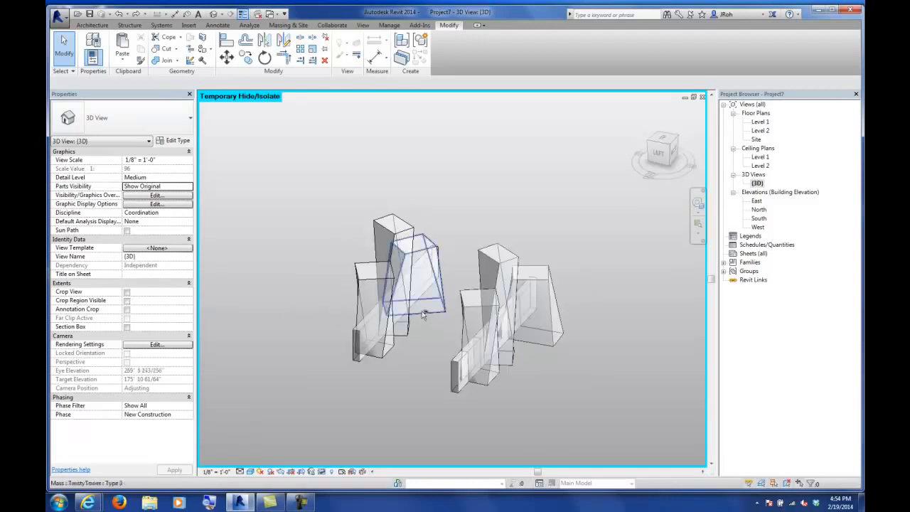
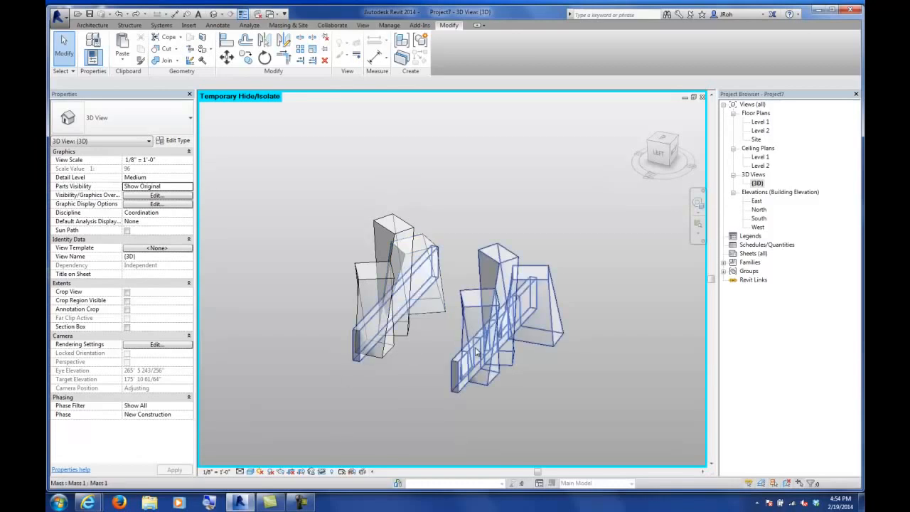
pyautogui.click(477, 354)
pyautogui.click(446, 49)
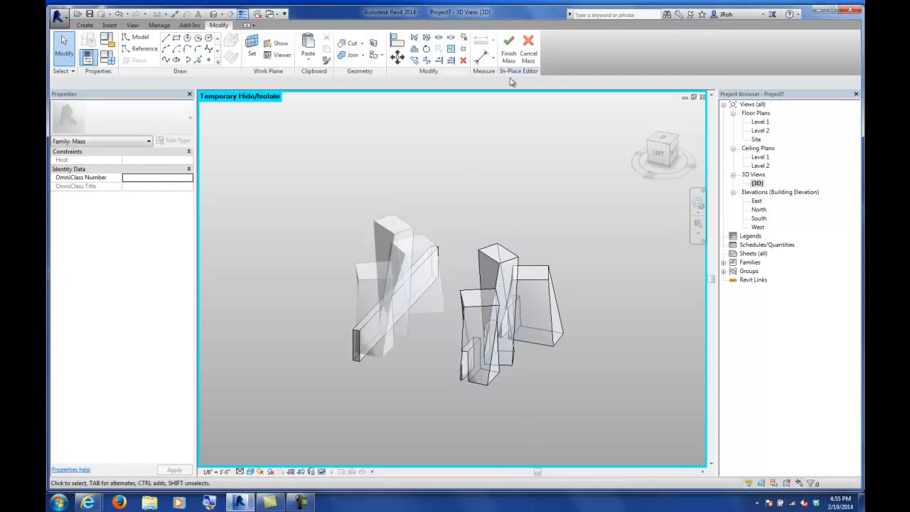
pyautogui.click(509, 50)
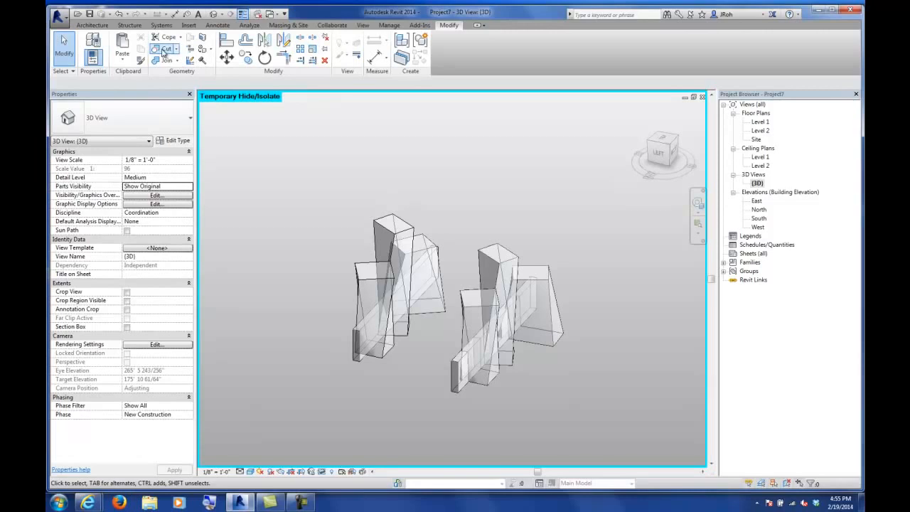
# - Cut each of the three separate TwistyTower masses with the in-place mass
pyautogui.click(165, 49)
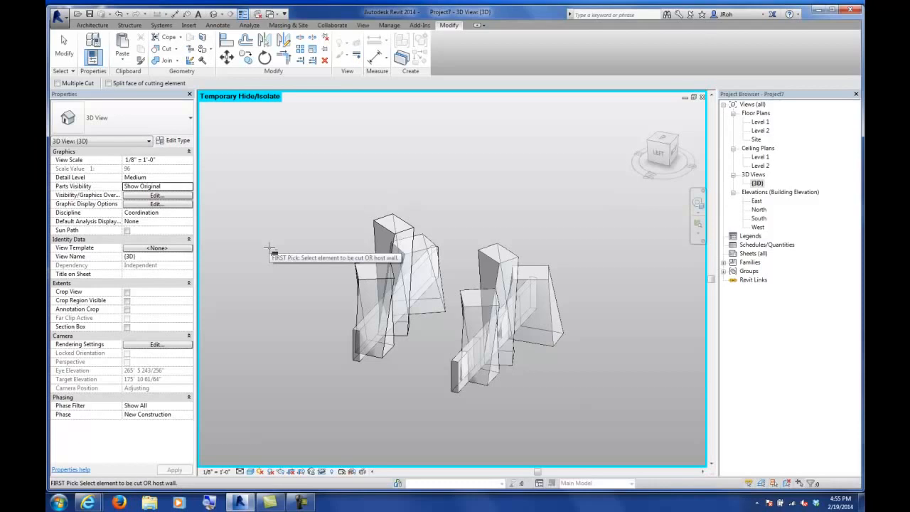
pyautogui.click(361, 276)
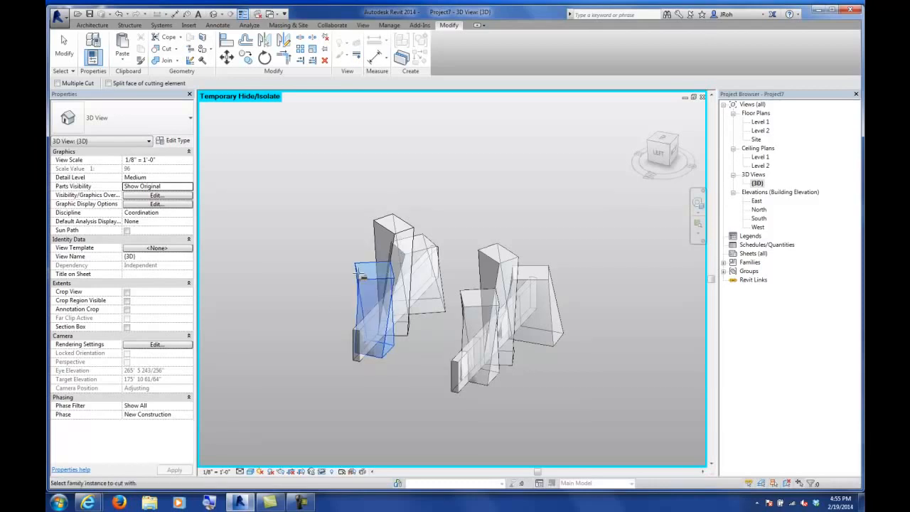
pyautogui.click(364, 367)
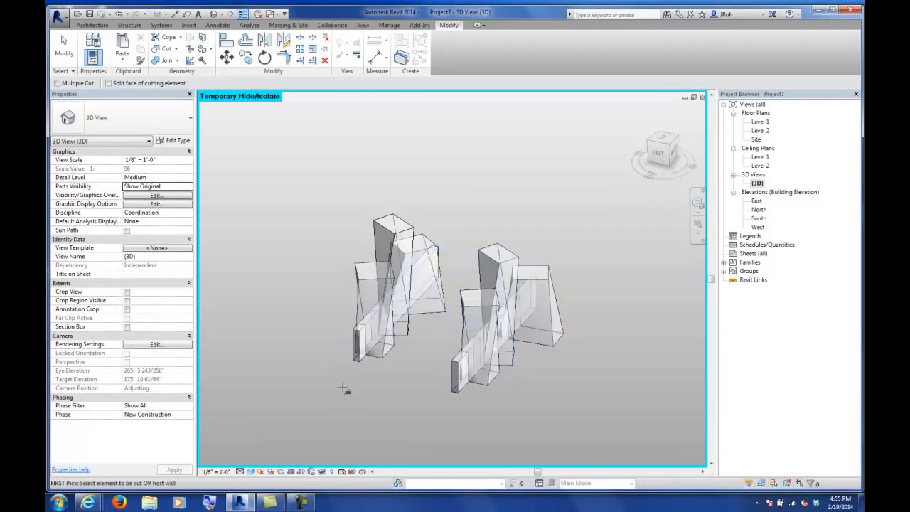
pyautogui.keyDown('shift'); pyautogui.moveTo(380, 399); pyautogui.dragTo(350, 398, button='middle'); pyautogui.keyUp('shift')
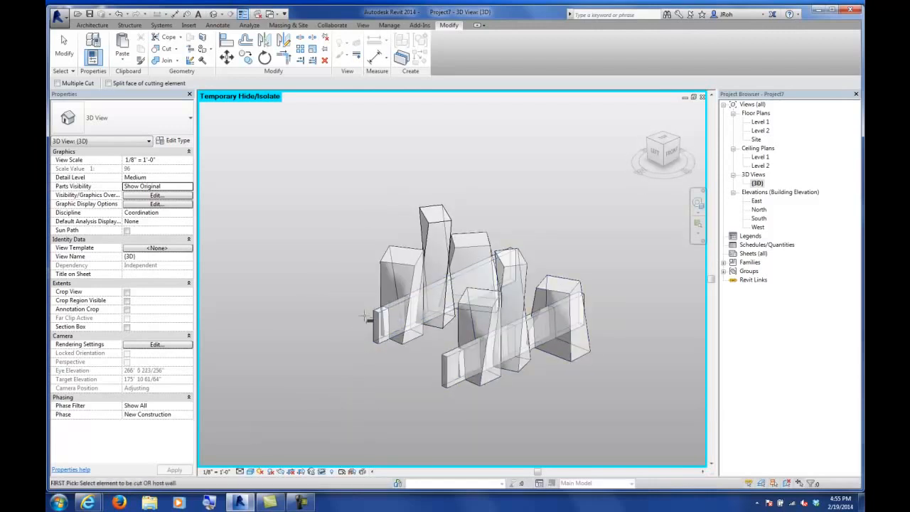
pyautogui.click(451, 227)
pyautogui.click(382, 317)
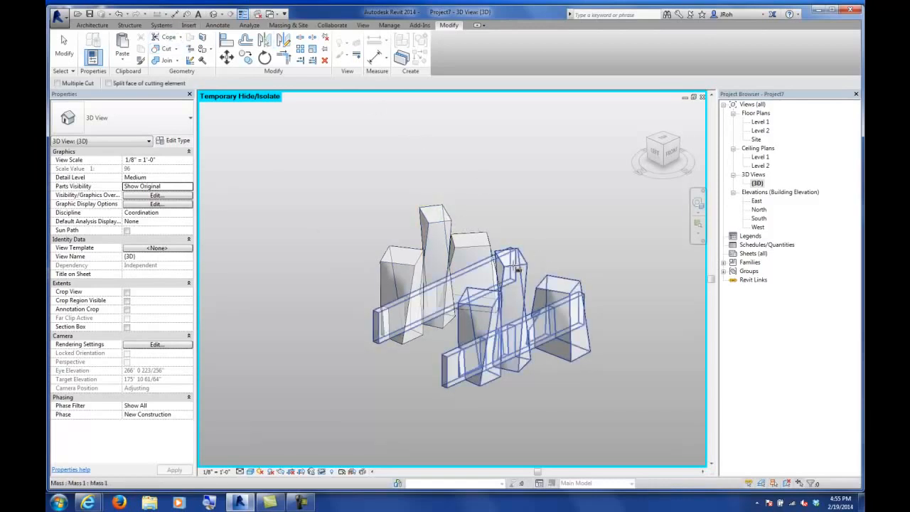
pyautogui.click(492, 253)
pyautogui.click(393, 307)
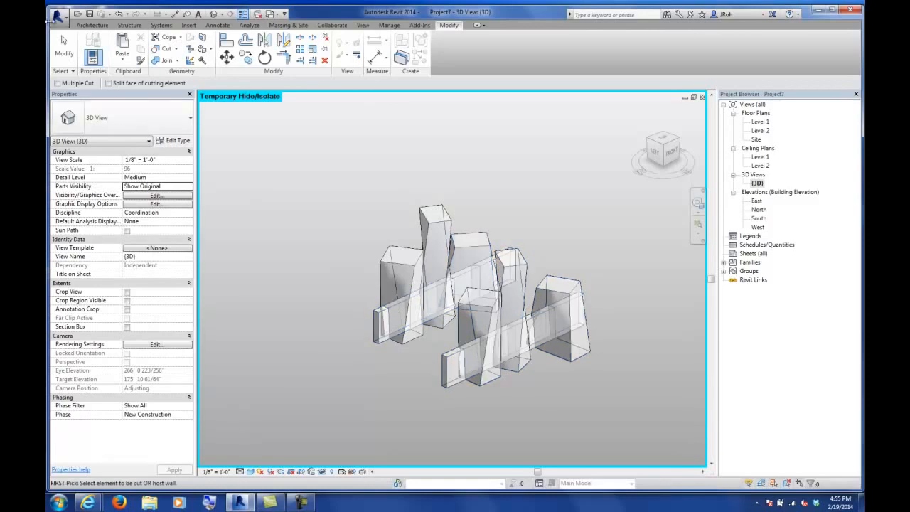
pyautogui.press('Escape')
# - Move the end TwistyTower Type 1 of the separate group over to the in-place mass's nested towers
pyautogui.scroll(-2, 400, 259)
pyautogui.keyDown('shift'); pyautogui.moveTo(345, 244); pyautogui.dragTo(444, 357, button='middle'); pyautogui.keyUp('shift')
pyautogui.scroll(3, 444, 356)
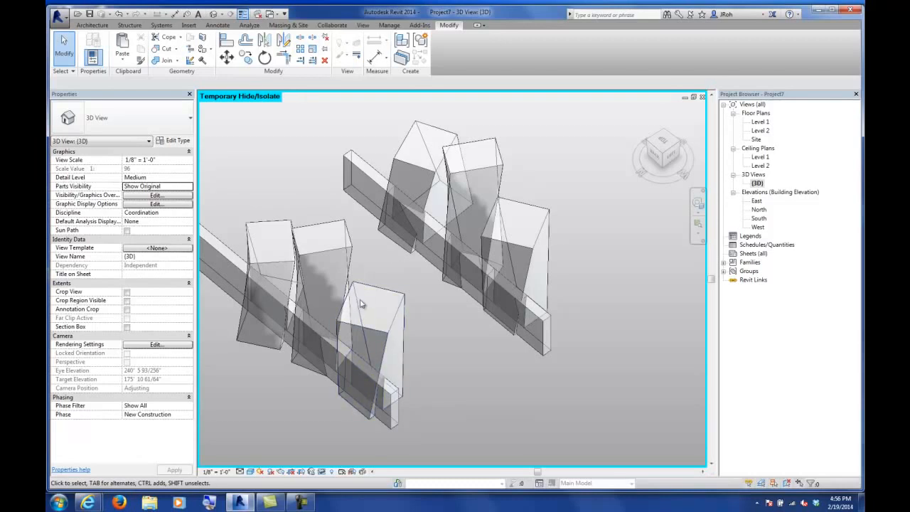
pyautogui.scroll(-3, 467, 401)
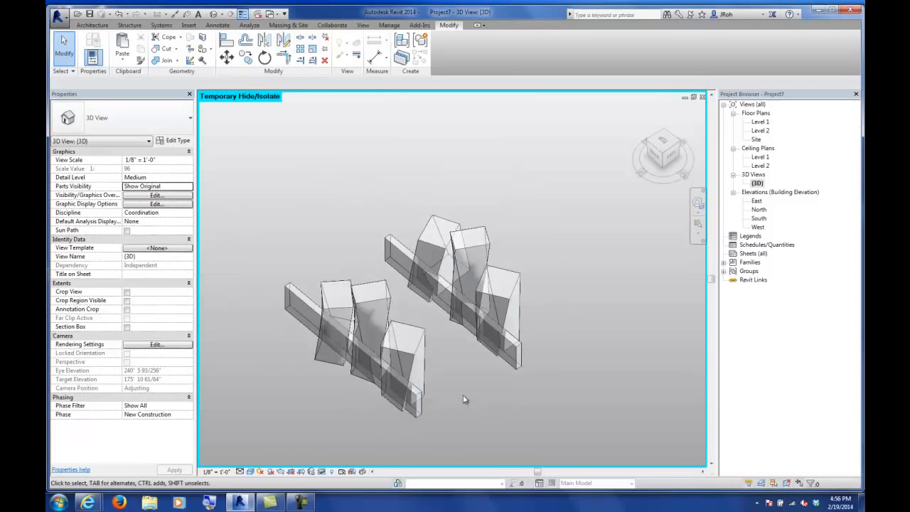
pyautogui.keyDown('shift'); pyautogui.moveTo(467, 400); pyautogui.dragTo(539, 382, button='middle'); pyautogui.keyUp('shift')
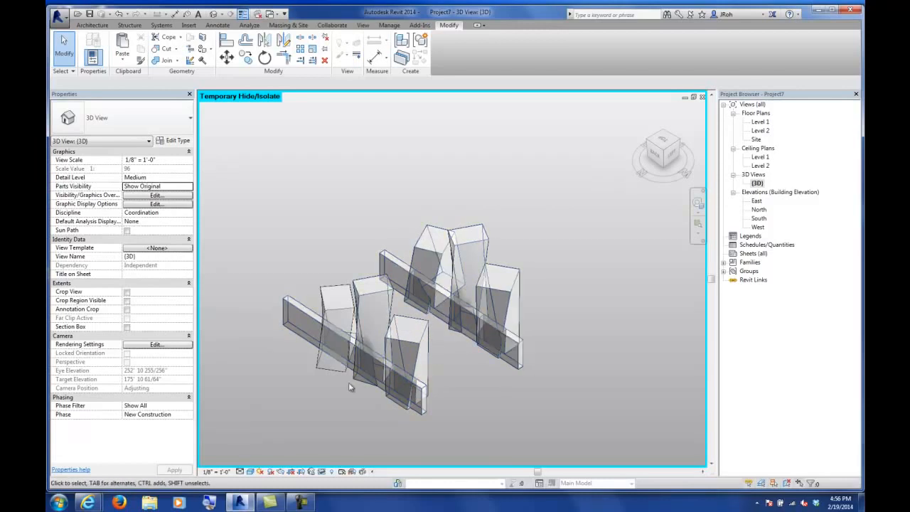
pyautogui.keyDown('shift'); pyautogui.moveTo(344, 387); pyautogui.dragTo(411, 330, button='middle'); pyautogui.keyUp('shift')
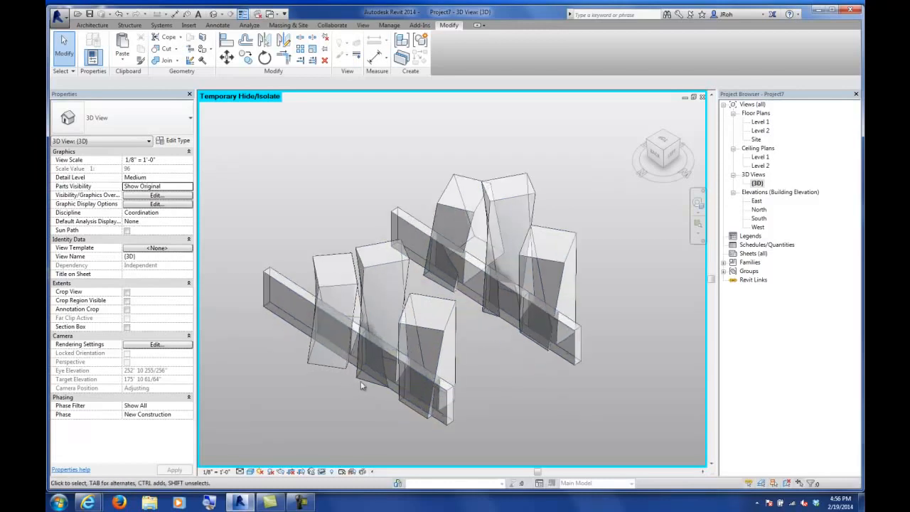
pyautogui.click(413, 328)
pyautogui.keyDown('shift'); pyautogui.moveTo(498, 376); pyautogui.dragTo(448, 381, button='middle'); pyautogui.keyUp('shift')
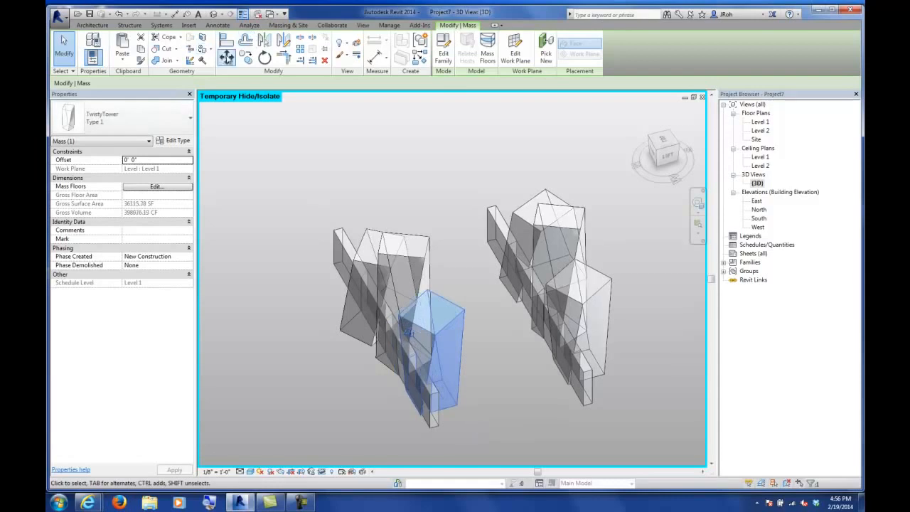
pyautogui.click(226, 57)
pyautogui.click(441, 406)
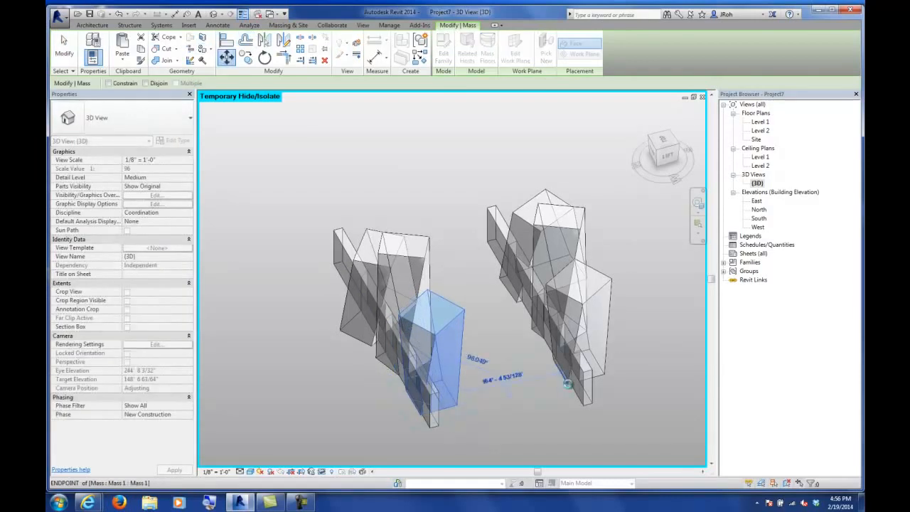
pyautogui.click(534, 397)
pyautogui.click(309, 260)
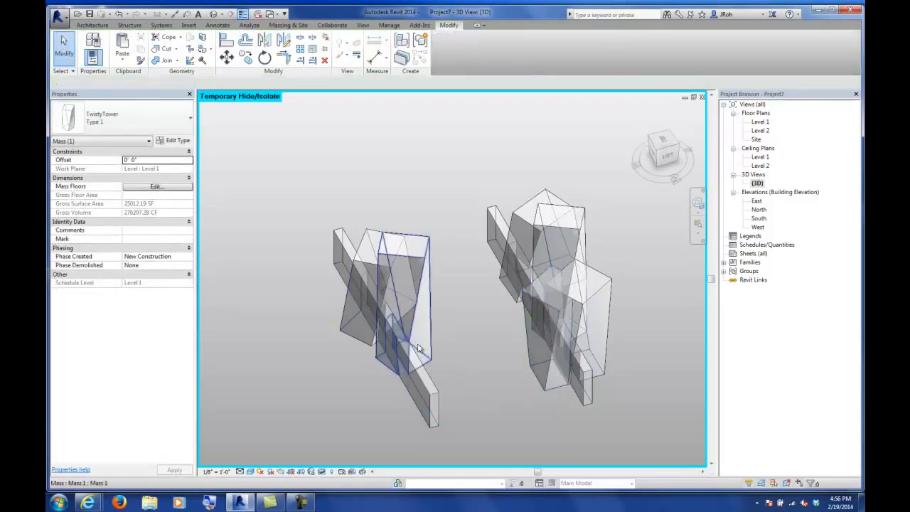
# - Select the relocated TwistyTower and nudge it slightly right and up beside the nested towers
pyautogui.click(547, 396)
pyautogui.press('Right')
pyautogui.press('Up')
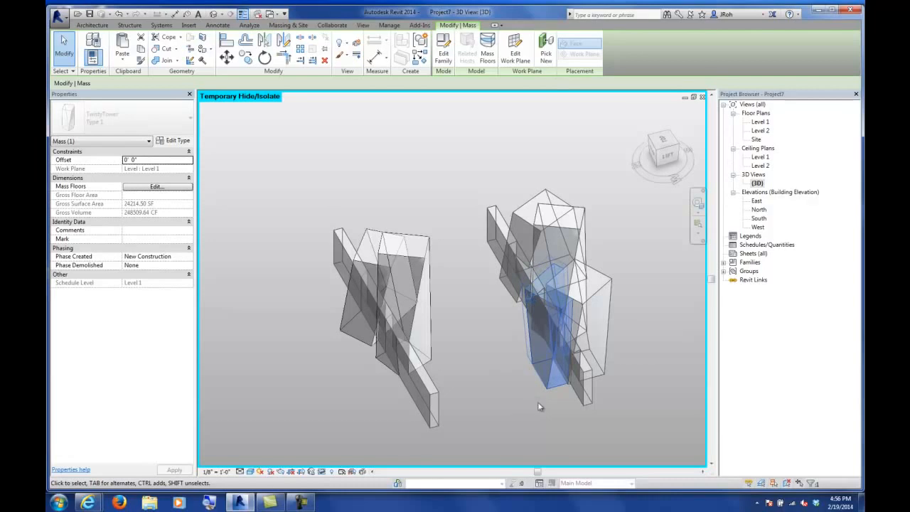
pyautogui.click(466, 209)
# - Nudge the relocated TwistyTower further right, into the long thin form running through the nested towers
pyautogui.keyDown('shift'); pyautogui.moveTo(559, 292); pyautogui.dragTo(491, 346, button='middle'); pyautogui.keyUp('shift')
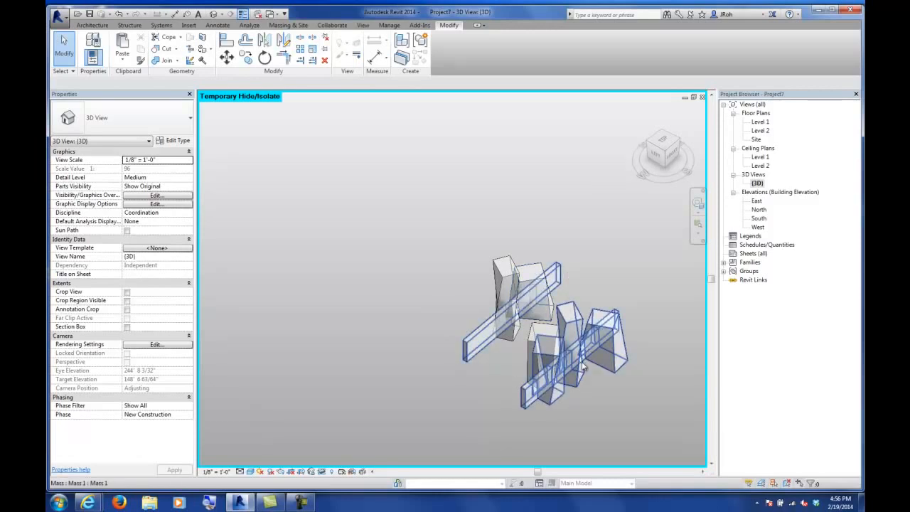
pyautogui.keyDown('shift'); pyautogui.moveTo(541, 408); pyautogui.dragTo(609, 415, button='middle'); pyautogui.keyUp('shift')
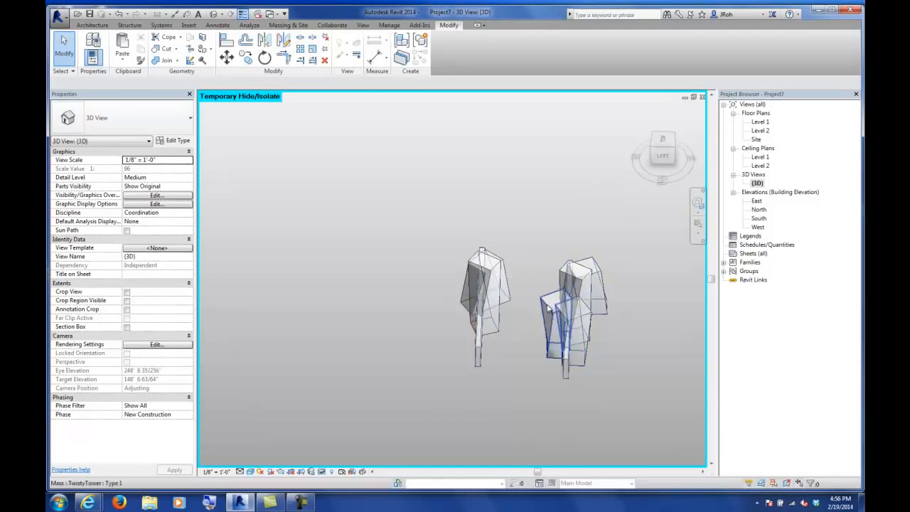
pyautogui.click(548, 308)
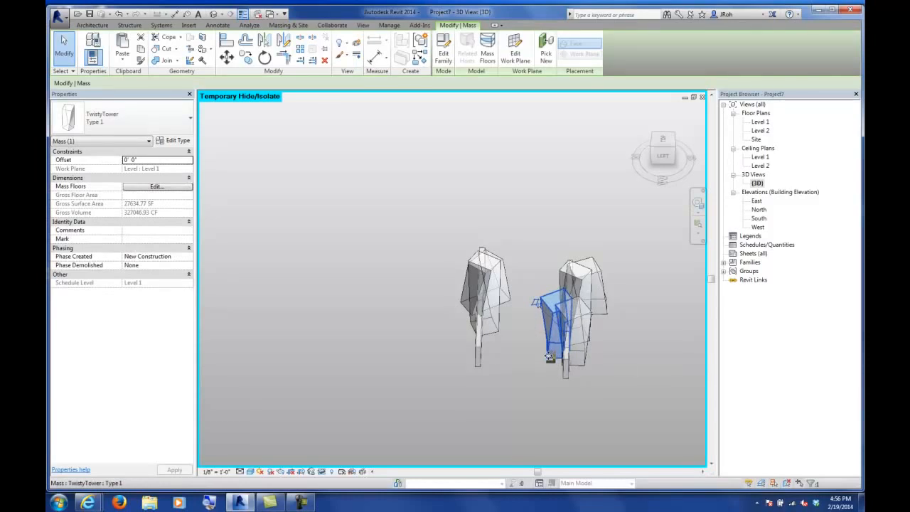
pyautogui.keyDown('shift'); pyautogui.moveTo(586, 320); pyautogui.dragTo(565, 406, button='middle'); pyautogui.keyUp('shift')
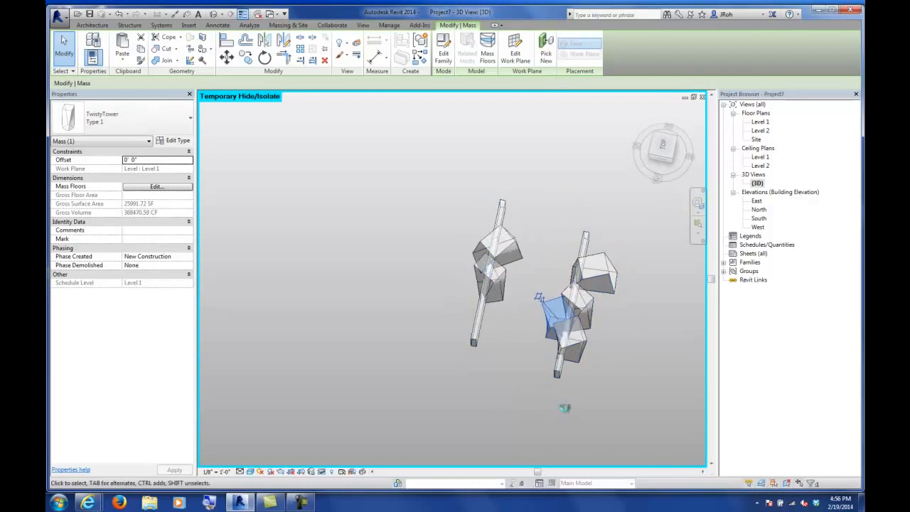
pyautogui.press('Right')
pyautogui.press('Right')
pyautogui.press('Right')
pyautogui.press('Right')
pyautogui.press('Right')
pyautogui.press('Right')
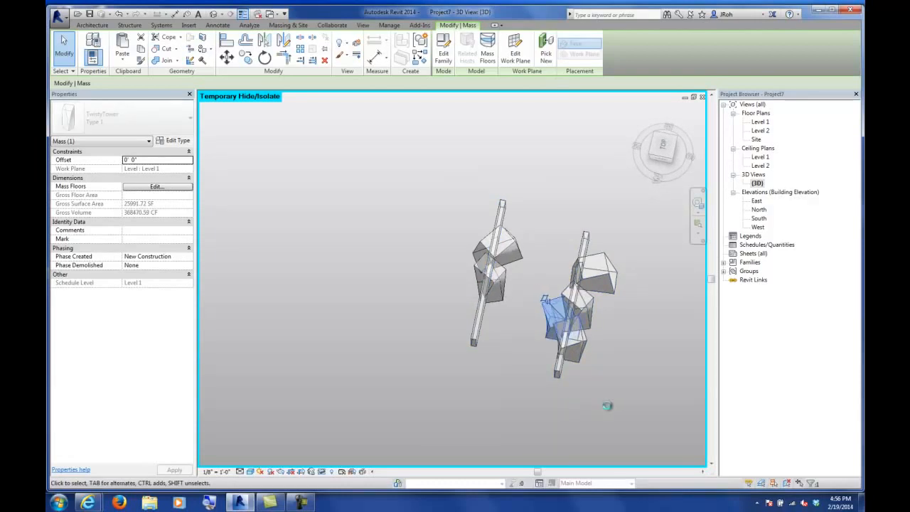
pyautogui.keyDown('shift'); pyautogui.moveTo(609, 404); pyautogui.dragTo(479, 345, button='middle'); pyautogui.keyUp('shift')
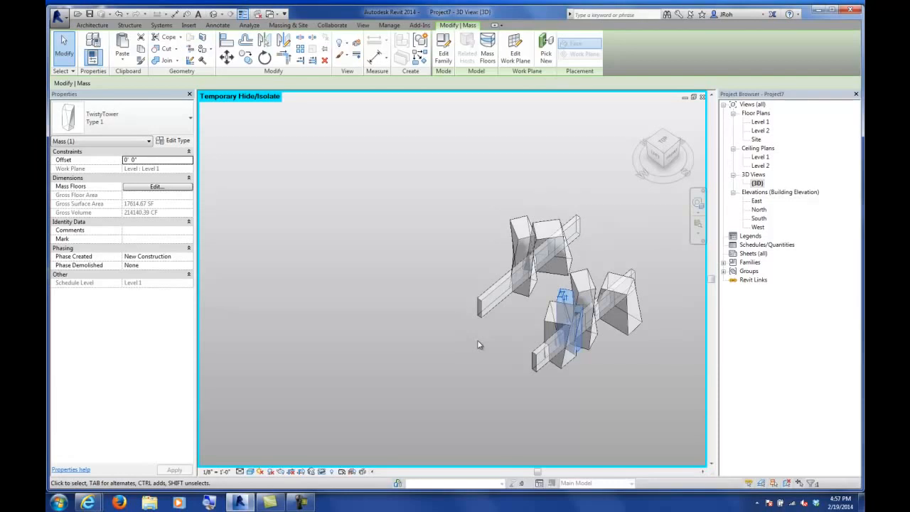
pyautogui.keyDown('shift'); pyautogui.moveTo(501, 341); pyautogui.dragTo(476, 341, button='middle'); pyautogui.keyUp('shift')
pyautogui.moveTo(542, 360); pyautogui.dragTo(421, 350, button='middle')
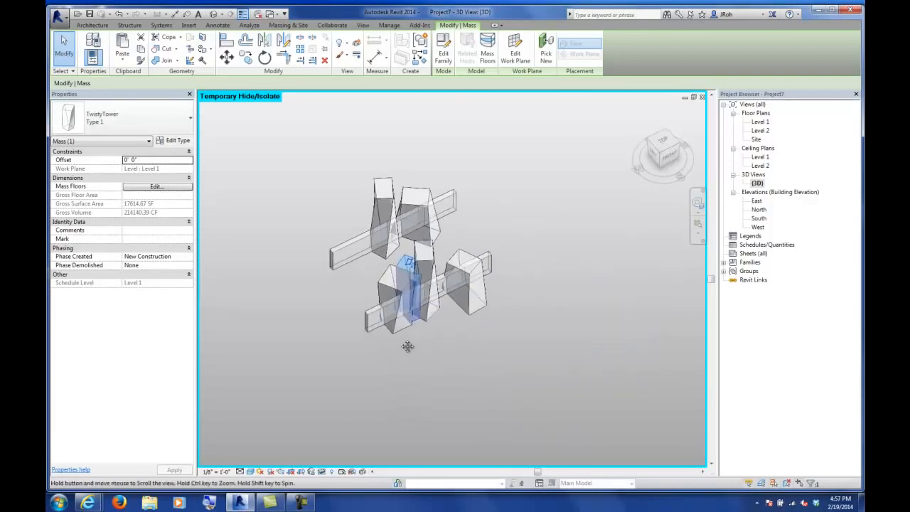
pyautogui.scroll(4, 372, 213)
pyautogui.click(577, 280)
# - Edit the mass in place and delete the long thin form running through the two remaining separate towers
pyautogui.keyDown('shift'); pyautogui.moveTo(577, 279); pyautogui.dragTo(518, 259, button='middle'); pyautogui.keyUp('shift')
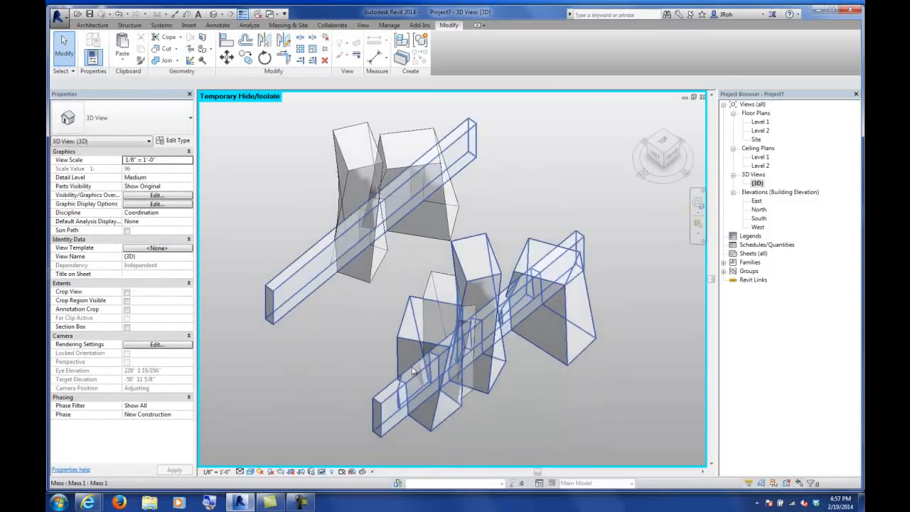
pyautogui.click(386, 402)
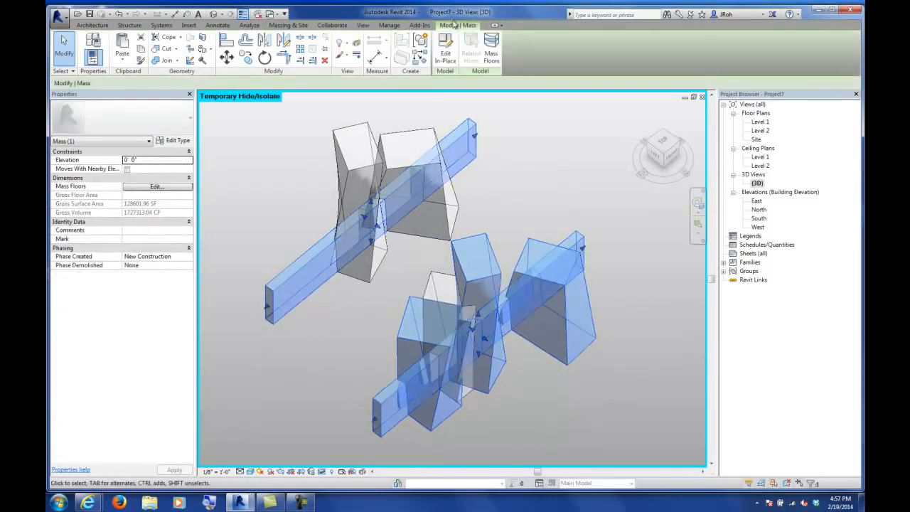
pyautogui.click(446, 54)
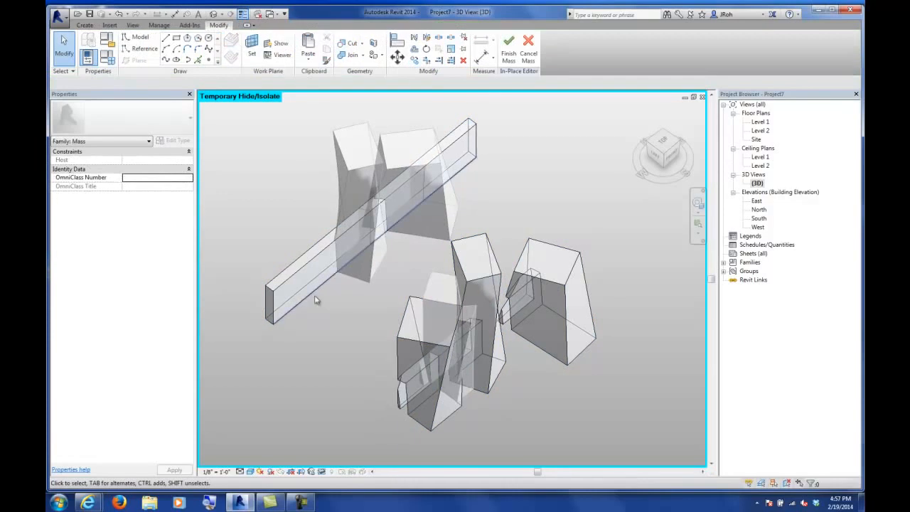
pyautogui.keyDown('shift'); pyautogui.moveTo(302, 282); pyautogui.dragTo(347, 341, button='middle'); pyautogui.keyUp('shift')
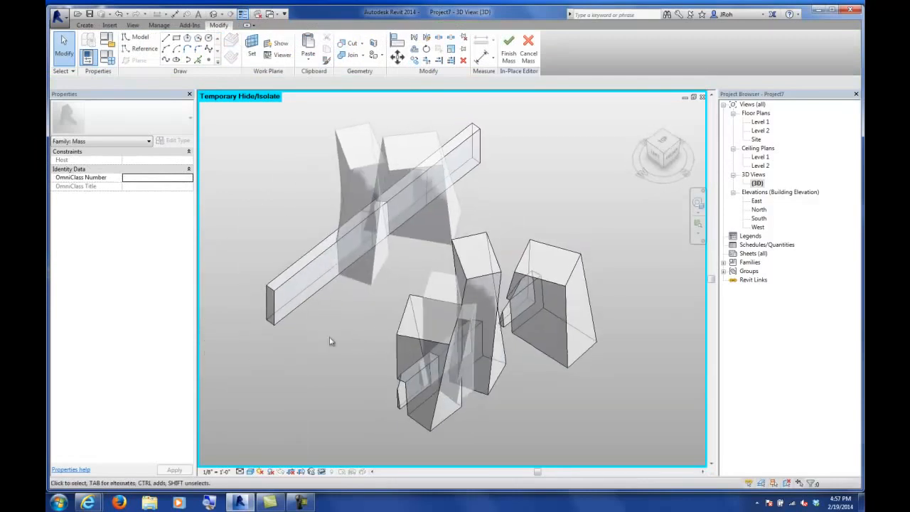
pyautogui.click(309, 305)
pyautogui.press('Delete')
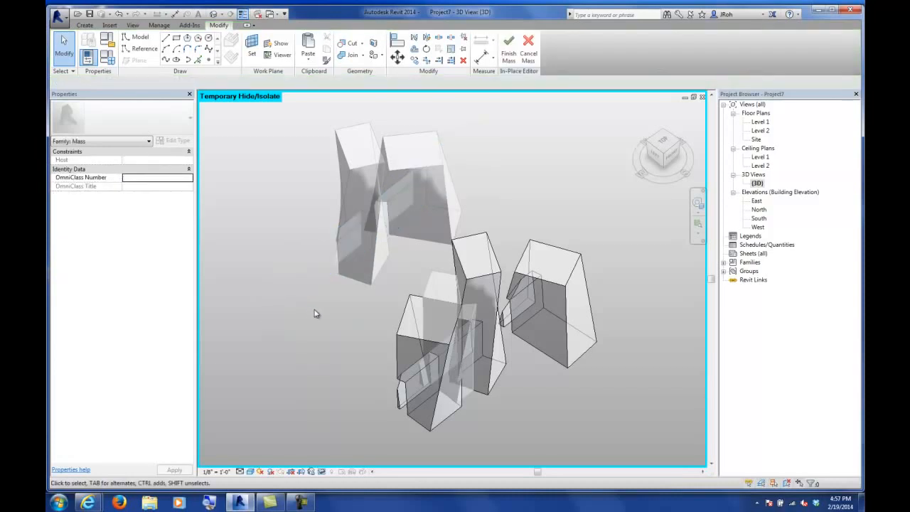
pyautogui.keyDown('shift'); pyautogui.moveTo(319, 340); pyautogui.dragTo(374, 349, button='middle'); pyautogui.keyUp('shift')
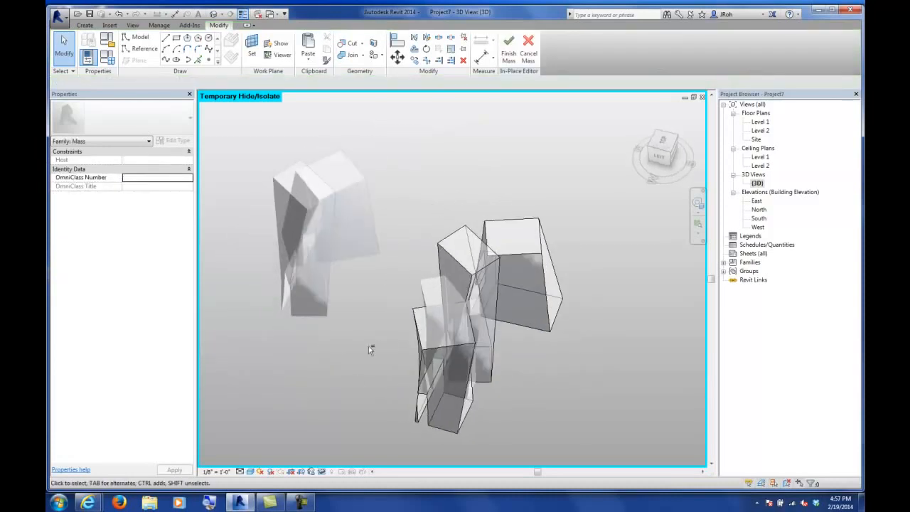
# - Reset the temporary hide and delete the other long thin form running through the nested towers
pyautogui.click(322, 471)
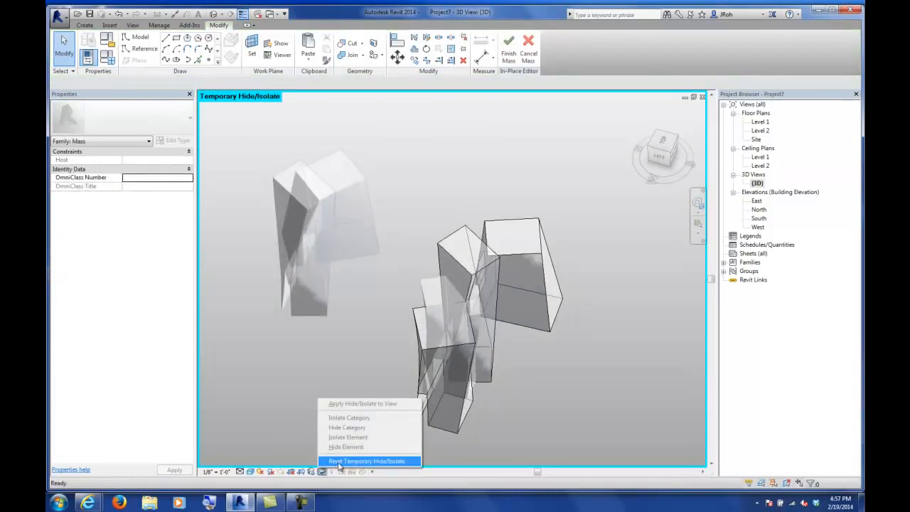
pyautogui.click(348, 463)
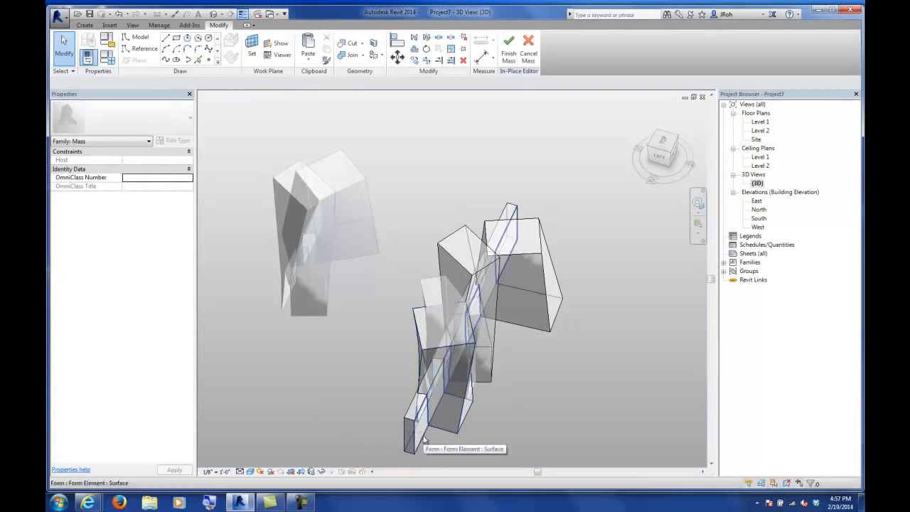
pyautogui.click(424, 441)
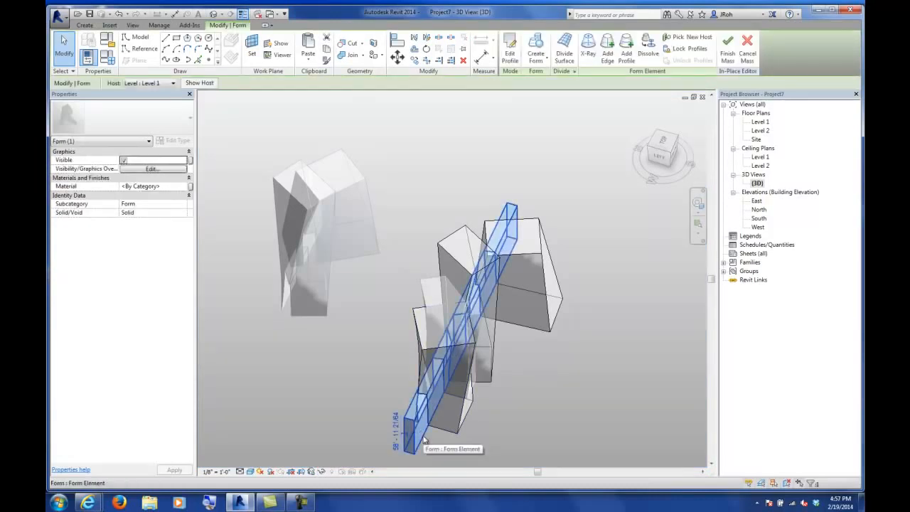
pyautogui.press('Delete')
pyautogui.keyDown('shift'); pyautogui.moveTo(481, 443); pyautogui.dragTo(428, 404, button='middle'); pyautogui.keyUp('shift')
pyautogui.keyDown('shift'); pyautogui.moveTo(329, 311); pyautogui.dragTo(364, 305, button='middle'); pyautogui.keyUp('shift')
pyautogui.keyDown('shift'); pyautogui.moveTo(306, 318); pyautogui.dragTo(461, 382, button='middle'); pyautogui.keyUp('shift')
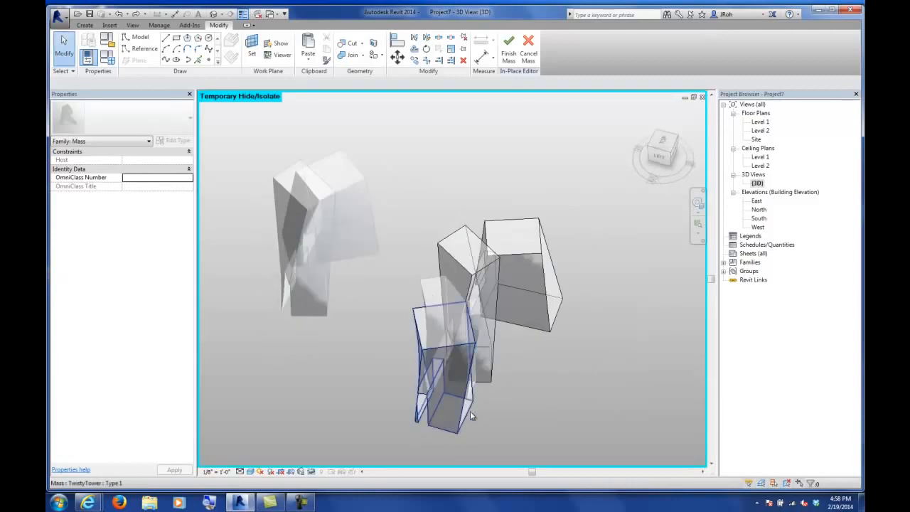
# - Undo the form deletions and the in-place edit, and check the mass with its two long thin forms
pyautogui.hotkey('ctrl', 'z')
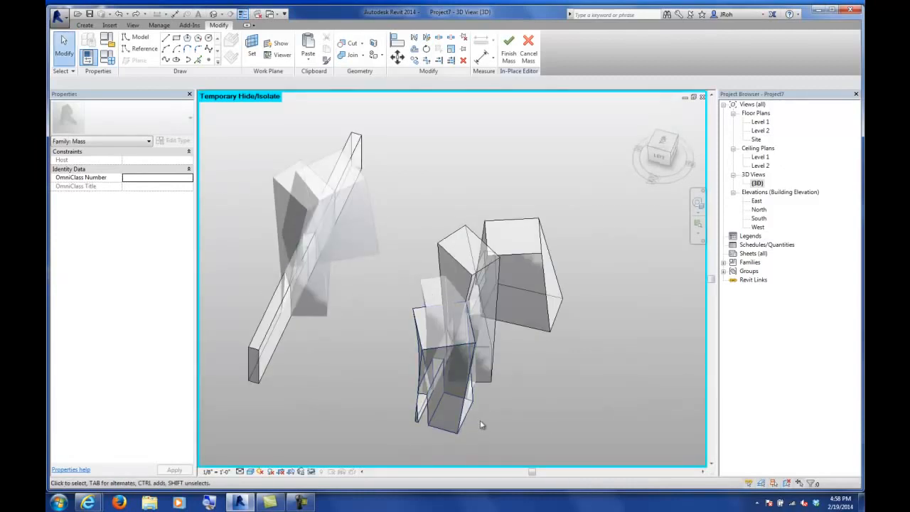
pyautogui.hotkey('ctrl', 'z')
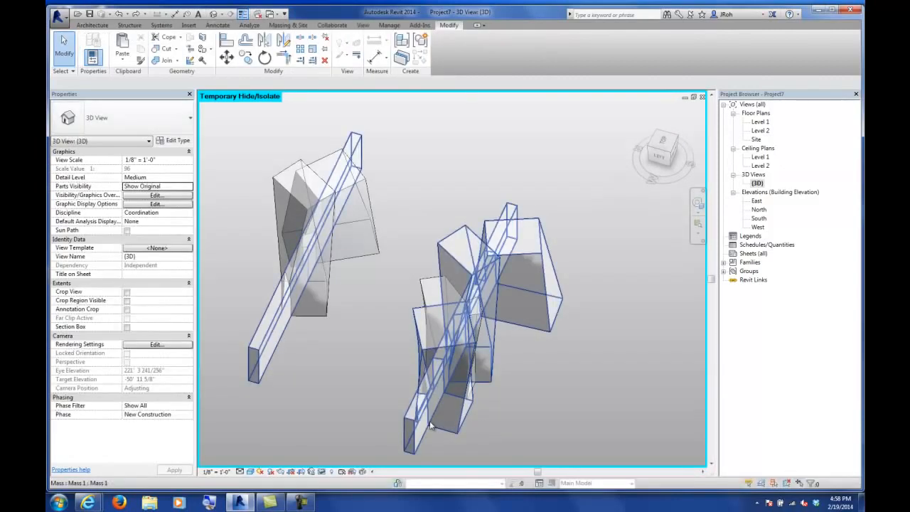
pyautogui.click(427, 432)
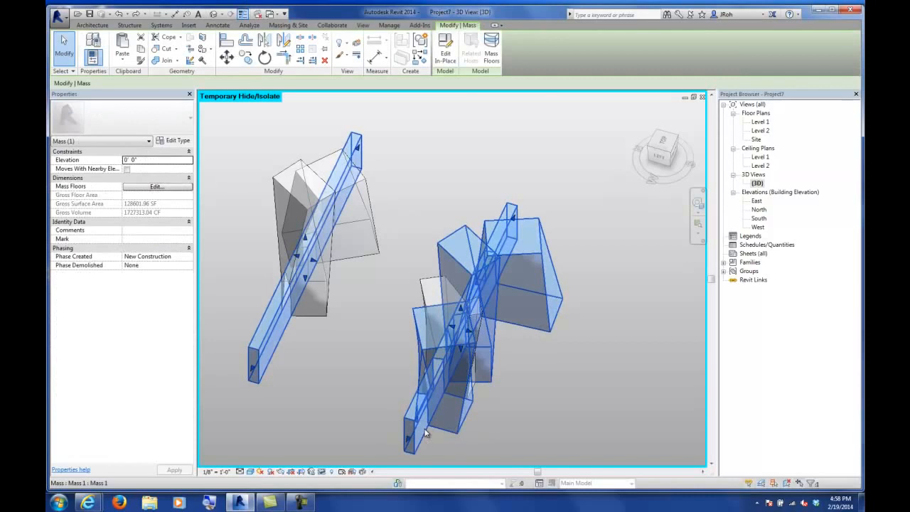
pyautogui.click(500, 439)
pyautogui.keyDown('shift'); pyautogui.moveTo(444, 403); pyautogui.dragTo(420, 347, button='middle'); pyautogui.keyUp('shift')
pyautogui.scroll(-1, 405, 327)
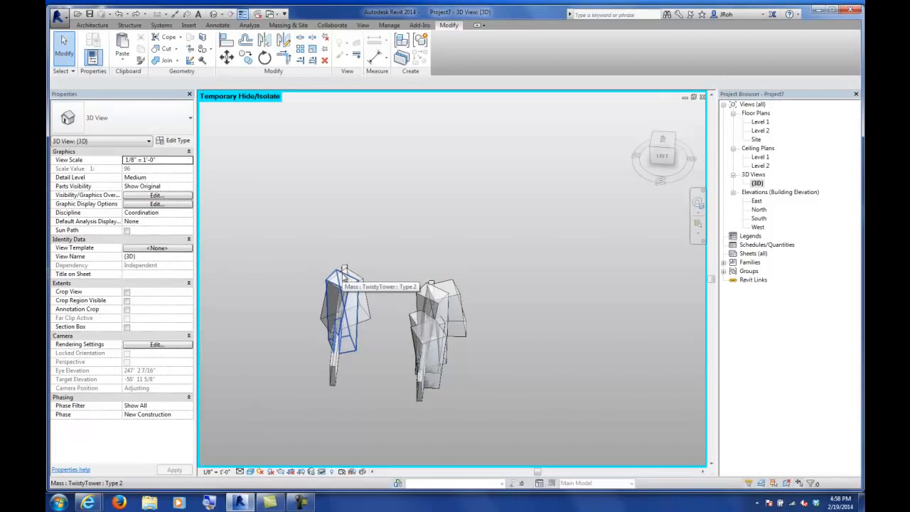
# - Copy the separate TwistyTower Type 2 onto the long thin form running through the nested towers, beside the rear wide tower
pyautogui.keyDown('shift'); pyautogui.moveTo(344, 277); pyautogui.dragTo(420, 284, button='middle'); pyautogui.keyUp('shift')
pyautogui.click(161, 60)
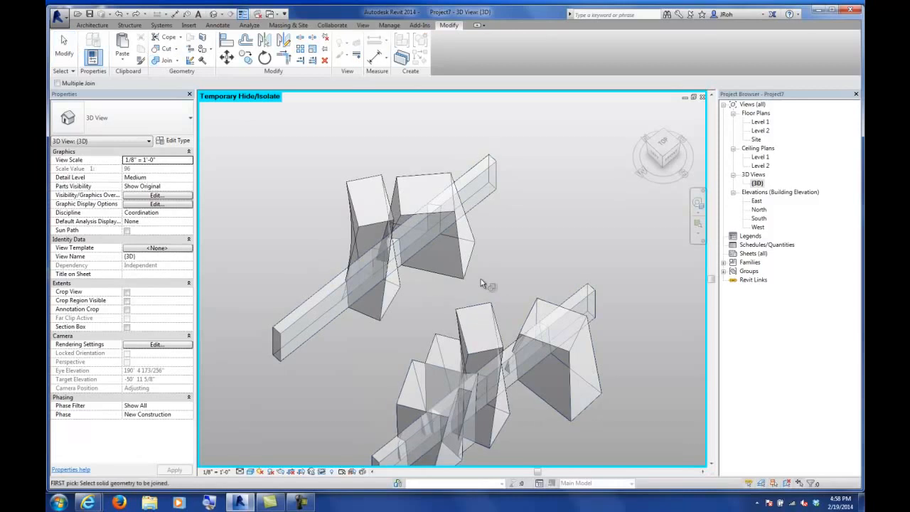
pyautogui.click(67, 55)
pyautogui.click(380, 310)
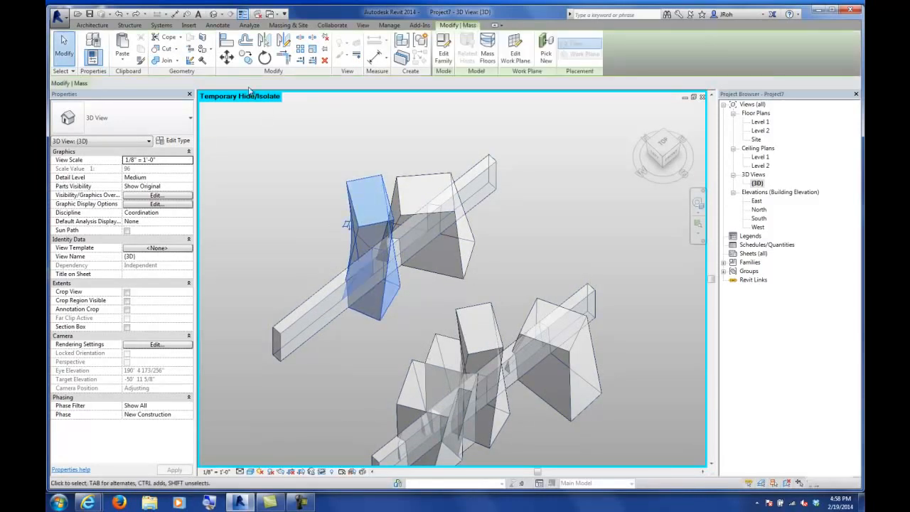
pyautogui.press('m')
pyautogui.press('v')
pyautogui.click(387, 300)
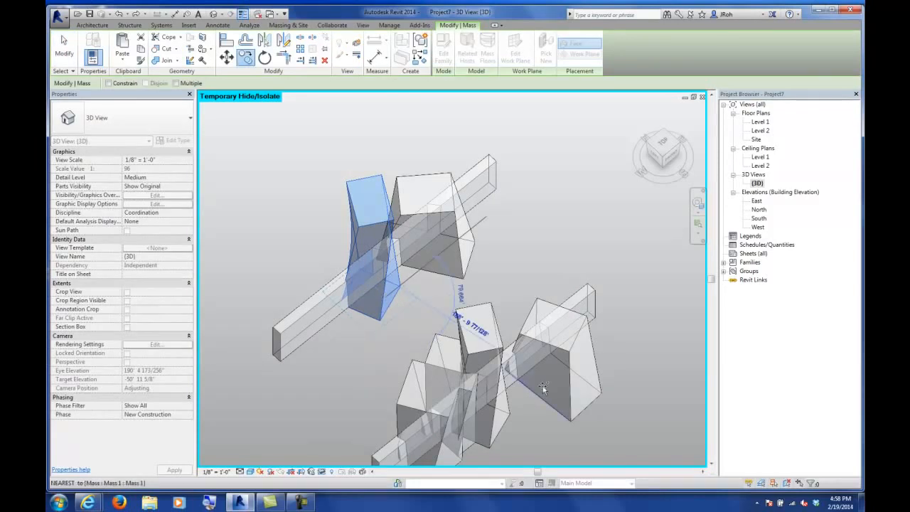
pyautogui.click(508, 373)
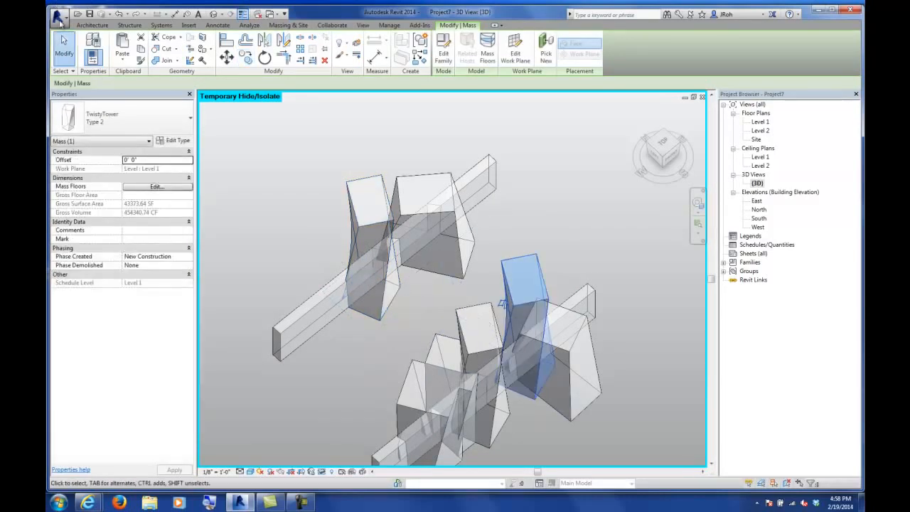
pyautogui.click(400, 169)
# - Join the copied TwistyTower with the in-place mass and inspect their intersection
pyautogui.keyDown('shift'); pyautogui.moveTo(400, 169); pyautogui.dragTo(585, 397, button='middle'); pyautogui.keyUp('shift')
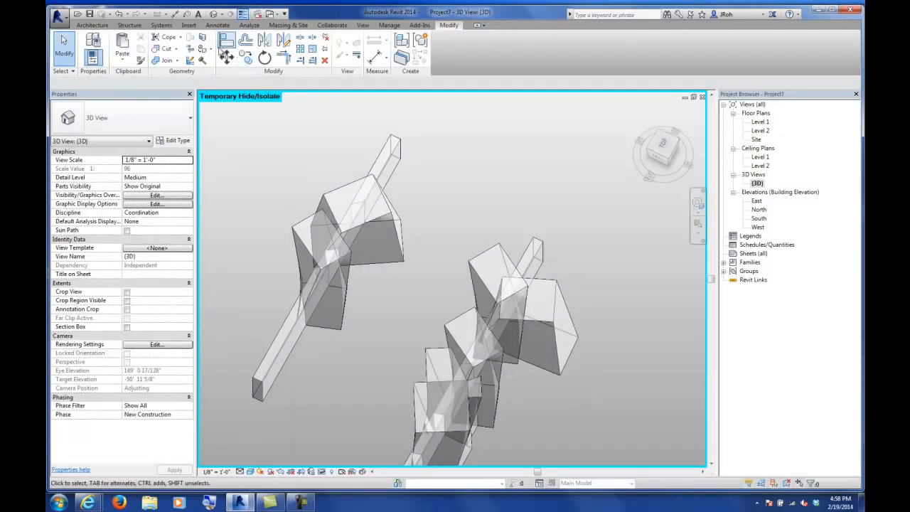
pyautogui.click(167, 61)
pyautogui.click(515, 298)
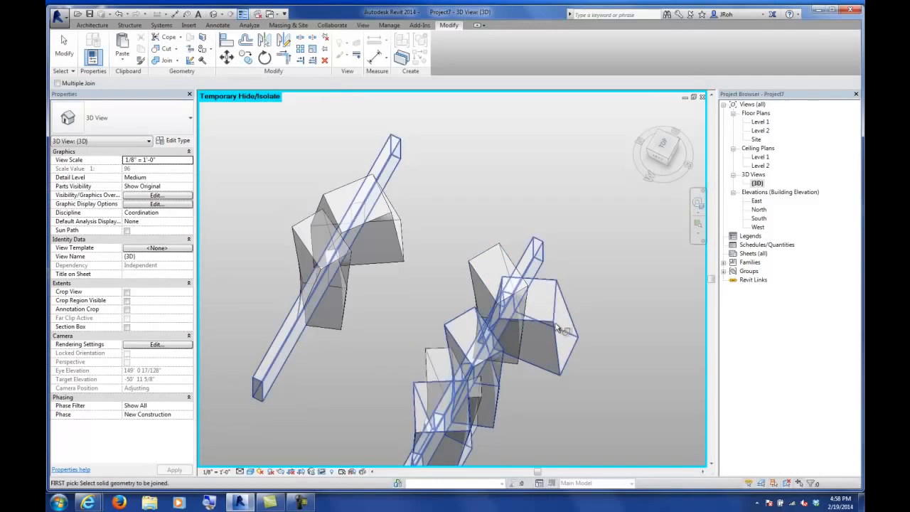
pyautogui.click(479, 262)
pyautogui.keyDown('shift'); pyautogui.moveTo(443, 311); pyautogui.dragTo(431, 226, button='middle'); pyautogui.keyUp('shift')
pyautogui.keyDown('shift'); pyautogui.moveTo(559, 317); pyautogui.dragTo(406, 356, button='middle'); pyautogui.keyUp('shift')
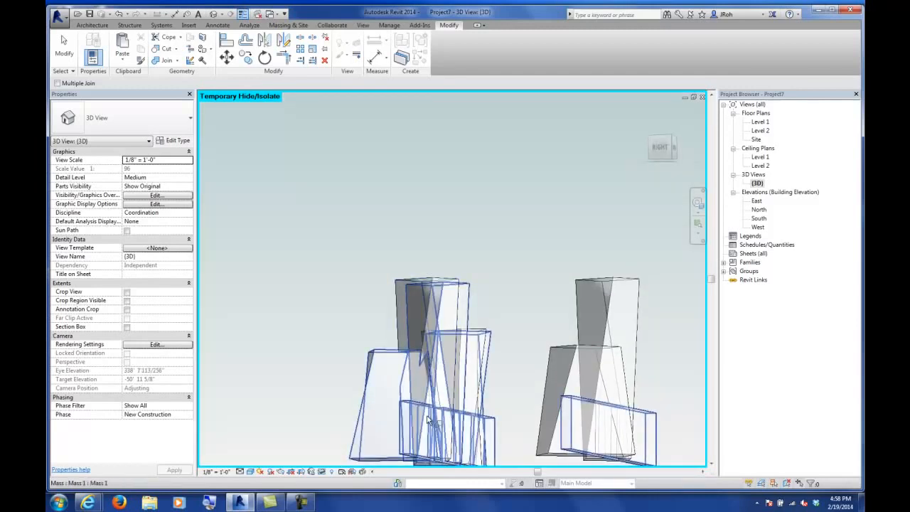
pyautogui.keyDown('shift'); pyautogui.moveTo(402, 311); pyautogui.dragTo(402, 288, button='middle'); pyautogui.keyUp('shift')
pyautogui.press('Escape')
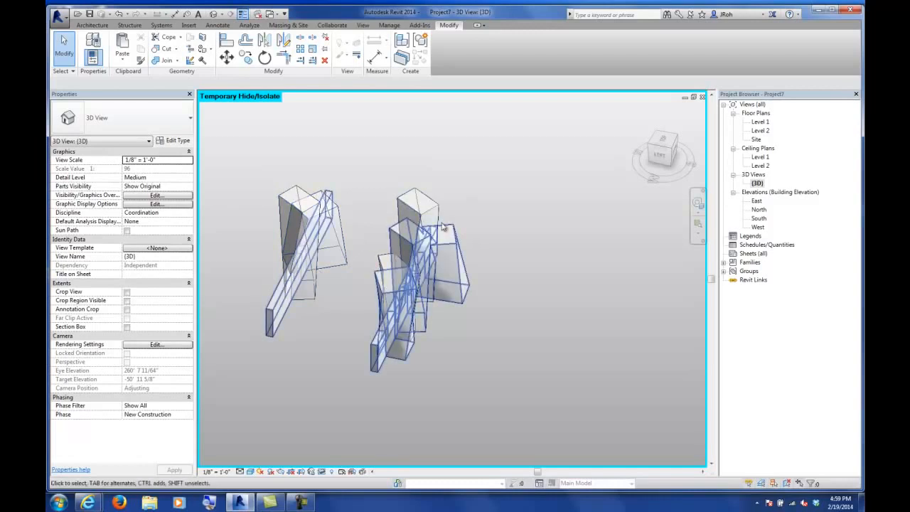
# - Examine from several sides how the in-place mass intersects the separate towers and the copied TwistyTower
pyautogui.click(459, 280)
pyautogui.keyDown('shift'); pyautogui.moveTo(514, 277); pyautogui.dragTo(477, 331, button='middle'); pyautogui.keyUp('shift')
pyautogui.click(462, 350)
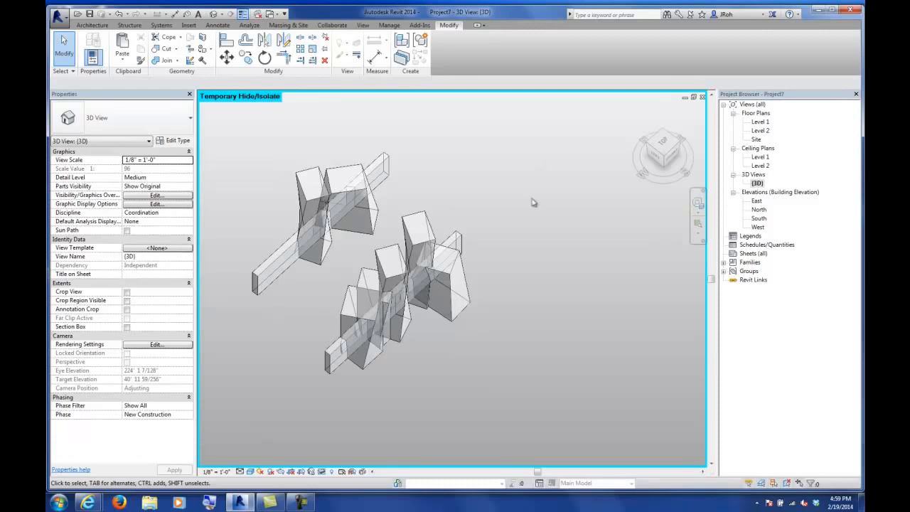
pyautogui.keyDown('shift'); pyautogui.moveTo(477, 265); pyautogui.dragTo(393, 279, button='middle'); pyautogui.keyUp('shift')
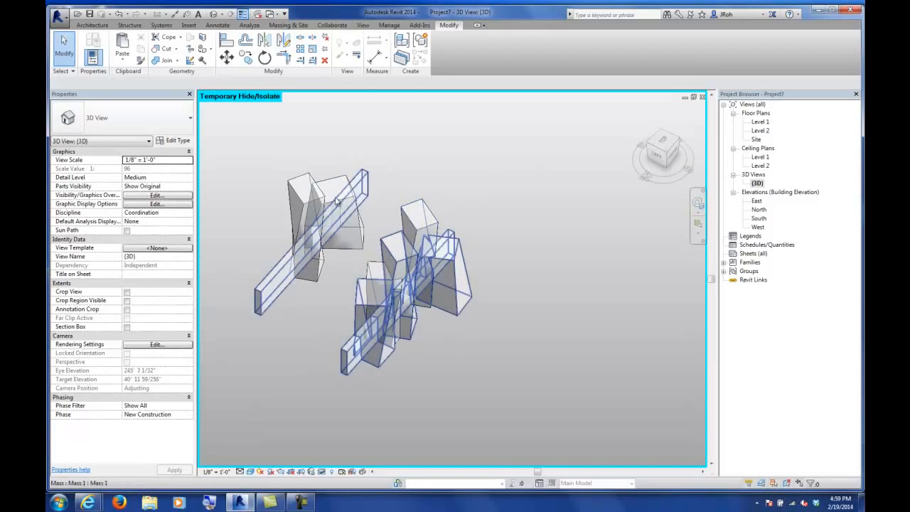
pyautogui.keyDown('shift'); pyautogui.moveTo(291, 269); pyautogui.dragTo(324, 257, button='middle'); pyautogui.keyUp('shift')
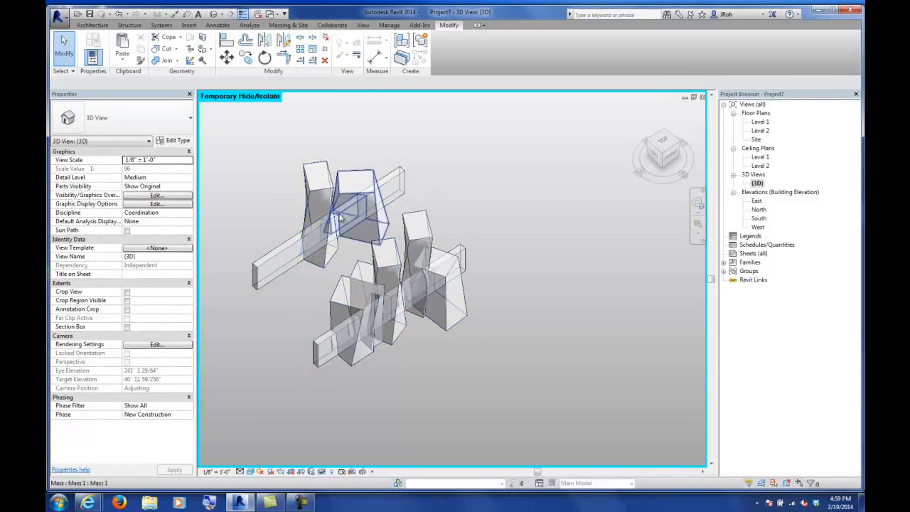
pyautogui.click(424, 245)
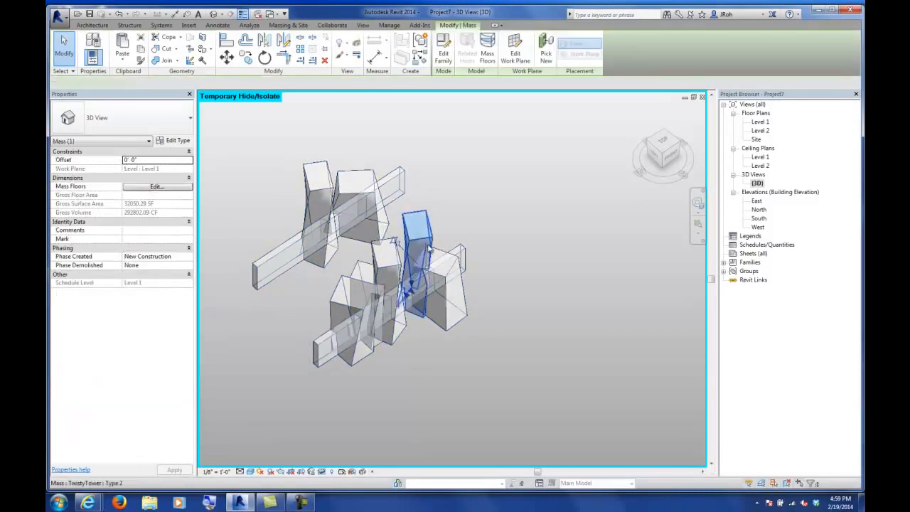
pyautogui.click(451, 283)
pyautogui.keyDown('shift'); pyautogui.moveTo(425, 337); pyautogui.dragTo(487, 385, button='middle'); pyautogui.keyUp('shift')
pyautogui.click(487, 385)
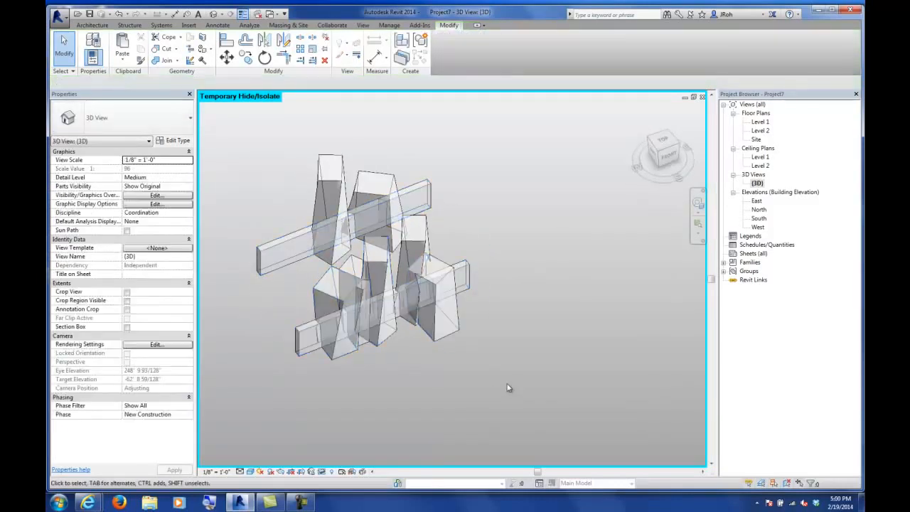
# - Open the North elevation and set the elevation of Level 2 to 14'
pyautogui.doubleClick(758, 210)
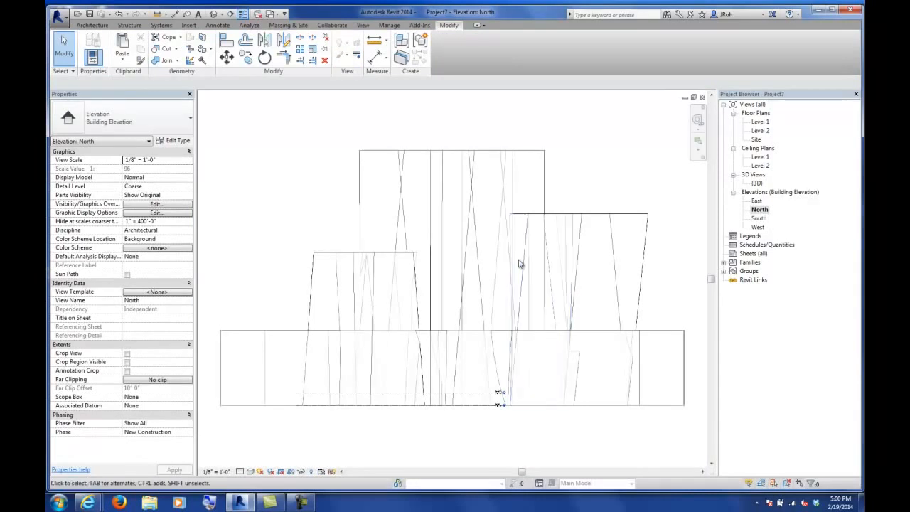
pyautogui.scroll(5, 445, 412)
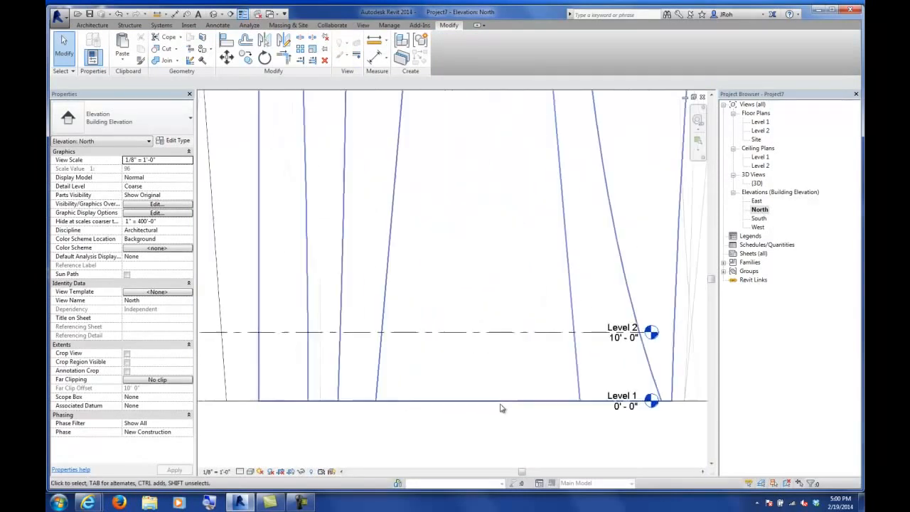
pyautogui.scroll(1, 559, 373)
pyautogui.moveTo(613, 382); pyautogui.dragTo(481, 352, button='middle')
pyautogui.scroll(6, 507, 317)
pyautogui.moveTo(499, 321); pyautogui.dragTo(447, 242, button='middle')
pyautogui.click(403, 220)
pyautogui.click(403, 221)
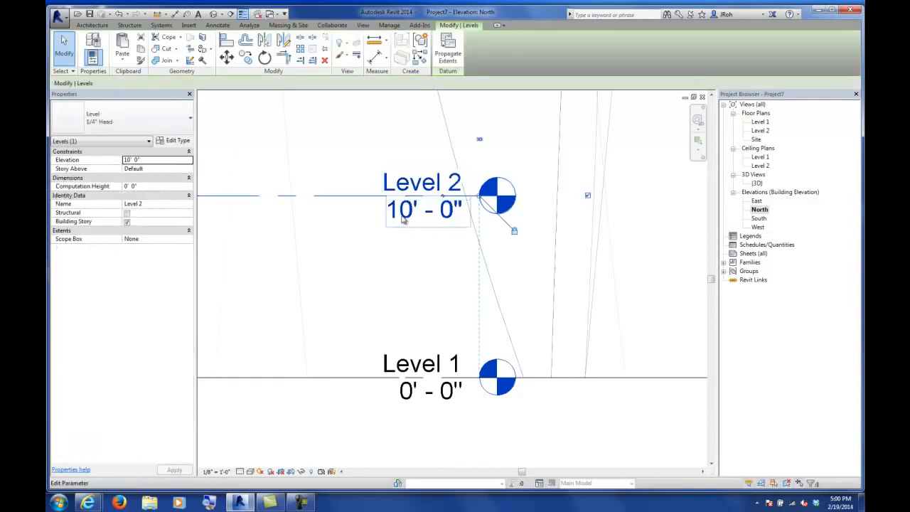
pyautogui.write('14')
pyautogui.press('Return')
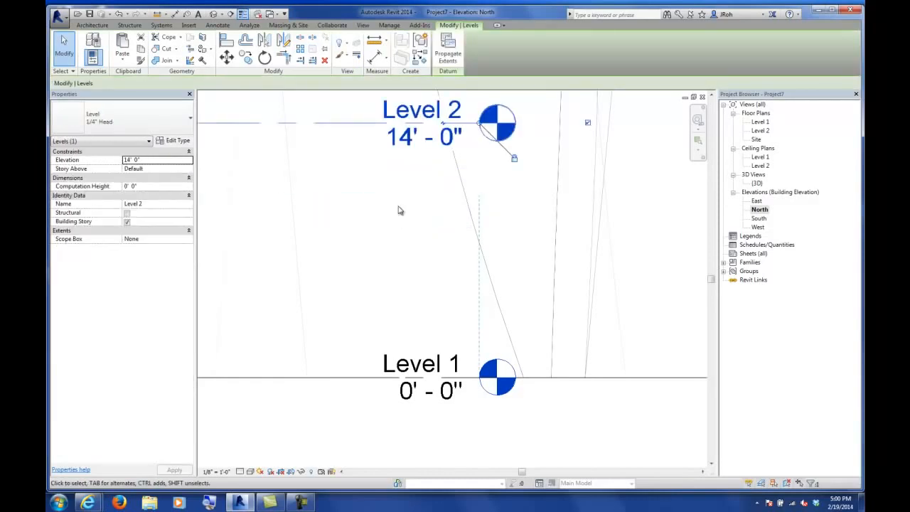
# - Array Level 2 upward, using the 14' distance from Level 1 to Level 2 as the spacing to the second instance
pyautogui.scroll(-3, 387, 263)
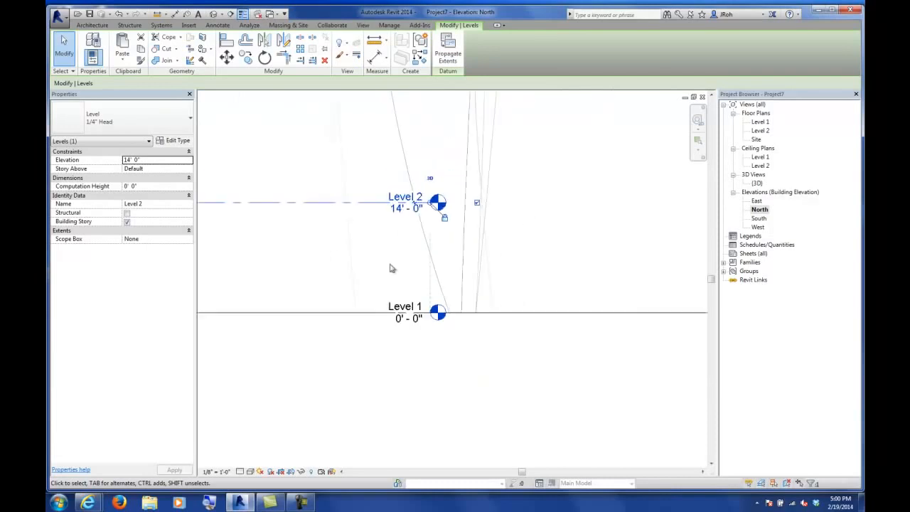
pyautogui.moveTo(384, 263); pyautogui.dragTo(609, 347, button='middle')
pyautogui.scroll(4, 643, 312)
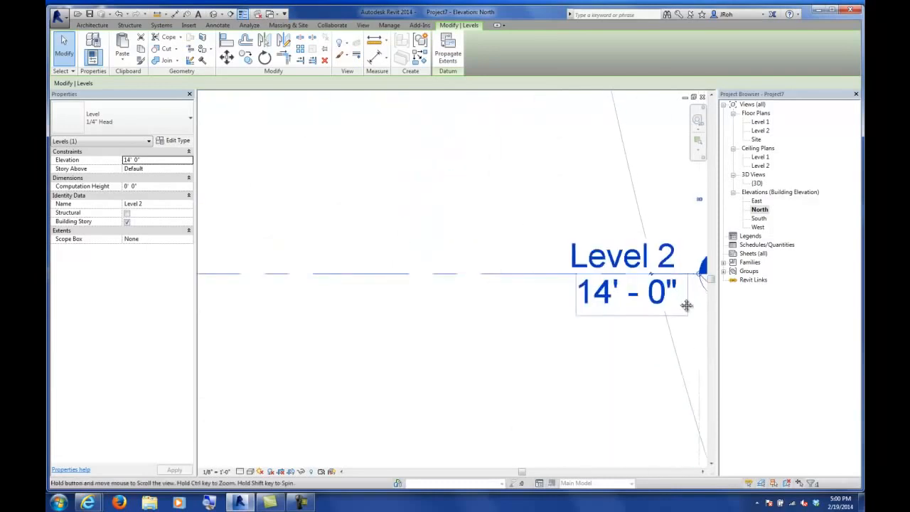
pyautogui.moveTo(680, 303); pyautogui.dragTo(516, 283, button='middle')
pyautogui.click(384, 267)
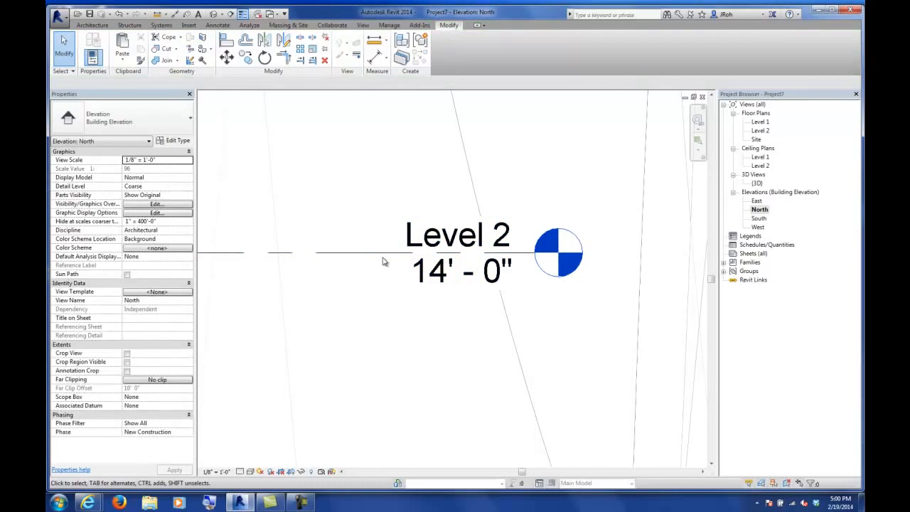
pyautogui.click(382, 258)
pyautogui.scroll(-8, 404, 297)
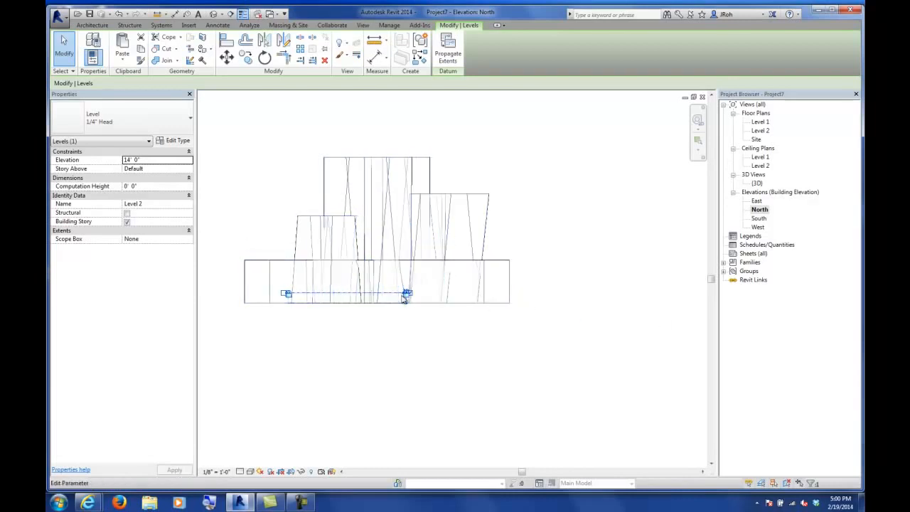
pyautogui.scroll(6, 402, 304)
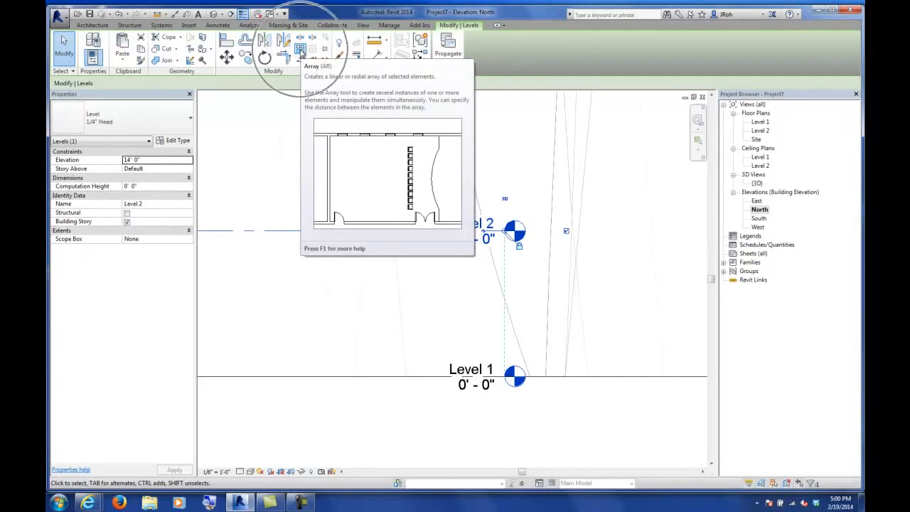
pyautogui.click(301, 50)
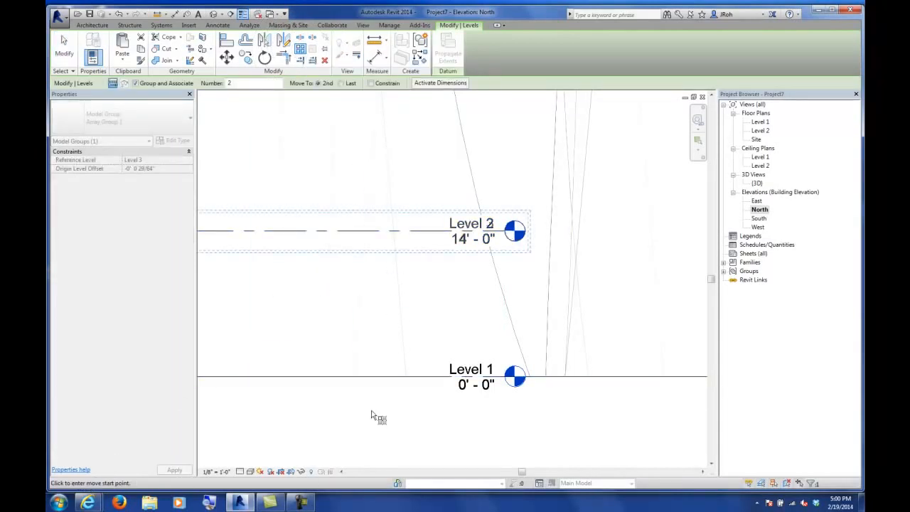
pyautogui.click(391, 380)
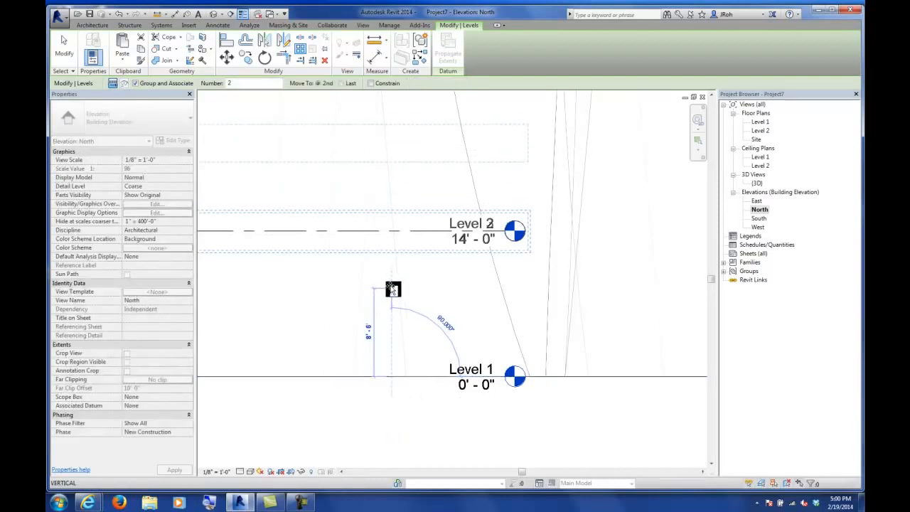
pyautogui.click(392, 235)
# - Set the number of levels in the array to 15
pyautogui.scroll(-4, 403, 265)
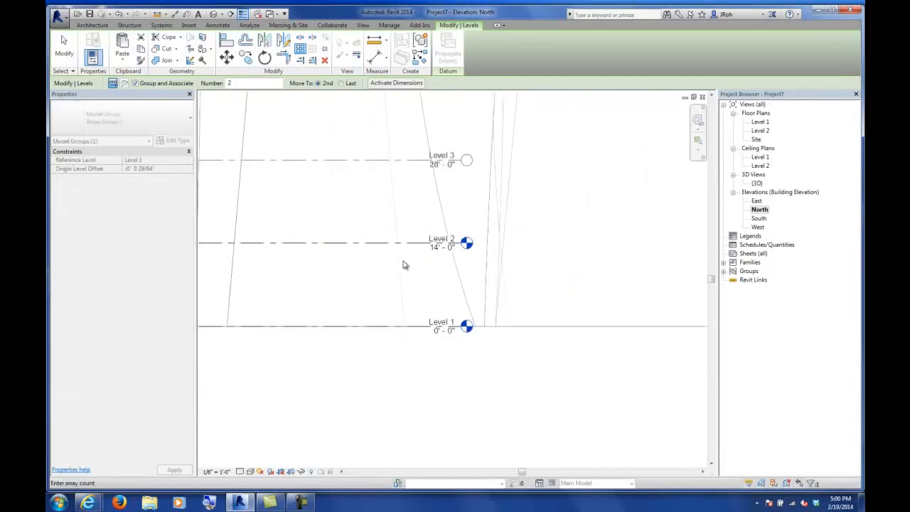
pyautogui.scroll(-2, 402, 263)
pyautogui.moveTo(329, 286); pyautogui.dragTo(459, 333, button='middle')
pyautogui.scroll(1, 386, 312)
pyautogui.scroll(4, 386, 312)
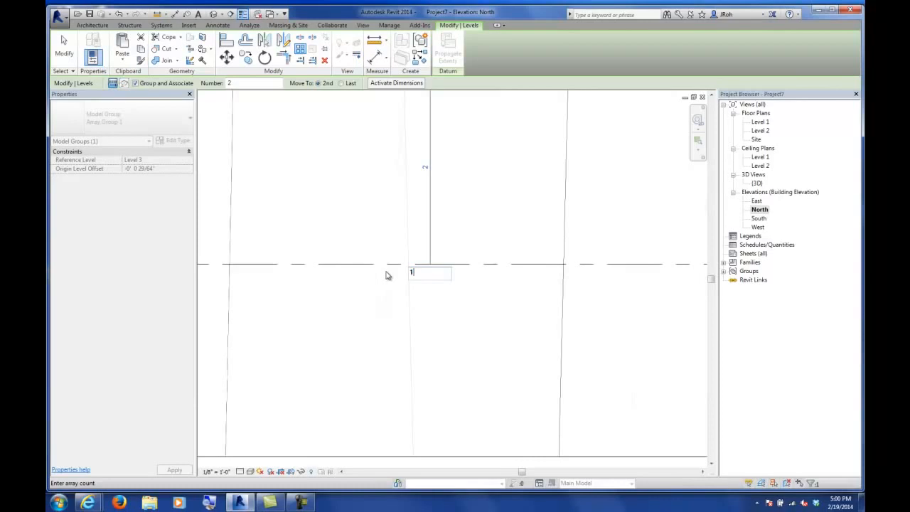
pyautogui.press('Return')
pyautogui.scroll(-5, 458, 329)
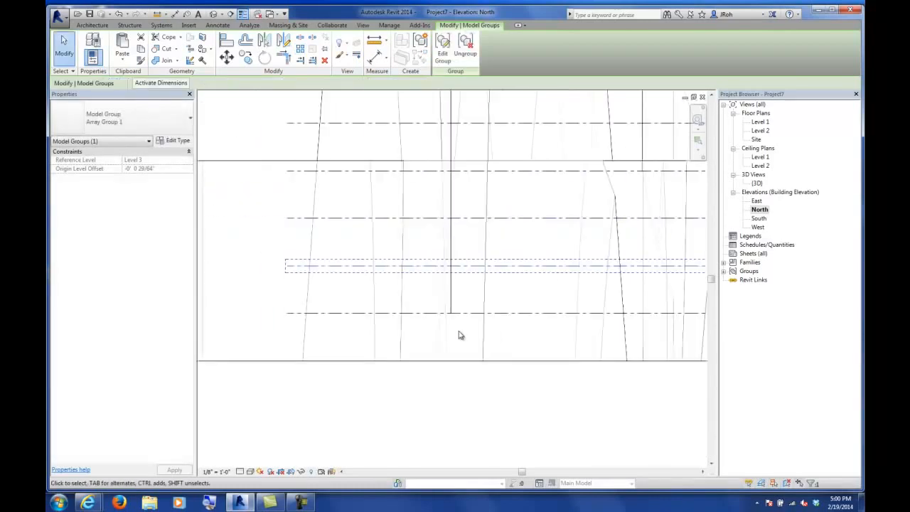
# - Change the level array count to 16 and return to the {3D} view
pyautogui.moveTo(525, 308); pyautogui.dragTo(476, 325, button='middle')
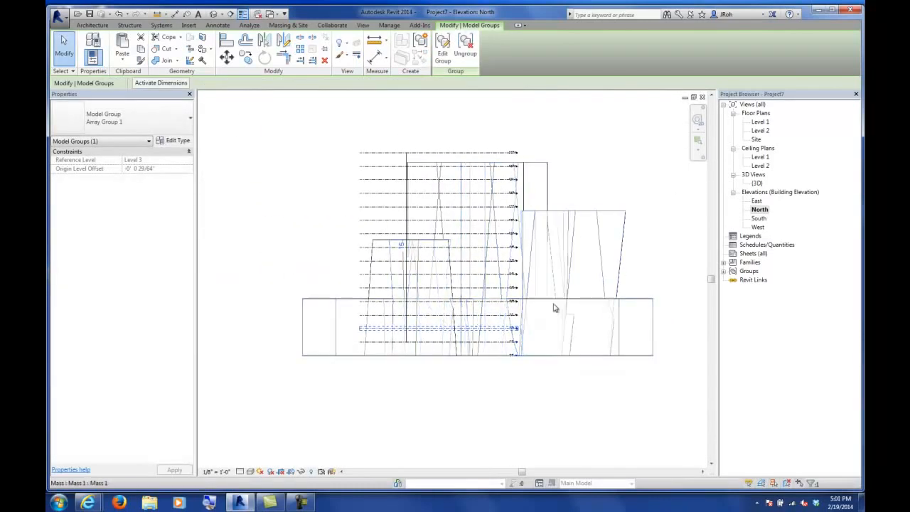
pyautogui.scroll(4, 519, 175)
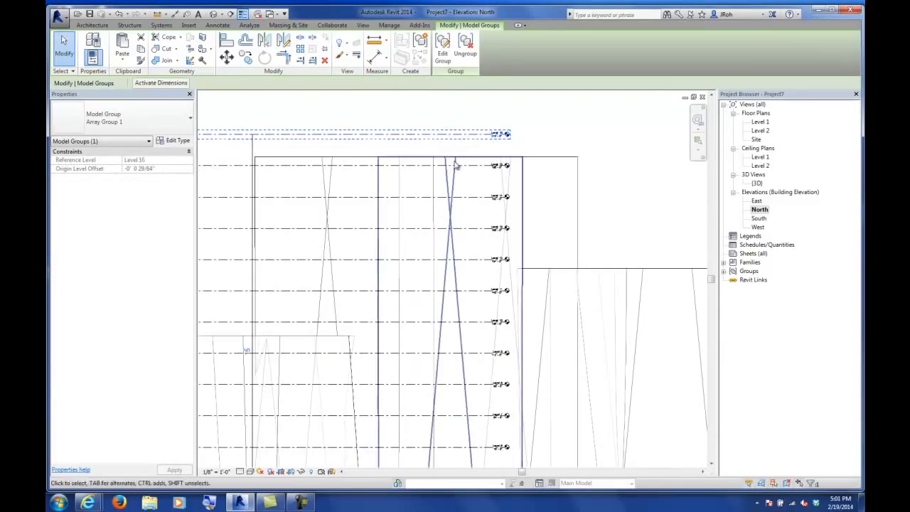
pyautogui.scroll(5, 249, 358)
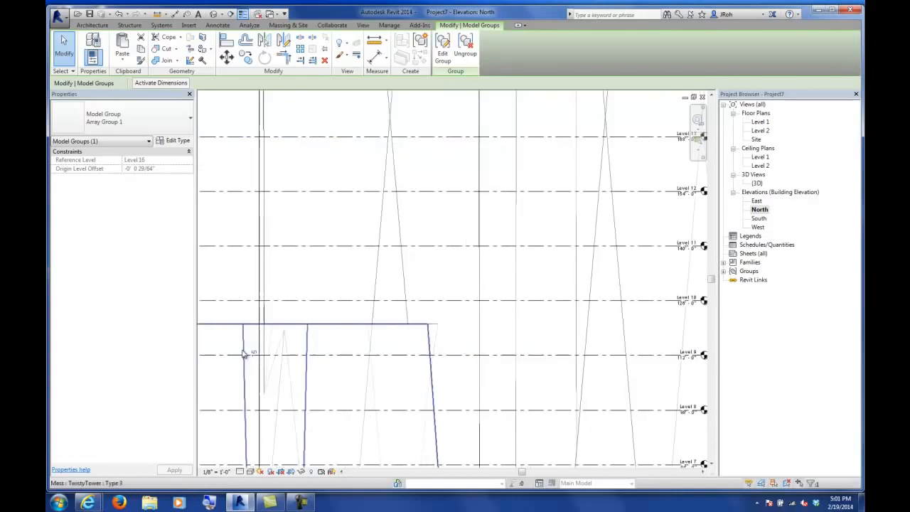
pyautogui.click(295, 340)
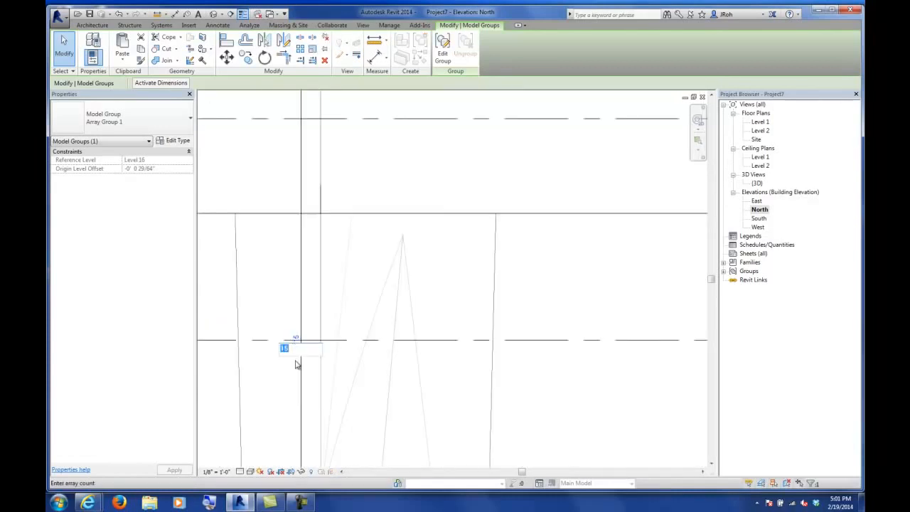
pyautogui.write('16')
pyautogui.press('Return')
pyautogui.scroll(-5, 374, 386)
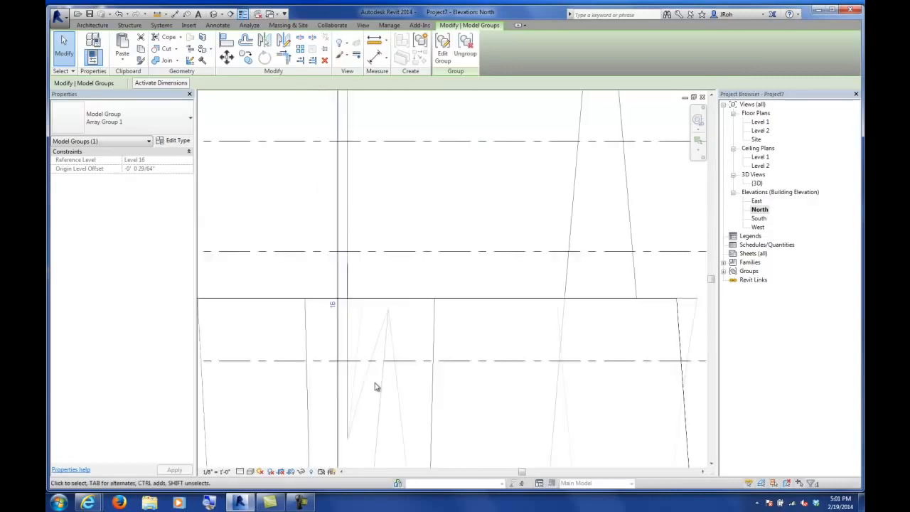
pyautogui.scroll(-3, 377, 383)
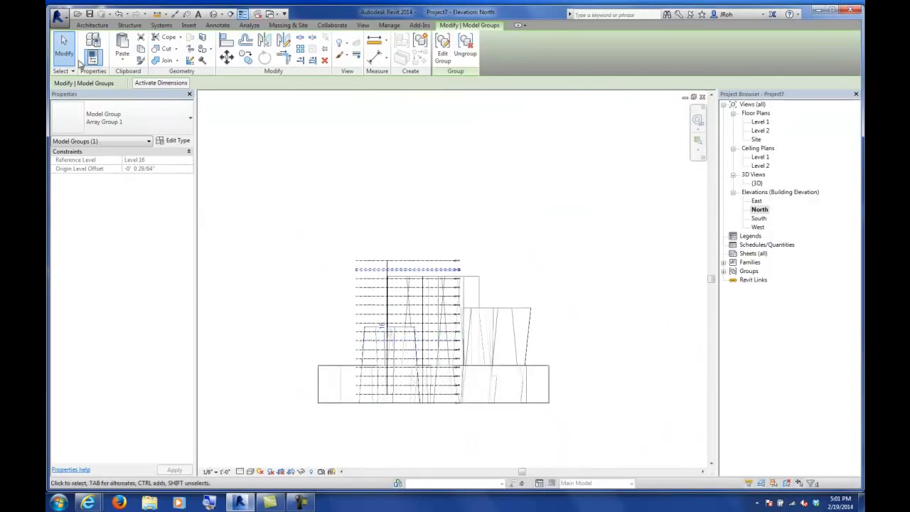
pyautogui.click(443, 239)
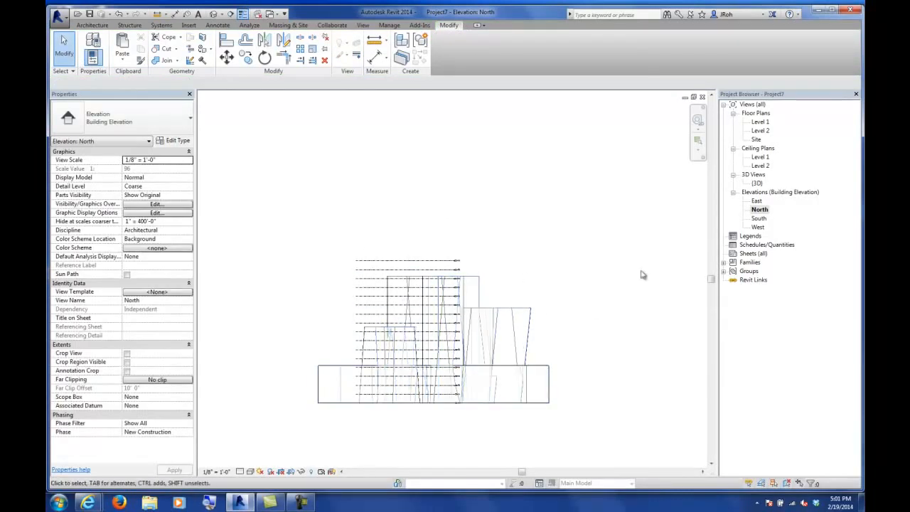
pyautogui.doubleClick(757, 184)
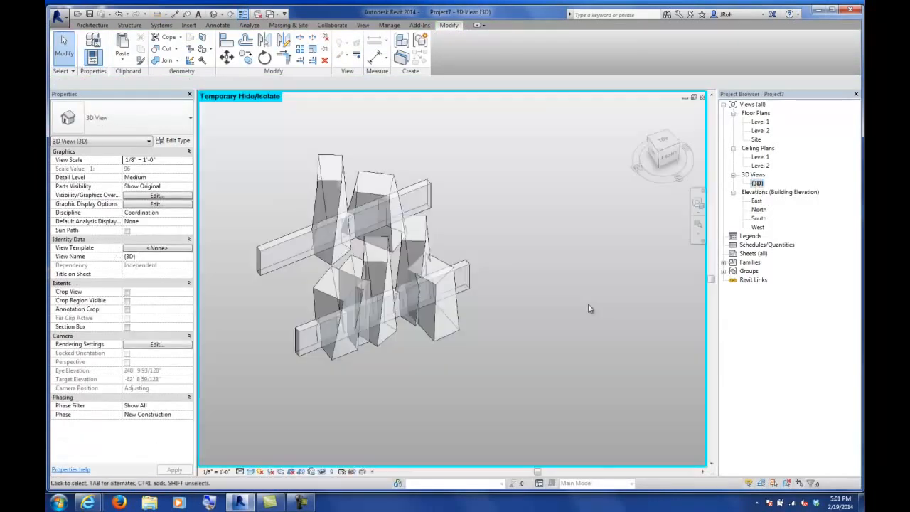
# - Save the project as Project7 in the UNCC folder
pyautogui.moveTo(415, 366); pyautogui.dragTo(443, 260, button='middle')
pyautogui.scroll(3, 375, 265)
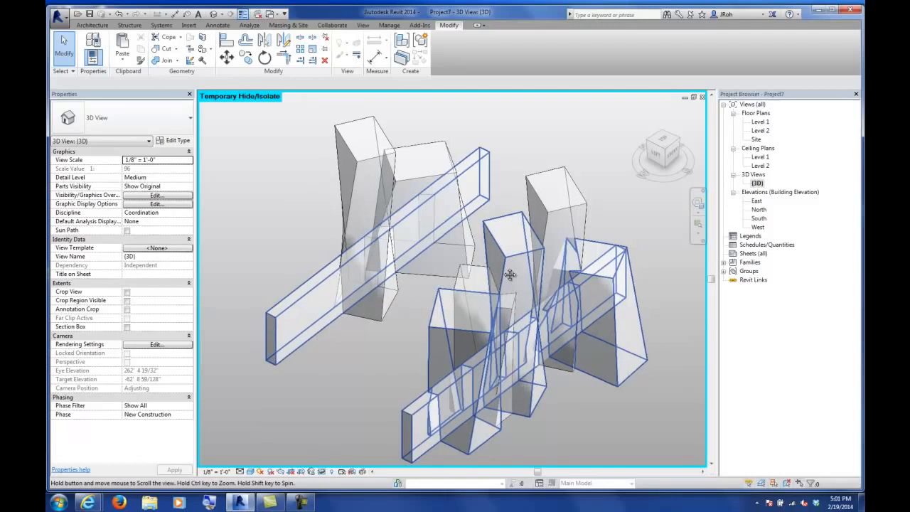
pyautogui.click(91, 15)
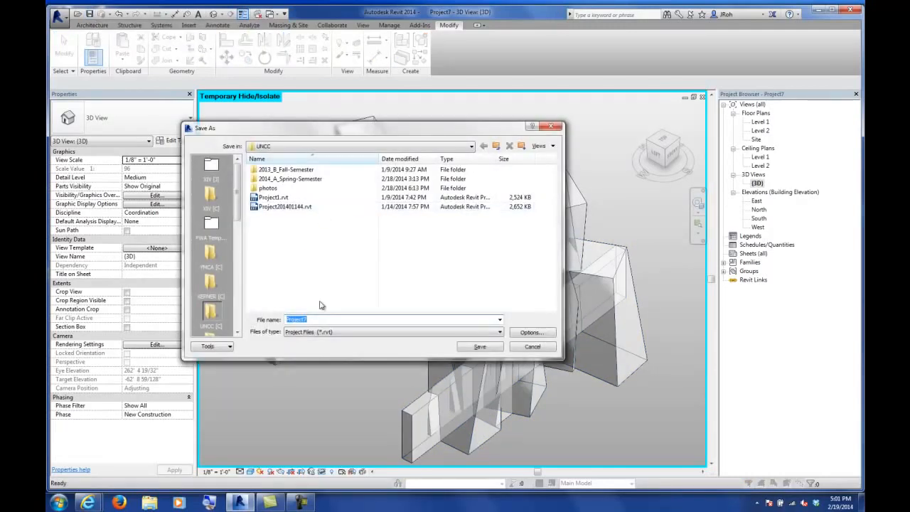
pyautogui.click(479, 347)
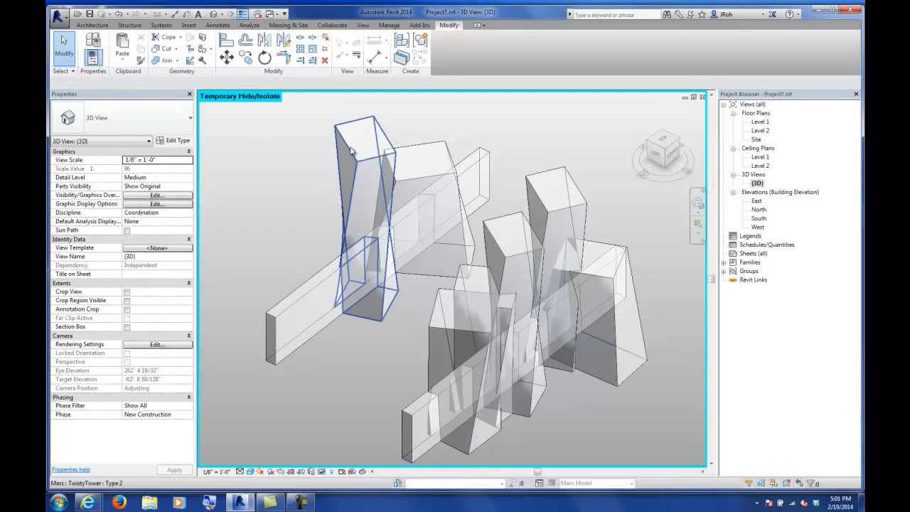
# - Add mass floors at Level 1 through Level 17 to the tall standalone Type 2 TwistyTower
pyautogui.click(345, 202)
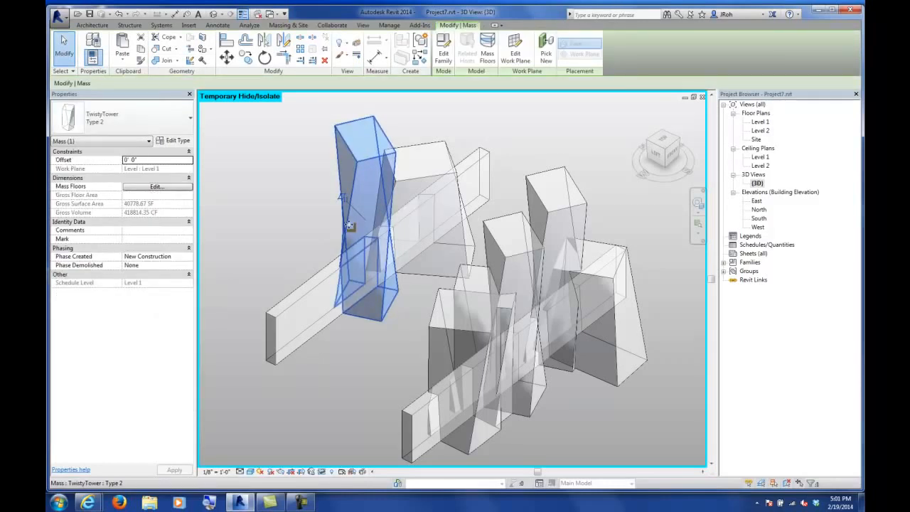
pyautogui.click(486, 56)
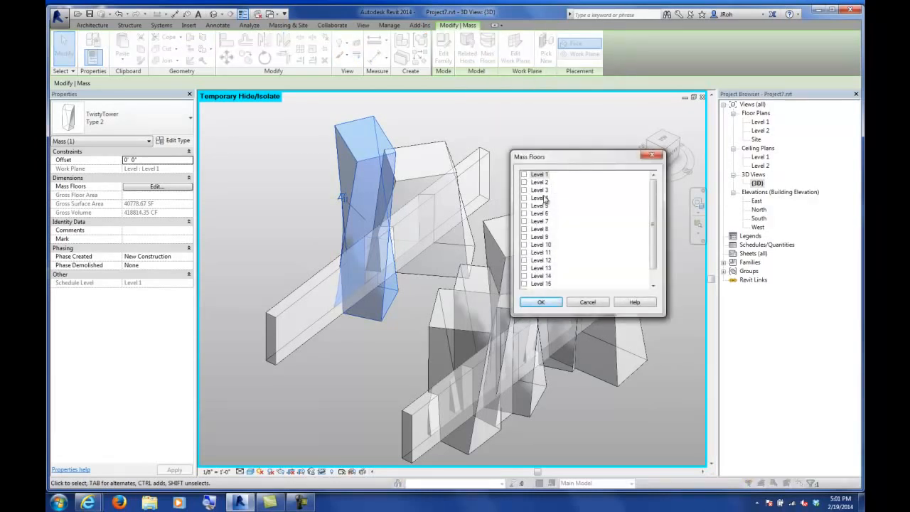
pyautogui.scroll(-1, 653, 201)
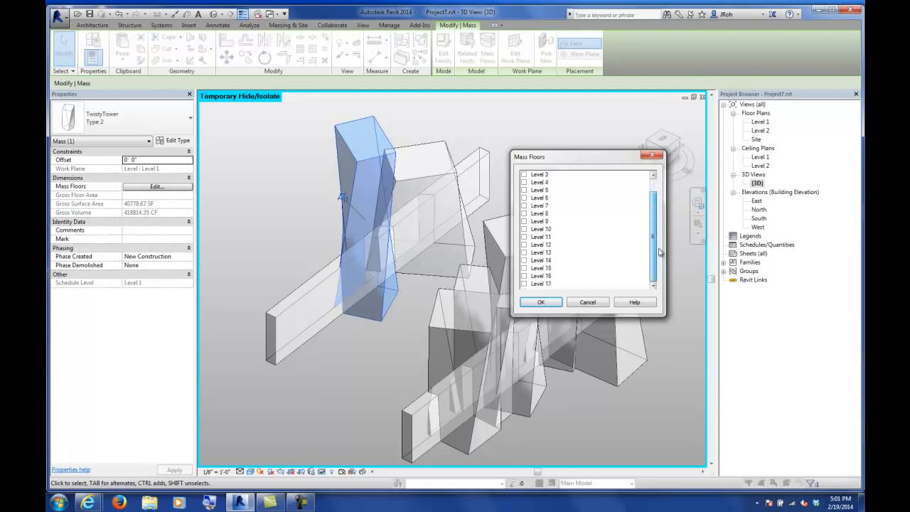
pyautogui.keyDown('shift'); pyautogui.click(541, 287); pyautogui.keyUp('shift')
pyautogui.click(525, 285)
pyautogui.click(542, 302)
pyautogui.press('Escape')
pyautogui.keyDown('shift'); pyautogui.moveTo(307, 319); pyautogui.dragTo(370, 299, button='middle'); pyautogui.keyUp('shift')
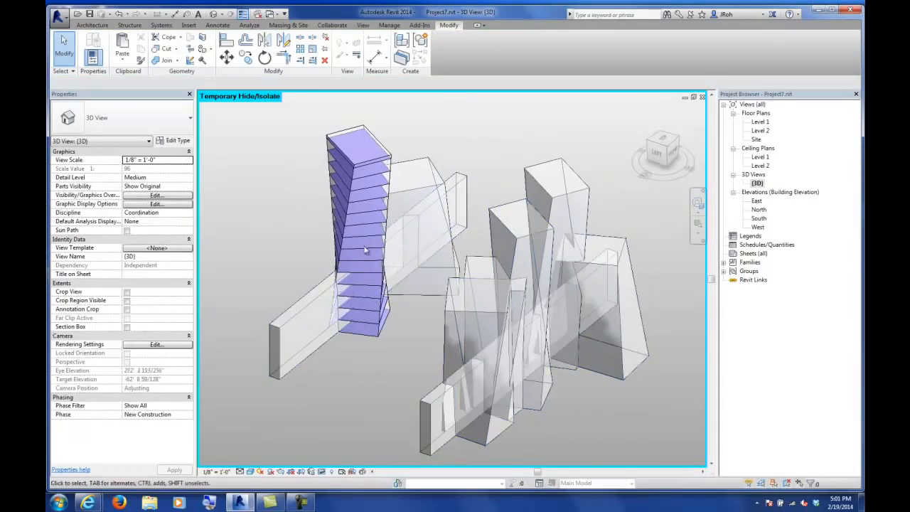
# - Add mass floors to the Type 3 TwistyTower at every odd level from Level 1 to Level 15
pyautogui.keyDown('shift'); pyautogui.moveTo(419, 332); pyautogui.dragTo(450, 243, button='middle'); pyautogui.keyUp('shift')
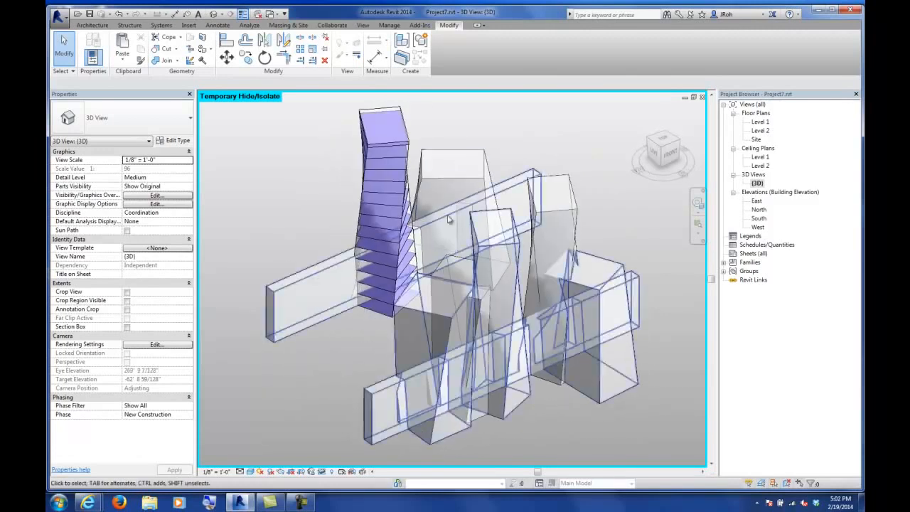
pyautogui.click(442, 186)
pyautogui.keyDown('shift'); pyautogui.moveTo(442, 186); pyautogui.dragTo(474, 291, button='middle'); pyautogui.keyUp('shift')
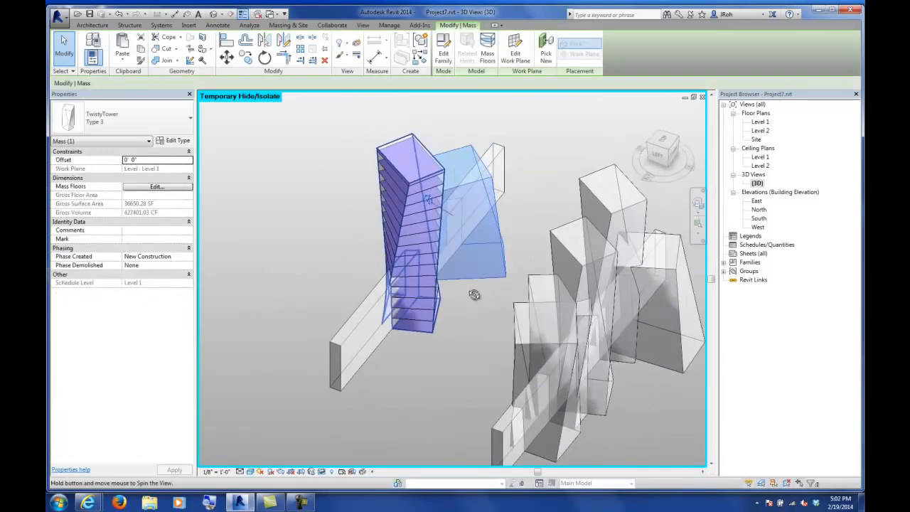
pyautogui.click(487, 57)
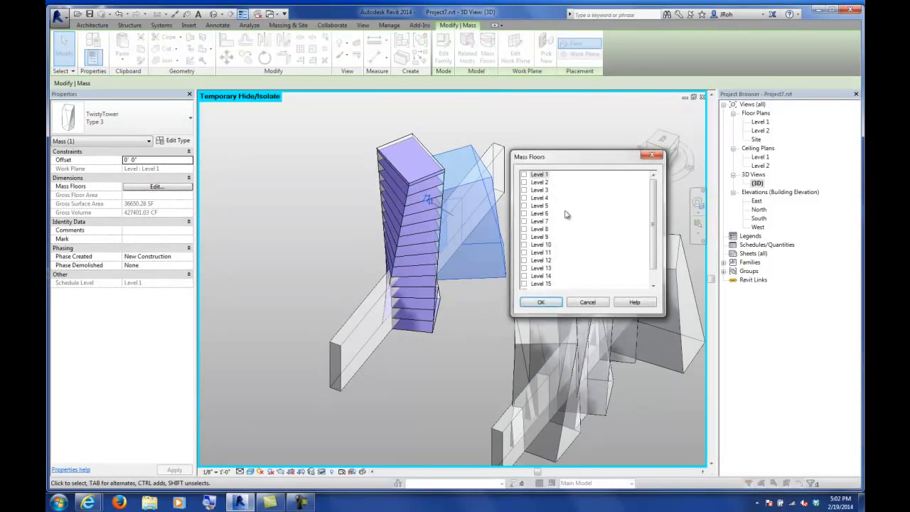
pyautogui.click(525, 175)
pyautogui.click(524, 190)
pyautogui.click(524, 206)
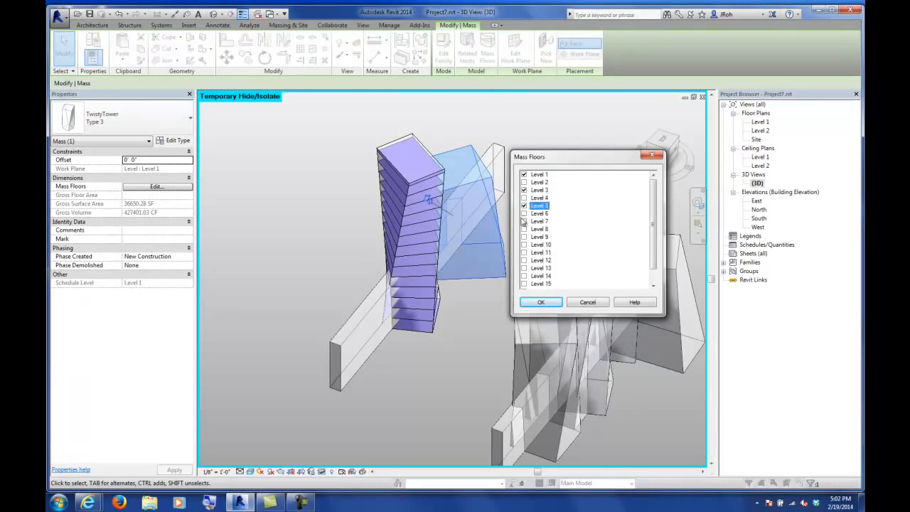
pyautogui.click(524, 222)
pyautogui.click(525, 237)
pyautogui.click(525, 252)
pyautogui.click(524, 268)
pyautogui.click(524, 284)
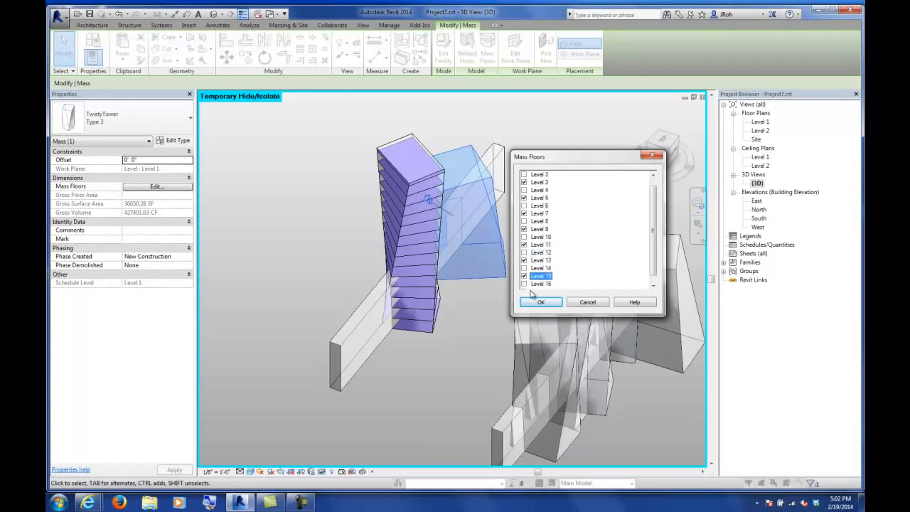
pyautogui.click(540, 302)
# - Add mass floors at Level 1 through Level 17 to the in-place mass of bars and nested towers
pyautogui.keyDown('shift'); pyautogui.moveTo(488, 315); pyautogui.dragTo(434, 290, button='middle'); pyautogui.keyUp('shift')
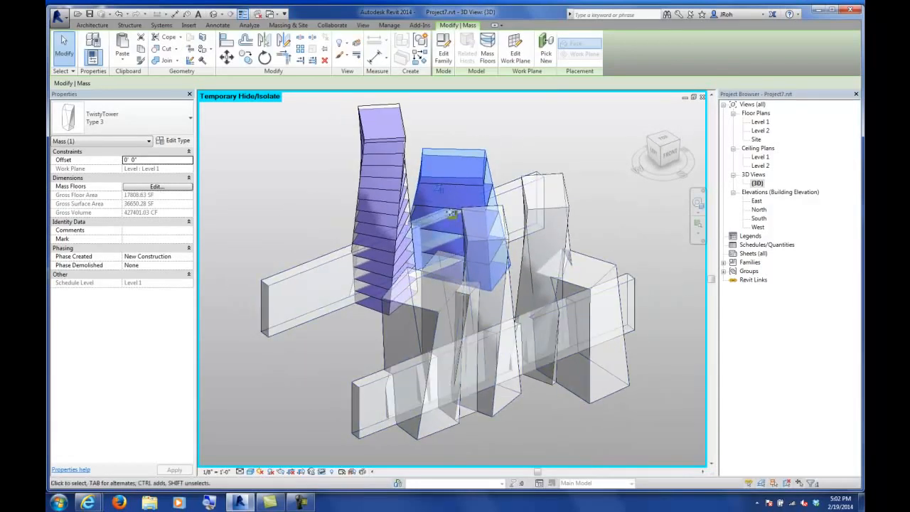
pyautogui.keyDown('shift'); pyautogui.moveTo(428, 216); pyautogui.dragTo(482, 275, button='middle'); pyautogui.keyUp('shift')
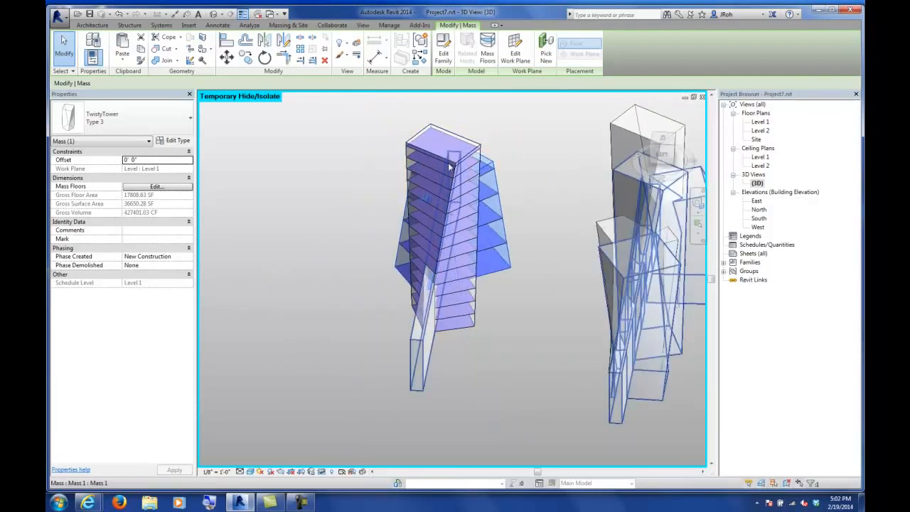
pyautogui.keyDown('shift'); pyautogui.moveTo(570, 292); pyautogui.dragTo(424, 248, button='middle'); pyautogui.keyUp('shift')
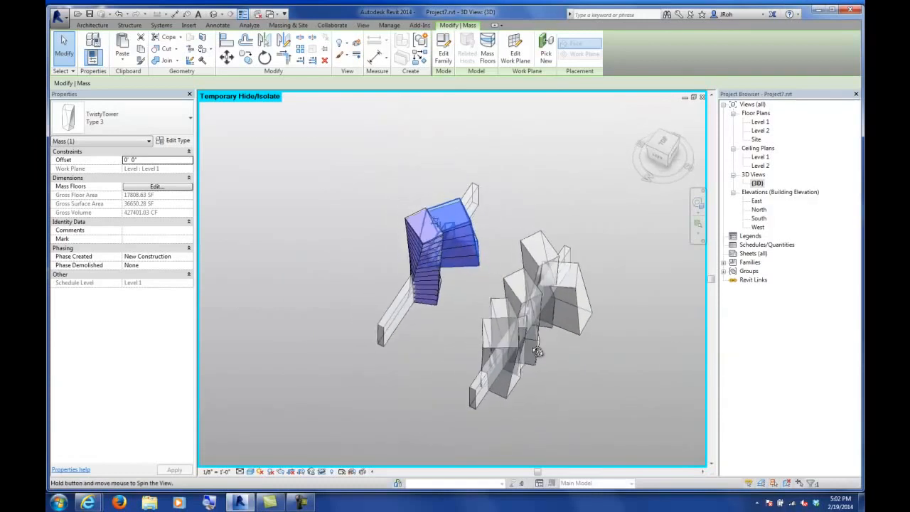
pyautogui.click(560, 290)
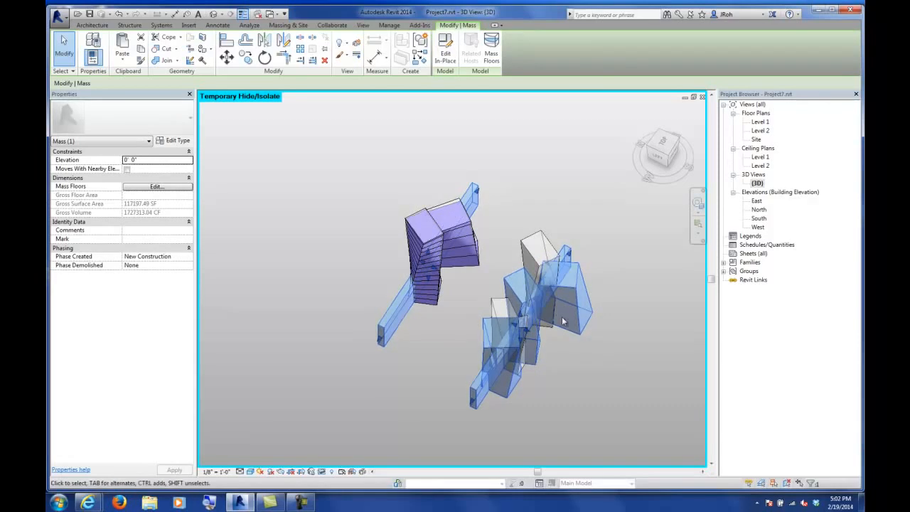
pyautogui.click(492, 50)
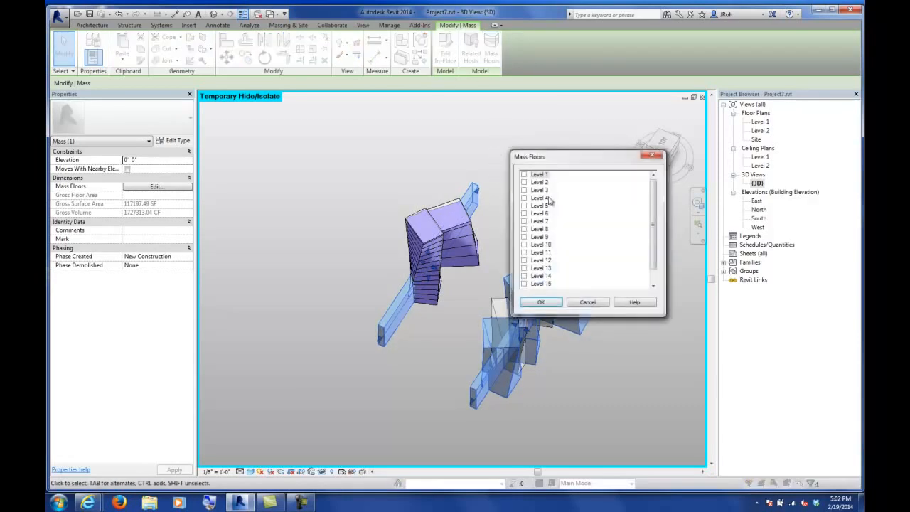
pyautogui.click(539, 175)
pyautogui.moveTo(653, 213); pyautogui.dragTo(655, 228)
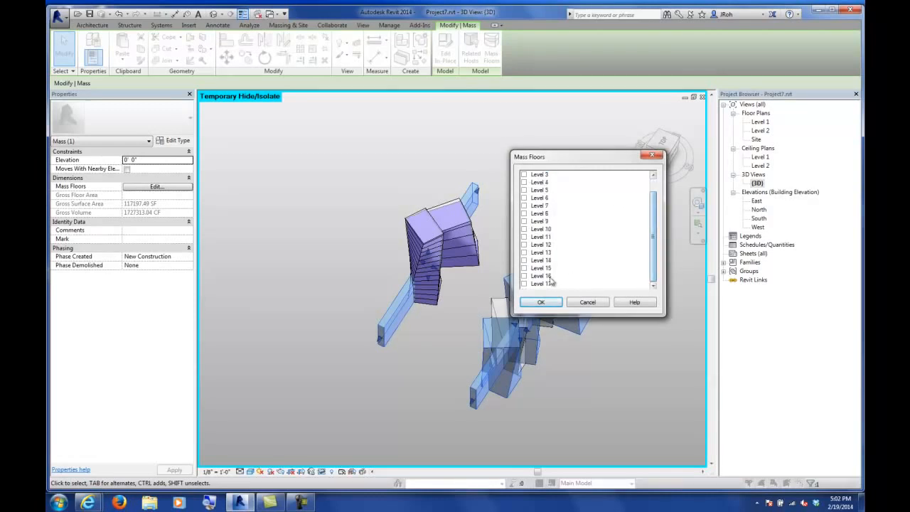
pyautogui.keyDown('shift'); pyautogui.click(541, 284); pyautogui.keyUp('shift')
pyautogui.click(540, 302)
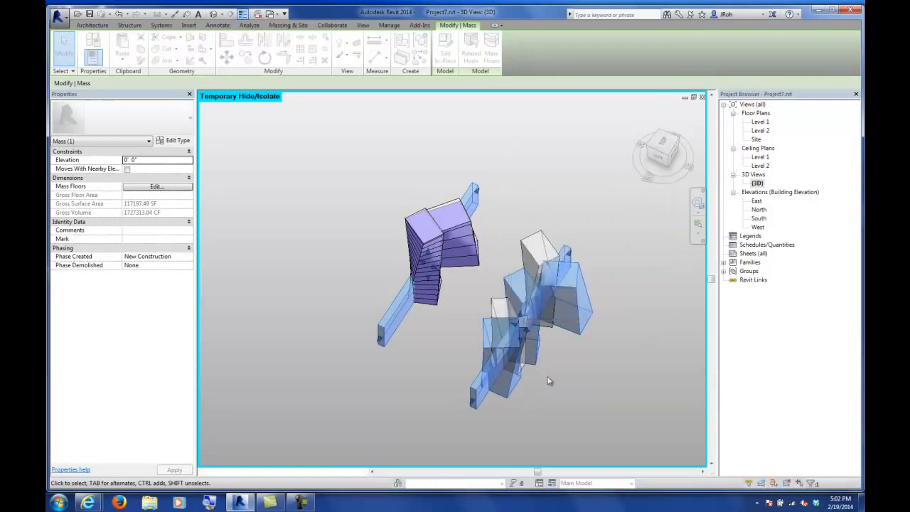
pyautogui.keyDown('shift'); pyautogui.moveTo(554, 387); pyautogui.dragTo(455, 345, button='middle'); pyautogui.keyUp('shift')
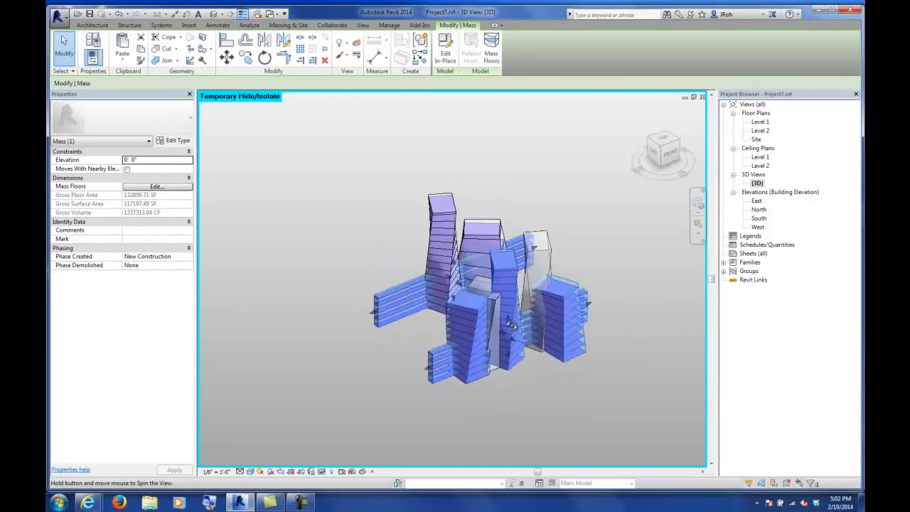
pyautogui.scroll(8, 442, 374)
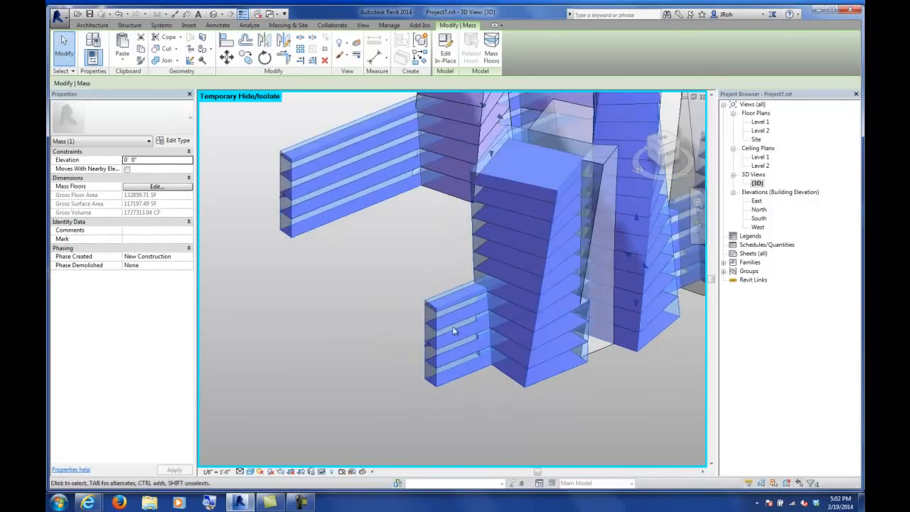
pyautogui.scroll(-8, 406, 295)
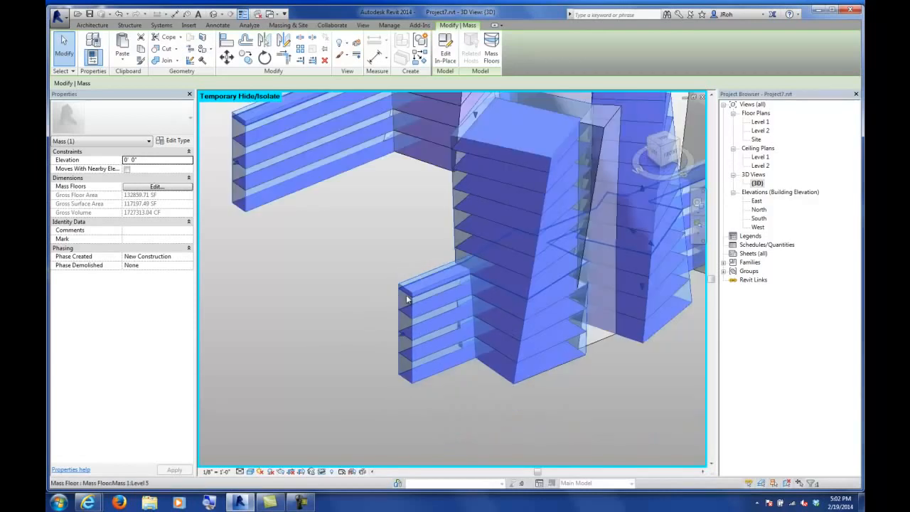
pyautogui.keyDown('shift'); pyautogui.moveTo(381, 306); pyautogui.dragTo(474, 325, button='middle'); pyautogui.keyUp('shift')
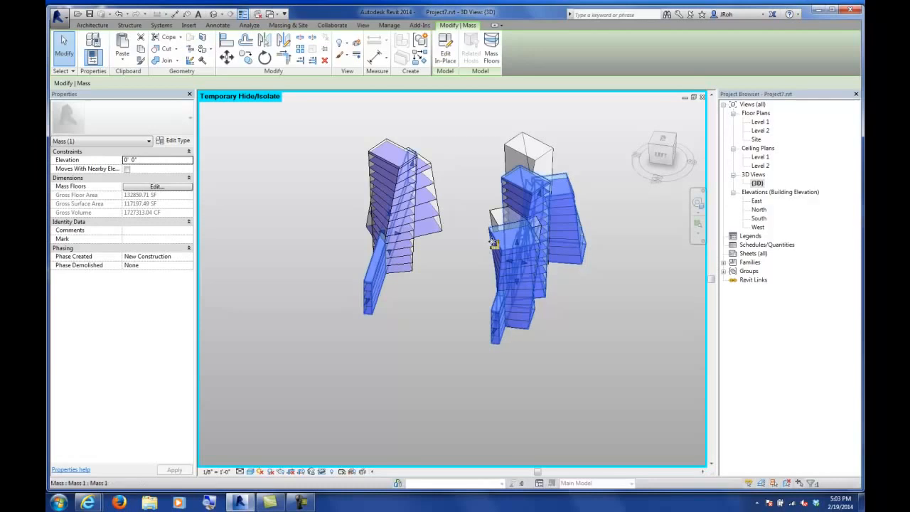
# - Open the North elevation and ungroup the Level 16 and Level 17 array groups
pyautogui.doubleClick(760, 209)
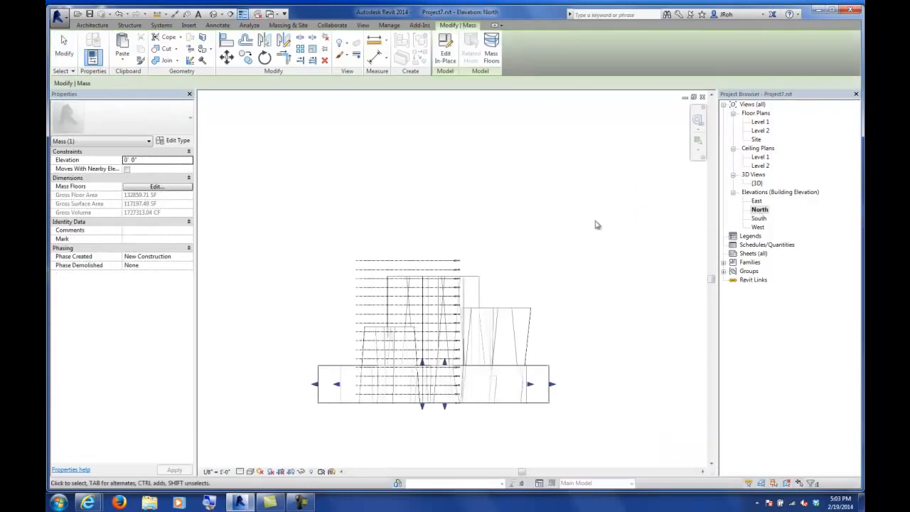
pyautogui.moveTo(500, 285); pyautogui.dragTo(510, 230, button='middle')
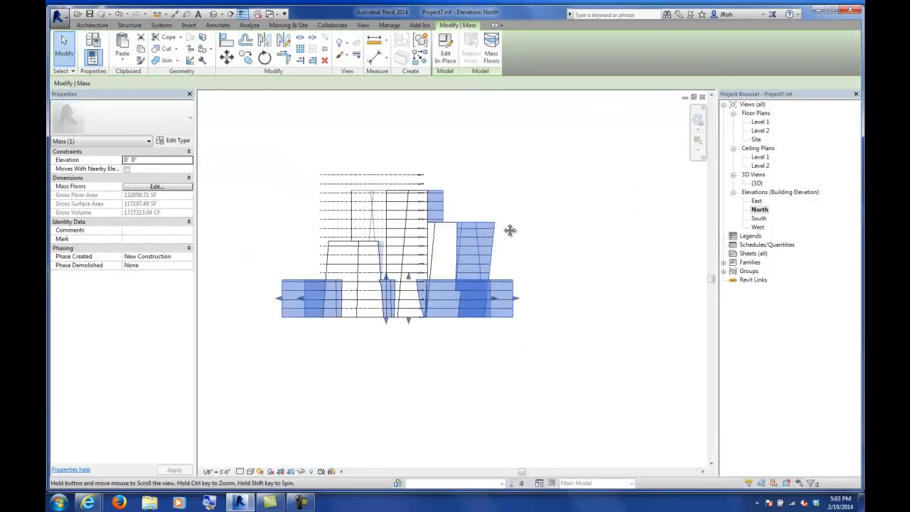
pyautogui.scroll(5, 382, 167)
pyautogui.scroll(5, 514, 205)
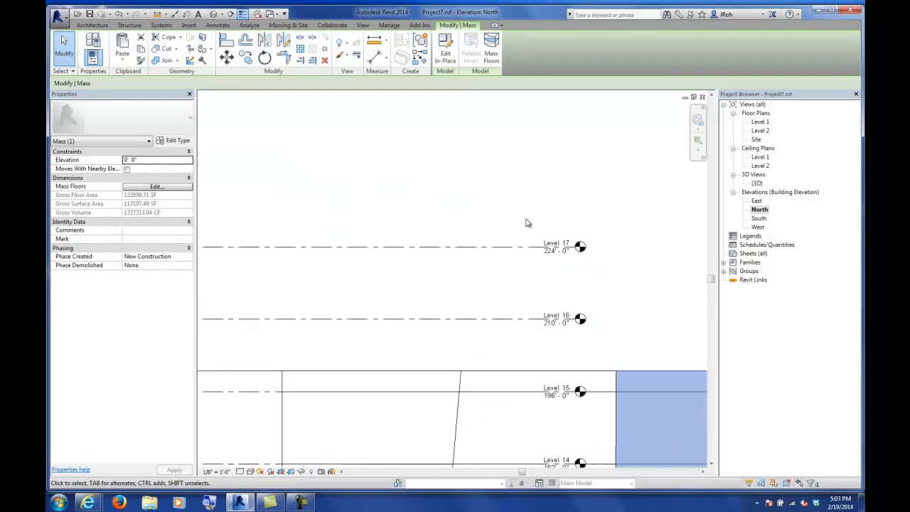
pyautogui.moveTo(530, 239); pyautogui.dragTo(391, 131, button='middle')
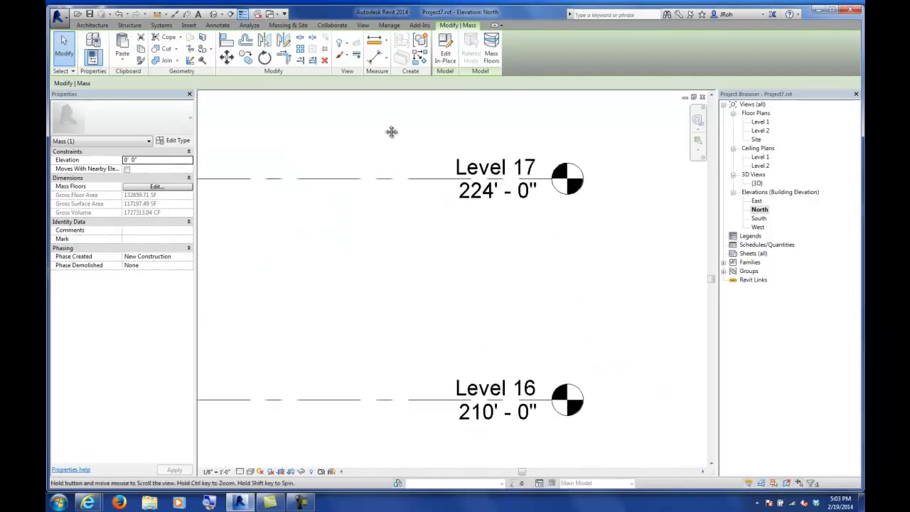
pyautogui.click(410, 183)
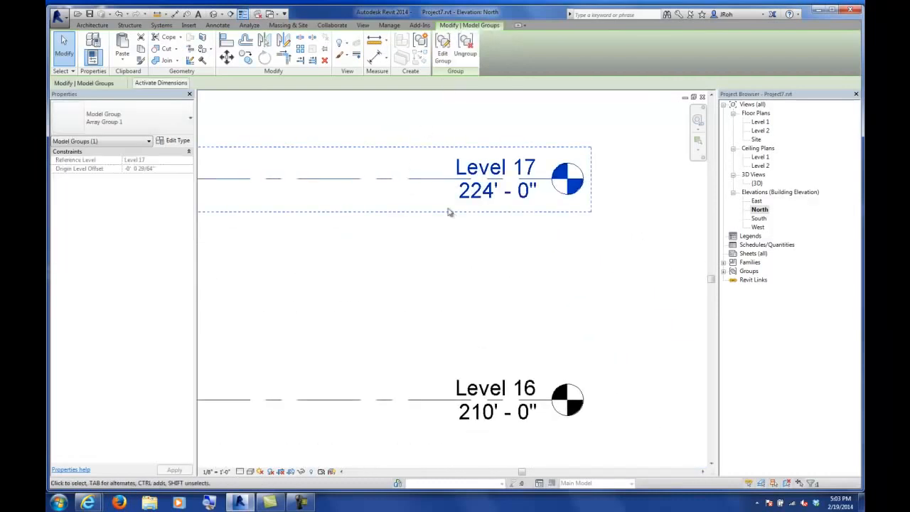
pyautogui.scroll(-2, 441, 189)
pyautogui.moveTo(430, 145); pyautogui.dragTo(396, 291)
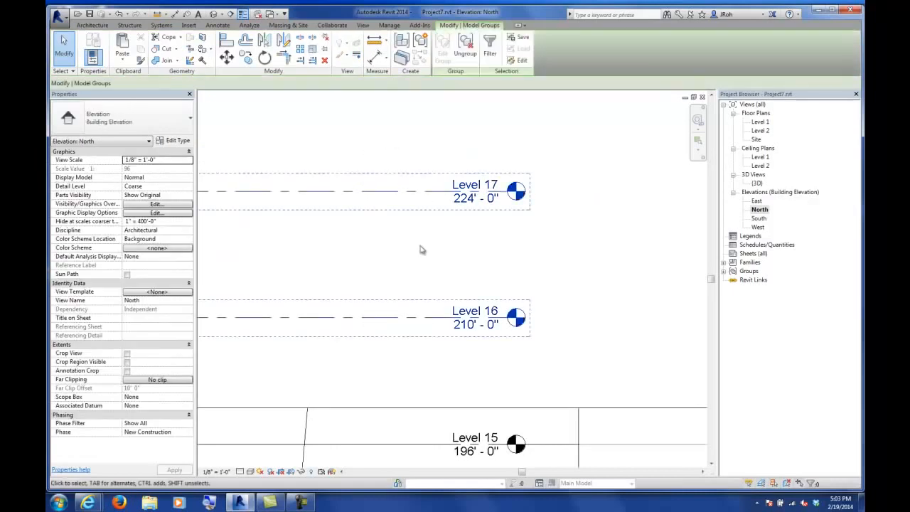
pyautogui.click(465, 50)
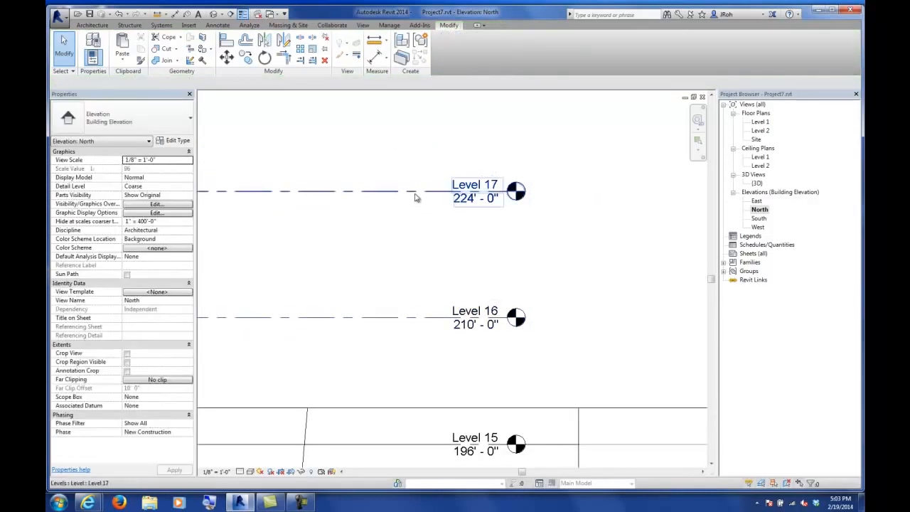
# - Array Level 17 upward as a grouped array of 10 levels, using the 14'-0" spacing from Level 16 to Level 17
pyautogui.click(416, 198)
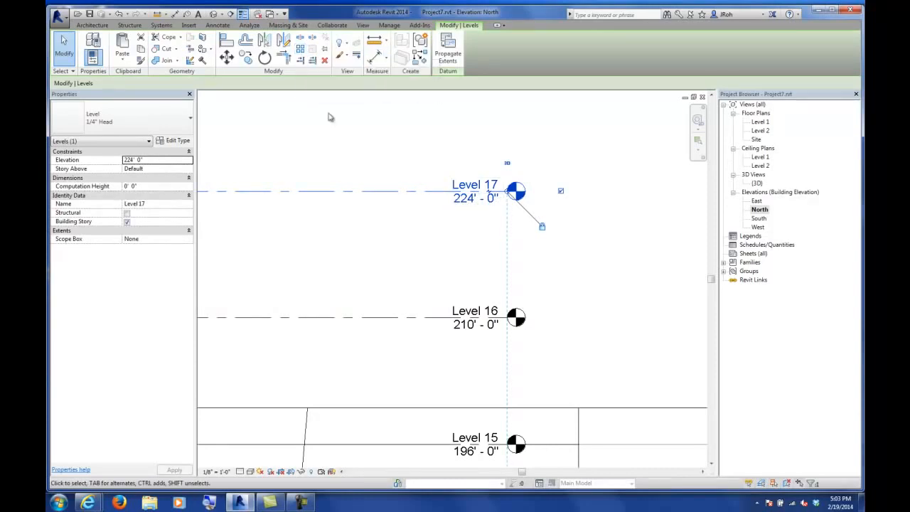
pyautogui.press('ctrl')
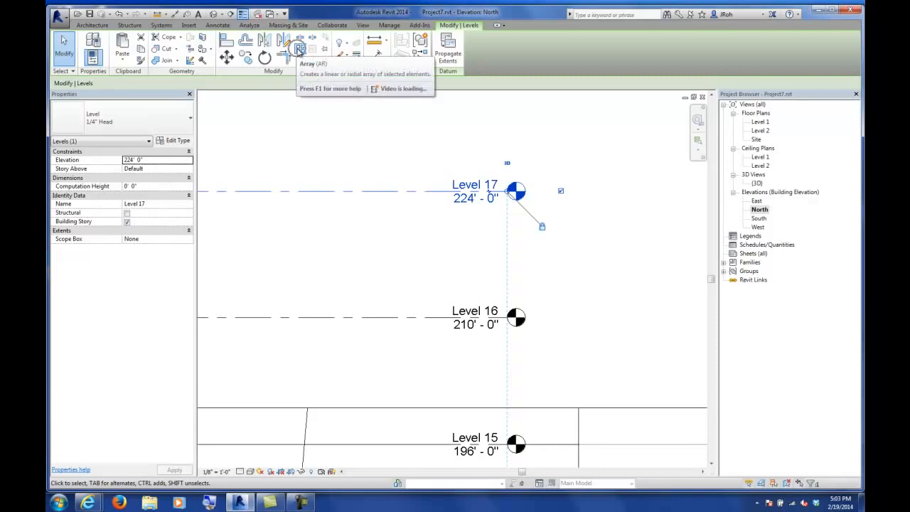
pyautogui.click(300, 49)
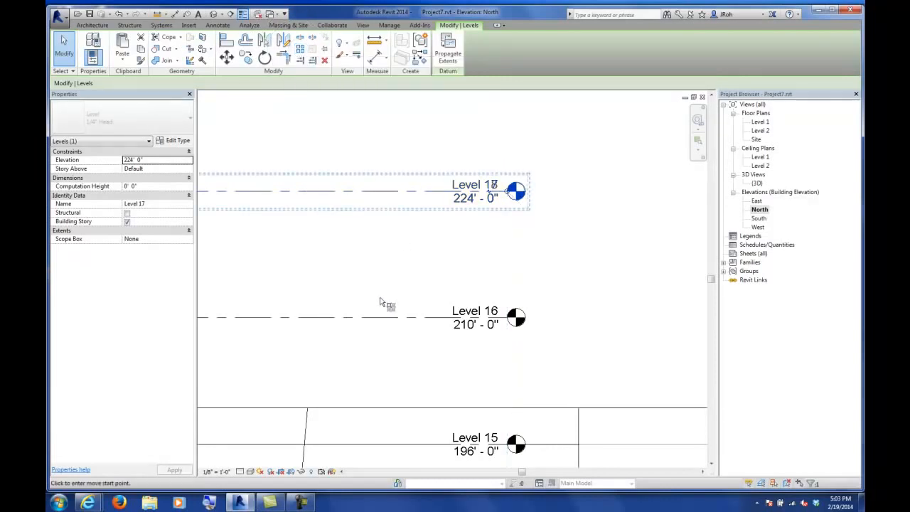
pyautogui.click(380, 318)
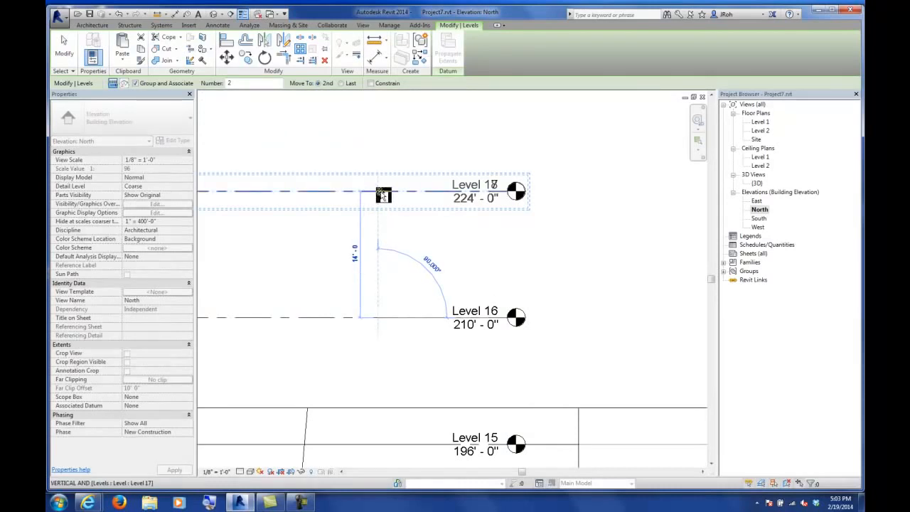
pyautogui.click(382, 196)
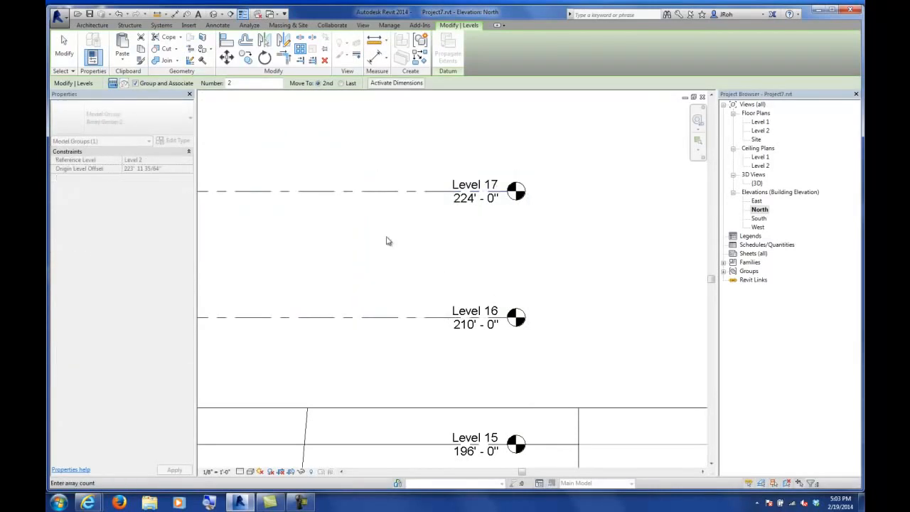
pyautogui.scroll(-5, 390, 246)
pyautogui.moveTo(372, 215); pyautogui.dragTo(630, 254, button='middle')
pyautogui.moveTo(434, 257); pyautogui.dragTo(512, 266, button='middle')
pyautogui.scroll(5, 426, 247)
pyautogui.scroll(-5, 490, 273)
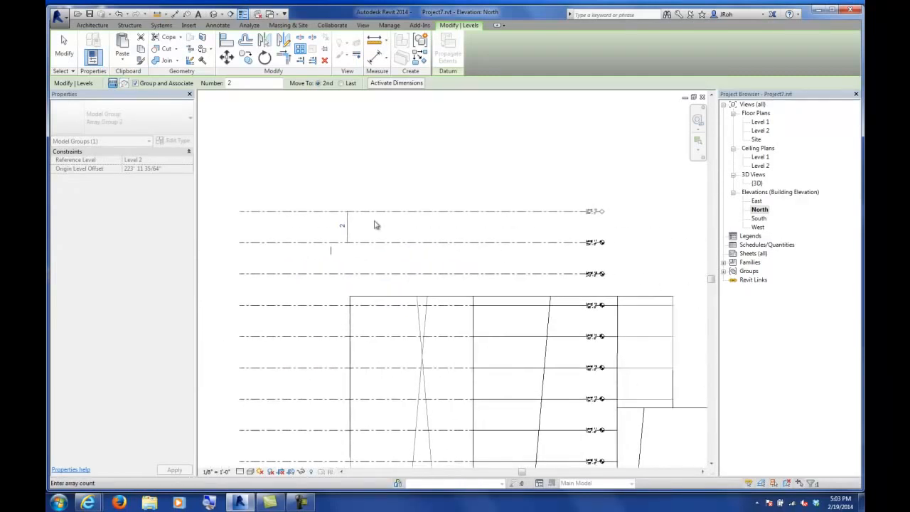
pyautogui.scroll(5, 347, 231)
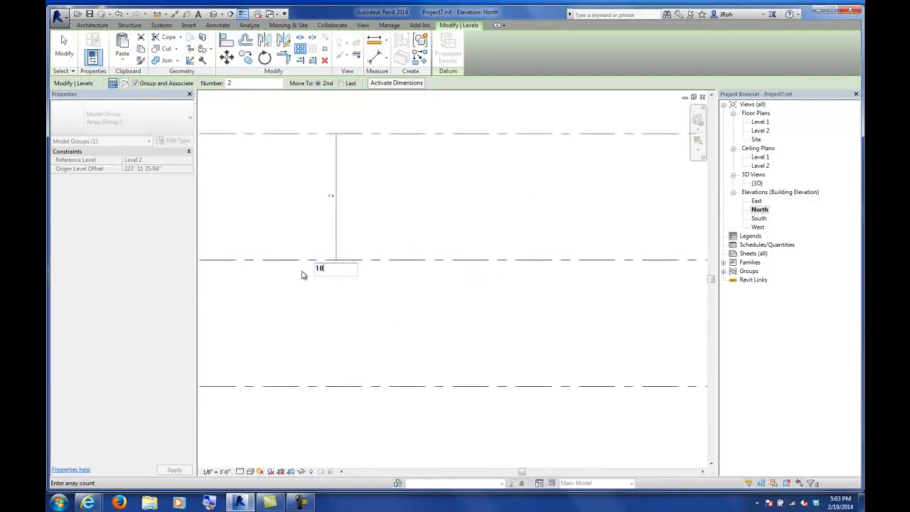
pyautogui.press('Return')
pyautogui.scroll(-8, 364, 274)
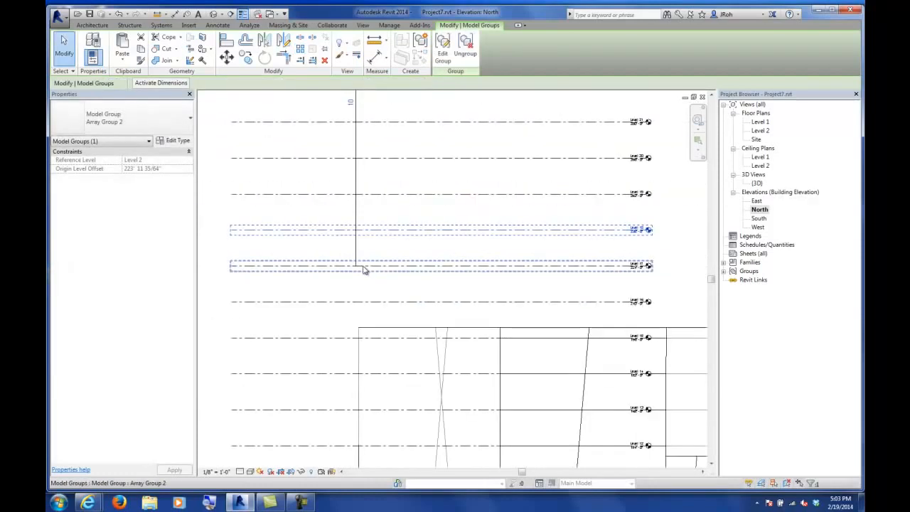
pyautogui.scroll(-2, 441, 264)
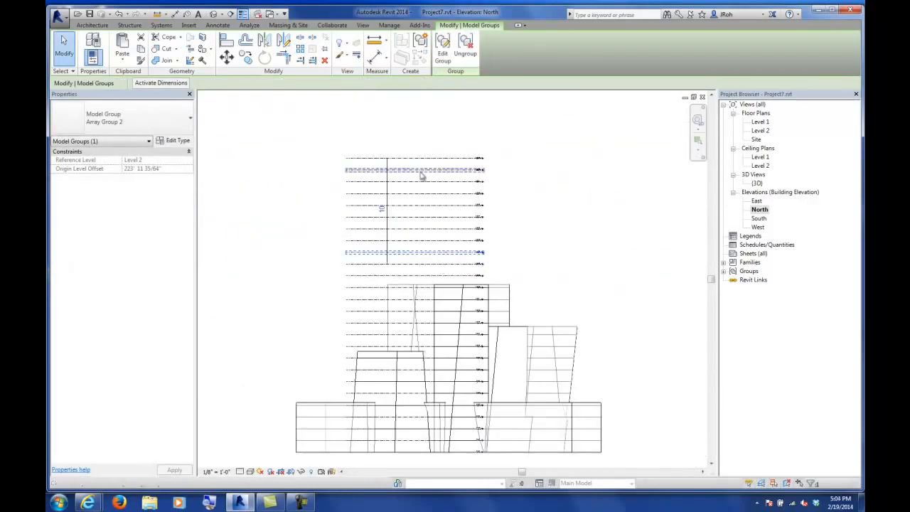
# - Set the count of the level array above Level 17 to 20 and save the project
pyautogui.click(536, 173)
pyautogui.click(452, 159)
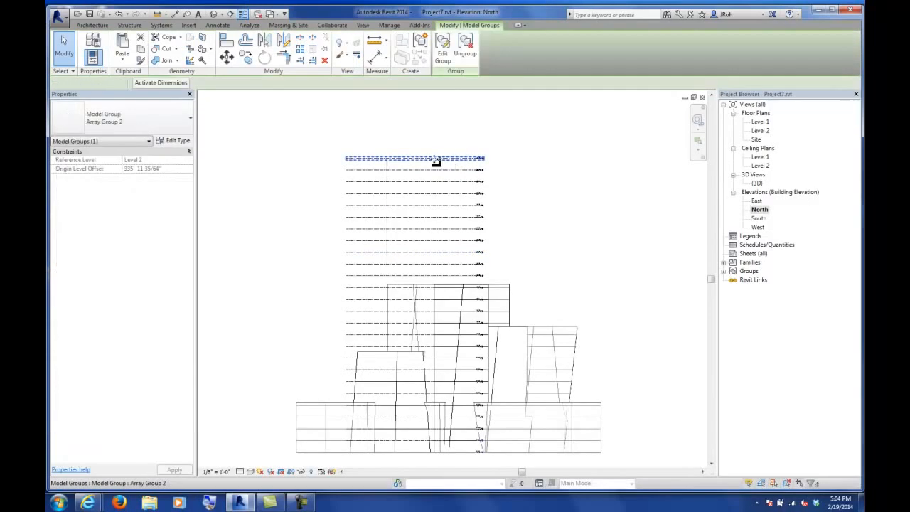
pyautogui.scroll(5, 416, 163)
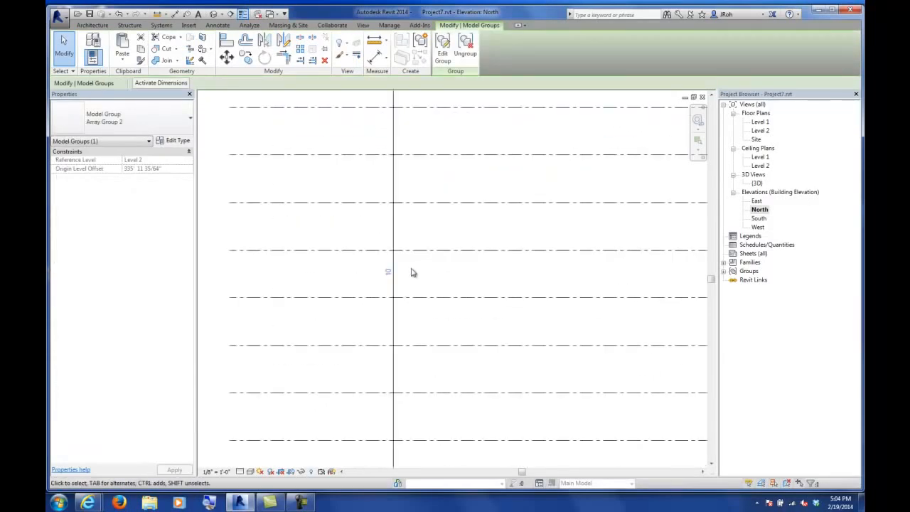
pyautogui.click(389, 274)
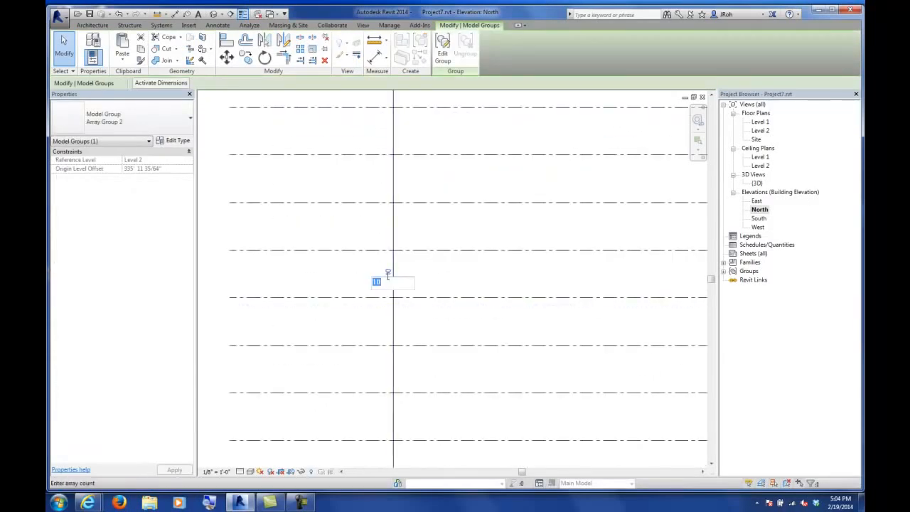
pyautogui.write("20'")
pyautogui.press('Return')
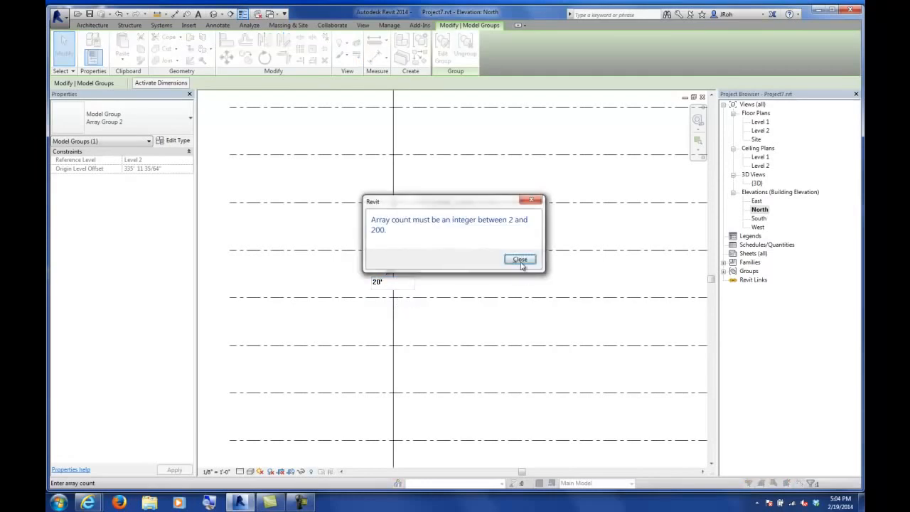
pyautogui.click(520, 259)
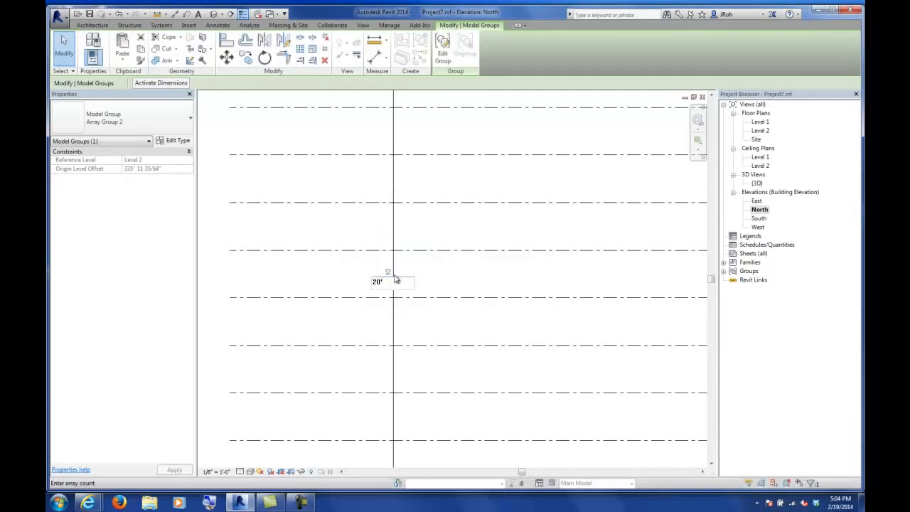
pyautogui.press('BackSpace')
pyautogui.press('Return')
pyautogui.scroll(-4, 396, 279)
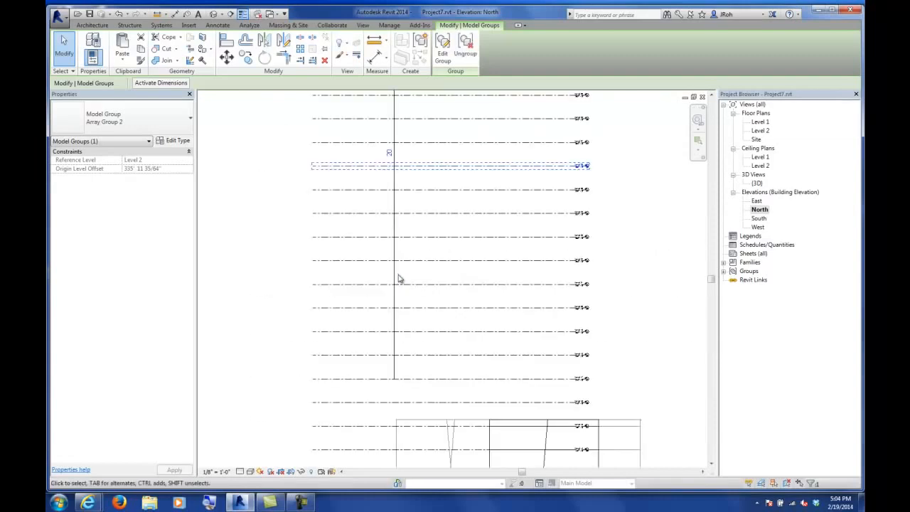
pyautogui.scroll(-4, 462, 274)
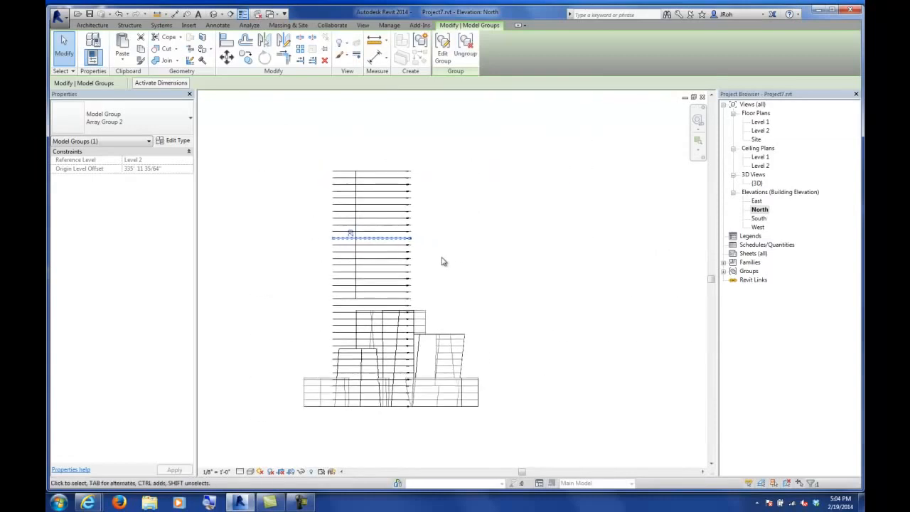
pyautogui.click(446, 270)
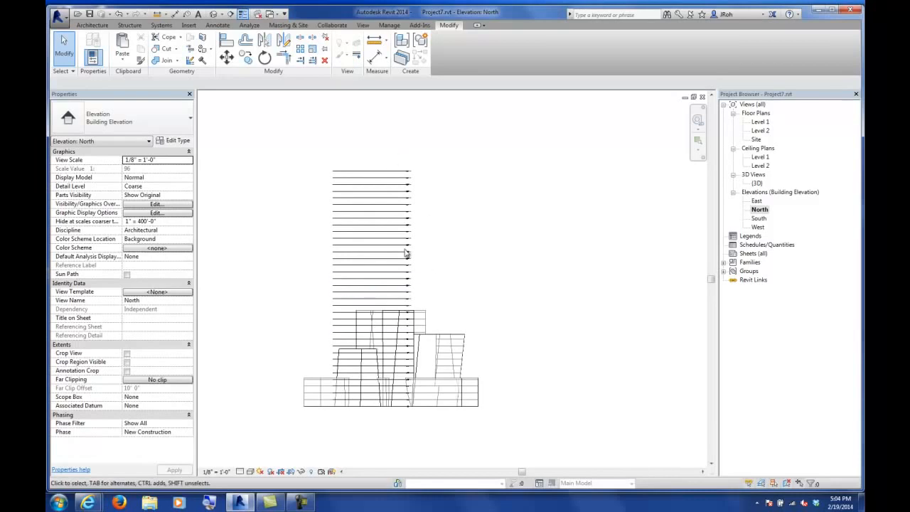
pyautogui.moveTo(449, 301); pyautogui.dragTo(507, 269, button='middle')
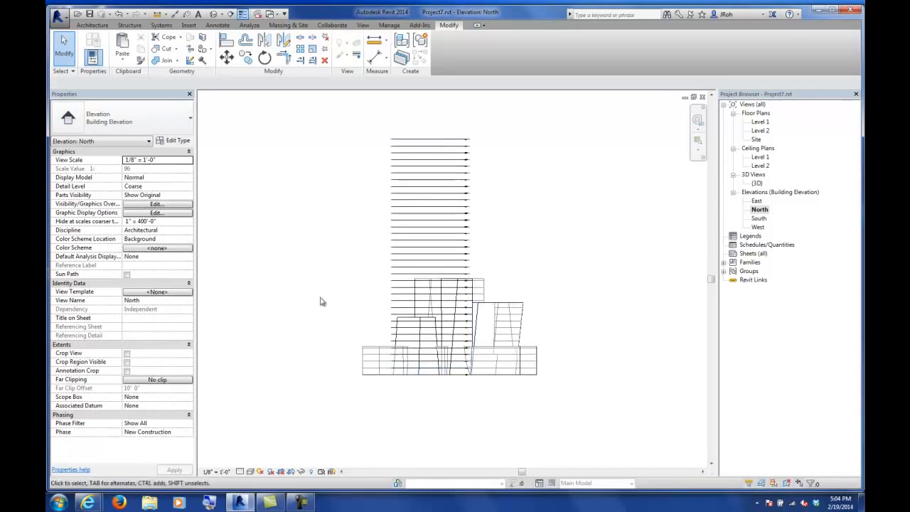
pyautogui.click(90, 15)
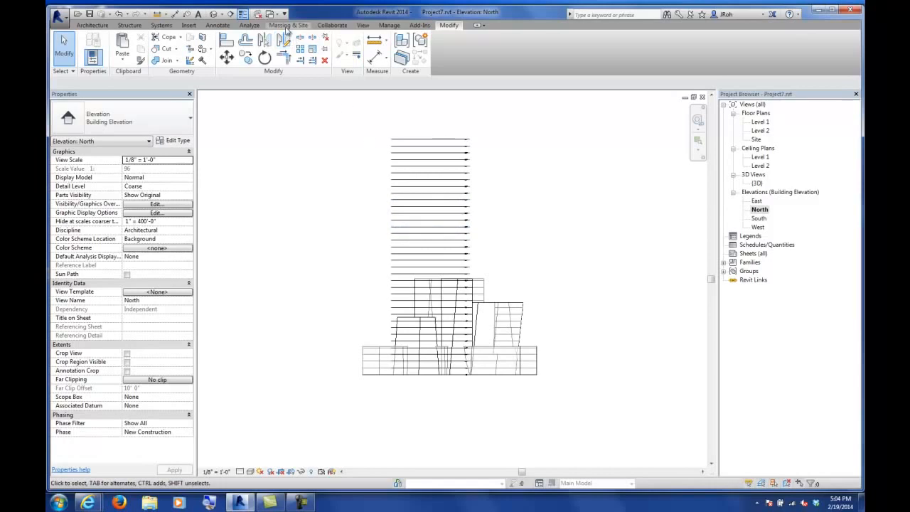
# - Inspect the TwistyTower family in its 3D view and return to the project's North elevation
pyautogui.click(269, 14)
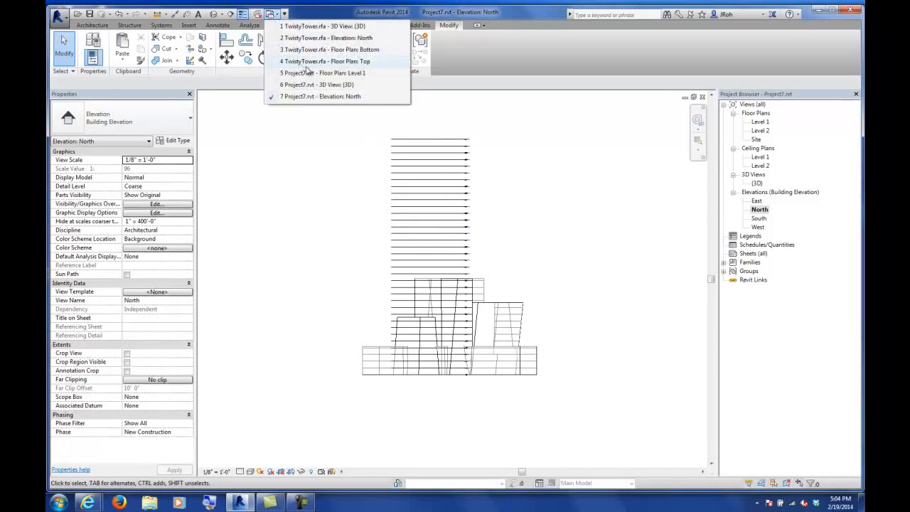
pyautogui.click(320, 26)
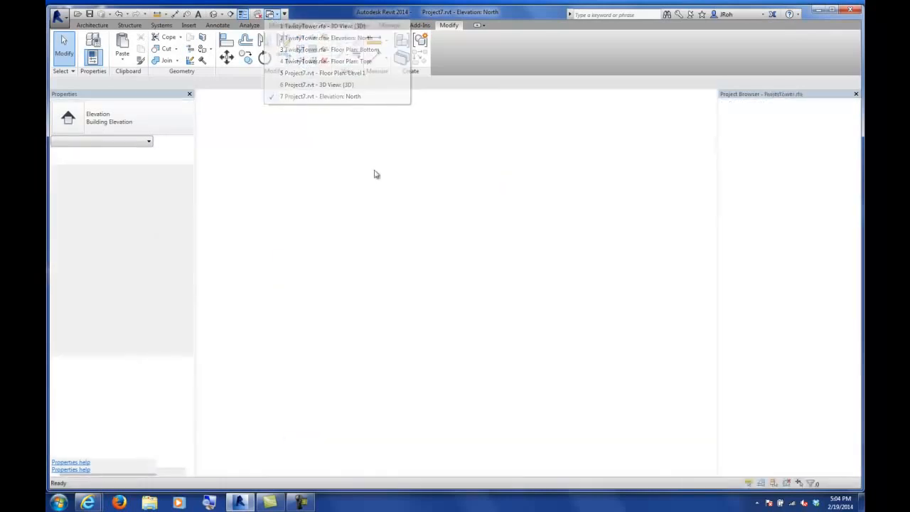
pyautogui.keyDown('shift'); pyautogui.moveTo(314, 325); pyautogui.dragTo(357, 249, button='middle'); pyautogui.keyUp('shift')
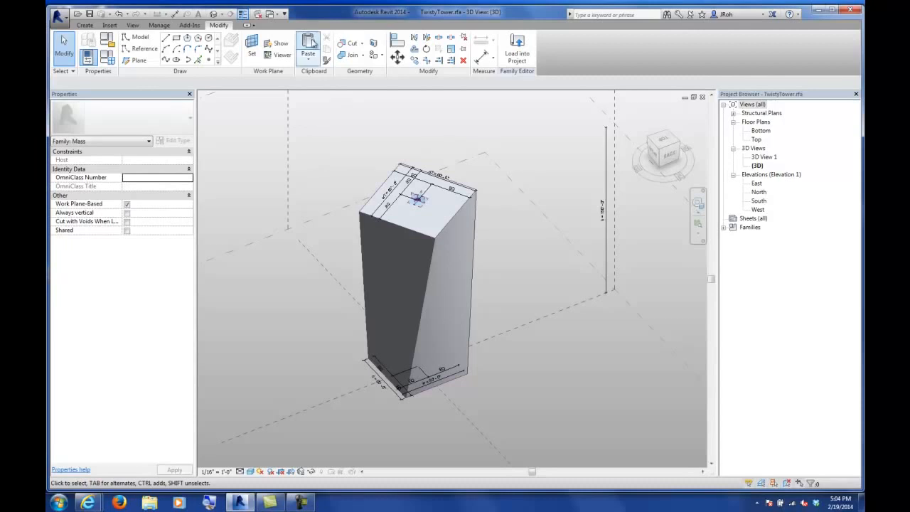
pyautogui.click(272, 14)
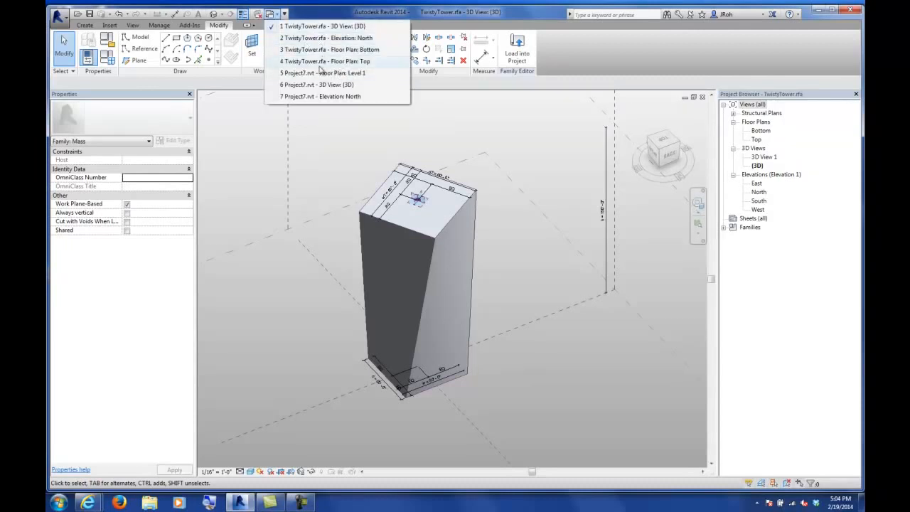
pyautogui.click(313, 97)
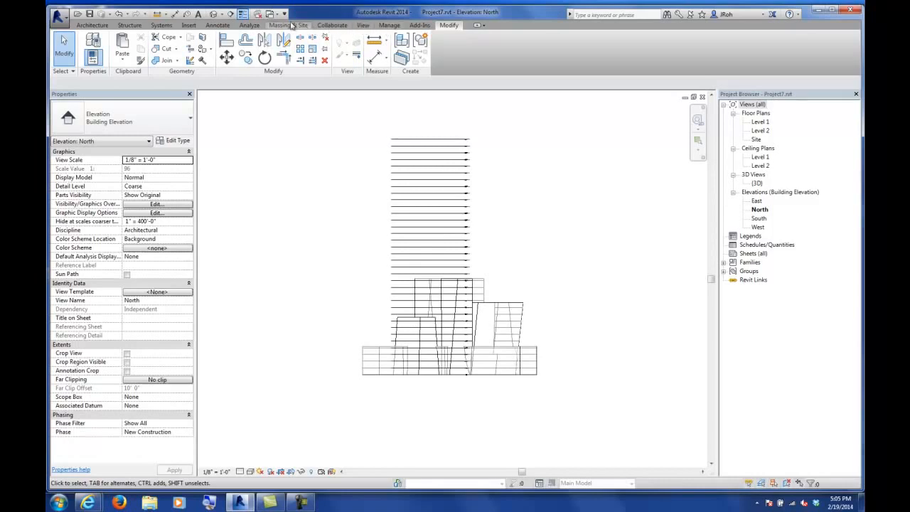
# - Create floor plan views for Level 3 through Level 7 without duplicating existing views, and save the project
pyautogui.click(362, 25)
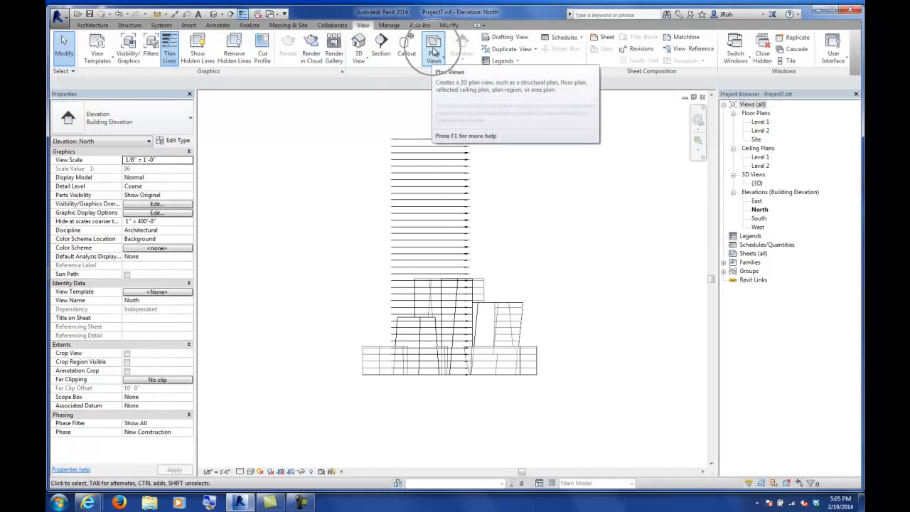
pyautogui.click(434, 53)
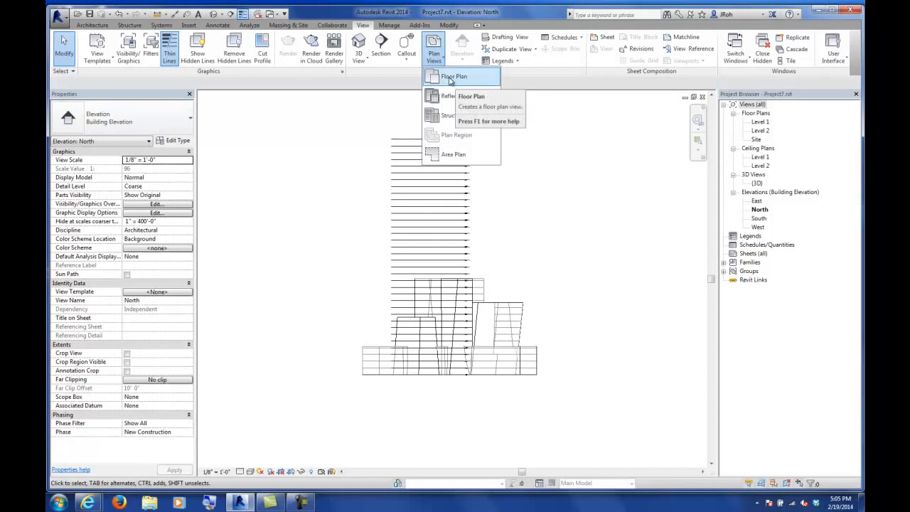
pyautogui.click(449, 80)
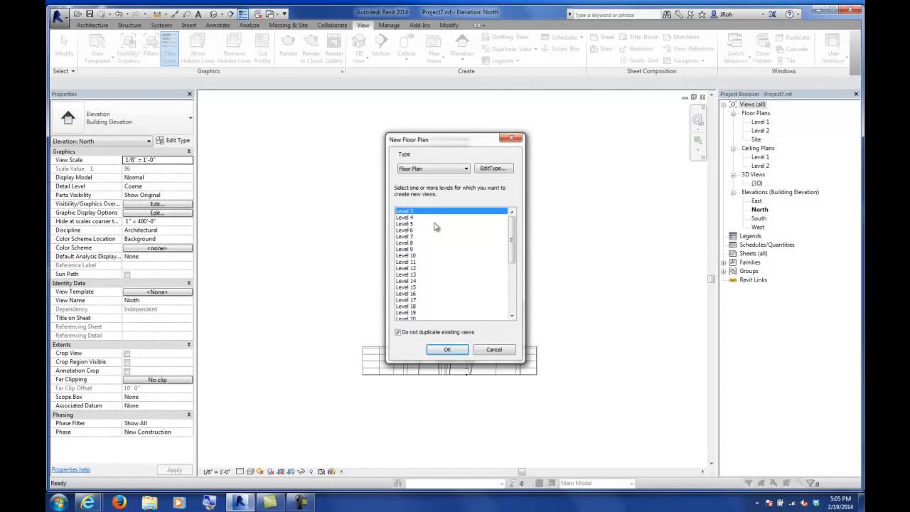
pyautogui.moveTo(511, 238)
pyautogui.mouseDown()
pyautogui.moveTo(511, 268)
pyautogui.moveTo(494, 303)
pyautogui.moveTo(512, 240)
pyautogui.mouseUp()
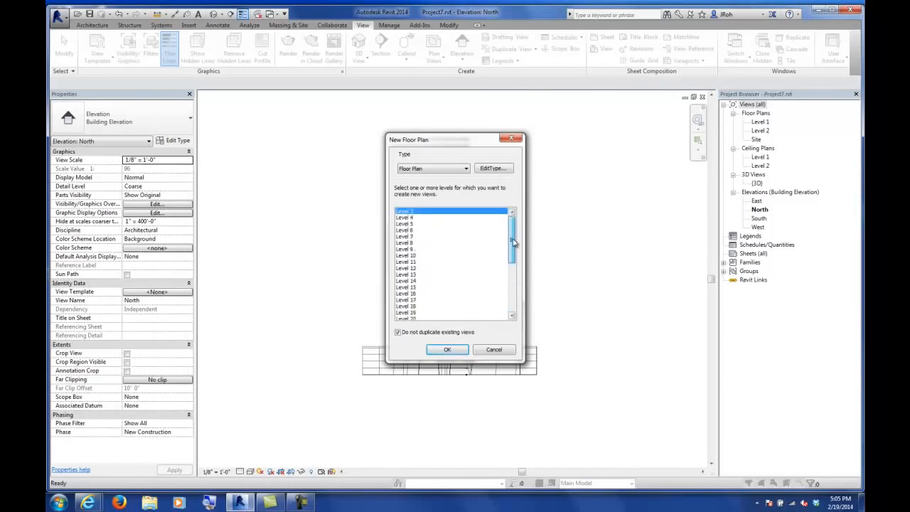
pyautogui.keyDown('shift'); pyautogui.click(407, 238); pyautogui.keyUp('shift')
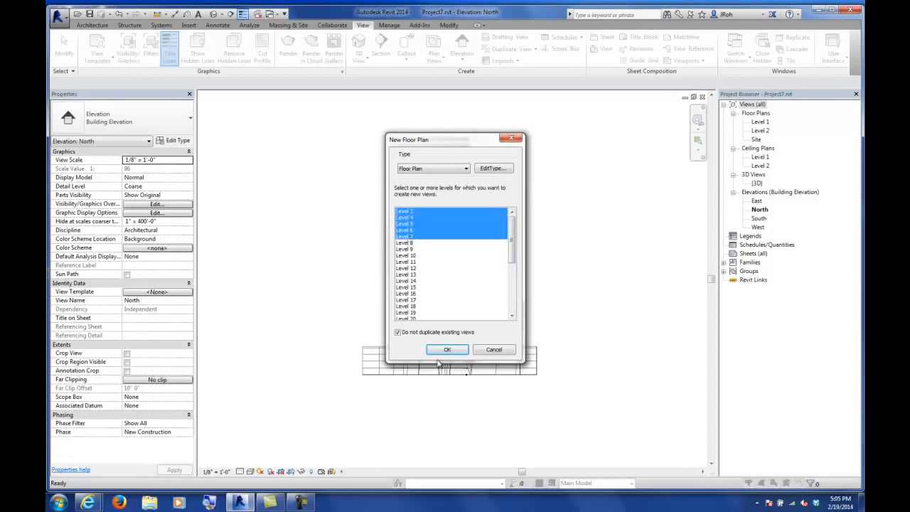
pyautogui.click(442, 350)
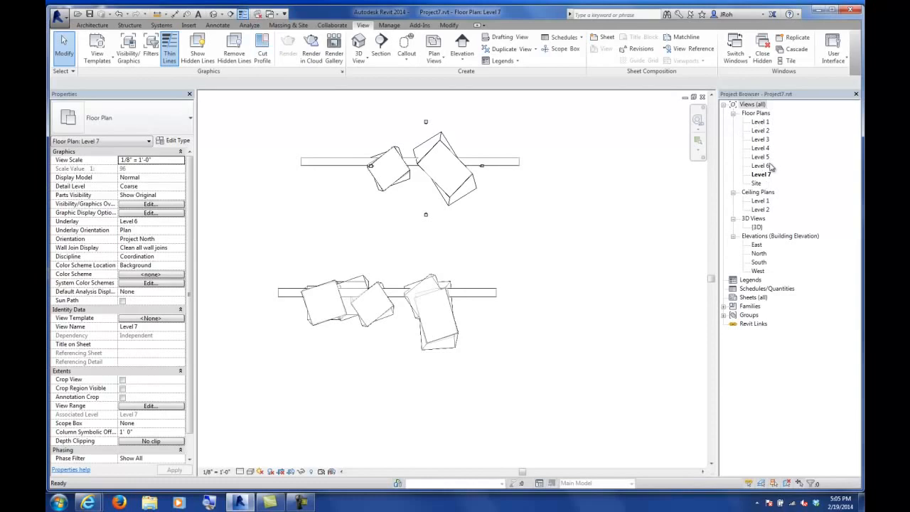
pyautogui.click(90, 14)
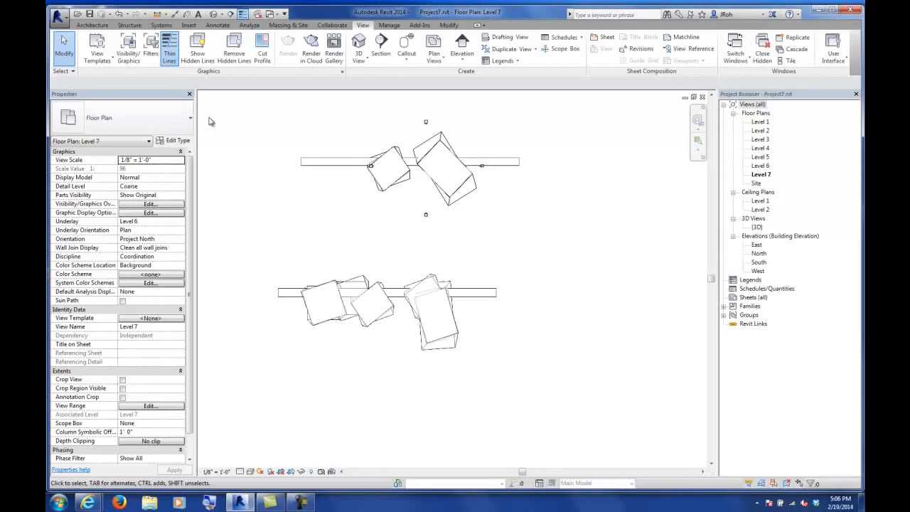
pyautogui.click(89, 14)
# - Switch to the TwistyTower family's 3D view and save the family as TwistyTower_OffsetFacade.rfa
pyautogui.click(270, 14)
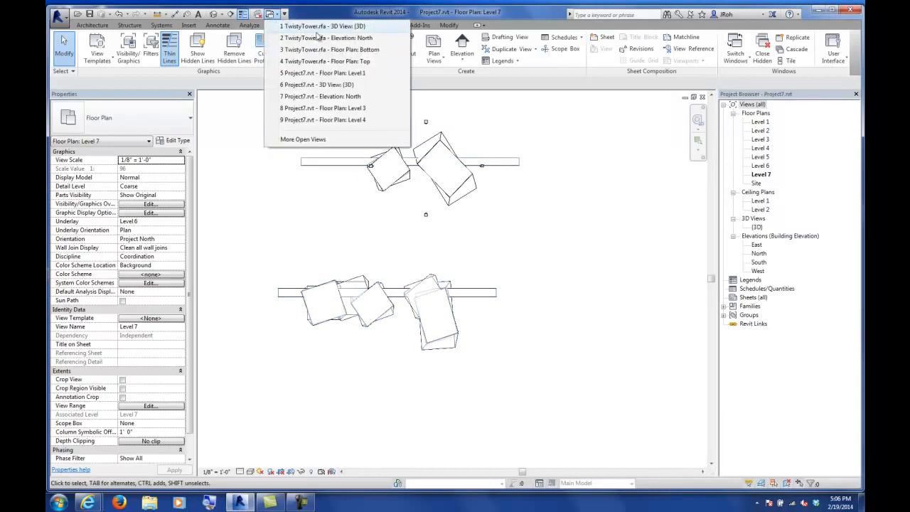
pyautogui.click(313, 27)
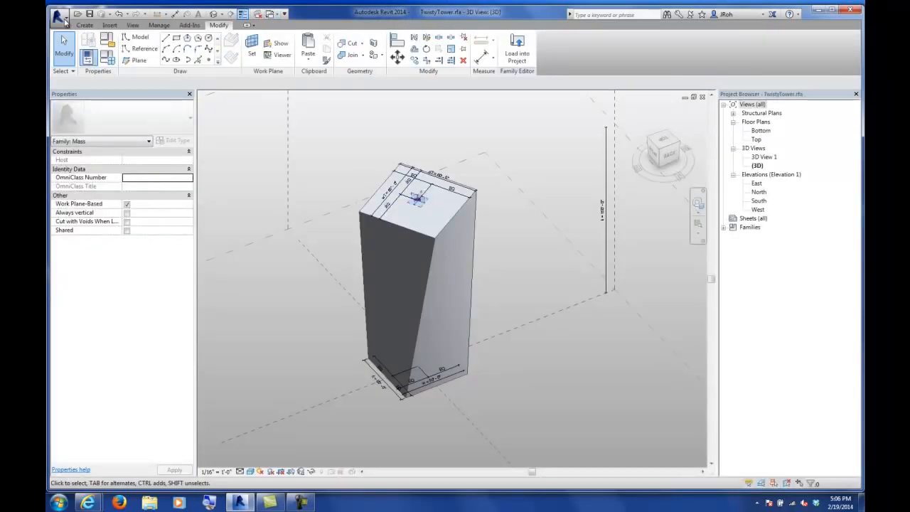
pyautogui.click(60, 18)
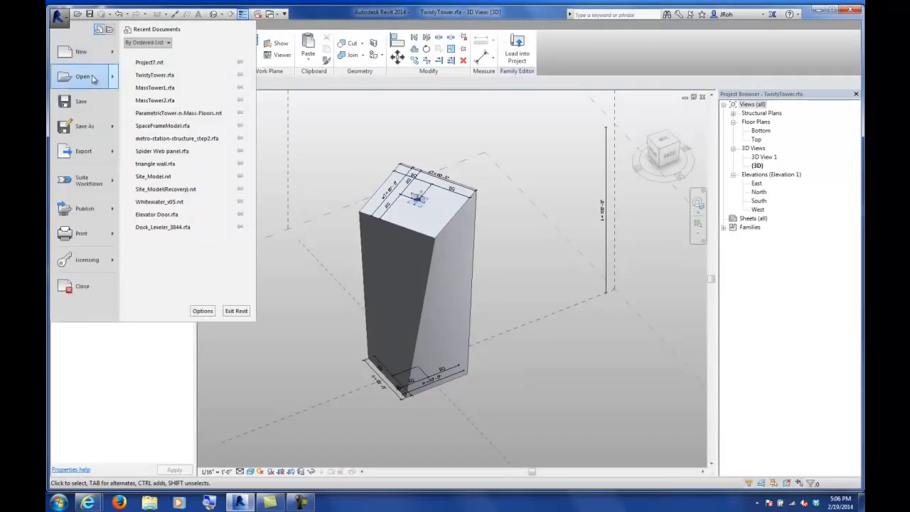
pyautogui.moveTo(98, 126)
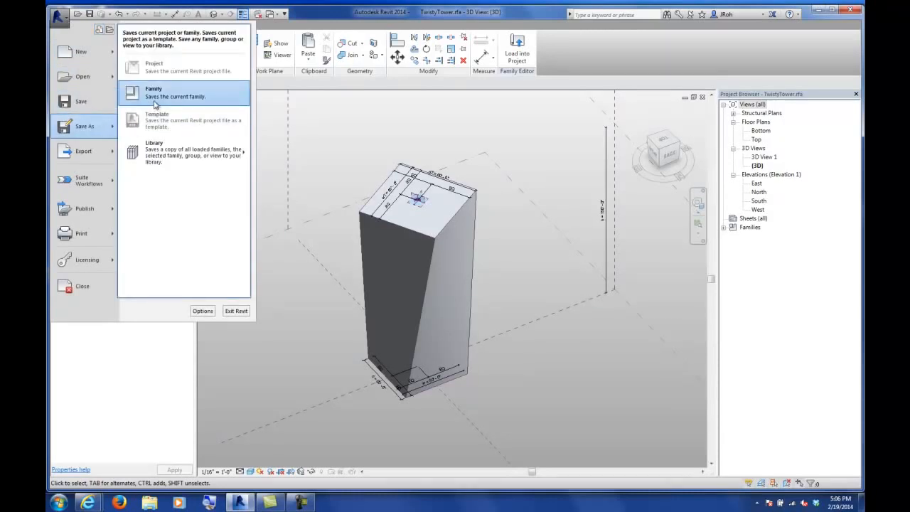
pyautogui.click(155, 105)
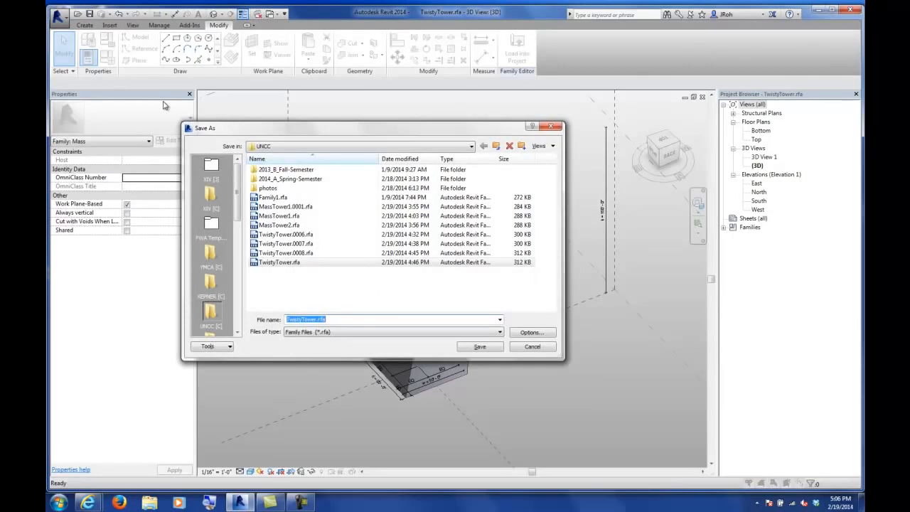
pyautogui.click(316, 319)
pyautogui.write('_OffsetFacade')
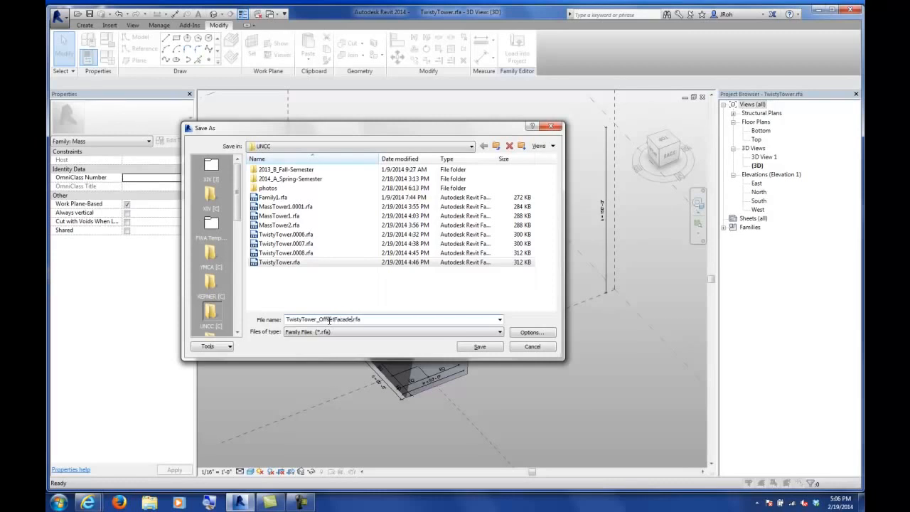
pyautogui.press('Return')
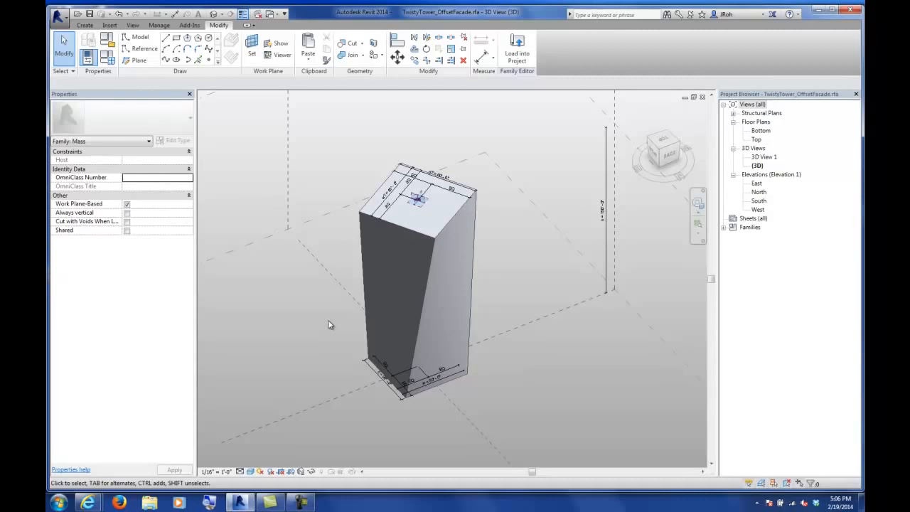
# - Place a reference point on one slanted vertical edge of the tower form, a little below its top corner
pyautogui.keyDown('shift'); pyautogui.moveTo(309, 360); pyautogui.dragTo(448, 370, button='middle'); pyautogui.keyUp('shift')
pyautogui.moveTo(512, 365); pyautogui.dragTo(434, 323, button='middle')
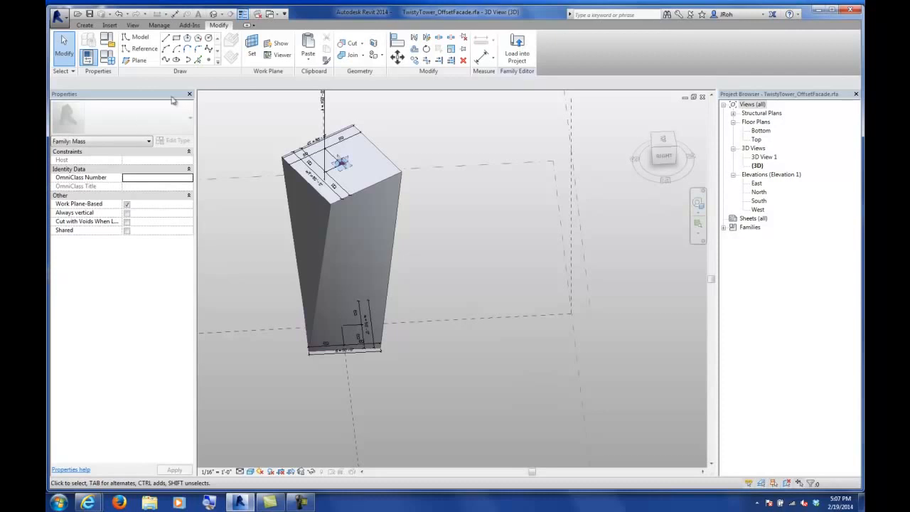
pyautogui.click(209, 61)
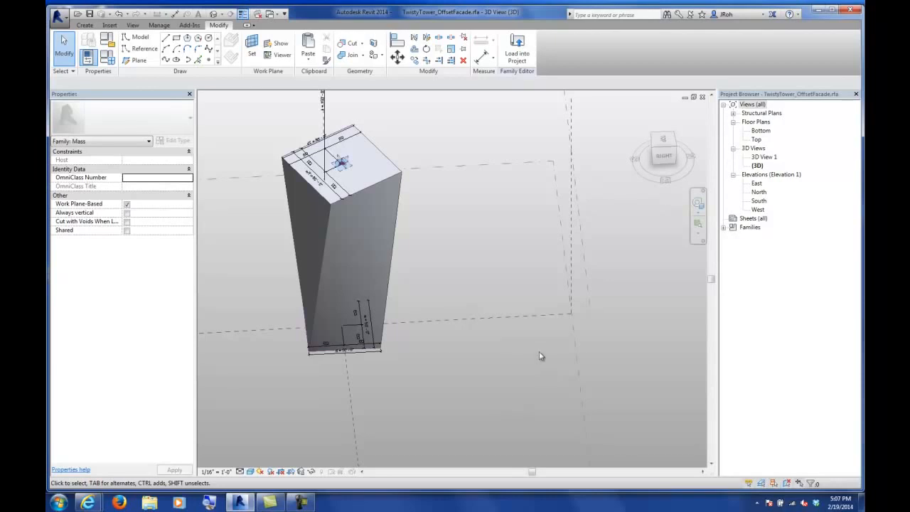
pyautogui.click(210, 61)
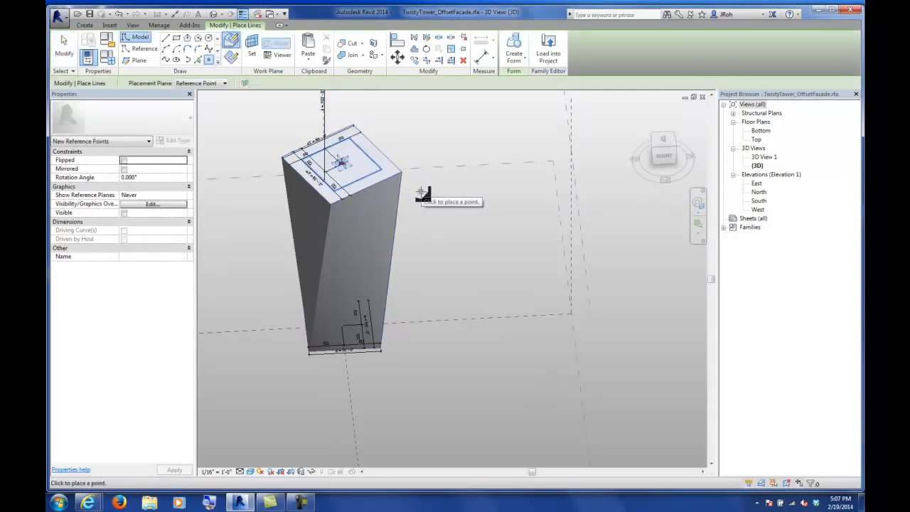
pyautogui.keyDown('shift'); pyautogui.moveTo(388, 190); pyautogui.dragTo(396, 240, button='middle'); pyautogui.keyUp('shift')
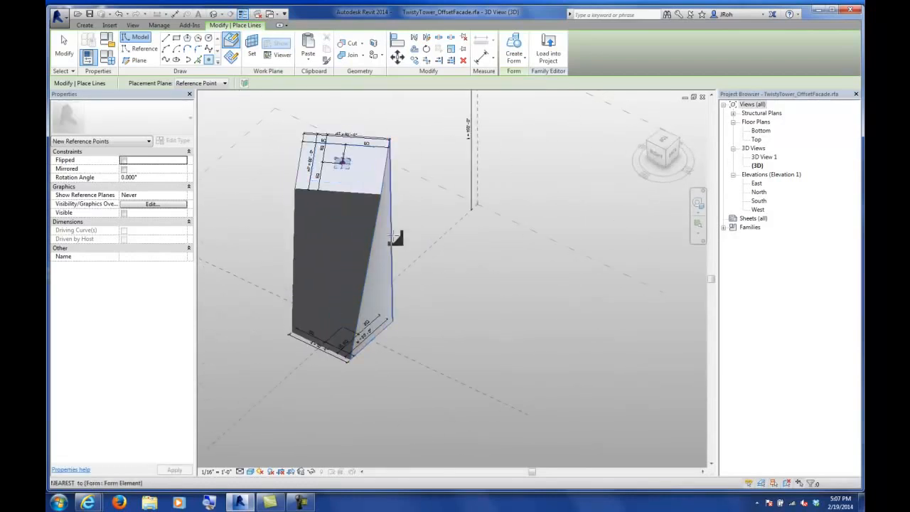
pyautogui.scroll(2, 396, 239)
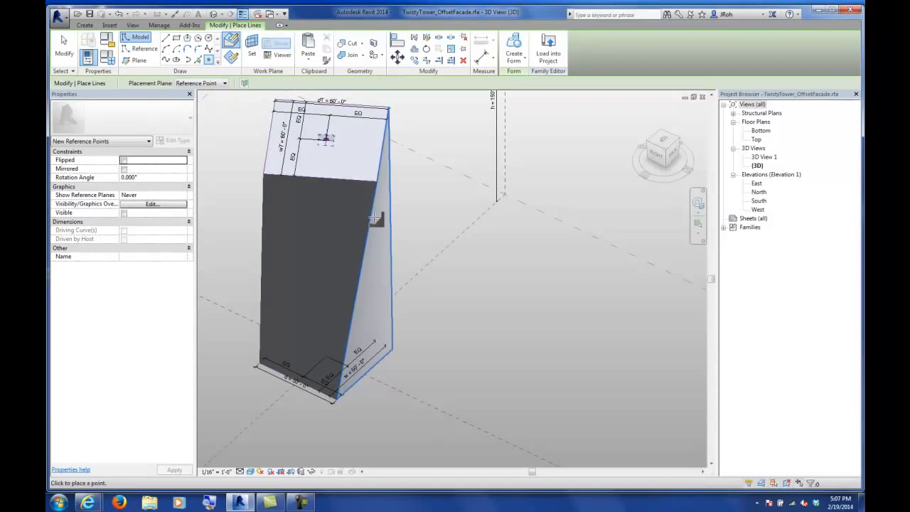
pyautogui.scroll(3, 375, 222)
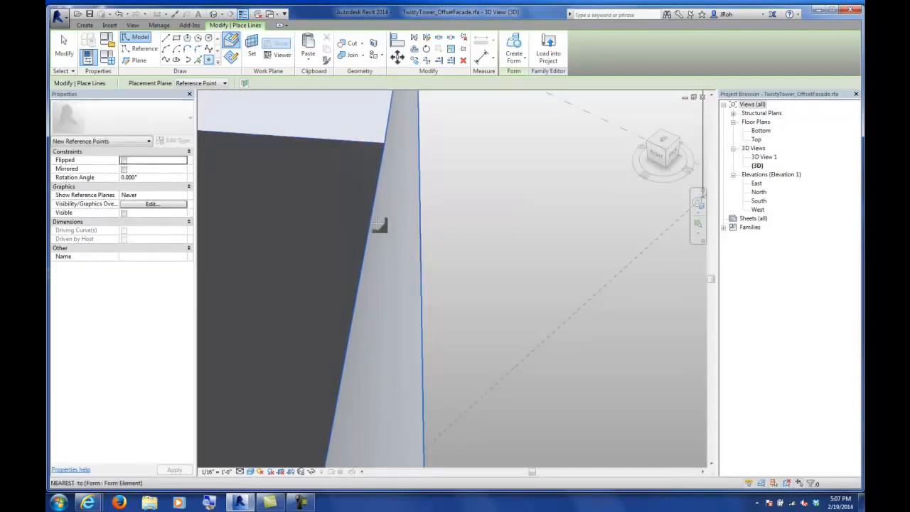
pyautogui.keyDown('shift'); pyautogui.moveTo(465, 246); pyautogui.dragTo(263, 233, button='middle'); pyautogui.keyUp('shift')
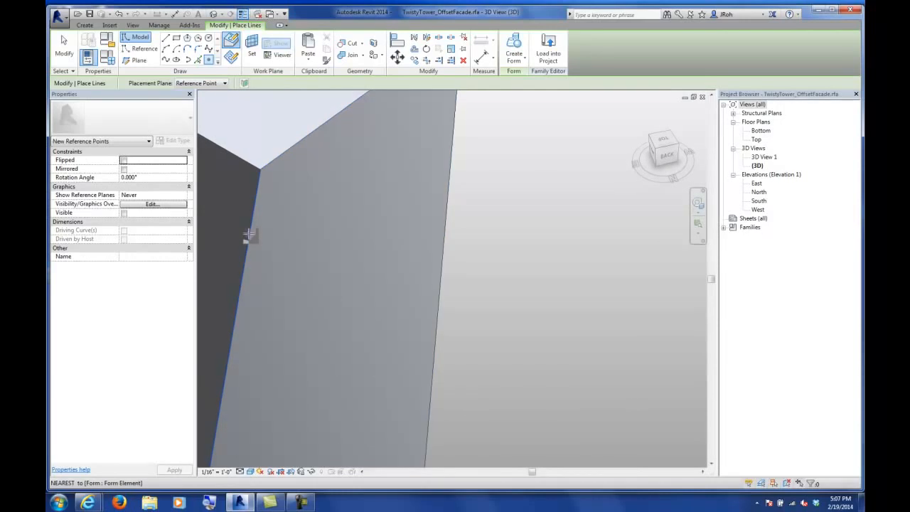
pyautogui.click(64, 44)
pyautogui.scroll(-3, 286, 250)
pyautogui.scroll(5, 286, 249)
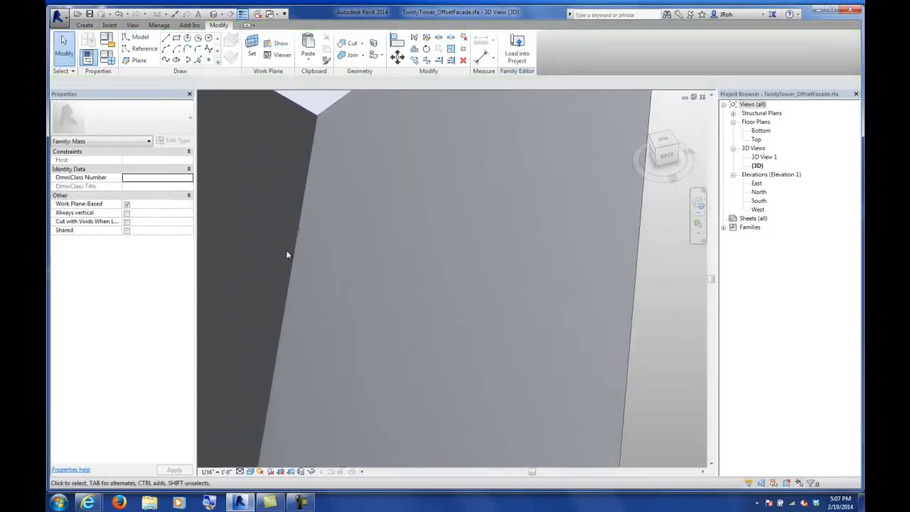
# - Select the reference point hosted on the tower's edge and examine its reference planes from several sides
pyautogui.click(305, 217)
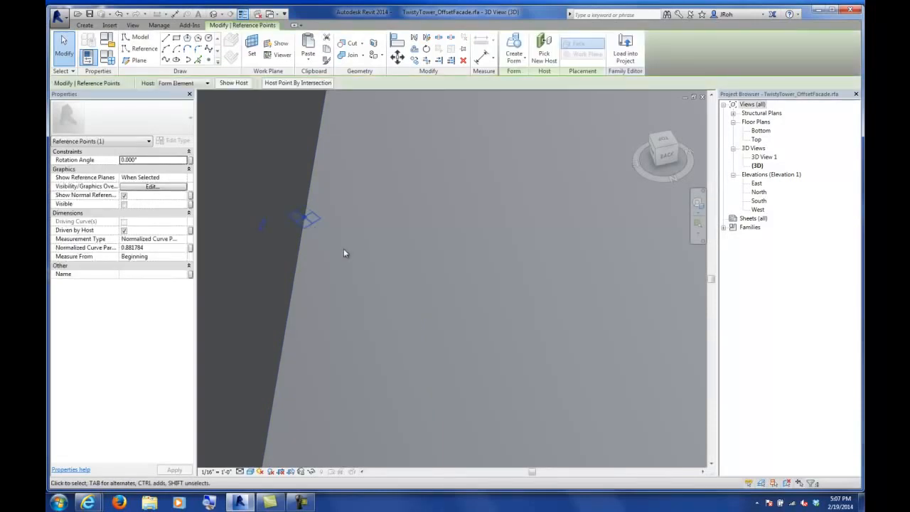
pyautogui.keyDown('shift'); pyautogui.moveTo(374, 262); pyautogui.dragTo(265, 246, button='middle'); pyautogui.keyUp('shift')
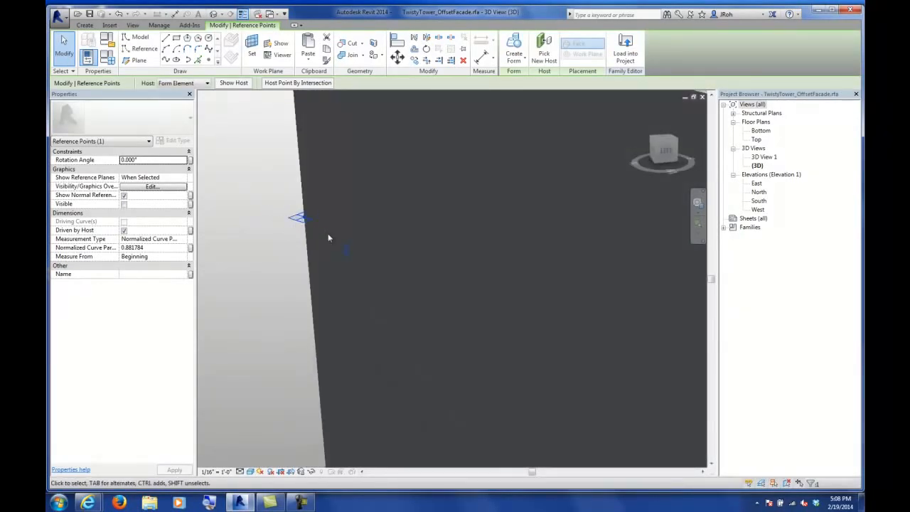
pyautogui.keyDown('shift'); pyautogui.moveTo(306, 254); pyautogui.dragTo(399, 267, button='middle'); pyautogui.keyUp('shift')
pyautogui.scroll(-3, 399, 267)
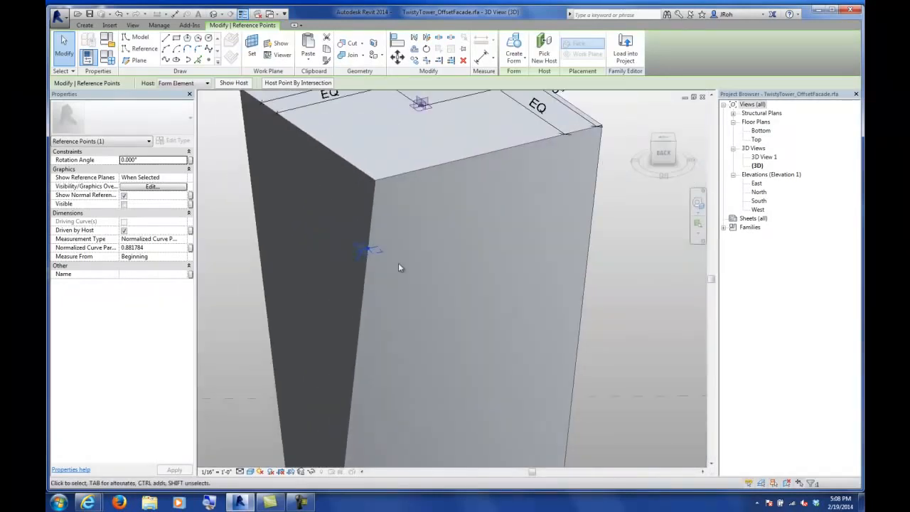
pyautogui.scroll(-3, 398, 265)
pyautogui.scroll(2, 384, 230)
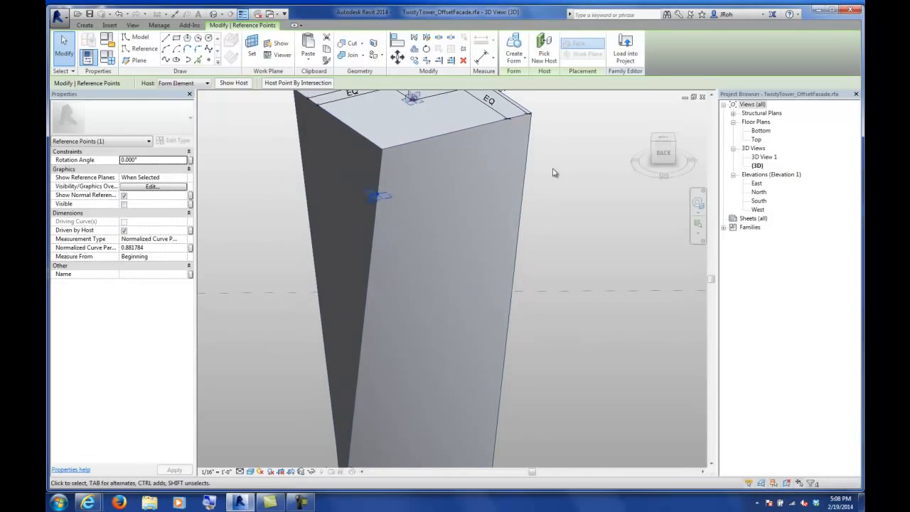
# - Place three reference points down the other slanted edge of the same tower face, spaced from near the top to below mid-height
pyautogui.scroll(1, 544, 148)
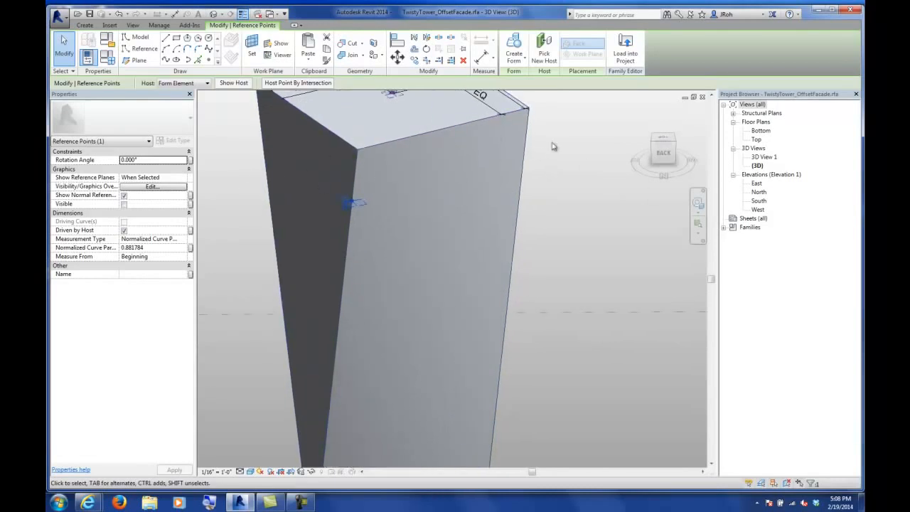
pyautogui.scroll(3, 534, 130)
pyautogui.moveTo(534, 131); pyautogui.dragTo(556, 215, button='middle')
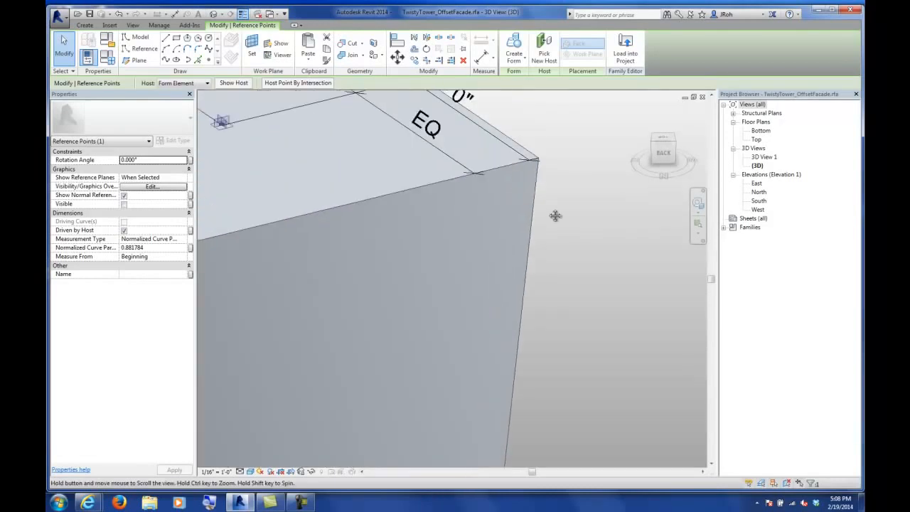
pyautogui.click(210, 59)
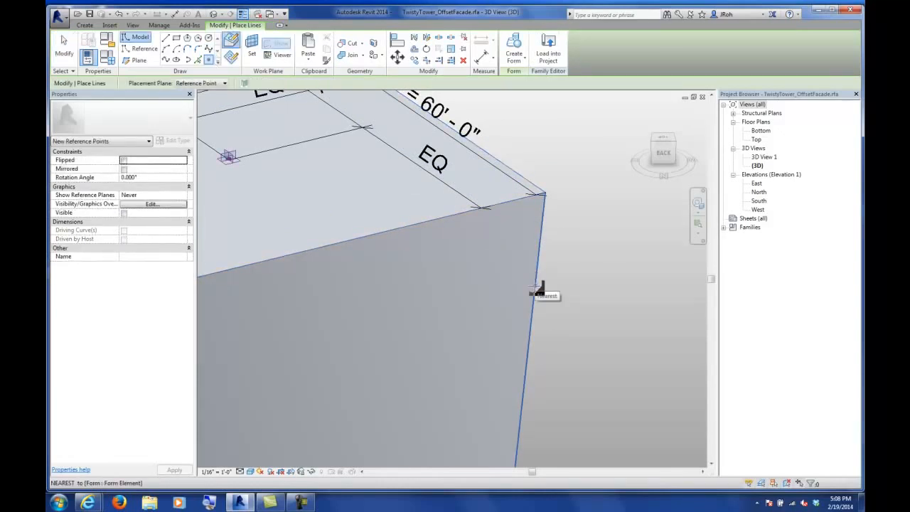
pyautogui.click(535, 286)
pyautogui.moveTo(573, 351); pyautogui.dragTo(517, 175, button='middle')
pyautogui.scroll(-1, 515, 174)
pyautogui.scroll(-1, 517, 176)
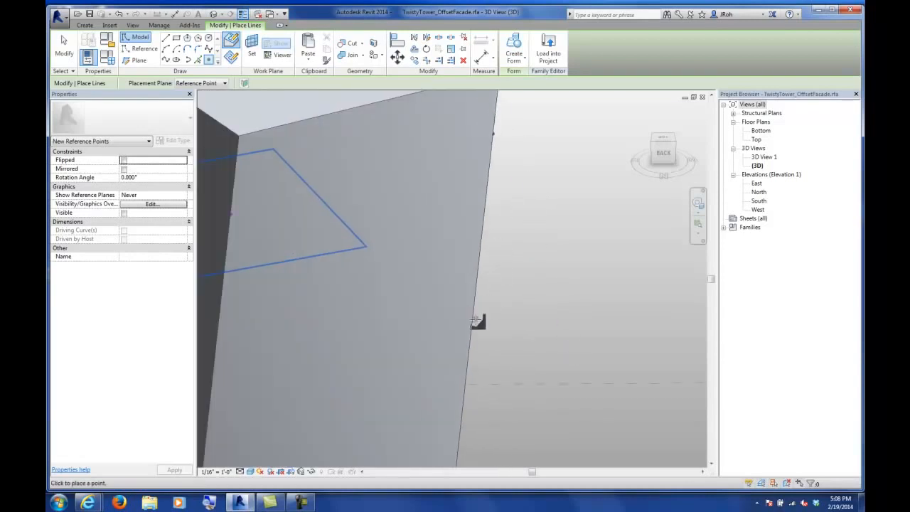
pyautogui.click(472, 321)
pyautogui.moveTo(527, 346); pyautogui.dragTo(499, 148, button='middle')
pyautogui.click(423, 340)
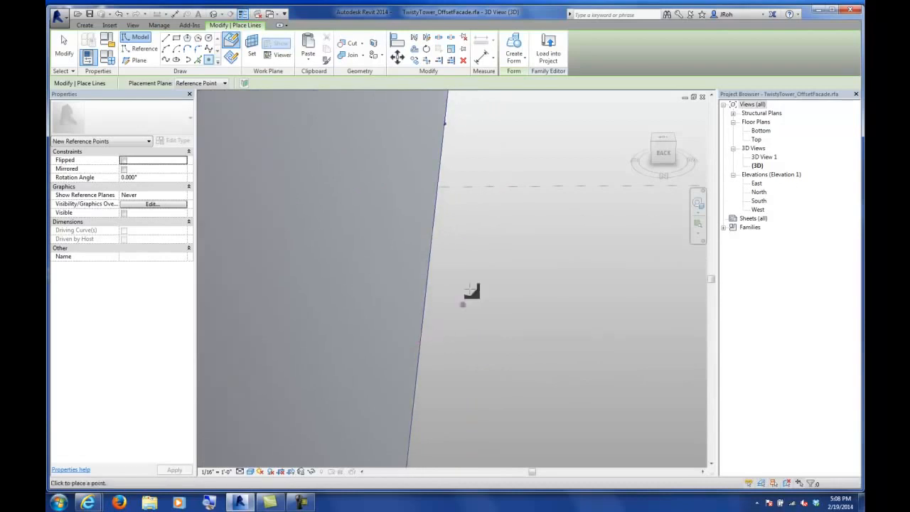
# - Place two more reference points lower down the first slanted edge and end point placement
pyautogui.scroll(-3, 463, 305)
pyautogui.scroll(-1, 474, 281)
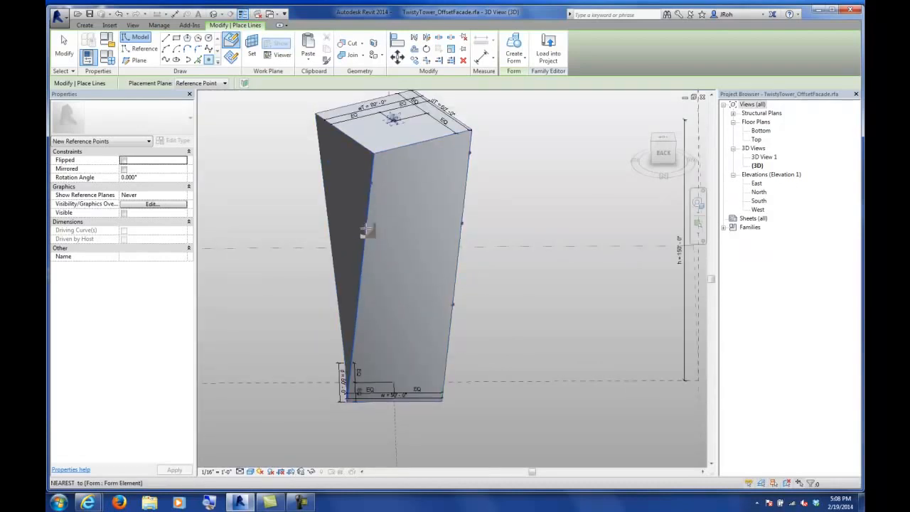
pyautogui.click(359, 304)
pyautogui.click(64, 46)
pyautogui.keyDown('shift'); pyautogui.moveTo(349, 319); pyautogui.dragTo(420, 308, button='middle'); pyautogui.keyUp('shift')
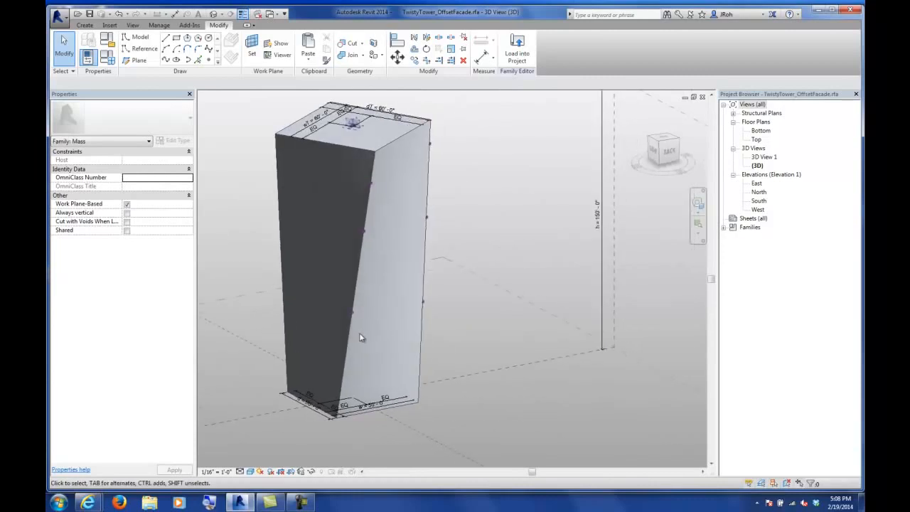
# - Select all six reference points on the two edges and set their Show Reference Planes property to Always
pyautogui.scroll(3, 346, 310)
pyautogui.click(345, 294)
pyautogui.moveTo(381, 239); pyautogui.dragTo(368, 317, button='middle')
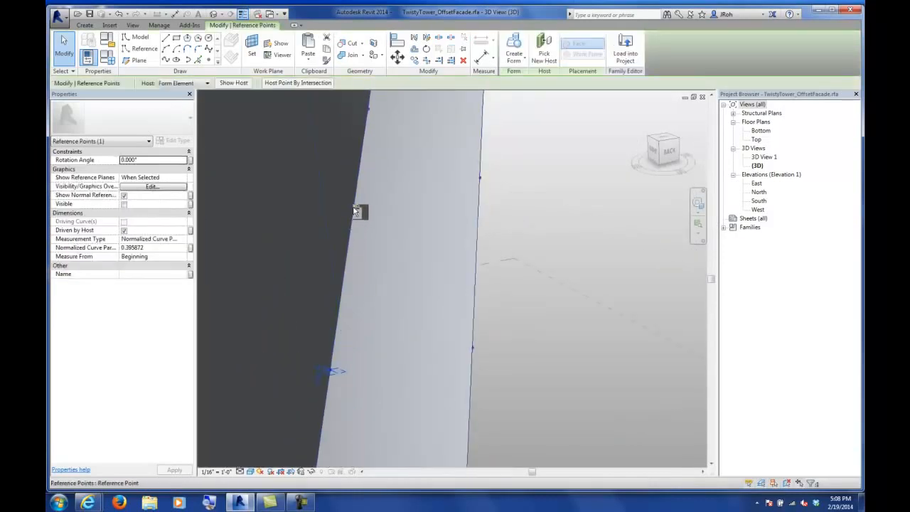
pyautogui.keyDown('ctrl'); pyautogui.click(355, 207); pyautogui.keyUp('ctrl')
pyautogui.moveTo(354, 207); pyautogui.dragTo(365, 251, button='middle')
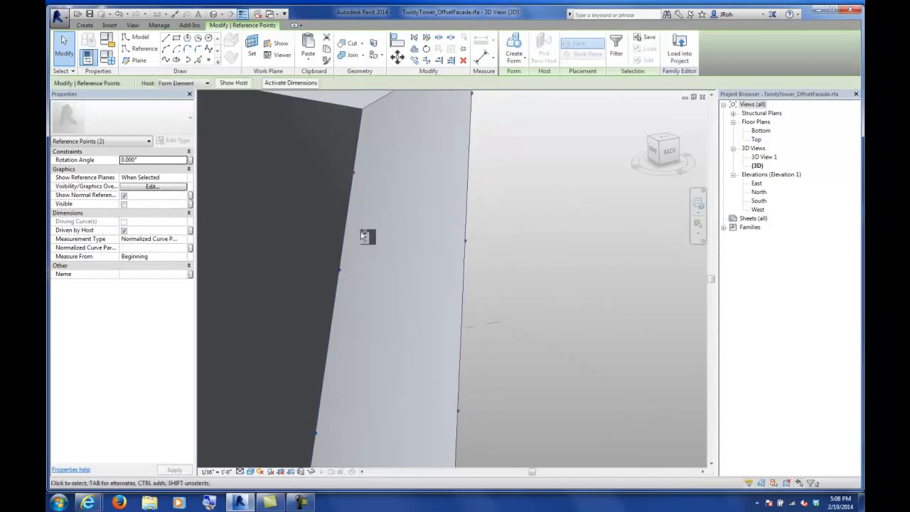
pyautogui.keyDown('ctrl'); pyautogui.click(356, 175); pyautogui.keyUp('ctrl')
pyautogui.moveTo(380, 179); pyautogui.dragTo(358, 237, button='middle')
pyautogui.keyDown('ctrl'); pyautogui.click(410, 168); pyautogui.keyUp('ctrl')
pyautogui.keyDown('ctrl'); pyautogui.click(405, 311); pyautogui.keyUp('ctrl')
pyautogui.moveTo(462, 372); pyautogui.dragTo(436, 335, button='middle')
pyautogui.keyDown('ctrl'); pyautogui.click(405, 335); pyautogui.keyUp('ctrl')
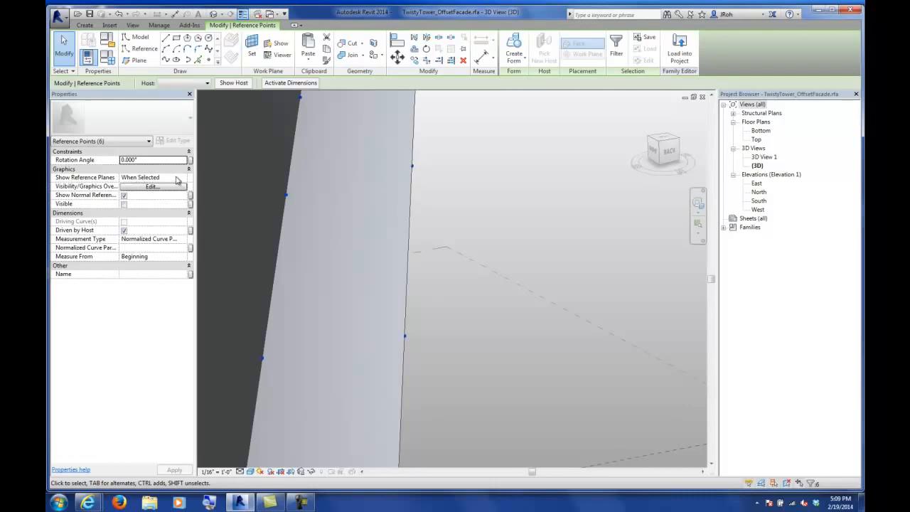
pyautogui.click(182, 179)
pyautogui.click(183, 178)
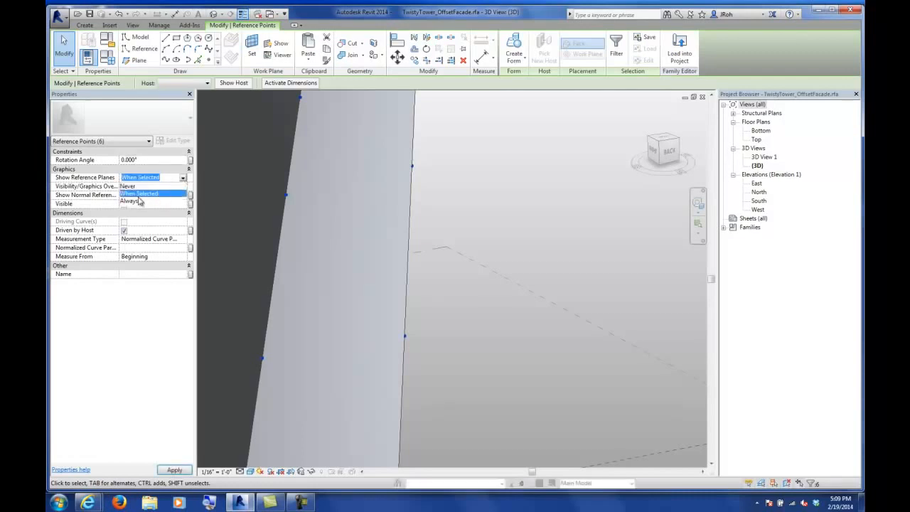
pyautogui.click(140, 204)
pyautogui.click(455, 216)
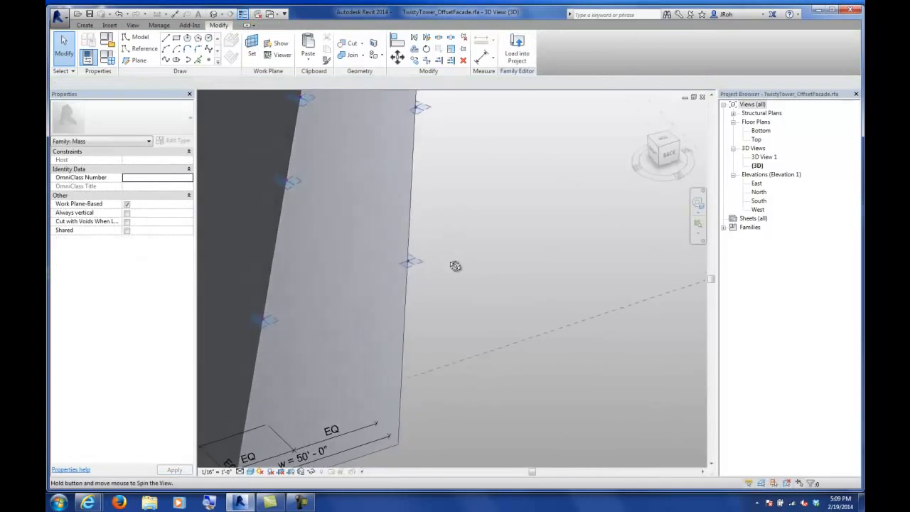
# - Switch the family to Type 2 in the Family Types settings and apply it
pyautogui.scroll(-5, 430, 252)
pyautogui.keyDown('shift'); pyautogui.moveTo(430, 251); pyautogui.dragTo(386, 251, button='middle'); pyautogui.keyUp('shift')
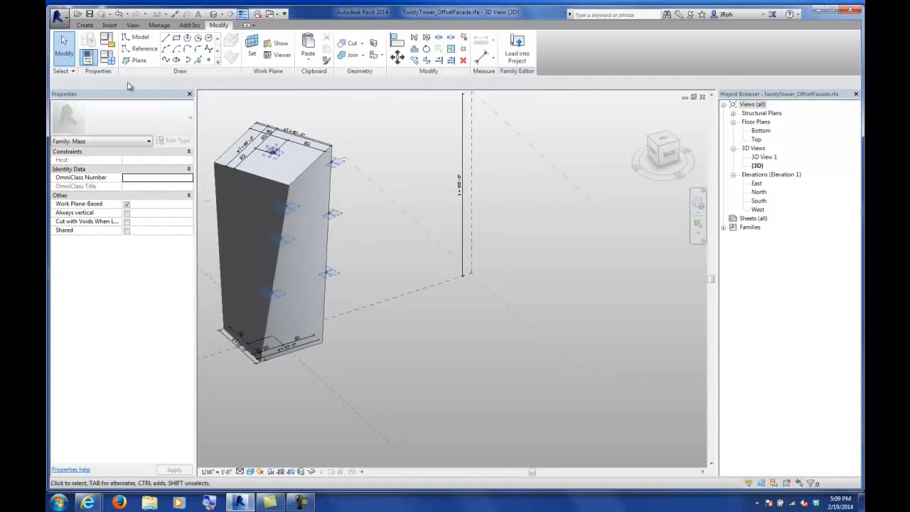
pyautogui.click(106, 57)
pyautogui.click(496, 117)
pyautogui.click(498, 137)
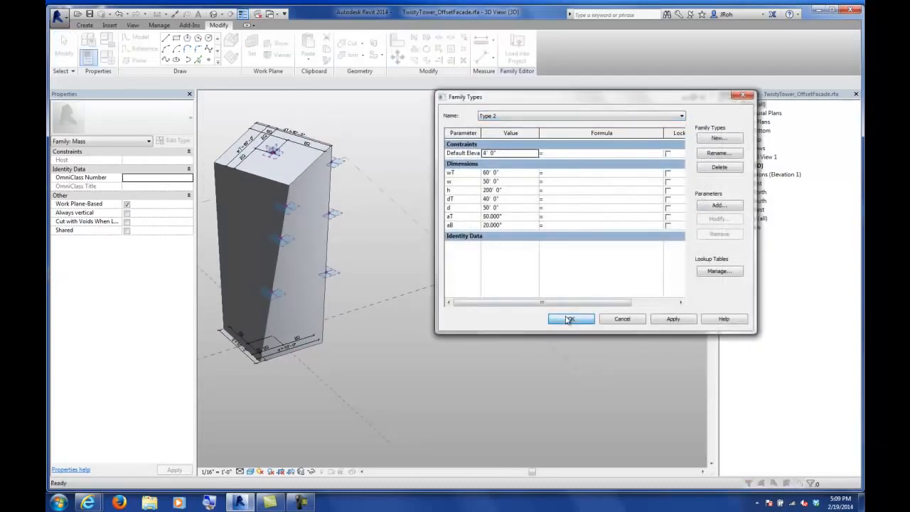
pyautogui.click(569, 320)
# - Set the Normalized Curve Parameter of the uppermost reference point on one slanted tower edge to 0.75
pyautogui.keyDown('shift'); pyautogui.moveTo(422, 285); pyautogui.dragTo(363, 279, button='middle'); pyautogui.keyUp('shift')
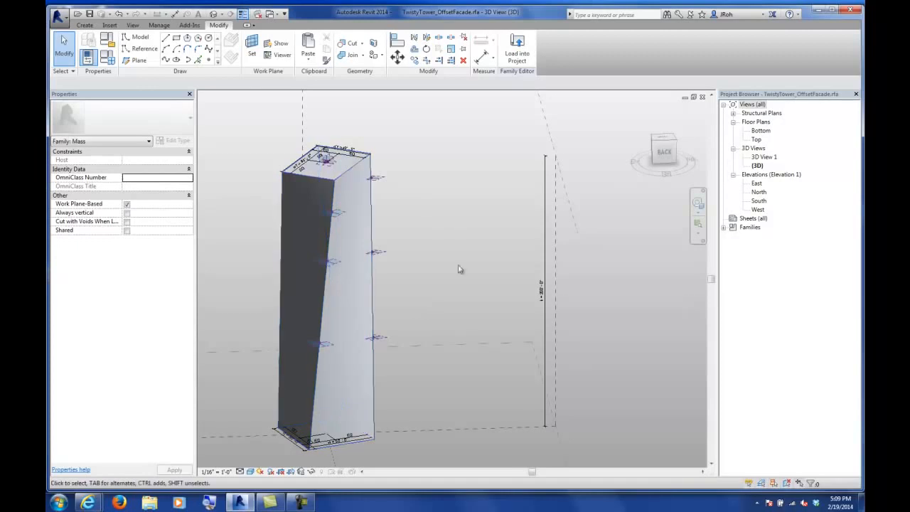
pyautogui.click(380, 186)
pyautogui.keyDown('shift'); pyautogui.moveTo(410, 203); pyautogui.dragTo(433, 262, button='middle'); pyautogui.keyUp('shift')
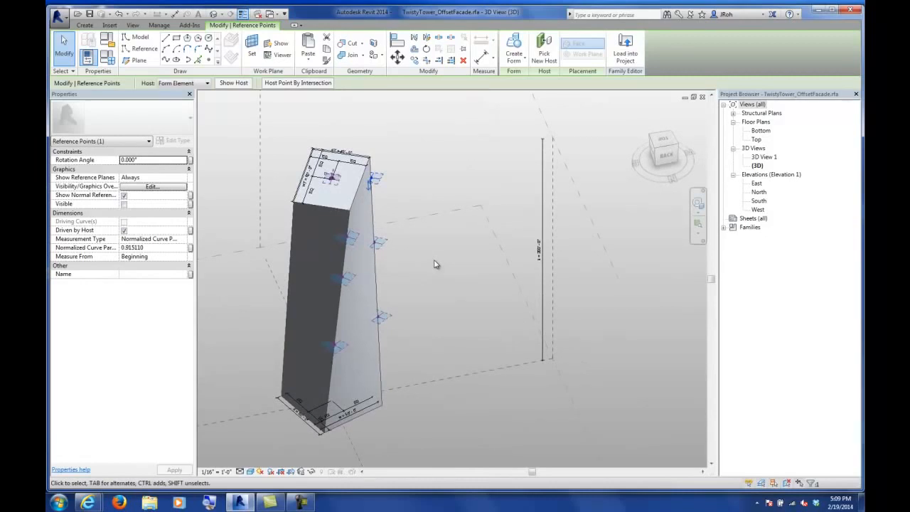
pyautogui.keyDown('shift'); pyautogui.moveTo(465, 243); pyautogui.dragTo(364, 170, button='middle'); pyautogui.keyUp('shift')
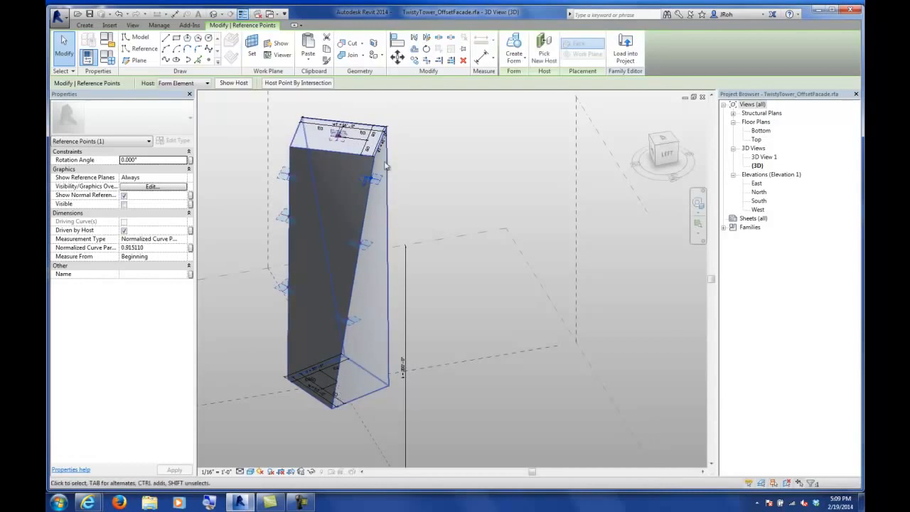
pyautogui.click(471, 182)
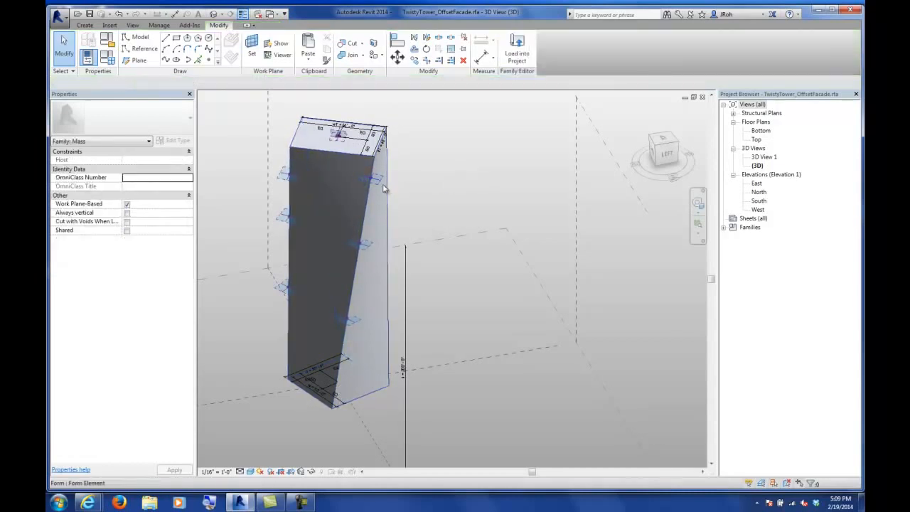
pyautogui.click(375, 190)
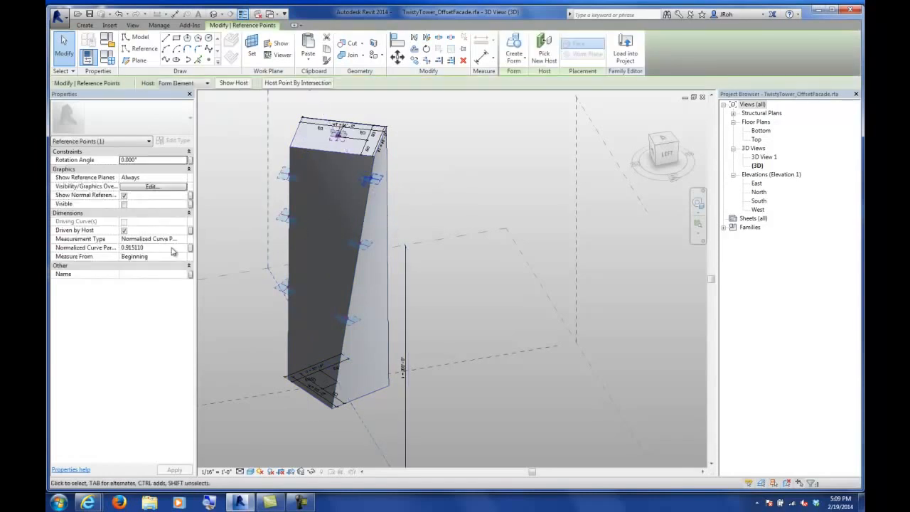
pyautogui.moveTo(196, 299); pyautogui.dragTo(225, 301)
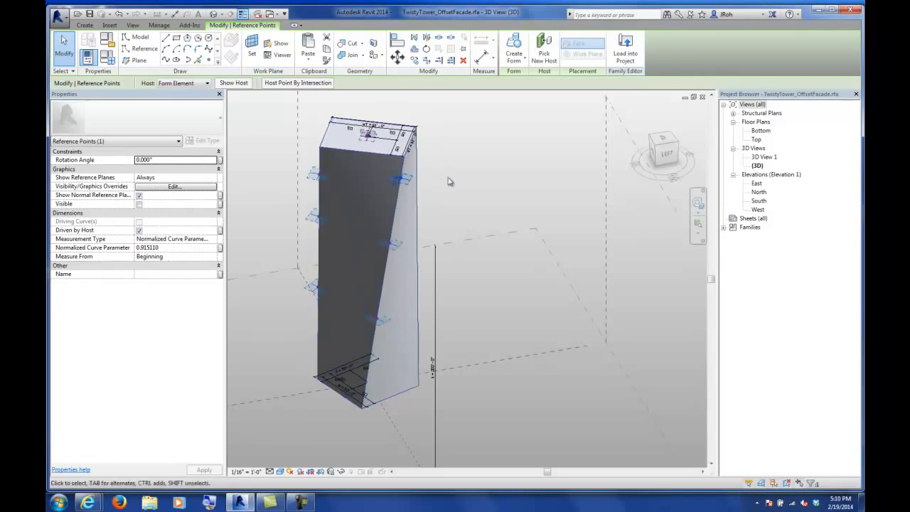
pyautogui.click(183, 248)
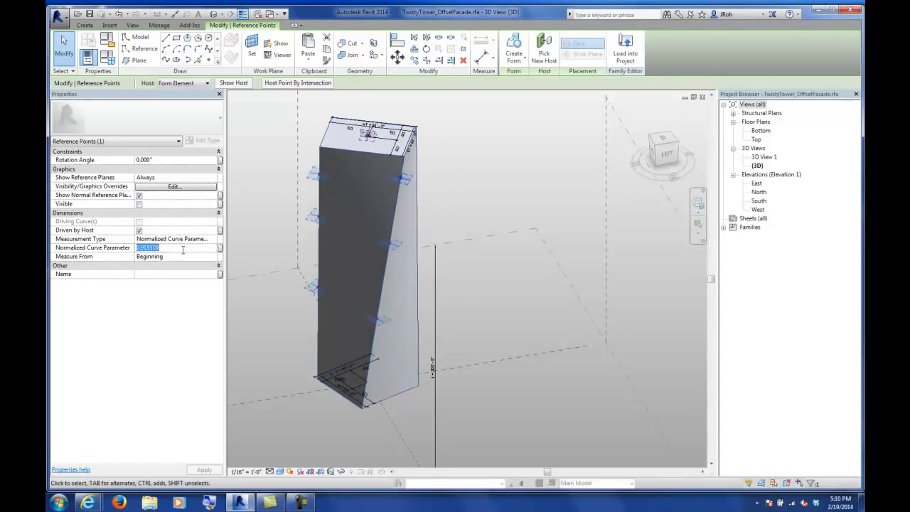
pyautogui.write('.7')
pyautogui.press('Return')
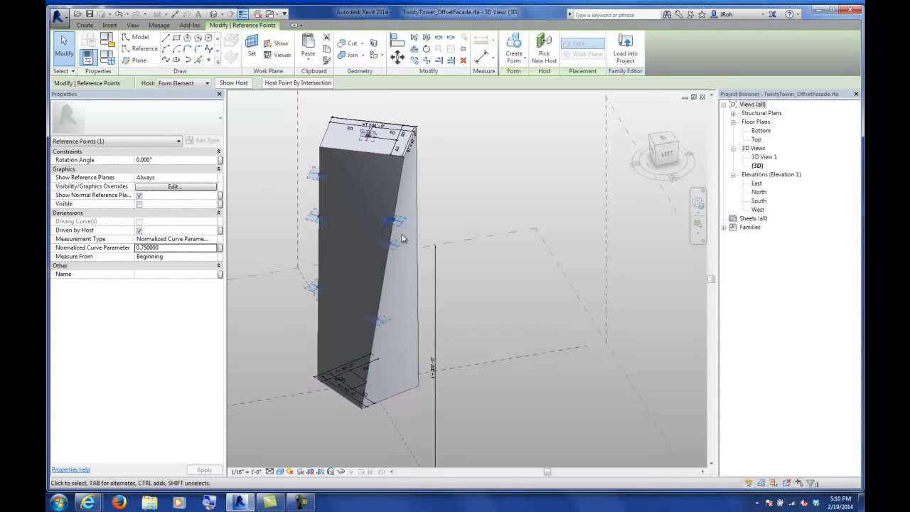
# - Switch the family to Type 1 and check where the repositioned reference point sits on the tower's slanted edge
pyautogui.click(108, 57)
pyautogui.click(515, 116)
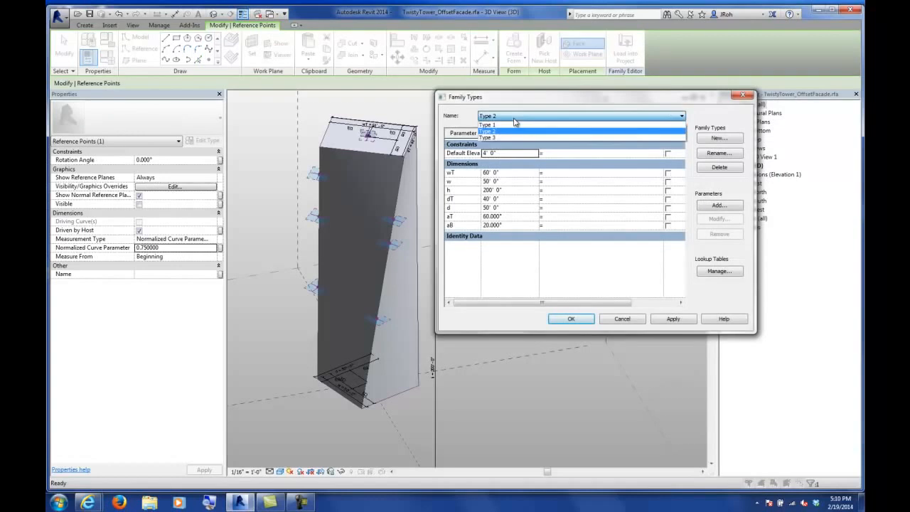
pyautogui.click(513, 124)
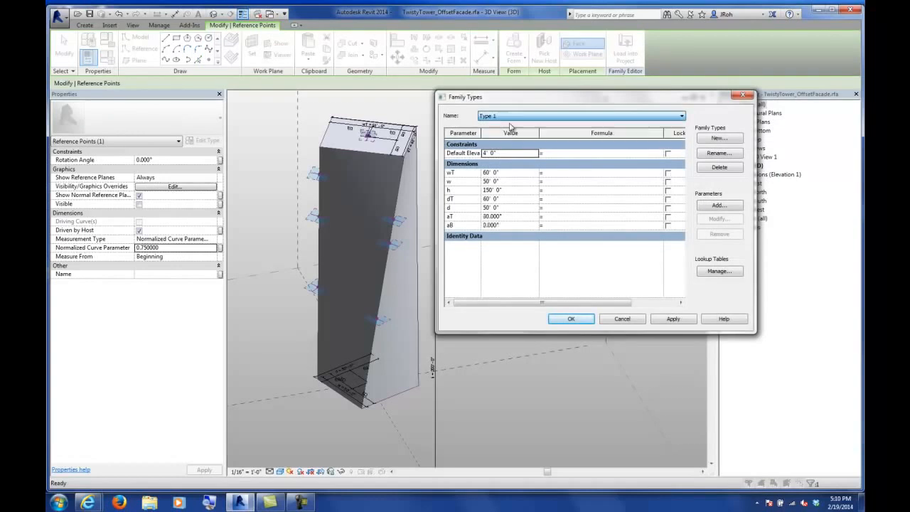
pyautogui.click(571, 319)
pyautogui.click(553, 320)
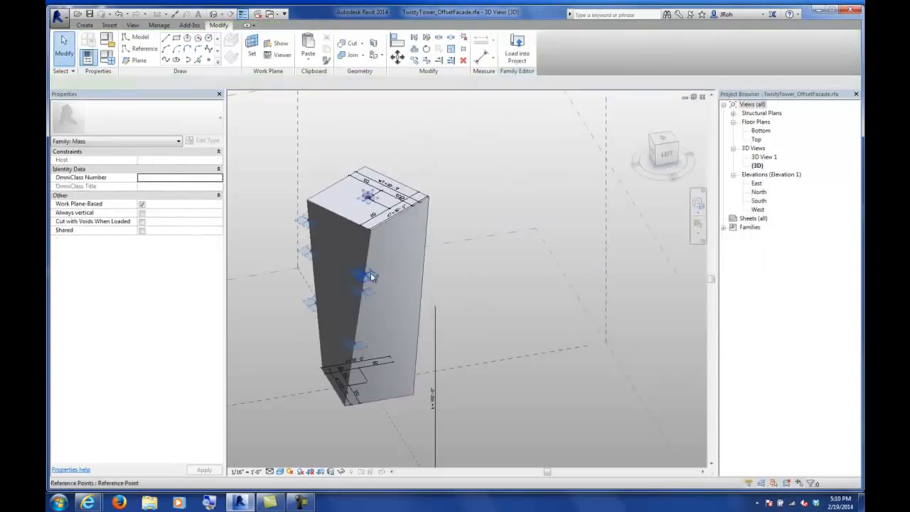
pyautogui.click(371, 277)
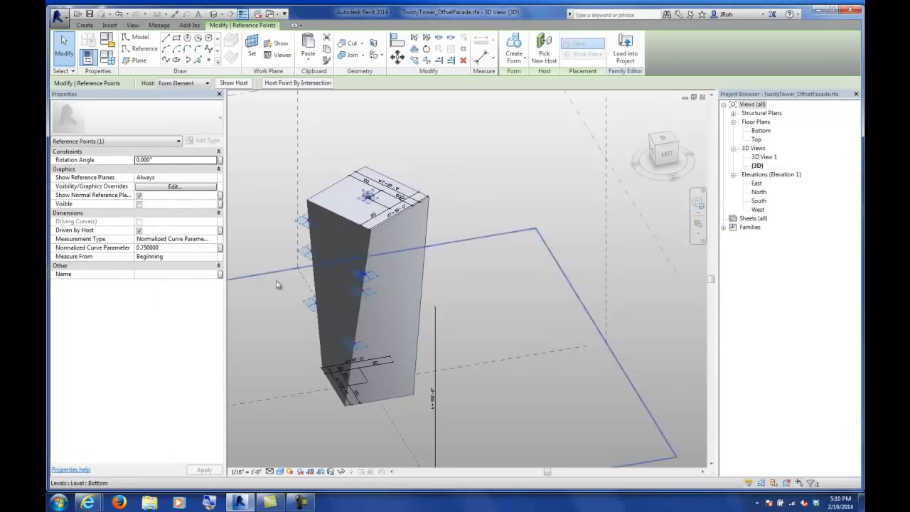
pyautogui.keyDown('shift'); pyautogui.moveTo(421, 335); pyautogui.dragTo(462, 339, button='middle'); pyautogui.keyUp('shift')
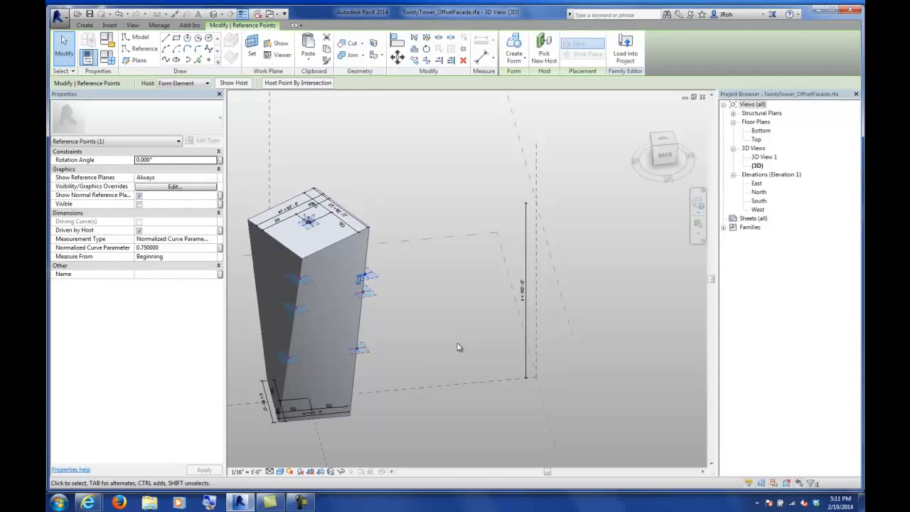
pyautogui.keyDown('shift'); pyautogui.moveTo(424, 357); pyautogui.dragTo(427, 332, button='middle'); pyautogui.keyUp('shift')
pyautogui.moveTo(375, 317); pyautogui.dragTo(398, 298, button='middle')
pyautogui.moveTo(467, 310); pyautogui.dragTo(527, 306, button='middle')
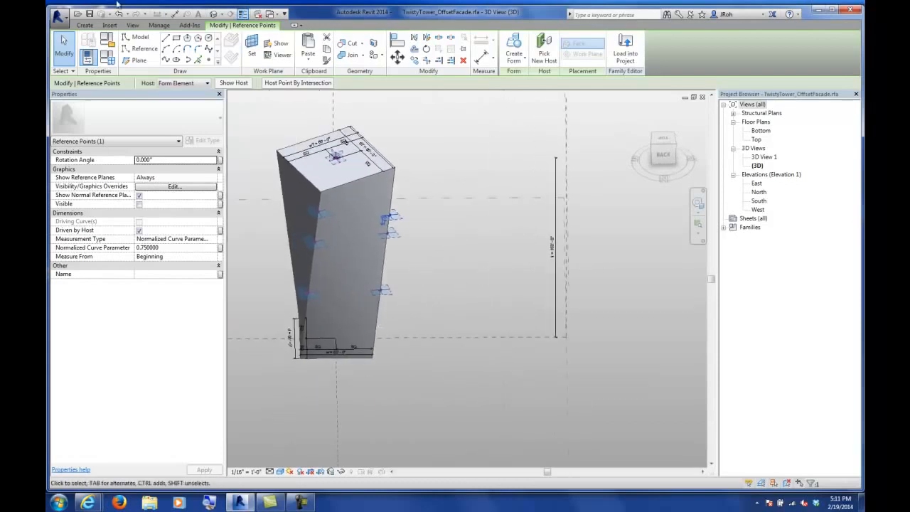
# - Switch the family back to Type 2 in the Family Types settings and apply it
pyautogui.click(111, 60)
pyautogui.click(520, 116)
pyautogui.click(508, 133)
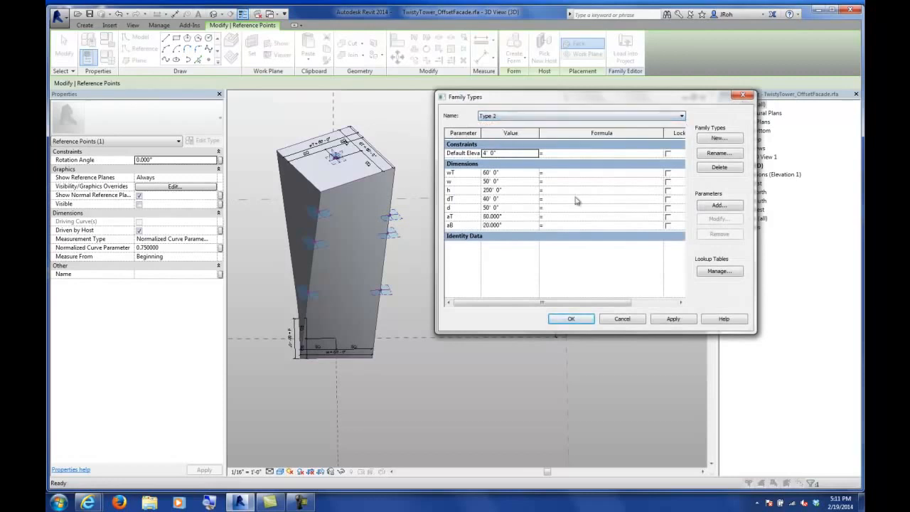
pyautogui.click(666, 320)
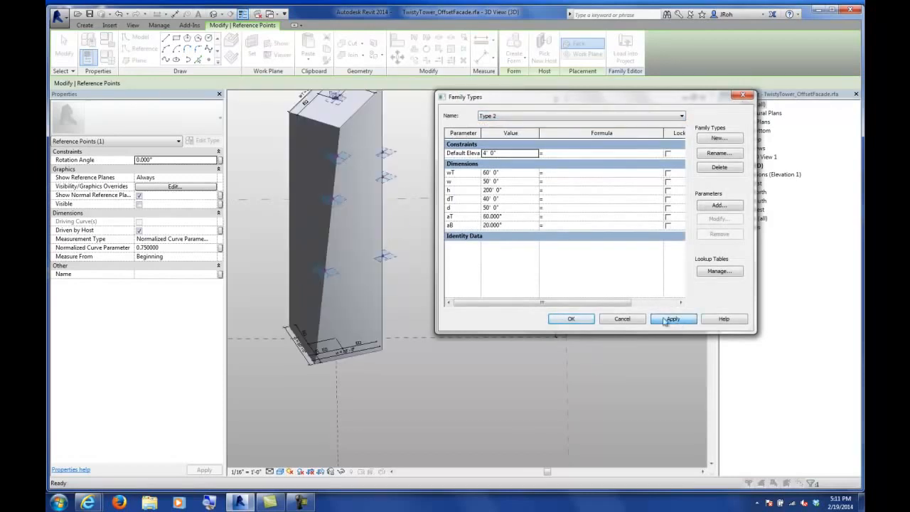
pyautogui.click(573, 318)
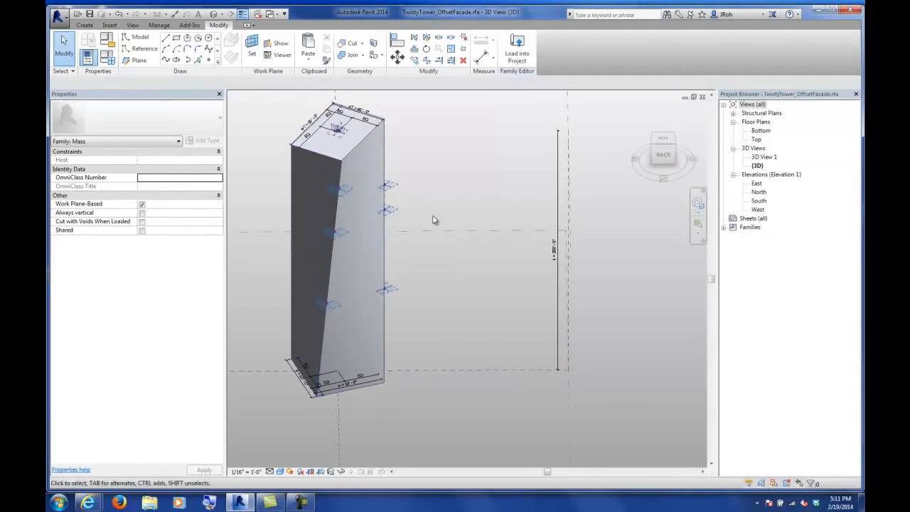
# - Set the Normalized Curve Parameter of the lowest reference points on both slanted edges to 0.25
pyautogui.keyDown('shift'); pyautogui.moveTo(459, 247); pyautogui.dragTo(417, 250, button='middle'); pyautogui.keyUp('shift')
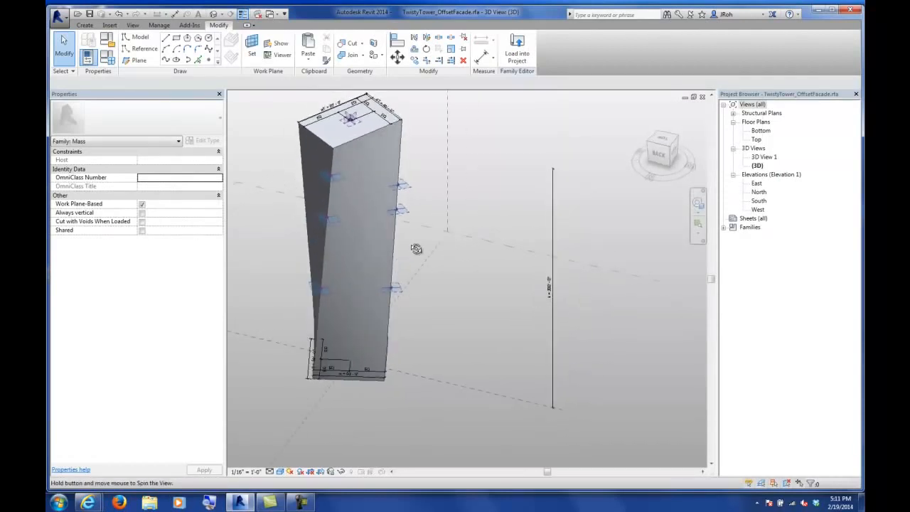
pyautogui.click(400, 291)
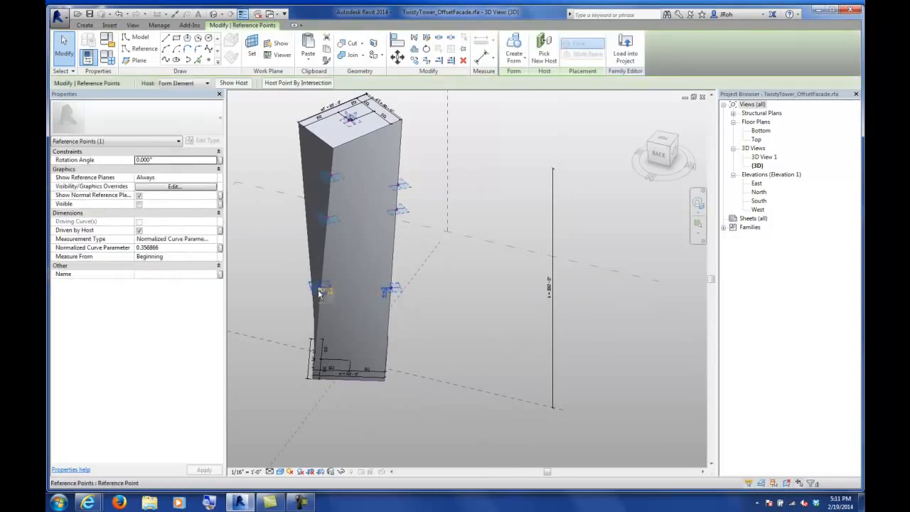
pyautogui.keyDown('ctrl'); pyautogui.click(320, 293); pyautogui.keyUp('ctrl')
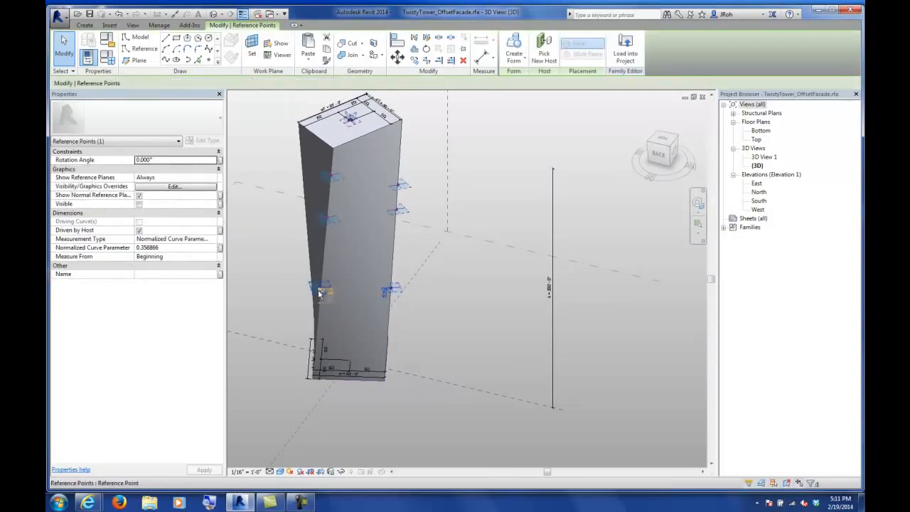
pyautogui.click(192, 247)
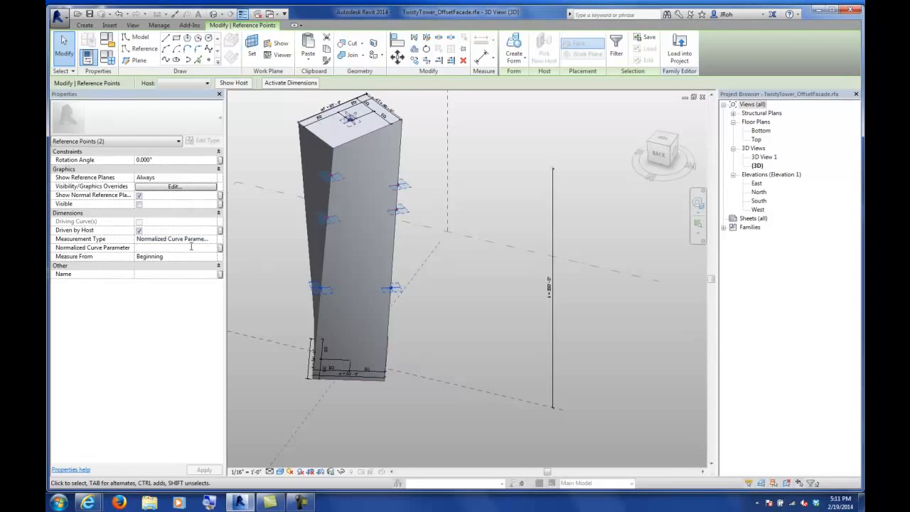
pyautogui.write('0.25')
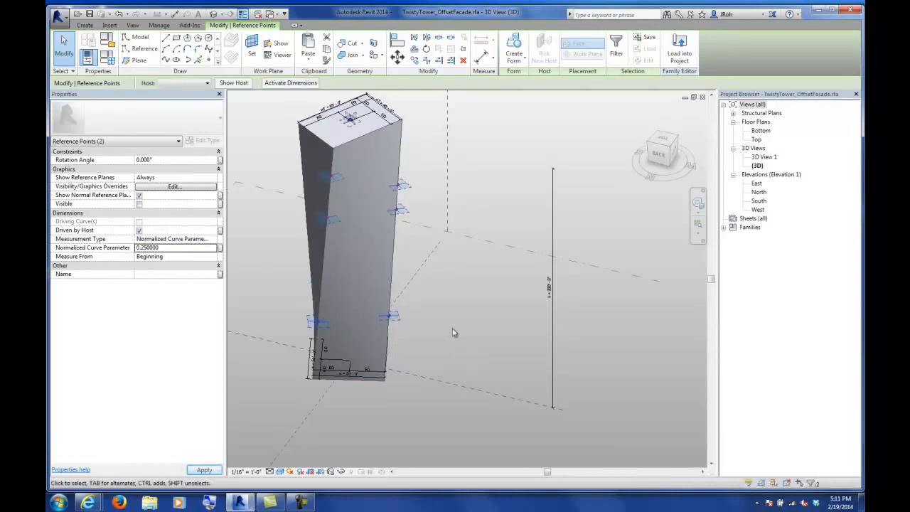
# - Set the Normalized Curve Parameter of the middle reference points on both slanted edges to 0.5
pyautogui.click(397, 211)
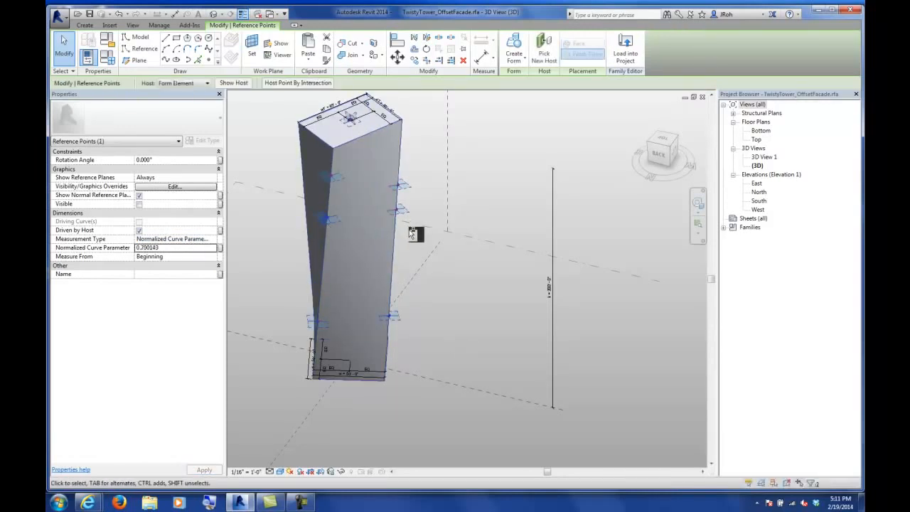
pyautogui.keyDown('ctrl'); pyautogui.click(327, 219); pyautogui.keyUp('ctrl')
pyautogui.click(176, 247)
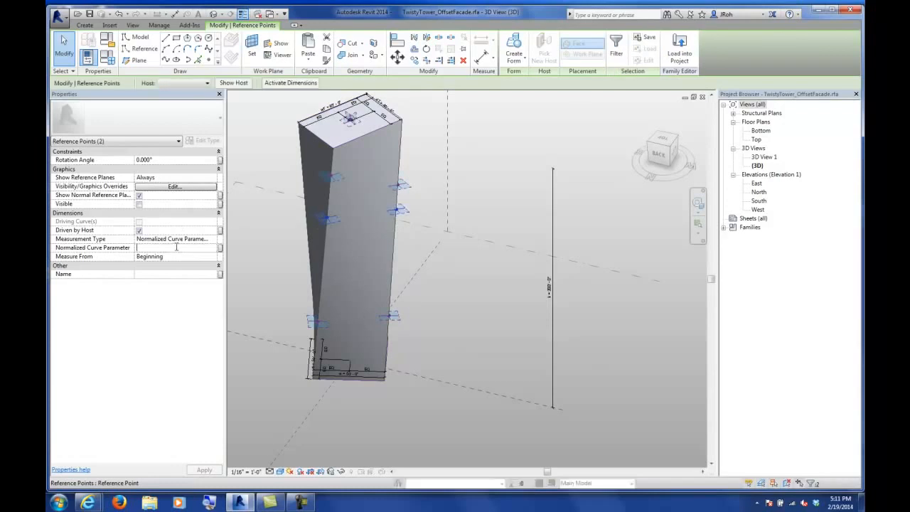
pyautogui.write('0.5')
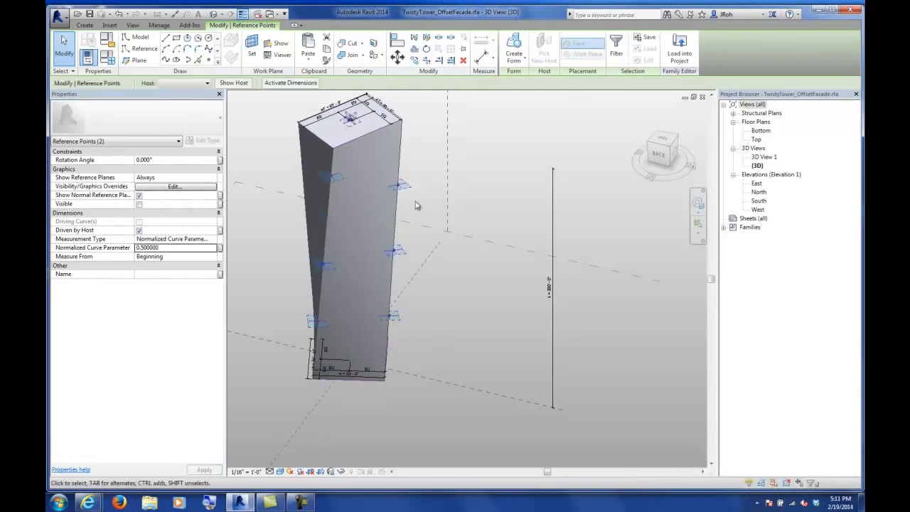
# - Set the Normalized Curve Parameter of the uppermost reference points on both slanted edges to 0.75 and clear the selection
pyautogui.click(397, 186)
pyautogui.keyDown('ctrl'); pyautogui.click(341, 177); pyautogui.keyUp('ctrl')
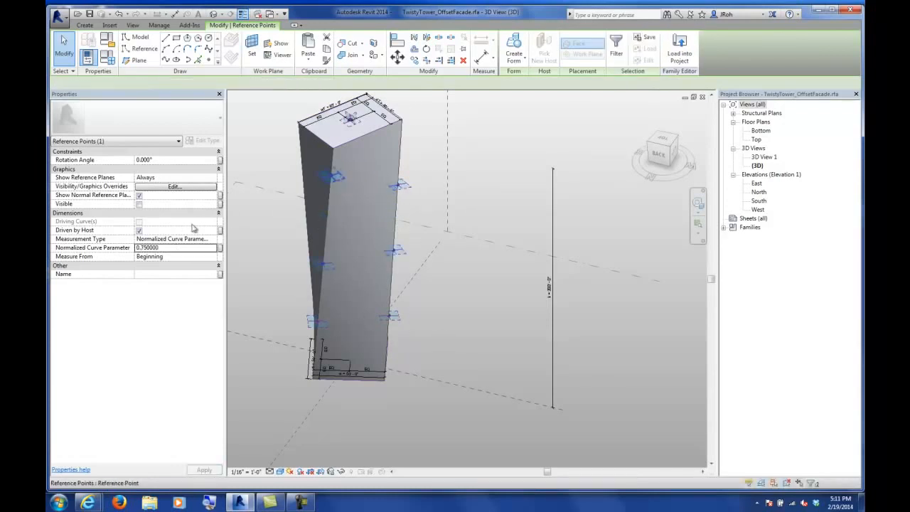
pyautogui.click(180, 248)
pyautogui.write('.75')
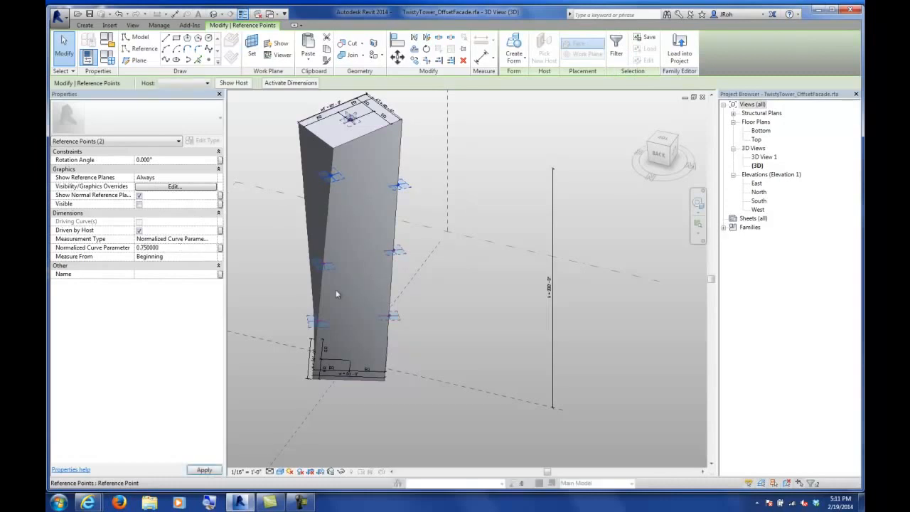
pyautogui.click(444, 315)
# - Examine how the reference planes of the edge-hosted points are oriented to the tower edge, close up and from above
pyautogui.keyDown('shift'); pyautogui.moveTo(342, 310); pyautogui.dragTo(441, 320, button='middle'); pyautogui.keyUp('shift')
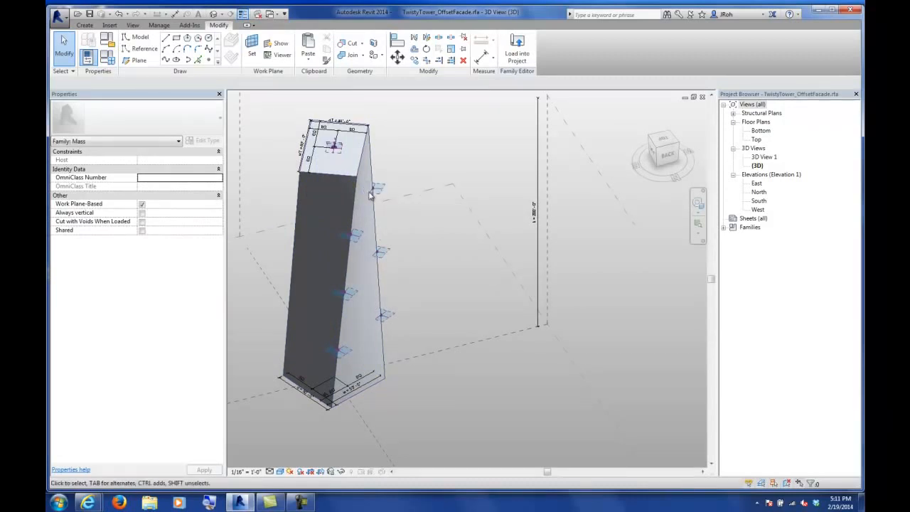
pyautogui.scroll(5, 373, 191)
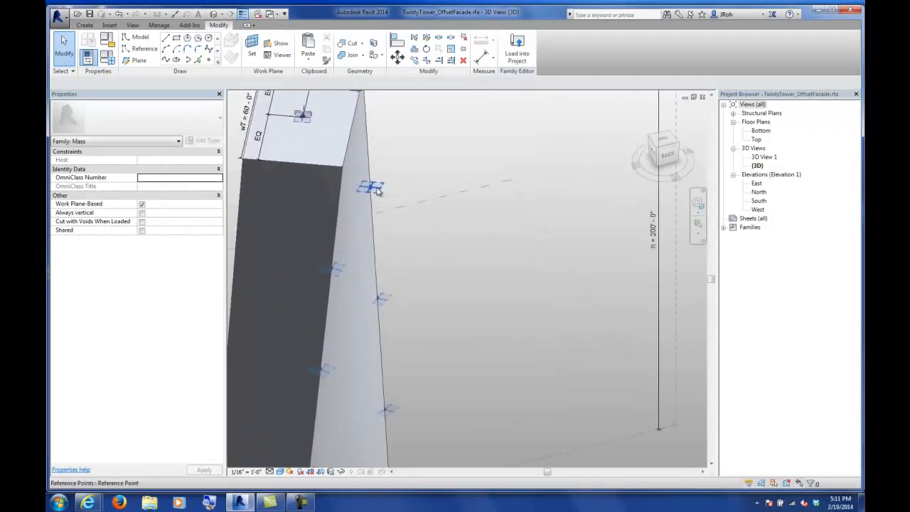
pyautogui.keyDown('shift'); pyautogui.moveTo(362, 192); pyautogui.dragTo(387, 274, button='middle'); pyautogui.keyUp('shift')
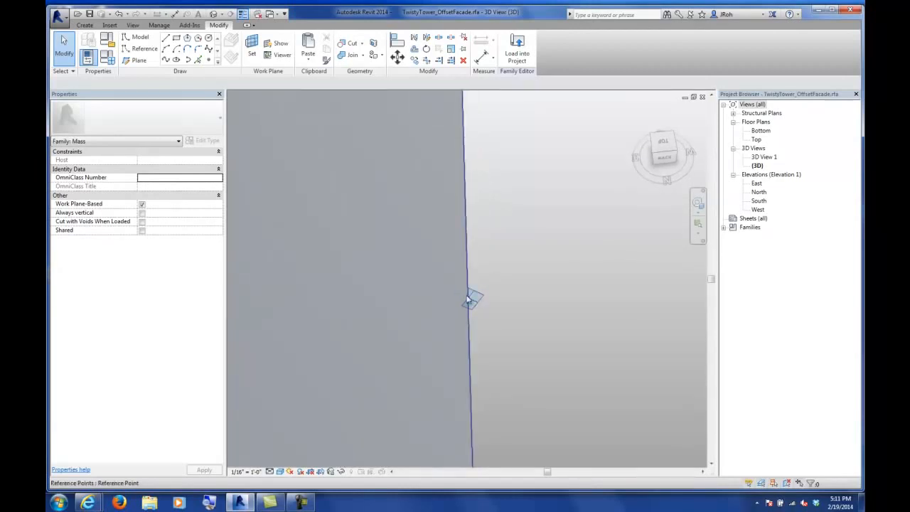
pyautogui.scroll(-4, 461, 237)
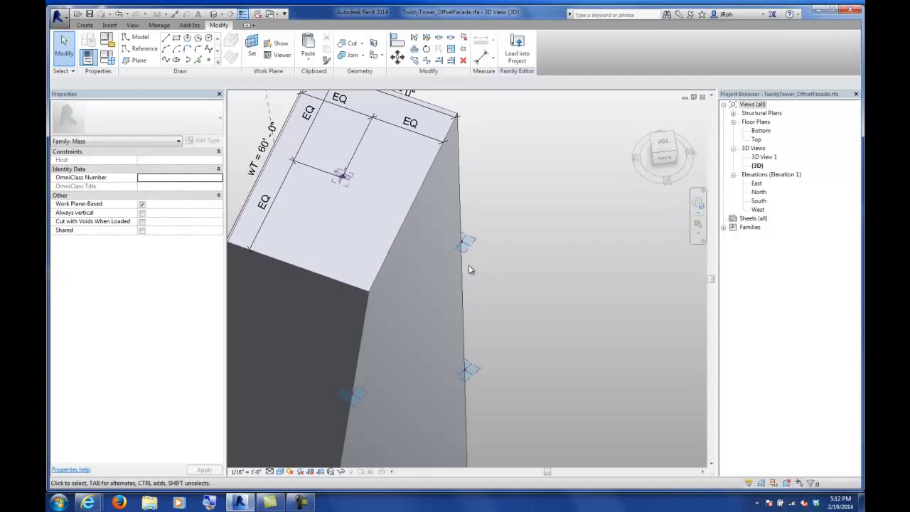
pyautogui.scroll(-4, 496, 267)
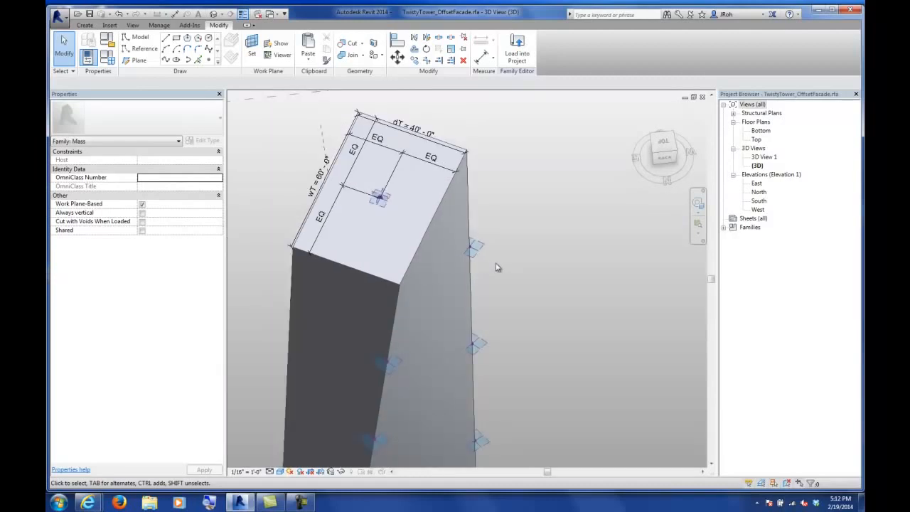
pyautogui.moveTo(525, 314); pyautogui.dragTo(459, 228, button='middle')
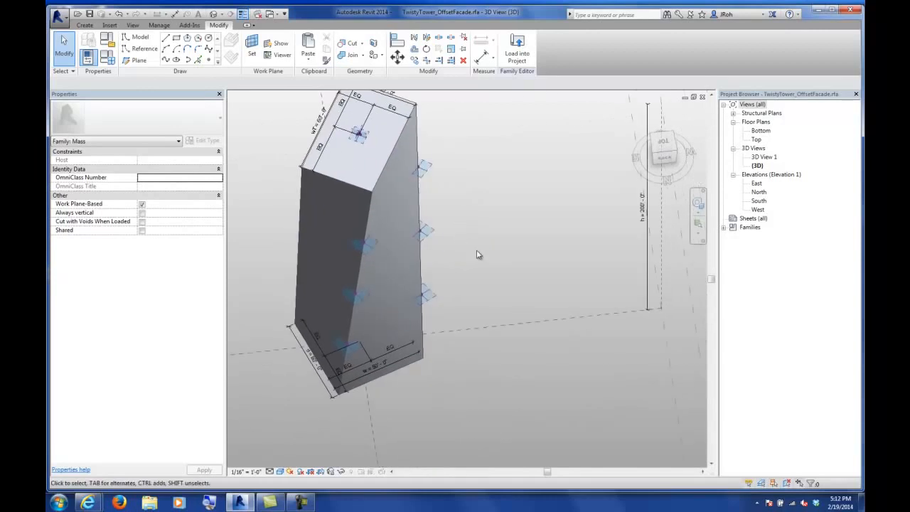
pyautogui.keyDown('shift'); pyautogui.moveTo(478, 255); pyautogui.dragTo(459, 229, button='middle'); pyautogui.keyUp('shift')
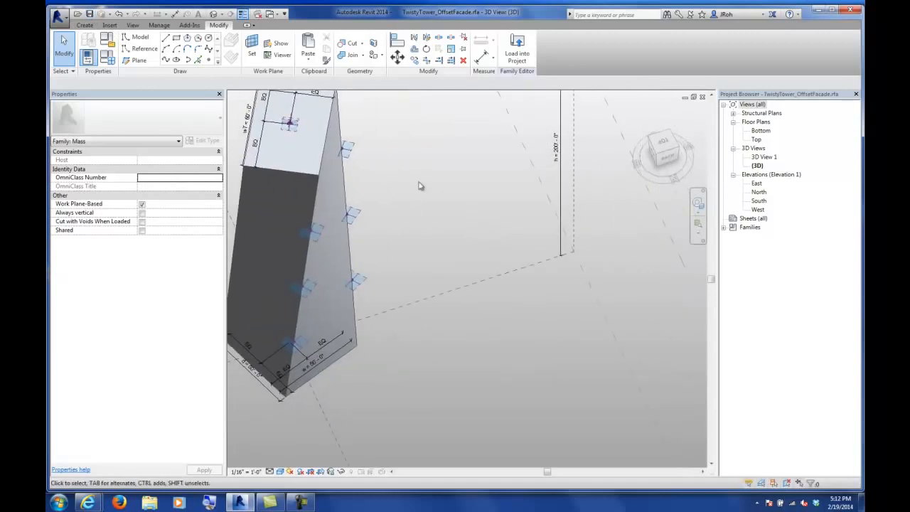
# - Add two length type parameters named o1 and o2 to the family under Dimensions
pyautogui.click(105, 63)
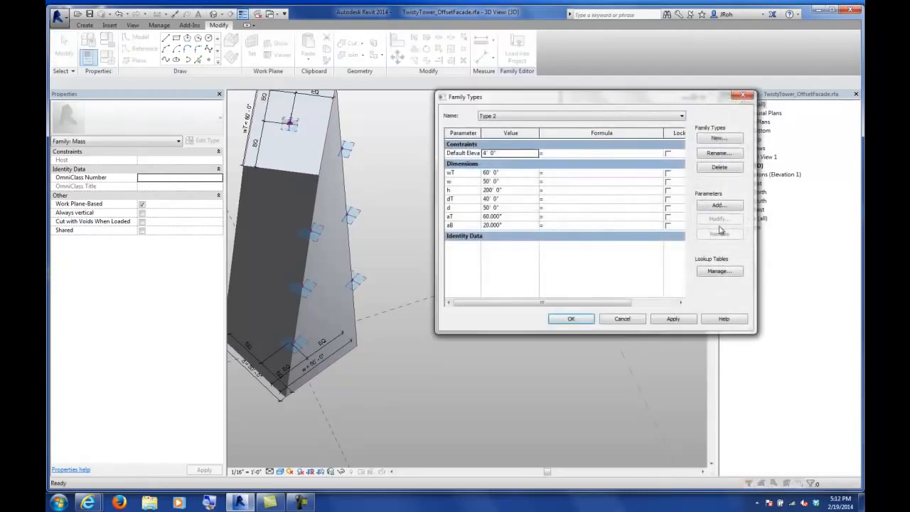
pyautogui.click(719, 205)
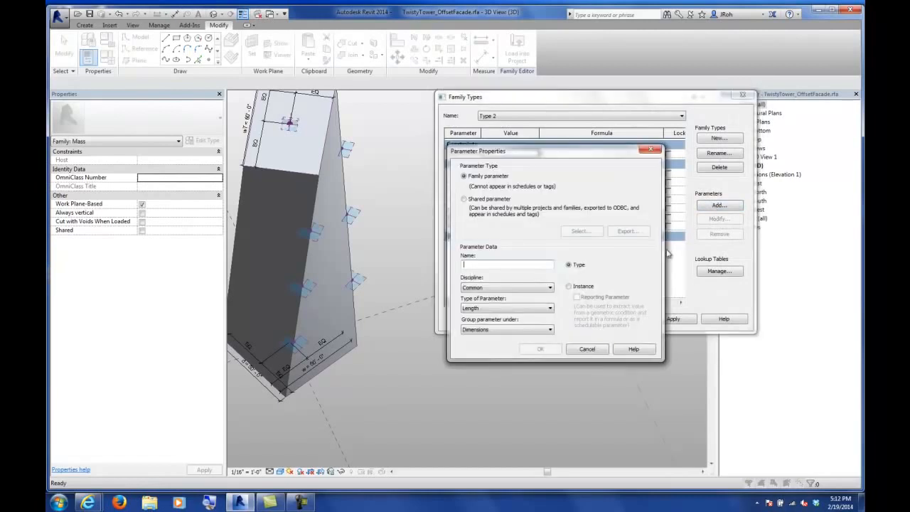
pyautogui.write('o1')
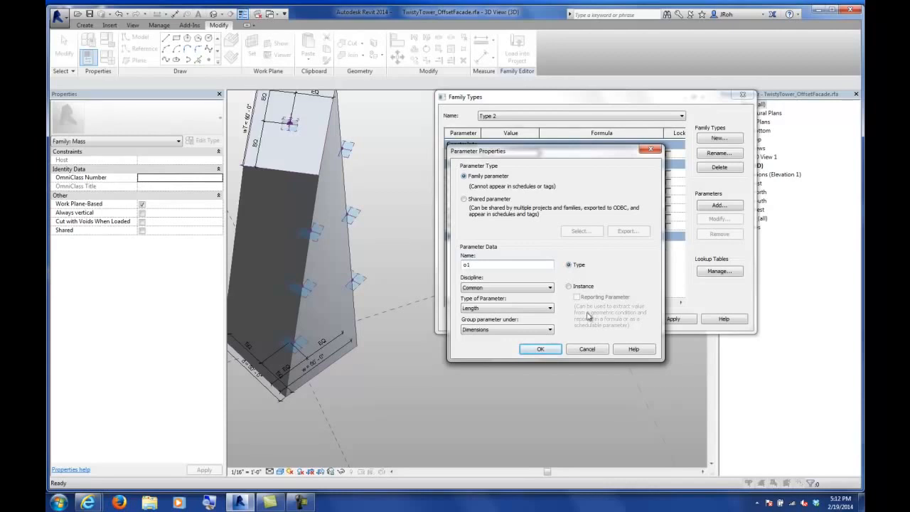
pyautogui.click(540, 349)
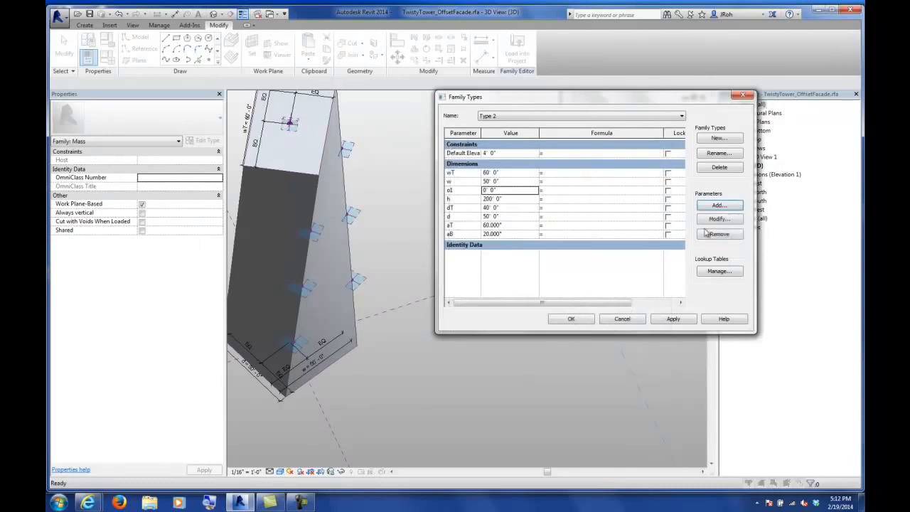
pyautogui.click(719, 205)
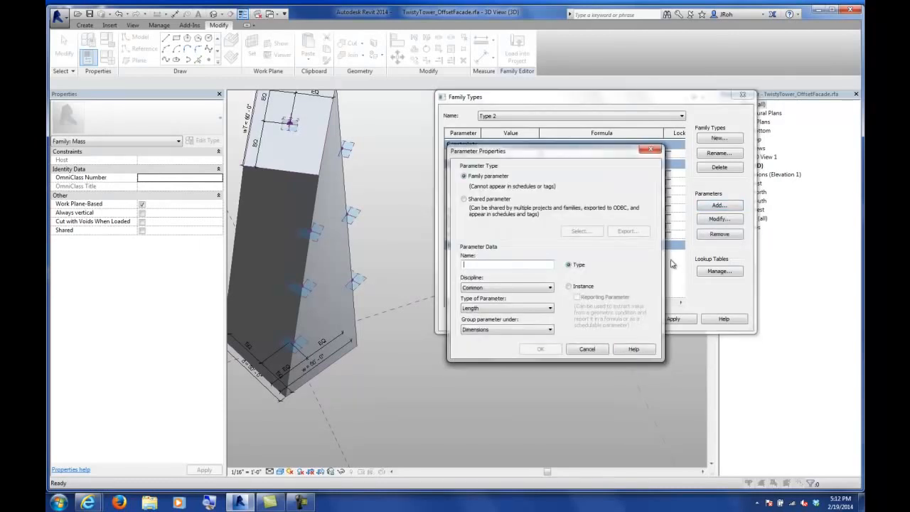
pyautogui.write('o2')
pyautogui.press('Return')
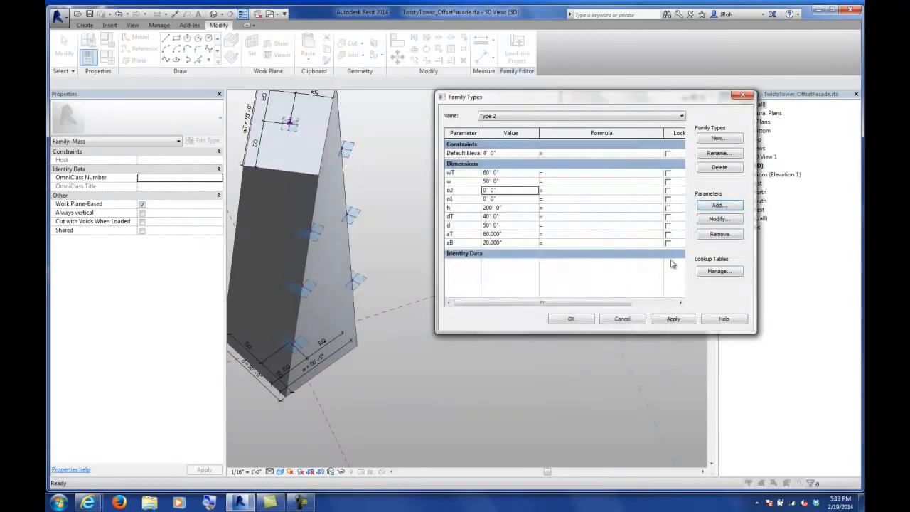
pyautogui.click(572, 319)
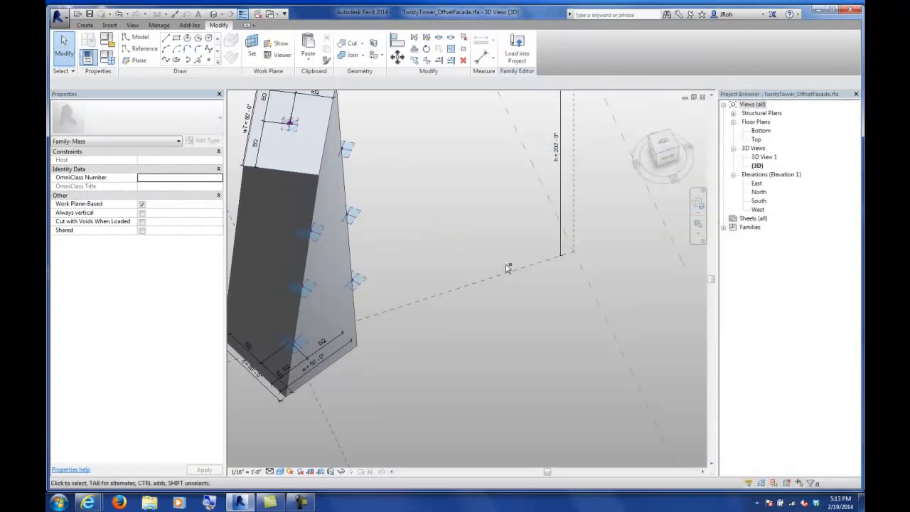
# - Try Segment Length as the measurement type of an uppermost edge-hosted reference point and restore Normalized Curve Parameter
pyautogui.keyDown('shift'); pyautogui.moveTo(507, 267); pyautogui.dragTo(439, 261, button='middle'); pyautogui.keyUp('shift')
pyautogui.click(368, 142)
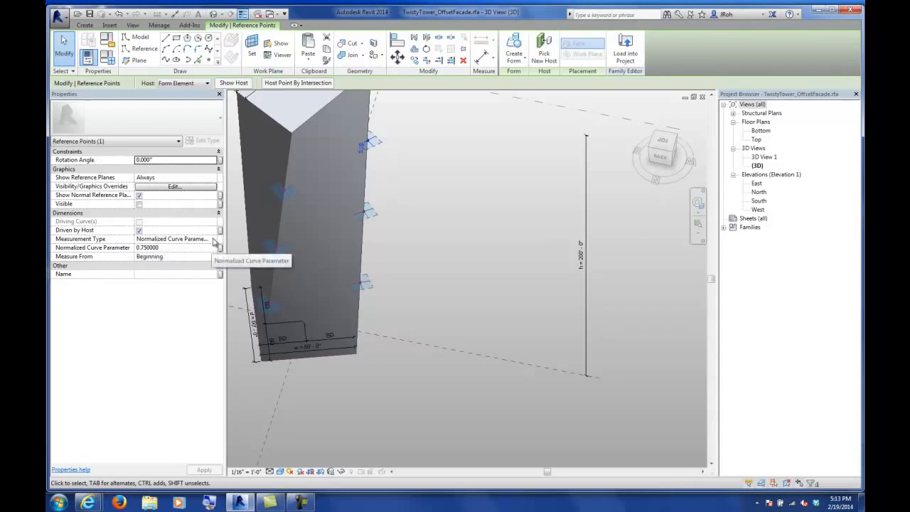
pyautogui.click(214, 239)
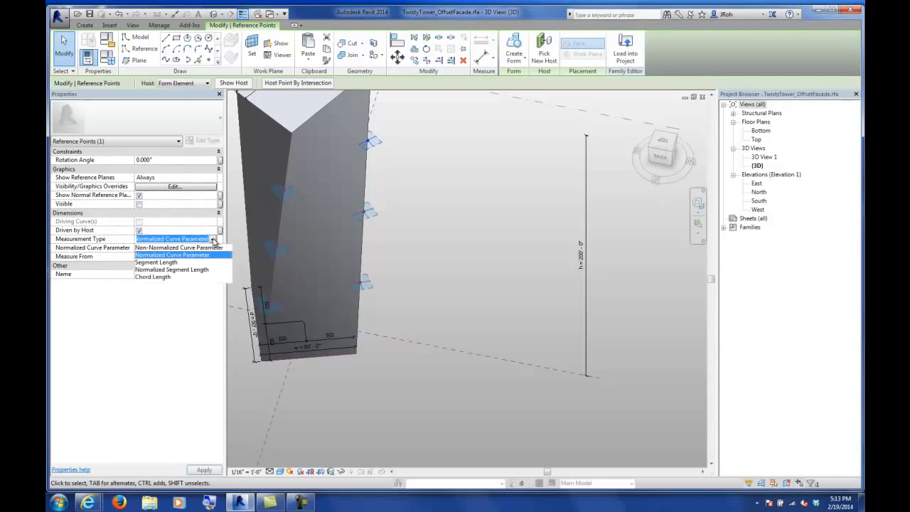
pyautogui.click(168, 263)
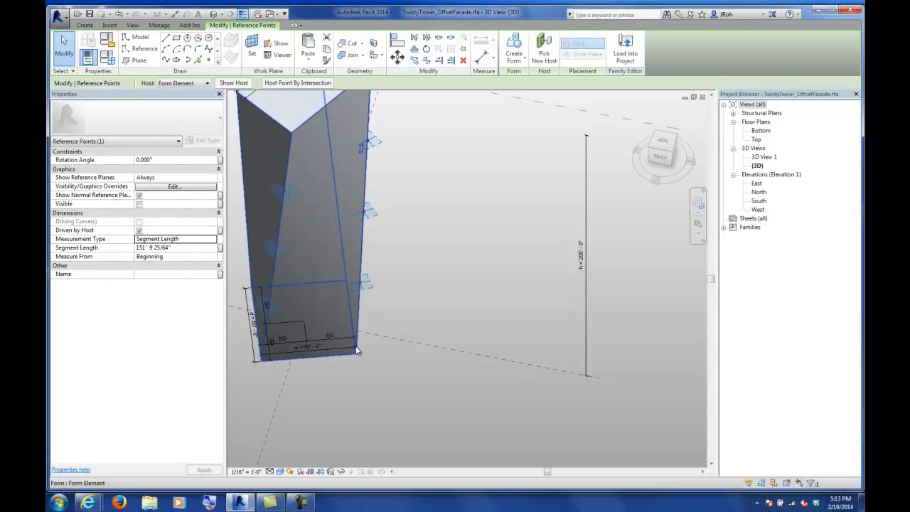
pyautogui.click(213, 242)
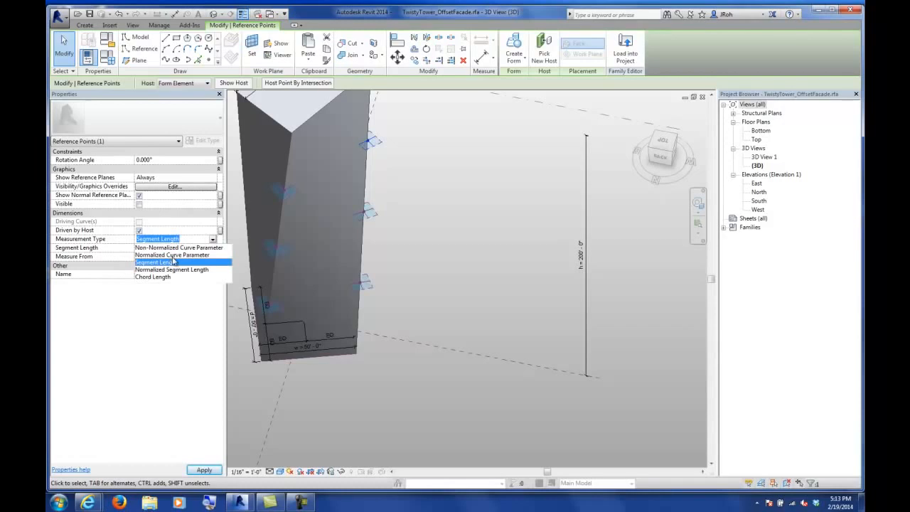
pyautogui.click(172, 254)
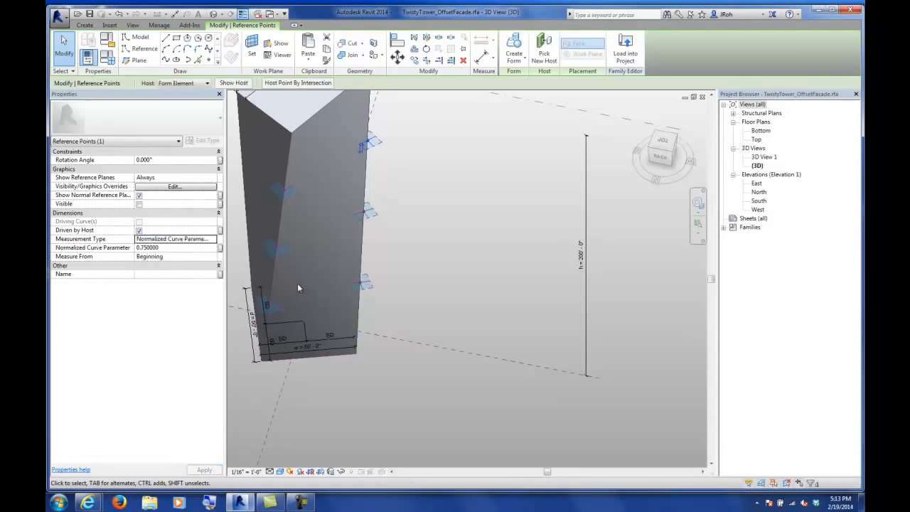
pyautogui.click(421, 255)
pyautogui.keyDown('shift'); pyautogui.moveTo(283, 207); pyautogui.dragTo(427, 245, button='middle'); pyautogui.keyUp('shift')
pyautogui.scroll(5, 434, 217)
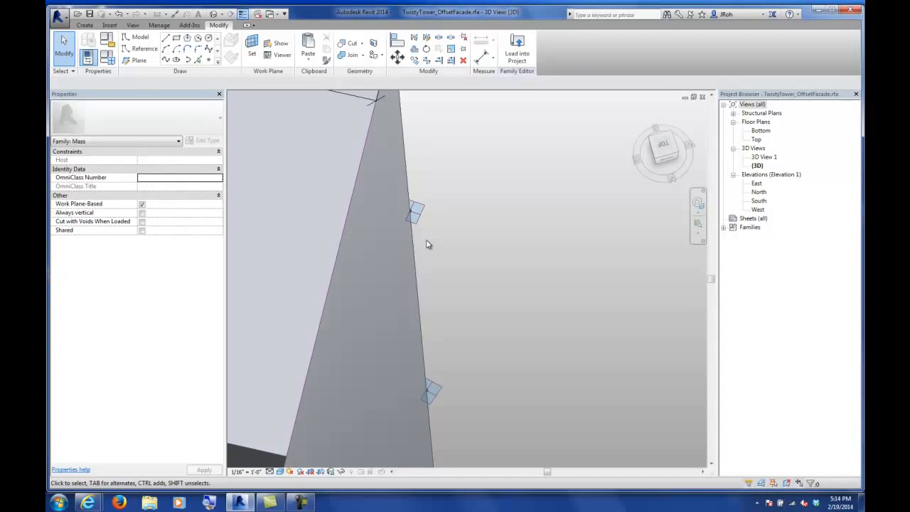
pyautogui.scroll(-3, 427, 245)
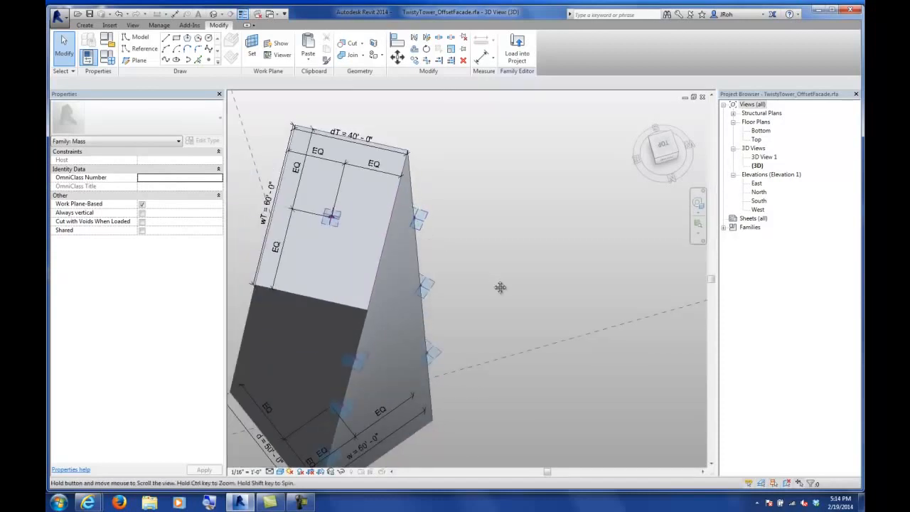
pyautogui.keyDown('shift'); pyautogui.moveTo(496, 283); pyautogui.dragTo(424, 254, button='middle'); pyautogui.keyUp('shift')
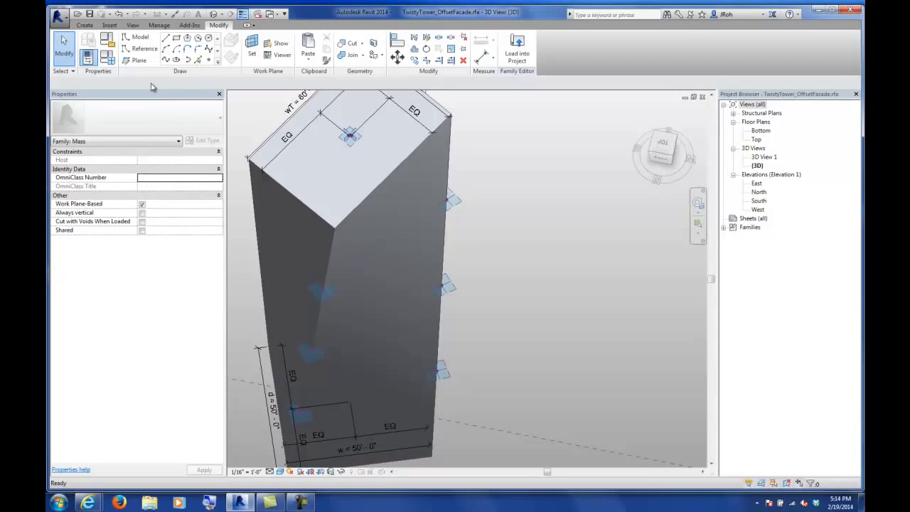
pyautogui.keyDown('shift'); pyautogui.moveTo(381, 249); pyautogui.dragTo(409, 230, button='middle'); pyautogui.keyUp('shift')
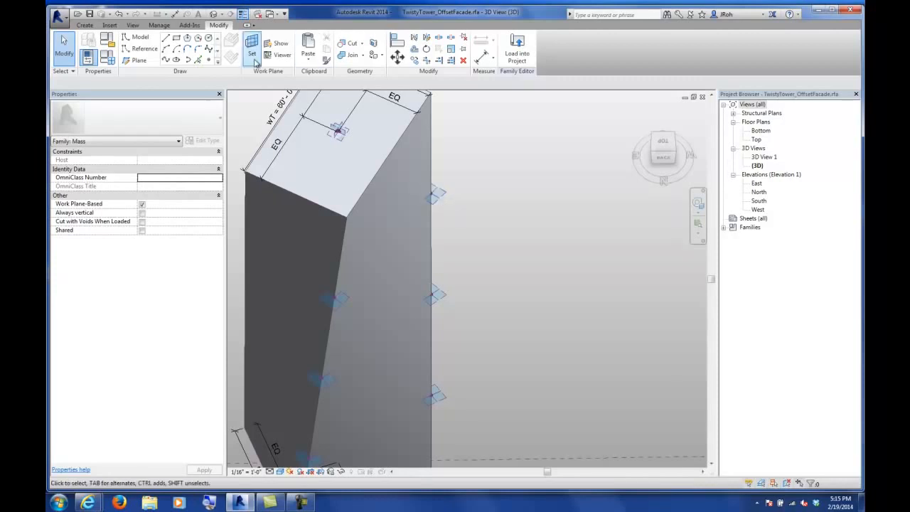
pyautogui.click(414, 49)
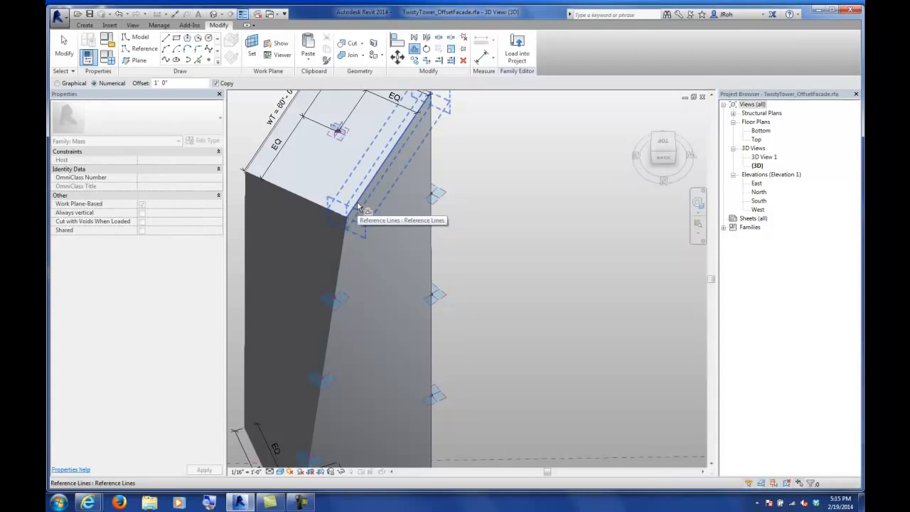
pyautogui.press('Escape')
pyautogui.press('Escape')
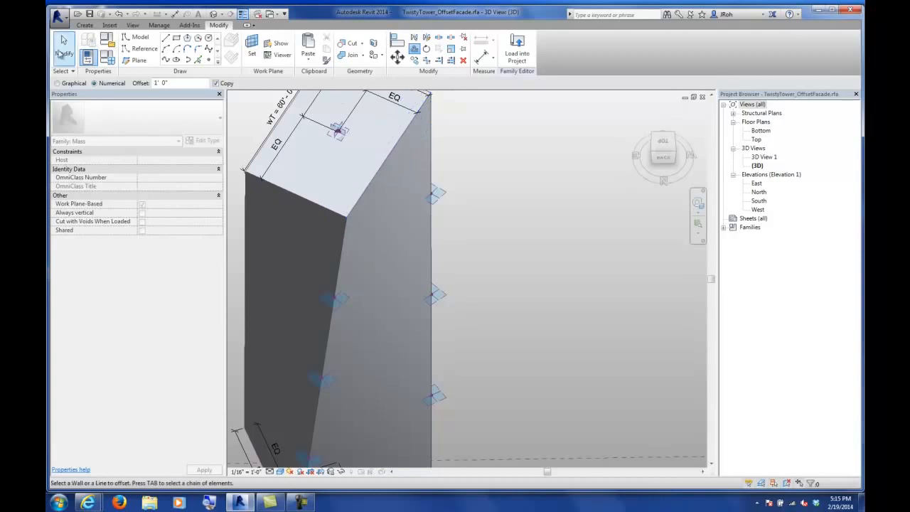
# - Draw a 5' reference line outward from an uppermost edge-hosted reference point, using a reference plane of that point as the placement plane
pyautogui.keyDown('shift'); pyautogui.moveTo(387, 219); pyautogui.dragTo(404, 236, button='middle'); pyautogui.keyUp('shift')
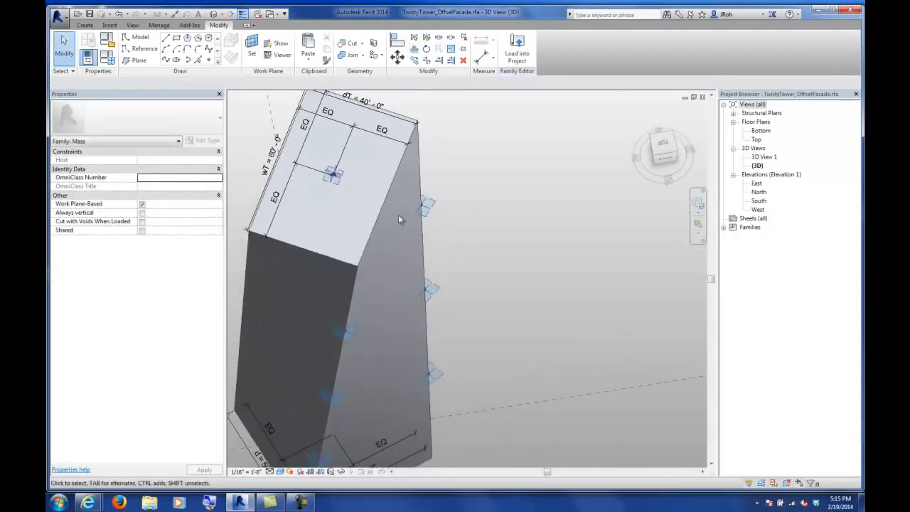
pyautogui.click(85, 25)
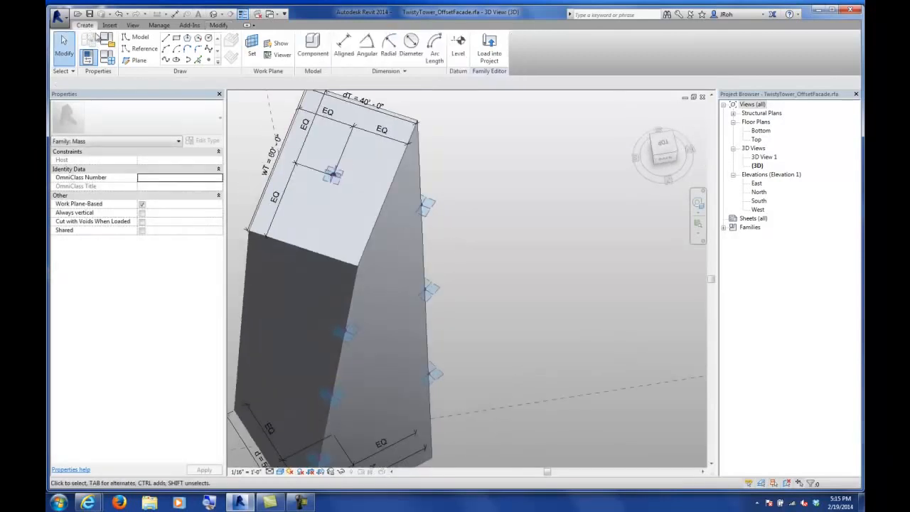
pyautogui.click(140, 49)
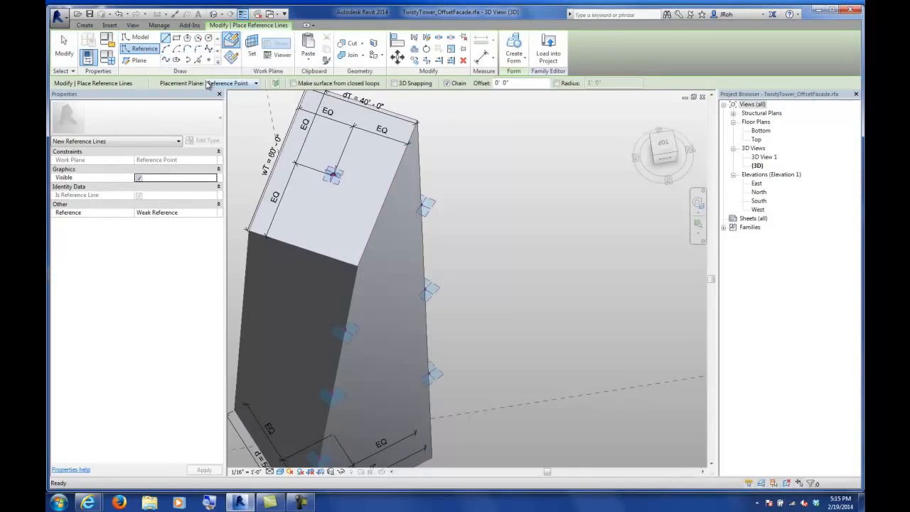
pyautogui.click(164, 38)
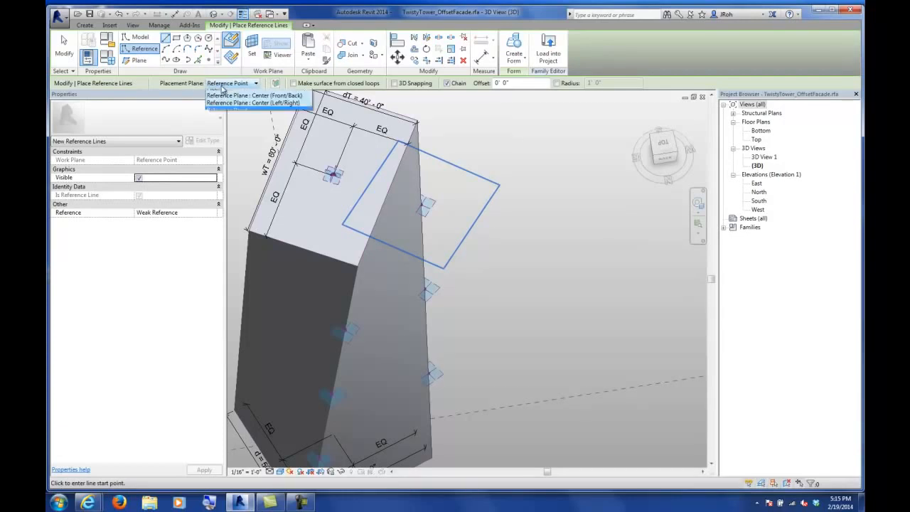
pyautogui.click(223, 91)
pyautogui.click(235, 130)
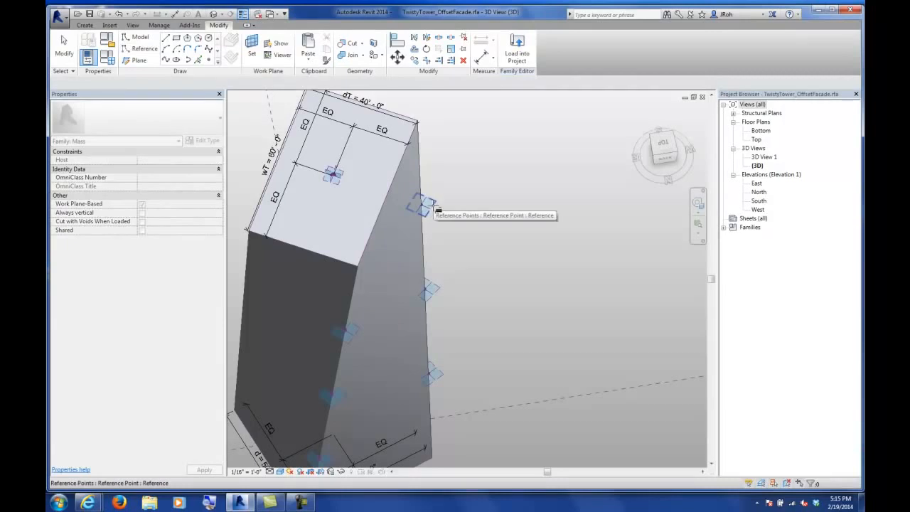
pyautogui.click(436, 209)
pyautogui.scroll(3, 434, 208)
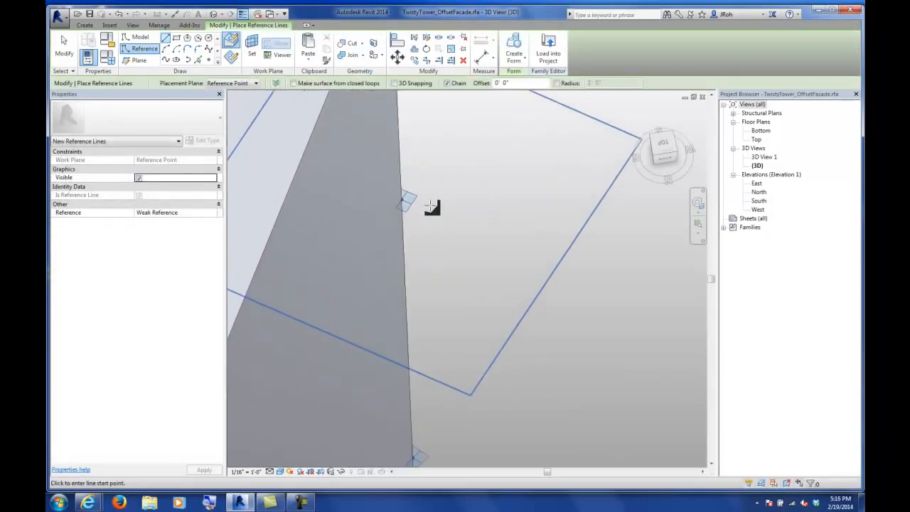
pyautogui.scroll(3, 433, 208)
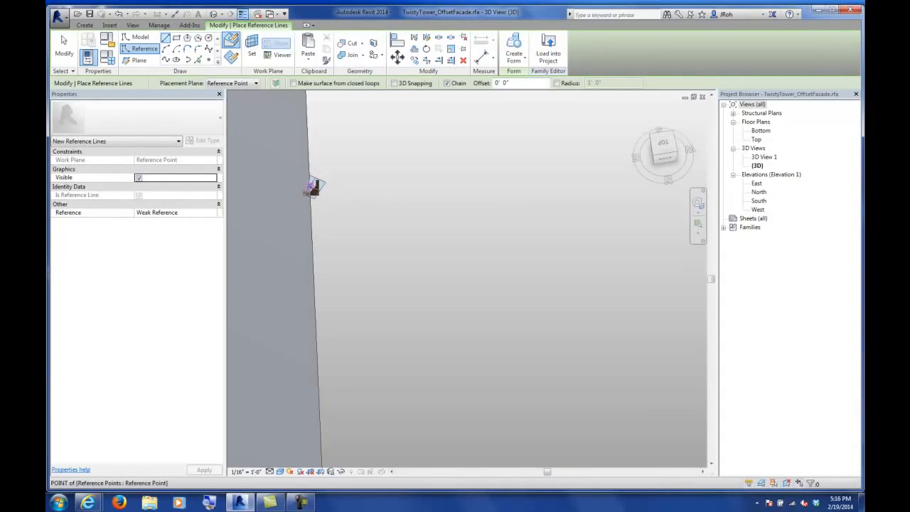
pyautogui.click(313, 189)
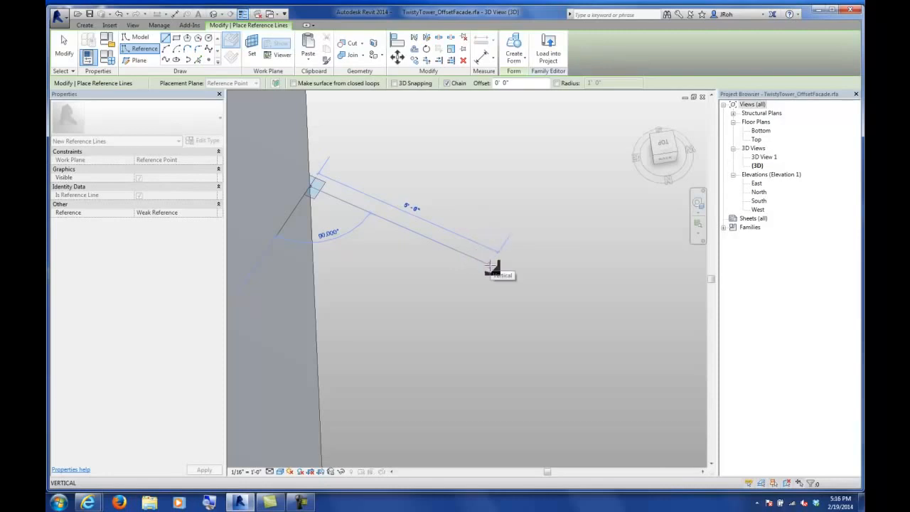
pyautogui.click(491, 265)
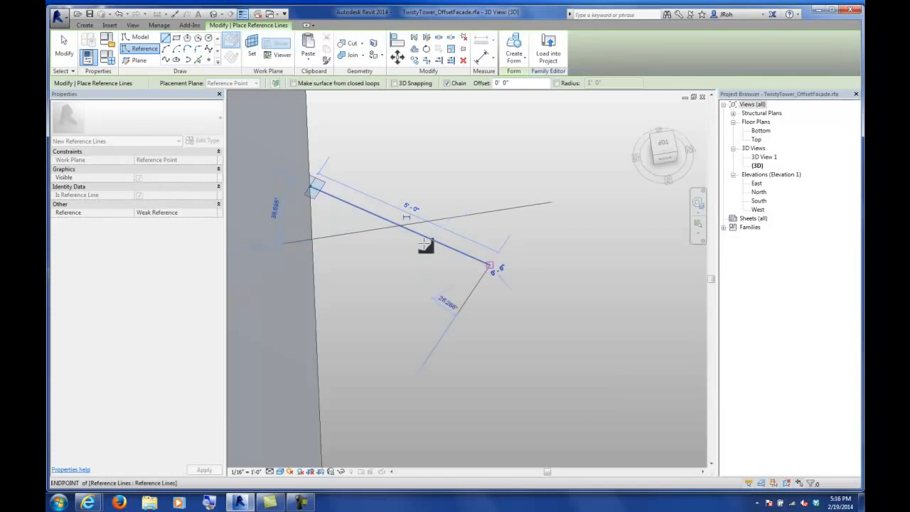
pyautogui.click(63, 46)
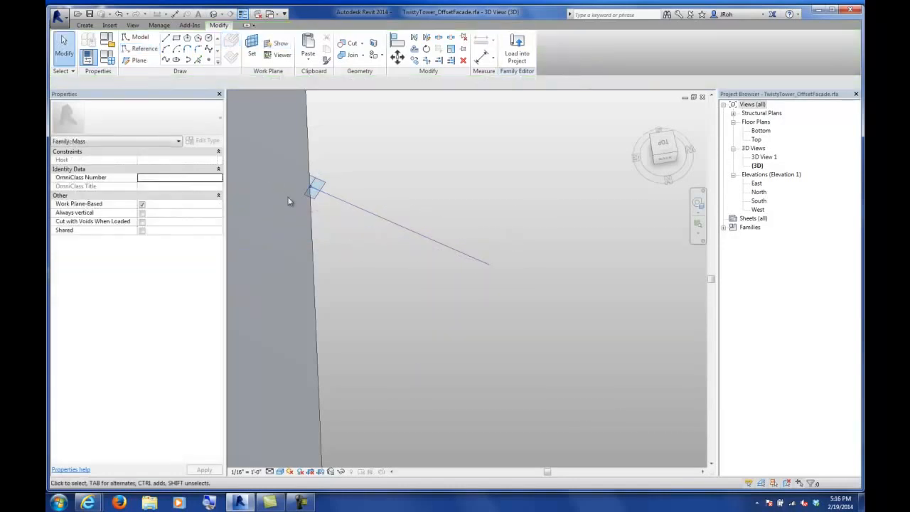
# - Make the temporary length dimension of the new reference line permanent and clear the selection
pyautogui.click(360, 212)
pyautogui.click(361, 212)
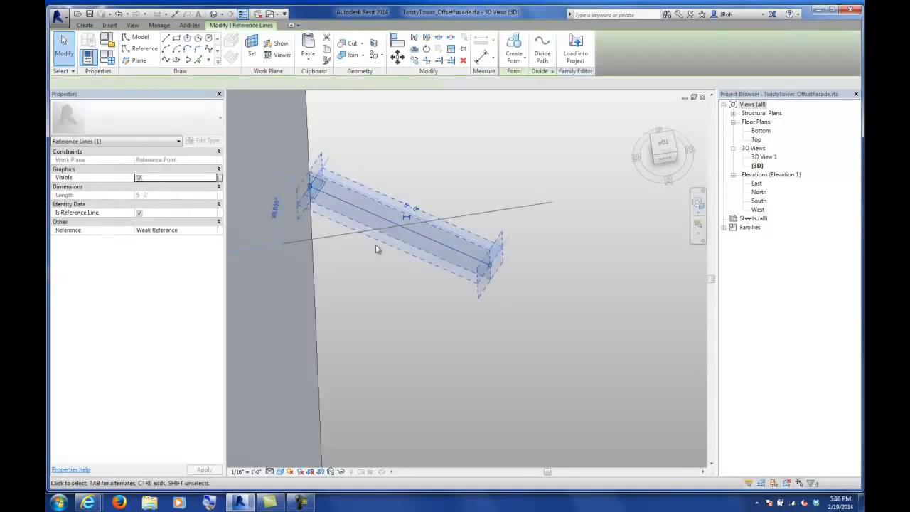
pyautogui.click(390, 192)
pyautogui.click(376, 213)
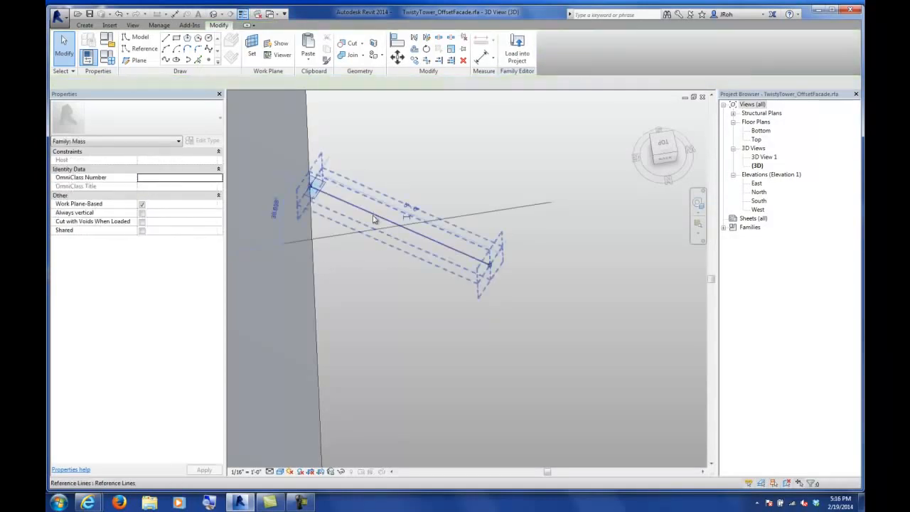
pyautogui.click(403, 189)
pyautogui.click(370, 219)
pyautogui.scroll(5, 402, 227)
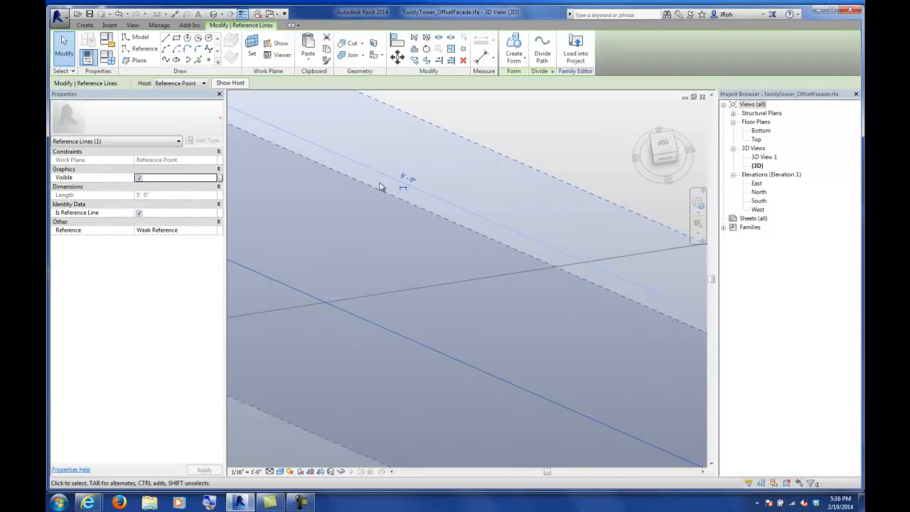
pyautogui.click(405, 188)
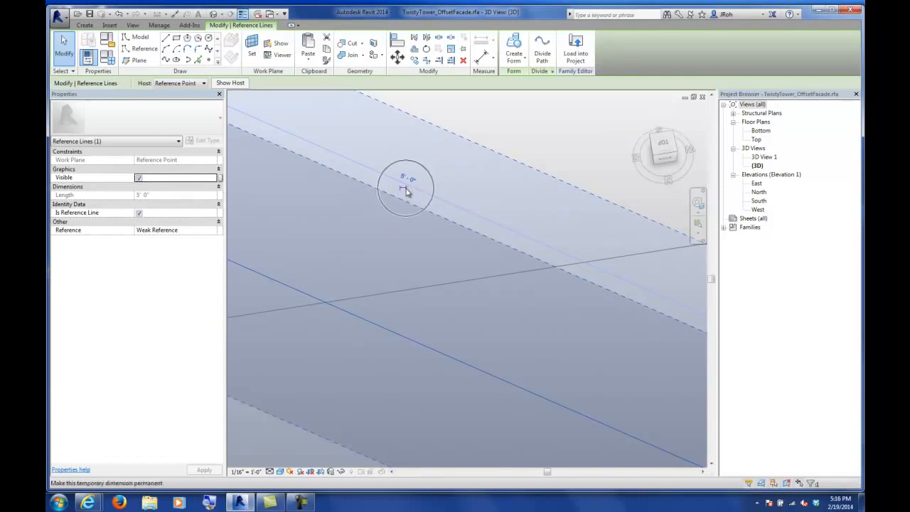
pyautogui.click(405, 189)
pyautogui.scroll(-3, 384, 214)
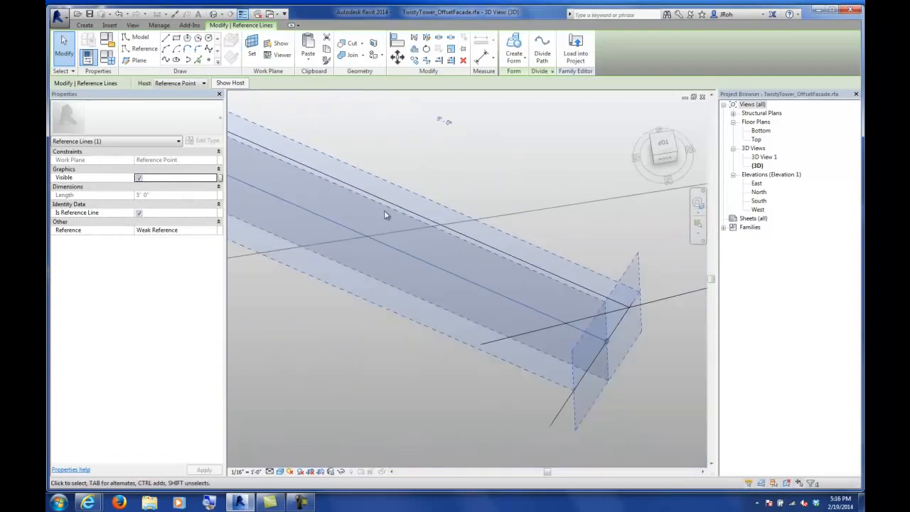
pyautogui.scroll(-2, 384, 214)
pyautogui.click(538, 319)
pyautogui.scroll(-2, 410, 208)
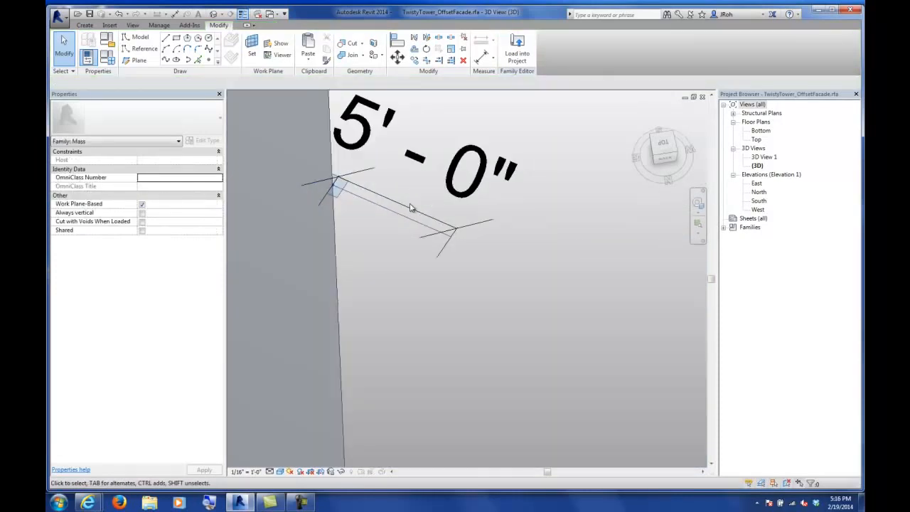
# - Move the reference line's permanent length dimension farther away from the line
pyautogui.click(411, 208)
pyautogui.moveTo(428, 199); pyautogui.dragTo(442, 171)
pyautogui.scroll(-4, 426, 171)
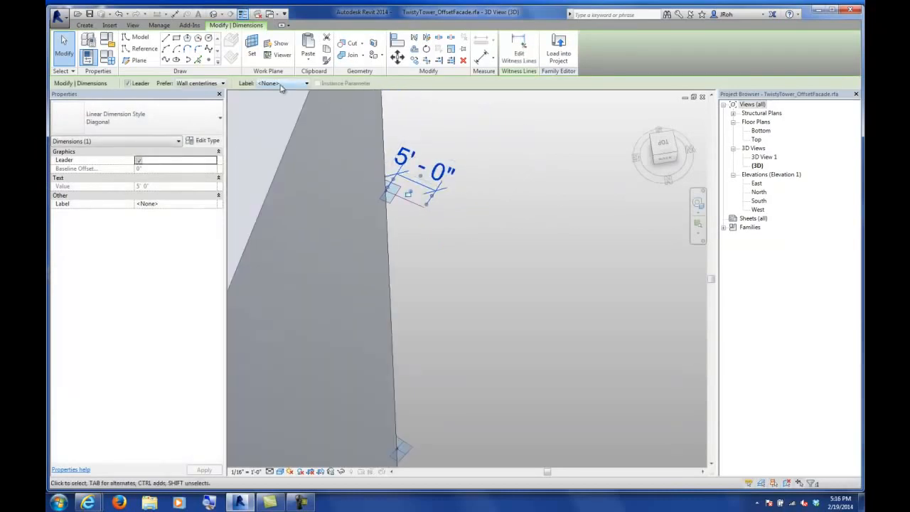
# - Label the uppermost reference line's length dimension with the existing parameter o1 and clear the selection
pyautogui.click(471, 187)
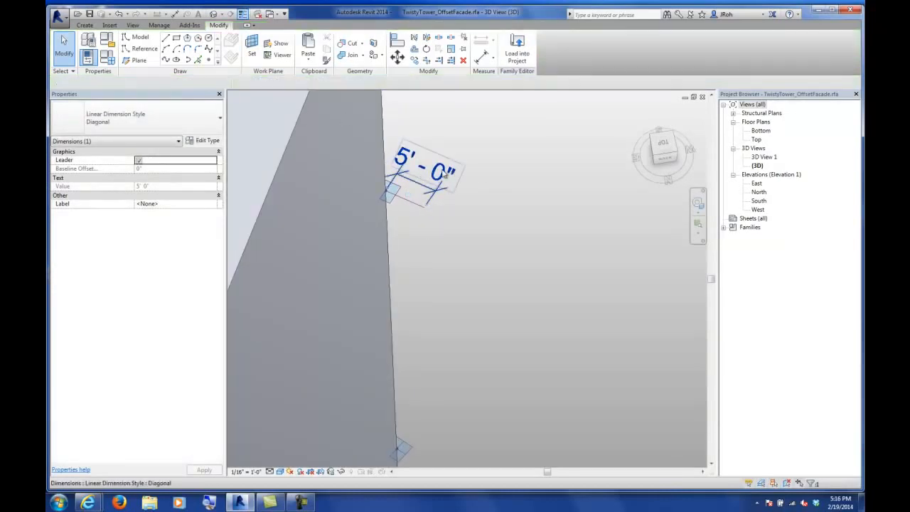
pyautogui.click(422, 161)
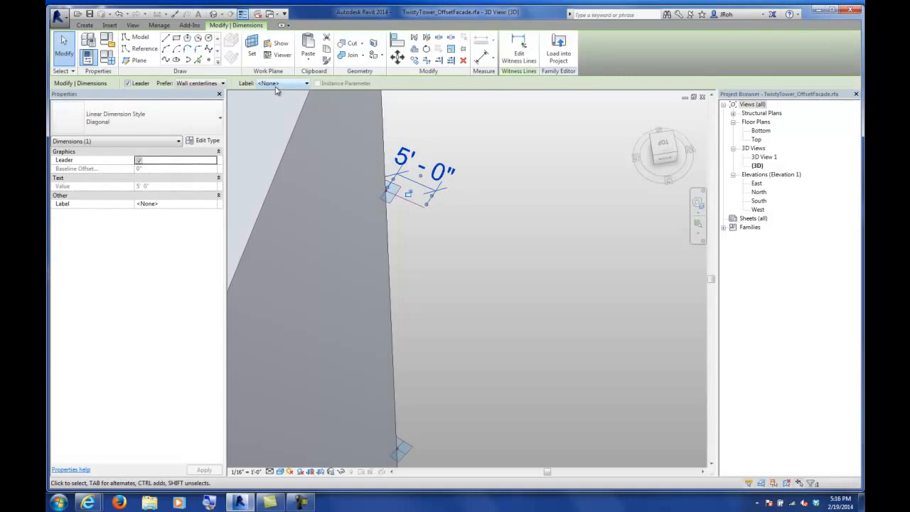
pyautogui.click(281, 83)
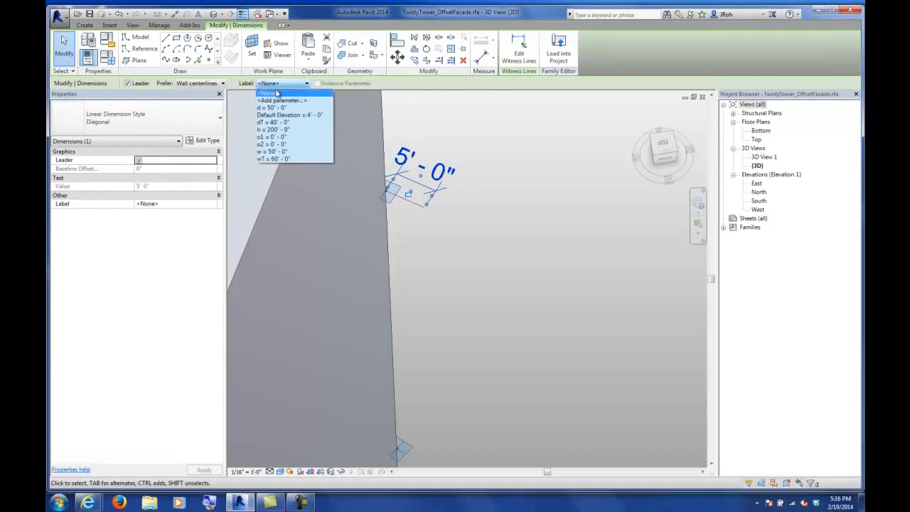
pyautogui.click(273, 137)
pyautogui.click(463, 260)
# - Draw a reference line about 5' 9" long outward from the same edge's middle reference point, picking that point's reference plane as placement plane
pyautogui.keyDown('shift'); pyautogui.moveTo(463, 260); pyautogui.dragTo(455, 218, button='middle'); pyautogui.keyUp('shift')
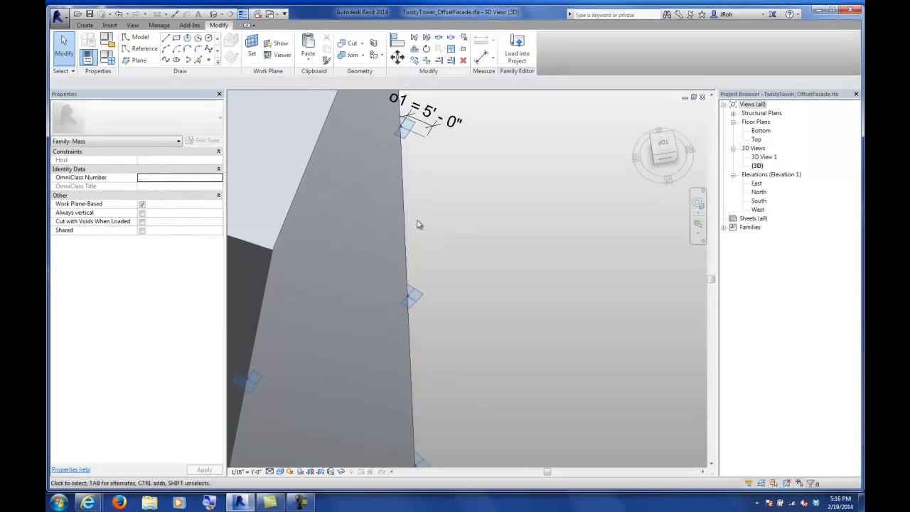
pyautogui.moveTo(381, 240)
pyautogui.keyDown('shift'); pyautogui.mouseDown(button='middle')
pyautogui.moveTo(463, 236)
pyautogui.moveTo(389, 248)
pyautogui.moveTo(422, 325)
pyautogui.moveTo(341, 214)
pyautogui.mouseUp(button='middle'); pyautogui.keyUp('shift')
pyautogui.click(141, 48)
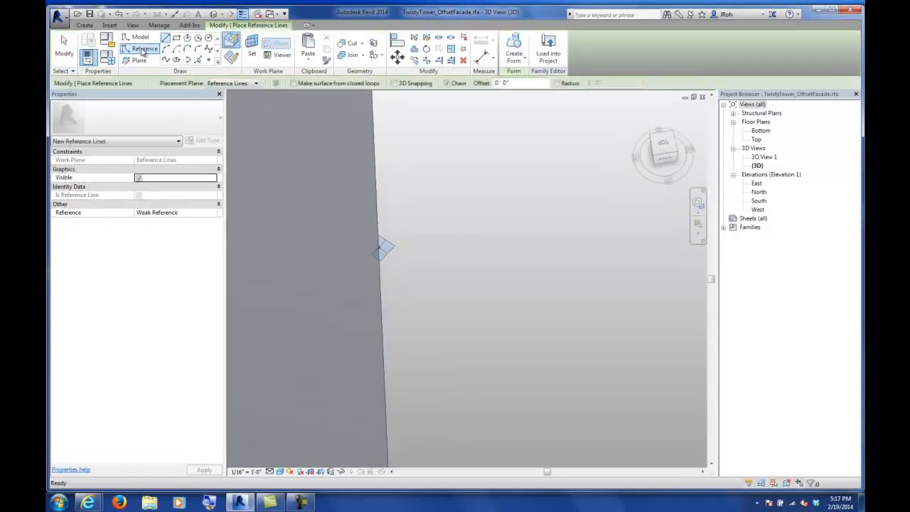
pyautogui.click(223, 85)
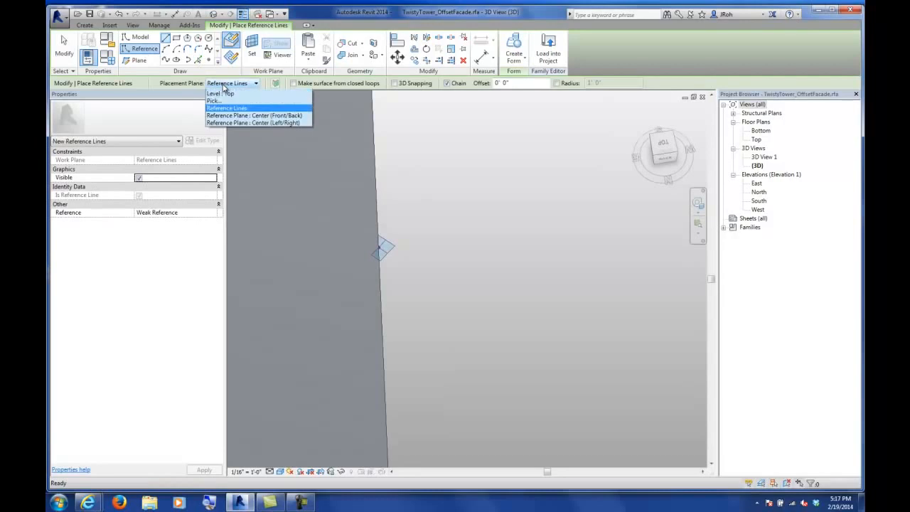
pyautogui.click(224, 108)
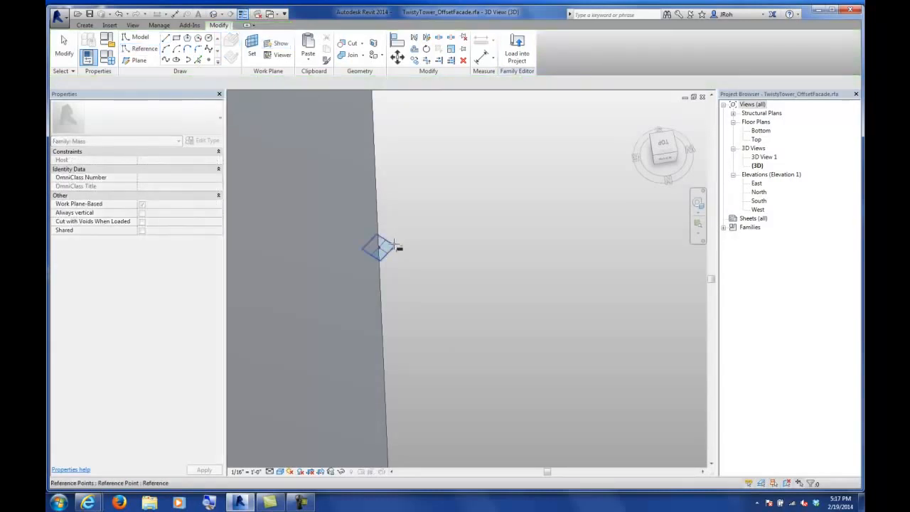
pyautogui.click(395, 245)
pyautogui.click(382, 247)
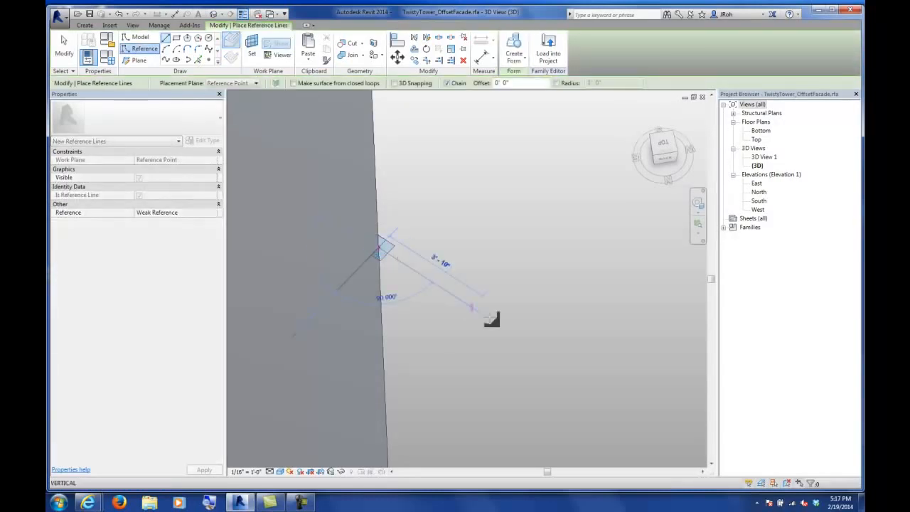
pyautogui.click(522, 337)
pyautogui.press('Escape')
pyautogui.press('Escape')
# - Make the middle reference line's temporary length dimension permanent and label it with the parameter o2
pyautogui.click(463, 325)
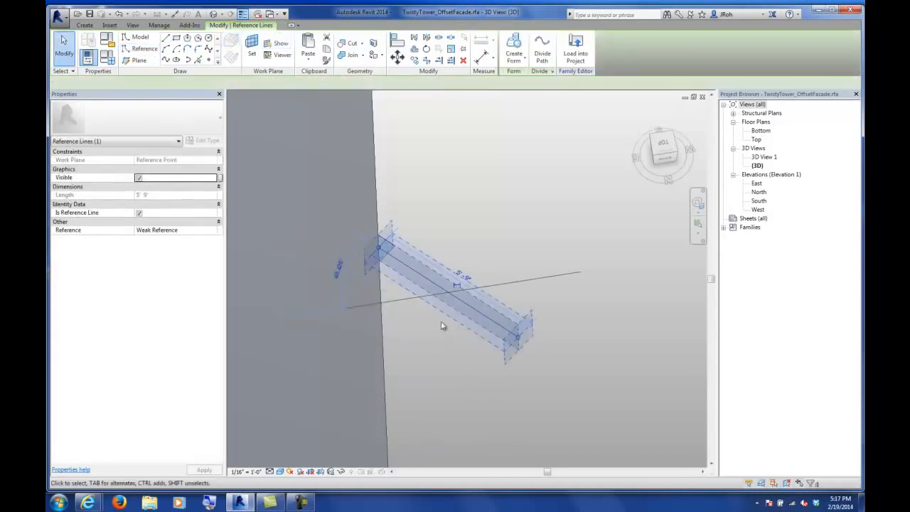
pyautogui.click(466, 282)
pyautogui.click(477, 220)
pyautogui.click(444, 203)
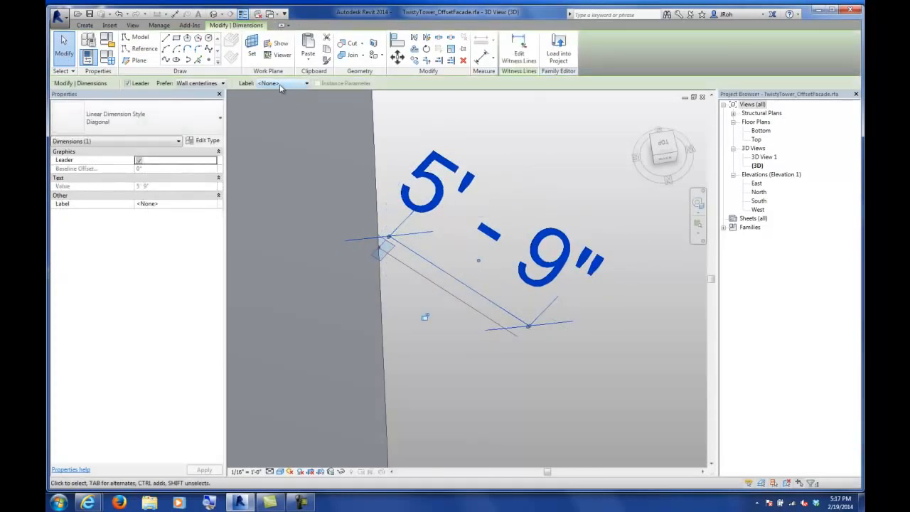
pyautogui.click(287, 85)
pyautogui.click(281, 148)
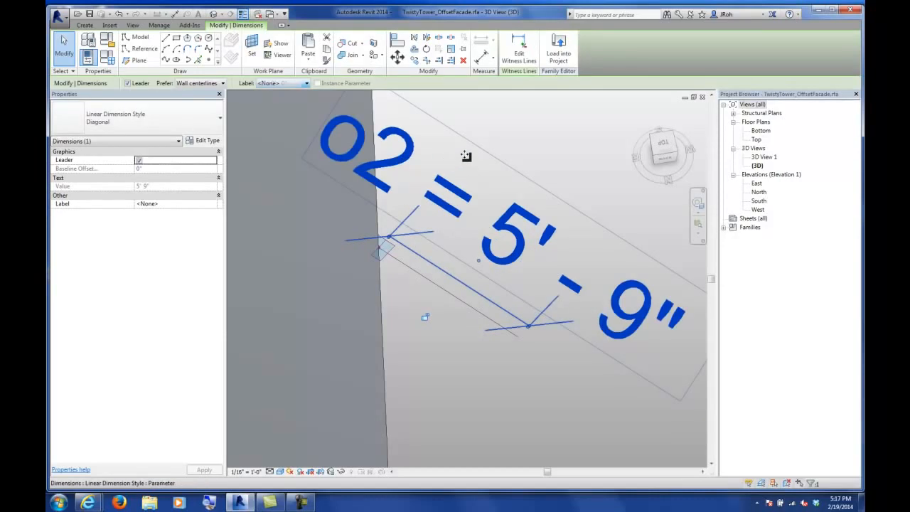
pyautogui.scroll(-4, 457, 189)
pyautogui.click(507, 291)
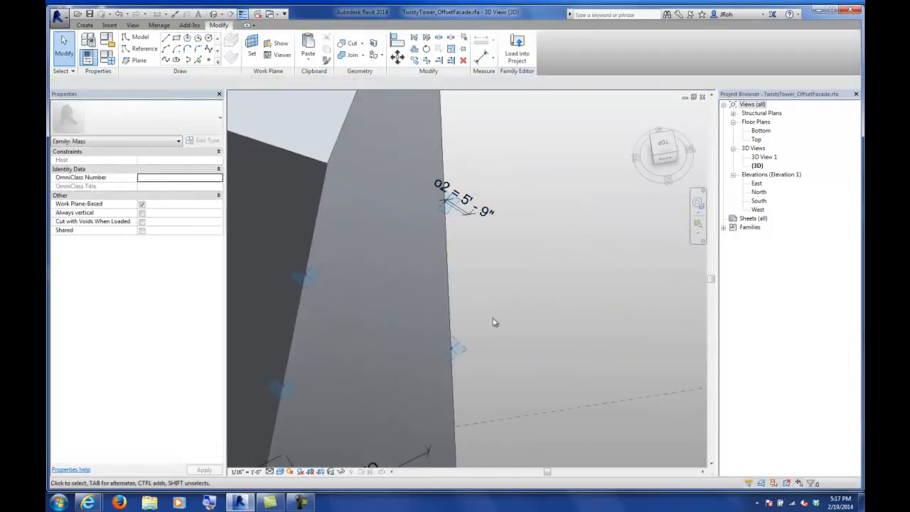
pyautogui.moveTo(492, 319); pyautogui.dragTo(481, 235, button='middle')
pyautogui.scroll(5, 463, 279)
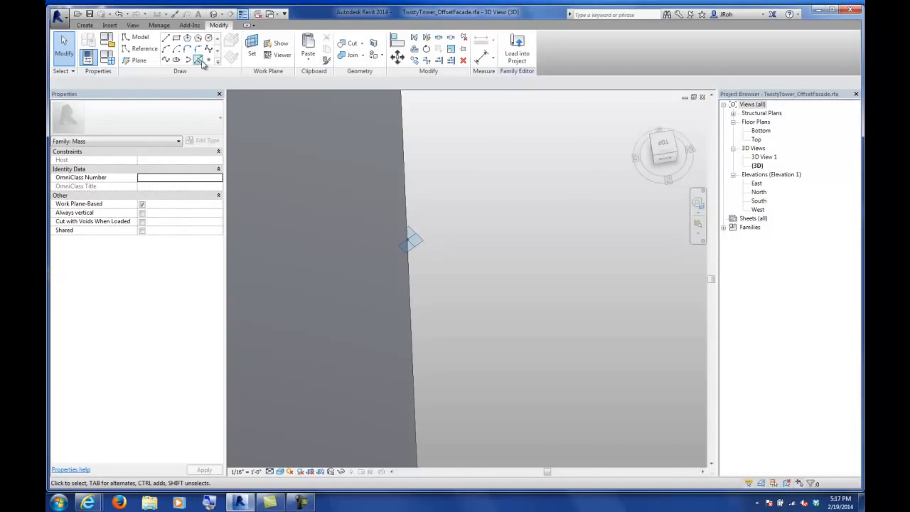
pyautogui.click(166, 40)
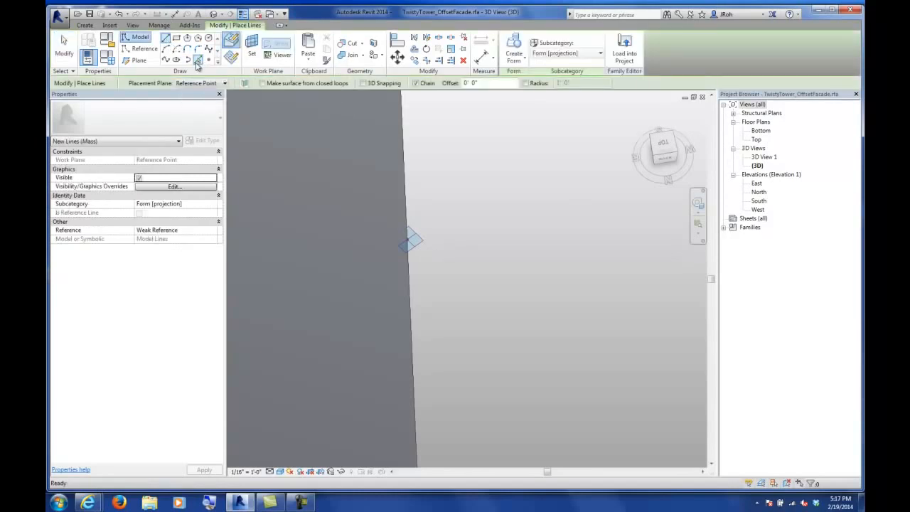
pyautogui.click(198, 82)
pyautogui.click(274, 97)
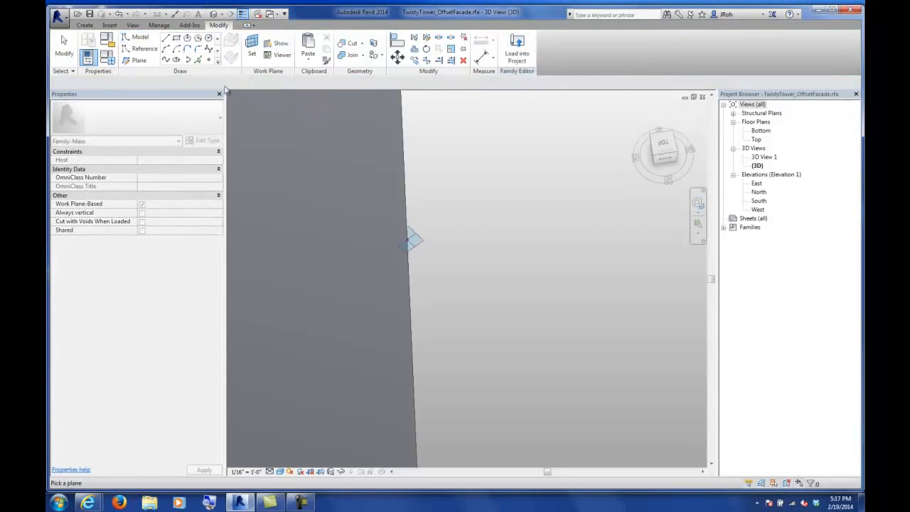
# - Draw a reference line about 6' 10" long outward from the edge's lowest reference point, using that point's reference plane as placement plane
pyautogui.click(139, 49)
pyautogui.click(227, 83)
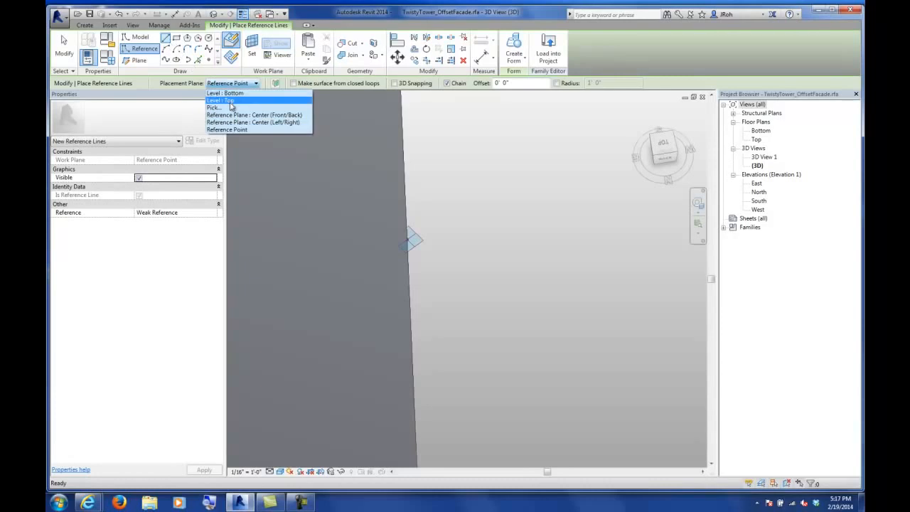
pyautogui.click(220, 97)
pyautogui.click(422, 245)
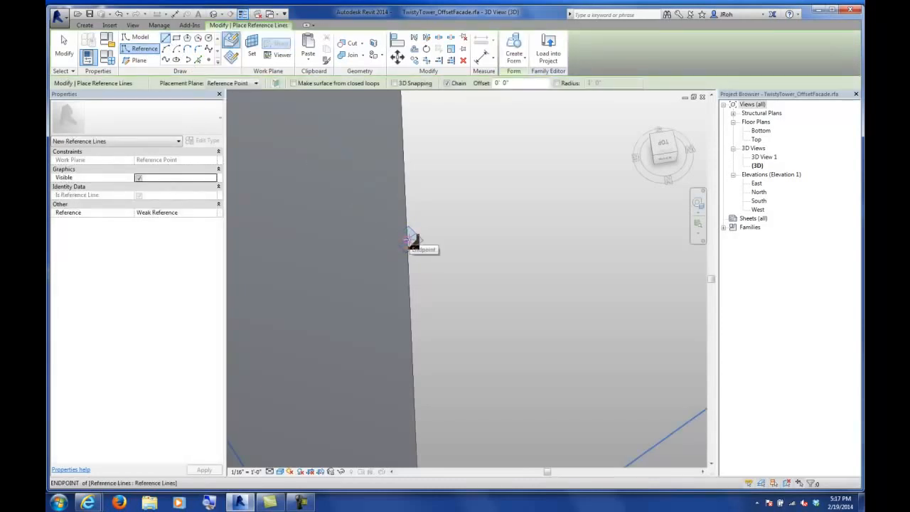
pyautogui.click(411, 240)
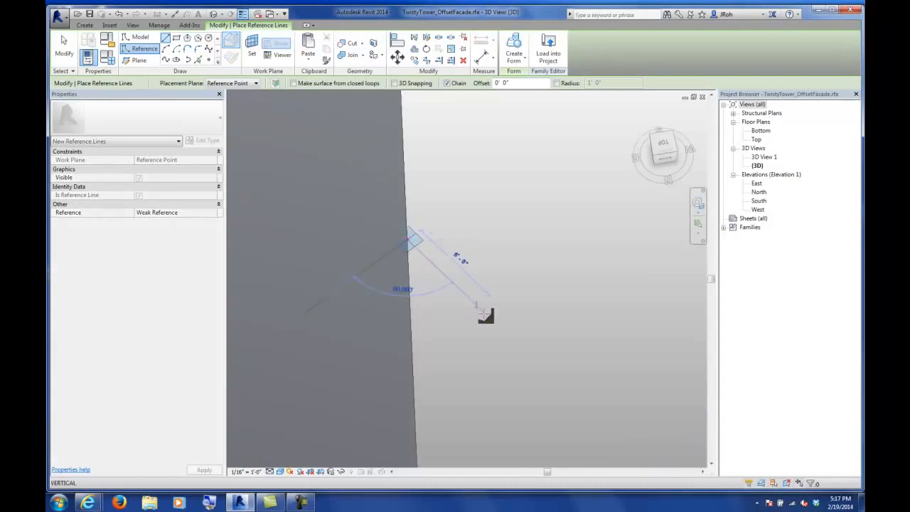
pyautogui.click(63, 54)
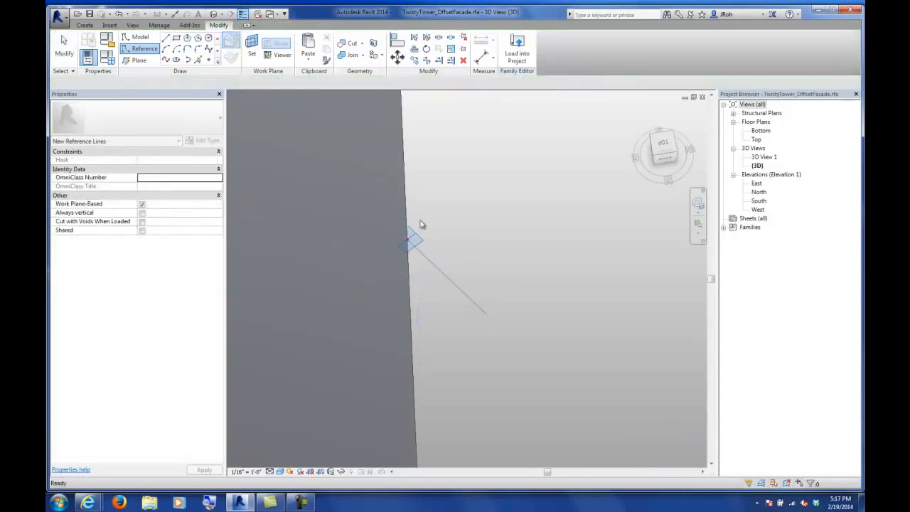
# - Make the lowest reference line's length dimension permanent, placed away from the line, and label it with the parameter o1
pyautogui.click(451, 283)
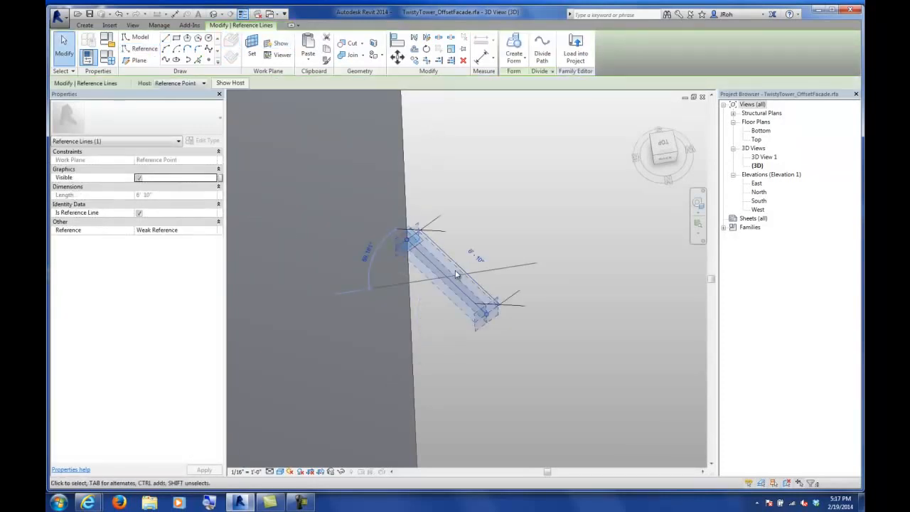
pyautogui.click(457, 272)
pyautogui.click(463, 278)
pyautogui.moveTo(465, 266); pyautogui.dragTo(544, 195)
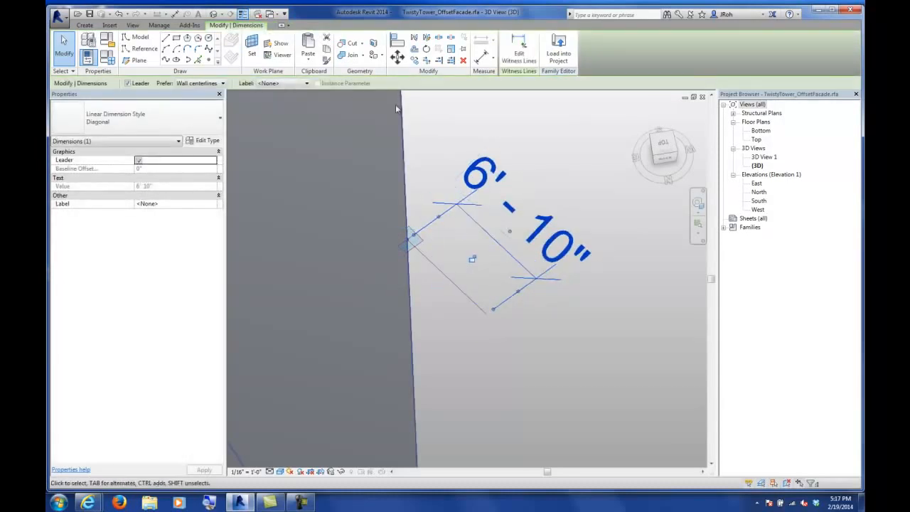
pyautogui.click(277, 83)
pyautogui.click(277, 138)
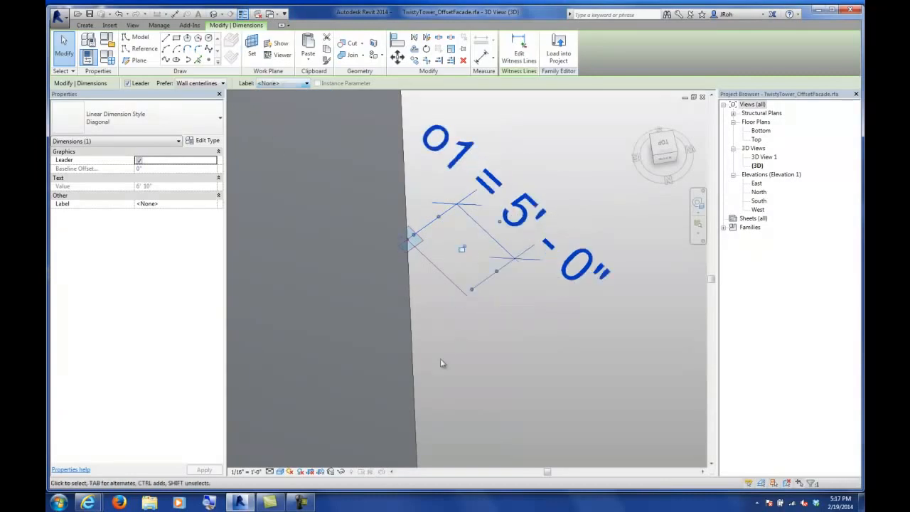
pyautogui.click(302, 502)
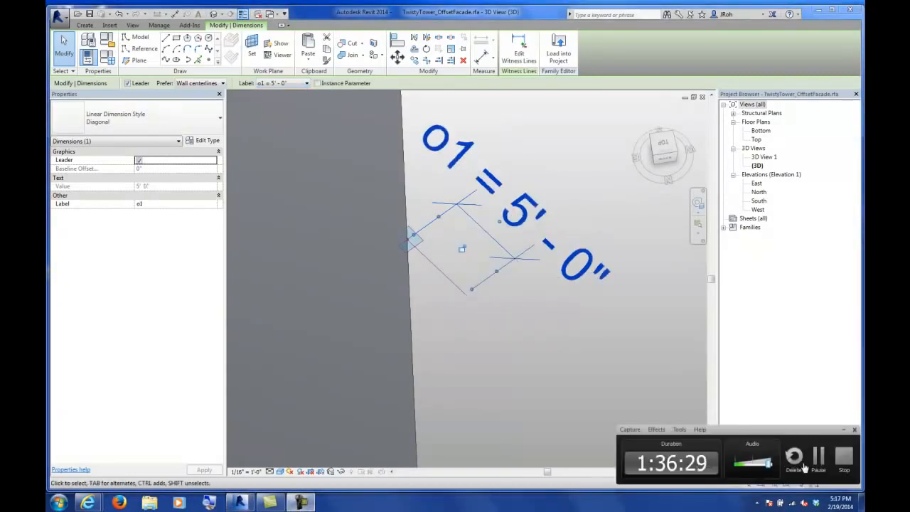
pyautogui.click(818, 458)
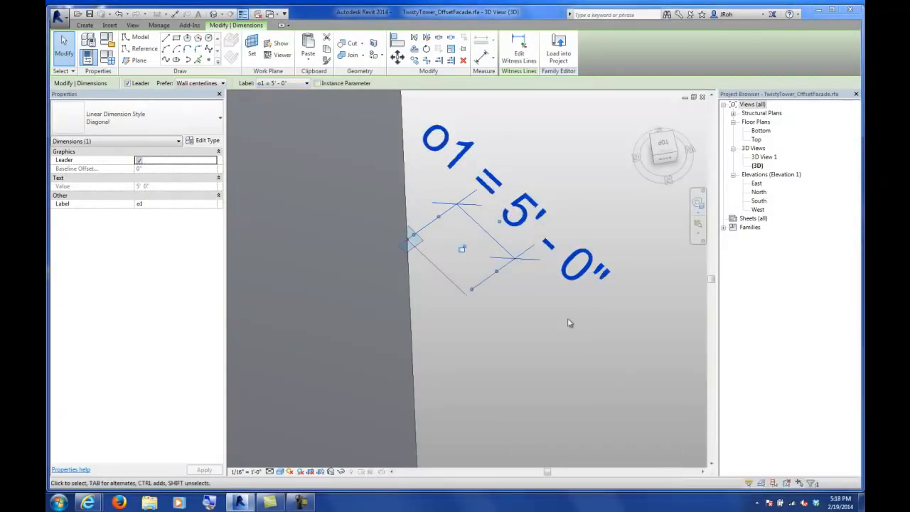
# - Draw a reference line about 7' 4" long outward from the neighbouring edge's uppermost reference point, using that point's reference plane as placement plane
pyautogui.keyDown('shift'); pyautogui.moveTo(517, 315); pyautogui.dragTo(496, 295, button='middle'); pyautogui.keyUp('shift')
pyautogui.scroll(-5, 504, 325)
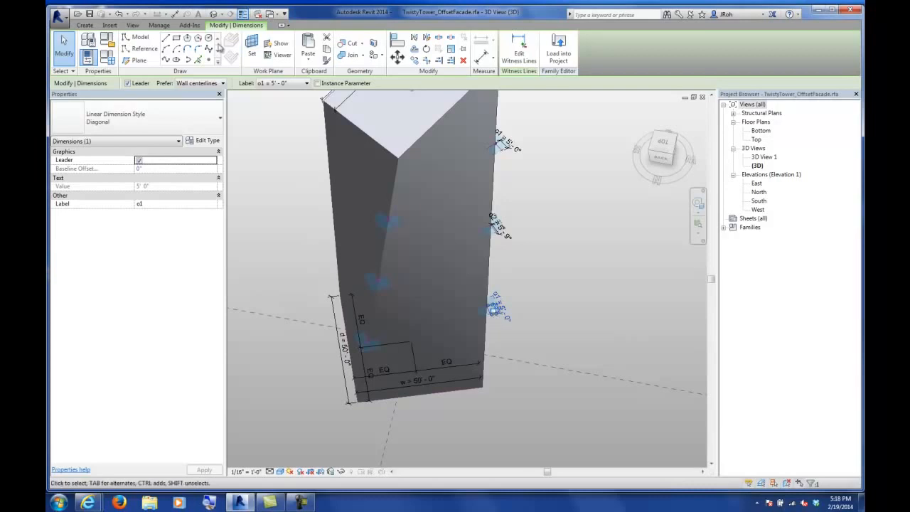
pyautogui.click(384, 230)
pyautogui.keyDown('shift'); pyautogui.moveTo(353, 258); pyautogui.dragTo(442, 294, button='middle'); pyautogui.keyUp('shift')
pyautogui.scroll(5, 383, 182)
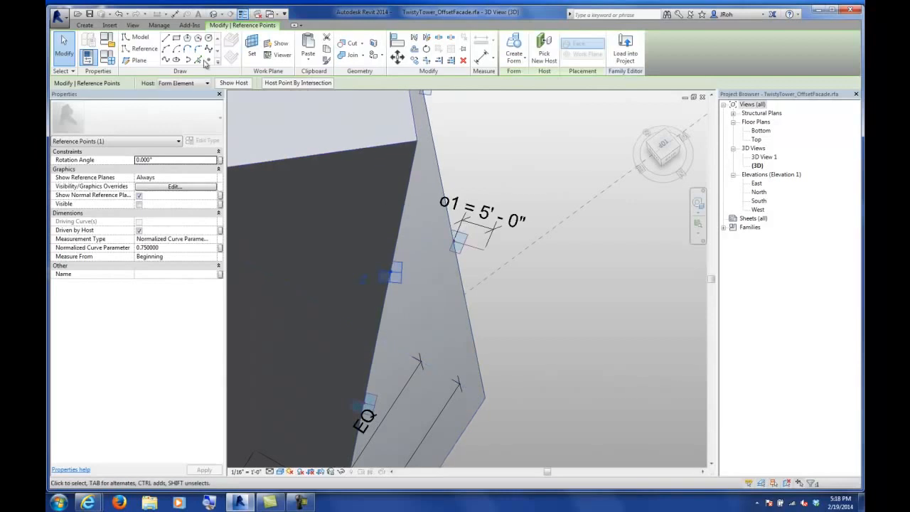
pyautogui.click(144, 49)
pyautogui.click(217, 84)
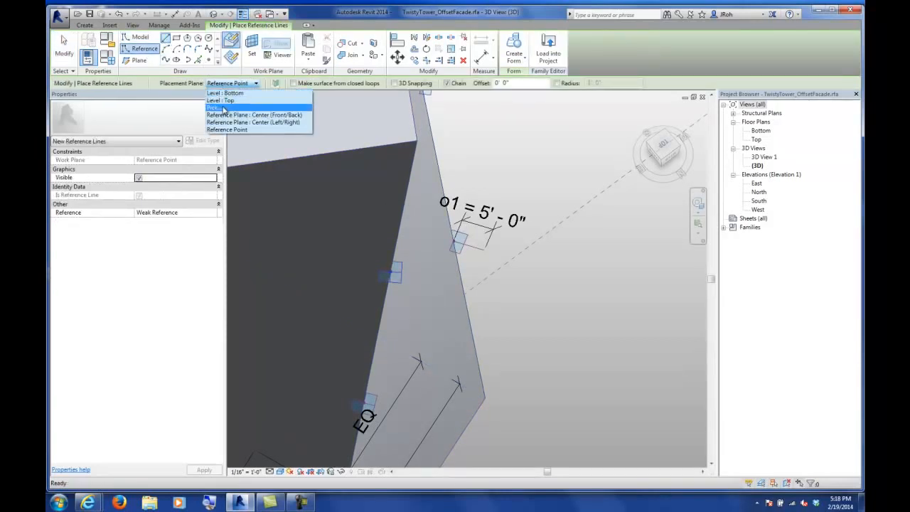
pyautogui.press('Escape')
pyautogui.press('Escape')
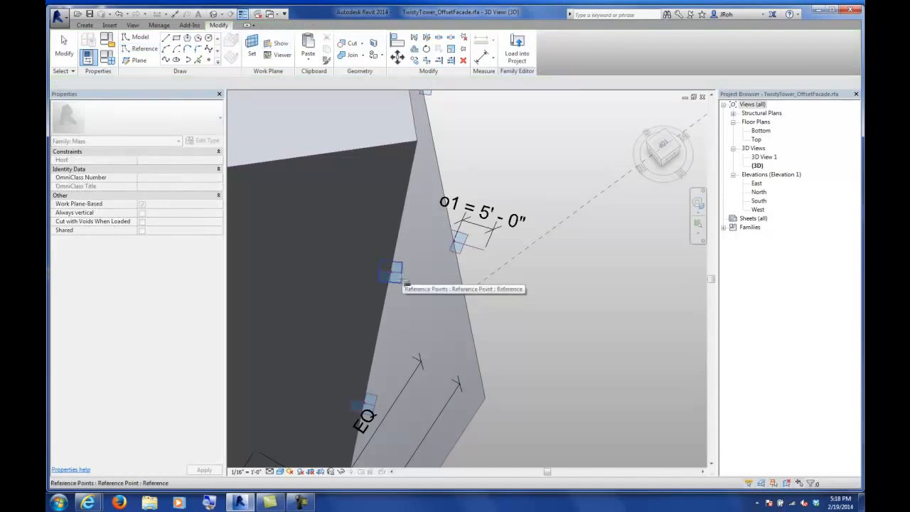
pyautogui.click(403, 279)
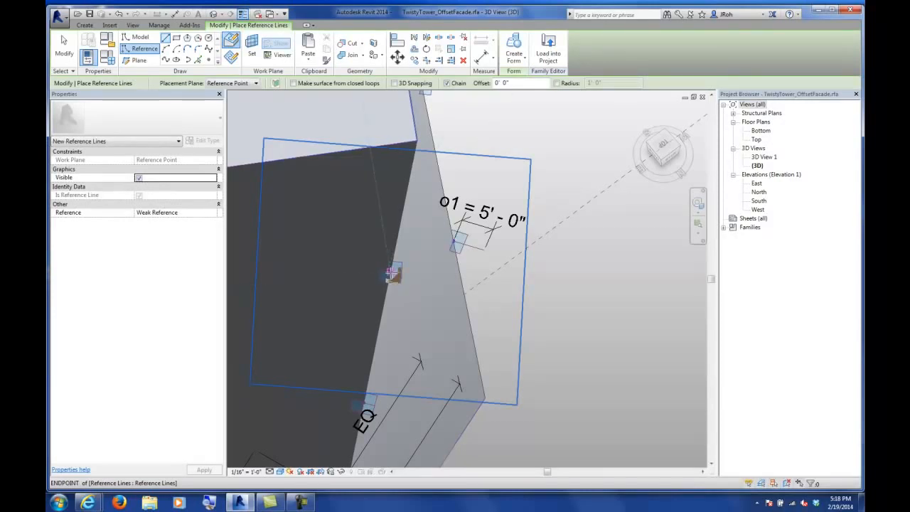
pyautogui.scroll(3, 389, 273)
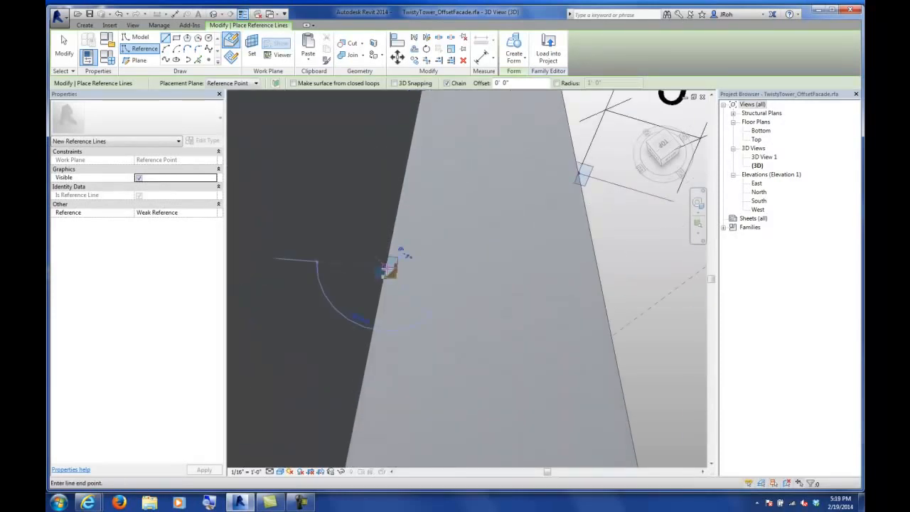
pyautogui.click(389, 269)
pyautogui.scroll(-2, 463, 259)
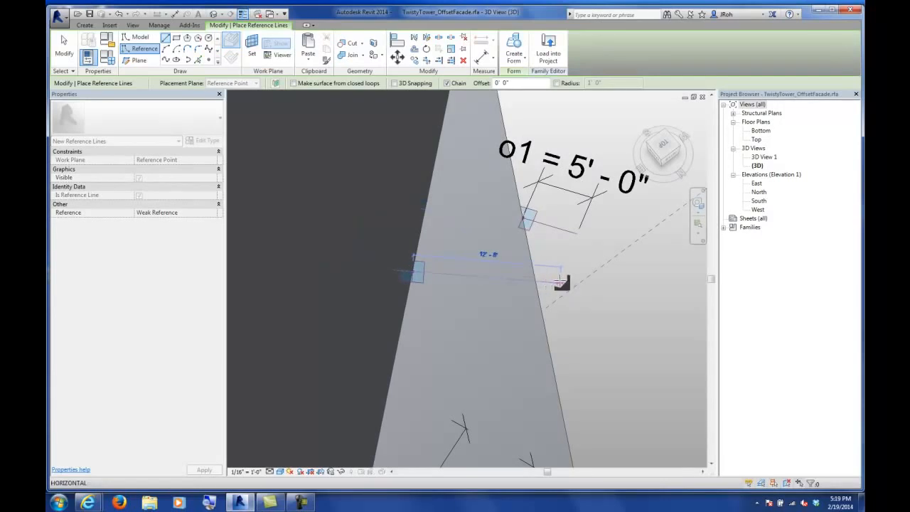
pyautogui.keyDown('shift'); pyautogui.moveTo(560, 282); pyautogui.dragTo(473, 283, button='middle'); pyautogui.keyUp('shift')
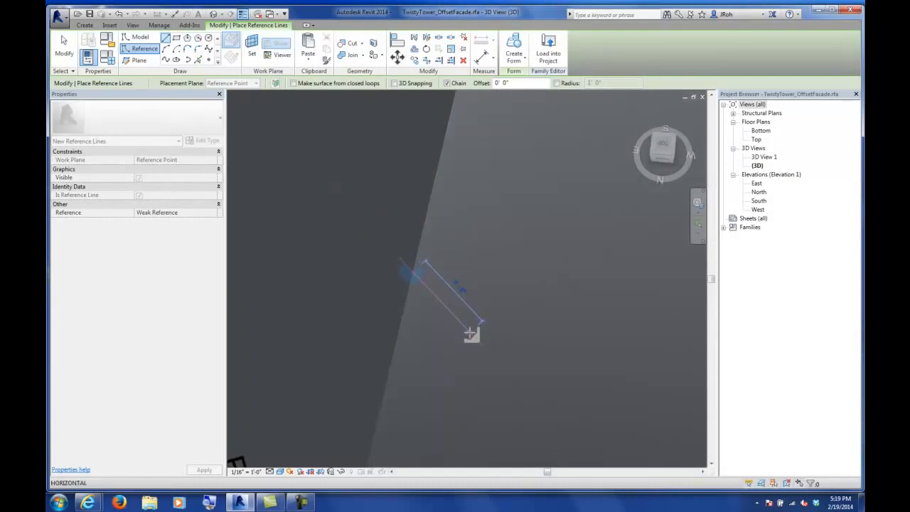
pyautogui.click(64, 47)
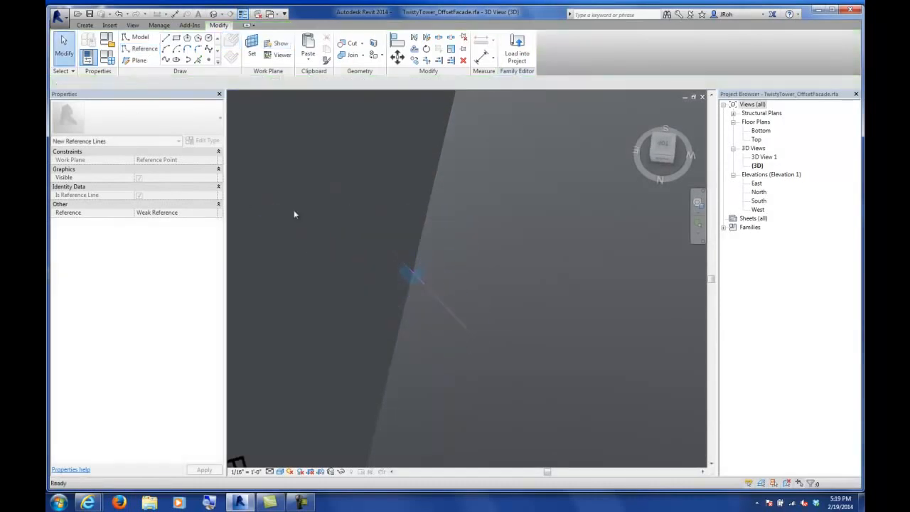
# - Make the temporary length dimension of the neighbouring edge's uppermost reference line permanent and place it away from the line
pyautogui.click(431, 296)
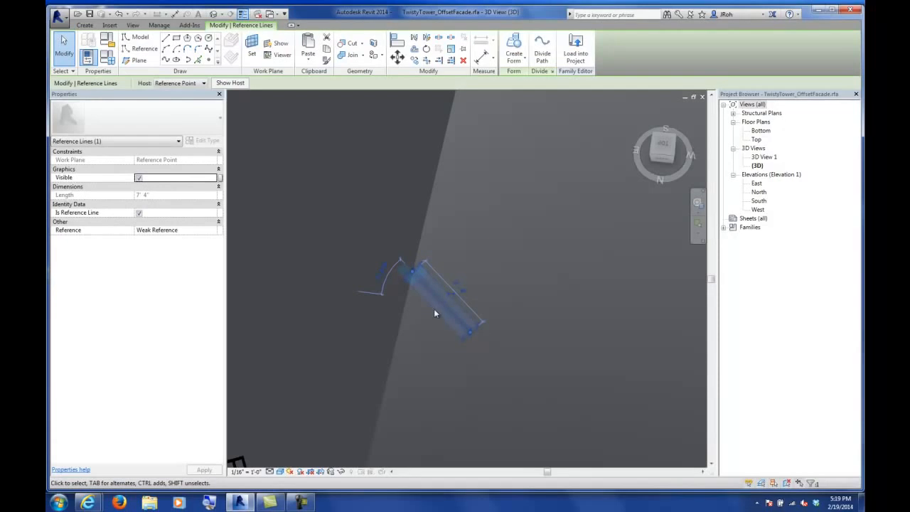
pyautogui.moveTo(456, 330)
pyautogui.keyDown('shift'); pyautogui.mouseDown(button='middle')
pyautogui.moveTo(529, 290)
pyautogui.moveTo(465, 372)
pyautogui.moveTo(485, 299)
pyautogui.mouseUp(button='middle'); pyautogui.keyUp('shift')
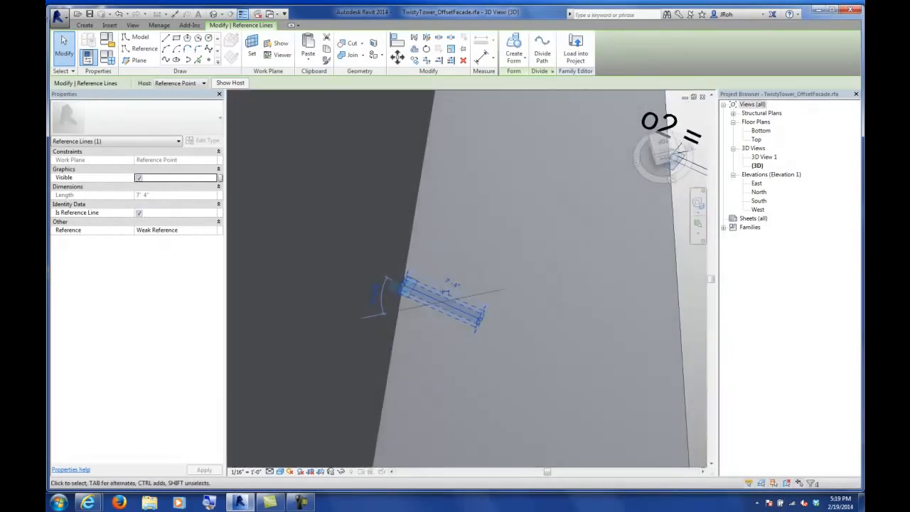
pyautogui.press('Escape')
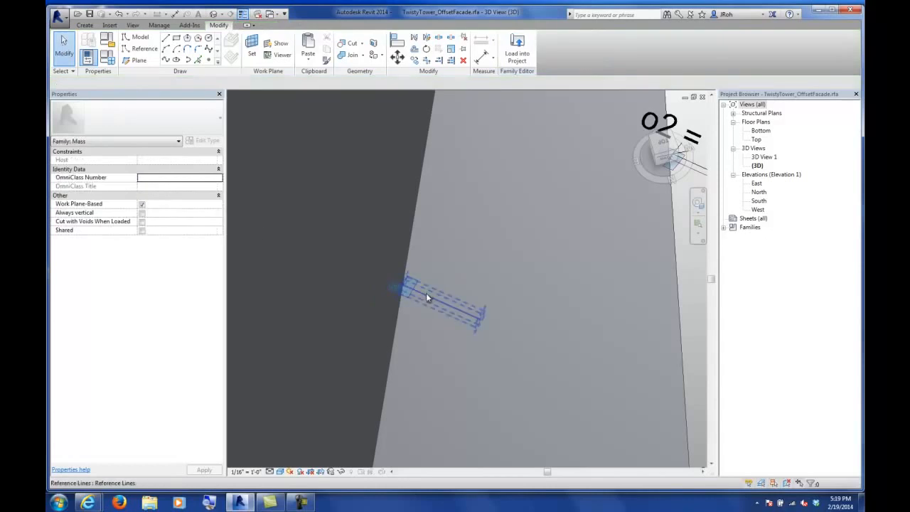
pyautogui.click(426, 292)
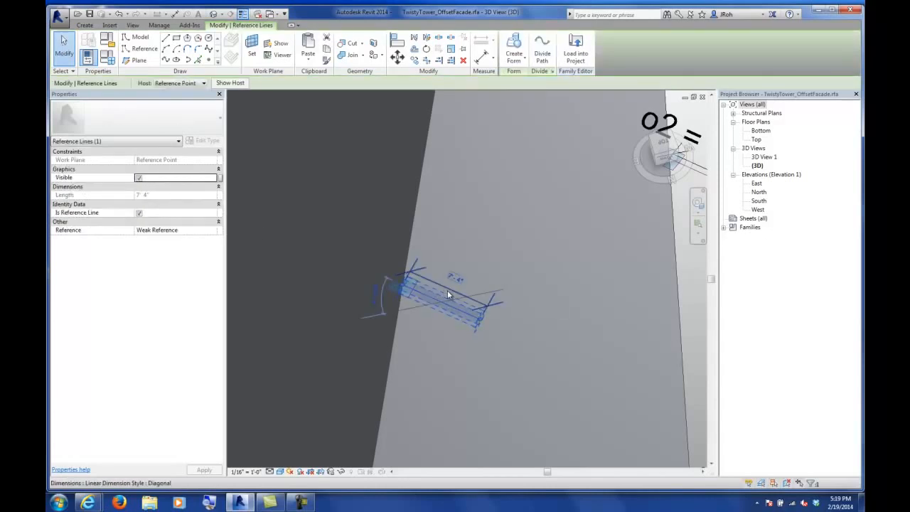
pyautogui.click(445, 290)
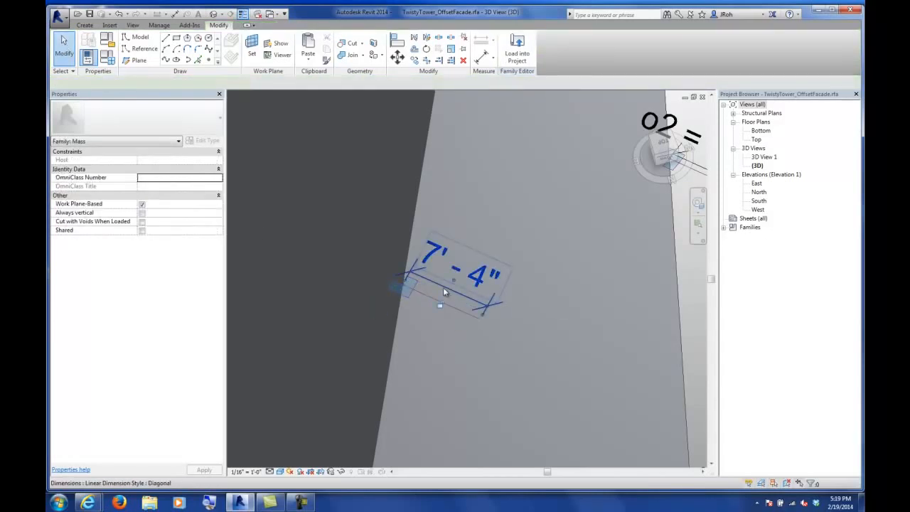
pyautogui.moveTo(457, 265); pyautogui.dragTo(466, 240)
pyautogui.press('Escape')
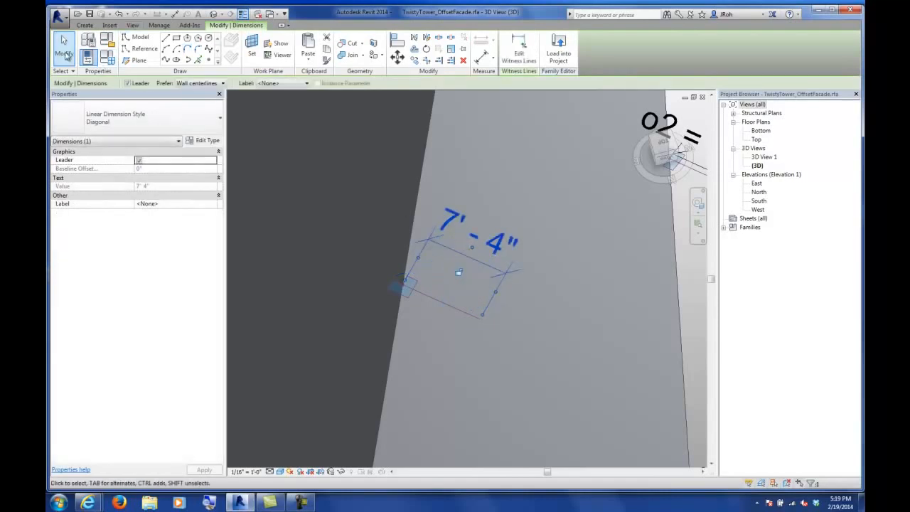
# - Label the length dimension of the neighbouring edge's uppermost reference line with the parameter o1
pyautogui.scroll(-5, 473, 319)
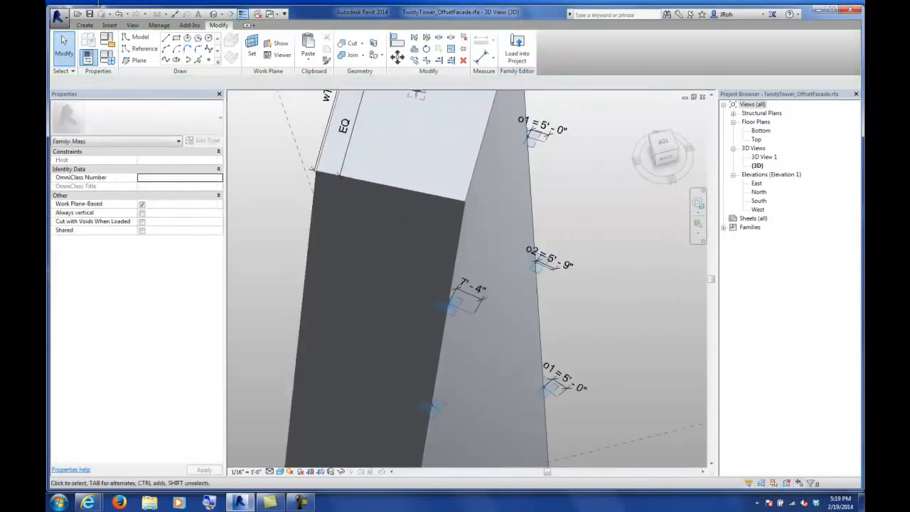
pyautogui.click(474, 292)
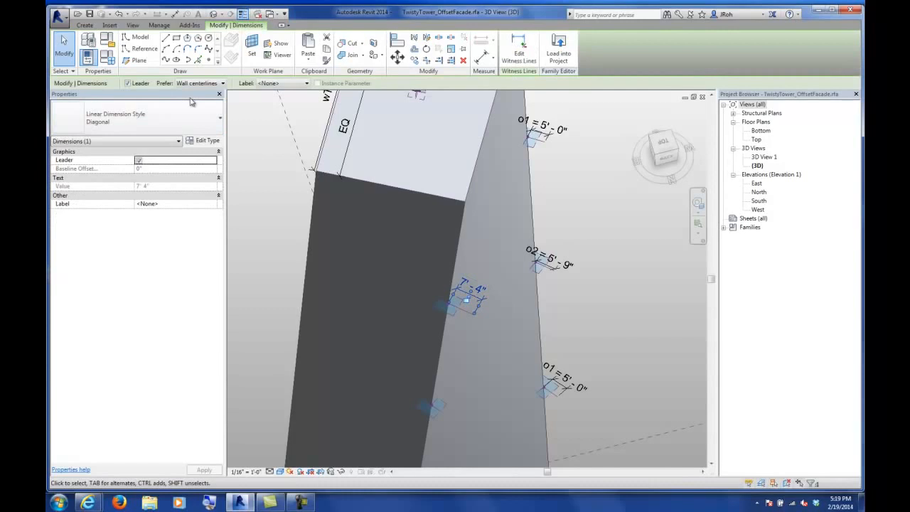
pyautogui.click(269, 89)
pyautogui.click(267, 124)
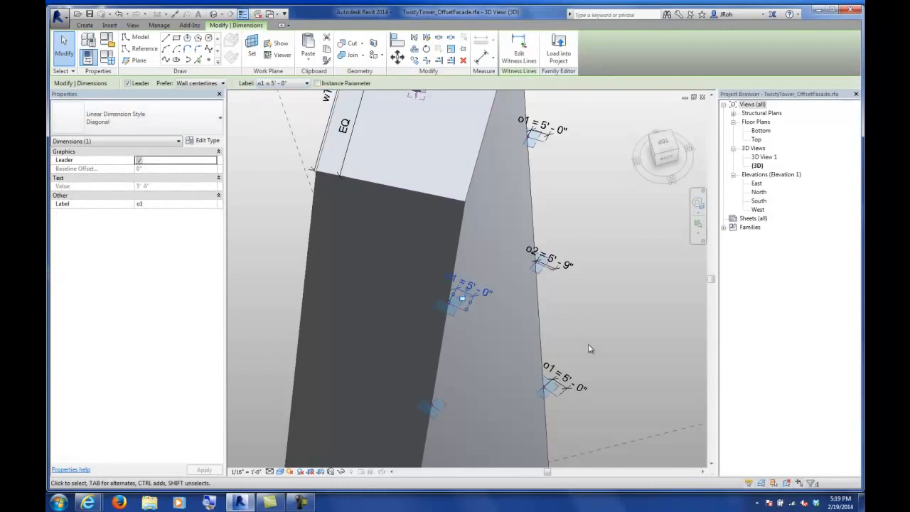
pyautogui.click(572, 325)
# - Draw a reference line outward from the next reference point down the same edge, using that point's reference plane as placement plane
pyautogui.moveTo(559, 346); pyautogui.dragTo(561, 261, button='middle')
pyautogui.scroll(3, 429, 330)
pyautogui.scroll(1, 423, 321)
pyautogui.click(168, 40)
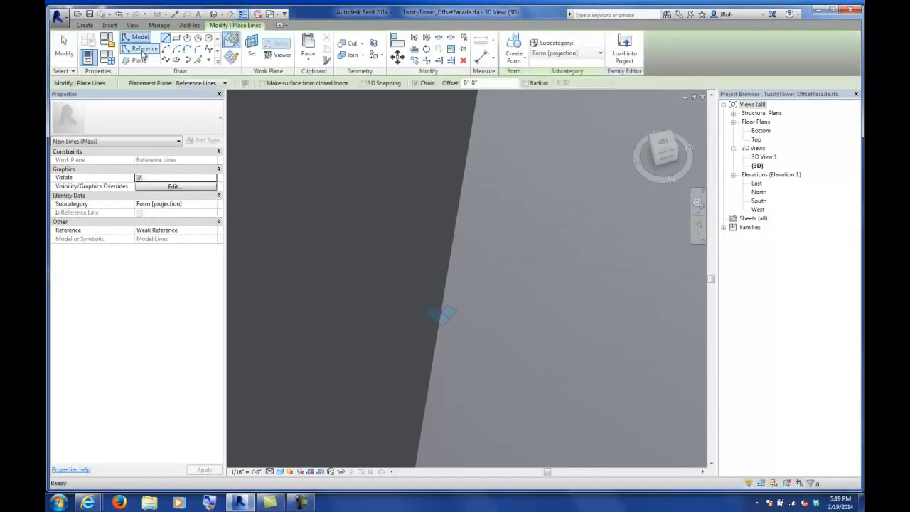
pyautogui.click(229, 83)
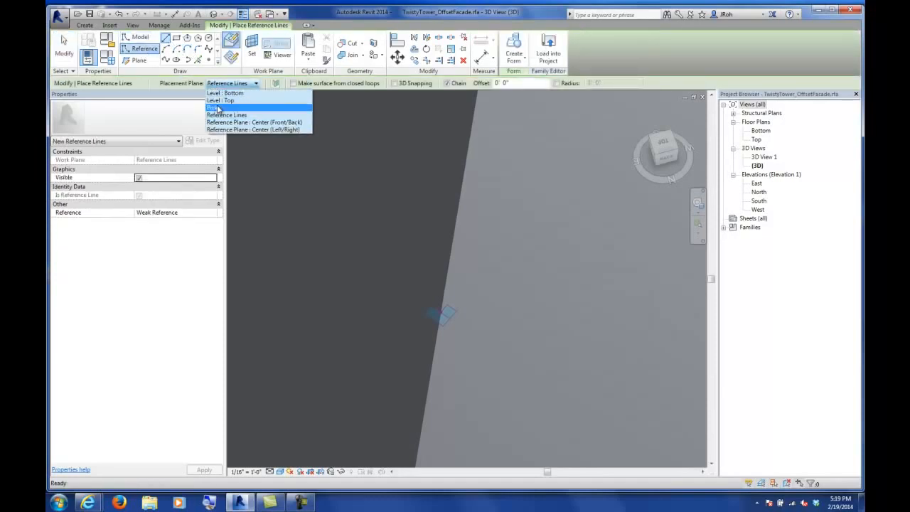
pyautogui.click(216, 107)
pyautogui.click(456, 312)
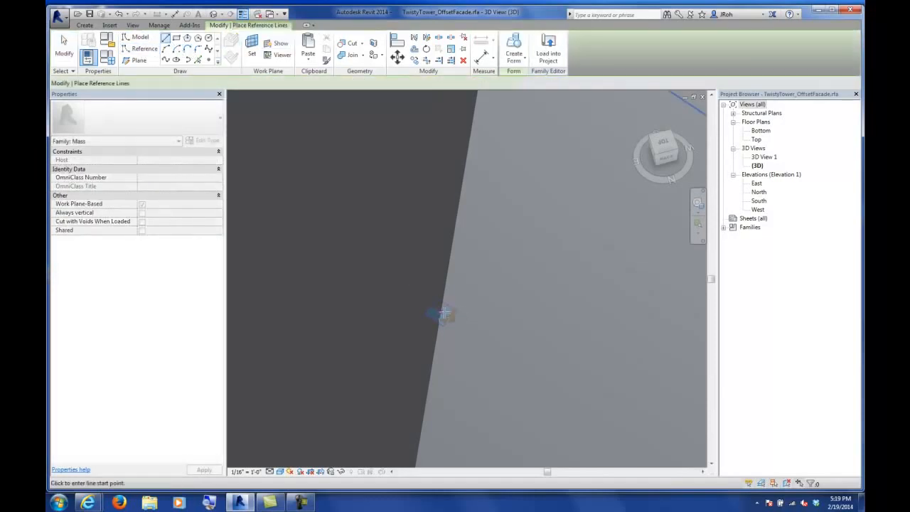
pyautogui.scroll(-5, 443, 313)
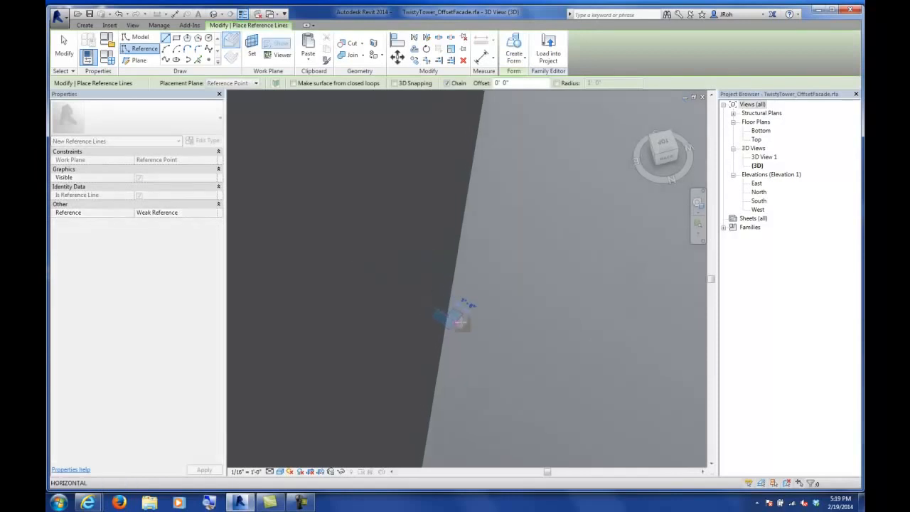
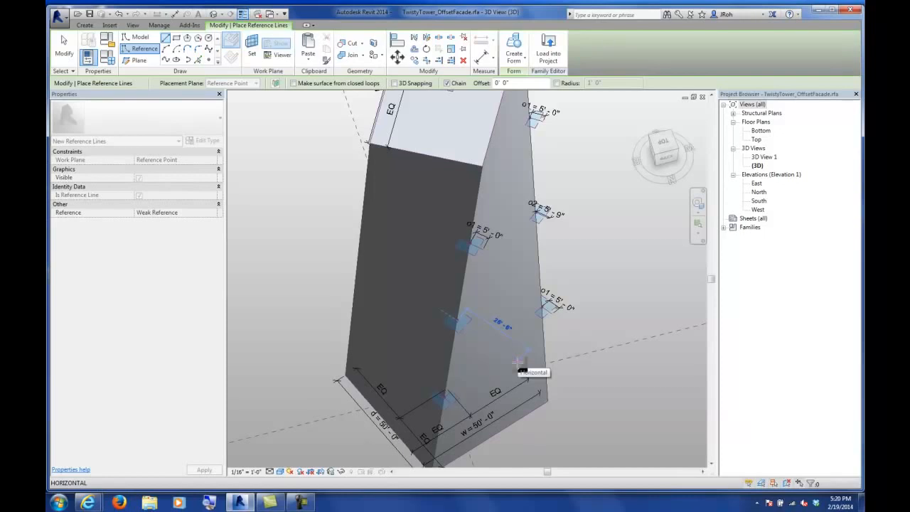
# - Finish the horizontal reference line, about 26'-6" long, from the middle reference point on the tower's near edge and make its length dimension permanent
pyautogui.click(518, 364)
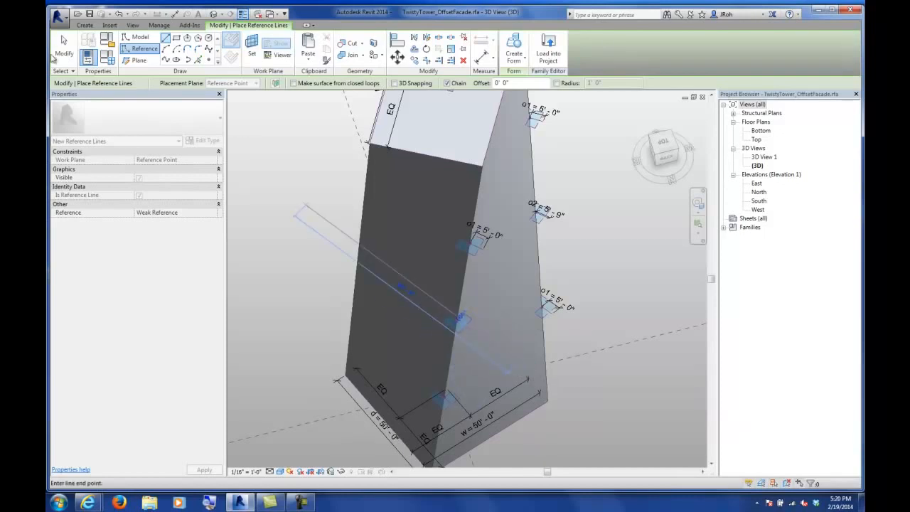
pyautogui.press('Escape')
pyautogui.press('Escape')
pyautogui.click(481, 338)
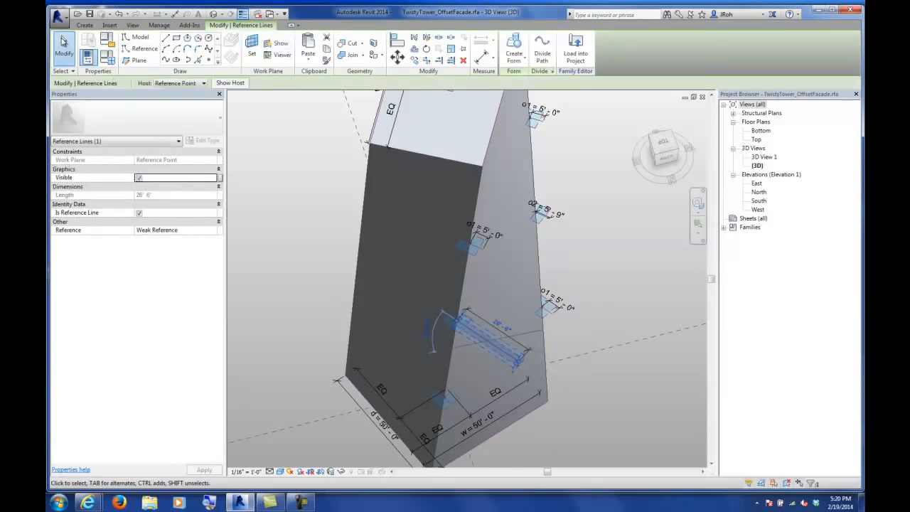
pyautogui.click(64, 46)
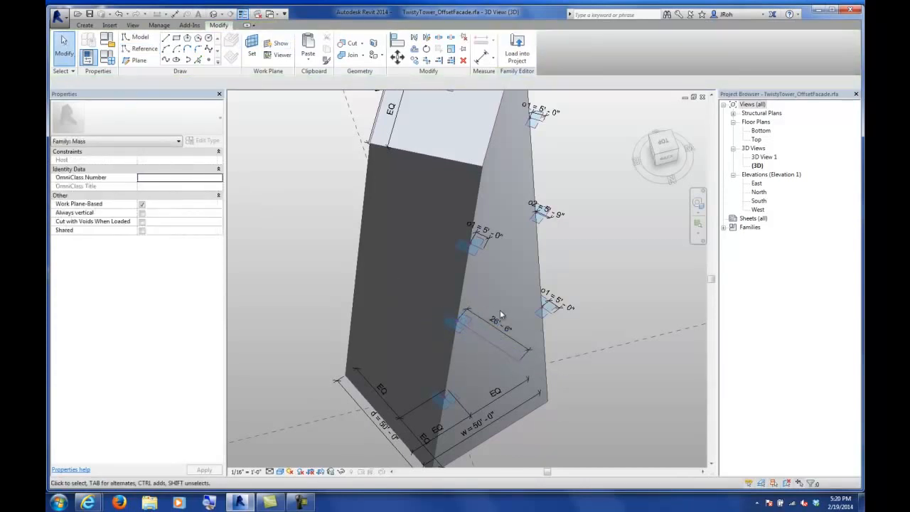
pyautogui.keyDown('shift'); pyautogui.moveTo(518, 322); pyautogui.dragTo(307, 118, button='middle'); pyautogui.keyUp('shift')
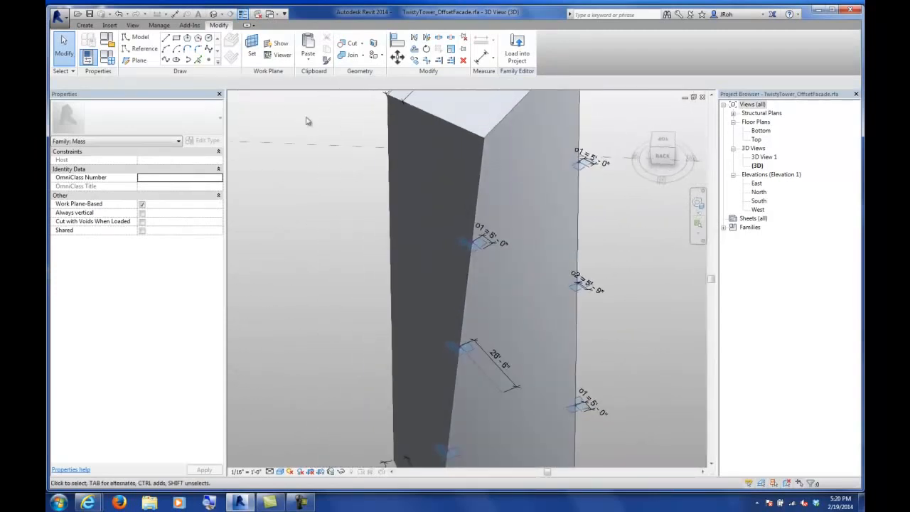
pyautogui.click(211, 62)
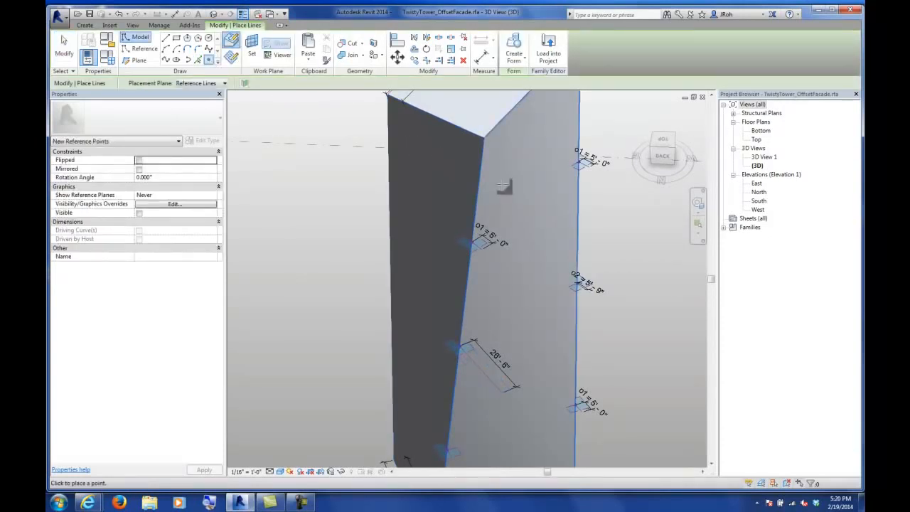
pyautogui.keyDown('shift'); pyautogui.moveTo(504, 164); pyautogui.dragTo(370, 216, button='middle'); pyautogui.keyUp('shift')
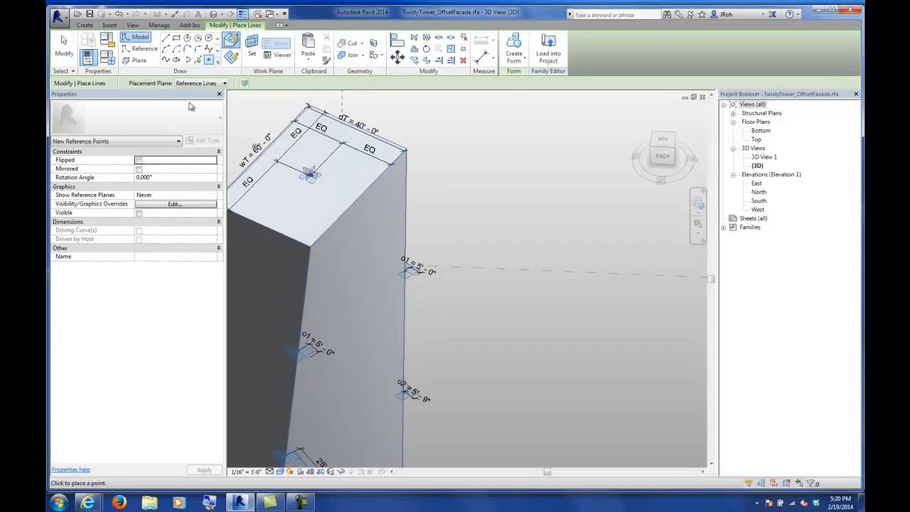
pyautogui.click(63, 48)
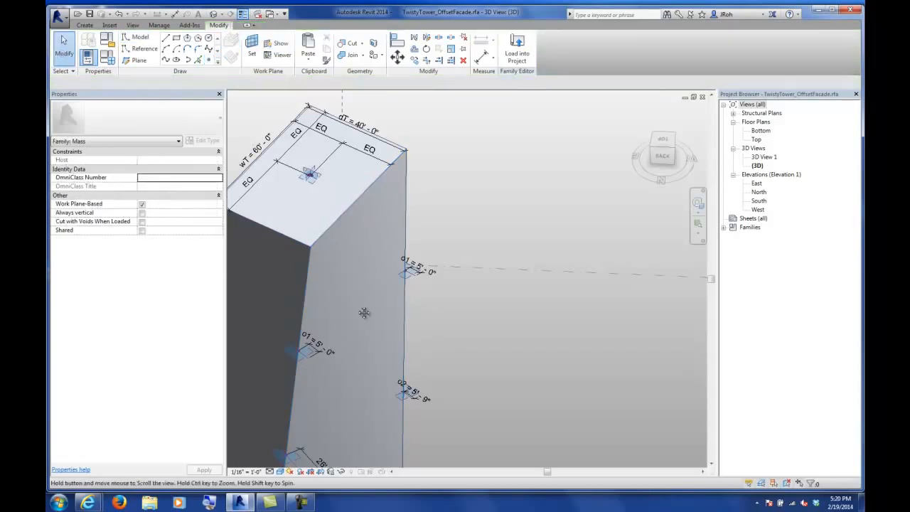
# - Label the length dimension of the middle reference line on the near edge with the o2 parameter
pyautogui.moveTo(363, 313); pyautogui.dragTo(406, 242, button='middle')
pyautogui.moveTo(401, 326); pyautogui.dragTo(437, 209, button='middle')
pyautogui.keyDown('shift'); pyautogui.moveTo(384, 292); pyautogui.dragTo(412, 304, button='middle'); pyautogui.keyUp('shift')
pyautogui.click(410, 280)
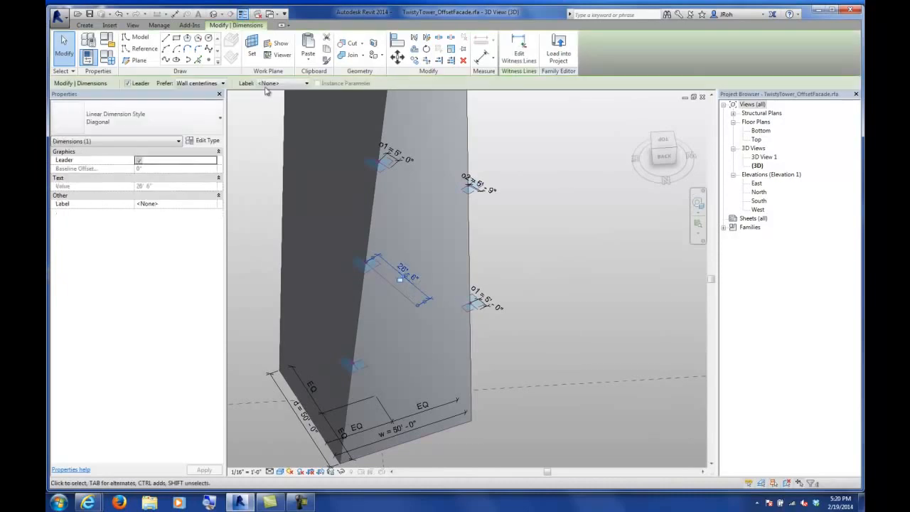
pyautogui.click(274, 84)
pyautogui.click(273, 144)
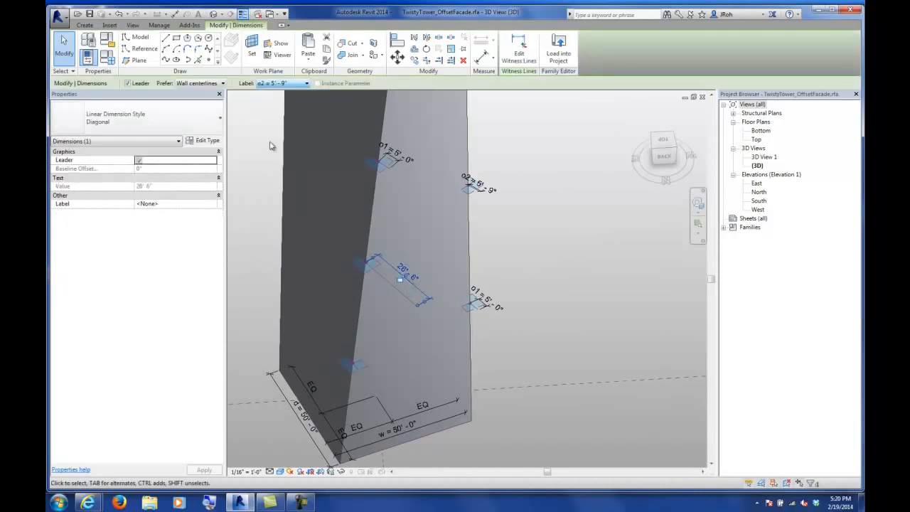
pyautogui.press('Escape')
# - Draw a horizontal line about 2'-10" long outward from the lowest reference point on the near edge, using the Reference Point placement plane
pyautogui.keyDown('shift'); pyautogui.moveTo(302, 267); pyautogui.dragTo(416, 321, button='middle'); pyautogui.keyUp('shift')
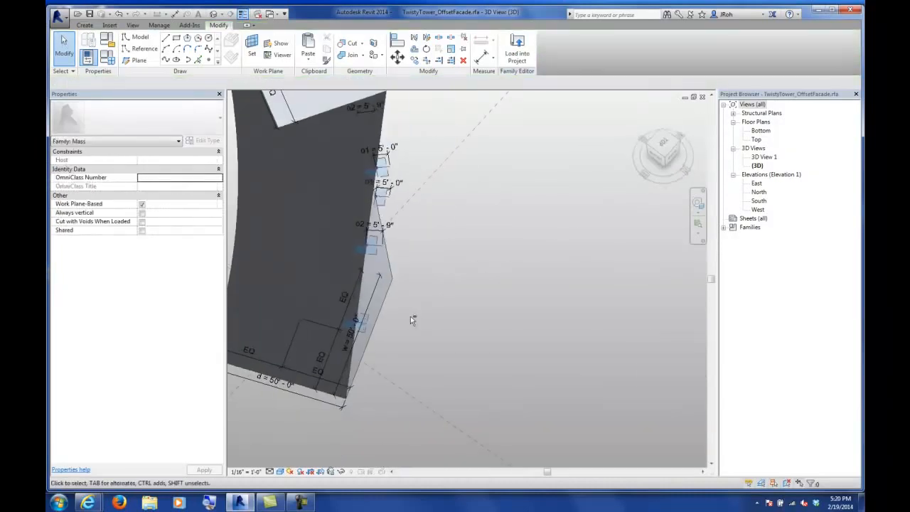
pyautogui.scroll(5, 367, 323)
pyautogui.keyDown('shift'); pyautogui.moveTo(231, 91); pyautogui.dragTo(325, 183, button='middle'); pyautogui.keyUp('shift')
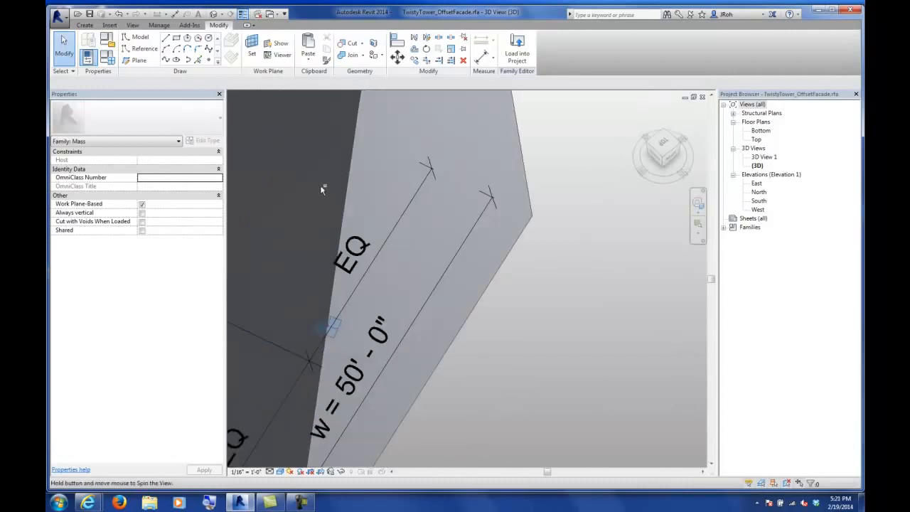
pyautogui.click(166, 38)
pyautogui.click(207, 83)
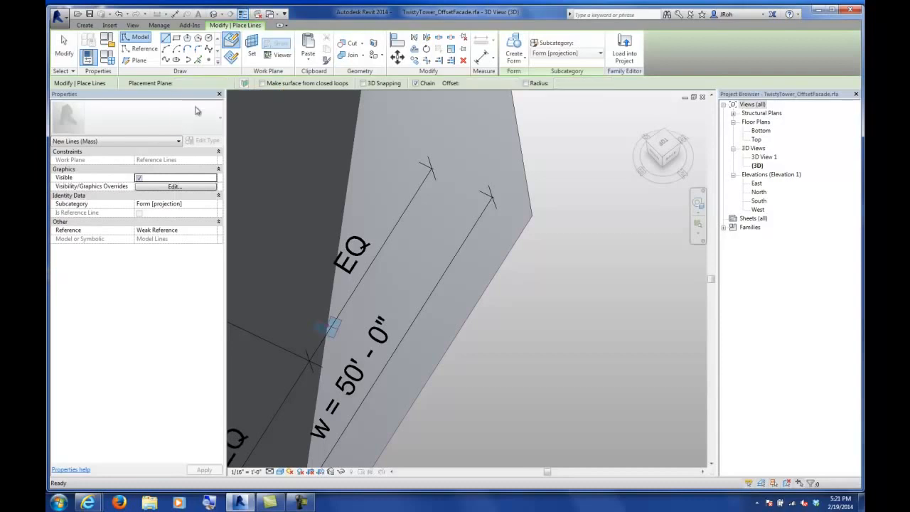
pyautogui.click(197, 102)
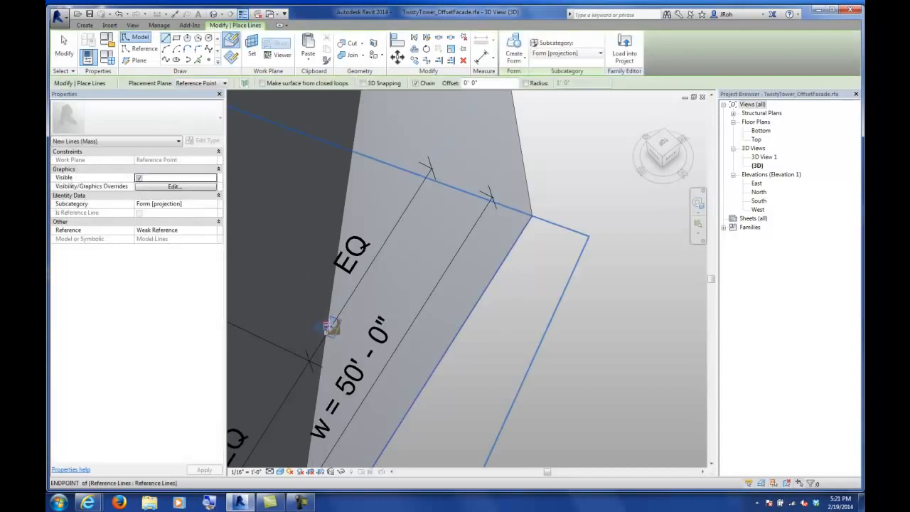
pyautogui.click(329, 327)
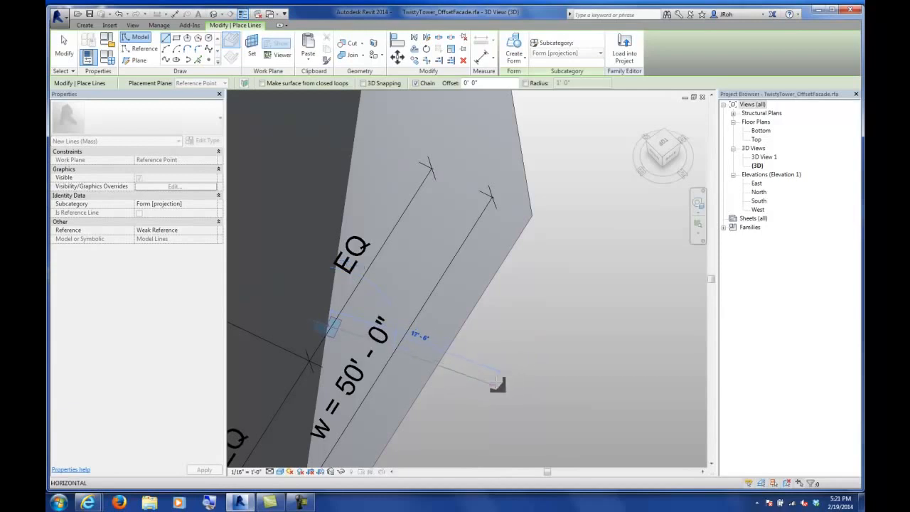
pyautogui.scroll(3, 370, 348)
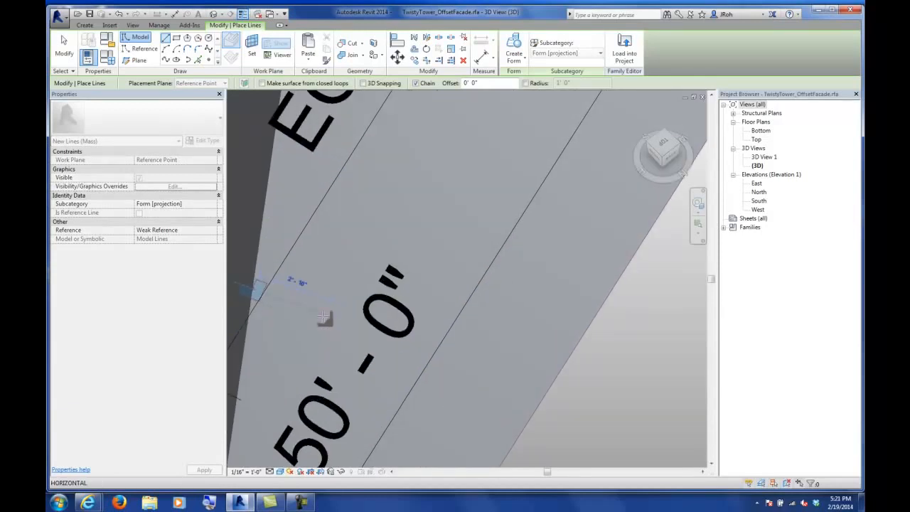
pyautogui.click(324, 316)
pyautogui.click(63, 46)
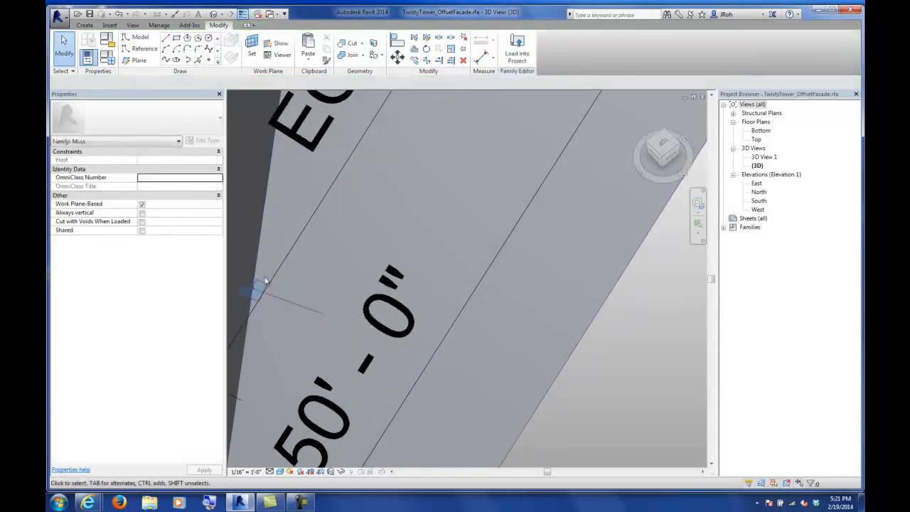
# - Convert the new line at the lowest point into a reference line and make its temporary length dimension permanent
pyautogui.click(275, 297)
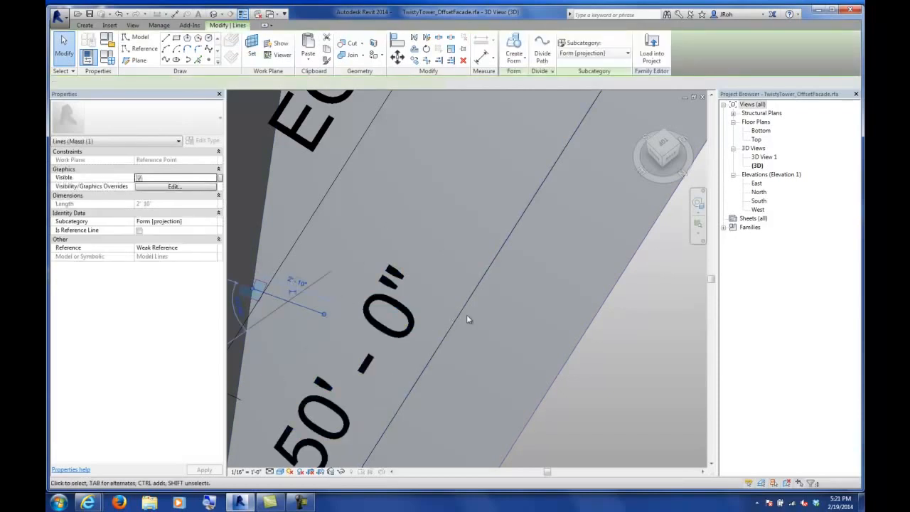
pyautogui.moveTo(468, 319)
pyautogui.keyDown('shift'); pyautogui.mouseDown(button='middle')
pyautogui.moveTo(394, 301)
pyautogui.moveTo(403, 300)
pyautogui.moveTo(398, 289)
pyautogui.moveTo(480, 315)
pyautogui.moveTo(460, 320)
pyautogui.mouseUp(button='middle'); pyautogui.keyUp('shift')
pyautogui.scroll(6, 378, 286)
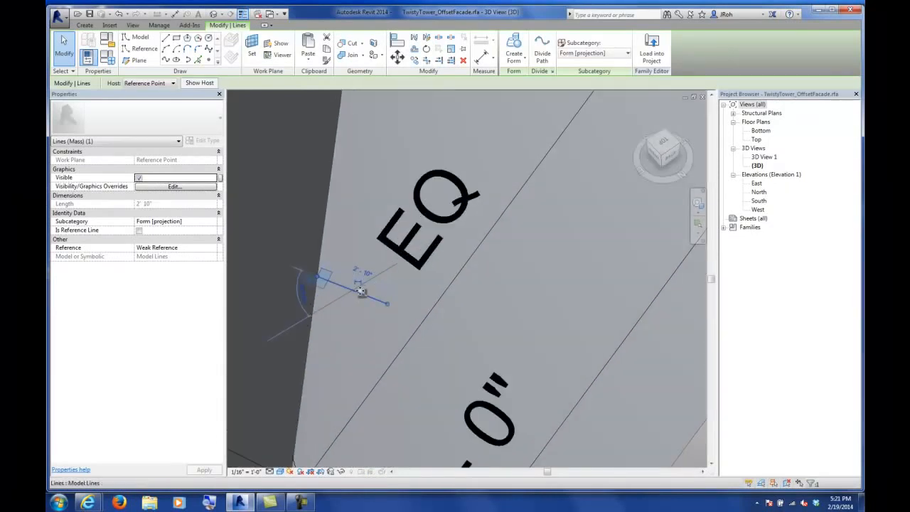
pyautogui.click(139, 231)
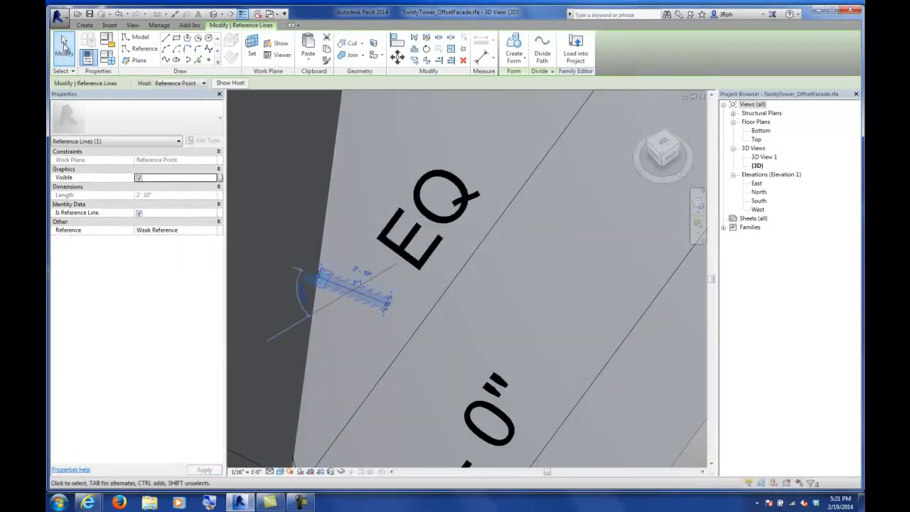
pyautogui.click(313, 246)
pyautogui.click(356, 287)
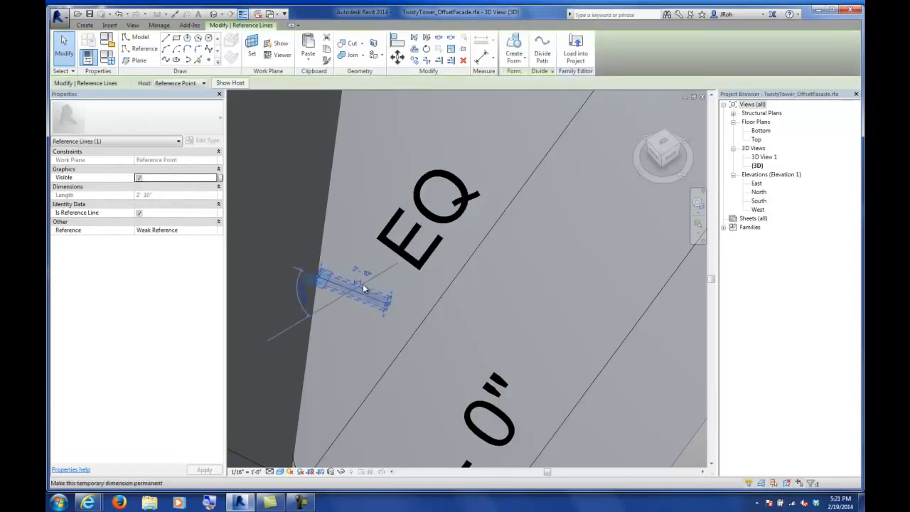
pyautogui.click(63, 48)
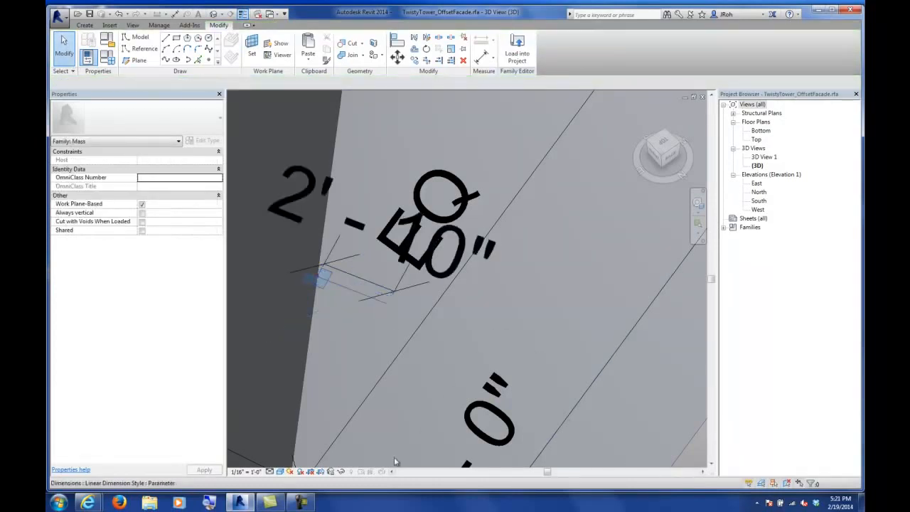
pyautogui.click(303, 502)
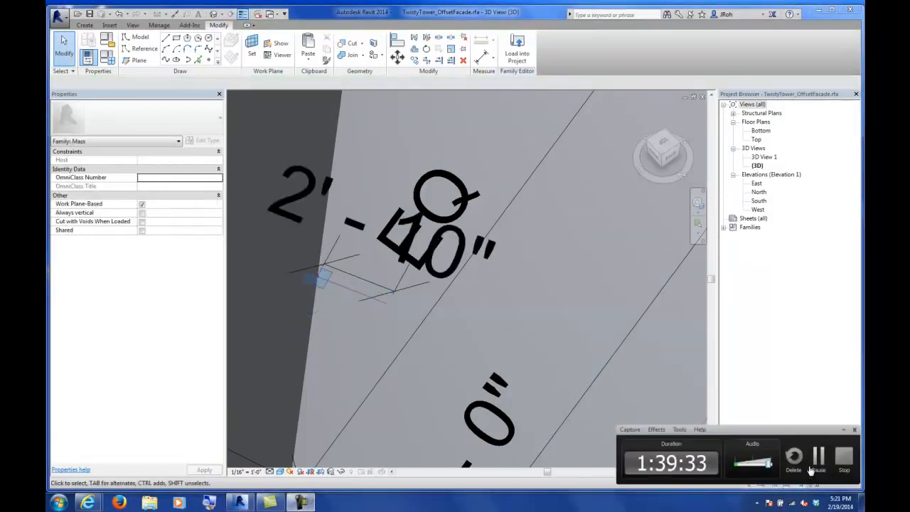
pyautogui.click(844, 430)
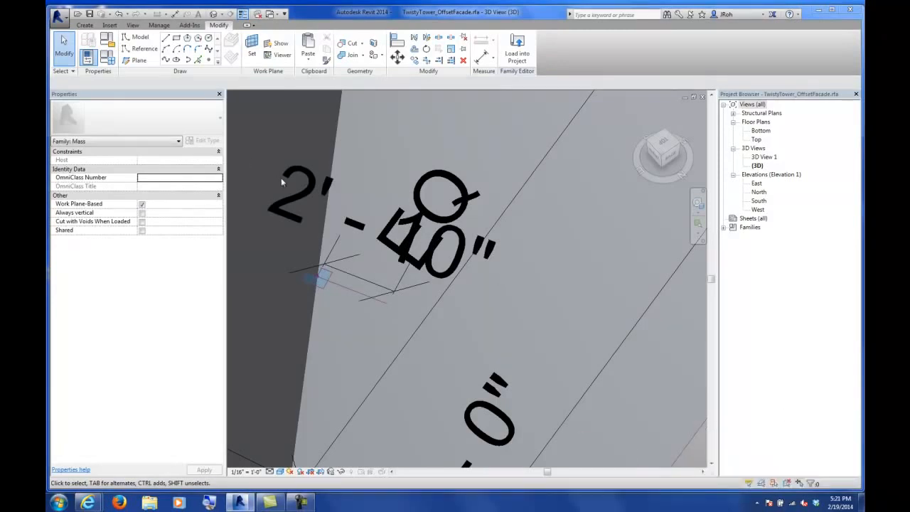
# - Label the length dimension of the lowest reference line with the o1 parameter
pyautogui.click(320, 272)
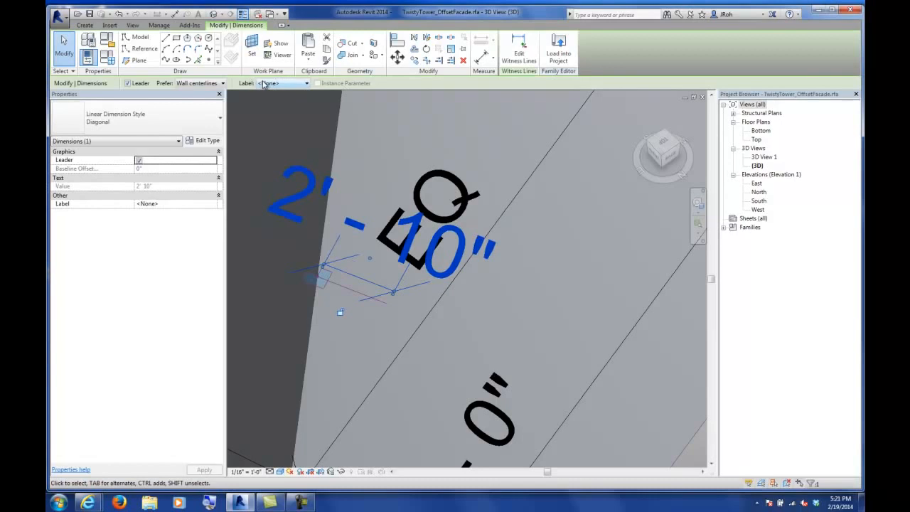
pyautogui.click(263, 84)
pyautogui.click(271, 117)
pyautogui.click(367, 323)
# - Flex the offset parameters in the family types by setting o2 to 20' and o1 to 15'
pyautogui.scroll(-3, 451, 279)
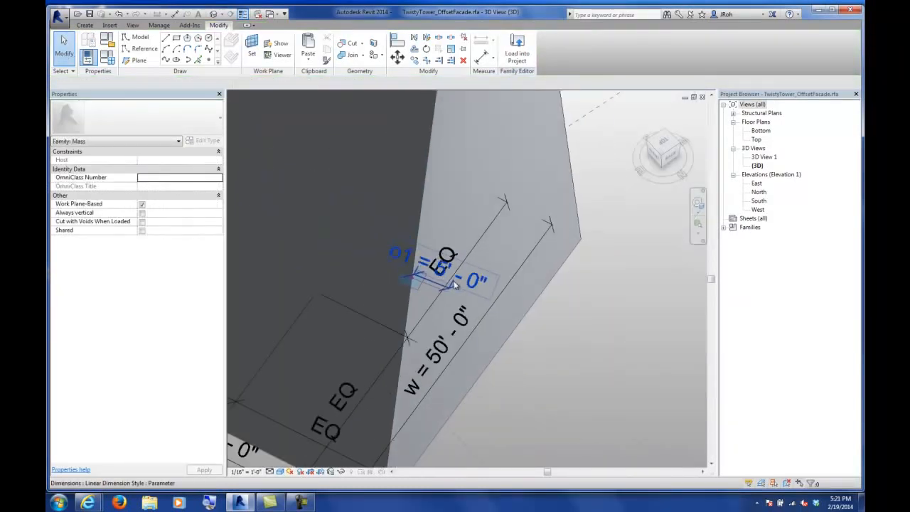
pyautogui.scroll(-3, 455, 280)
pyautogui.keyDown('shift'); pyautogui.moveTo(456, 280); pyautogui.dragTo(454, 316, button='middle'); pyautogui.keyUp('shift')
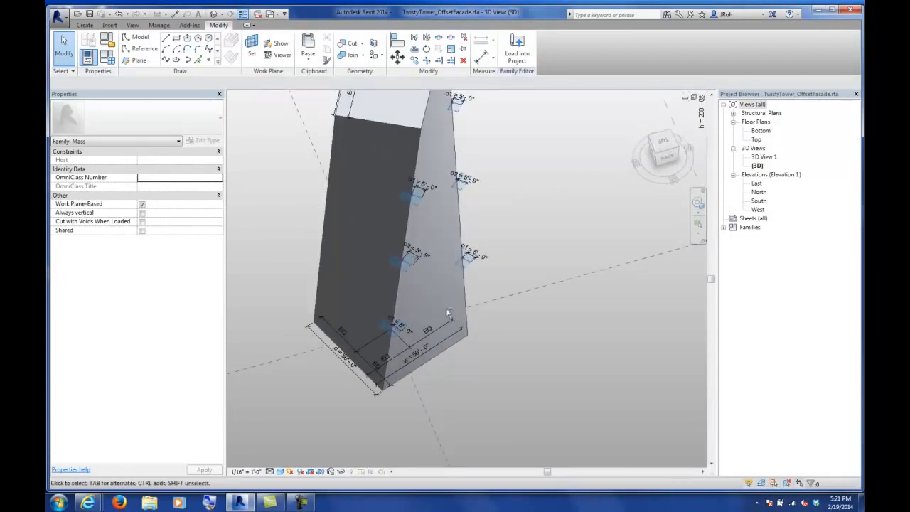
pyautogui.click(108, 57)
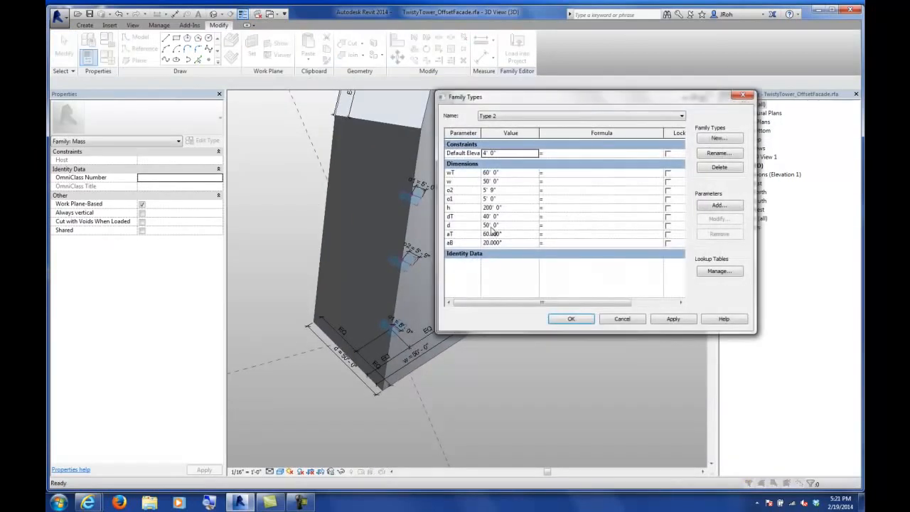
pyautogui.click(514, 190)
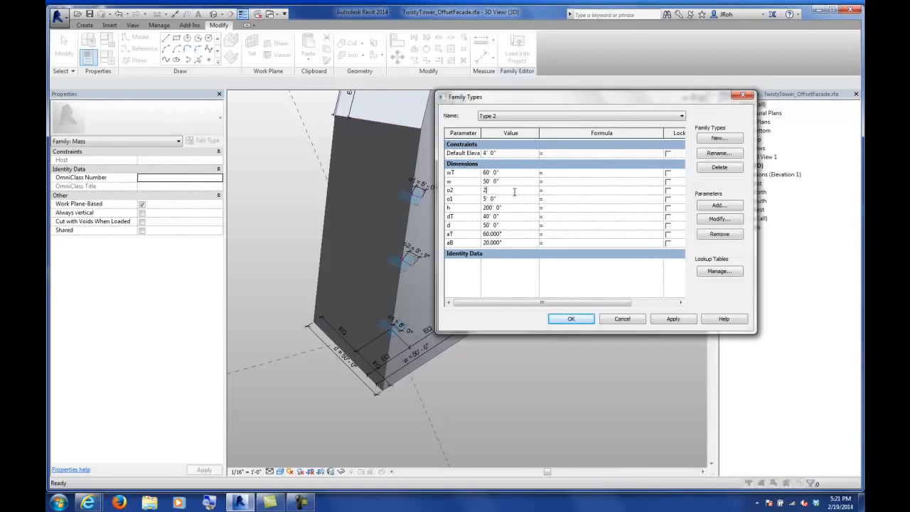
pyautogui.press('Tab')
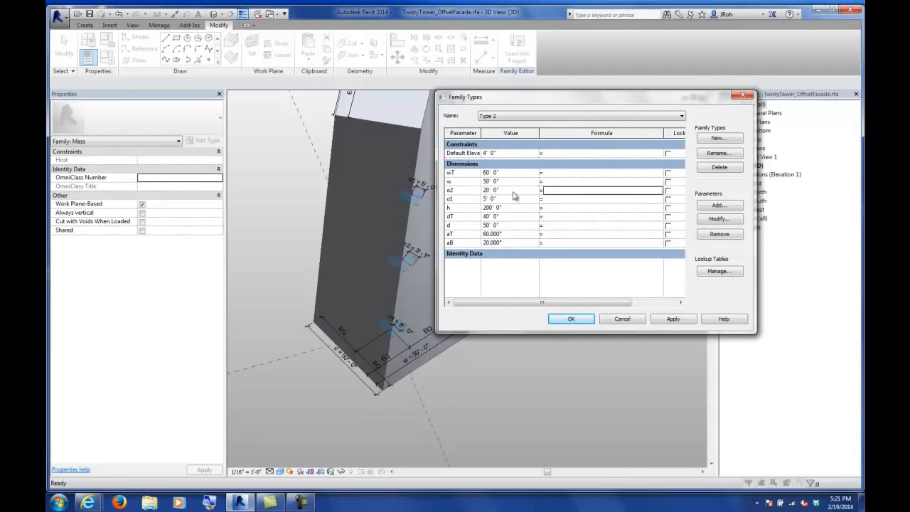
pyautogui.click(510, 199)
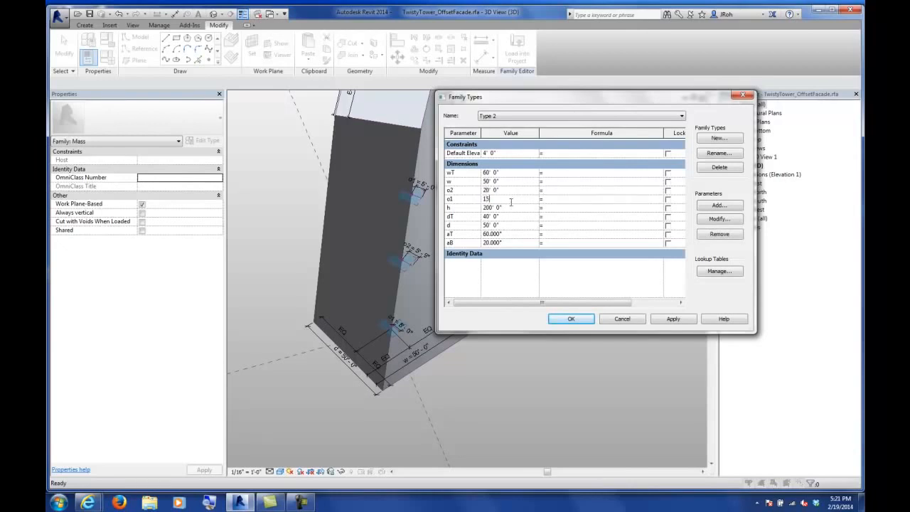
pyautogui.press('Tab')
pyautogui.click(571, 318)
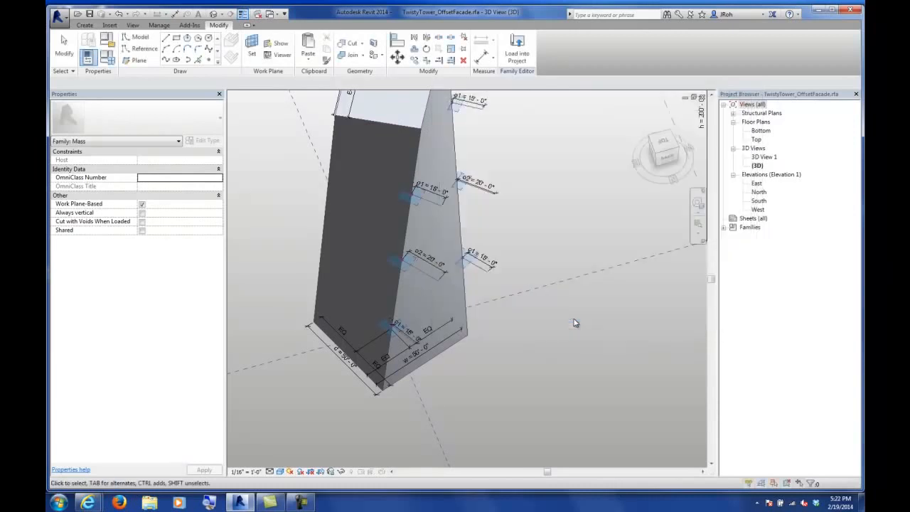
# - Place reference points near the outer ends of the offset reference lines along both tower edges
pyautogui.keyDown('shift'); pyautogui.moveTo(478, 324); pyautogui.dragTo(507, 311, button='middle'); pyautogui.keyUp('shift')
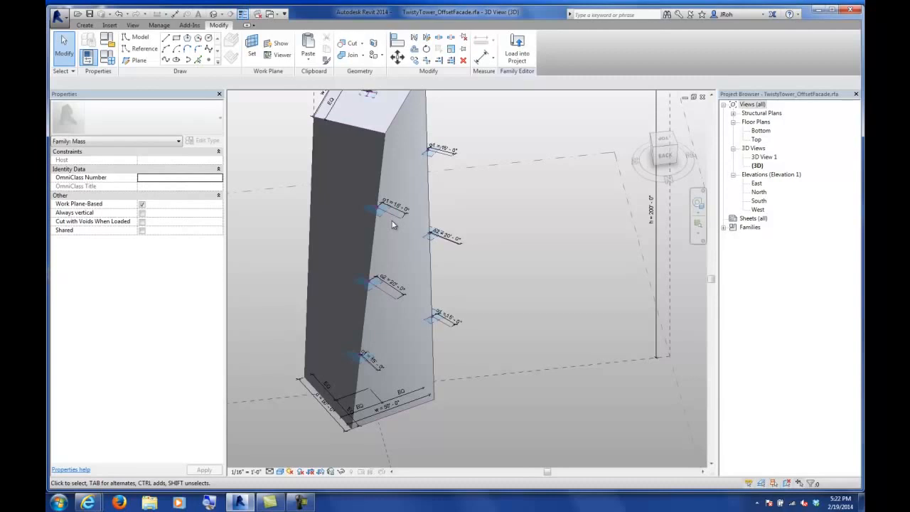
pyautogui.moveTo(408, 272)
pyautogui.keyDown('shift'); pyautogui.mouseDown(button='middle')
pyautogui.moveTo(514, 295)
pyautogui.moveTo(479, 298)
pyautogui.moveTo(463, 321)
pyautogui.moveTo(322, 264)
pyautogui.moveTo(420, 228)
pyautogui.moveTo(482, 258)
pyautogui.moveTo(417, 275)
pyautogui.moveTo(388, 270)
pyautogui.moveTo(544, 311)
pyautogui.mouseUp(button='middle'); pyautogui.keyUp('shift')
pyautogui.scroll(3, 438, 214)
pyautogui.scroll(2, 438, 214)
pyautogui.scroll(-4, 448, 262)
pyautogui.scroll(1, 441, 274)
pyautogui.scroll(-2, 408, 270)
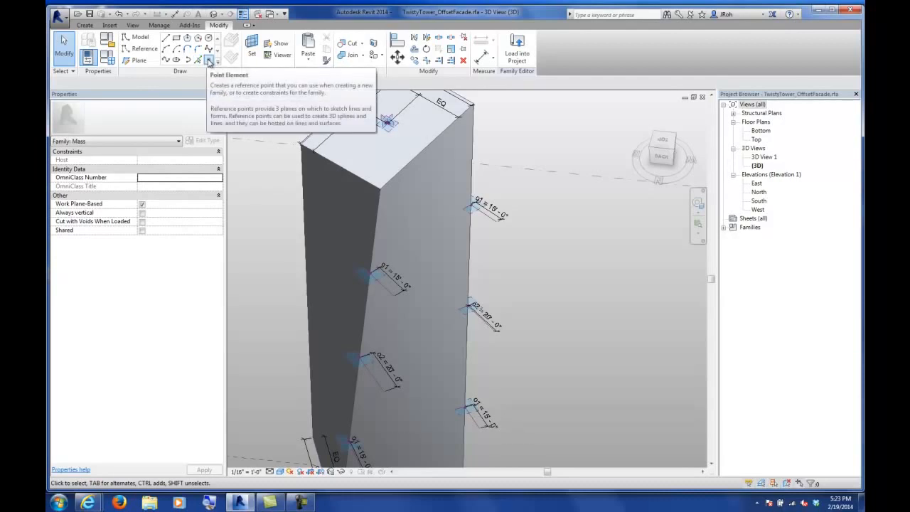
pyautogui.click(209, 62)
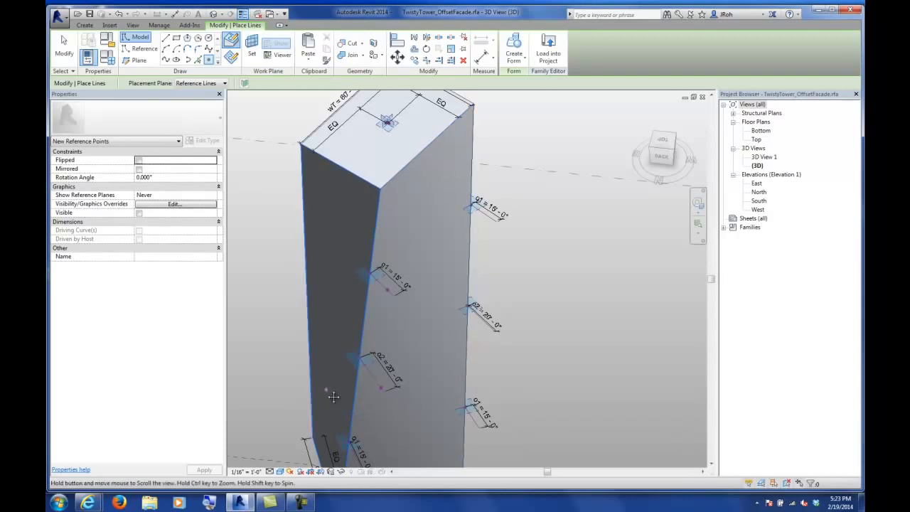
pyautogui.moveTo(328, 393); pyautogui.dragTo(384, 334, button='middle')
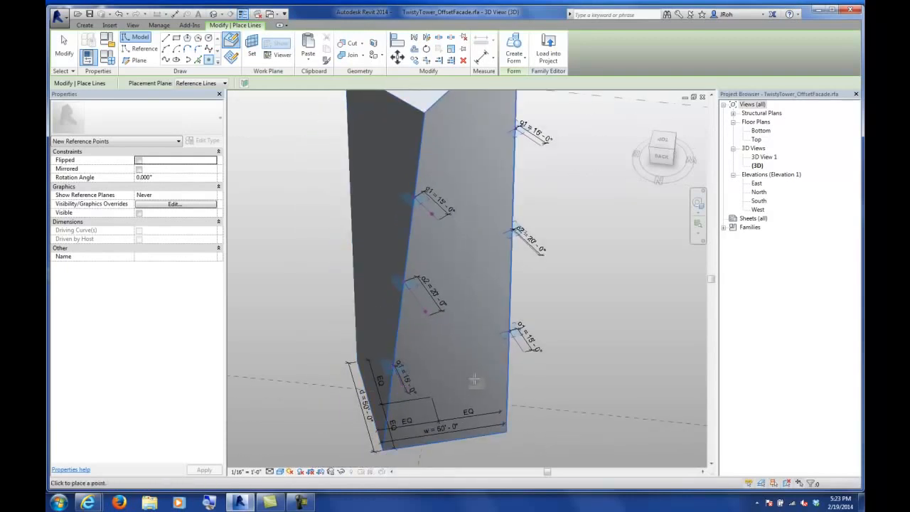
pyautogui.click(522, 349)
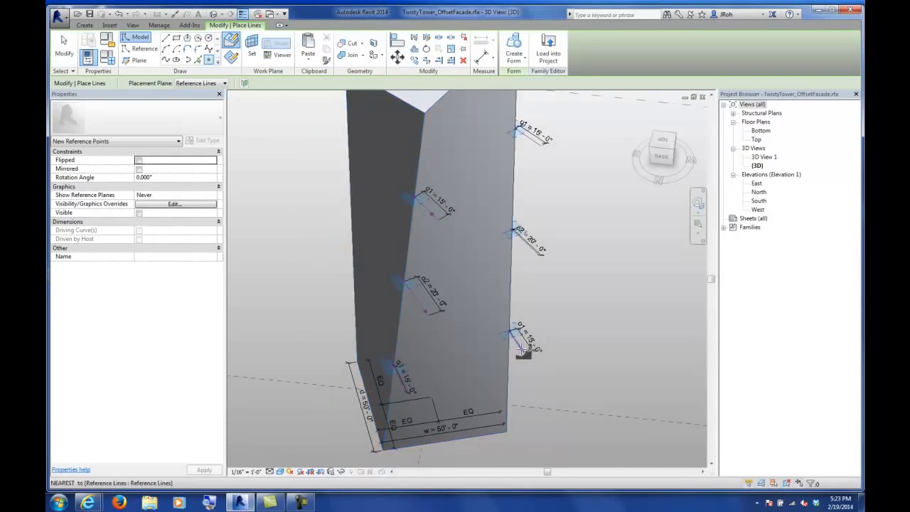
pyautogui.click(532, 248)
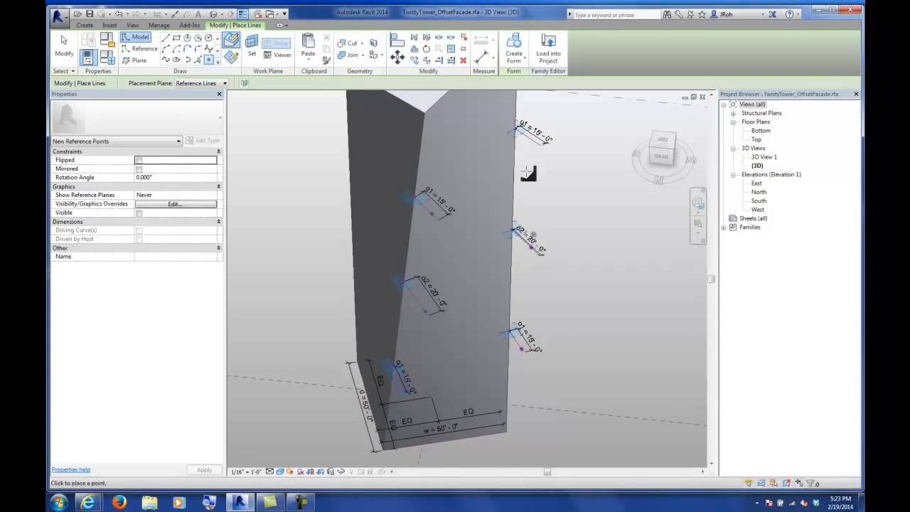
pyautogui.click(535, 142)
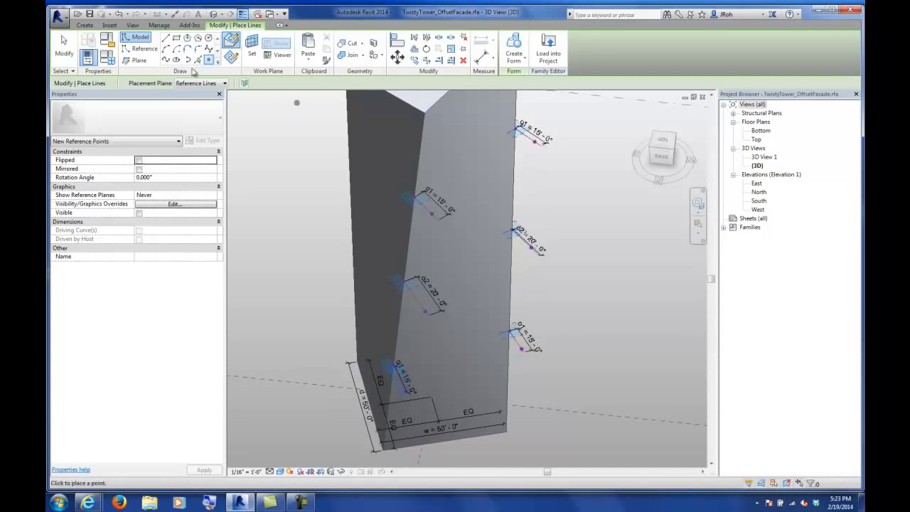
pyautogui.click(64, 47)
# - Set the Normalized Curve Parameter of all six reference-line end points to 1 and save the family
pyautogui.keyDown('shift'); pyautogui.moveTo(299, 220); pyautogui.dragTo(399, 257, button='middle'); pyautogui.keyUp('shift')
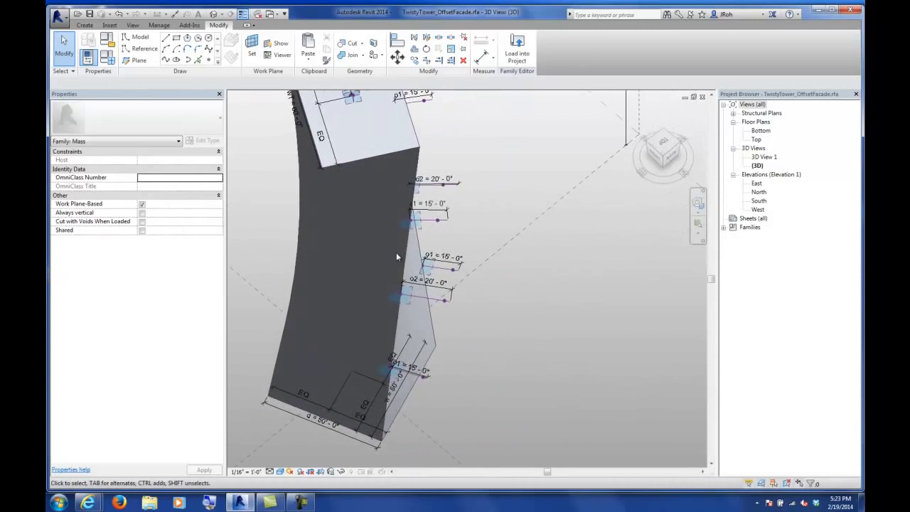
pyautogui.click(439, 220)
pyautogui.keyDown('ctrl'); pyautogui.click(443, 185); pyautogui.keyUp('ctrl')
pyautogui.keyDown('ctrl'); pyautogui.click(424, 100); pyautogui.keyUp('ctrl')
pyautogui.keyDown('ctrl'); pyautogui.click(453, 269); pyautogui.keyUp('ctrl')
pyautogui.keyDown('ctrl'); pyautogui.click(446, 300); pyautogui.keyUp('ctrl')
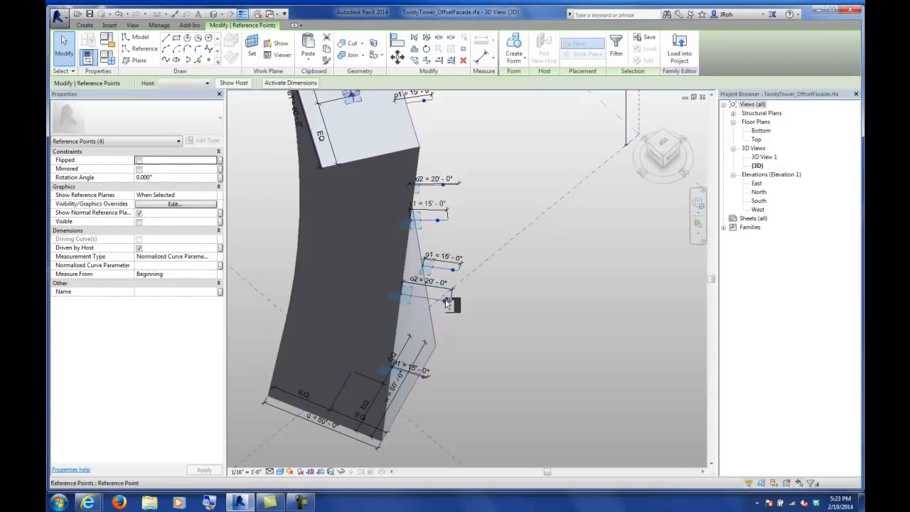
pyautogui.keyDown('ctrl'); pyautogui.click(424, 377); pyautogui.keyUp('ctrl')
pyautogui.keyDown('shift'); pyautogui.moveTo(441, 377); pyautogui.dragTo(239, 280, button='middle'); pyautogui.keyUp('shift')
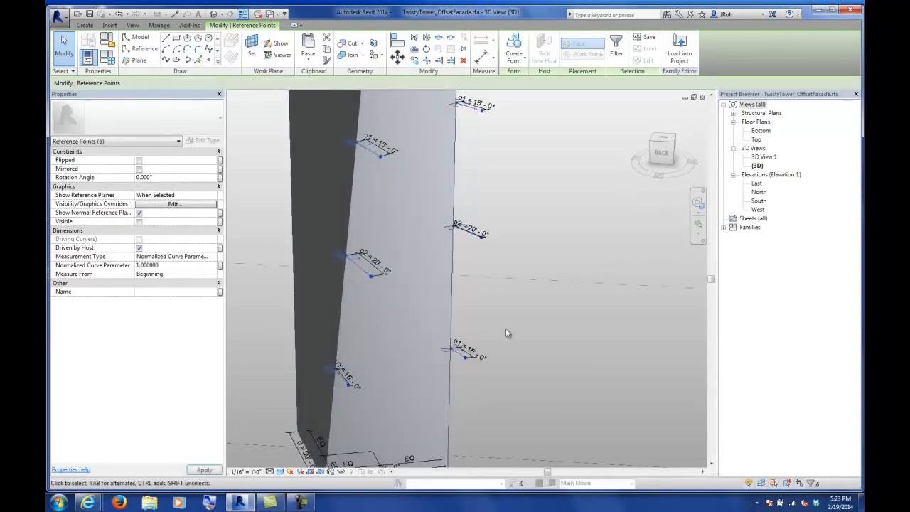
pyautogui.keyDown('shift'); pyautogui.moveTo(507, 266); pyautogui.dragTo(559, 315, button='middle'); pyautogui.keyUp('shift')
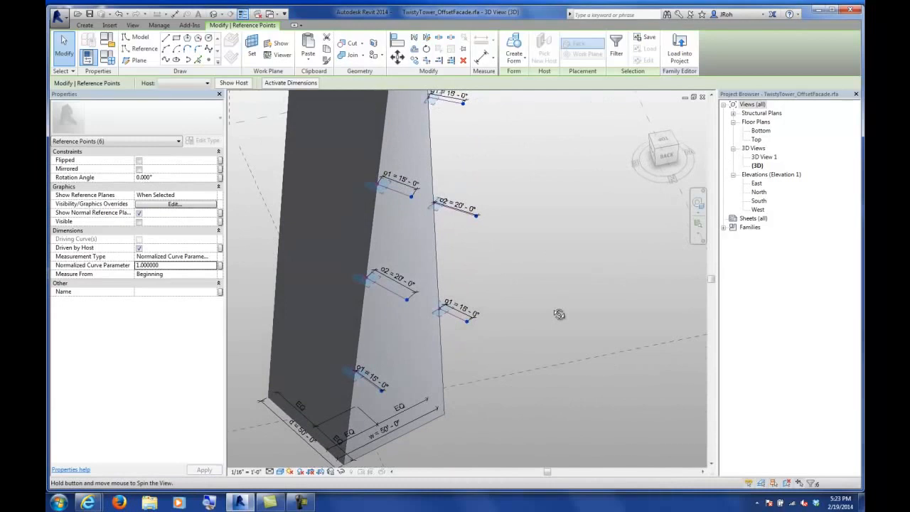
pyautogui.click(522, 249)
pyautogui.scroll(-1, 459, 262)
pyautogui.scroll(1, 420, 345)
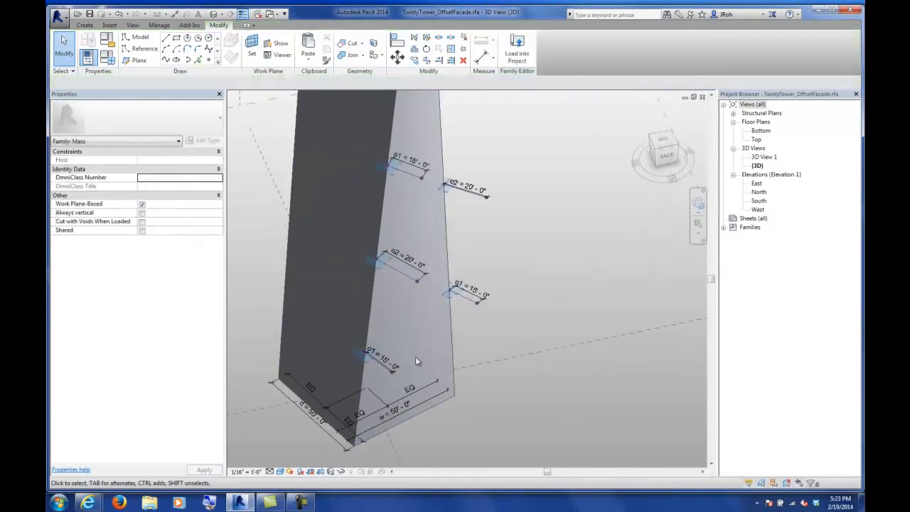
pyautogui.moveTo(426, 324); pyautogui.dragTo(407, 343, button='middle')
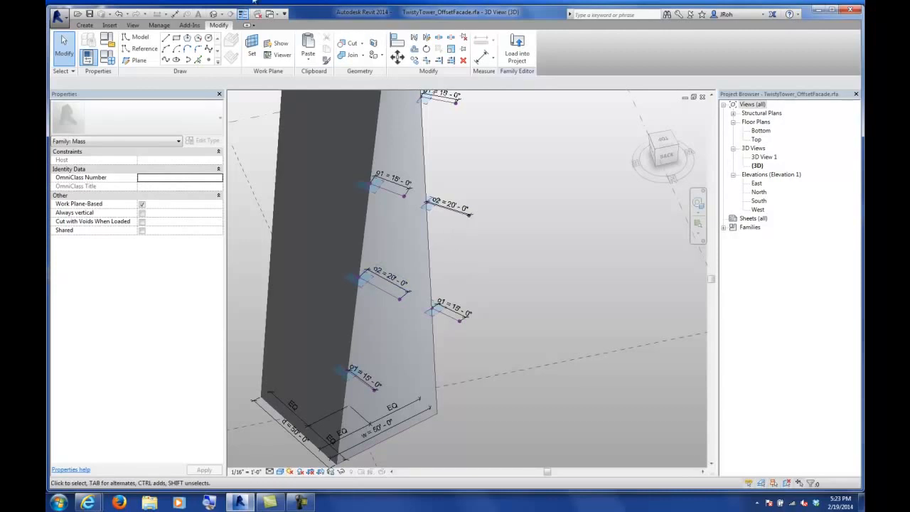
pyautogui.click(90, 15)
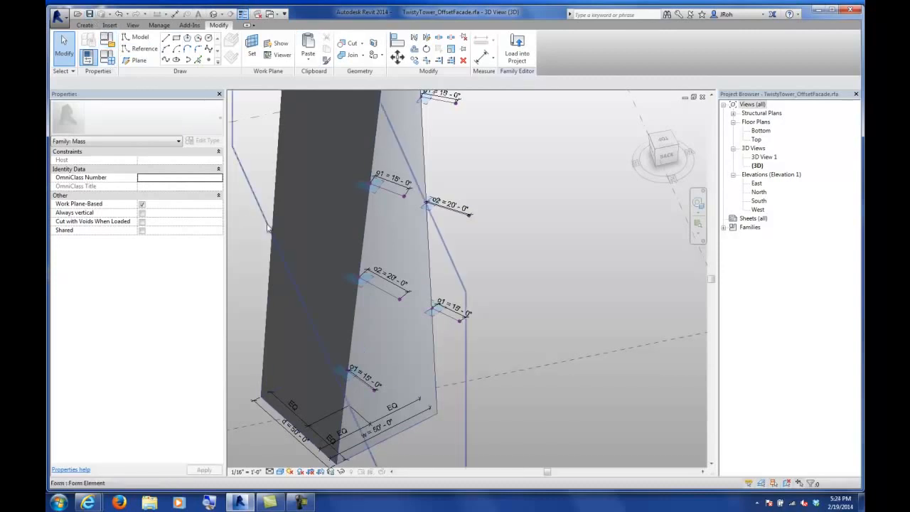
# - Place a trial reference point partway along the near edge's upper o1 line and select it to check its normalized curve parameter
pyautogui.click(209, 59)
pyautogui.scroll(5, 440, 236)
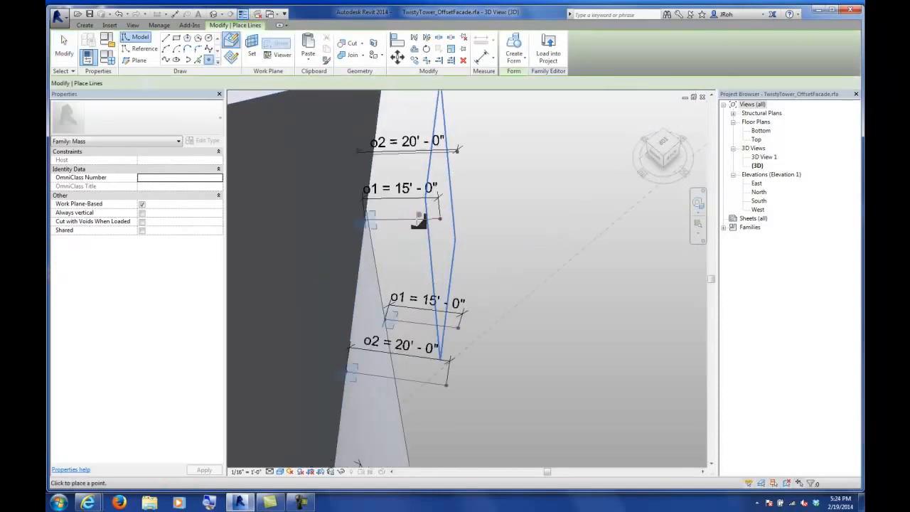
pyautogui.click(411, 220)
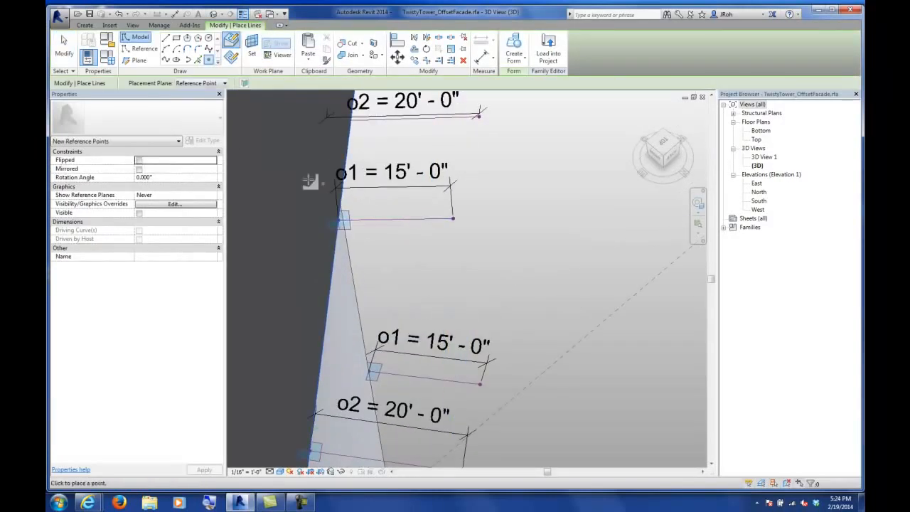
pyautogui.click(64, 47)
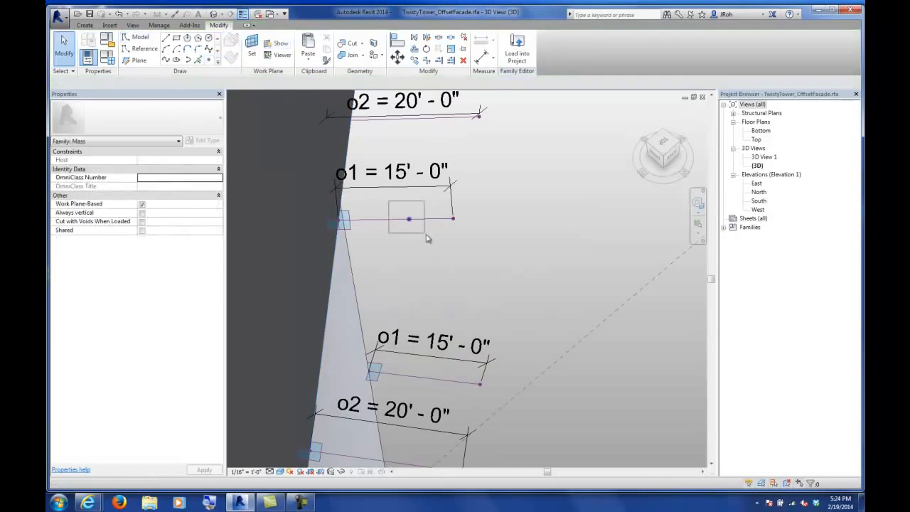
pyautogui.click(409, 219)
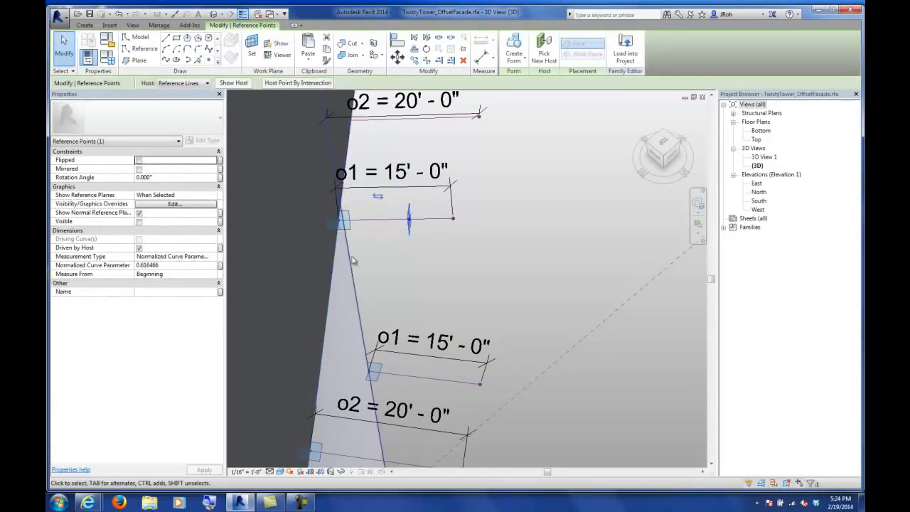
pyautogui.click(443, 252)
pyautogui.scroll(-2, 396, 236)
pyautogui.scroll(-2, 395, 236)
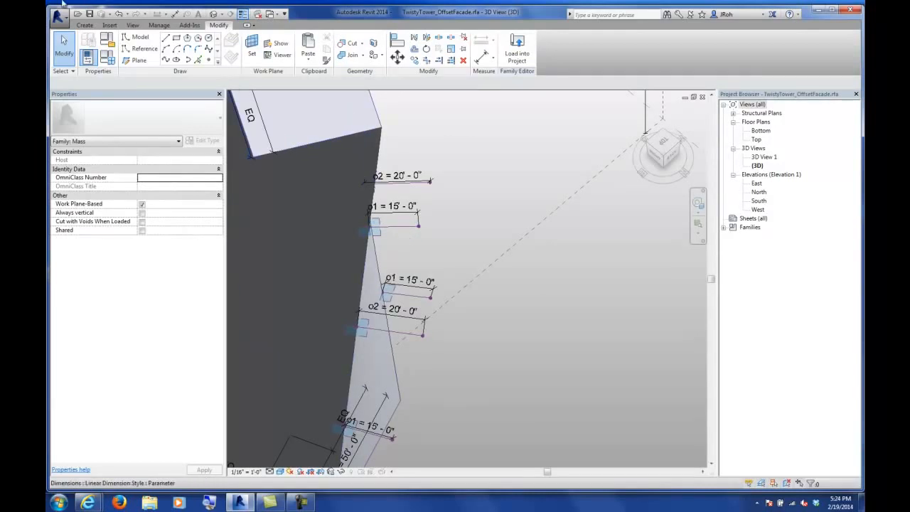
# - Switch the mass family to Type 1 in the family types
pyautogui.keyDown('shift'); pyautogui.moveTo(478, 226); pyautogui.dragTo(391, 226, button='middle'); pyautogui.keyUp('shift')
pyautogui.scroll(-2, 391, 226)
pyautogui.keyDown('shift'); pyautogui.moveTo(457, 246); pyautogui.dragTo(432, 233, button='middle'); pyautogui.keyUp('shift')
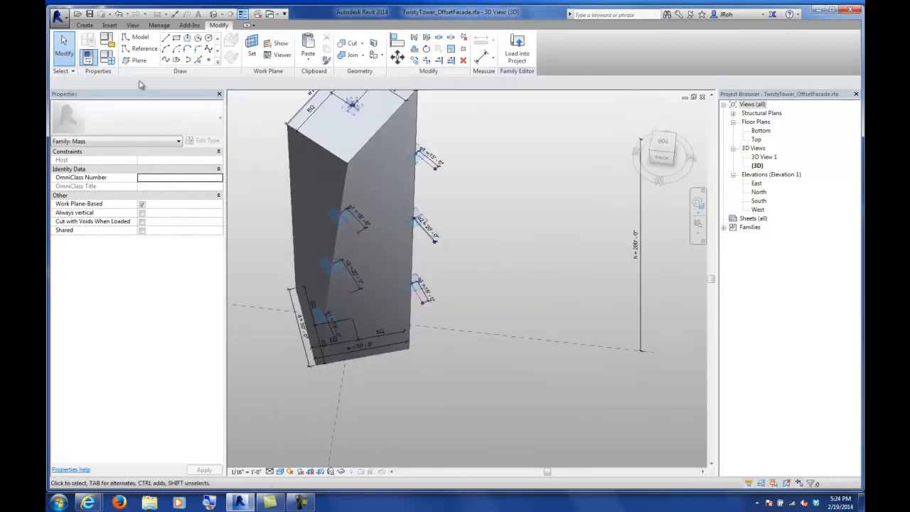
pyautogui.click(110, 60)
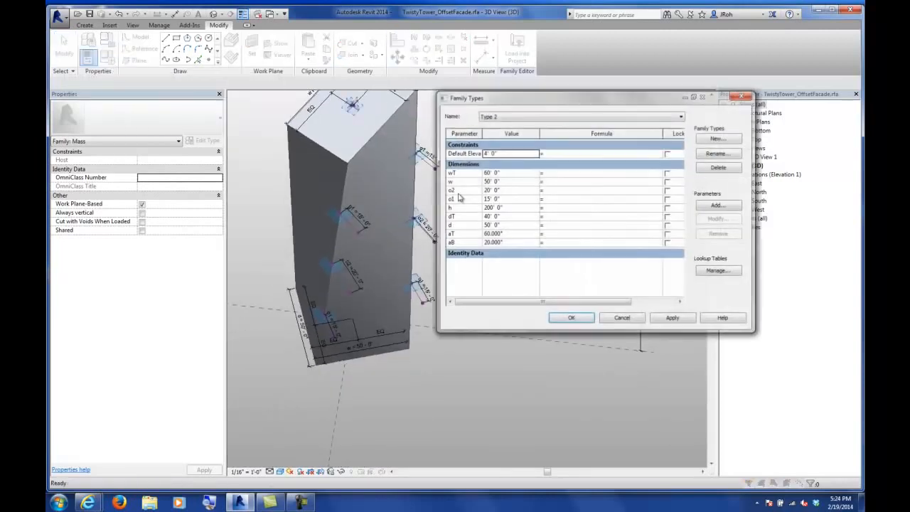
pyautogui.click(521, 116)
pyautogui.click(512, 125)
pyautogui.click(571, 319)
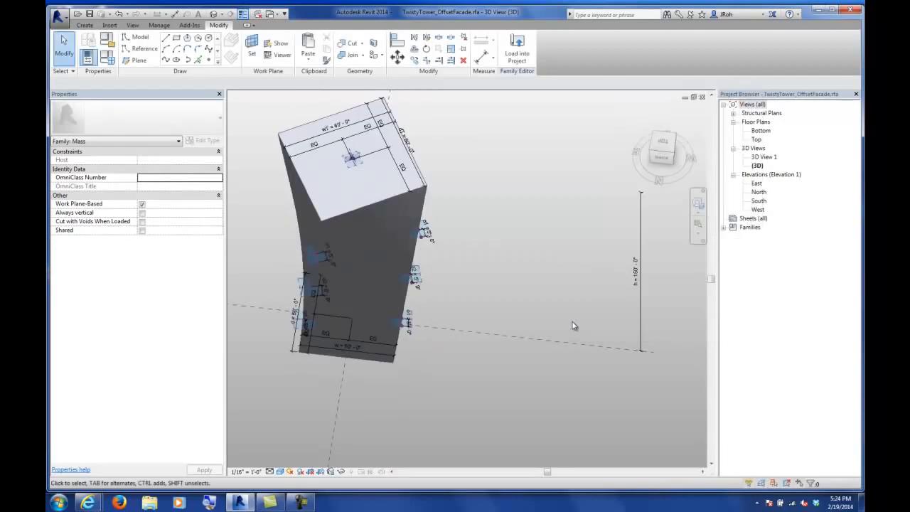
pyautogui.keyDown('shift'); pyautogui.moveTo(575, 325); pyautogui.dragTo(534, 253, button='middle'); pyautogui.keyUp('shift')
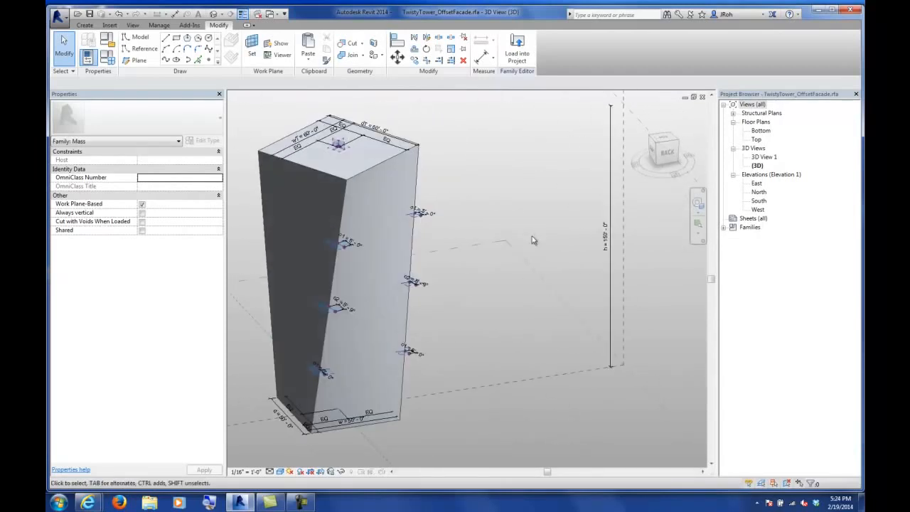
# - Set o2 to 20' and o1 to 15' for Type 1 and save the family
pyautogui.click(110, 63)
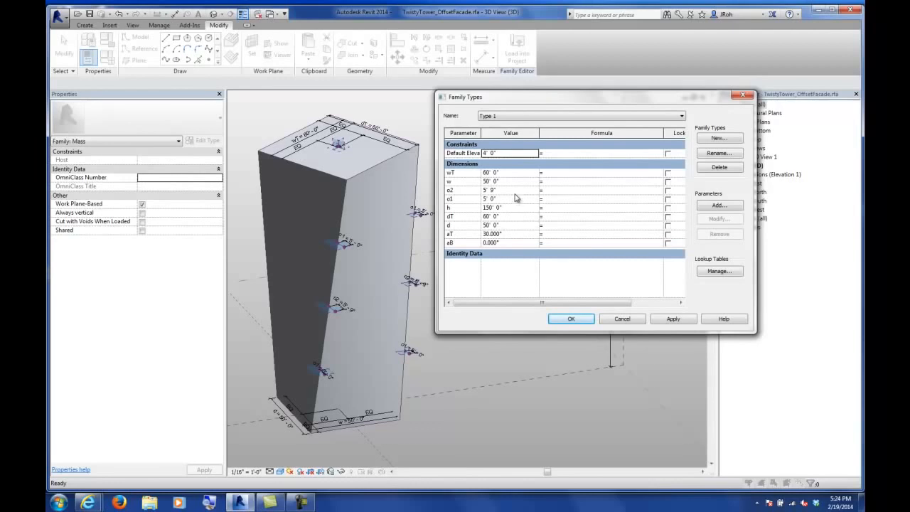
pyautogui.click(516, 193)
pyautogui.press('Tab')
pyautogui.click(509, 201)
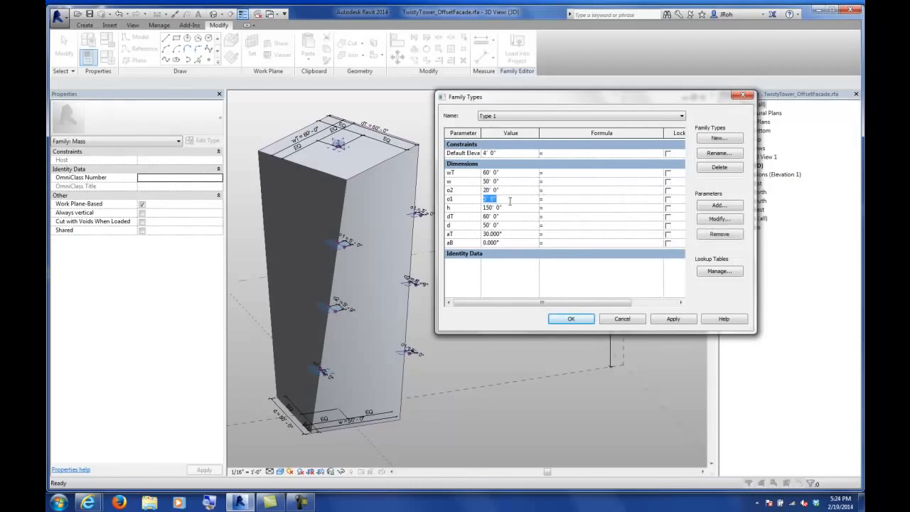
pyautogui.click(573, 318)
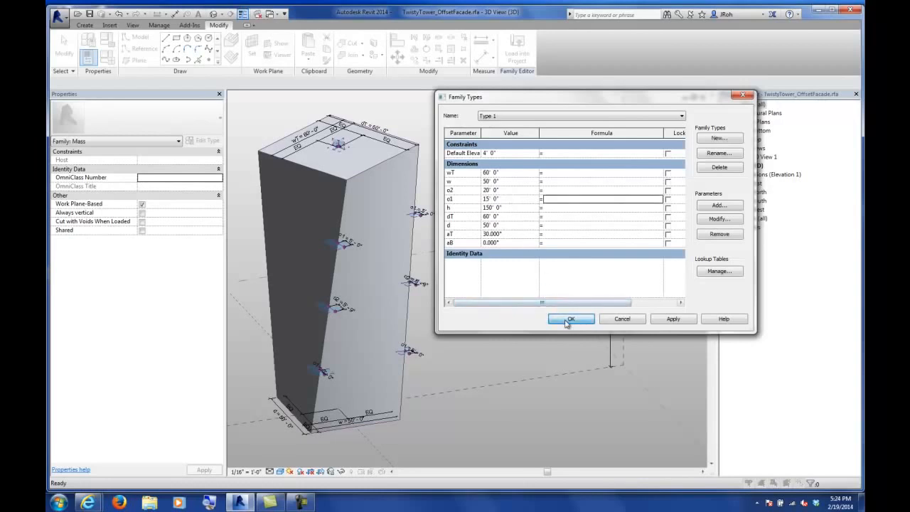
pyautogui.moveTo(463, 309)
pyautogui.keyDown('shift'); pyautogui.mouseDown(button='middle')
pyautogui.moveTo(477, 314)
pyautogui.moveTo(458, 309)
pyautogui.mouseUp(button='middle'); pyautogui.keyUp('shift')
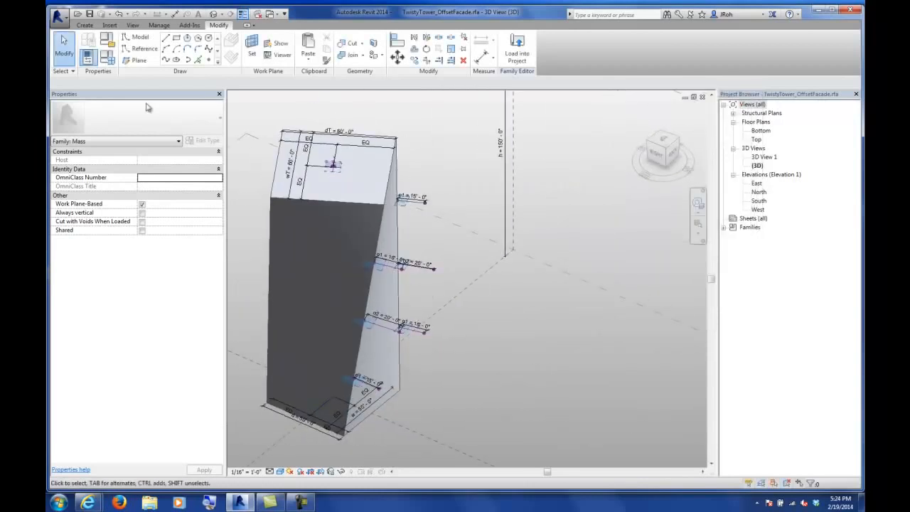
pyautogui.click(89, 14)
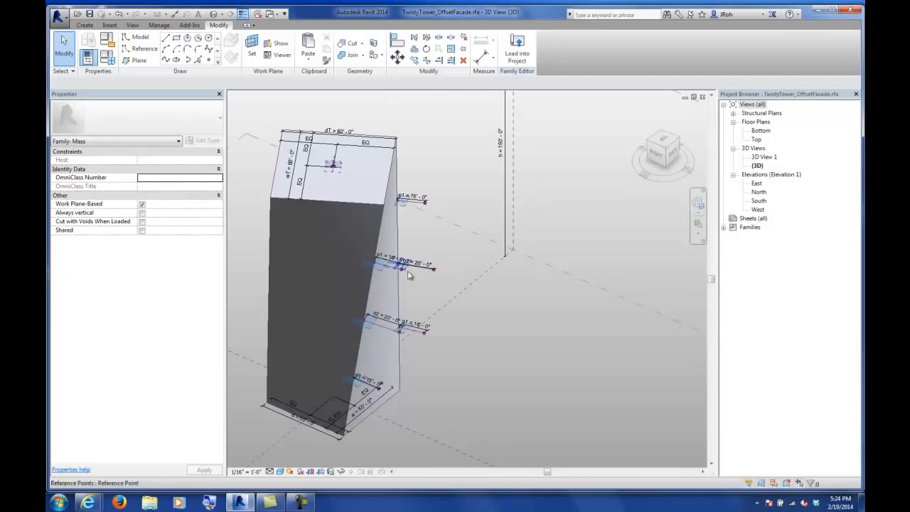
# - Create a spline through the three end points of the near edge's offset lines and convert it into a reference line
pyautogui.keyDown('shift'); pyautogui.moveTo(419, 350); pyautogui.dragTo(451, 349, button='middle'); pyautogui.keyUp('shift')
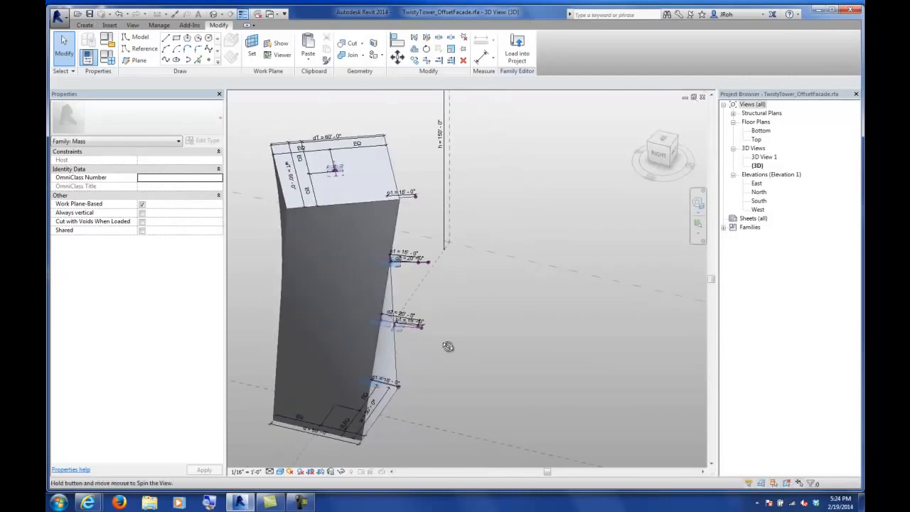
pyautogui.click(401, 391)
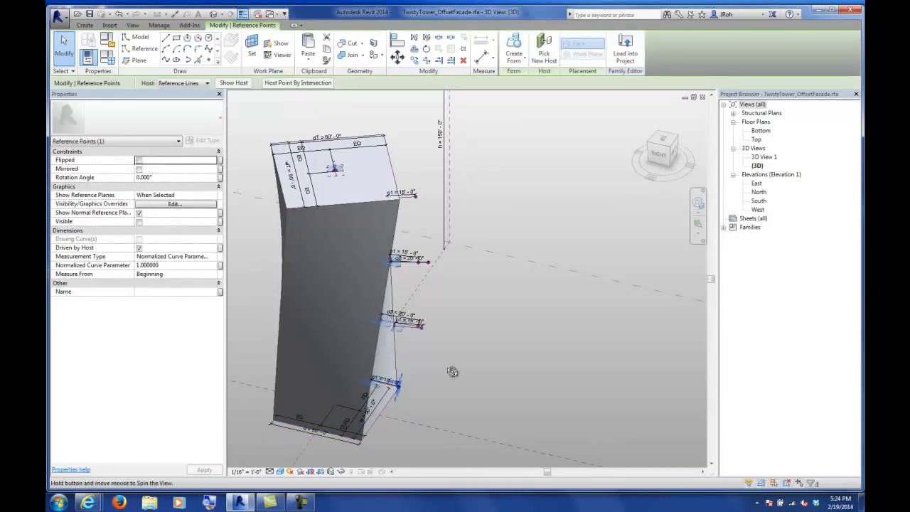
pyautogui.keyDown('shift'); pyautogui.moveTo(455, 371); pyautogui.dragTo(418, 381, button='middle'); pyautogui.keyUp('shift')
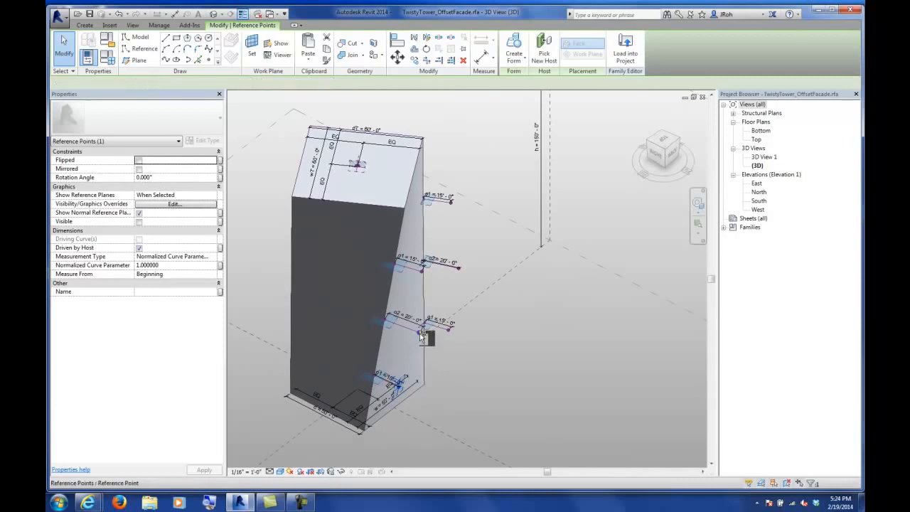
pyautogui.keyDown('ctrl'); pyautogui.click(425, 272); pyautogui.keyUp('ctrl')
pyautogui.keyDown('ctrl'); pyautogui.click(424, 273); pyautogui.keyUp('ctrl')
pyautogui.keyDown('shift'); pyautogui.moveTo(520, 356); pyautogui.dragTo(488, 293, button='middle'); pyautogui.keyUp('shift')
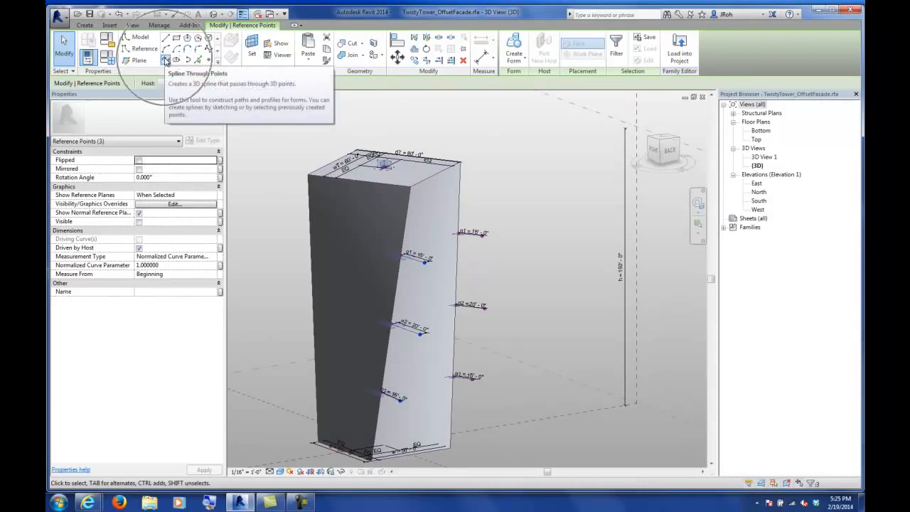
pyautogui.click(166, 61)
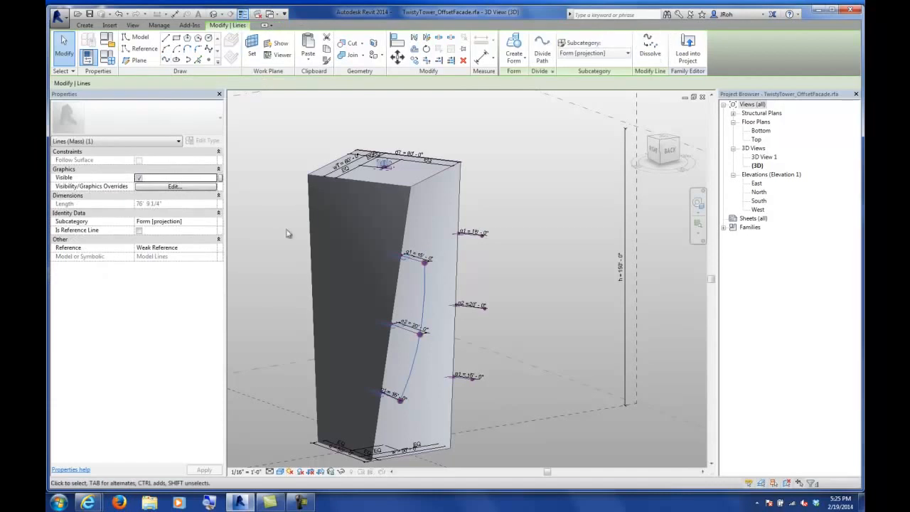
pyautogui.keyDown('shift'); pyautogui.moveTo(303, 279); pyautogui.dragTo(341, 293, button='middle'); pyautogui.keyUp('shift')
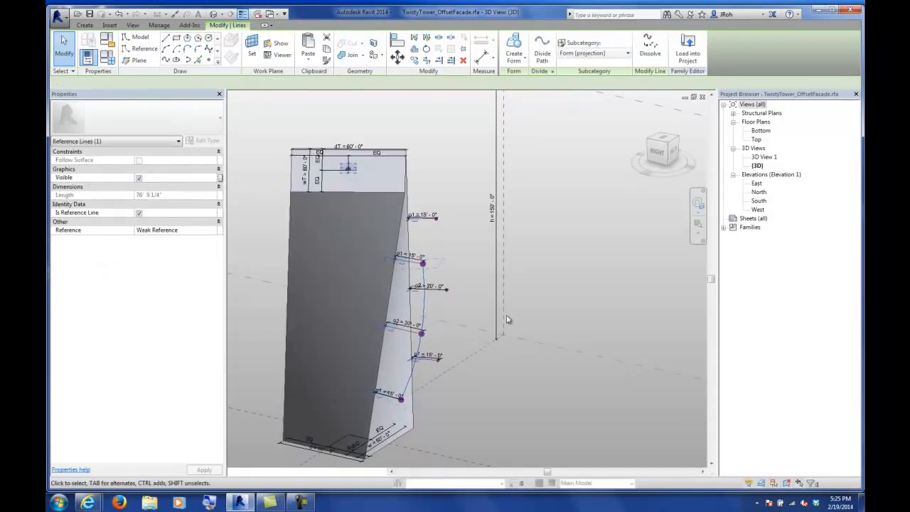
pyautogui.click(552, 305)
pyautogui.keyDown('shift'); pyautogui.moveTo(552, 305); pyautogui.dragTo(514, 275, button='middle'); pyautogui.keyUp('shift')
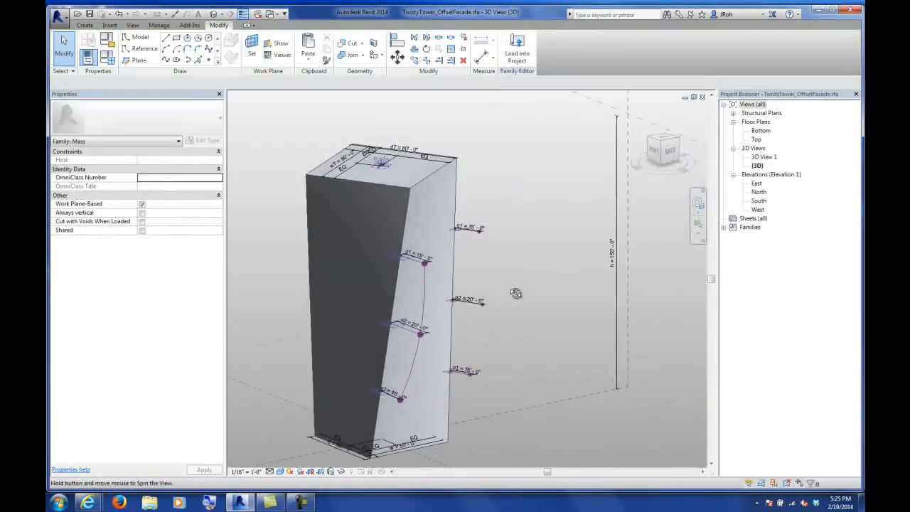
# - Create a spline through the three end points of the far edge's offset lines and convert it into a reference line
pyautogui.click(471, 379)
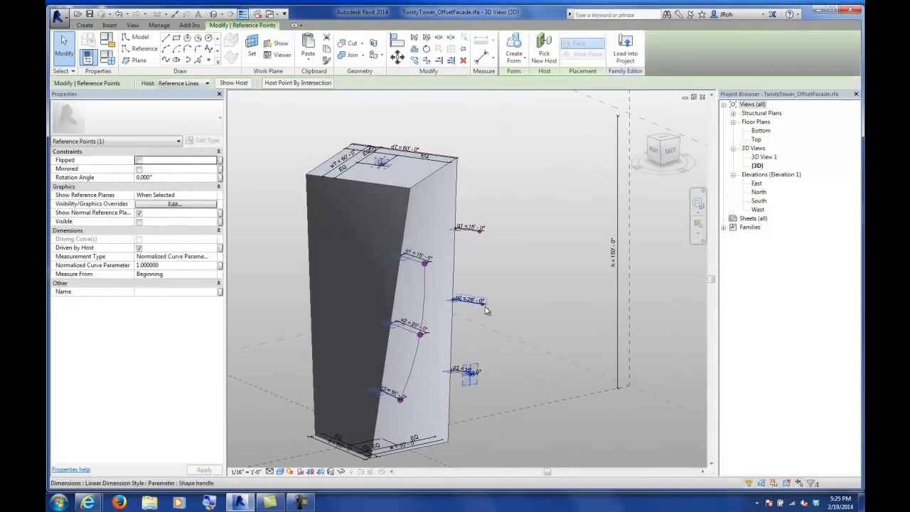
pyautogui.keyDown('ctrl'); pyautogui.click(484, 307); pyautogui.keyUp('ctrl')
pyautogui.keyDown('ctrl'); pyautogui.click(481, 229); pyautogui.keyUp('ctrl')
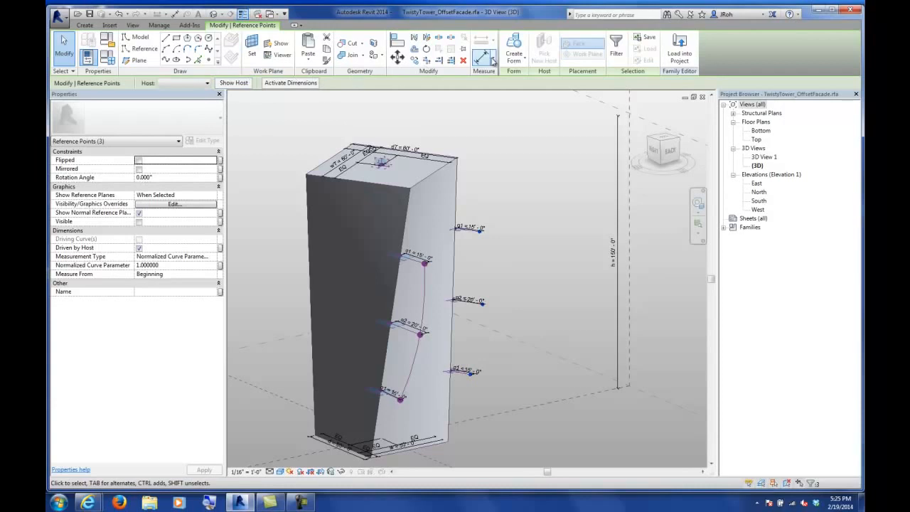
pyautogui.click(171, 61)
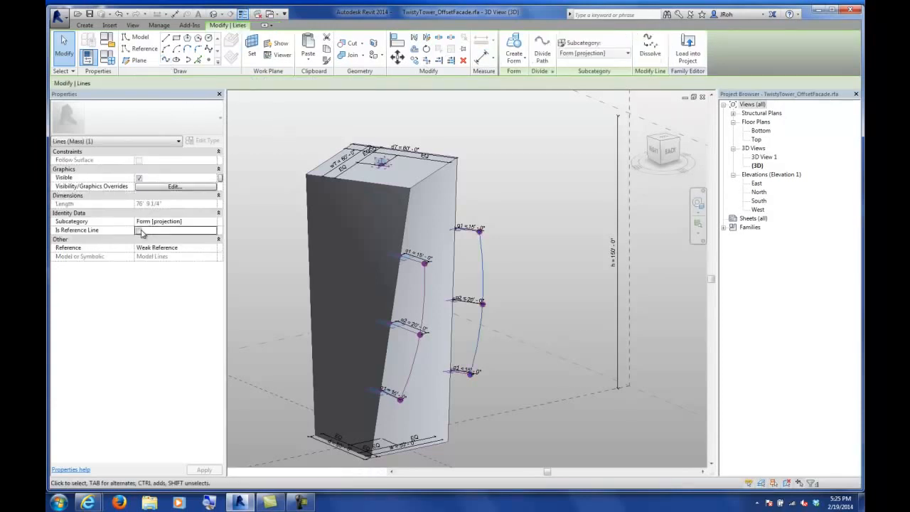
pyautogui.click(532, 216)
pyautogui.keyDown('shift'); pyautogui.moveTo(532, 216); pyautogui.dragTo(499, 252, button='middle'); pyautogui.keyUp('shift')
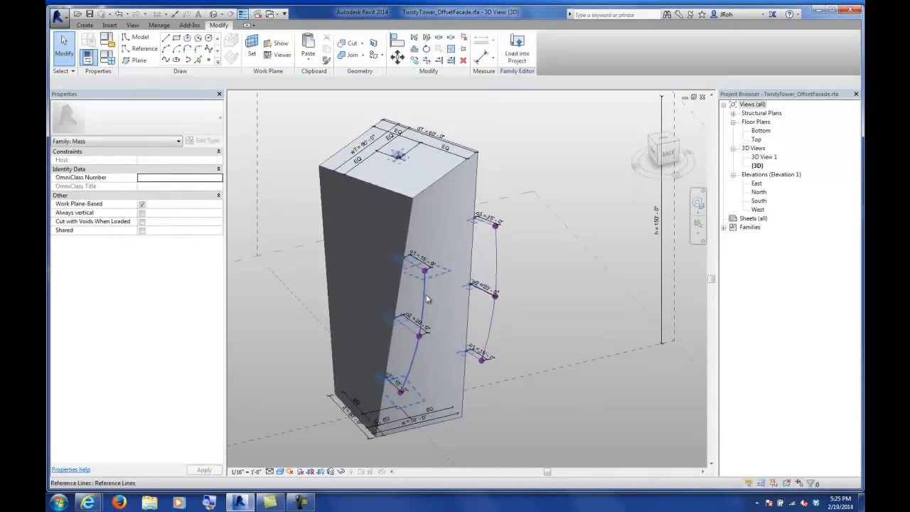
# - Select the near and far edge splines in turn to check that each is a reference line
pyautogui.click(424, 298)
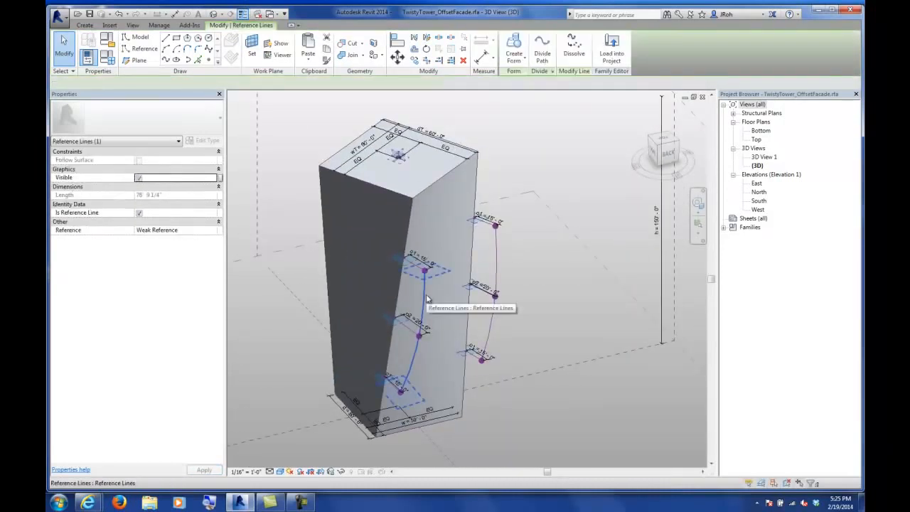
pyautogui.press('Escape')
pyautogui.click(500, 265)
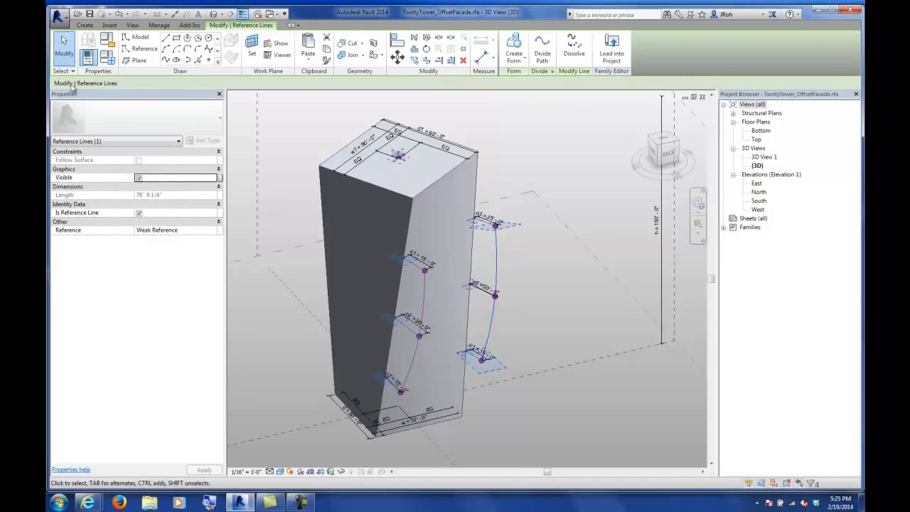
pyautogui.click(63, 46)
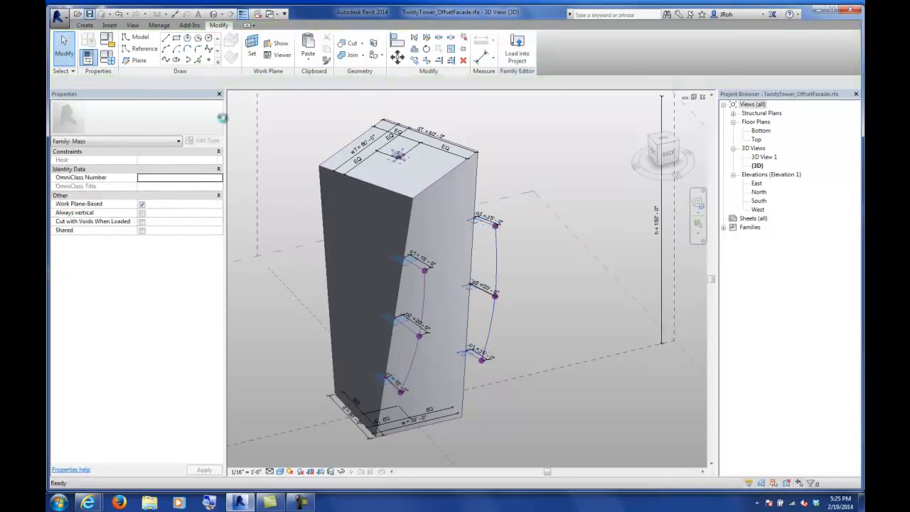
# - Create a solid form between the near and far edge reference splines to make the offset facade surface
pyautogui.keyDown('shift'); pyautogui.moveTo(546, 301); pyautogui.dragTo(593, 292, button='middle'); pyautogui.keyUp('shift')
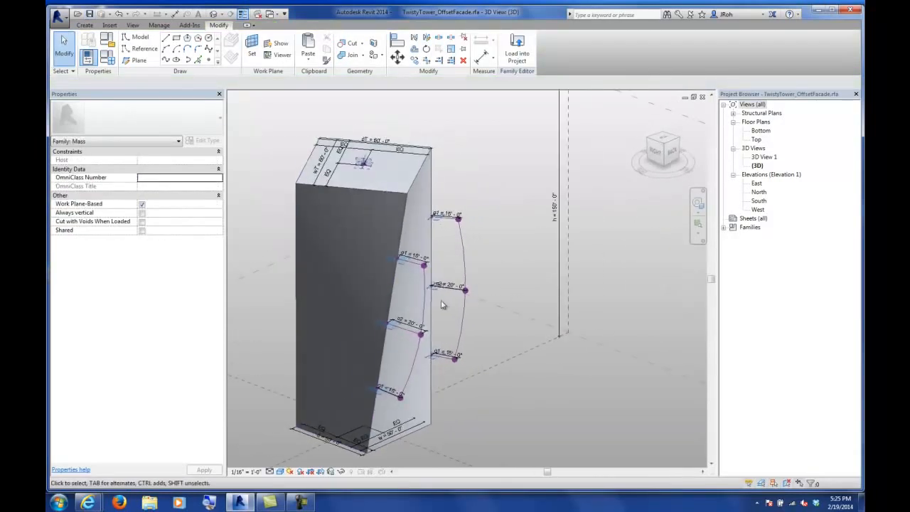
pyautogui.click(458, 272)
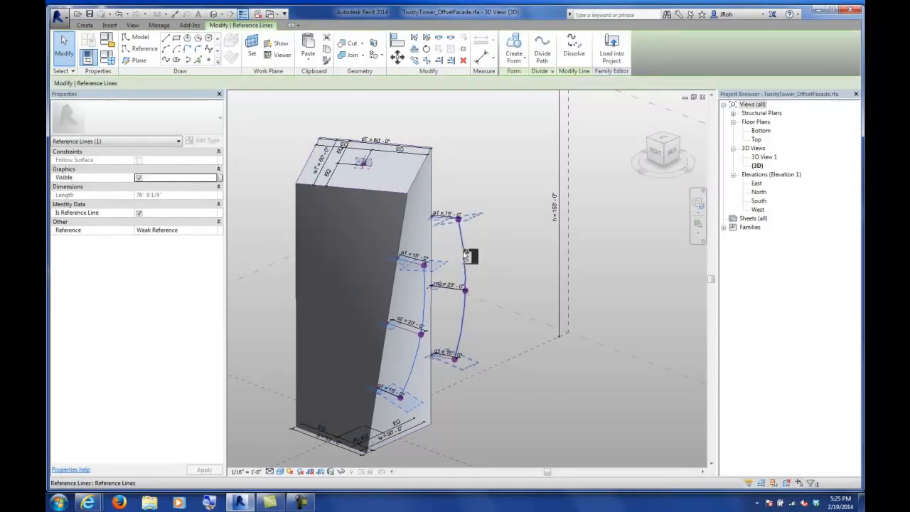
pyautogui.keyDown('ctrl'); pyautogui.click(468, 256); pyautogui.keyUp('ctrl')
pyautogui.keyDown('shift'); pyautogui.moveTo(514, 270); pyautogui.dragTo(494, 289, button='middle'); pyautogui.keyUp('shift')
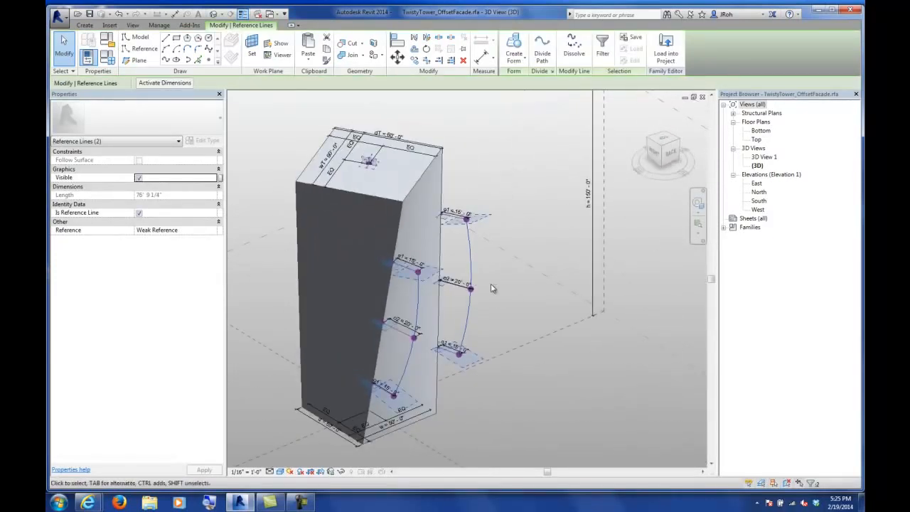
pyautogui.click(512, 59)
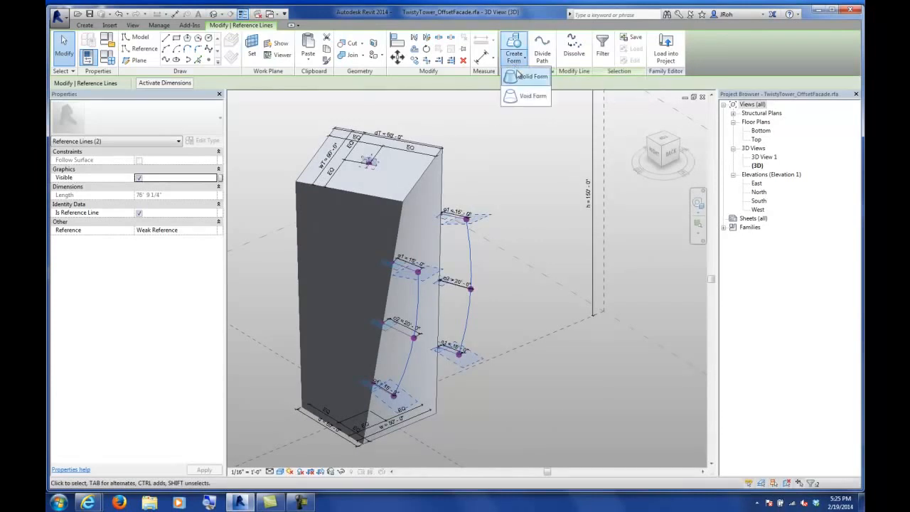
pyautogui.click(519, 81)
pyautogui.keyDown('shift'); pyautogui.moveTo(526, 285); pyautogui.dragTo(541, 297, button='middle'); pyautogui.keyUp('shift')
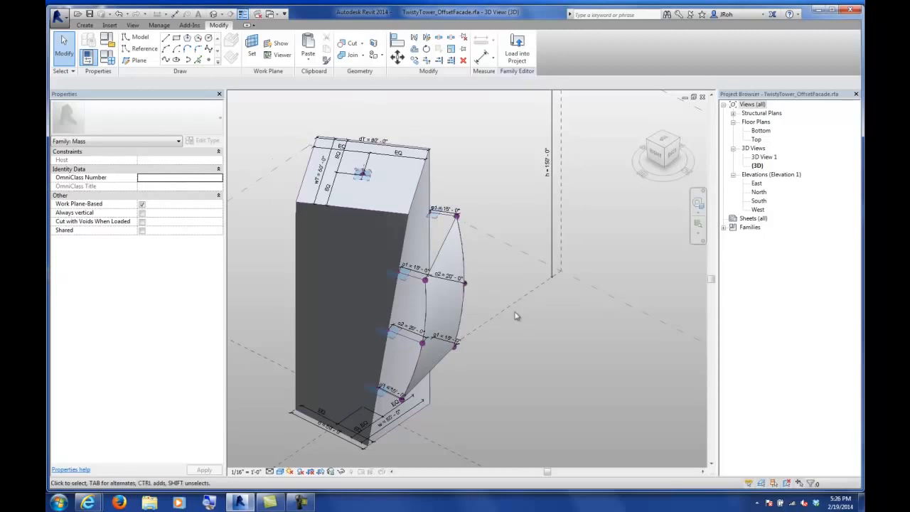
pyautogui.keyDown('shift'); pyautogui.moveTo(500, 318); pyautogui.dragTo(443, 306, button='middle'); pyautogui.keyUp('shift')
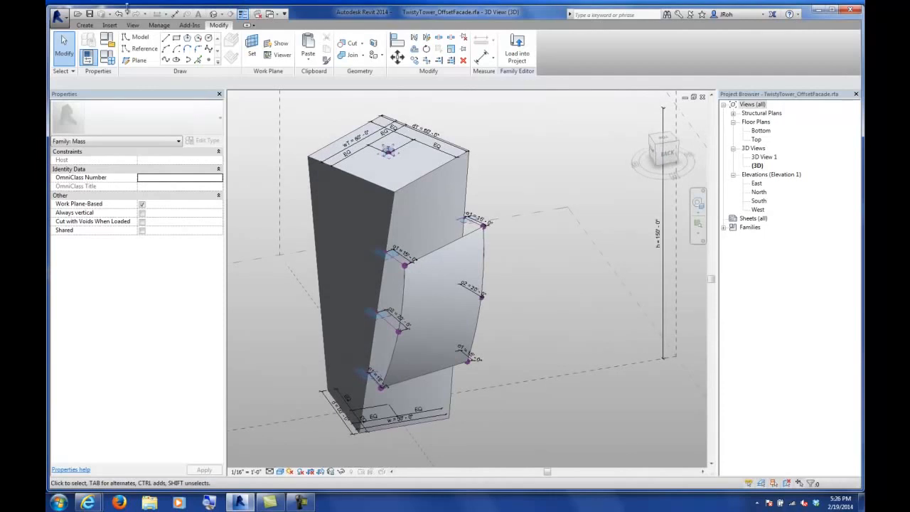
# - Switch the mass family to Type 2 to flex the tower with its facade surface
pyautogui.click(107, 57)
pyautogui.click(519, 116)
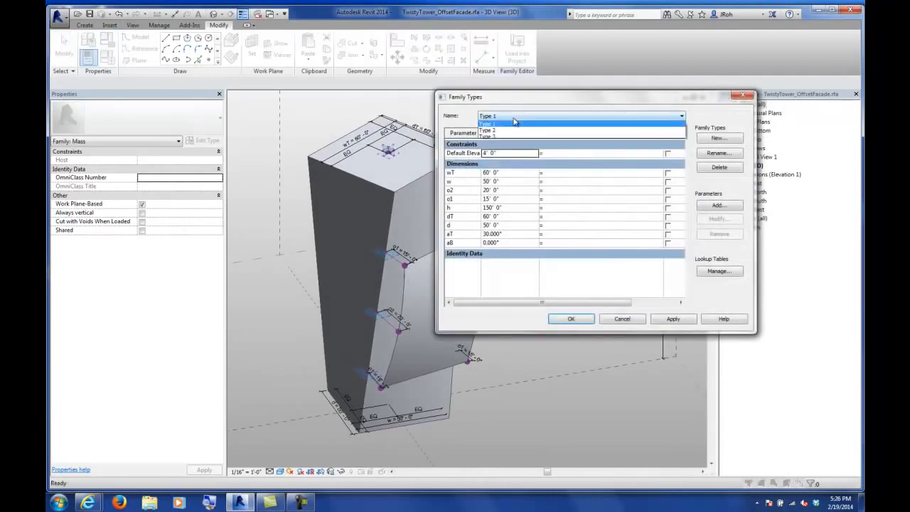
pyautogui.click(513, 134)
pyautogui.click(572, 321)
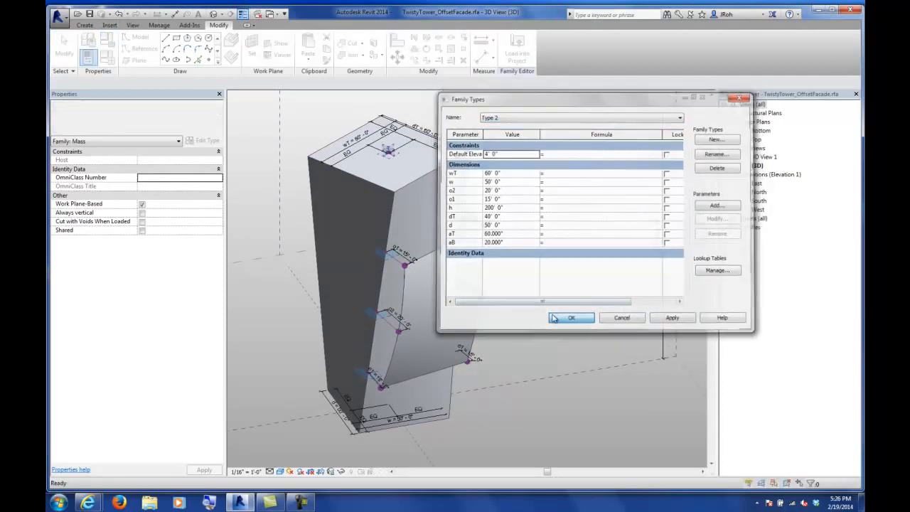
pyautogui.keyDown('shift'); pyautogui.moveTo(483, 275); pyautogui.dragTo(490, 291, button='middle'); pyautogui.keyUp('shift')
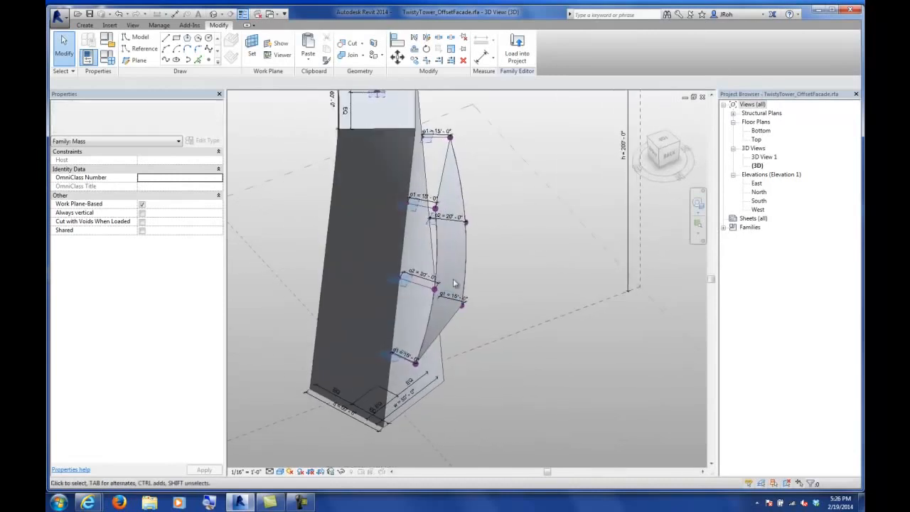
# - Set o2 to 50' for Type 2 and view the facade surface from several sides
pyautogui.click(107, 56)
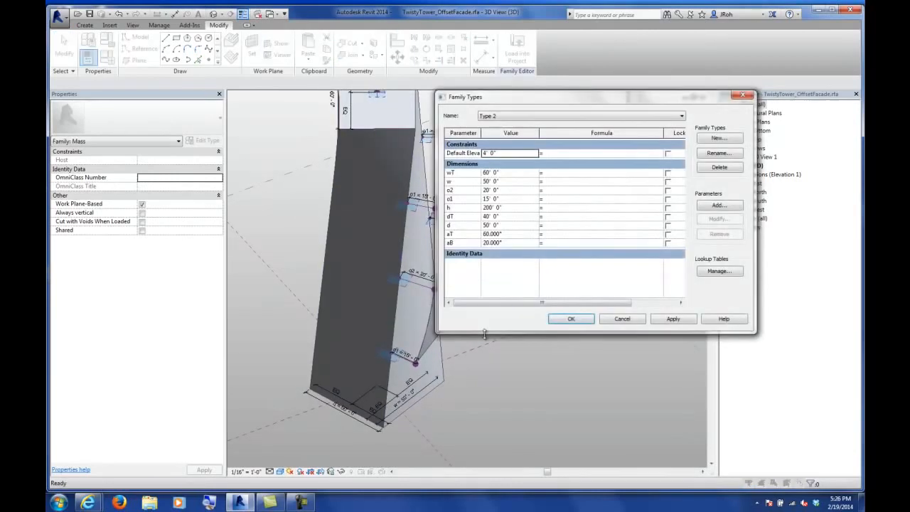
pyautogui.click(510, 190)
pyautogui.write("50'")
pyautogui.click(581, 320)
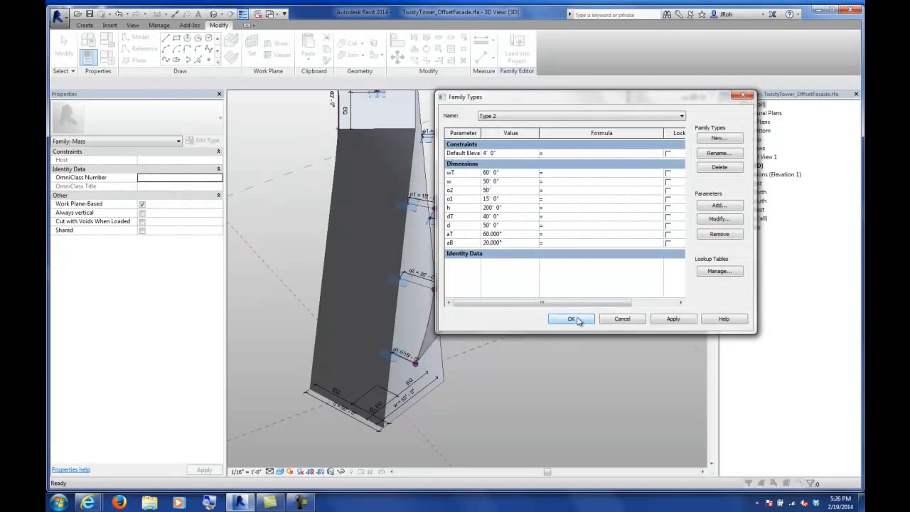
pyautogui.keyDown('shift'); pyautogui.moveTo(582, 346); pyautogui.dragTo(449, 318, button='middle'); pyautogui.keyUp('shift')
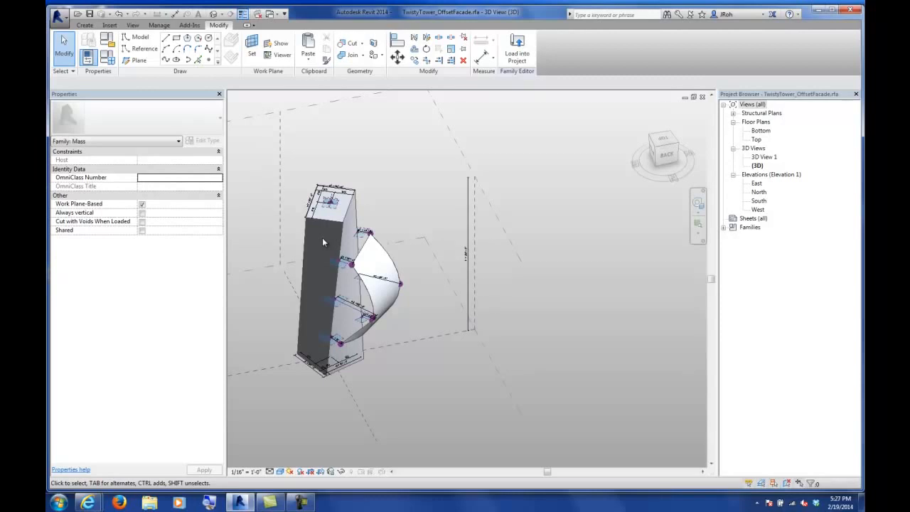
pyautogui.keyDown('shift'); pyautogui.moveTo(406, 365); pyautogui.dragTo(431, 340, button='middle'); pyautogui.keyUp('shift')
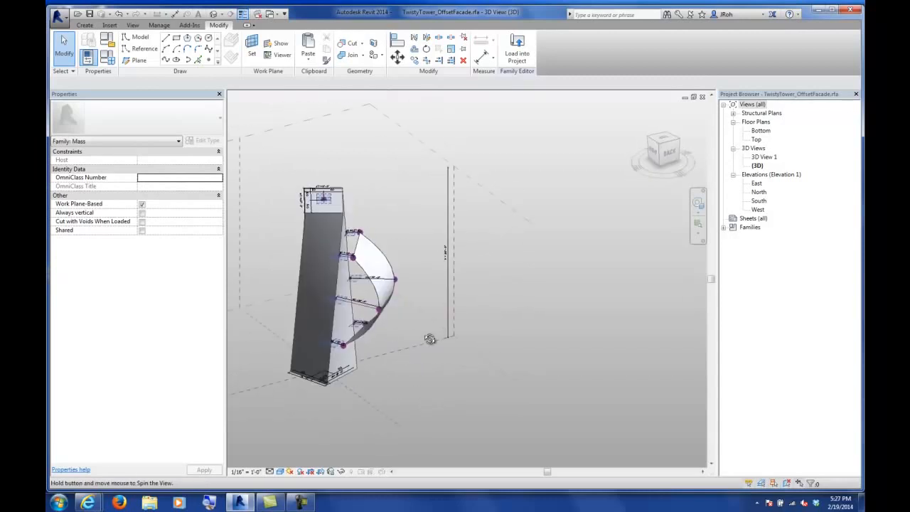
# - Switch the family to Type 3 and set its o2 to 10' and o1 to 12'
pyautogui.click(107, 57)
pyautogui.click(514, 117)
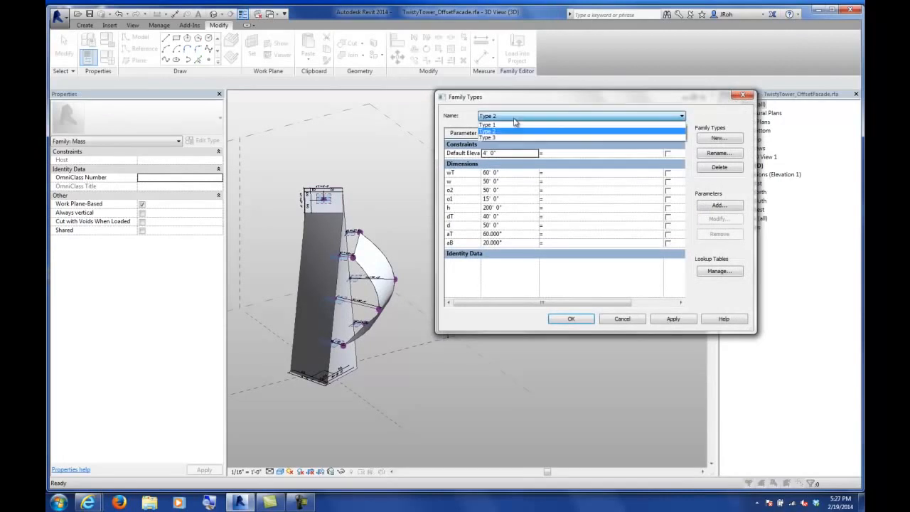
pyautogui.click(501, 136)
pyautogui.click(509, 191)
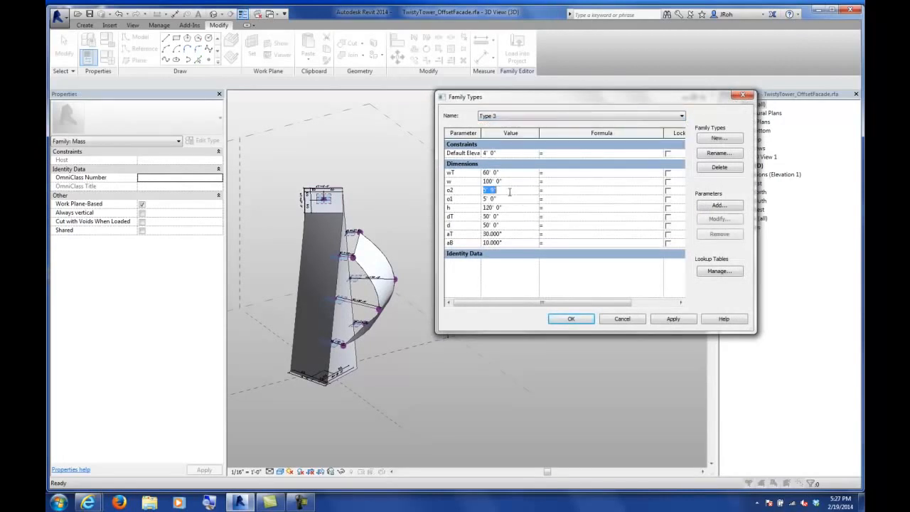
pyautogui.write('10')
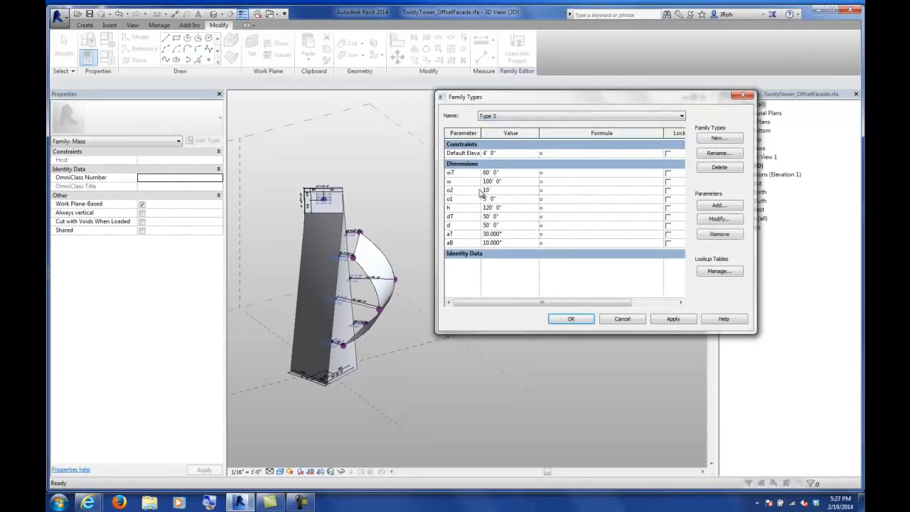
pyautogui.click(501, 199)
pyautogui.write('12')
pyautogui.press('Tab')
pyautogui.click(567, 325)
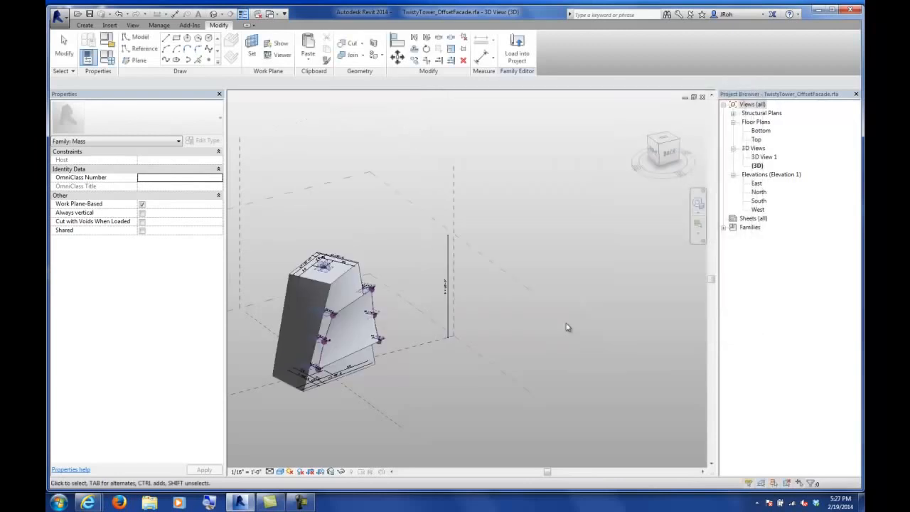
pyautogui.keyDown('shift'); pyautogui.moveTo(400, 332); pyautogui.dragTo(481, 346, button='middle'); pyautogui.keyUp('shift')
# - Set o1 to 20' for Type 3 and look over the reshaped facade surface
pyautogui.click(108, 57)
pyautogui.click(517, 199)
pyautogui.write("20'")
pyautogui.click(571, 318)
pyautogui.keyDown('shift'); pyautogui.moveTo(519, 325); pyautogui.dragTo(412, 366, button='middle'); pyautogui.keyUp('shift')
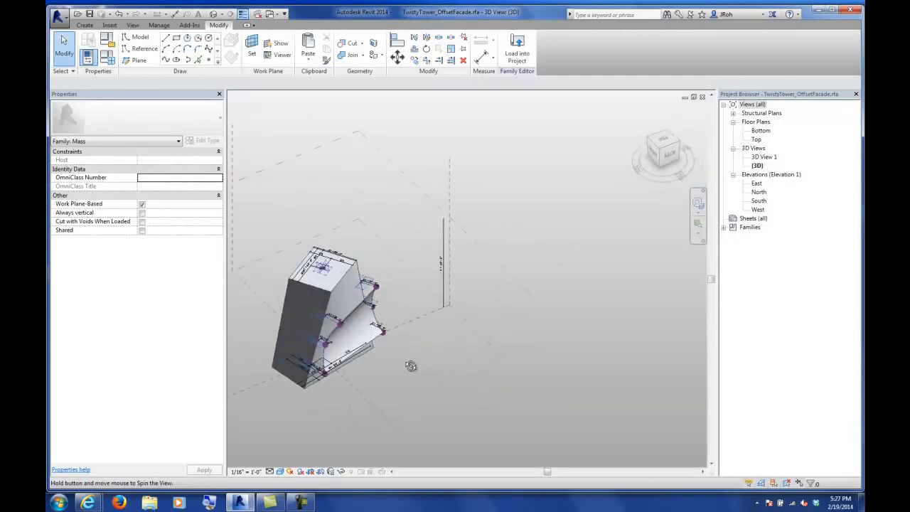
# - Switch the mass family back to Type 1
pyautogui.click(107, 58)
pyautogui.click(496, 119)
pyautogui.click(496, 126)
pyautogui.click(571, 318)
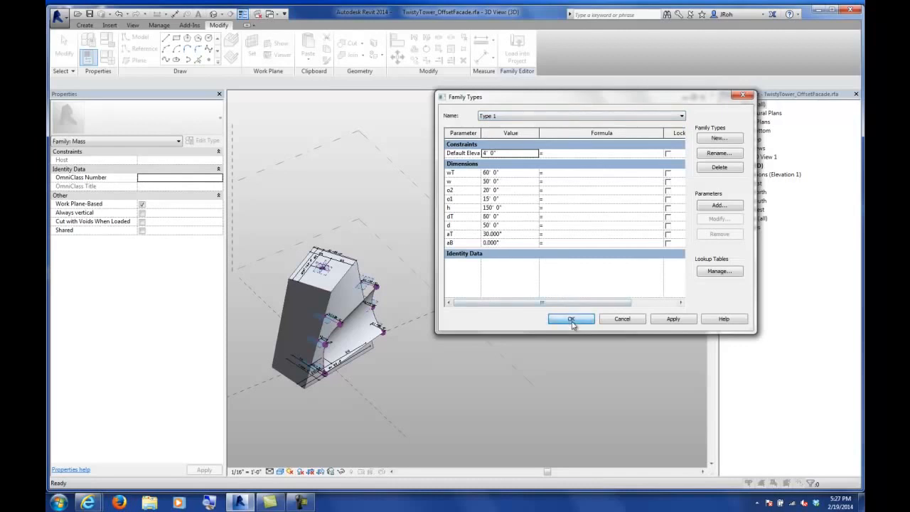
pyautogui.keyDown('shift'); pyautogui.moveTo(502, 339); pyautogui.dragTo(493, 277, button='middle'); pyautogui.keyUp('shift')
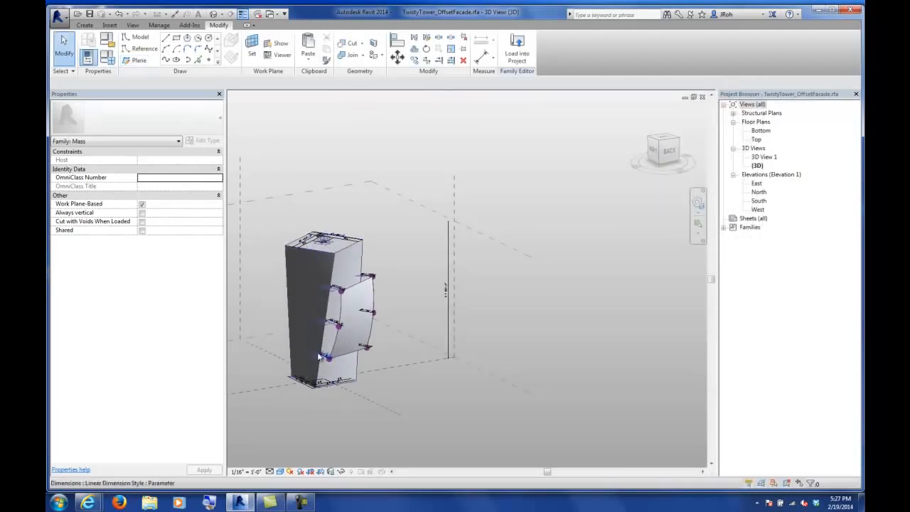
# - Set the normalized curve parameter of the lowest hosted point on the tower's near edge to 0.125
pyautogui.scroll(6, 320, 352)
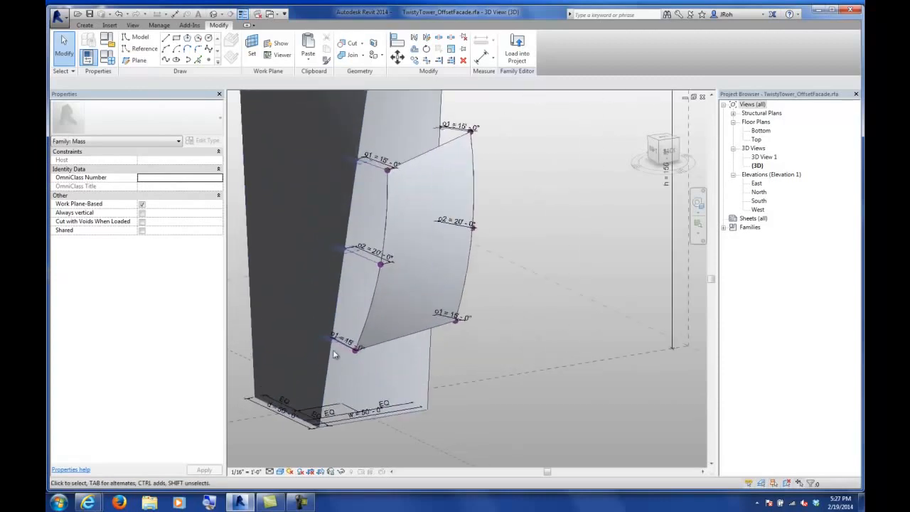
pyautogui.keyDown('shift'); pyautogui.moveTo(343, 353); pyautogui.dragTo(459, 354, button='middle'); pyautogui.keyUp('shift')
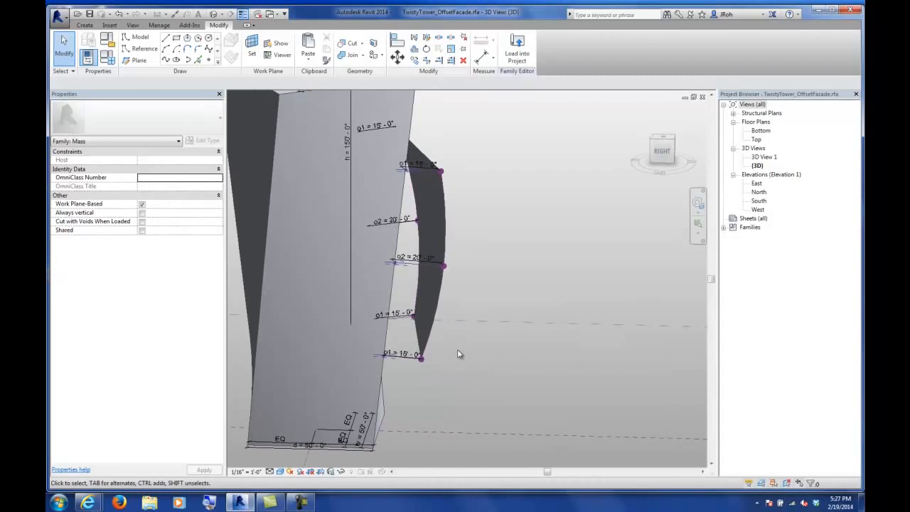
pyautogui.click(395, 360)
pyautogui.keyDown('shift'); pyautogui.moveTo(533, 382); pyautogui.dragTo(418, 376, button='middle'); pyautogui.keyUp('shift')
pyautogui.click(183, 247)
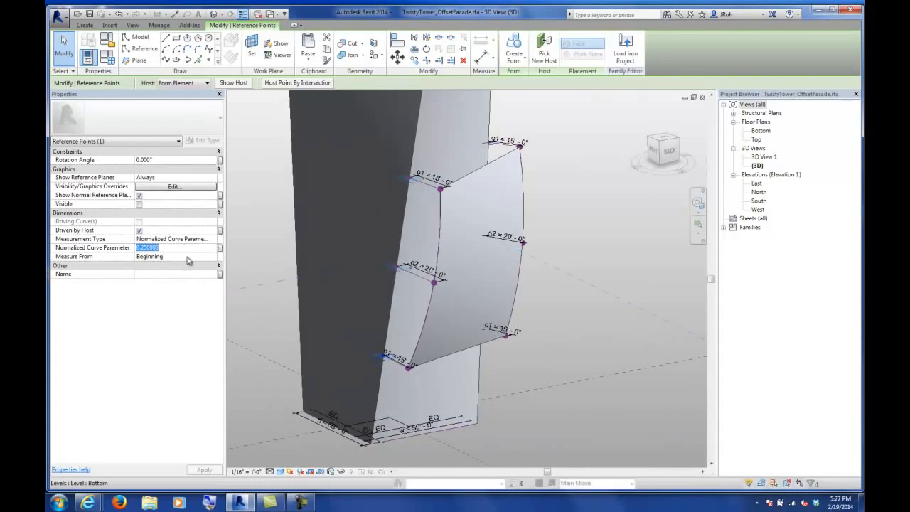
pyautogui.write('.125')
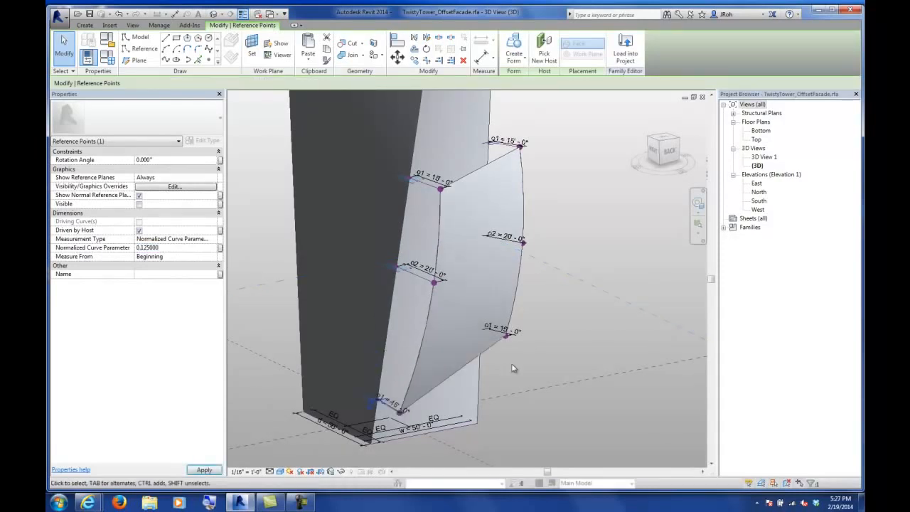
# - Set the normalized curve parameter of the uppermost hosted point on the tower's far edge to 0.95 and clear the selection
pyautogui.keyDown('shift'); pyautogui.moveTo(586, 262); pyautogui.dragTo(420, 235, button='middle'); pyautogui.keyUp('shift')
pyautogui.click(390, 229)
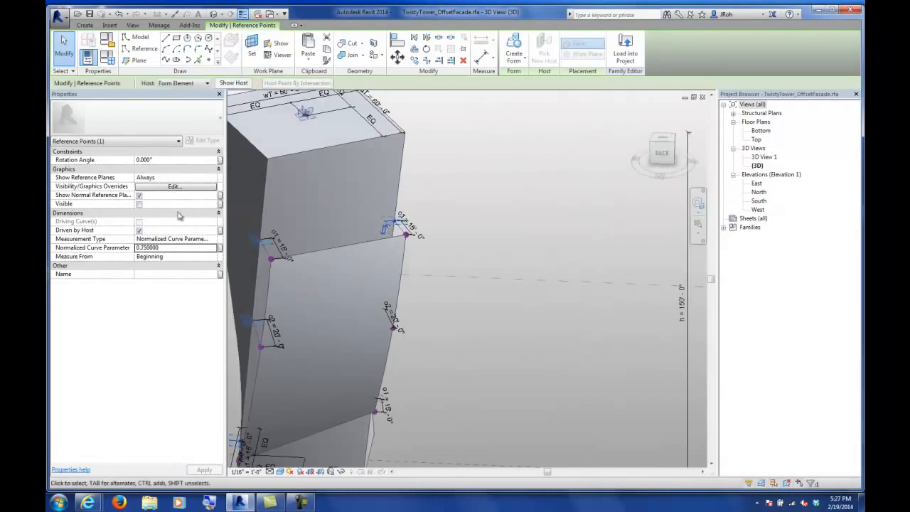
pyautogui.click(184, 249)
pyautogui.press('BackSpace')
pyautogui.write('.95')
pyautogui.press('Return')
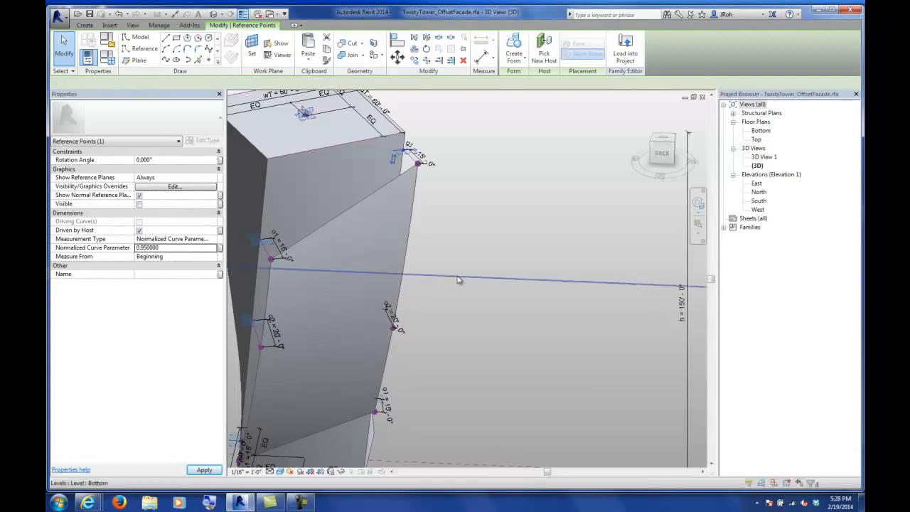
pyautogui.scroll(-3, 439, 284)
pyautogui.rightClick(583, 304)
pyautogui.press('Escape')
pyautogui.keyDown('shift'); pyautogui.moveTo(439, 271); pyautogui.dragTo(522, 280, button='middle'); pyautogui.keyUp('shift')
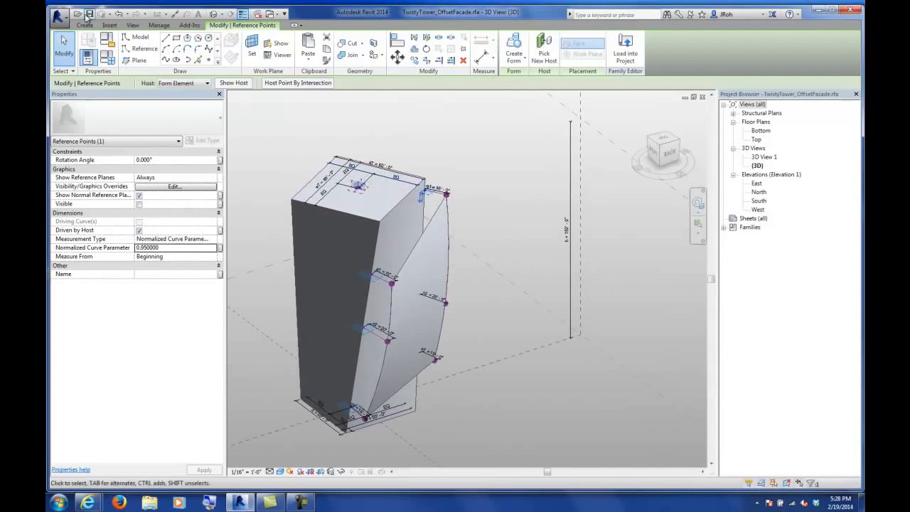
pyautogui.click(63, 47)
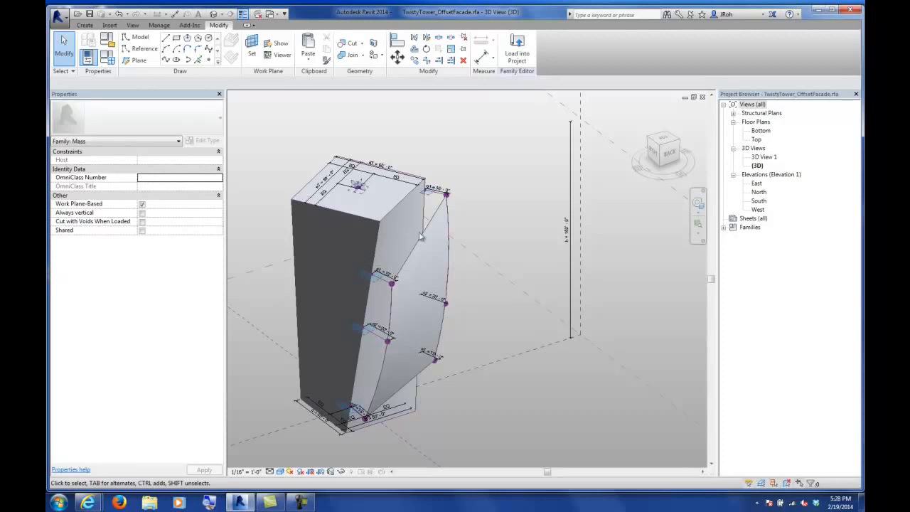
# - Add a Number type parameter named TopN to the family and set it to 0.95 for Type 1
pyautogui.click(427, 195)
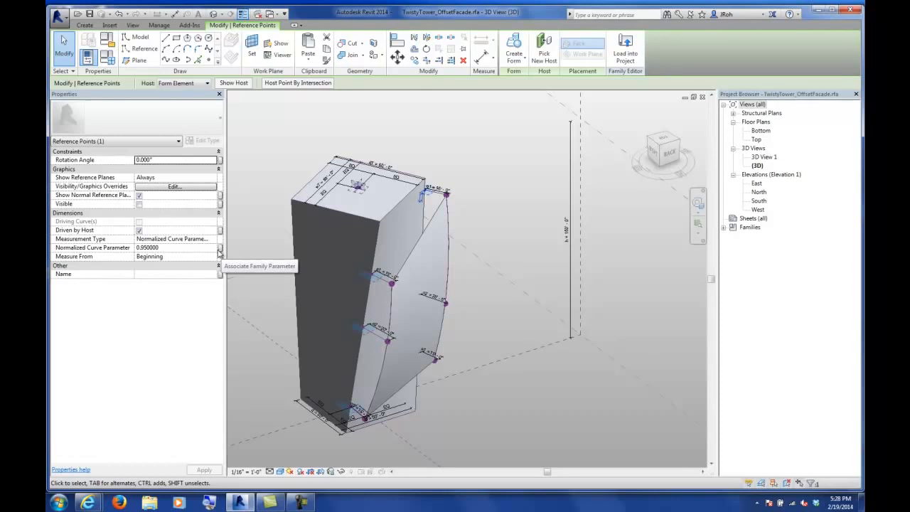
pyautogui.click(108, 58)
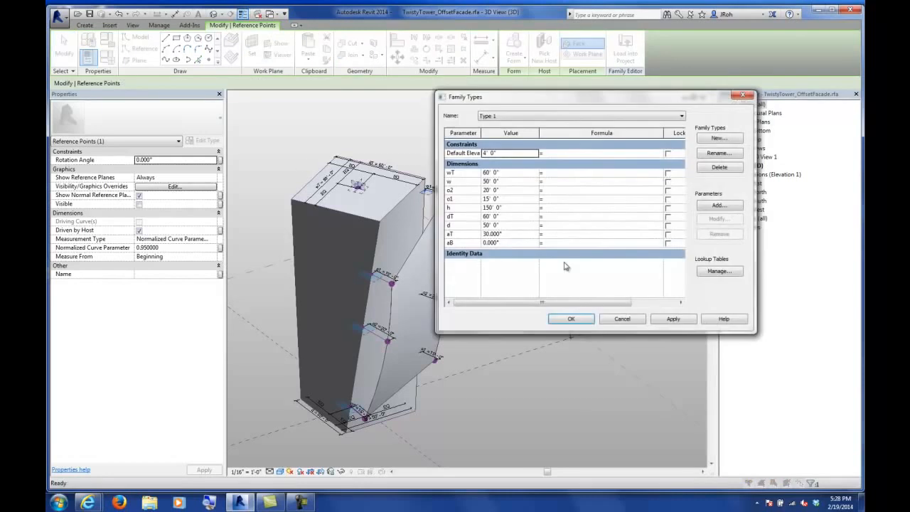
pyautogui.click(718, 205)
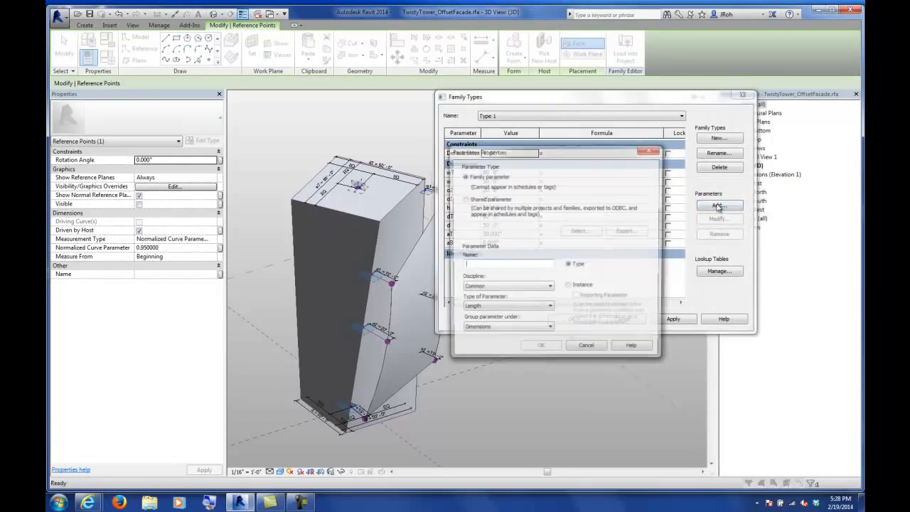
pyautogui.write('TopN')
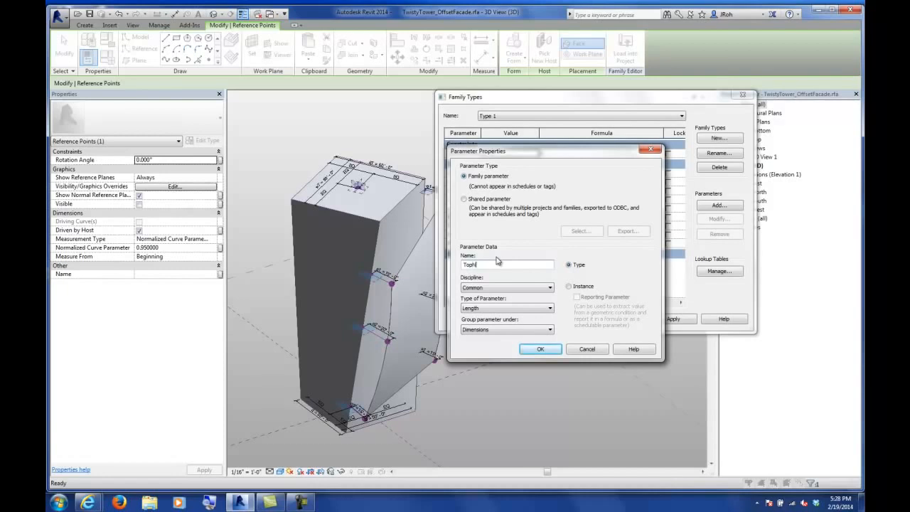
pyautogui.click(499, 308)
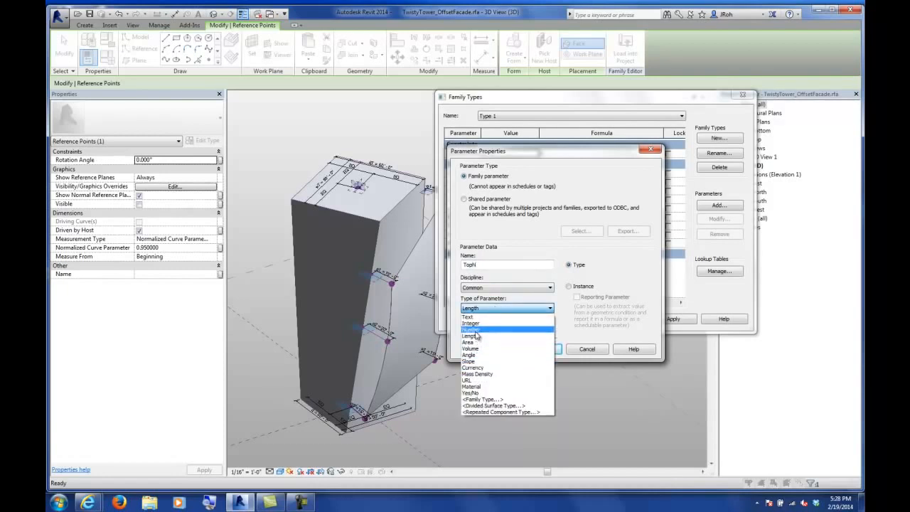
pyautogui.click(478, 330)
pyautogui.click(524, 350)
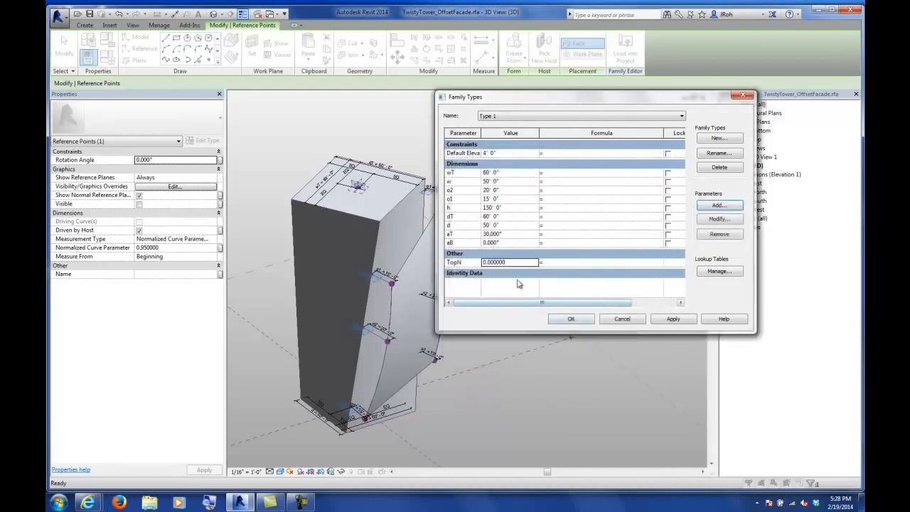
pyautogui.click(517, 264)
pyautogui.press('BackSpace')
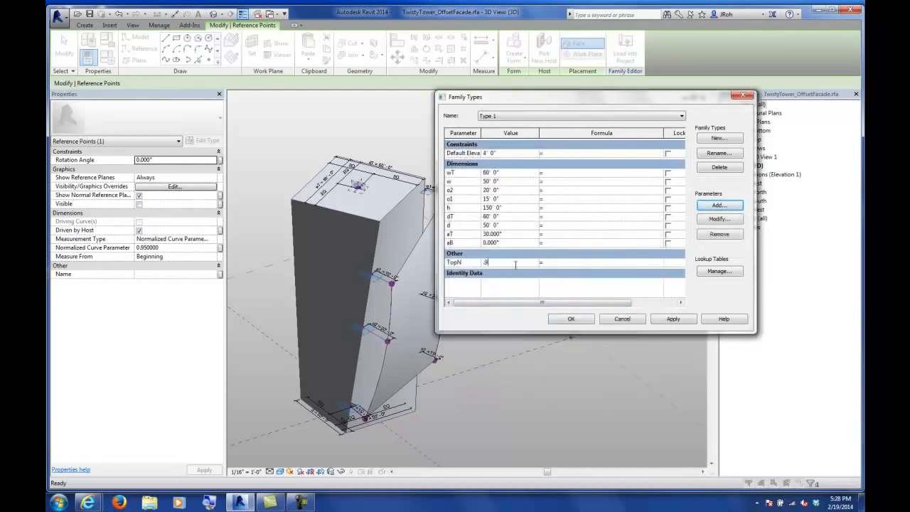
pyautogui.click(572, 319)
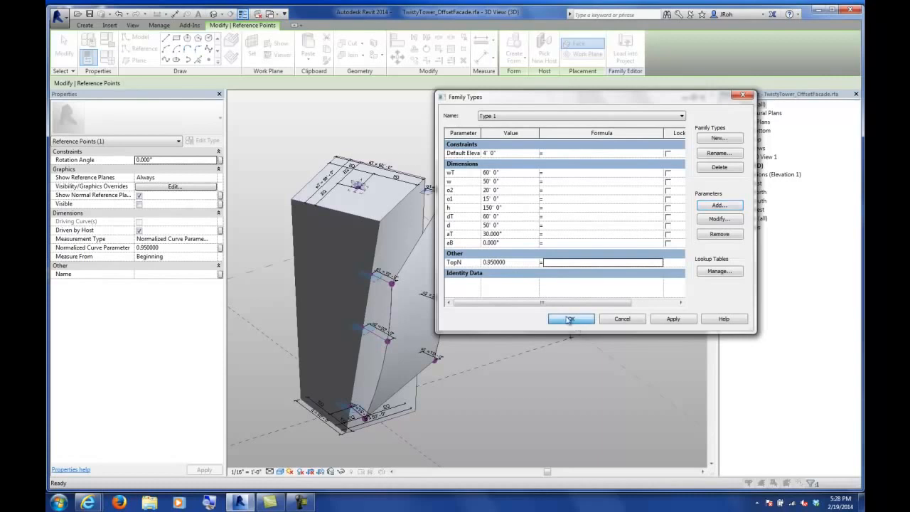
# - Associate the normalized curve parameter of the uppermost hosted point on the tower's far edge with TopN
pyautogui.click(422, 194)
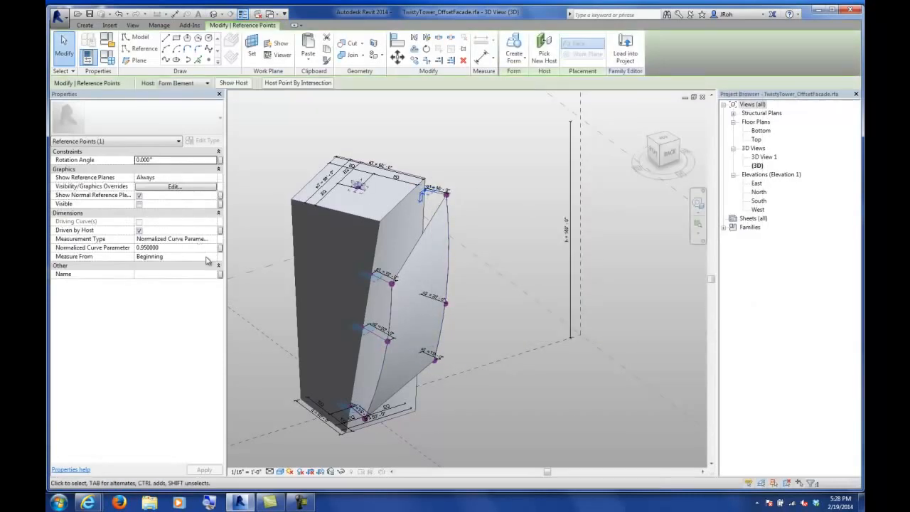
pyautogui.click(221, 249)
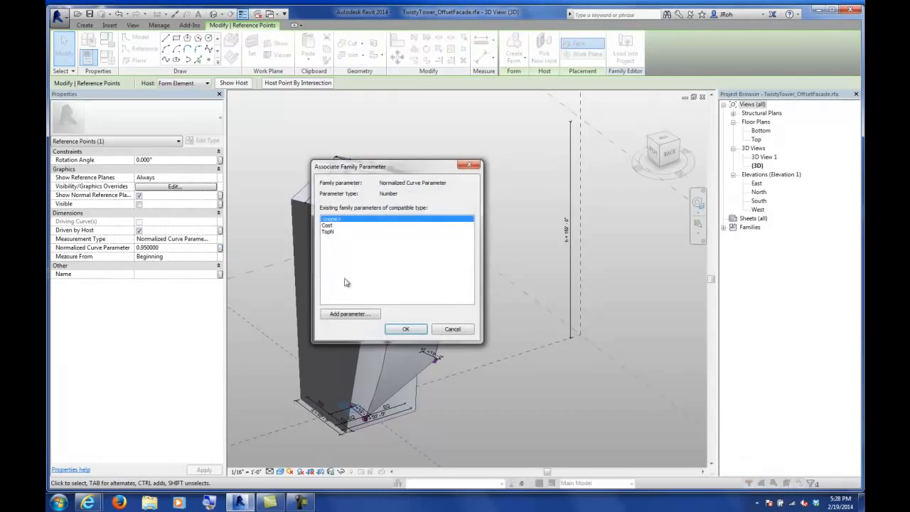
pyautogui.click(333, 232)
pyautogui.click(405, 329)
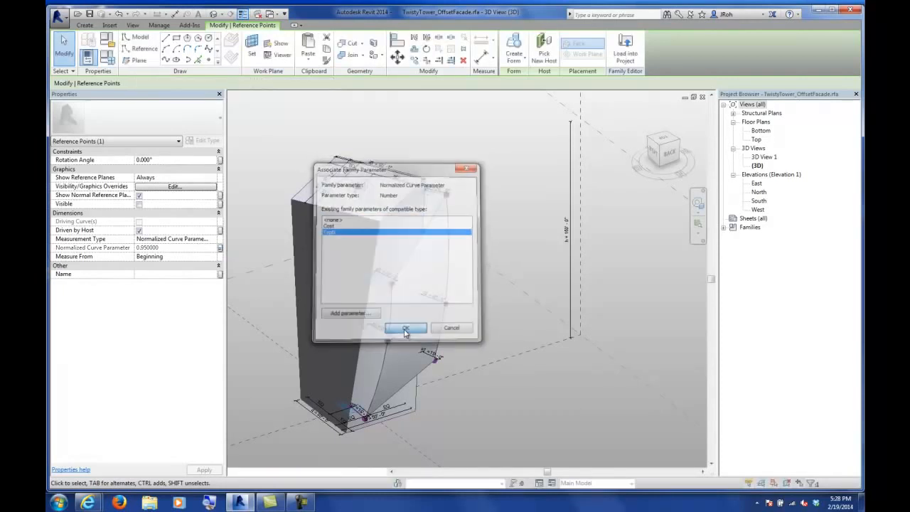
# - Switch the family to Type 2 with TopN set to 0.65 and look over the reshaped facade
pyautogui.click(111, 60)
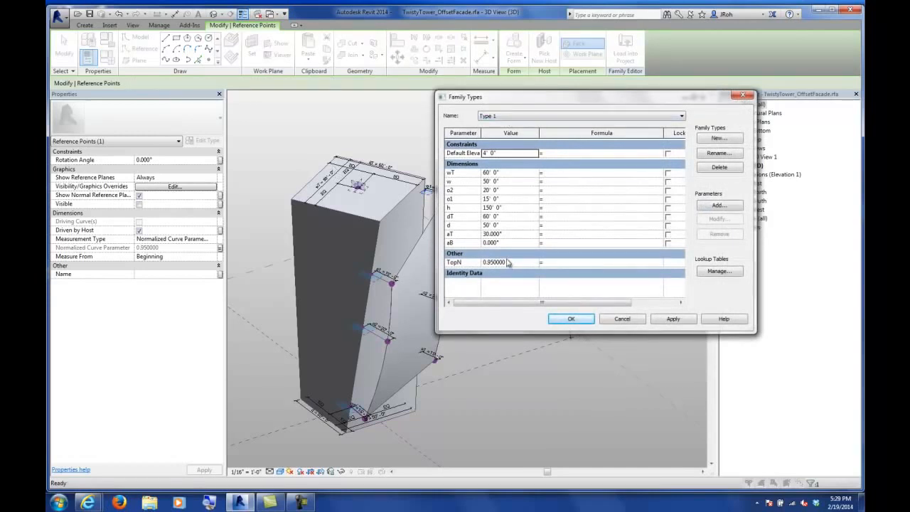
pyautogui.click(498, 118)
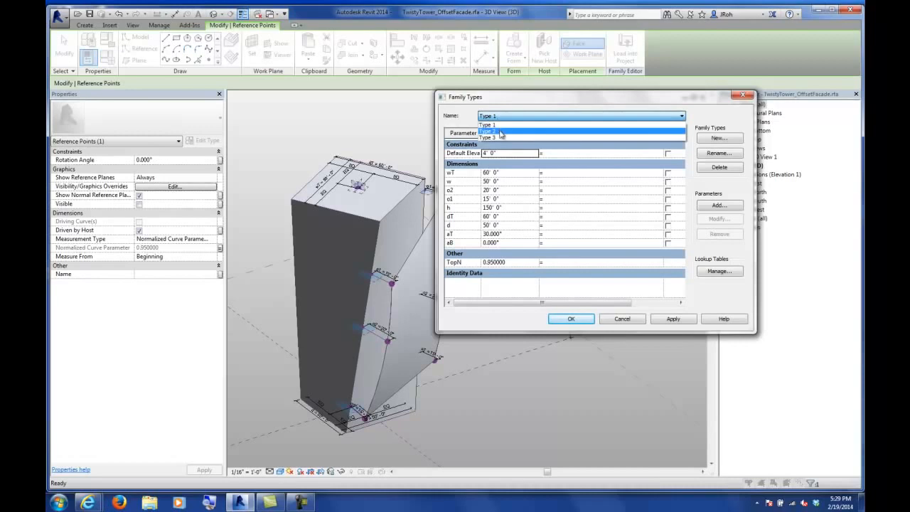
pyautogui.click(502, 134)
pyautogui.click(514, 264)
pyautogui.write('.')
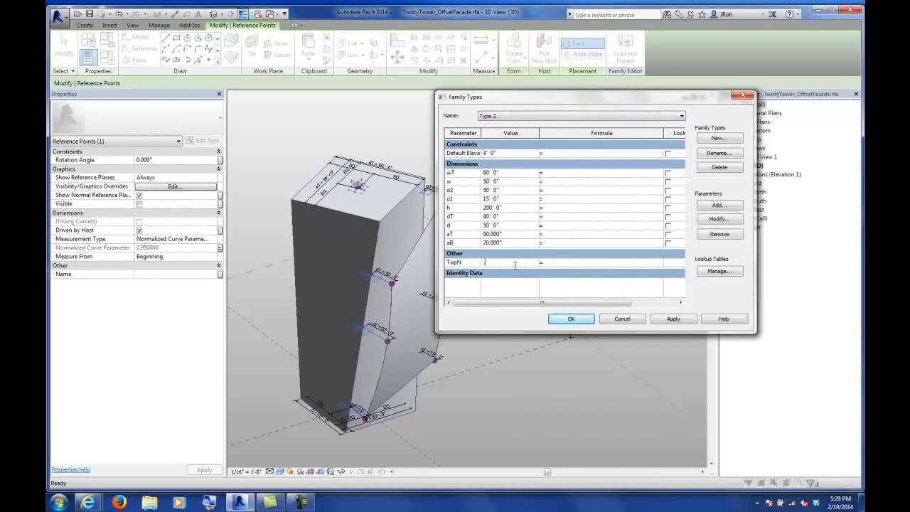
pyautogui.write('65')
pyautogui.click(576, 320)
pyautogui.keyDown('shift'); pyautogui.moveTo(544, 291); pyautogui.dragTo(491, 299, button='middle'); pyautogui.keyUp('shift')
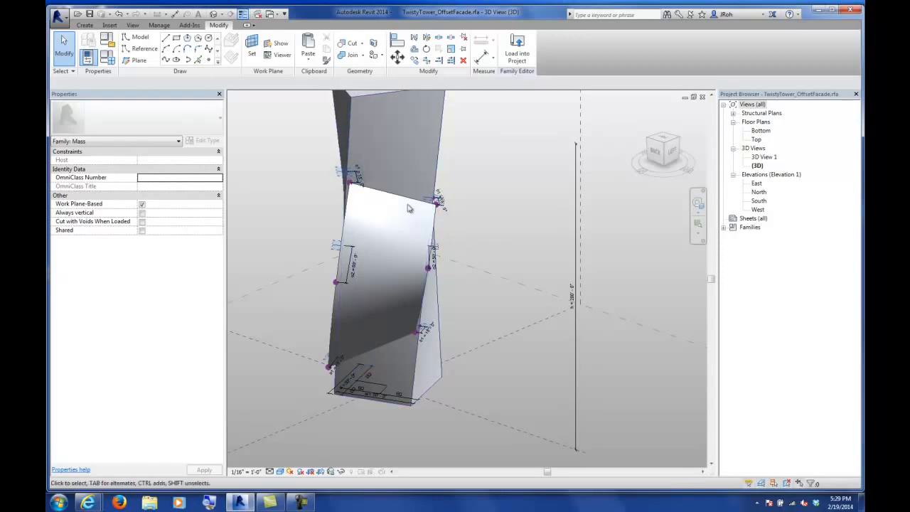
pyautogui.keyDown('shift'); pyautogui.moveTo(370, 220); pyautogui.dragTo(362, 158, button='middle'); pyautogui.keyUp('shift')
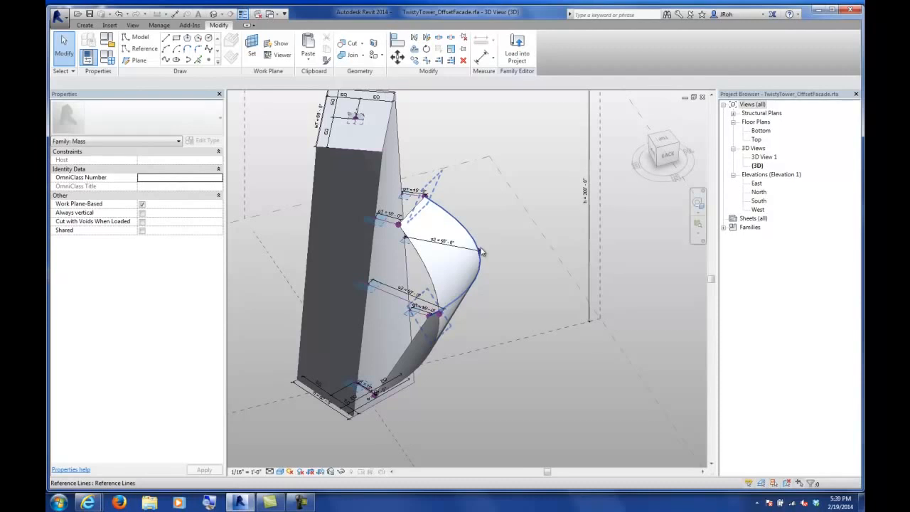
pyautogui.scroll(-3, 482, 252)
pyautogui.keyDown('shift'); pyautogui.moveTo(457, 264); pyautogui.dragTo(377, 185, button='middle'); pyautogui.keyUp('shift')
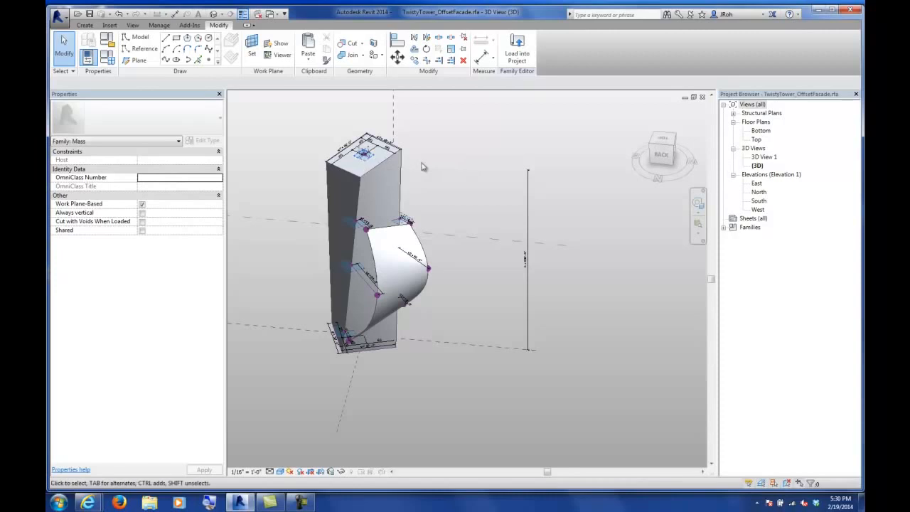
# - Place a free reference point beside the tower in the North elevation and set its reference planes to show Always
pyautogui.doubleClick(758, 192)
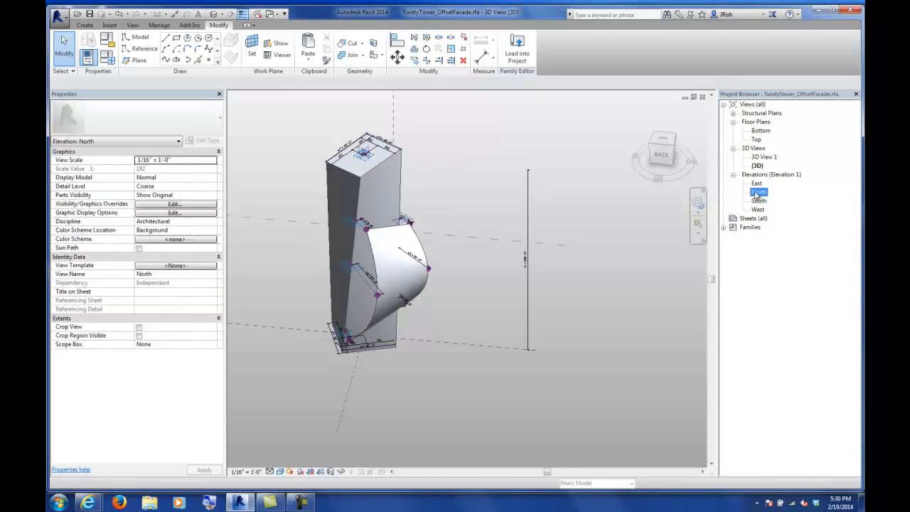
pyautogui.click(209, 60)
pyautogui.click(490, 223)
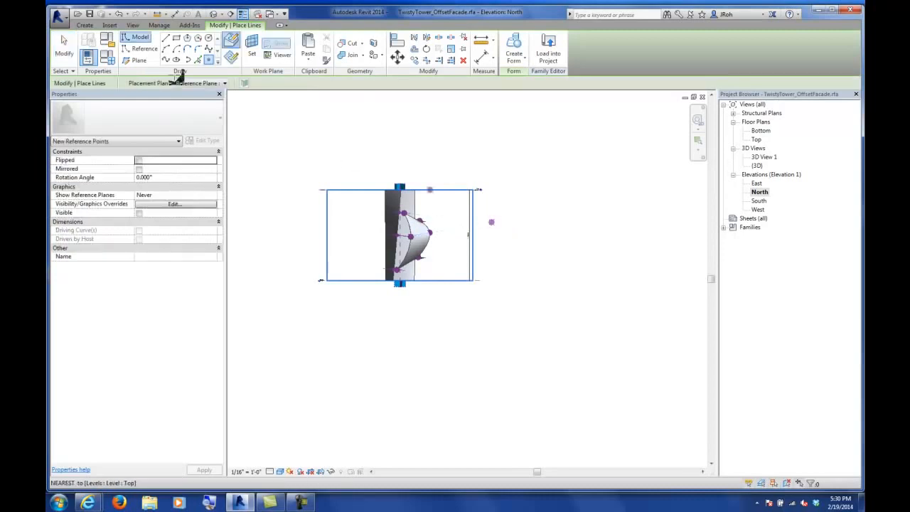
pyautogui.press('Escape')
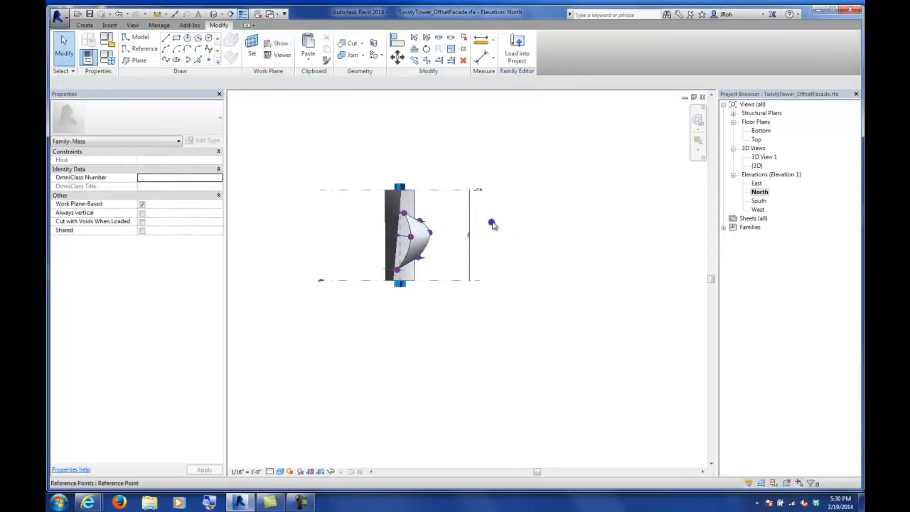
pyautogui.click(492, 222)
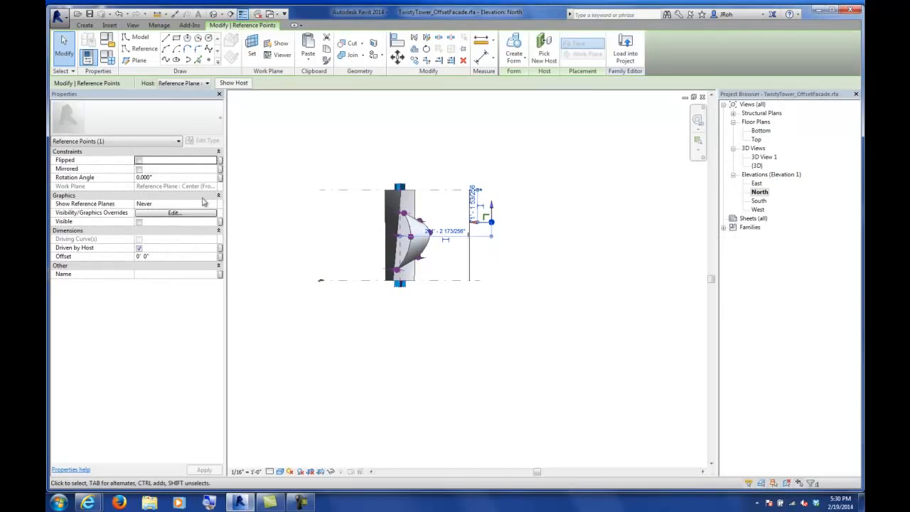
pyautogui.click(211, 205)
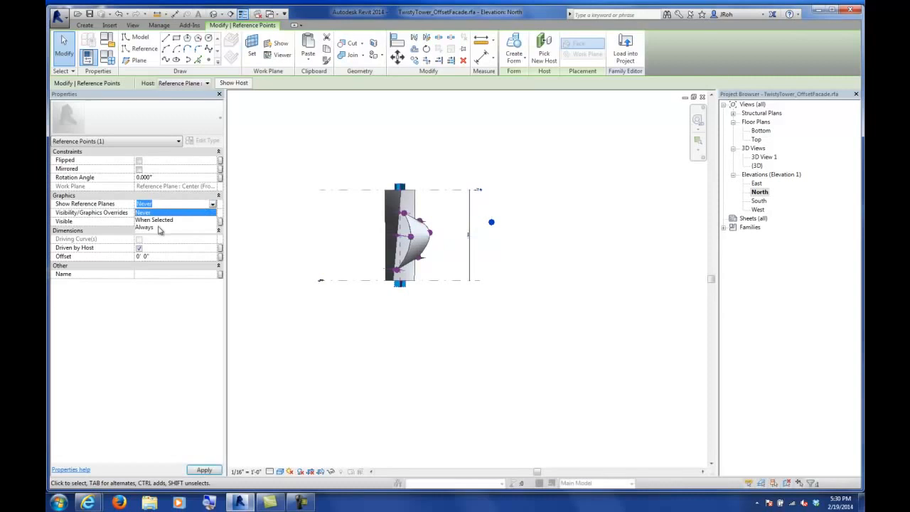
pyautogui.click(159, 228)
# - Set the free reference point's rotation angle to 45° in the 3D view and examine its tilted planes
pyautogui.doubleClick(757, 166)
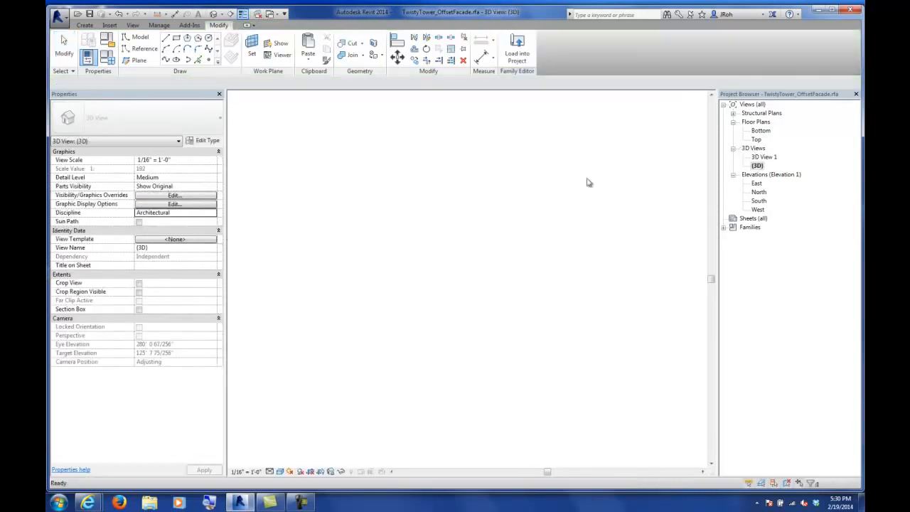
pyautogui.keyDown('shift'); pyautogui.moveTo(374, 256); pyautogui.dragTo(498, 272, button='middle'); pyautogui.keyUp('shift')
pyautogui.click(168, 176)
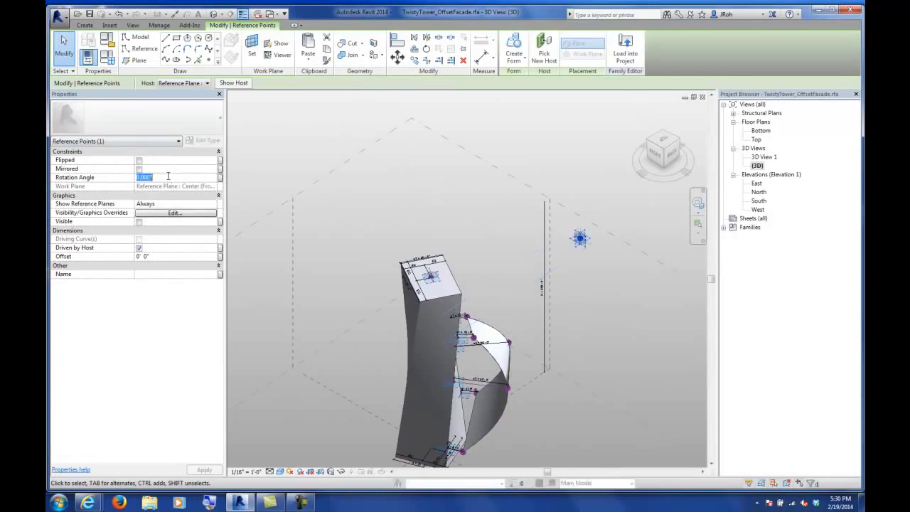
pyautogui.write('45')
pyautogui.press('Return')
pyautogui.keyDown('shift'); pyautogui.moveTo(595, 306); pyautogui.dragTo(455, 254, button='middle'); pyautogui.keyUp('shift')
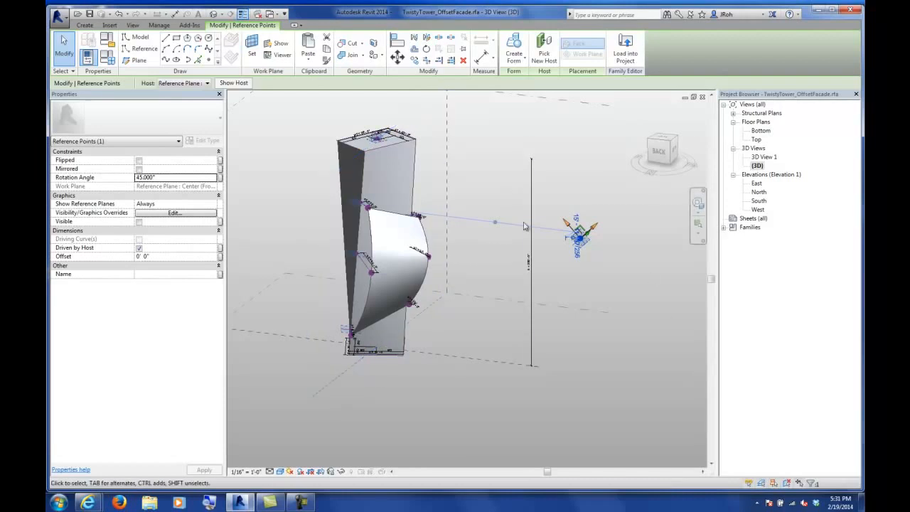
# - Delete the free reference point beside the tower
pyautogui.click(602, 235)
pyautogui.click(583, 236)
pyautogui.press('Delete')
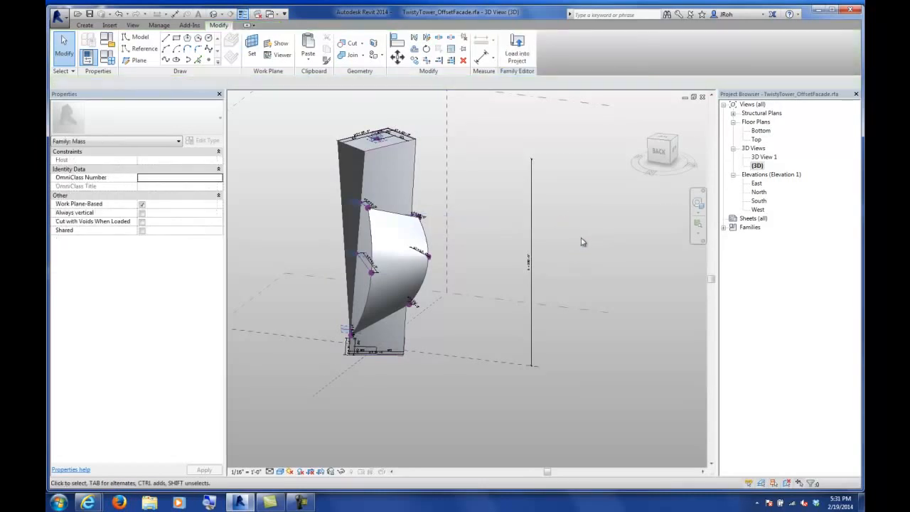
# - Place two hosted reference points on the tower's top edge dimensioned dT, one near each end
pyautogui.keyDown('shift'); pyautogui.moveTo(344, 186); pyautogui.dragTo(397, 258, button='middle'); pyautogui.keyUp('shift')
pyautogui.scroll(4, 386, 113)
pyautogui.moveTo(386, 114); pyautogui.dragTo(396, 165, button='middle')
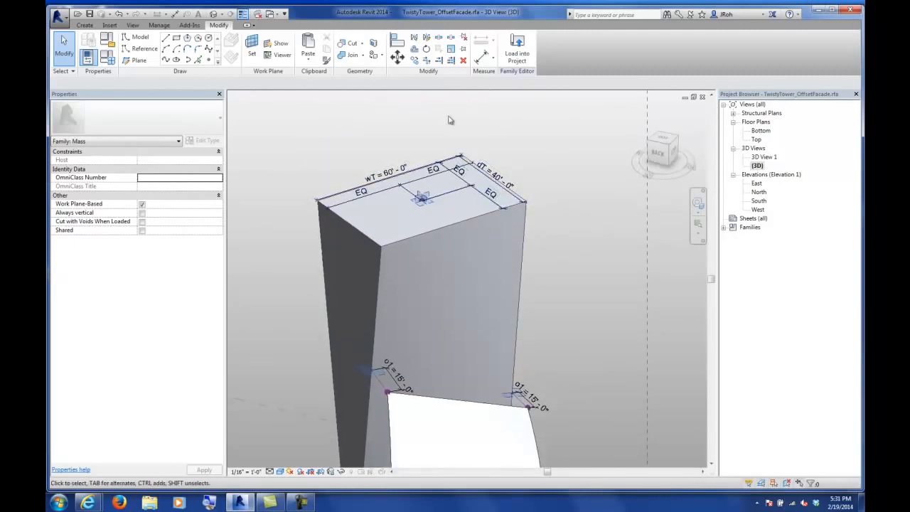
pyautogui.keyDown('shift'); pyautogui.moveTo(418, 180); pyautogui.dragTo(438, 223, button='middle'); pyautogui.keyUp('shift')
pyautogui.click(208, 60)
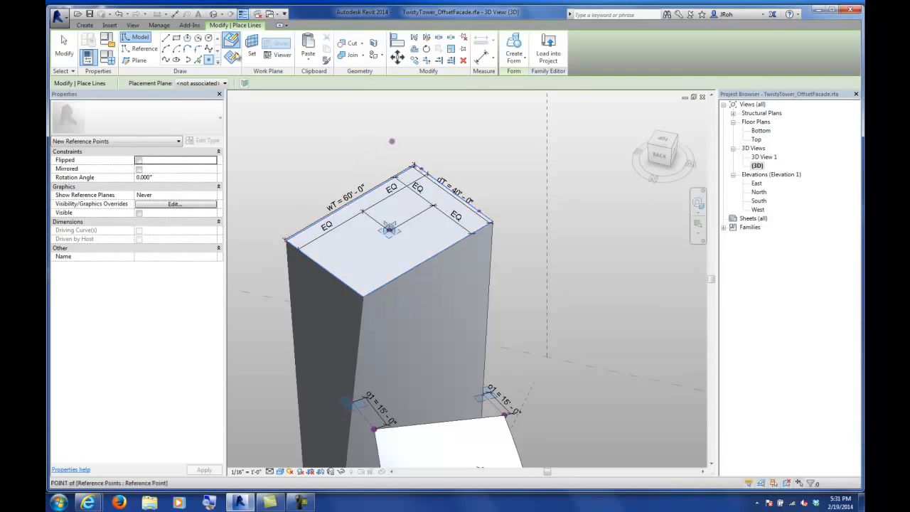
pyautogui.press('Escape')
pyautogui.press('Escape')
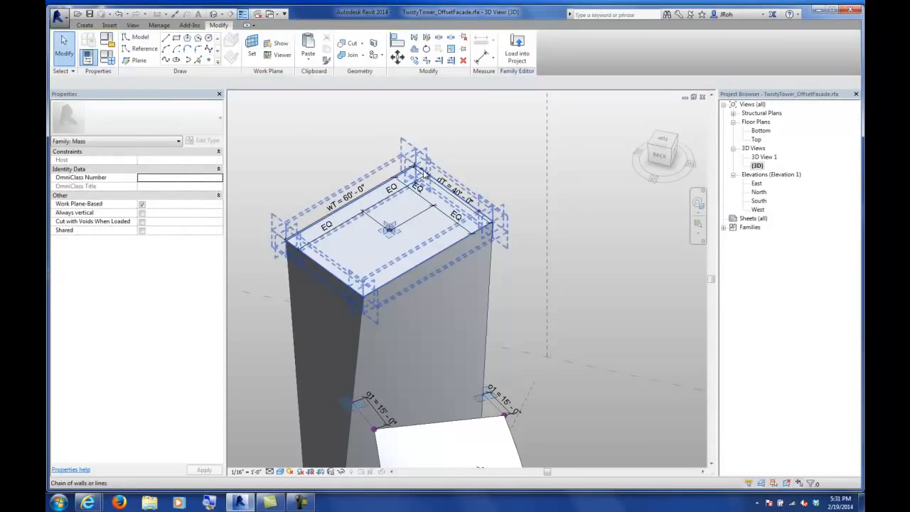
# - Set both hosted points on the top dT edge to show their reference planes Always, and clear the selection
pyautogui.click(420, 165)
pyautogui.keyDown('ctrl'); pyautogui.click(484, 213); pyautogui.keyUp('ctrl')
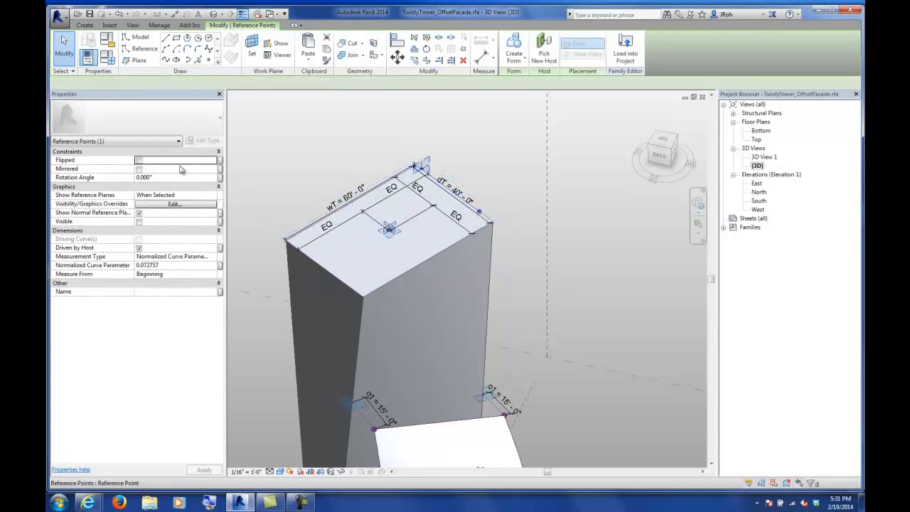
pyautogui.click(213, 196)
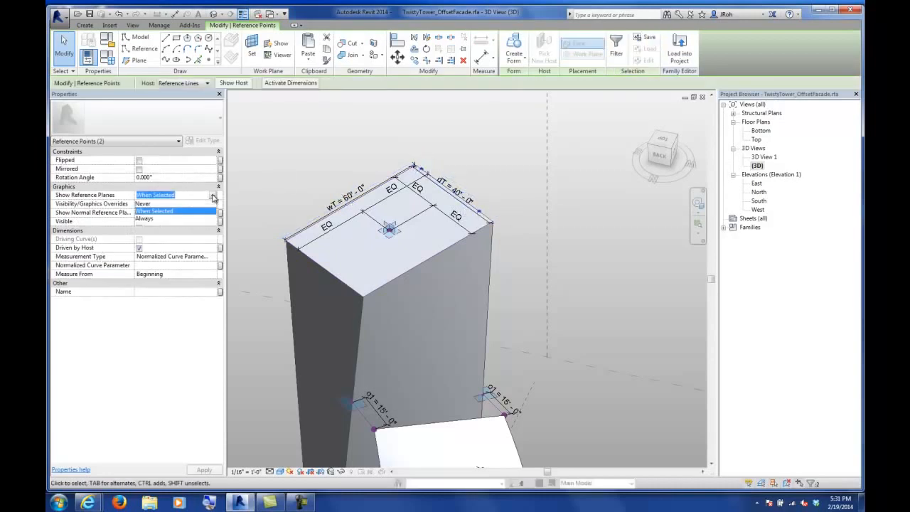
pyautogui.click(146, 218)
pyautogui.keyDown('shift'); pyautogui.moveTo(478, 230); pyautogui.dragTo(377, 186, button='middle'); pyautogui.keyUp('shift')
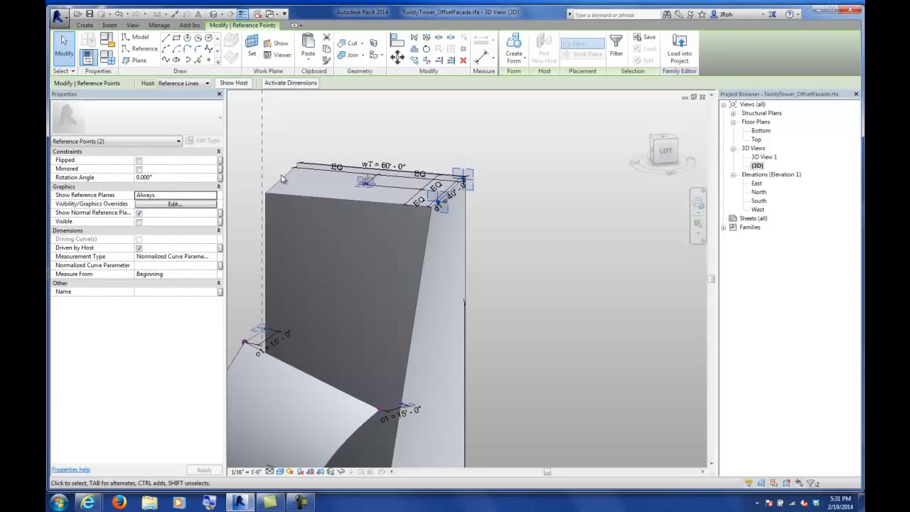
pyautogui.keyDown('shift'); pyautogui.moveTo(332, 278); pyautogui.dragTo(504, 328, button='middle'); pyautogui.keyUp('shift')
pyautogui.moveTo(512, 382); pyautogui.dragTo(455, 266, button='middle')
pyautogui.scroll(-2, 432, 242)
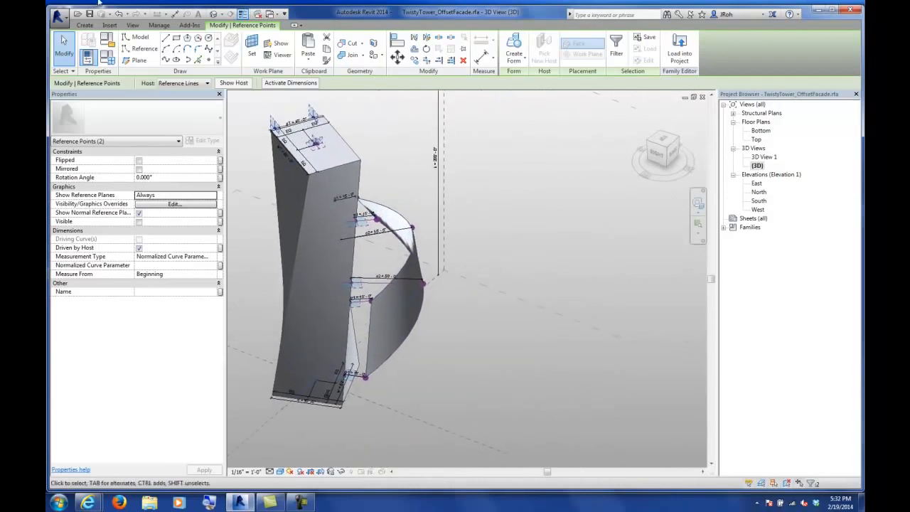
pyautogui.click(246, 189)
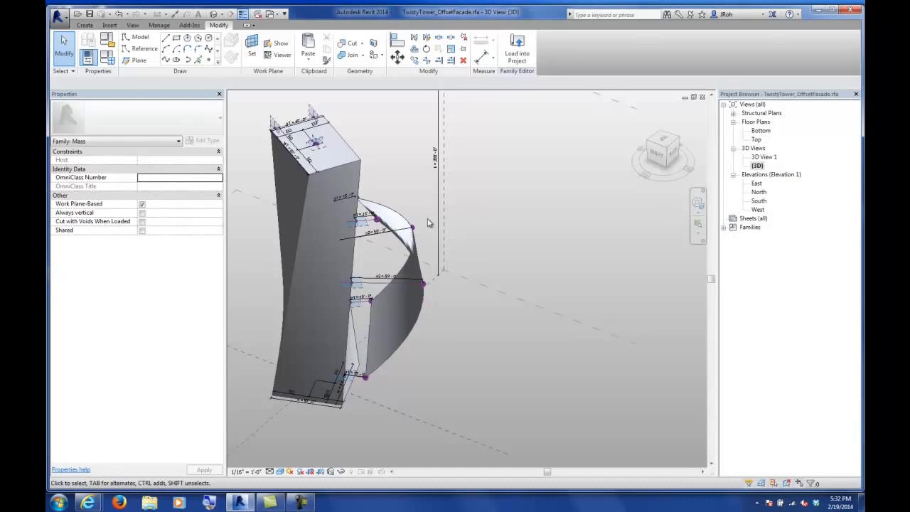
pyautogui.keyDown('shift'); pyautogui.moveTo(583, 331); pyautogui.dragTo(420, 300, button='middle'); pyautogui.keyUp('shift')
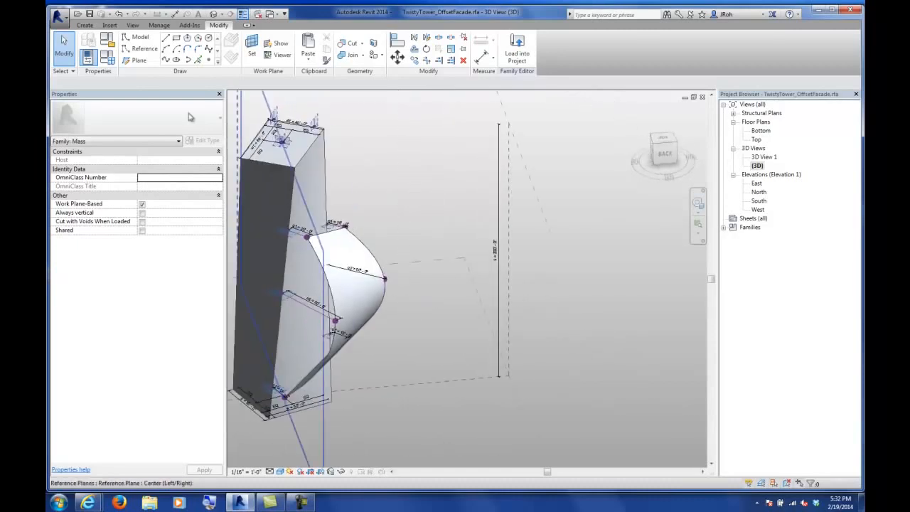
# - Set the TopN parameter to 0.75 in the family types and save the family
pyautogui.click(107, 58)
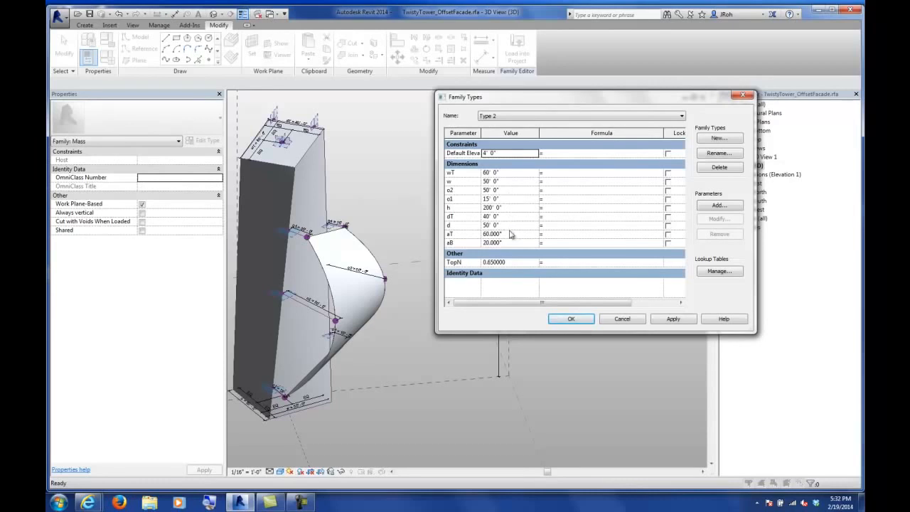
pyautogui.click(516, 264)
pyautogui.write('.75')
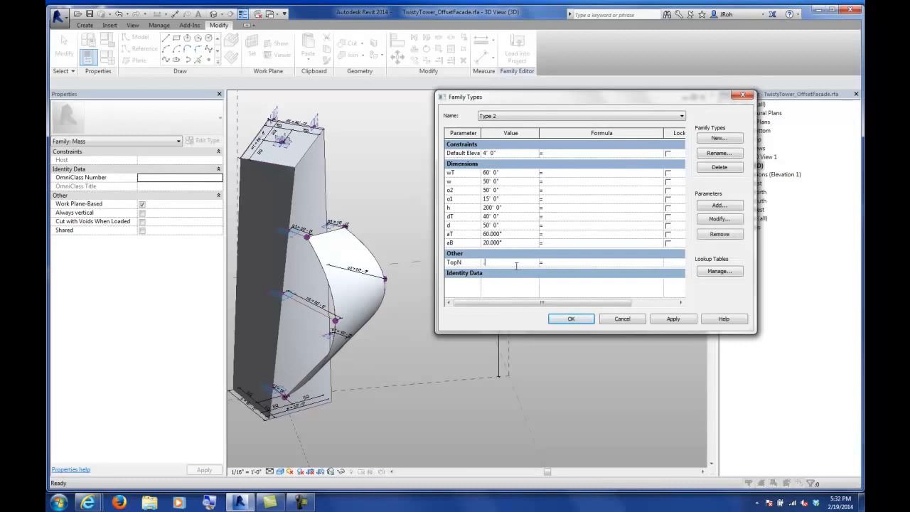
pyautogui.click(574, 321)
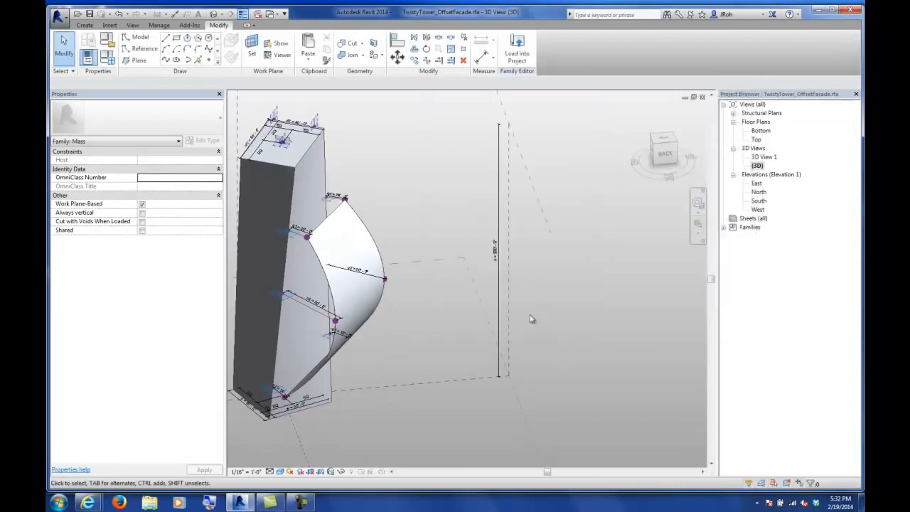
pyautogui.scroll(-4, 414, 304)
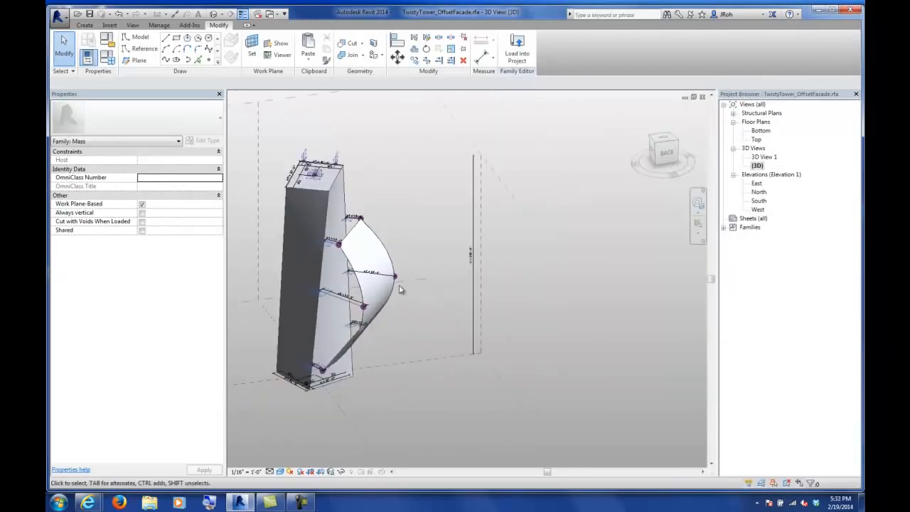
pyautogui.click(89, 14)
pyautogui.click(302, 503)
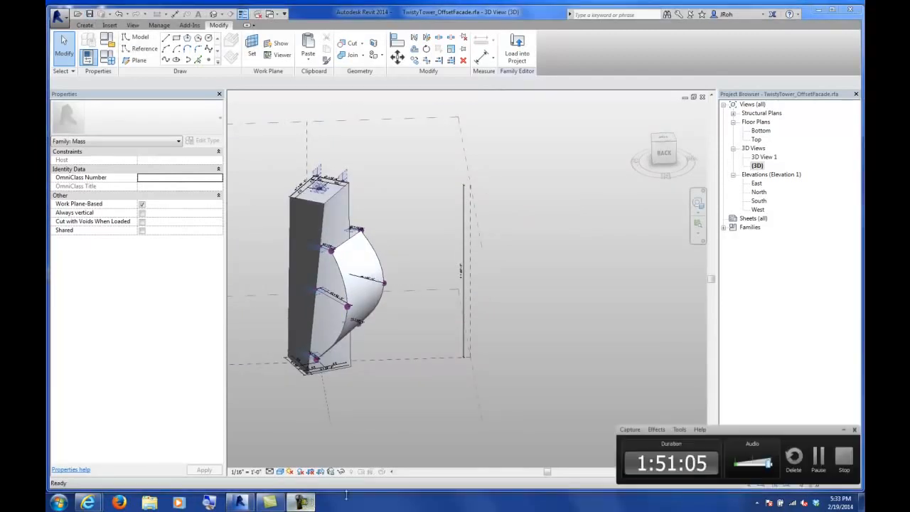
pyautogui.click(843, 430)
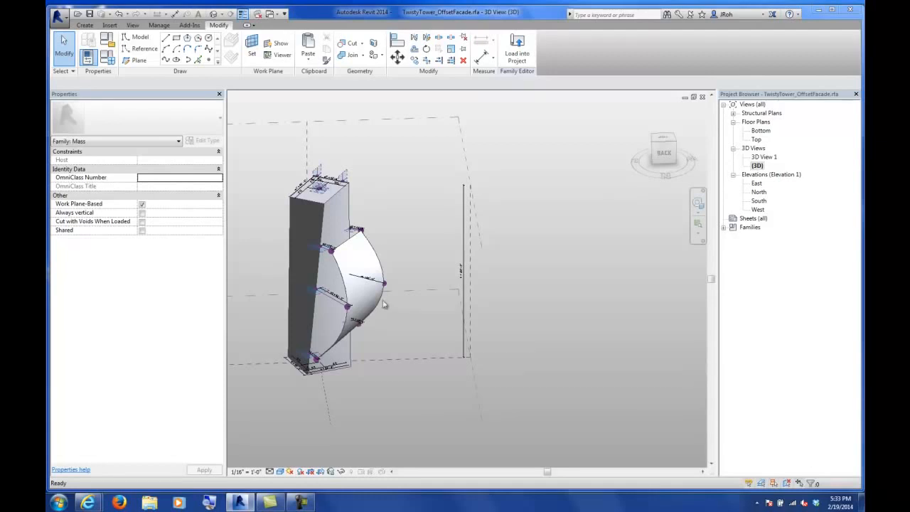
# - Select the curved offset facade form beside the tower and divide its surface into a UV grid
pyautogui.keyDown('shift'); pyautogui.moveTo(420, 356); pyautogui.dragTo(355, 299, button='middle'); pyautogui.keyUp('shift')
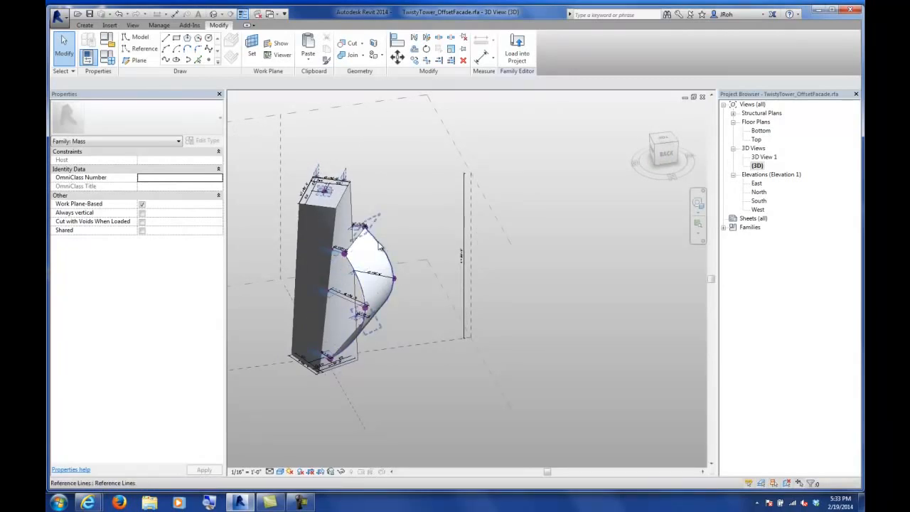
pyautogui.click(381, 251)
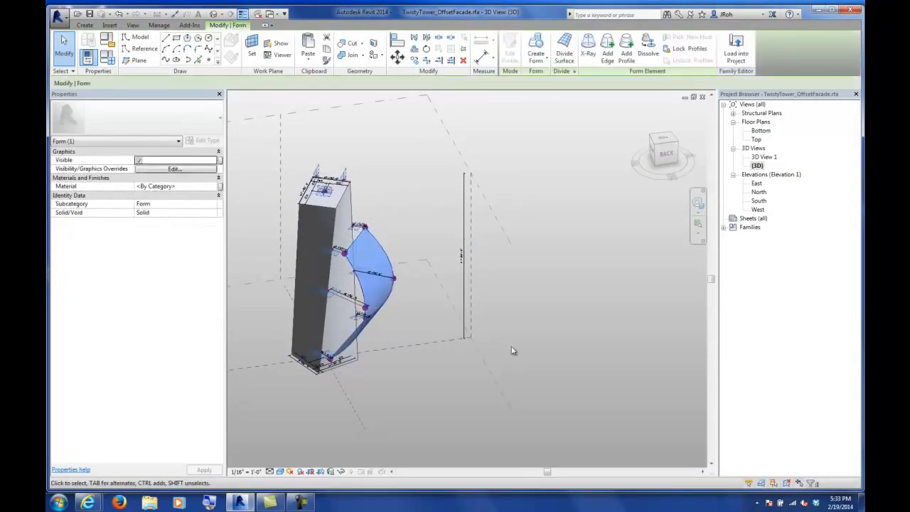
pyautogui.keyDown('shift'); pyautogui.moveTo(521, 355); pyautogui.dragTo(328, 270, button='middle'); pyautogui.keyUp('shift')
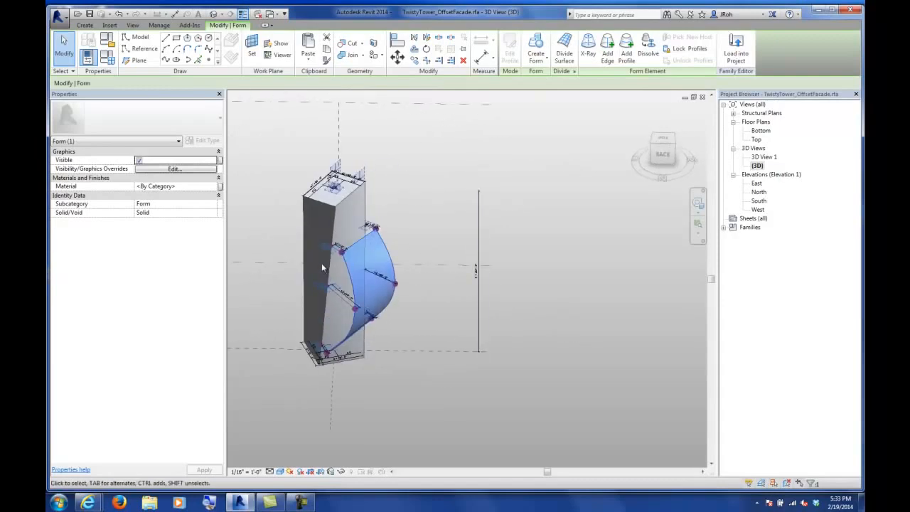
pyautogui.click(365, 205)
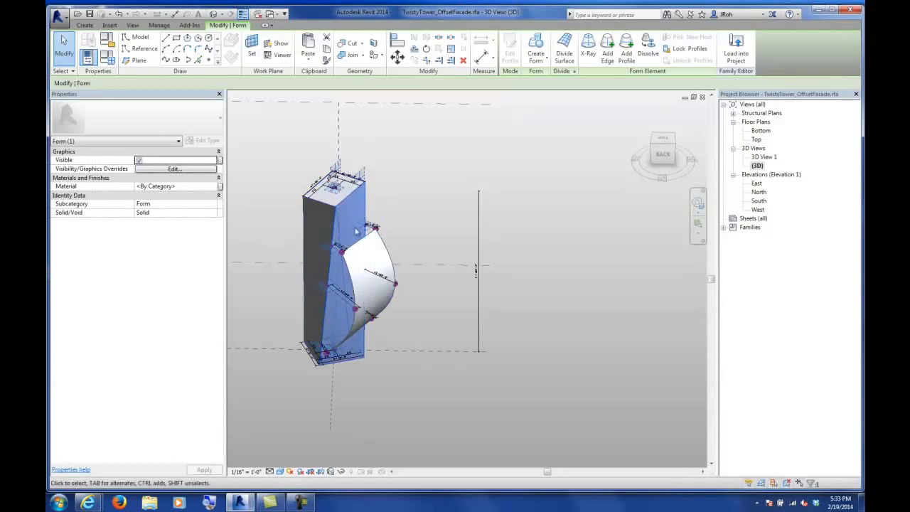
pyautogui.keyDown('shift'); pyautogui.moveTo(325, 318); pyautogui.dragTo(354, 346, button='middle'); pyautogui.keyUp('shift')
pyautogui.click(384, 297)
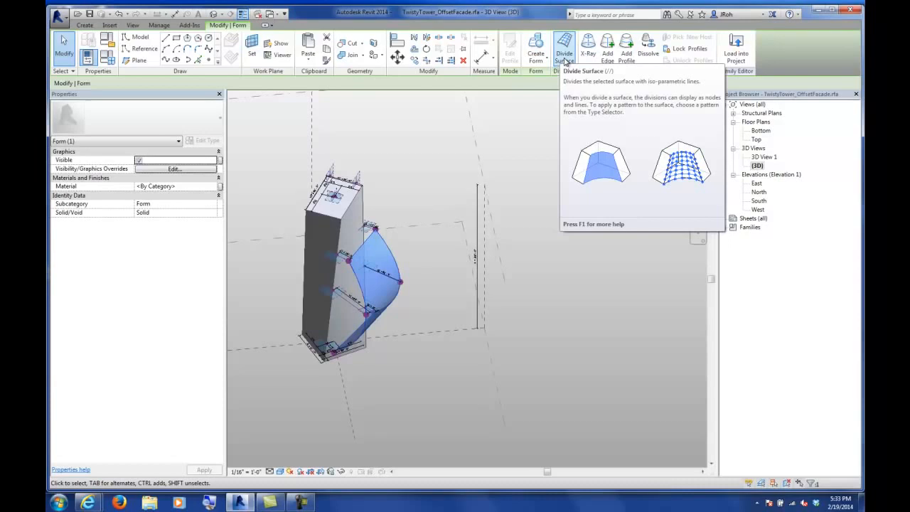
pyautogui.click(565, 62)
pyautogui.keyDown('shift'); pyautogui.moveTo(459, 294); pyautogui.dragTo(526, 298, button='middle'); pyautogui.keyUp('shift')
pyautogui.keyDown('shift'); pyautogui.moveTo(385, 346); pyautogui.dragTo(474, 338, button='middle'); pyautogui.keyUp('shift')
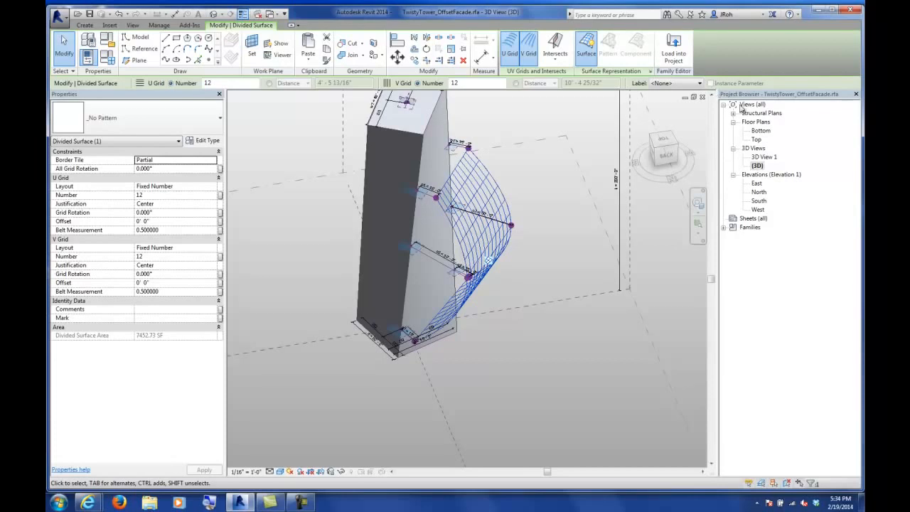
# - Examine the divided facade surface from above in the Bottom floor plan and return to the {3D} view
pyautogui.doubleClick(760, 131)
pyautogui.scroll(-5, 498, 267)
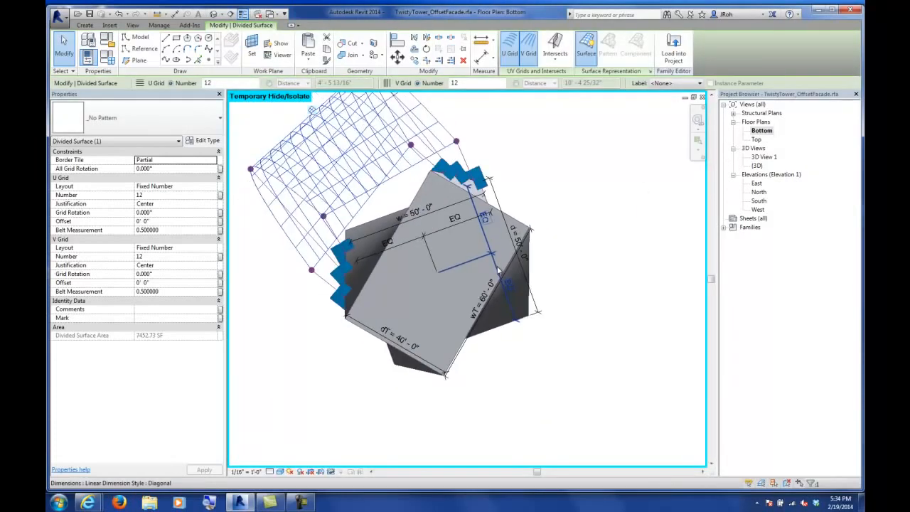
pyautogui.moveTo(522, 280); pyautogui.dragTo(471, 269, button='middle')
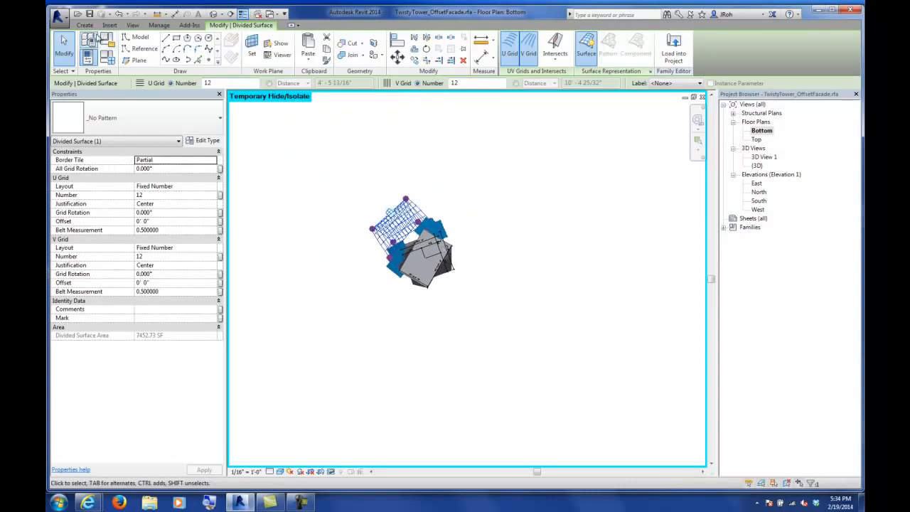
pyautogui.click(439, 324)
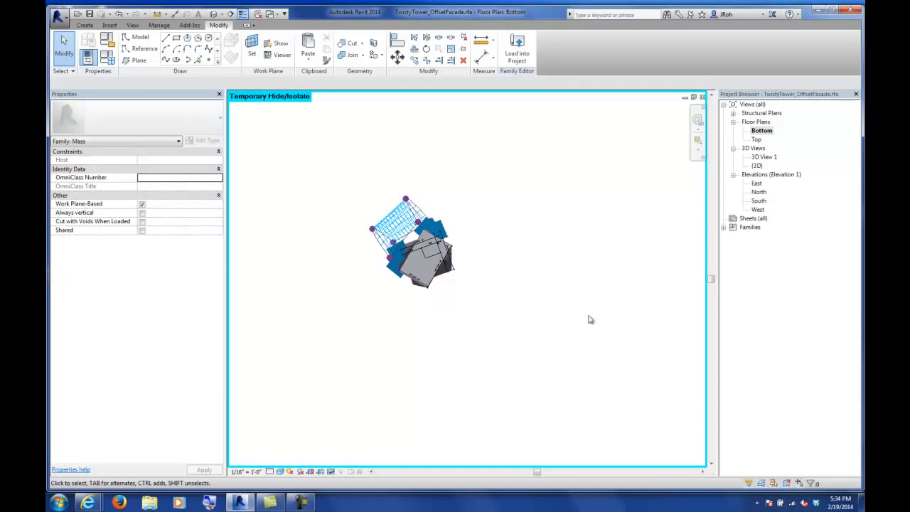
pyautogui.doubleClick(757, 165)
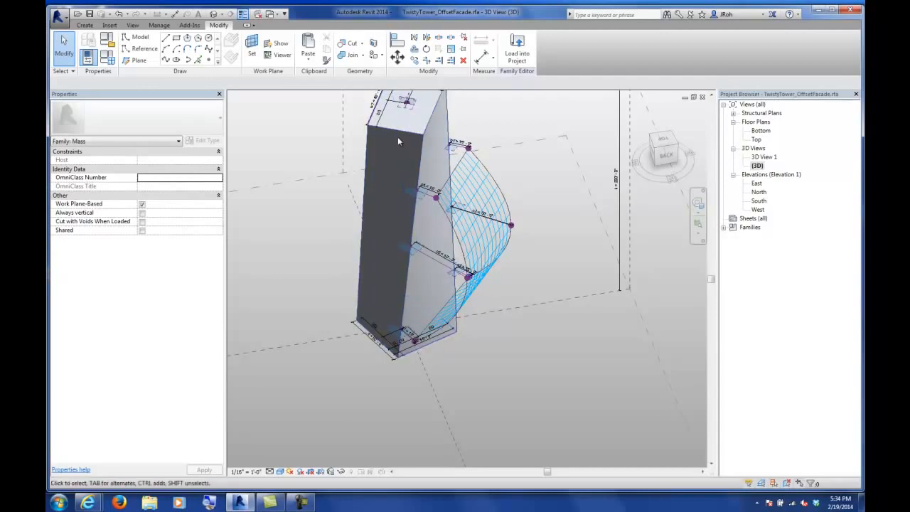
# - Select the divided facade surface in the 3D view and examine its U and V grid lines from several angles
pyautogui.click(473, 192)
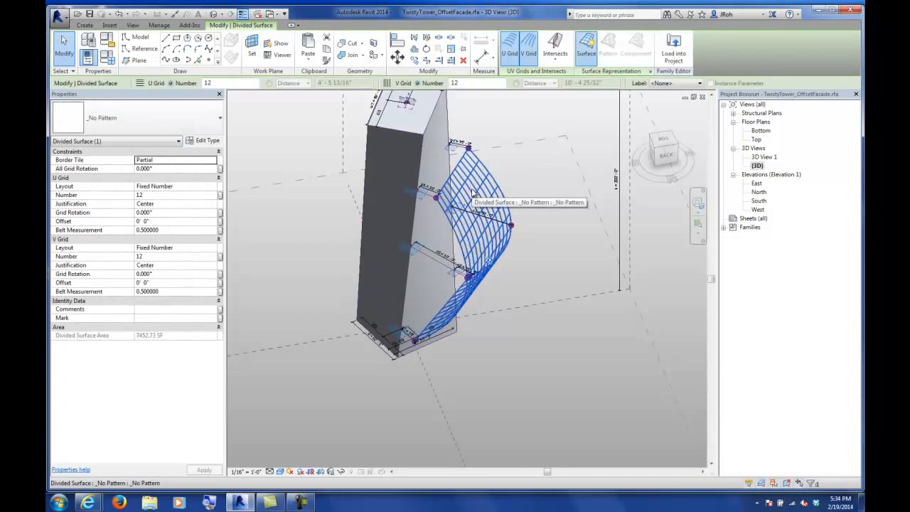
pyautogui.keyDown('shift'); pyautogui.moveTo(583, 278); pyautogui.dragTo(498, 286, button='middle'); pyautogui.keyUp('shift')
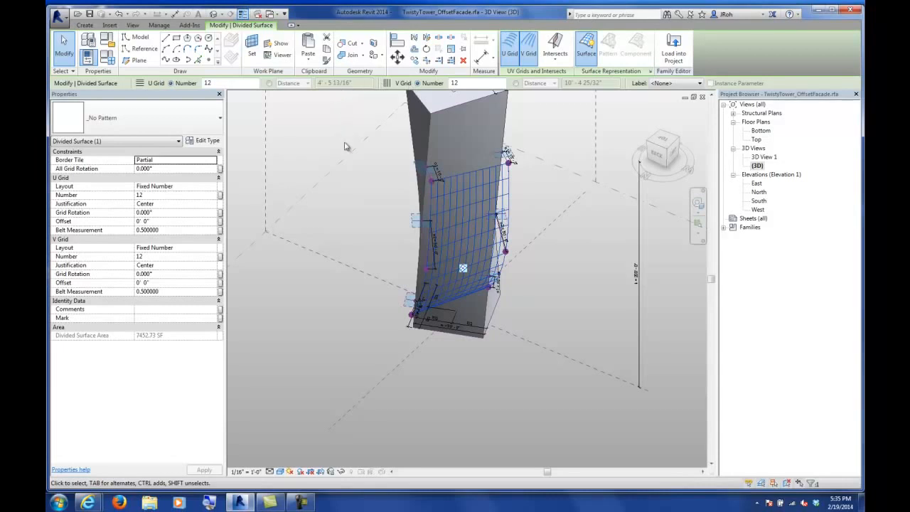
pyautogui.keyDown('shift'); pyautogui.moveTo(351, 209); pyautogui.dragTo(472, 215, button='middle'); pyautogui.keyUp('shift')
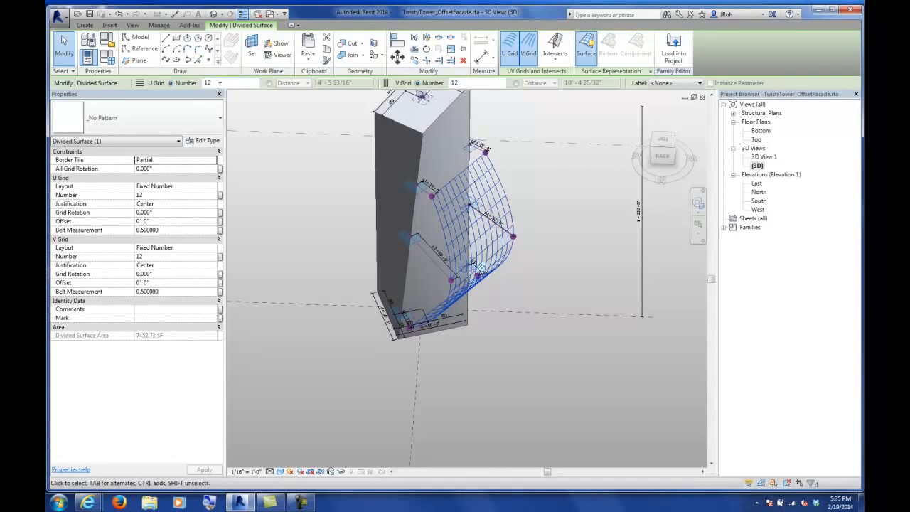
# - Try dividing the facade surface with a V grid number of 8 and a U grid number of 20
pyautogui.moveTo(219, 84); pyautogui.dragTo(197, 83)
pyautogui.moveTo(469, 84); pyautogui.dragTo(432, 77)
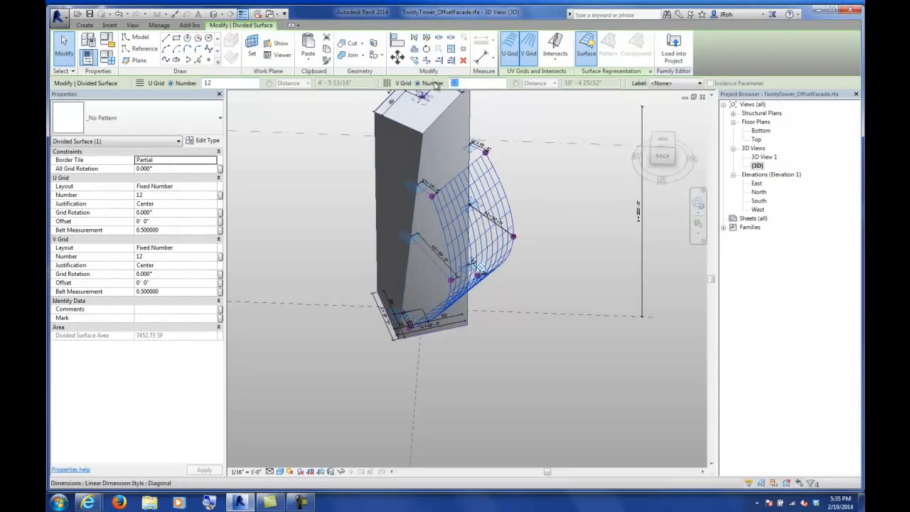
pyautogui.write('8')
pyautogui.press('Return')
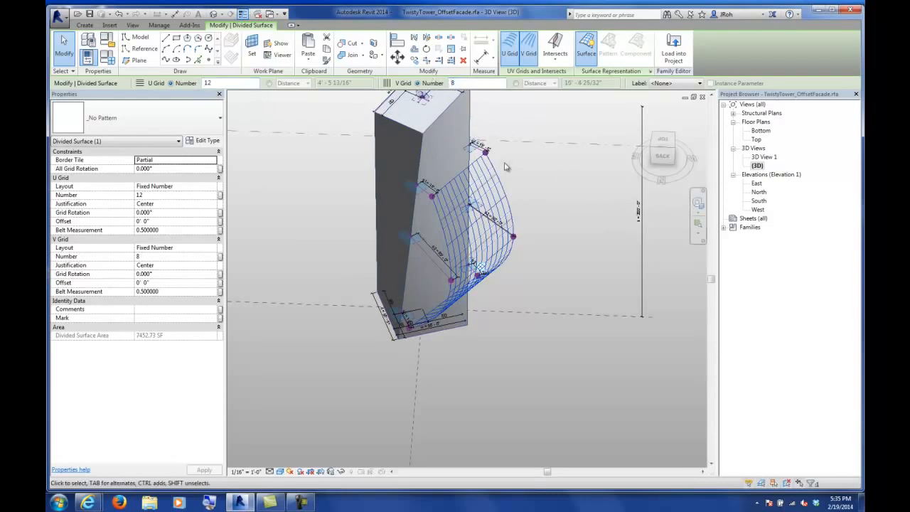
pyautogui.moveTo(228, 83); pyautogui.dragTo(199, 83)
pyautogui.write('20')
pyautogui.press('Return')
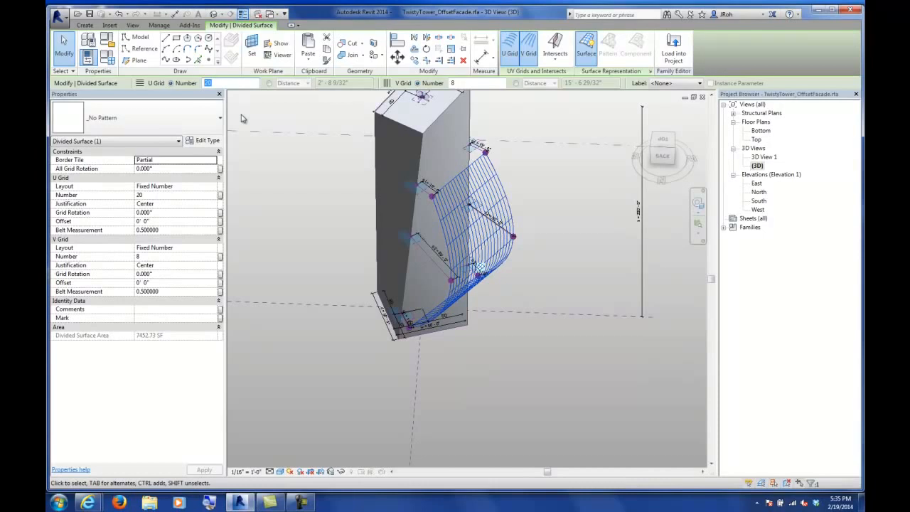
# - Set the divided facade surface's U grid number to 10 and V grid number to 24
pyautogui.press('Return')
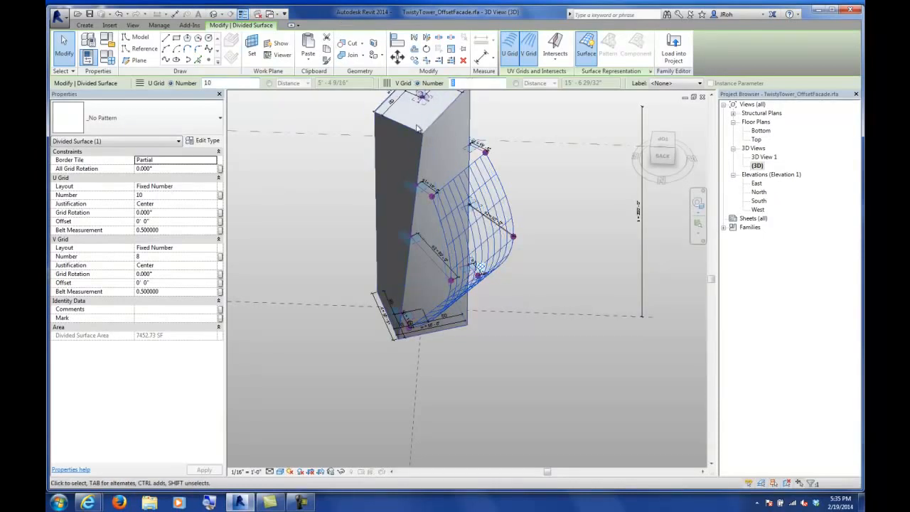
pyautogui.press('Return')
pyautogui.keyDown('shift'); pyautogui.moveTo(460, 306); pyautogui.dragTo(439, 214, button='middle'); pyautogui.keyUp('shift')
pyautogui.scroll(4, 439, 214)
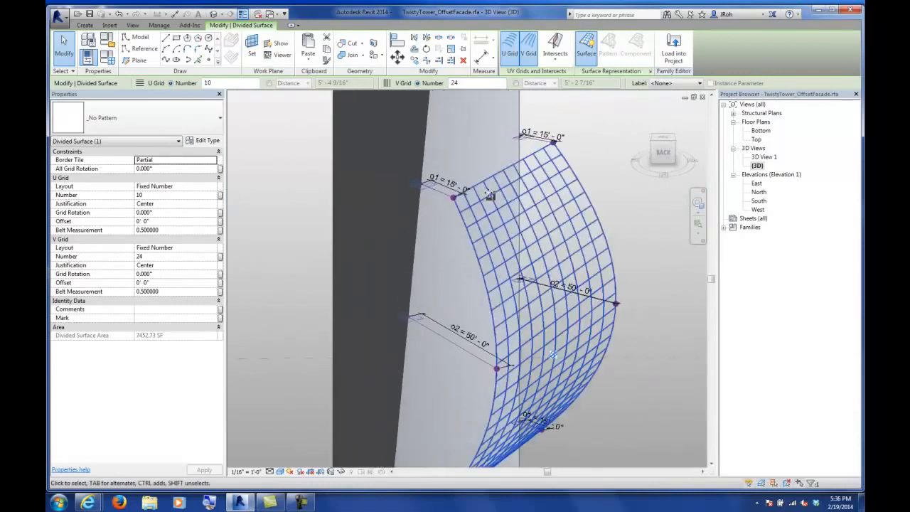
pyautogui.scroll(-2, 501, 249)
pyautogui.moveTo(506, 254); pyautogui.dragTo(427, 212, button='middle')
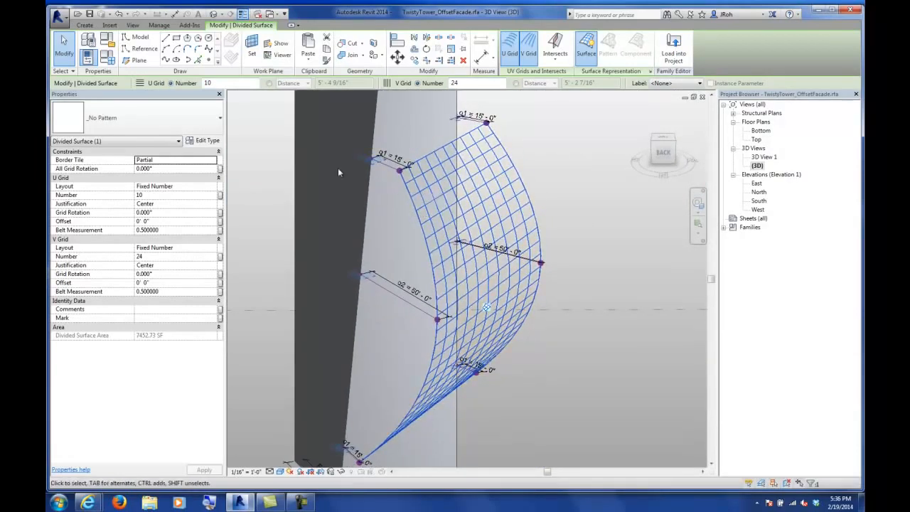
# - Reselect the divided facade surface, review the available surface patterns and apply the Hexagon pattern
pyautogui.click(64, 44)
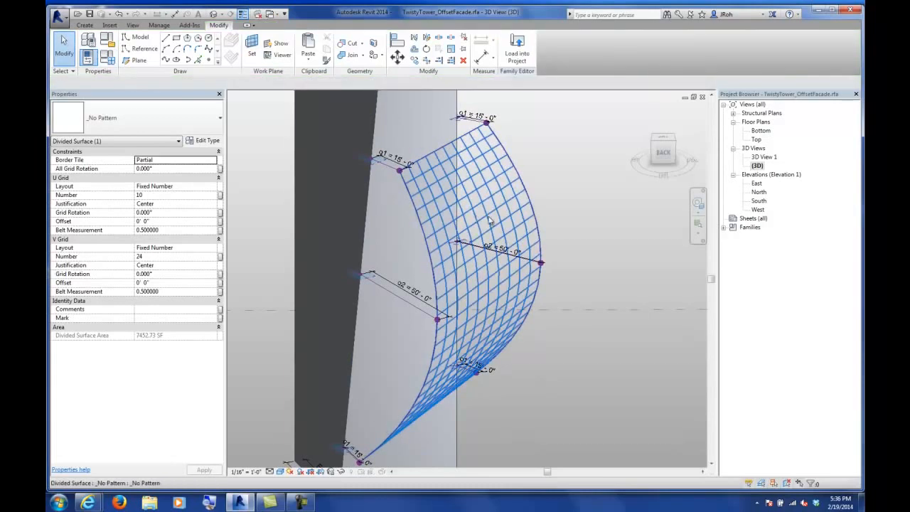
pyautogui.click(483, 212)
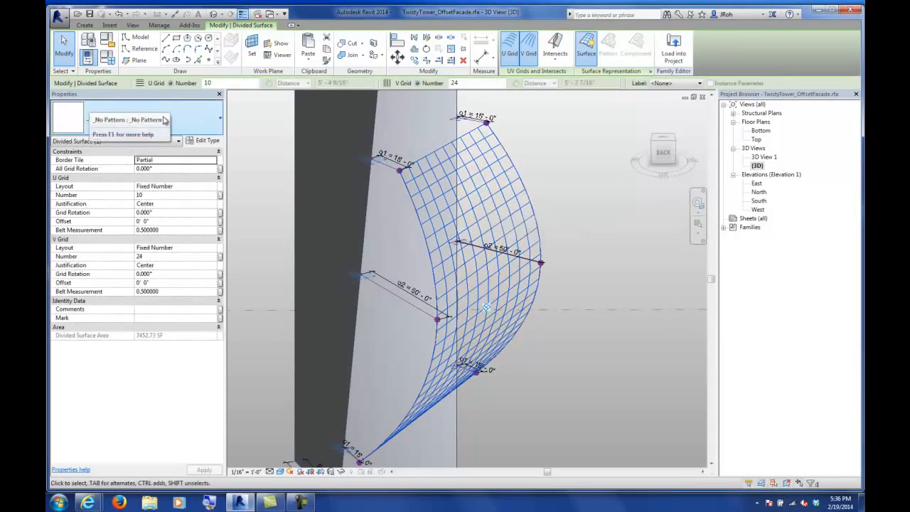
pyautogui.click(190, 122)
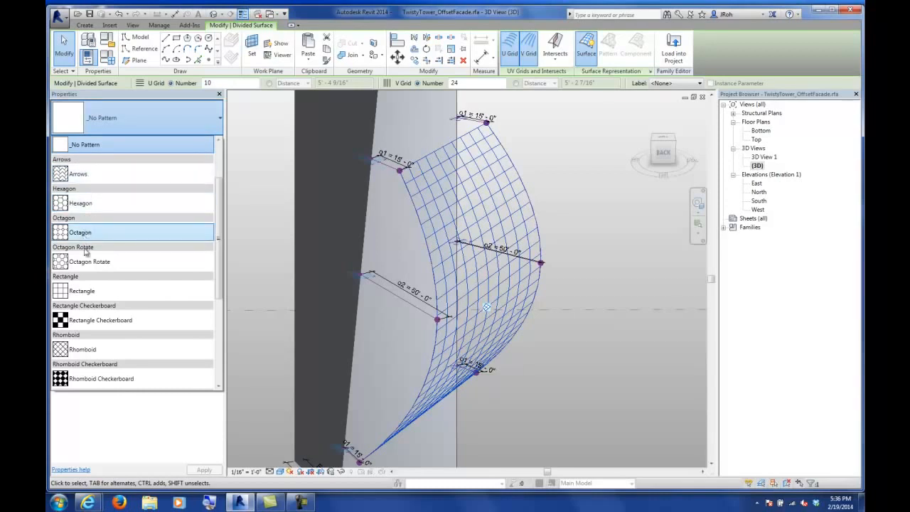
pyautogui.scroll(-1, 108, 302)
pyautogui.scroll(-3, 109, 302)
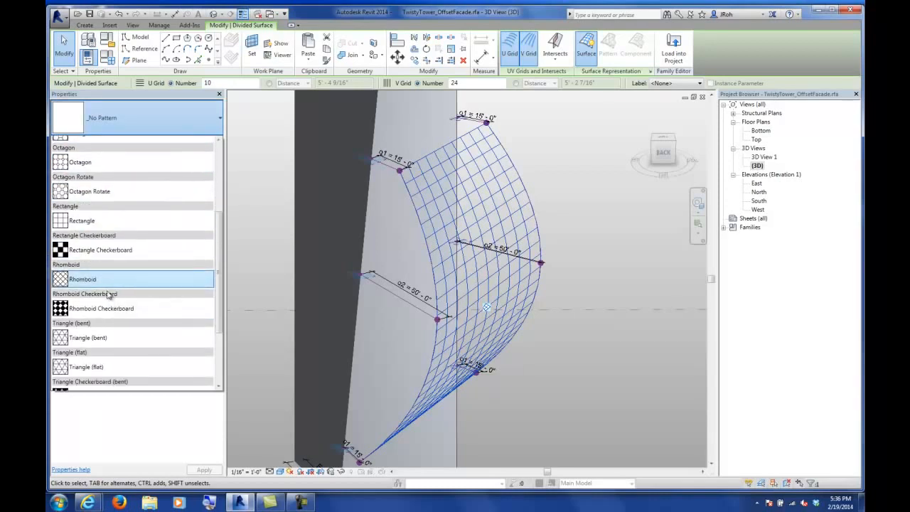
pyautogui.scroll(-1, 103, 285)
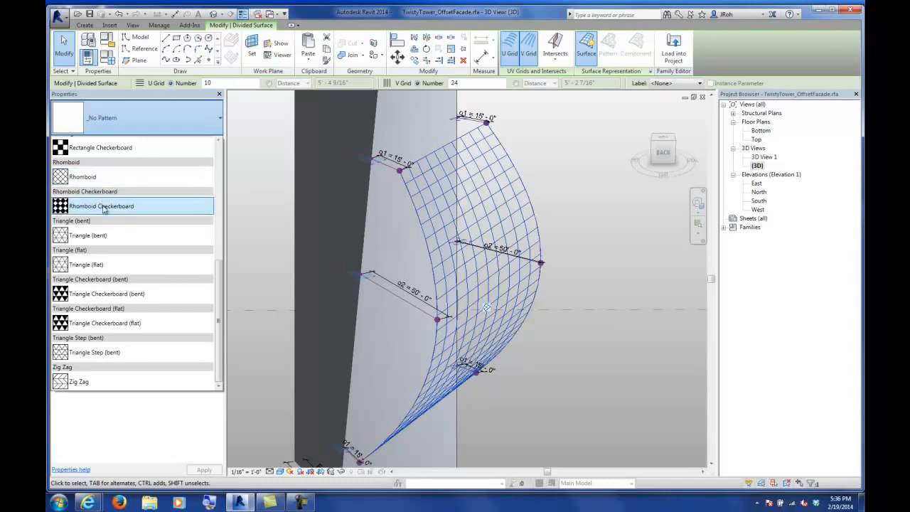
pyautogui.scroll(5, 103, 214)
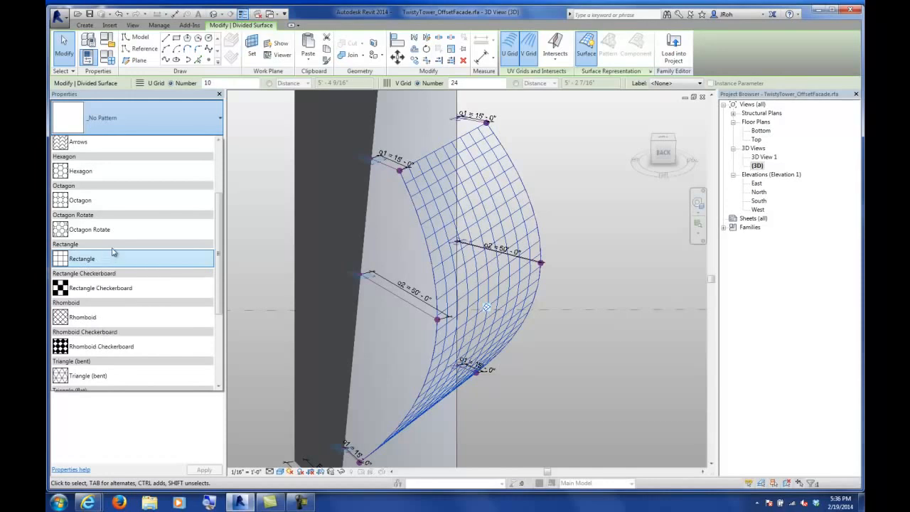
pyautogui.scroll(2, 113, 252)
pyautogui.scroll(2, 83, 259)
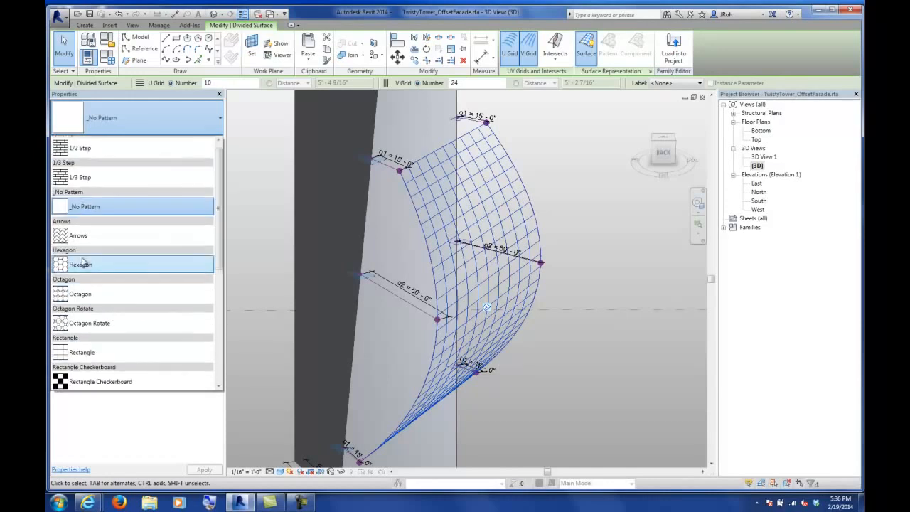
pyautogui.click(81, 266)
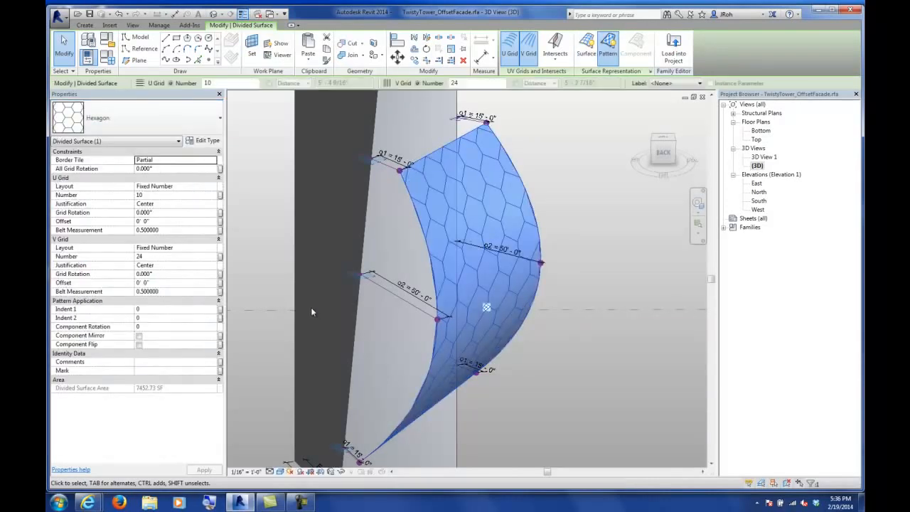
# - Change the divided facade surface's pattern from Hexagon to Rectangle after reviewing the available pattern types
pyautogui.moveTo(581, 357)
pyautogui.keyDown('shift'); pyautogui.mouseDown(button='middle')
pyautogui.moveTo(406, 332)
pyautogui.moveTo(539, 369)
pyautogui.moveTo(585, 371)
pyautogui.mouseUp(button='middle'); pyautogui.keyUp('shift')
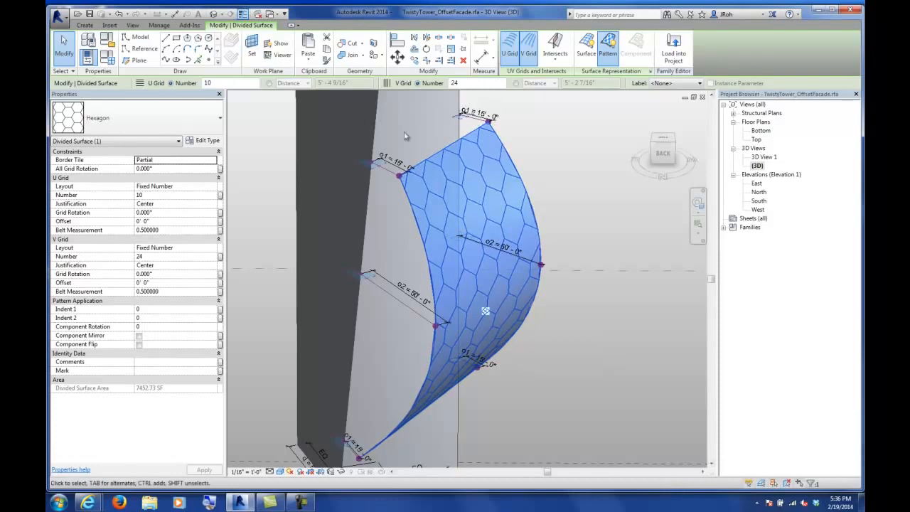
pyautogui.click(141, 117)
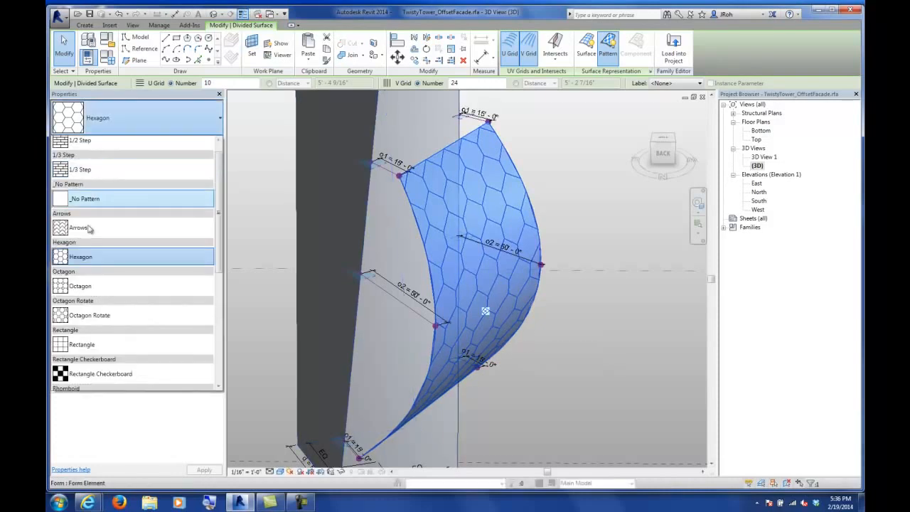
pyautogui.click(89, 262)
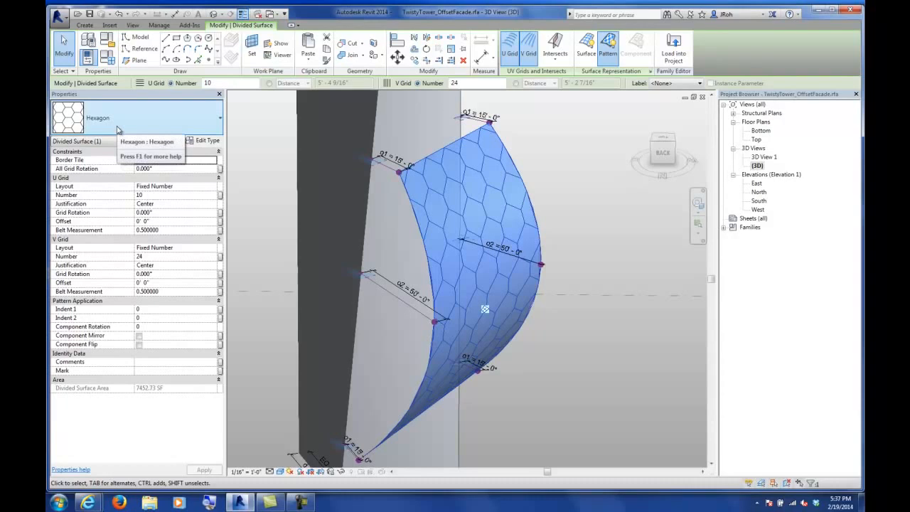
pyautogui.click(118, 128)
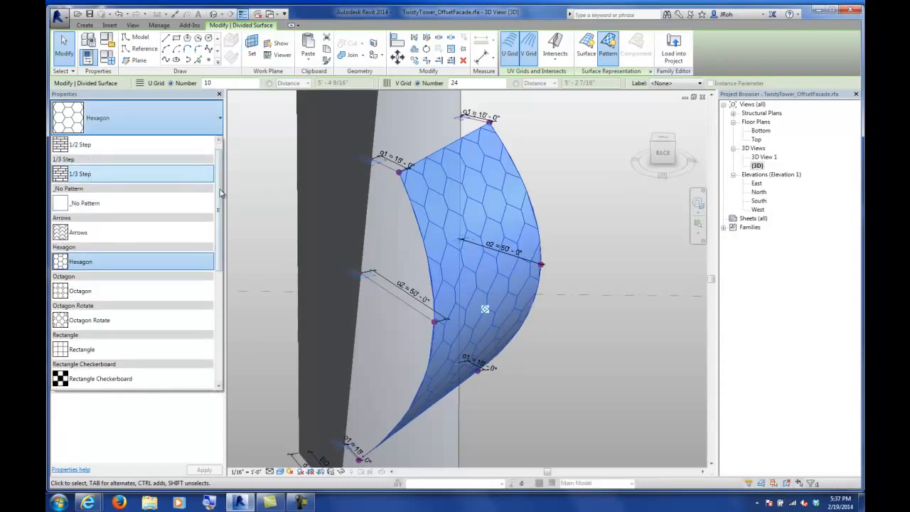
pyautogui.scroll(1, 221, 193)
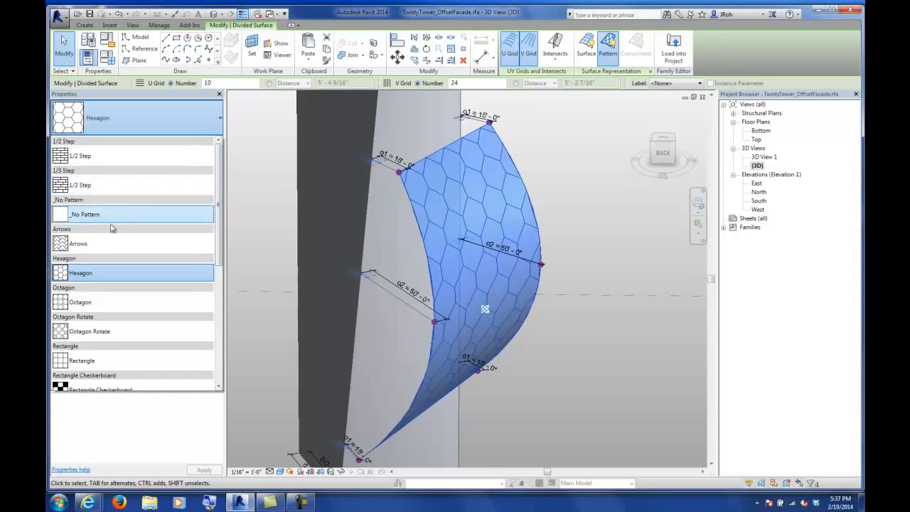
pyautogui.click(91, 360)
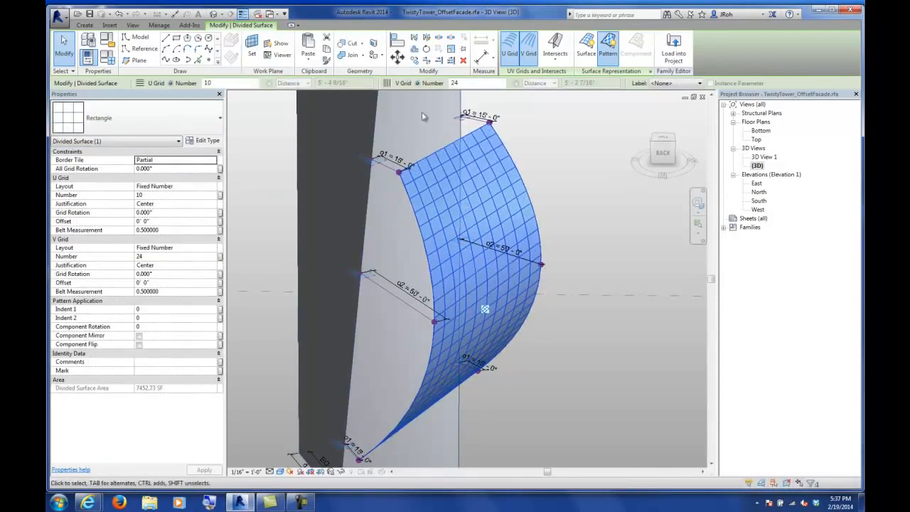
# - Flex the tower and its patterned facade by applying the family type with the 150' height
pyautogui.rightClick(502, 261)
pyautogui.click(378, 287)
pyautogui.keyDown('shift'); pyautogui.moveTo(480, 289); pyautogui.dragTo(455, 269, button='middle'); pyautogui.keyUp('shift')
pyautogui.scroll(-2, 457, 268)
pyautogui.scroll(-1, 458, 268)
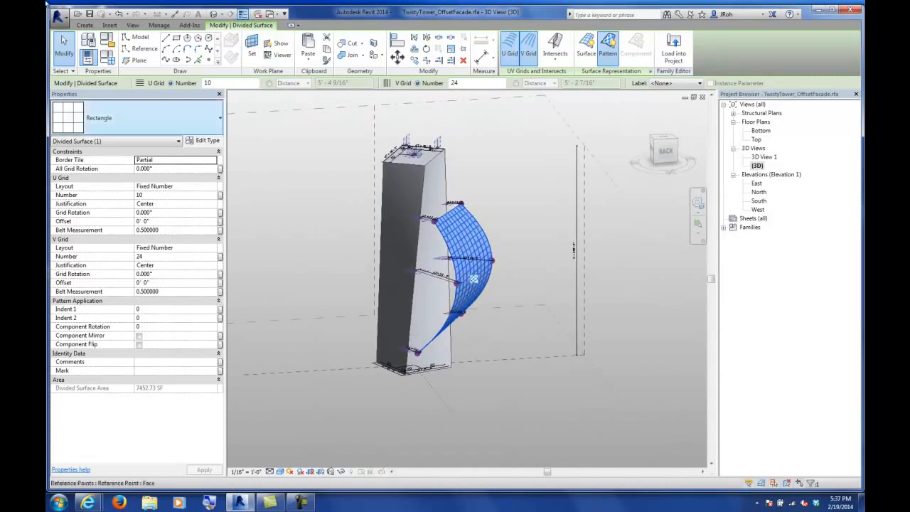
pyautogui.click(87, 57)
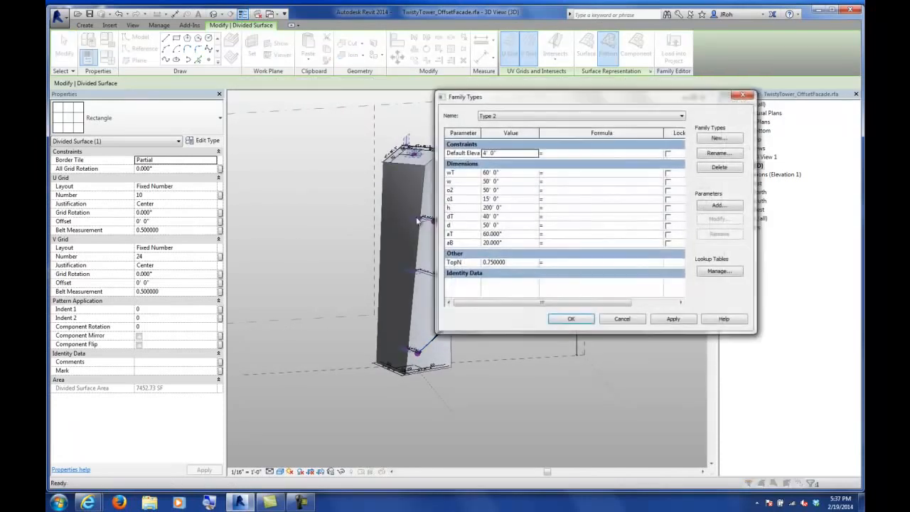
pyautogui.click(521, 116)
pyautogui.click(522, 125)
pyautogui.click(571, 318)
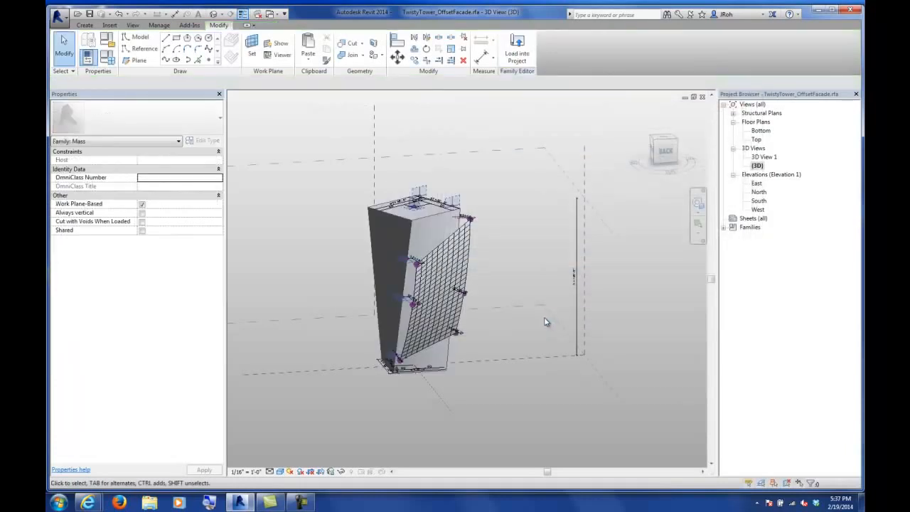
pyautogui.keyDown('shift'); pyautogui.moveTo(545, 319); pyautogui.dragTo(471, 326, button='middle'); pyautogui.keyUp('shift')
pyautogui.scroll(2, 463, 298)
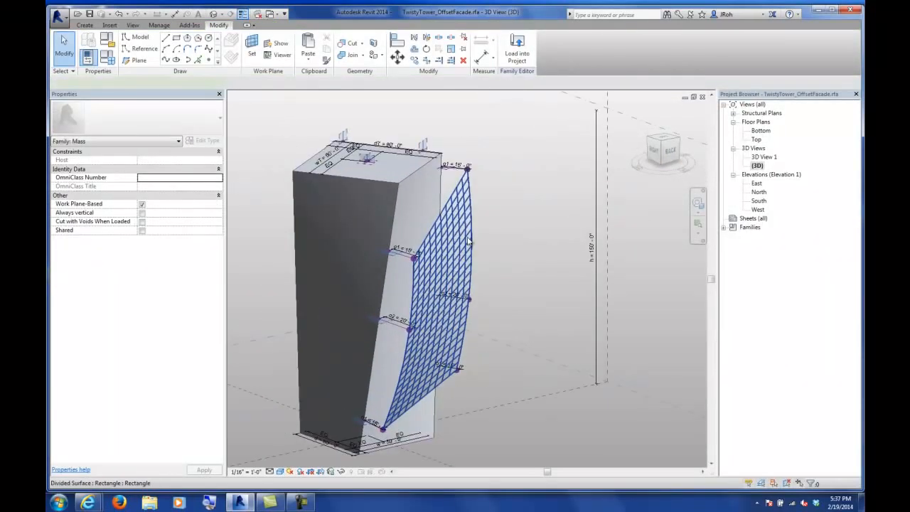
# - Select the divided facade surface and review the layout options for its V grid, keeping Fixed Number
pyautogui.click(468, 242)
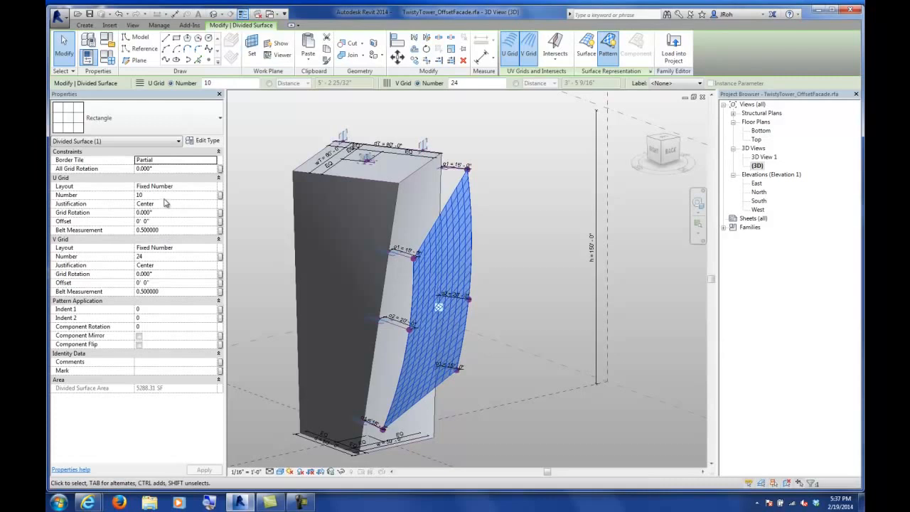
pyautogui.click(213, 249)
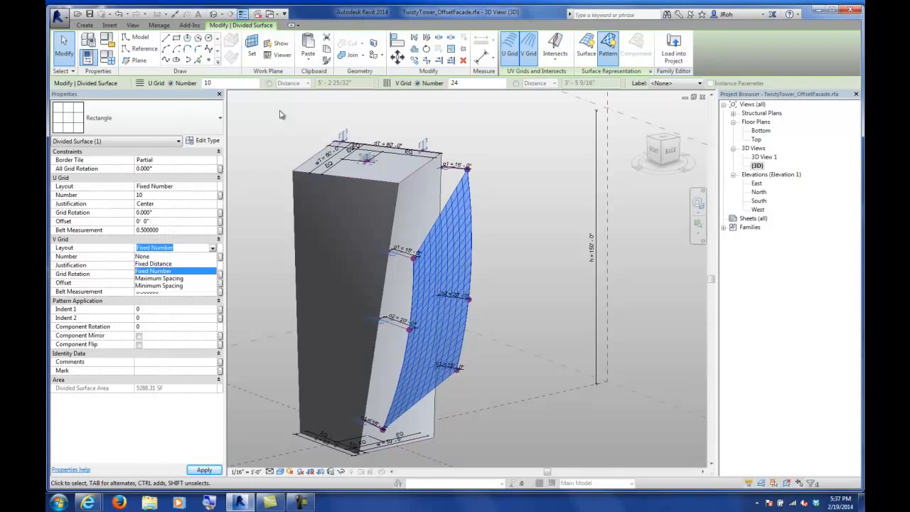
pyautogui.click(738, 65)
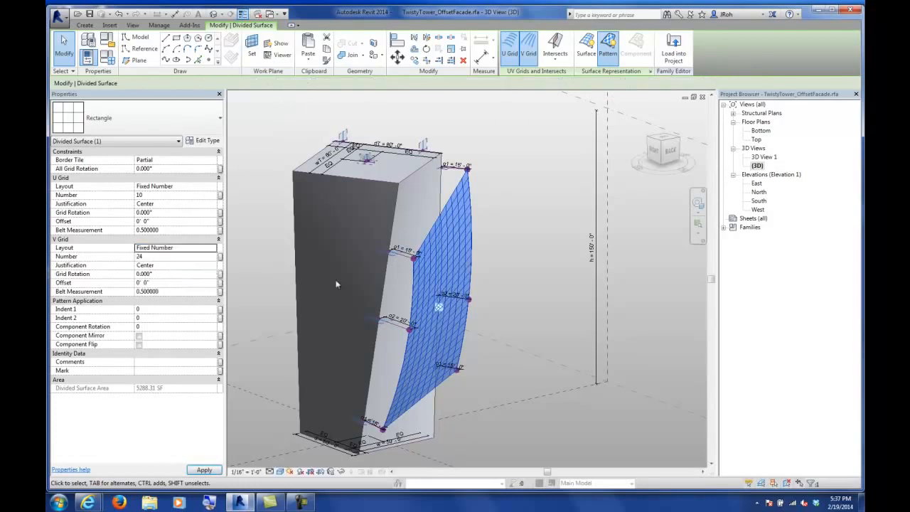
# - Try to flex the tower and patterned facade by applying family Type 3
pyautogui.keyDown('shift'); pyautogui.moveTo(412, 313); pyautogui.dragTo(432, 331, button='middle'); pyautogui.keyUp('shift')
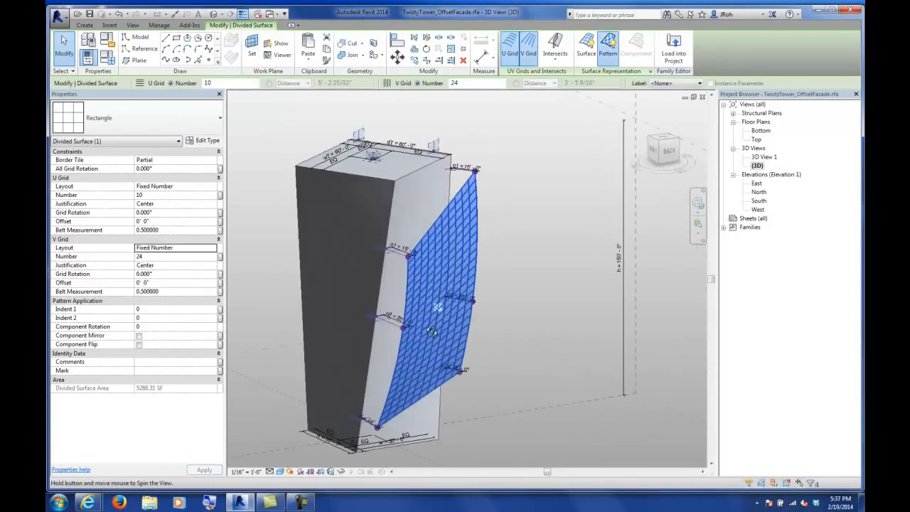
pyautogui.click(107, 57)
pyautogui.click(505, 118)
pyautogui.click(507, 140)
pyautogui.click(555, 320)
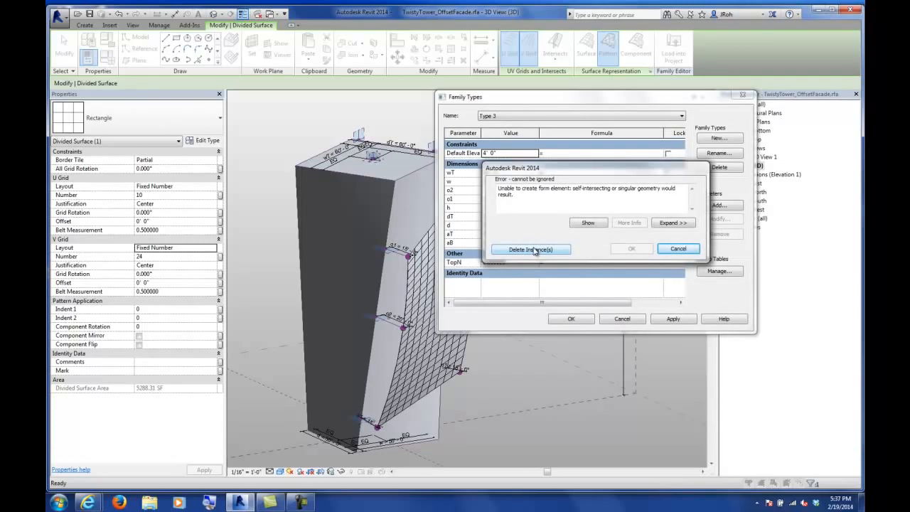
pyautogui.click(677, 248)
# - Apply family Type 2 to the tower, with the 200' height and 50' o2 offset
pyautogui.click(501, 116)
pyautogui.click(501, 131)
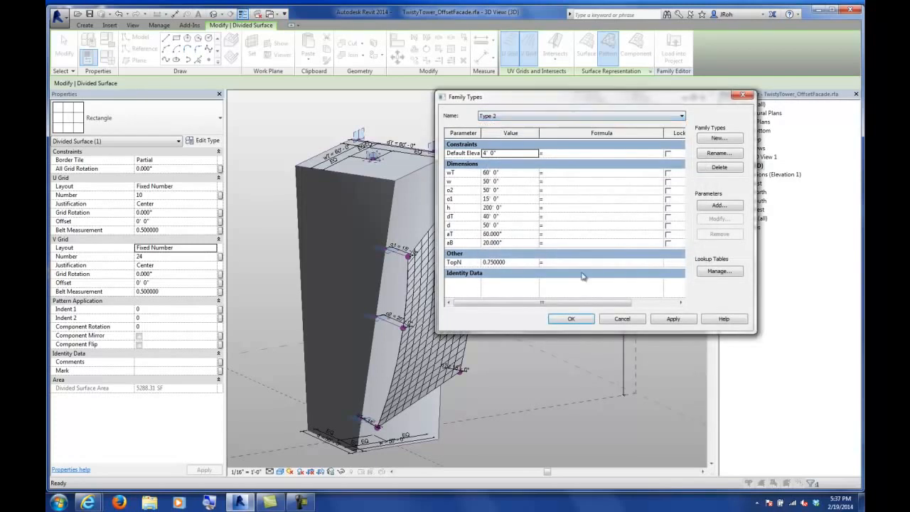
pyautogui.click(575, 319)
pyautogui.click(533, 313)
pyautogui.keyDown('shift'); pyautogui.moveTo(533, 312); pyautogui.dragTo(509, 264, button='middle'); pyautogui.keyUp('shift')
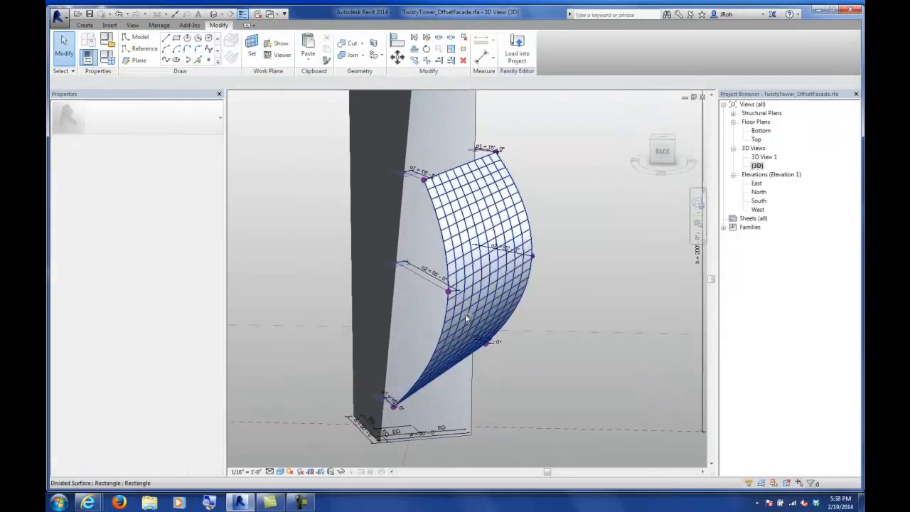
pyautogui.click(487, 210)
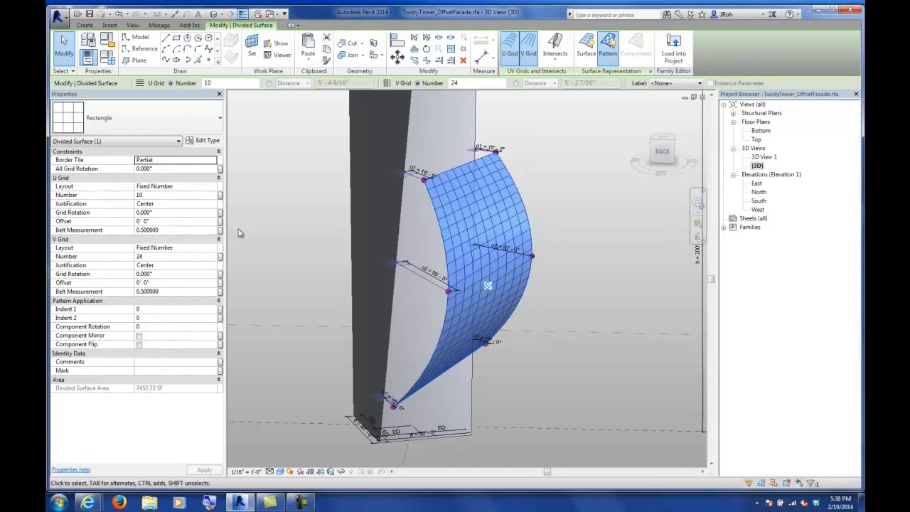
pyautogui.keyDown('shift'); pyautogui.moveTo(325, 241); pyautogui.dragTo(341, 273, button='middle'); pyautogui.keyUp('shift')
pyautogui.click(566, 299)
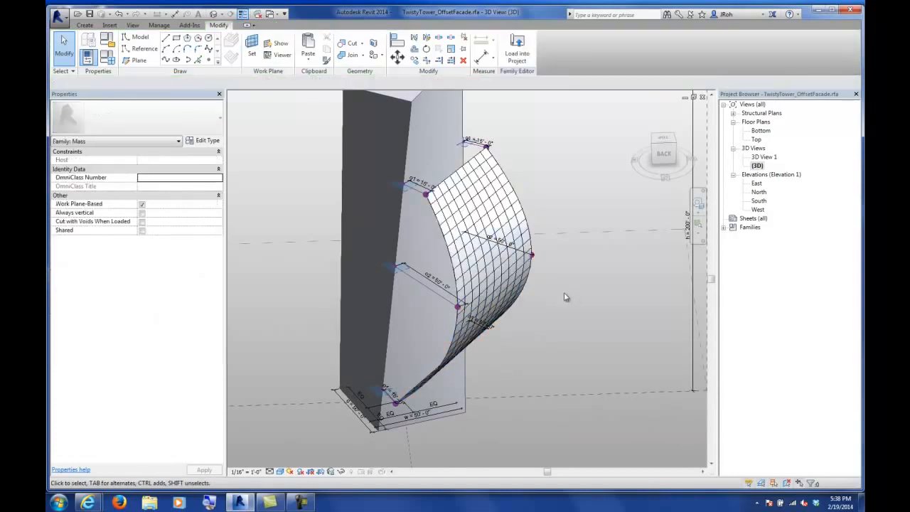
pyautogui.click(469, 214)
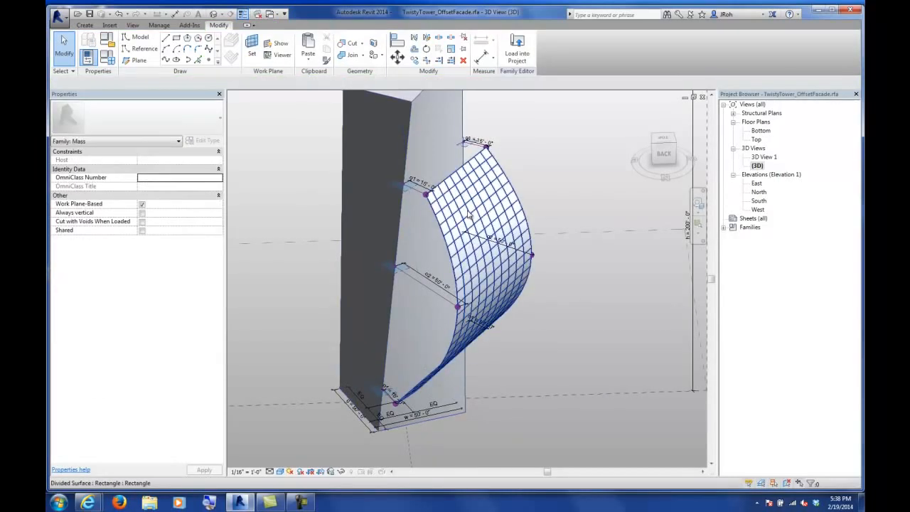
pyautogui.moveTo(469, 215); pyautogui.dragTo(361, 204, button='middle')
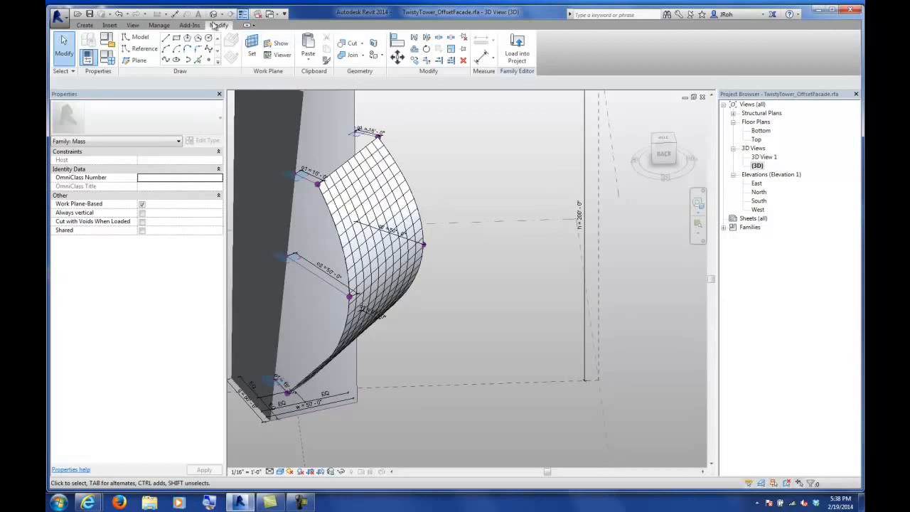
# - Display the Recent Files page while keeping the tower family open
pyautogui.click(274, 17)
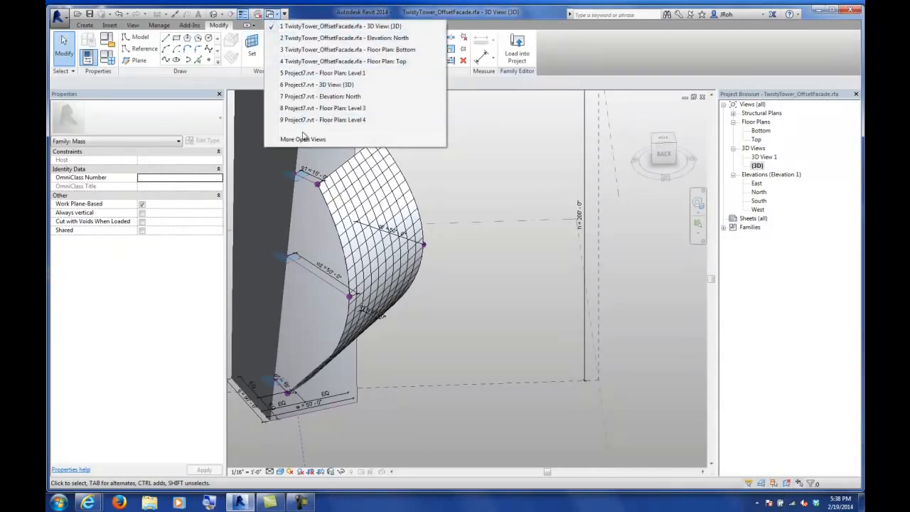
pyautogui.press('Escape')
pyautogui.click(133, 25)
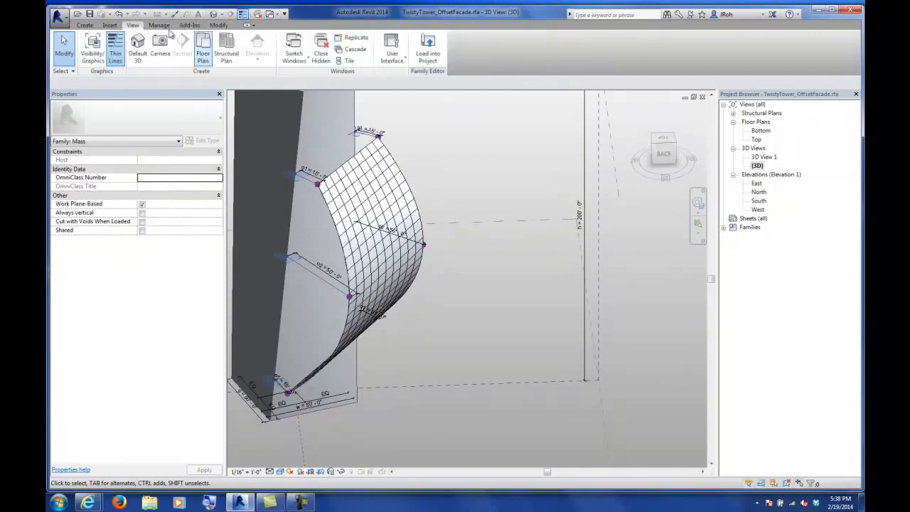
pyautogui.click(393, 56)
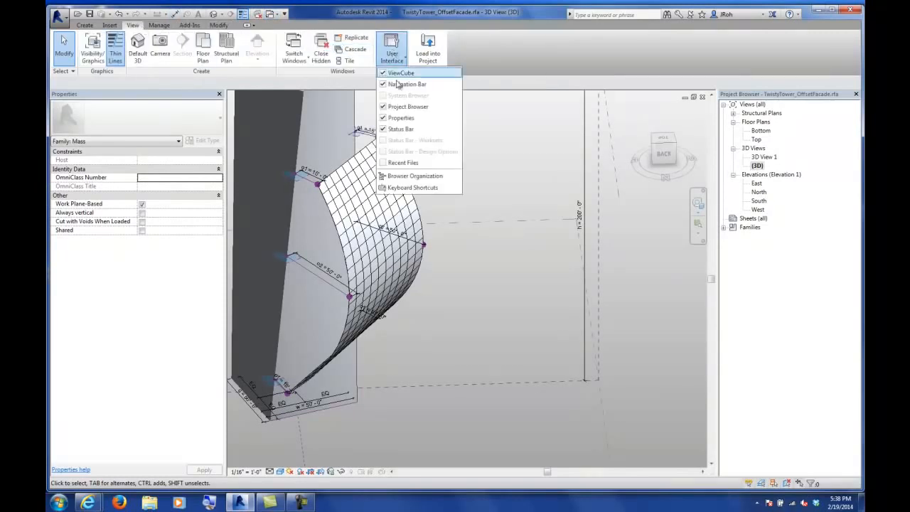
pyautogui.click(404, 163)
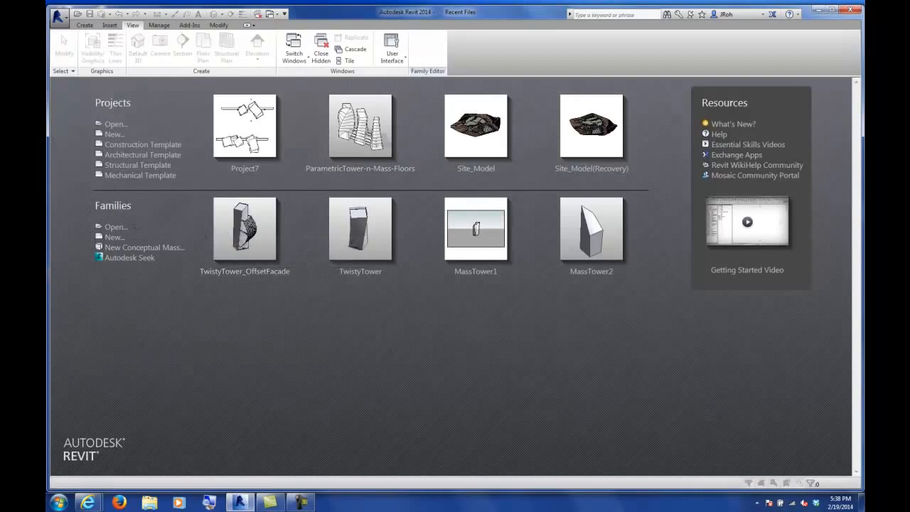
# - Browse the new-family templates, previewing Curtain Panel Pattern Based and Generic Model Adaptive and checking the Conceptual Mass folder
pyautogui.click(114, 237)
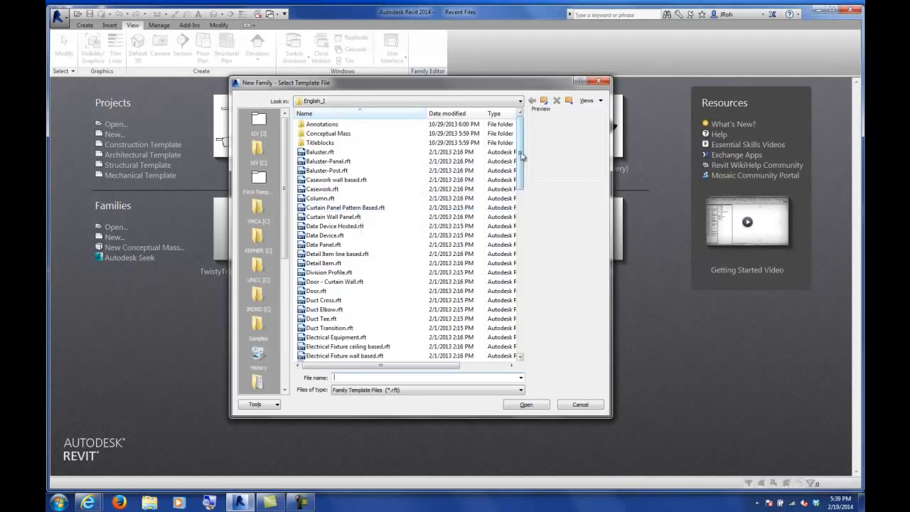
pyautogui.moveTo(521, 156); pyautogui.dragTo(521, 165)
pyautogui.click(385, 179)
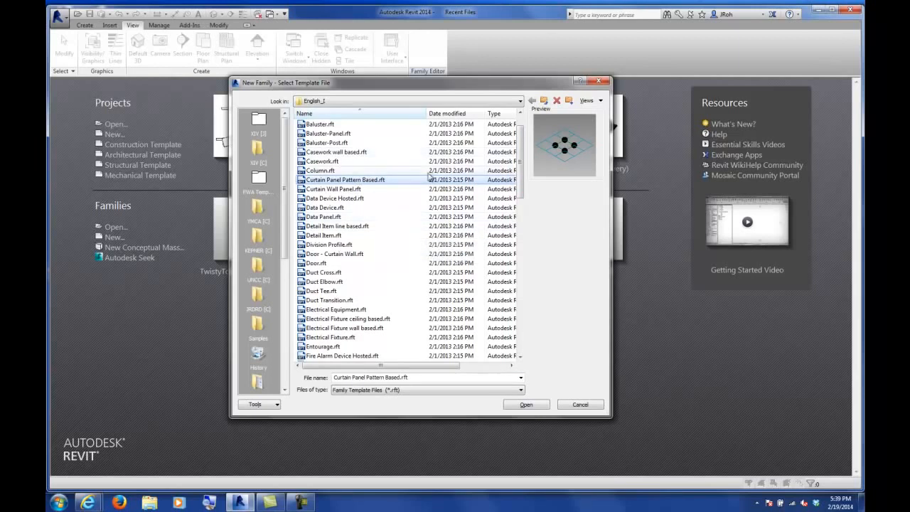
pyautogui.moveTo(522, 155); pyautogui.dragTo(521, 208)
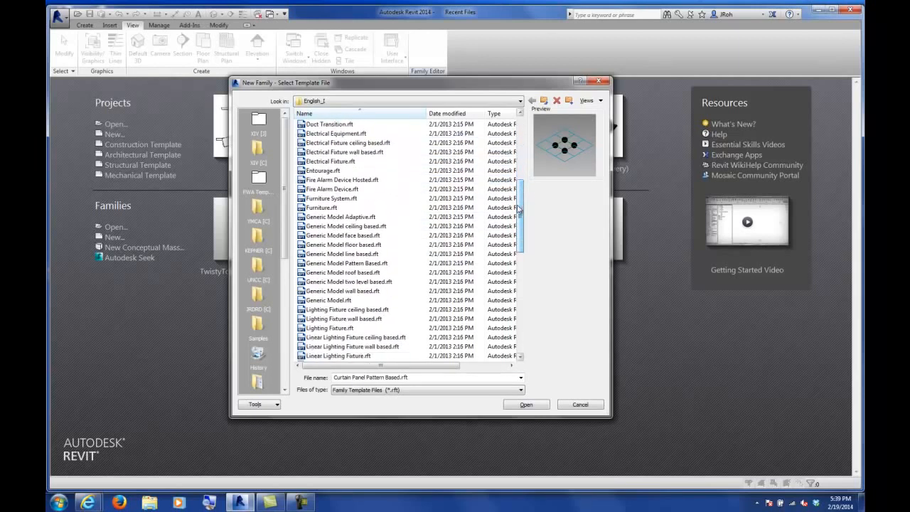
pyautogui.click(356, 217)
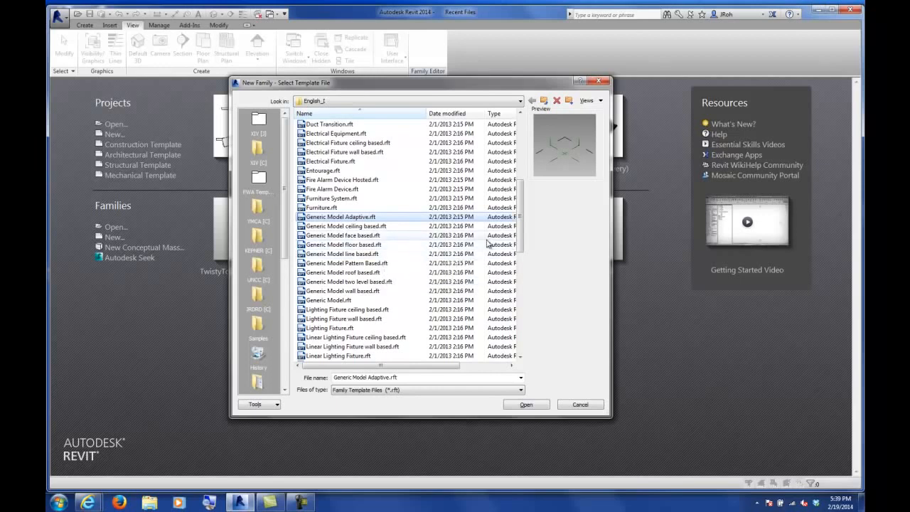
pyautogui.moveTo(523, 206); pyautogui.dragTo(524, 142)
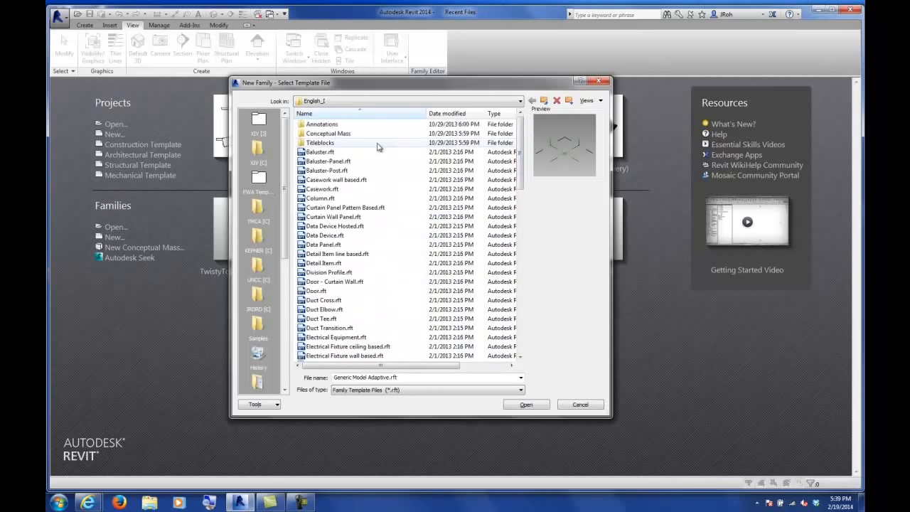
pyautogui.doubleClick(318, 133)
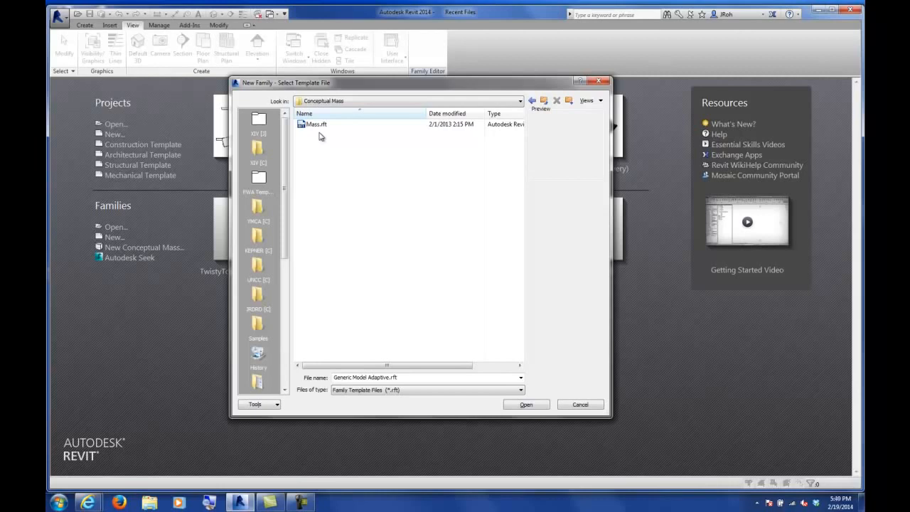
pyautogui.click(580, 404)
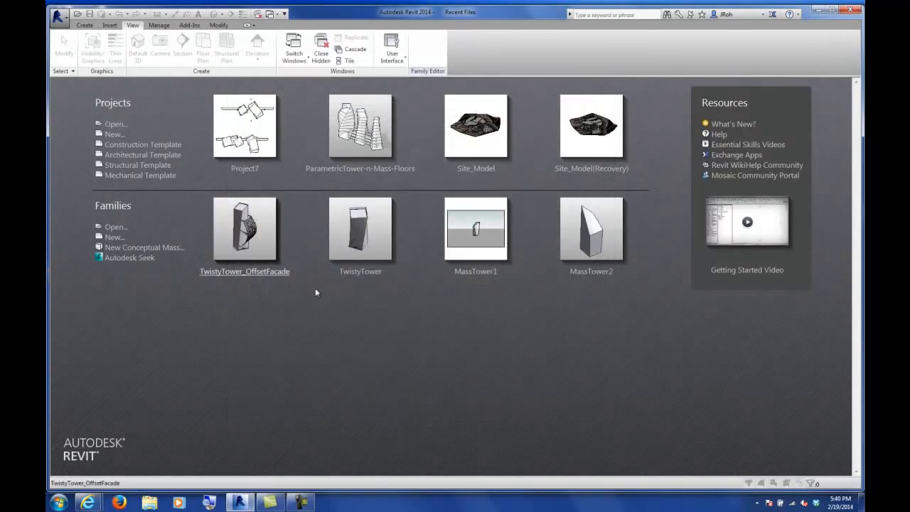
# - Create a new family from the Curtain Panel Pattern Based.rft template
pyautogui.click(110, 238)
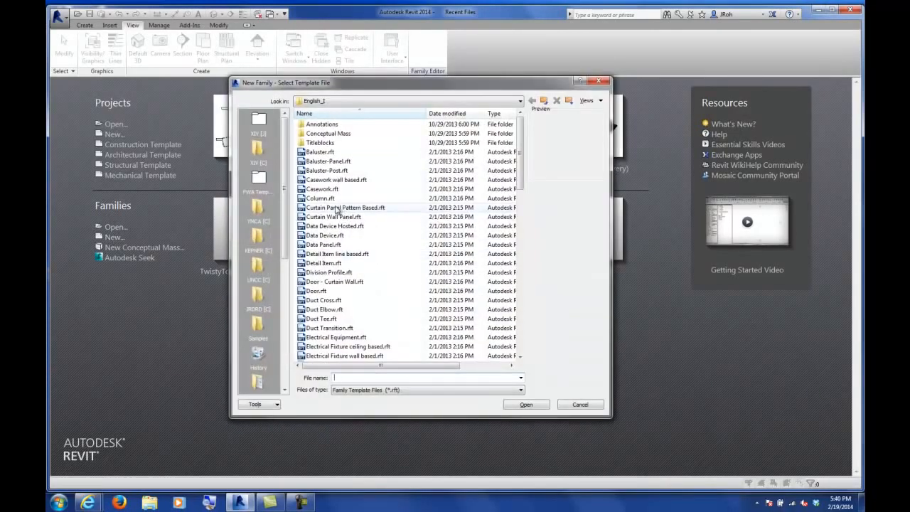
pyautogui.click(338, 207)
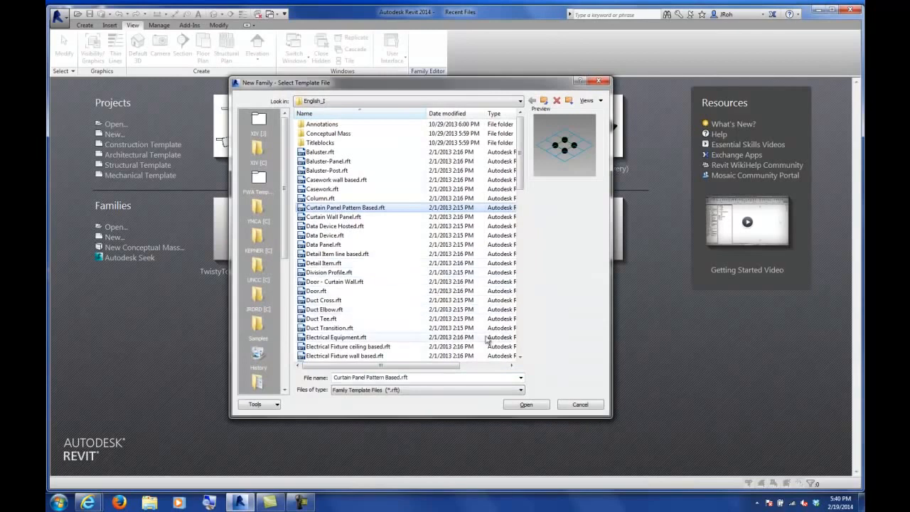
pyautogui.click(526, 404)
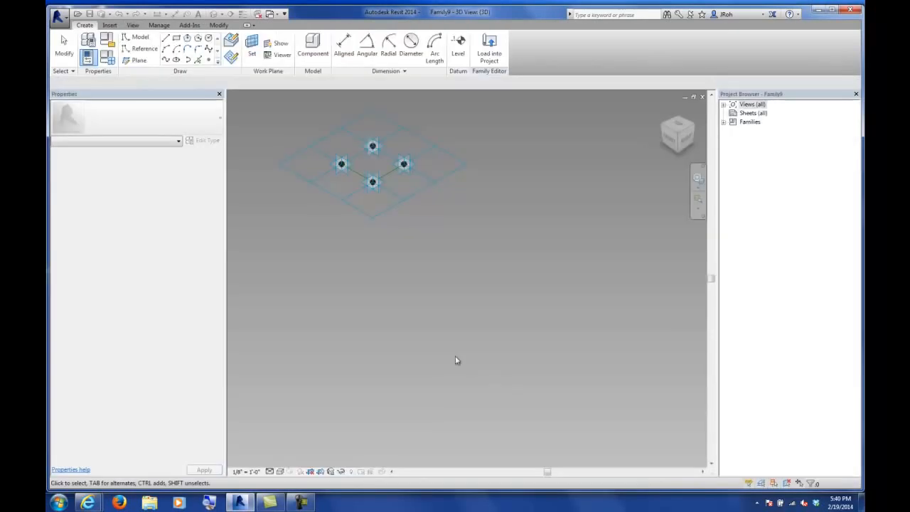
# - Select the panel family's tile pattern grid and change its pattern type to Hexagon
pyautogui.moveTo(329, 232); pyautogui.dragTo(512, 310, button='middle')
pyautogui.scroll(3, 581, 233)
pyautogui.keyDown('shift'); pyautogui.moveTo(587, 224); pyautogui.dragTo(520, 283, button='middle'); pyautogui.keyUp('shift')
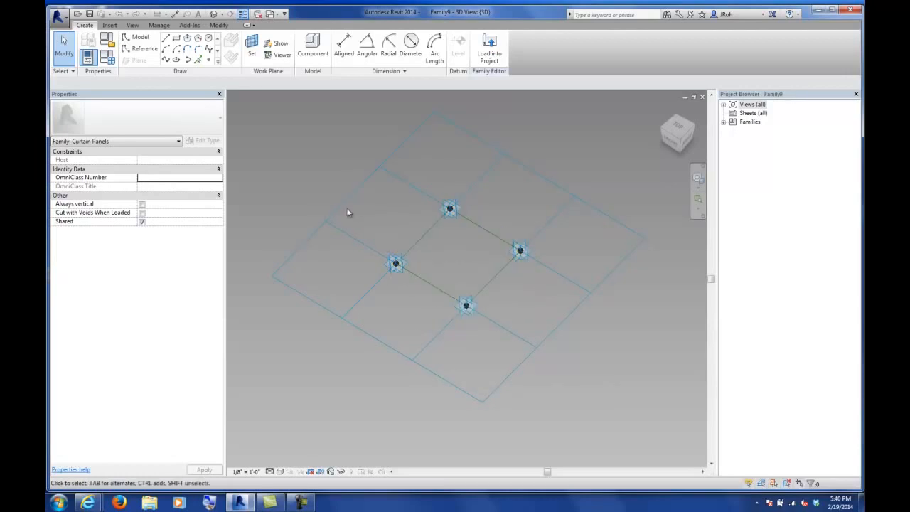
pyautogui.click(398, 147)
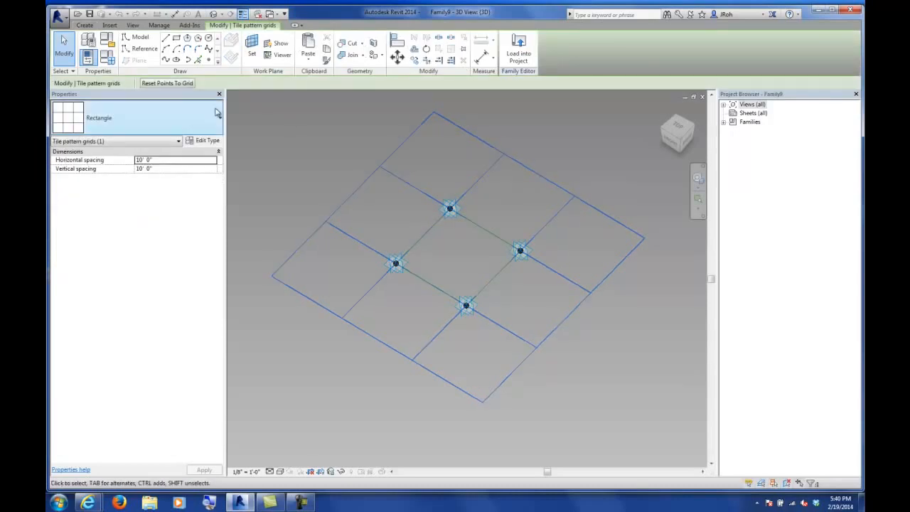
pyautogui.click(106, 118)
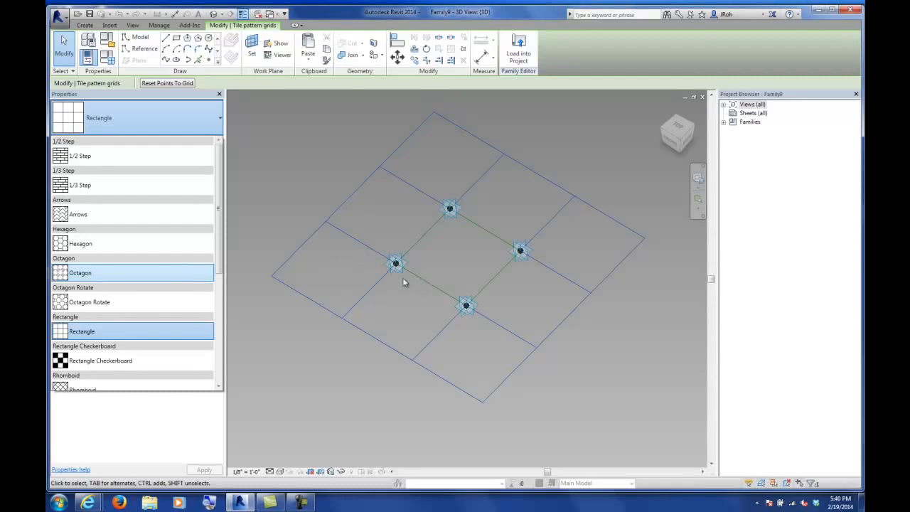
pyautogui.click(105, 126)
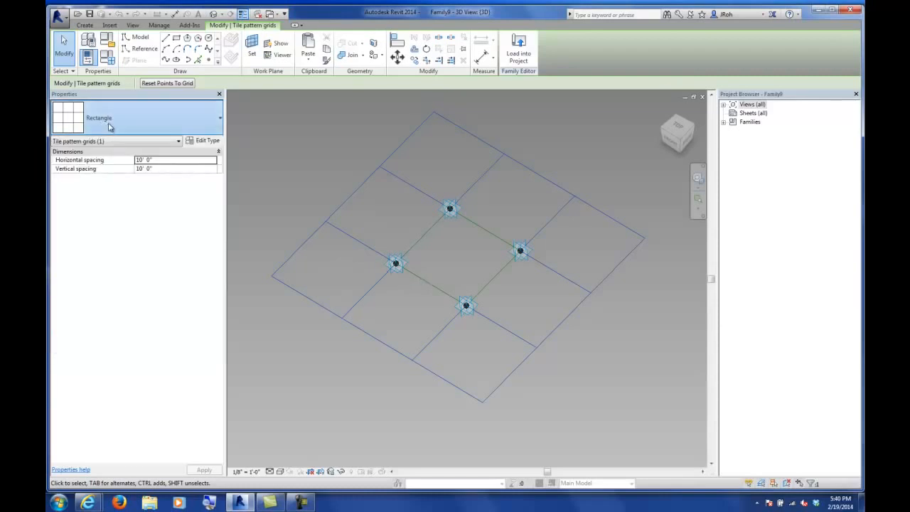
pyautogui.click(109, 126)
pyautogui.click(98, 249)
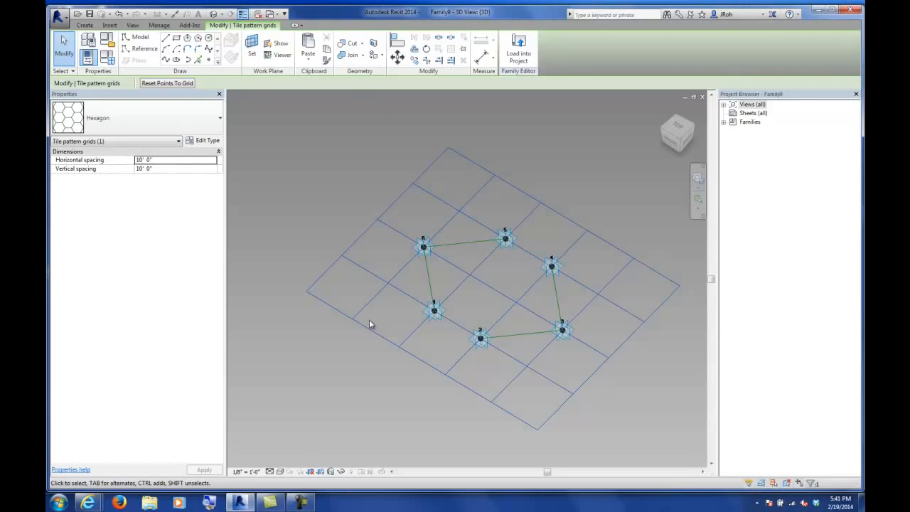
# - Switch the tile pattern grid to Octagon Rotate, and return it to Rectangle
pyautogui.click(135, 126)
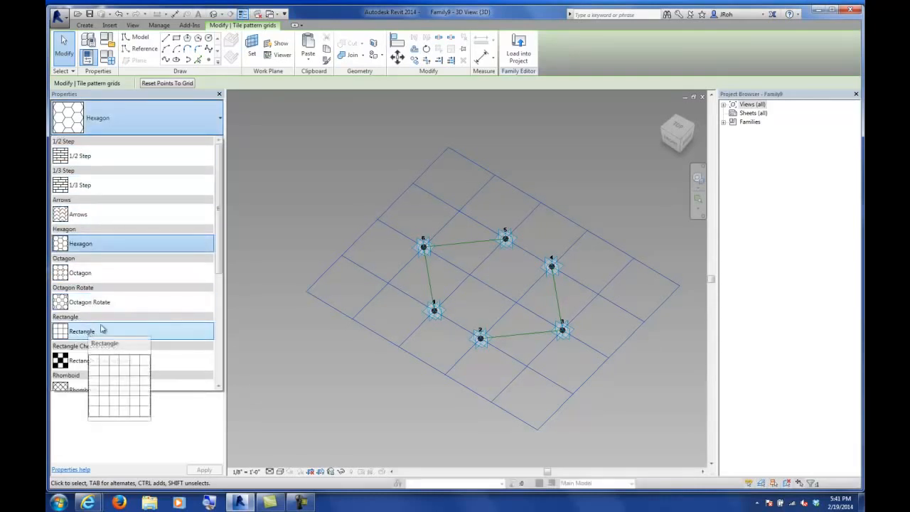
pyautogui.click(480, 94)
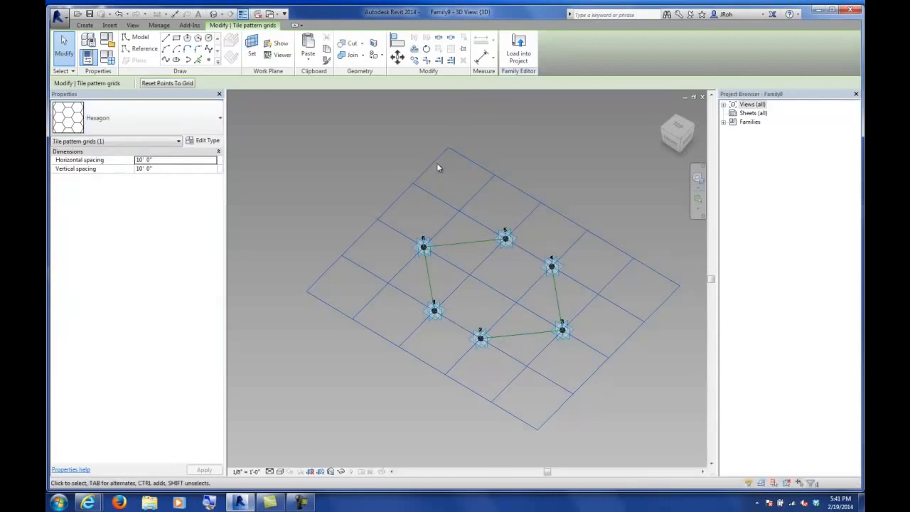
pyautogui.click(111, 117)
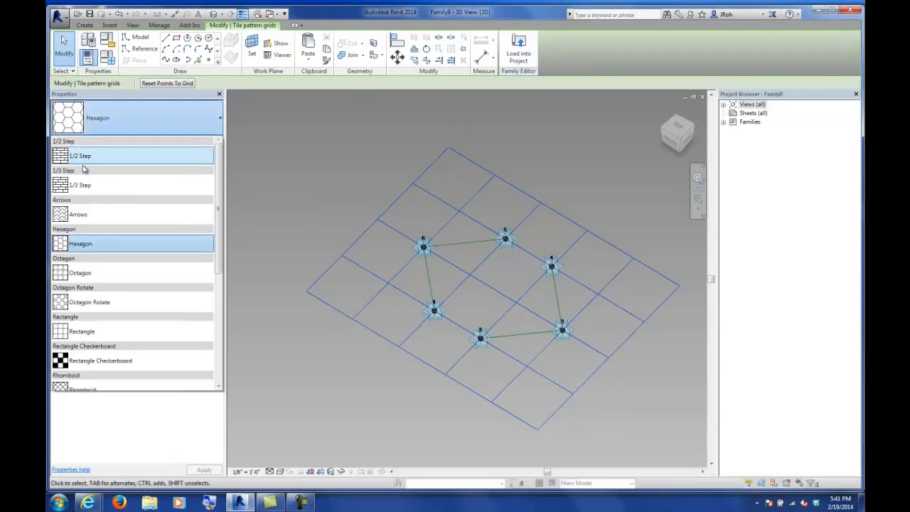
pyautogui.click(82, 304)
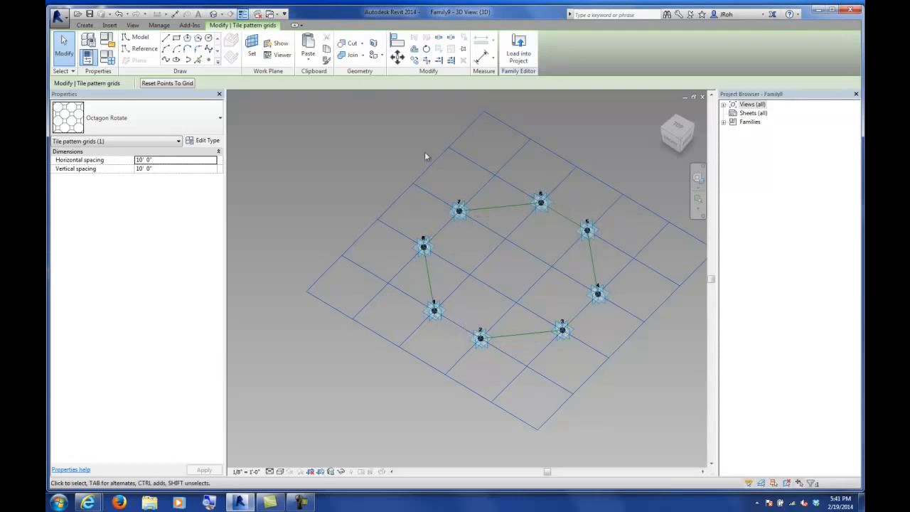
pyautogui.click(133, 122)
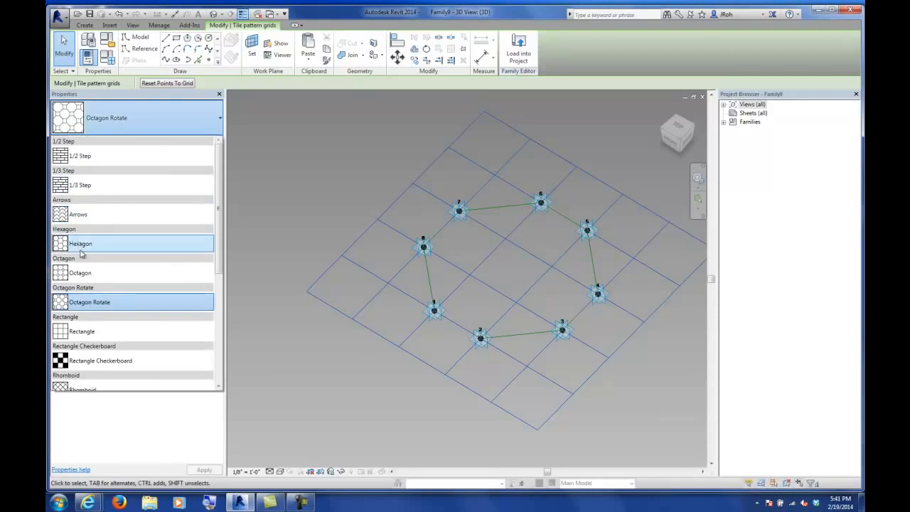
pyautogui.click(84, 332)
# - Draw a diagonal spline through adaptive points 4 and 2 and make it a reference line
pyautogui.scroll(5, 502, 290)
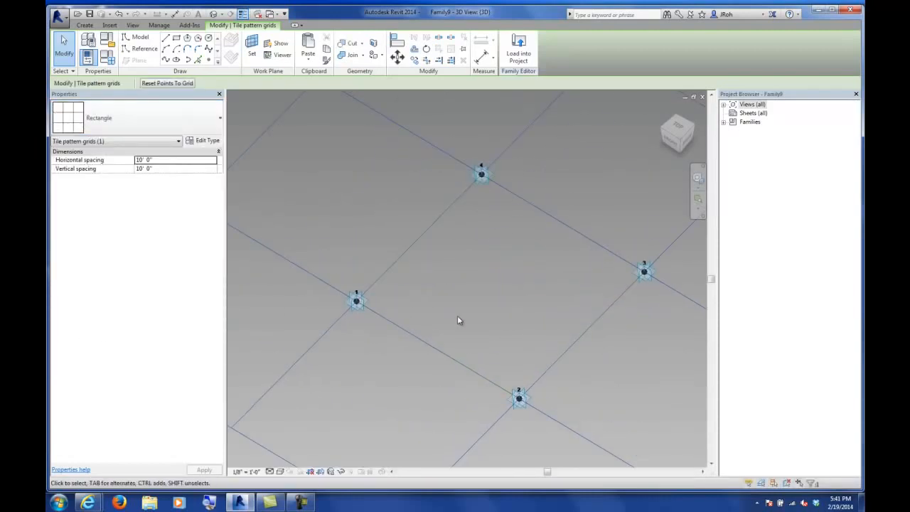
pyautogui.keyDown('shift'); pyautogui.moveTo(470, 344); pyautogui.dragTo(451, 258, button='middle'); pyautogui.keyUp('shift')
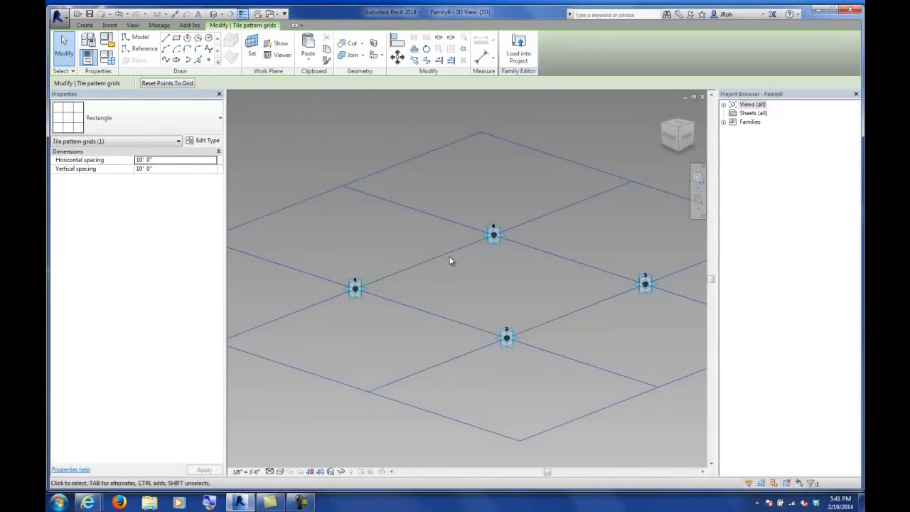
pyautogui.moveTo(384, 260)
pyautogui.keyDown('shift'); pyautogui.mouseDown(button='middle')
pyautogui.moveTo(427, 266)
pyautogui.moveTo(391, 260)
pyautogui.mouseUp(button='middle'); pyautogui.keyUp('shift')
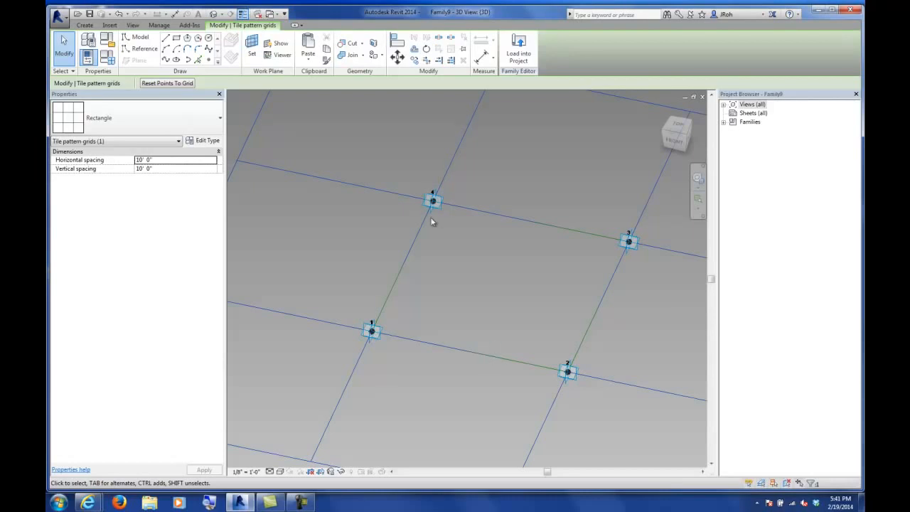
pyautogui.press('Tab')
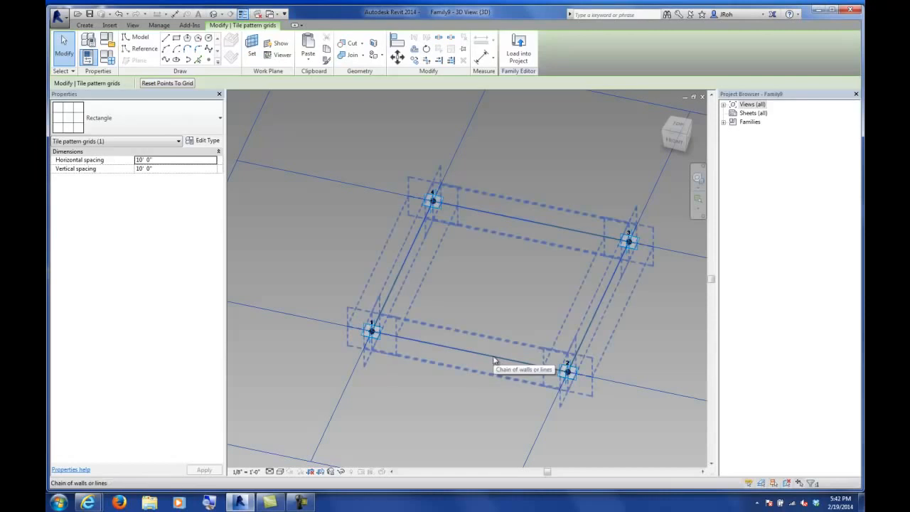
pyautogui.keyDown('shift'); pyautogui.moveTo(490, 246); pyautogui.dragTo(493, 285, button='middle'); pyautogui.keyUp('shift')
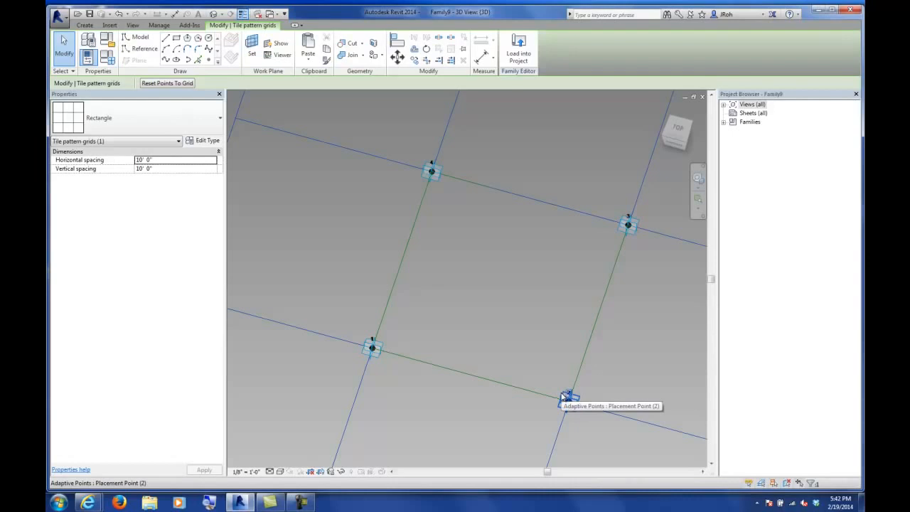
pyautogui.moveTo(399, 132); pyautogui.dragTo(473, 224)
pyautogui.keyDown('ctrl'); pyautogui.moveTo(503, 296); pyautogui.dragTo(622, 426); pyautogui.keyUp('ctrl')
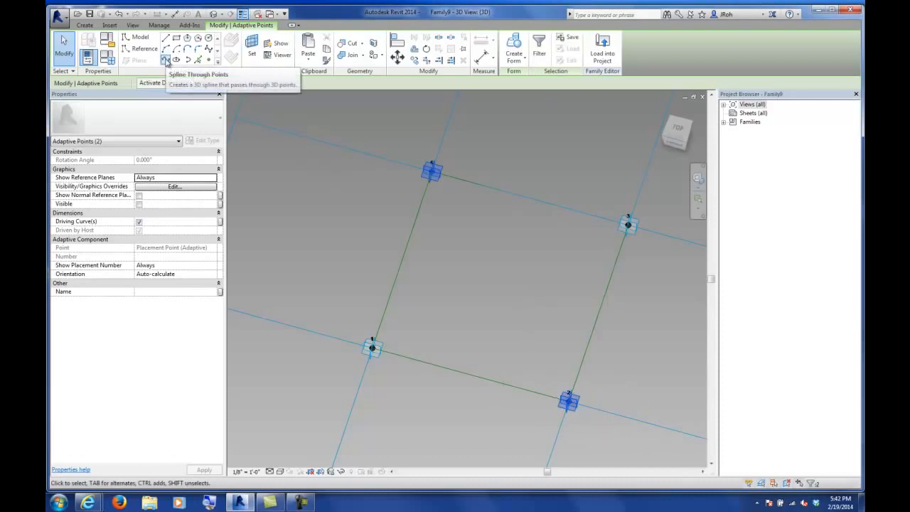
pyautogui.click(166, 62)
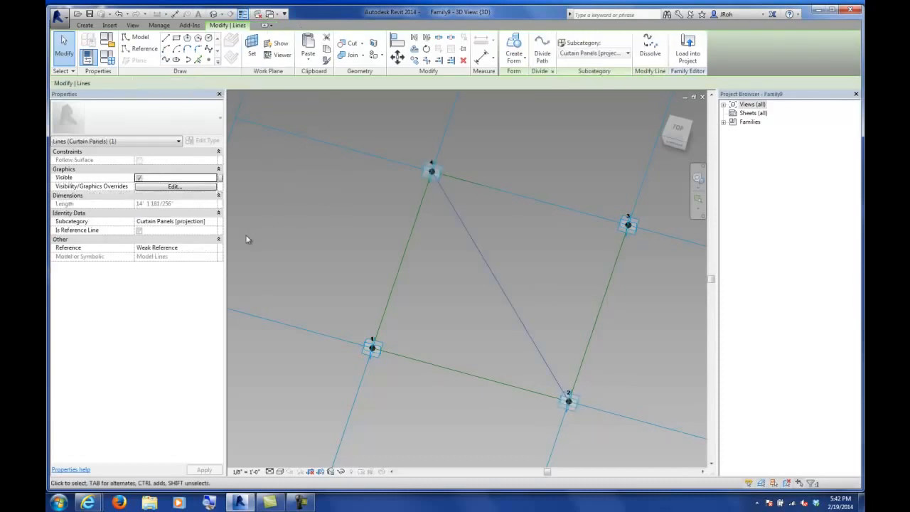
pyautogui.click(141, 231)
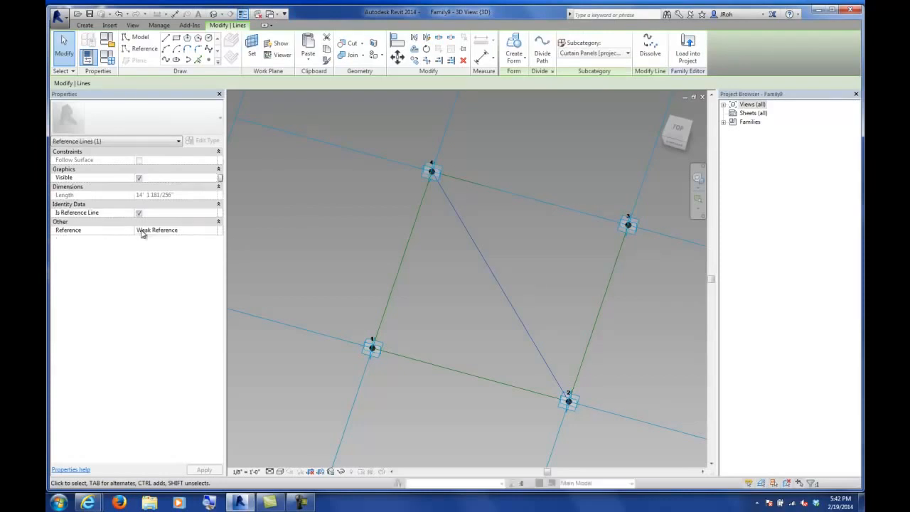
pyautogui.click(315, 247)
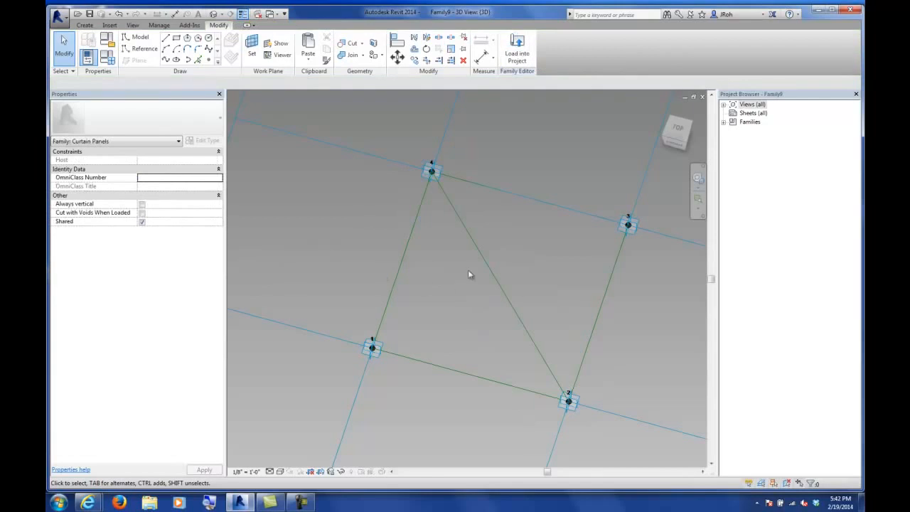
# - Place hosted reference points at the midpoints of the diagonal reference line and of the edge between adaptive points 1 and 2
pyautogui.keyDown('shift'); pyautogui.moveTo(364, 284); pyautogui.dragTo(437, 283, button='middle'); pyautogui.keyUp('shift')
pyautogui.scroll(-5, 437, 283)
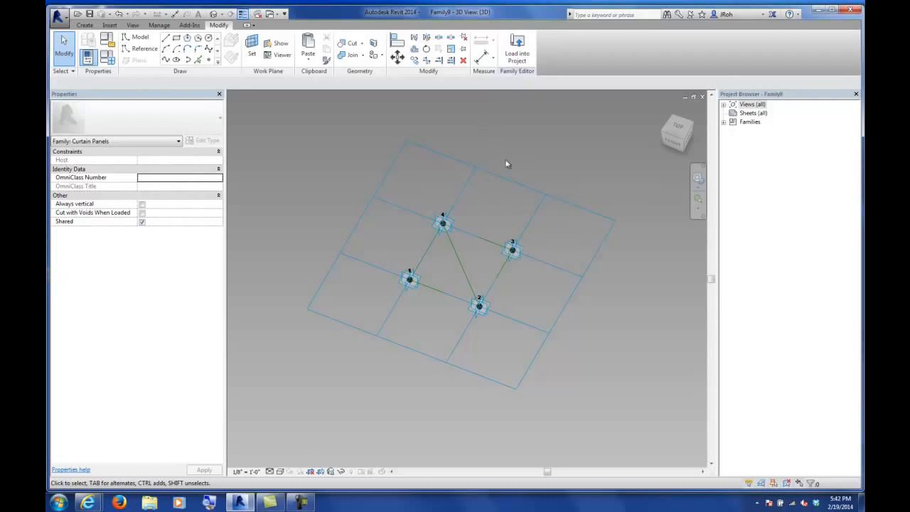
pyautogui.click(513, 183)
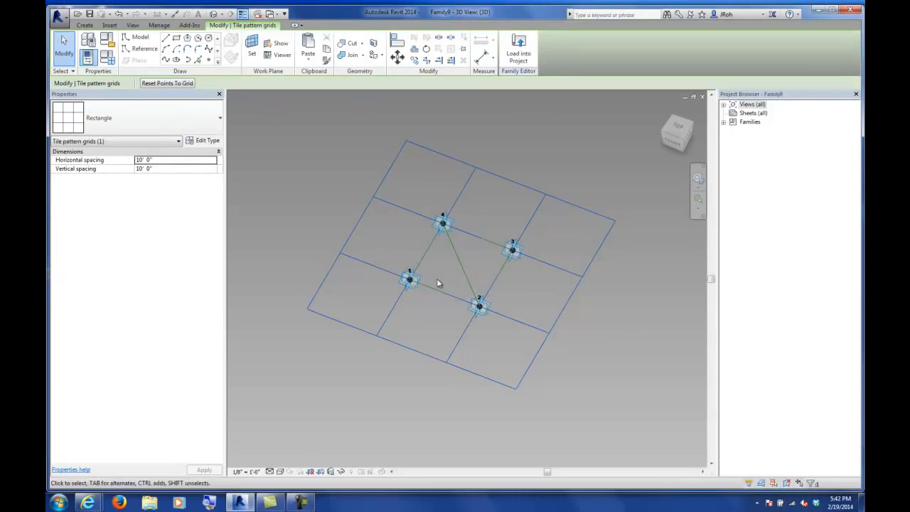
pyautogui.scroll(3, 465, 279)
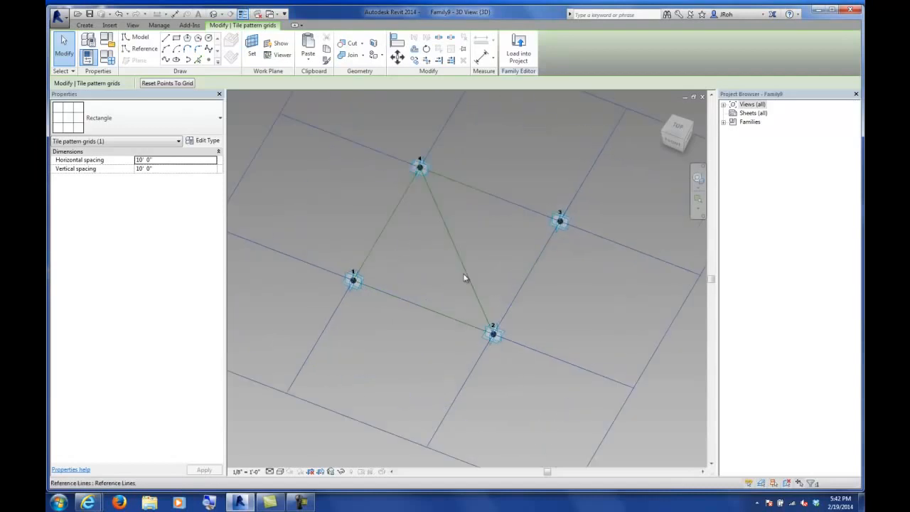
pyautogui.moveTo(388, 221); pyautogui.dragTo(403, 263, button='middle')
pyautogui.keyDown('shift'); pyautogui.moveTo(457, 303); pyautogui.dragTo(433, 249, button='middle'); pyautogui.keyUp('shift')
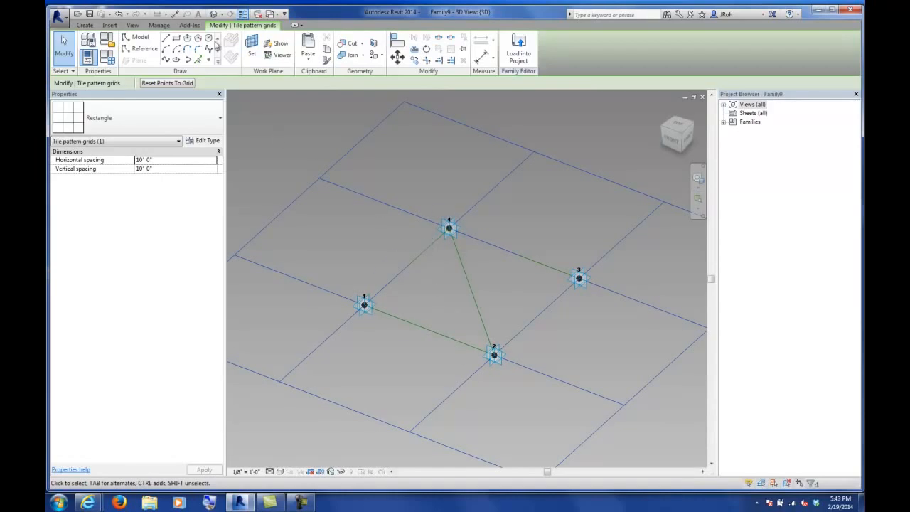
pyautogui.click(209, 61)
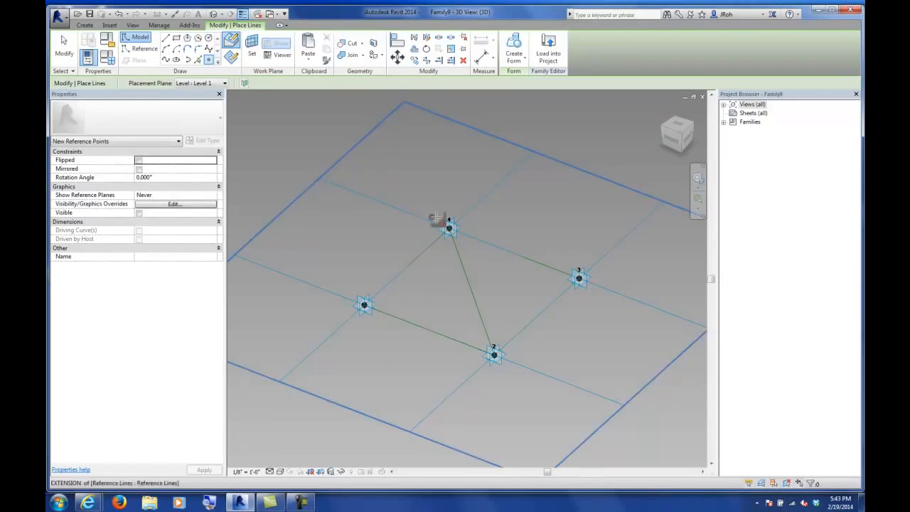
pyautogui.click(470, 292)
pyautogui.click(64, 51)
pyautogui.keyDown('shift'); pyautogui.moveTo(422, 344); pyautogui.dragTo(492, 358, button='middle'); pyautogui.keyUp('shift')
# - Set Show Reference Planes to Always for both midpoint reference points
pyautogui.moveTo(458, 261); pyautogui.dragTo(508, 402)
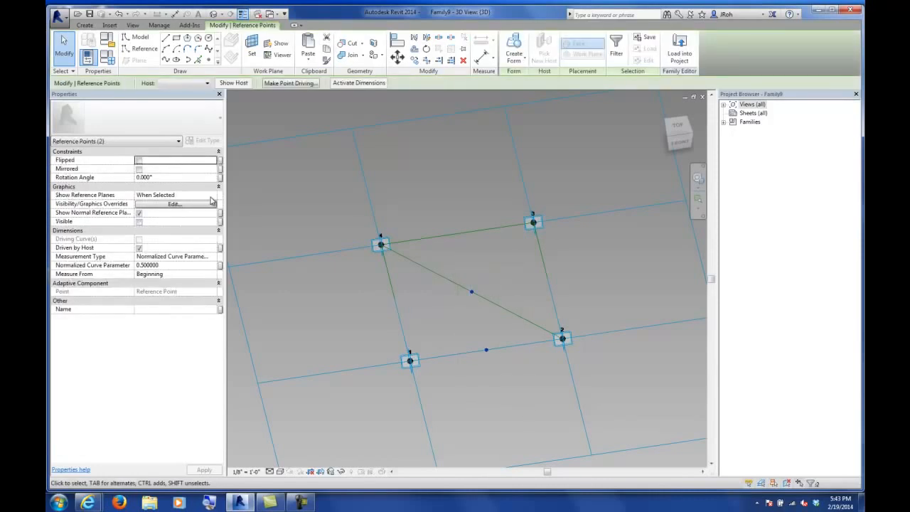
pyautogui.click(212, 199)
pyautogui.click(160, 212)
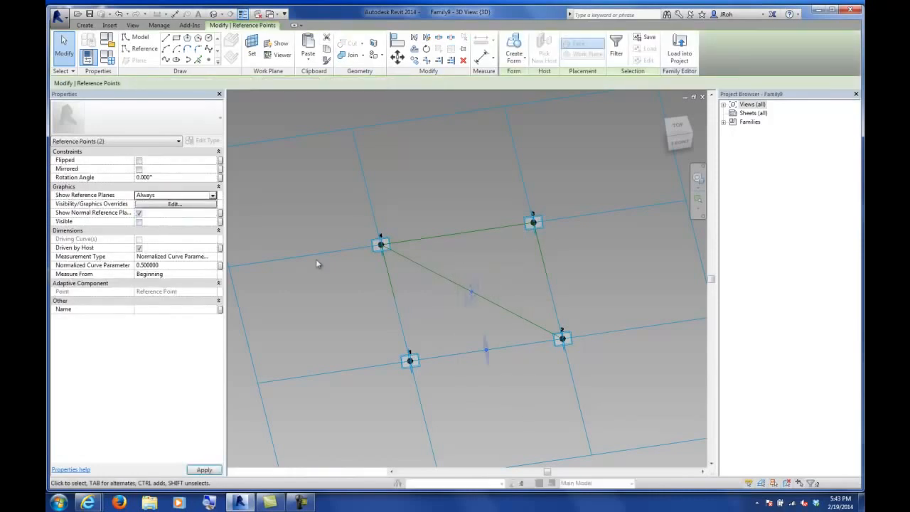
pyautogui.click(448, 308)
pyautogui.keyDown('shift'); pyautogui.moveTo(486, 349); pyautogui.dragTo(365, 308, button='middle'); pyautogui.keyUp('shift')
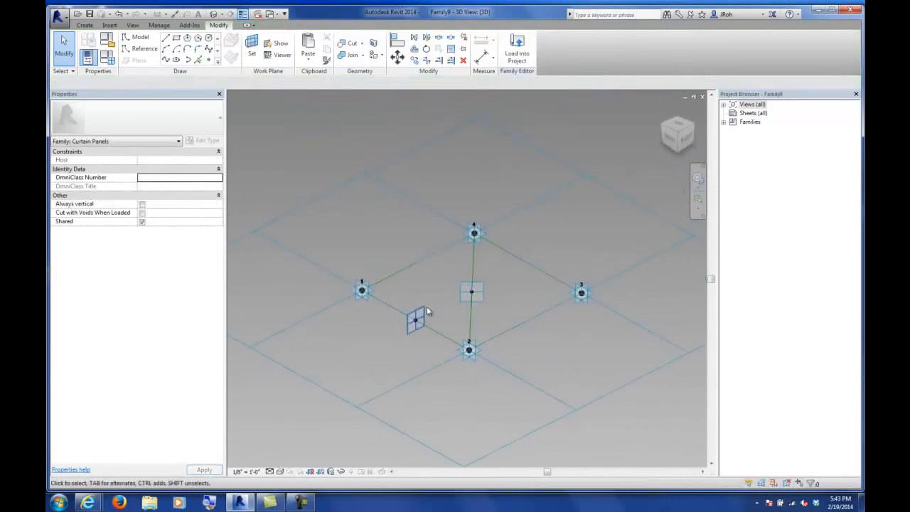
pyautogui.press('Tab')
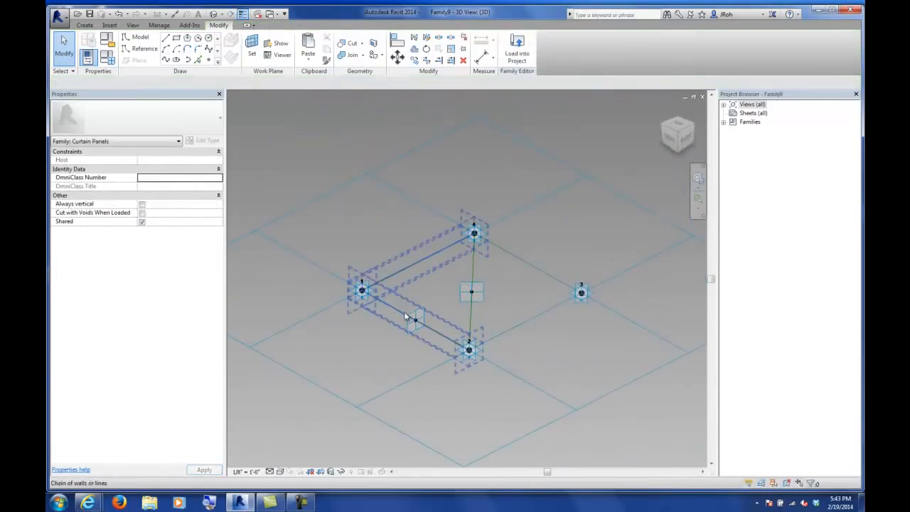
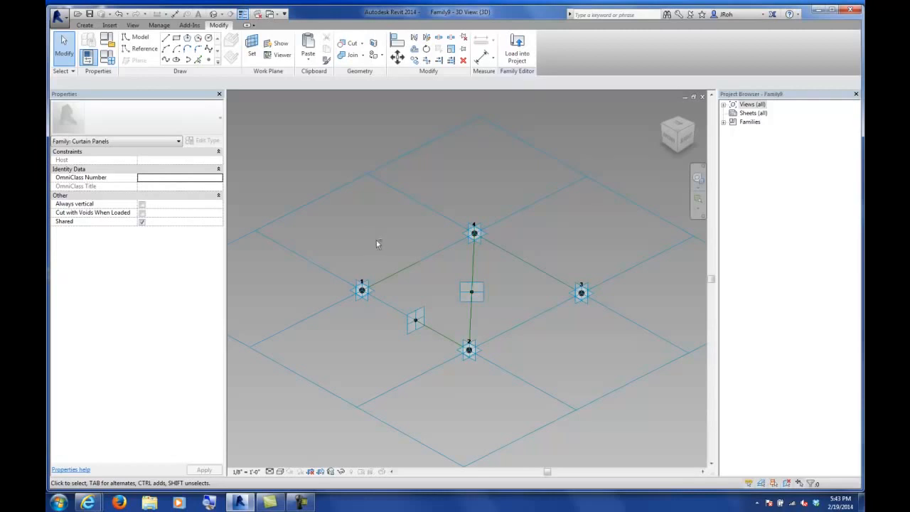
# - Draw a model-line circle centred on the edge's midpoint reference point, using that point's plane as the placement plane
pyautogui.keyDown('shift'); pyautogui.moveTo(443, 286); pyautogui.dragTo(400, 344, button='middle'); pyautogui.keyUp('shift')
pyautogui.scroll(4, 402, 313)
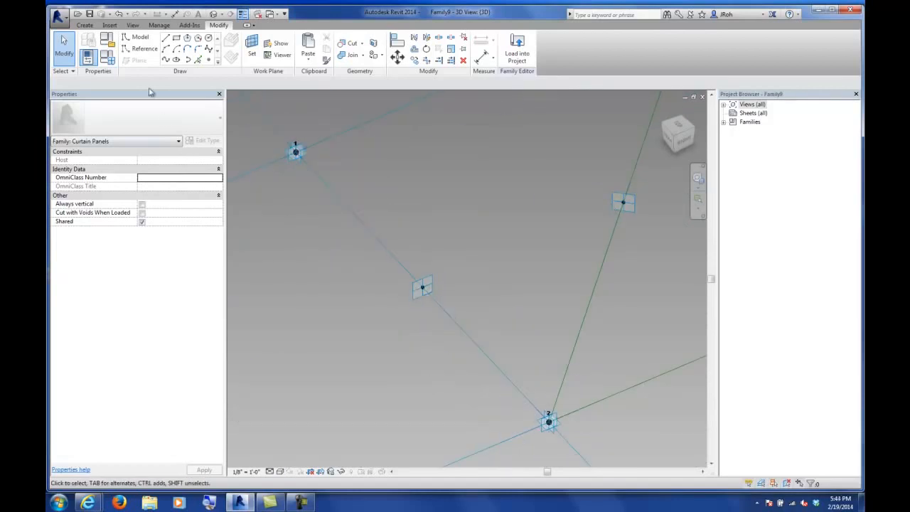
pyautogui.click(209, 38)
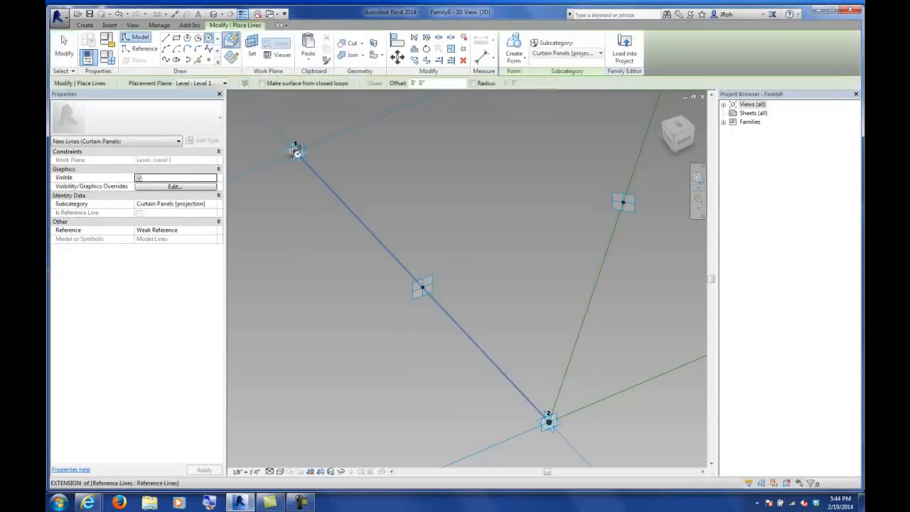
pyautogui.click(200, 86)
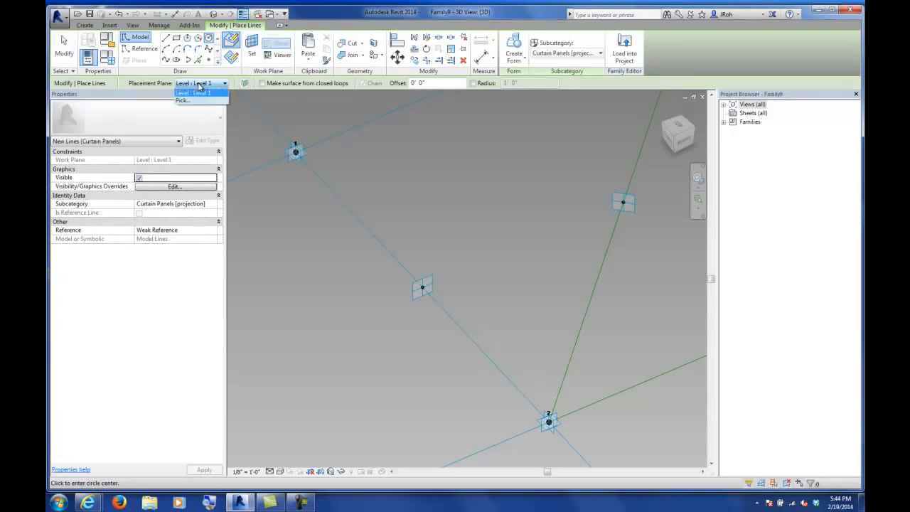
pyautogui.click(191, 105)
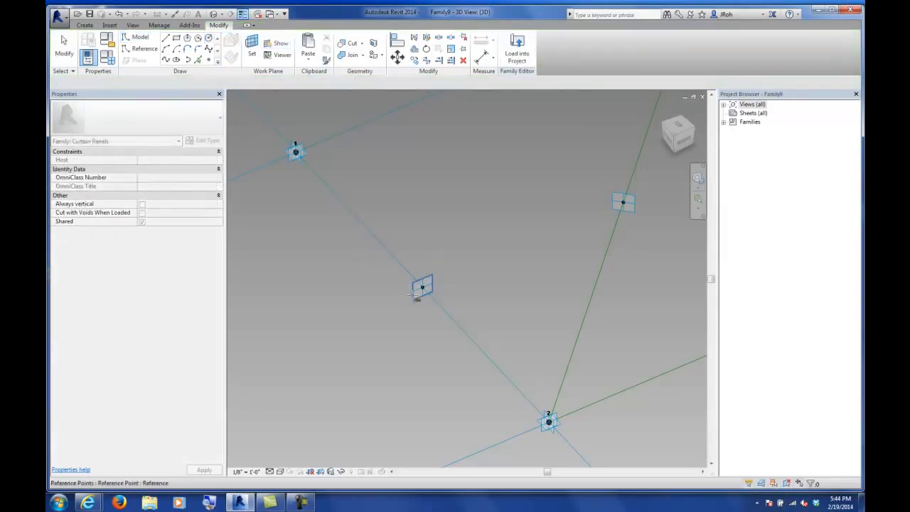
pyautogui.click(416, 298)
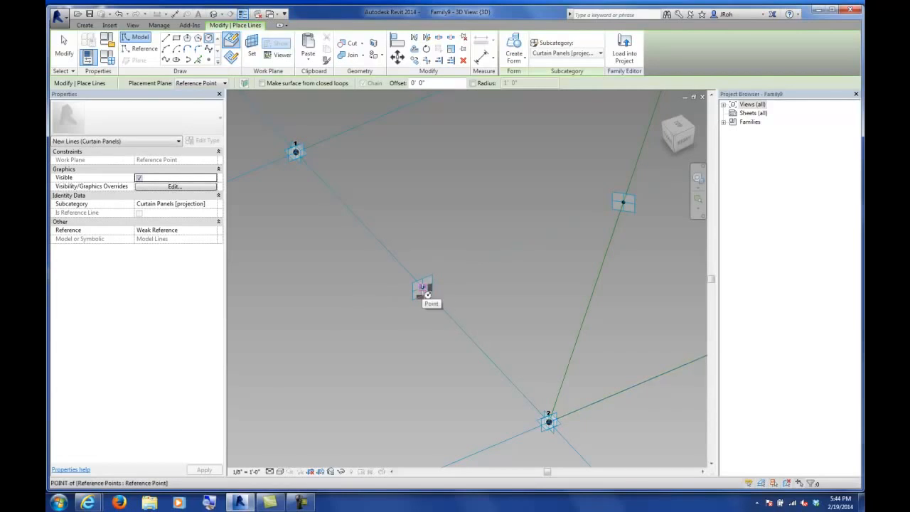
pyautogui.click(423, 288)
pyautogui.click(481, 258)
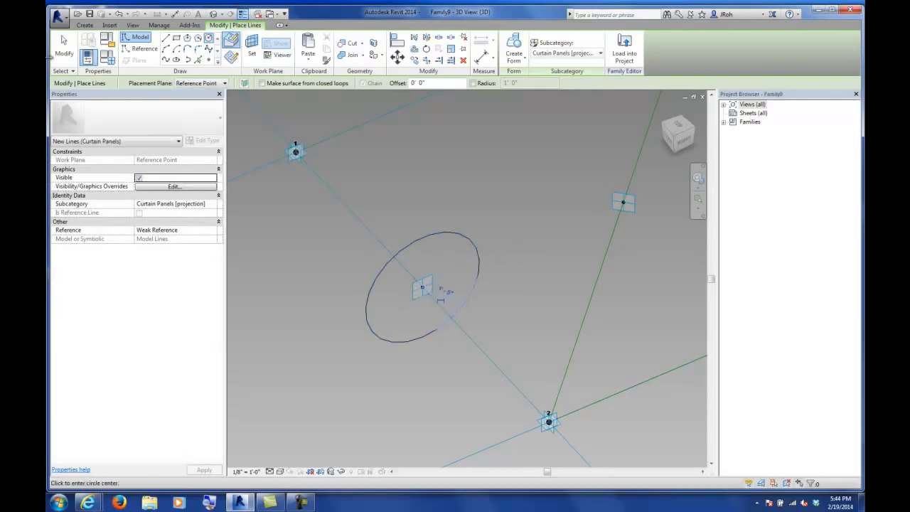
# - Turn the circle at the midpoint of the edge between adaptive points 1 and 2 into a reference line
pyautogui.press('Escape')
pyautogui.press('Escape')
pyautogui.click(447, 322)
pyautogui.click(515, 264)
pyautogui.moveTo(487, 295); pyautogui.dragTo(409, 281, button='middle')
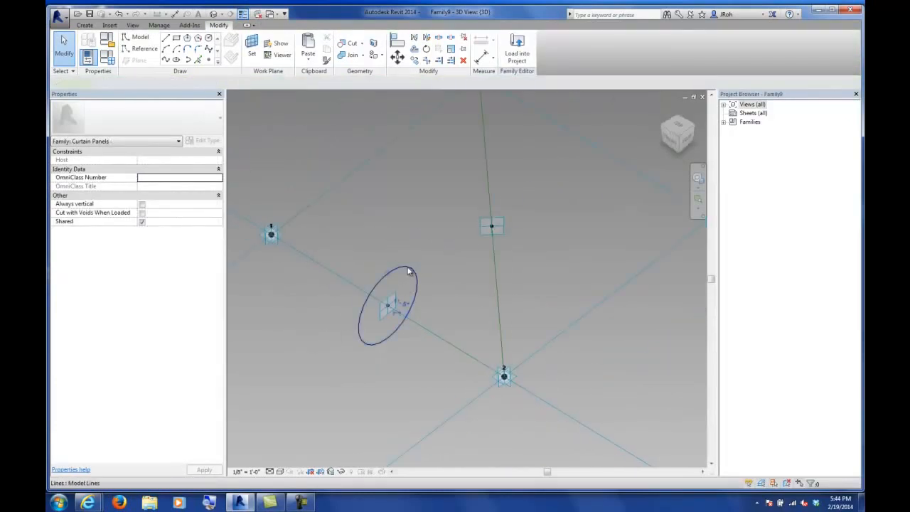
pyautogui.click(411, 272)
pyautogui.click(140, 240)
pyautogui.click(140, 239)
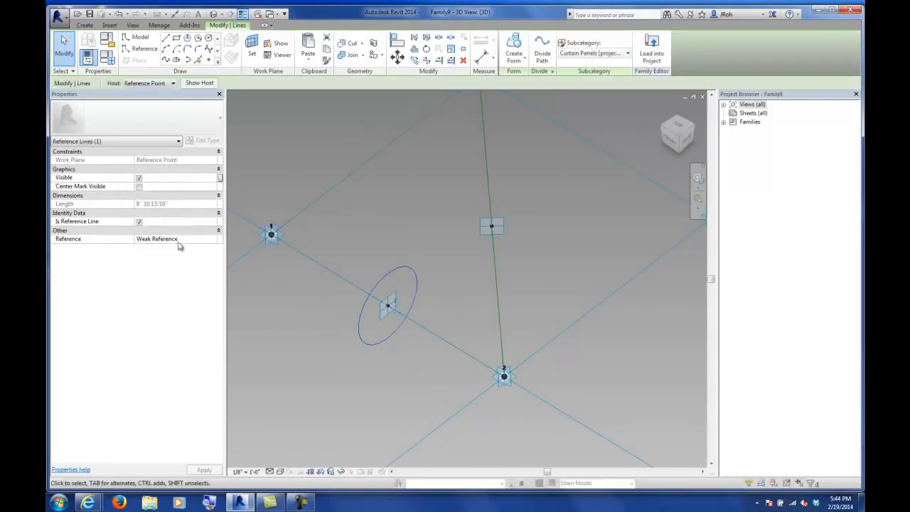
pyautogui.click(375, 252)
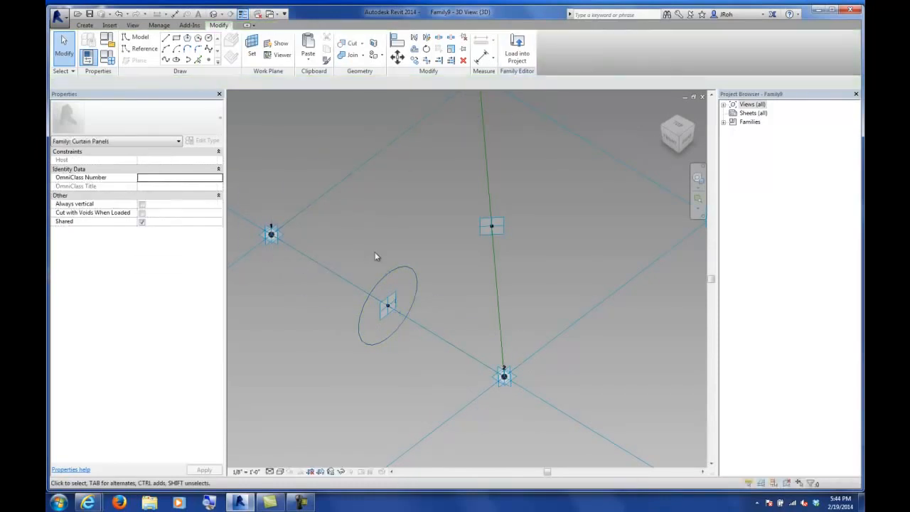
# - Draw a model-line circle of about 1'-6" radius centred on the diagonal's midpoint reference point, using that point's plane as the placement plane
pyautogui.click(81, 27)
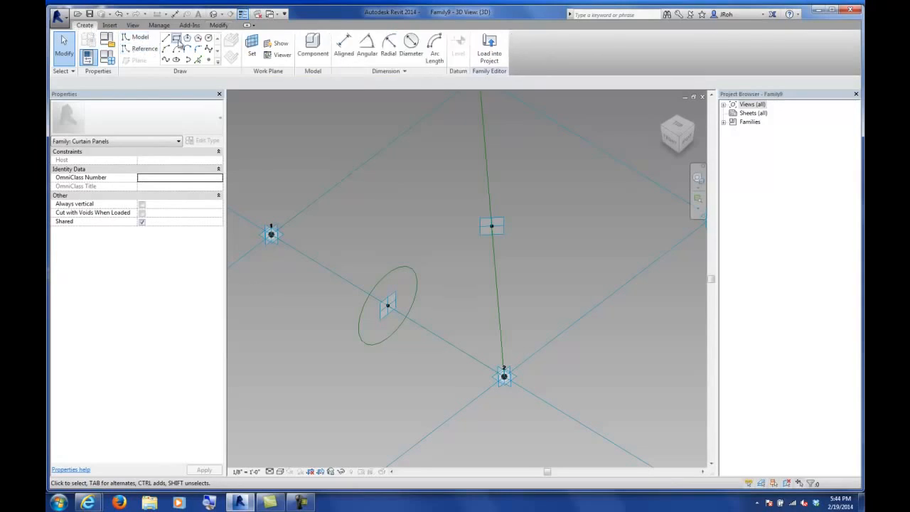
pyautogui.click(209, 41)
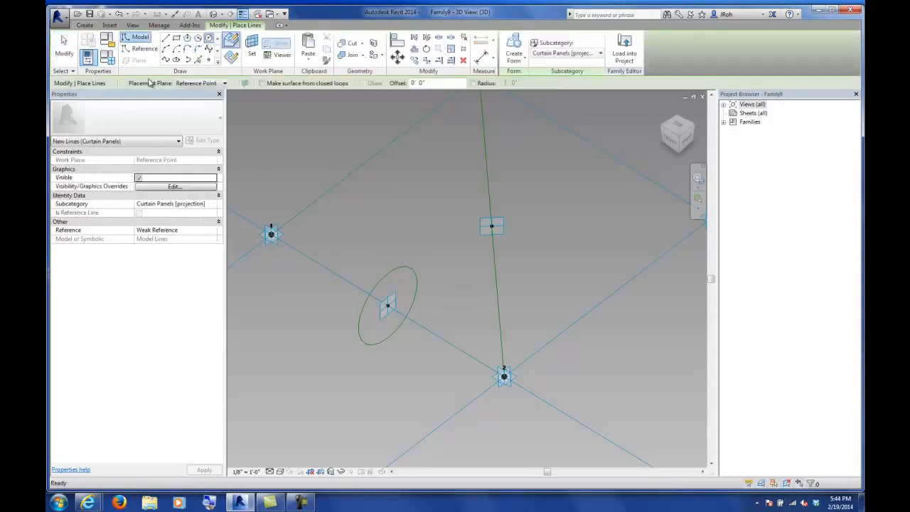
pyautogui.click(184, 85)
pyautogui.press('Escape')
pyautogui.press('Escape')
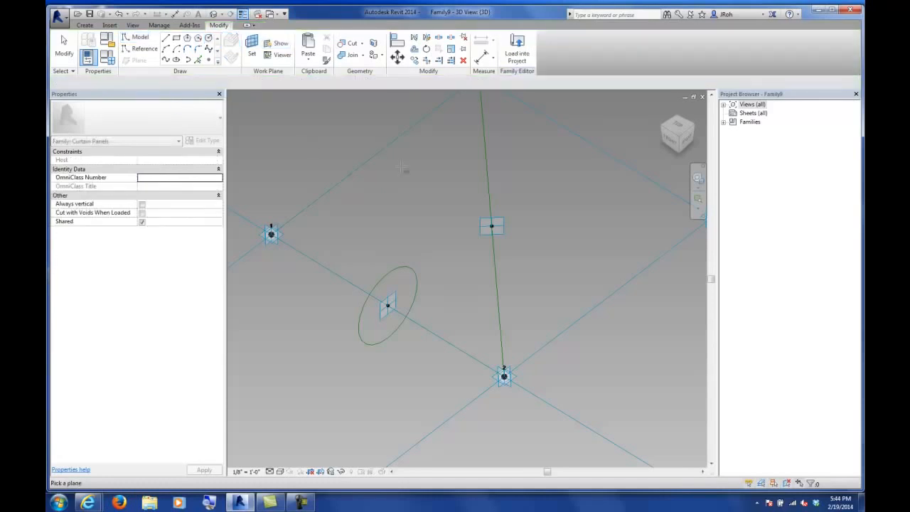
pyautogui.click(501, 218)
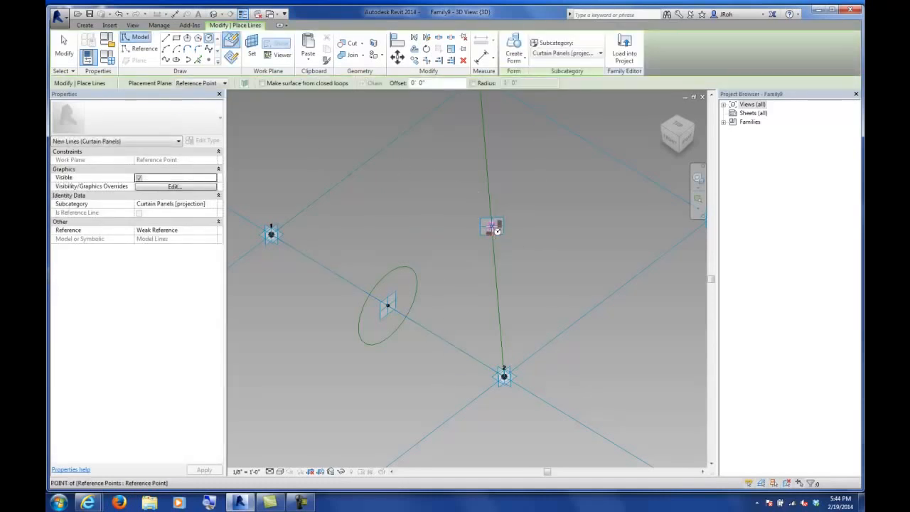
pyautogui.click(492, 227)
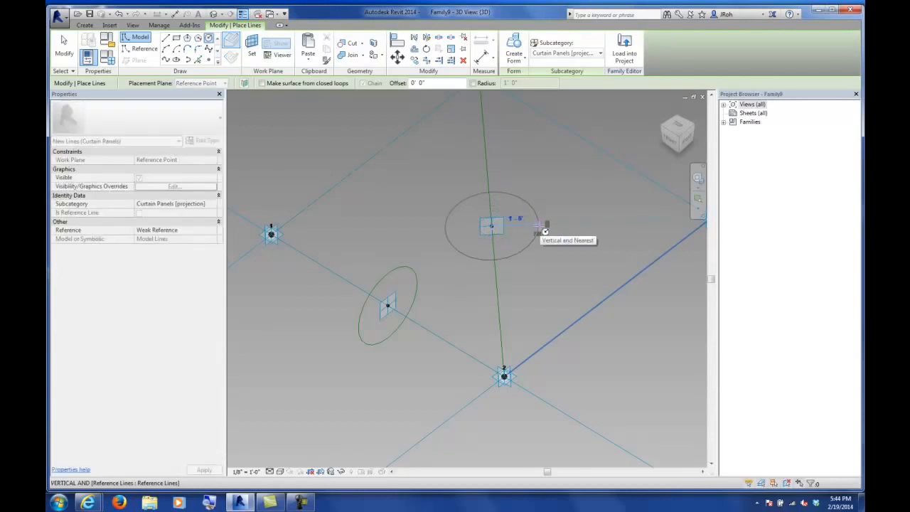
pyautogui.click(545, 231)
pyautogui.keyDown('shift'); pyautogui.moveTo(422, 256); pyautogui.dragTo(553, 264, button='middle'); pyautogui.keyUp('shift')
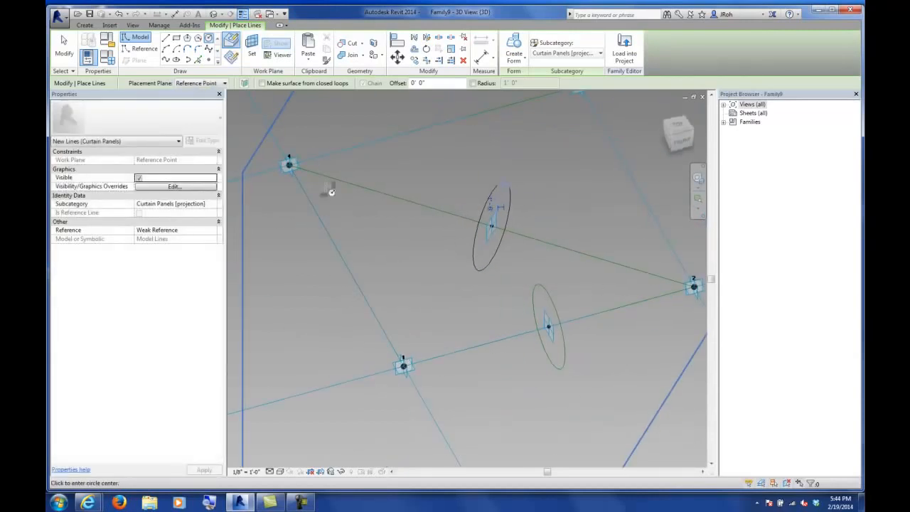
pyautogui.click(64, 48)
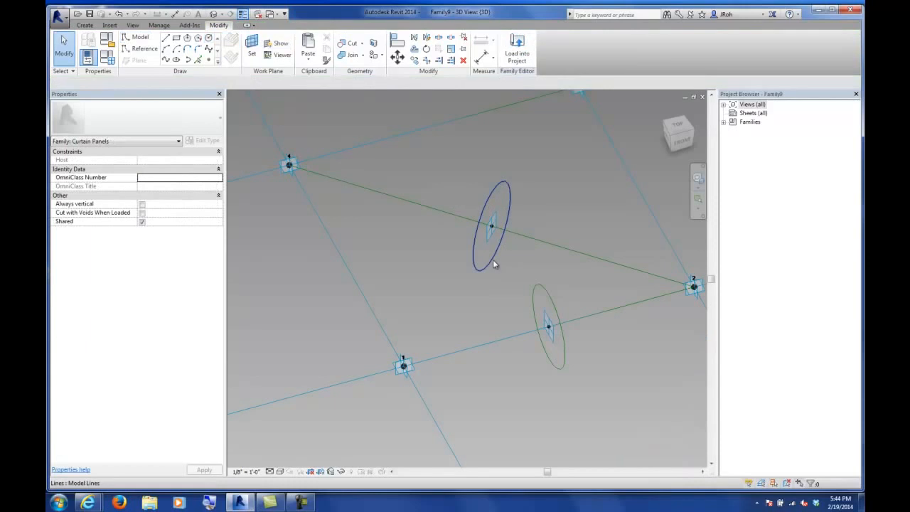
# - Turn the circle on the diagonal's midpoint into a reference line
pyautogui.click(493, 260)
pyautogui.click(141, 242)
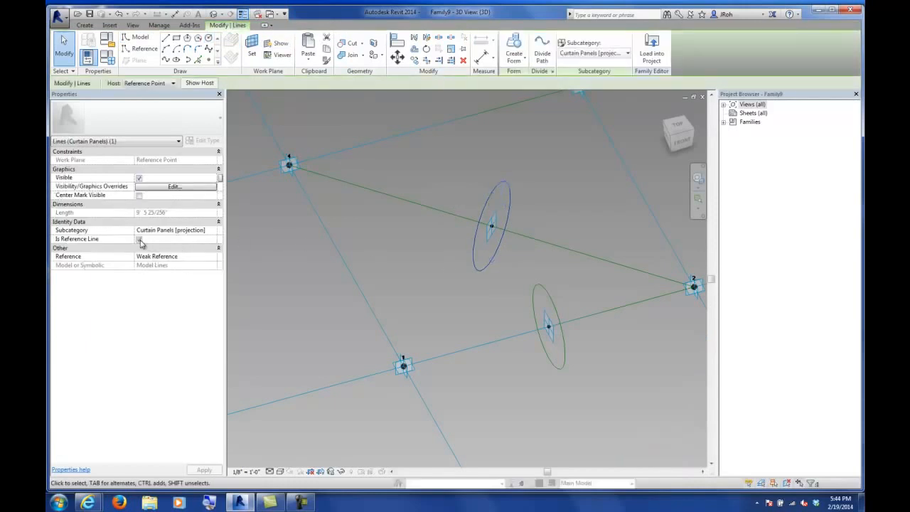
pyautogui.click(413, 269)
pyautogui.keyDown('shift'); pyautogui.moveTo(413, 268); pyautogui.dragTo(490, 291, button='middle'); pyautogui.keyUp('shift')
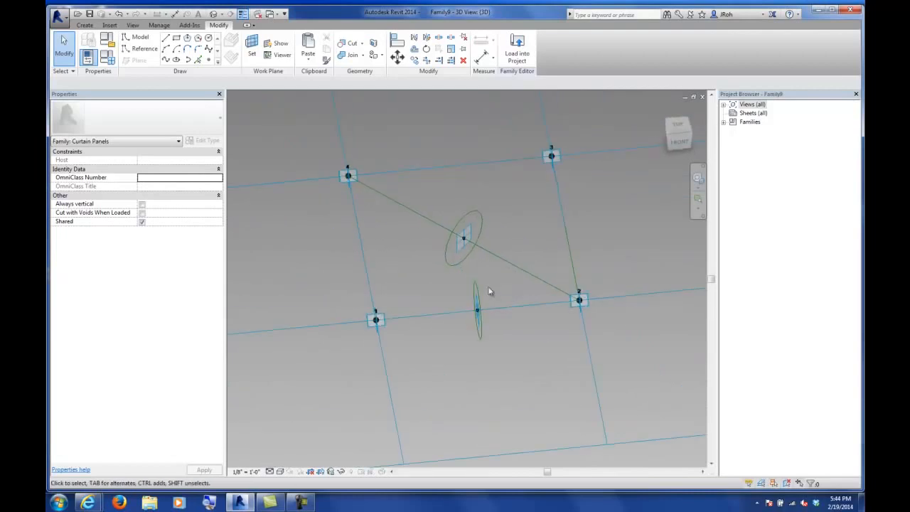
# - Make the temporary radius dimensions of the diagonal circle and the edge circle permanent
pyautogui.click(464, 262)
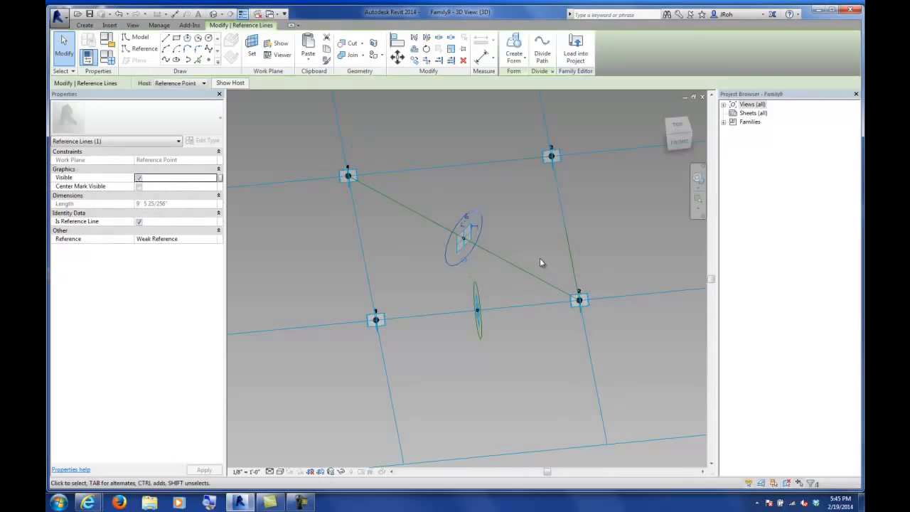
pyautogui.click(542, 262)
pyautogui.keyDown('shift'); pyautogui.moveTo(543, 272); pyautogui.dragTo(490, 248, button='middle'); pyautogui.keyUp('shift')
pyautogui.click(489, 236)
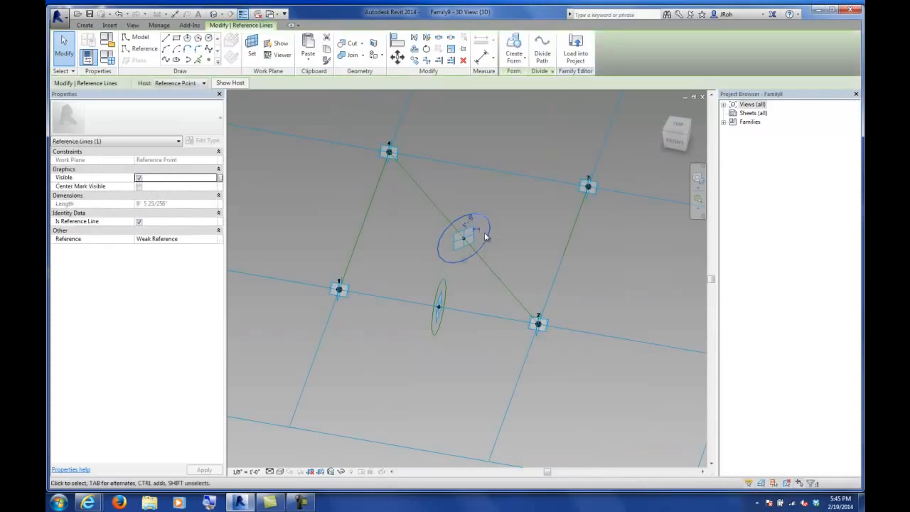
pyautogui.keyDown('shift'); pyautogui.moveTo(503, 265); pyautogui.dragTo(419, 215, button='middle'); pyautogui.keyUp('shift')
pyautogui.click(419, 215)
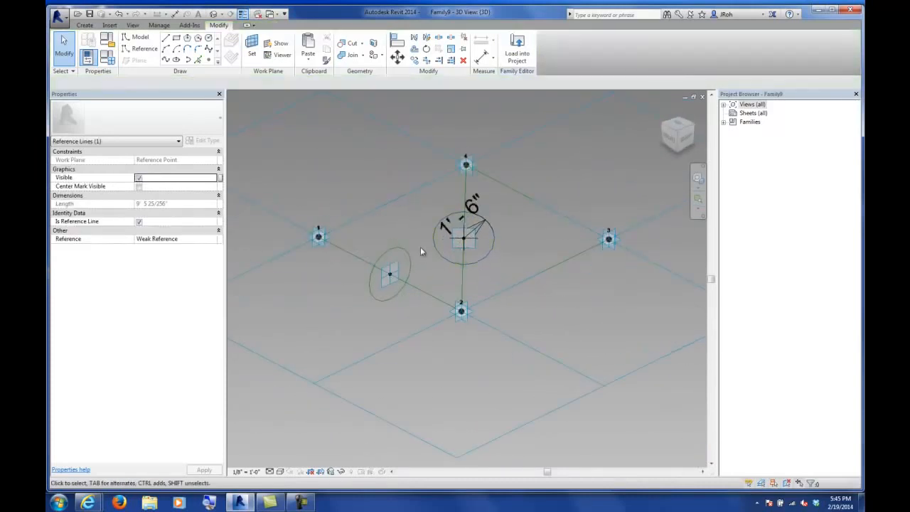
pyautogui.click(408, 282)
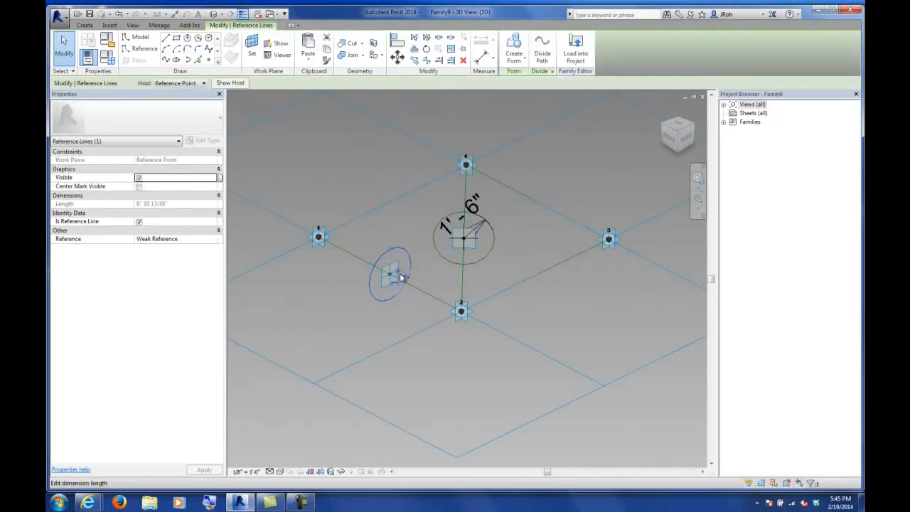
pyautogui.click(397, 283)
pyautogui.click(394, 336)
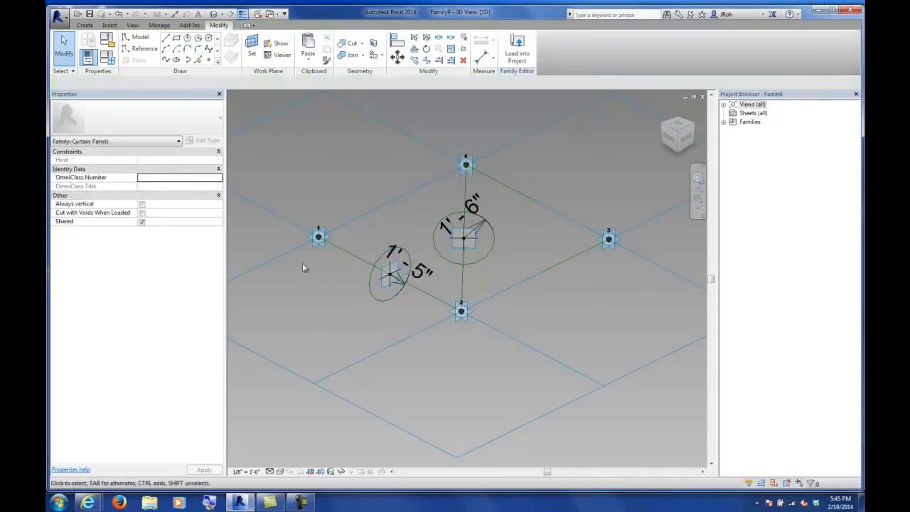
# - Add a length type family parameter named r under Dimensions and set its value to 6"
pyautogui.click(107, 56)
pyautogui.write('r')
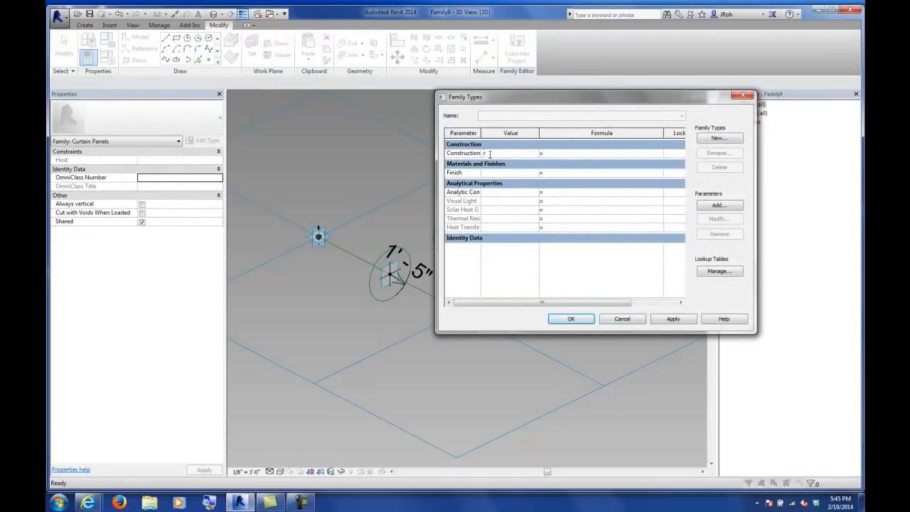
pyautogui.click(719, 205)
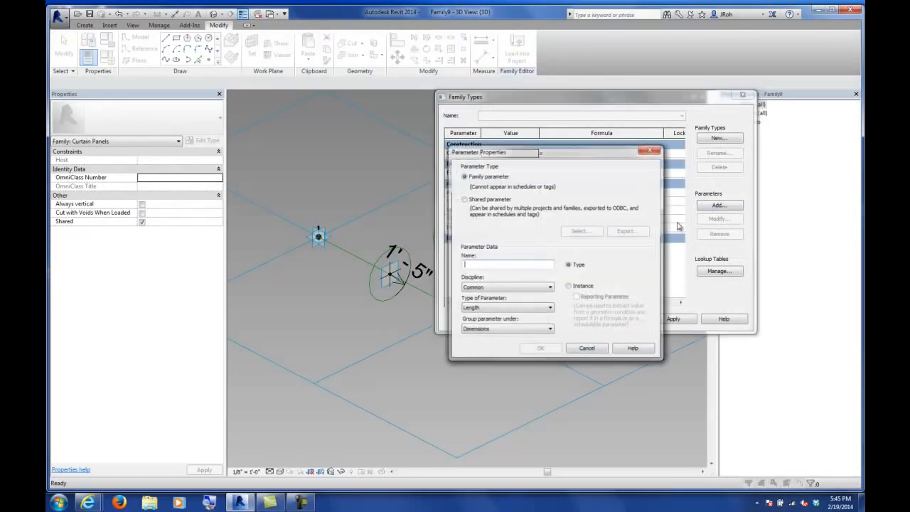
pyautogui.write('r')
pyautogui.click(541, 349)
pyautogui.doubleClick(508, 193)
pyautogui.write('6')
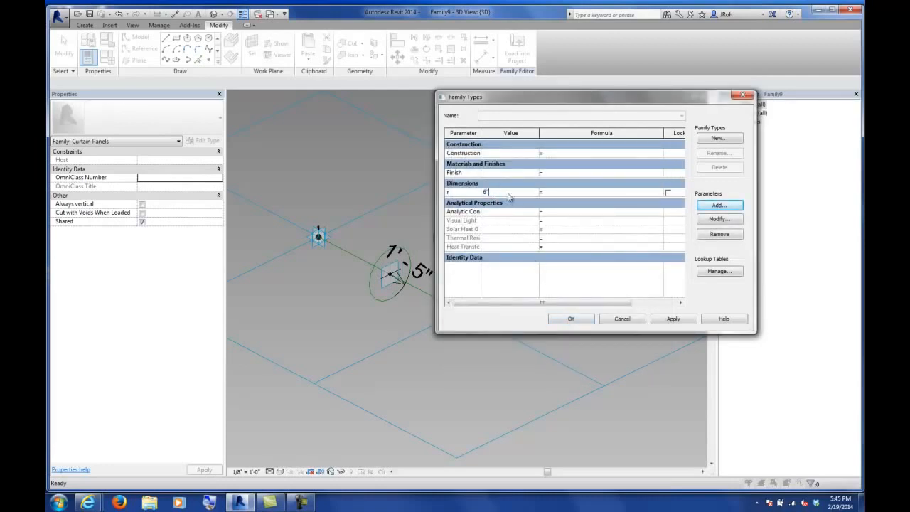
pyautogui.click(571, 319)
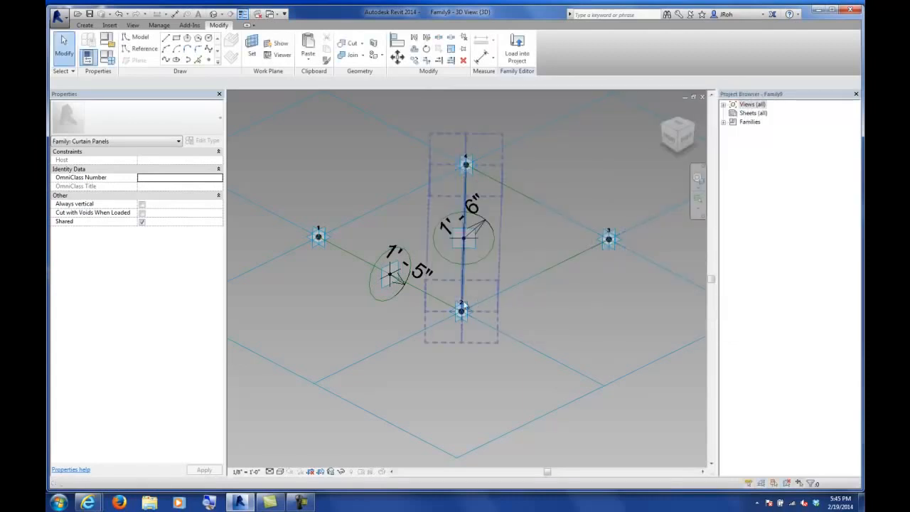
# - Label the radius dimensions of both circles with the parameter r
pyautogui.click(418, 273)
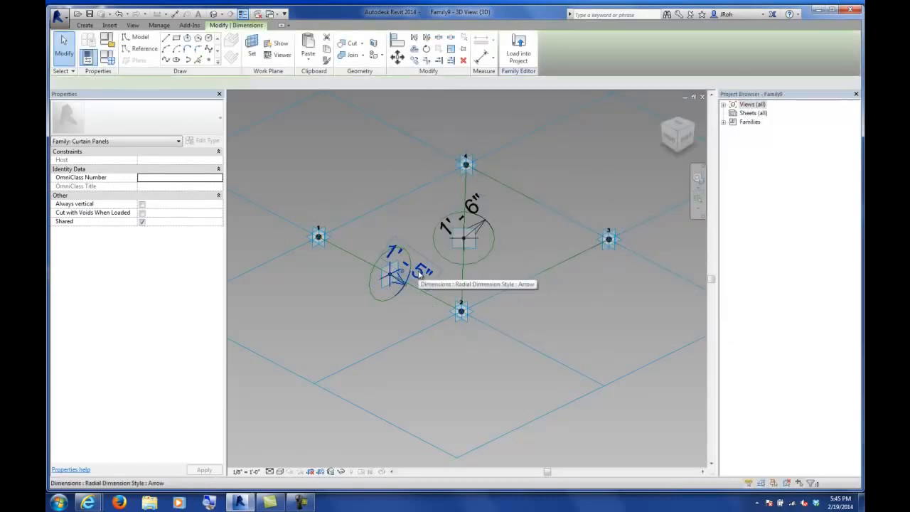
pyautogui.keyDown('ctrl'); pyautogui.click(468, 221); pyautogui.keyUp('ctrl')
pyautogui.click(272, 84)
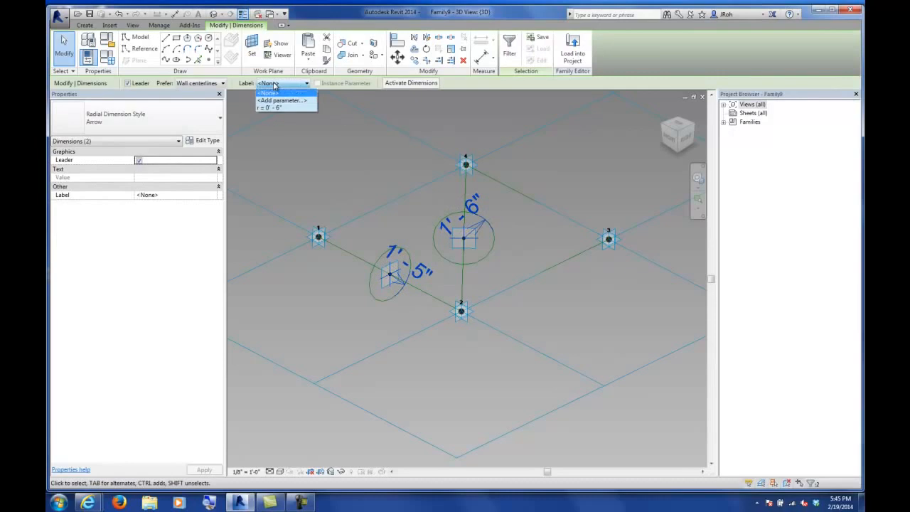
pyautogui.click(273, 104)
pyautogui.click(351, 169)
pyautogui.keyDown('shift'); pyautogui.moveTo(345, 210); pyautogui.dragTo(395, 274, button='middle'); pyautogui.keyUp('shift')
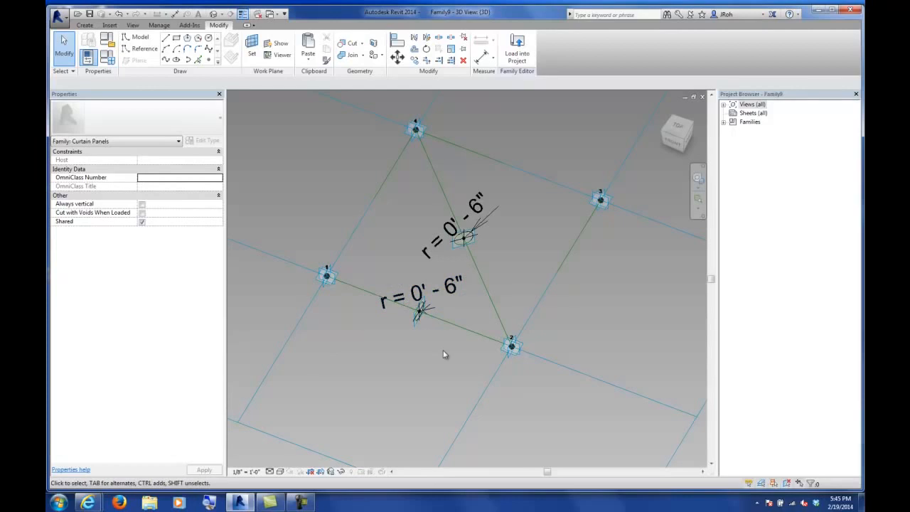
pyautogui.keyDown('shift'); pyautogui.moveTo(442, 355); pyautogui.dragTo(308, 182, button='middle'); pyautogui.keyUp('shift')
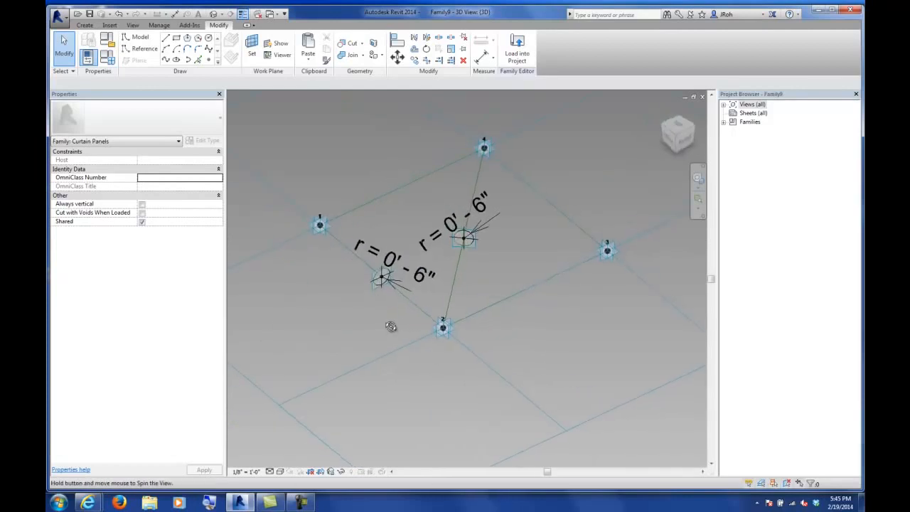
pyautogui.click(90, 13)
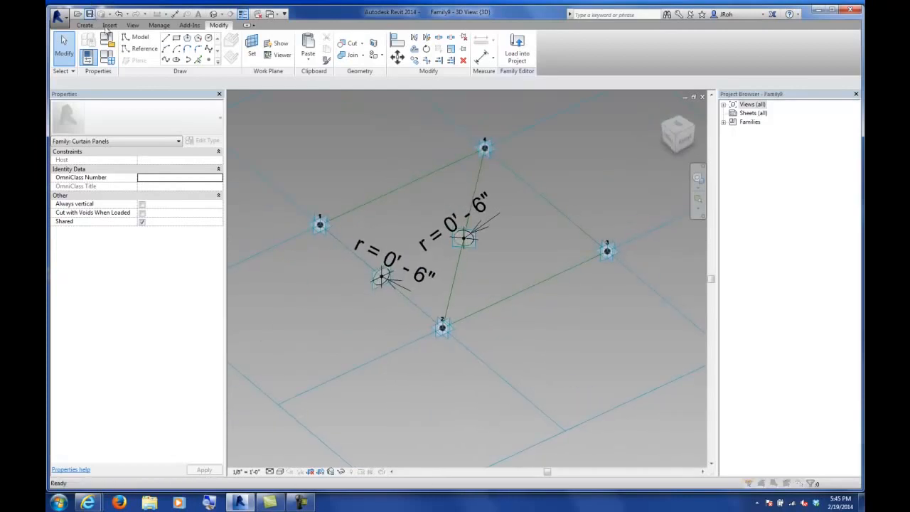
pyautogui.click(532, 348)
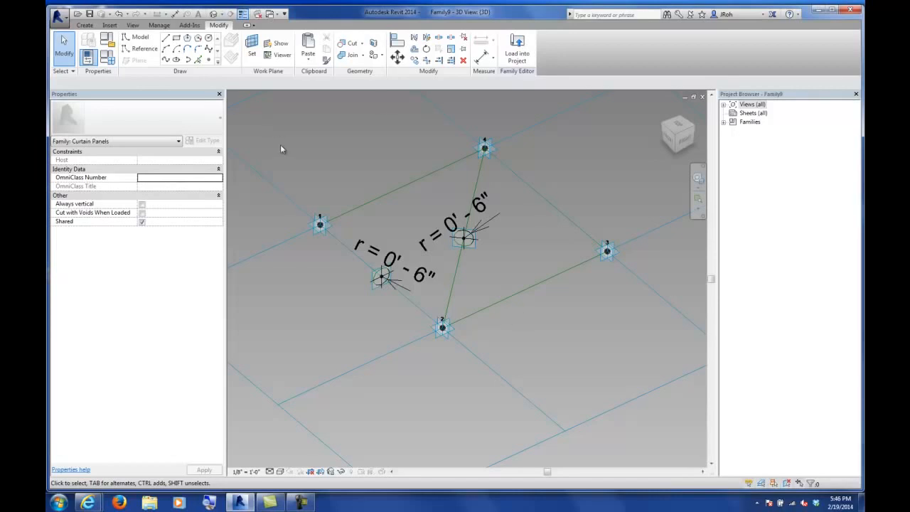
# - Add a length type family parameter named r2 under Dimensions and give it the formula r * 2
pyautogui.click(108, 58)
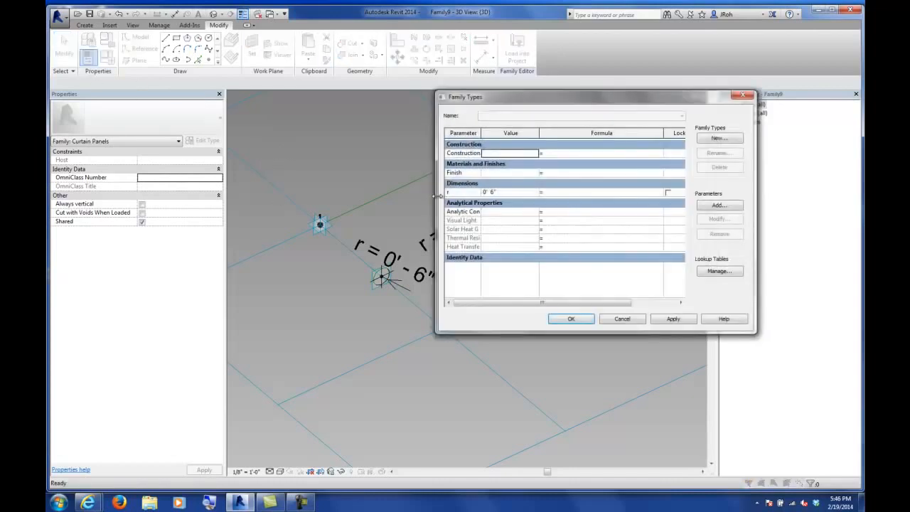
pyautogui.moveTo(438, 196); pyautogui.dragTo(343, 195)
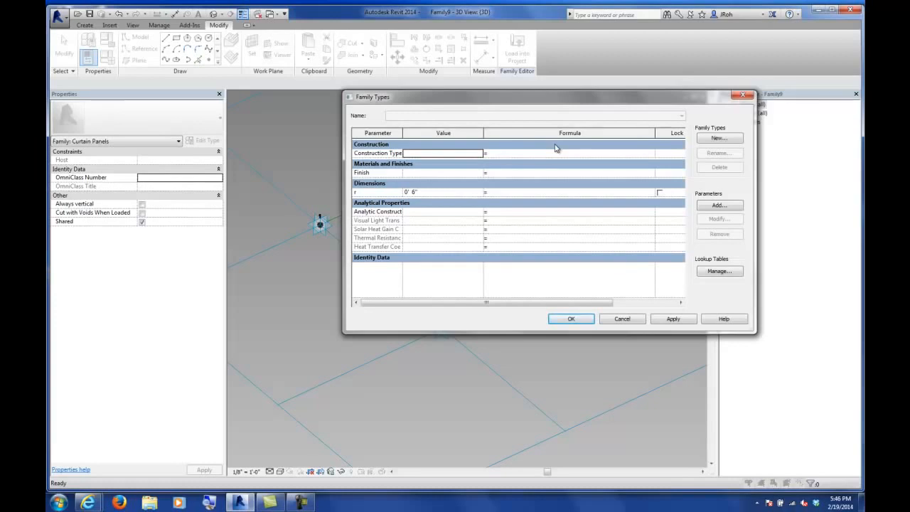
pyautogui.click(718, 206)
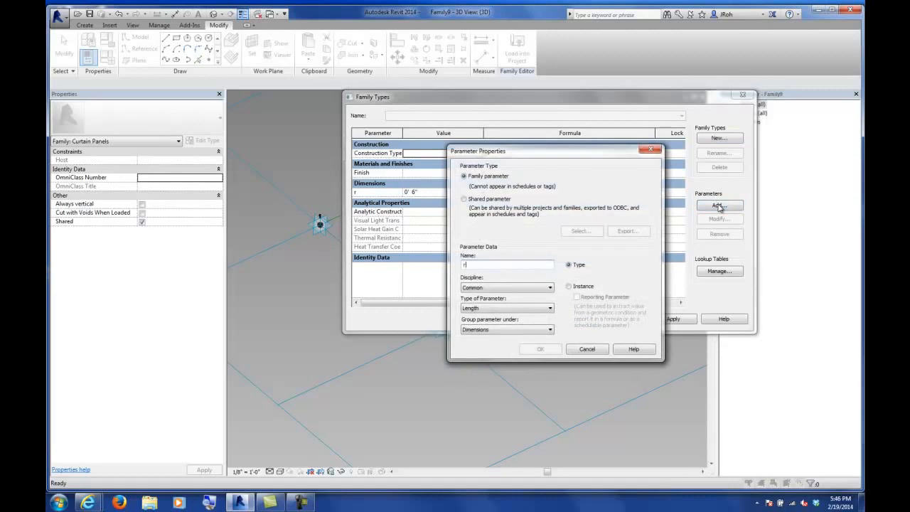
pyautogui.write('r2')
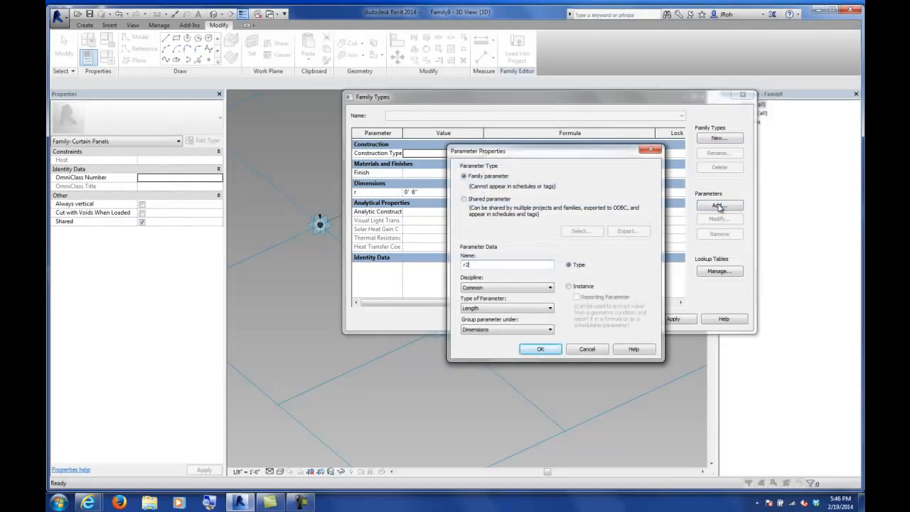
pyautogui.press('Return')
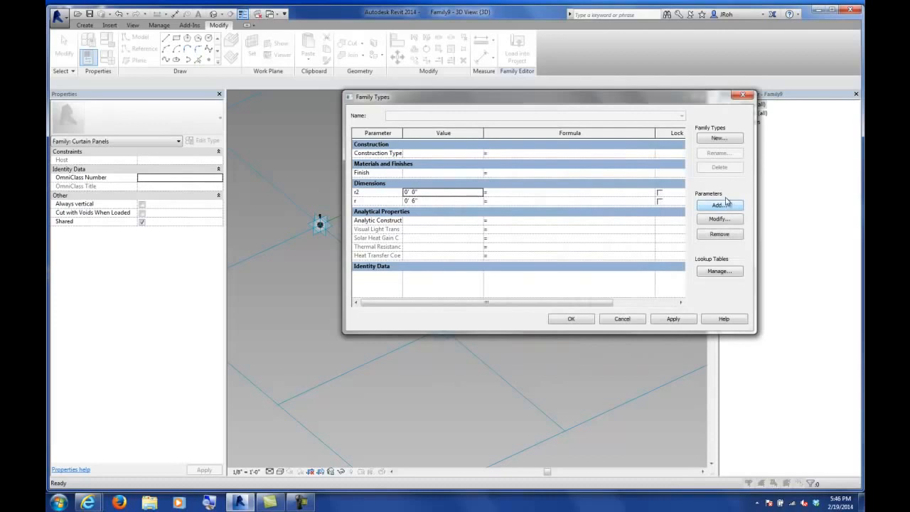
pyautogui.click(509, 191)
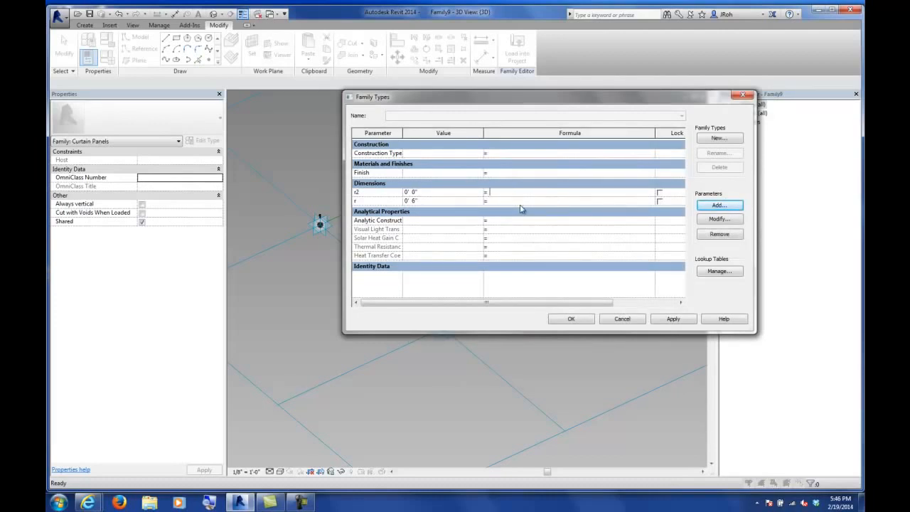
pyautogui.write('r * 2')
pyautogui.press('Tab')
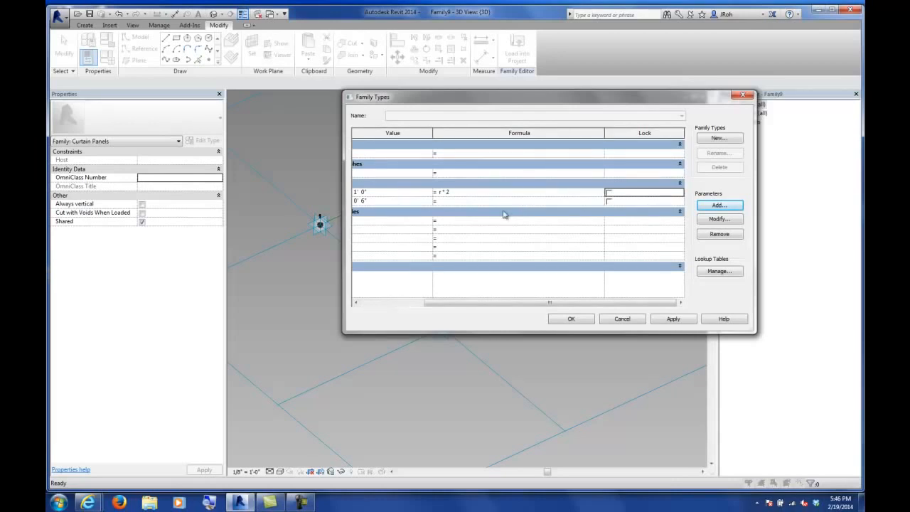
pyautogui.moveTo(528, 304); pyautogui.dragTo(297, 184)
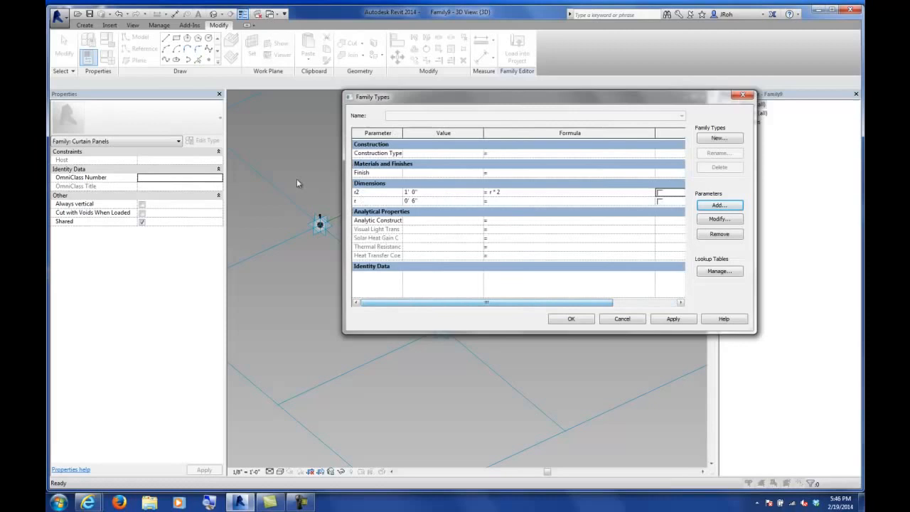
# - Set the family parameter r to 4" and apply the change to the panel family
pyautogui.click(417, 204)
pyautogui.press('BackSpace')
pyautogui.press('BackSpace')
pyautogui.write('4')
pyautogui.press('Tab')
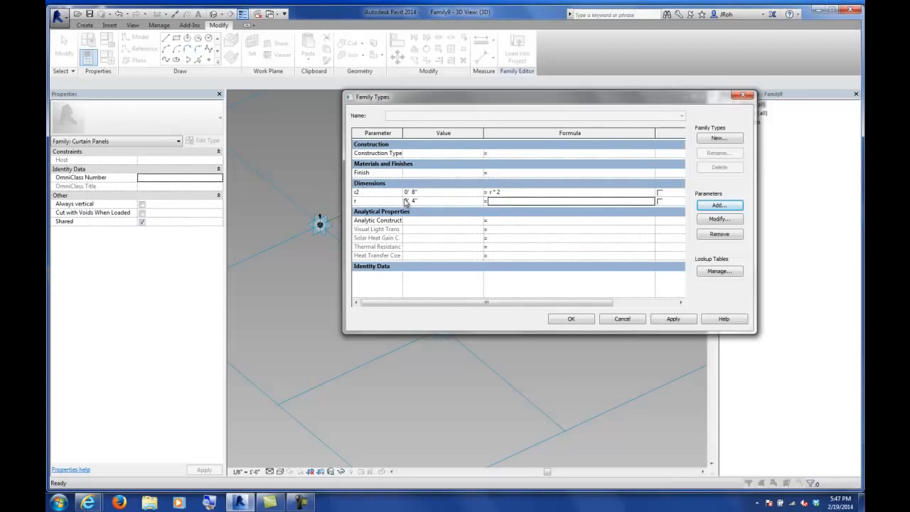
pyautogui.click(572, 319)
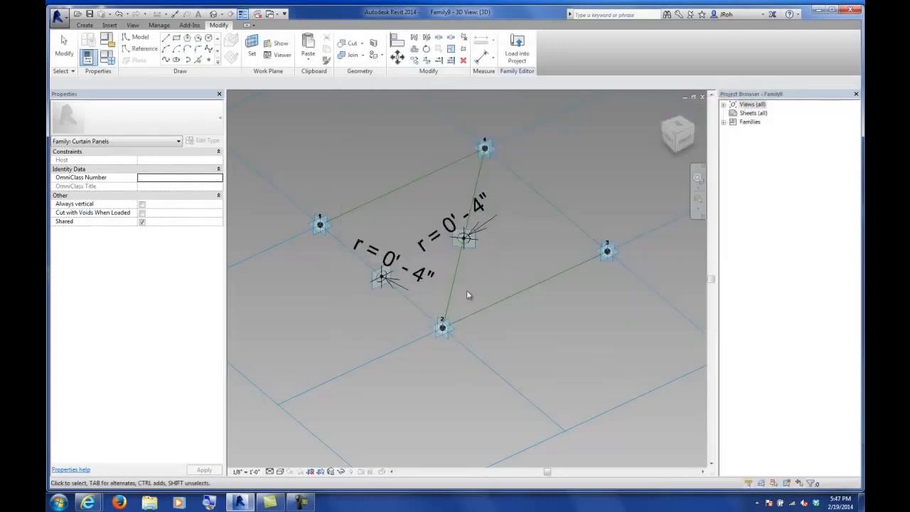
# - Label the radius dimension of the circle on the panel edge between points 1 and 2 with the parameter r2
pyautogui.click(375, 258)
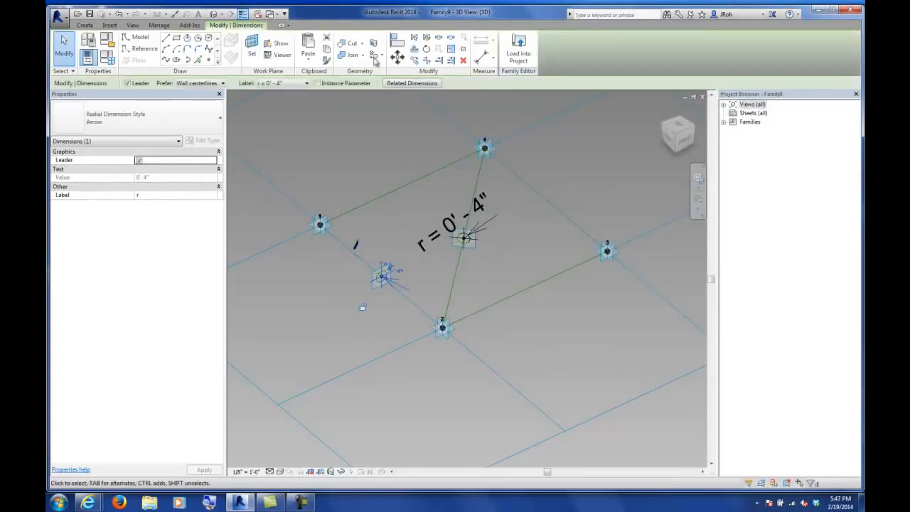
pyautogui.click(290, 84)
pyautogui.click(272, 111)
pyautogui.click(335, 161)
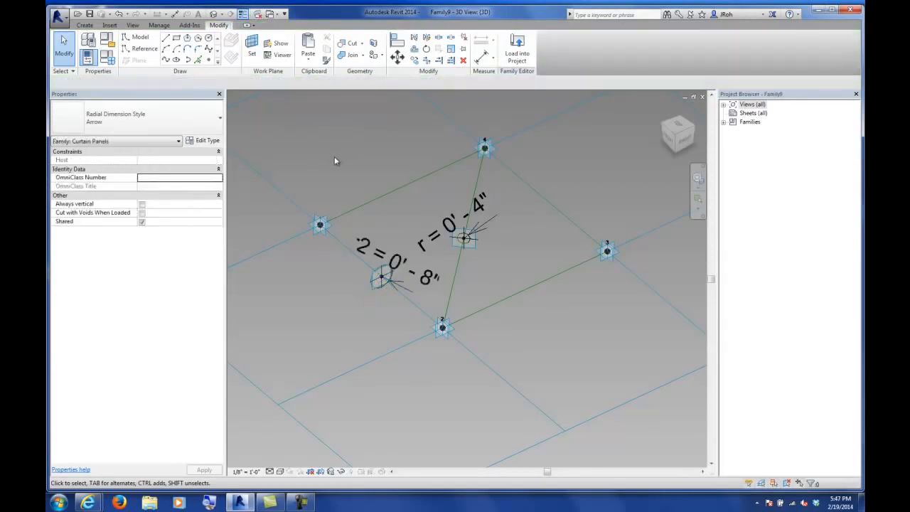
pyautogui.click(89, 13)
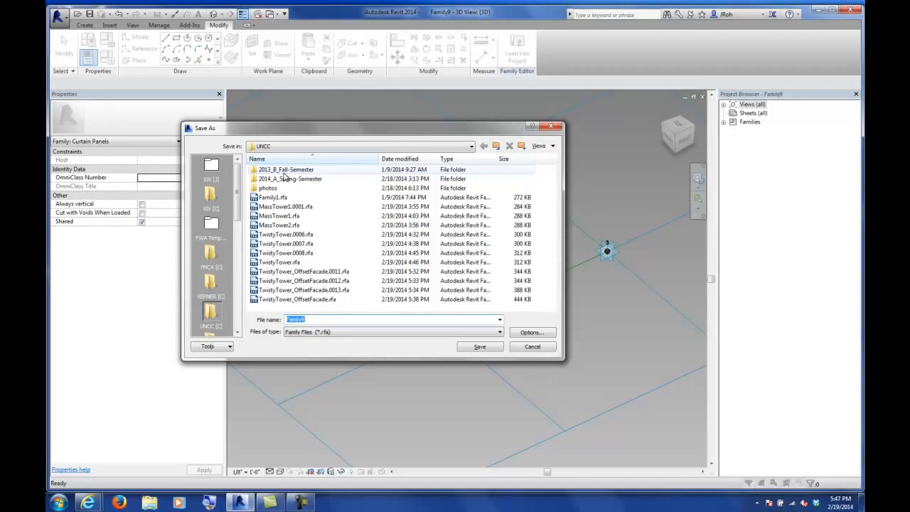
pyautogui.click(532, 346)
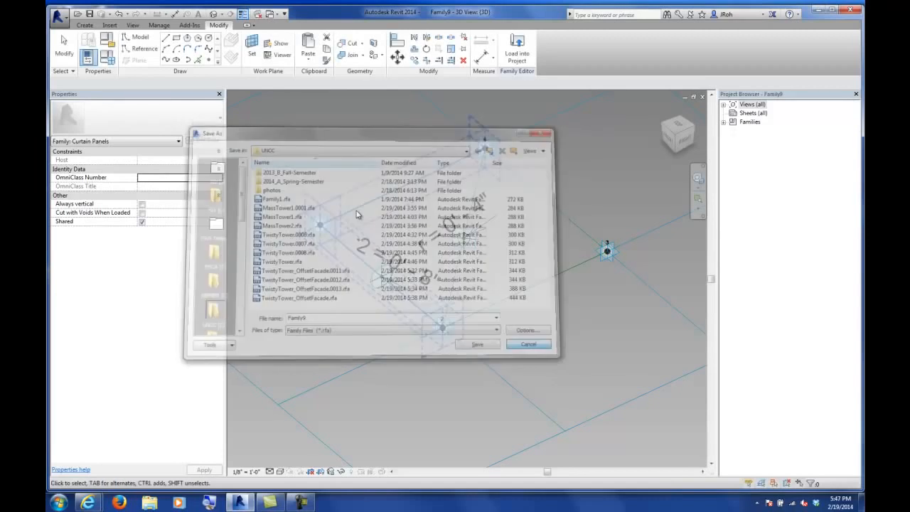
pyautogui.click(106, 57)
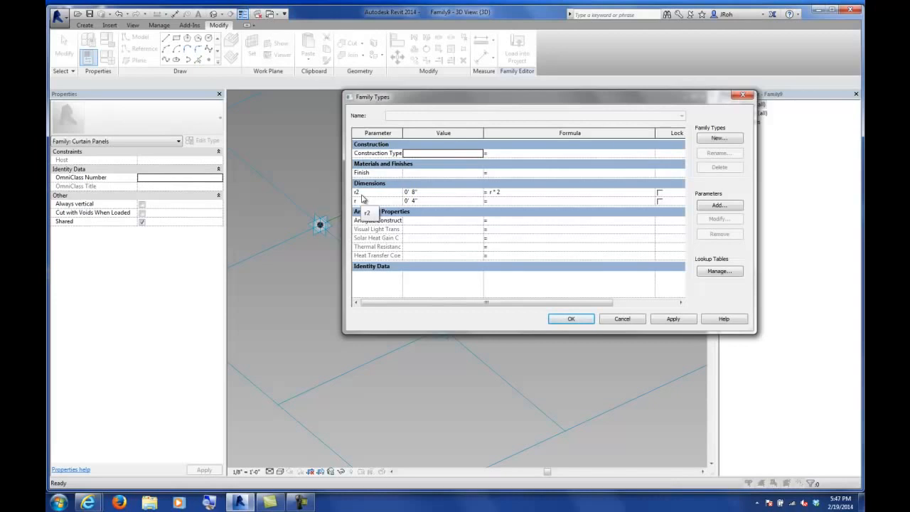
pyautogui.click(715, 207)
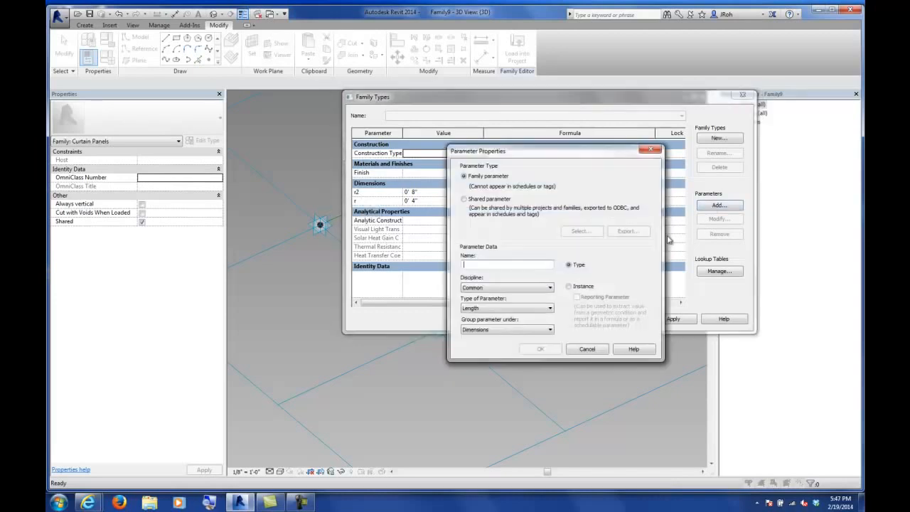
pyautogui.write('r-4')
pyautogui.press('Return')
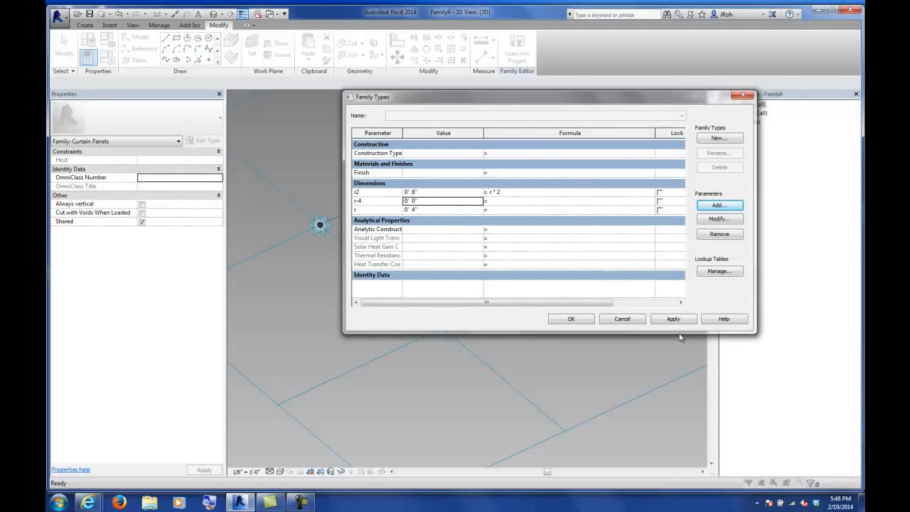
pyautogui.click(623, 319)
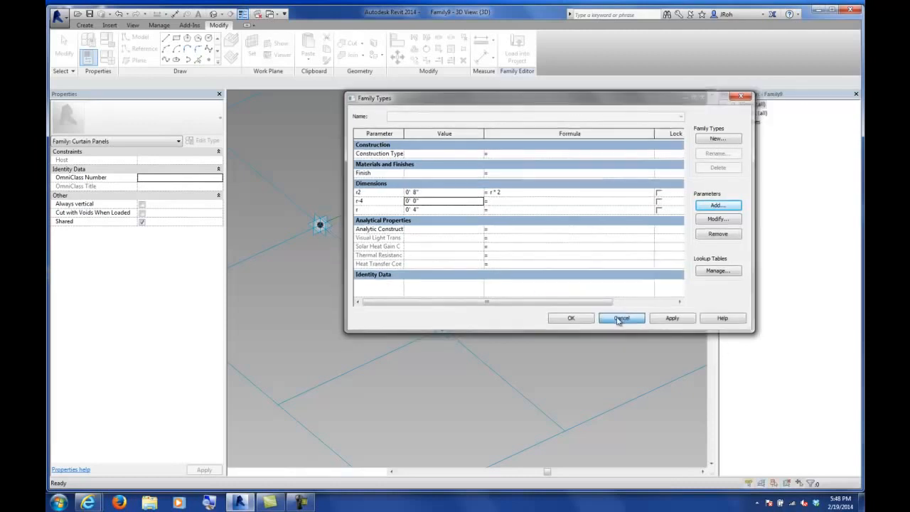
# - Create a solid form from the r2 edge circle swept along all four reference lines of the panel border
pyautogui.scroll(4, 355, 312)
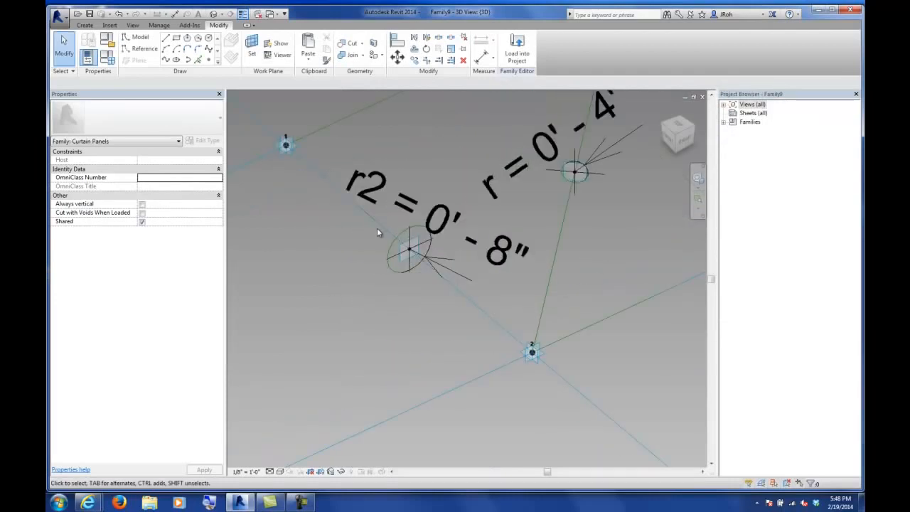
pyautogui.click(393, 268)
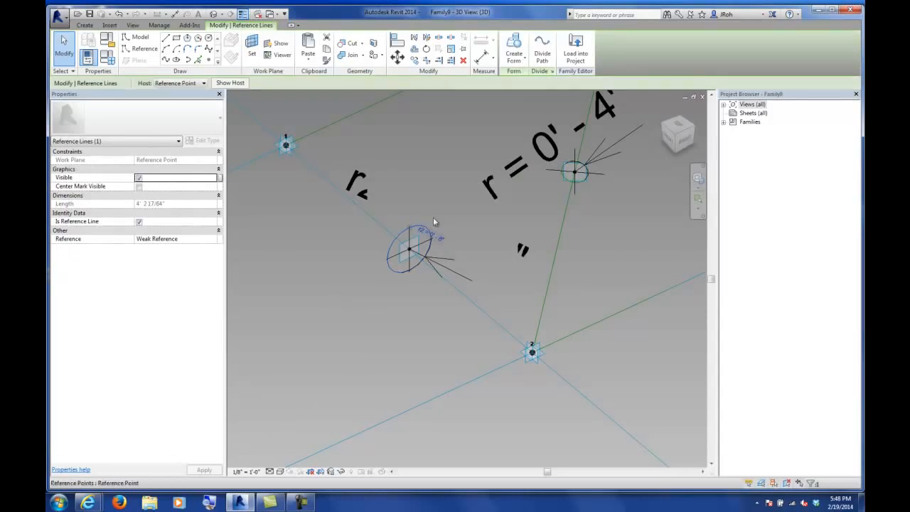
pyautogui.press('Tab')
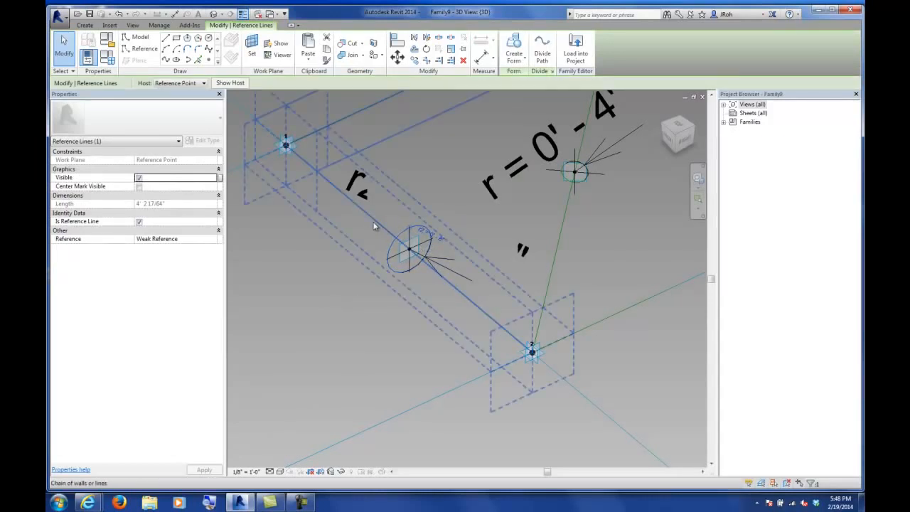
pyautogui.scroll(-2, 375, 226)
pyautogui.scroll(-2, 375, 226)
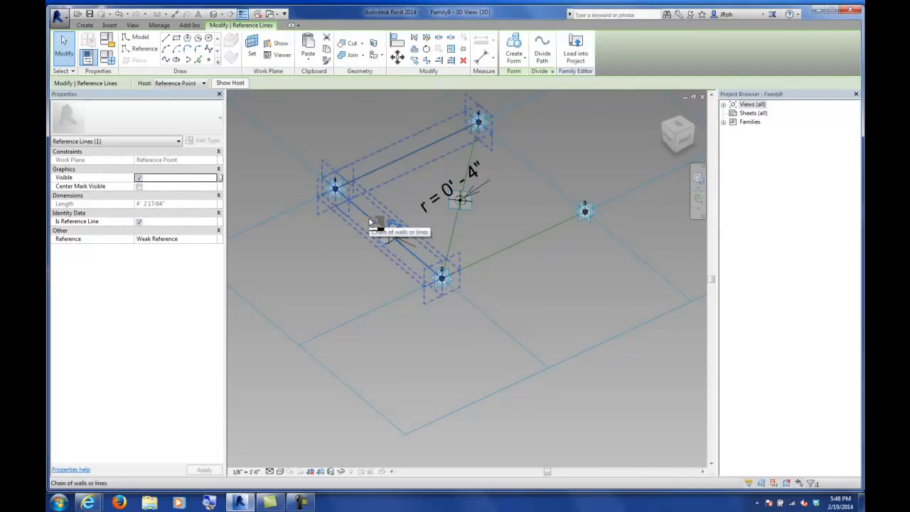
pyautogui.click(370, 223)
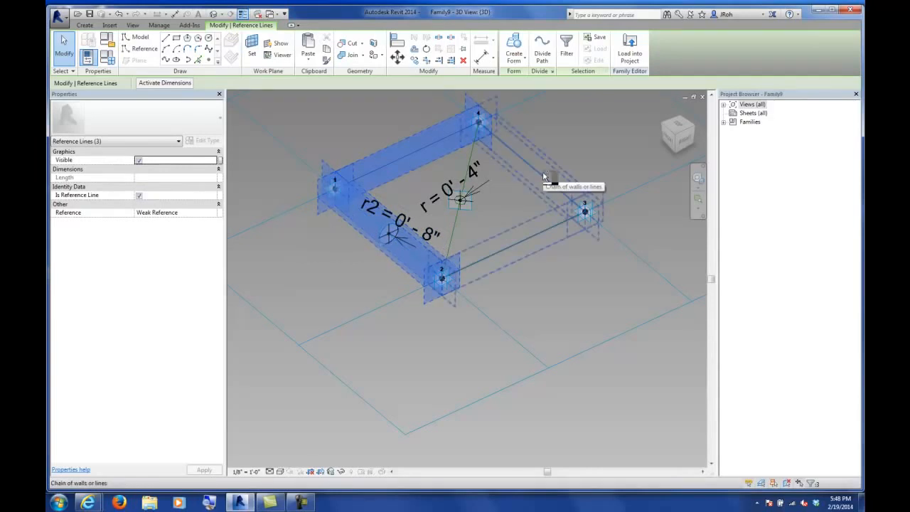
pyautogui.keyDown('ctrl'); pyautogui.click(543, 171); pyautogui.keyUp('ctrl')
pyautogui.moveTo(533, 268); pyautogui.dragTo(524, 301, button='middle')
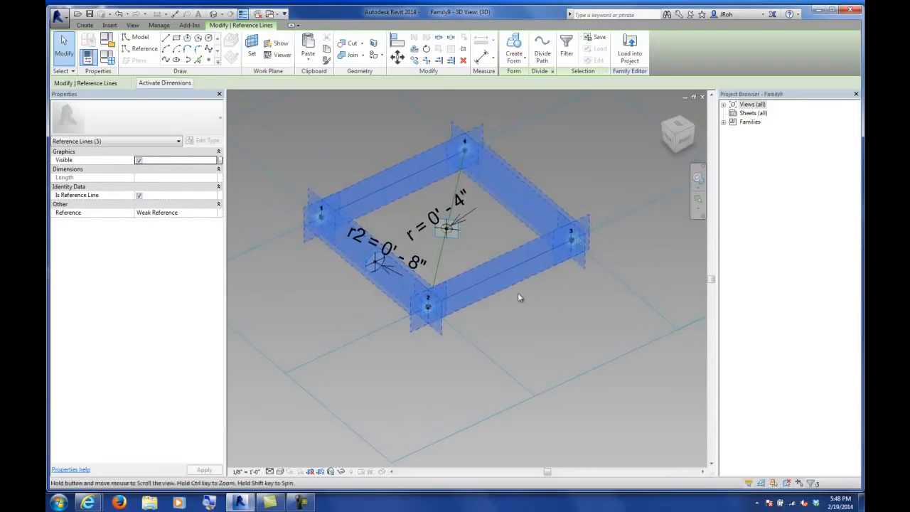
pyautogui.click(520, 64)
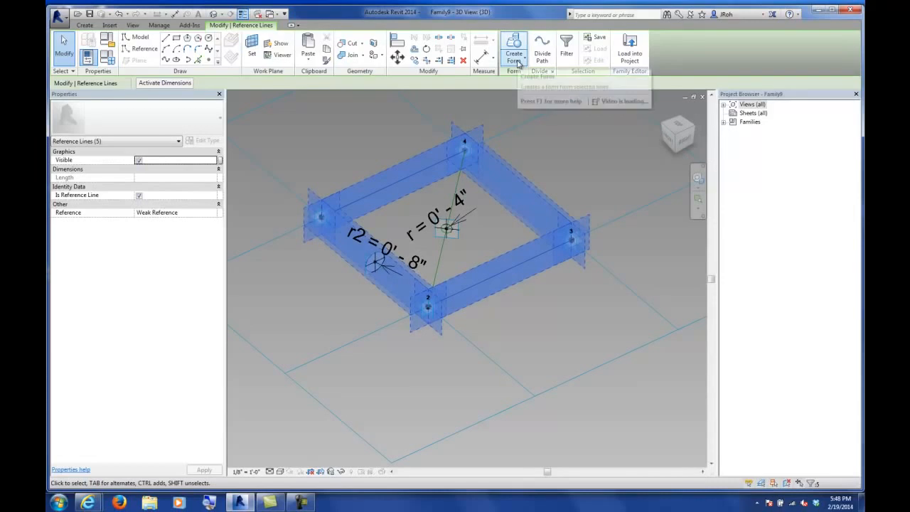
pyautogui.click(526, 81)
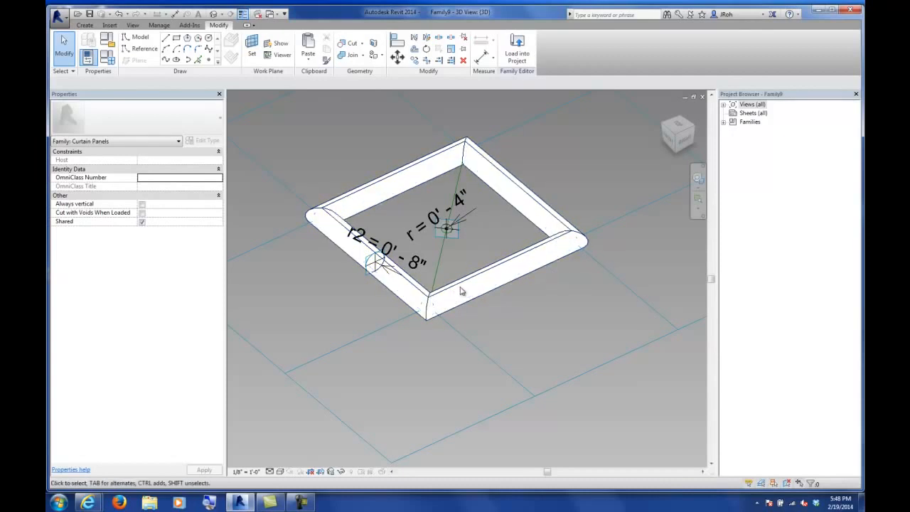
# - Create a solid form from the circle with radius r swept along the panel's diagonal reference line
pyautogui.keyDown('shift'); pyautogui.moveTo(463, 291); pyautogui.dragTo(455, 270, button='middle'); pyautogui.keyUp('shift')
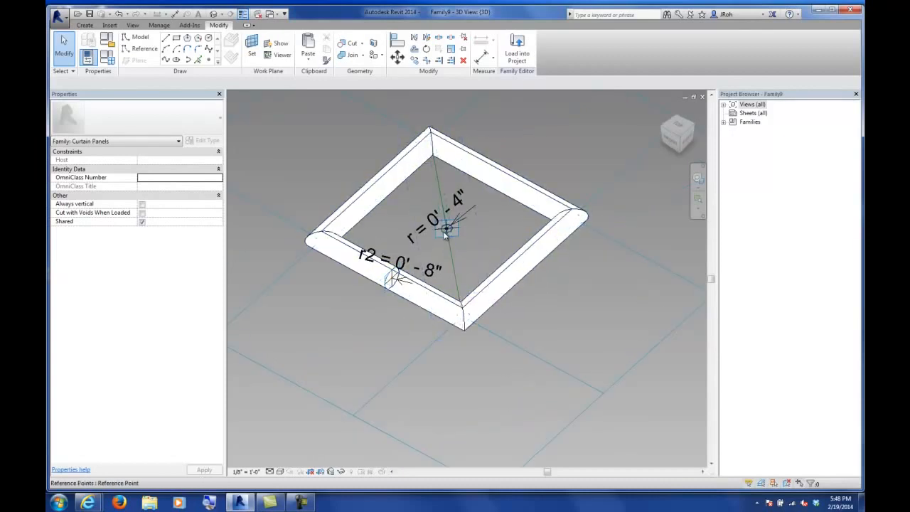
pyautogui.scroll(5, 447, 233)
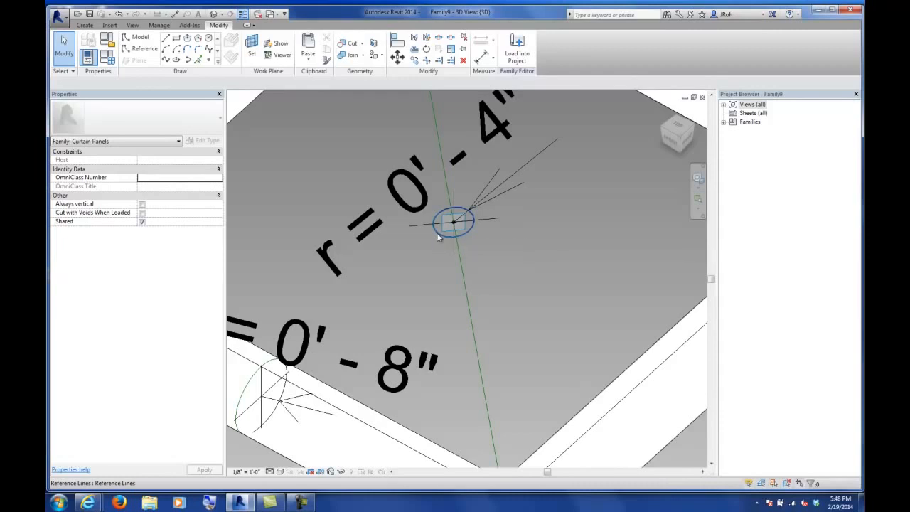
pyautogui.click(436, 232)
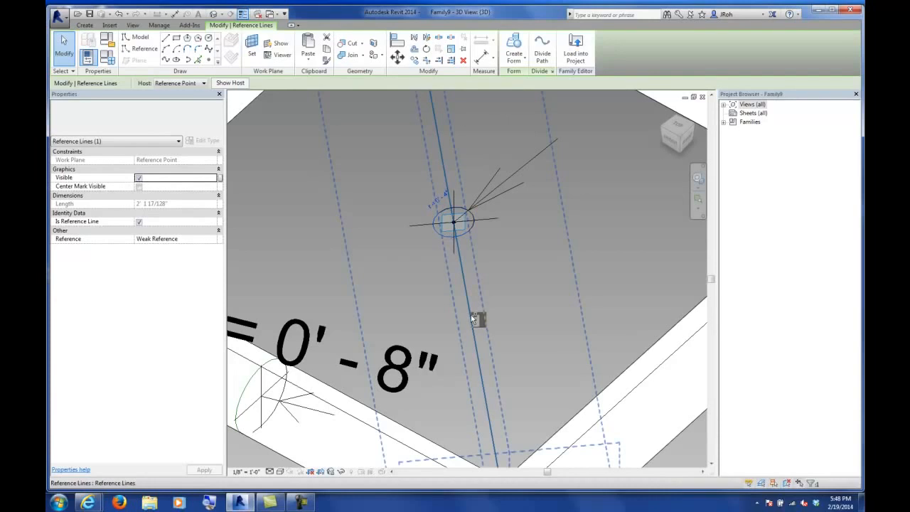
pyautogui.keyDown('ctrl'); pyautogui.click(470, 314); pyautogui.keyUp('ctrl')
pyautogui.keyDown('shift'); pyautogui.moveTo(426, 337); pyautogui.dragTo(523, 317, button='middle'); pyautogui.keyUp('shift')
pyautogui.click(514, 63)
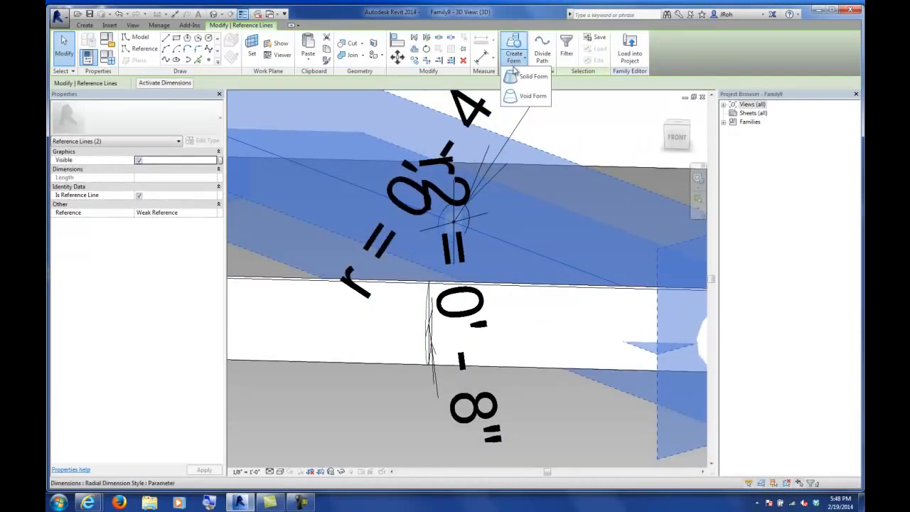
pyautogui.click(519, 80)
pyautogui.scroll(-2, 436, 246)
pyautogui.keyDown('shift'); pyautogui.moveTo(437, 245); pyautogui.dragTo(412, 291, button='middle'); pyautogui.keyUp('shift')
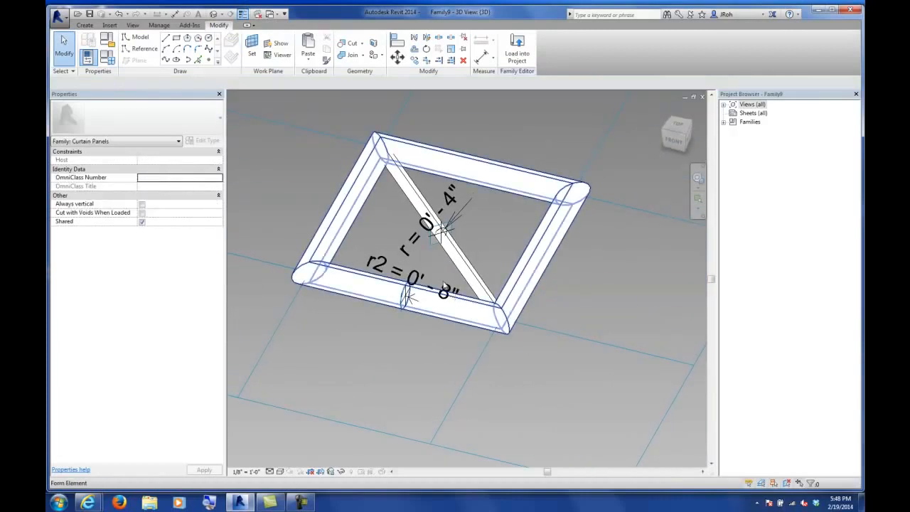
# - Save the curtain panel family as Diagrid in the UNCC folder
pyautogui.click(89, 13)
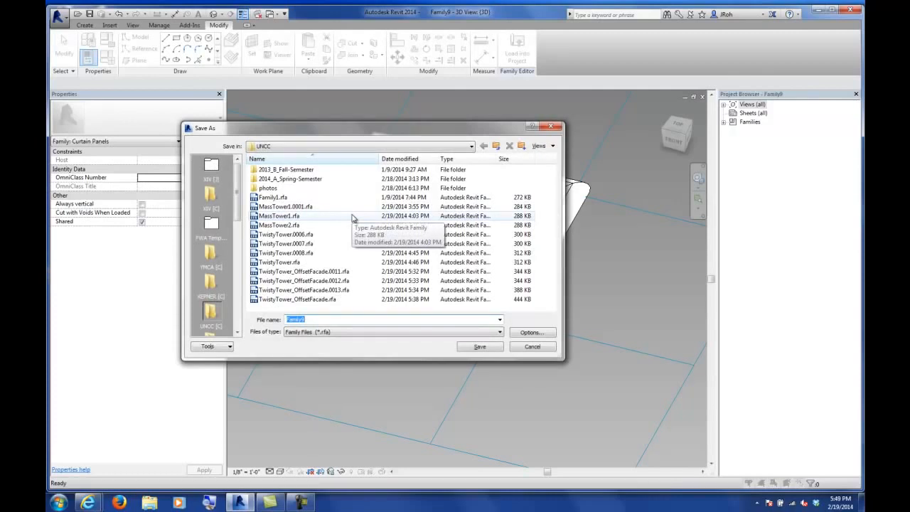
pyautogui.write('D')
pyautogui.press('Return')
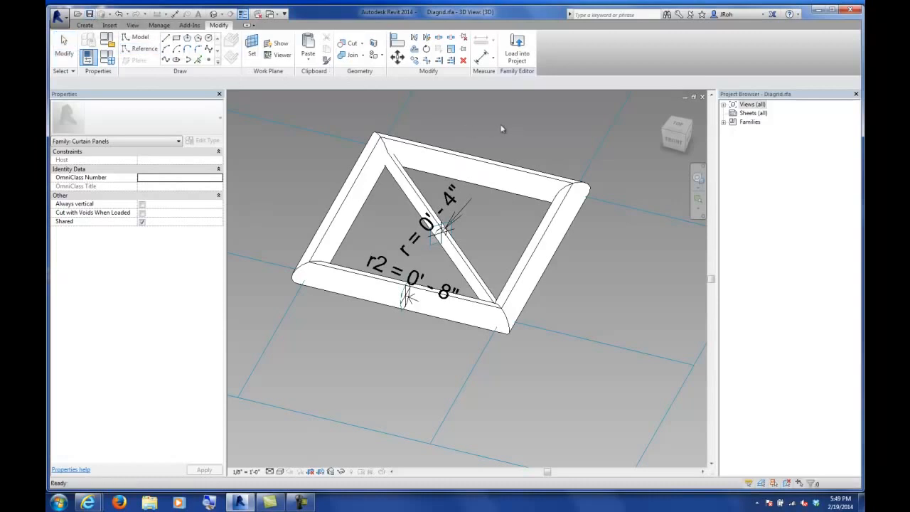
# - Load the Diagrid family into TwistyTower_OffsetFacade.rfa only
pyautogui.click(518, 57)
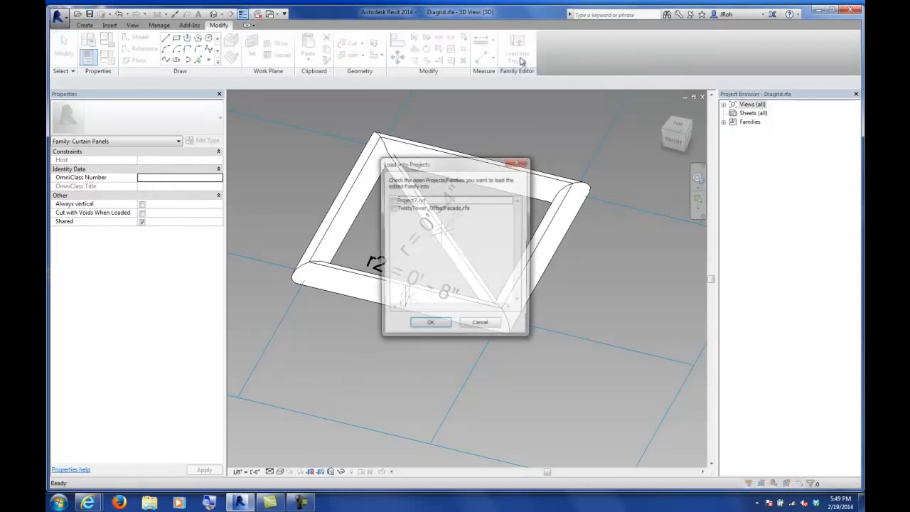
pyautogui.click(392, 207)
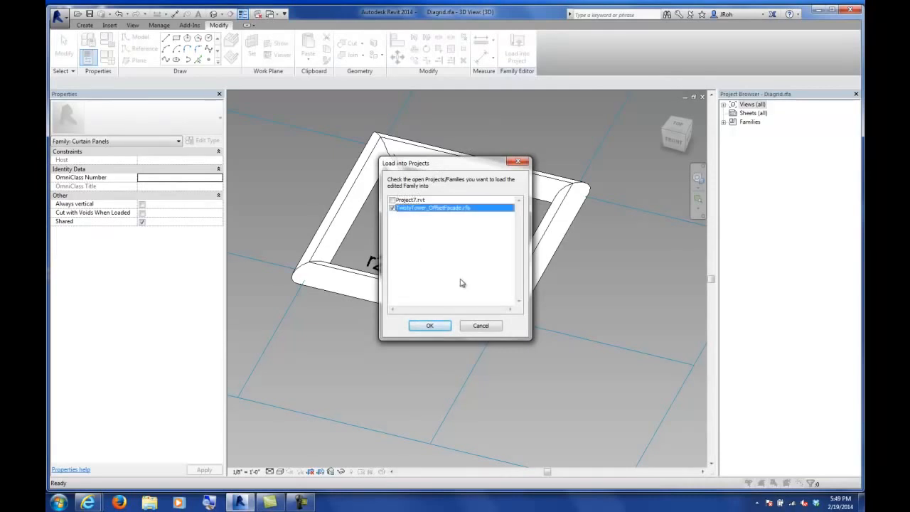
pyautogui.click(430, 326)
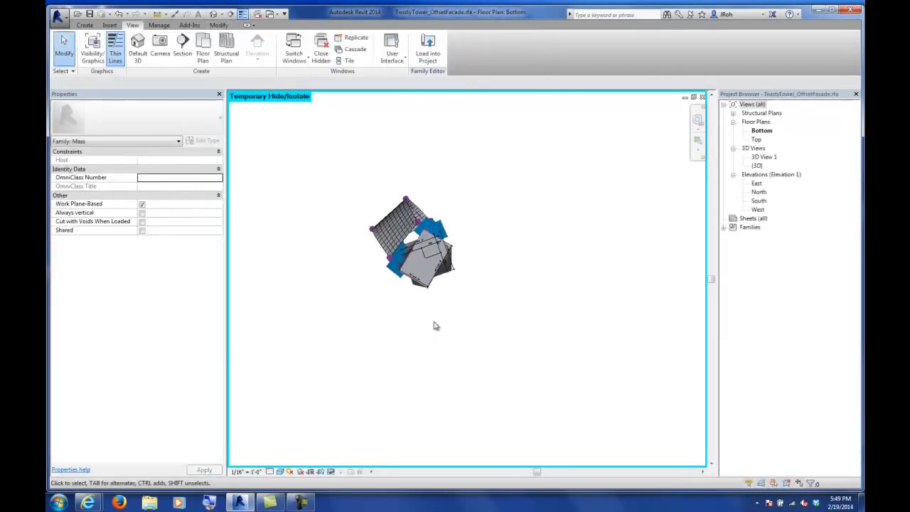
# - Open the tower family's {3D} view with the curved offset facade in sight and save the family
pyautogui.doubleClick(762, 157)
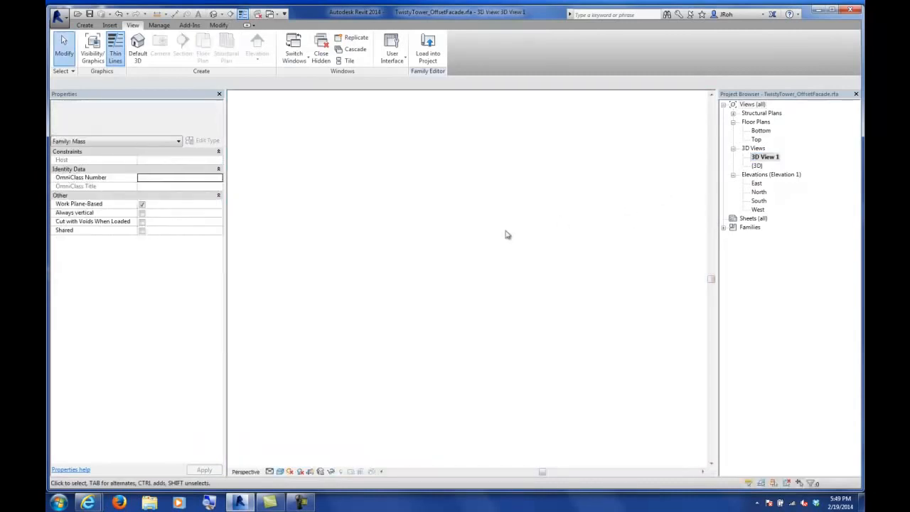
pyautogui.doubleClick(757, 166)
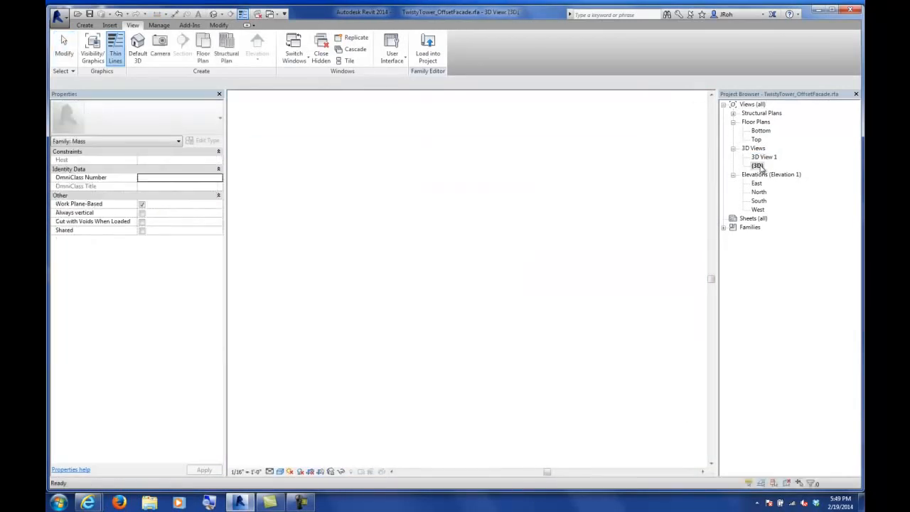
pyautogui.moveTo(468, 311); pyautogui.dragTo(583, 323, button='middle')
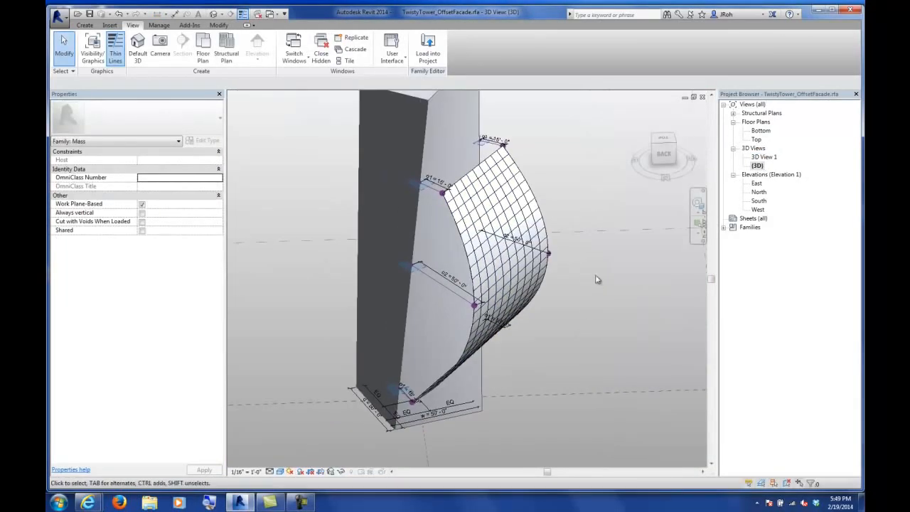
pyautogui.moveTo(596, 275); pyautogui.dragTo(543, 312, button='middle')
pyautogui.scroll(-1, 542, 309)
pyautogui.scroll(1, 519, 311)
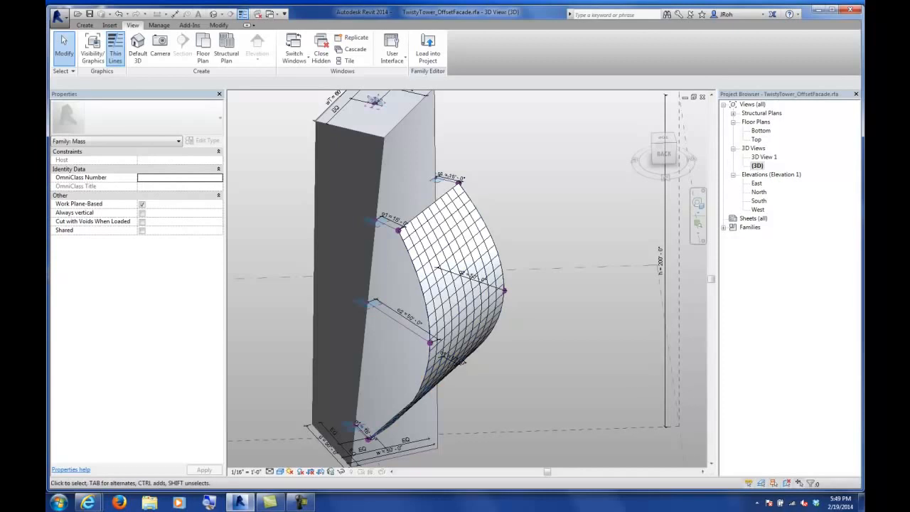
pyautogui.click(90, 15)
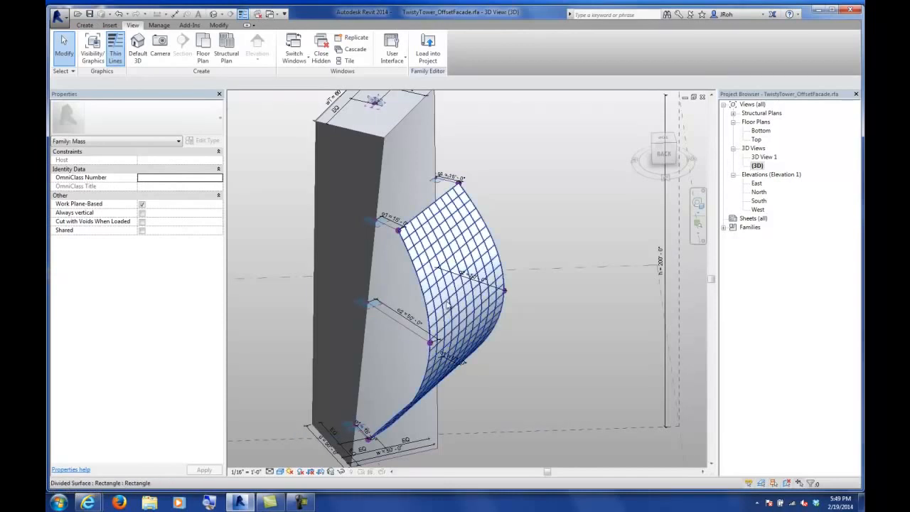
# - Try to apply the Rectangle: Diagrid panel to the offset facade's divided surface
pyautogui.click(466, 329)
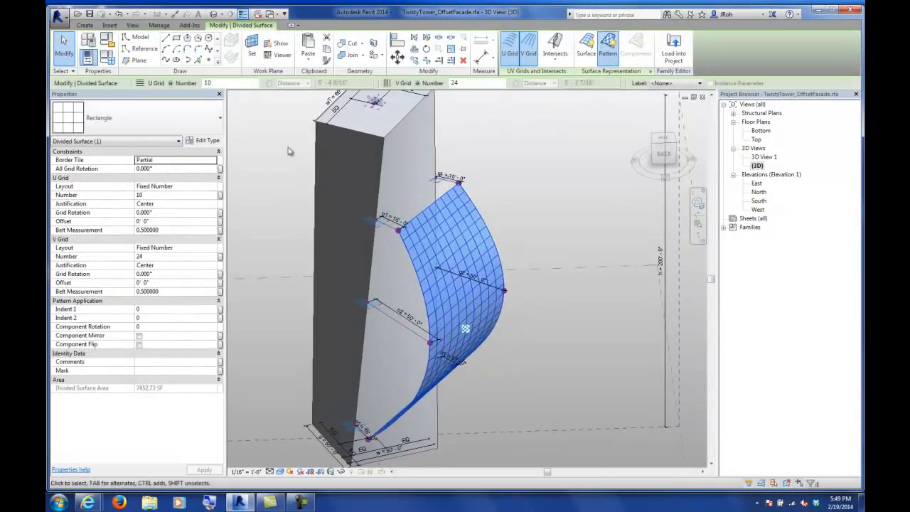
pyautogui.click(116, 123)
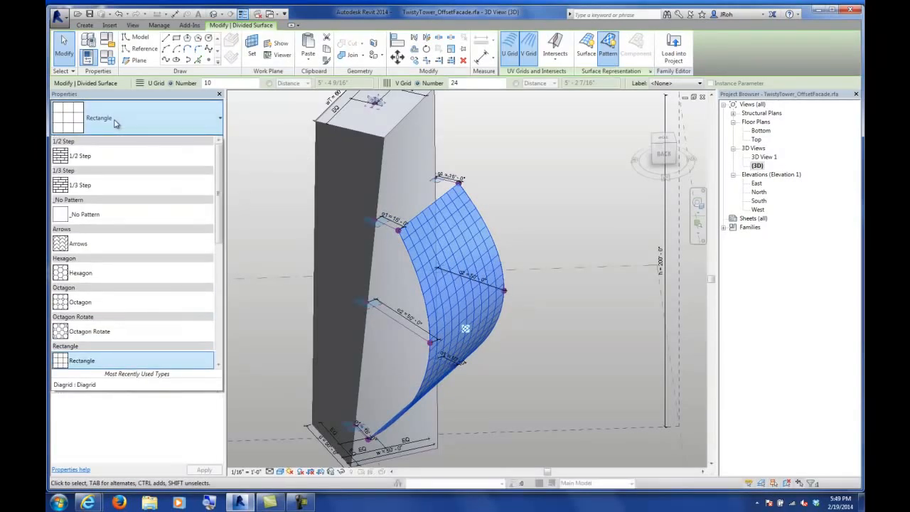
pyautogui.scroll(-3, 129, 246)
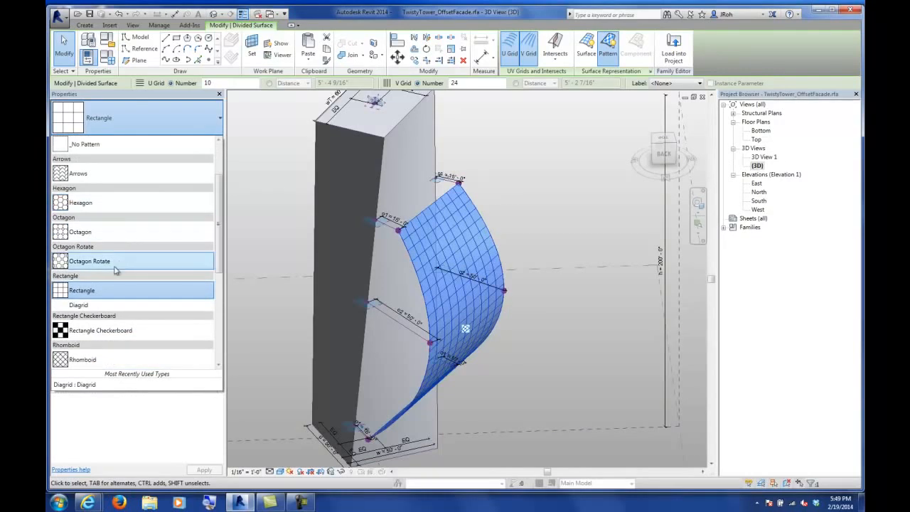
pyautogui.click(82, 307)
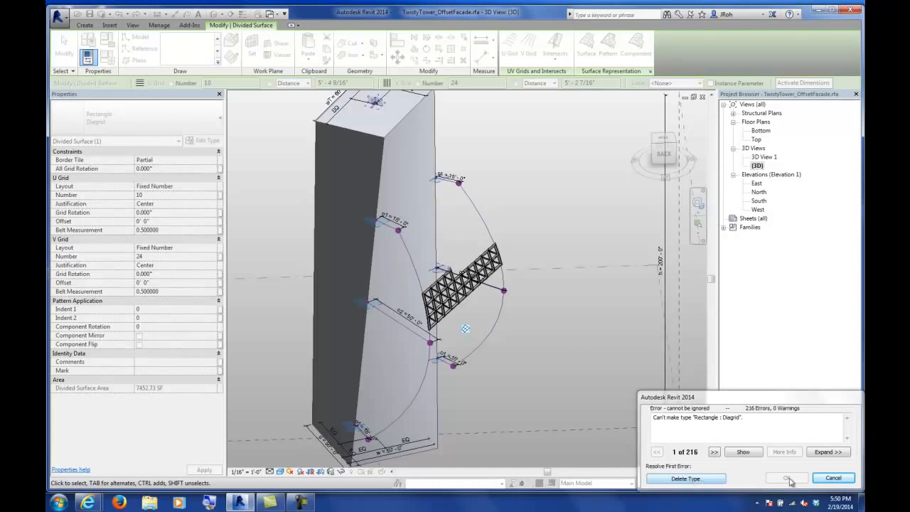
pyautogui.click(833, 478)
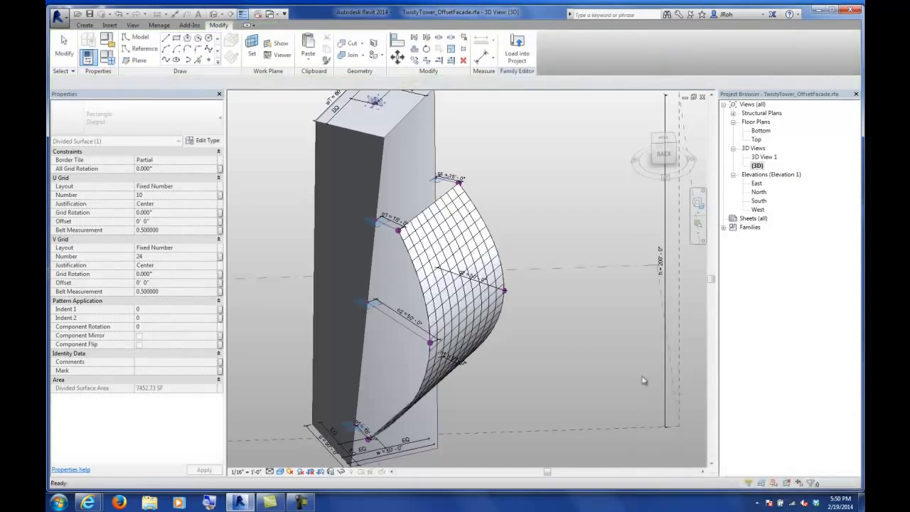
# - Switch to the {3D} view of Diagrid.rfa and display the panel in wireframe
pyautogui.click(447, 297)
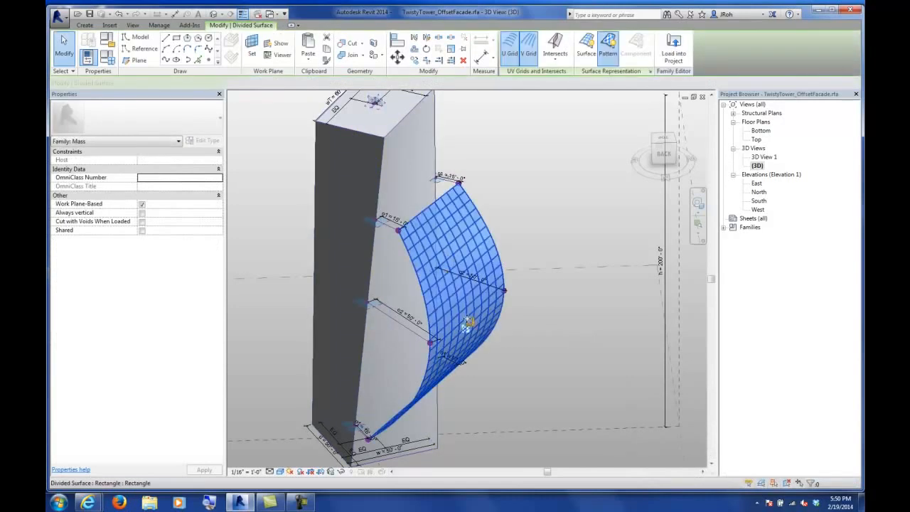
pyautogui.keyDown('shift'); pyautogui.moveTo(494, 338); pyautogui.dragTo(522, 315, button='middle'); pyautogui.keyUp('shift')
pyautogui.keyDown('shift'); pyautogui.moveTo(325, 226); pyautogui.dragTo(265, 223, button='middle'); pyautogui.keyUp('shift')
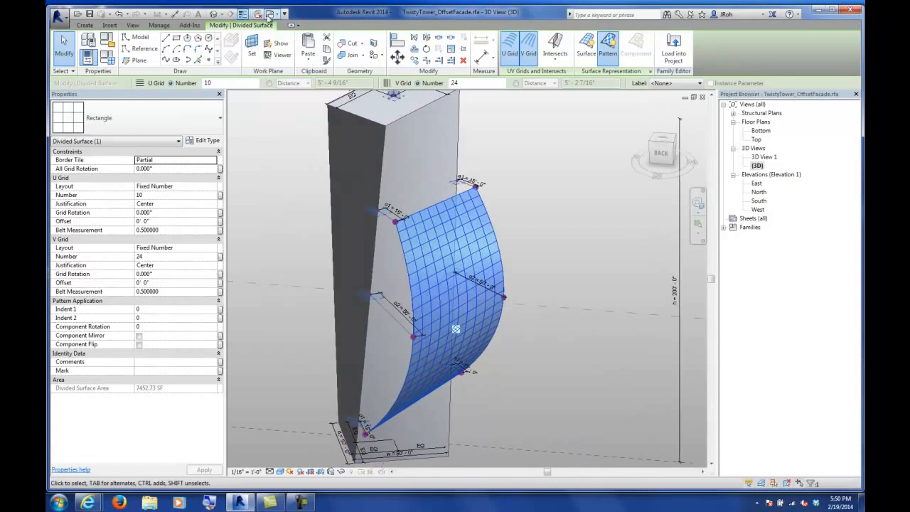
pyautogui.click(270, 13)
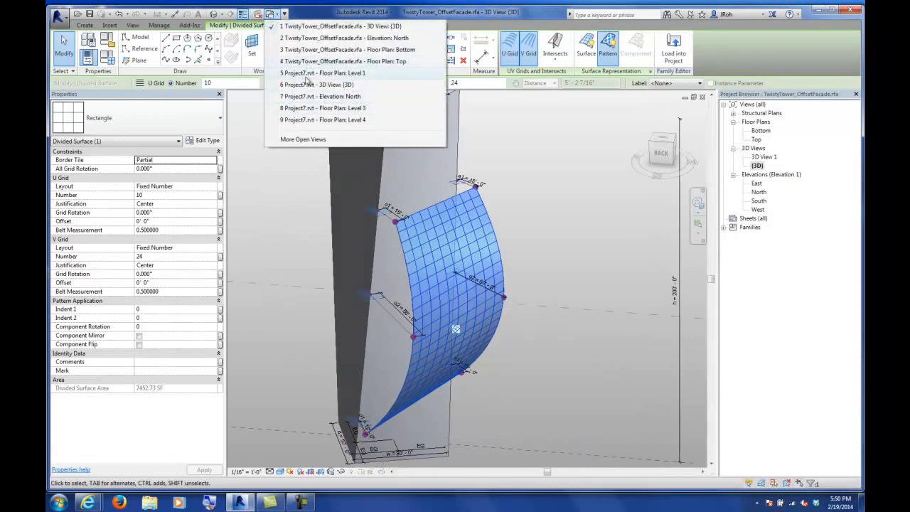
pyautogui.click(292, 140)
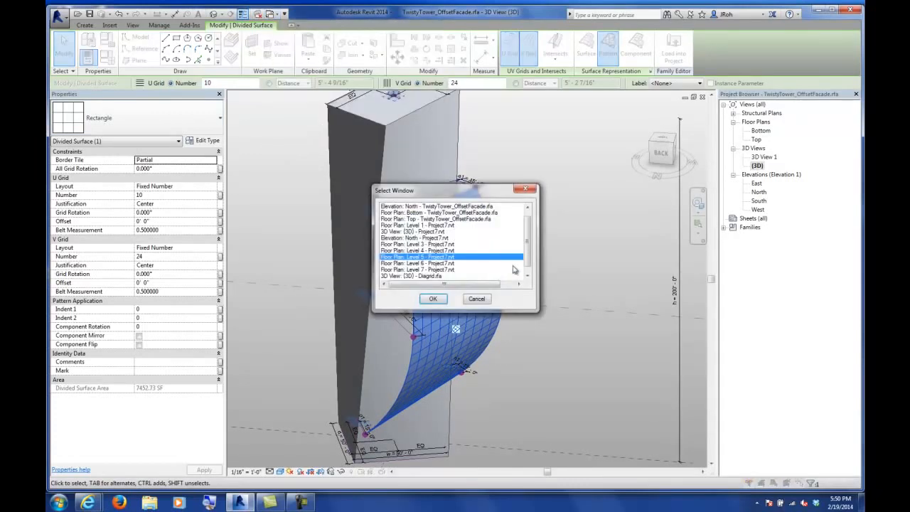
pyautogui.click(477, 299)
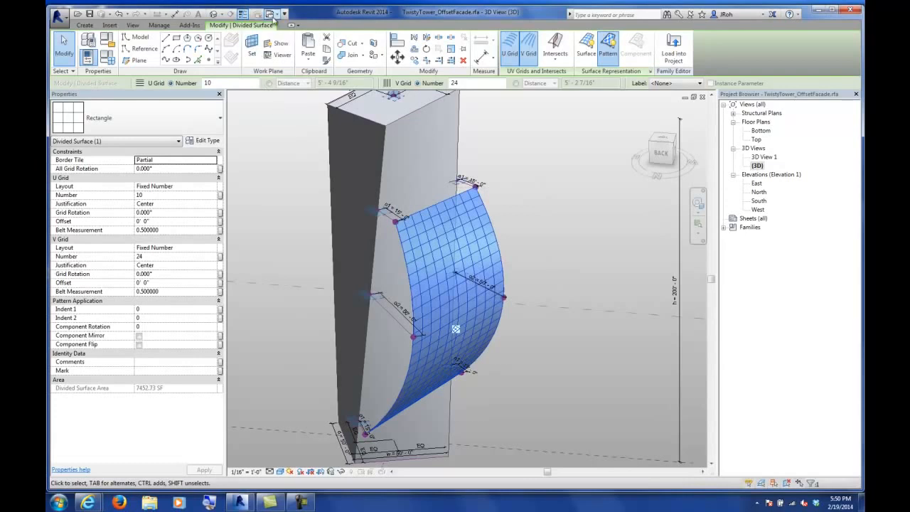
pyautogui.click(272, 14)
pyautogui.click(307, 56)
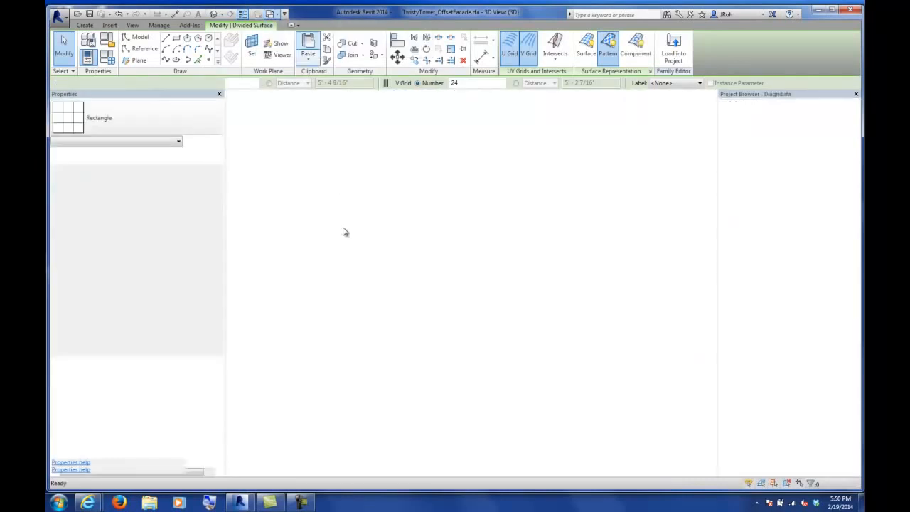
pyautogui.keyDown('shift'); pyautogui.moveTo(356, 287); pyautogui.dragTo(301, 284, button='middle'); pyautogui.keyUp('shift')
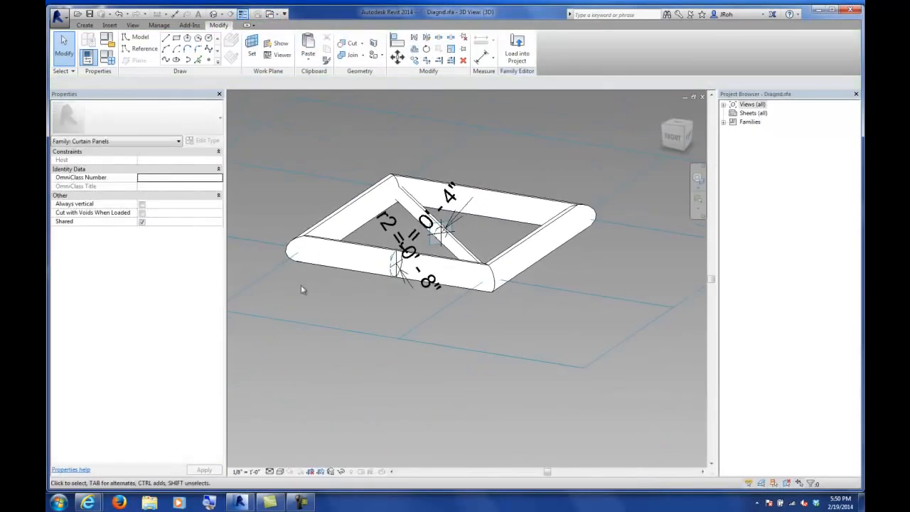
pyautogui.click(269, 471)
pyautogui.click(296, 412)
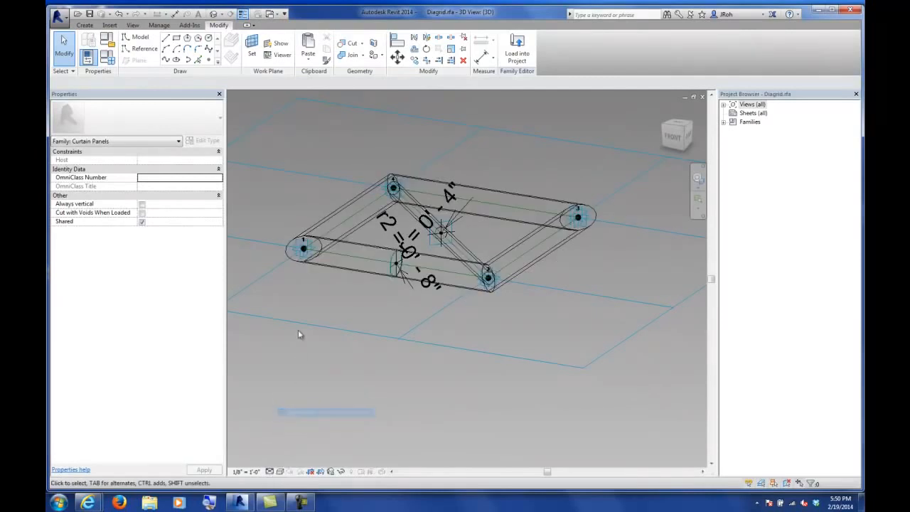
# - Flex the Diagrid panel frame by moving adaptive points 1 and 3
pyautogui.click(302, 248)
pyautogui.moveTo(303, 249); pyautogui.dragTo(296, 167)
pyautogui.keyDown('shift'); pyautogui.moveTo(378, 277); pyautogui.dragTo(485, 361, button='middle'); pyautogui.keyUp('shift')
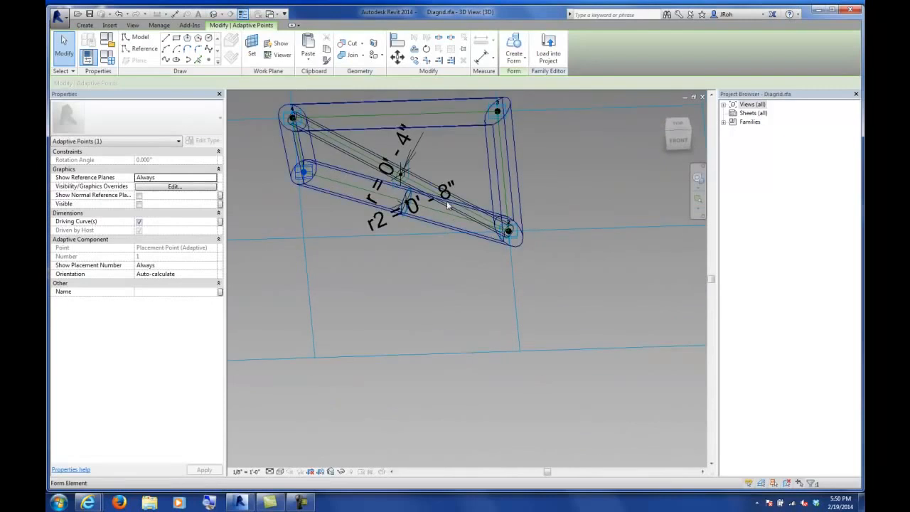
pyautogui.moveTo(455, 192); pyautogui.dragTo(415, 311, button='middle')
pyautogui.click(457, 230)
pyautogui.press('Tab')
pyautogui.moveTo(455, 230); pyautogui.dragTo(447, 161)
pyautogui.keyDown('shift'); pyautogui.moveTo(505, 333); pyautogui.dragTo(370, 289, button='middle'); pyautogui.keyUp('shift')
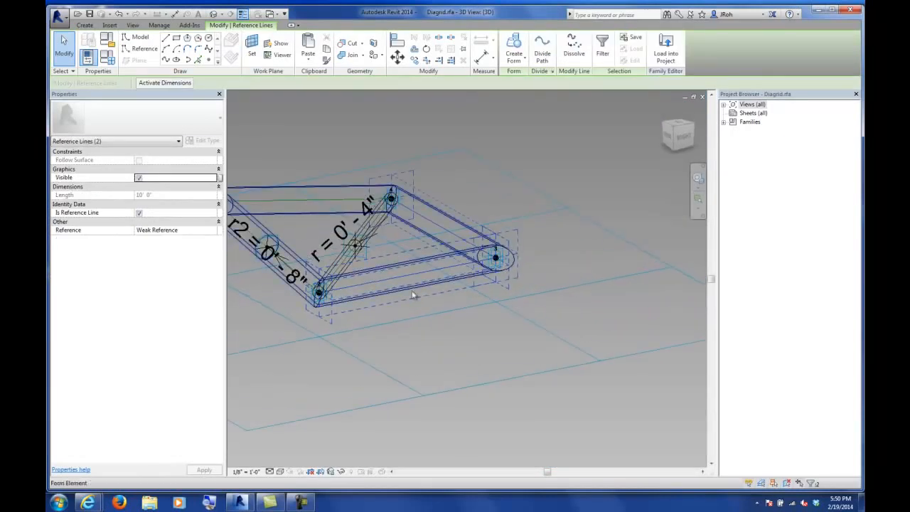
pyautogui.moveTo(496, 258); pyautogui.dragTo(496, 299)
pyautogui.keyDown('shift'); pyautogui.moveTo(430, 358); pyautogui.dragTo(463, 367, button='middle'); pyautogui.keyUp('shift')
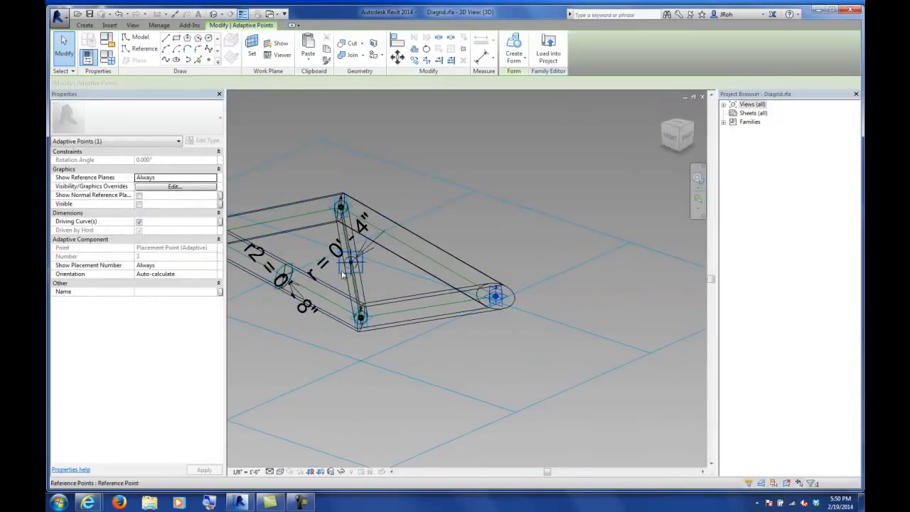
pyautogui.keyDown('shift'); pyautogui.moveTo(344, 284); pyautogui.dragTo(331, 195, button='middle'); pyautogui.keyUp('shift')
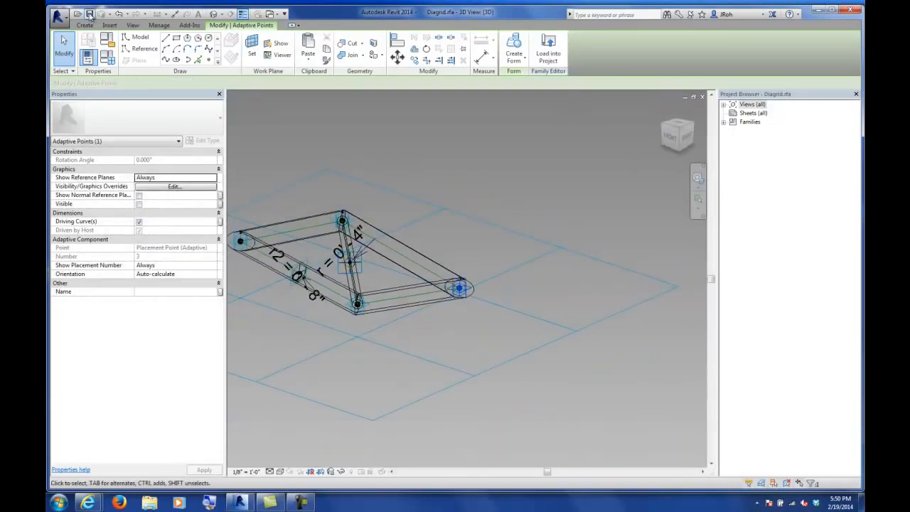
pyautogui.press('Escape')
# - Return to the tower family's {3D} view and set the offset facade's divided surface to 6 U-grid and 10 V-grid divisions
pyautogui.click(270, 14)
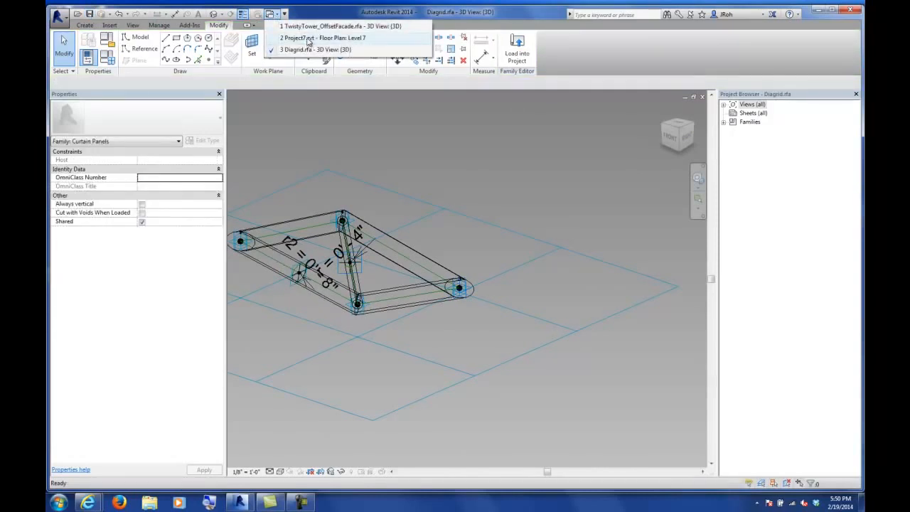
pyautogui.click(311, 27)
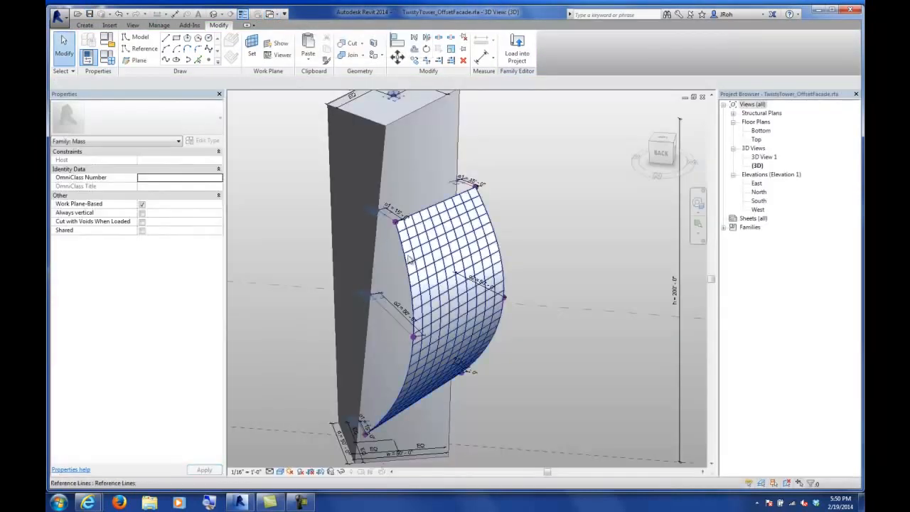
pyautogui.click(418, 260)
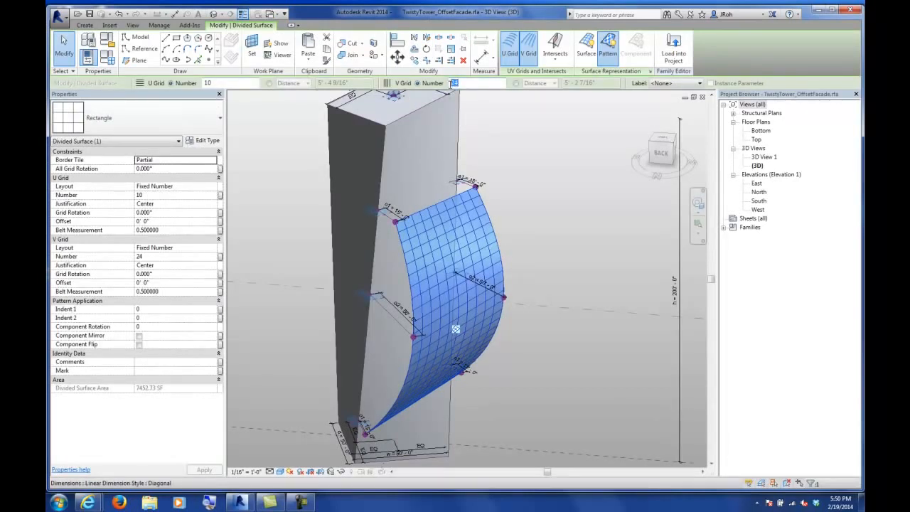
pyautogui.click(553, 236)
pyautogui.click(441, 277)
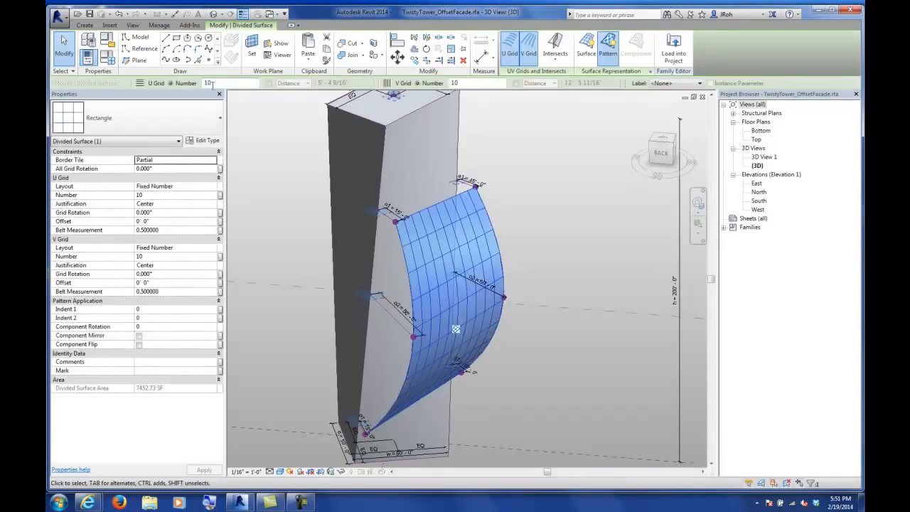
pyautogui.write('8')
pyautogui.press('Return')
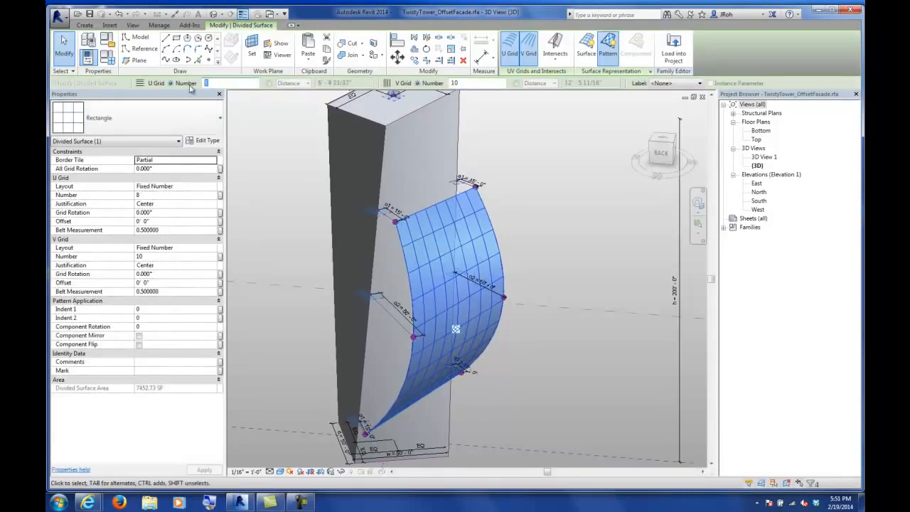
pyautogui.write('6')
pyautogui.press('Return')
pyautogui.click(525, 264)
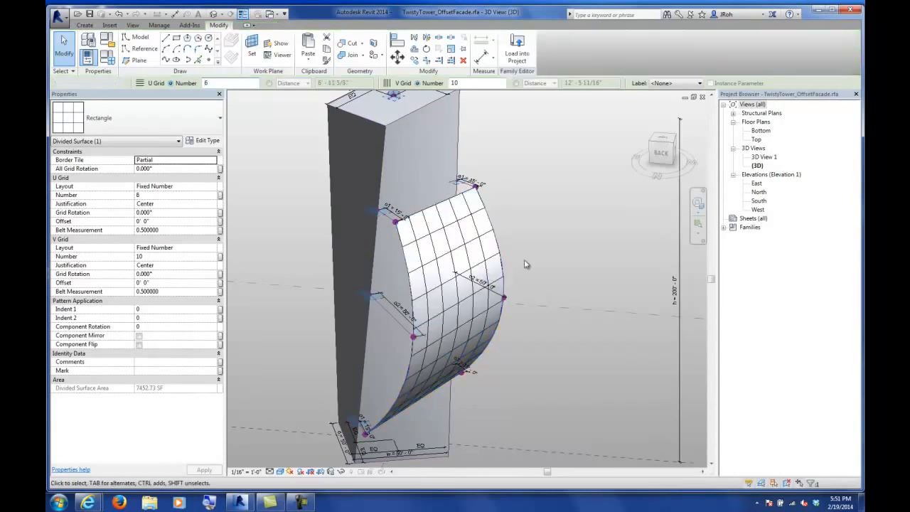
# - Try to apply the Rectangle: Diagrid panel to the offset facade's coarser 6 by 10 grid
pyautogui.click(471, 261)
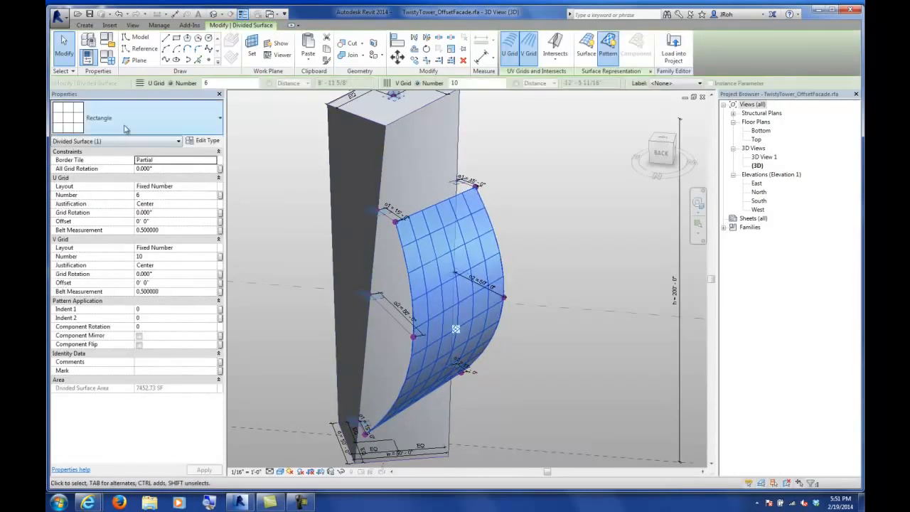
pyautogui.click(135, 120)
pyautogui.click(91, 293)
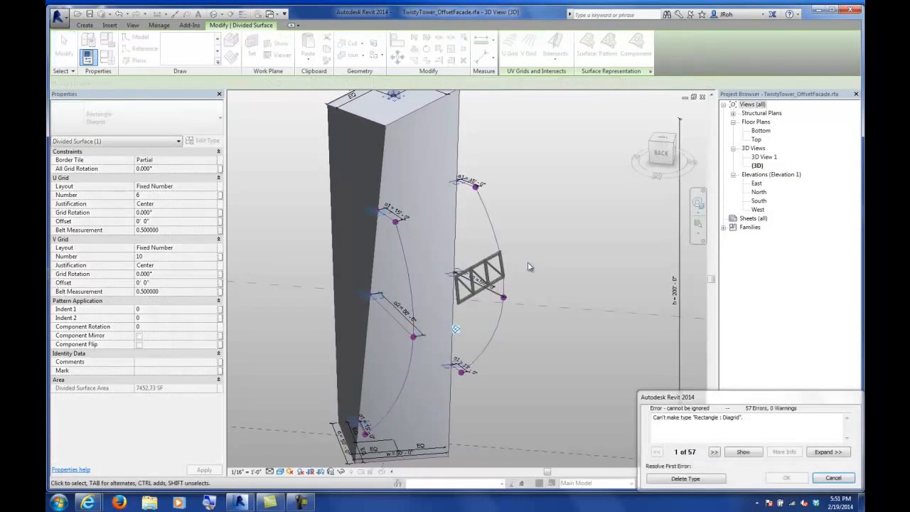
pyautogui.click(834, 477)
pyautogui.click(540, 365)
# - Divide the surface of the tower's twisted side face next to the offset facade
pyautogui.keyDown('shift'); pyautogui.moveTo(540, 364); pyautogui.dragTo(600, 367, button='middle'); pyautogui.keyUp('shift')
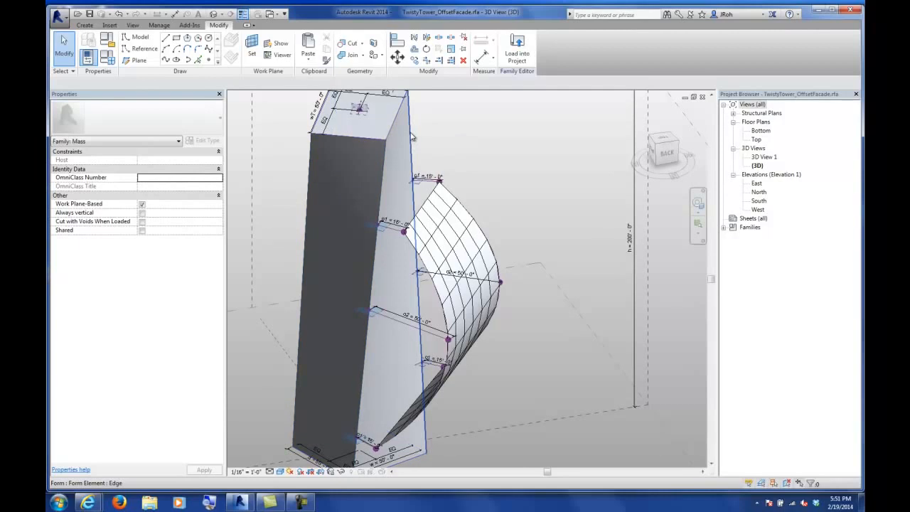
pyautogui.click(409, 192)
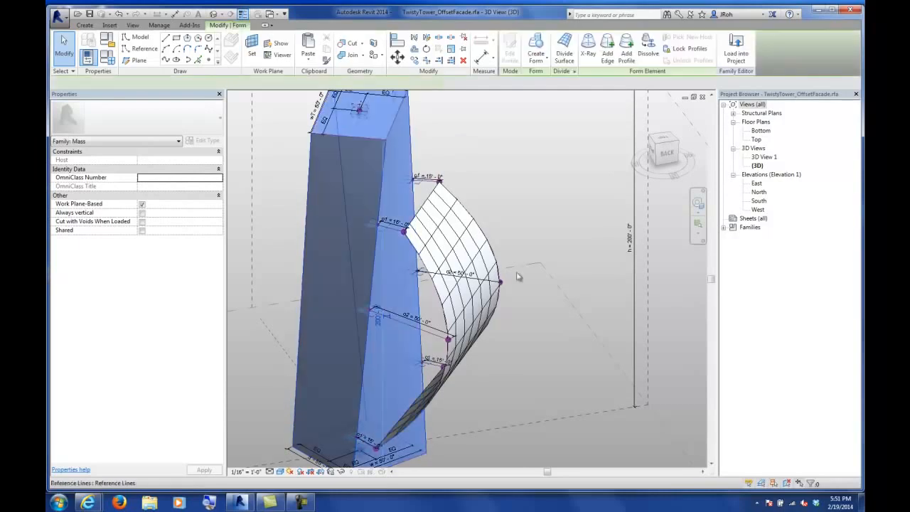
pyautogui.moveTo(356, 388)
pyautogui.keyDown('shift'); pyautogui.mouseDown(button='middle')
pyautogui.moveTo(412, 388)
pyautogui.moveTo(370, 388)
pyautogui.mouseUp(button='middle'); pyautogui.keyUp('shift')
pyautogui.click(459, 289)
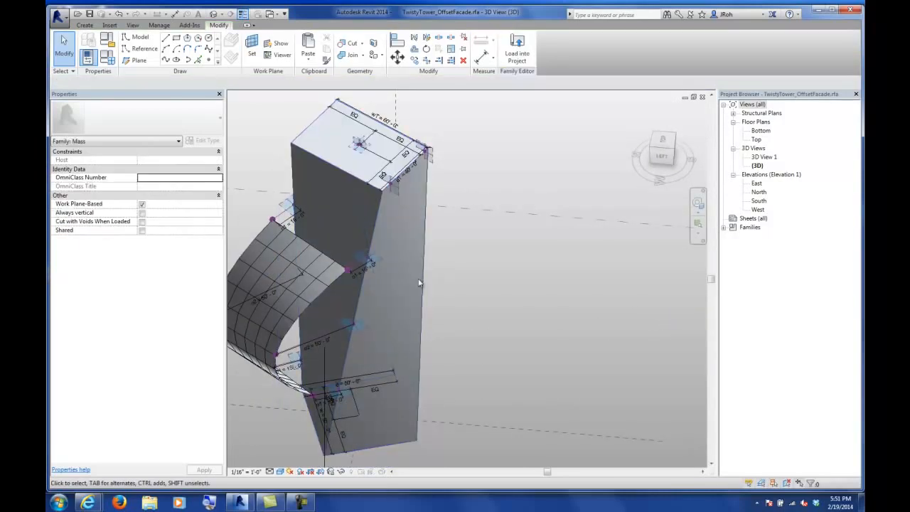
pyautogui.click(423, 285)
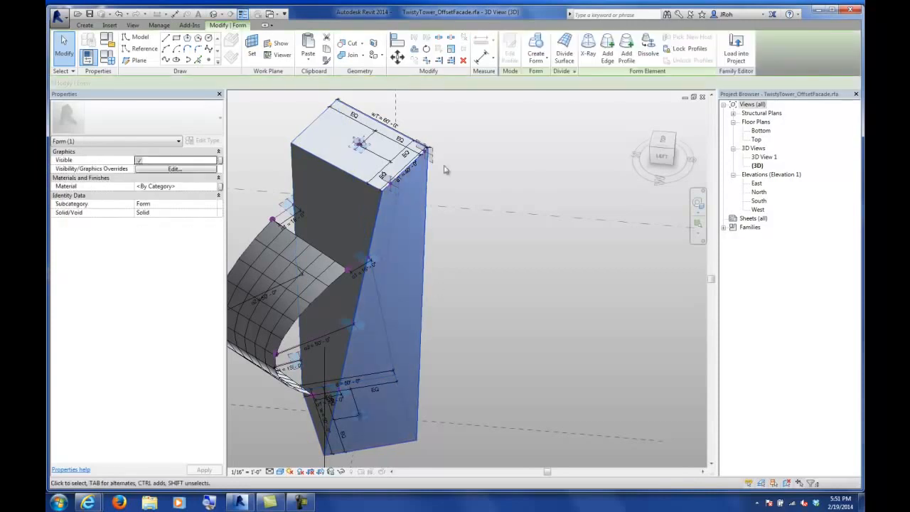
pyautogui.click(563, 57)
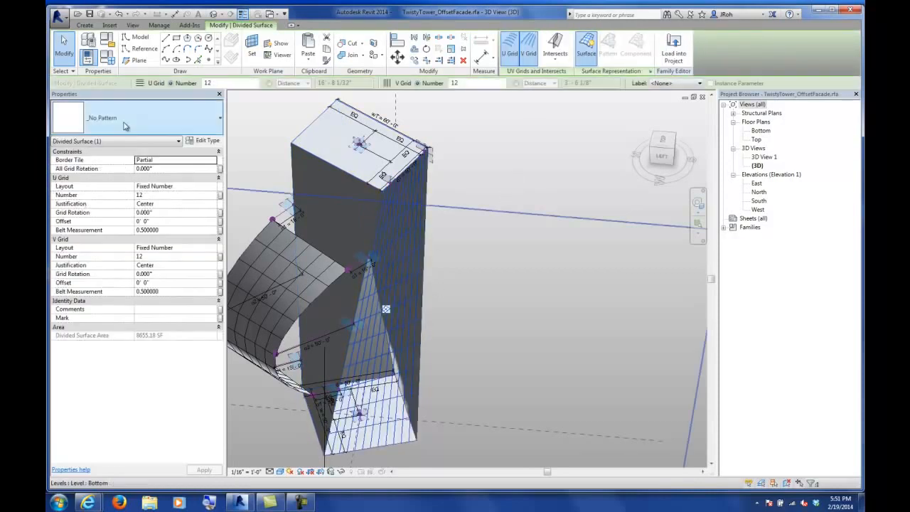
# - Set the tower side face's divided surface to 12 U-grid and 6 V-grid divisions
pyautogui.doubleClick(225, 82)
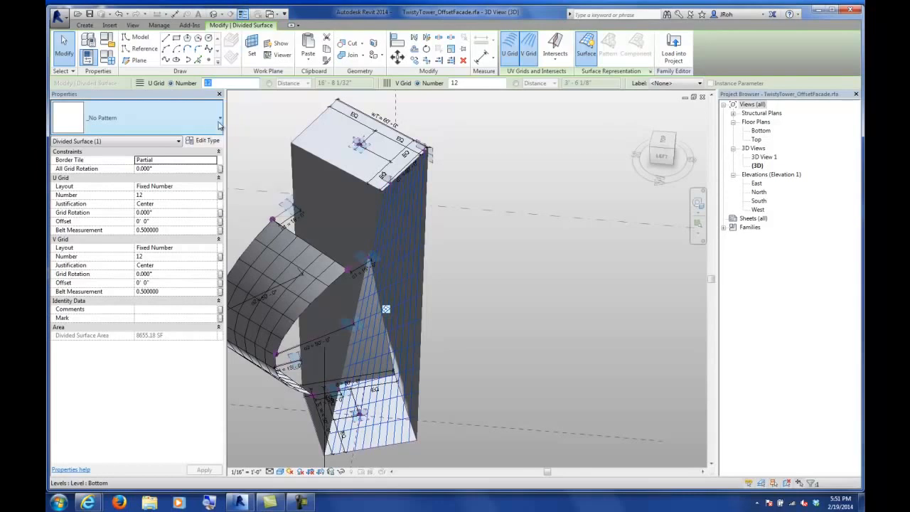
pyautogui.press('Return')
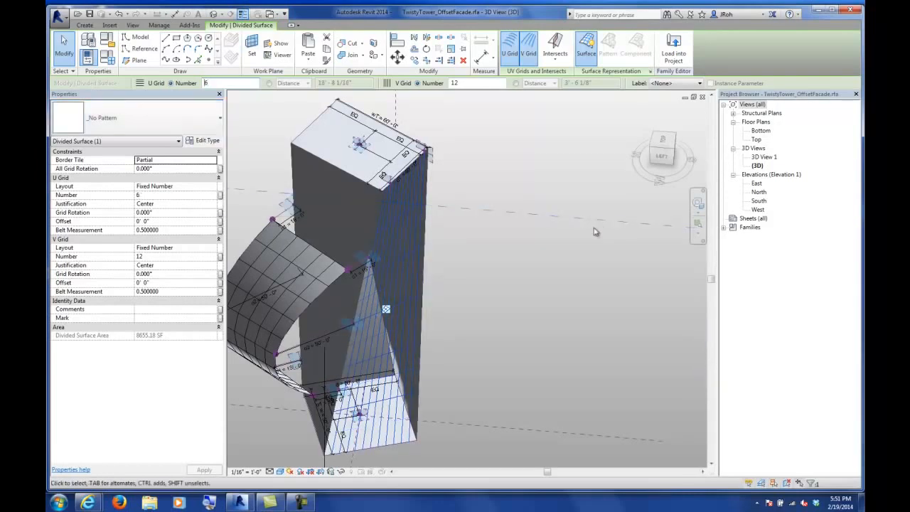
pyautogui.doubleClick(464, 83)
pyautogui.write('6')
pyautogui.press('Return')
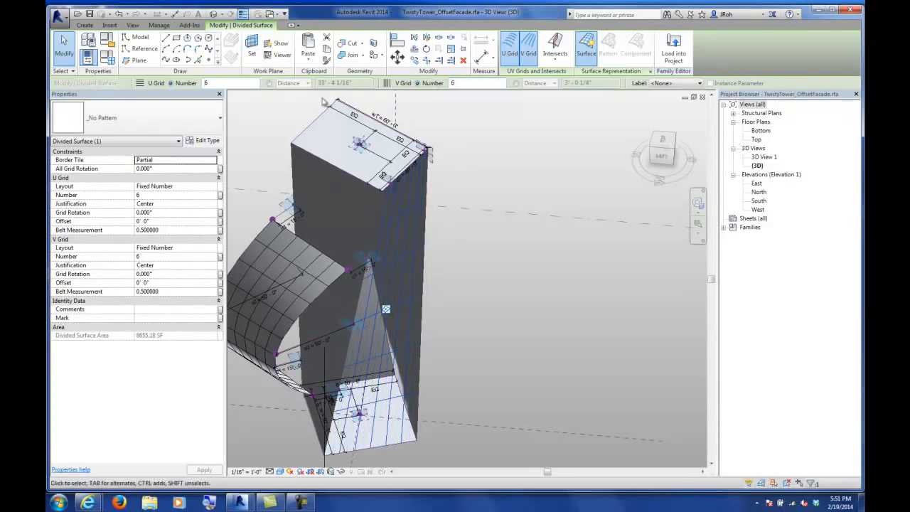
pyautogui.click(498, 278)
# - Try to apply the Rectangle: Diagrid panel to the tower side face's 12 by 6 divided surface
pyautogui.click(411, 267)
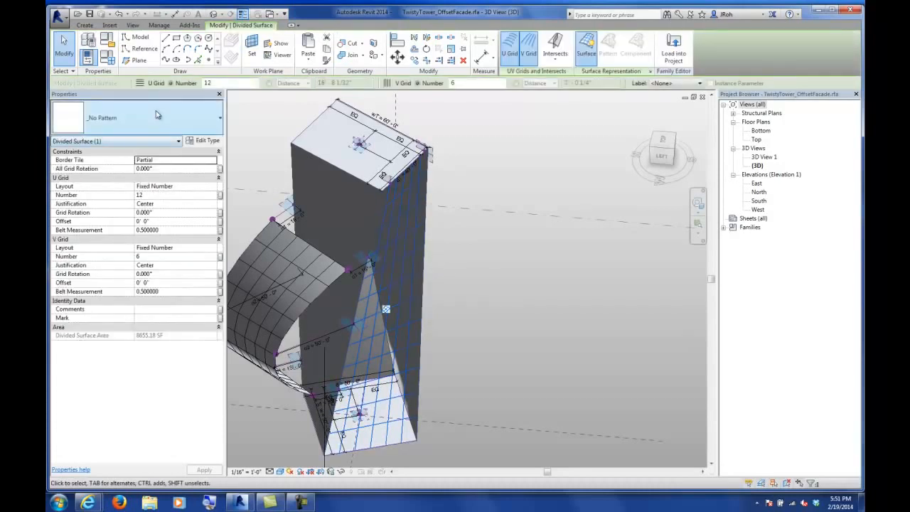
pyautogui.click(135, 117)
pyautogui.click(101, 308)
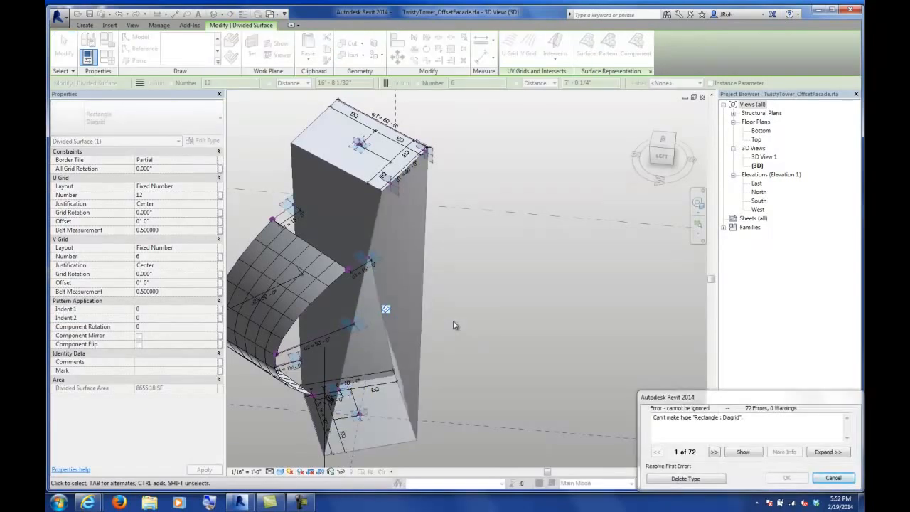
pyautogui.click(834, 479)
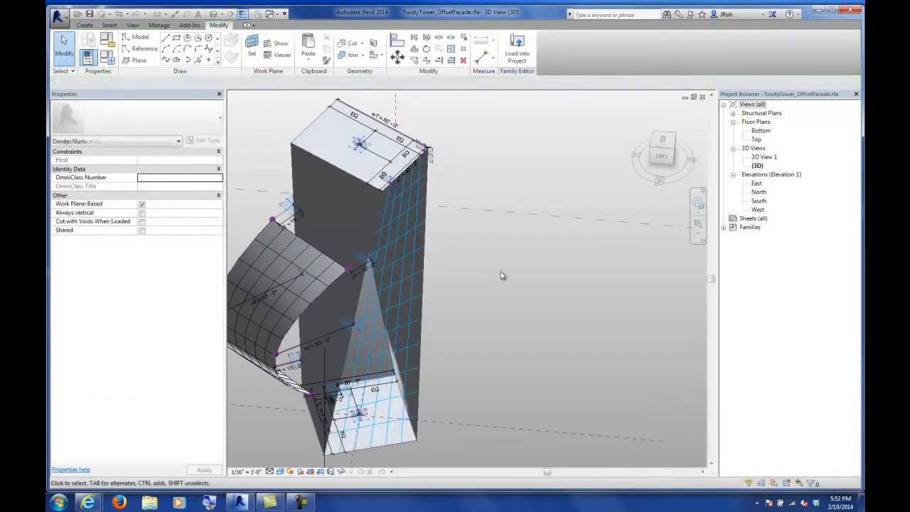
# - Switch to the Diagrid.rfa panel family's 3D view and delete the diagonal tube form crossing the middle of the panel
pyautogui.keyDown('shift'); pyautogui.moveTo(444, 280); pyautogui.dragTo(546, 293, button='middle'); pyautogui.keyUp('shift')
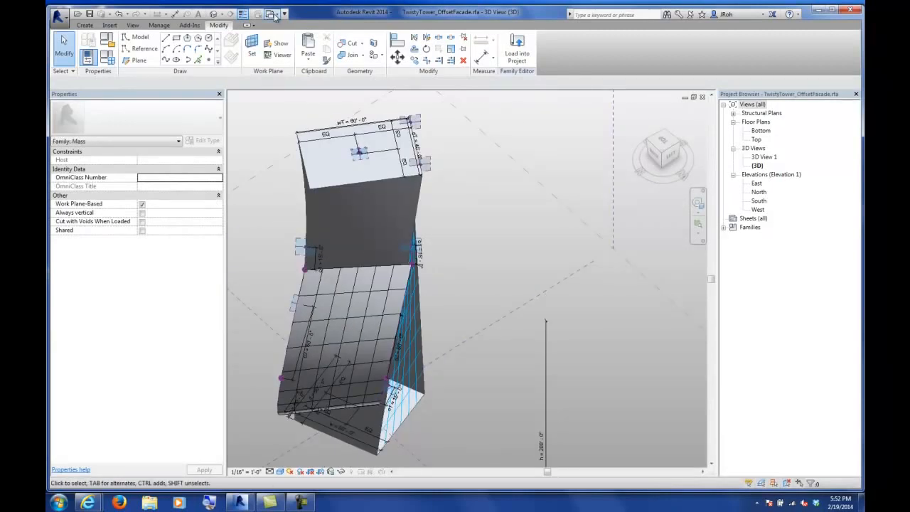
pyautogui.click(274, 14)
pyautogui.click(311, 49)
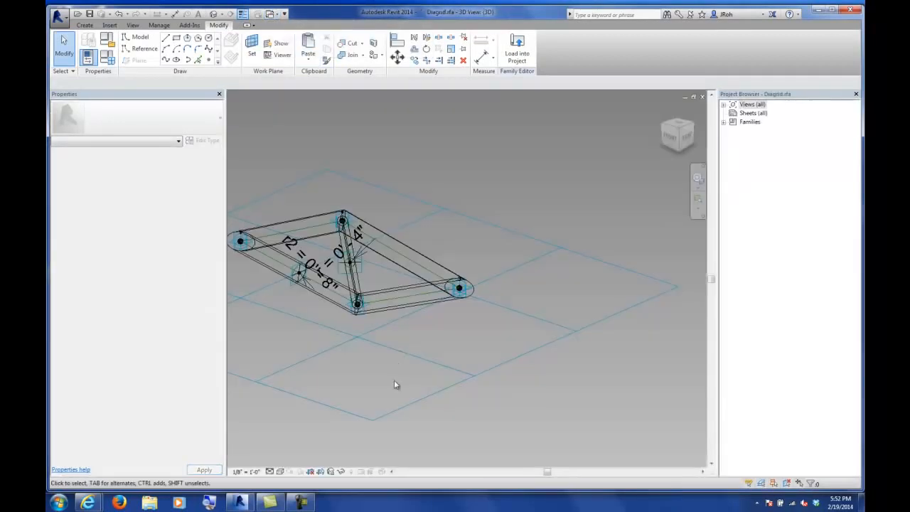
pyautogui.keyDown('shift'); pyautogui.moveTo(353, 356); pyautogui.dragTo(409, 398, button='middle'); pyautogui.keyUp('shift')
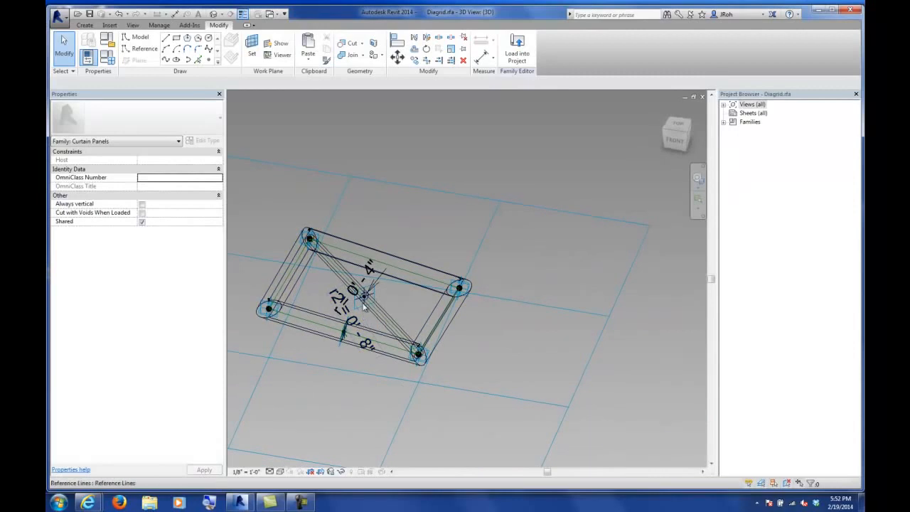
pyautogui.click(380, 314)
pyautogui.press('Delete')
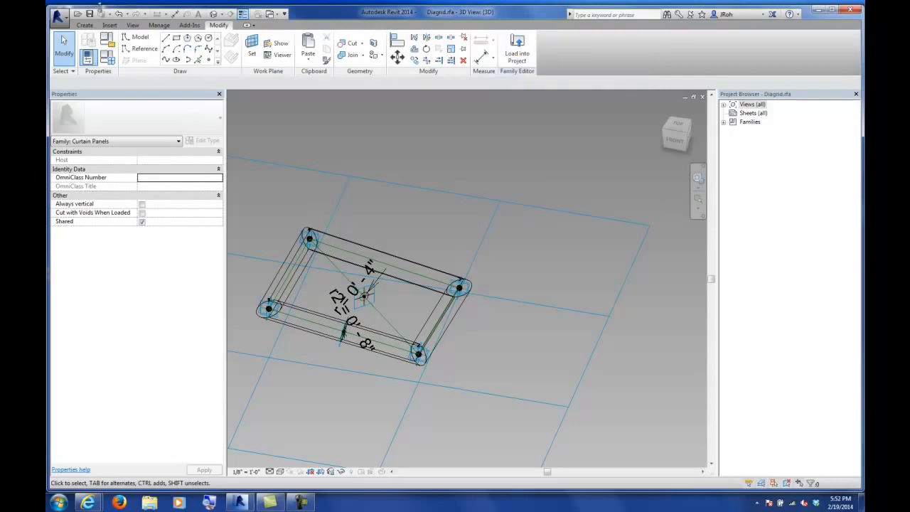
# - Load the edited Diagrid panel family into TwistyTower_OffsetFacade.rfa
pyautogui.click(504, 64)
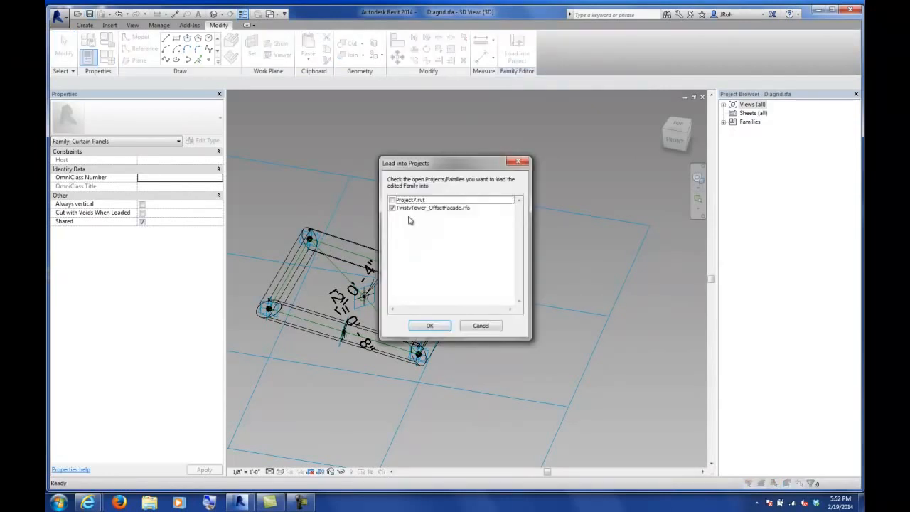
# - Load the Diagrid family into TwistyTower_OffsetFacade.rfa, overwriting the existing version and its parameter values
pyautogui.click(430, 326)
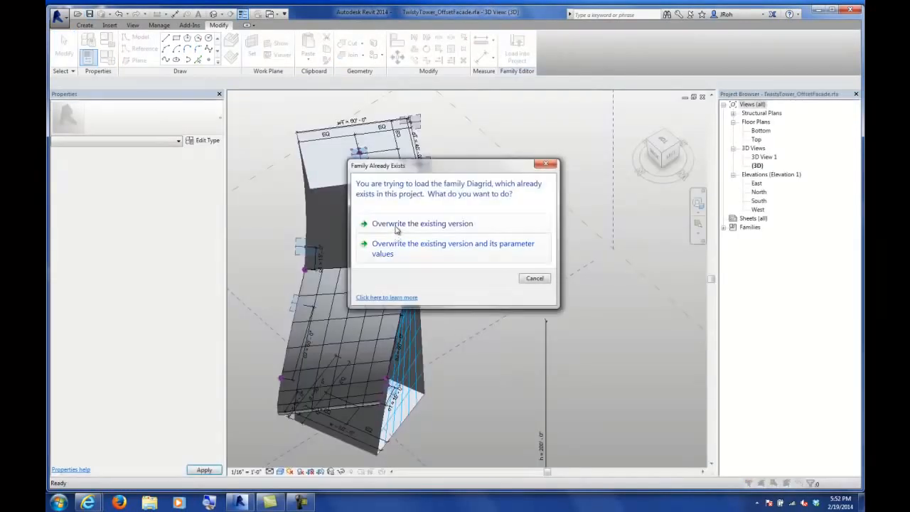
pyautogui.click(395, 248)
# - Apply the Rectangle Diagrid panel to the tower's divided offset surface and examine the resulting lattice
pyautogui.click(327, 386)
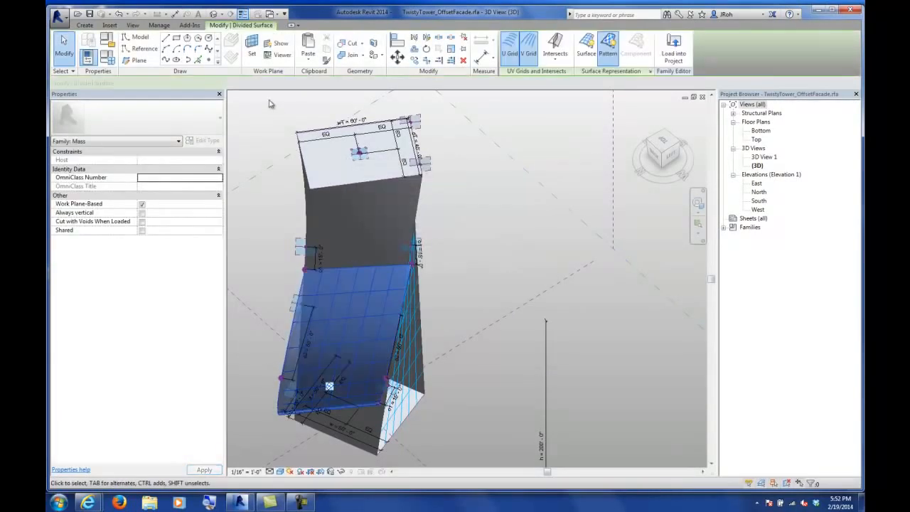
pyautogui.click(135, 120)
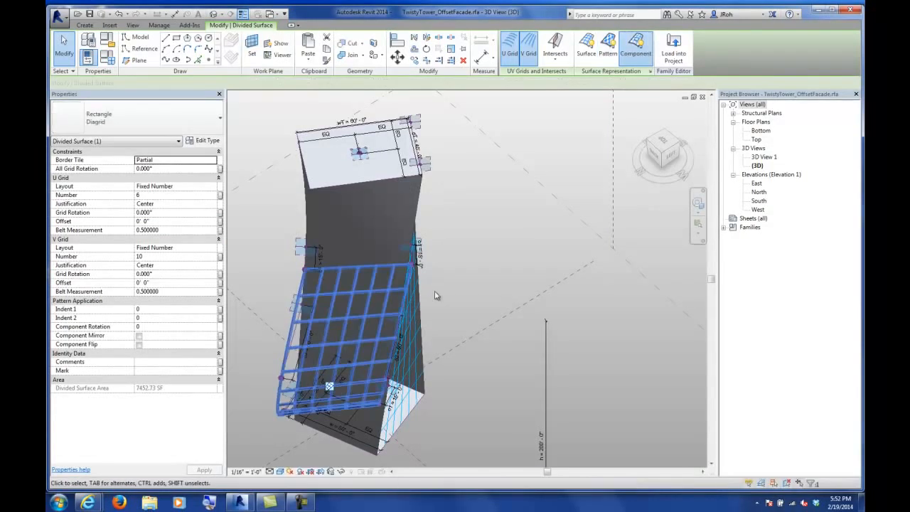
pyautogui.click(436, 296)
pyautogui.keyDown('shift'); pyautogui.moveTo(386, 342); pyautogui.dragTo(524, 266, button='middle'); pyautogui.keyUp('shift')
pyautogui.scroll(6, 427, 271)
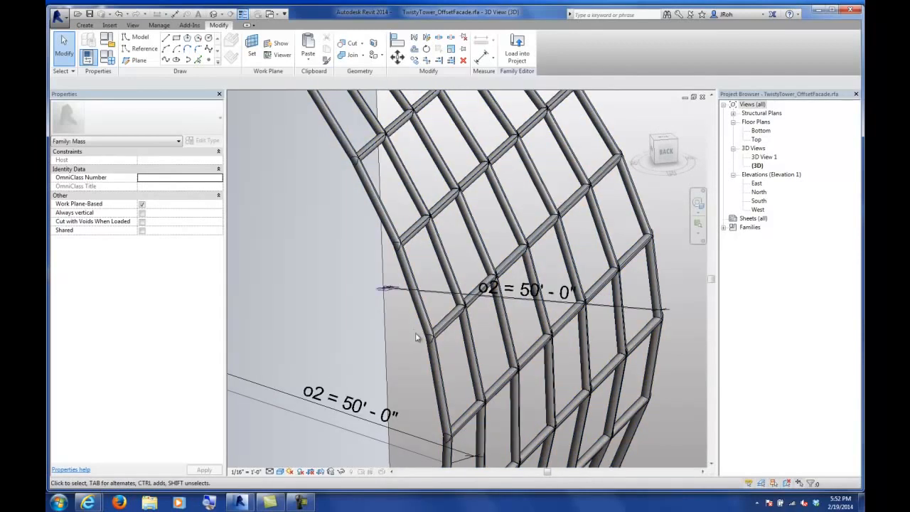
pyautogui.scroll(-6, 418, 333)
pyautogui.keyDown('shift'); pyautogui.moveTo(439, 315); pyautogui.dragTo(441, 313, button='middle'); pyautogui.keyUp('shift')
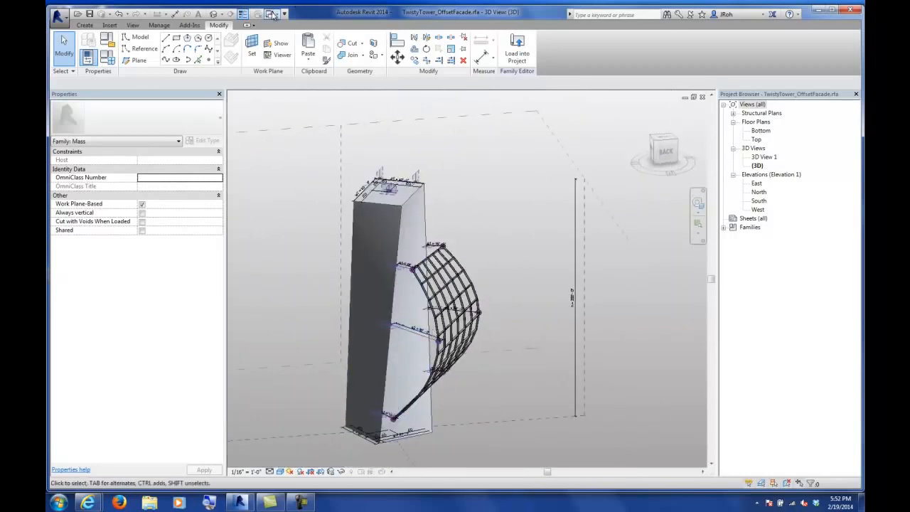
# - Switch back to the Diagrid family's 3D view and select the reference point at the middle of the diagonal line
pyautogui.click(272, 15)
pyautogui.click(294, 49)
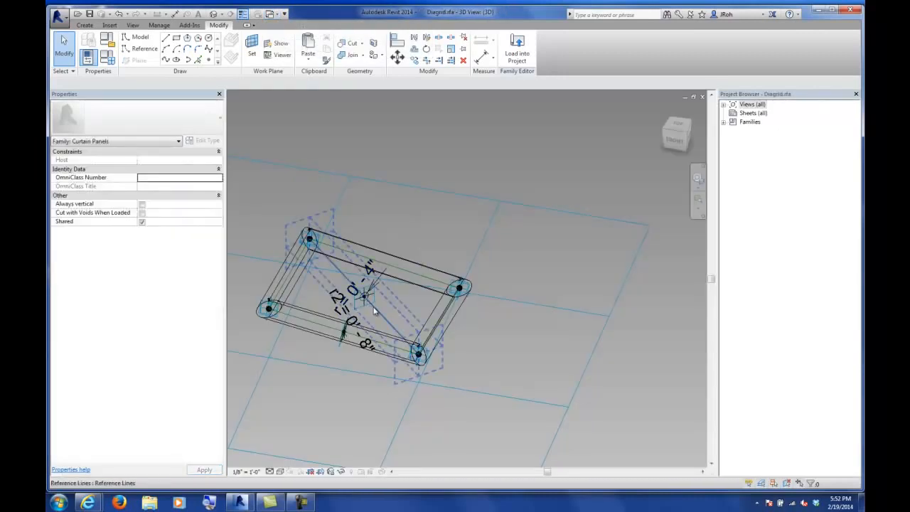
pyautogui.keyDown('shift'); pyautogui.moveTo(366, 301); pyautogui.dragTo(378, 321, button='middle'); pyautogui.keyUp('shift')
pyautogui.scroll(6, 379, 320)
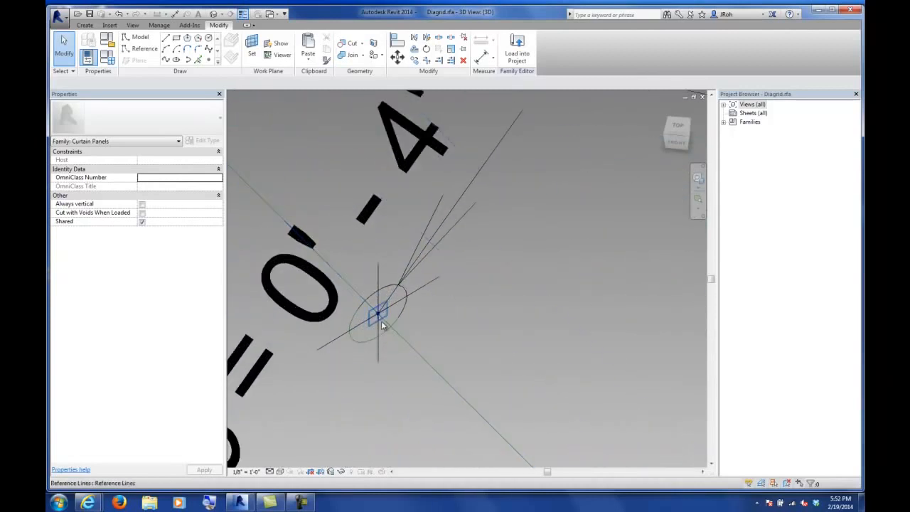
pyautogui.click(370, 329)
pyautogui.click(371, 325)
pyautogui.scroll(-5, 342, 276)
pyautogui.moveTo(344, 268); pyautogui.dragTo(422, 290, button='middle')
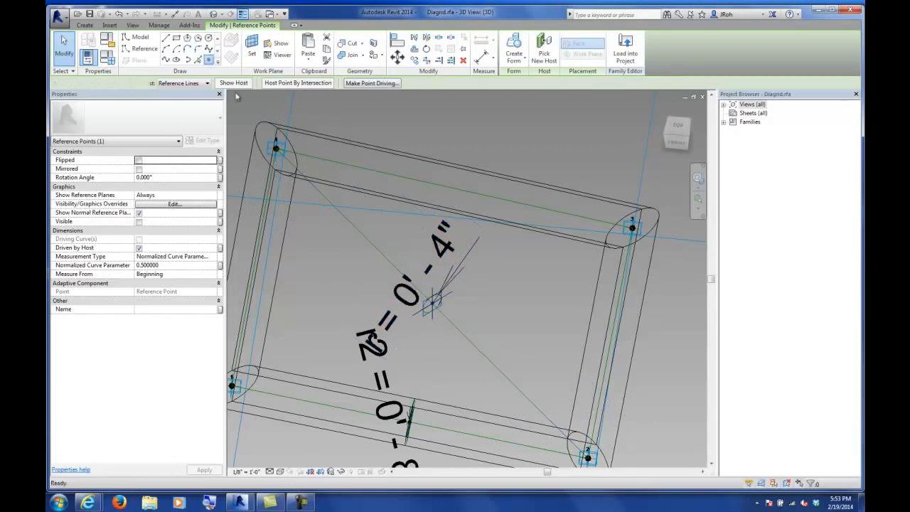
# - Place a second reference point on the diagonal reference line, between its midpoint and adaptive point 4
pyautogui.click(208, 60)
pyautogui.click(348, 221)
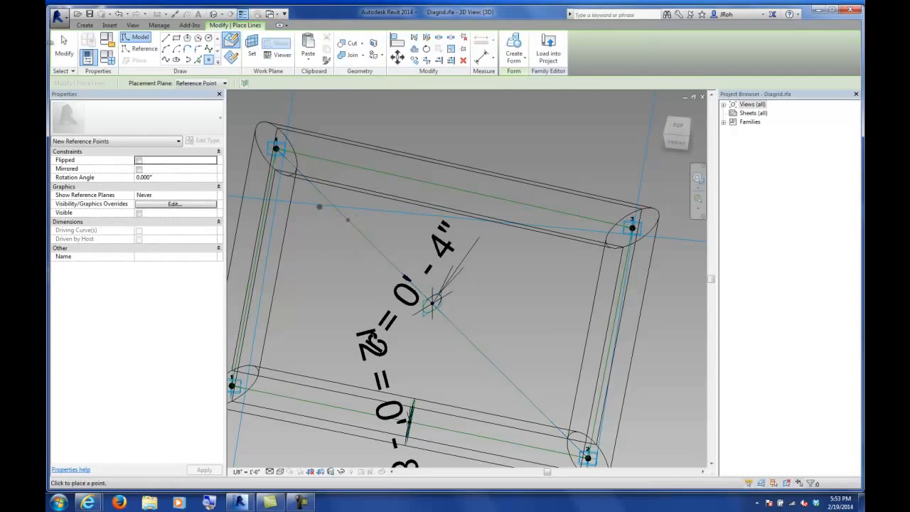
pyautogui.press('Escape')
pyautogui.press('Escape')
# - Set Show Reference Planes to Always for the new reference point on the diagonal
pyautogui.click(348, 220)
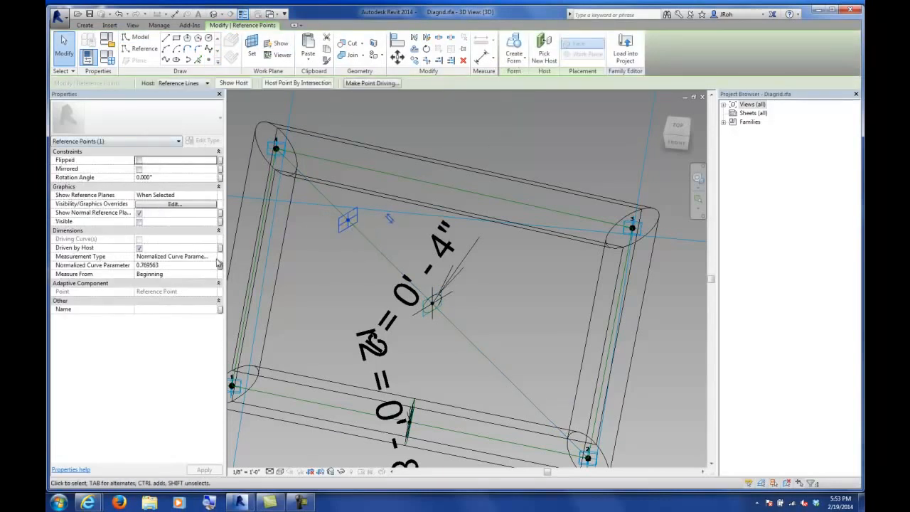
pyautogui.click(179, 87)
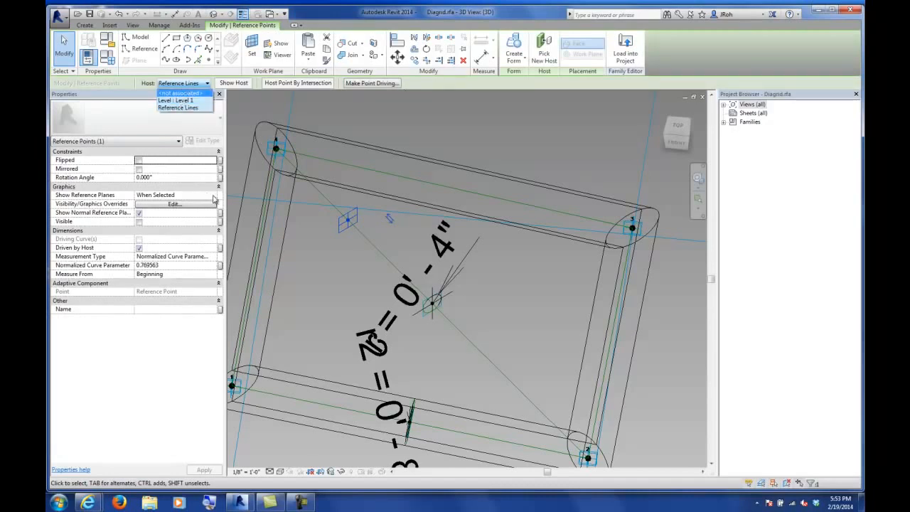
pyautogui.click(212, 199)
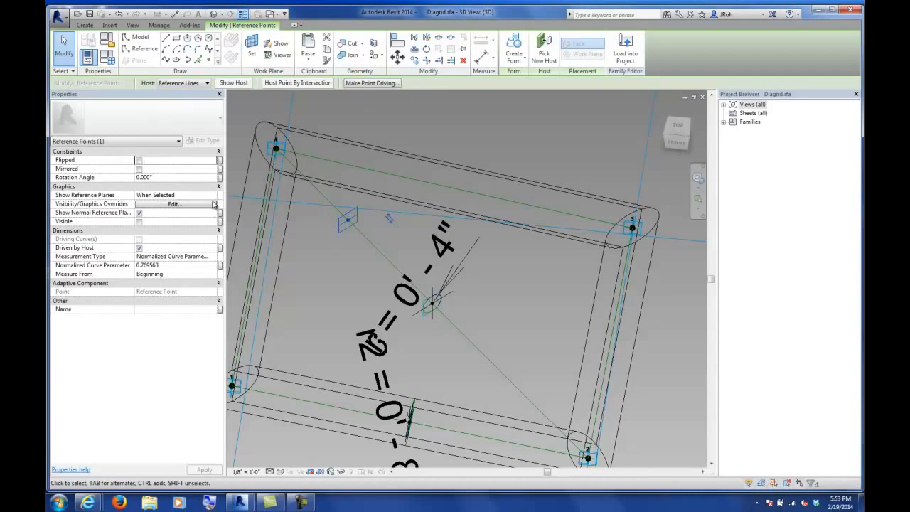
pyautogui.click(214, 196)
pyautogui.click(157, 213)
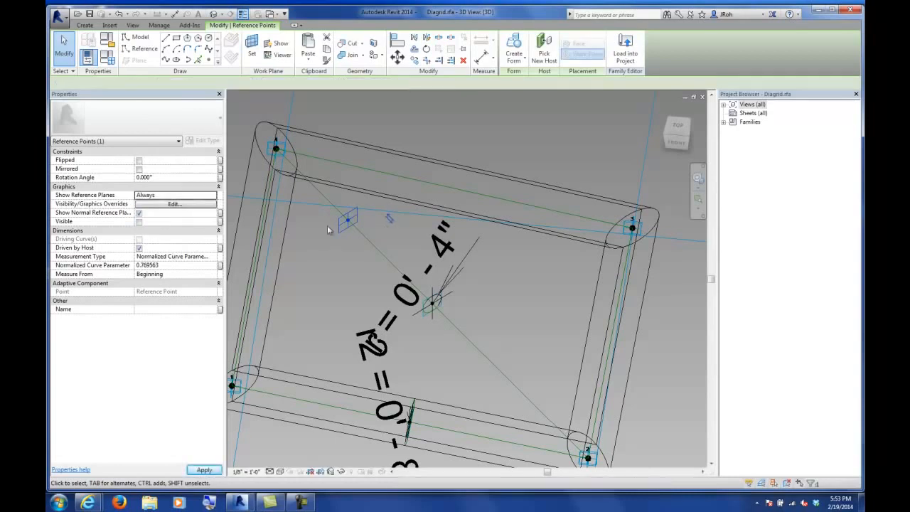
pyautogui.press('Escape')
# - Draw a model-line circle with a radius of about 1'-9", centred on the new point and hosted on its reference plane
pyautogui.click(84, 26)
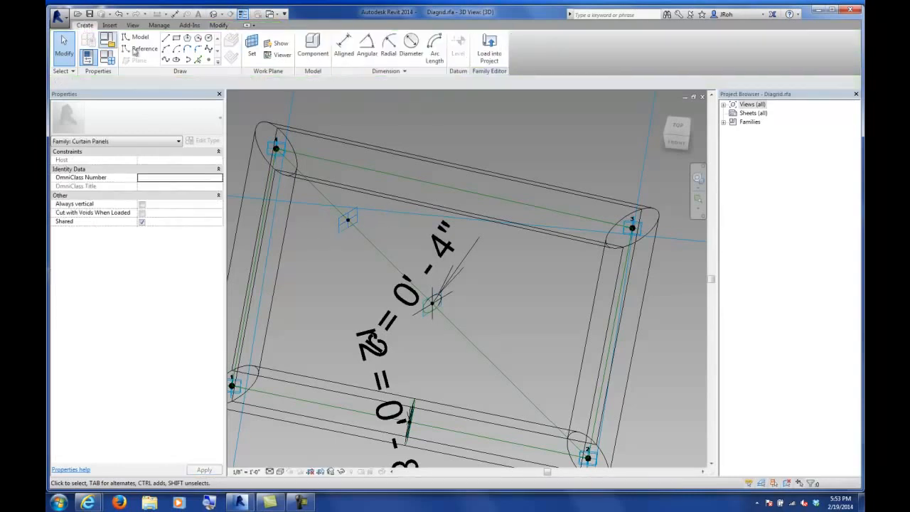
pyautogui.click(200, 49)
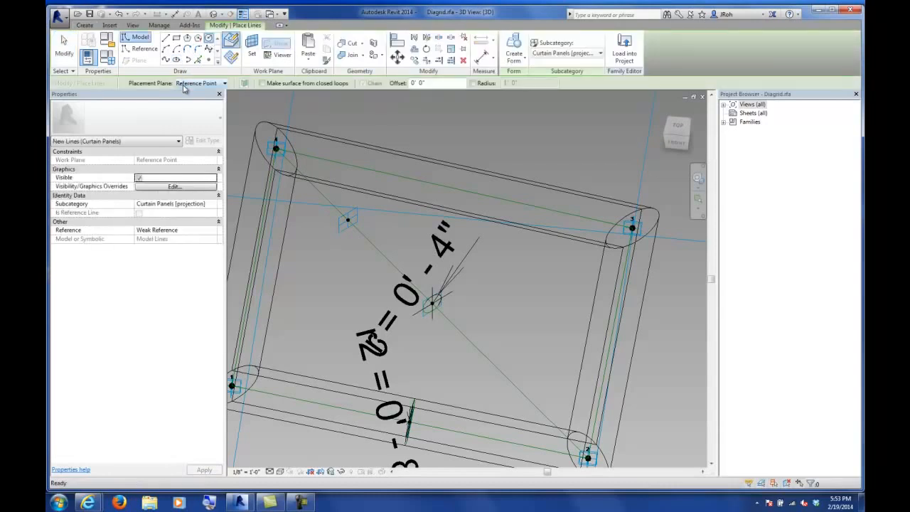
pyautogui.click(201, 84)
pyautogui.click(190, 101)
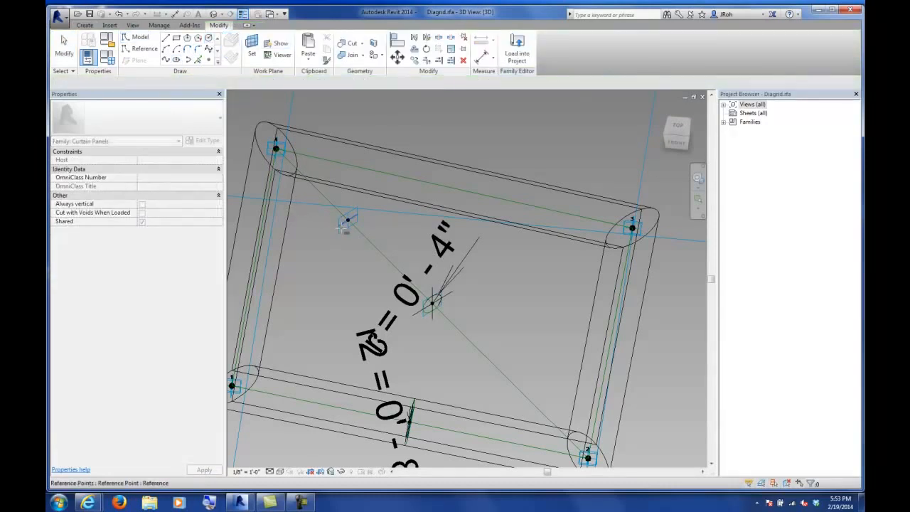
pyautogui.click(346, 221)
pyautogui.click(348, 222)
pyautogui.click(386, 230)
pyautogui.press('Escape')
pyautogui.press('Escape')
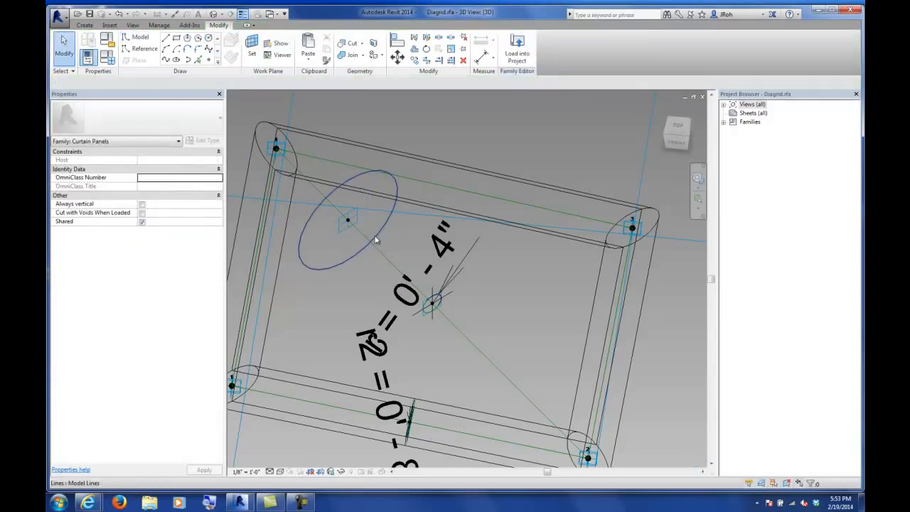
# - Make the new circle's radius dimension permanent and label it with the existing parameter r
pyautogui.click(379, 239)
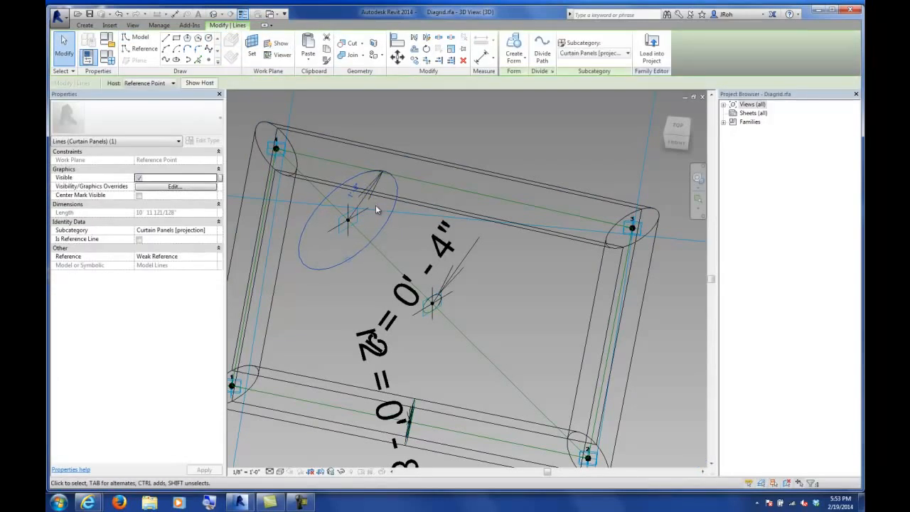
pyautogui.click(353, 196)
pyautogui.click(378, 260)
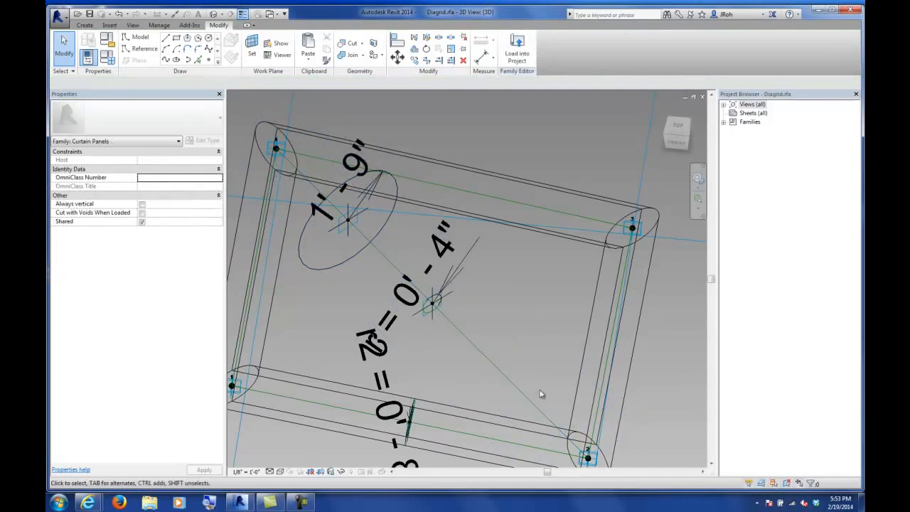
pyautogui.click(359, 196)
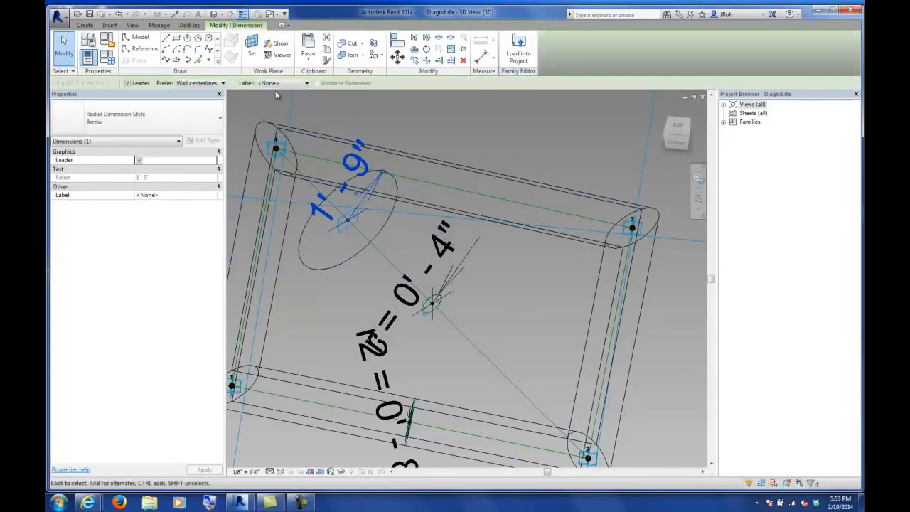
pyautogui.click(281, 84)
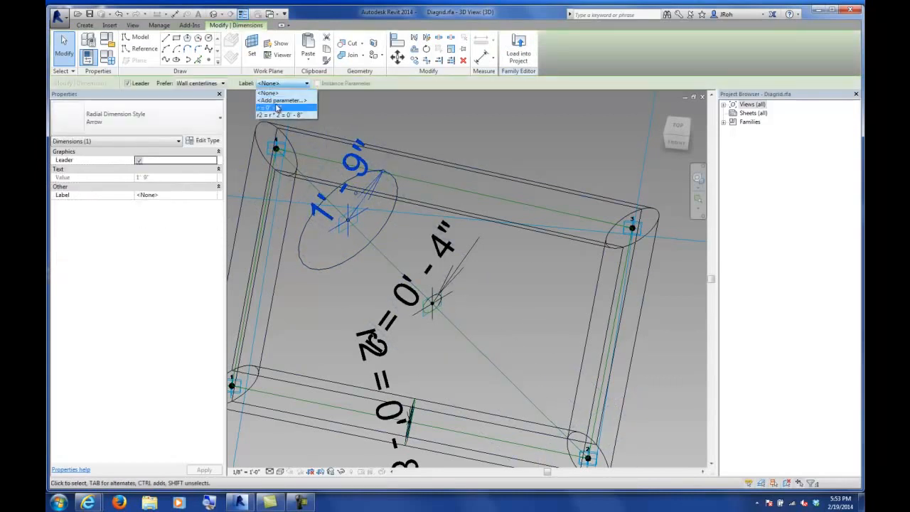
pyautogui.click(278, 108)
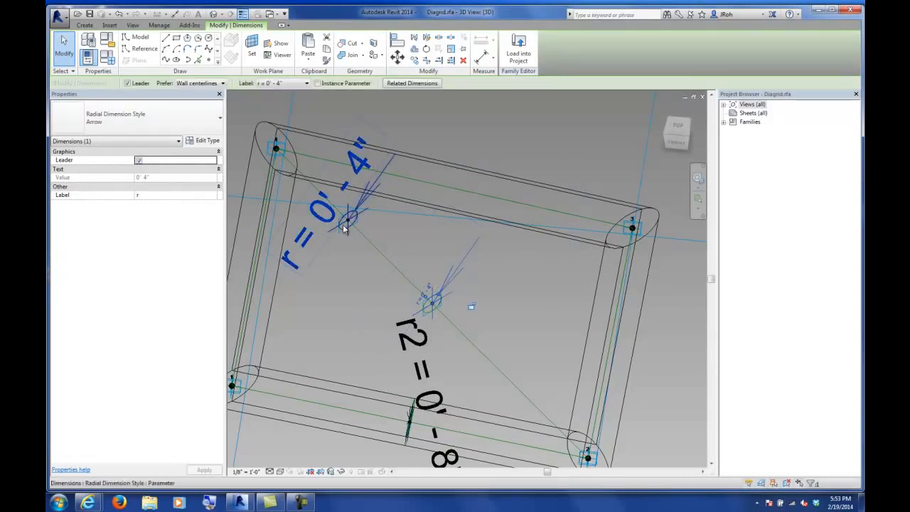
# - Convert the new circle on the diagonal from a model line into a reference line
pyautogui.click(431, 306)
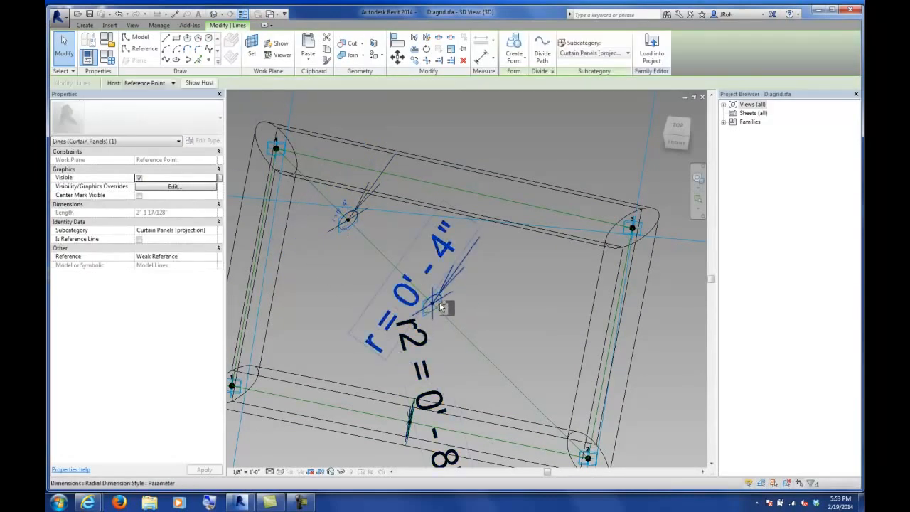
pyautogui.scroll(5, 429, 315)
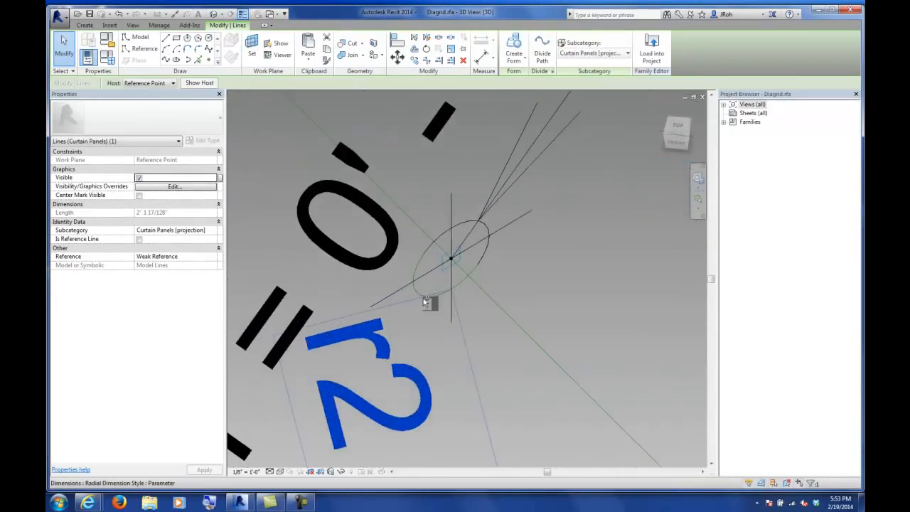
pyautogui.scroll(-3, 288, 212)
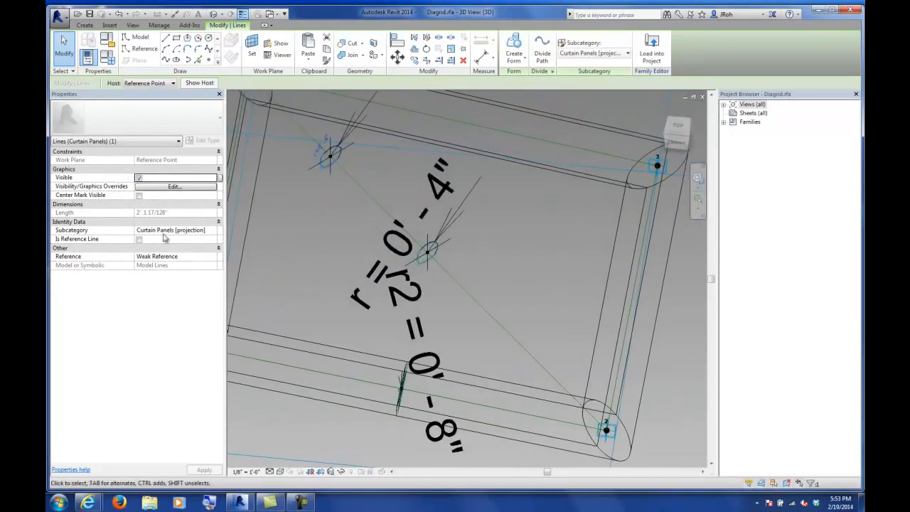
pyautogui.click(139, 239)
# - Create a solid form from the two circles on the diagonal and set the view's visual style to Hidden Line
pyautogui.scroll(5, 430, 258)
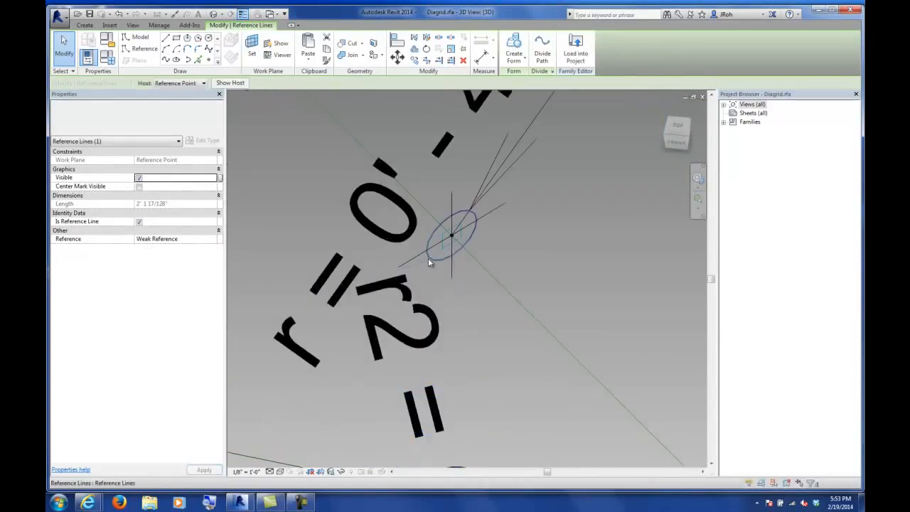
pyautogui.keyDown('ctrl'); pyautogui.click(428, 256); pyautogui.keyUp('ctrl')
pyautogui.click(512, 63)
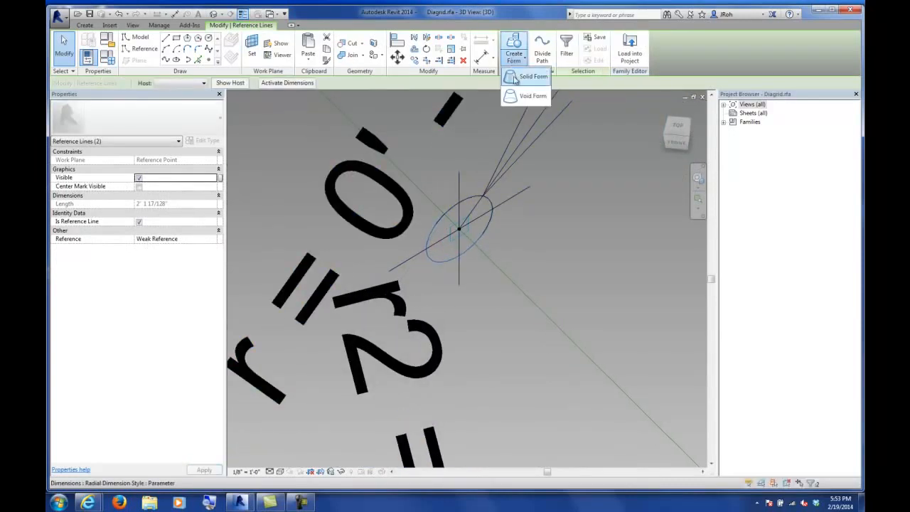
pyautogui.click(516, 77)
pyautogui.scroll(-6, 425, 217)
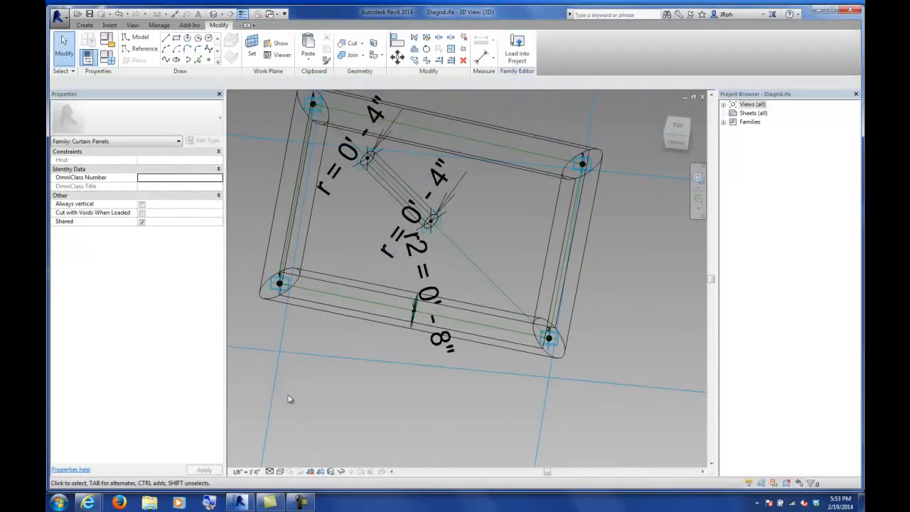
pyautogui.click(270, 471)
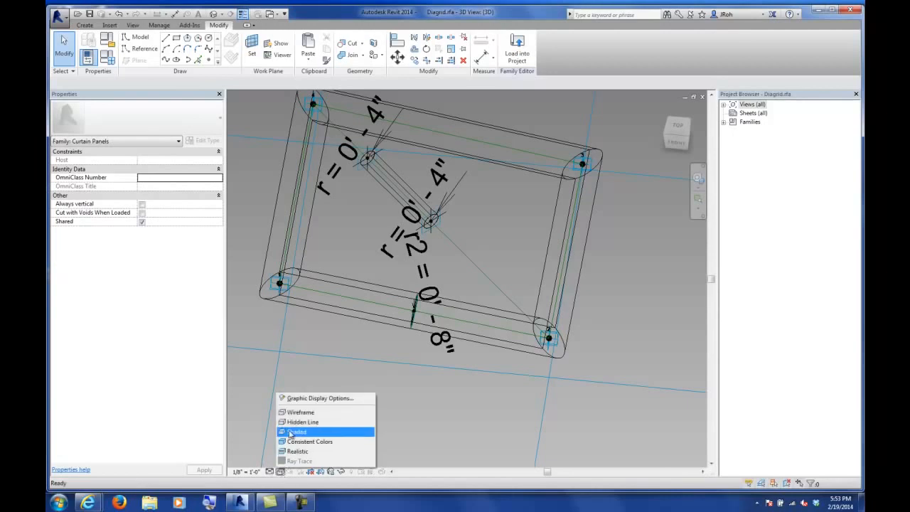
pyautogui.click(306, 424)
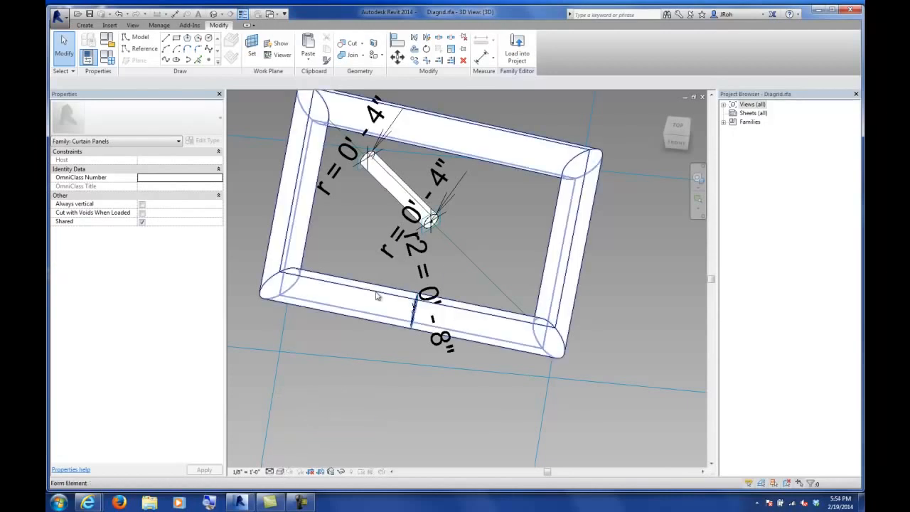
# - Set the Normalized Curve Parameter of the diagonal's middle point to 0 and that of the other circle's point to 1
pyautogui.click(439, 225)
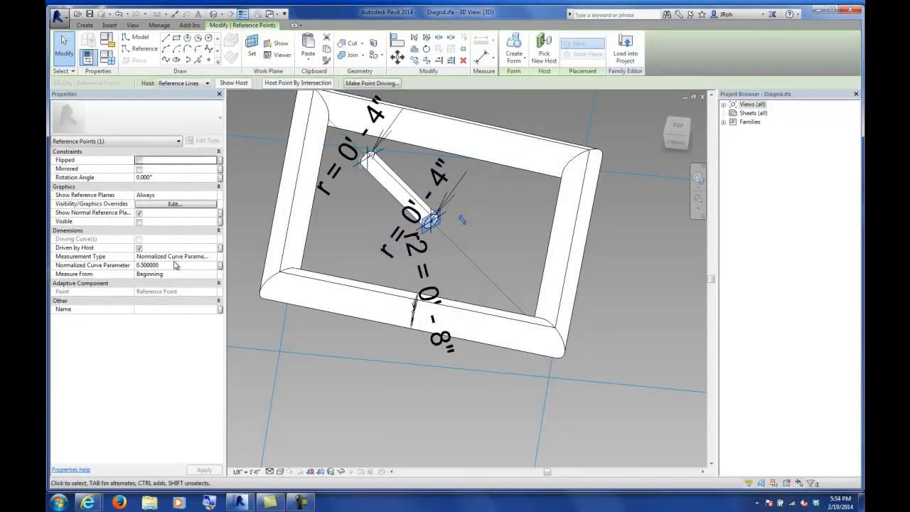
pyautogui.click(177, 265)
pyautogui.write('0')
pyautogui.press('Return')
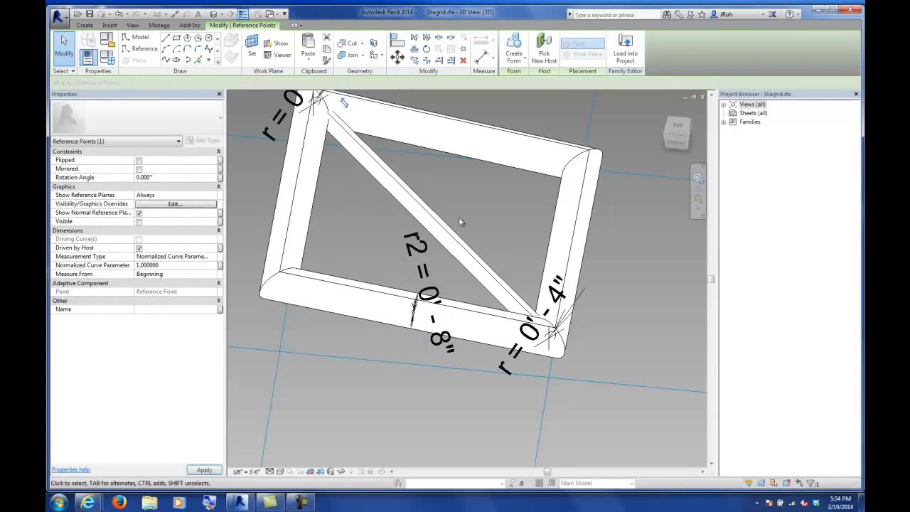
pyautogui.press('Escape')
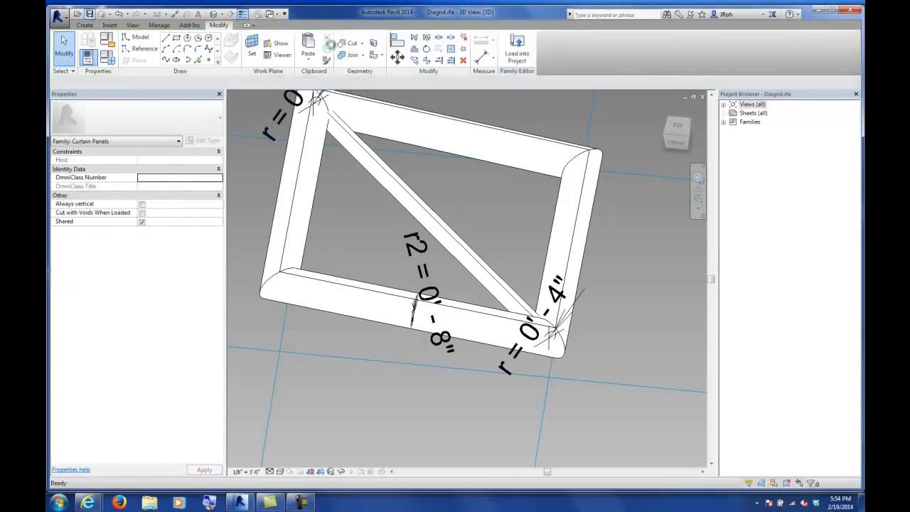
# - Reload the Diagrid family with its diagonal member into TwistyTower_OffsetFacade.rfa, overwriting the existing version and its parameter values
pyautogui.click(517, 50)
pyautogui.click(429, 325)
pyautogui.click(405, 254)
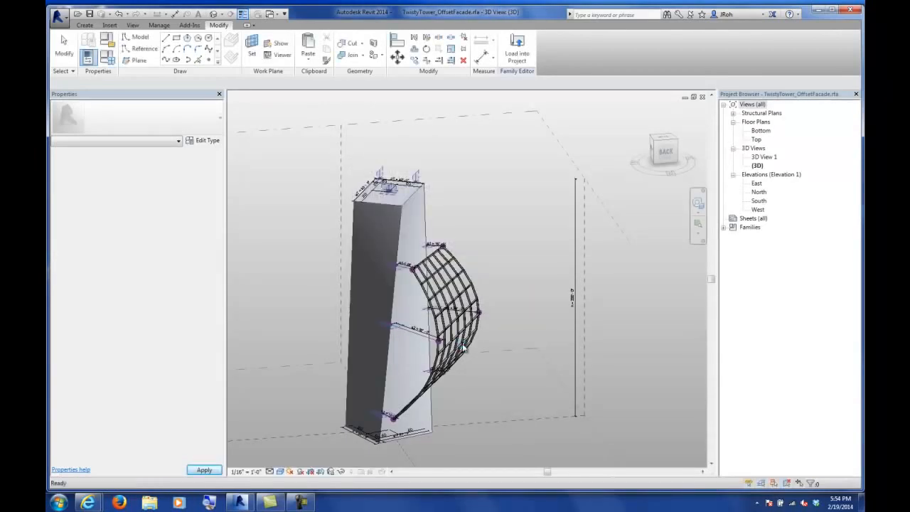
pyautogui.scroll(5, 455, 347)
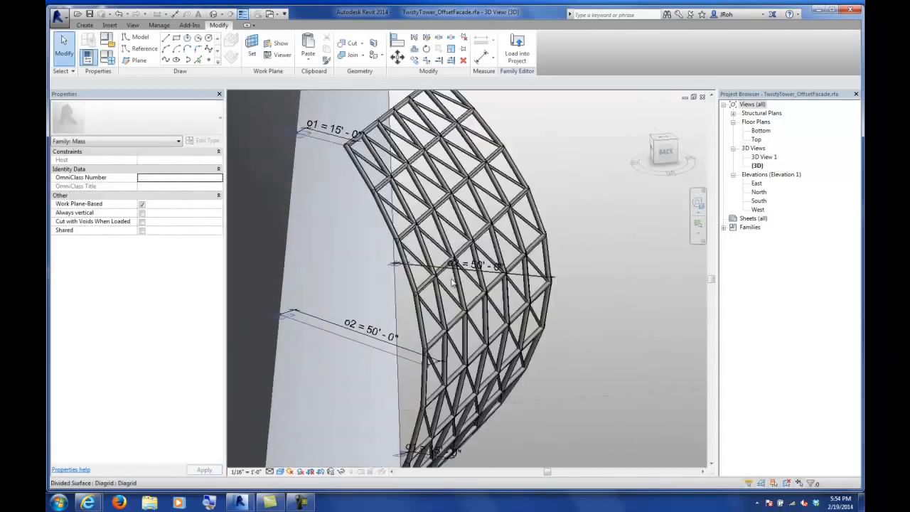
# - Switch from the tower's facade to Diagrid.rfa and dissolve the solid form of the diagonal member
pyautogui.scroll(-6, 475, 277)
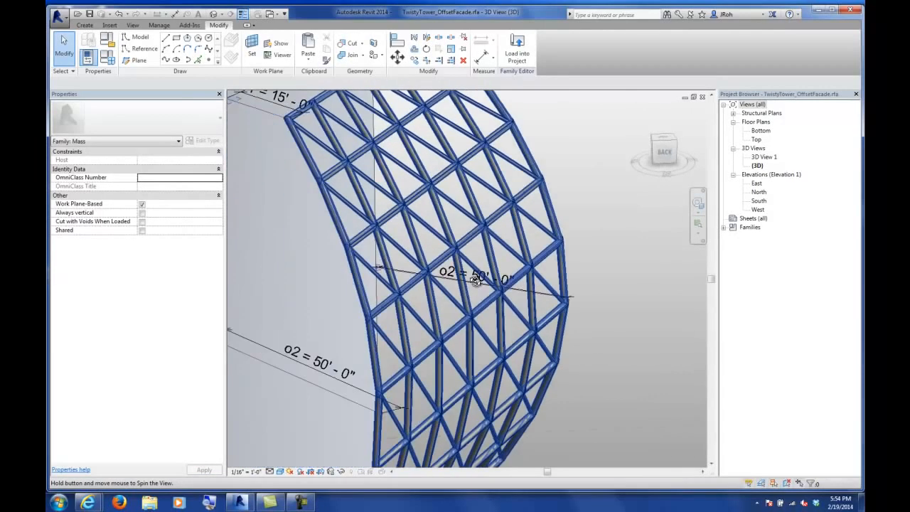
pyautogui.keyDown('shift'); pyautogui.moveTo(474, 278); pyautogui.dragTo(439, 311, button='middle'); pyautogui.keyUp('shift')
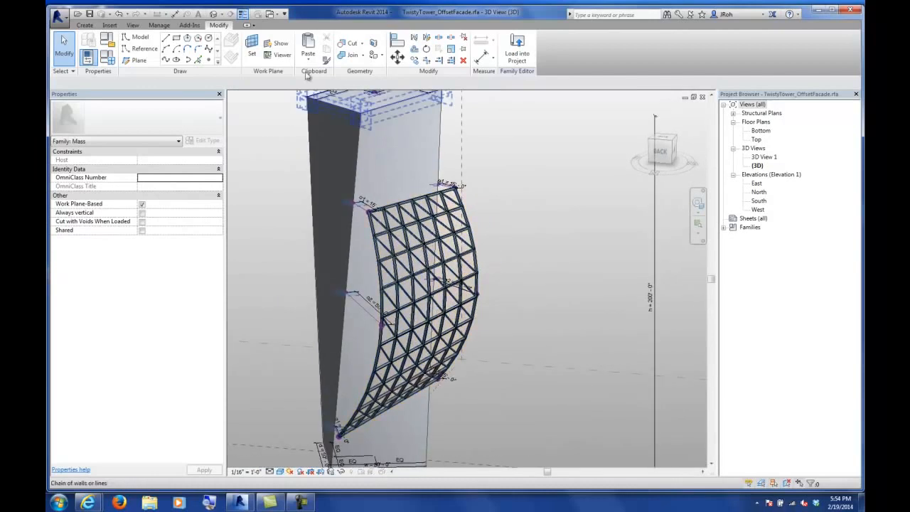
pyautogui.click(269, 16)
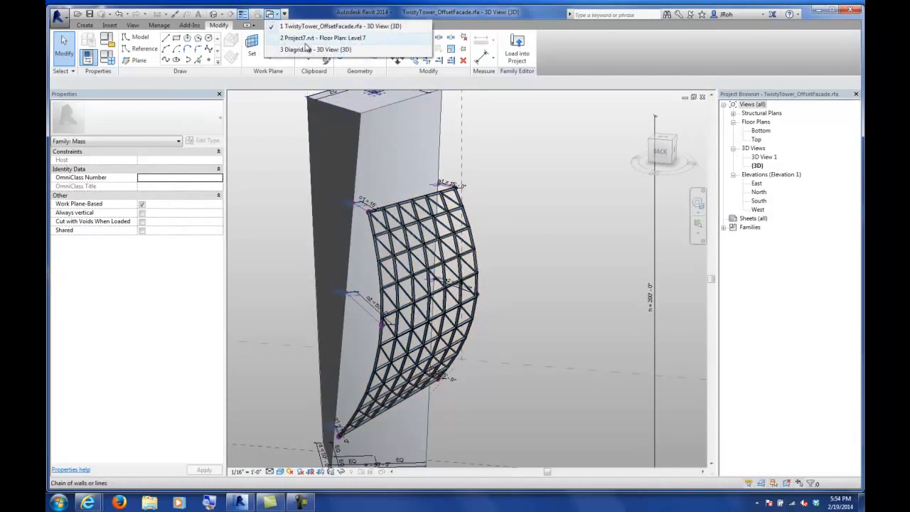
pyautogui.click(310, 50)
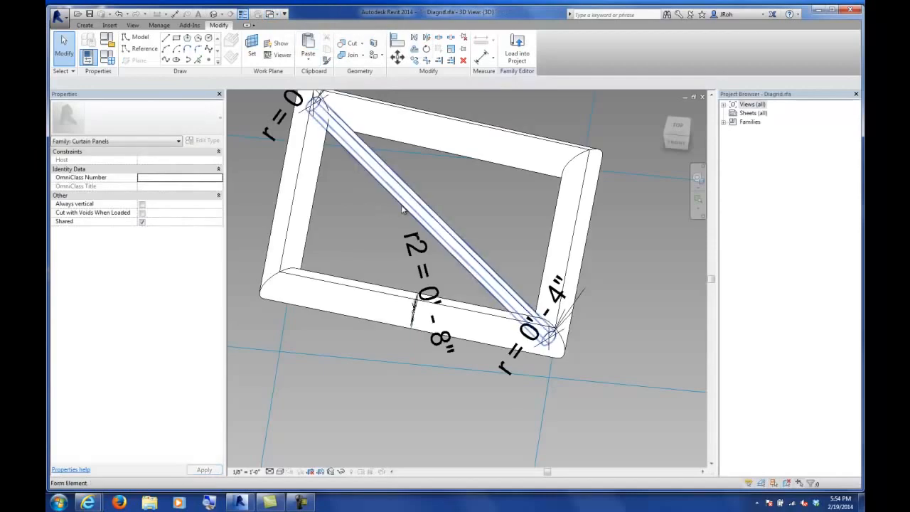
pyautogui.click(405, 209)
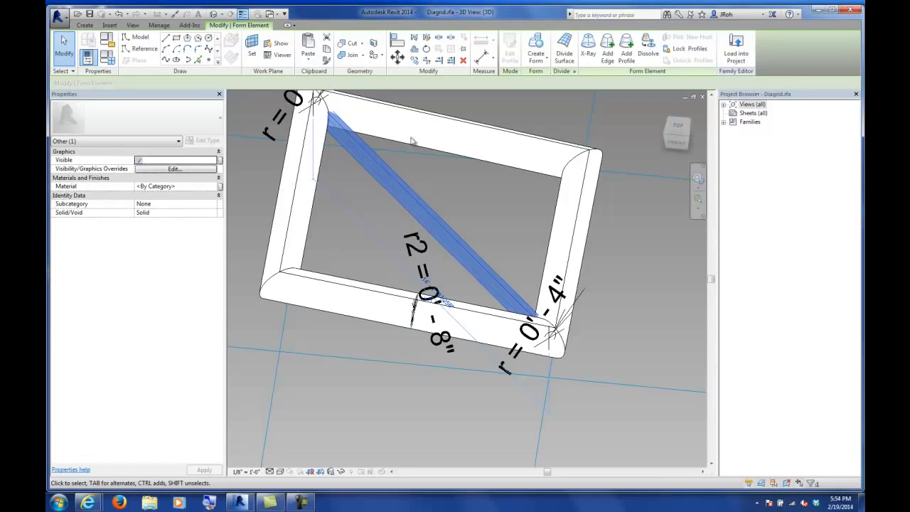
pyautogui.click(648, 48)
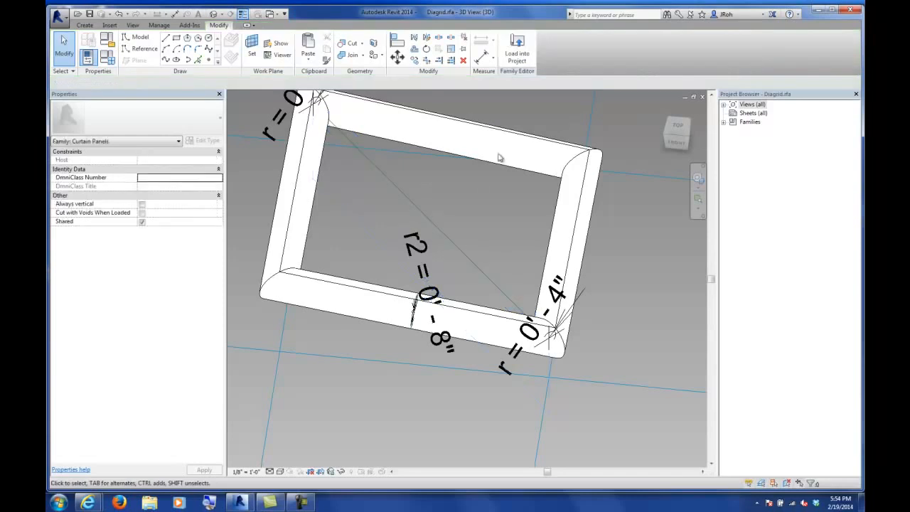
# - Place two reference points on the diagonal reference line, one near each end inside the panel frame
pyautogui.click(433, 225)
pyautogui.keyDown('shift'); pyautogui.moveTo(432, 220); pyautogui.dragTo(540, 270, button='middle'); pyautogui.keyUp('shift')
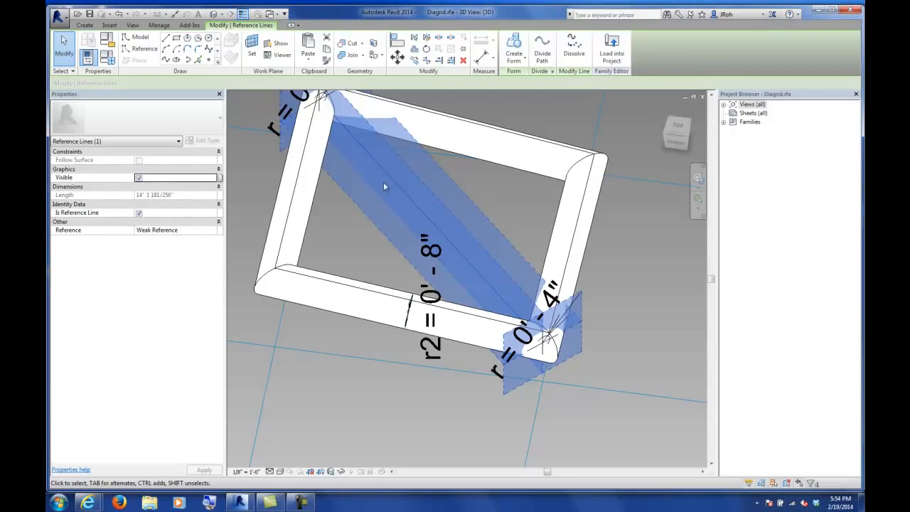
pyautogui.click(472, 199)
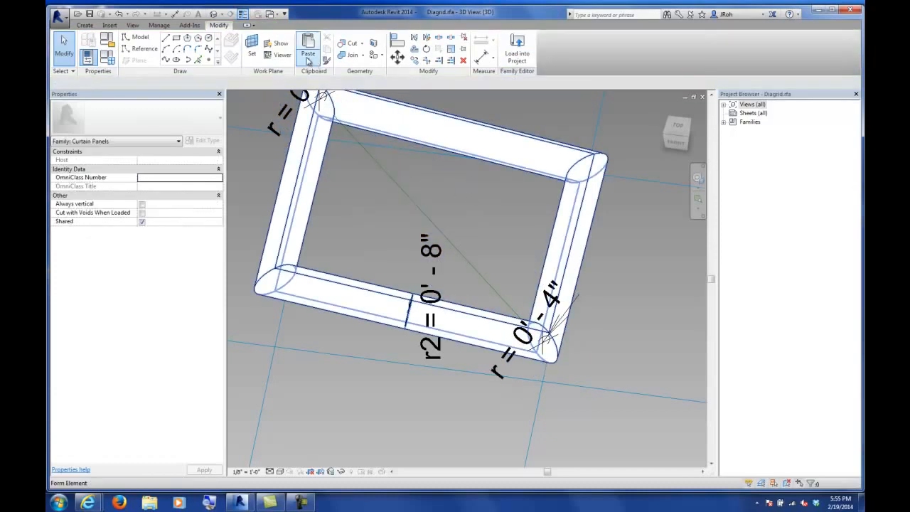
pyautogui.click(209, 60)
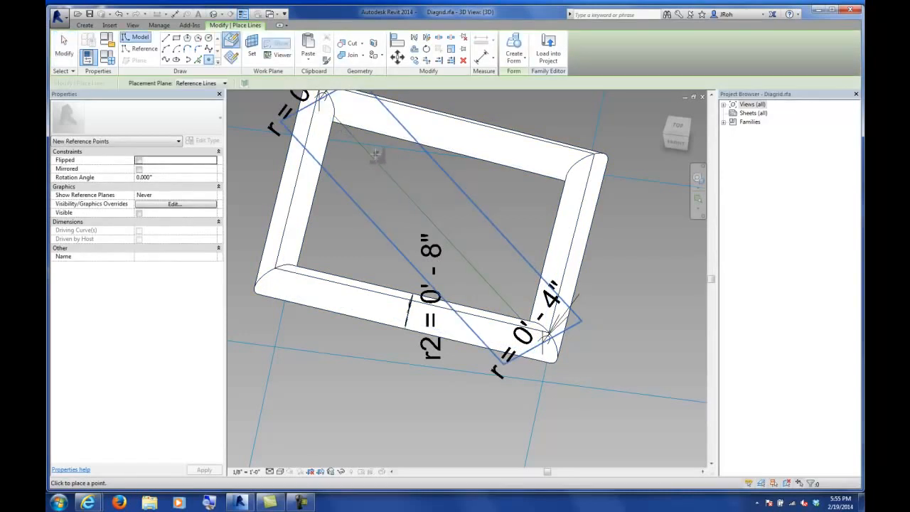
pyautogui.click(476, 271)
pyautogui.click(64, 43)
# - Set Show Reference Planes to Always for the two new reference points on the diagonal
pyautogui.click(370, 155)
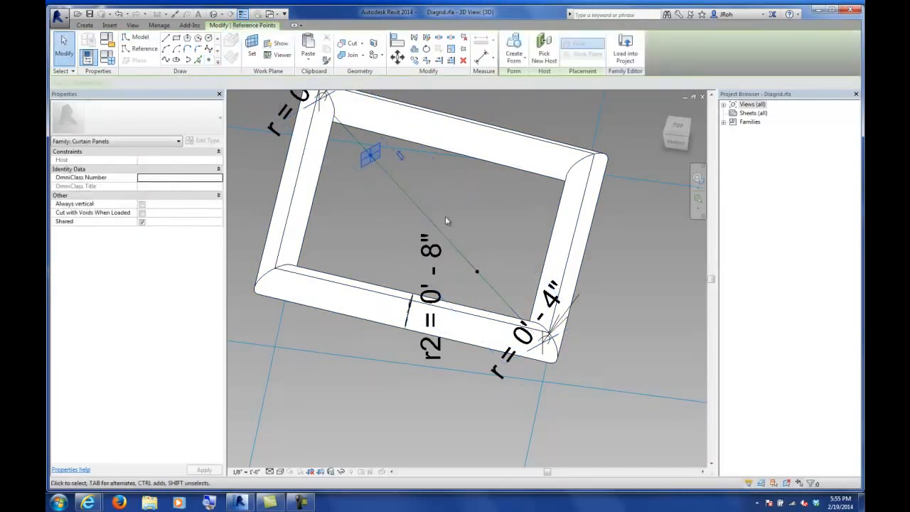
pyautogui.keyDown('ctrl'); pyautogui.click(476, 274); pyautogui.keyUp('ctrl')
pyautogui.click(481, 246)
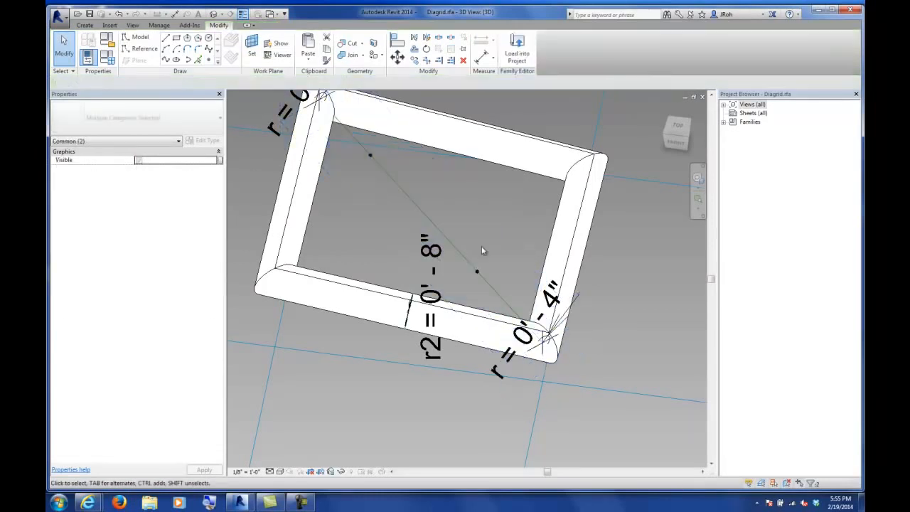
pyautogui.click(477, 273)
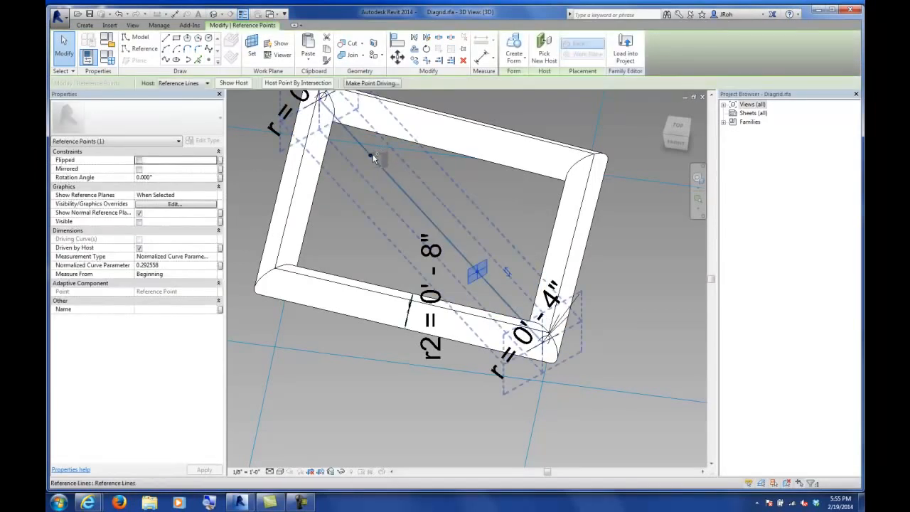
pyautogui.keyDown('ctrl'); pyautogui.click(359, 155); pyautogui.keyUp('ctrl')
pyautogui.moveTo(358, 156); pyautogui.dragTo(398, 180)
pyautogui.keyDown('ctrl'); pyautogui.click(476, 271); pyautogui.keyUp('ctrl')
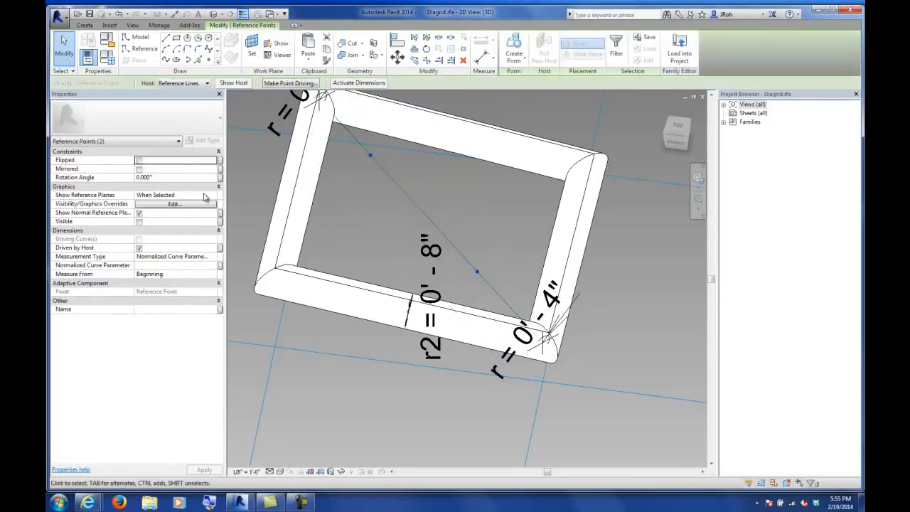
pyautogui.click(211, 197)
pyautogui.click(145, 219)
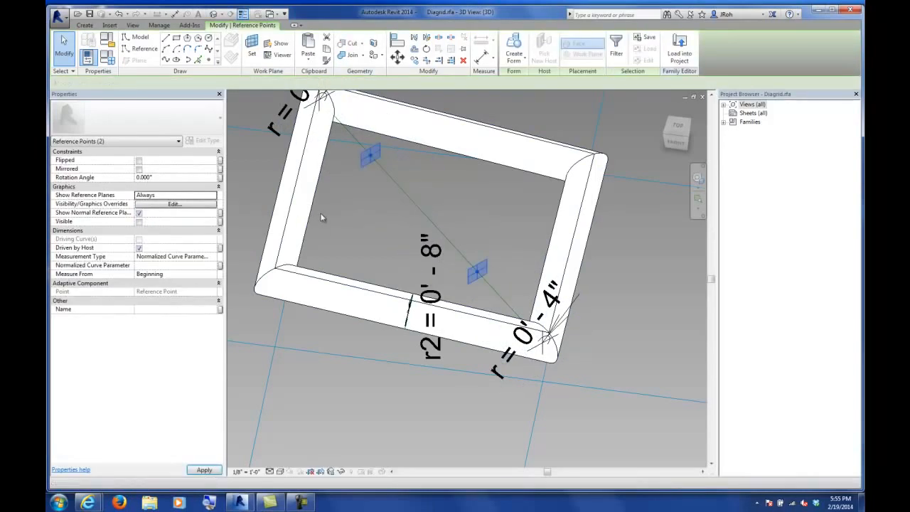
pyautogui.click(350, 205)
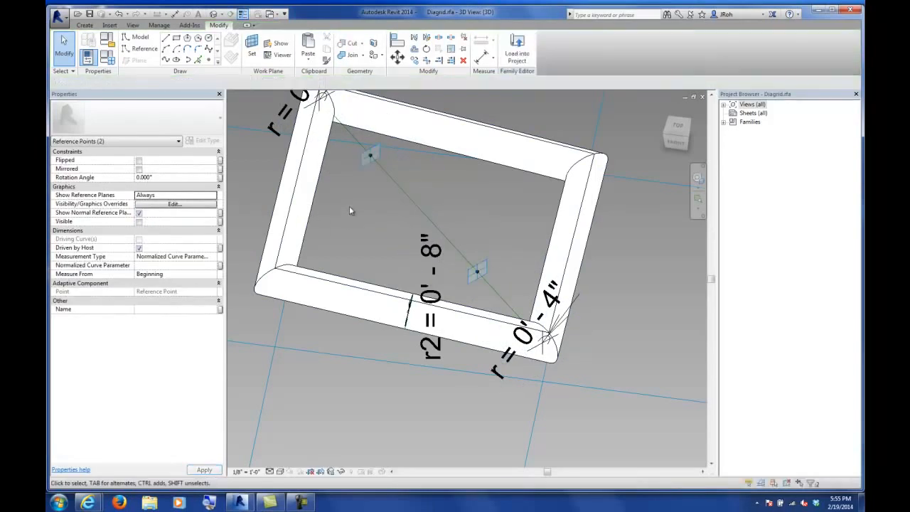
# - Draw a model-line circle with a radius of about 1' - 9" centred on the diagonal's upper reference point, in that point's plane
pyautogui.click(209, 40)
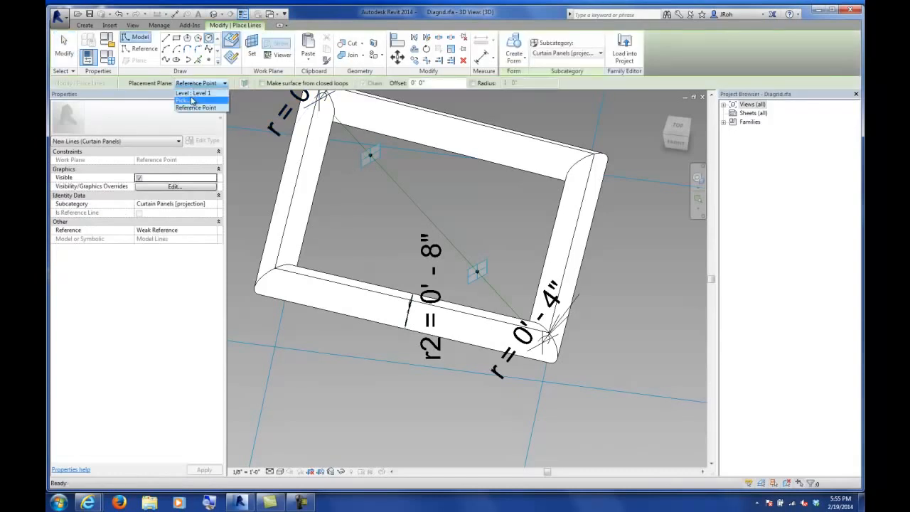
pyautogui.click(196, 101)
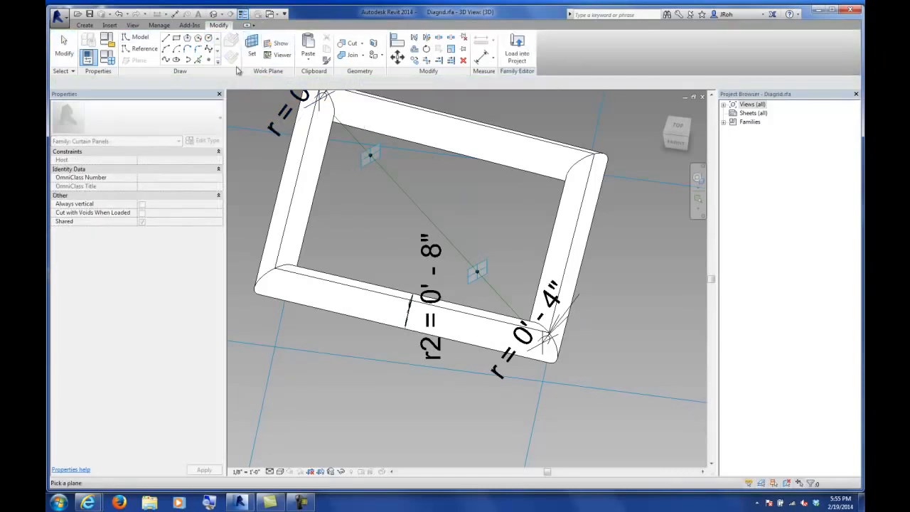
pyautogui.click(208, 42)
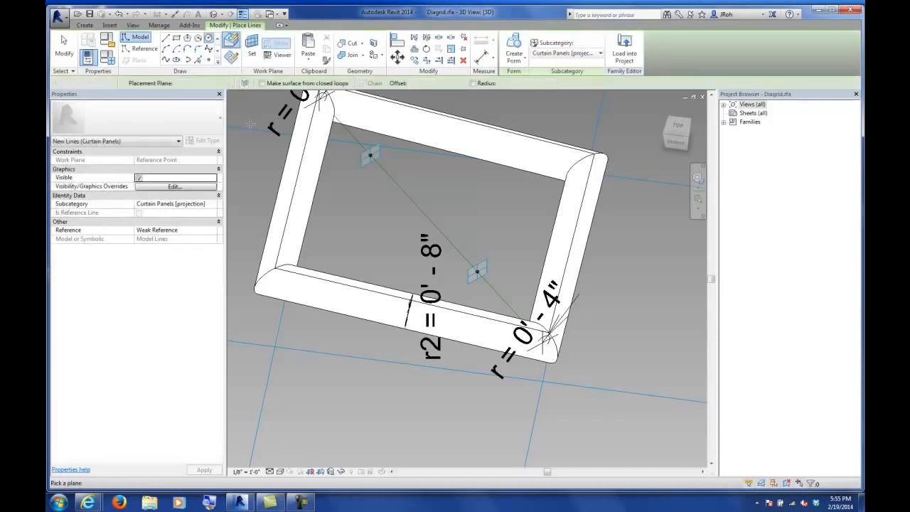
pyautogui.press('Escape')
pyautogui.press('Escape')
pyautogui.click(370, 155)
pyautogui.click(393, 172)
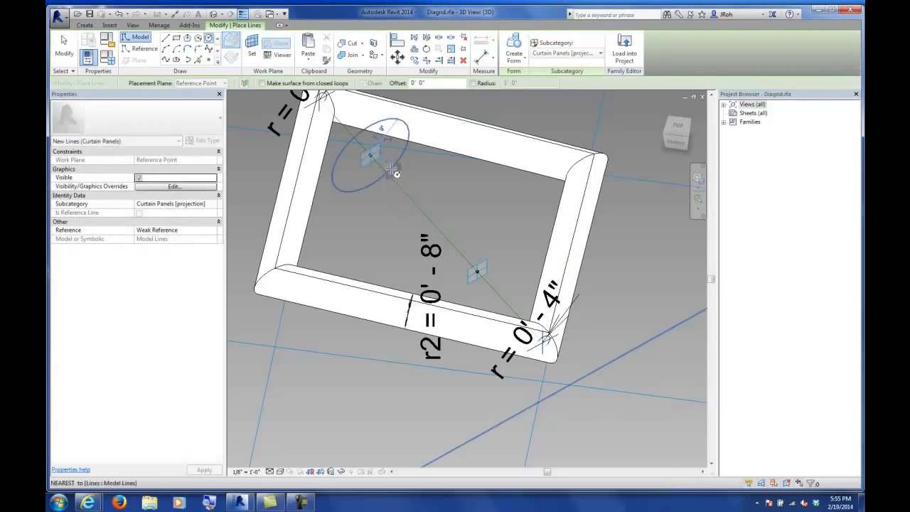
# - Set the work plane to the diagonal's lower reference point and draw a circle with a radius of about 1' - 1" centred there
pyautogui.click(199, 83)
pyautogui.click(198, 101)
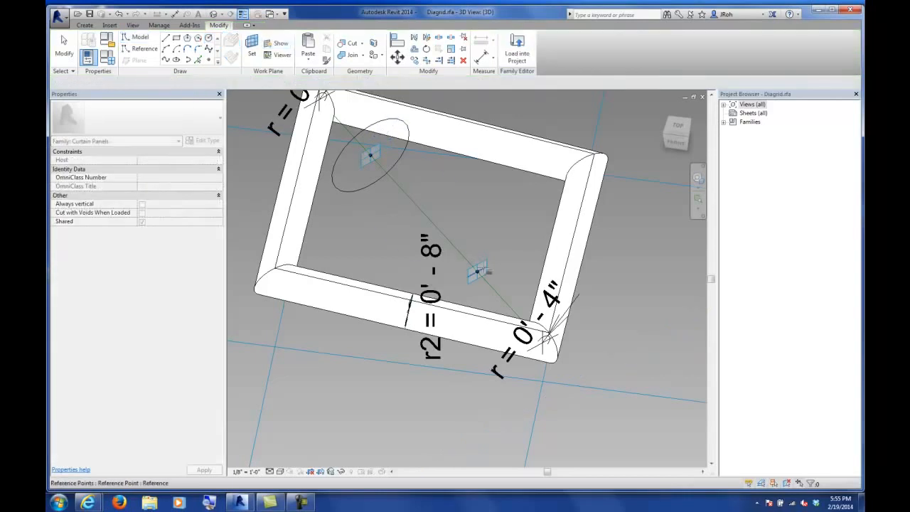
pyautogui.click(480, 268)
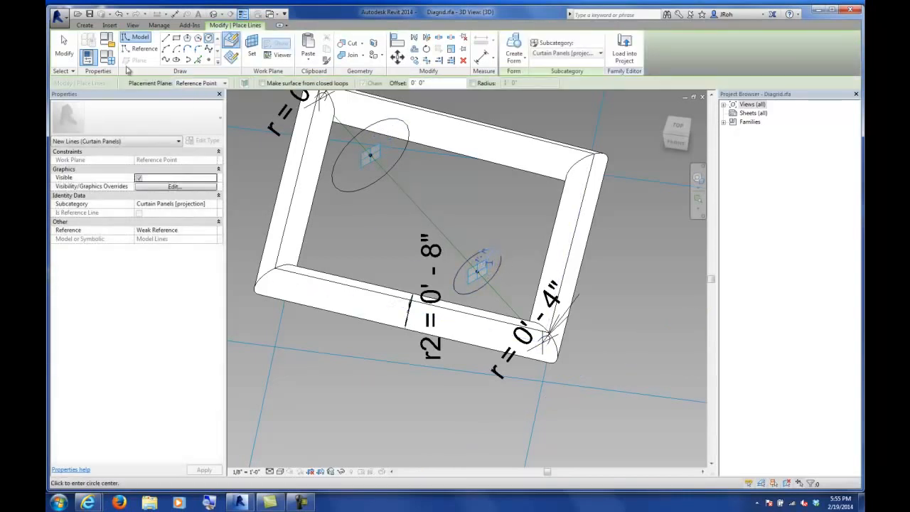
pyautogui.click(62, 42)
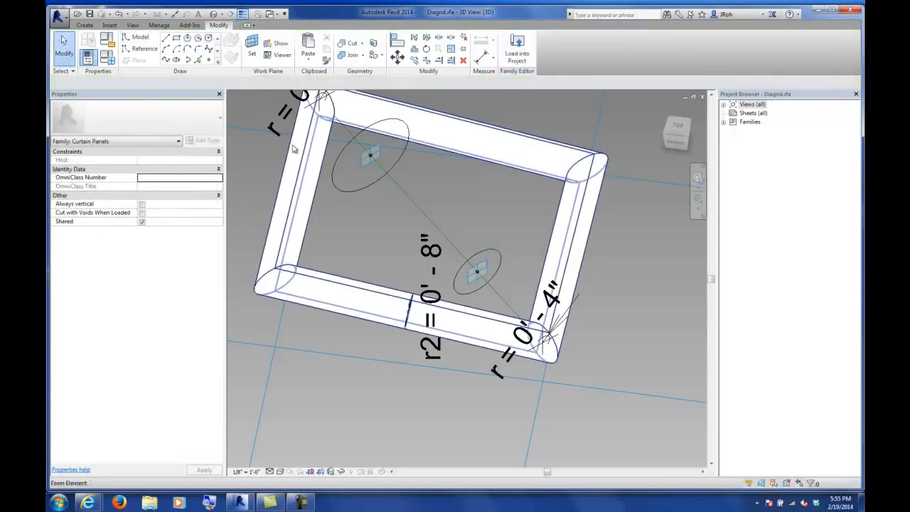
# - Make the temporary radius dimensions of both circles on the diagonal permanent
pyautogui.click(396, 168)
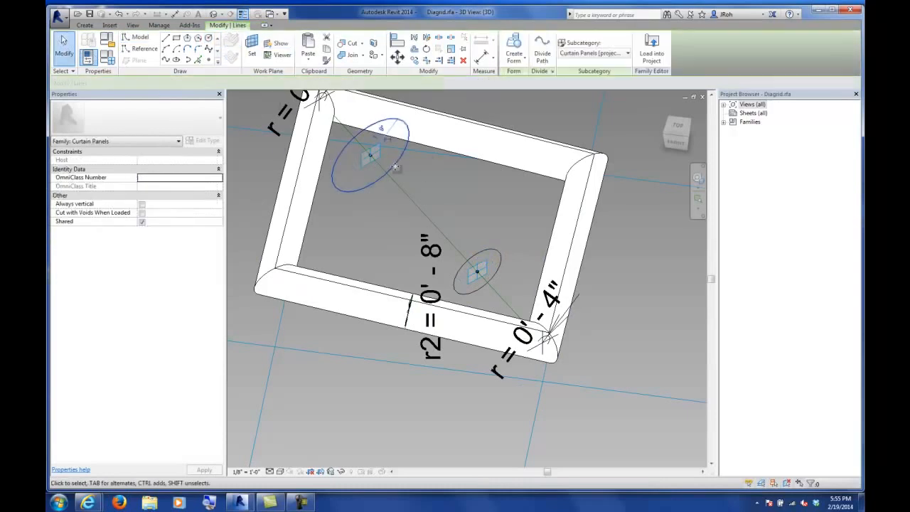
pyautogui.click(485, 252)
pyautogui.click(490, 265)
pyautogui.click(507, 237)
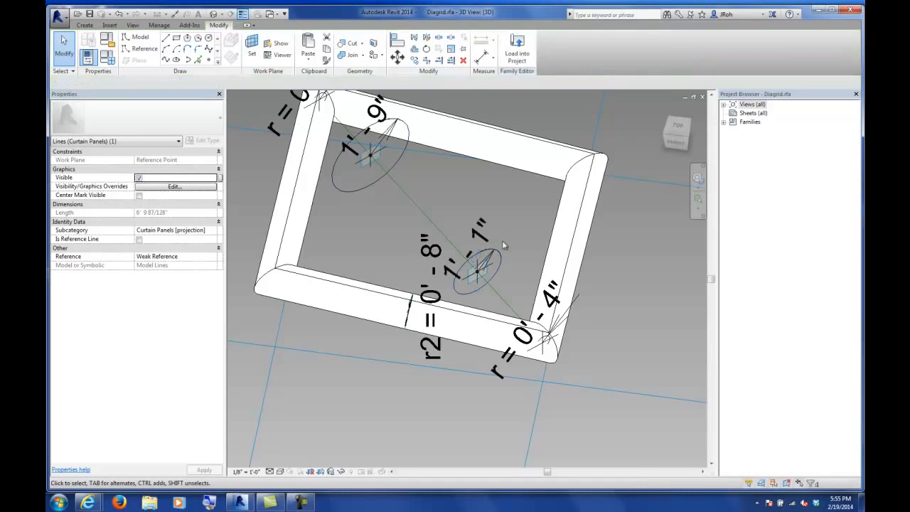
# - Convert both circles on the diagonal from model lines into reference lines
pyautogui.click(495, 279)
pyautogui.click(371, 190)
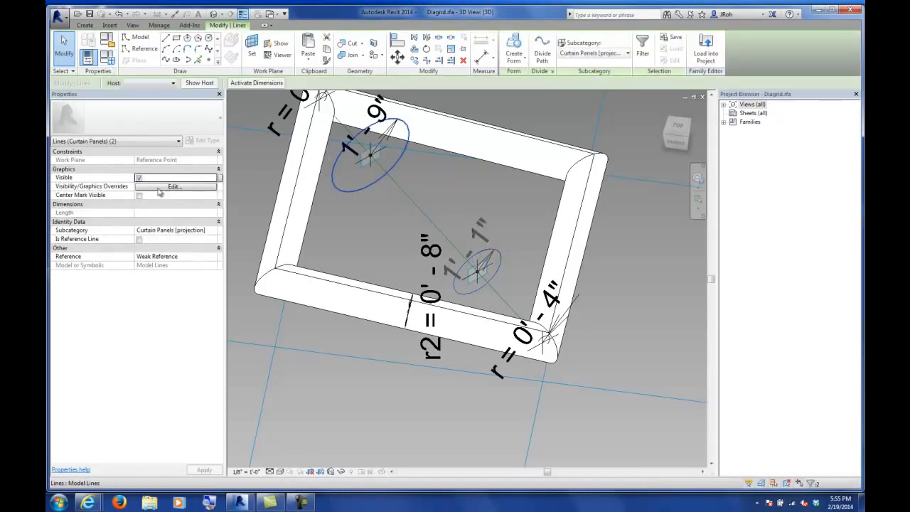
pyautogui.click(345, 240)
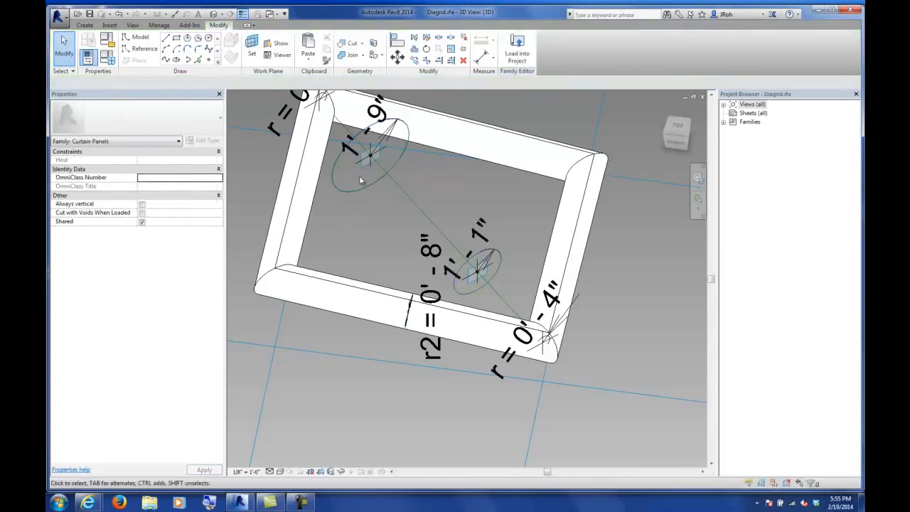
# - Label the radius dimensions of both circles with the existing parameter r = 0' - 4"
pyautogui.click(359, 149)
pyautogui.keyDown('ctrl'); pyautogui.click(478, 229); pyautogui.keyUp('ctrl')
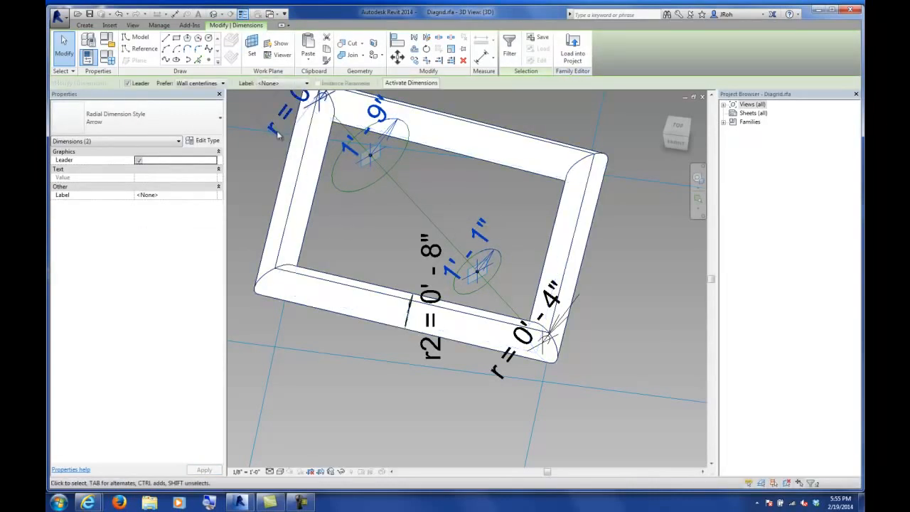
pyautogui.click(262, 85)
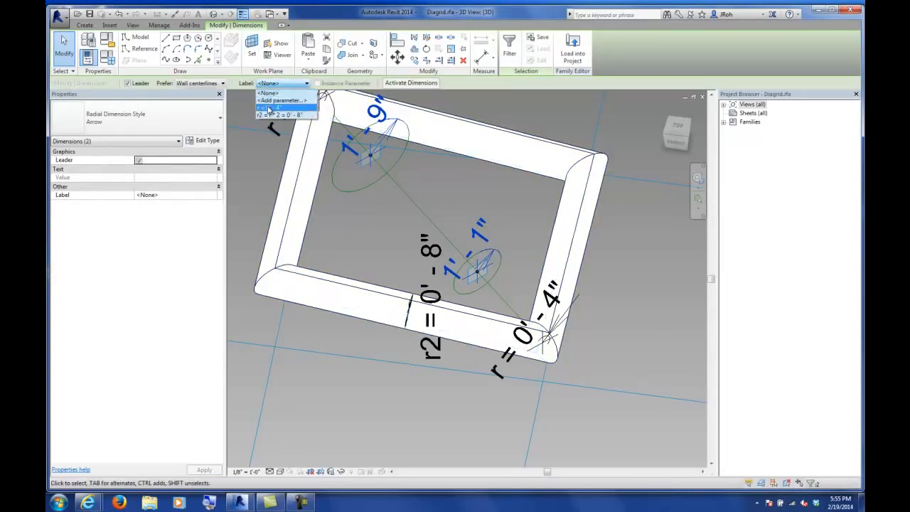
pyautogui.click(269, 107)
pyautogui.click(392, 239)
# - Create a solid form from the two reference-line circles on the diagonal
pyautogui.scroll(3, 462, 264)
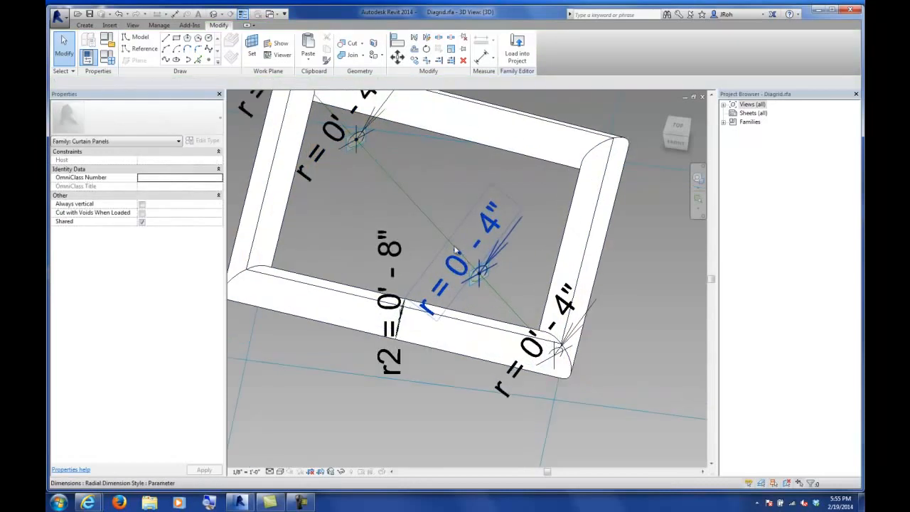
pyautogui.scroll(5, 482, 287)
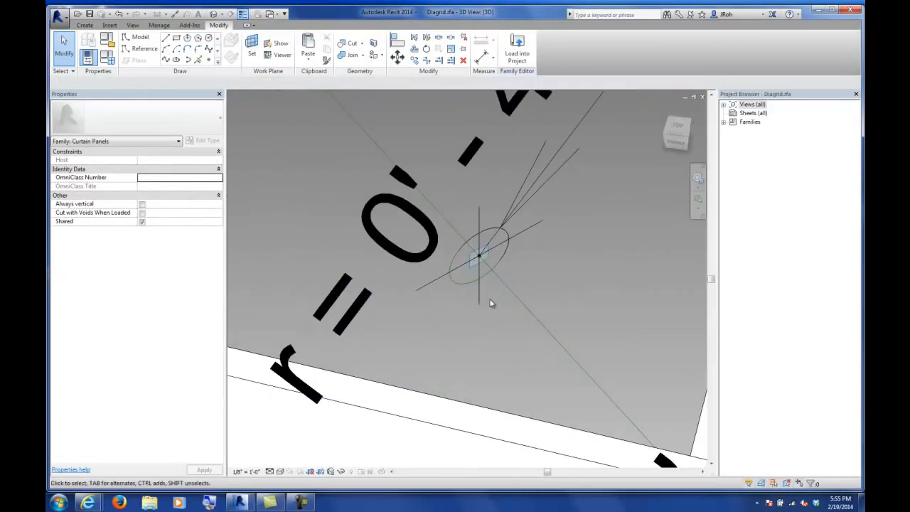
pyautogui.click(449, 274)
pyautogui.scroll(-5, 447, 281)
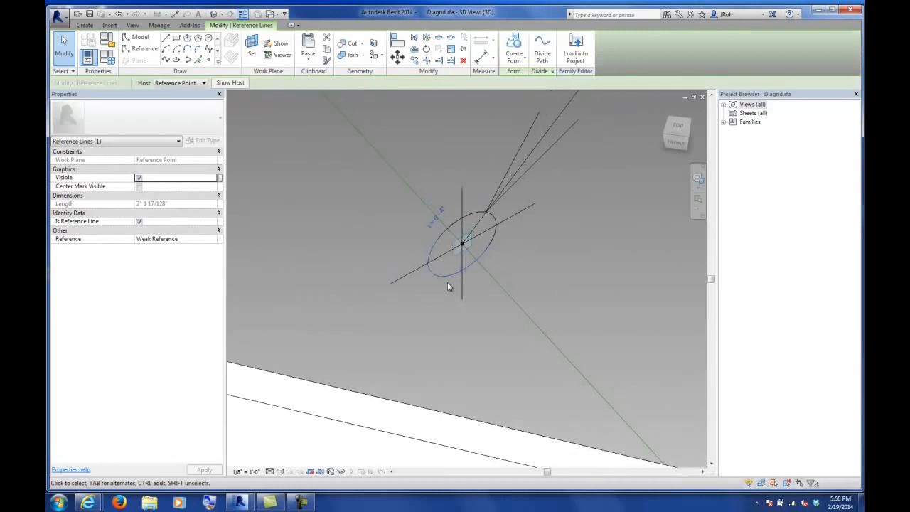
pyautogui.scroll(-3, 346, 204)
pyautogui.moveTo(346, 204); pyautogui.dragTo(449, 272, button='middle')
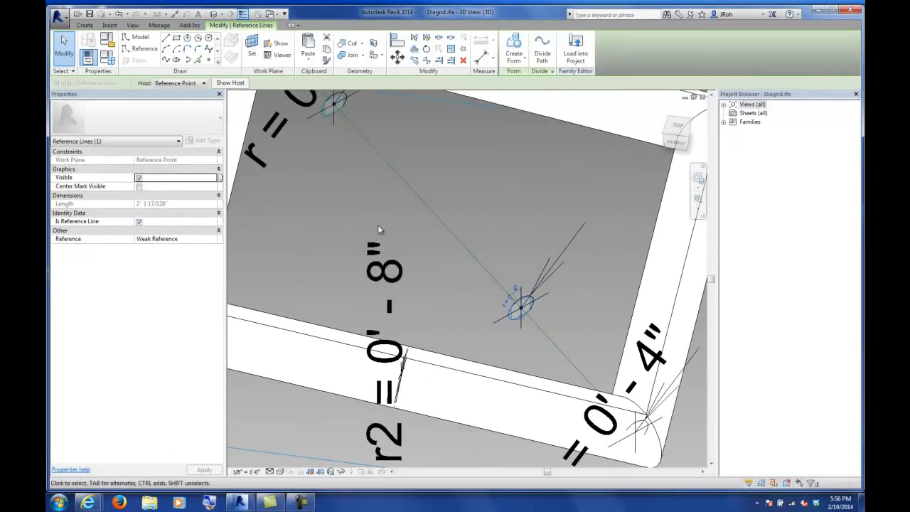
pyautogui.scroll(4, 329, 135)
pyautogui.moveTo(306, 126); pyautogui.dragTo(362, 248, button='middle')
pyautogui.keyDown('ctrl'); pyautogui.click(370, 206); pyautogui.keyUp('ctrl')
pyautogui.click(515, 62)
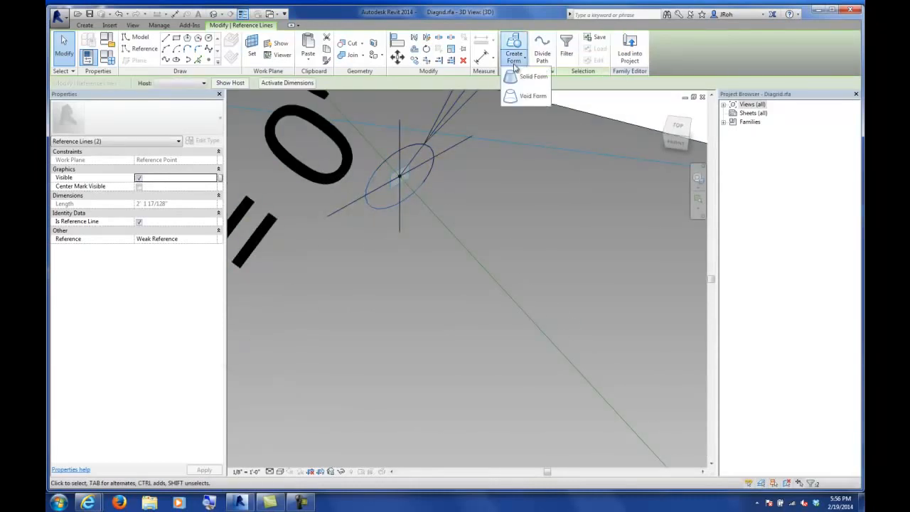
pyautogui.click(532, 76)
pyautogui.scroll(-5, 377, 181)
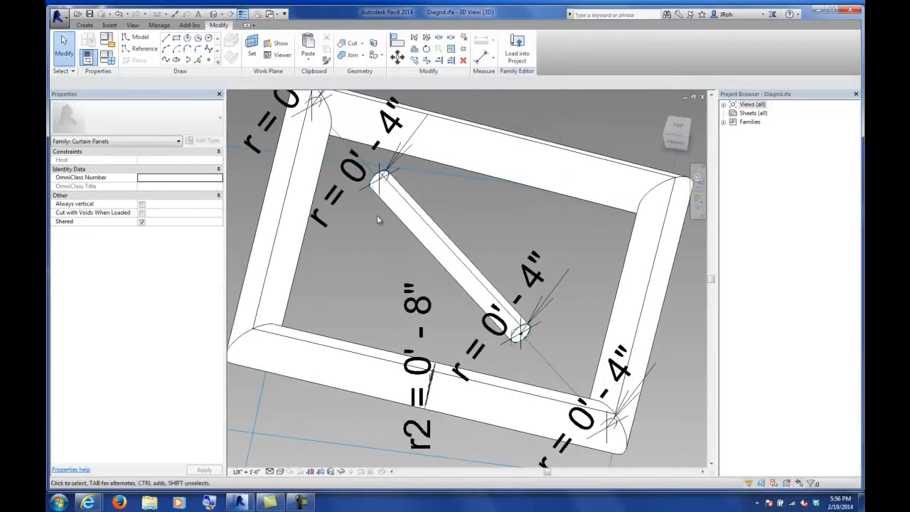
# - Set the normalized curve parameter of the reference point hosting the diagonal's lower circle to 0
pyautogui.click(515, 351)
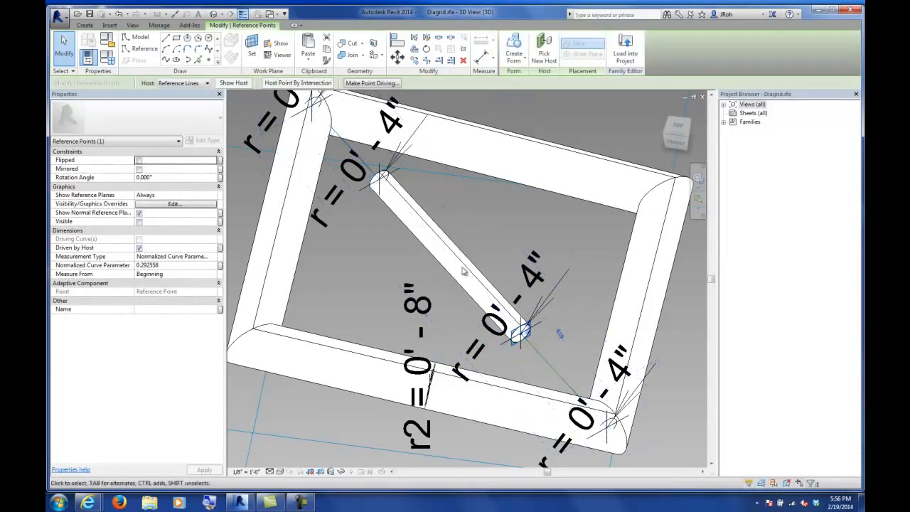
pyautogui.click(173, 268)
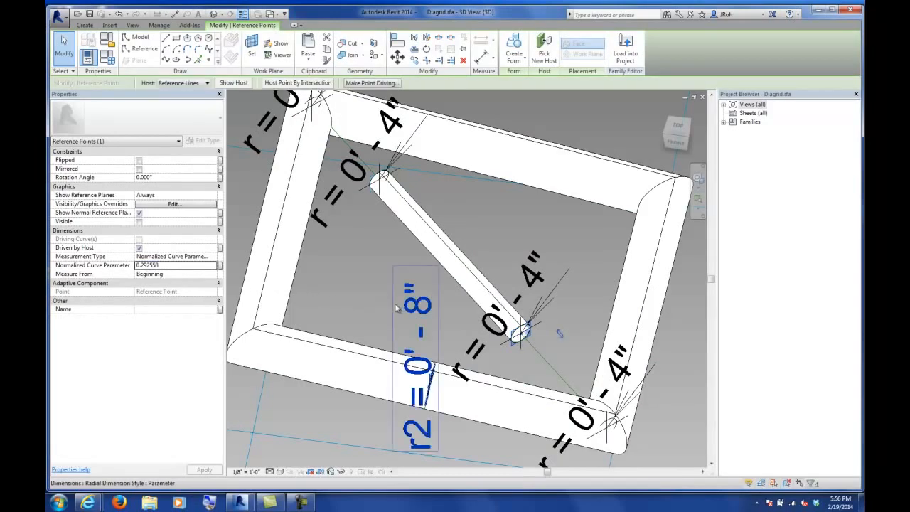
pyautogui.click(172, 264)
pyautogui.write('0')
pyautogui.press('Return')
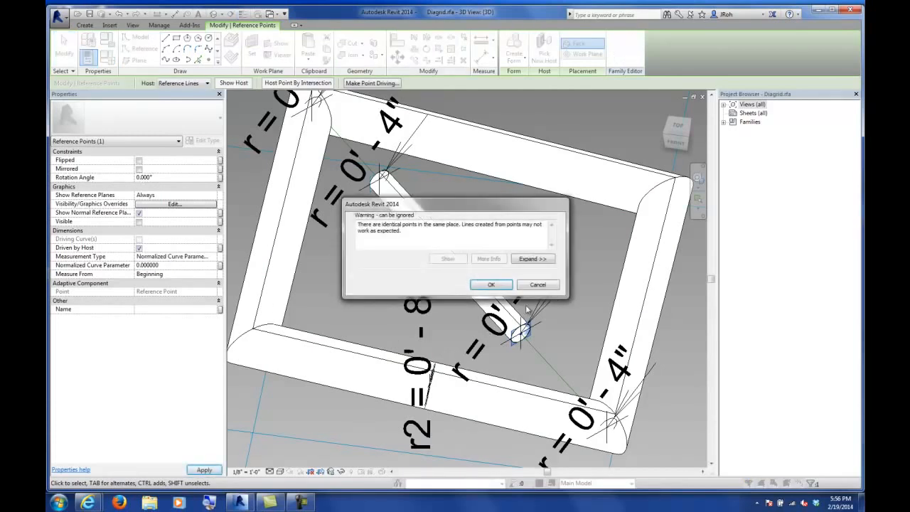
pyautogui.click(492, 286)
# - Set the normalized curve parameter of the reference point hosting the diagonal's upper circle to 1
pyautogui.press('Tab')
pyautogui.press('Tab')
pyautogui.press('Tab')
pyautogui.press('Tab')
pyautogui.press('Tab')
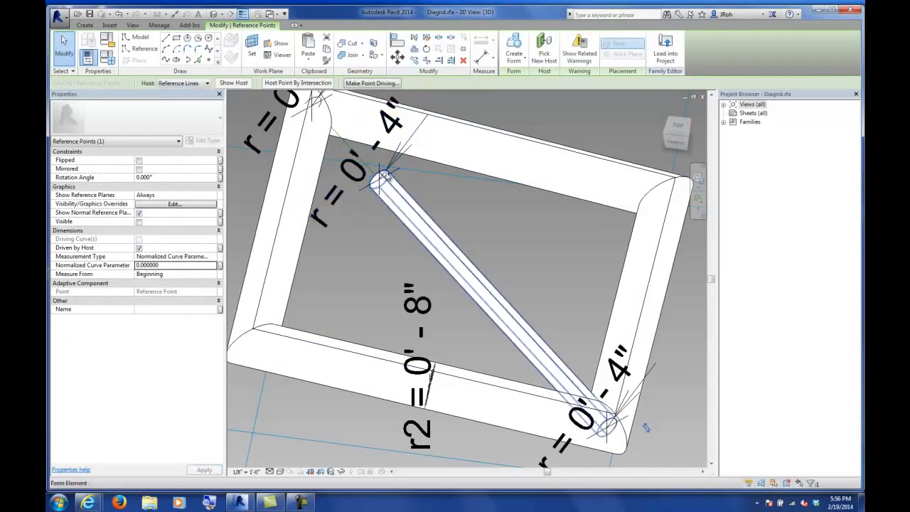
pyautogui.click(385, 176)
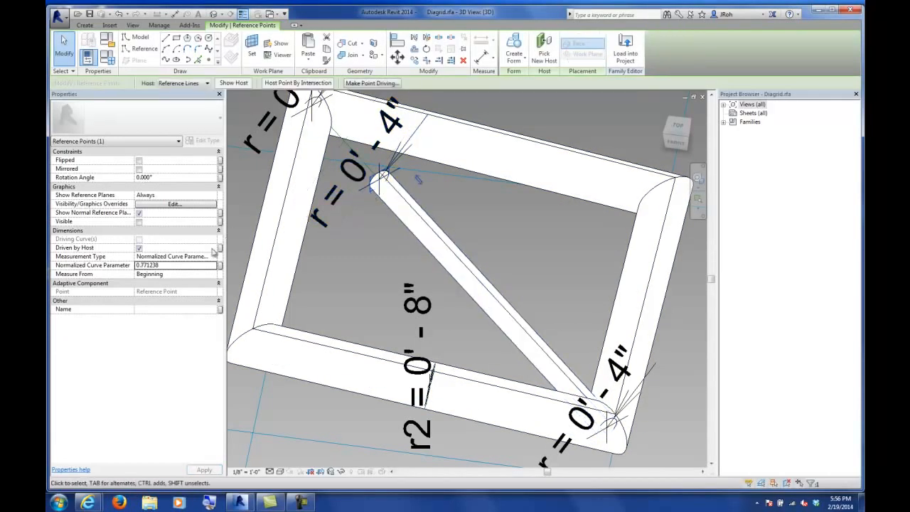
pyautogui.click(182, 265)
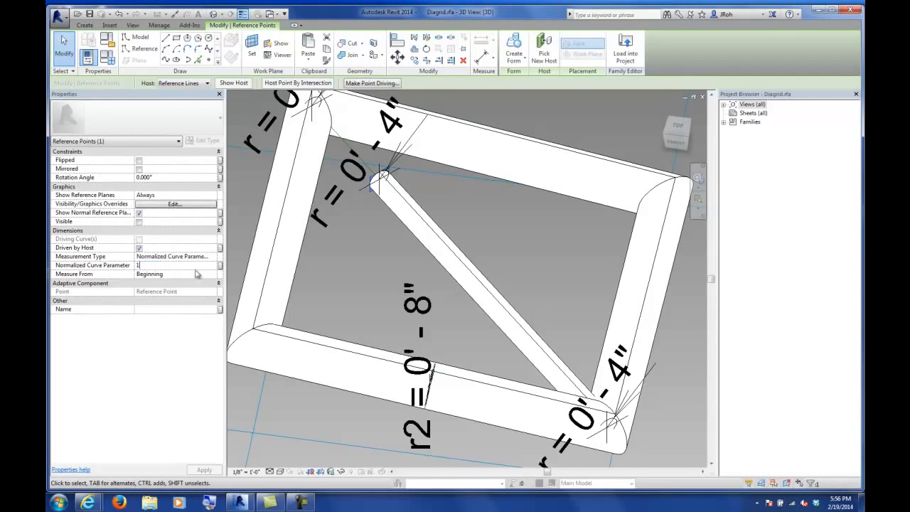
pyautogui.write('1')
pyautogui.press('Return')
pyautogui.click(498, 290)
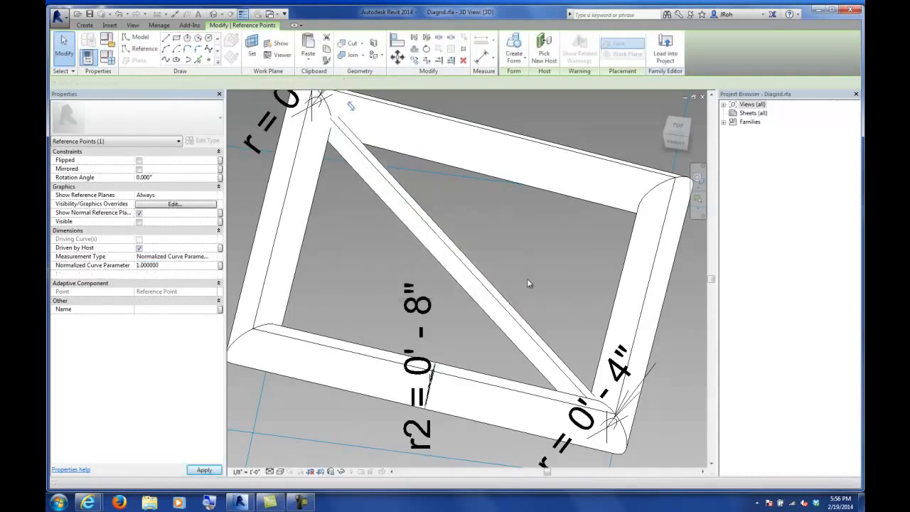
pyautogui.click(528, 280)
# - Load the Diagrid family into TwistyTower_OffsetFacade.rfa, overwriting the existing version and its parameter values
pyautogui.scroll(-3, 461, 268)
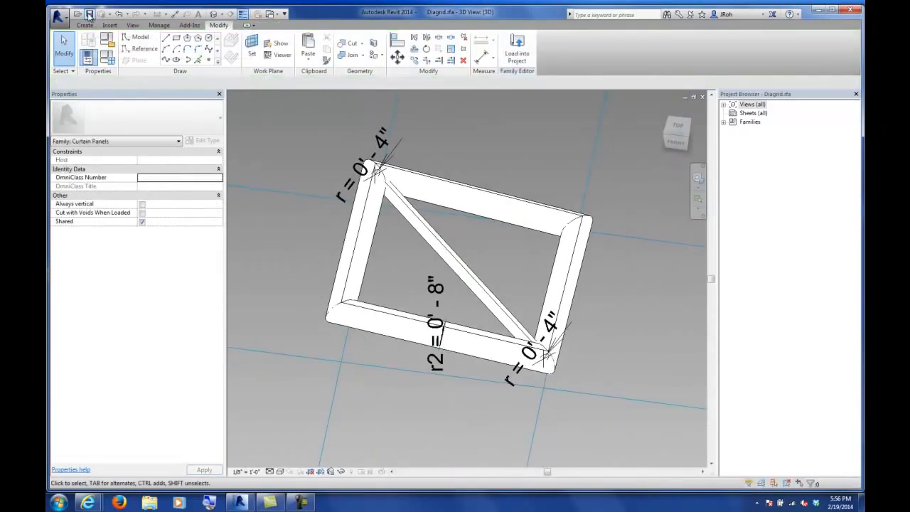
pyautogui.click(517, 46)
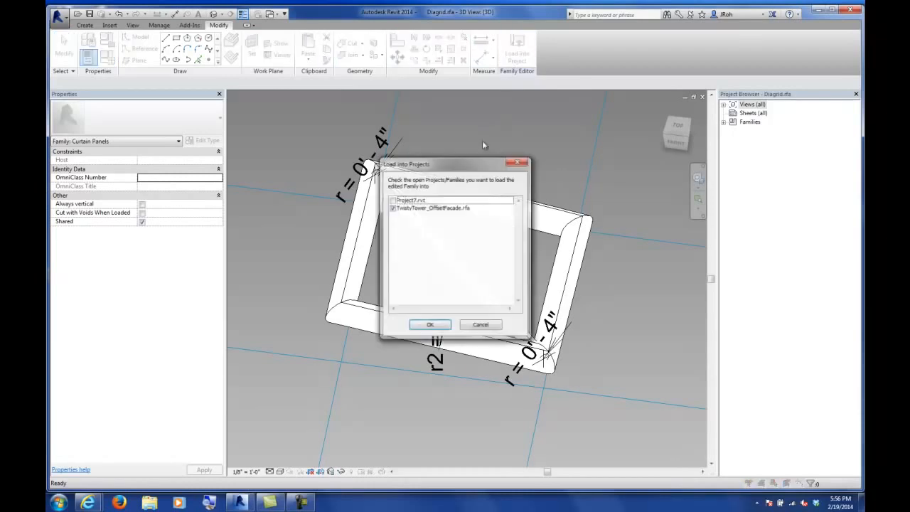
pyautogui.click(433, 325)
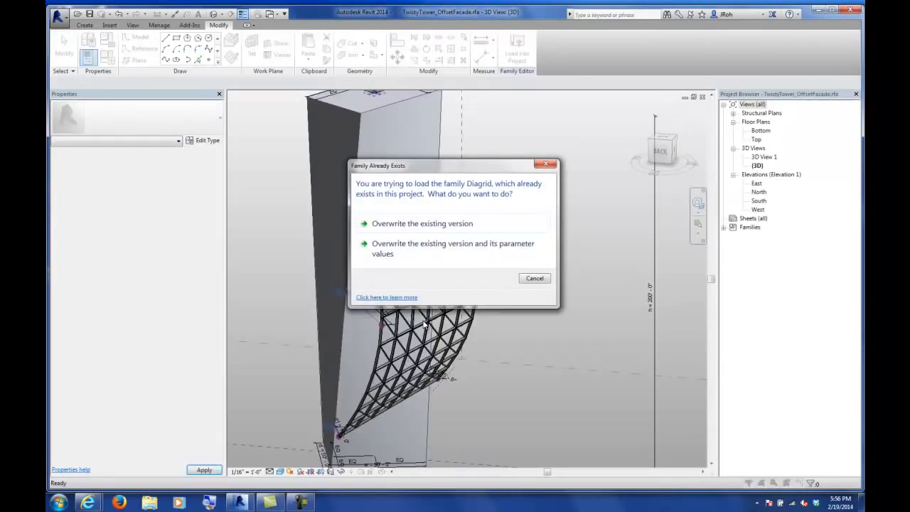
pyautogui.click(463, 256)
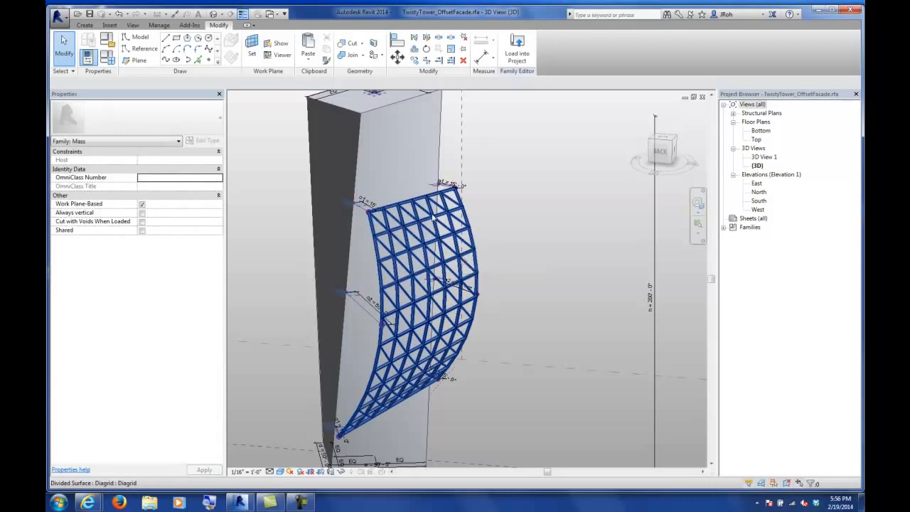
# - Apply the Rectangle: Diagrid panel pattern to the divided surface on the tower's unpatterned side face
pyautogui.keyDown('shift'); pyautogui.moveTo(479, 279); pyautogui.dragTo(417, 251, button='middle'); pyautogui.keyUp('shift')
pyautogui.click(417, 250)
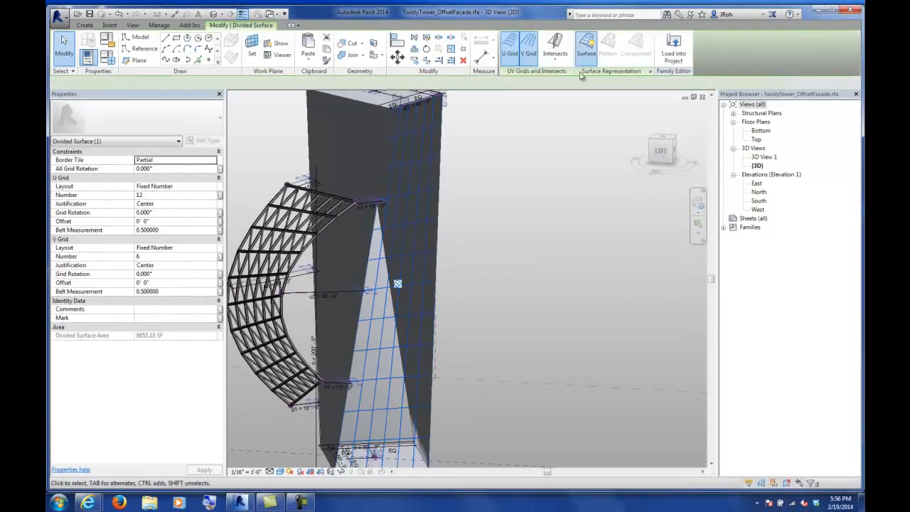
pyautogui.click(120, 114)
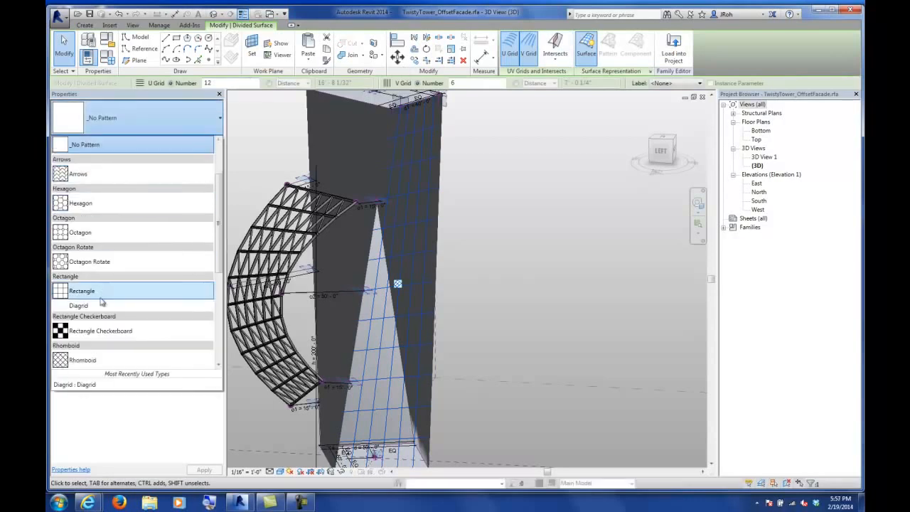
pyautogui.scroll(-1, 96, 279)
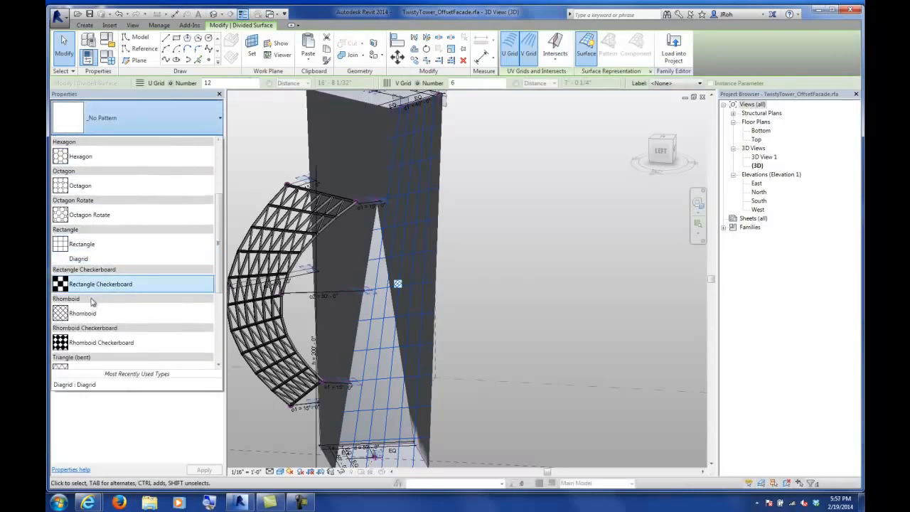
pyautogui.click(82, 262)
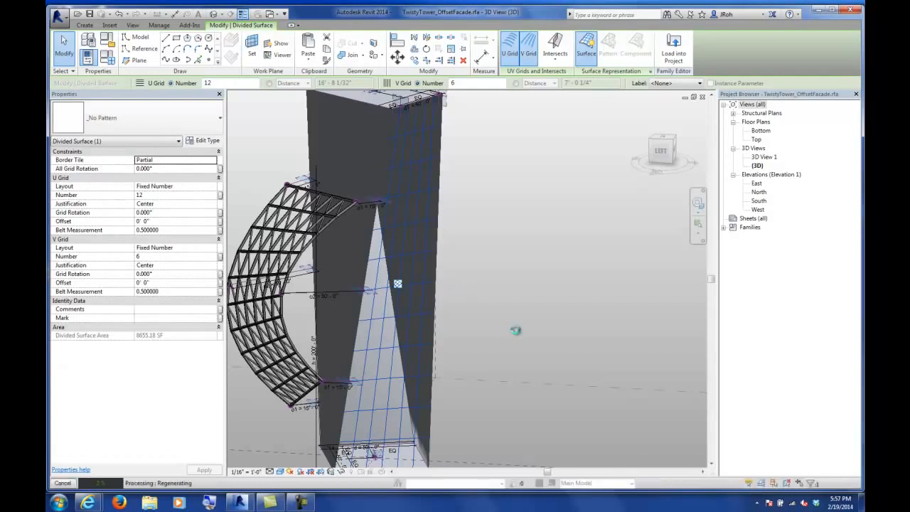
pyautogui.rightClick(517, 332)
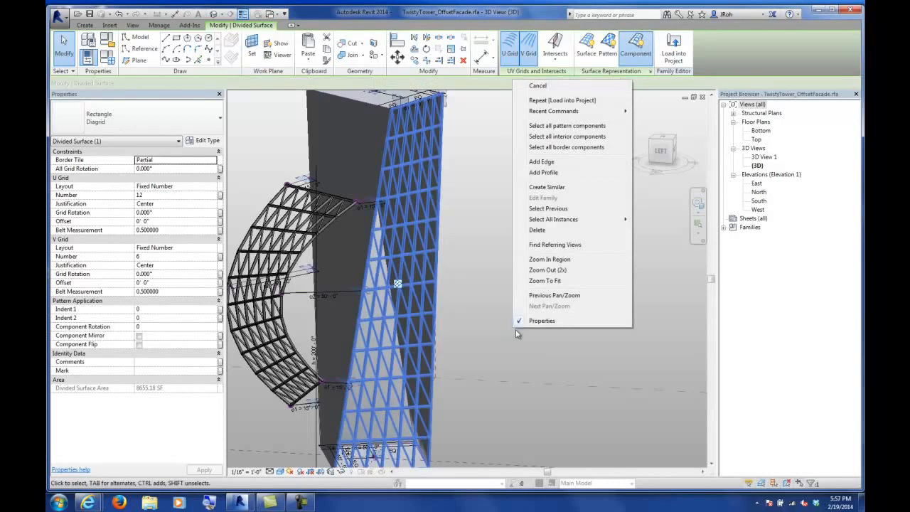
pyautogui.click(488, 318)
pyautogui.scroll(-3, 460, 324)
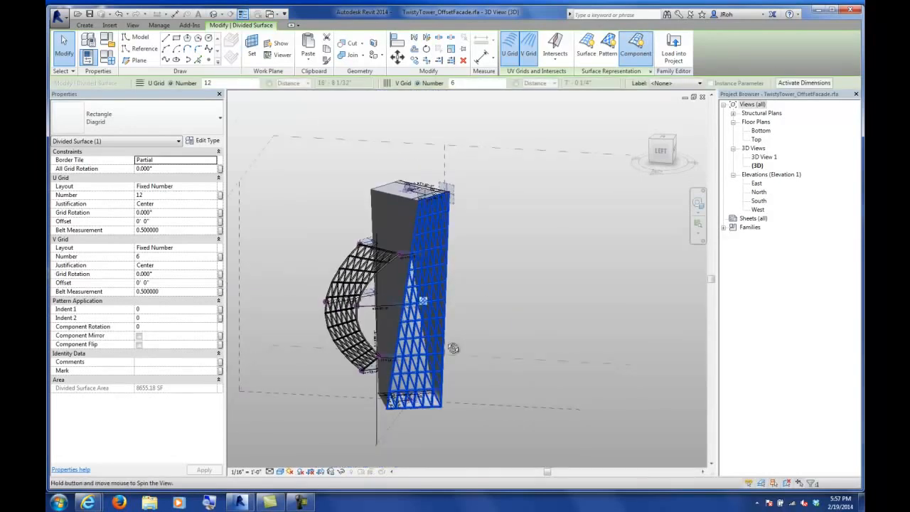
pyautogui.keyDown('shift'); pyautogui.moveTo(420, 322); pyautogui.dragTo(512, 369, button='middle'); pyautogui.keyUp('shift')
pyautogui.scroll(2, 428, 321)
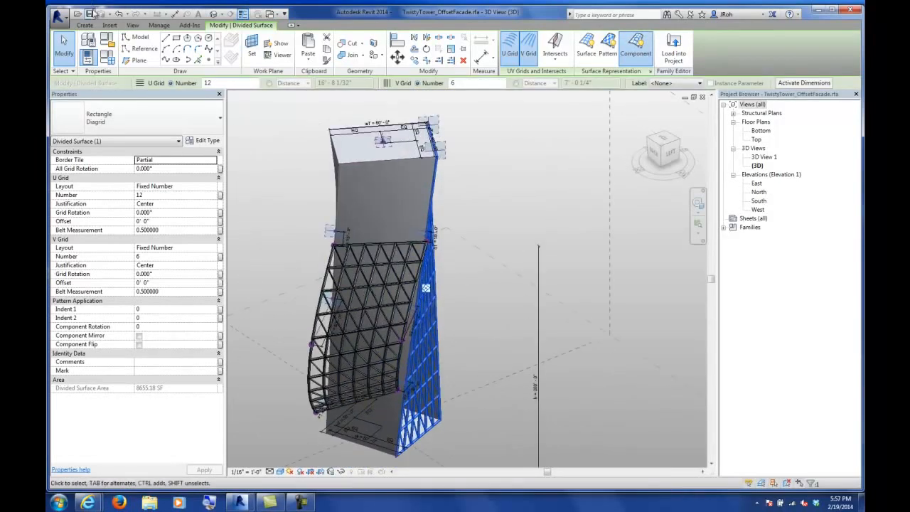
pyautogui.press('Escape')
pyautogui.click(304, 503)
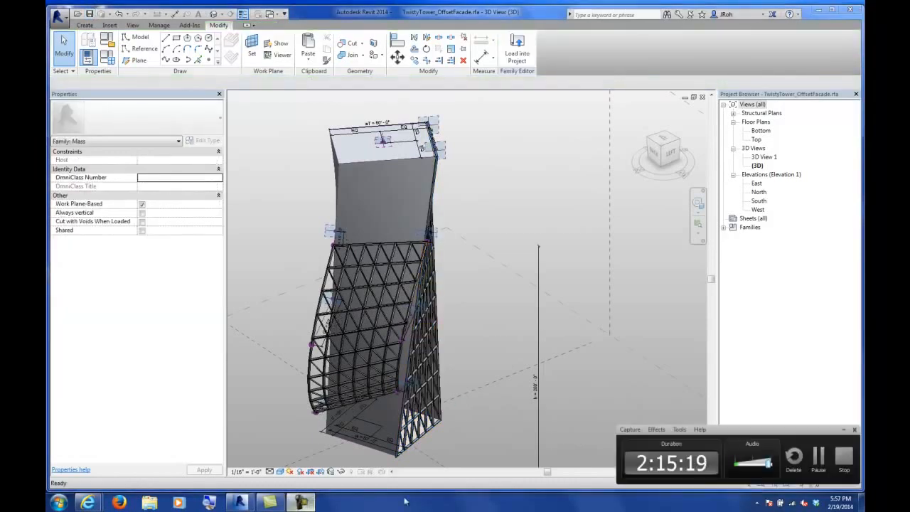
pyautogui.click(818, 459)
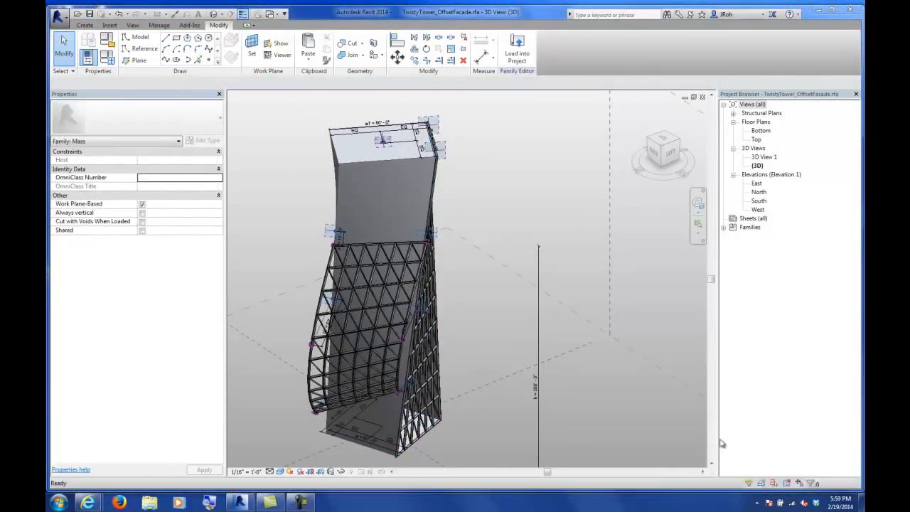
# - Switch back to the 3D view of the Diagrid.rfa family
pyautogui.keyDown('shift'); pyautogui.moveTo(427, 354); pyautogui.dragTo(450, 337, button='middle'); pyautogui.keyUp('shift')
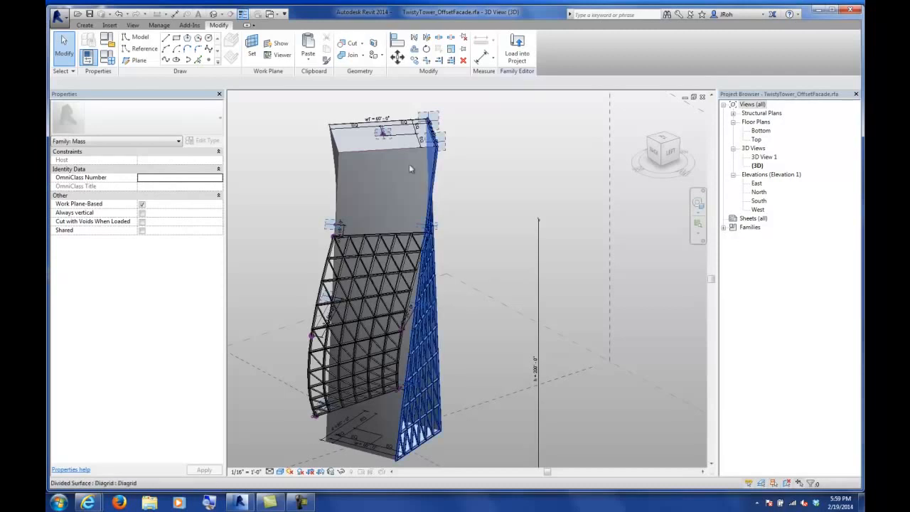
pyautogui.click(271, 13)
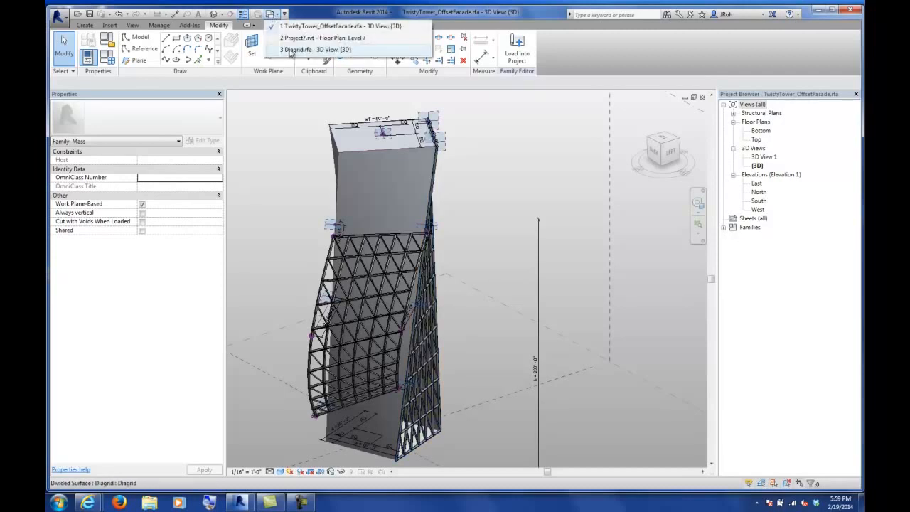
pyautogui.click(292, 55)
pyautogui.keyDown('shift'); pyautogui.moveTo(399, 275); pyautogui.dragTo(420, 279, button='middle'); pyautogui.keyUp('shift')
pyautogui.moveTo(286, 218); pyautogui.dragTo(331, 274)
pyautogui.moveTo(516, 278); pyautogui.dragTo(662, 337)
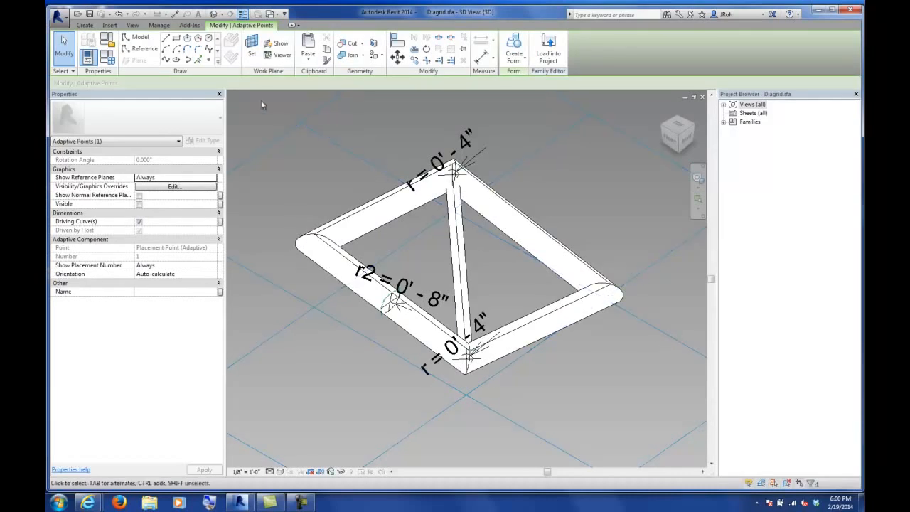
pyautogui.click(164, 60)
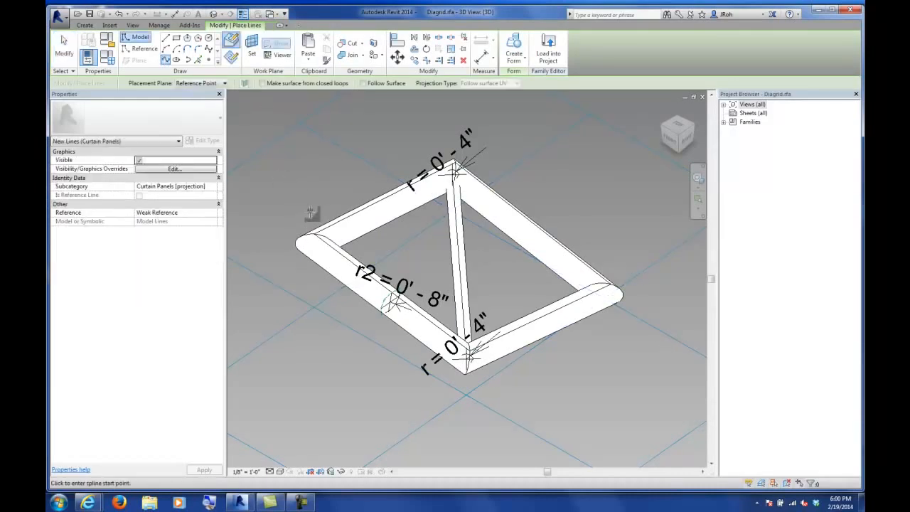
pyautogui.keyDown('shift'); pyautogui.moveTo(444, 267); pyautogui.dragTo(322, 242, button='middle'); pyautogui.keyUp('shift')
pyautogui.press('Escape')
pyautogui.press('Escape')
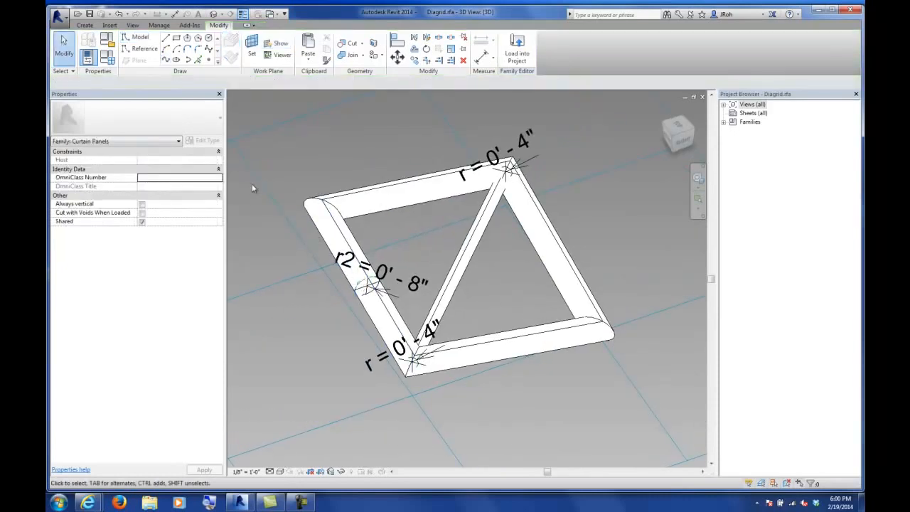
# - Display the panel family's 3D view as wireframe so the adaptive corner points can be selected
pyautogui.moveTo(283, 170); pyautogui.dragTo(380, 246)
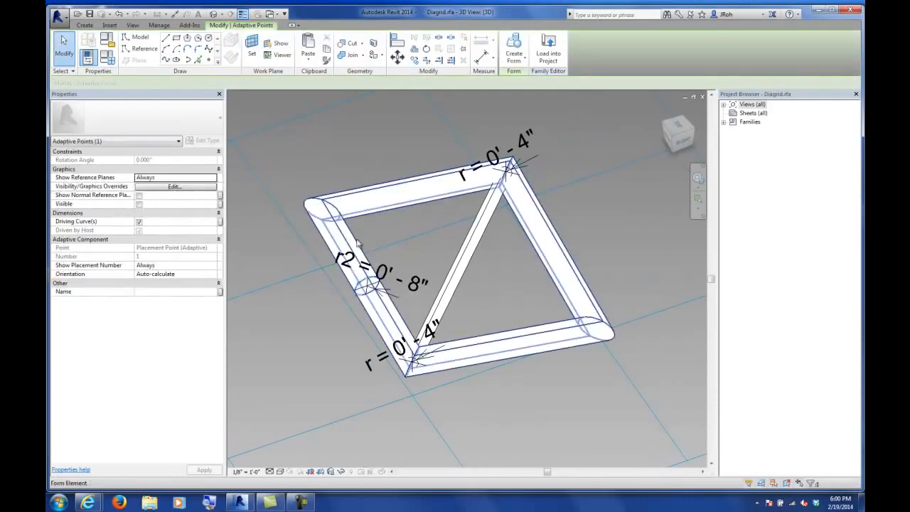
pyautogui.click(281, 471)
pyautogui.click(284, 414)
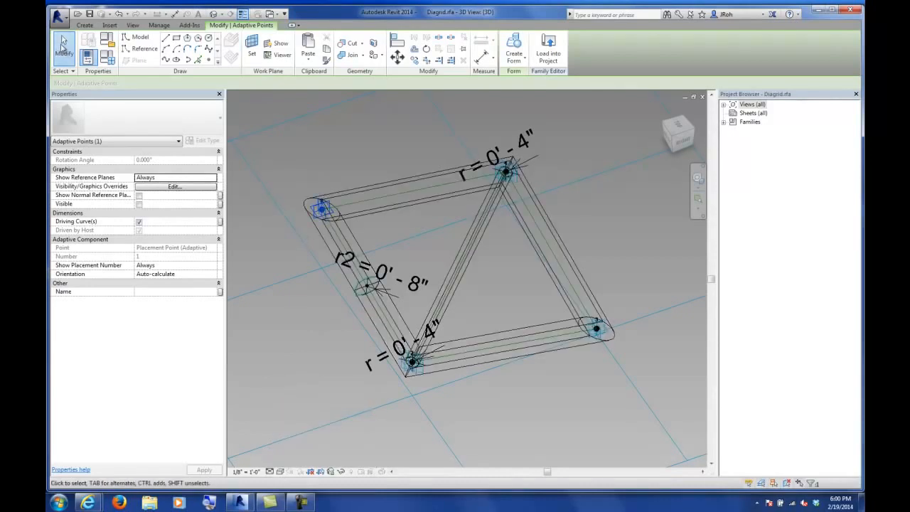
# - Connect the two opposite corner adaptive points not joined by the diagonal with a spline through points and make it a reference line
pyautogui.click(315, 215)
pyautogui.click(321, 210)
pyautogui.keyDown('ctrl'); pyautogui.click(599, 330); pyautogui.keyUp('ctrl')
pyautogui.click(165, 59)
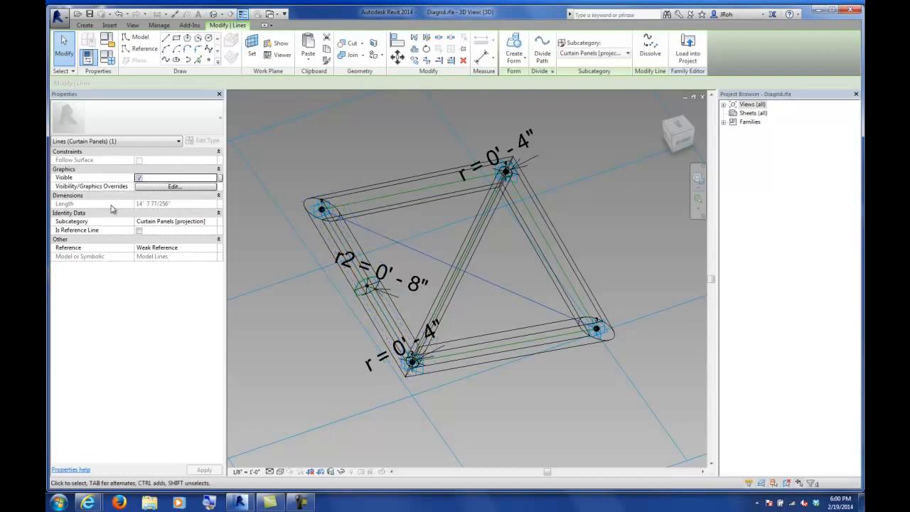
pyautogui.click(266, 183)
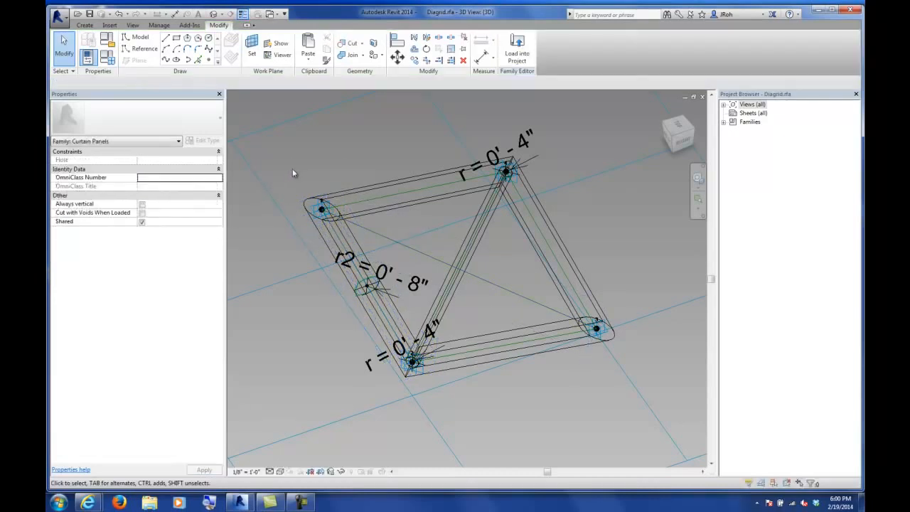
pyautogui.keyDown('shift'); pyautogui.moveTo(370, 281); pyautogui.dragTo(474, 261, button='middle'); pyautogui.keyUp('shift')
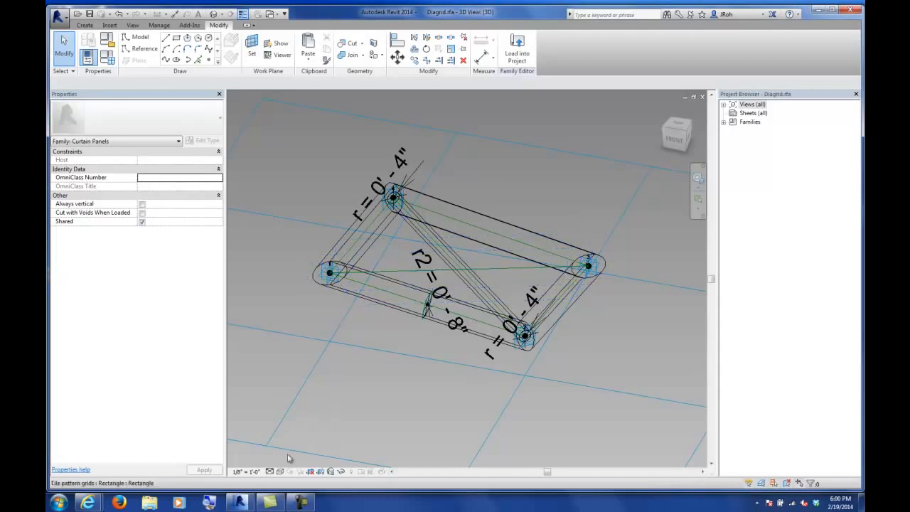
pyautogui.keyDown('shift'); pyautogui.moveTo(443, 334); pyautogui.dragTo(374, 356, button='middle'); pyautogui.keyUp('shift')
pyautogui.scroll(-4, 342, 264)
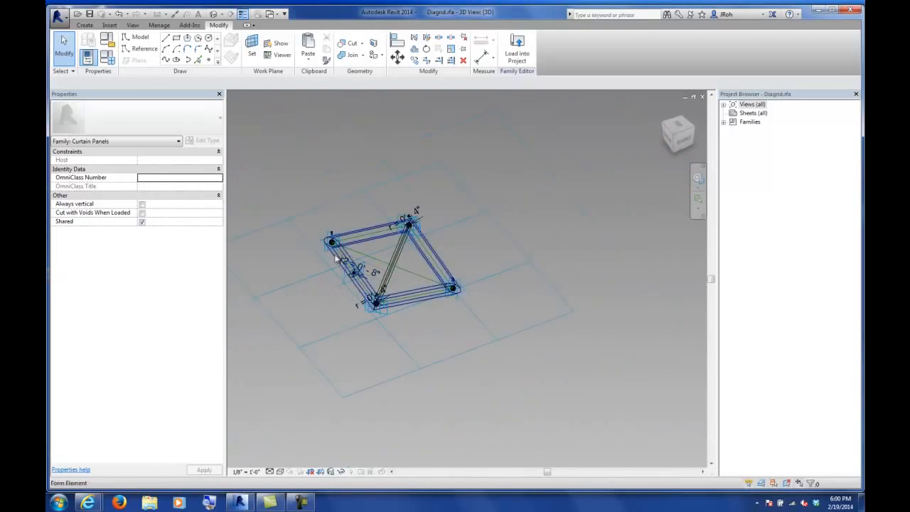
pyautogui.moveTo(268, 160); pyautogui.dragTo(521, 358)
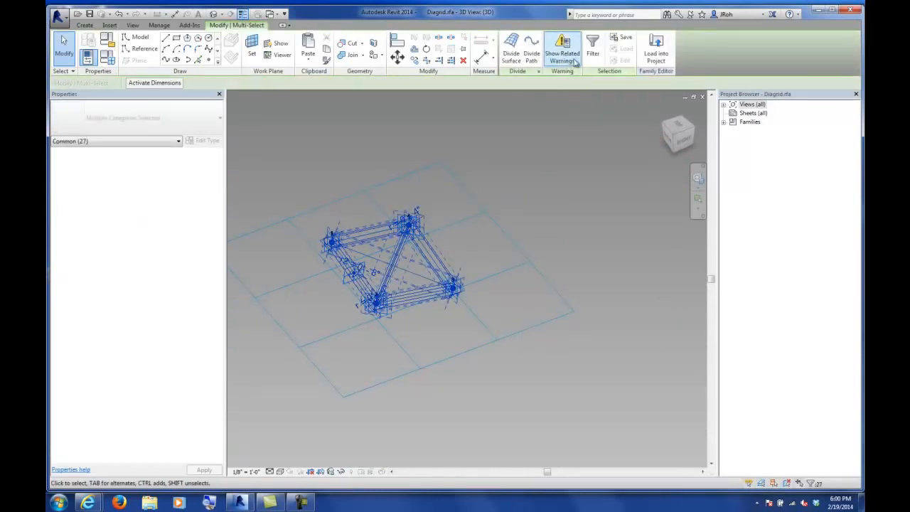
pyautogui.click(593, 52)
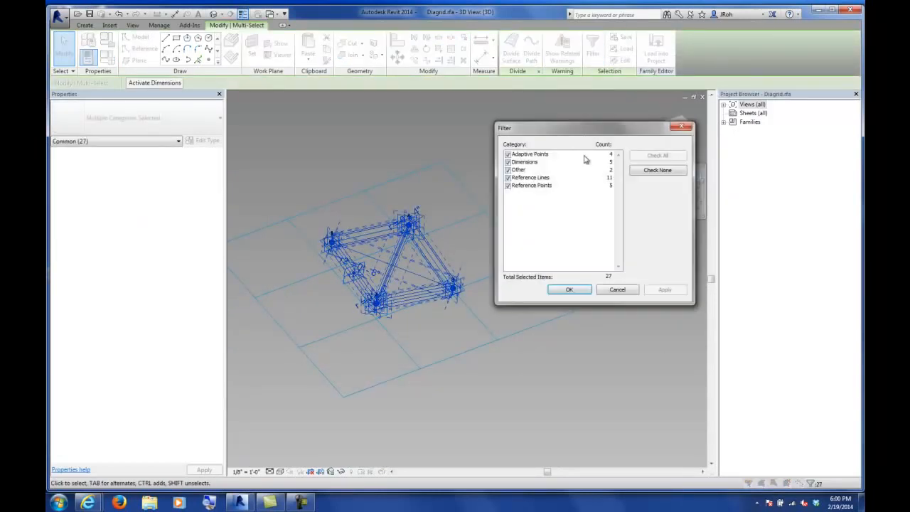
pyautogui.click(647, 171)
pyautogui.click(507, 177)
pyautogui.click(508, 186)
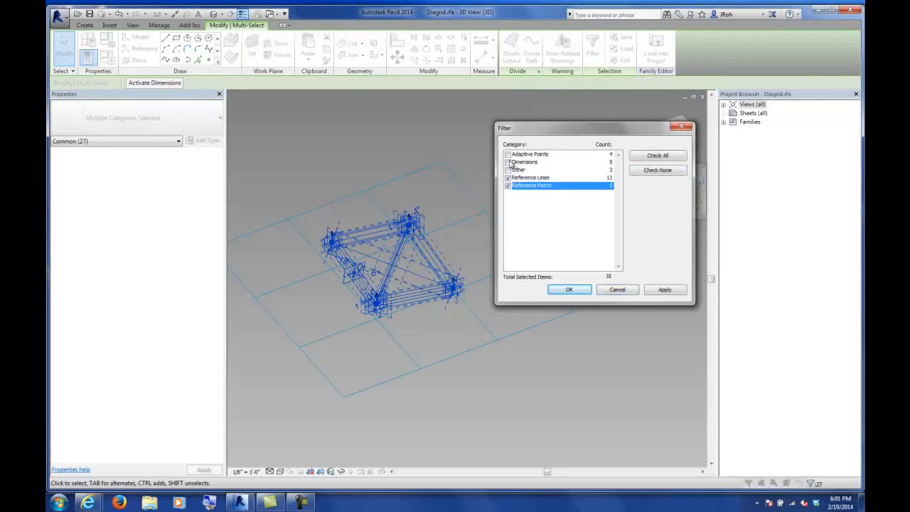
pyautogui.click(508, 154)
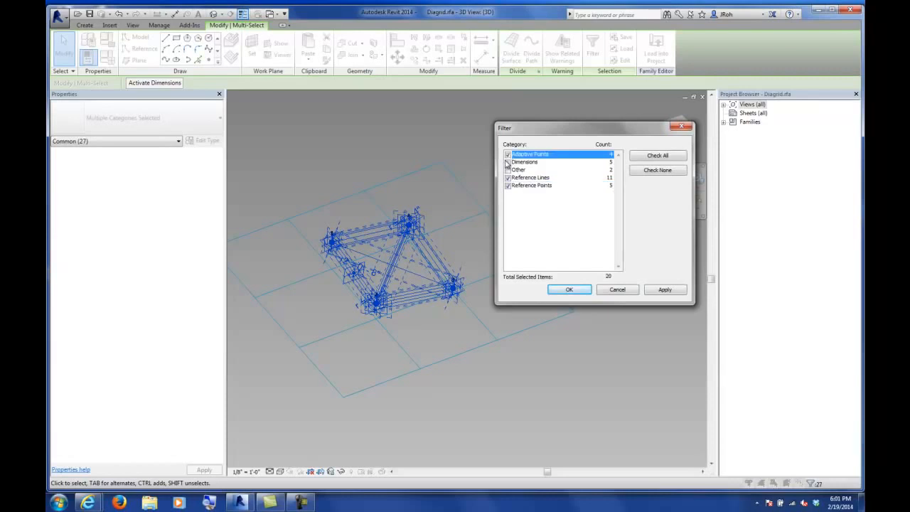
pyautogui.click(569, 290)
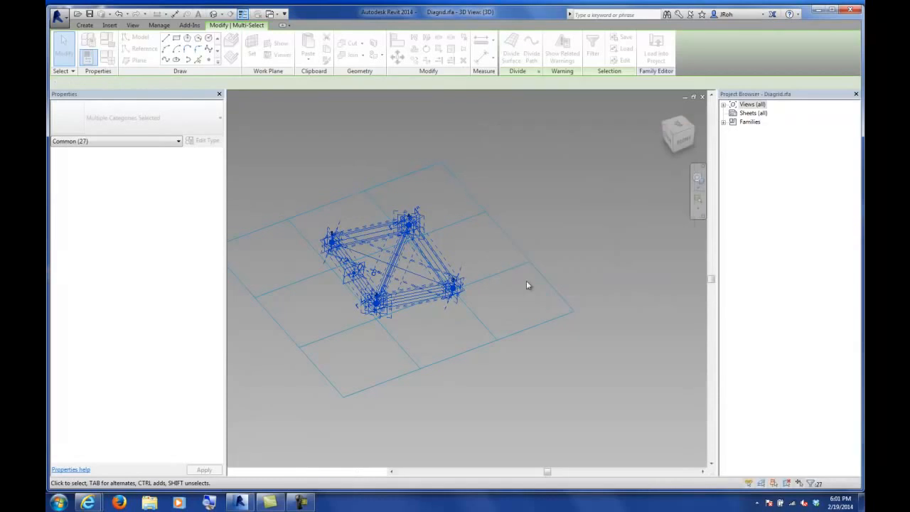
pyautogui.click(411, 330)
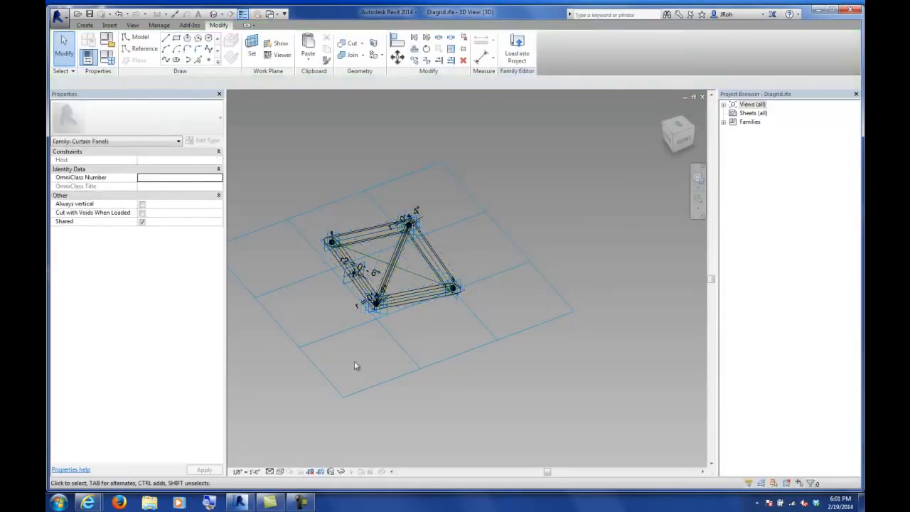
# - Select the whole panel, filter the selection down to the Other category, and temporarily hide those form elements
pyautogui.moveTo(277, 149); pyautogui.dragTo(496, 349)
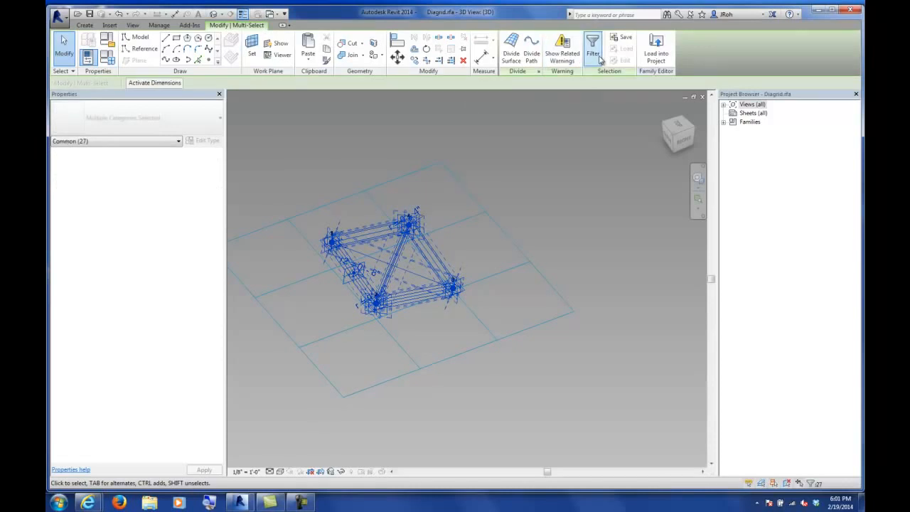
pyautogui.click(592, 50)
pyautogui.click(645, 170)
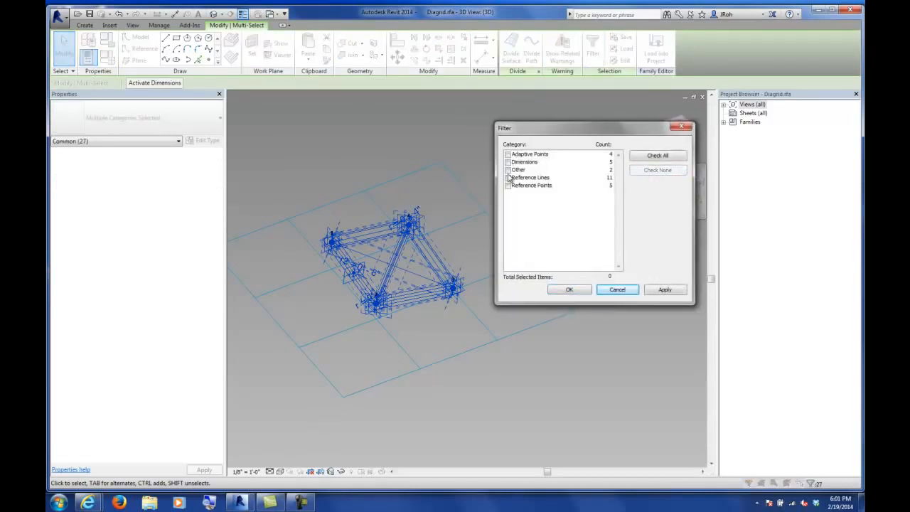
pyautogui.click(508, 170)
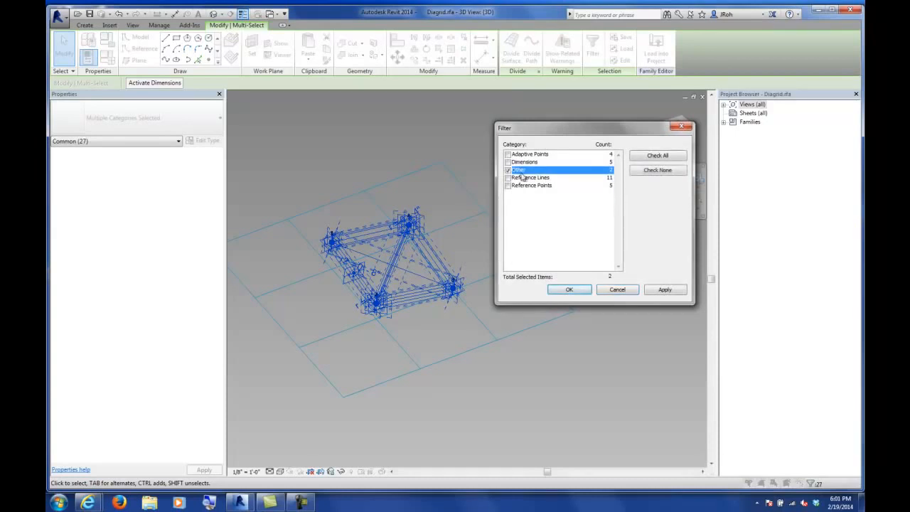
pyautogui.click(553, 291)
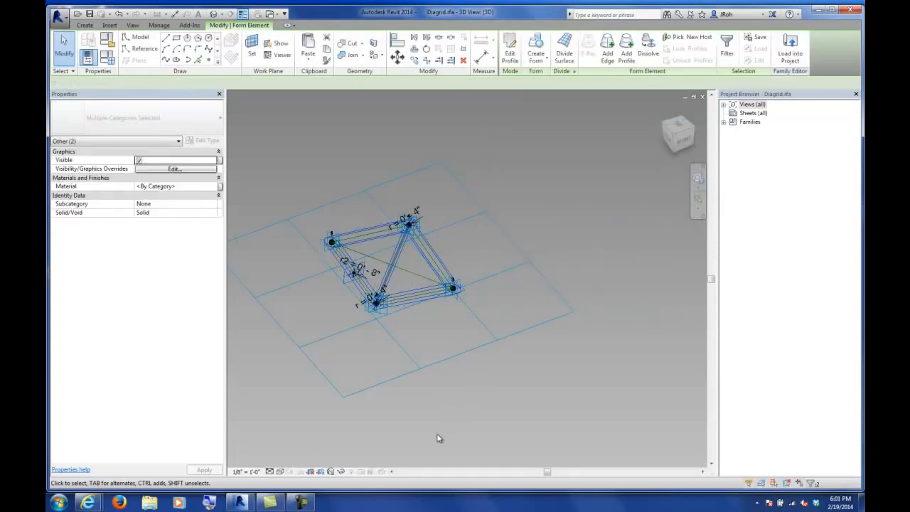
pyautogui.click(345, 472)
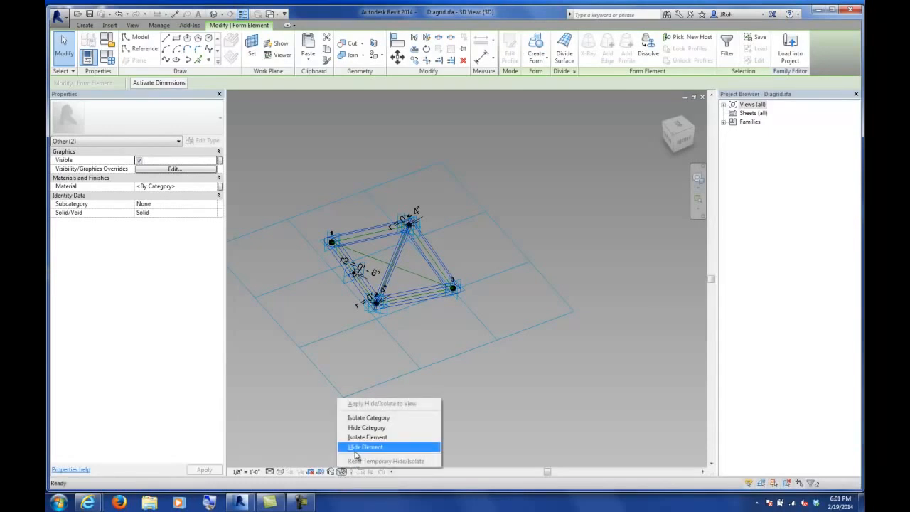
pyautogui.click(356, 448)
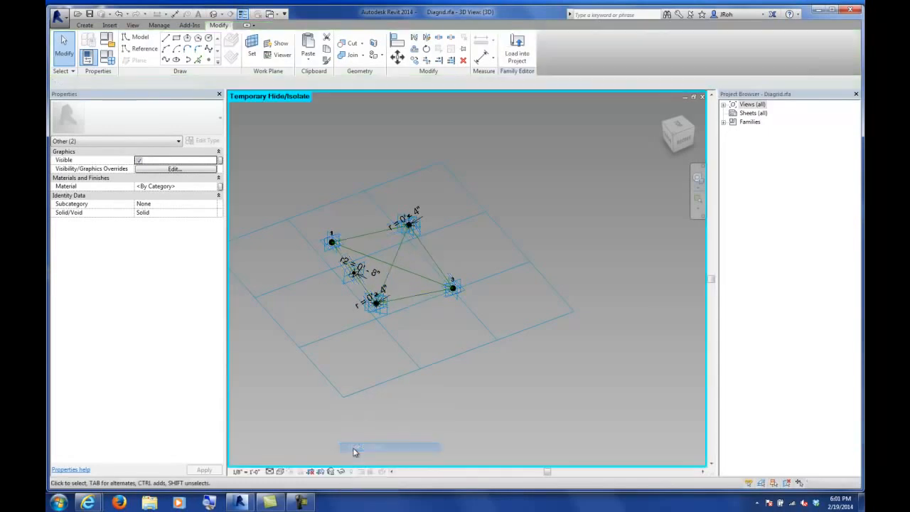
# - Try to create a solid form from the reference lines joining adaptive points 2, 3 and 4
pyautogui.keyDown('shift'); pyautogui.moveTo(493, 396); pyautogui.dragTo(467, 375, button='middle'); pyautogui.keyUp('shift')
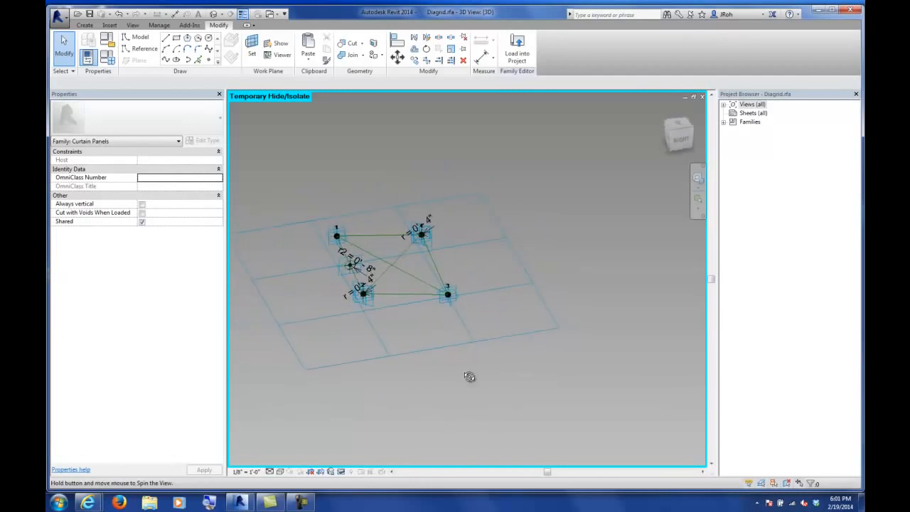
pyautogui.scroll(5, 430, 251)
pyautogui.moveTo(430, 250); pyautogui.dragTo(473, 266, button='middle')
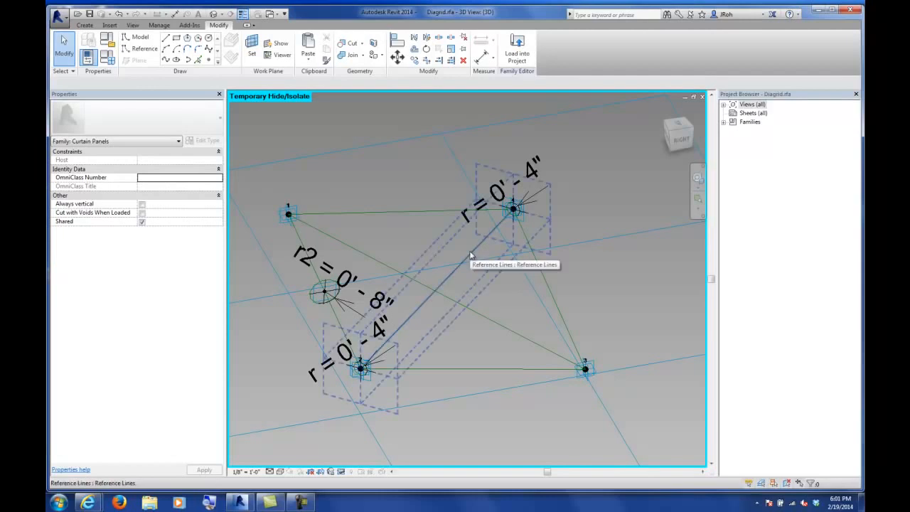
pyautogui.click(469, 250)
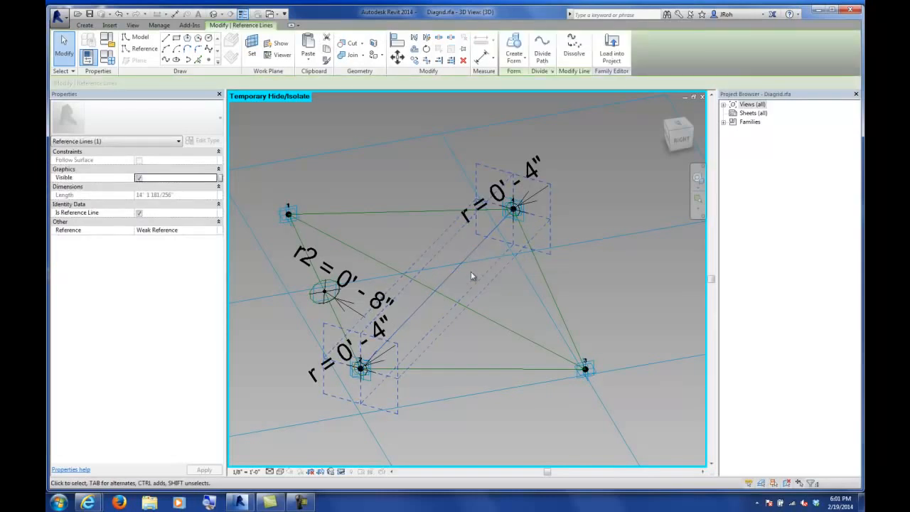
pyautogui.keyDown('shift'); pyautogui.moveTo(545, 306); pyautogui.dragTo(467, 312, button='middle'); pyautogui.keyUp('shift')
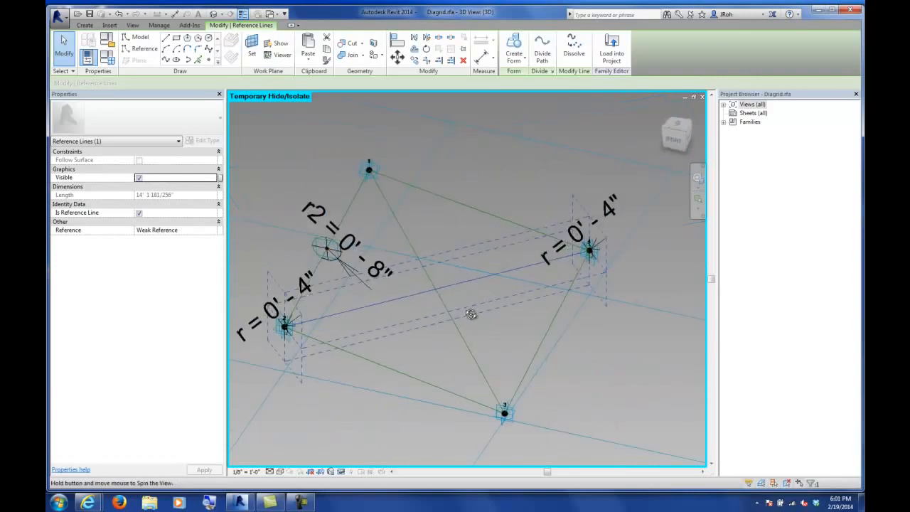
pyautogui.keyDown('ctrl'); pyautogui.click(541, 345); pyautogui.keyUp('ctrl')
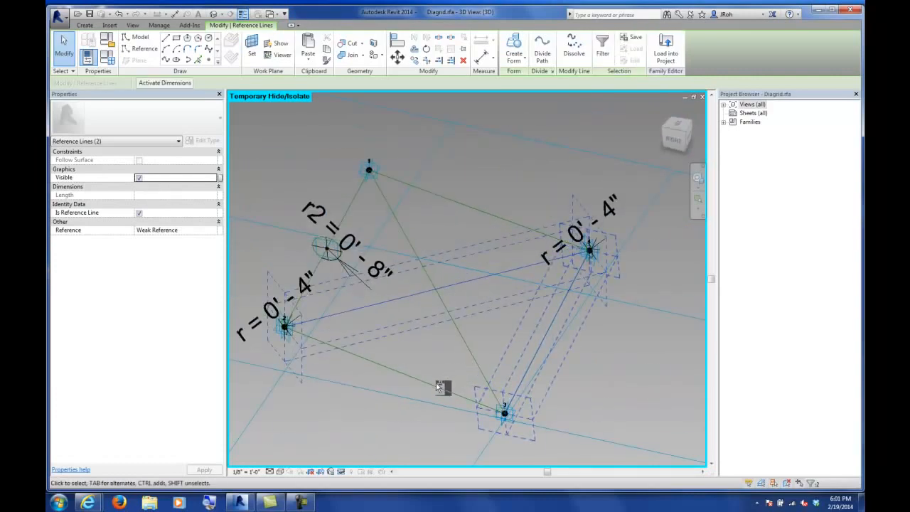
pyautogui.keyDown('ctrl'); pyautogui.click(433, 384); pyautogui.keyUp('ctrl')
pyautogui.keyDown('shift'); pyautogui.moveTo(385, 394); pyautogui.dragTo(490, 378, button='middle'); pyautogui.keyUp('shift')
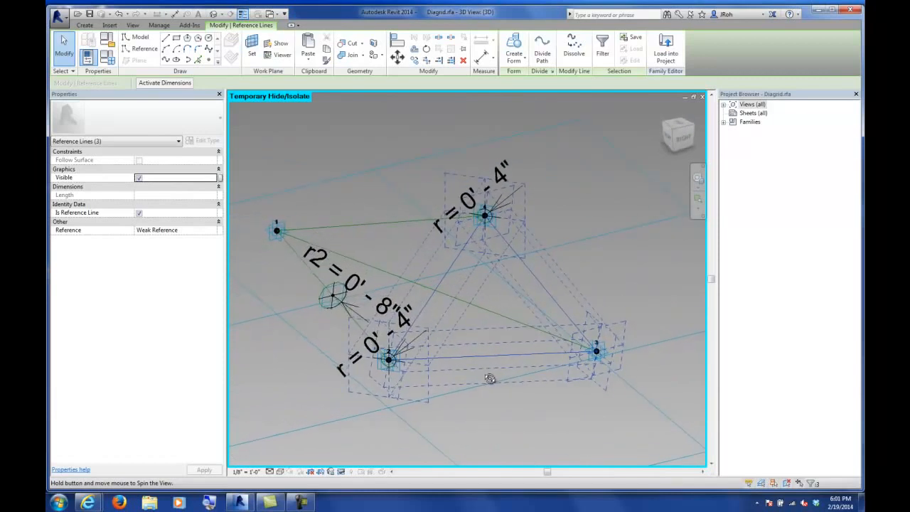
pyautogui.click(517, 63)
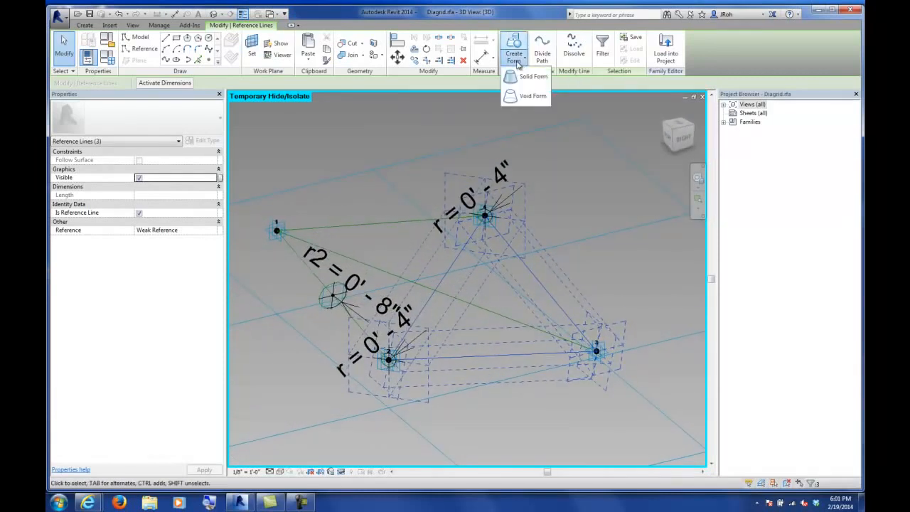
pyautogui.click(523, 77)
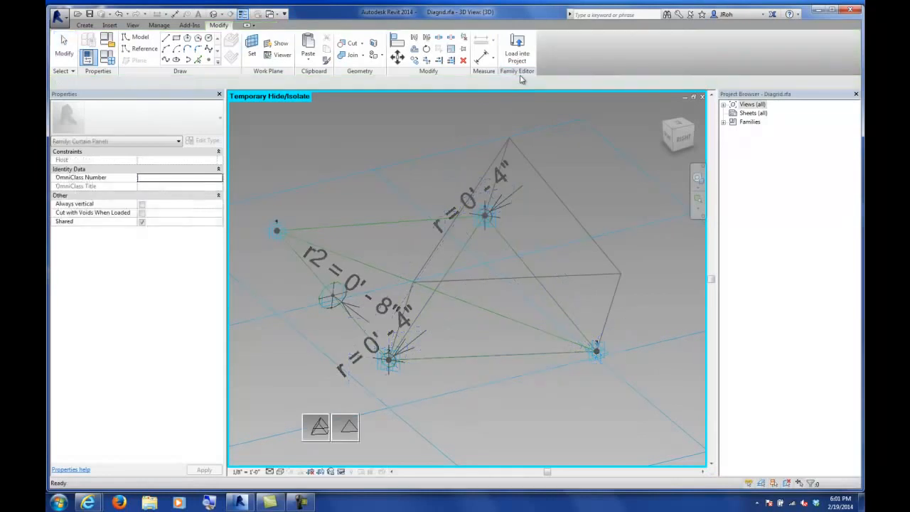
# - Display the panel family's 3D view in the Hidden Line visual style and dismiss the form creation message
pyautogui.click(280, 472)
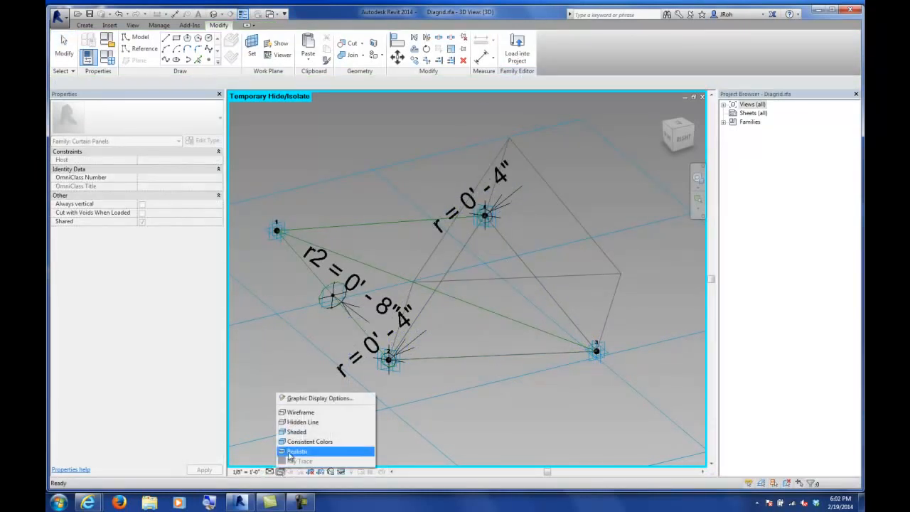
pyautogui.click(327, 421)
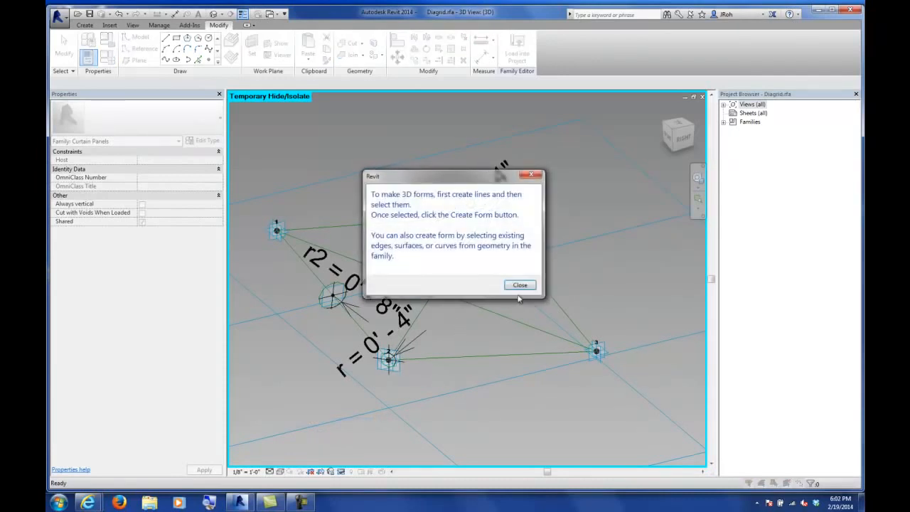
pyautogui.click(520, 284)
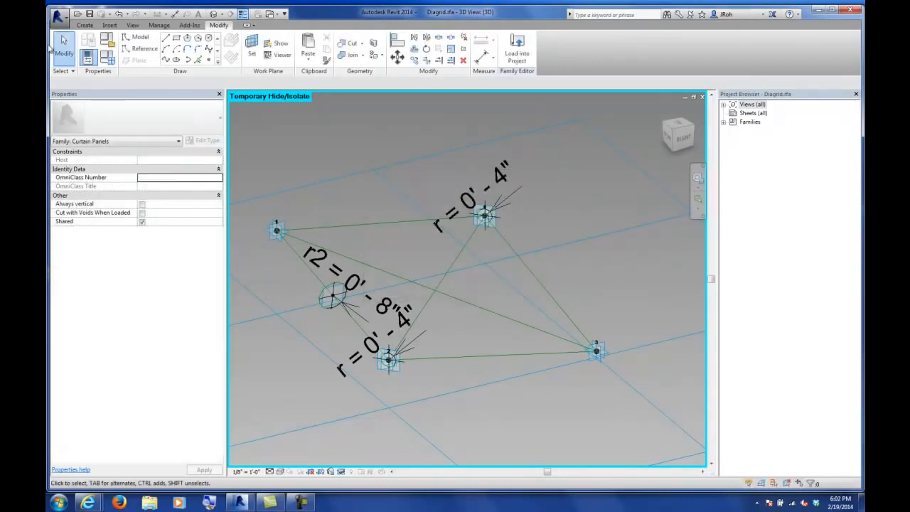
# - Create a solid form from the three reference lines joining points 2, 3 and 4, choosing the extruded prism option
pyautogui.click(455, 260)
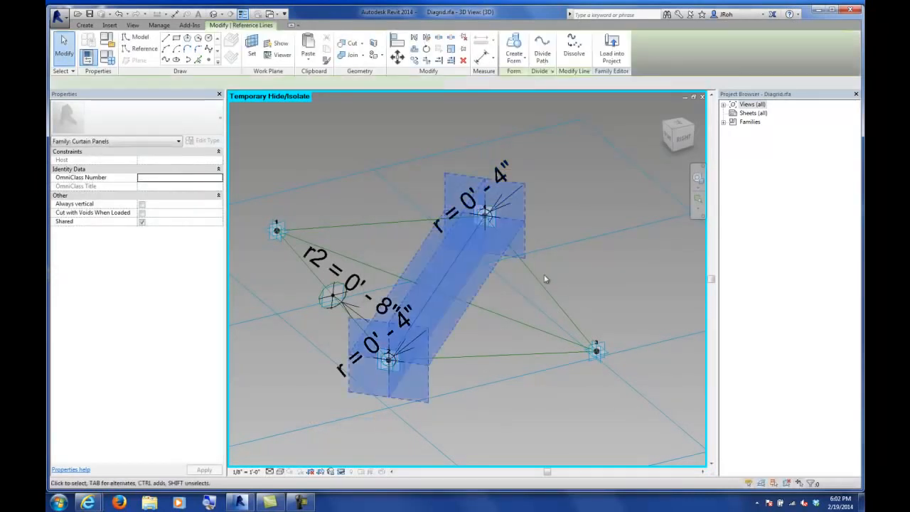
pyautogui.keyDown('ctrl'); pyautogui.click(527, 334); pyautogui.keyUp('ctrl')
pyautogui.keyDown('ctrl'); pyautogui.click(510, 358); pyautogui.keyUp('ctrl')
pyautogui.click(514, 62)
pyautogui.click(523, 77)
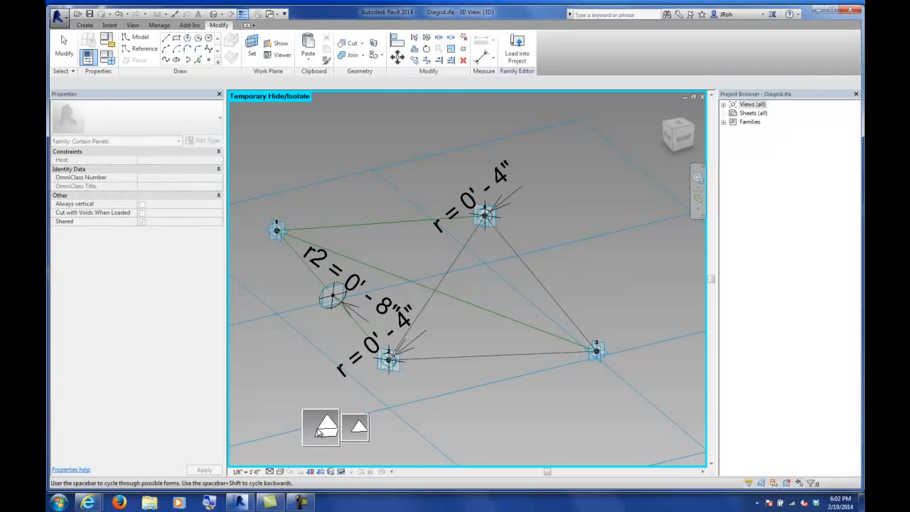
pyautogui.click(321, 430)
pyautogui.keyDown('shift'); pyautogui.moveTo(402, 404); pyautogui.dragTo(419, 353, button='middle'); pyautogui.keyUp('shift')
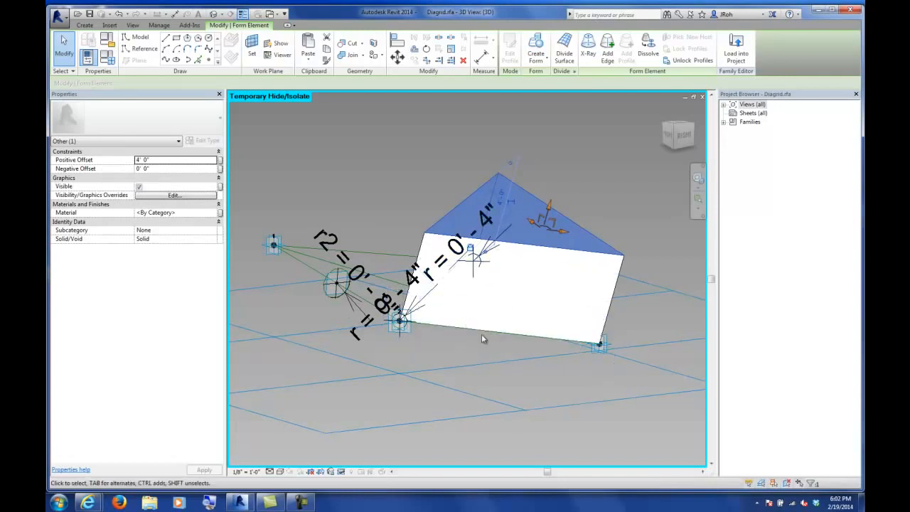
# - Set both the negative and the positive offset of the triangular solid to 2"
pyautogui.click(175, 169)
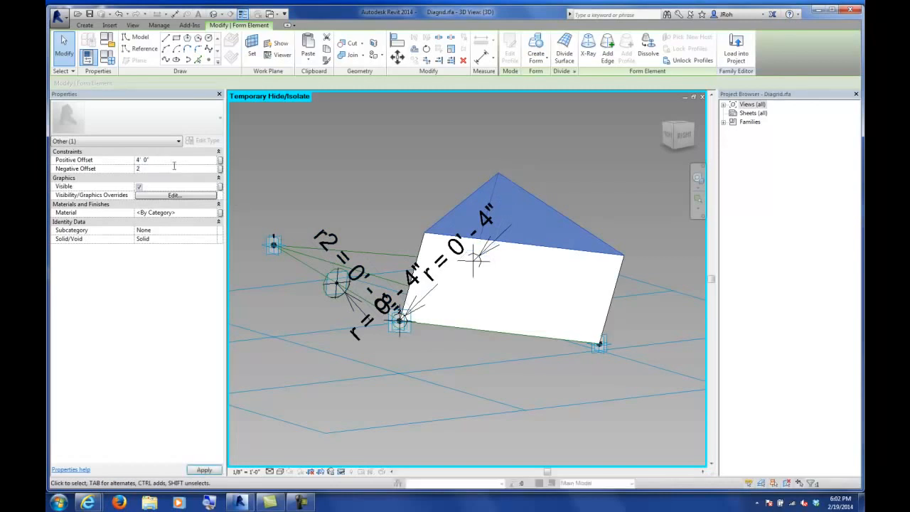
pyautogui.click(170, 162)
pyautogui.keyDown('shift'); pyautogui.moveTo(510, 379); pyautogui.dragTo(419, 245, button='middle'); pyautogui.keyUp('shift')
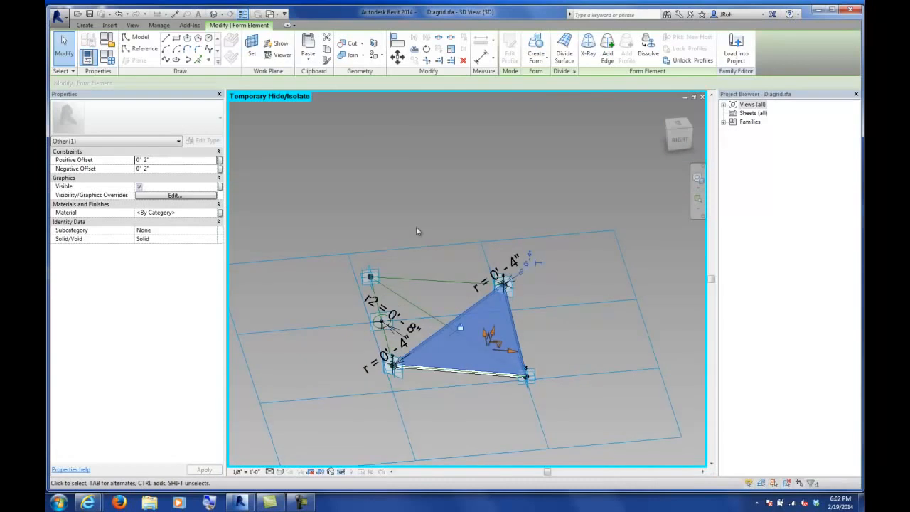
pyautogui.click(419, 245)
# - Reset the temporary hide so the tubular frame is shown together with the triangular infill
pyautogui.click(341, 472)
pyautogui.click(355, 463)
pyautogui.keyDown('shift'); pyautogui.moveTo(455, 359); pyautogui.dragTo(435, 386, button='middle'); pyautogui.keyUp('shift')
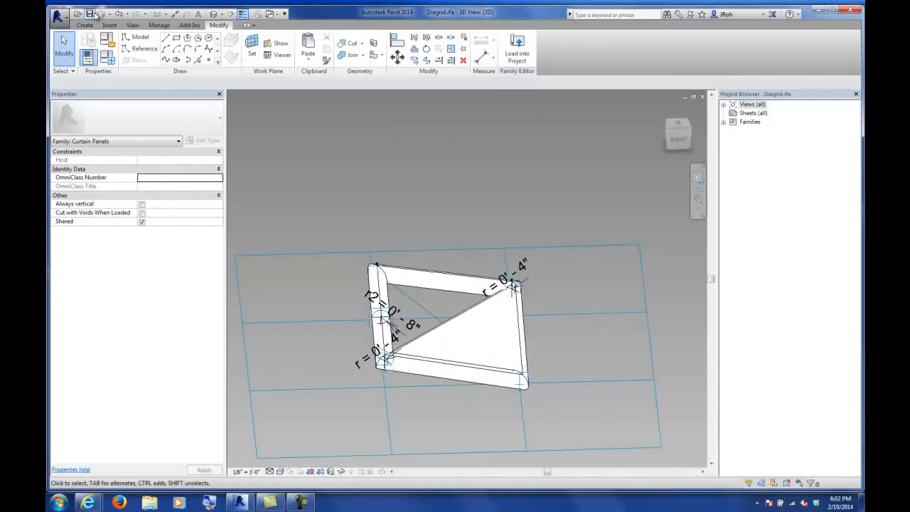
# - Load the Diagrid family into TwistyTower_OffsetFacade.rfa, overwriting the existing version and its parameter values
pyautogui.click(517, 52)
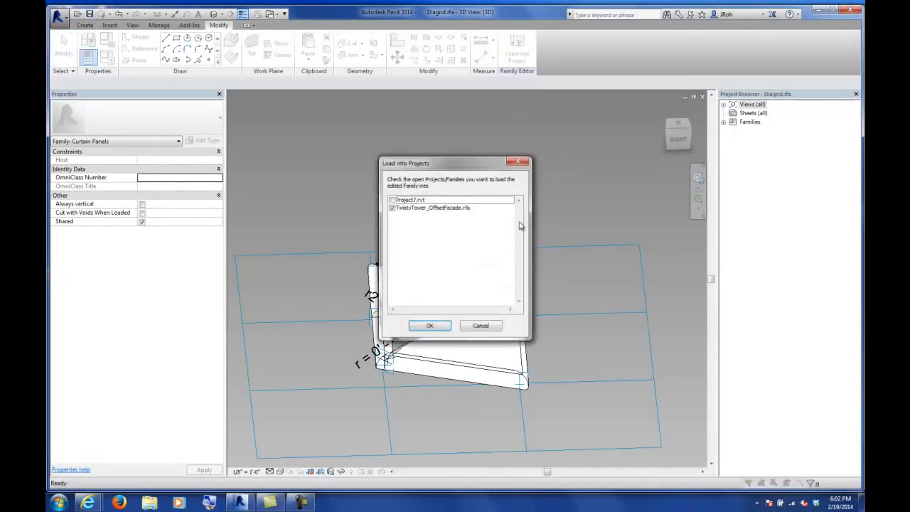
pyautogui.click(431, 327)
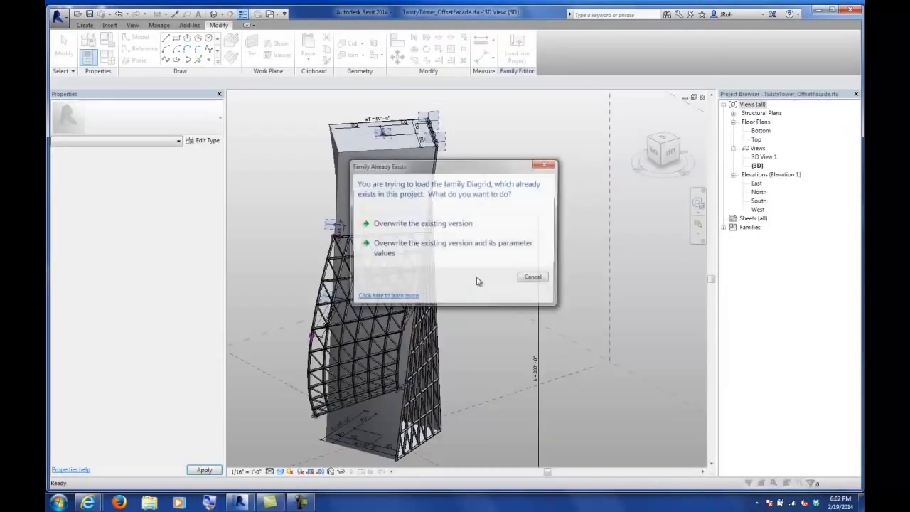
pyautogui.click(366, 249)
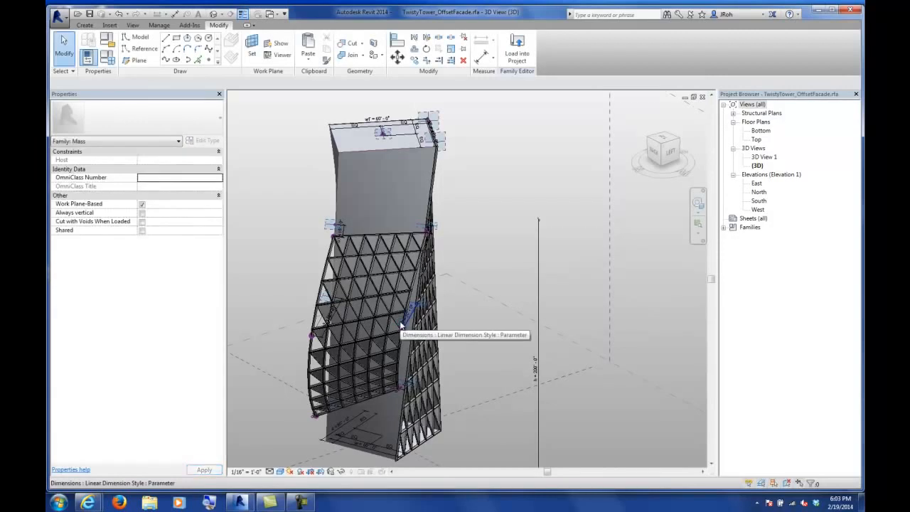
pyautogui.scroll(4, 346, 238)
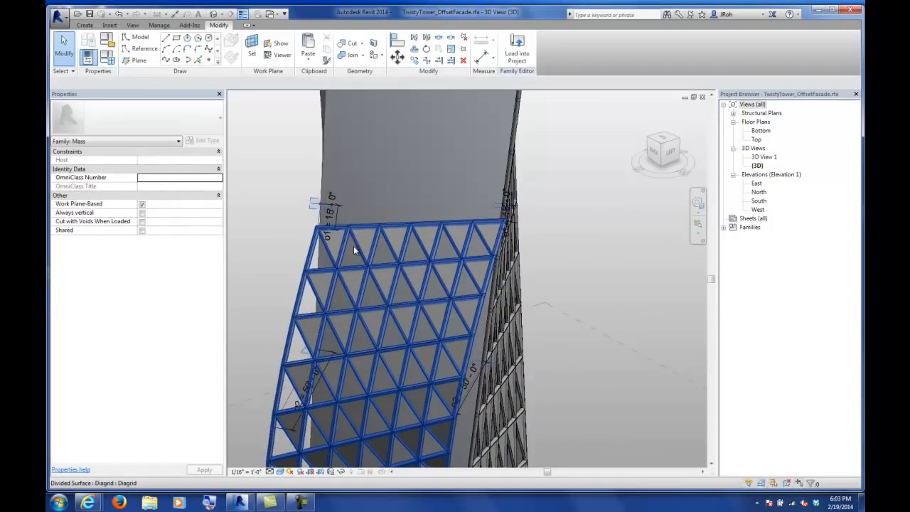
# - Switch to the Diagrid family and undo the last edits back to the bare reference lines, removing the solid triangular infill
pyautogui.keyDown('shift'); pyautogui.moveTo(443, 268); pyautogui.dragTo(497, 251, button='middle'); pyautogui.keyUp('shift')
pyautogui.scroll(2, 319, 269)
pyautogui.scroll(-5, 492, 255)
pyautogui.keyDown('shift'); pyautogui.moveTo(477, 352); pyautogui.dragTo(471, 311, button='middle'); pyautogui.keyUp('shift')
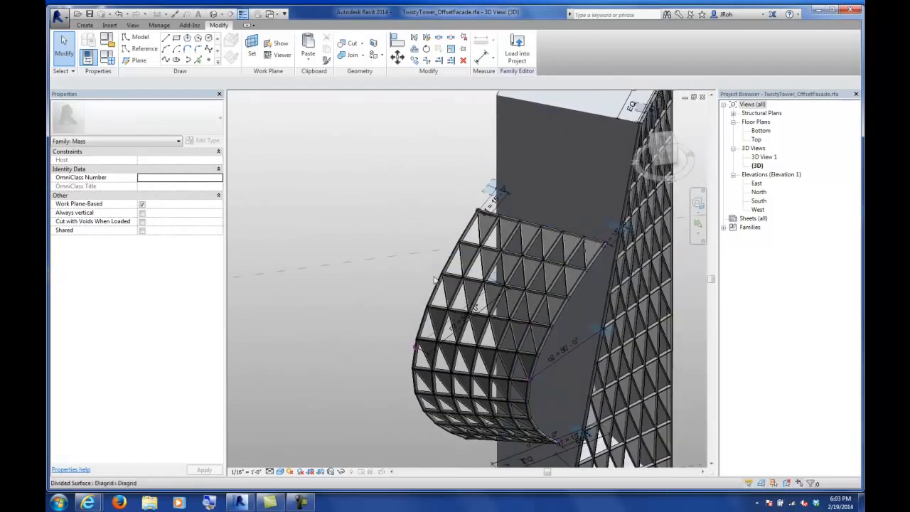
pyautogui.click(271, 14)
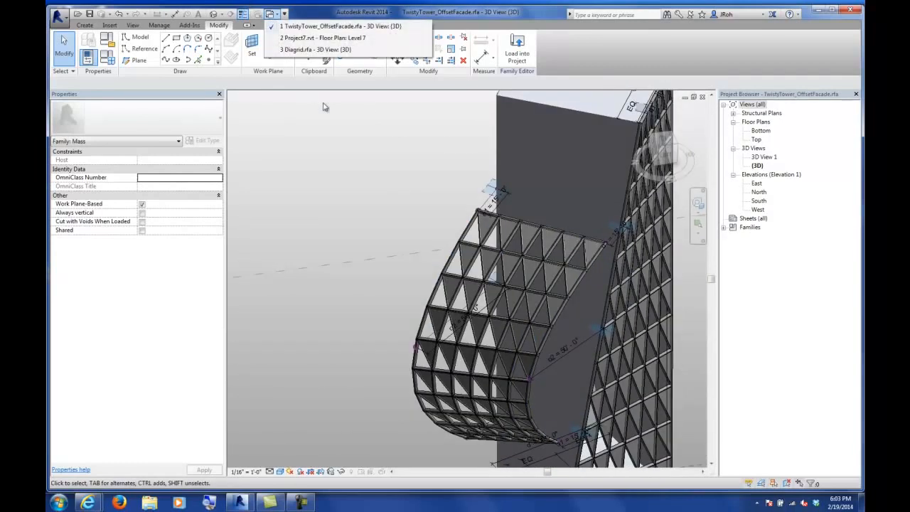
pyautogui.click(311, 49)
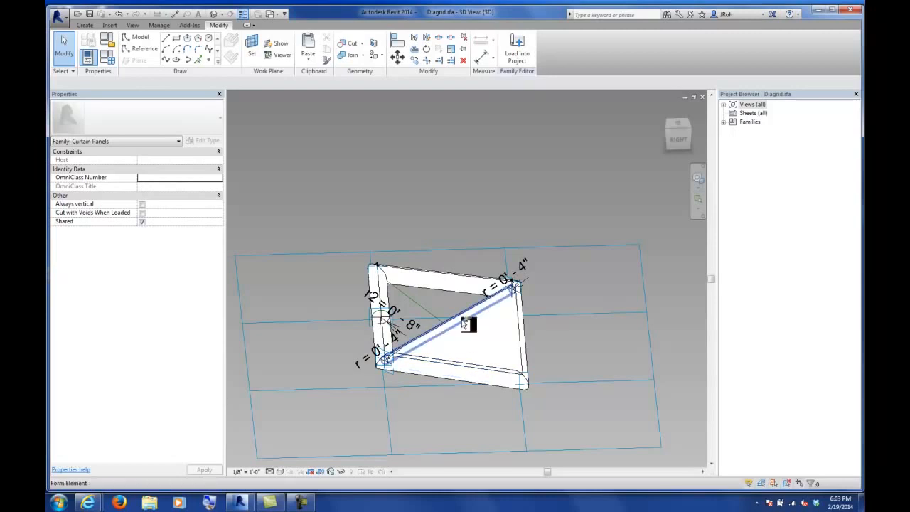
pyautogui.hotkey('ctrl', 'z')
pyautogui.hotkey('ctrl', 'z')
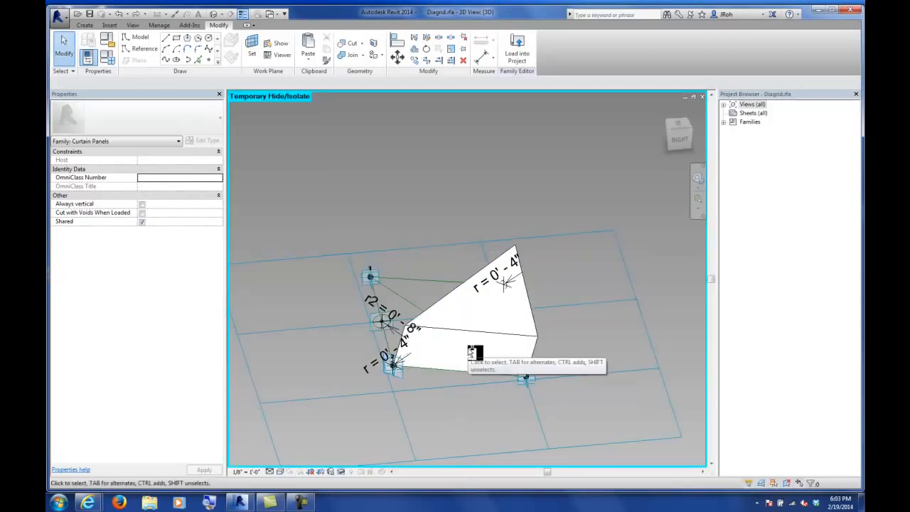
pyautogui.hotkey('ctrl', 'z')
# - Create a flat triangular surface form from the three reference lines joining points 2, 3 and 4
pyautogui.click(452, 285)
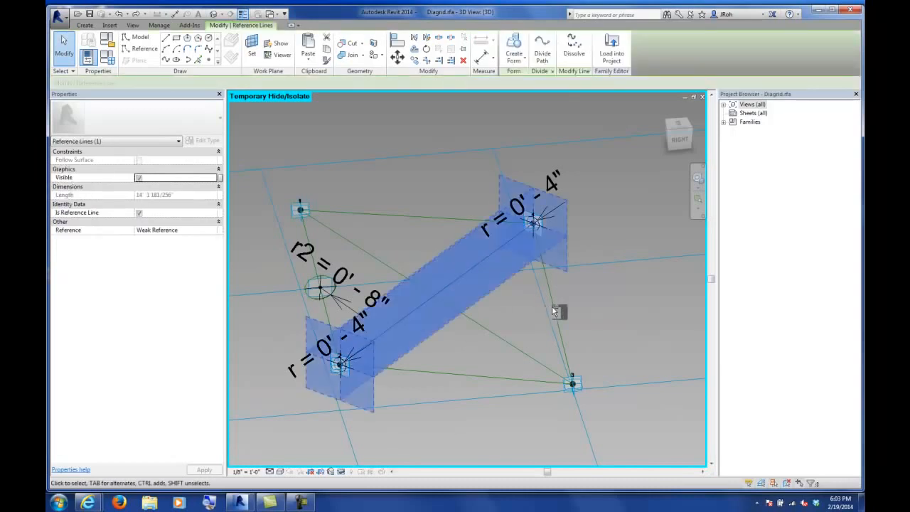
pyautogui.keyDown('ctrl'); pyautogui.click(548, 313); pyautogui.keyUp('ctrl')
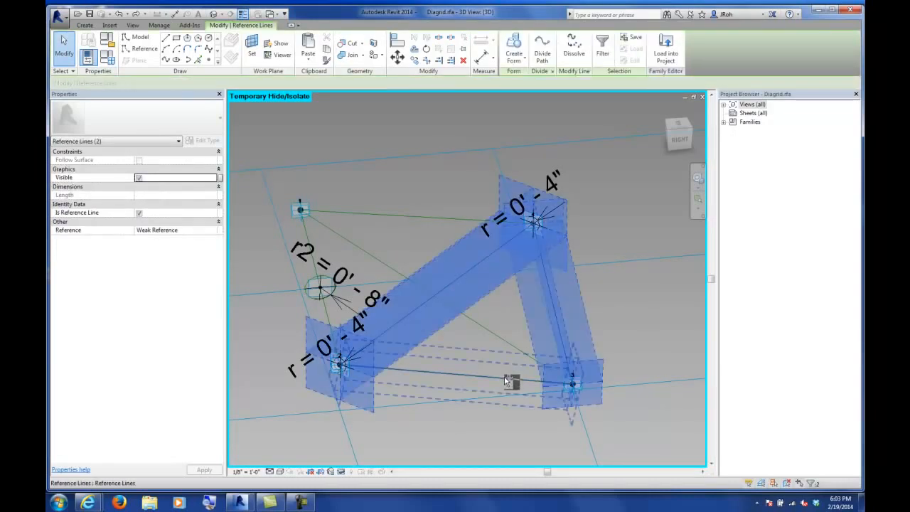
pyautogui.keyDown('ctrl'); pyautogui.click(505, 376); pyautogui.keyUp('ctrl')
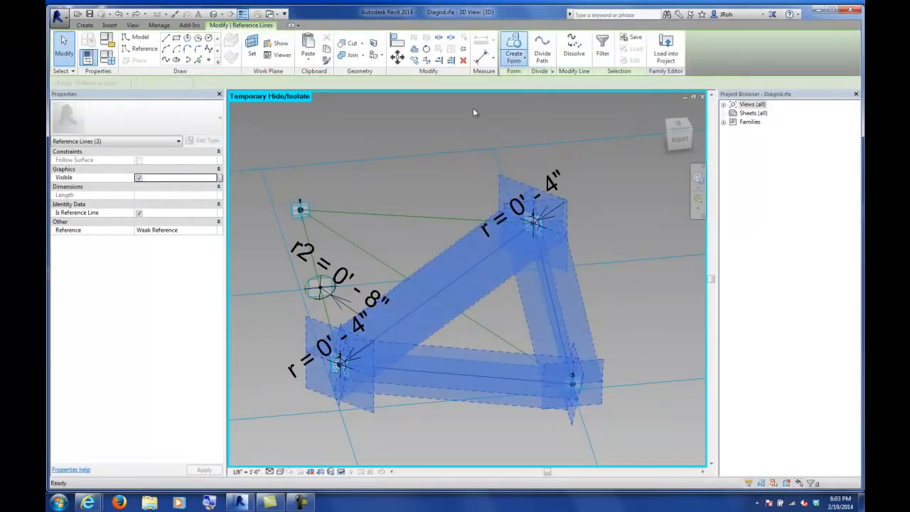
pyautogui.click(513, 50)
pyautogui.click(371, 431)
pyautogui.keyDown('shift'); pyautogui.moveTo(401, 395); pyautogui.dragTo(443, 346, button='middle'); pyautogui.keyUp('shift')
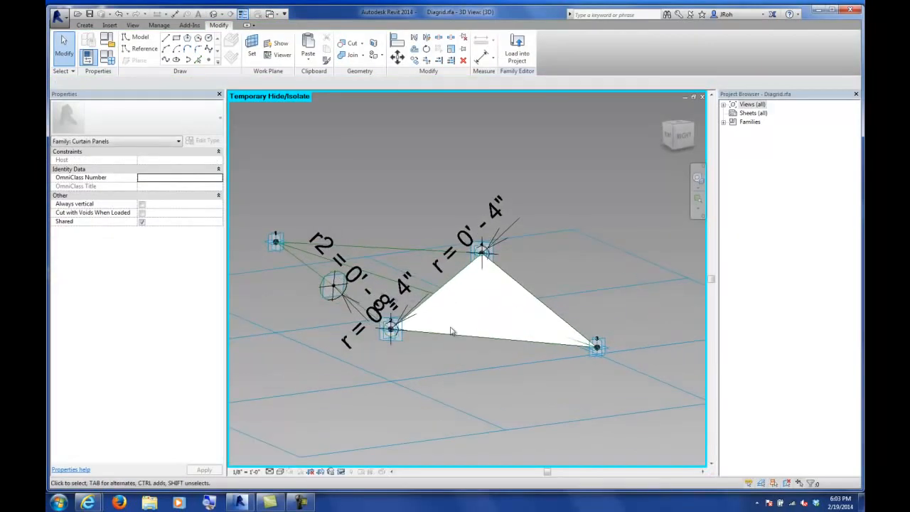
# - Divide the triangular surface into a UV grid and set the U grid number to 3
pyautogui.click(457, 283)
pyautogui.keyDown('shift'); pyautogui.moveTo(458, 283); pyautogui.dragTo(457, 316, button='middle'); pyautogui.keyUp('shift')
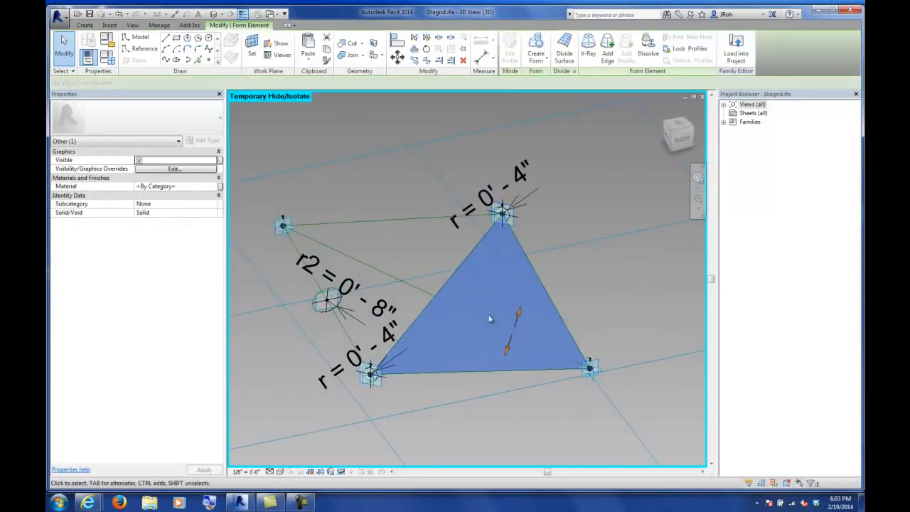
pyautogui.click(564, 50)
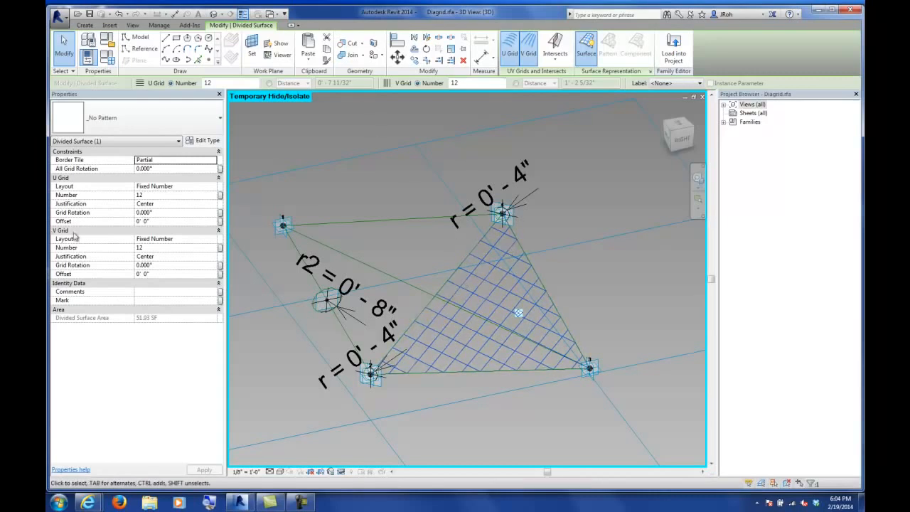
pyautogui.click(163, 195)
pyautogui.write('3')
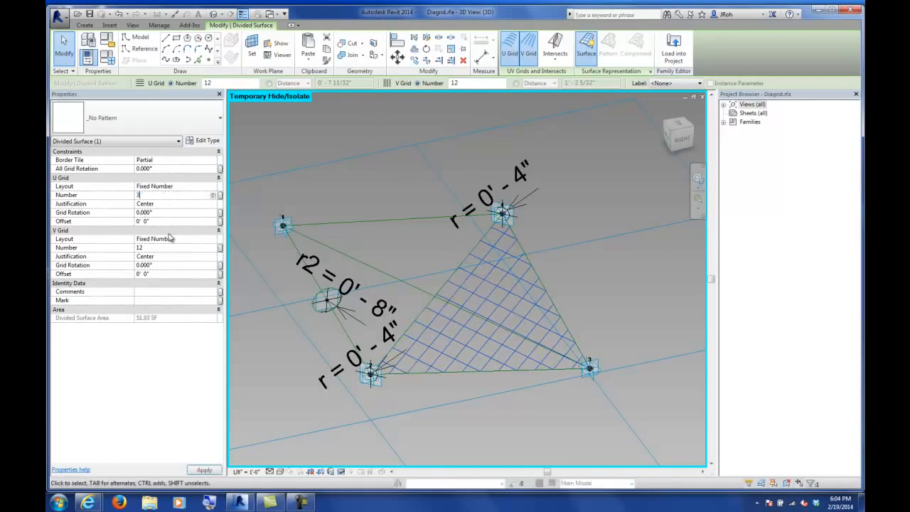
pyautogui.click(164, 247)
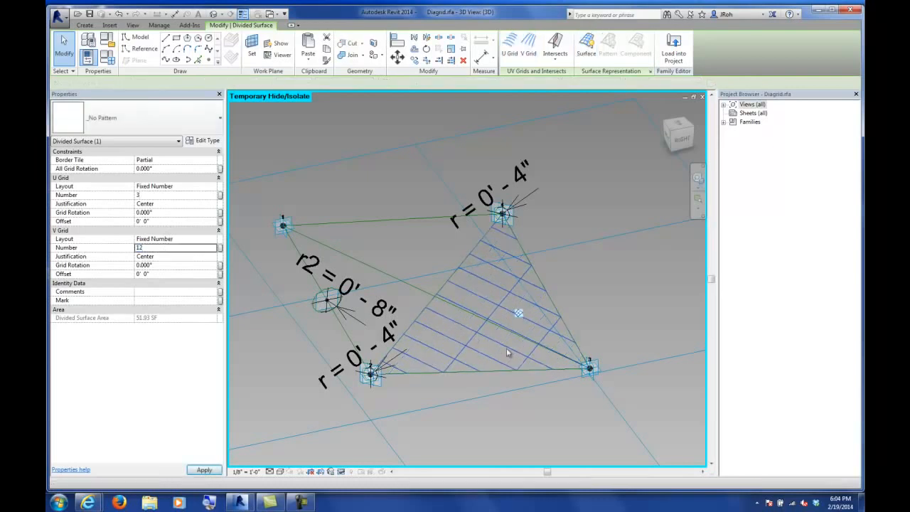
pyautogui.click(577, 292)
pyautogui.click(511, 293)
pyautogui.keyDown('shift'); pyautogui.moveTo(467, 285); pyautogui.dragTo(493, 360, button='middle'); pyautogui.keyUp('shift')
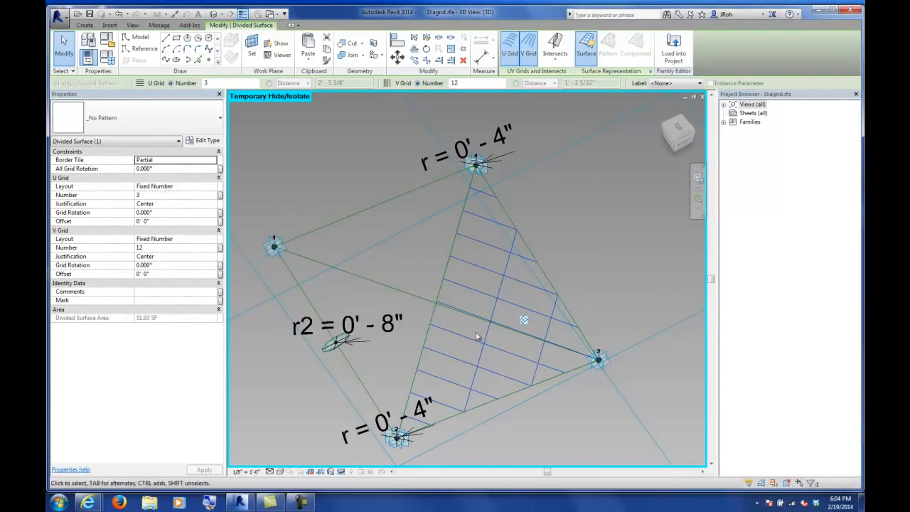
pyautogui.keyDown('shift'); pyautogui.moveTo(529, 334); pyautogui.dragTo(541, 264, button='middle'); pyautogui.keyUp('shift')
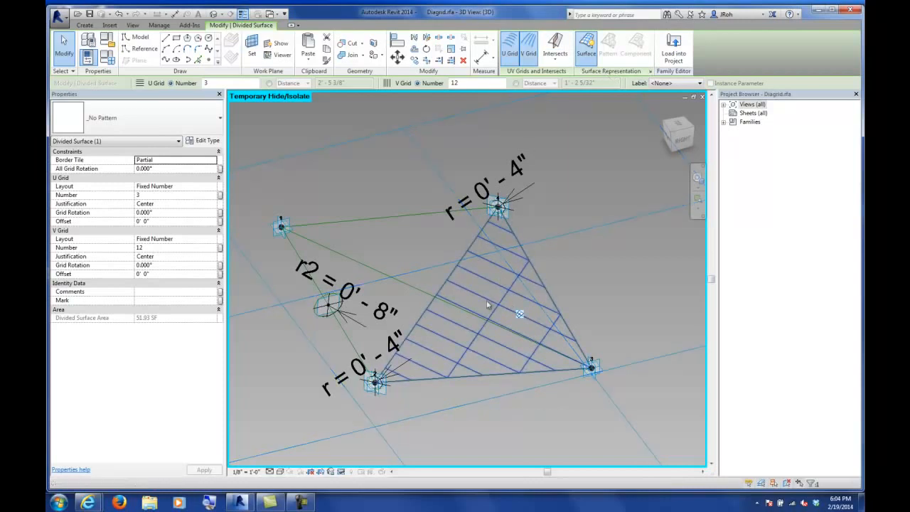
# - Turn on the display of nodes in the divided triangular surface's representation settings
pyautogui.click(650, 71)
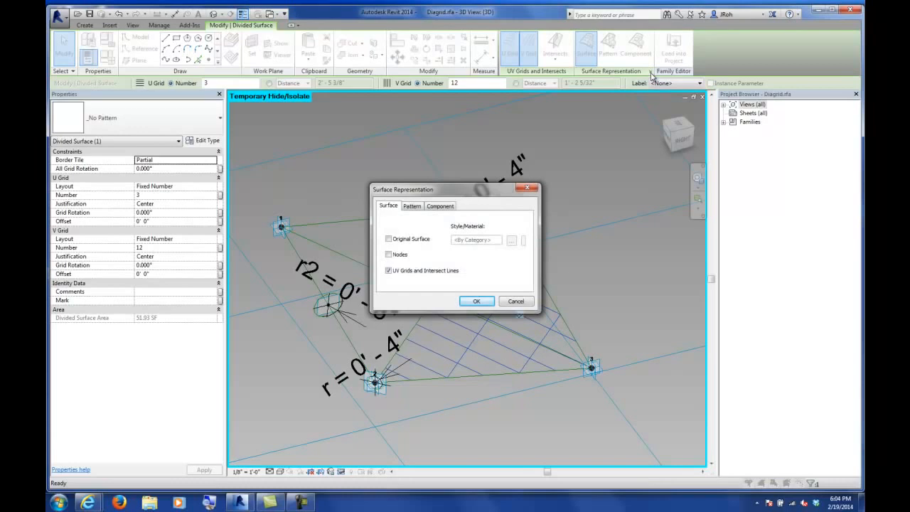
pyautogui.click(389, 254)
pyautogui.click(476, 301)
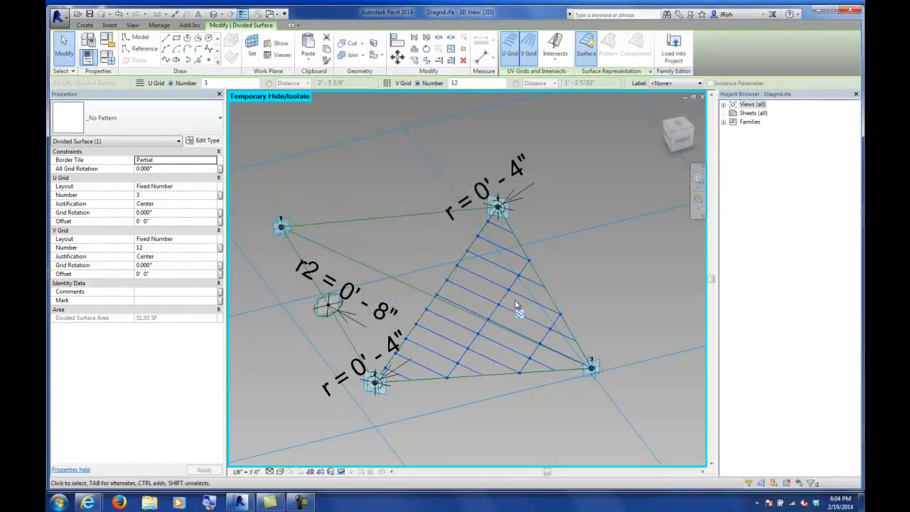
# - Draw a closed four-sided loop of model lines through the divided surface's grid nodes, with 3D snapping enabled
pyautogui.keyDown('shift'); pyautogui.moveTo(551, 289); pyautogui.dragTo(521, 390, button='middle'); pyautogui.keyUp('shift')
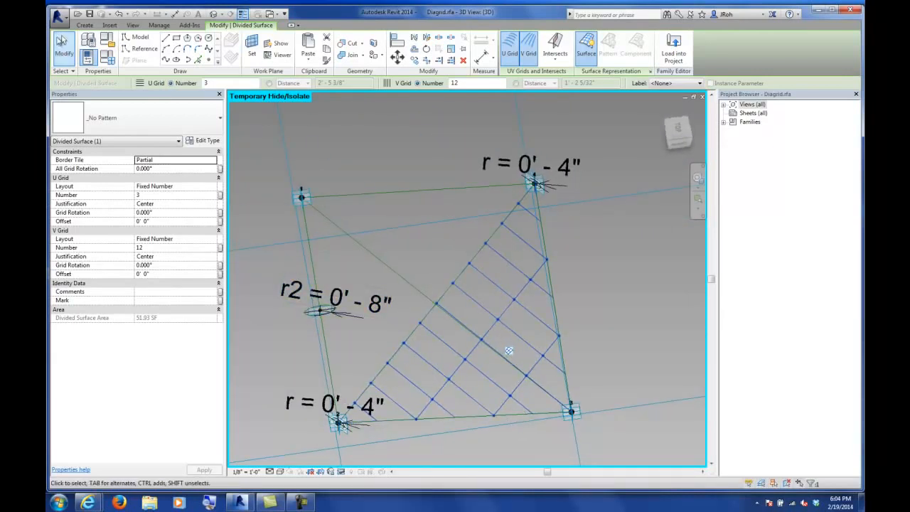
pyautogui.click(139, 38)
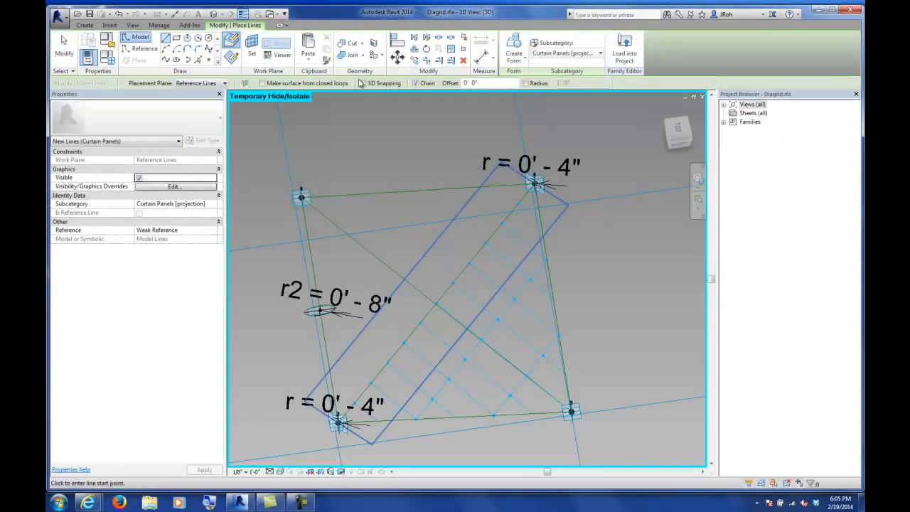
pyautogui.click(363, 83)
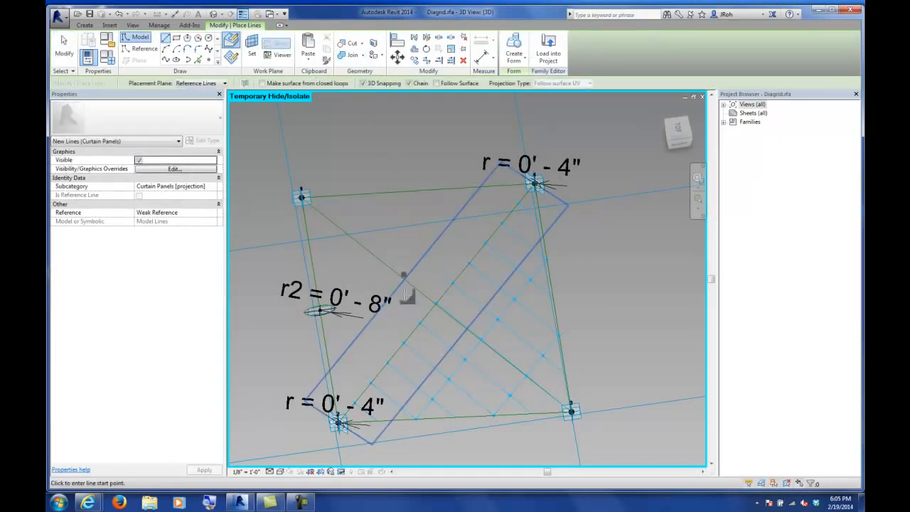
pyautogui.click(448, 378)
pyautogui.click(515, 300)
pyautogui.click(543, 356)
pyautogui.click(510, 395)
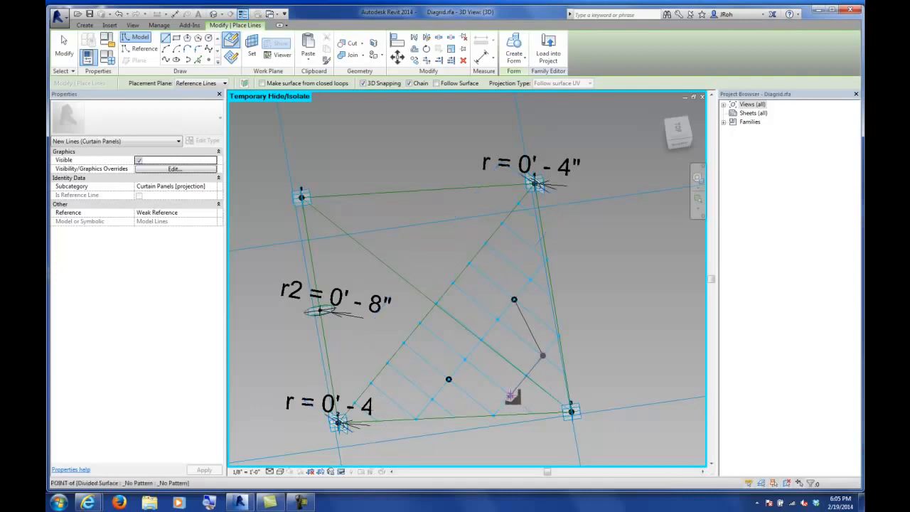
pyautogui.click(450, 382)
pyautogui.click(489, 288)
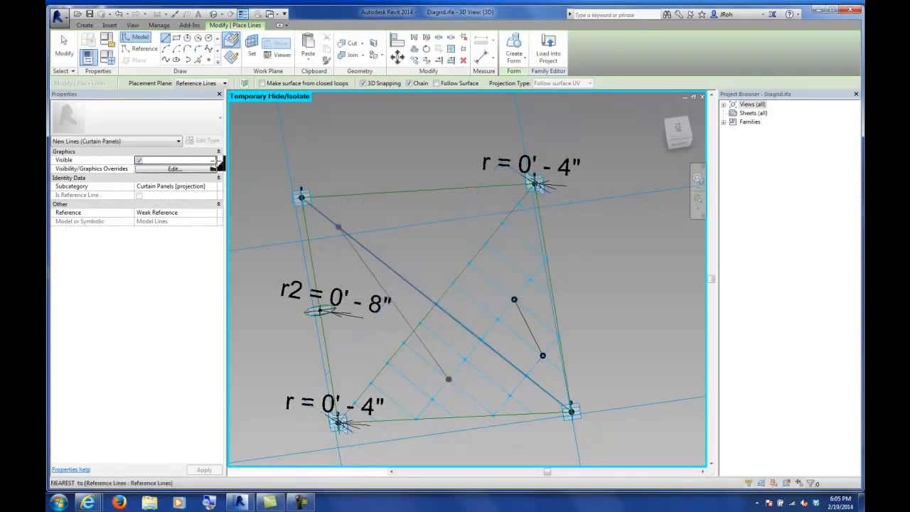
pyautogui.press('Escape')
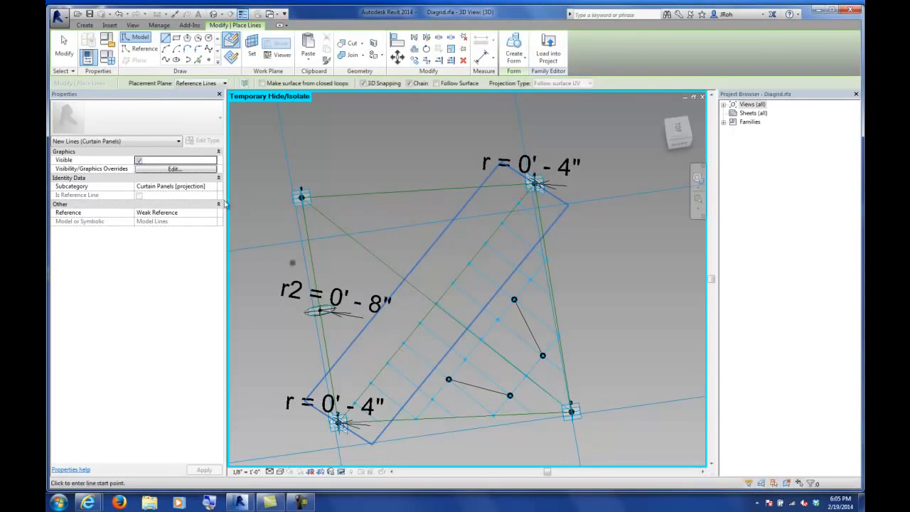
# - Select the whole four-line chain and create an extruded solid form from it
pyautogui.click(64, 53)
pyautogui.press('Tab')
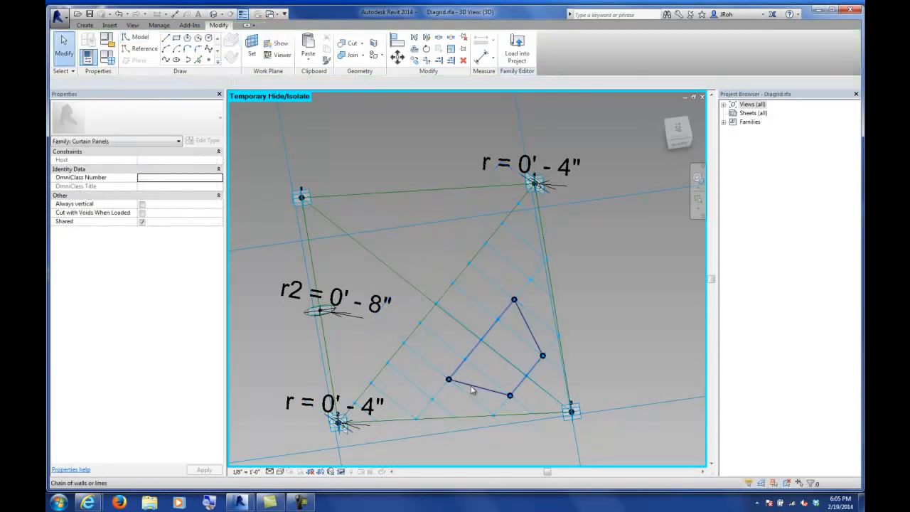
pyautogui.click(472, 386)
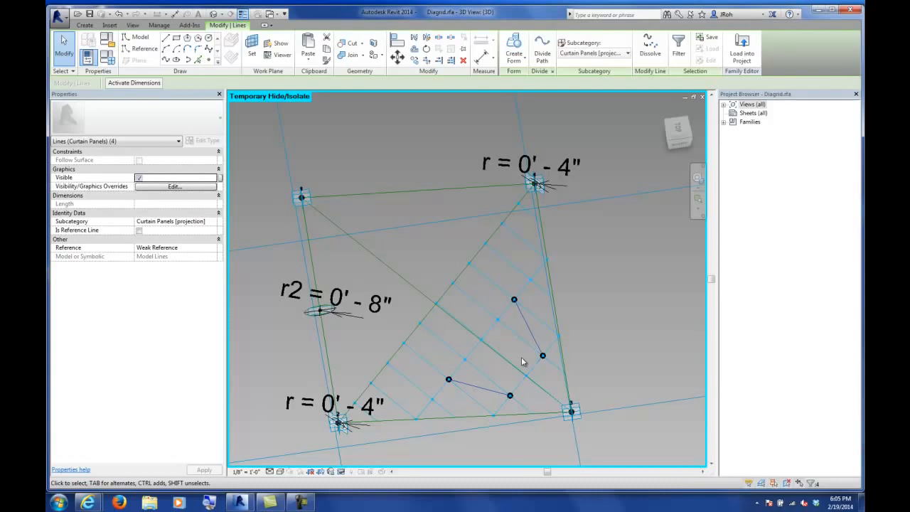
pyautogui.click(514, 59)
pyautogui.click(523, 81)
pyautogui.click(483, 432)
pyautogui.keyDown('shift'); pyautogui.moveTo(482, 432); pyautogui.dragTo(576, 312, button='middle'); pyautogui.keyUp('shift')
pyautogui.click(576, 312)
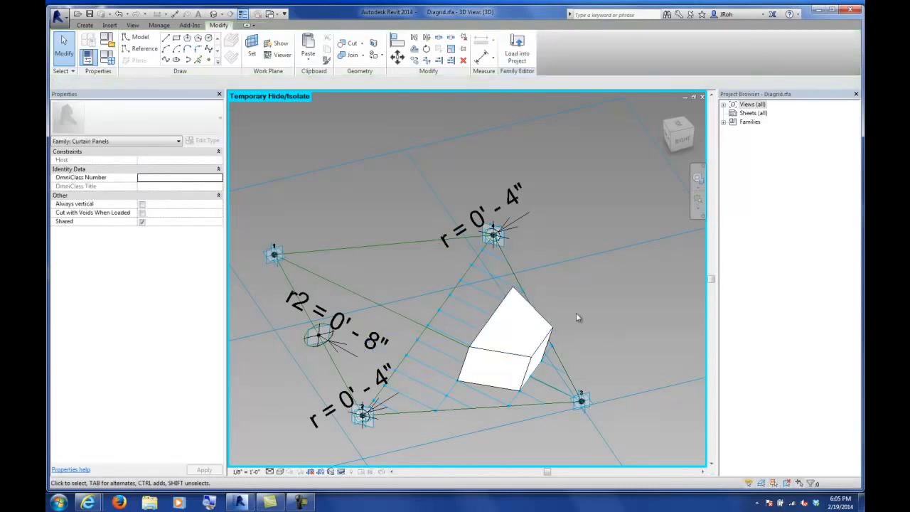
# - Reset the temporary hide to bring back the tubular frame around the new solid block
pyautogui.click(342, 472)
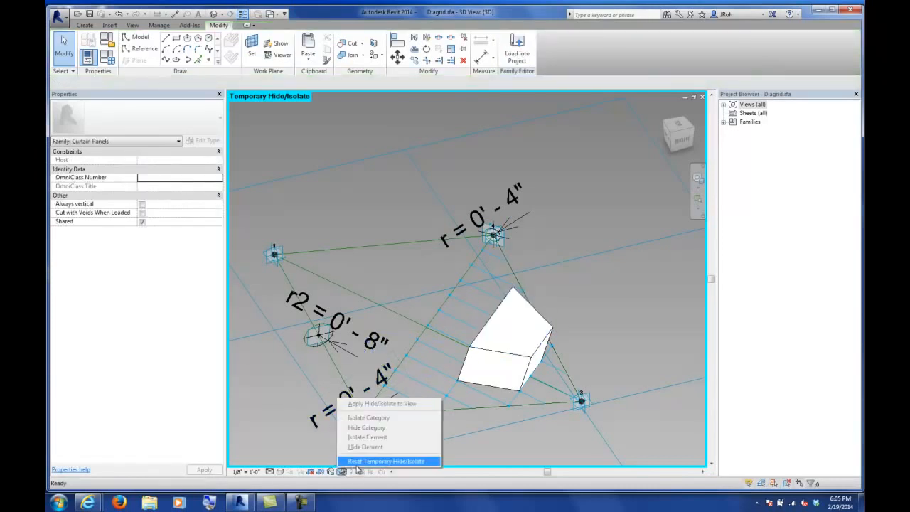
pyautogui.click(360, 463)
pyautogui.keyDown('shift'); pyautogui.moveTo(585, 317); pyautogui.dragTo(576, 285, button='middle'); pyautogui.keyUp('shift')
pyautogui.keyDown('shift'); pyautogui.moveTo(571, 319); pyautogui.dragTo(508, 184, button='middle'); pyautogui.keyUp('shift')
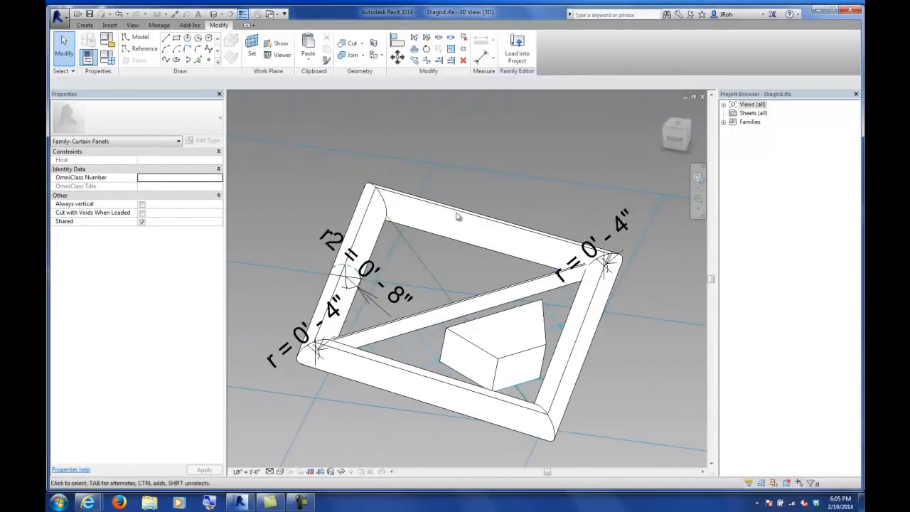
# - Reload the Diagrid family with the block infill into TwistyTower_OffsetFacade.rfa, overwriting the existing version and its parameter values
pyautogui.click(518, 57)
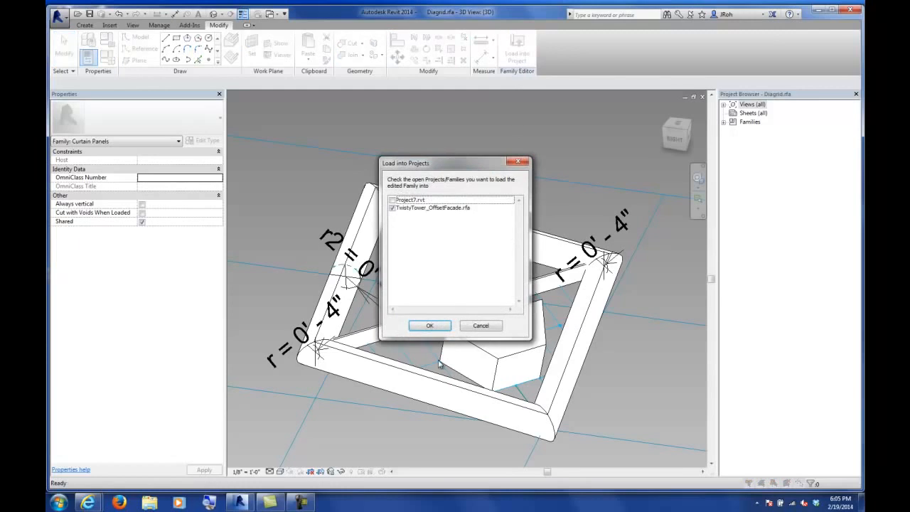
pyautogui.click(430, 325)
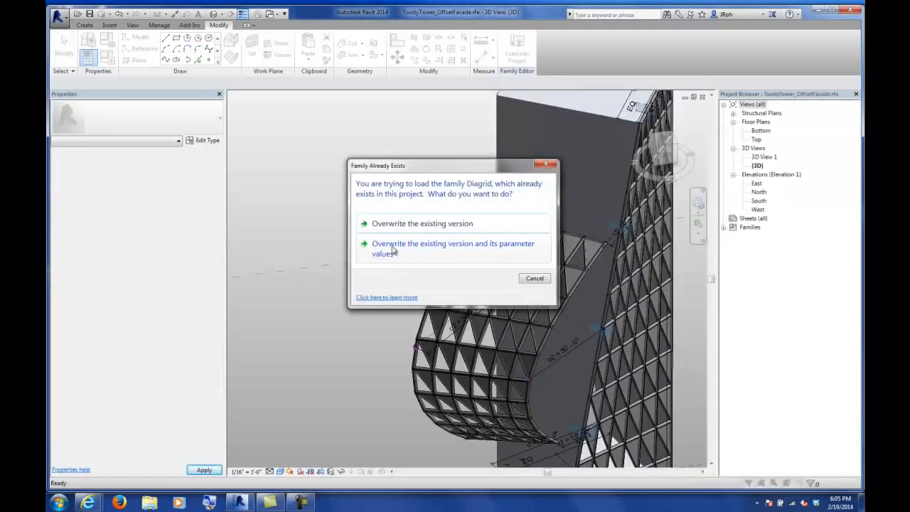
pyautogui.click(393, 252)
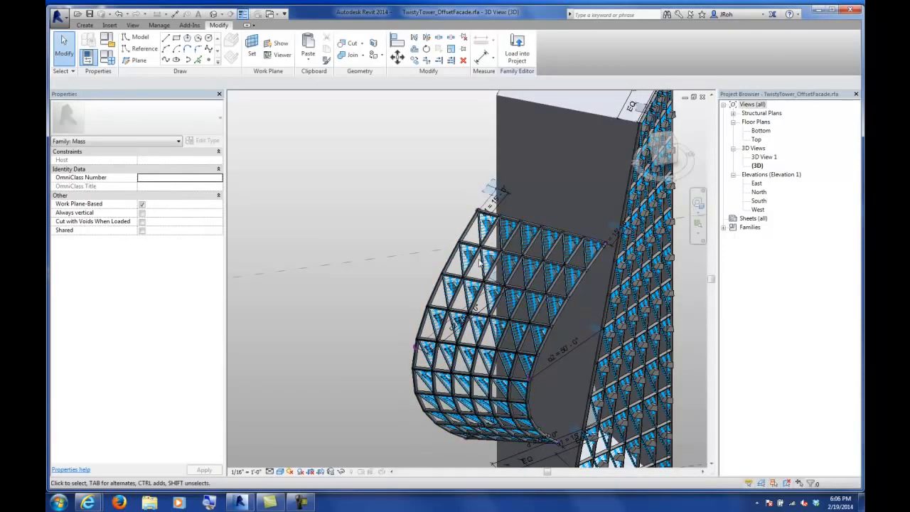
# - Examine the reloaded block infill panels on the tower's curved and straight patterned surfaces
pyautogui.scroll(5, 441, 269)
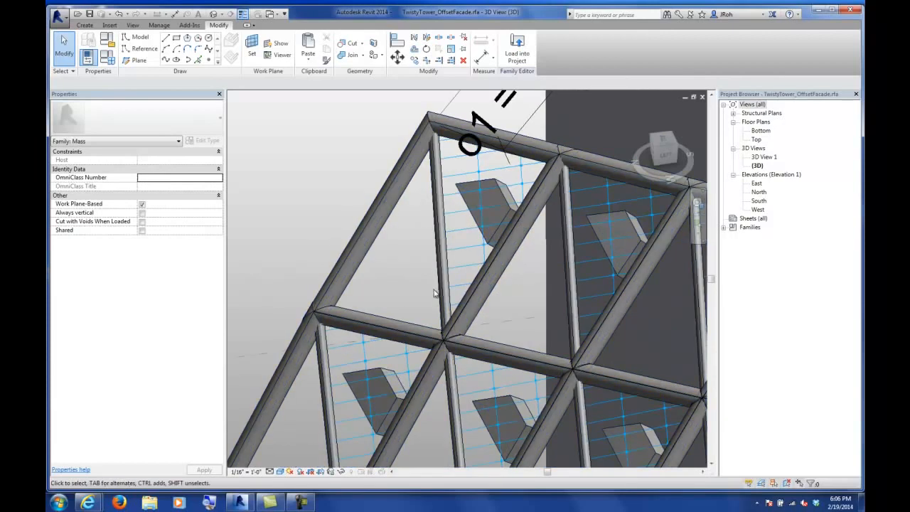
pyautogui.scroll(-5, 446, 305)
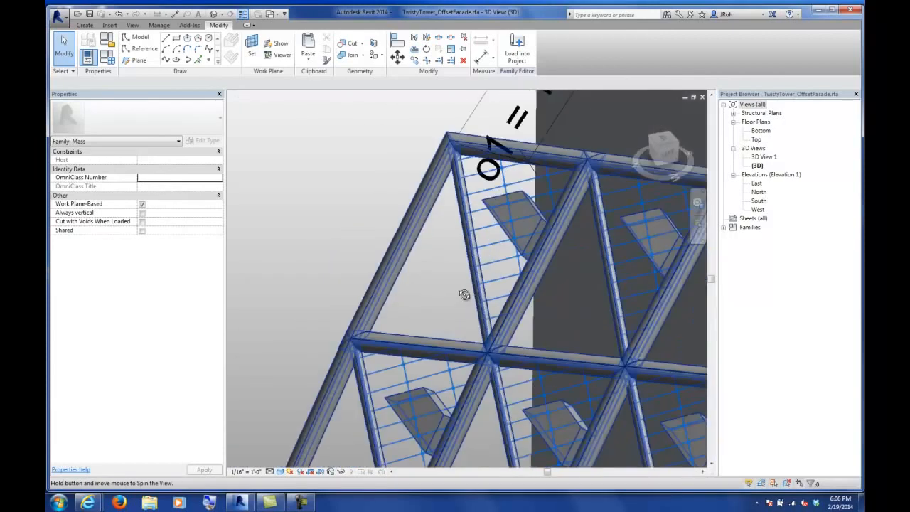
pyautogui.scroll(-8, 449, 283)
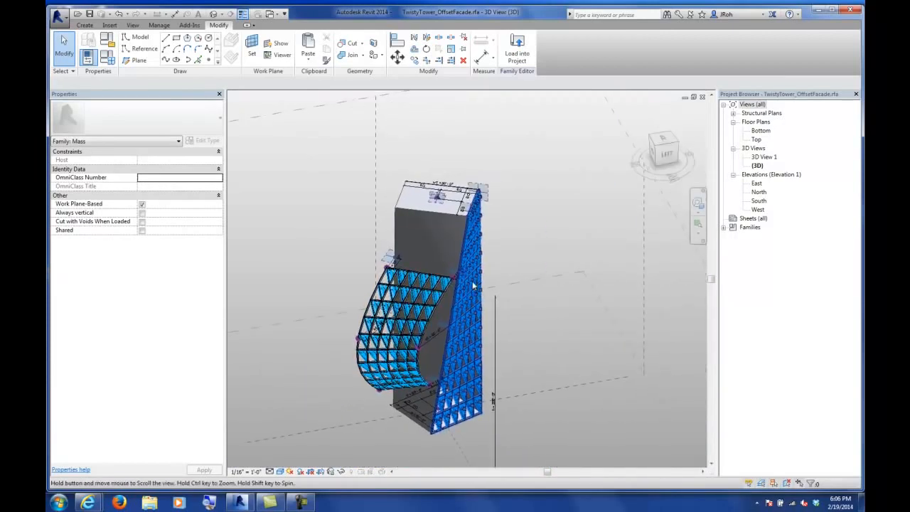
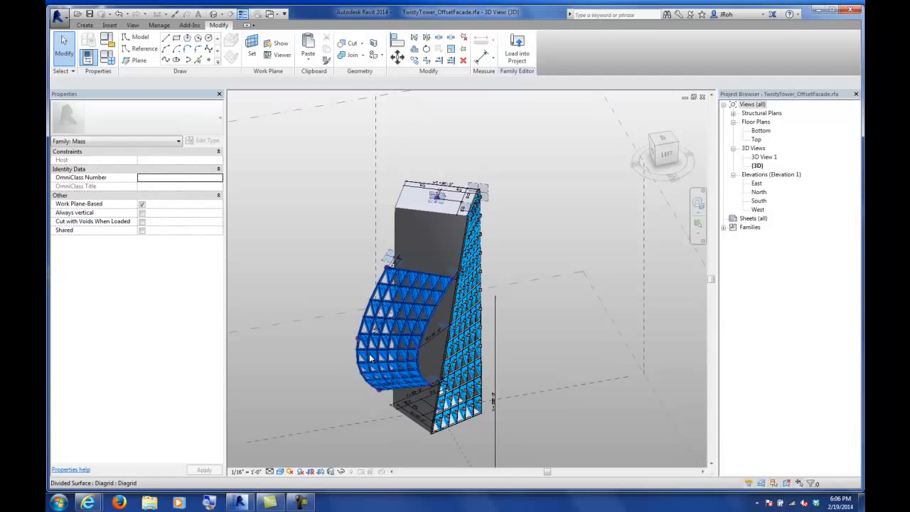
# - Go to the Recent Files page and create a new family from the Generic Model Adaptive.rft template
pyautogui.click(274, 14)
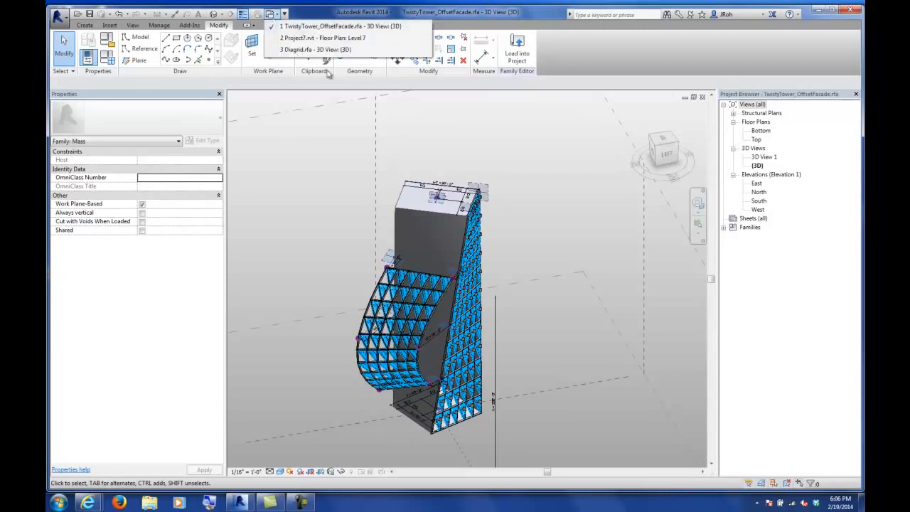
pyautogui.click(567, 65)
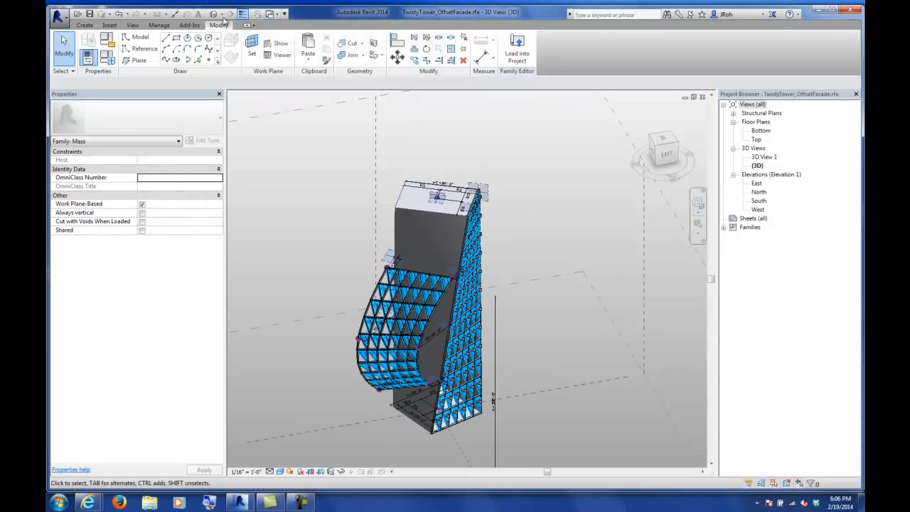
pyautogui.click(133, 25)
pyautogui.click(391, 51)
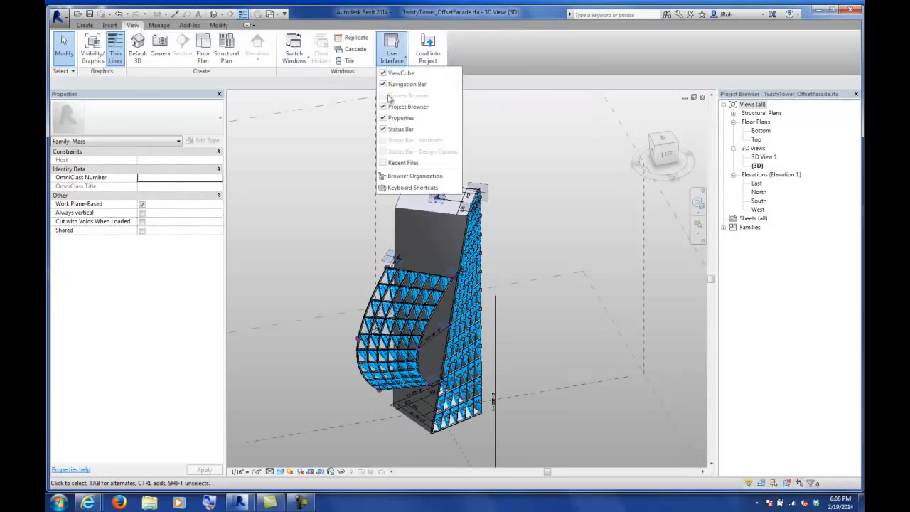
pyautogui.click(400, 163)
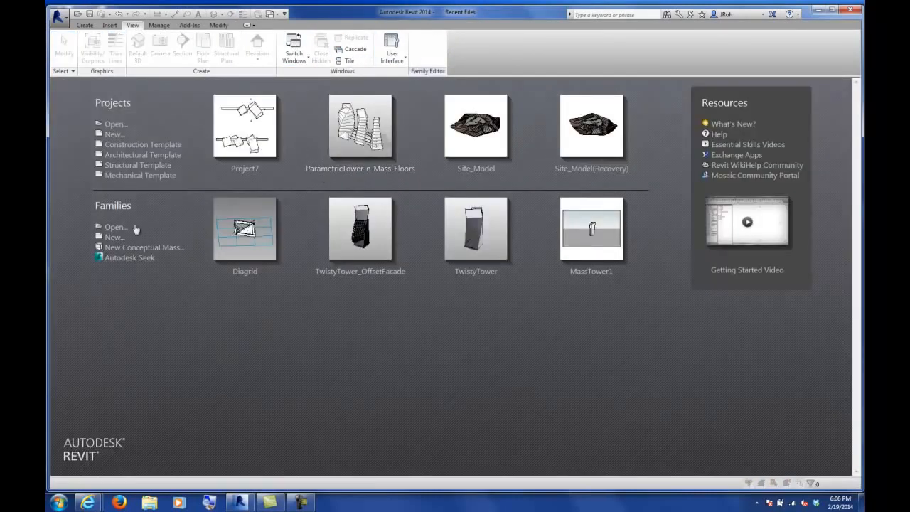
pyautogui.click(115, 238)
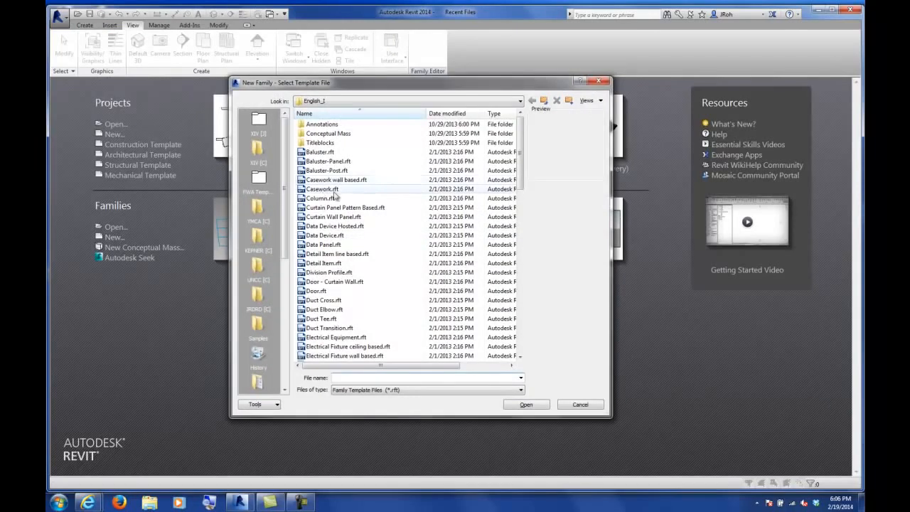
pyautogui.scroll(-9, 522, 172)
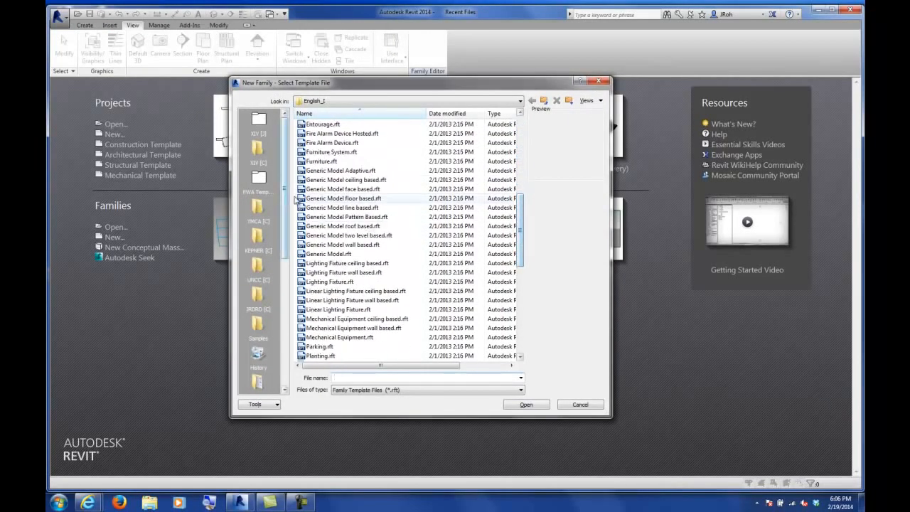
pyautogui.click(341, 170)
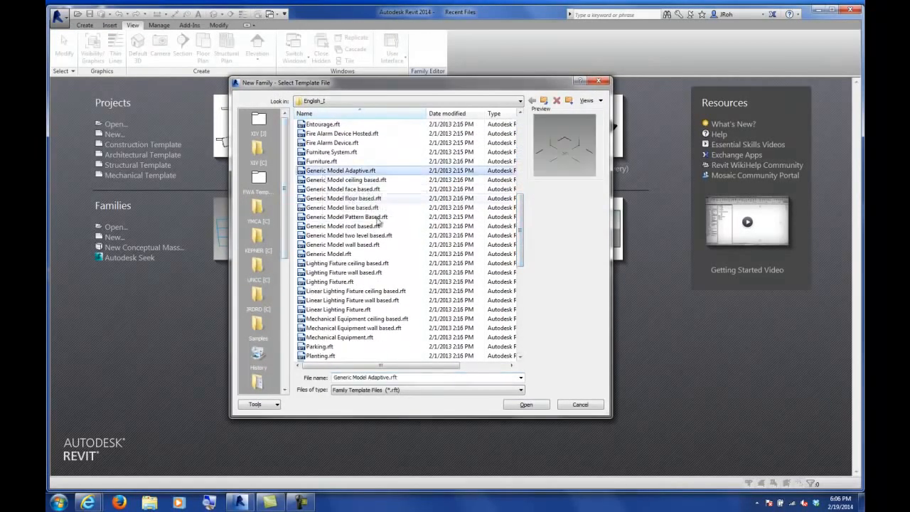
pyautogui.click(526, 406)
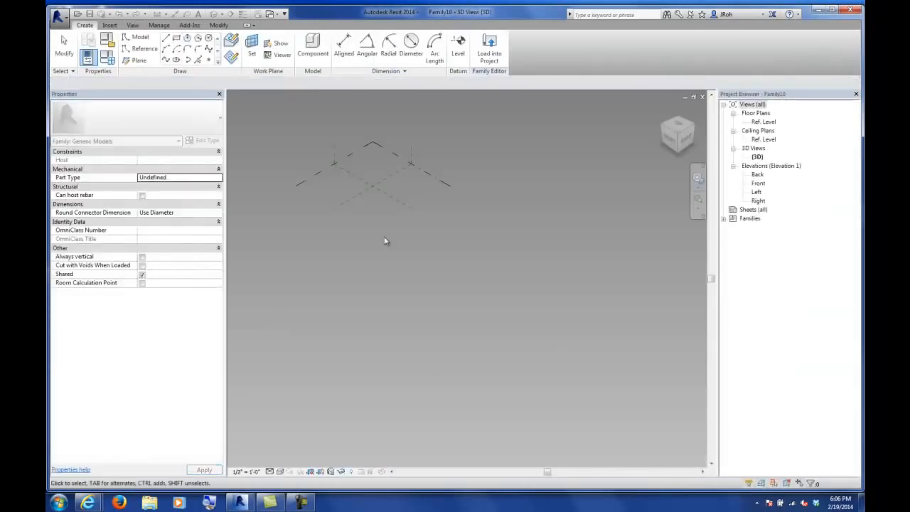
# - Place two reference points along one centre reference plane, one on each side of the planes' intersection
pyautogui.scroll(5, 504, 264)
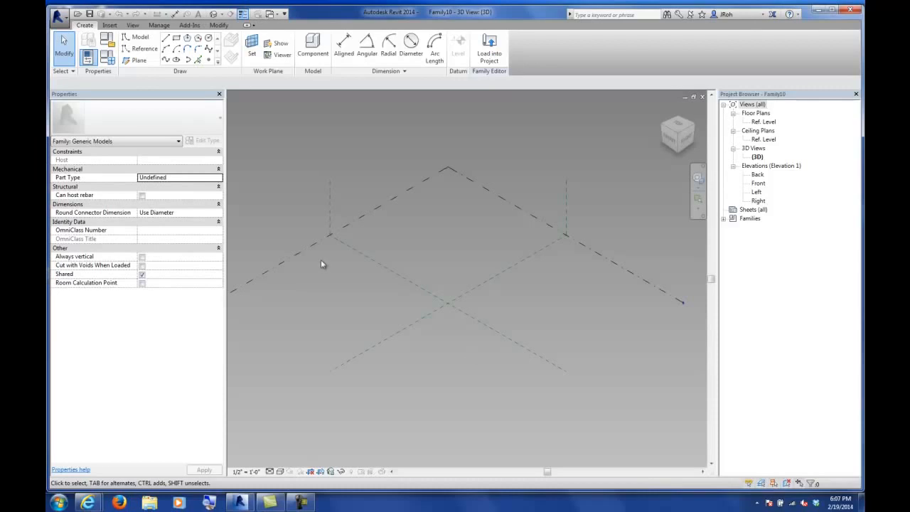
pyautogui.click(209, 61)
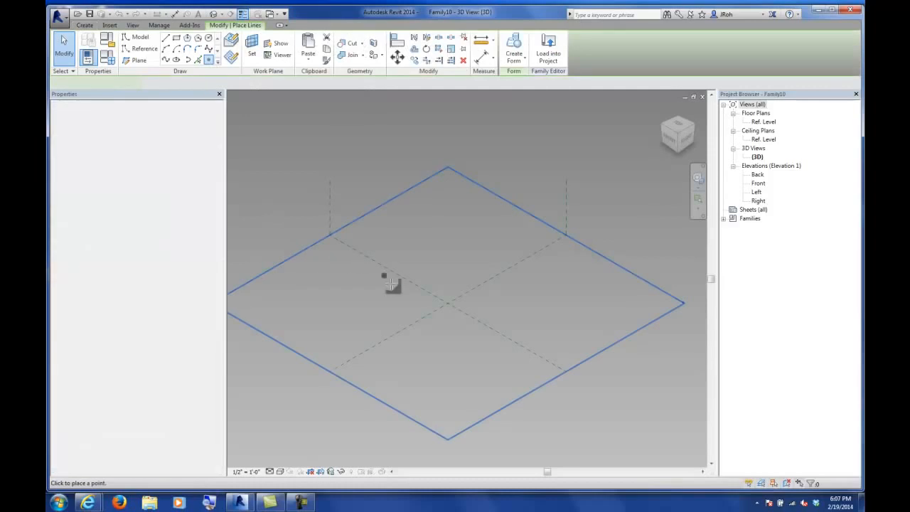
pyautogui.scroll(3, 445, 302)
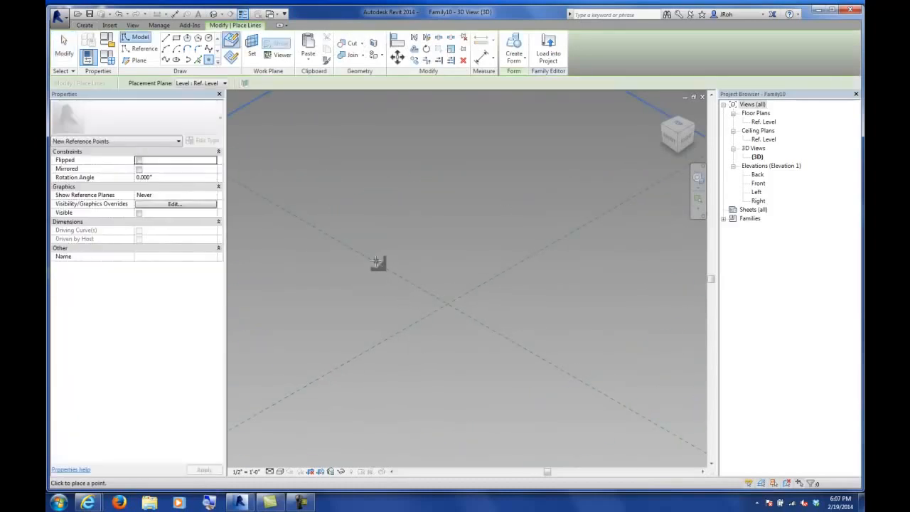
pyautogui.click(372, 260)
pyautogui.click(532, 355)
pyautogui.click(64, 46)
# - Select both reference points and convert them to adaptive placement points
pyautogui.scroll(-2, 315, 235)
pyautogui.moveTo(329, 245); pyautogui.dragTo(437, 295, button='middle')
pyautogui.moveTo(425, 232); pyautogui.dragTo(579, 396)
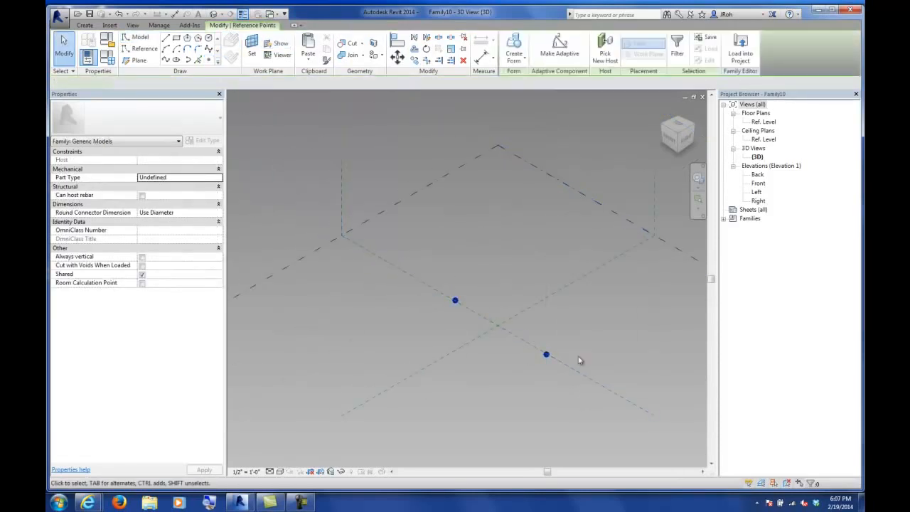
pyautogui.click(560, 57)
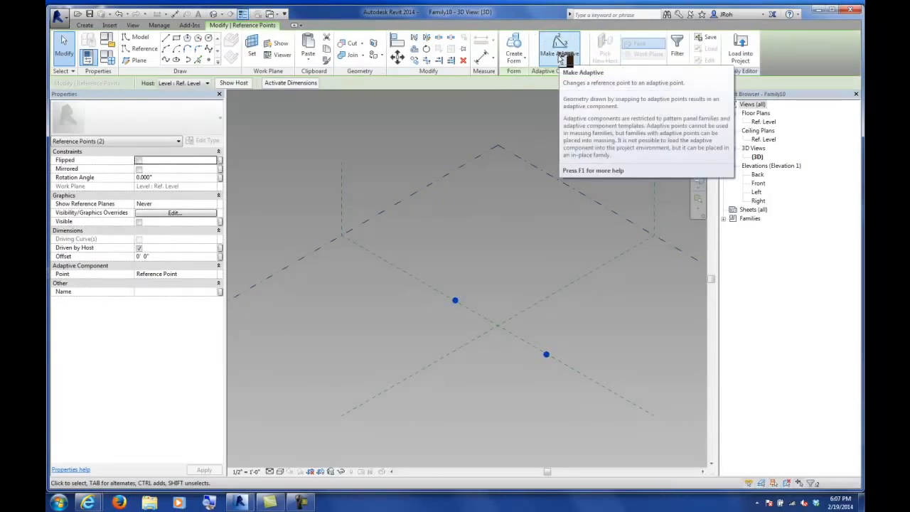
pyautogui.click(559, 57)
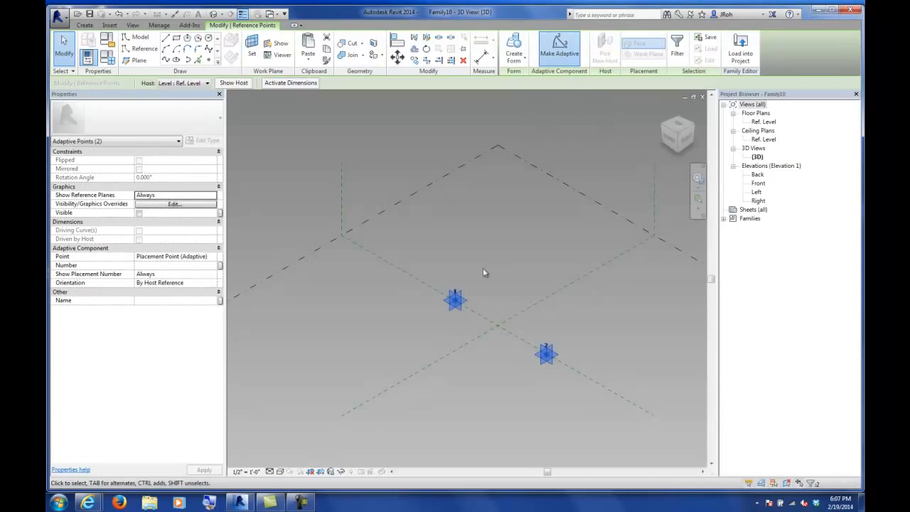
pyautogui.click(484, 311)
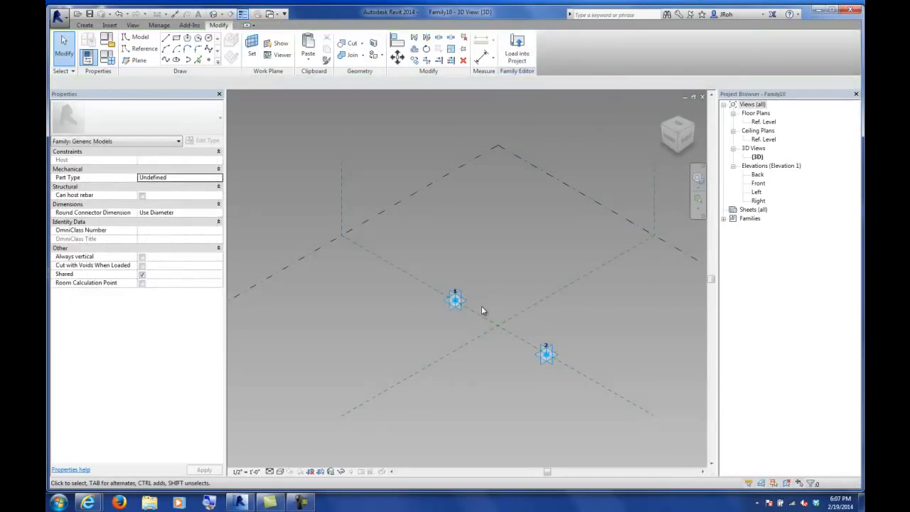
# - Connect the two adaptive points with a spline through points
pyautogui.scroll(1, 498, 345)
pyautogui.scroll(5, 466, 290)
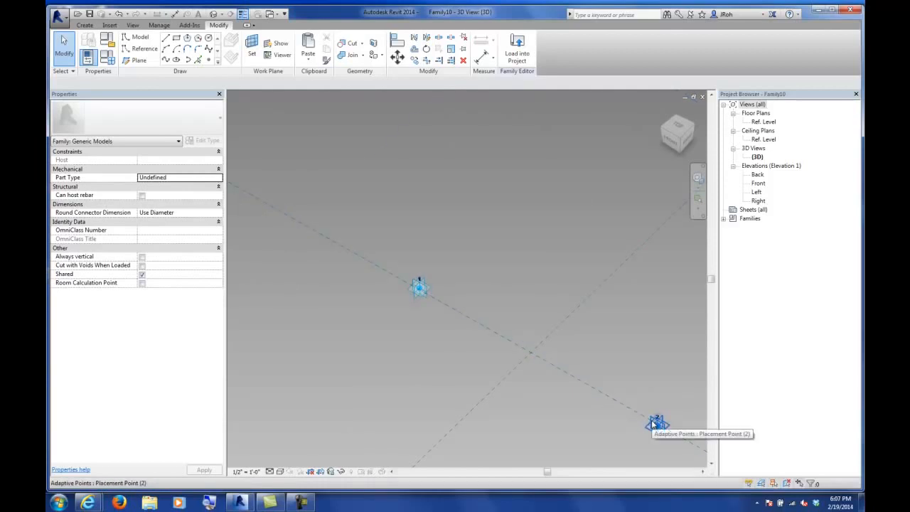
pyautogui.moveTo(579, 382); pyautogui.dragTo(448, 281, button='middle')
pyautogui.scroll(-1, 371, 224)
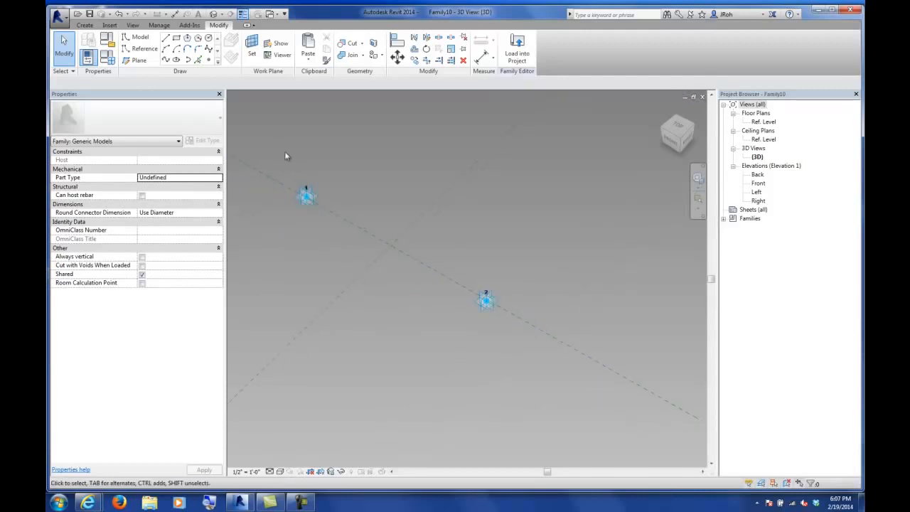
pyautogui.moveTo(274, 147); pyautogui.dragTo(505, 354)
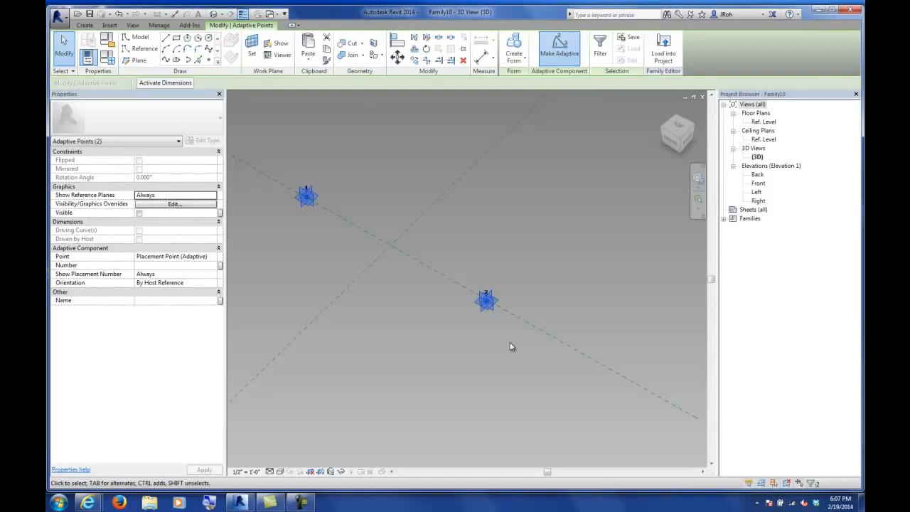
pyautogui.click(279, 145)
pyautogui.moveTo(278, 147); pyautogui.dragTo(540, 369)
pyautogui.click(167, 61)
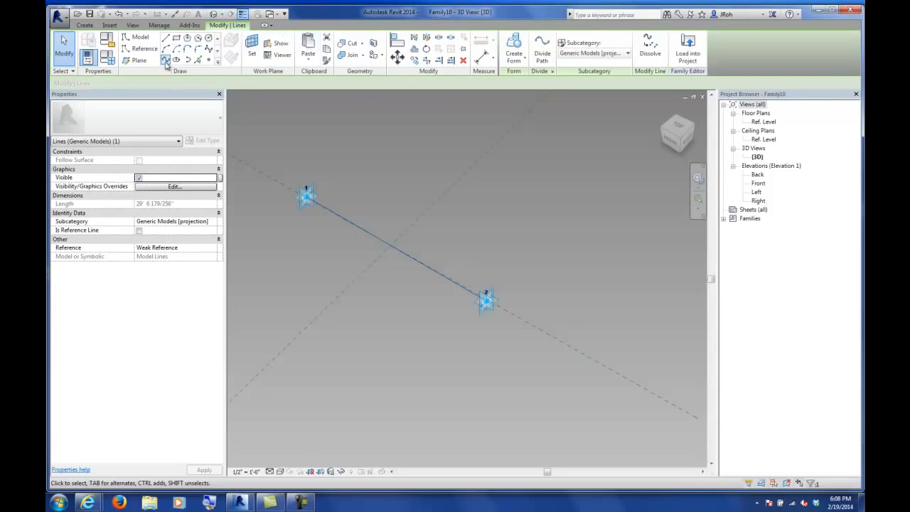
pyautogui.click(142, 233)
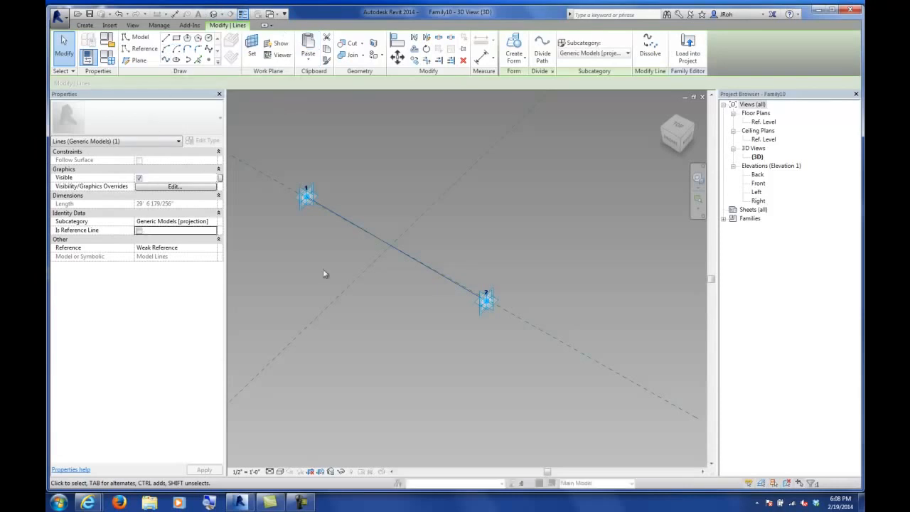
# - Move the connecting line with its two adaptive points away from the reference plane, along the crossing centre plane
pyautogui.scroll(-2, 367, 267)
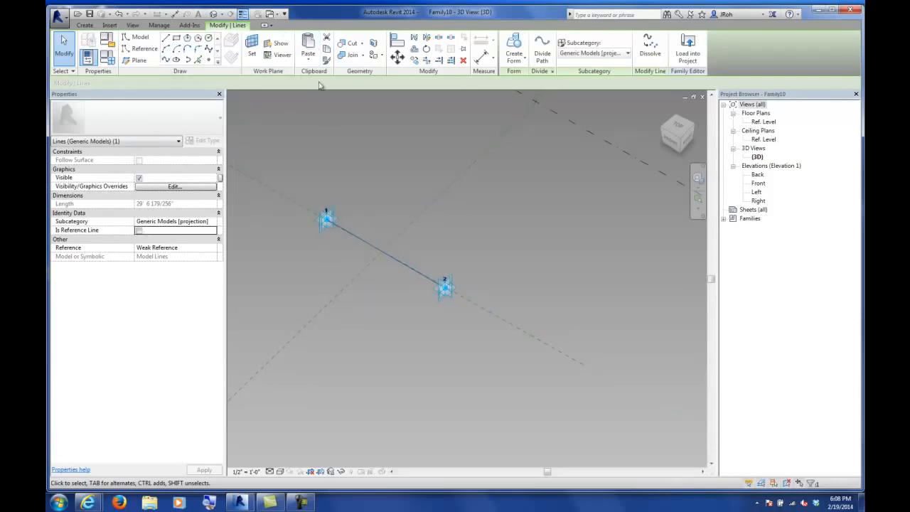
pyautogui.click(396, 58)
pyautogui.click(387, 249)
pyautogui.click(453, 201)
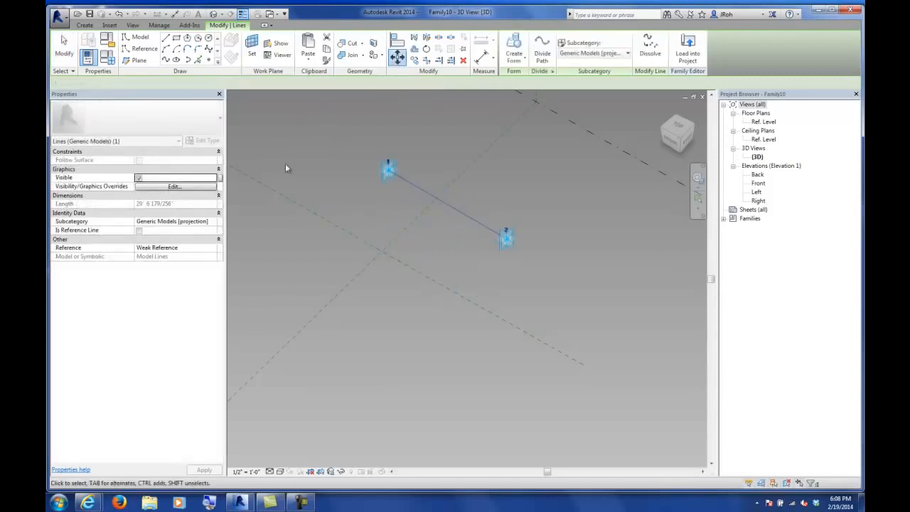
pyautogui.press('Escape')
pyautogui.press('Escape')
# - Turn the line between the adaptive points into a reference line
pyautogui.moveTo(472, 236); pyautogui.dragTo(494, 375, button='middle')
pyautogui.scroll(3, 494, 374)
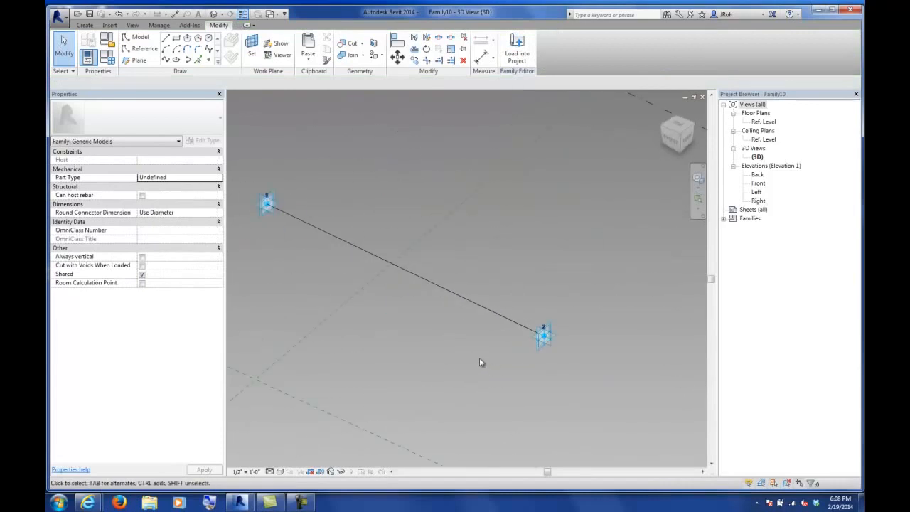
pyautogui.click(469, 299)
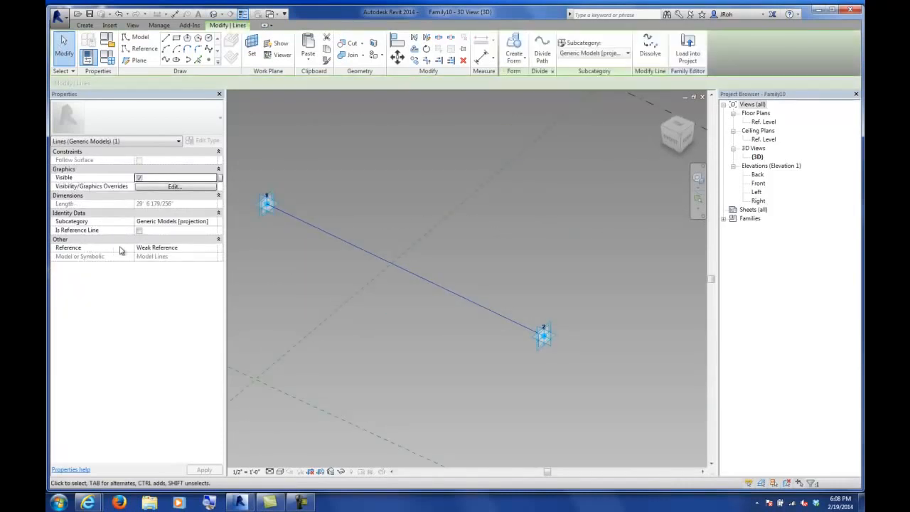
pyautogui.click(139, 232)
pyautogui.click(347, 196)
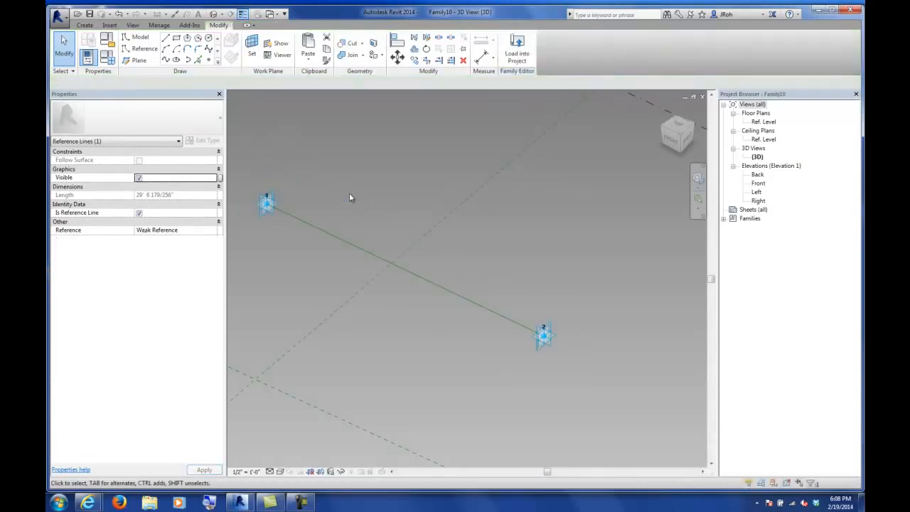
# - Host two reference points on the reference line, one near each adaptive point
pyautogui.keyDown('shift'); pyautogui.moveTo(417, 184); pyautogui.dragTo(398, 195, button='middle'); pyautogui.keyUp('shift')
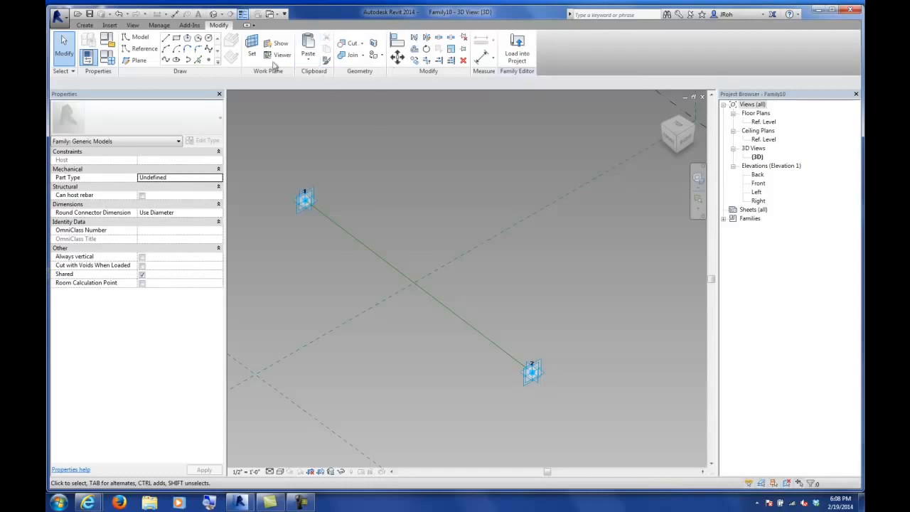
pyautogui.click(208, 59)
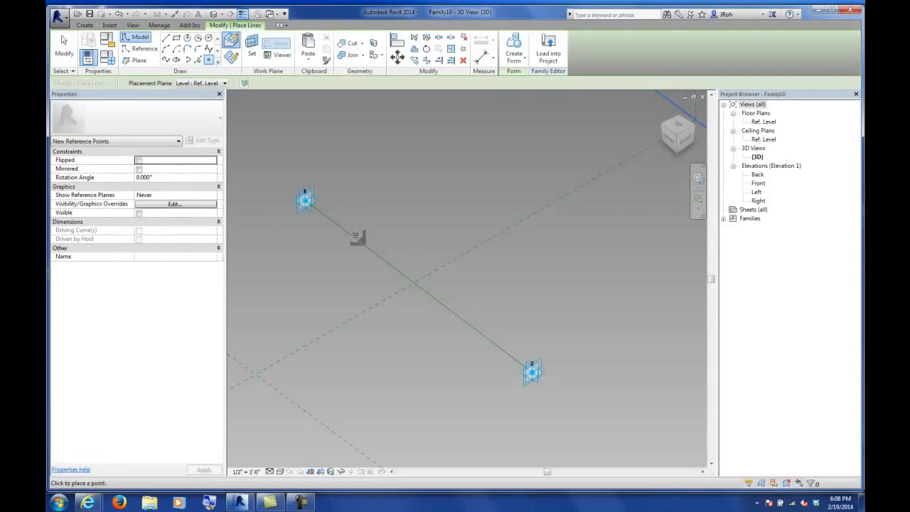
pyautogui.click(472, 325)
pyautogui.press('Escape')
pyautogui.press('Escape')
# - Set Show Reference Planes to Always for both points hosted on the reference line
pyautogui.moveTo(346, 208); pyautogui.dragTo(514, 364)
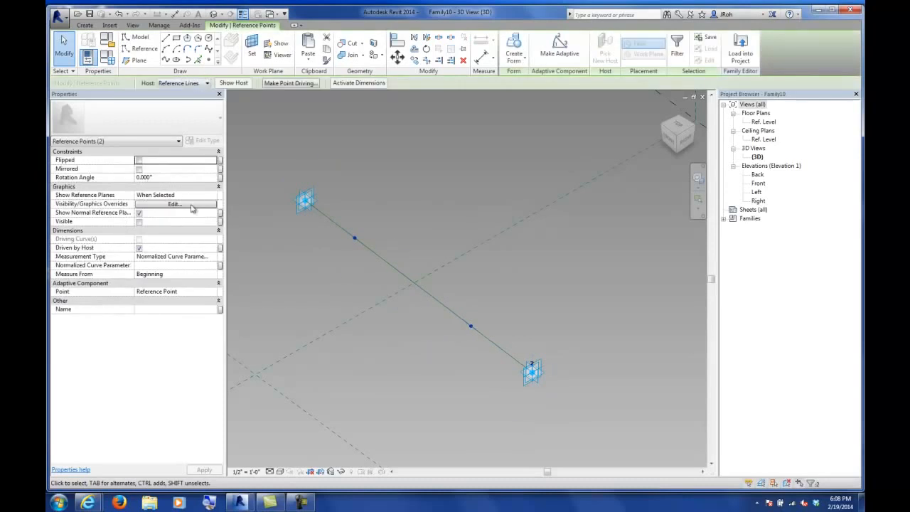
pyautogui.click(169, 195)
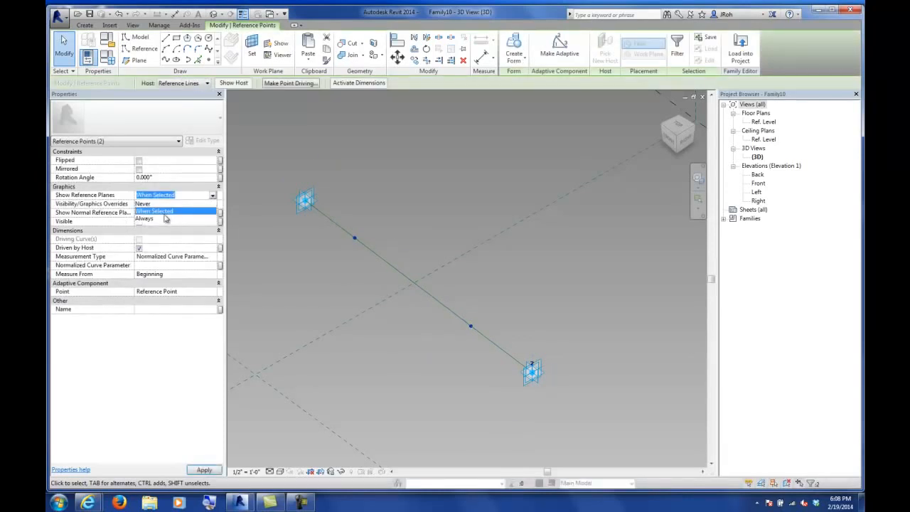
pyautogui.click(162, 219)
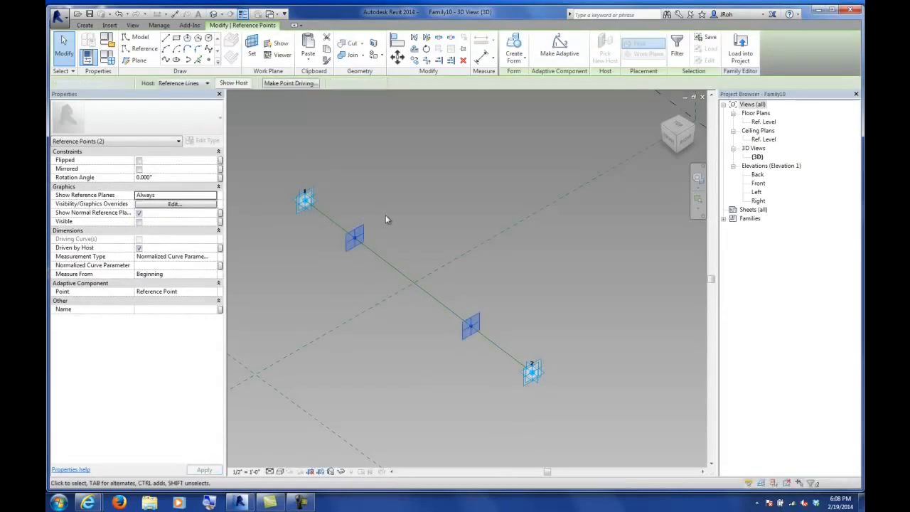
pyautogui.click(385, 215)
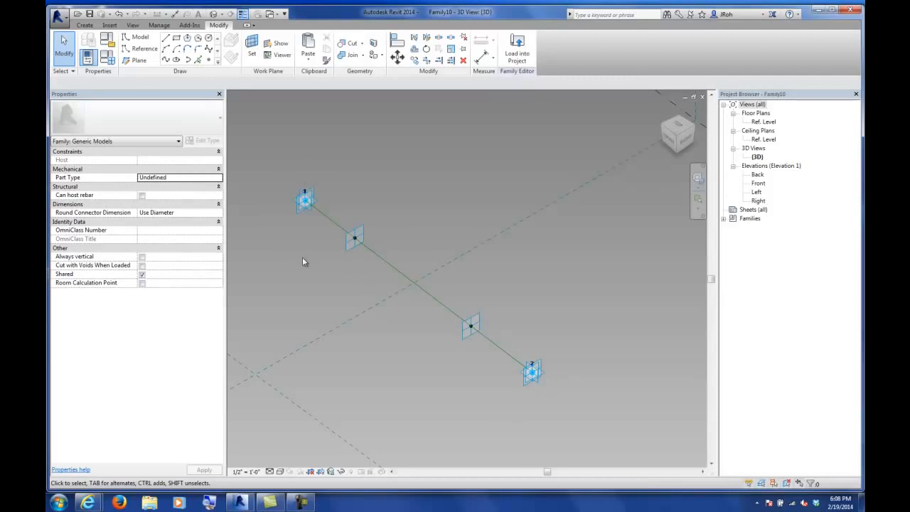
# - Draw a model circle centred on each hosted point in its own plane, with a radius of about 3' 2" near adaptive point 2
pyautogui.keyDown('shift'); pyautogui.moveTo(329, 291); pyautogui.dragTo(425, 241, button='middle'); pyautogui.keyUp('shift')
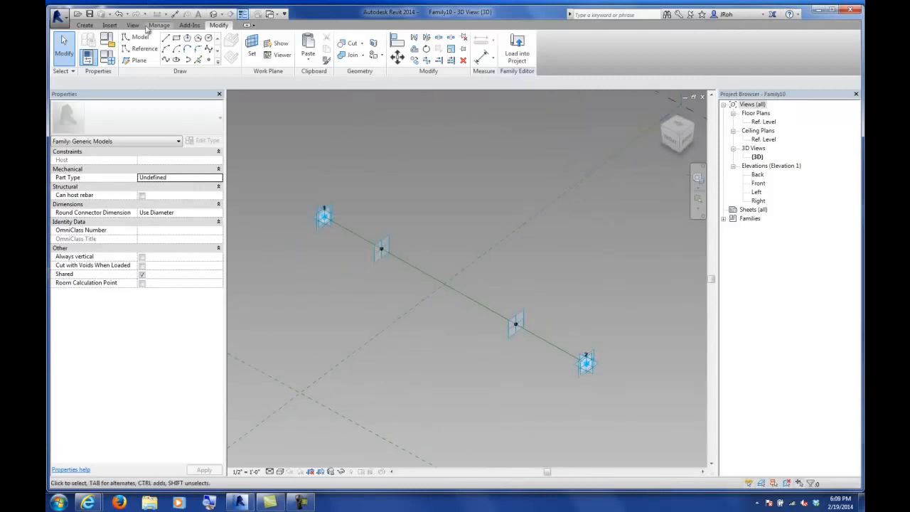
pyautogui.click(84, 25)
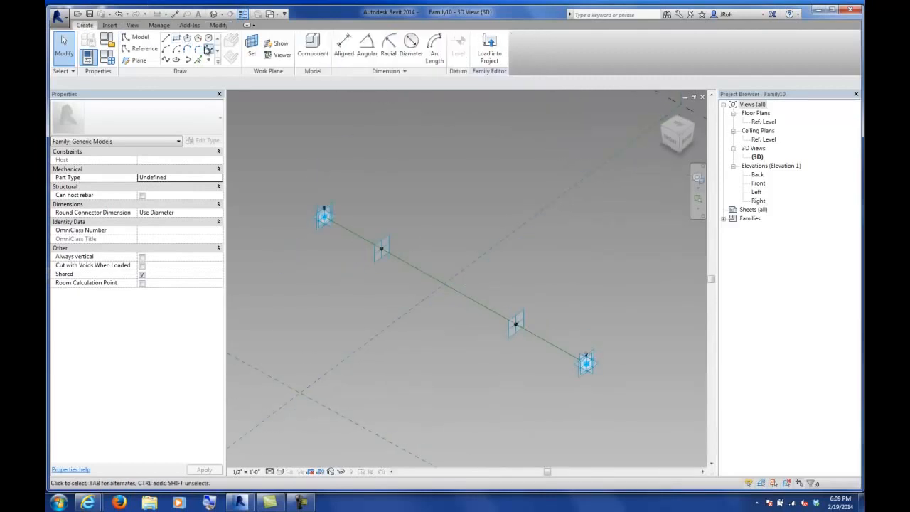
pyautogui.click(208, 39)
pyautogui.click(188, 89)
pyautogui.click(187, 102)
pyautogui.click(381, 249)
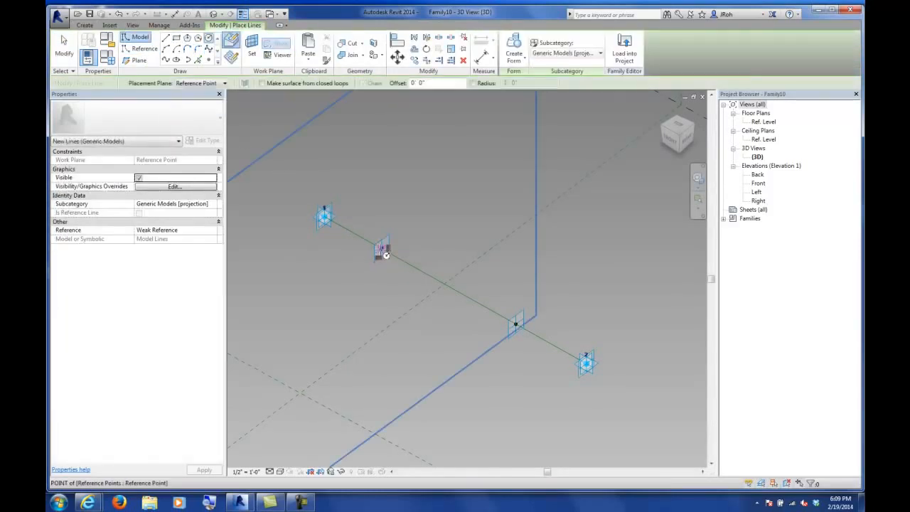
pyautogui.click(188, 89)
pyautogui.click(188, 101)
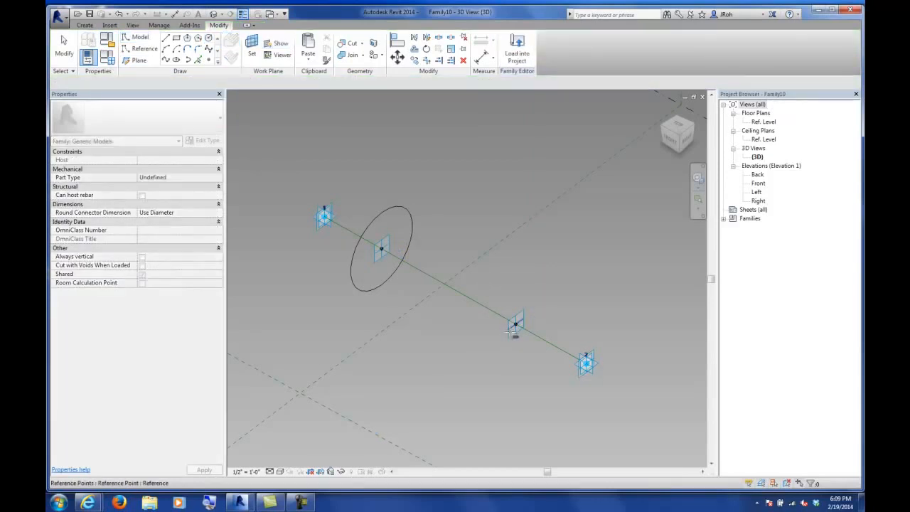
pyautogui.click(514, 329)
pyautogui.click(544, 318)
pyautogui.click(63, 46)
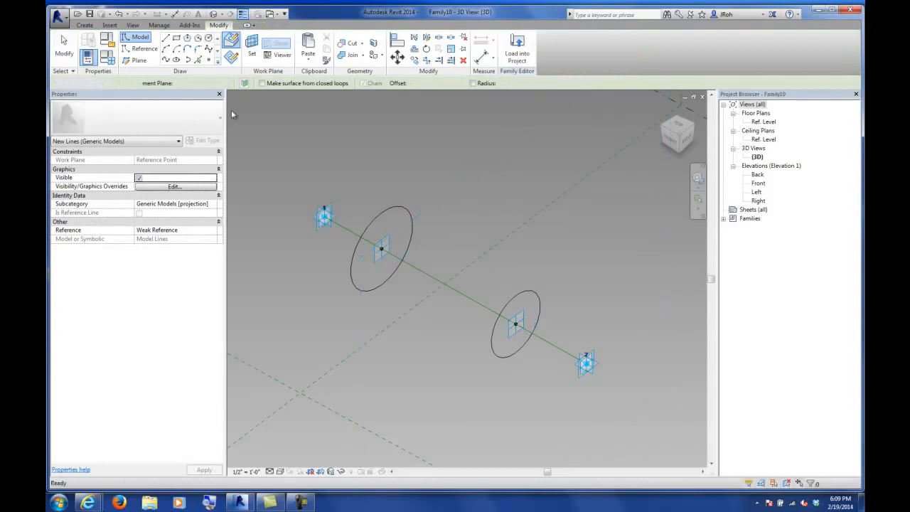
# - Turn both circles around the hosted points into reference lines
pyautogui.click(390, 211)
pyautogui.keyDown('ctrl'); pyautogui.click(526, 300); pyautogui.keyUp('ctrl')
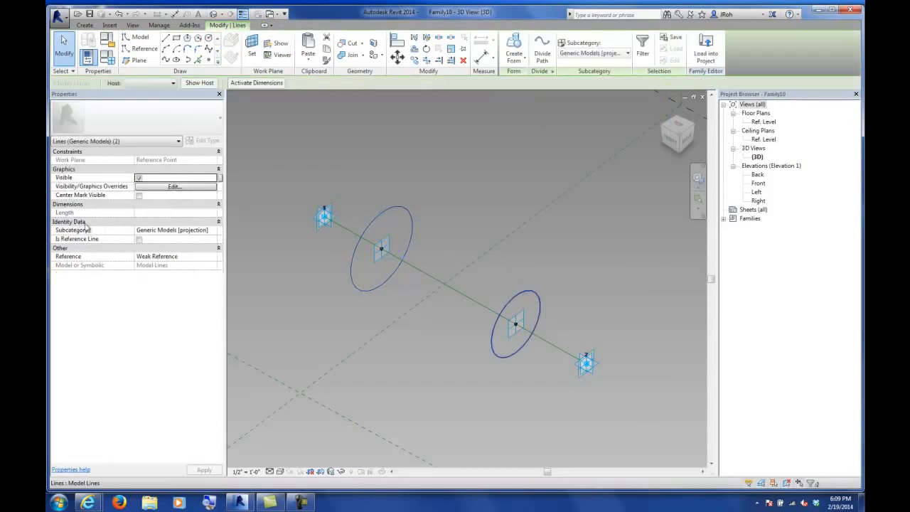
pyautogui.click(139, 240)
pyautogui.click(388, 184)
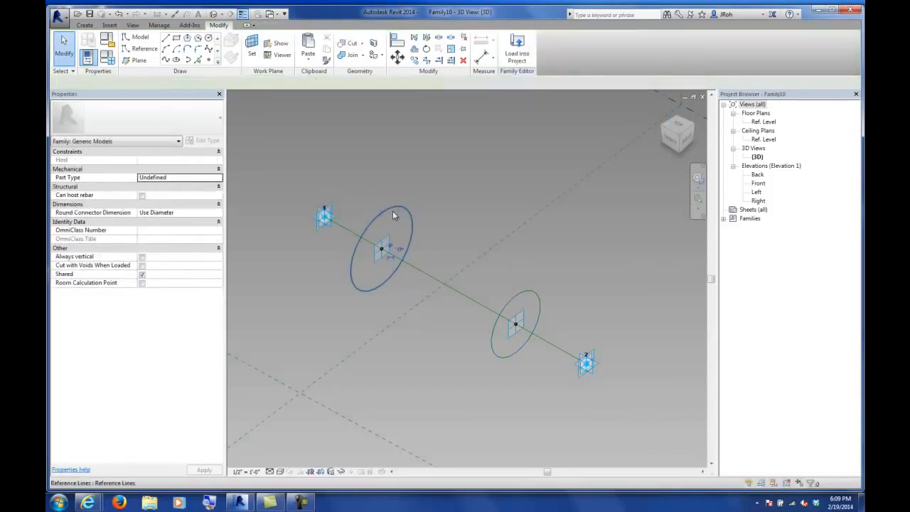
# - Make the temporary radius dimensions of both reference circles permanent
pyautogui.click(393, 206)
pyautogui.click(391, 260)
pyautogui.click(442, 237)
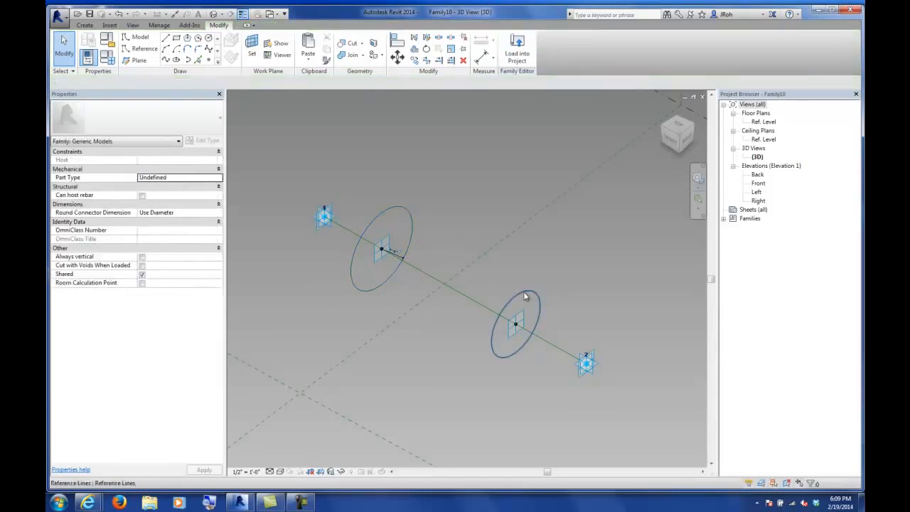
pyautogui.click(525, 296)
pyautogui.click(524, 326)
pyautogui.click(593, 280)
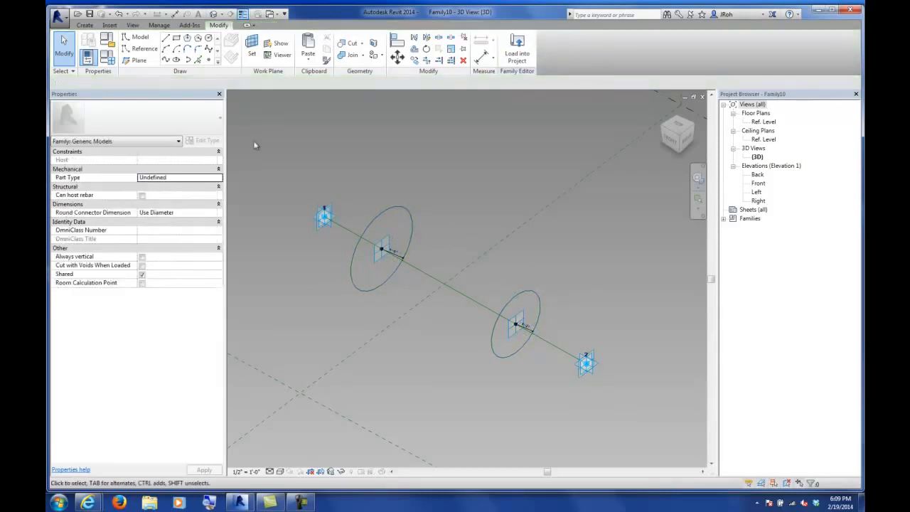
# - Add a length family parameter named r and set its value to 0' 6"
pyautogui.click(108, 57)
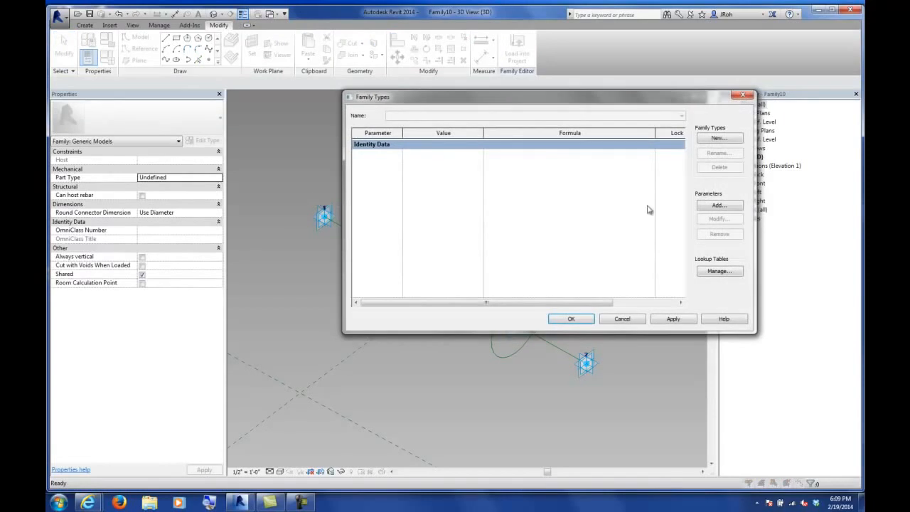
pyautogui.click(718, 205)
pyautogui.write('r')
pyautogui.click(535, 349)
pyautogui.click(433, 154)
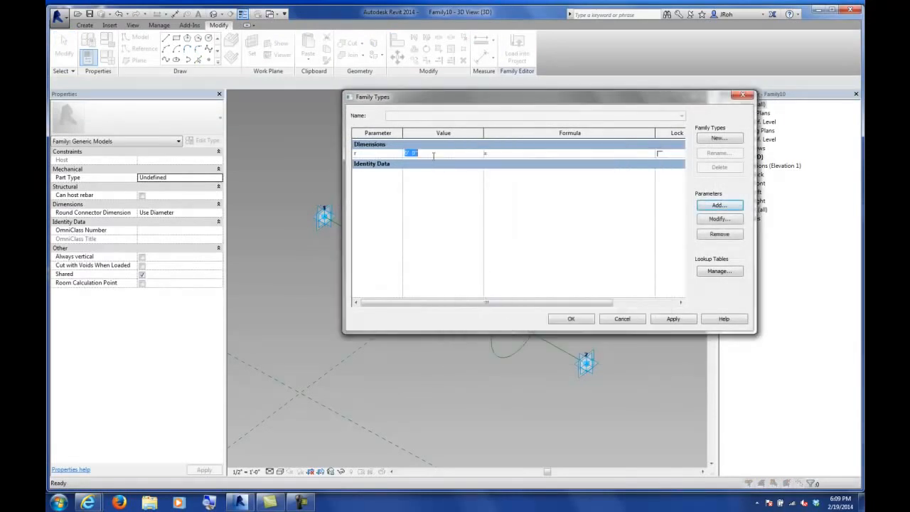
pyautogui.press('Tab')
pyautogui.click(579, 321)
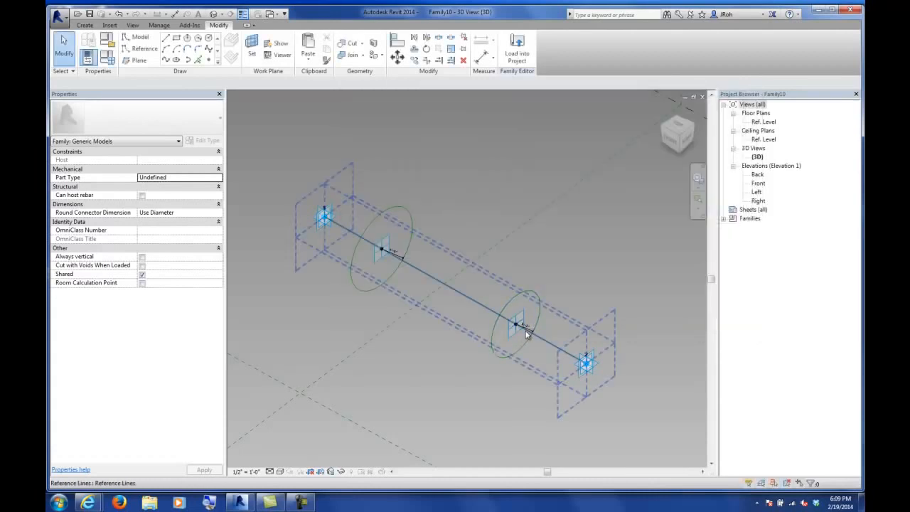
# - Label the radius dimensions of both reference circles with the parameter r
pyautogui.click(528, 329)
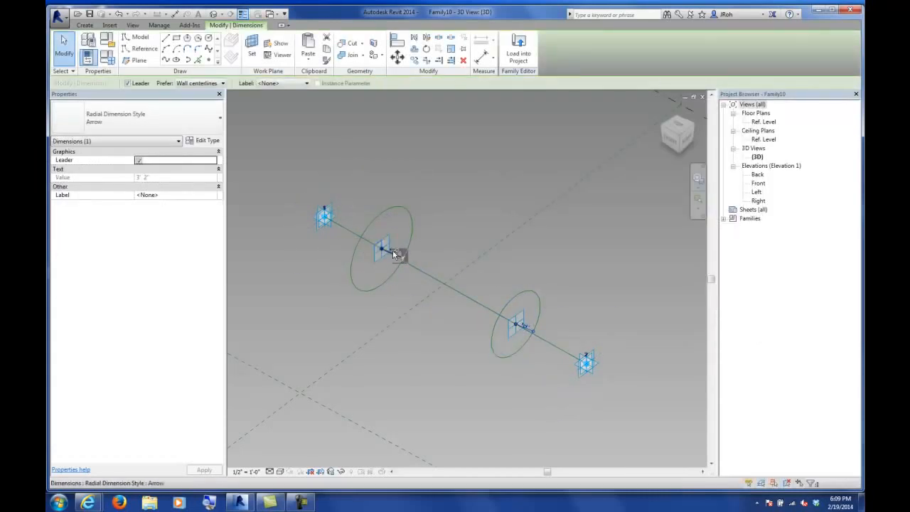
pyautogui.keyDown('ctrl'); pyautogui.click(395, 251); pyautogui.keyUp('ctrl')
pyautogui.click(299, 83)
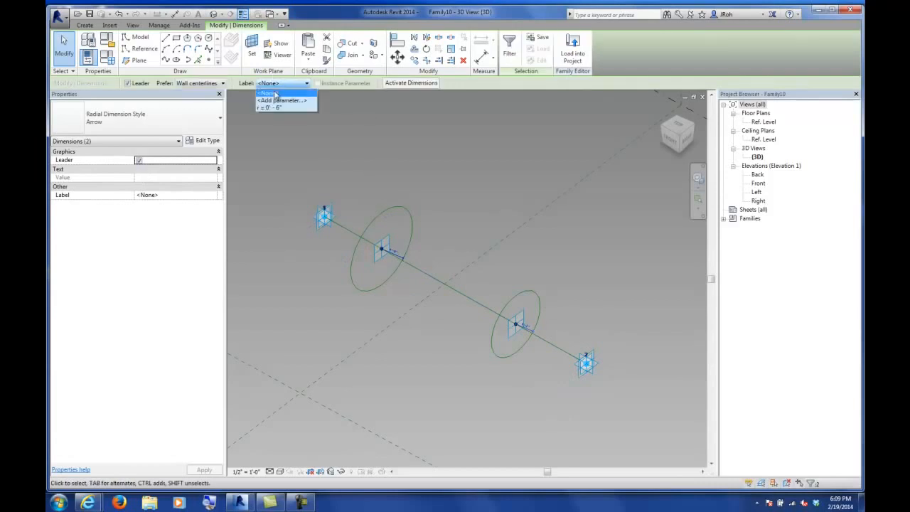
pyautogui.click(284, 106)
pyautogui.click(424, 197)
# - Create a solid form between the two reference circles to make a round pipe along the reference line
pyautogui.scroll(4, 518, 330)
pyautogui.scroll(2, 517, 330)
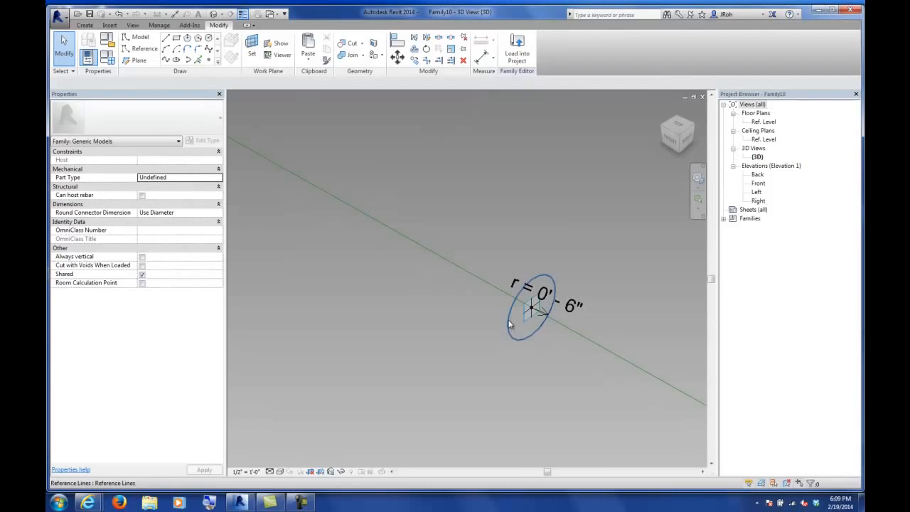
pyautogui.click(506, 317)
pyautogui.scroll(-4, 451, 323)
pyautogui.moveTo(365, 279); pyautogui.dragTo(571, 338, button='middle')
pyautogui.scroll(5, 476, 261)
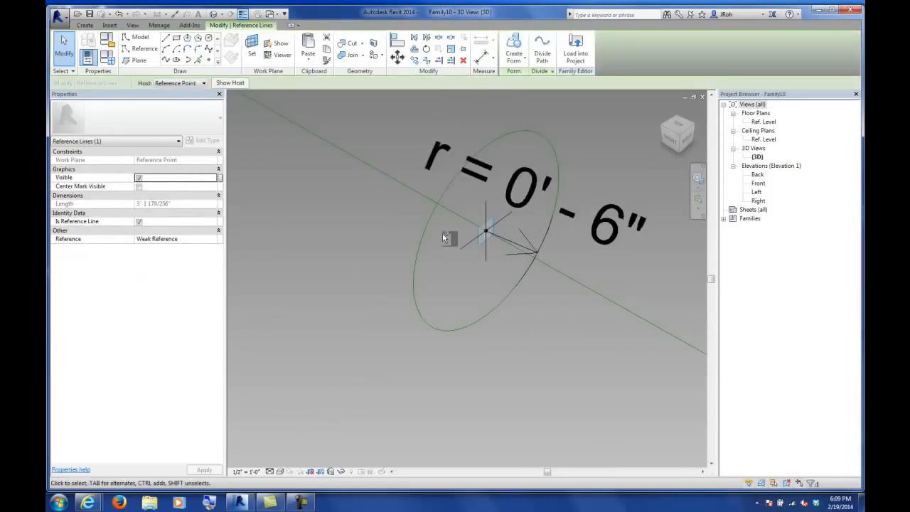
pyautogui.keyDown('ctrl'); pyautogui.click(428, 222); pyautogui.keyUp('ctrl')
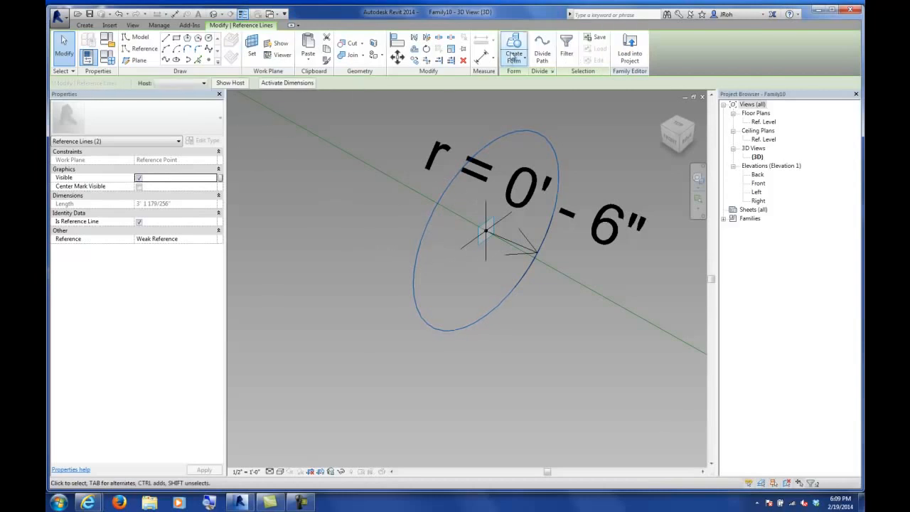
pyautogui.click(514, 61)
pyautogui.click(532, 75)
pyautogui.scroll(-4, 427, 240)
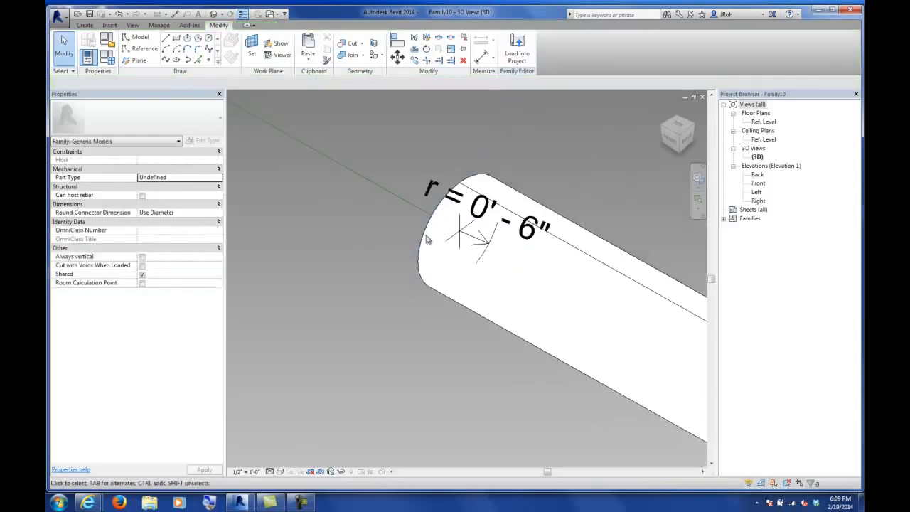
pyautogui.scroll(-3, 427, 240)
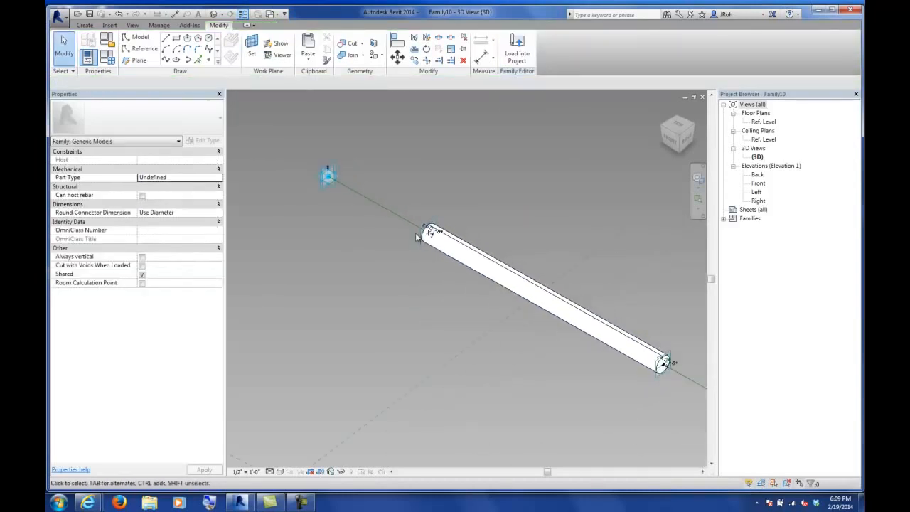
# - Set the Normalized Curve Parameter of the hosted point nearest adaptive point 2 to 1
pyautogui.click(663, 364)
pyautogui.moveTo(605, 380); pyautogui.dragTo(422, 315, button='middle')
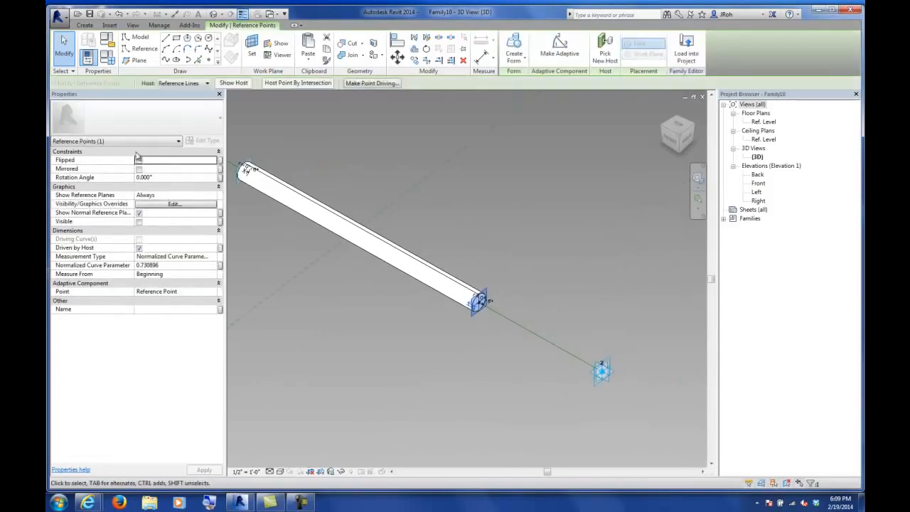
pyautogui.click(180, 266)
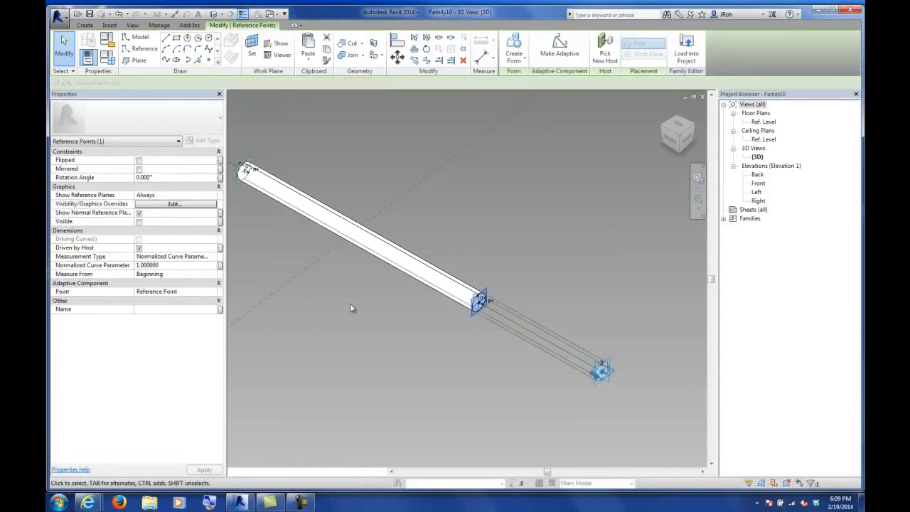
# - Set the Normalized Curve Parameter of the hosted point nearest adaptive point 1 to 0
pyautogui.moveTo(360, 185); pyautogui.dragTo(475, 214, button='middle')
pyautogui.click(352, 210)
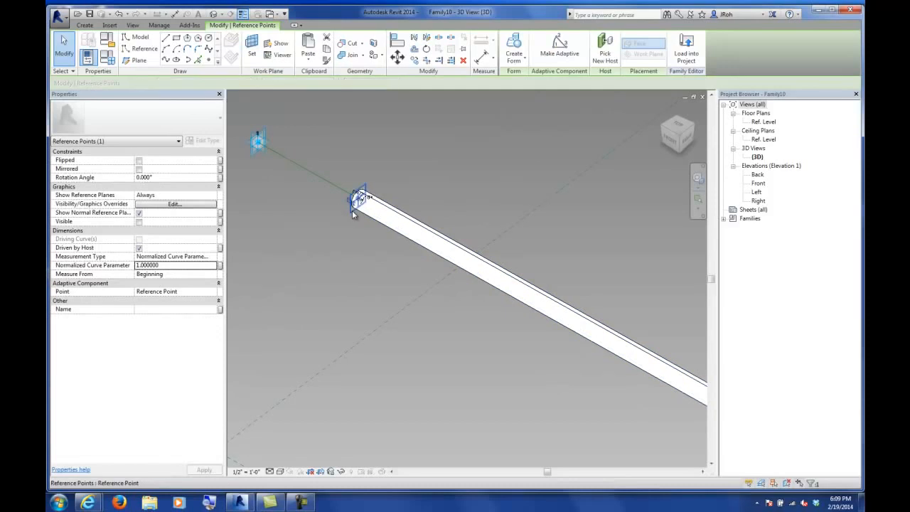
pyautogui.click(178, 265)
pyautogui.write('0')
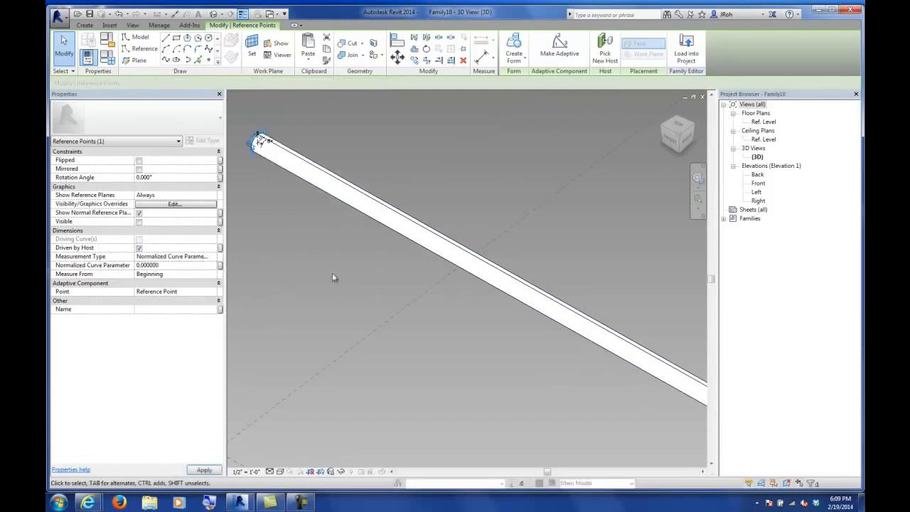
pyautogui.click(438, 191)
# - Save the family as AdaptivePipe in the UNCC folder
pyautogui.scroll(-5, 436, 190)
pyautogui.keyDown('shift'); pyautogui.moveTo(411, 214); pyautogui.dragTo(361, 187, button='middle'); pyautogui.keyUp('shift')
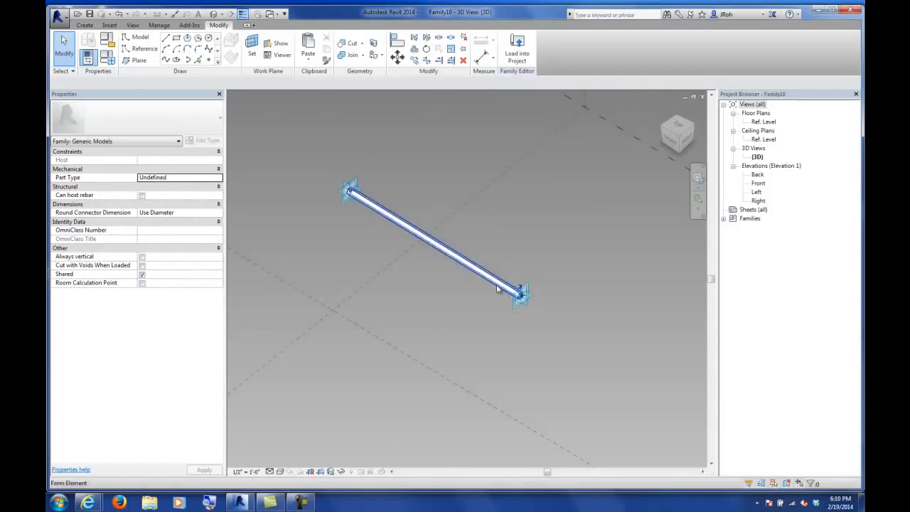
pyautogui.click(91, 14)
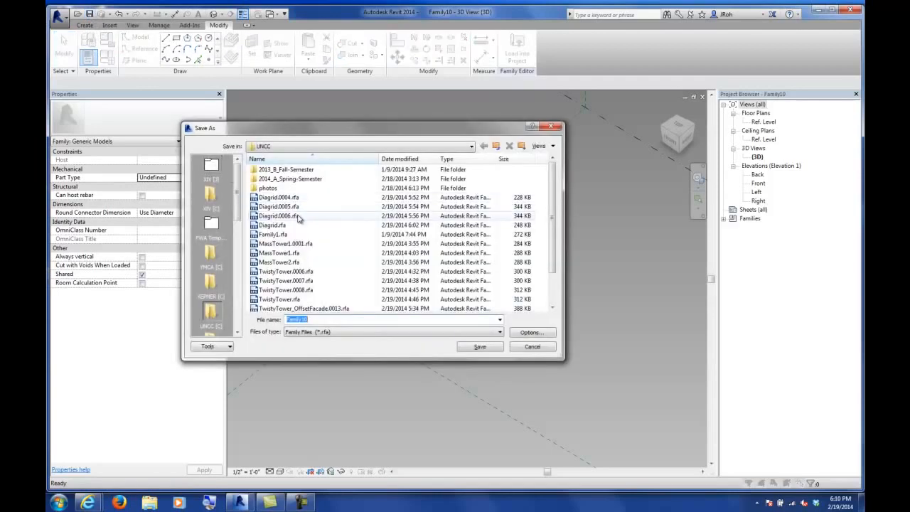
pyautogui.write('AdaptivePipe')
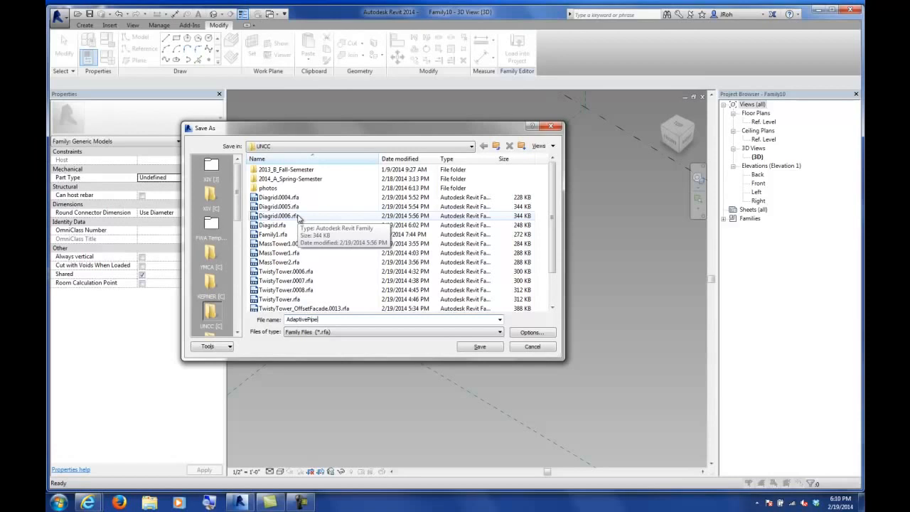
pyautogui.press('Return')
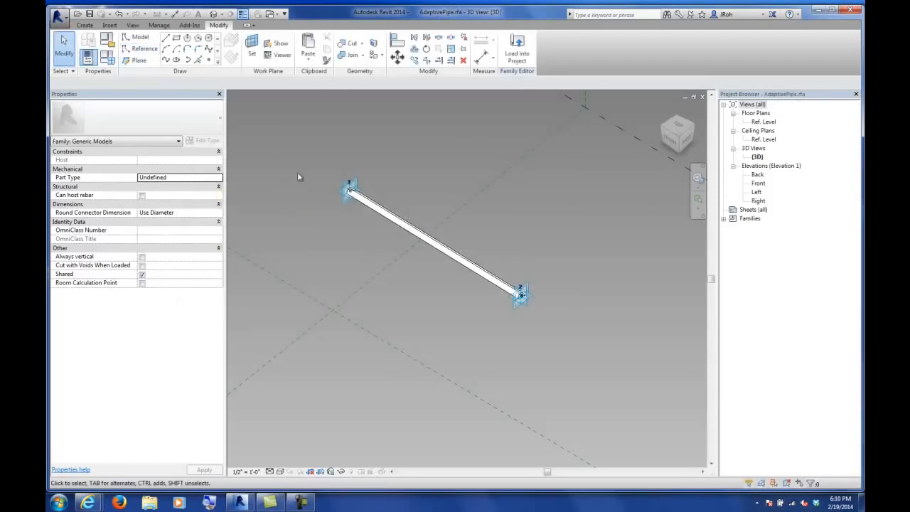
# - Load the AdaptivePipe family into TwistyTower_OffsetFacade.rfa and end the component placement without placing one
pyautogui.click(517, 57)
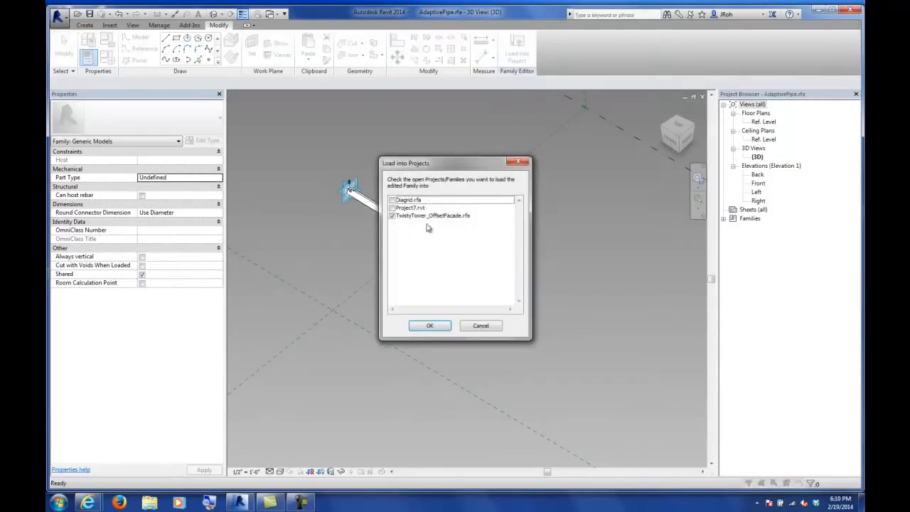
pyautogui.click(436, 331)
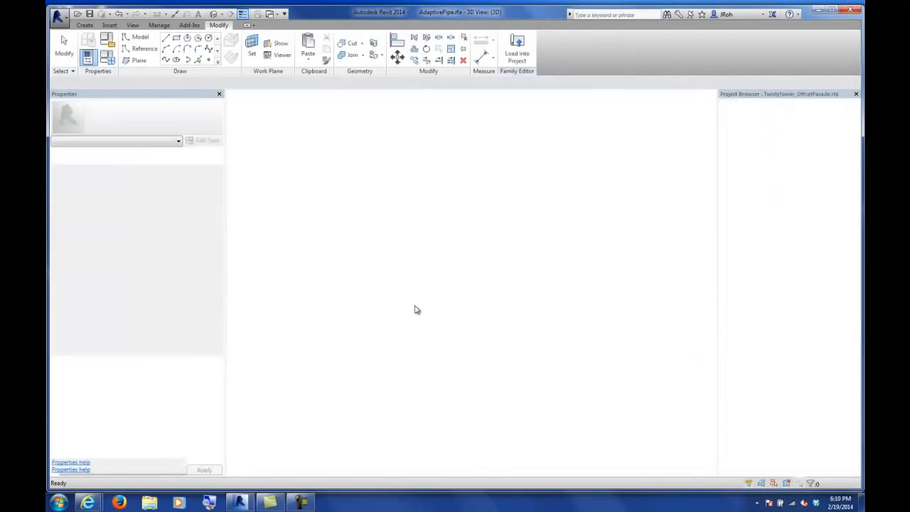
pyautogui.keyDown('shift'); pyautogui.moveTo(462, 306); pyautogui.dragTo(517, 306, button='middle'); pyautogui.keyUp('shift')
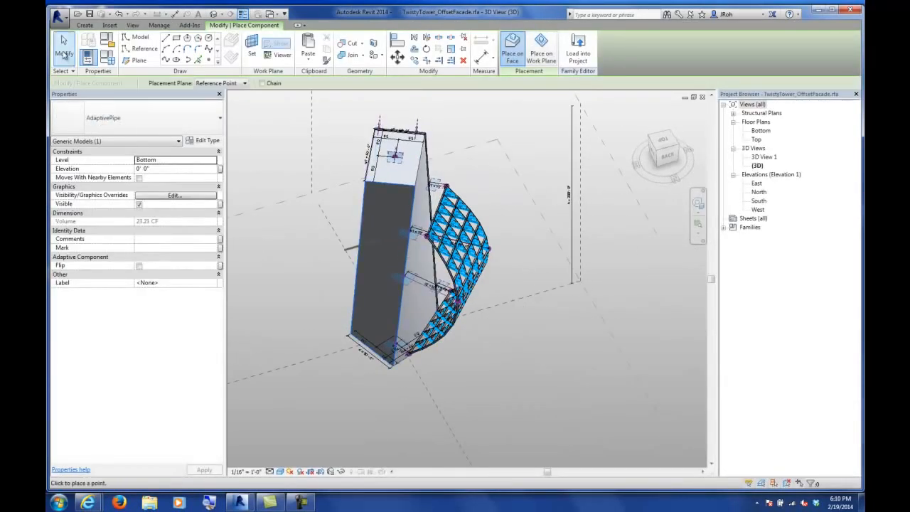
pyautogui.click(64, 46)
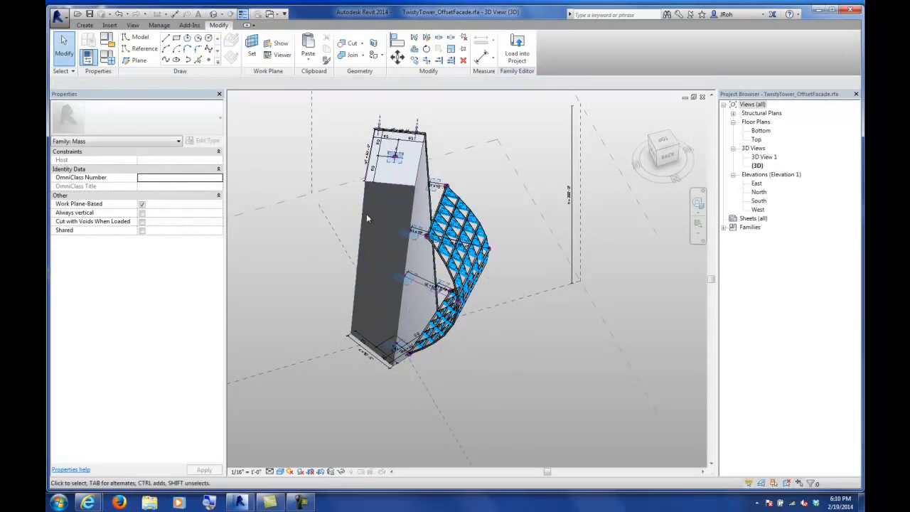
pyautogui.moveTo(308, 239); pyautogui.dragTo(553, 265, button='middle')
pyautogui.scroll(-2, 538, 268)
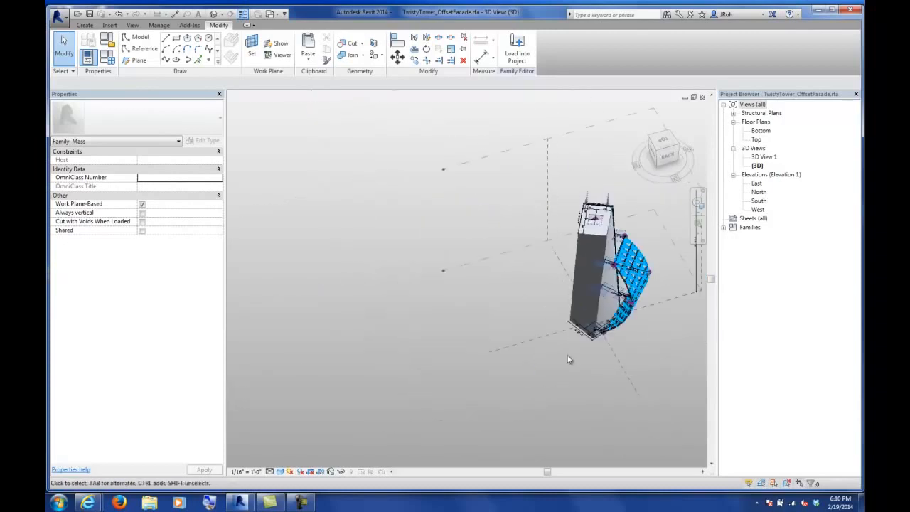
pyautogui.moveTo(567, 358); pyautogui.dragTo(455, 289, button='middle')
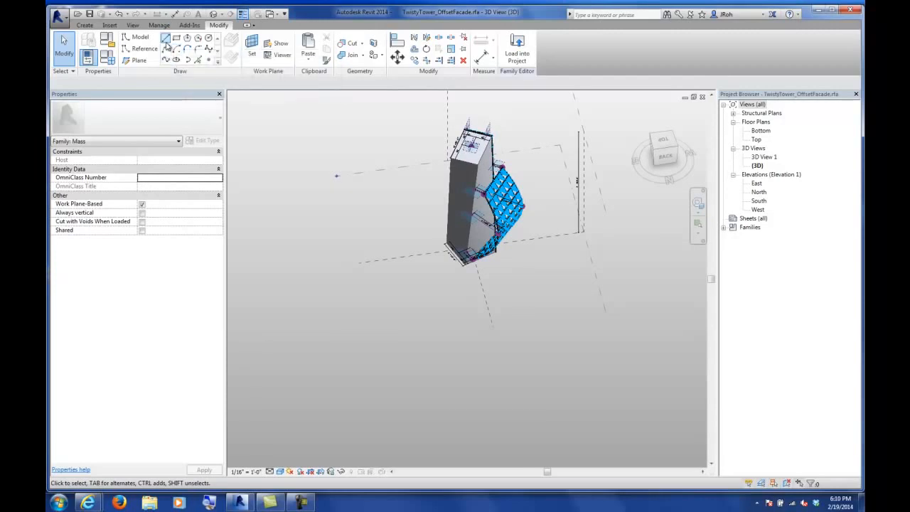
pyautogui.click(166, 60)
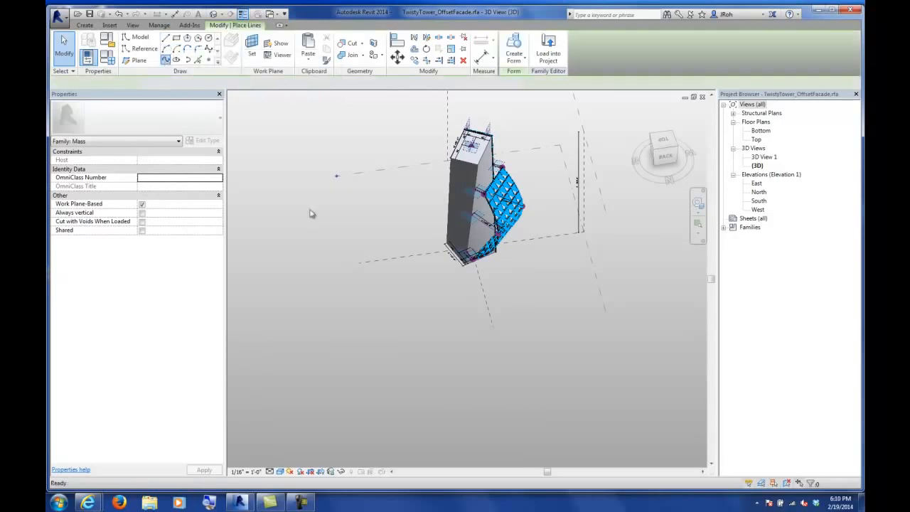
pyautogui.click(391, 295)
pyautogui.click(401, 249)
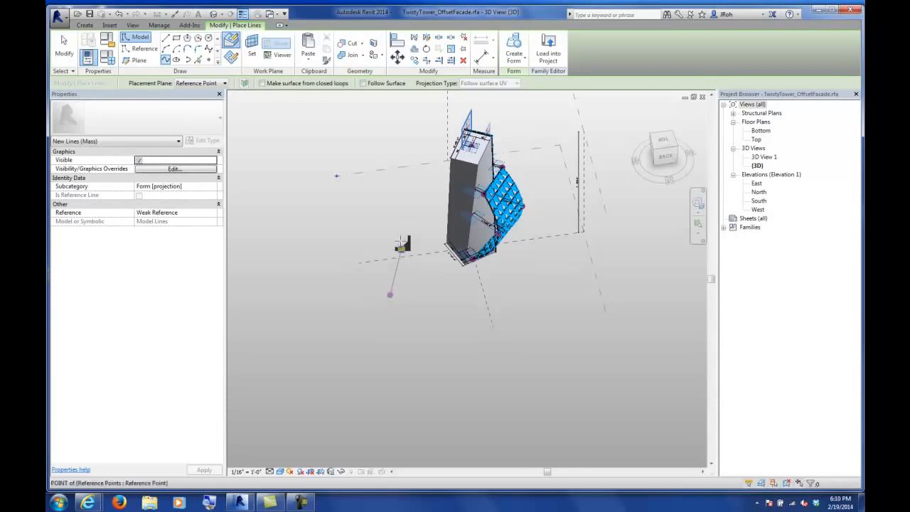
pyautogui.click(389, 216)
pyautogui.click(64, 49)
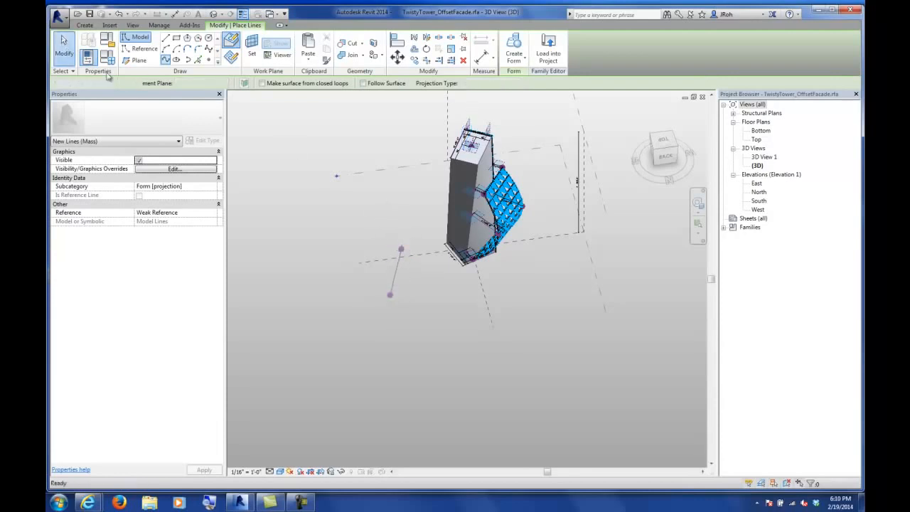
pyautogui.click(393, 281)
pyautogui.press('Delete')
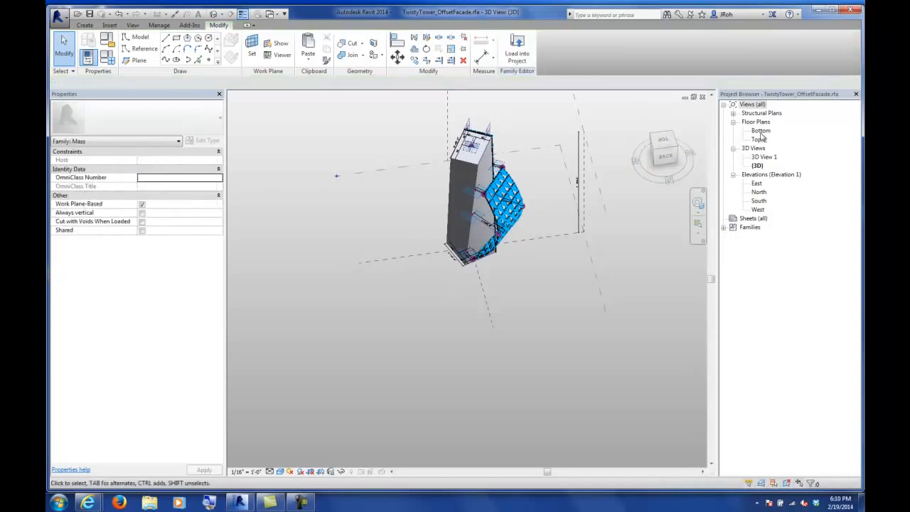
# - Draw an S-shaped spline through four points beside the tower in the Bottom floor plan
pyautogui.doubleClick(761, 131)
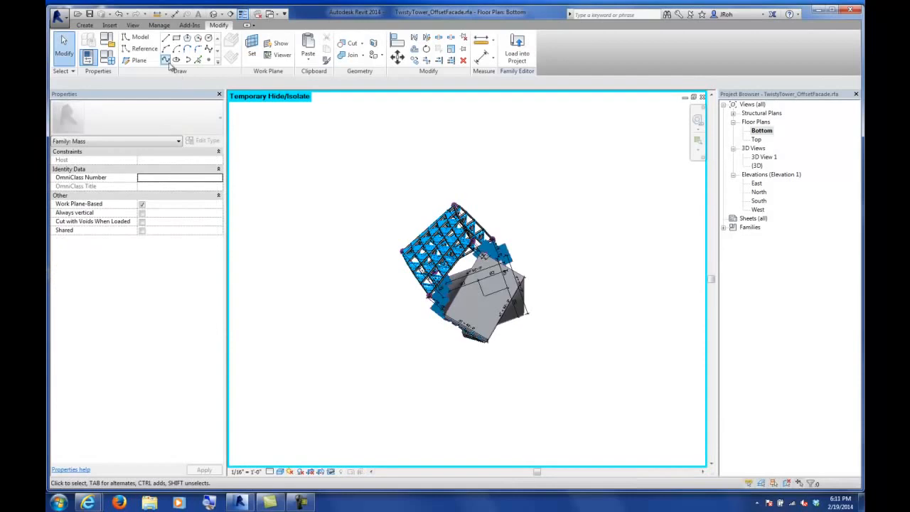
pyautogui.click(165, 61)
pyautogui.moveTo(409, 331); pyautogui.dragTo(382, 232, button='middle')
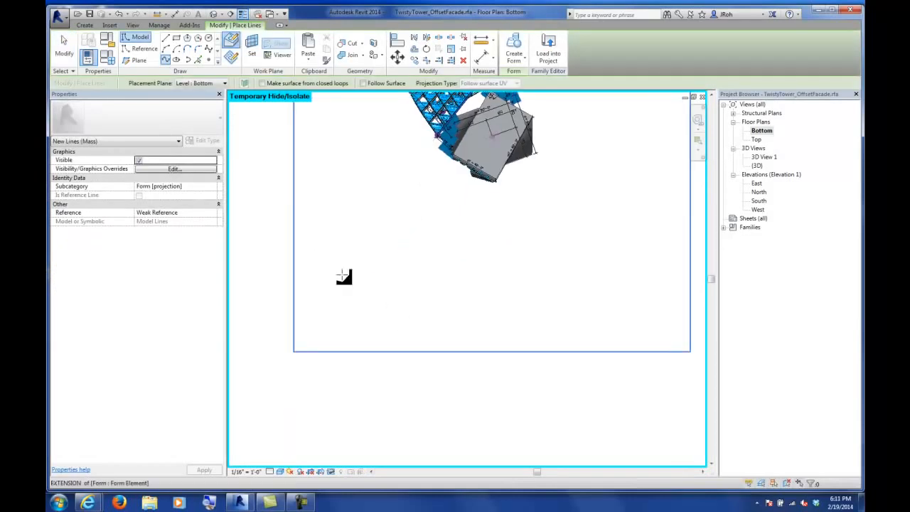
pyautogui.click(325, 323)
pyautogui.click(380, 280)
pyautogui.click(437, 313)
pyautogui.click(522, 324)
pyautogui.press('Escape')
pyautogui.press('Escape')
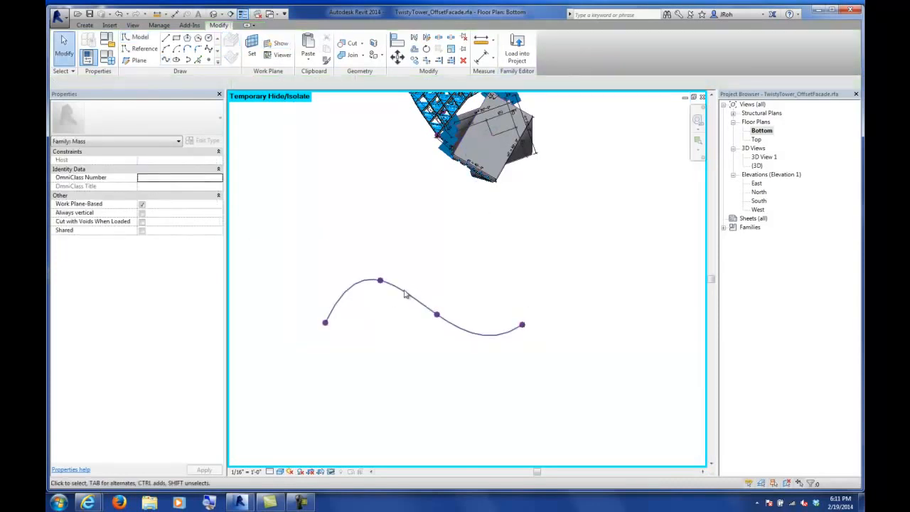
# - Draw a second four-point spline in the Top floor plan, crossing above the lower spline with a different curvature
pyautogui.doubleClick(756, 139)
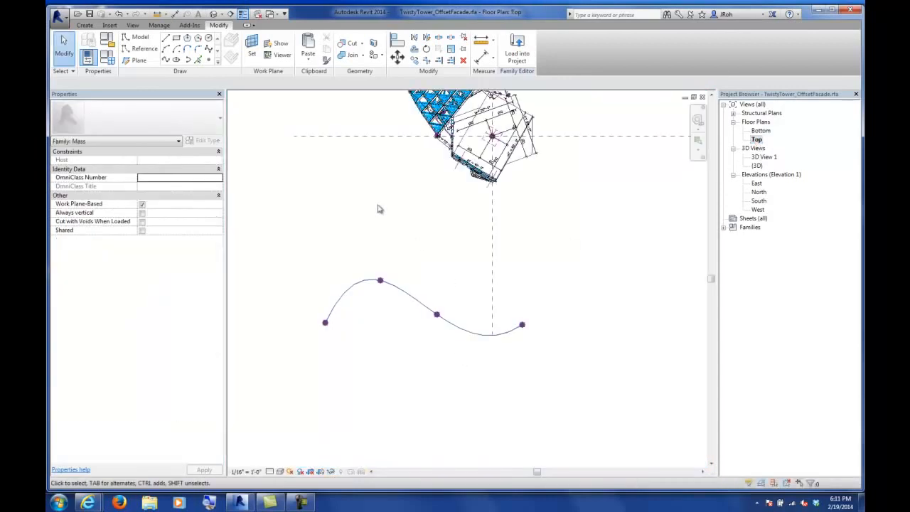
pyautogui.click(166, 61)
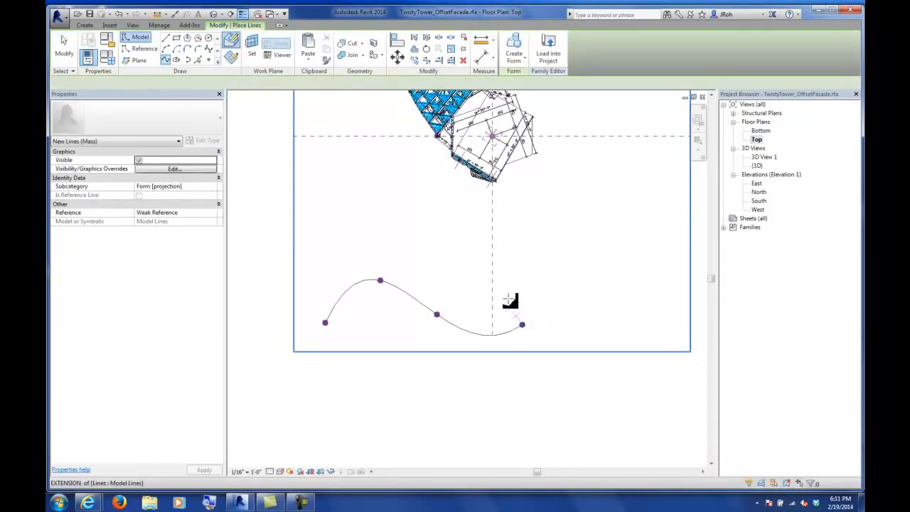
pyautogui.click(320, 284)
pyautogui.click(372, 310)
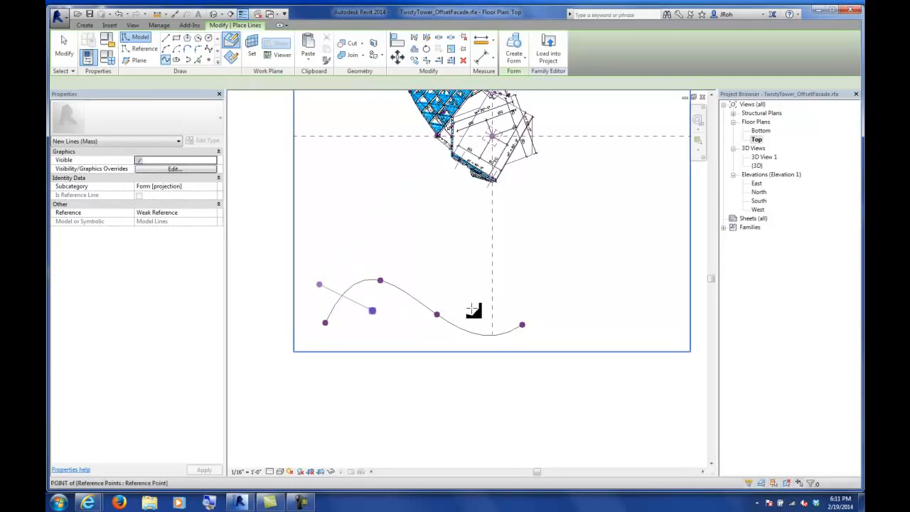
pyautogui.click(471, 308)
pyautogui.click(531, 297)
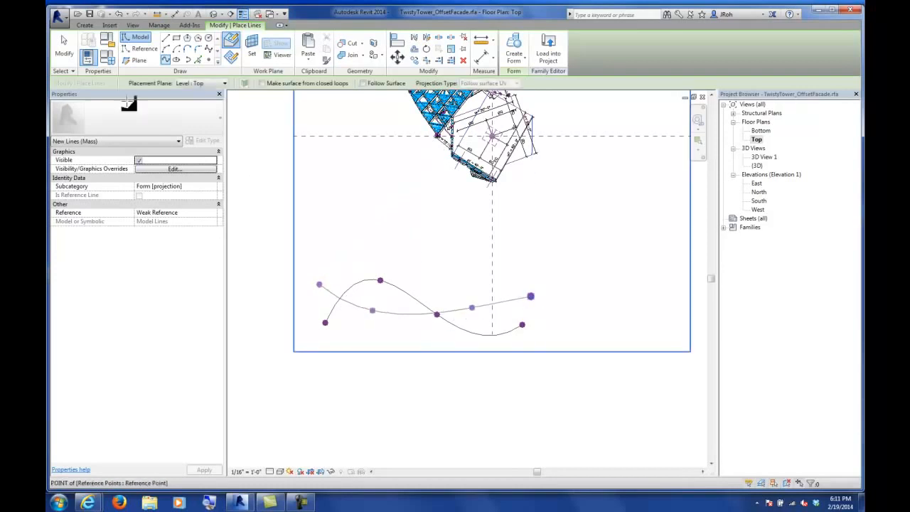
pyautogui.press('Escape')
pyautogui.press('Escape')
# - Create a solid form from the Bottom and Top level splines in the {3D} view
pyautogui.doubleClick(757, 165)
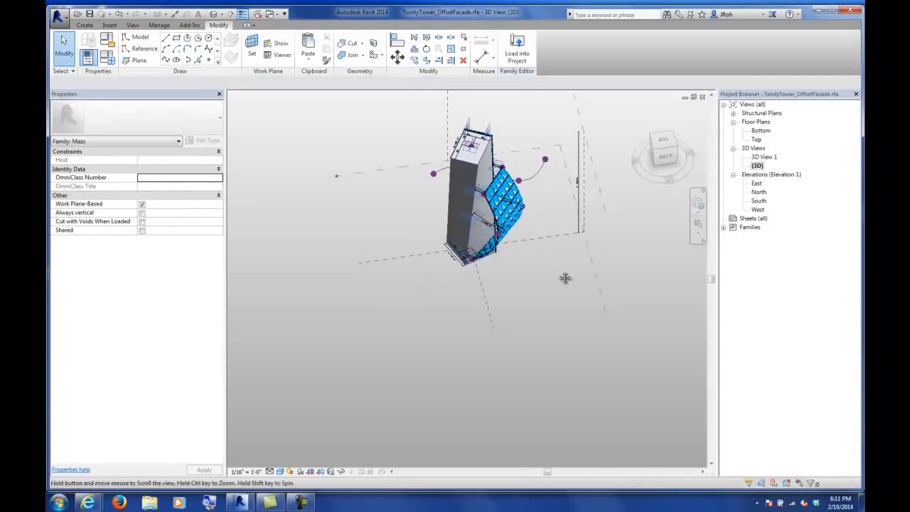
pyautogui.keyDown('shift'); pyautogui.moveTo(559, 270); pyautogui.dragTo(530, 256, button='middle'); pyautogui.keyUp('shift')
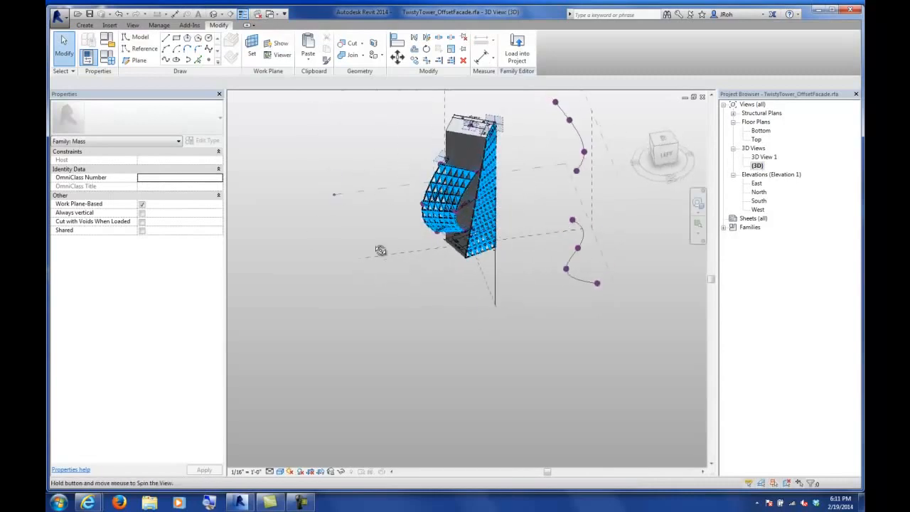
pyautogui.click(583, 281)
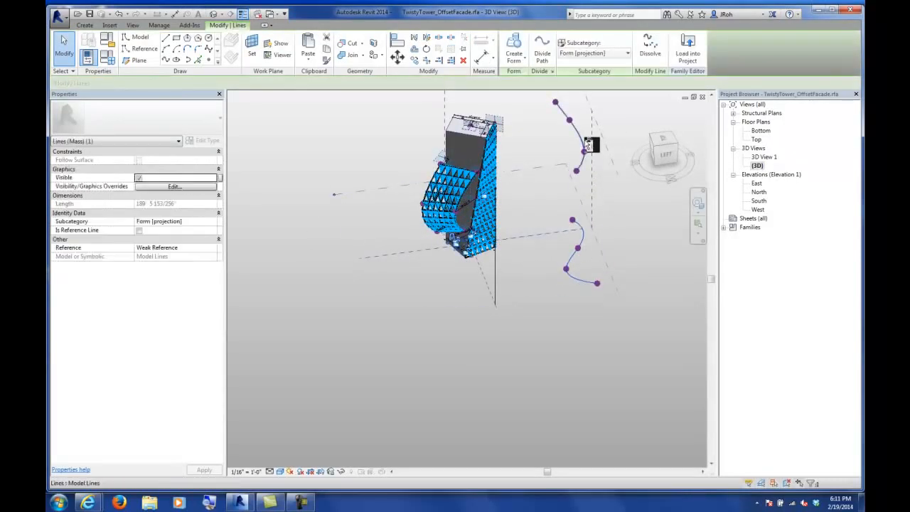
pyautogui.keyDown('ctrl'); pyautogui.click(586, 143); pyautogui.keyUp('ctrl')
pyautogui.click(514, 59)
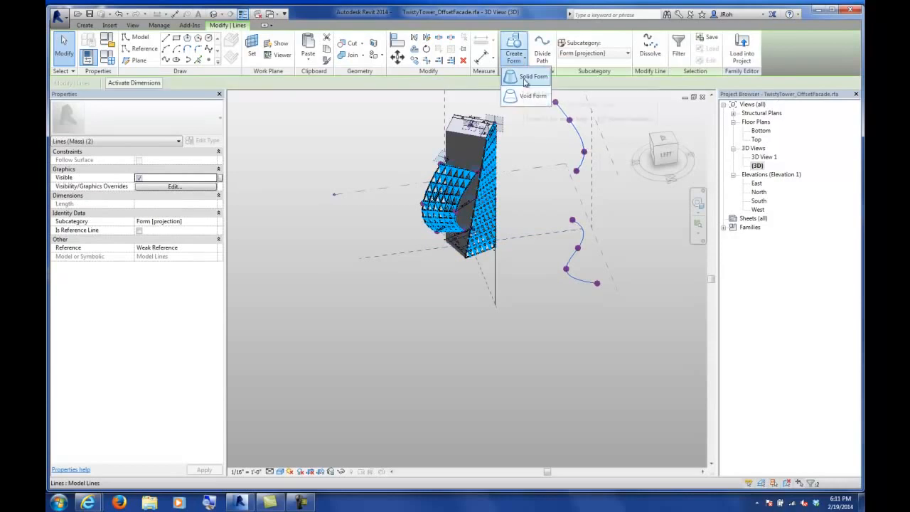
pyautogui.click(525, 79)
pyautogui.press('Escape')
# - Divide the new curved surface into a UV grid and turn on Nodes in its surface representation
pyautogui.keyDown('shift'); pyautogui.moveTo(562, 310); pyautogui.dragTo(375, 315, button='middle'); pyautogui.keyUp('shift')
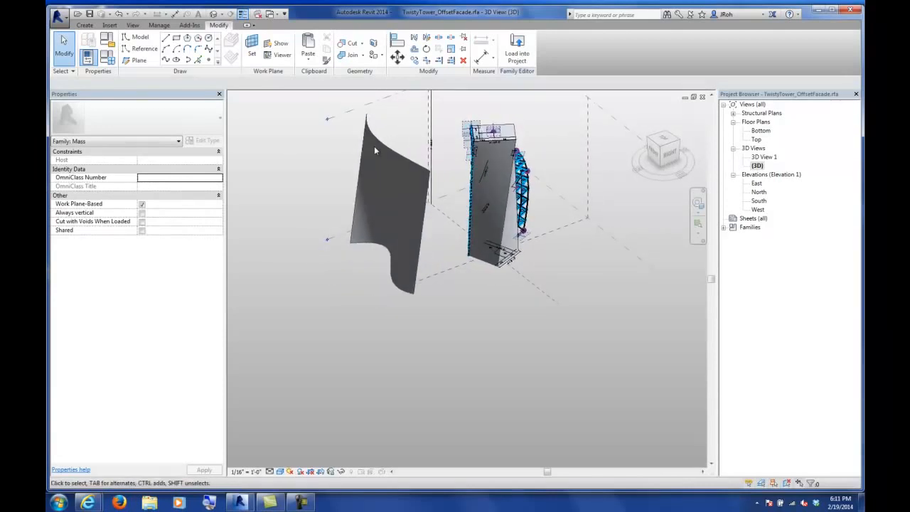
pyautogui.scroll(2, 376, 163)
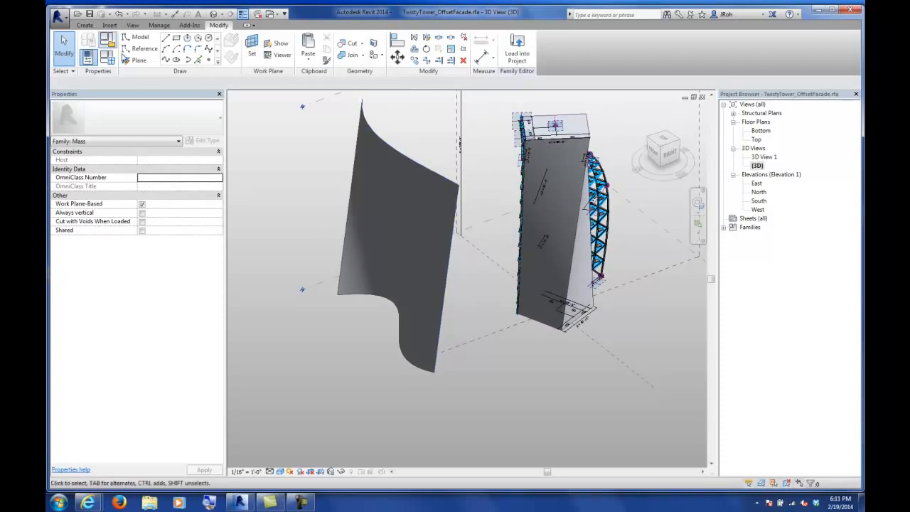
pyautogui.click(355, 179)
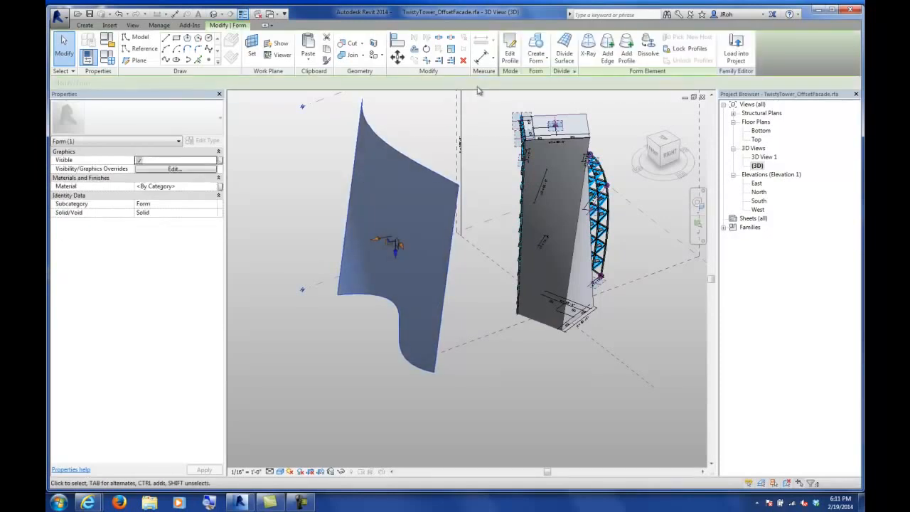
pyautogui.click(564, 48)
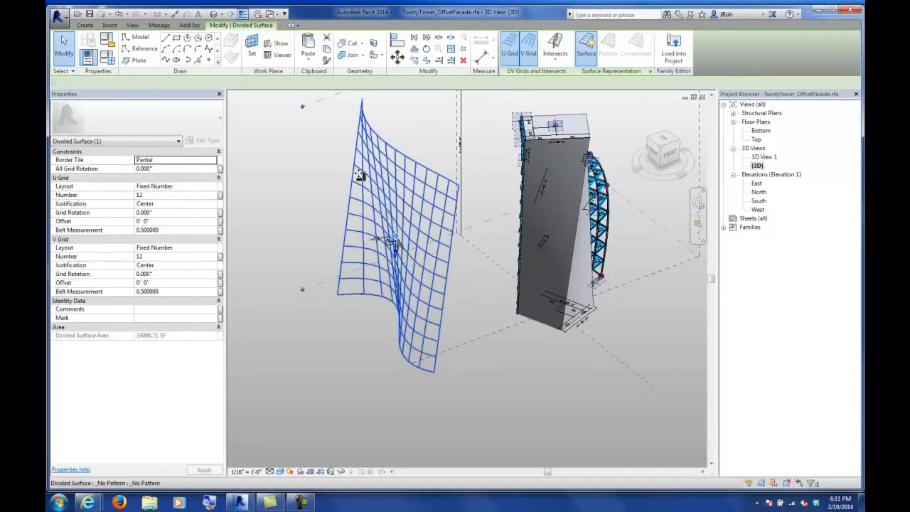
pyautogui.click(650, 73)
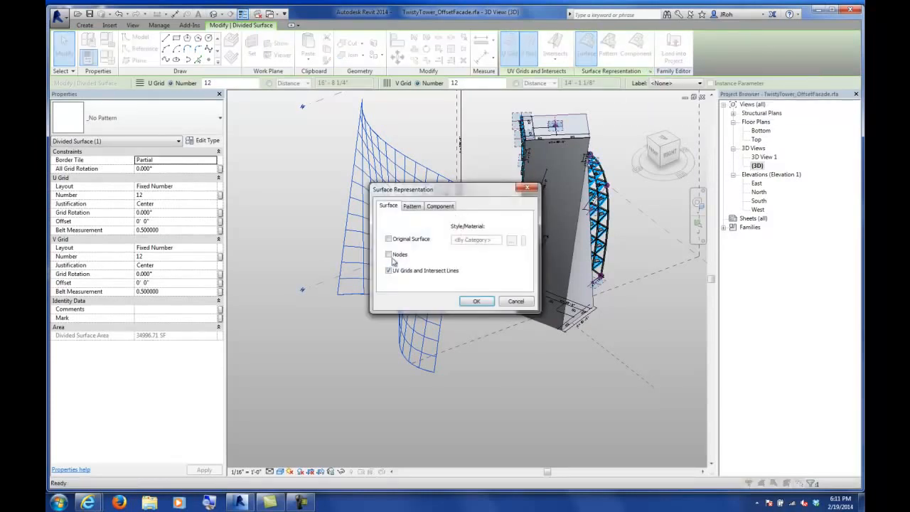
pyautogui.click(477, 301)
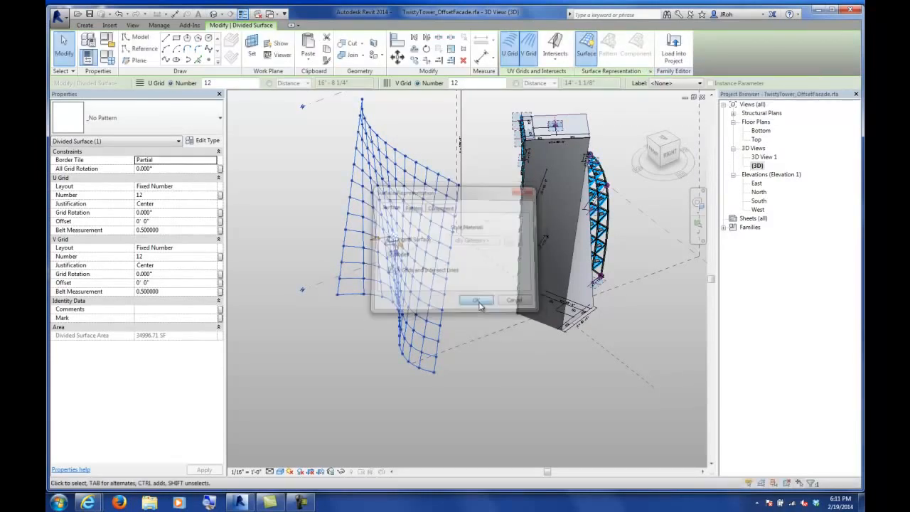
pyautogui.keyDown('shift'); pyautogui.moveTo(329, 349); pyautogui.dragTo(334, 313, button='middle'); pyautogui.keyUp('shift')
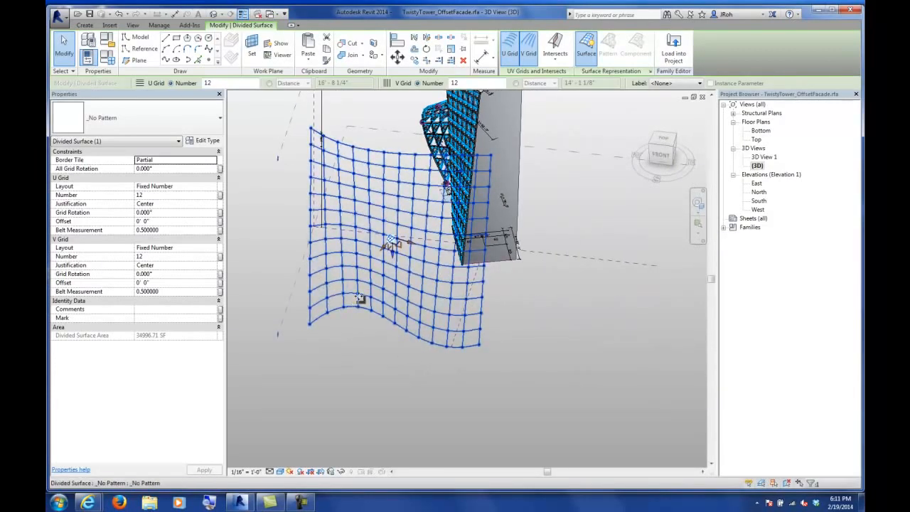
pyautogui.keyDown('shift'); pyautogui.moveTo(448, 307); pyautogui.dragTo(402, 307, button='middle'); pyautogui.keyUp('shift')
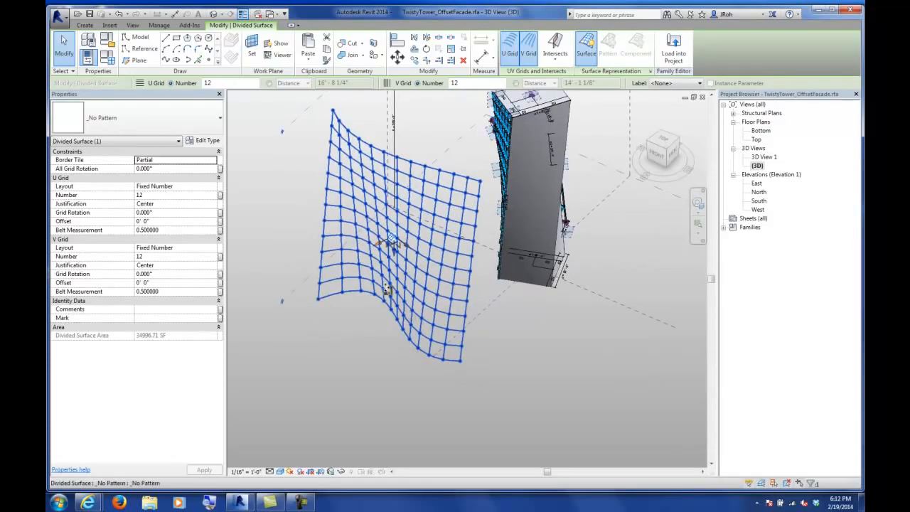
# - Load the AdaptivePipe family into TwistyTower_OffsetFacade.rfa again and open the tower family's {3D} view
pyautogui.click(270, 14)
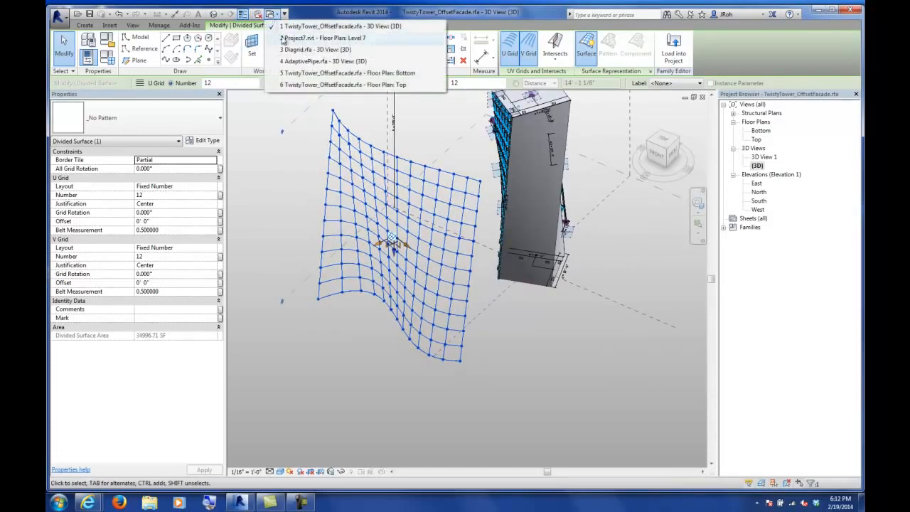
pyautogui.click(313, 72)
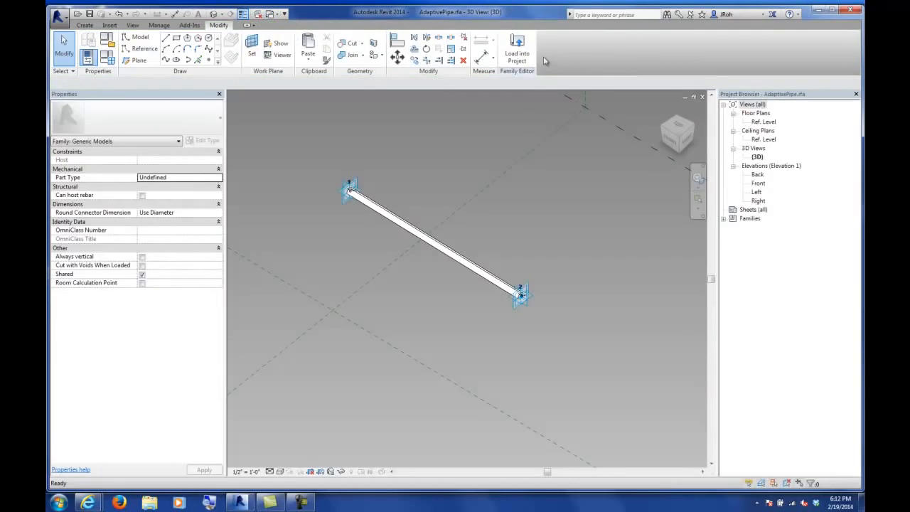
pyautogui.click(517, 53)
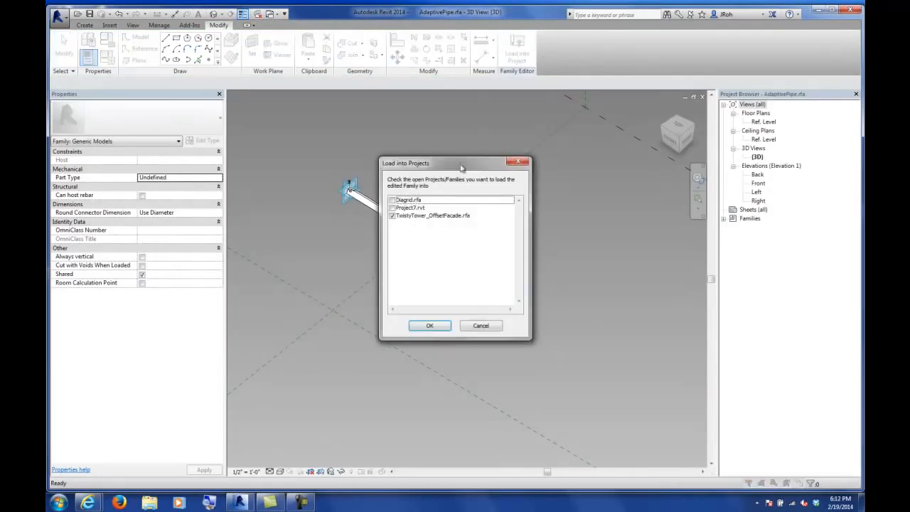
pyautogui.click(430, 326)
pyautogui.doubleClick(757, 166)
# - Place one AdaptivePipe component between the corner node and the adjacent node on the divided surface's lower edge
pyautogui.scroll(6, 354, 288)
pyautogui.moveTo(302, 297); pyautogui.dragTo(403, 284, button='middle')
pyautogui.scroll(2, 384, 286)
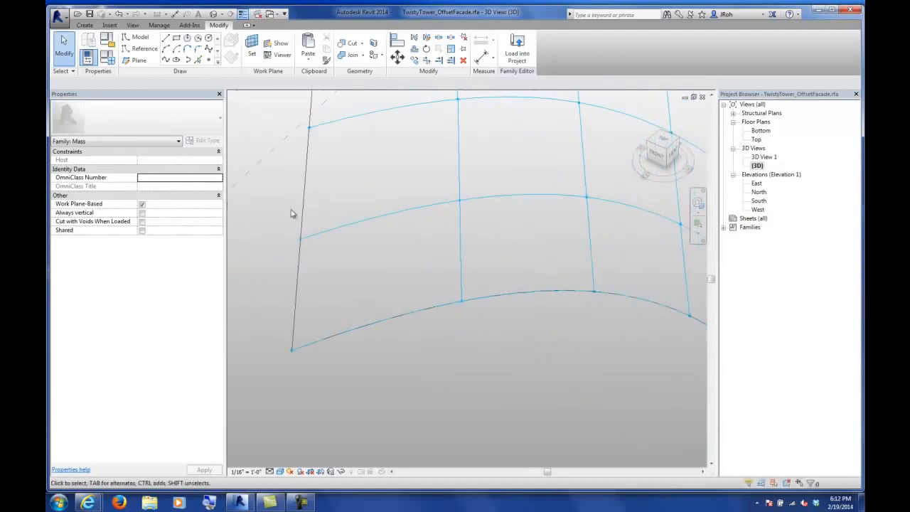
pyautogui.click(85, 25)
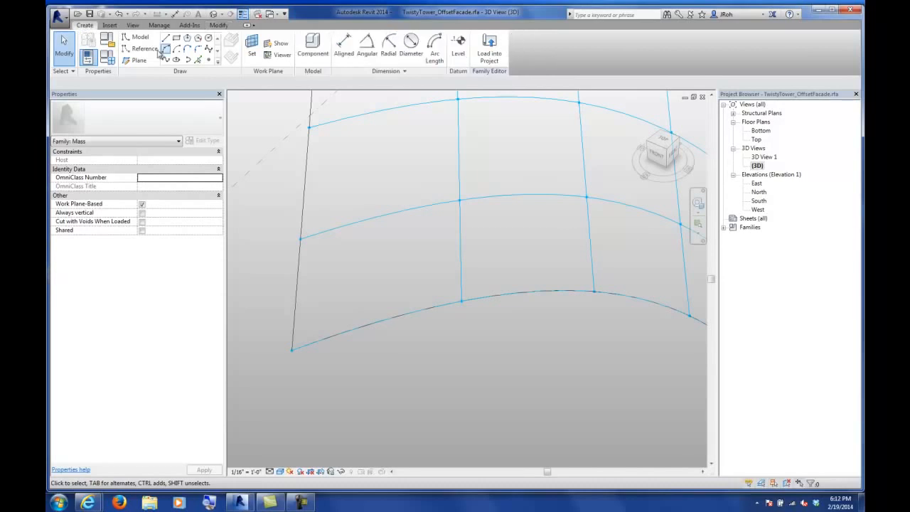
pyautogui.click(312, 49)
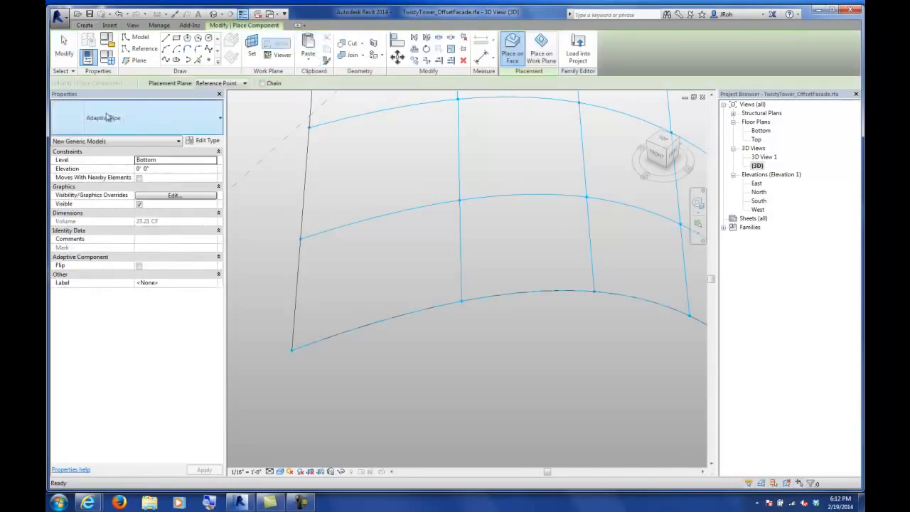
pyautogui.click(293, 350)
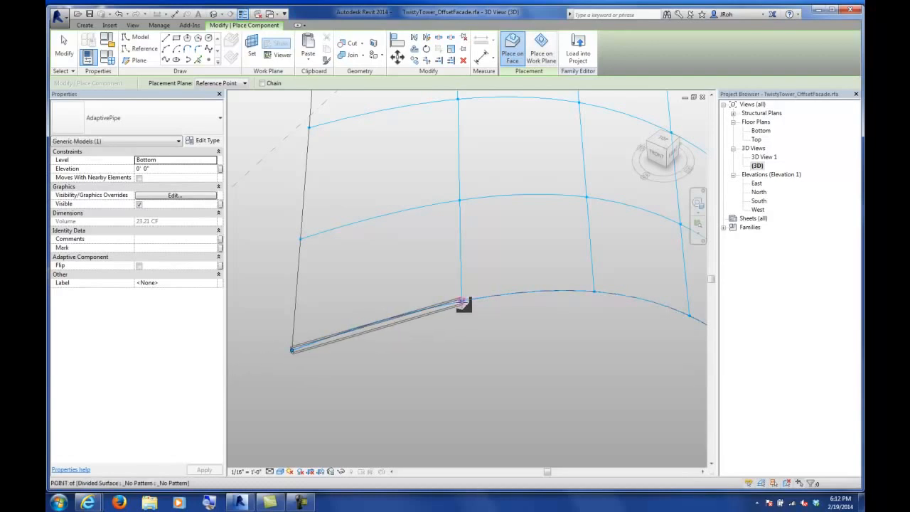
pyautogui.click(463, 303)
pyautogui.press('Escape')
pyautogui.press('Escape')
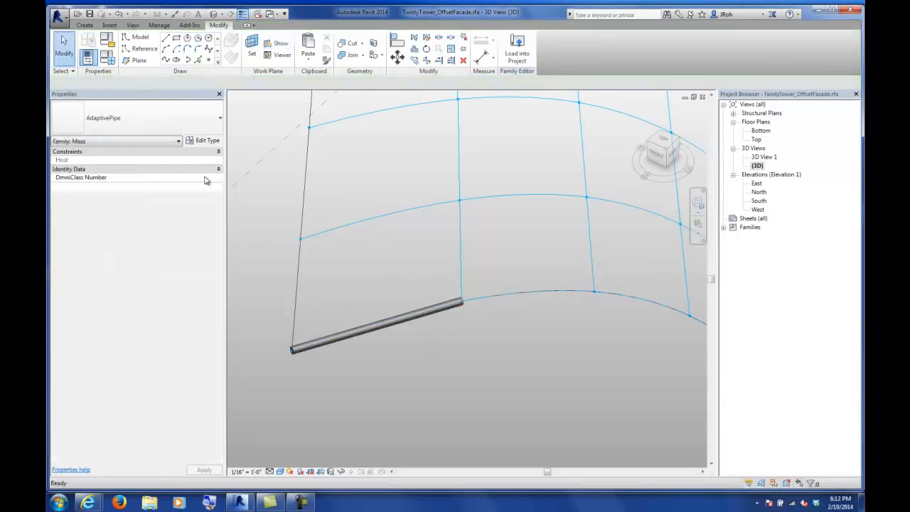
# - Repeat the AdaptivePipe on the divided surface's lower edge across all of the surface's nodes
pyautogui.click(381, 329)
pyautogui.scroll(-5, 388, 333)
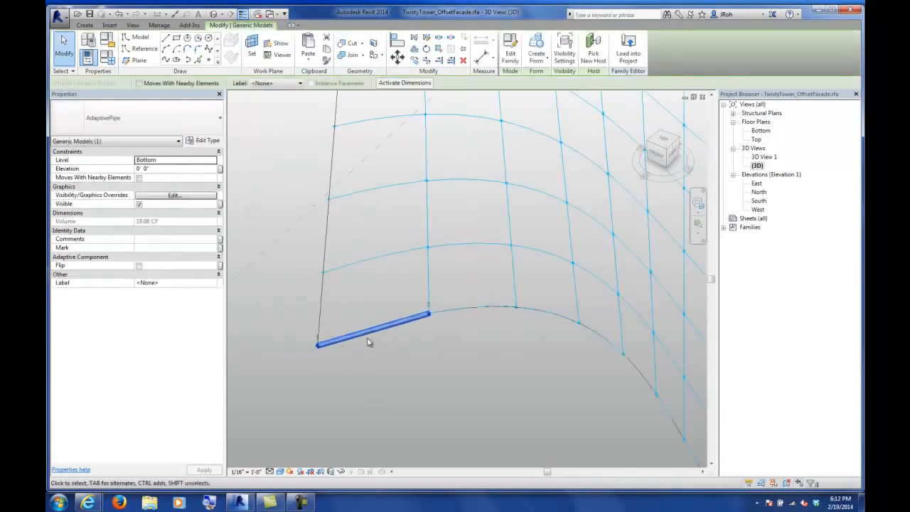
pyautogui.scroll(-1, 398, 336)
pyautogui.moveTo(424, 330); pyautogui.dragTo(400, 348, button='middle')
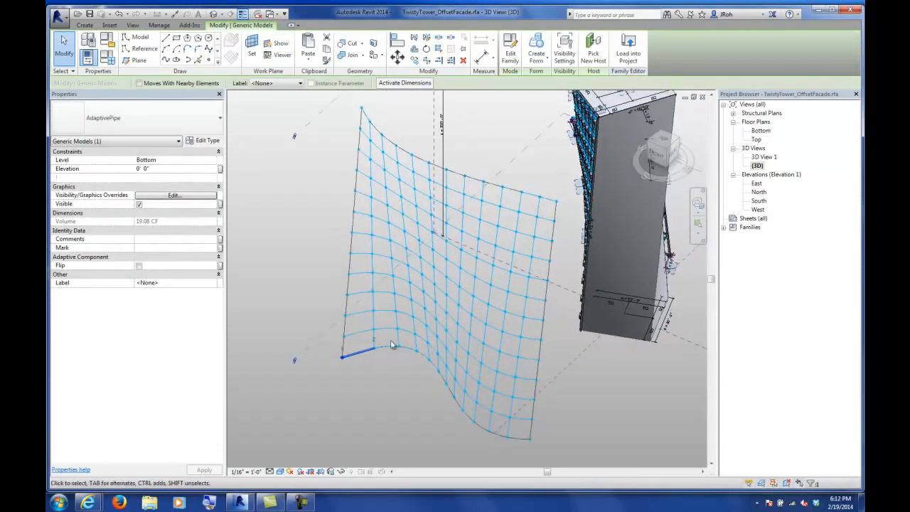
pyautogui.scroll(3, 346, 348)
pyautogui.click(344, 352)
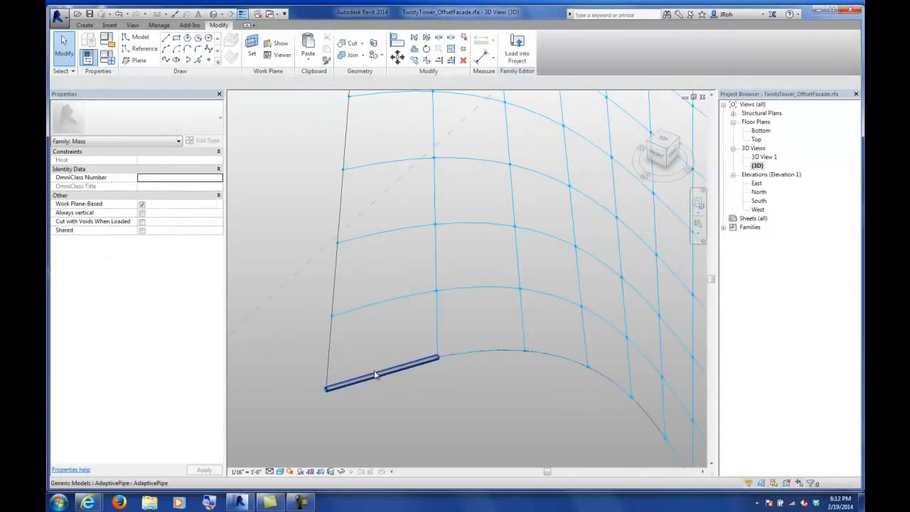
pyautogui.click(375, 374)
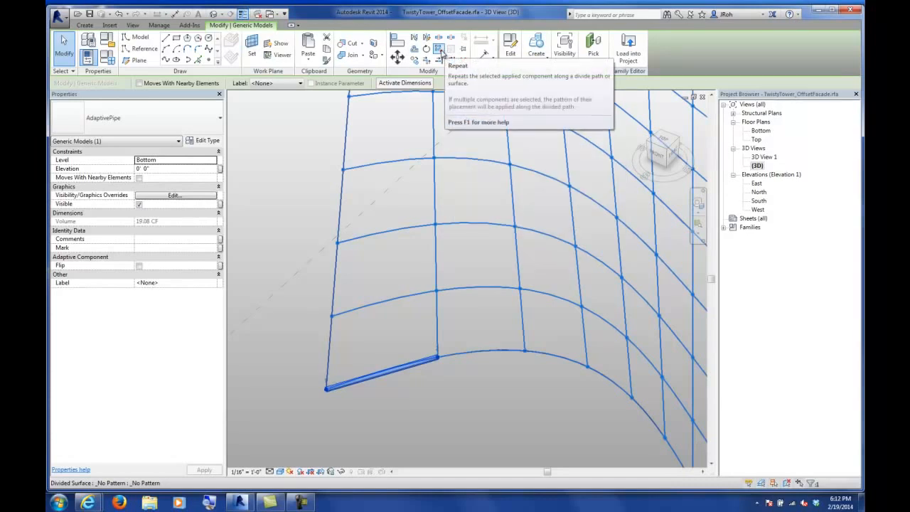
pyautogui.click(439, 50)
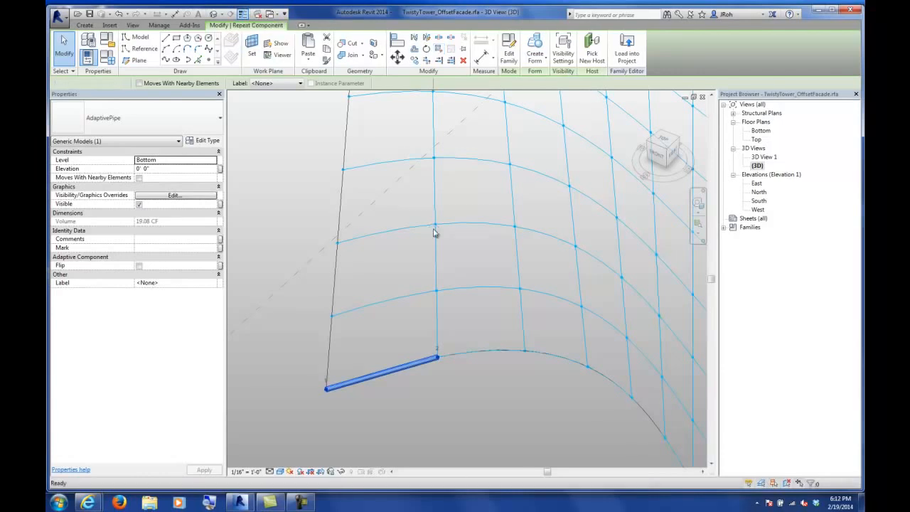
pyautogui.scroll(-5, 431, 234)
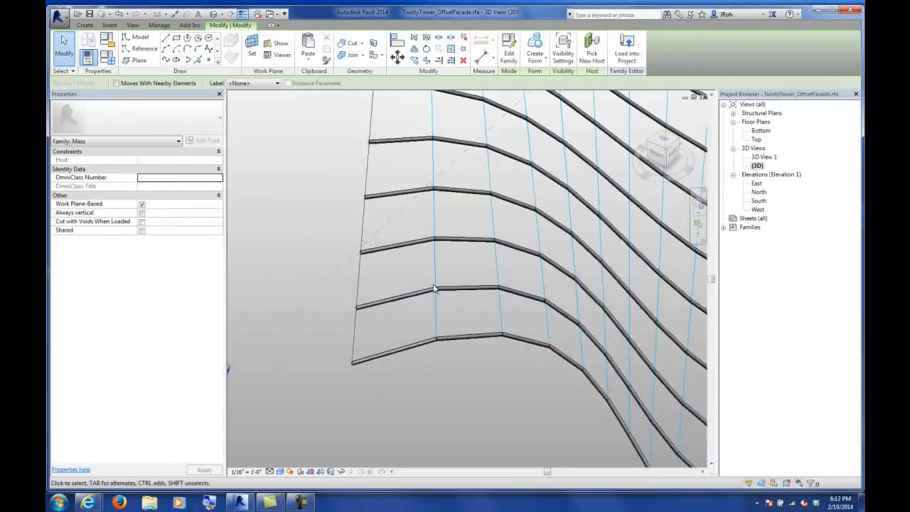
pyautogui.keyDown('shift'); pyautogui.moveTo(436, 290); pyautogui.dragTo(458, 303, button='middle'); pyautogui.keyUp('shift')
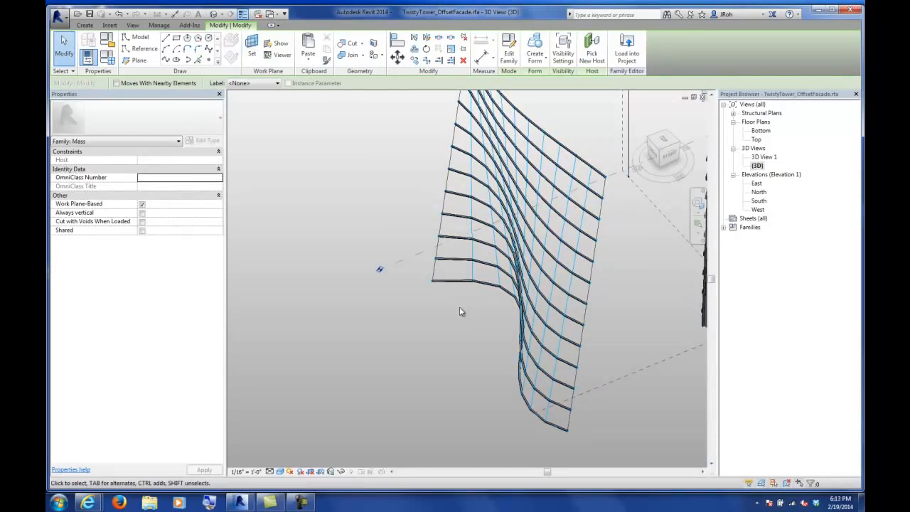
pyautogui.keyDown('shift'); pyautogui.moveTo(428, 292); pyautogui.dragTo(398, 338, button='middle'); pyautogui.keyUp('shift')
# - Try to place an AdaptivePipe diagonally from the lower corner node to the opposite node of the first grid cell
pyautogui.scroll(5, 398, 338)
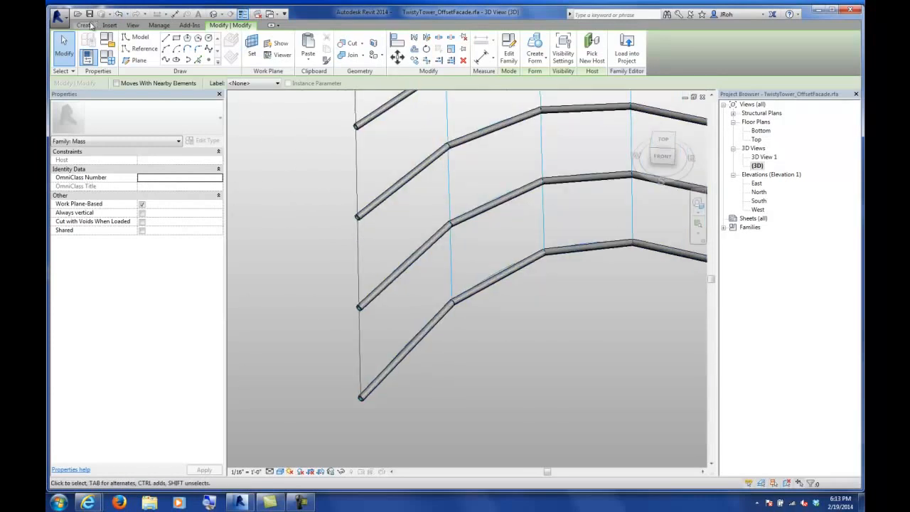
pyautogui.click(86, 26)
pyautogui.click(313, 47)
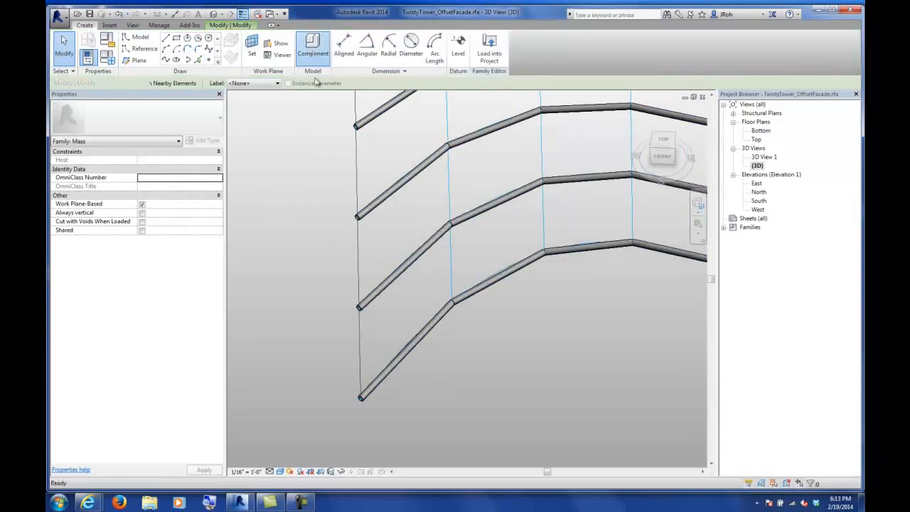
pyautogui.click(360, 400)
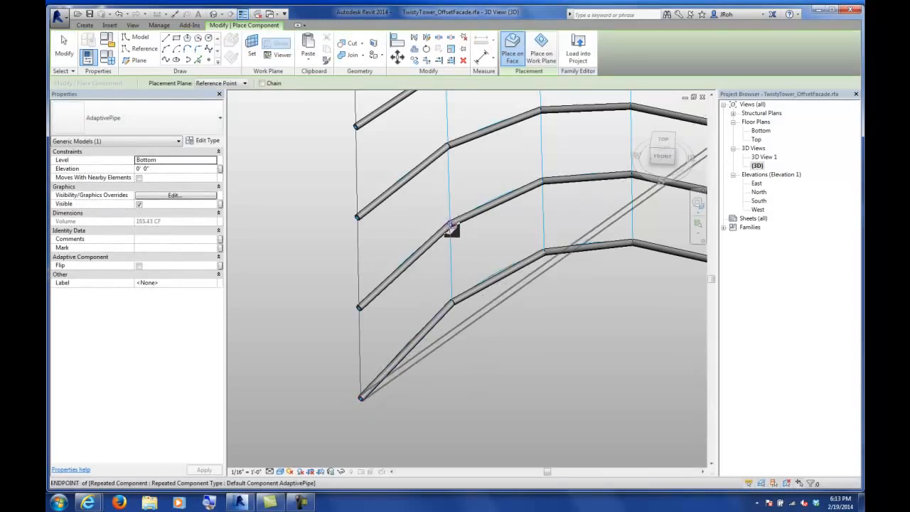
pyautogui.click(449, 227)
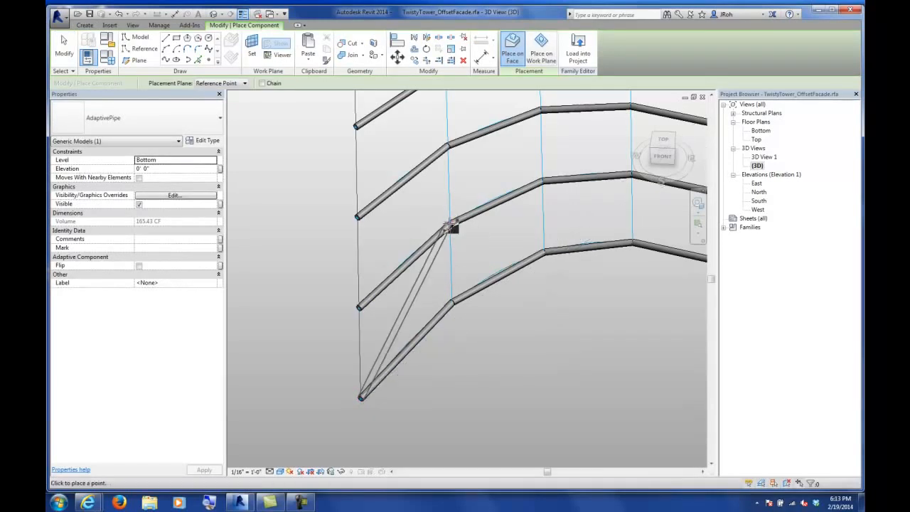
pyautogui.scroll(4, 448, 224)
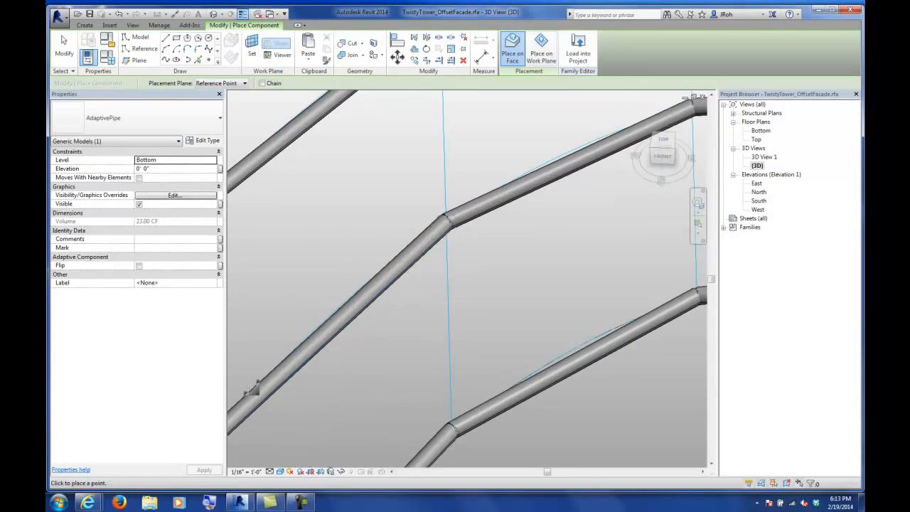
# - Switch the {3D} view's visual style to Wireframe
pyautogui.click(279, 472)
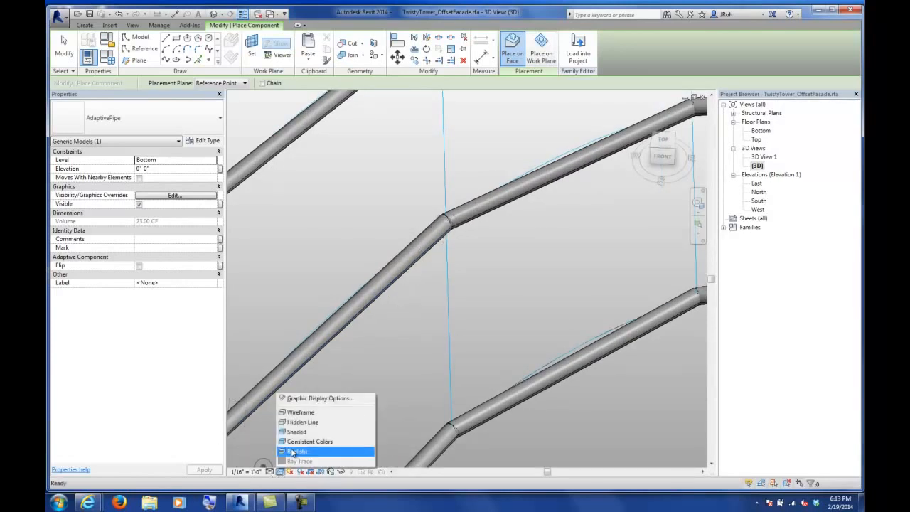
pyautogui.click(304, 419)
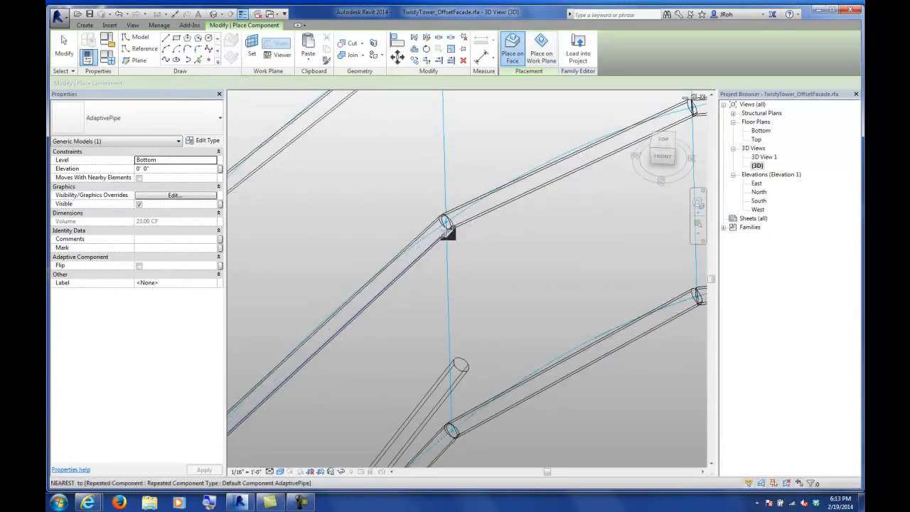
pyautogui.scroll(-3, 392, 289)
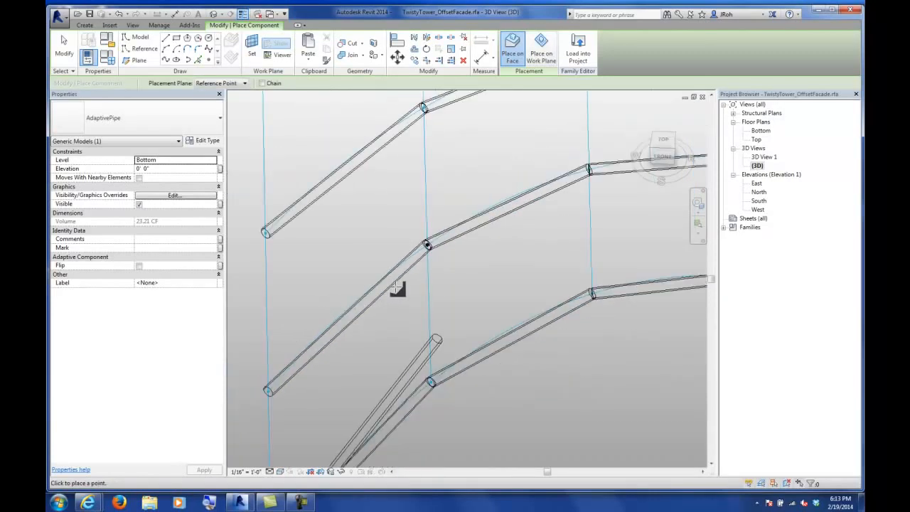
pyautogui.press('Escape')
pyautogui.press('Escape')
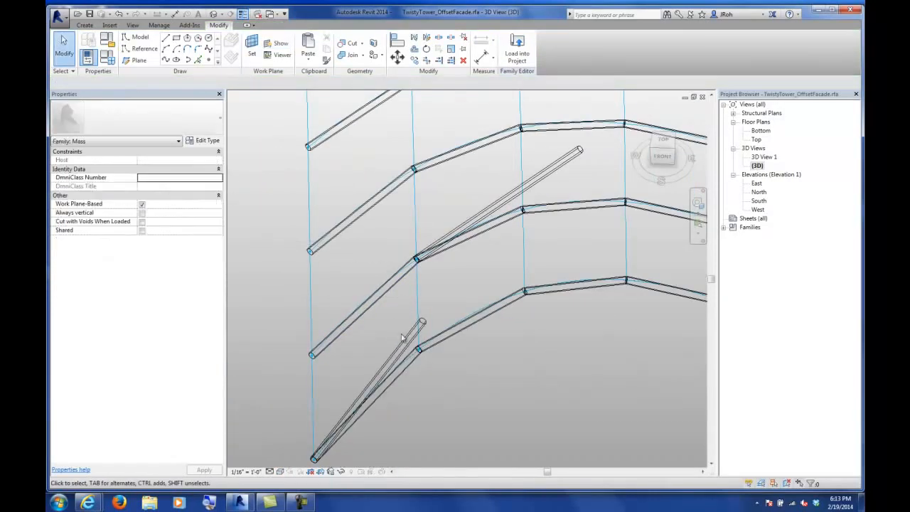
# - Delete the two misplaced AdaptivePipe components that start at the corner node and at the diagonal node
pyautogui.click(402, 348)
pyautogui.press('Delete')
pyautogui.click(482, 225)
pyautogui.press('Delete')
# - Place an AdaptivePipe diagonally from the lower corner node to the opposite node of the first grid cell
pyautogui.click(85, 26)
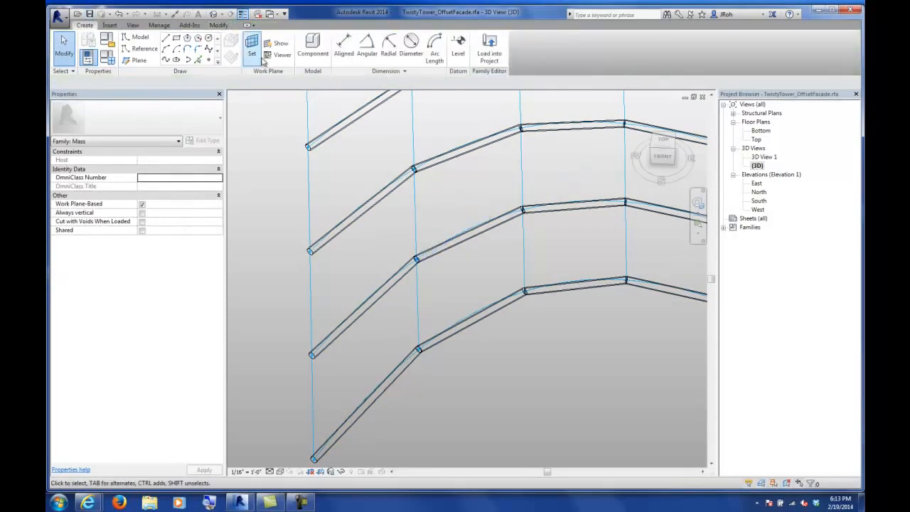
pyautogui.click(313, 44)
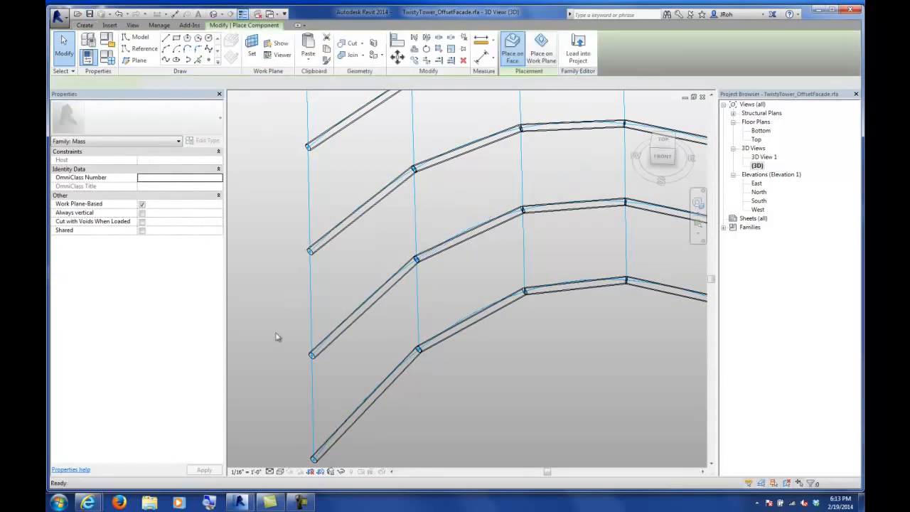
pyautogui.click(313, 458)
pyautogui.click(416, 261)
pyautogui.click(416, 260)
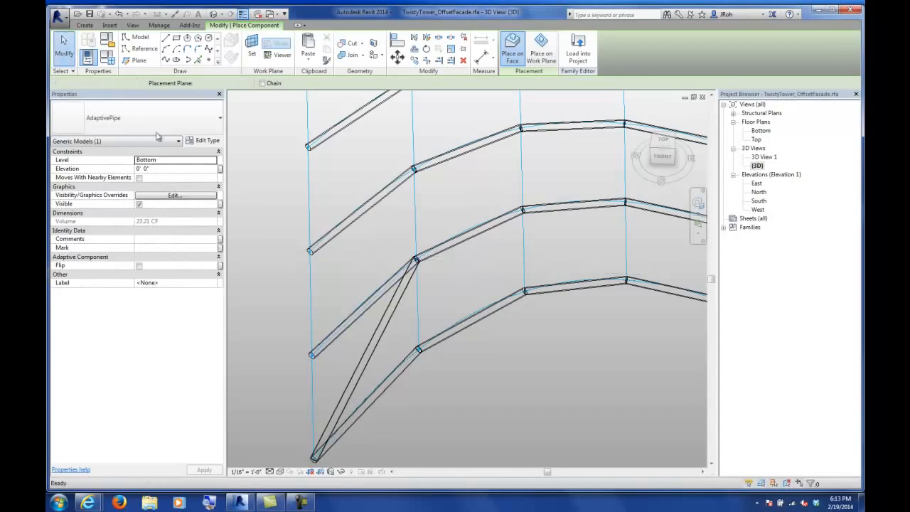
pyautogui.click(64, 48)
# - Repeat the diagonal AdaptivePipe across the whole divided surface
pyautogui.click(377, 354)
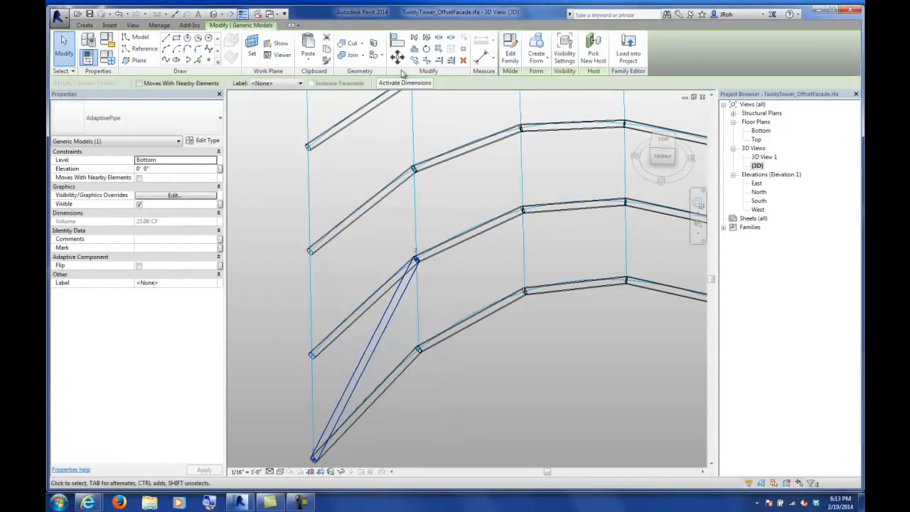
pyautogui.click(439, 49)
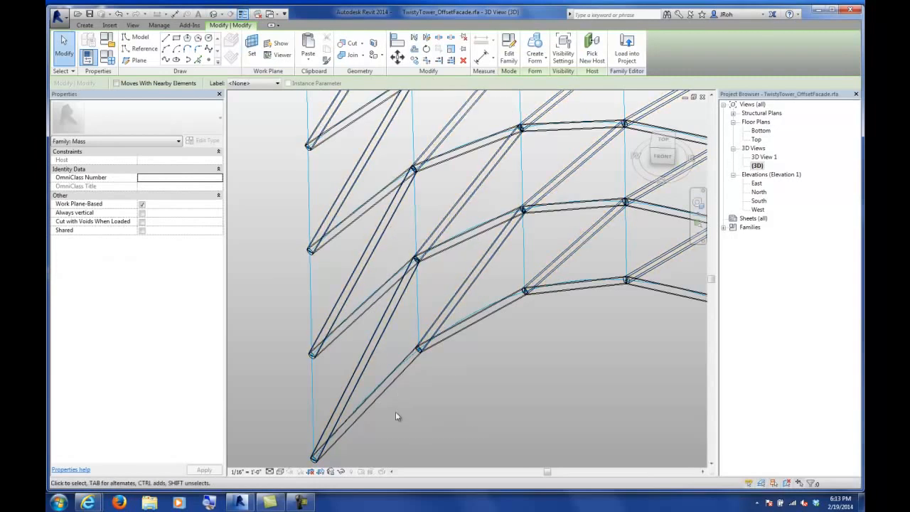
pyautogui.scroll(-2, 393, 450)
pyautogui.scroll(-2, 394, 459)
pyautogui.scroll(-3, 394, 467)
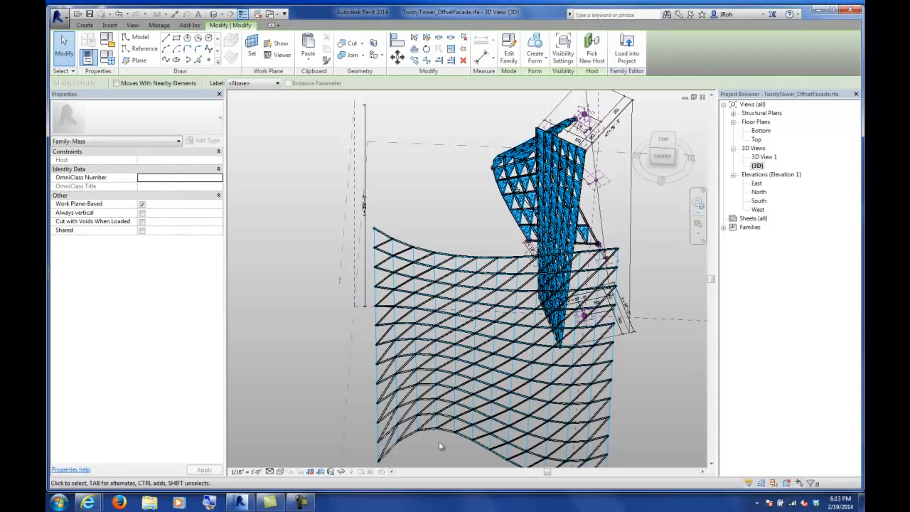
pyautogui.keyDown('shift'); pyautogui.moveTo(344, 334); pyautogui.dragTo(490, 387, button='middle'); pyautogui.keyUp('shift')
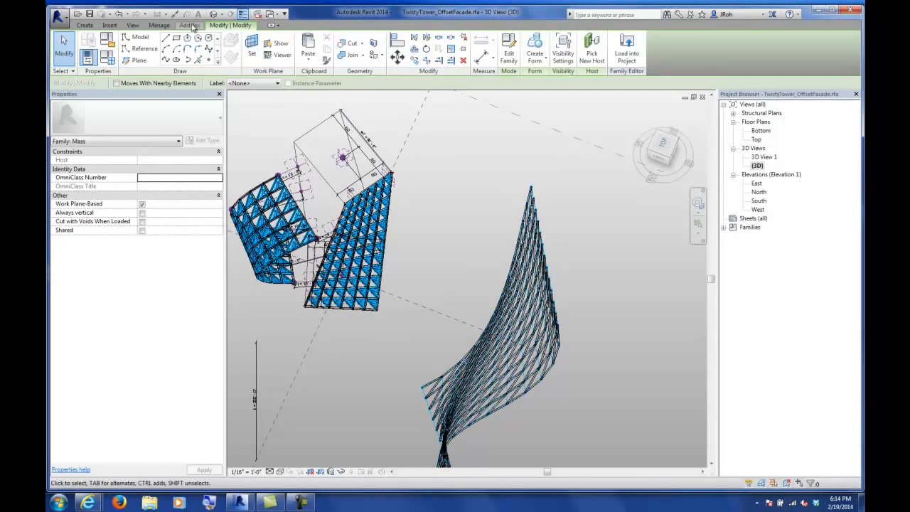
# - Display the Recent Files page
pyautogui.click(269, 14)
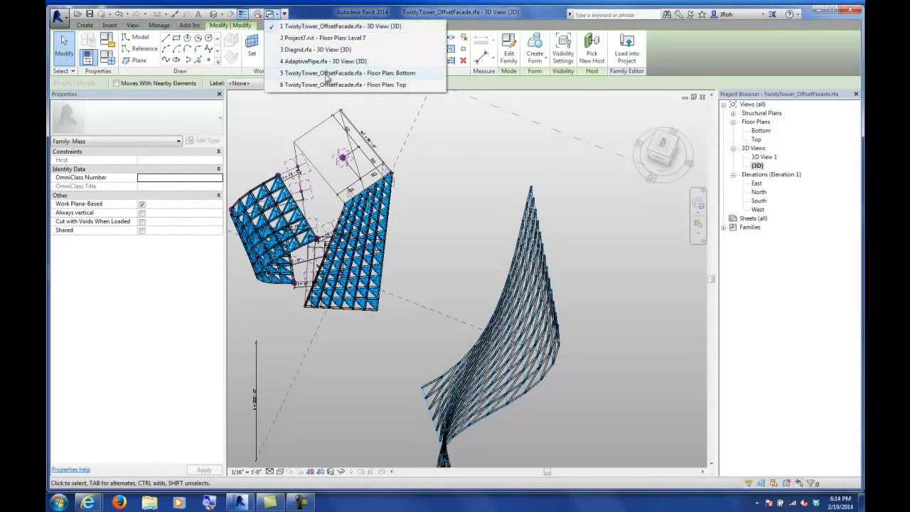
pyautogui.click(673, 70)
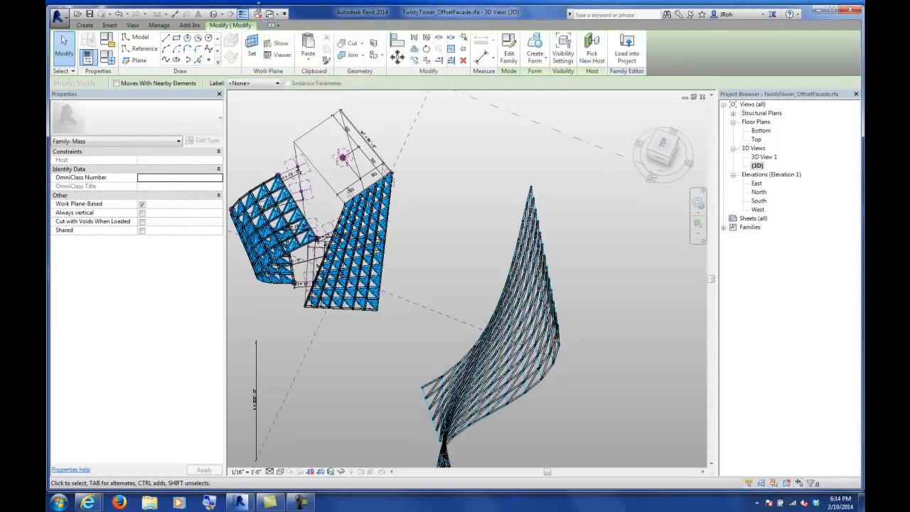
pyautogui.click(133, 25)
pyautogui.click(392, 52)
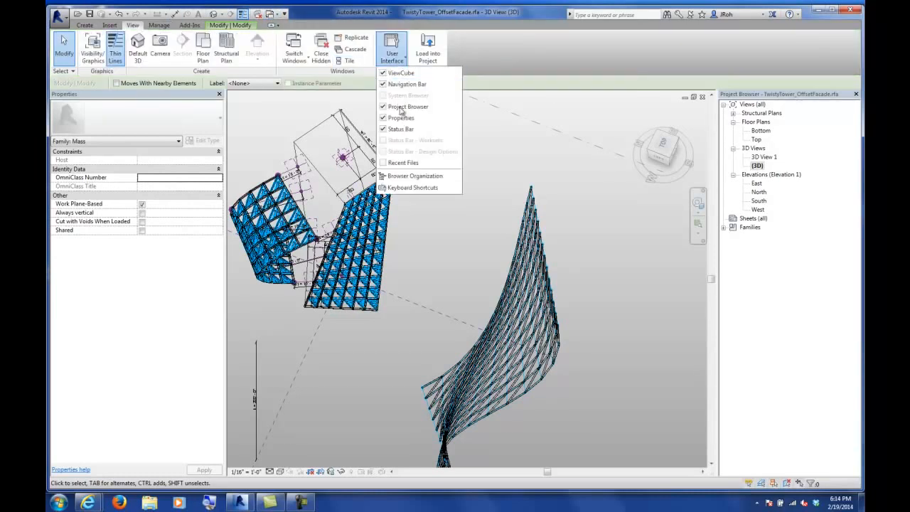
pyautogui.click(400, 162)
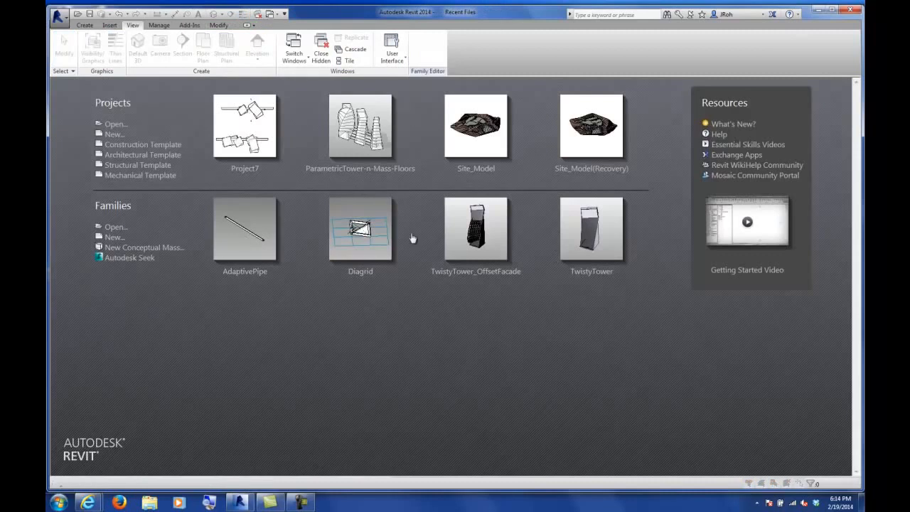
# - Open the family file metro-station-structure_step2.rfa from the BeforeClass folder of the 10_P1-04 class in 2014_A_Spring-Semester
pyautogui.click(115, 227)
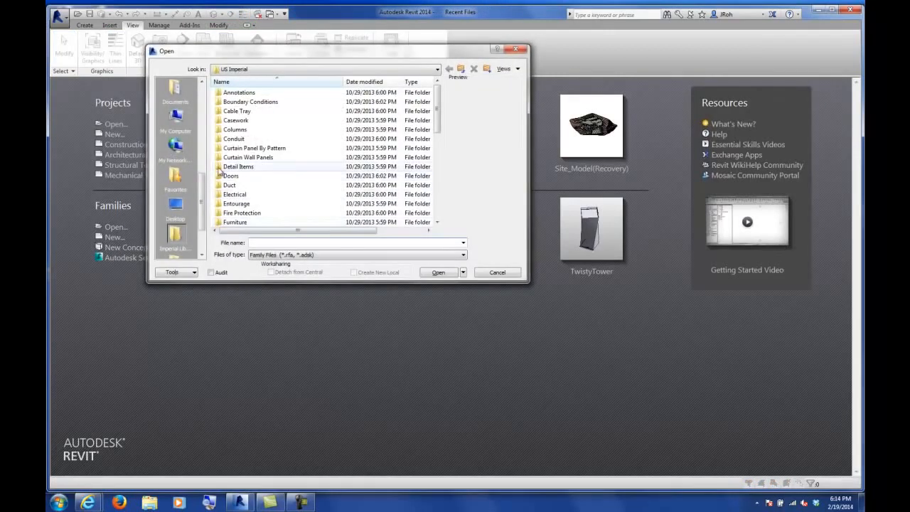
pyautogui.scroll(4, 187, 143)
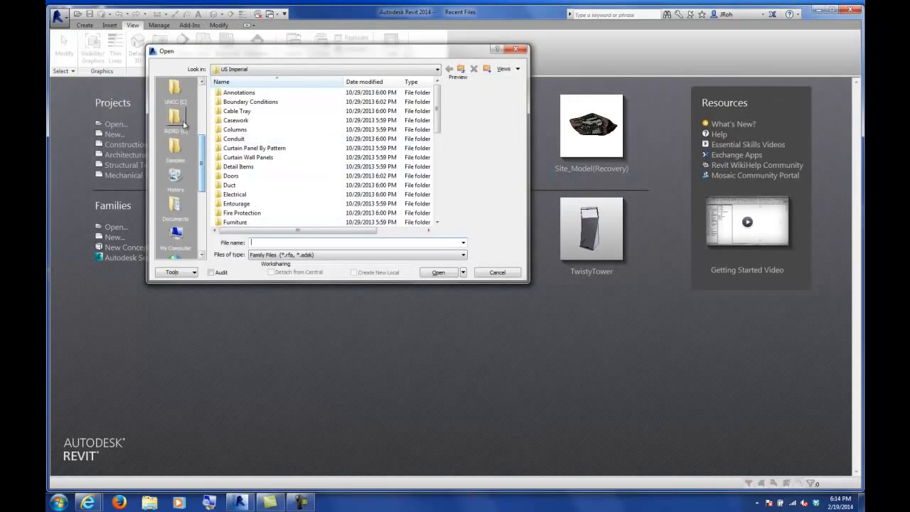
pyautogui.click(172, 91)
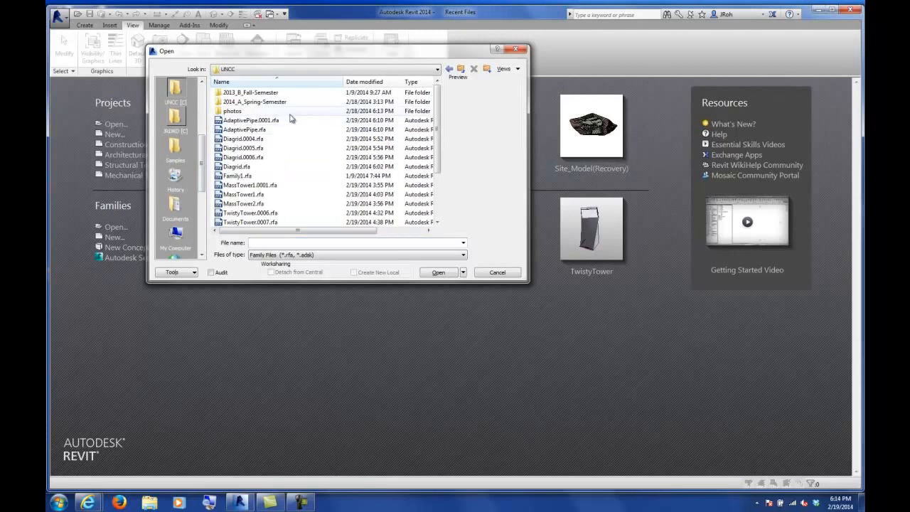
pyautogui.doubleClick(247, 107)
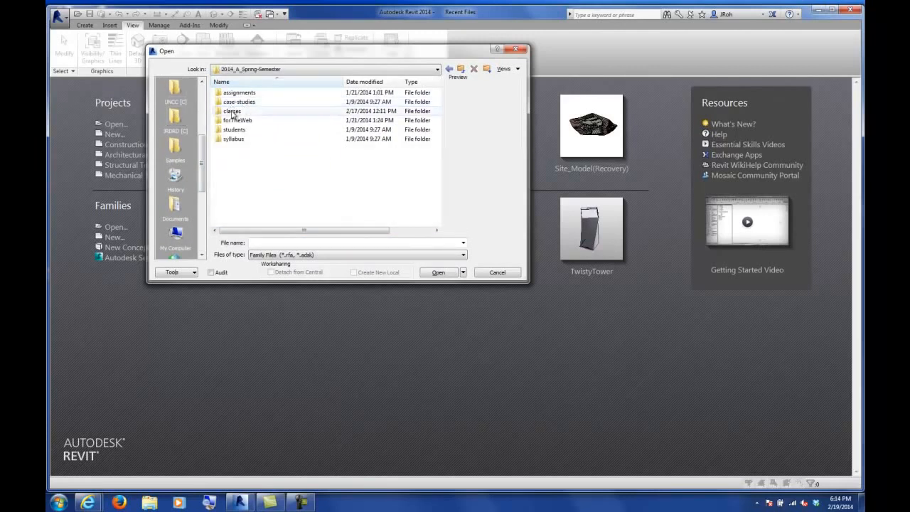
pyautogui.doubleClick(233, 111)
pyautogui.click(228, 157)
pyautogui.doubleClick(227, 157)
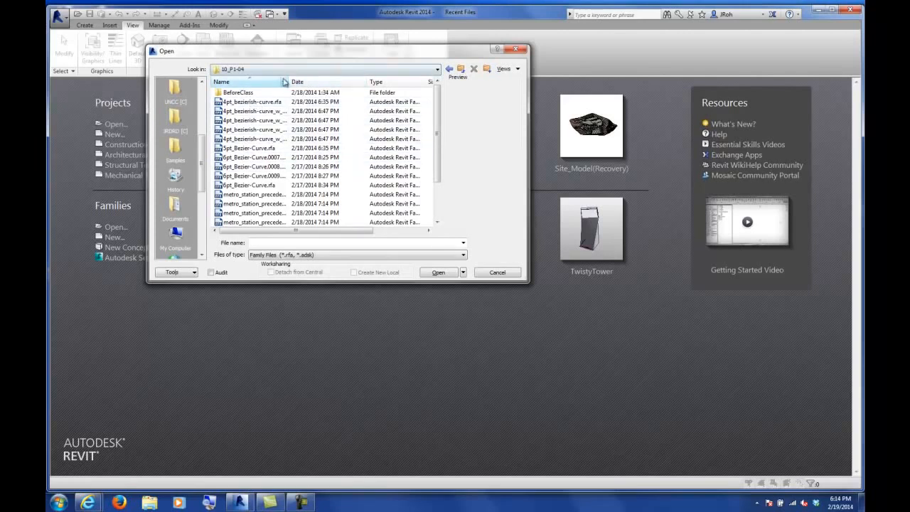
pyautogui.doubleClick(240, 92)
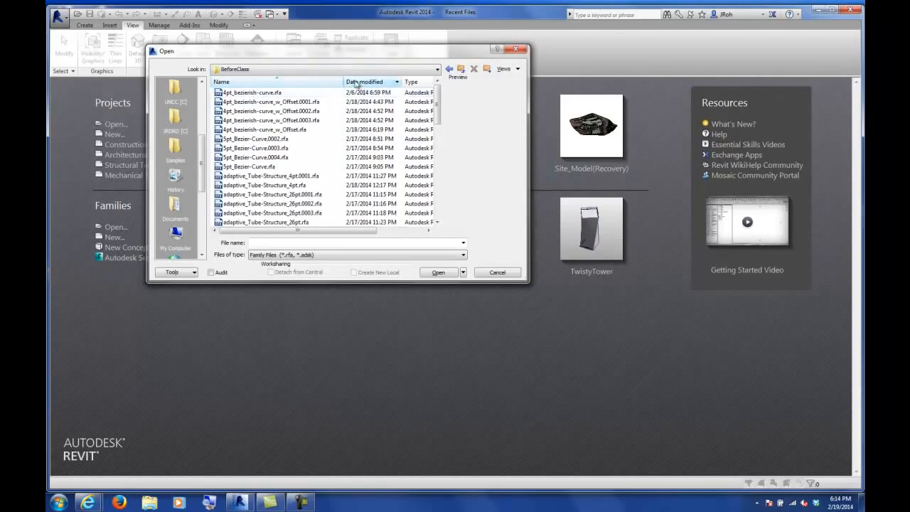
pyautogui.moveTo(438, 108); pyautogui.dragTo(443, 206)
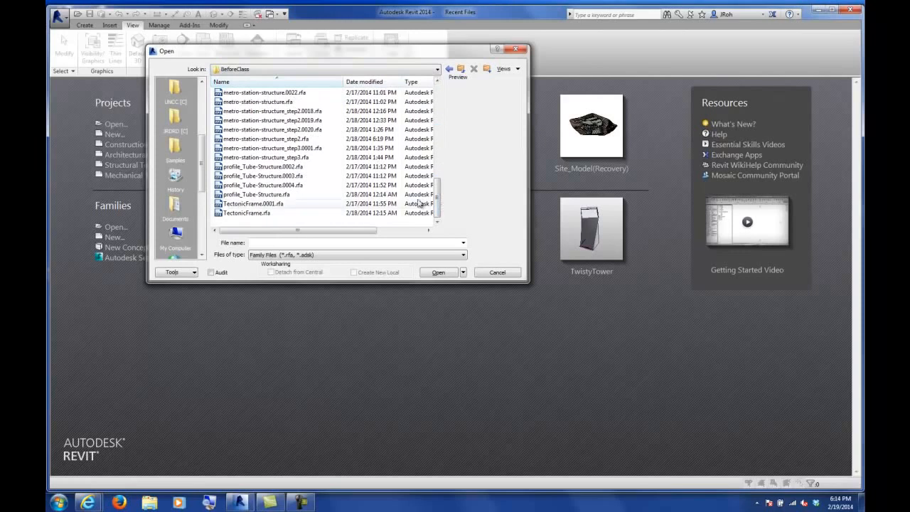
pyautogui.click(274, 138)
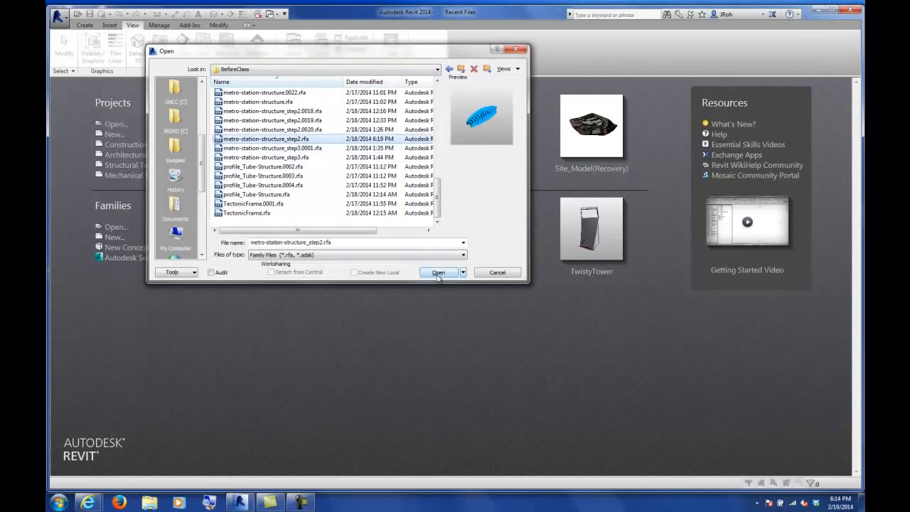
pyautogui.click(438, 272)
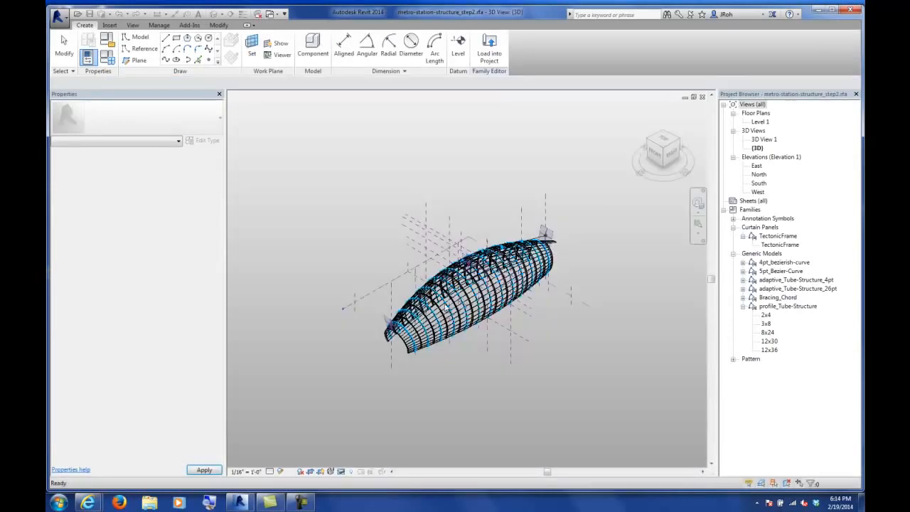
# - Select the TectonicFrame divided surface and examine its U and V grid settings near the tube's open end
pyautogui.scroll(3, 411, 346)
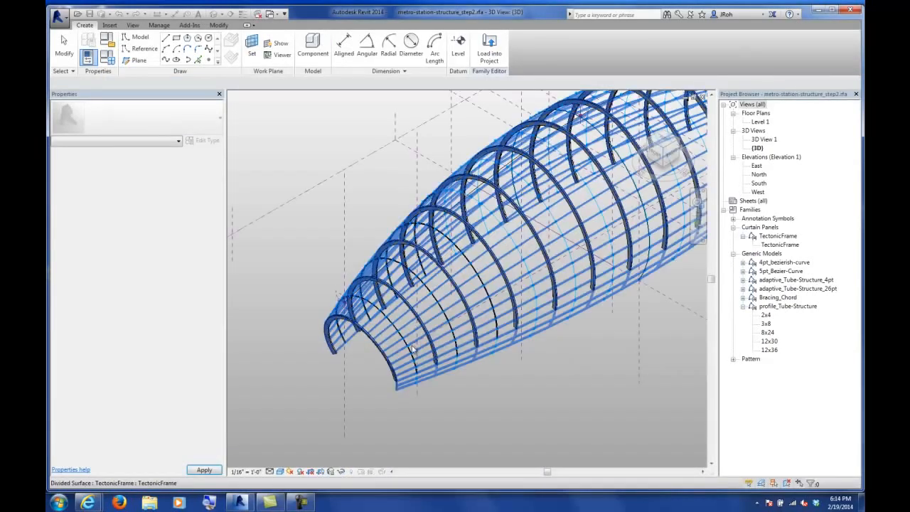
pyautogui.scroll(3, 413, 359)
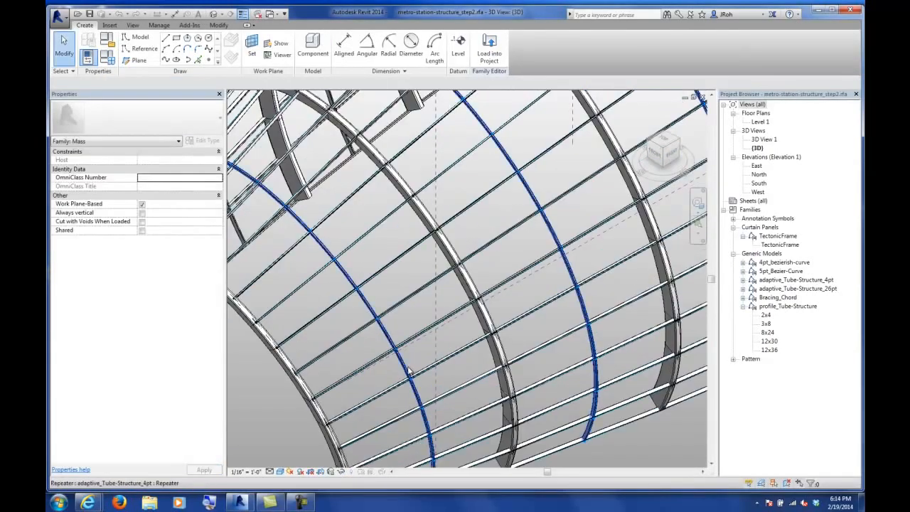
pyautogui.click(461, 359)
pyautogui.keyDown('shift'); pyautogui.moveTo(461, 359); pyautogui.dragTo(512, 311, button='middle'); pyautogui.keyUp('shift')
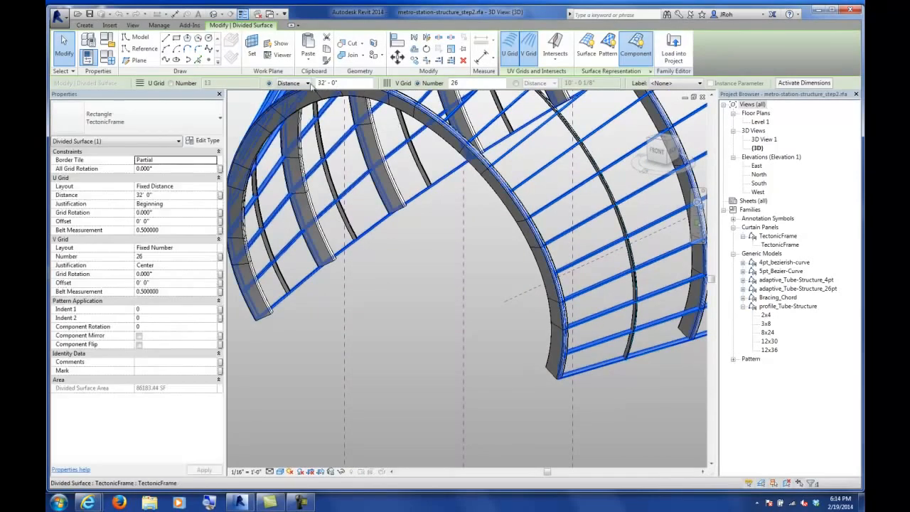
# - Open the family of the repeated adaptive_Tube-Structure_4pt rib at the tube's front arch for editing
pyautogui.click(520, 324)
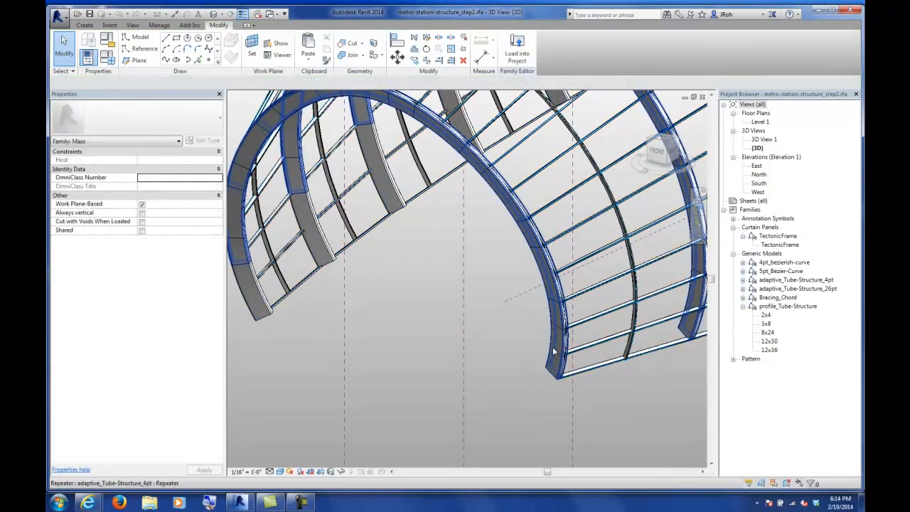
pyautogui.click(549, 284)
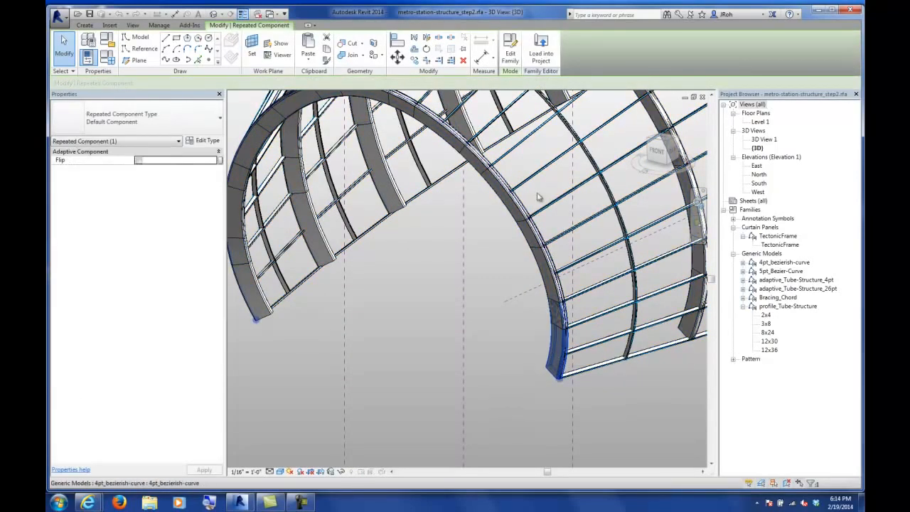
pyautogui.click(511, 50)
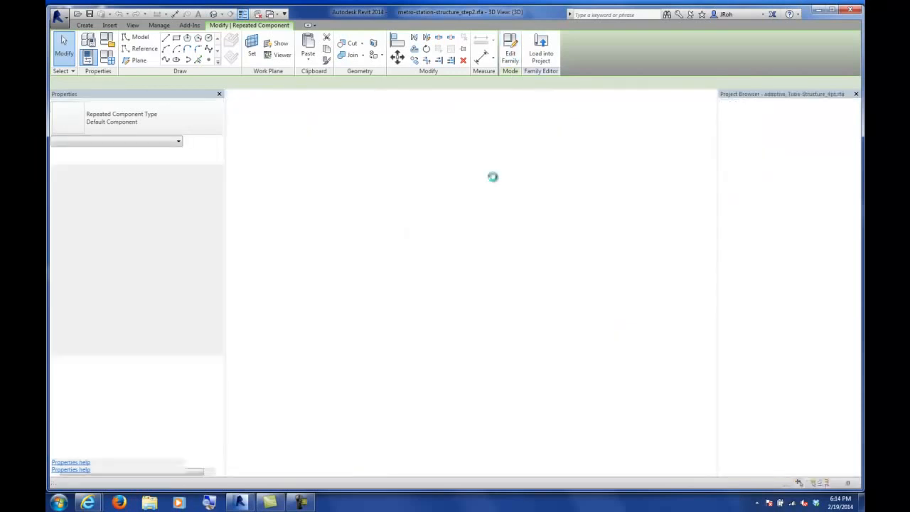
# - Select the 8x24 profile_Tube-Structure at the third adaptive point of the beam and open its family for editing
pyautogui.scroll(6, 418, 300)
pyautogui.scroll(1, 418, 300)
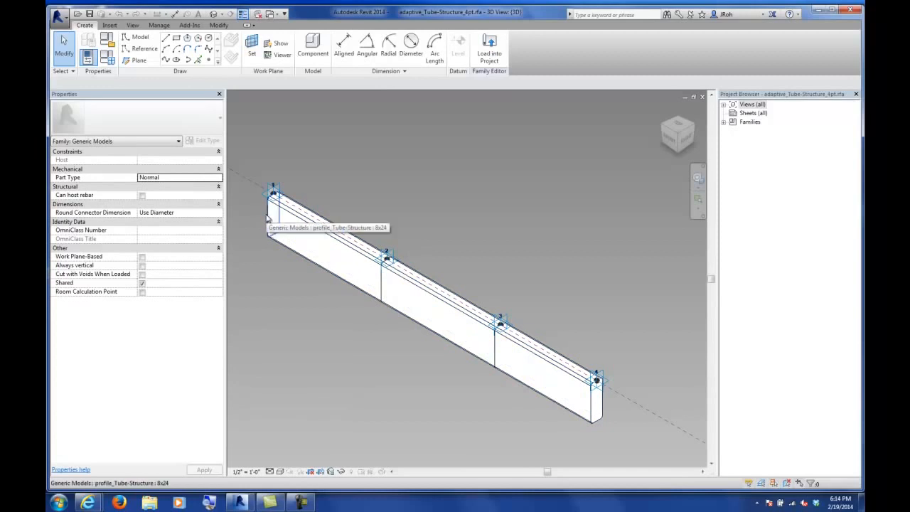
pyautogui.press('Tab')
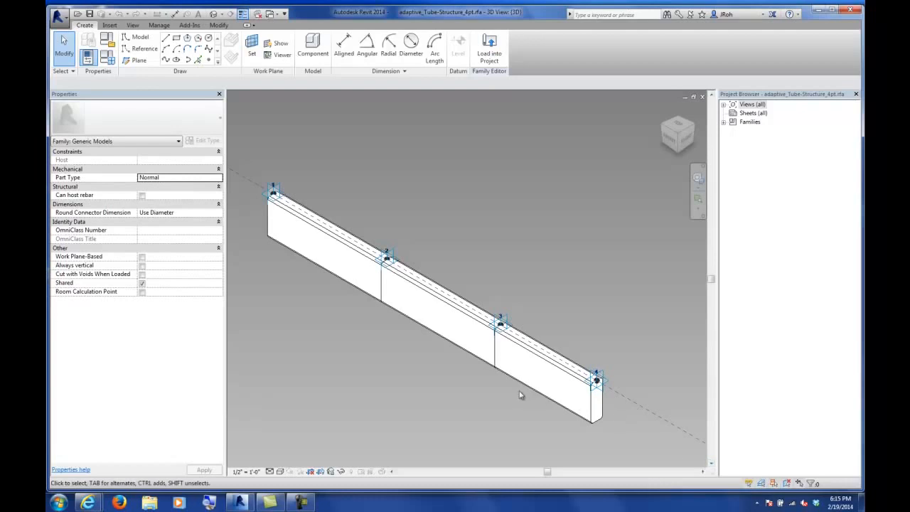
pyautogui.click(496, 359)
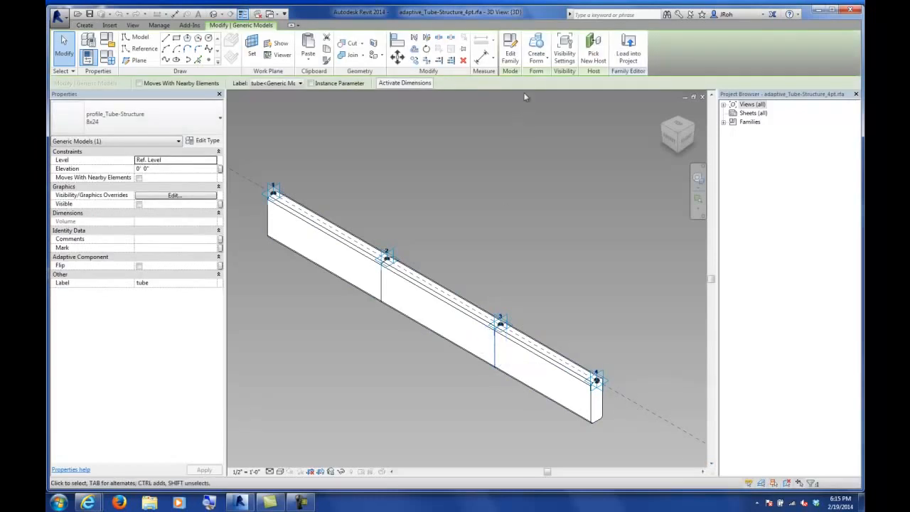
pyautogui.click(510, 46)
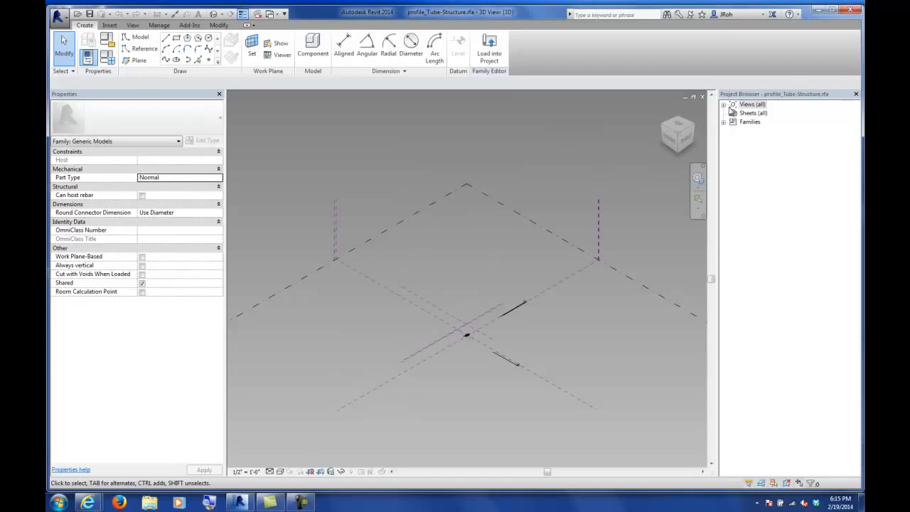
# - Open the Ref. Level floor plan and examine the rounded rectangular tube profile at the reference planes' intersection
pyautogui.click(724, 104)
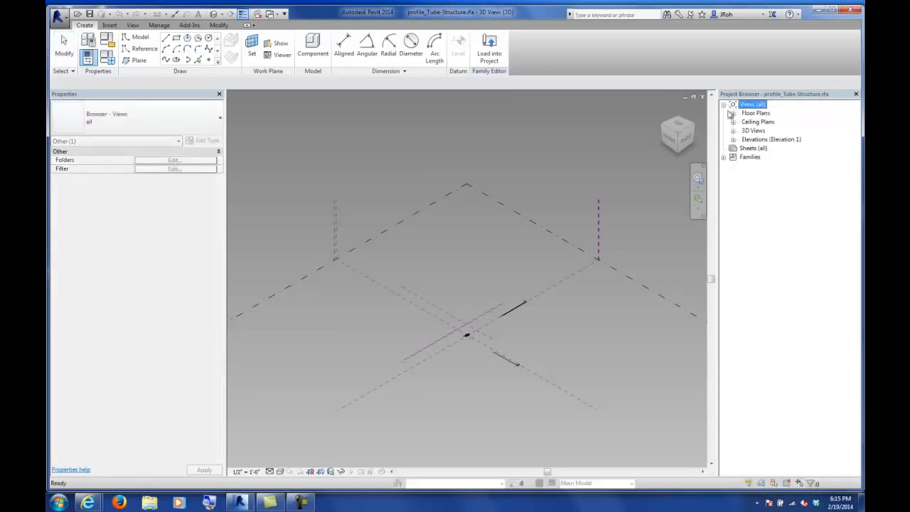
pyautogui.click(733, 114)
pyautogui.doubleClick(759, 123)
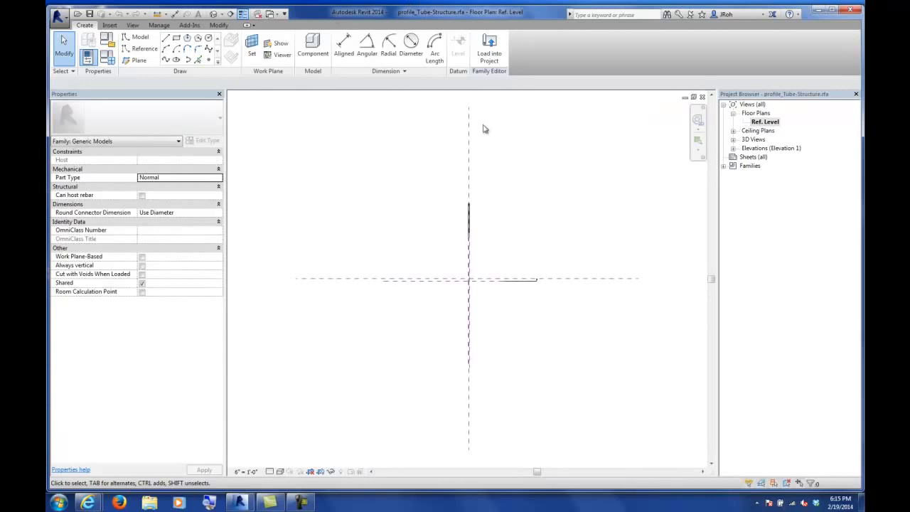
pyautogui.scroll(2, 501, 284)
pyautogui.scroll(5, 466, 286)
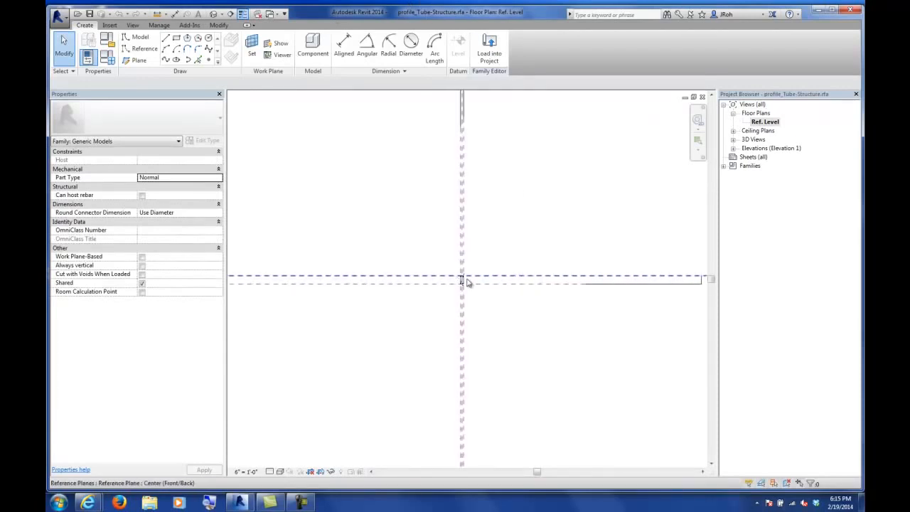
pyautogui.scroll(2, 455, 290)
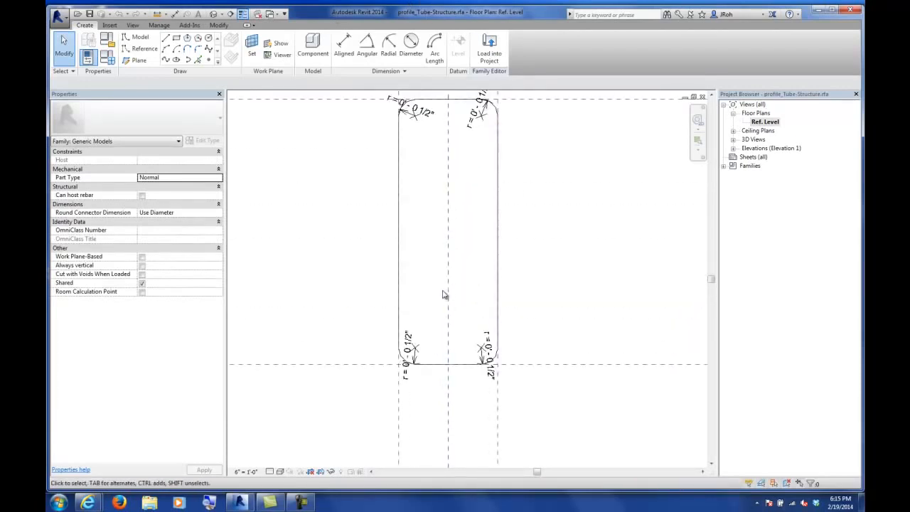
pyautogui.scroll(-1, 444, 283)
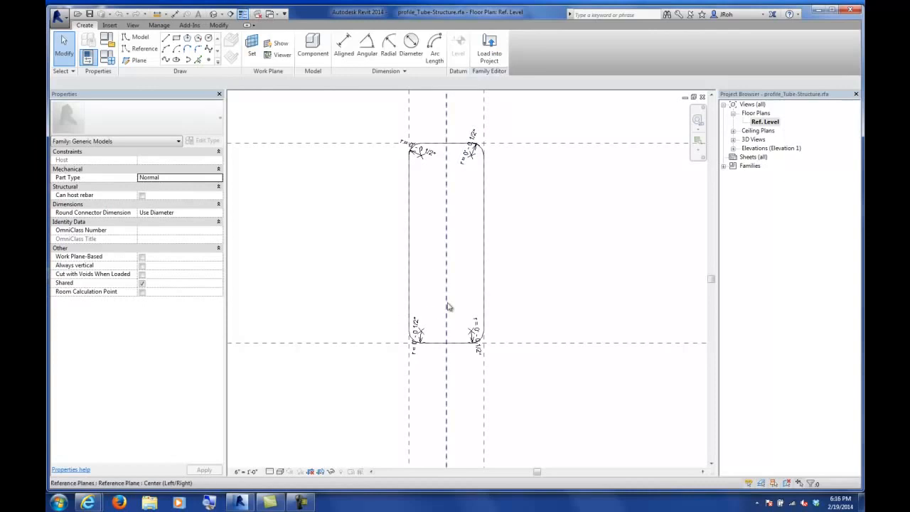
pyautogui.click(305, 503)
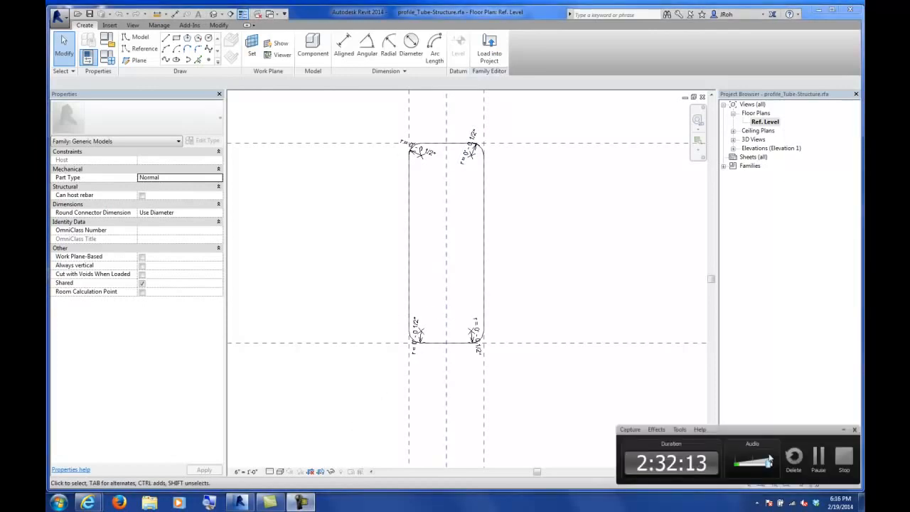
pyautogui.click(819, 459)
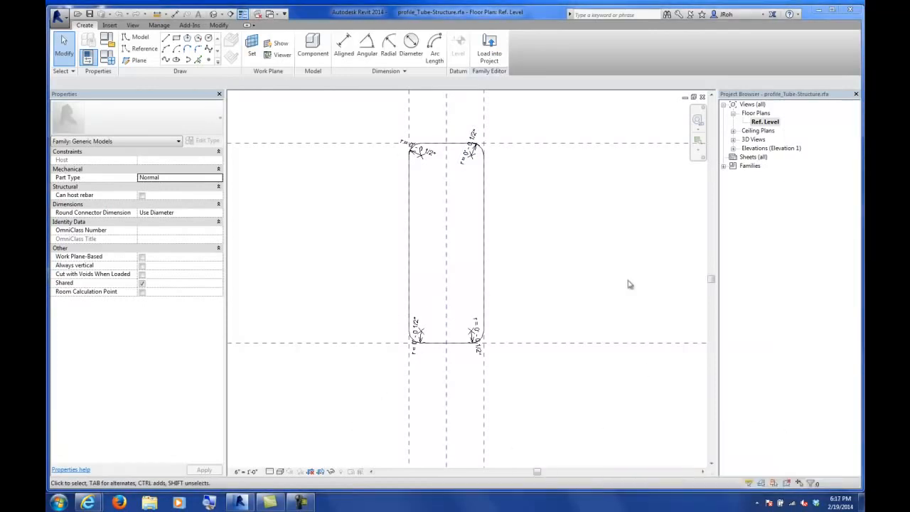
# - Close the hidden windows and switch to the 3D view of metro-station-structure_step2.rfa to show its open end and ribs
pyautogui.click(276, 18)
pyautogui.click(276, 19)
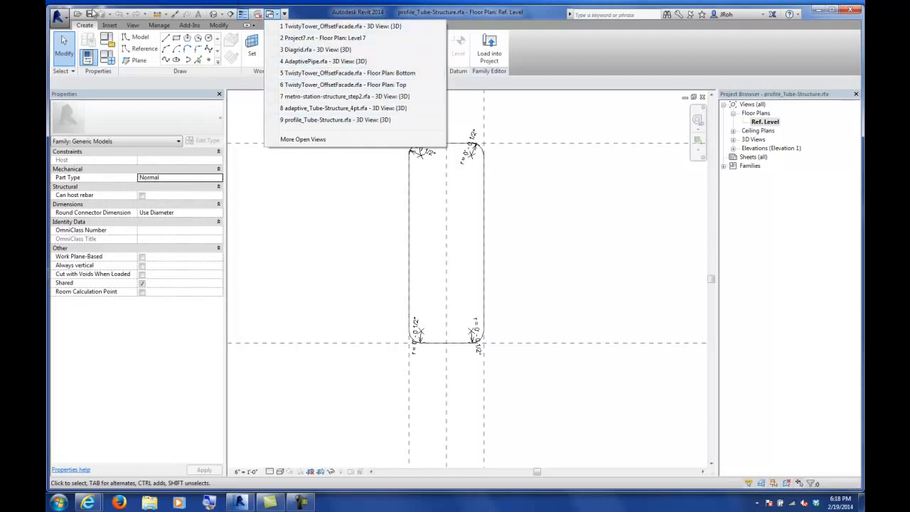
pyautogui.click(257, 13)
pyautogui.click(277, 13)
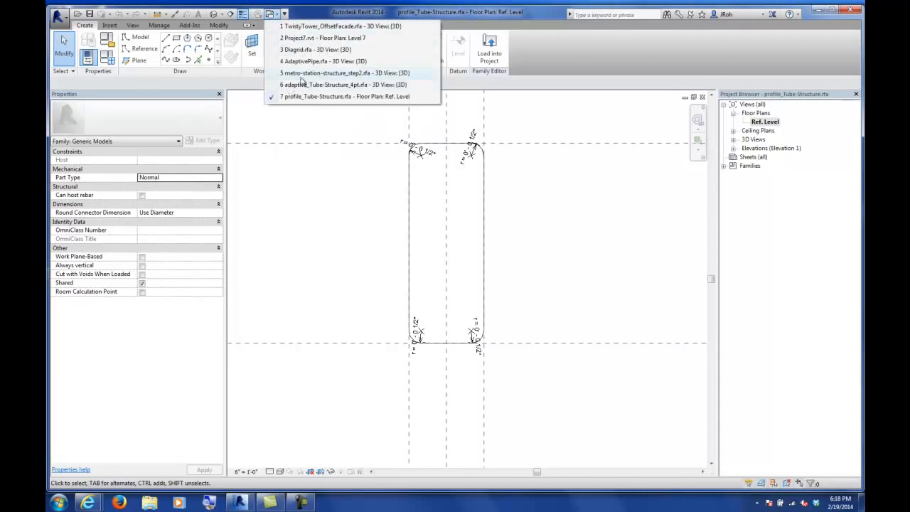
pyautogui.click(302, 73)
pyautogui.scroll(-3, 362, 272)
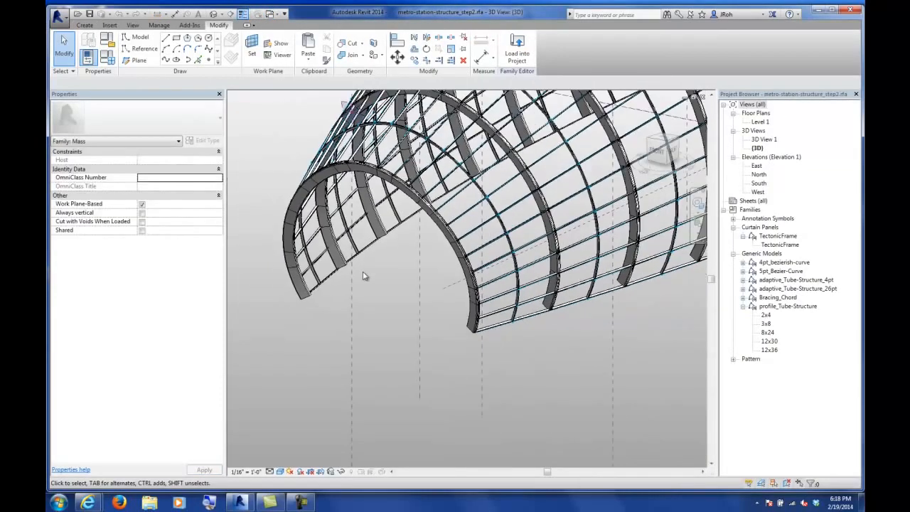
pyautogui.scroll(-2, 407, 295)
pyautogui.moveTo(405, 334); pyautogui.dragTo(392, 323, button='middle')
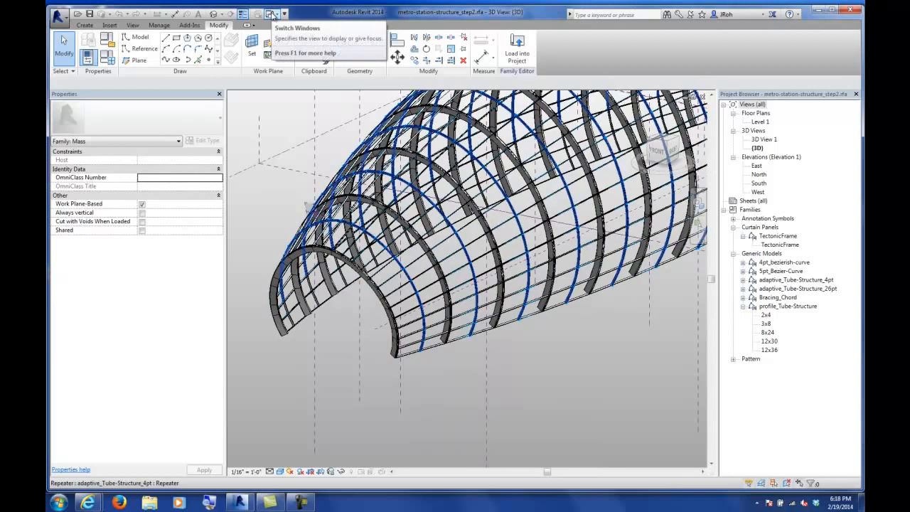
# - Display the AdaptivePipe.rfa 3D view, and switch to the TwistyTower_OffsetFacade.rfa 3D view
pyautogui.click(272, 14)
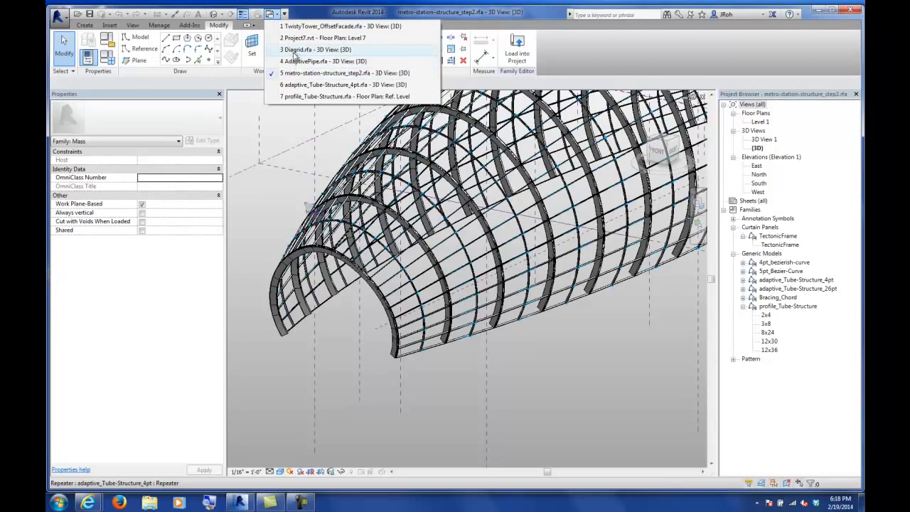
pyautogui.click(297, 62)
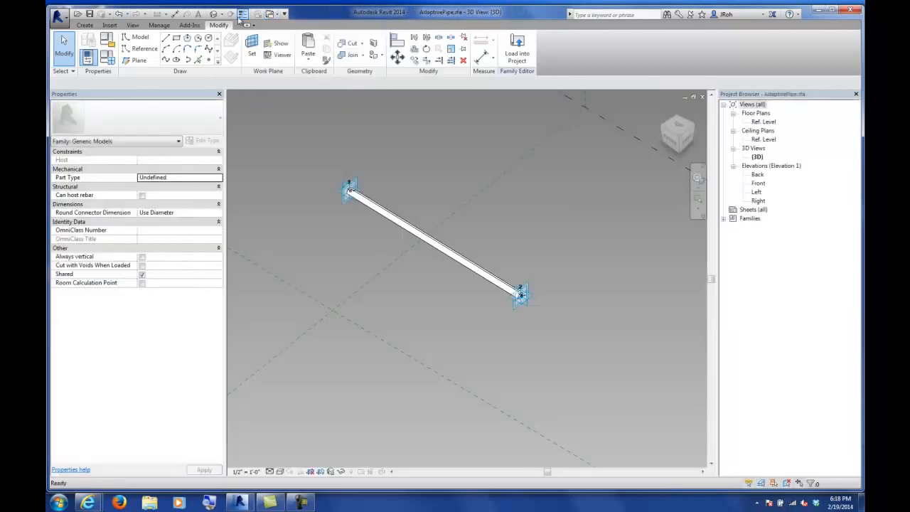
pyautogui.click(272, 14)
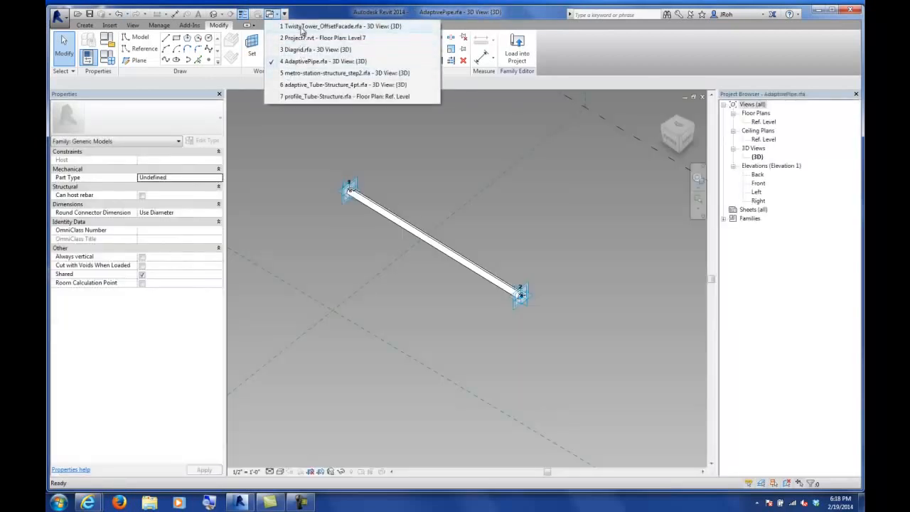
pyautogui.click(306, 26)
pyautogui.moveTo(442, 322); pyautogui.dragTo(436, 224, button='middle')
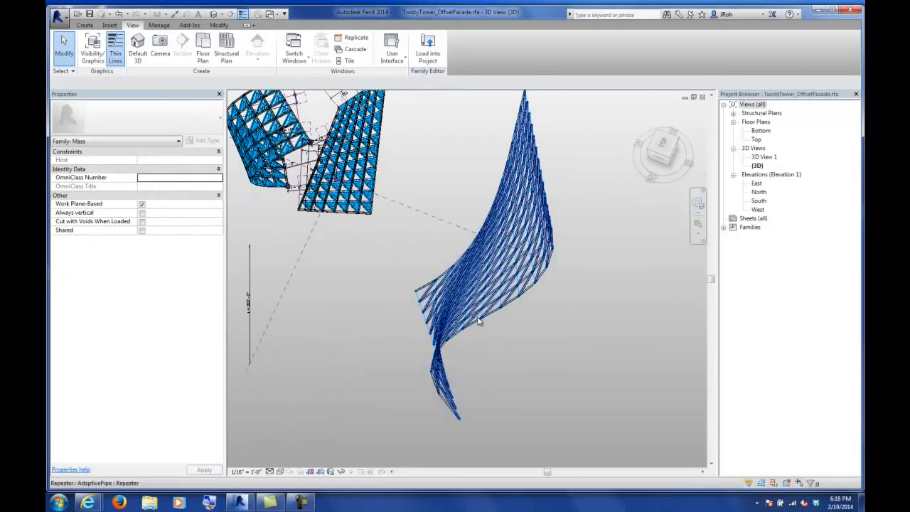
# - Place a reference point in the empty space between the tower and the curved AdaptivePipe surface
pyautogui.click(480, 320)
pyautogui.rightClick(543, 318)
pyautogui.click(348, 339)
pyautogui.keyDown('shift'); pyautogui.moveTo(355, 341); pyautogui.dragTo(412, 297, button='middle'); pyautogui.keyUp('shift')
pyautogui.click(208, 60)
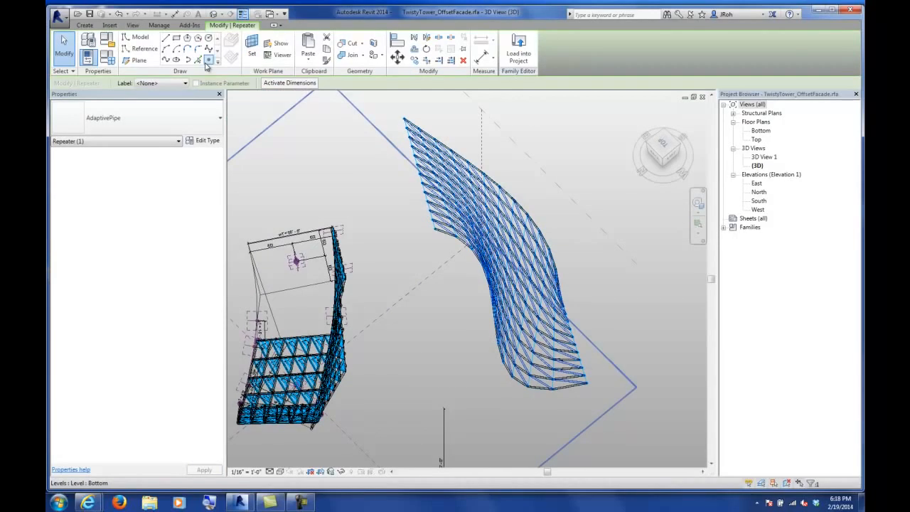
pyautogui.click(445, 321)
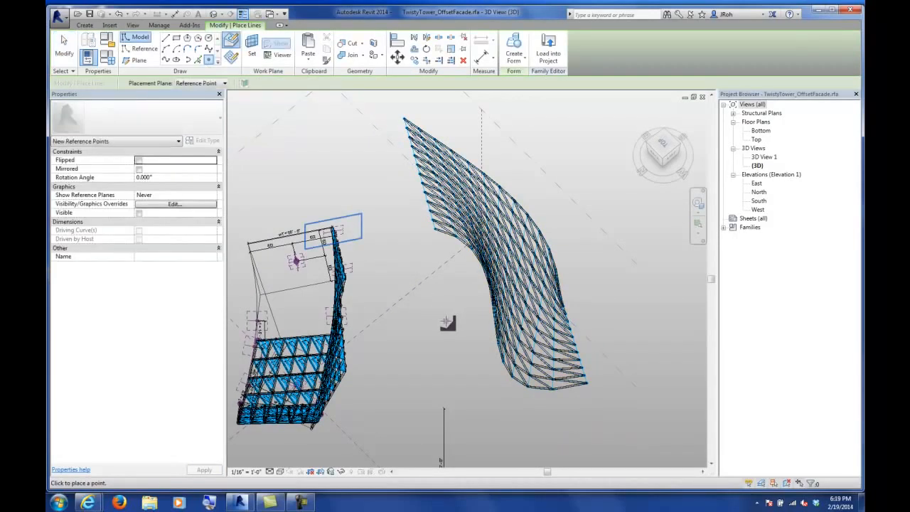
pyautogui.click(65, 62)
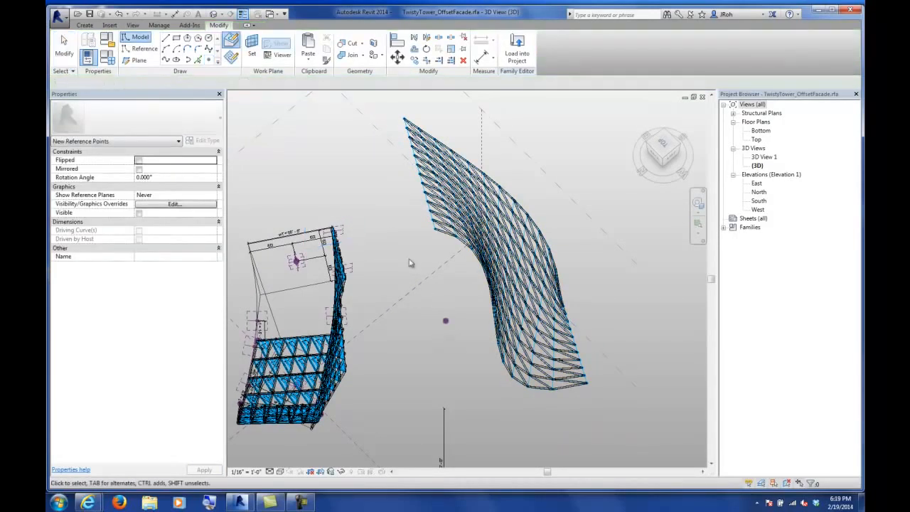
# - Raise the new reference point vertically beside the curved pipe surface and deselect it
pyautogui.click(445, 321)
pyautogui.keyDown('shift'); pyautogui.moveTo(462, 344); pyautogui.dragTo(403, 253, button='middle'); pyautogui.keyUp('shift')
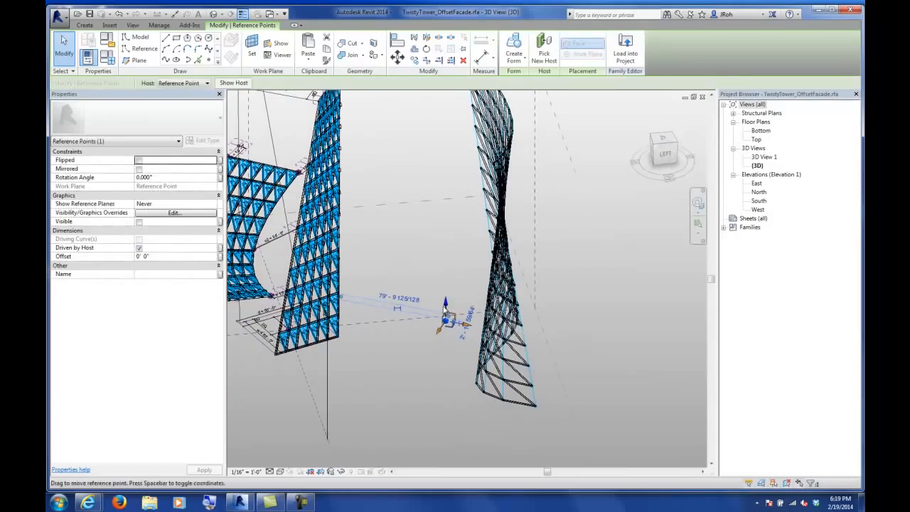
pyautogui.moveTo(449, 305); pyautogui.dragTo(449, 216)
pyautogui.keyDown('shift'); pyautogui.moveTo(408, 244); pyautogui.dragTo(449, 313, button='middle'); pyautogui.keyUp('shift')
pyautogui.click(299, 148)
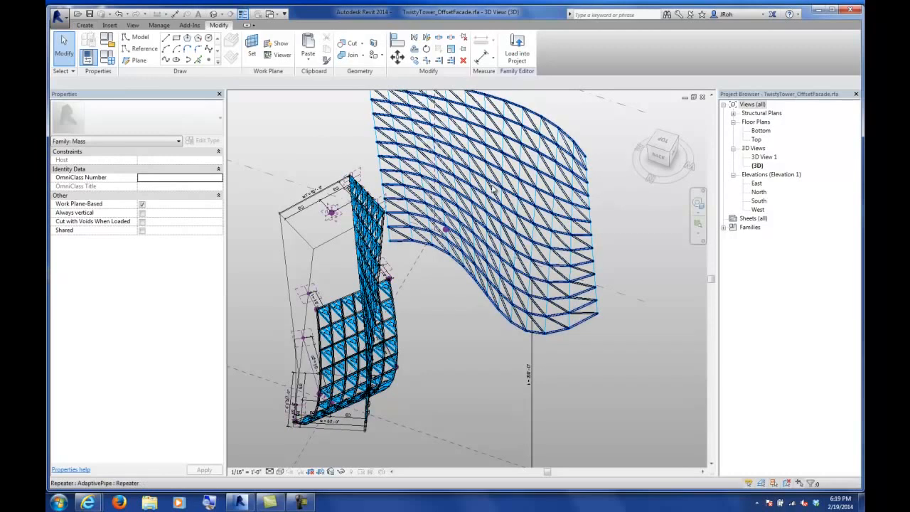
# - Place an AdaptivePipe component between two free points in the empty space below the curved pipe surface
pyautogui.click(84, 24)
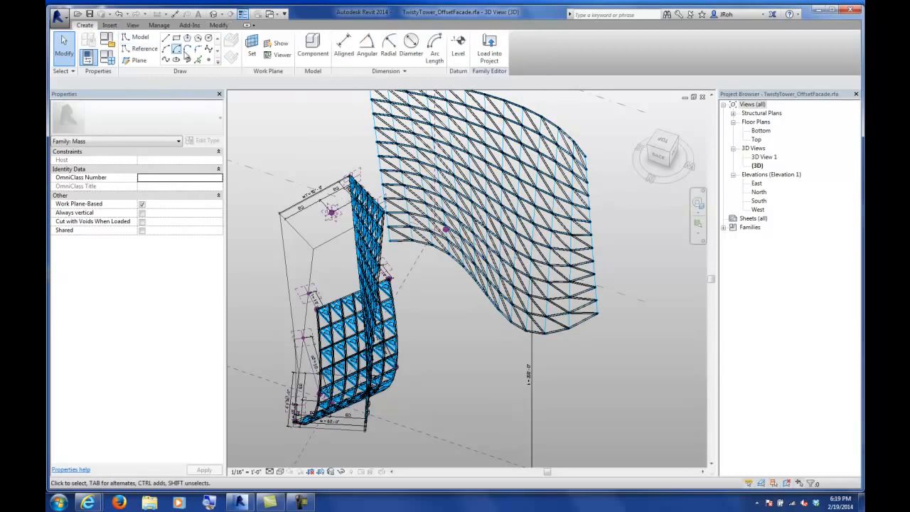
pyautogui.click(313, 49)
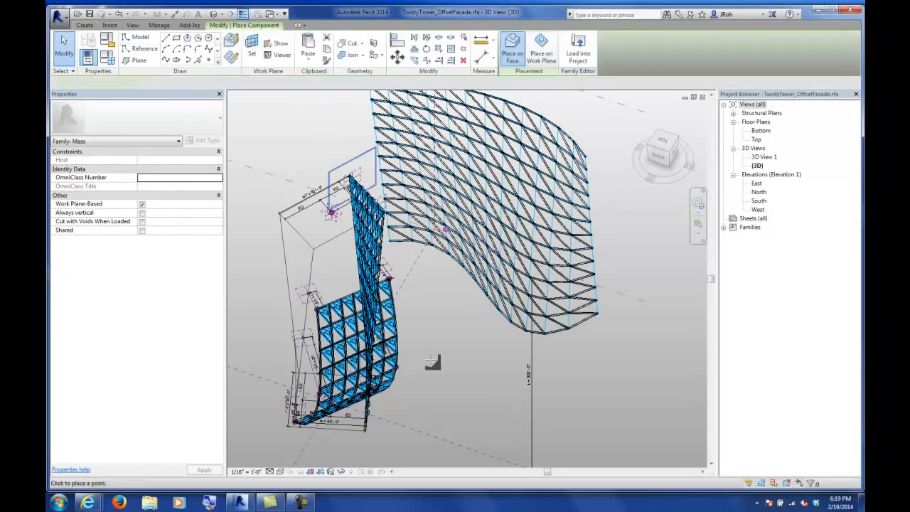
pyautogui.click(445, 393)
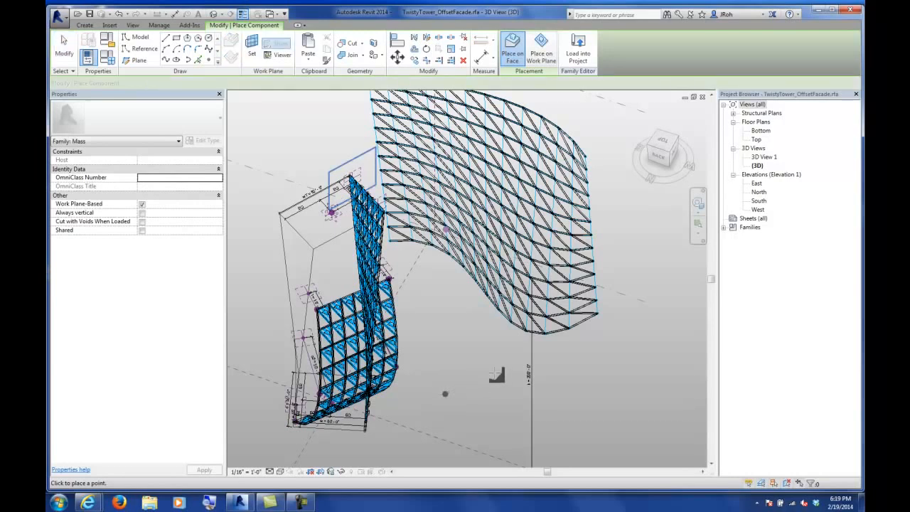
pyautogui.click(620, 382)
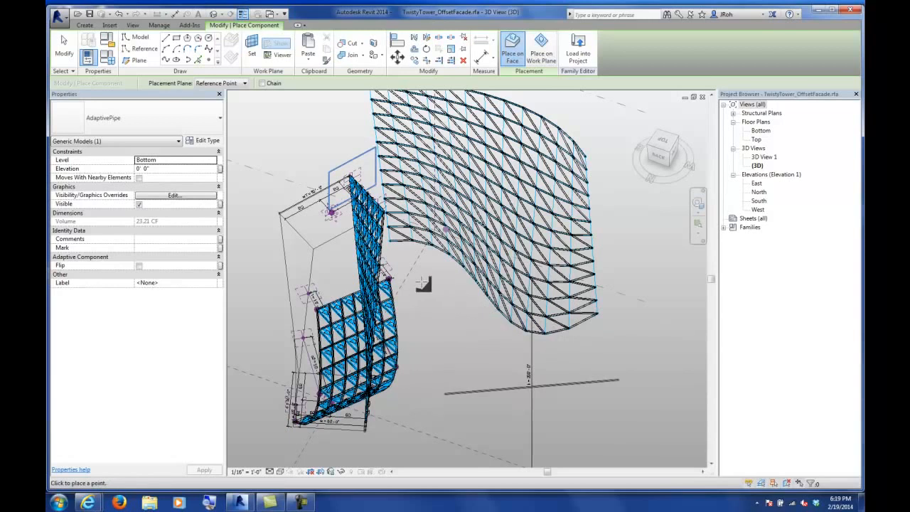
# - Place a second AdaptivePipe from the raised reference point to a grid node of the curved divided surface
pyautogui.keyDown('shift'); pyautogui.moveTo(385, 276); pyautogui.dragTo(439, 250, button='middle'); pyautogui.keyUp('shift')
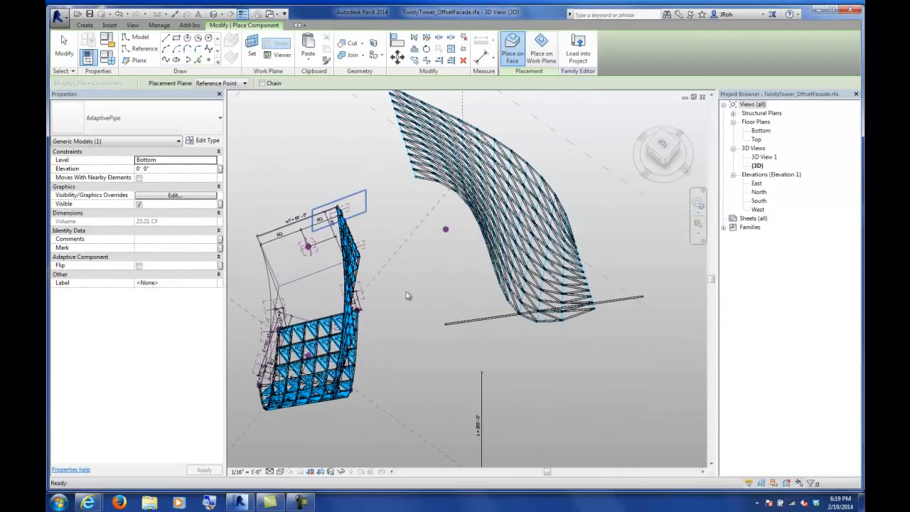
pyautogui.click(446, 230)
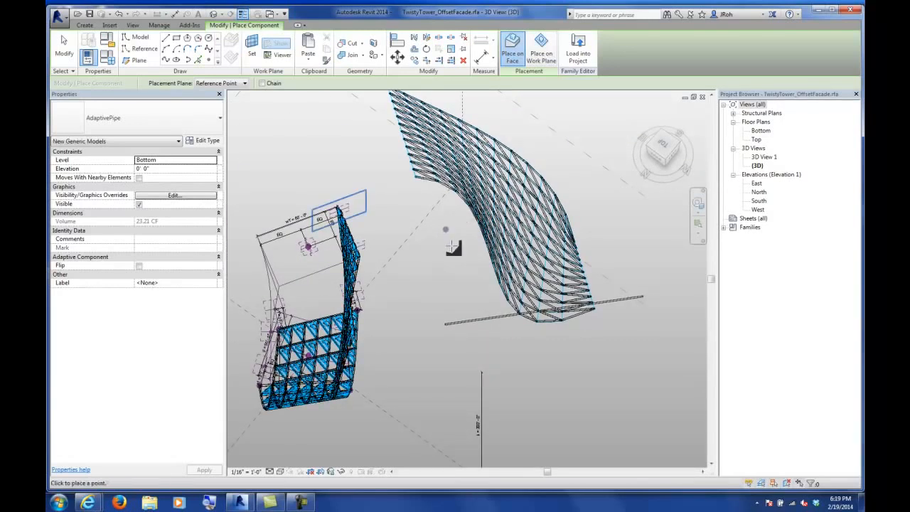
pyautogui.scroll(2, 473, 199)
pyautogui.scroll(4, 476, 201)
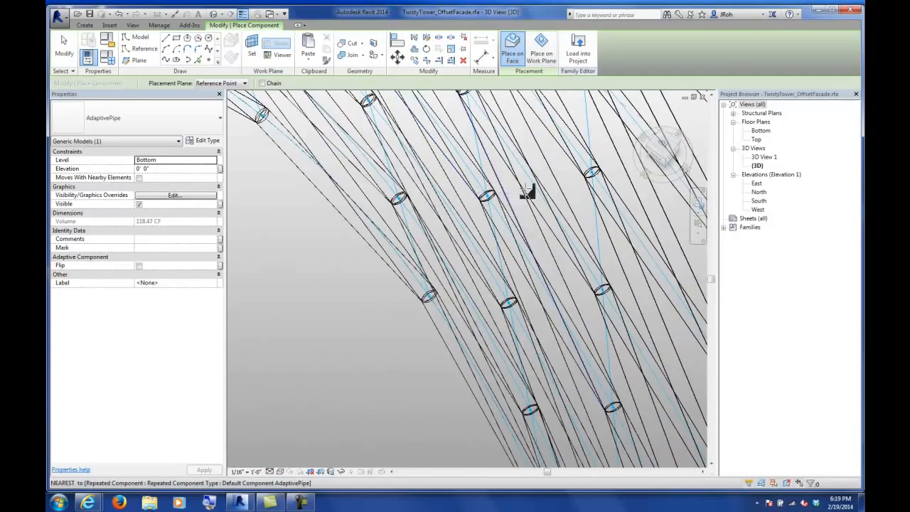
pyautogui.click(591, 176)
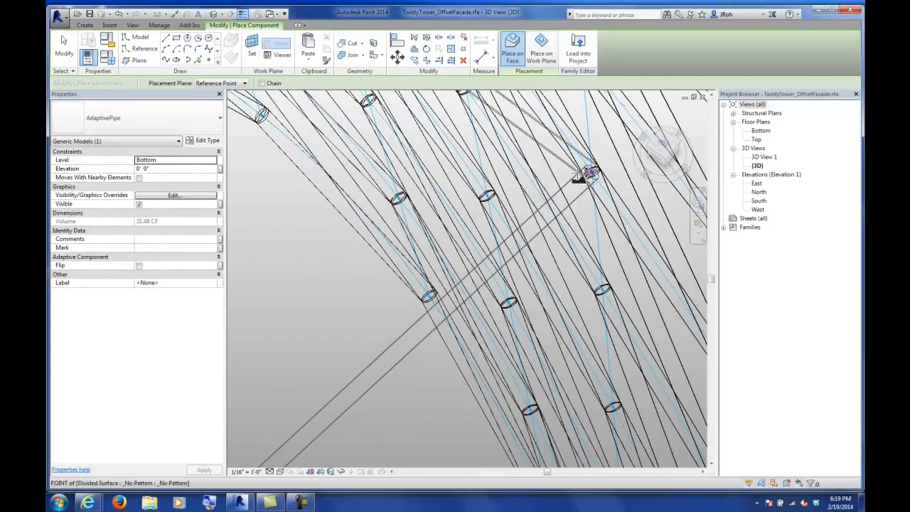
pyautogui.press('Escape')
# - Repeat the pipe hosted on the reference point across all nodes of the curved divided surface
pyautogui.scroll(-5, 528, 309)
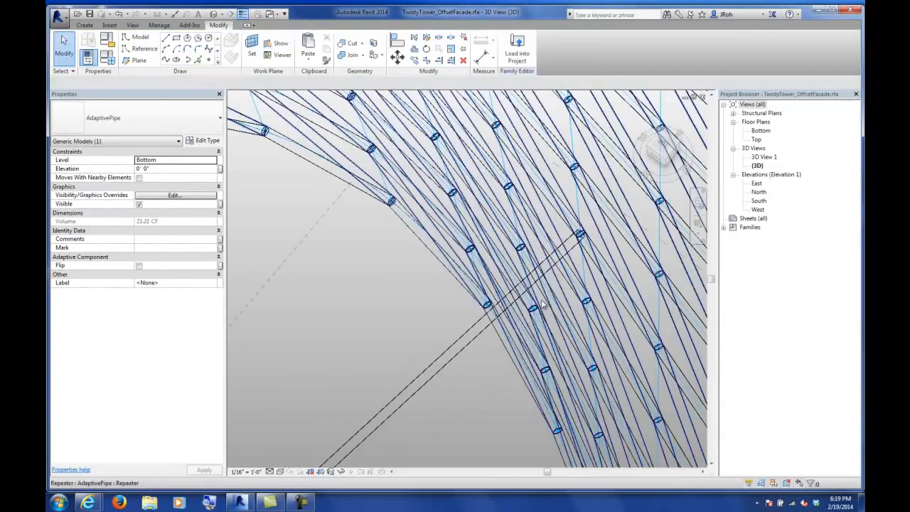
pyautogui.keyDown('shift'); pyautogui.moveTo(524, 318); pyautogui.dragTo(483, 320, button='middle'); pyautogui.keyUp('shift')
pyautogui.click(483, 321)
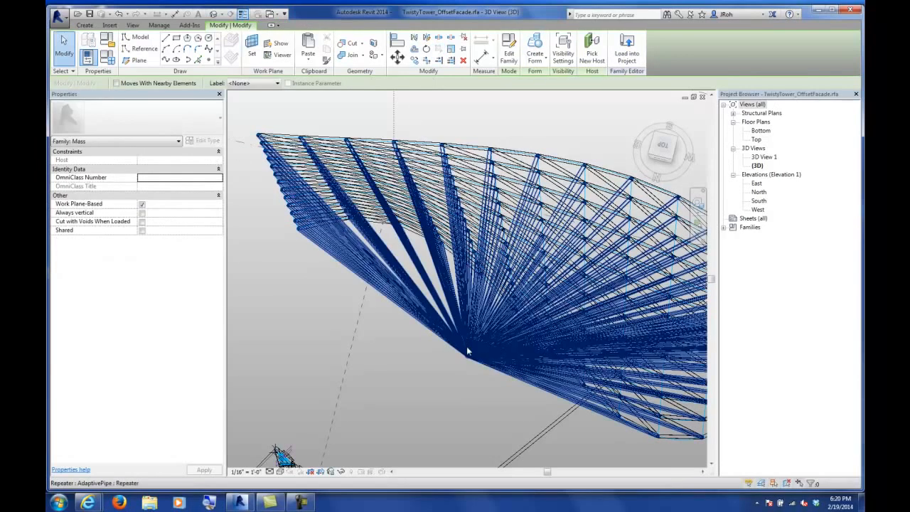
pyautogui.keyDown('shift'); pyautogui.moveTo(448, 286); pyautogui.dragTo(457, 252, button='middle'); pyautogui.keyUp('shift')
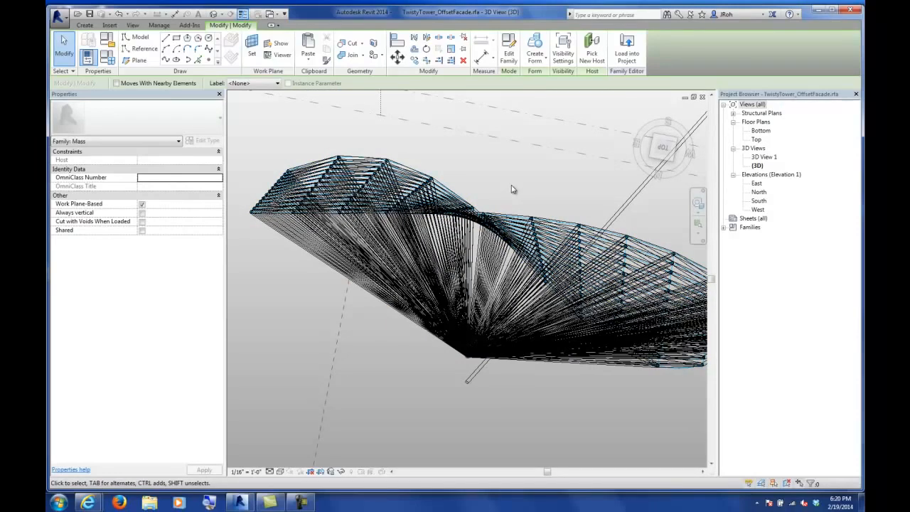
pyautogui.keyDown('shift'); pyautogui.moveTo(504, 204); pyautogui.dragTo(507, 236, button='middle'); pyautogui.keyUp('shift')
# - Apply a shaded visual style to the 3D view and examine the fan of pipes converging on the point
pyautogui.click(281, 472)
pyautogui.click(312, 431)
pyautogui.moveTo(362, 421)
pyautogui.keyDown('shift'); pyautogui.mouseDown(button='middle')
pyautogui.moveTo(404, 334)
pyautogui.moveTo(382, 372)
pyautogui.mouseUp(button='middle'); pyautogui.keyUp('shift')
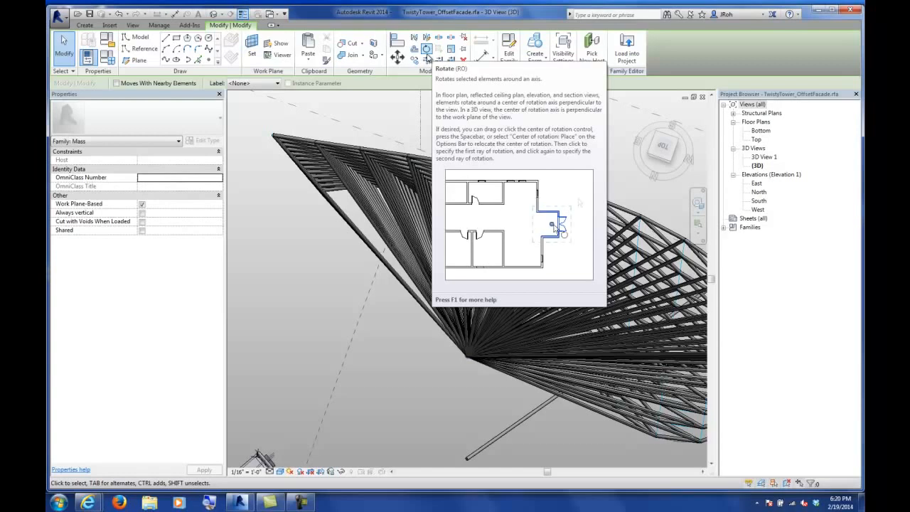
pyautogui.keyDown('shift'); pyautogui.moveTo(498, 199); pyautogui.dragTo(403, 250, button='middle'); pyautogui.keyUp('shift')
pyautogui.scroll(-5, 402, 250)
pyautogui.keyDown('shift'); pyautogui.moveTo(509, 328); pyautogui.dragTo(390, 291, button='middle'); pyautogui.keyUp('shift')
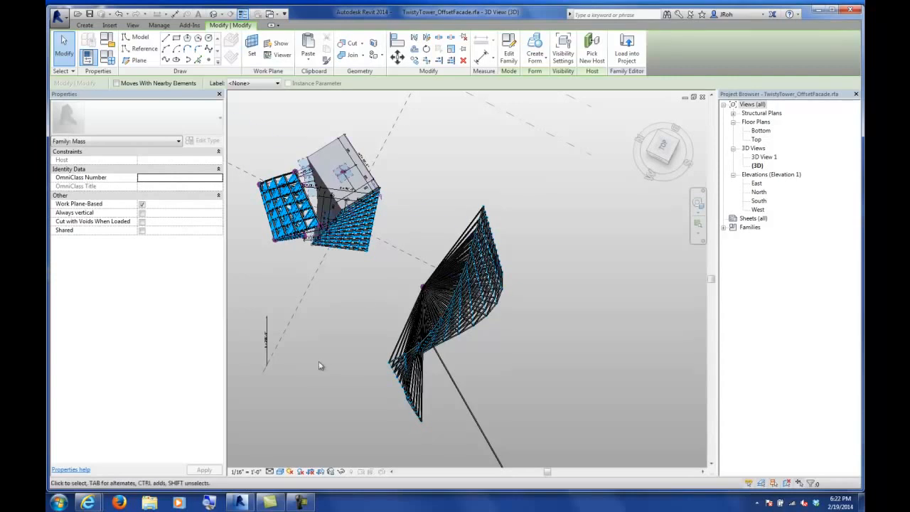
pyautogui.moveTo(301, 350)
pyautogui.keyDown('shift'); pyautogui.mouseDown(button='middle')
pyautogui.moveTo(317, 342)
pyautogui.moveTo(306, 336)
pyautogui.mouseUp(button='middle'); pyautogui.keyUp('shift')
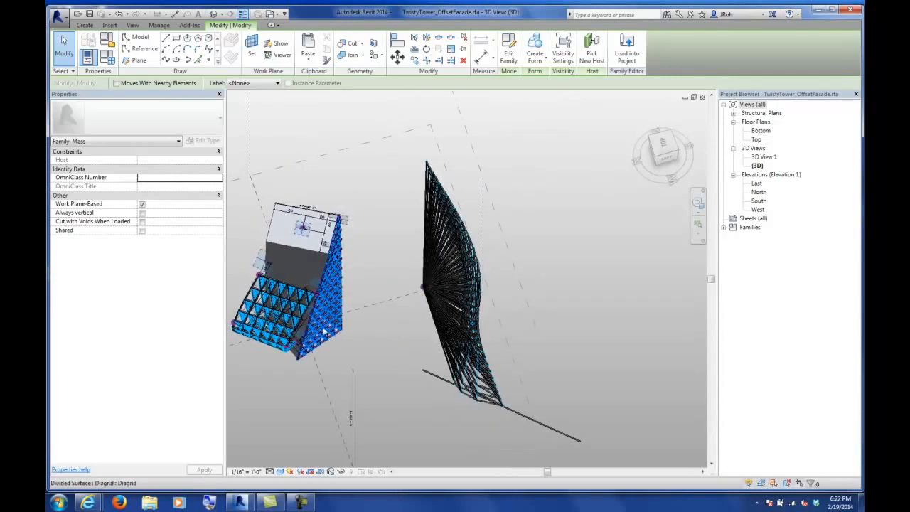
# - Select the tower facade's Diagrid divided surface to examine its grid properties
pyautogui.scroll(5, 306, 335)
pyautogui.scroll(2, 306, 336)
pyautogui.click(340, 320)
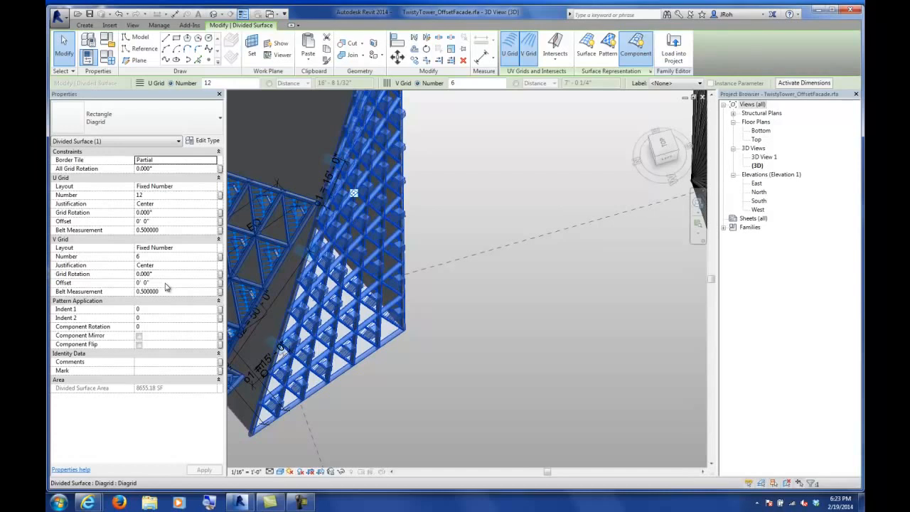
# - Switch to the 3D view of metro-station-structure_step2.rfa and show the whole structure
pyautogui.click(269, 14)
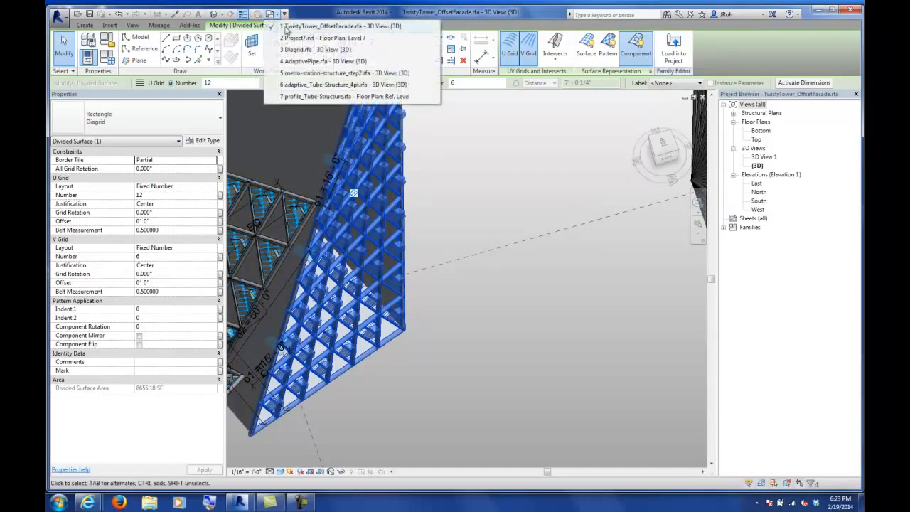
pyautogui.click(301, 74)
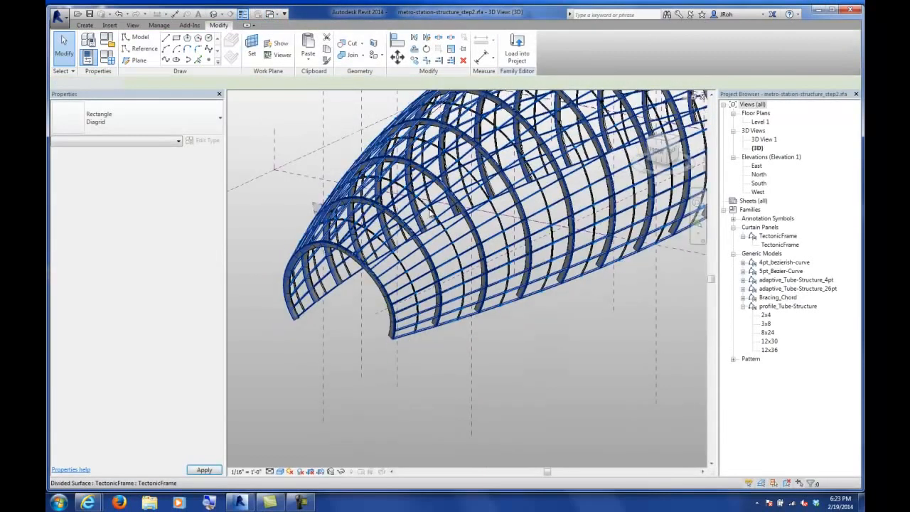
pyautogui.scroll(-5, 449, 290)
pyautogui.moveTo(450, 290); pyautogui.dragTo(411, 295, button='middle')
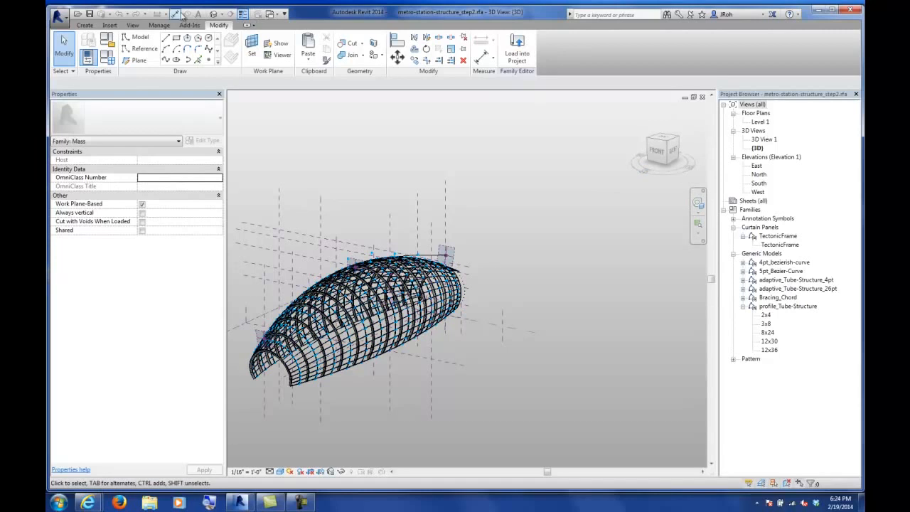
pyautogui.click(132, 25)
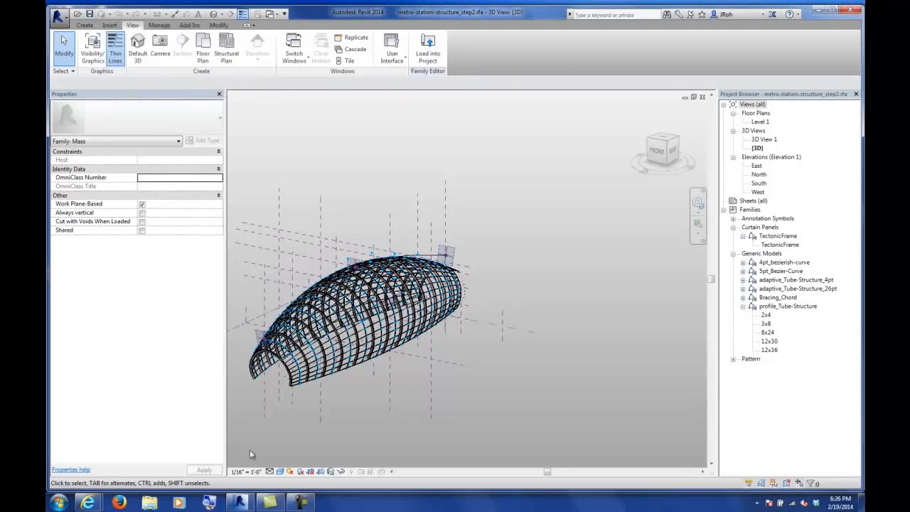
pyautogui.click(302, 503)
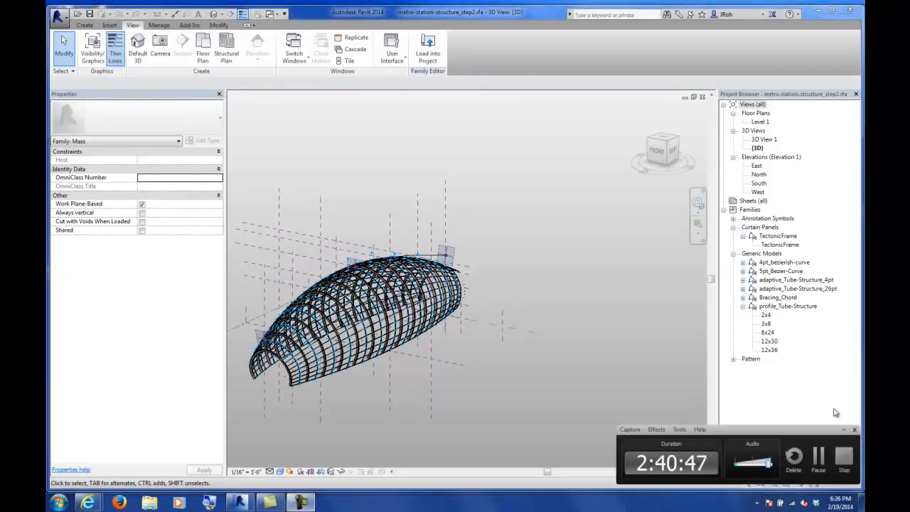
pyautogui.click(842, 431)
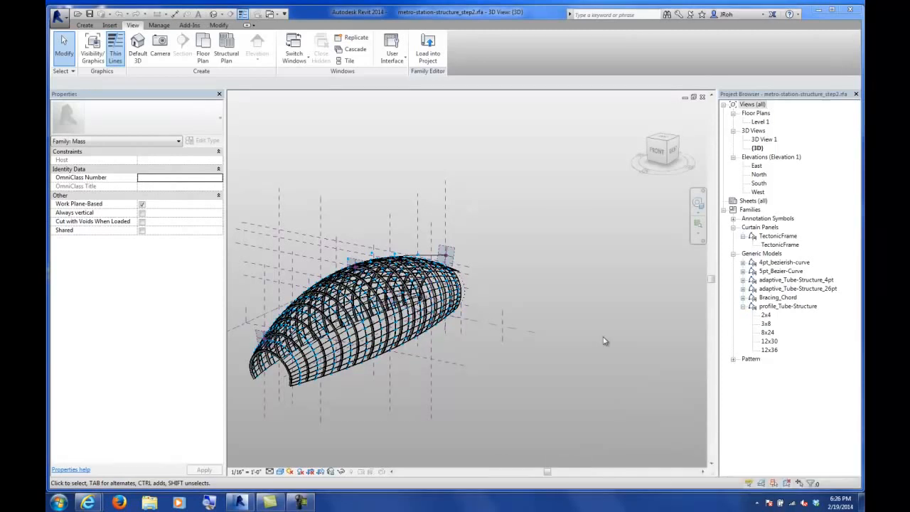